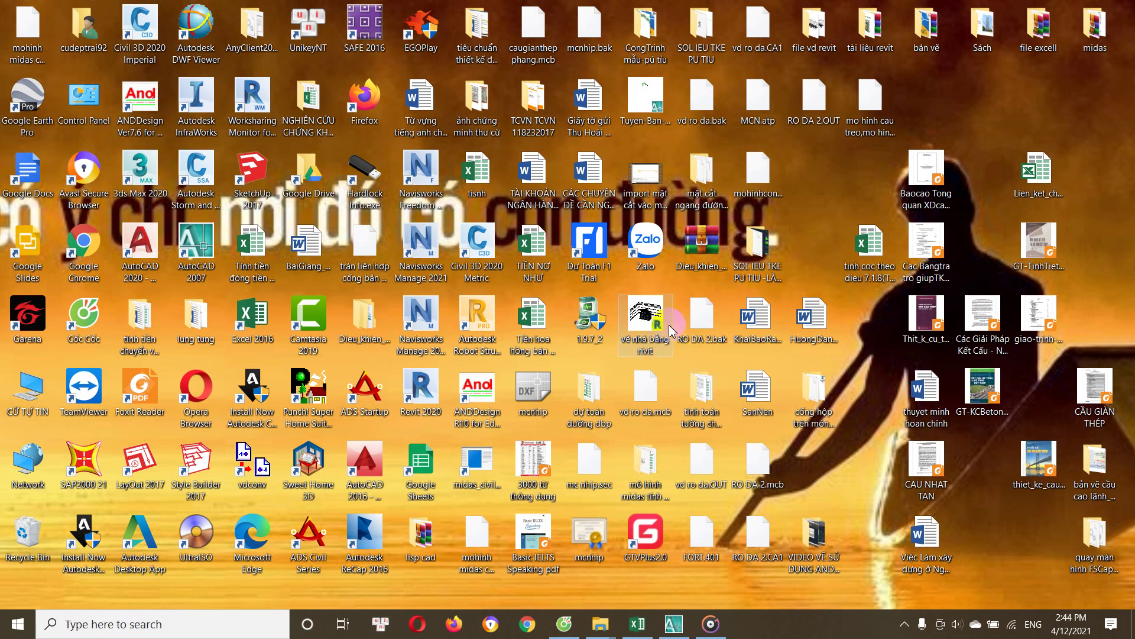
Bring the AutoCAD retaining-wall drawing to the front and zoom in
left_click(900, 631)
left_click(901, 631)
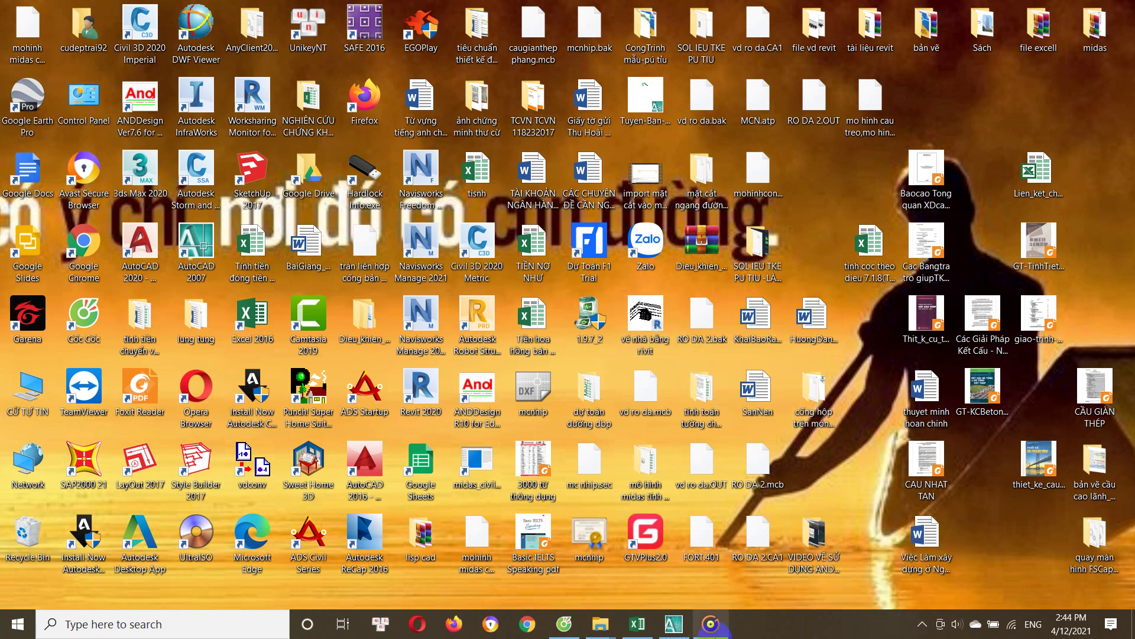
left_click(676, 630)
scroll(562, 309, "up", 3)
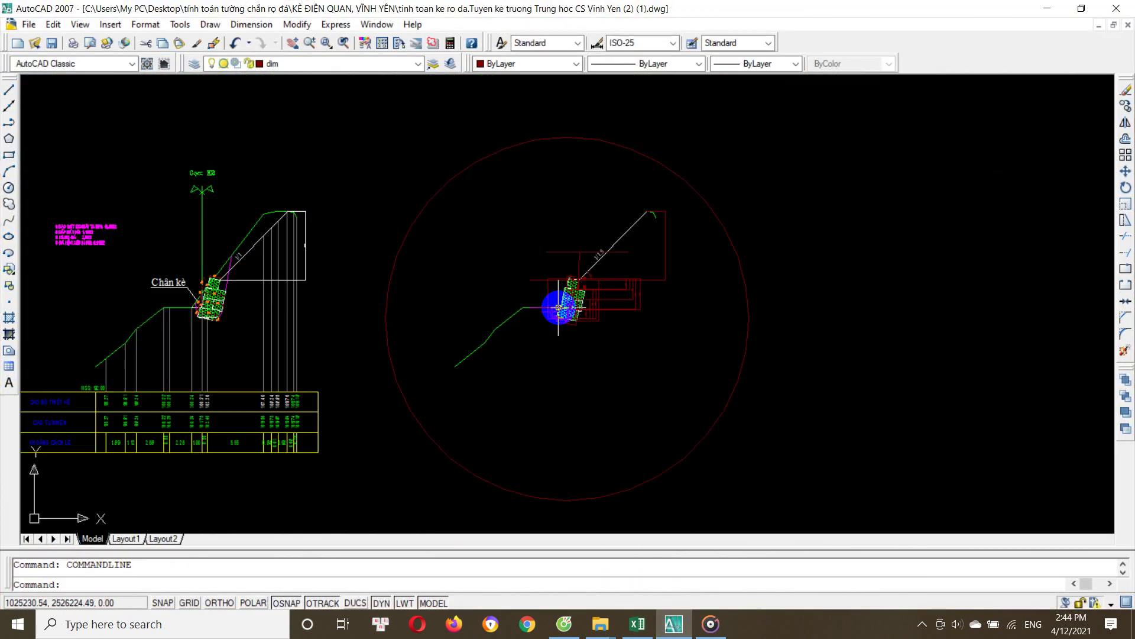
scroll(622, 336, "up", 2)
scroll(672, 375, "up", 4)
scroll(507, 298, "down", 4)
scroll(639, 293, "up", 2)
scroll(640, 293, "up", 2)
scroll(752, 347, "up", 1)
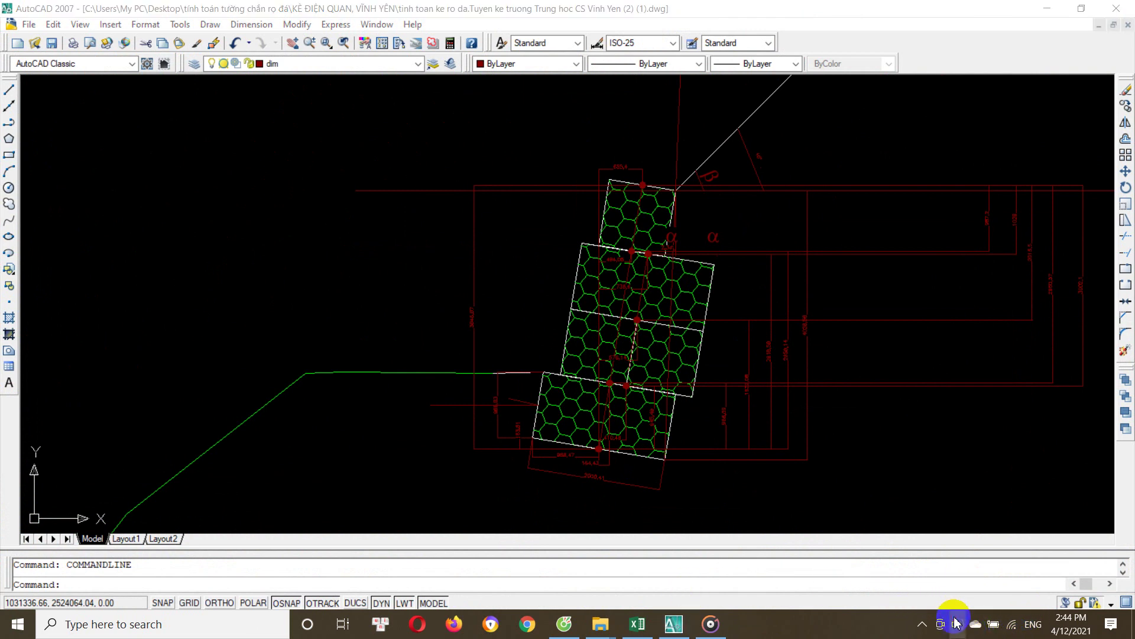
Zoom further into the slope-toe area of the drawing
left_click(957, 623)
scroll(940, 616, "up", 3)
scroll(940, 616, "up", 2)
scroll(873, 572, "up", 3)
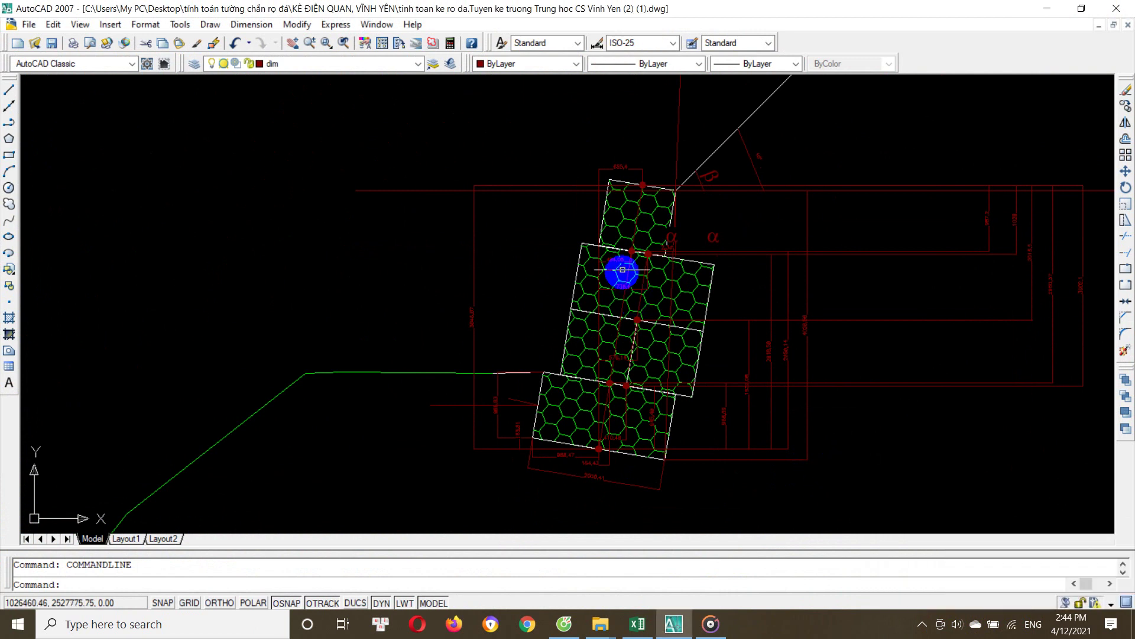
scroll(626, 237, "up", 3)
scroll(628, 254, "down", 4)
left_click(463, 148)
key("Escape")
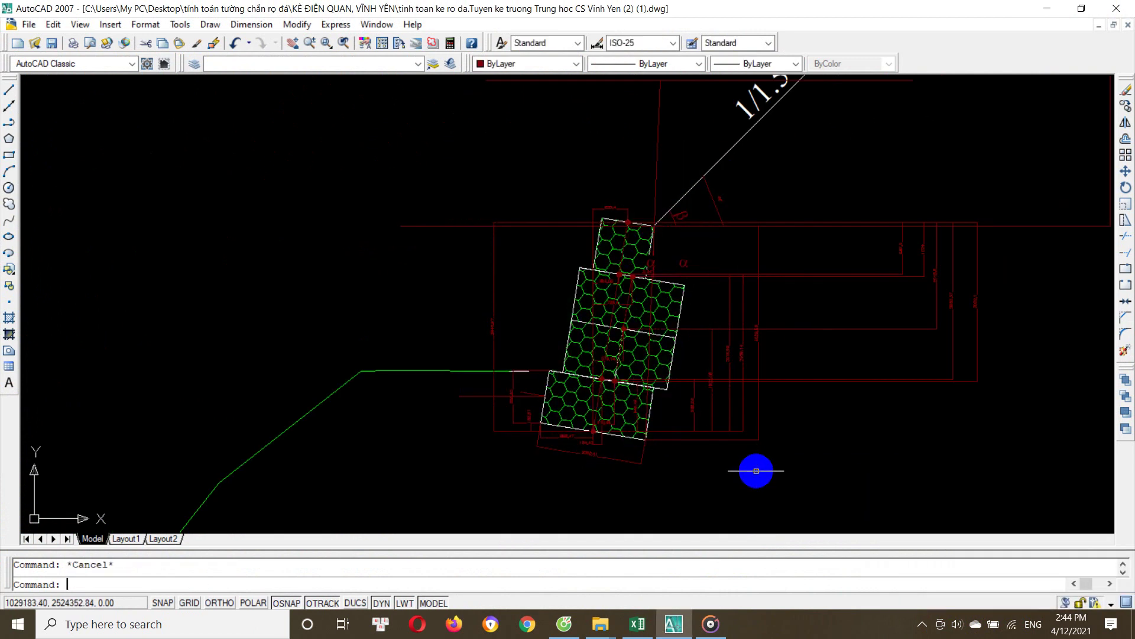
scroll(709, 236, "down", 3)
scroll(710, 236, "up", 1)
scroll(675, 226, "up", 2)
Pan and zoom to frame the gabion wall section near the Chân kè label
left_click(747, 247)
scroll(709, 299, "down", 4)
key("Escape")
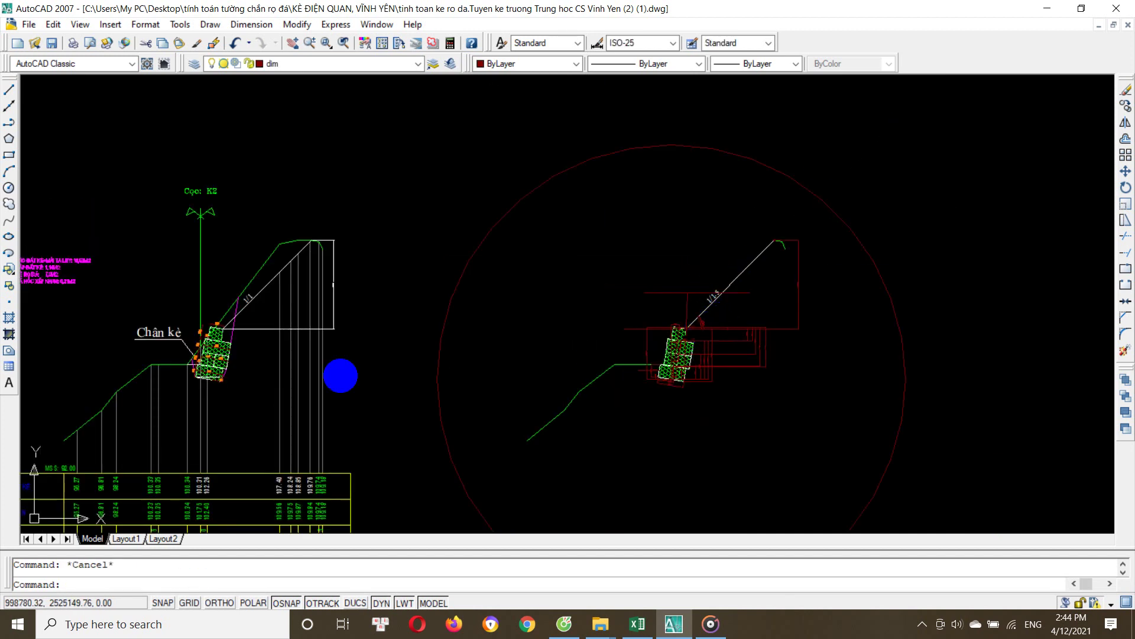
middle_click_drag(339, 375, 573, 340)
scroll(585, 307, "up", 4)
scroll(597, 295, "down", 6)
scroll(571, 269, "down", 4)
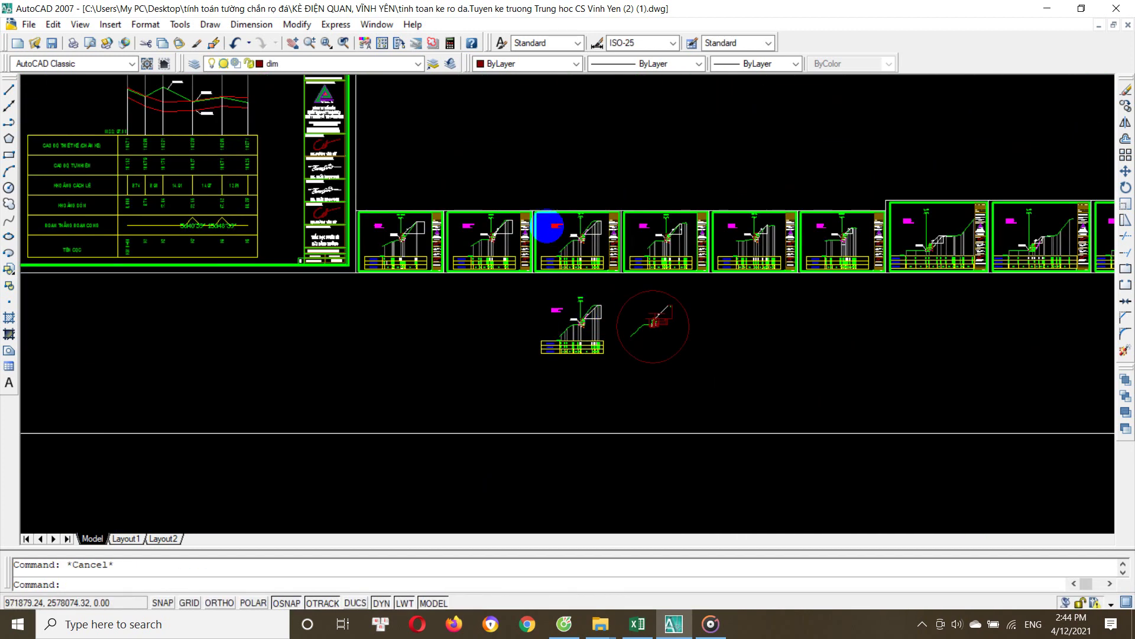
scroll(649, 254, "up", 5)
scroll(669, 228, "up", 3)
scroll(668, 227, "up", 2)
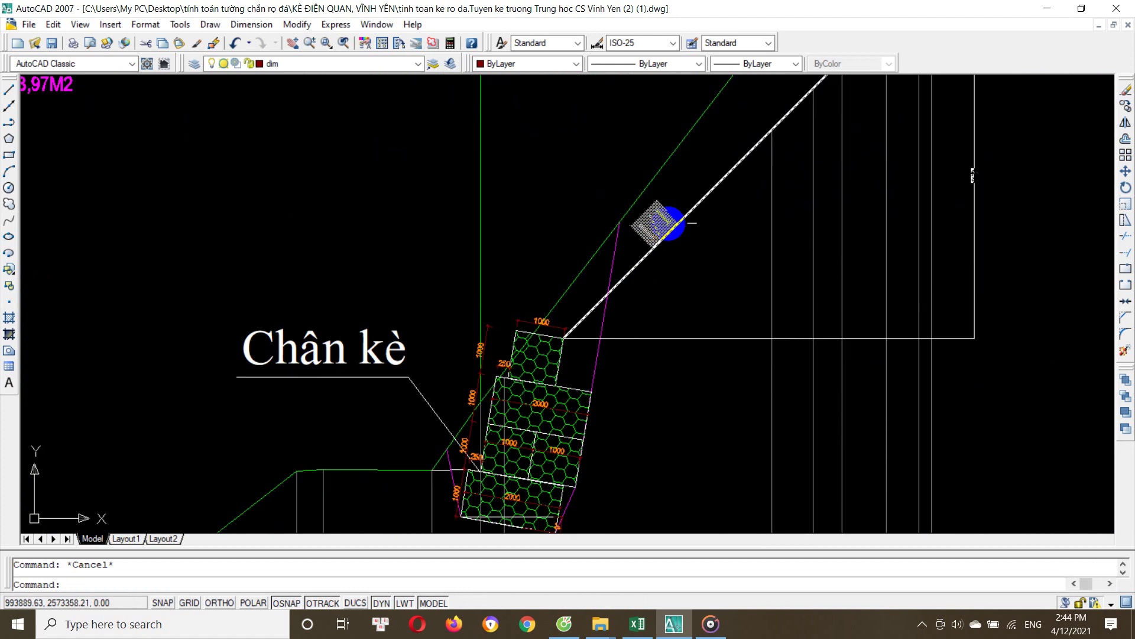
Edit the slope label with DDEDIT (ED), appending .5 so 1/1 reads 1/1.5
scroll(669, 227, "up", 3)
type("ed")
key("Return")
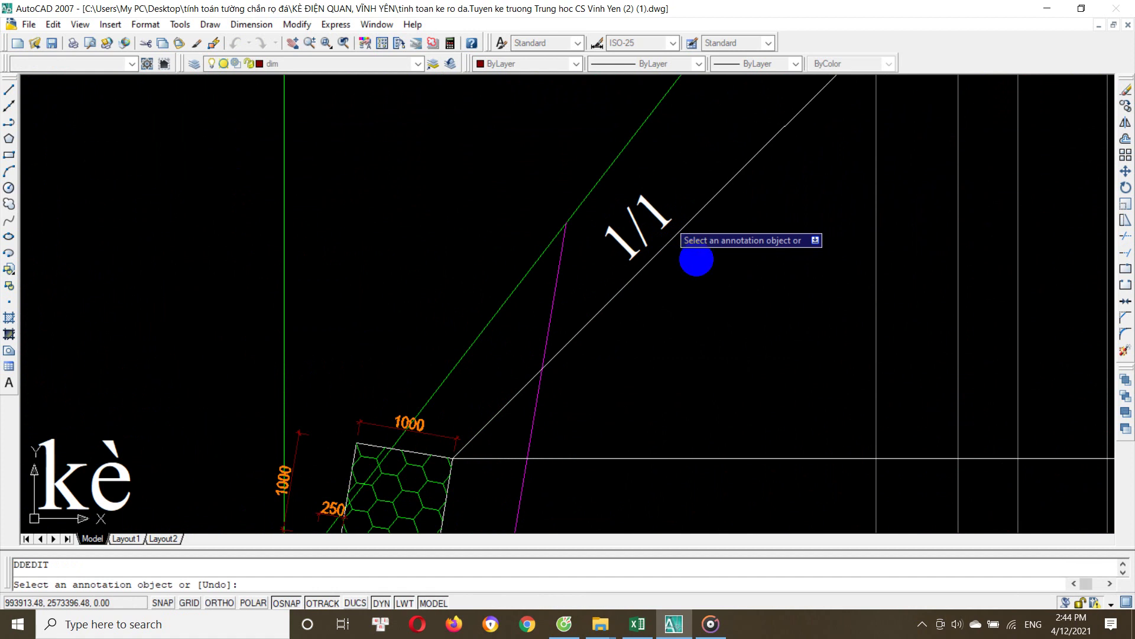
left_click(698, 260)
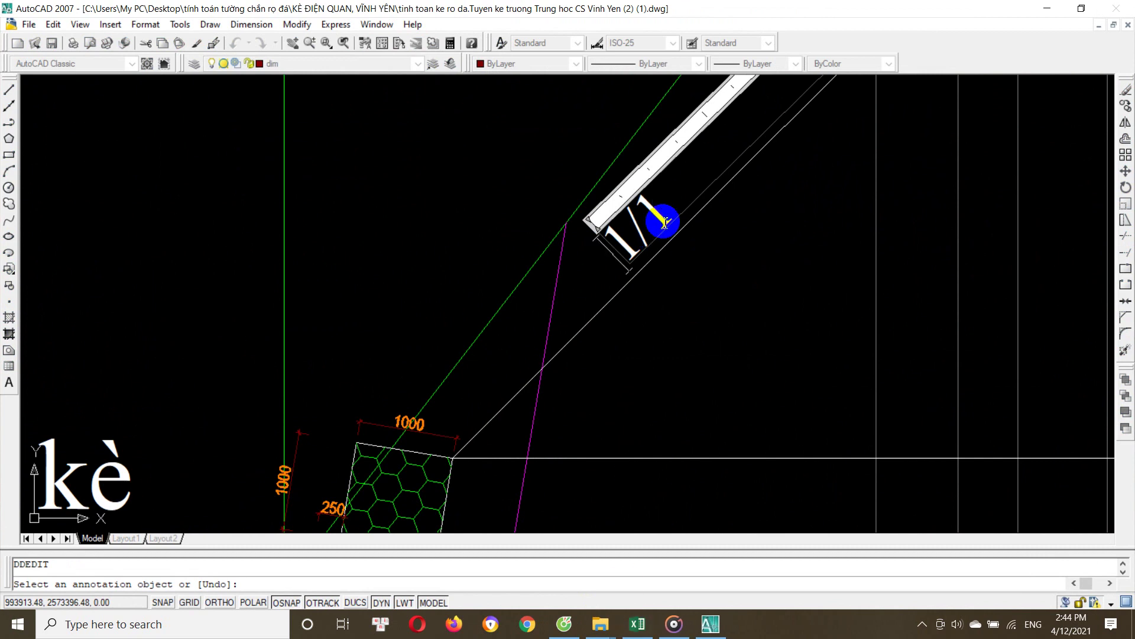
type(".5")
key("Return")
key("Escape")
scroll(680, 246, "down", 3)
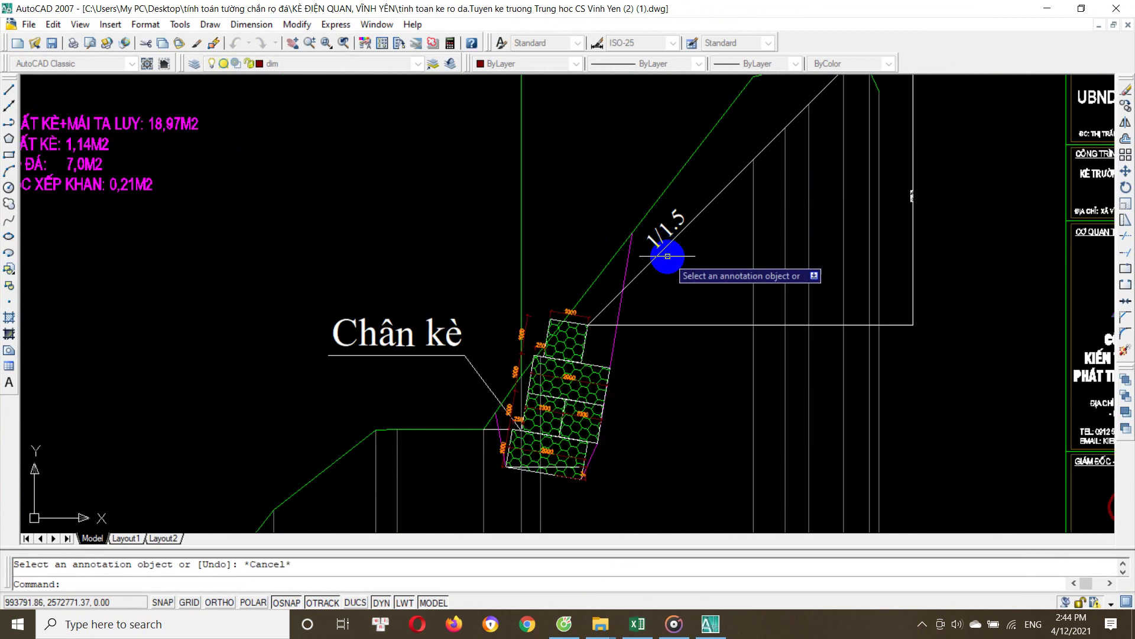
left_click_drag(665, 234, 760, 400)
key("Escape")
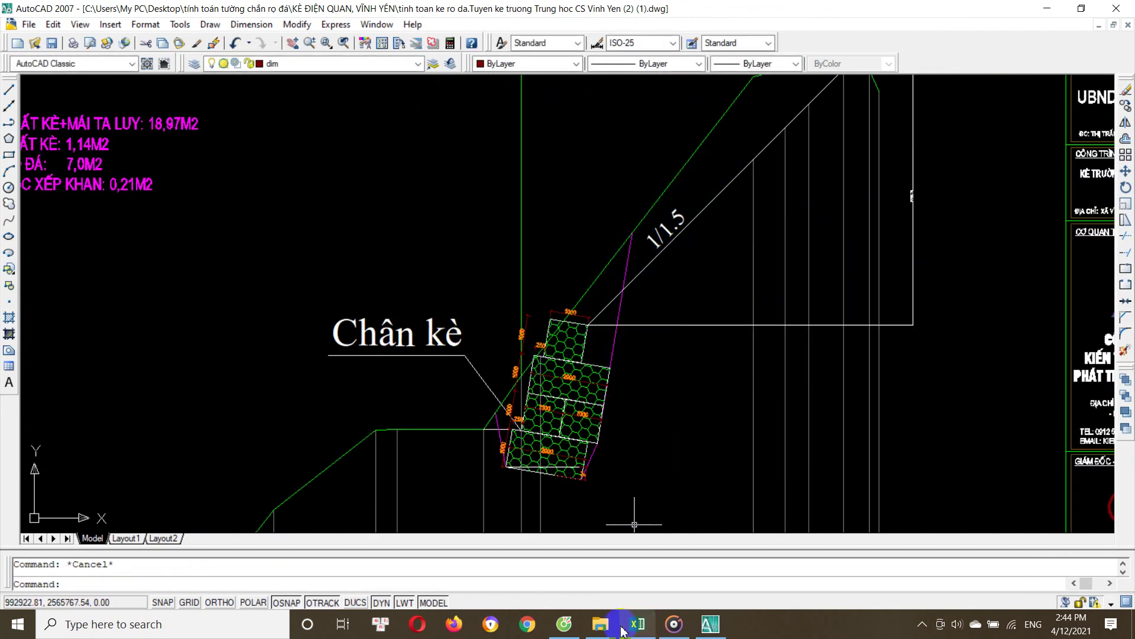
Switch to Excel and view the title rows of the Tiêu chuẩn TK sheet
left_click(630, 627)
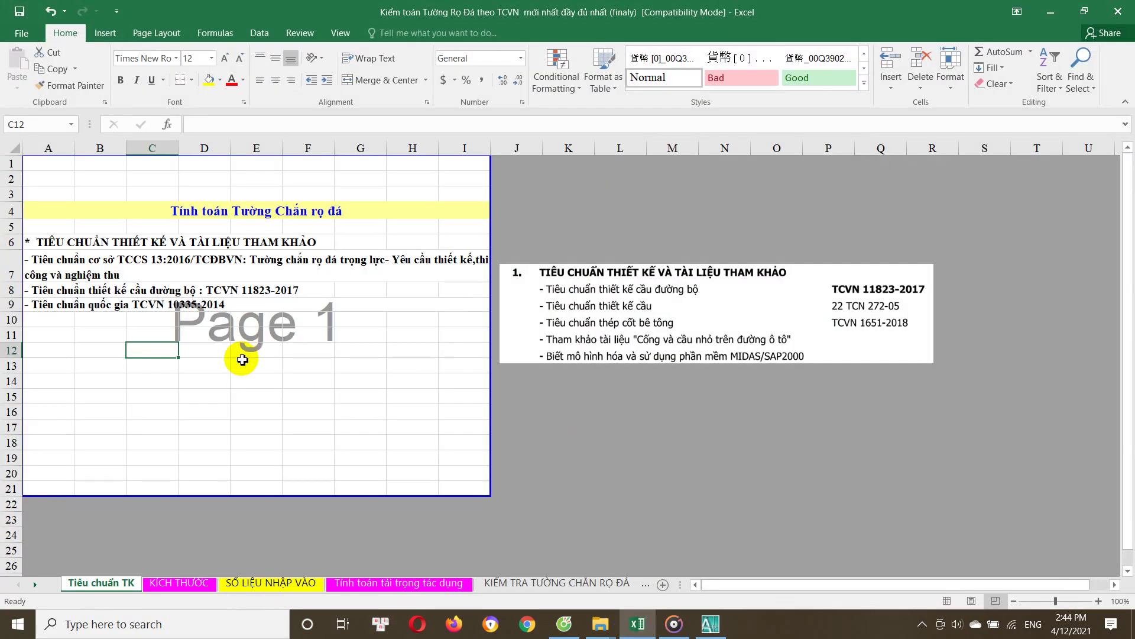
scroll(243, 359, "down", 1)
left_click(180, 585)
left_click(101, 585)
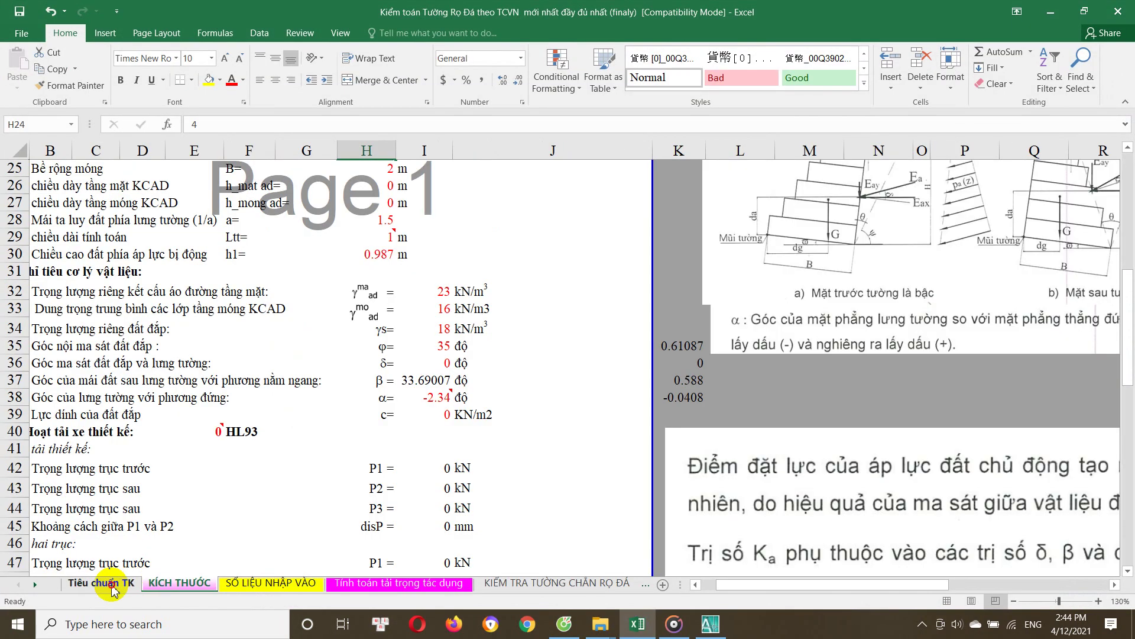
scroll(214, 231, "up", 1)
left_click(214, 231)
left_click(174, 210)
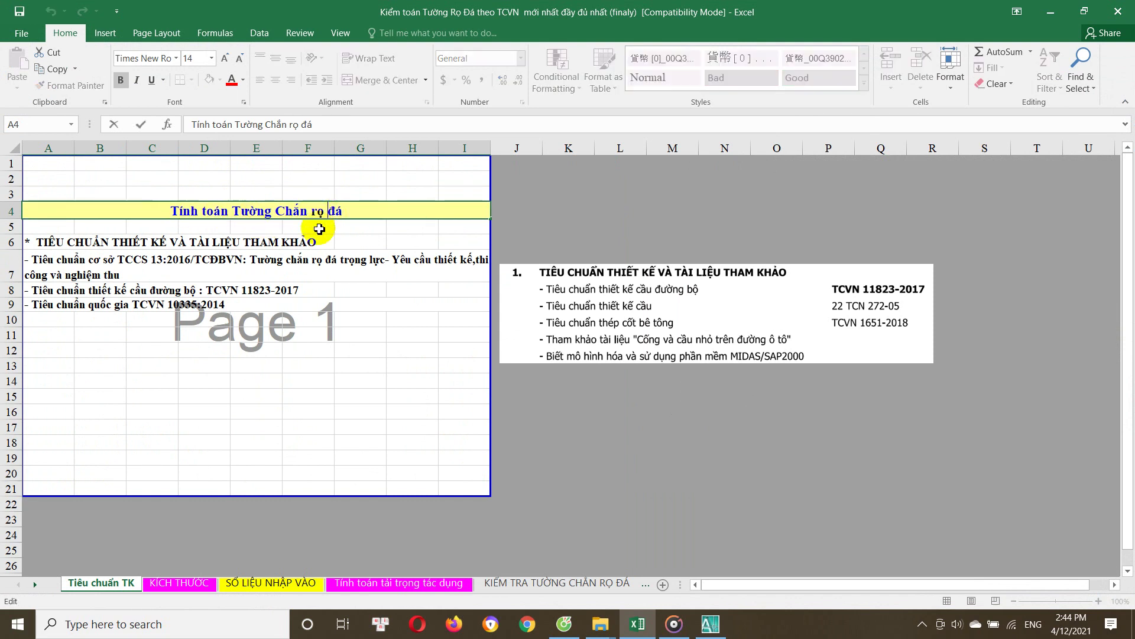
Review the listed design standards, including TCVN 11823-2017 and TCVN 10335:2014
left_click(97, 241)
left_click(89, 260)
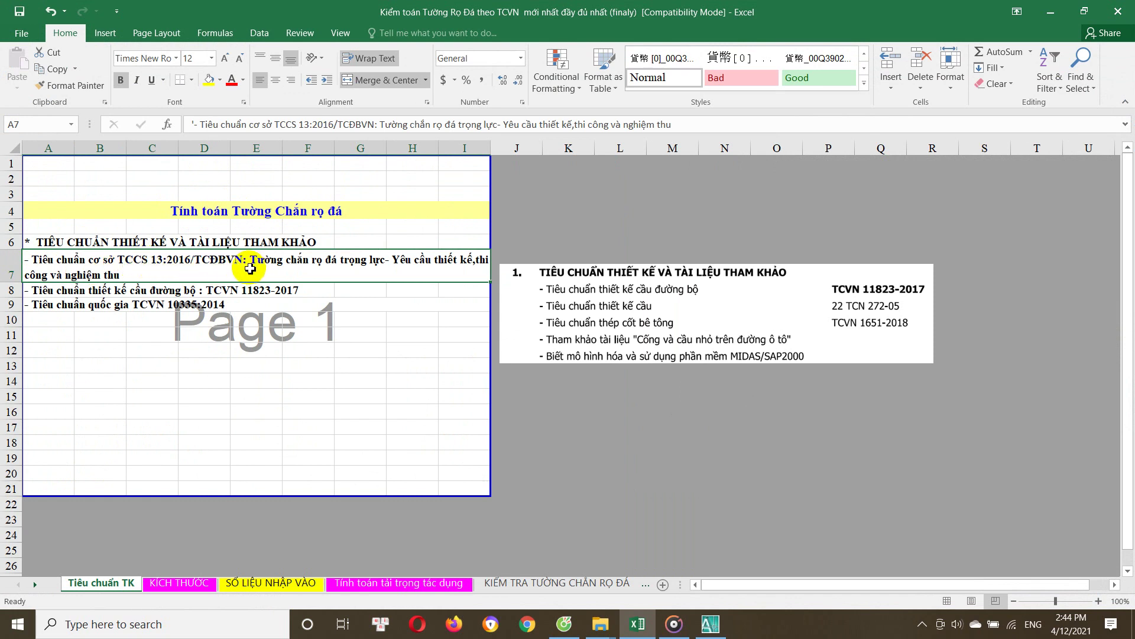
left_click(93, 294)
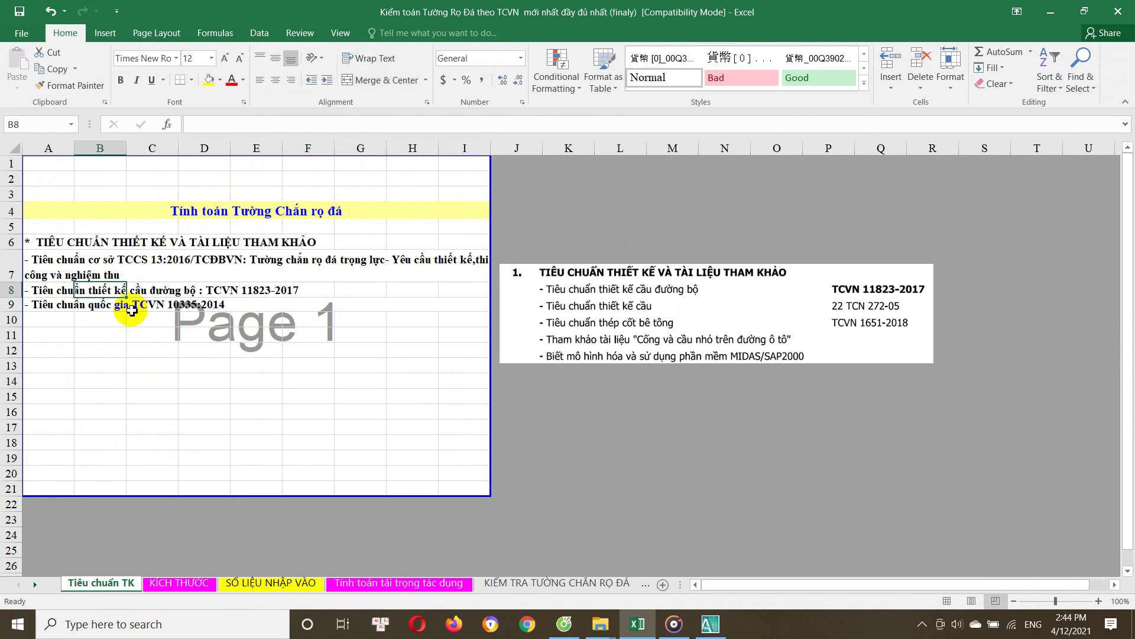
left_click_drag(58, 291, 284, 290)
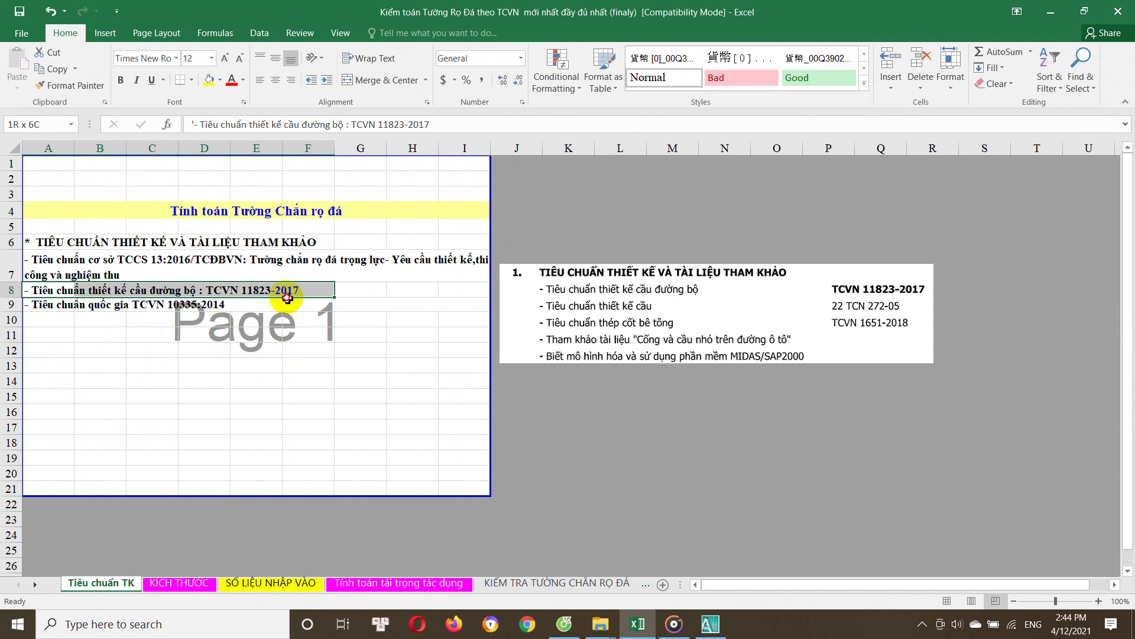
left_click(201, 367)
left_click_drag(58, 314, 178, 313)
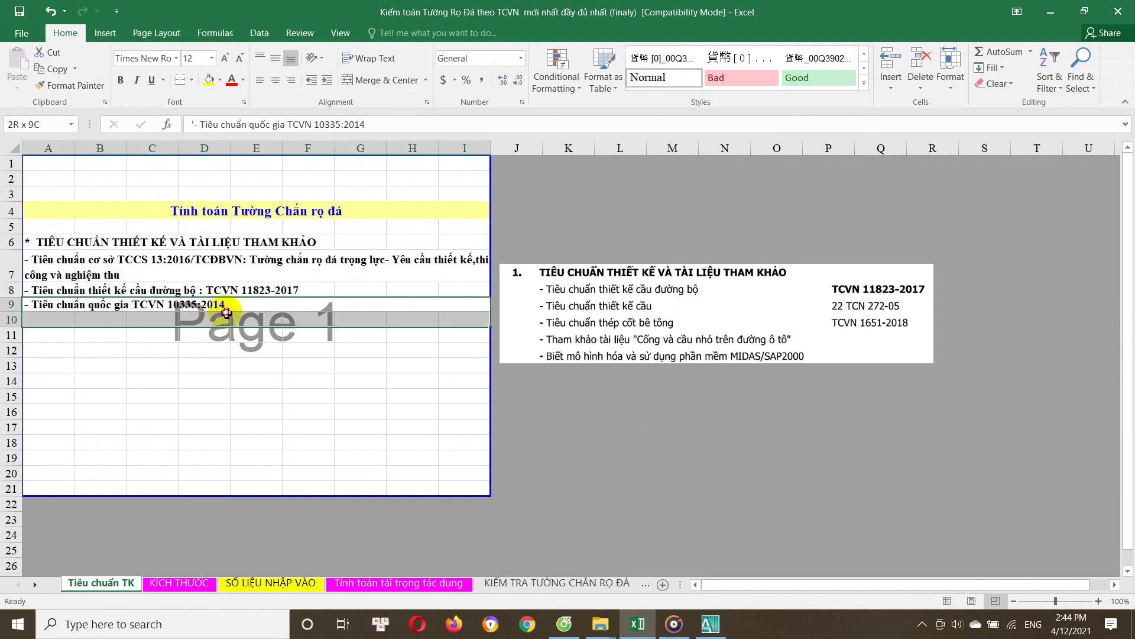
left_click(166, 350)
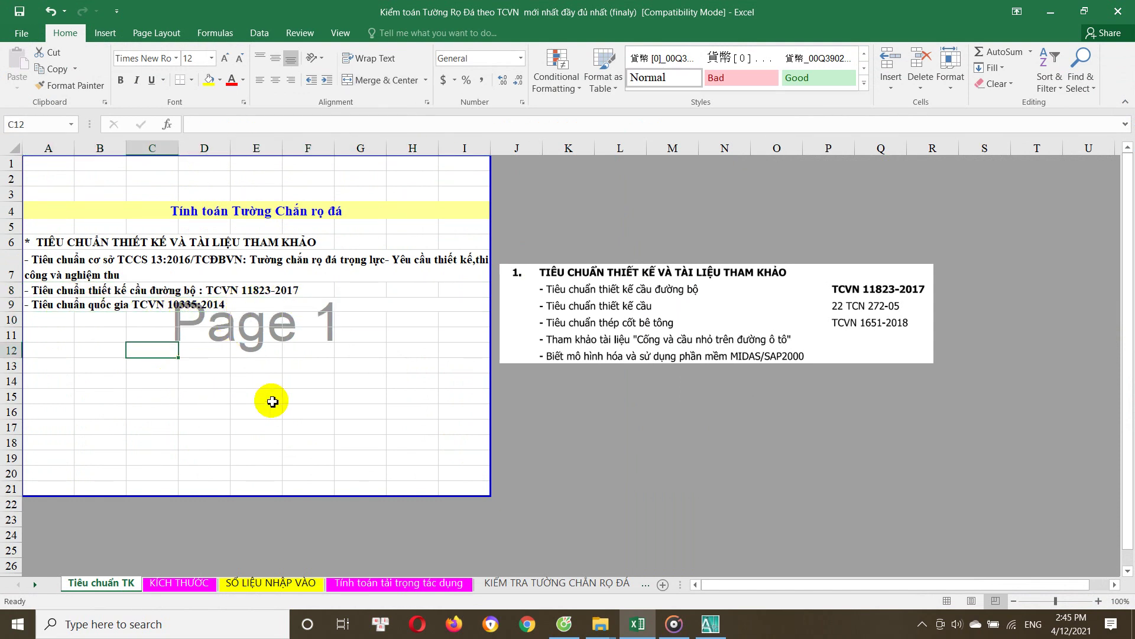
On the KÍCH THƯỚC sheet, check the dimensions-and-loads title and the calculation date in J3
left_click(173, 584)
scroll(186, 344, "up", 7)
scroll(197, 362, "up", 2)
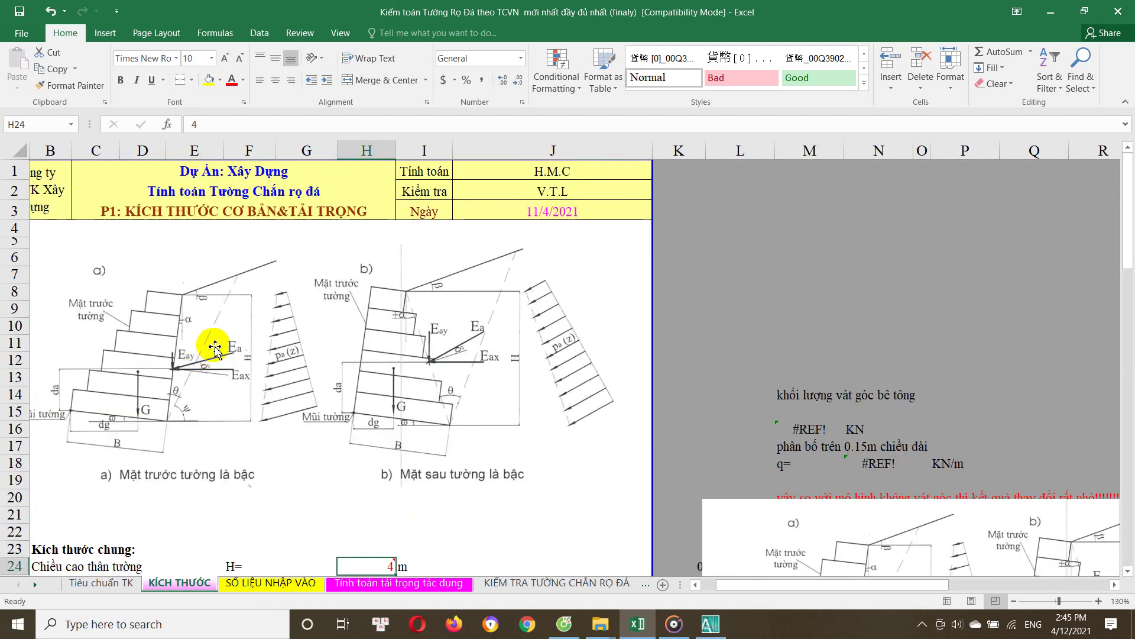
left_click(259, 208)
scroll(254, 284, "down", 1)
scroll(292, 304, "up", 1)
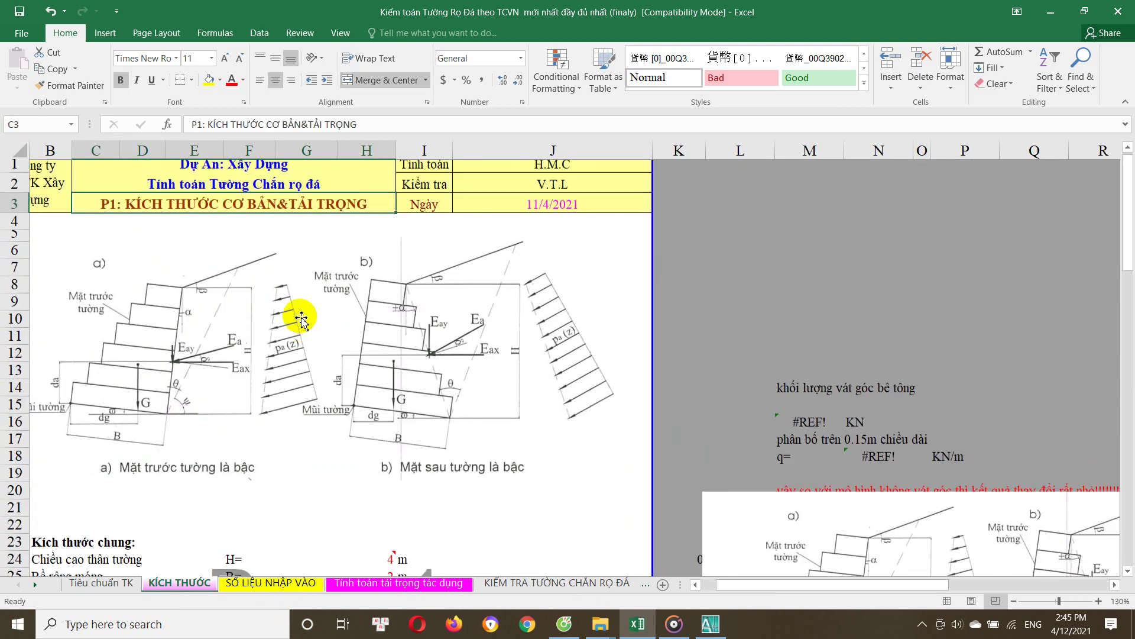
left_click(558, 212)
Inspect the retaining-wall diagram picture on the KÍCH THƯỚC sheet
scroll(285, 371, "down", 1)
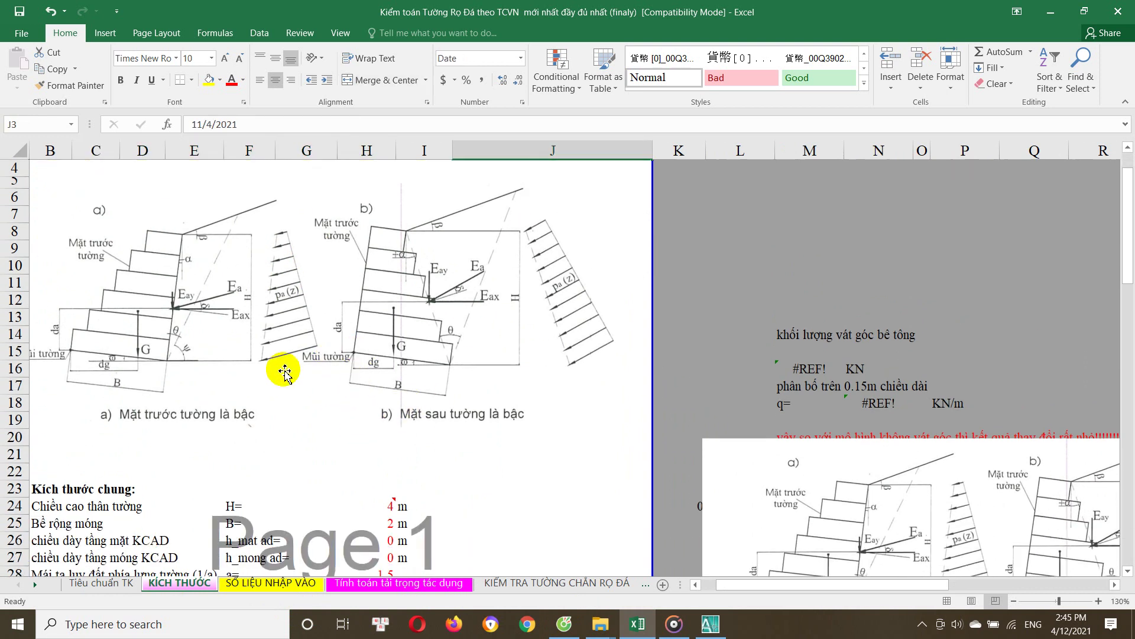
scroll(226, 418, "down", 1)
scroll(236, 406, "up", 2)
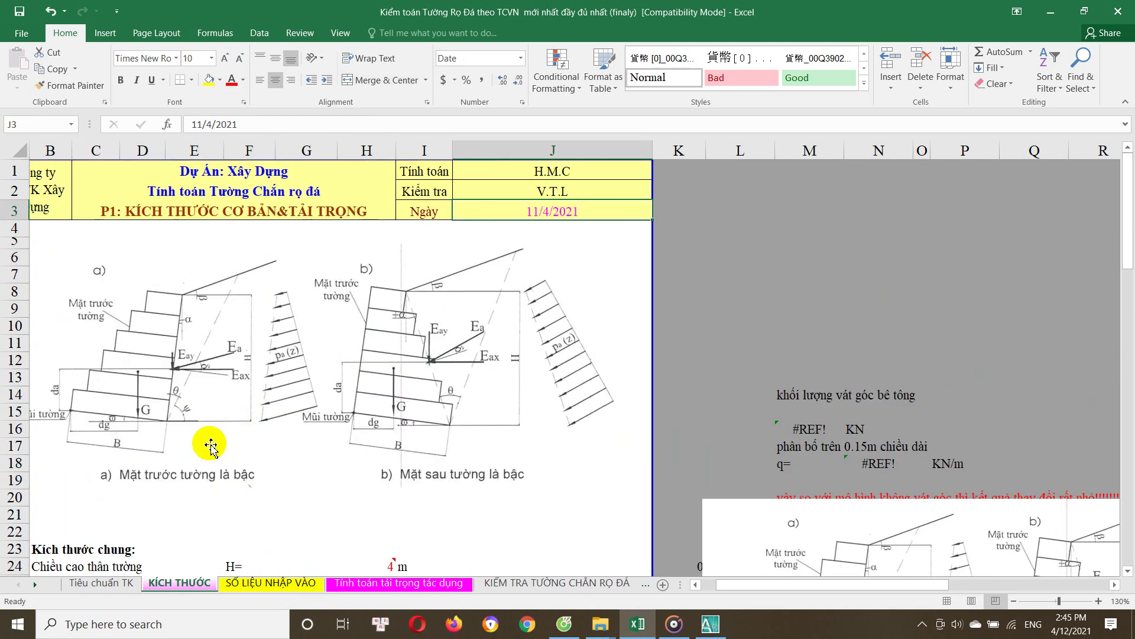
left_click(161, 473)
scroll(423, 449, "down", 1)
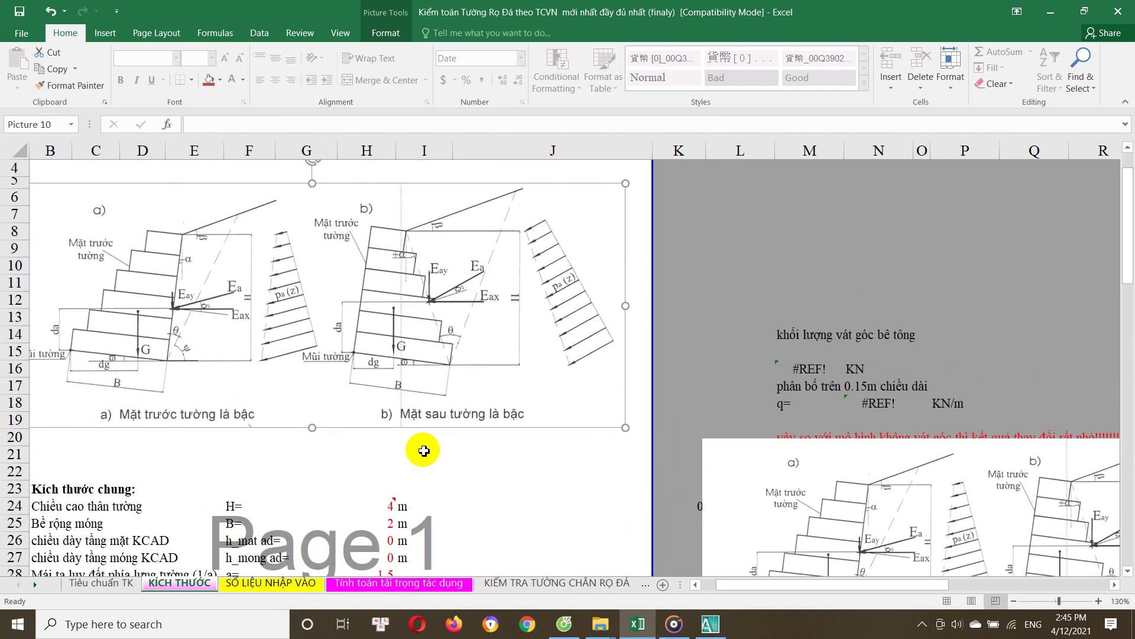
scroll(424, 446, "down", 1)
scroll(446, 512, "up", 2)
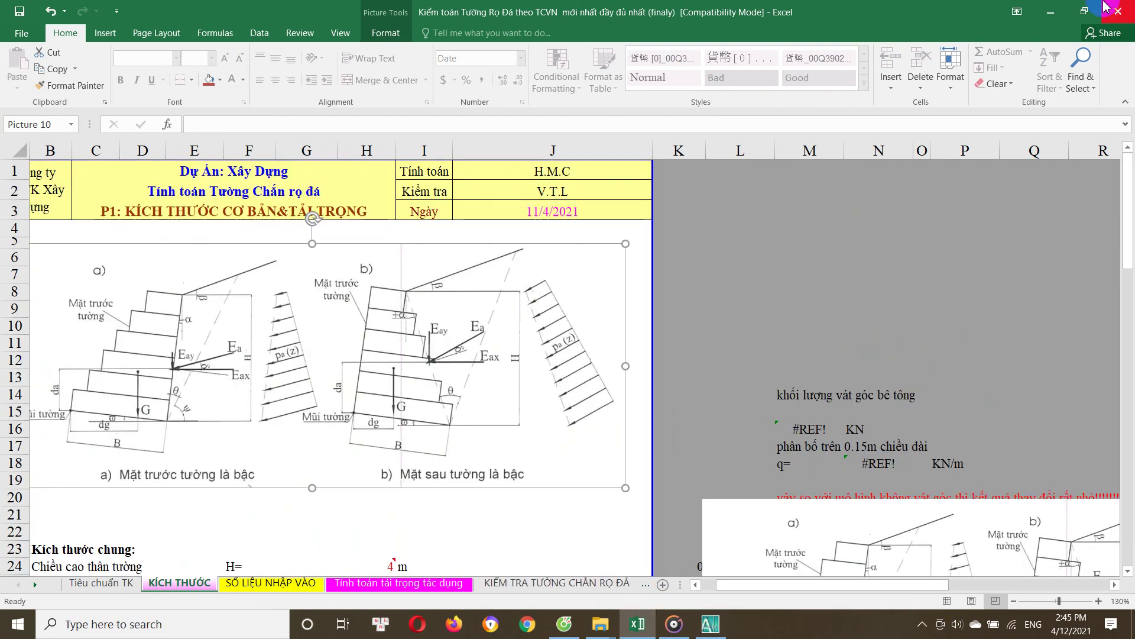
Switch to AutoCAD and show both gabion cross-sections side by side
left_click(710, 624)
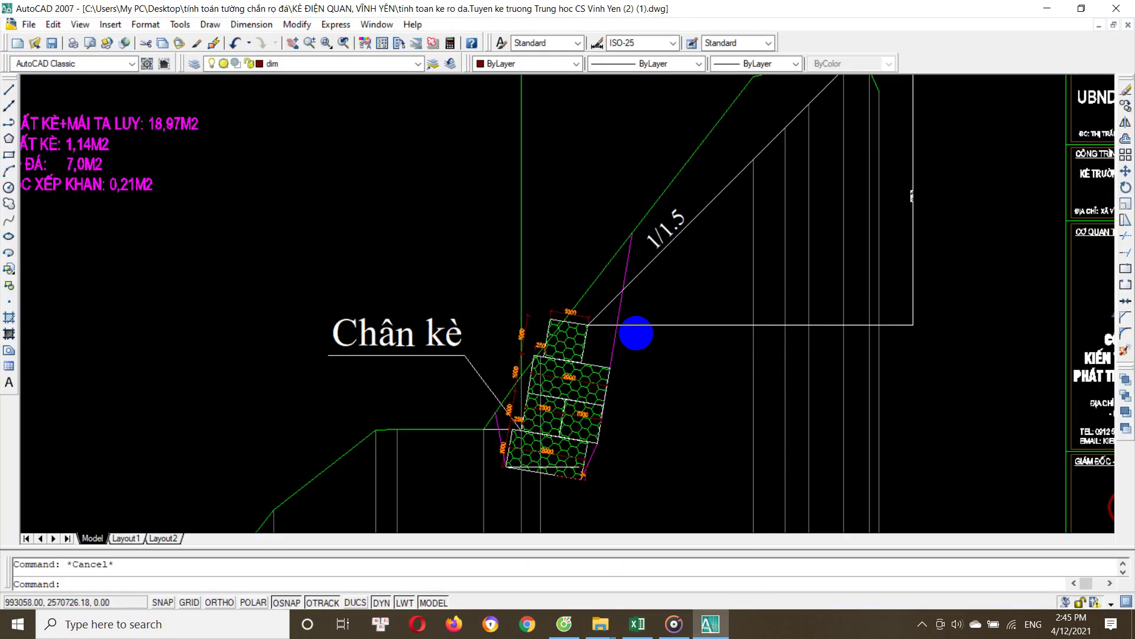
scroll(634, 329, "down", 5)
middle_click_drag(664, 375, 698, 172)
scroll(592, 384, "up", 5)
left_click(322, 226)
left_click(731, 469)
middle_click_drag(793, 474, 331, 389)
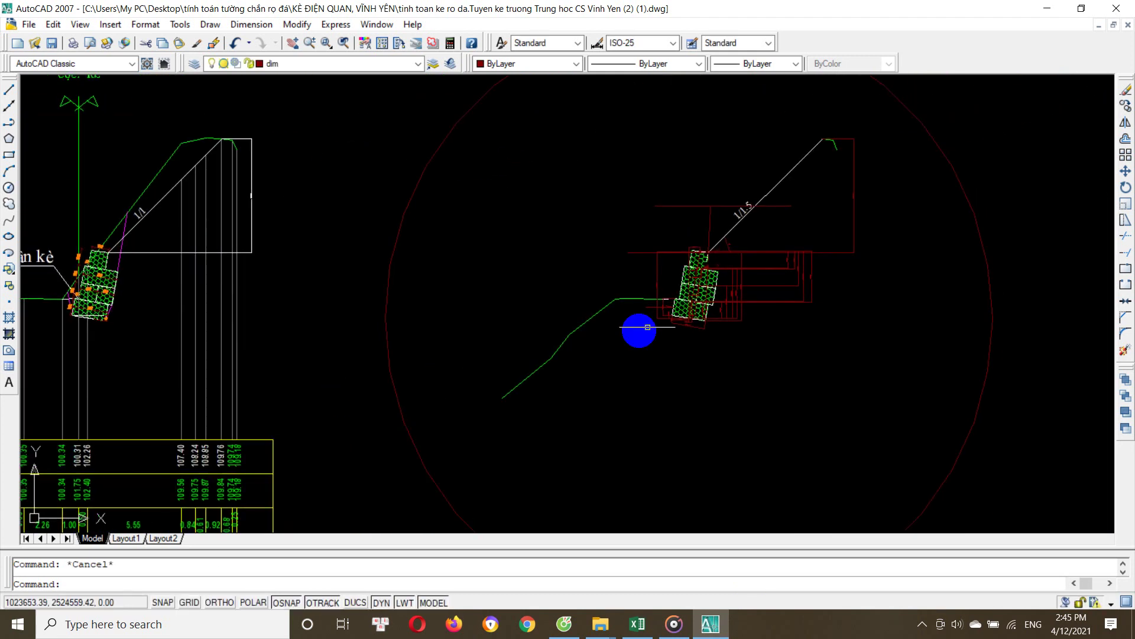
scroll(144, 219, "up", 2)
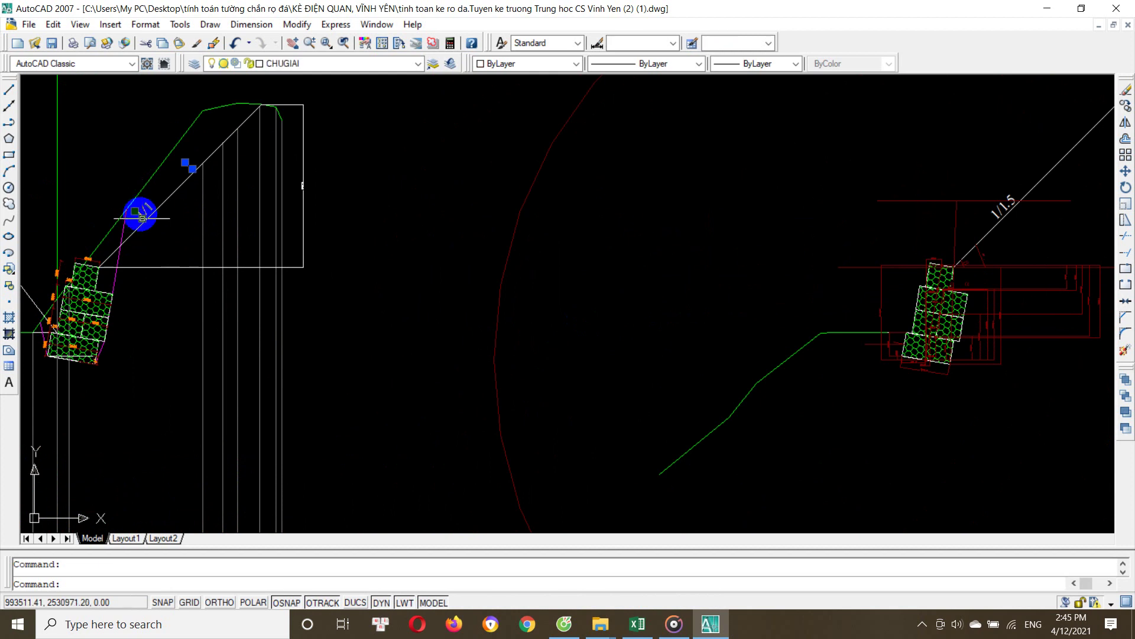
Delete the left section's old slope label and copy the 1/1.5 label onto its slope
key("Delete")
type("o")
key("Return")
left_click(1008, 203)
key("Return")
left_click(136, 220)
key("Escape")
Pan over to centre the right gabion cross-section
middle_click_drag(890, 261, 659, 259)
left_click(693, 172)
left_click(893, 442)
key("Escape")
scroll(806, 261, "up", 2)
middle_click_drag(815, 287, 820, 325)
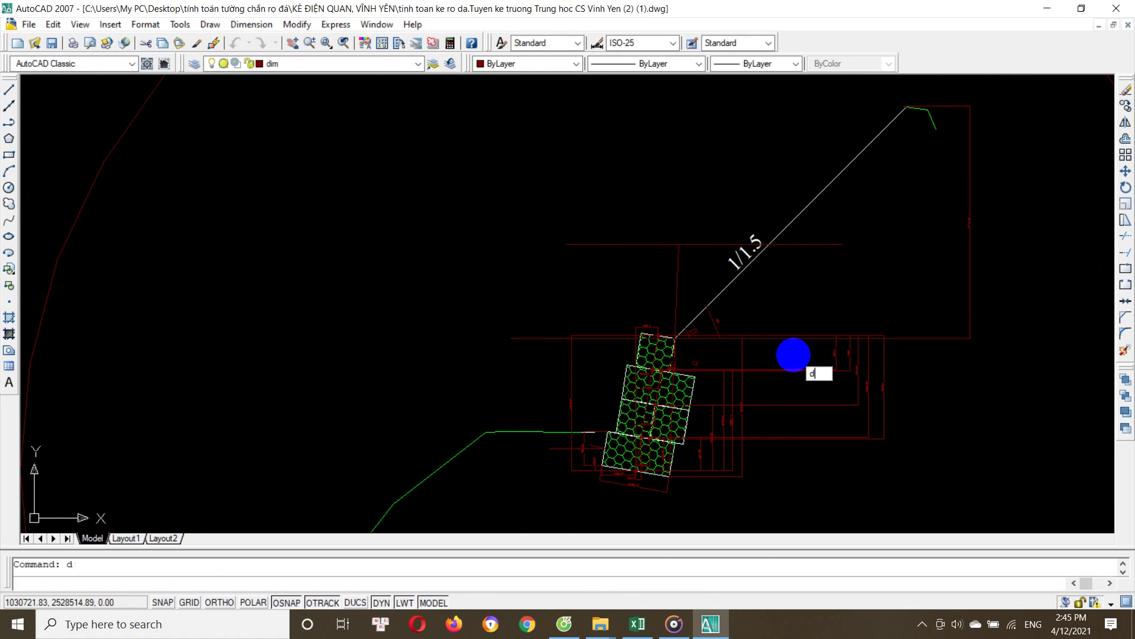
key("Return")
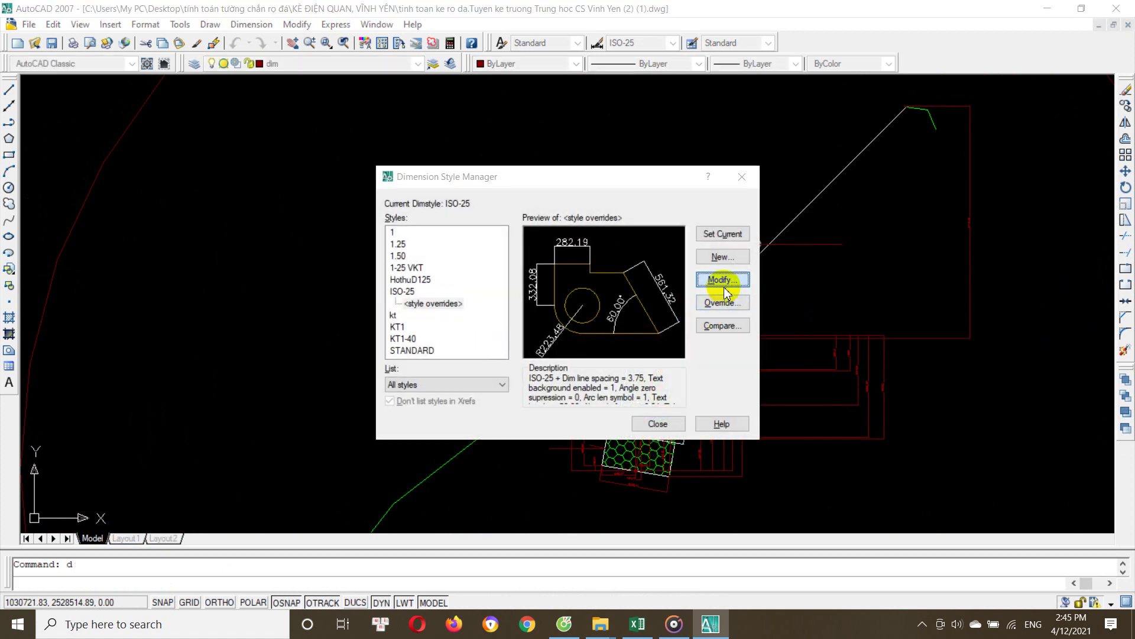
Make a first ISO-25 override, changing the text height on the Text tab
left_click(723, 302)
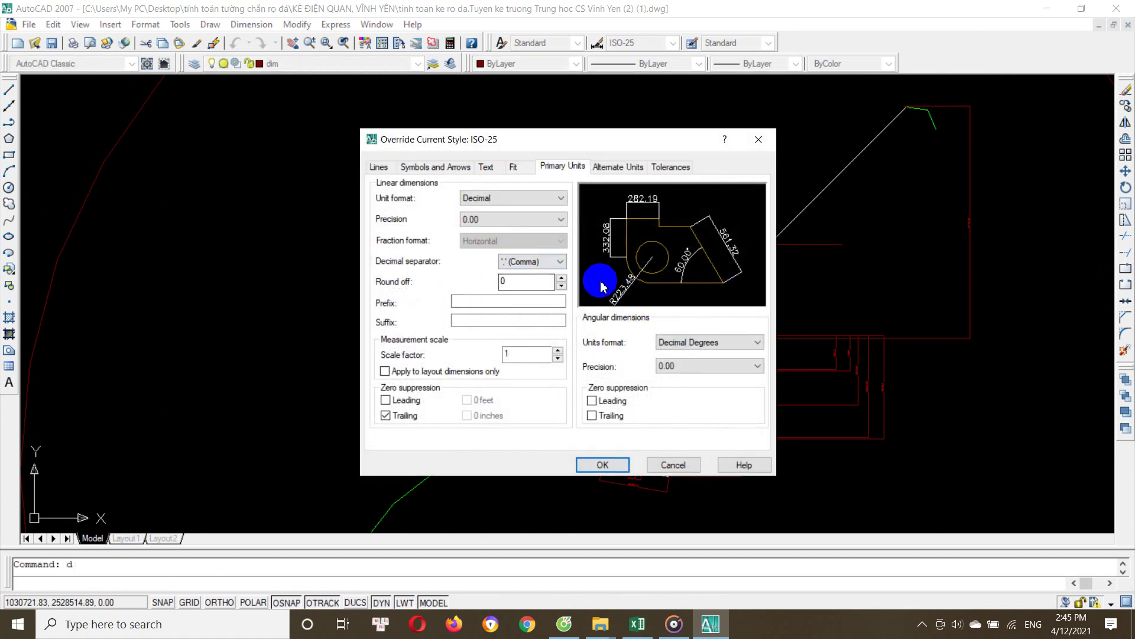
left_click(495, 168)
double_click(535, 273)
type("150")
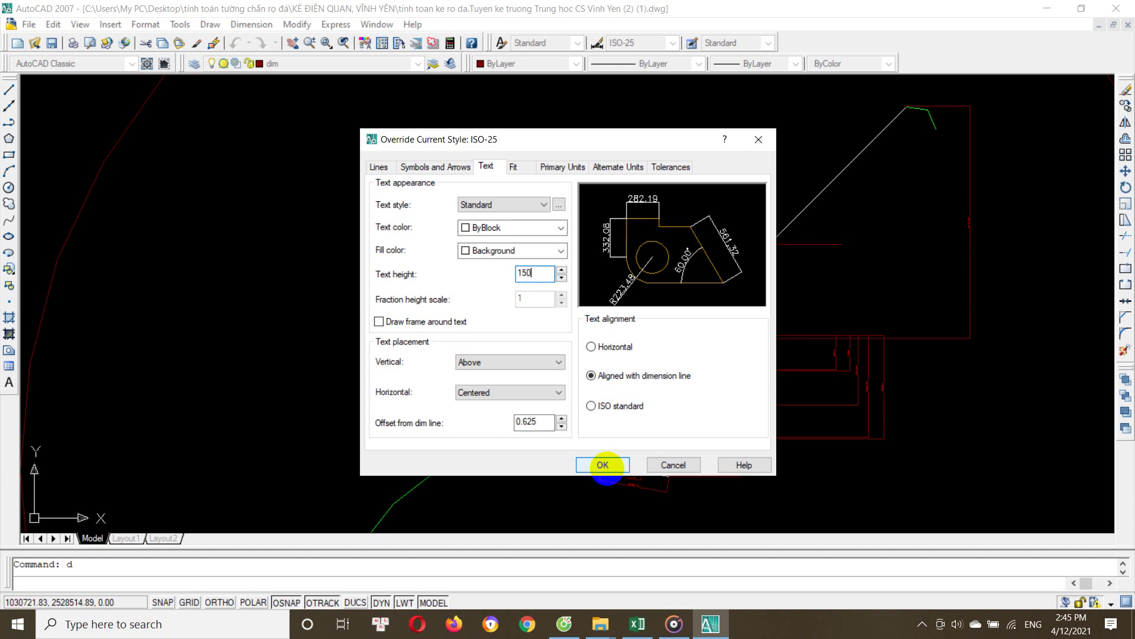
left_click(603, 465)
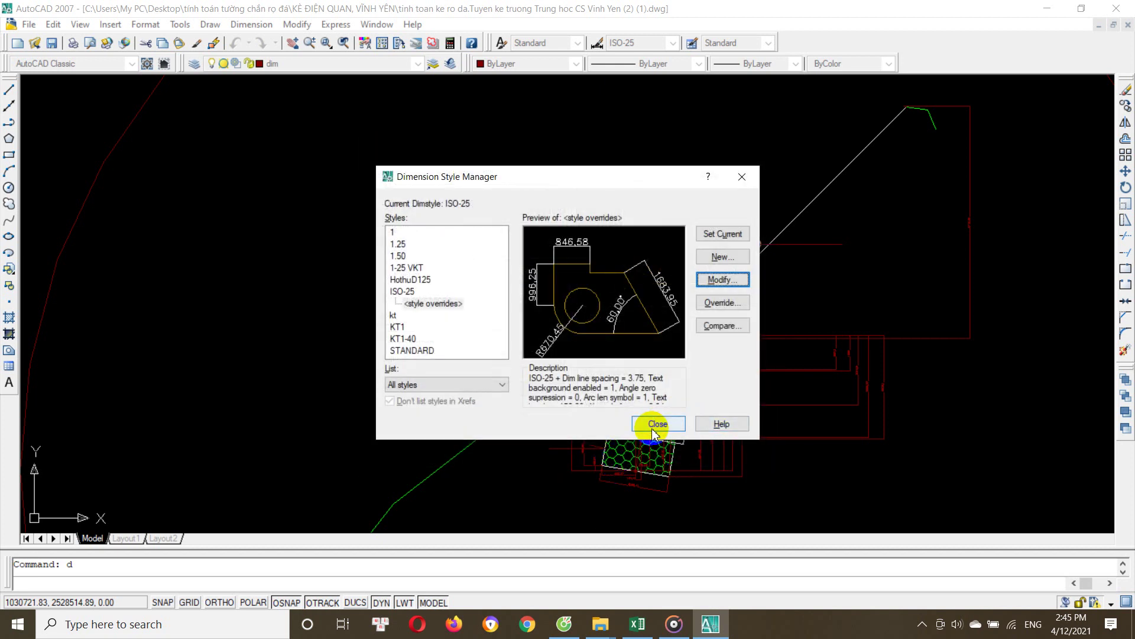
left_click(652, 428)
scroll(840, 383, "up", 2)
scroll(787, 375, "down", 2)
scroll(745, 369, "up", 1)
scroll(654, 321, "up", 3)
scroll(704, 424, "up", 4)
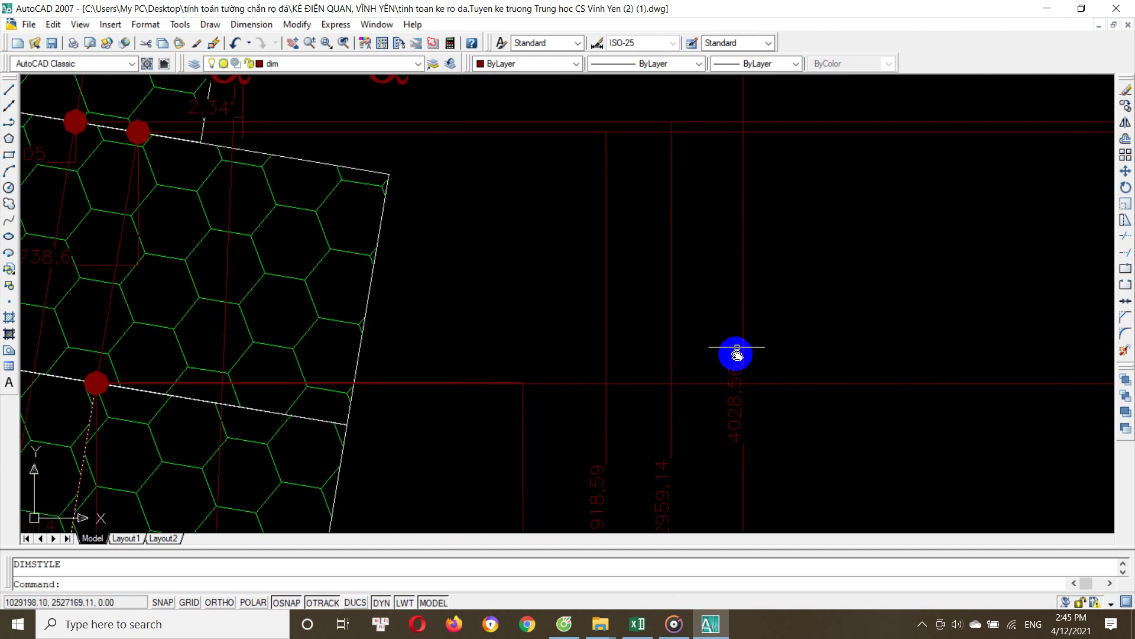
scroll(736, 353, "down", 1)
Reopen Dimension Style Manager with D and override ISO-25 text height to 1000
type("d")
key("Return")
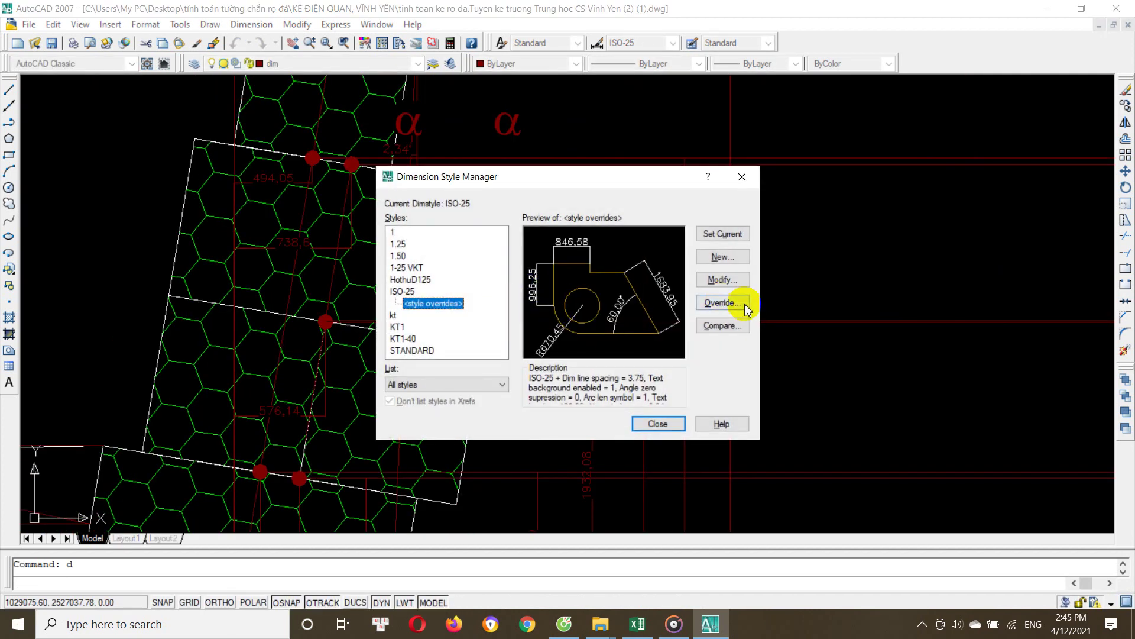
left_click(735, 285)
double_click(532, 274)
type("100")
left_click(598, 463)
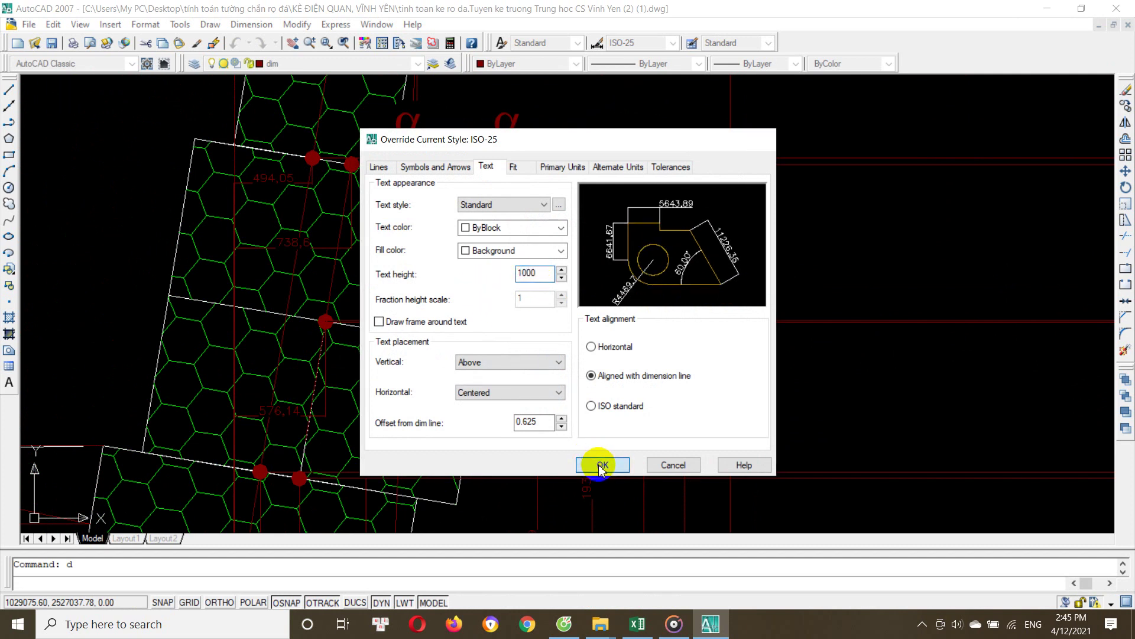
left_click(654, 423)
Pan and zoom to centre the gabion wall blocks
scroll(604, 386, "down", 5)
scroll(578, 385, "up", 2)
scroll(588, 385, "down", 3)
scroll(684, 330, "down", 1)
scroll(643, 339, "up", 3)
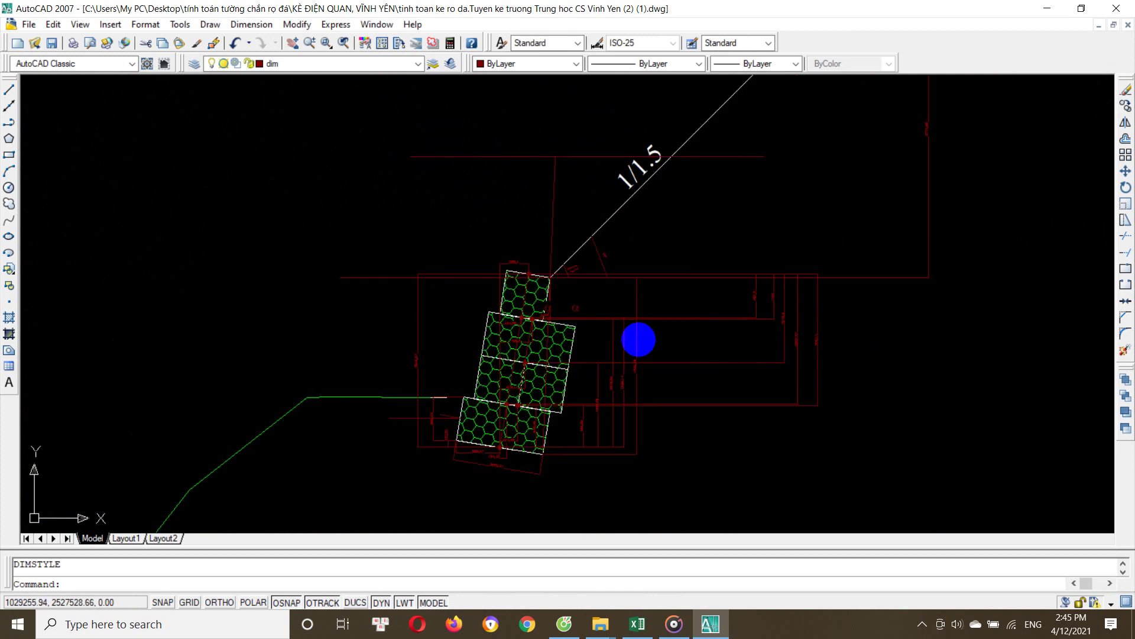
middle_click_drag(588, 373, 654, 373)
scroll(650, 371, "up", 2)
scroll(638, 348, "down", 1)
middle_click_drag(629, 330, 650, 244)
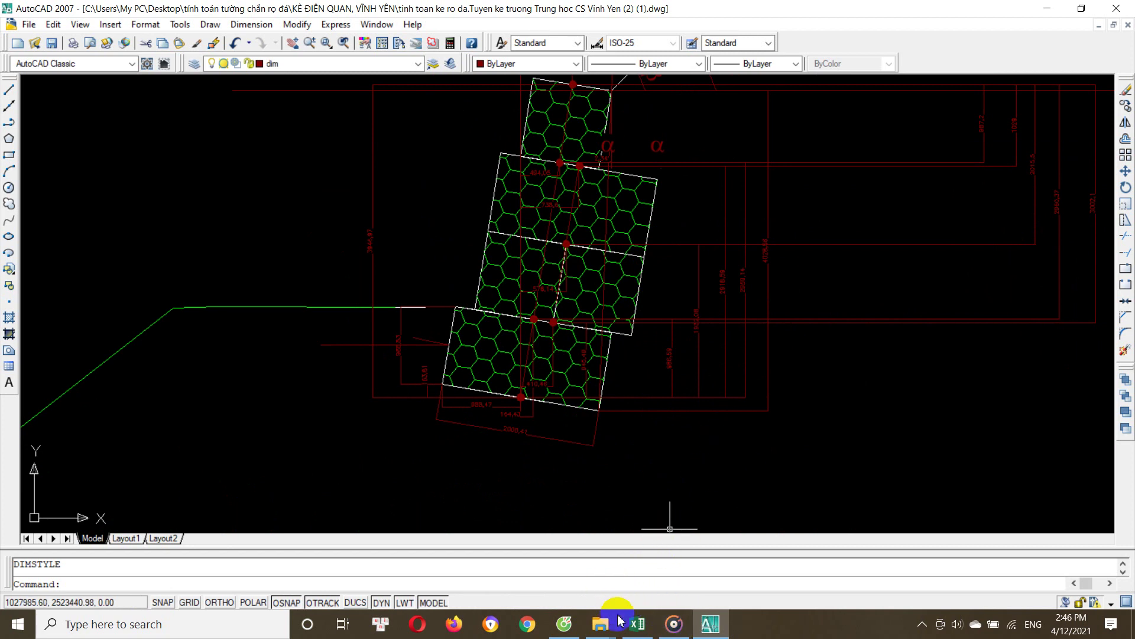
Switch to Excel and scroll the KÍCH THƯỚC sheet to view wall diagrams a) and b)
left_click(637, 624)
scroll(183, 369, "down", 1)
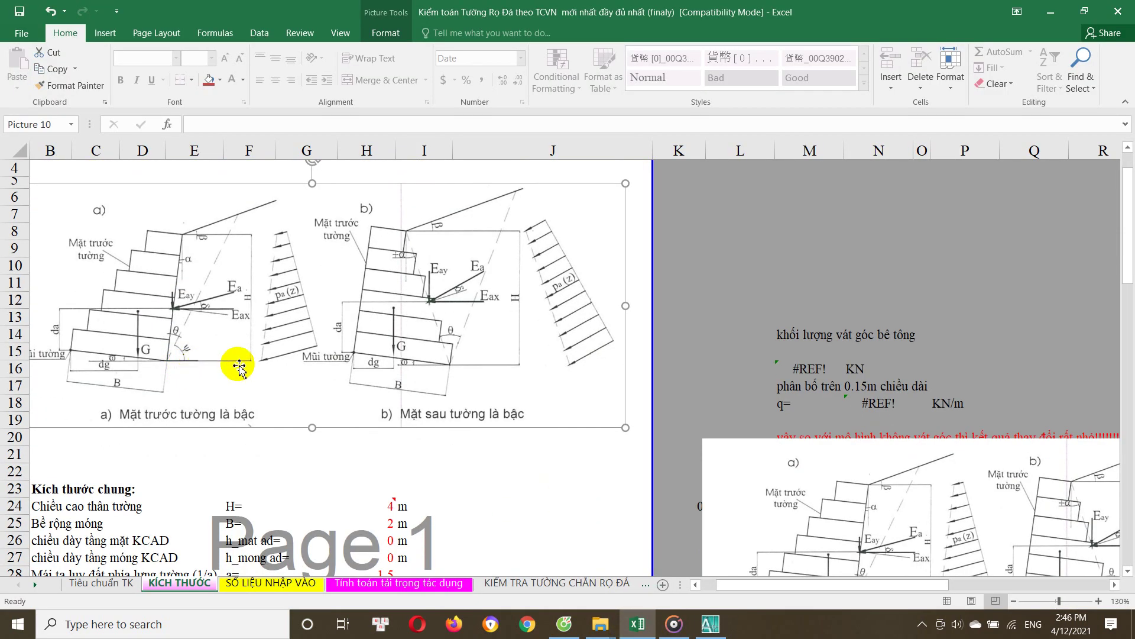
scroll(334, 403, "down", 1)
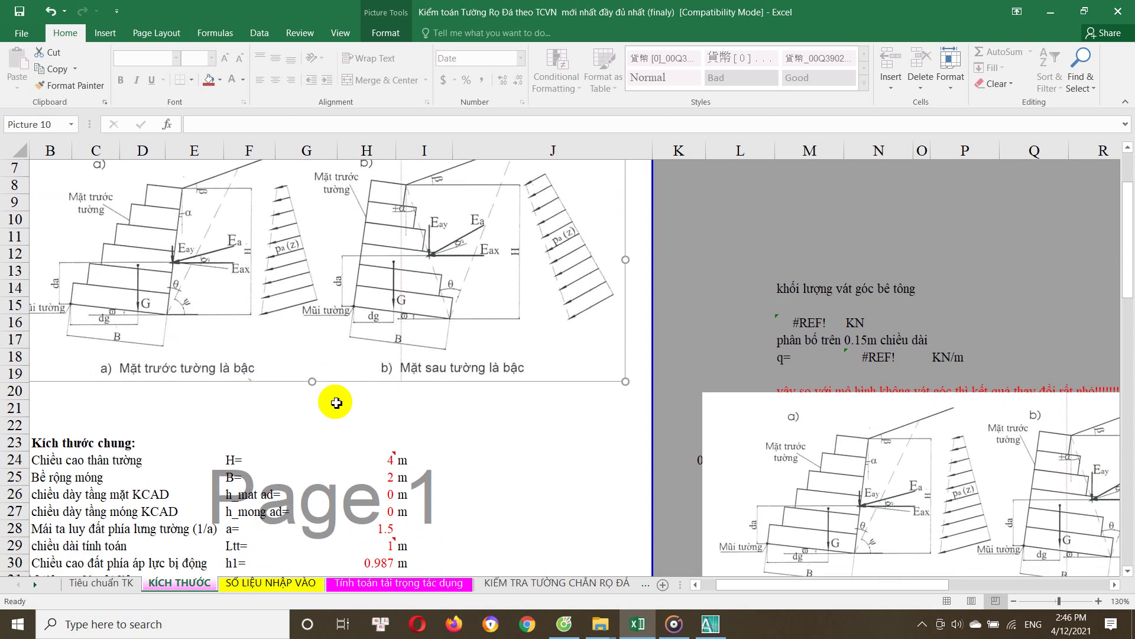
scroll(337, 401, "up", 1)
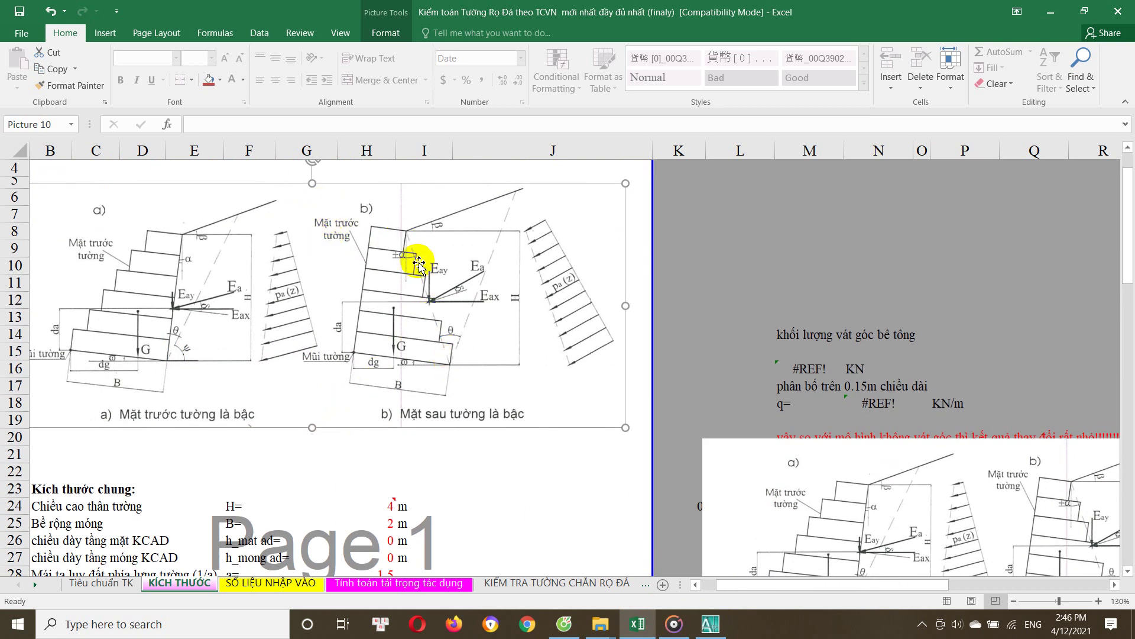
left_click(733, 619)
scroll(633, 253, "down", 1)
scroll(625, 259, "down", 3)
scroll(622, 195, "up", 4)
scroll(623, 196, "up", 1)
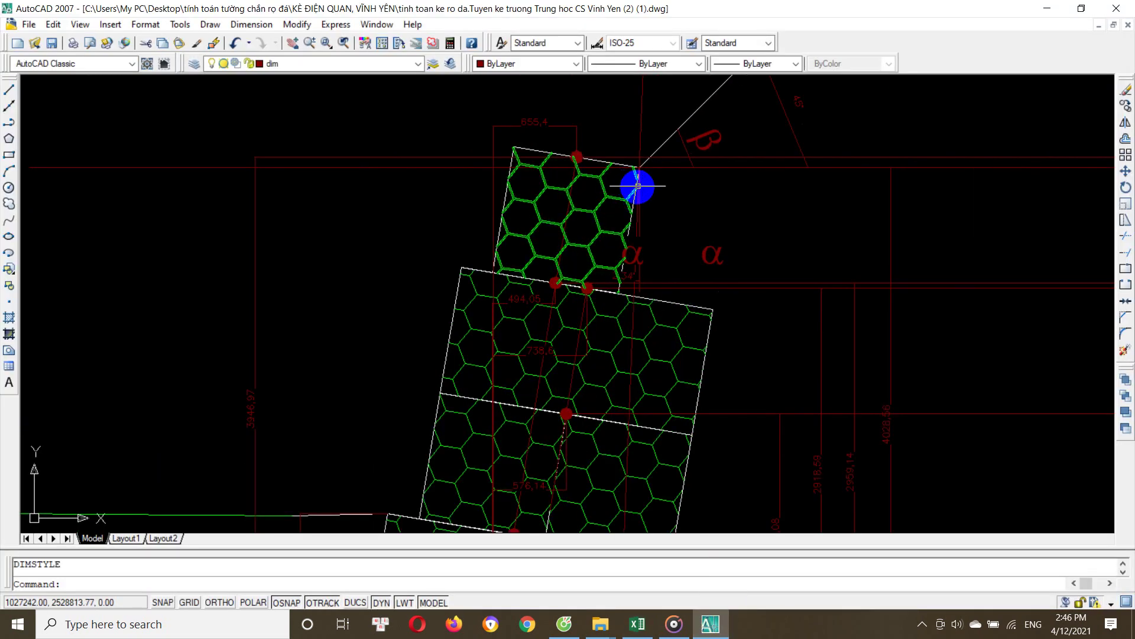
scroll(638, 198, "up", 1)
key("Escape")
scroll(652, 230, "down", 3)
scroll(632, 414, "up", 1)
scroll(618, 473, "up", 1)
middle_click_drag(616, 489, 621, 436)
scroll(625, 422, "down", 1)
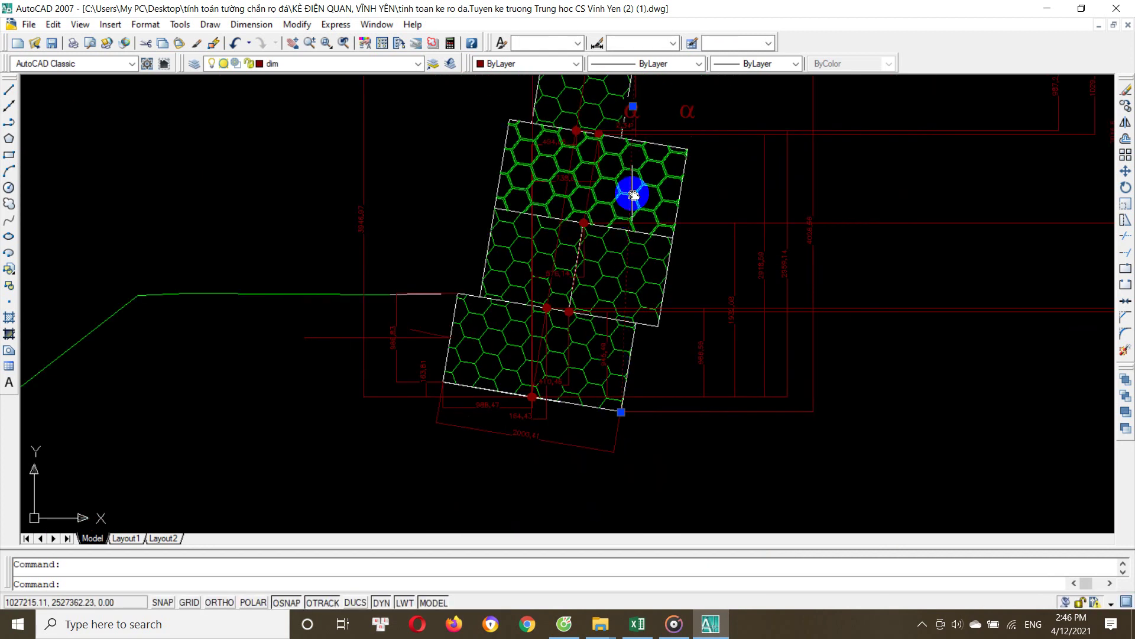
scroll(629, 190, "up", 2)
scroll(641, 175, "up", 1)
scroll(653, 300, "up", 1)
key("Escape")
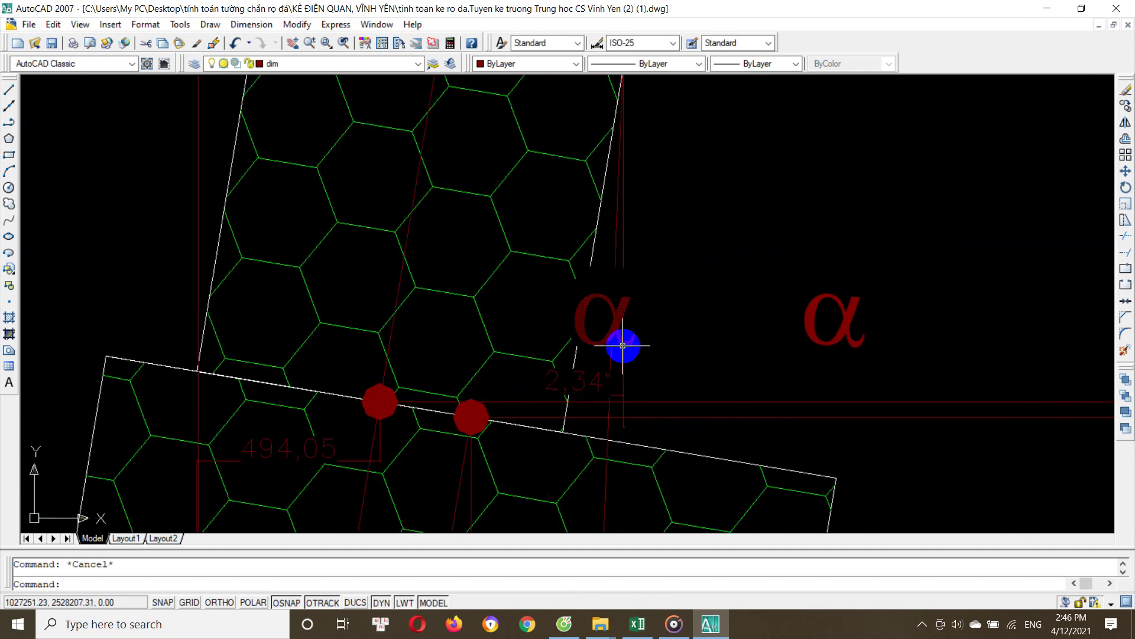
left_click(600, 328)
key("Escape")
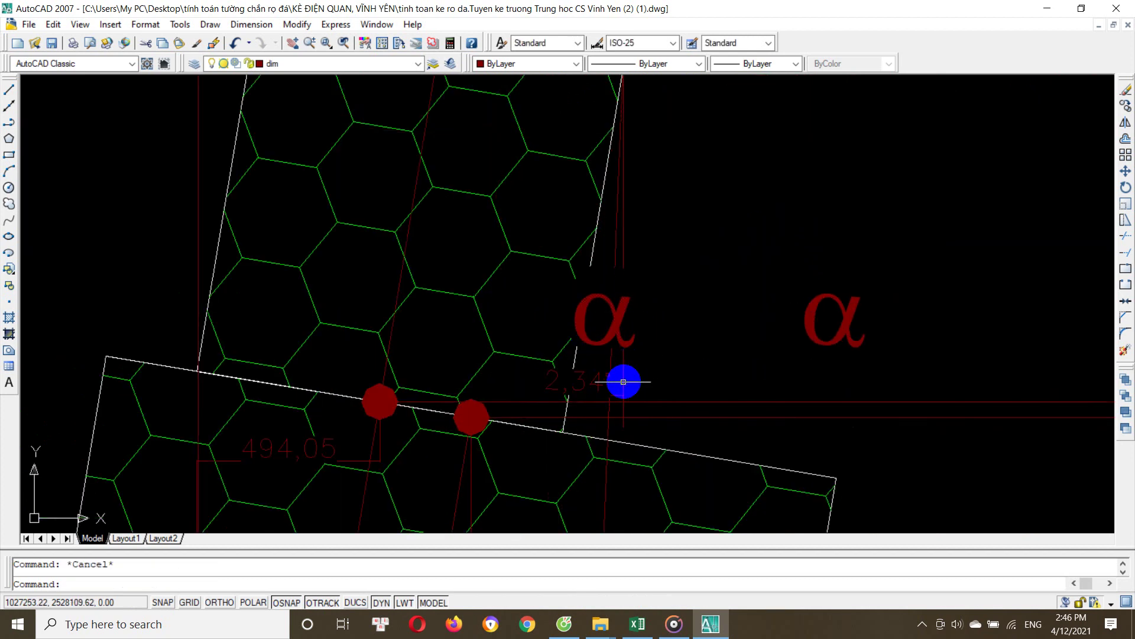
scroll(648, 182, "down", 3)
scroll(652, 160, "down", 1)
left_click(654, 140)
left_click(638, 173)
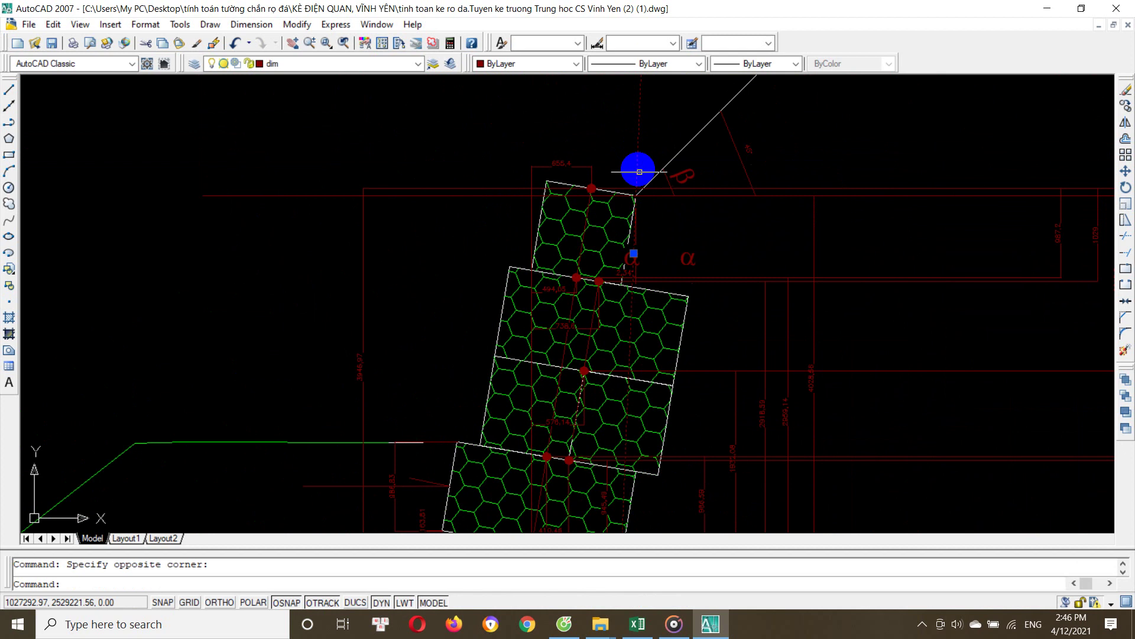
scroll(635, 257, "up", 2)
scroll(647, 292, "up", 1)
key("Escape")
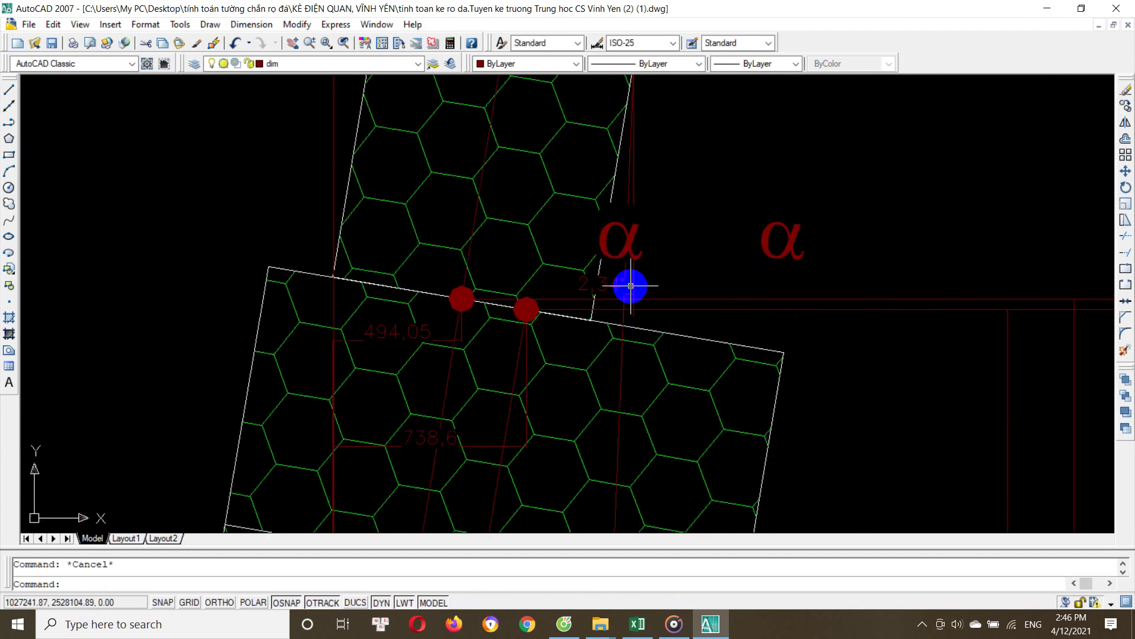
middle_click_drag(670, 225, 666, 279)
scroll(627, 346, "up", 2)
left_click(621, 364)
left_click(638, 623)
scroll(532, 376, "down", 1)
Scroll to Kích thước chung, check H = 4 m in H24, then return to AutoCAD
scroll(481, 299, "up", 1)
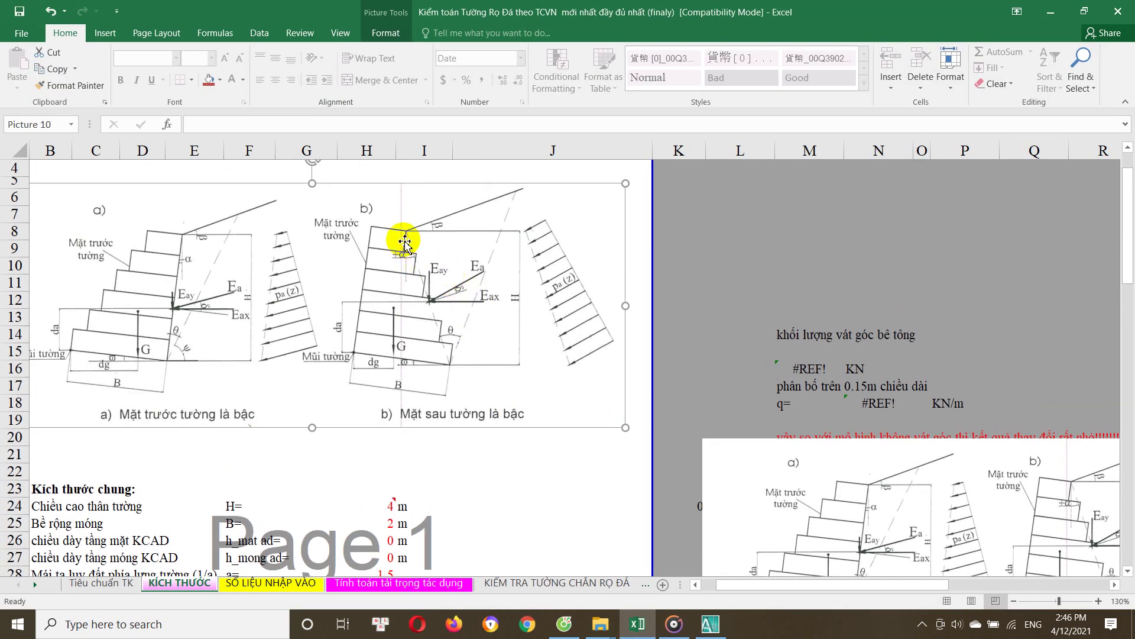
scroll(414, 364, "down", 1)
scroll(429, 368, "down", 1)
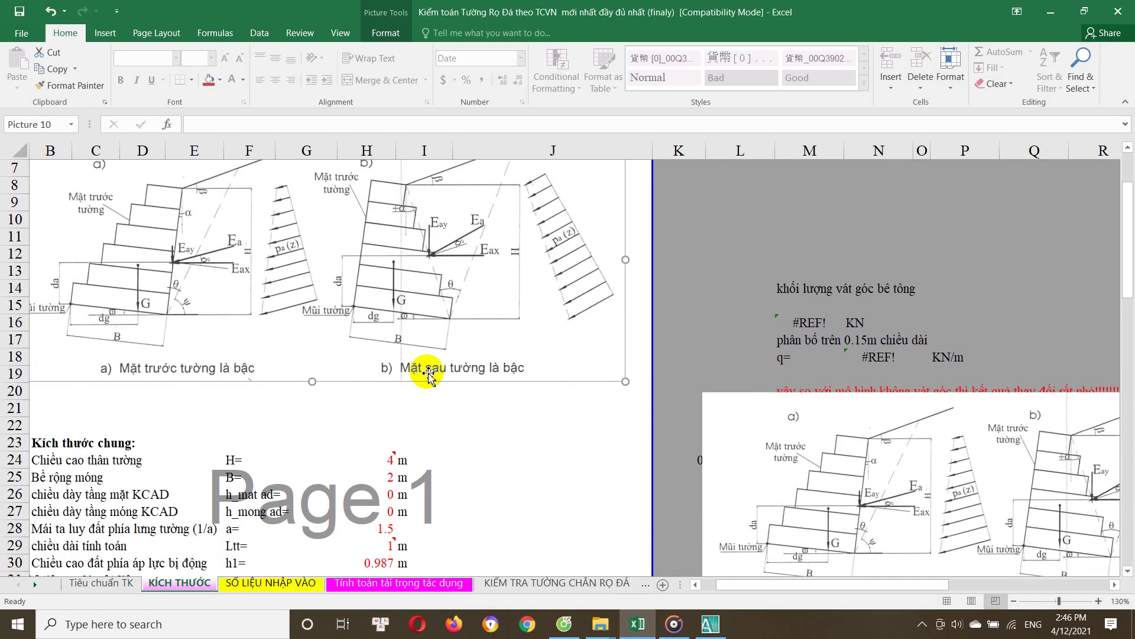
scroll(435, 384, "down", 1)
scroll(434, 387, "down", 1)
scroll(434, 387, "down", 2)
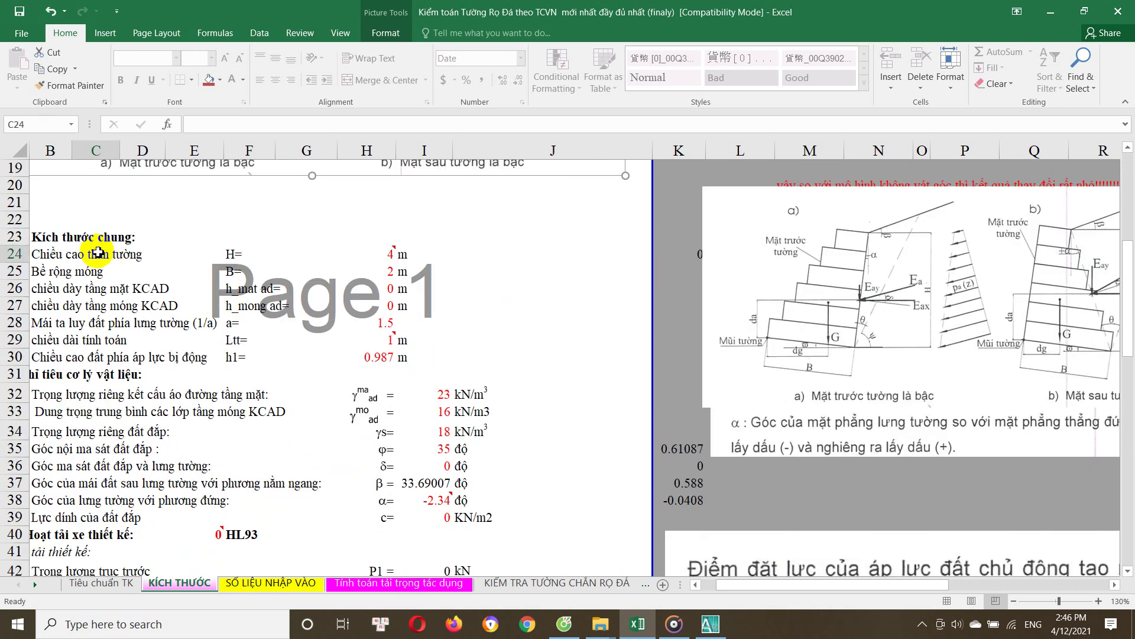
left_click(99, 253)
left_click(236, 255)
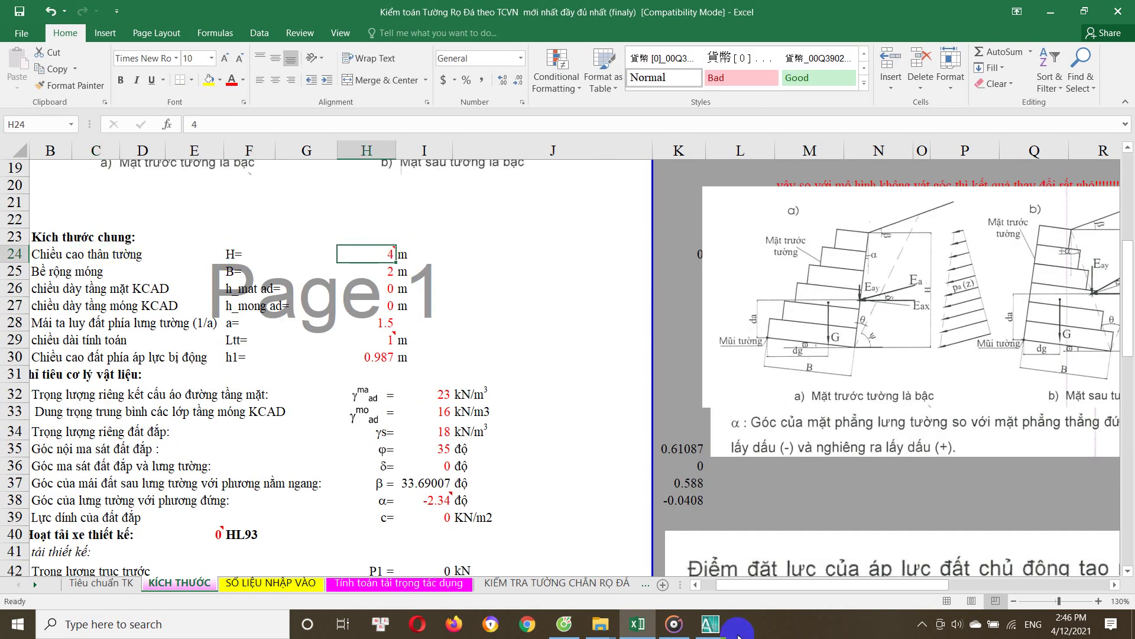
left_click(710, 624)
middle_click_drag(521, 322, 543, 235)
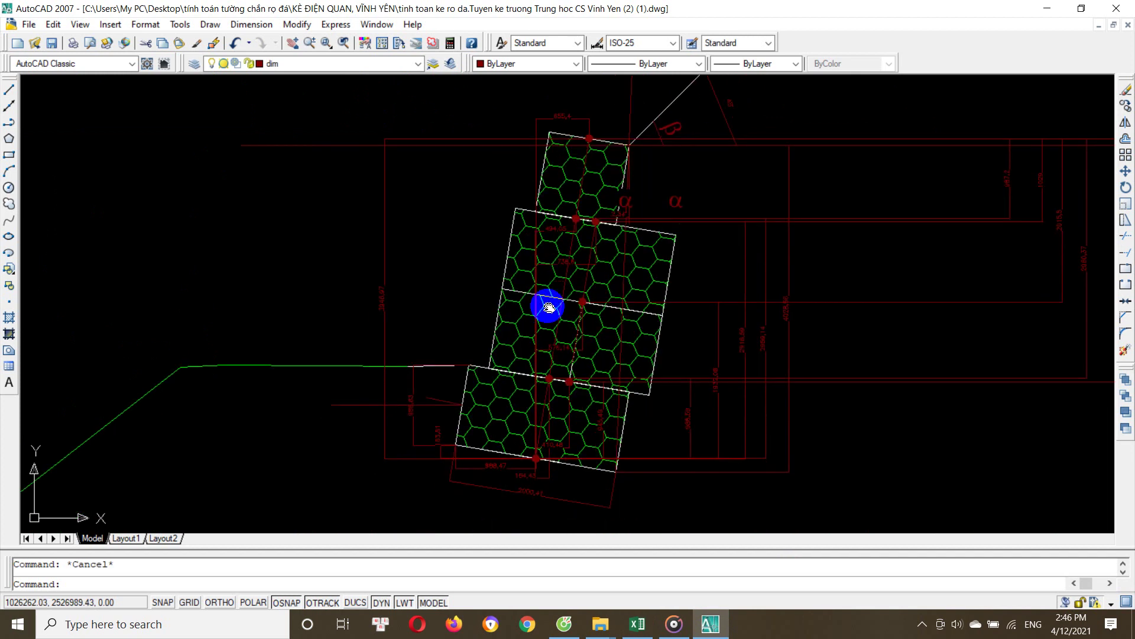
left_click_drag(396, 271, 331, 294)
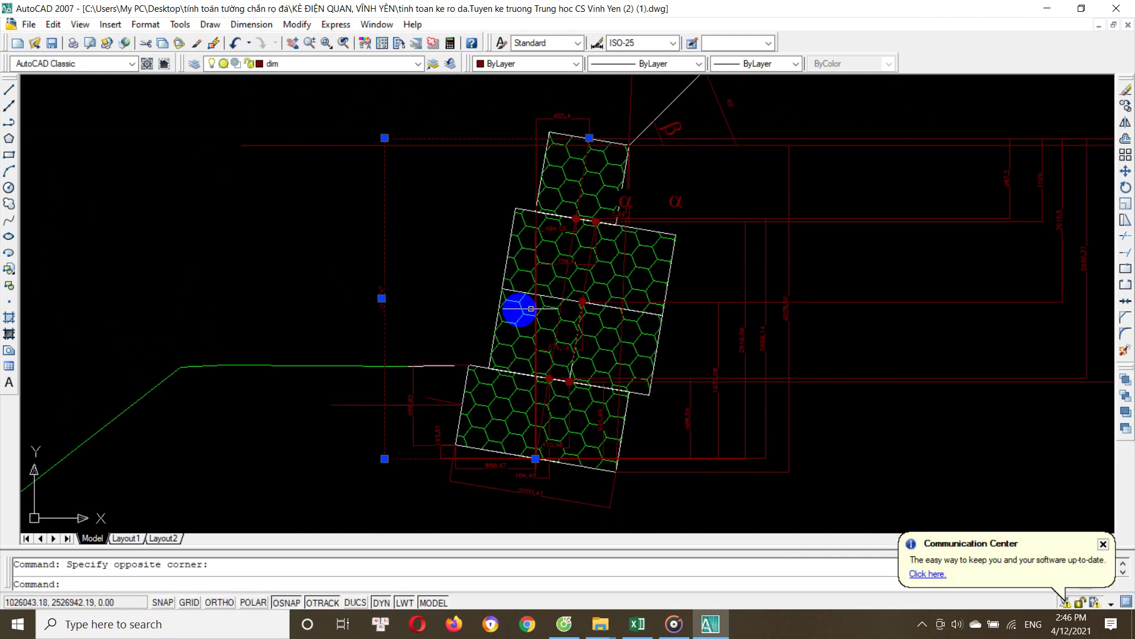
key("Escape")
scroll(449, 408, "up", 2)
scroll(445, 405, "down", 7)
scroll(443, 332, "up", 1)
scroll(431, 287, "up", 4)
scroll(460, 320, "up", 3)
scroll(439, 248, "down", 2)
scroll(426, 316, "up", 2)
scroll(438, 253, "up", 1)
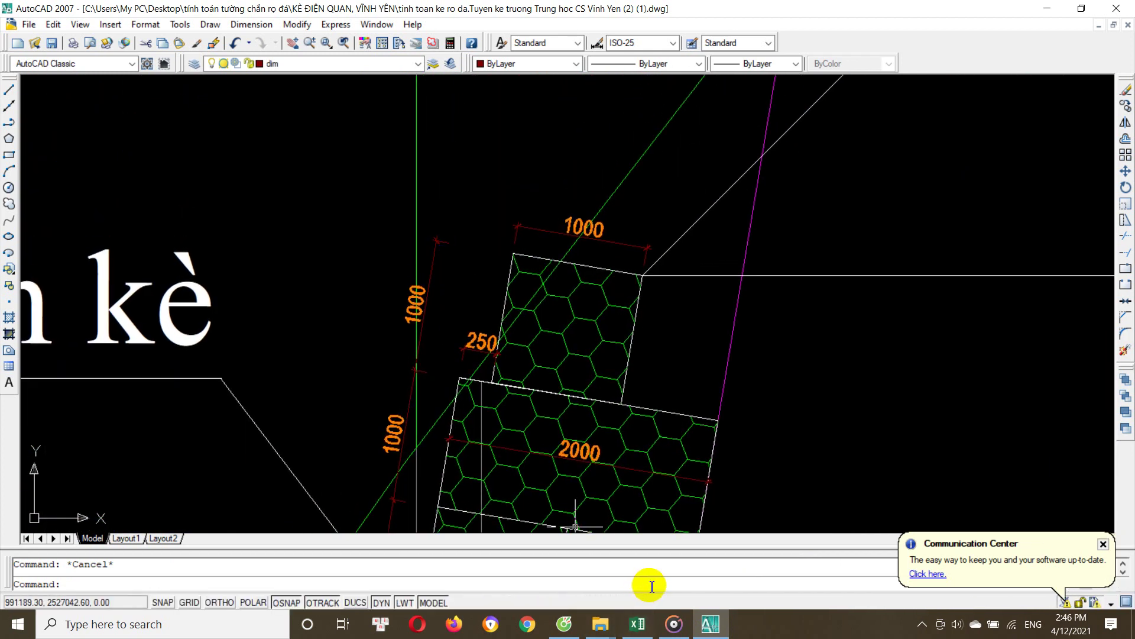
left_click(637, 623)
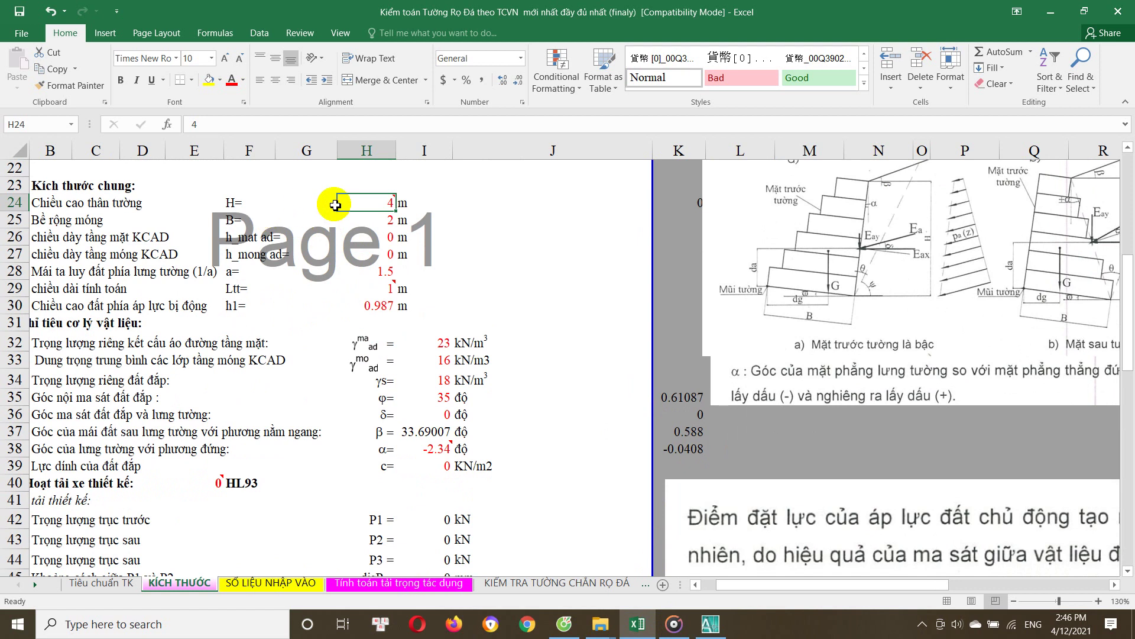
left_click(383, 219)
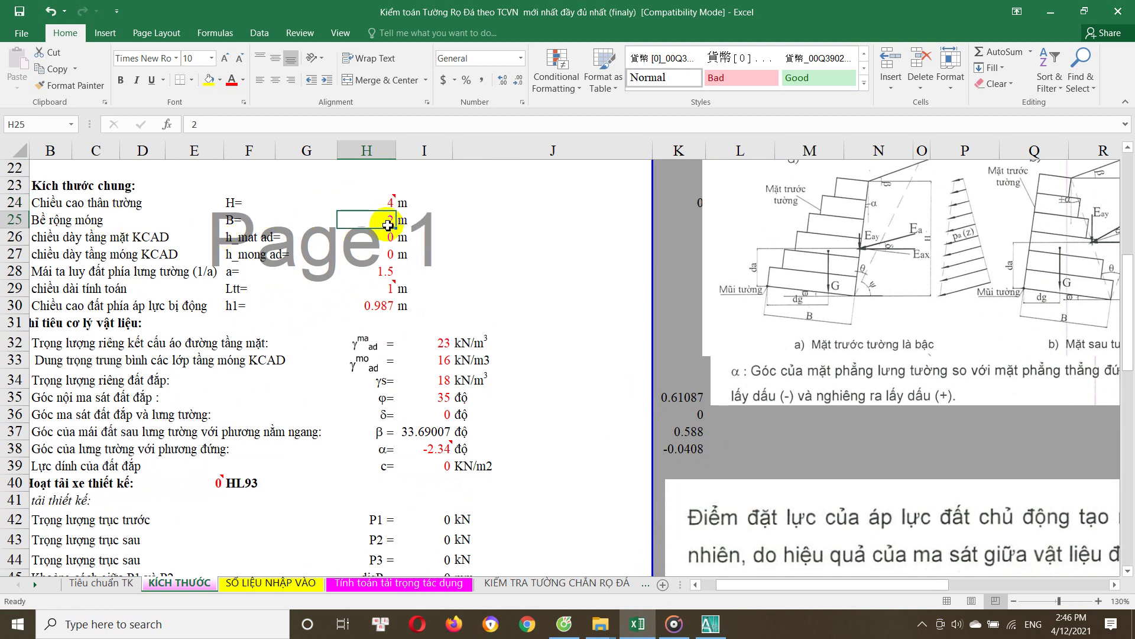
left_click(710, 624)
scroll(647, 458, "down", 2)
scroll(680, 363, "up", 3)
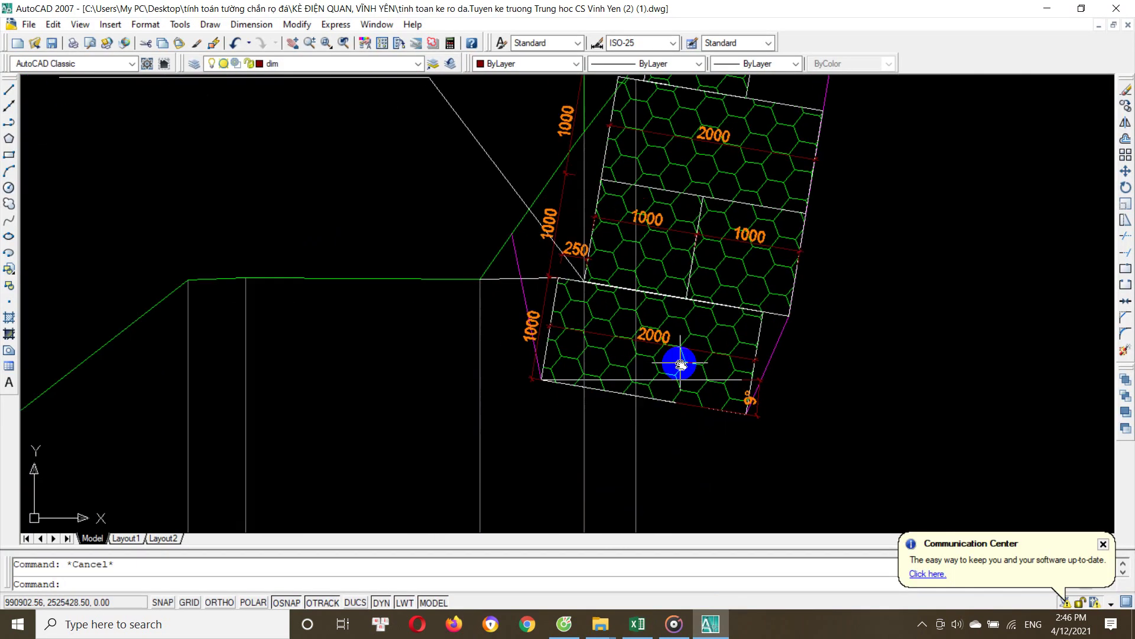
scroll(680, 364, "up", 3)
left_click(663, 300)
left_click(661, 330)
key("Escape")
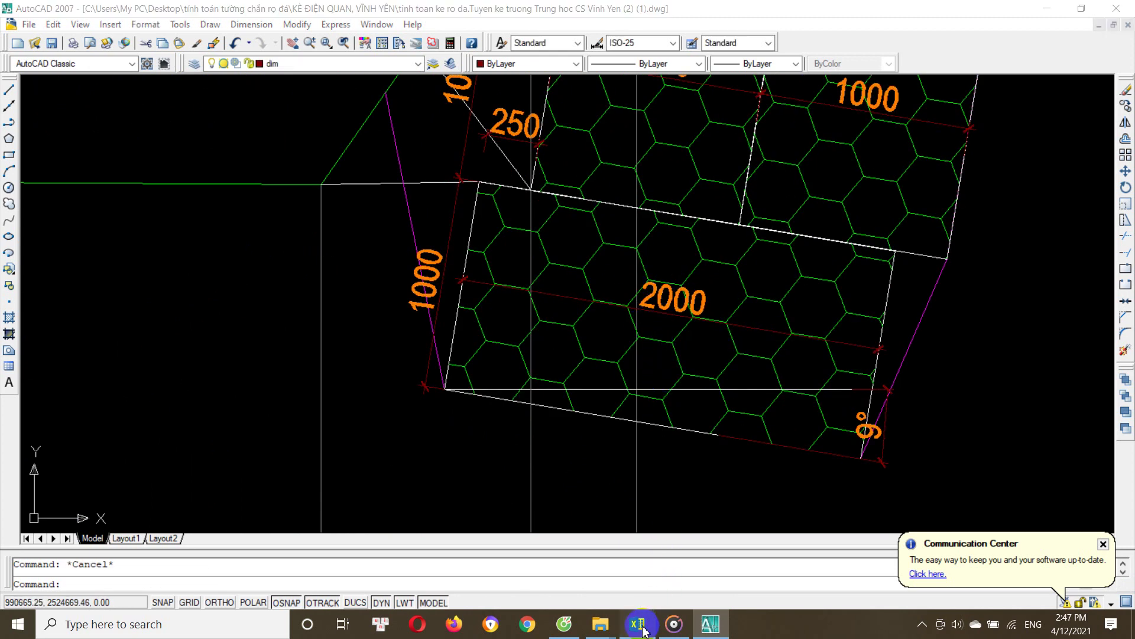
left_click(637, 624)
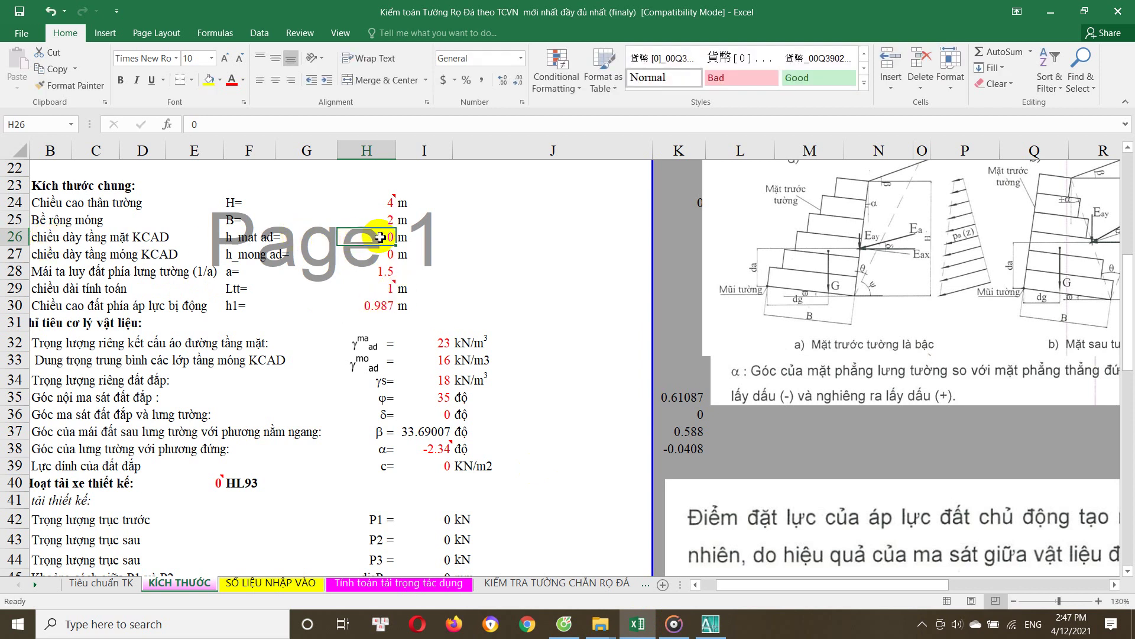
left_click(710, 623)
scroll(647, 311, "down", 5)
Zoom around the top of the 1/1 back slope in the AutoCAD drawing
scroll(646, 311, "down", 3)
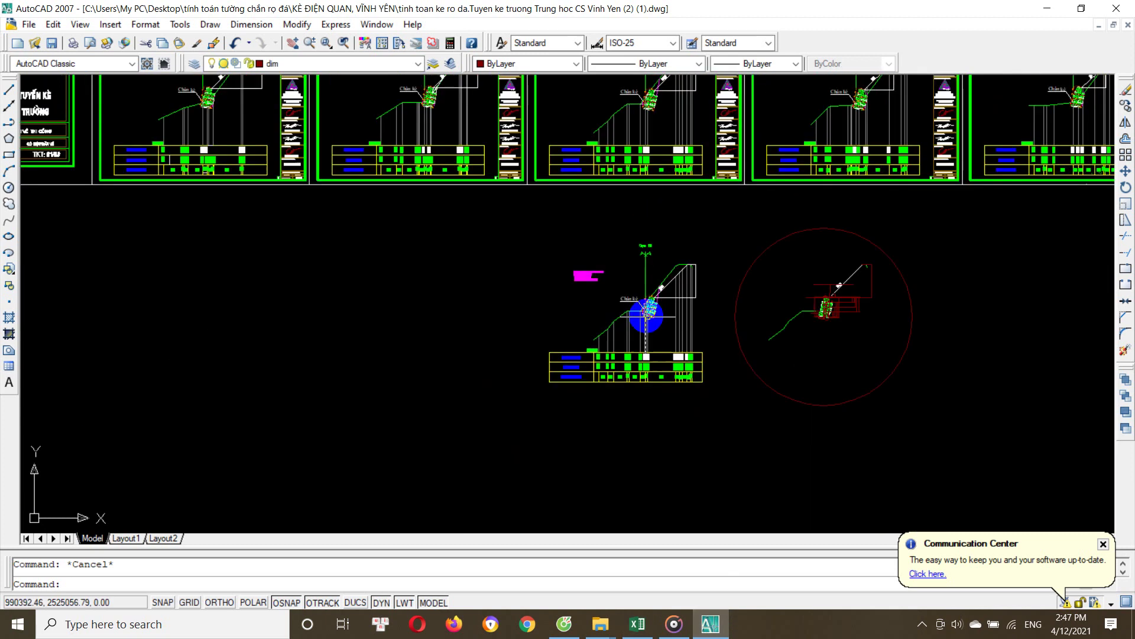
scroll(578, 329, "up", 2)
scroll(616, 347, "up", 5)
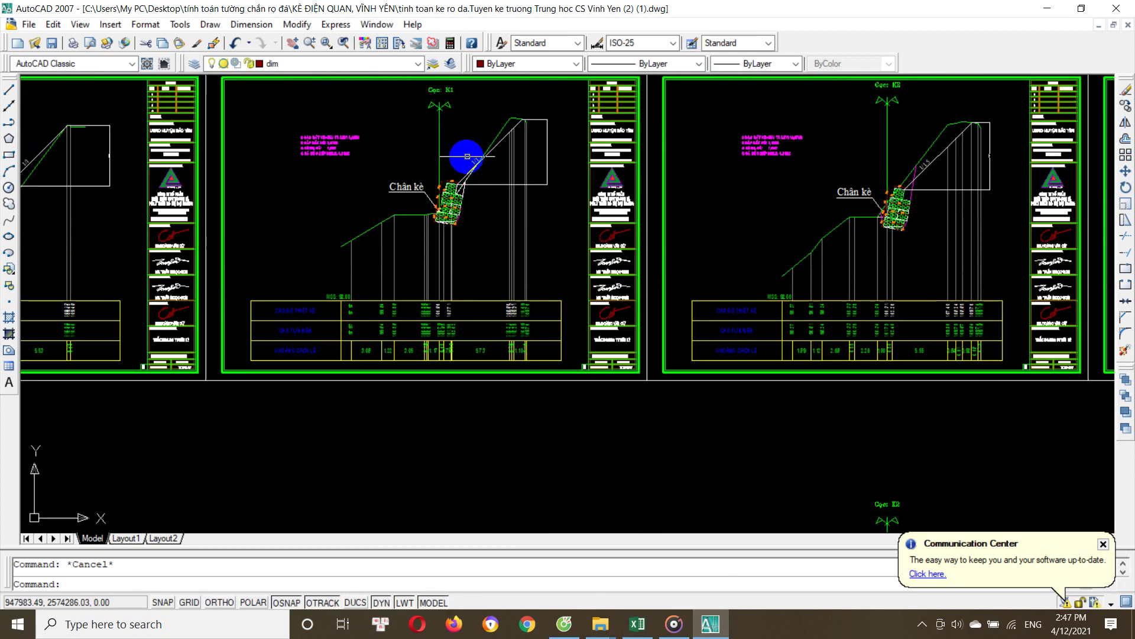
scroll(467, 147, "up", 3)
scroll(449, 195, "up", 1)
scroll(603, 142, "up", 3)
left_click(590, 145)
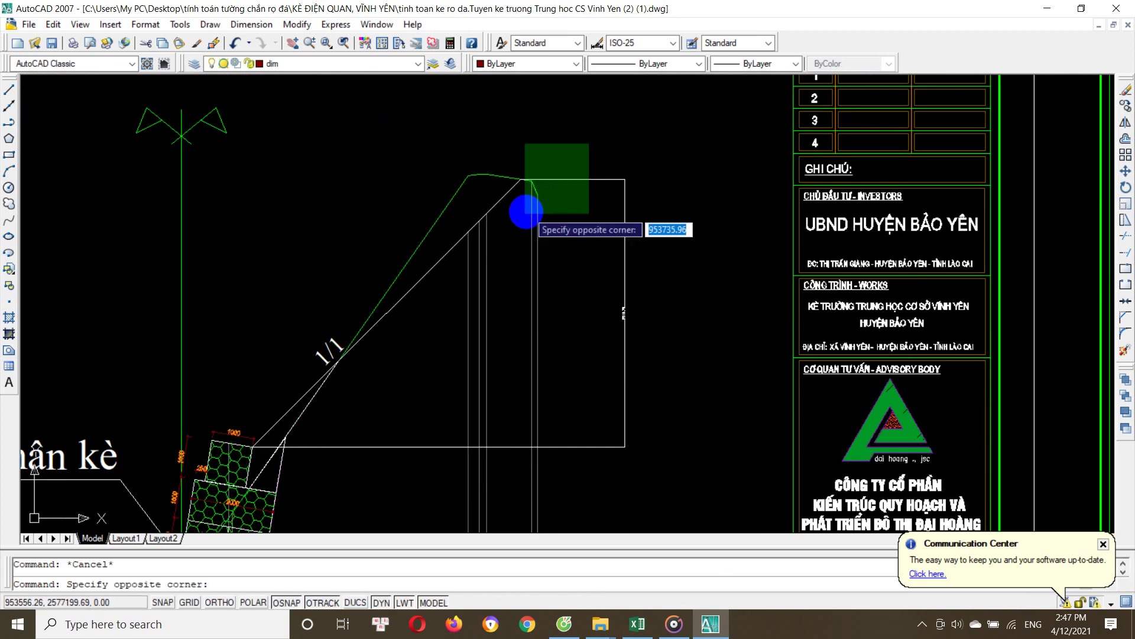
key("Escape")
scroll(546, 193, "up", 2)
scroll(536, 228, "down", 5)
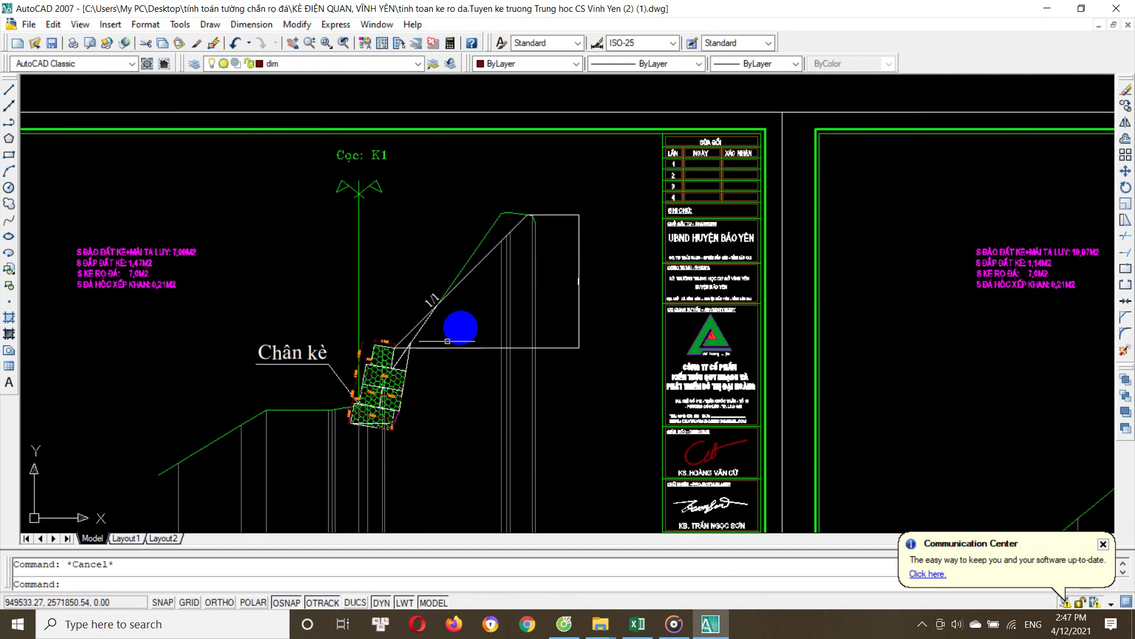
Recentre the view on the Chân kè gabion toe and 1/1 slope, then bring Excel forward
middle_click_drag(394, 406, 471, 320)
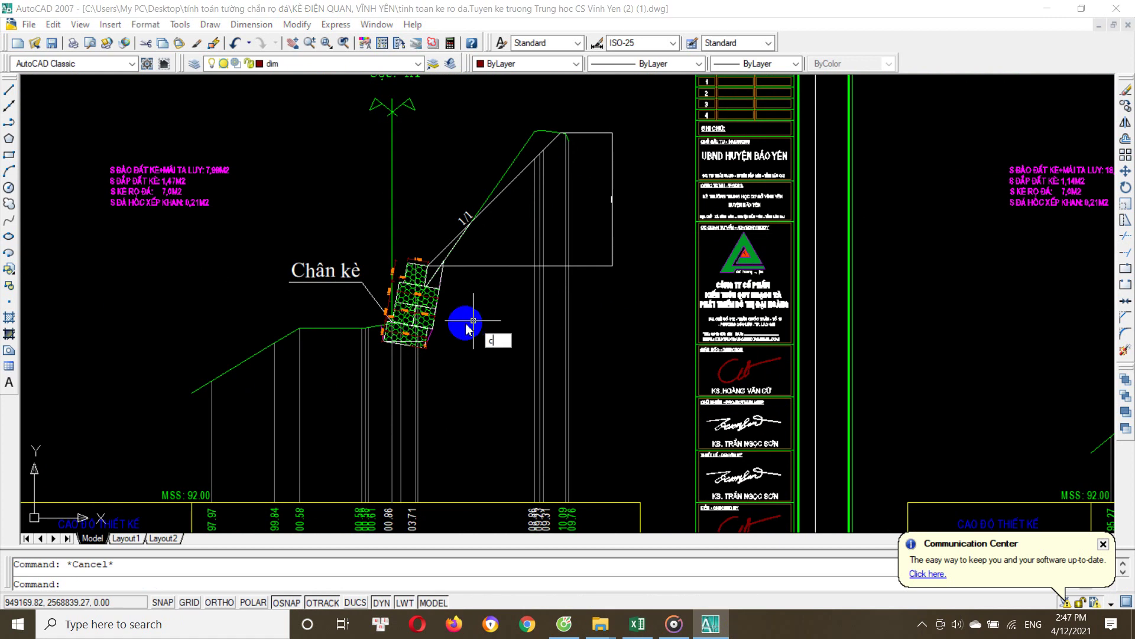
left_click(467, 323)
key("Escape")
scroll(467, 314, "up", 3)
mouse_move(467, 314)
middle_mouse_down()
mouse_move(501, 311)
mouse_move(477, 423)
middle_mouse_up()
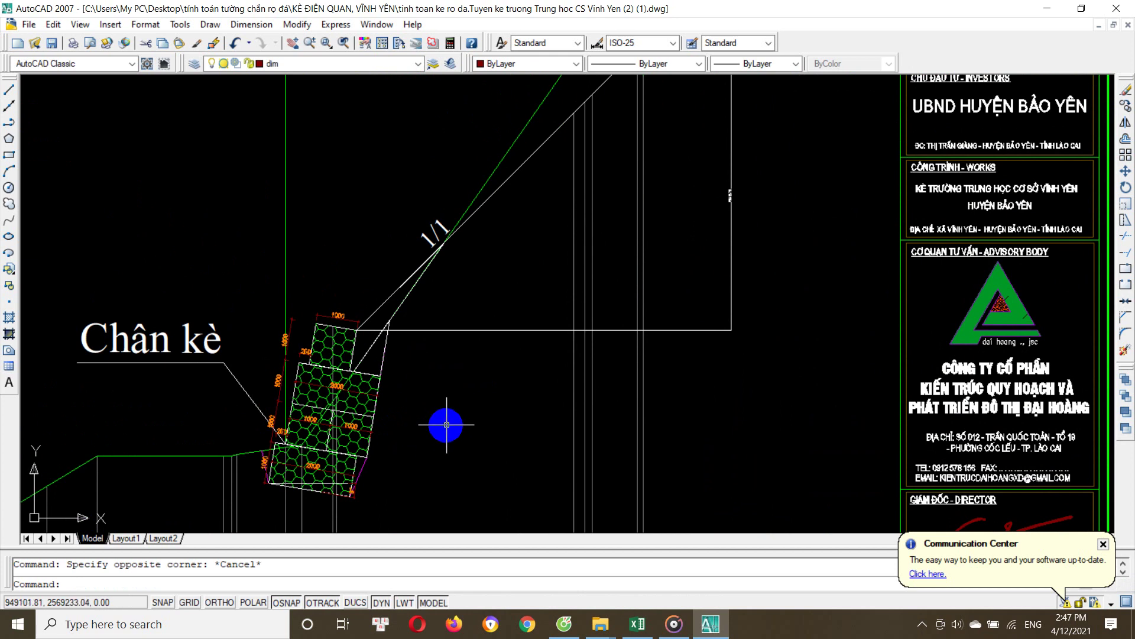
middle_click_drag(525, 332, 495, 411)
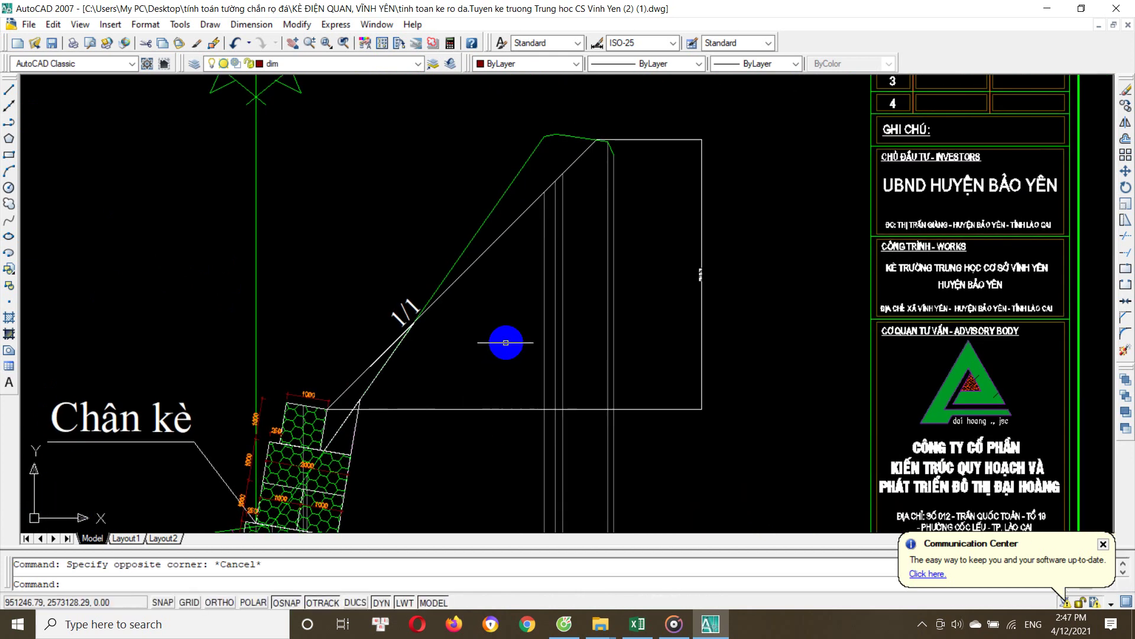
scroll(585, 140, "up", 3)
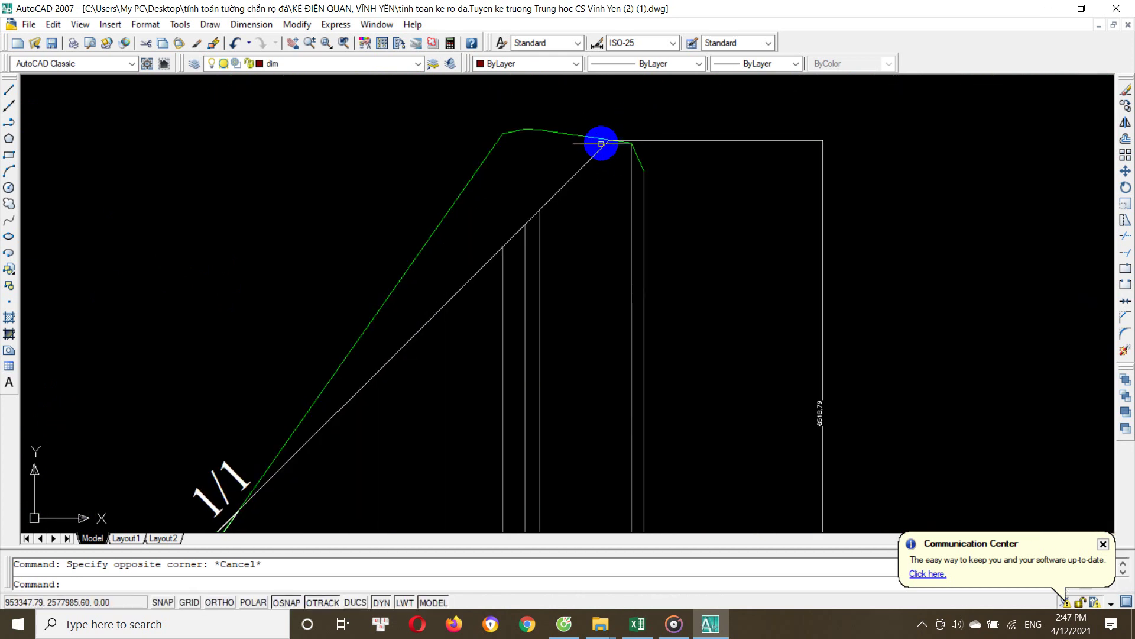
scroll(602, 143, "down", 3)
scroll(603, 169, "up", 1)
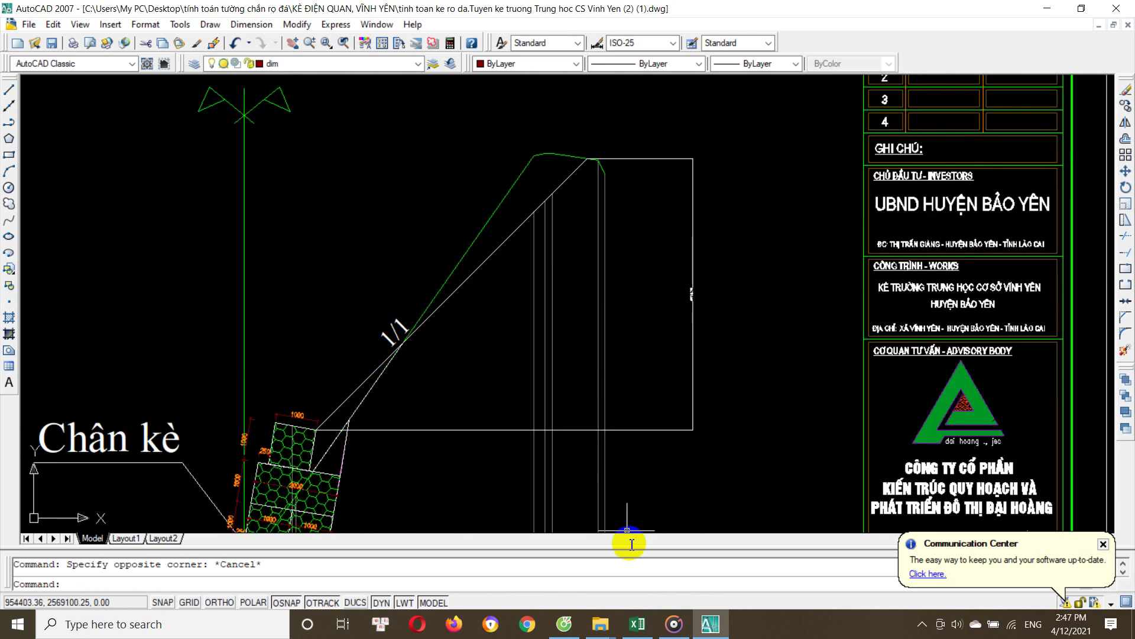
left_click(637, 624)
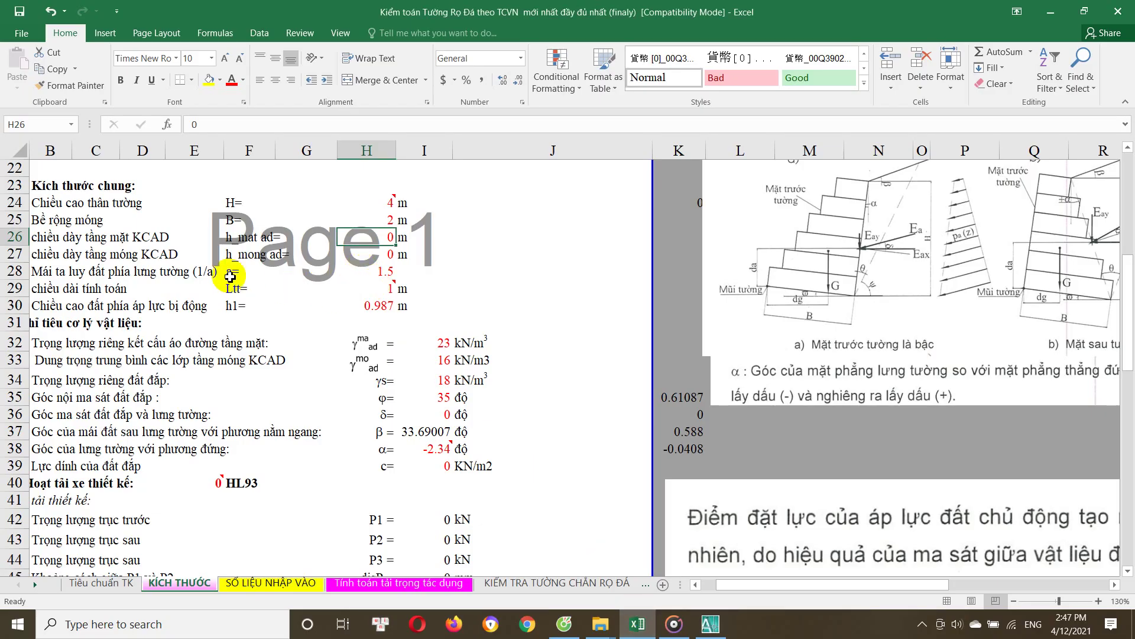
Read the surface and foundation layer thicknesses in H26 and H27, then glance at the drawing
left_click(378, 251)
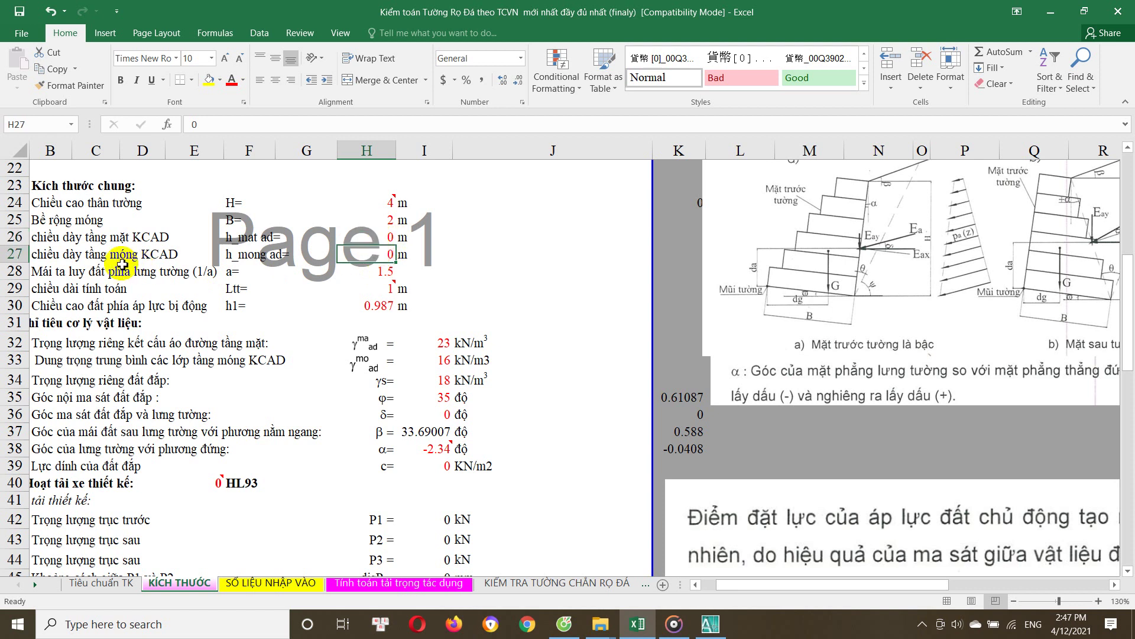
left_click(385, 239)
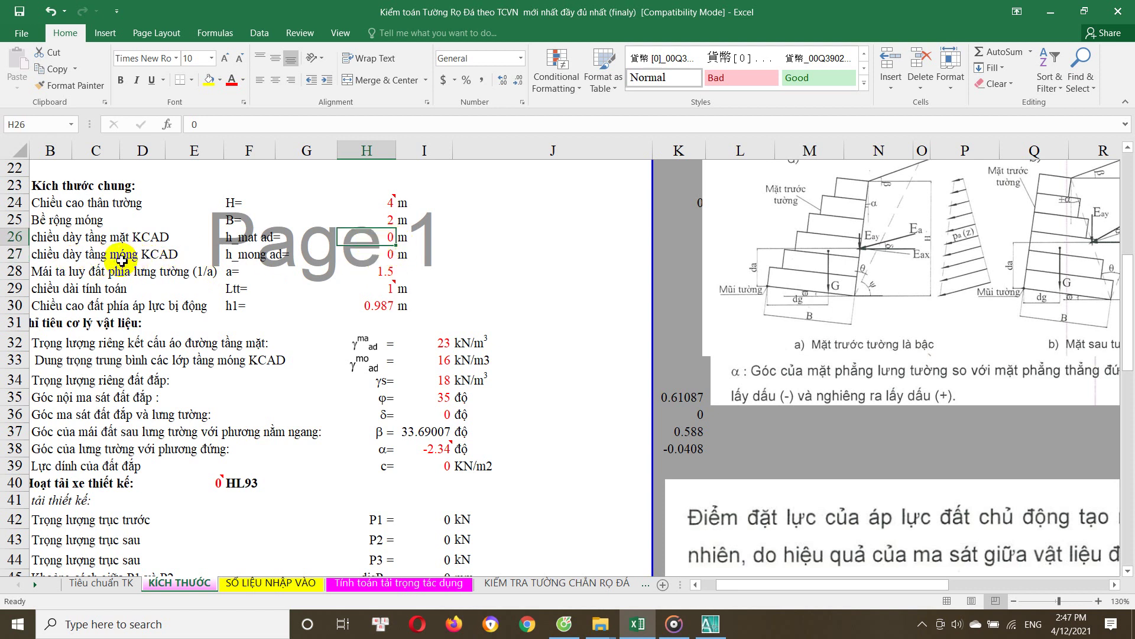
left_click(702, 614)
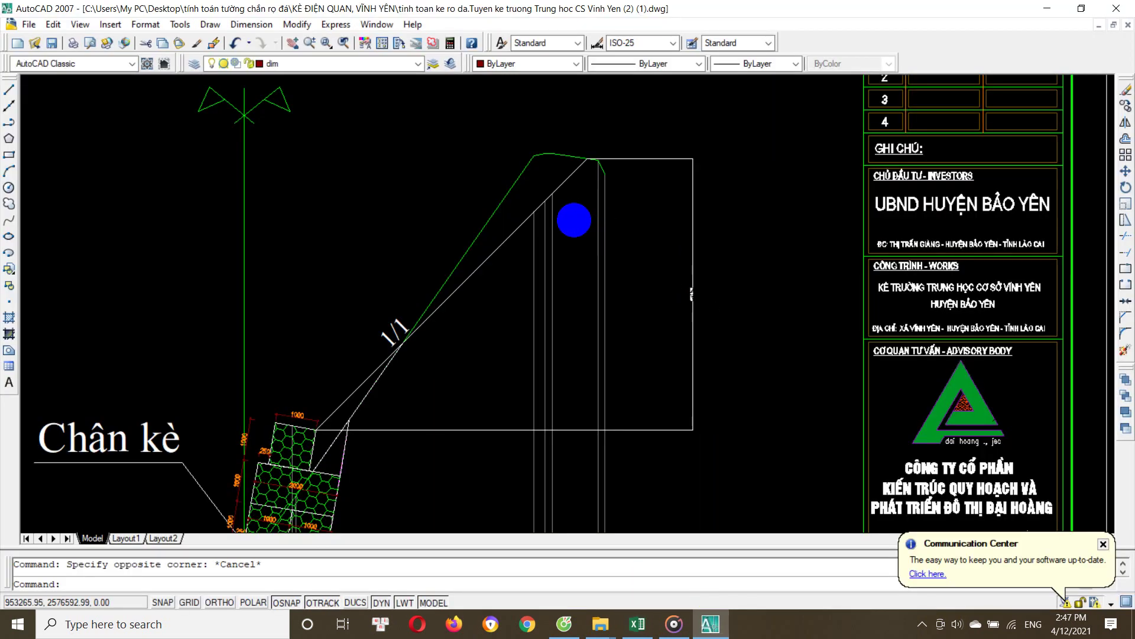
scroll(562, 207, "down", 1)
scroll(591, 172, "up", 1)
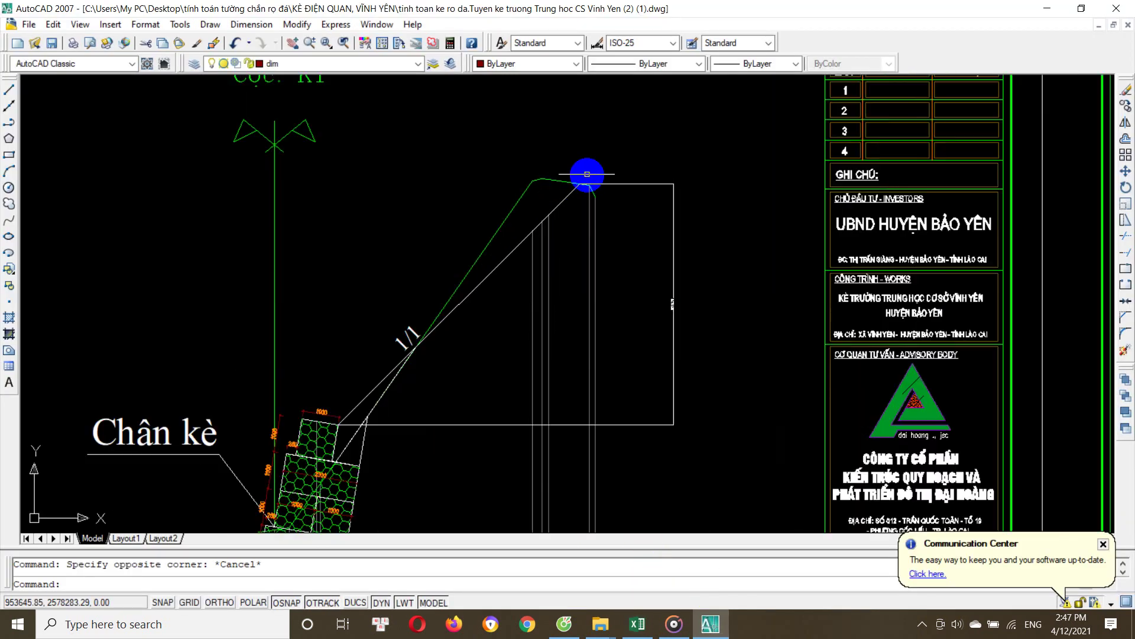
Recheck the H27 foundation thickness and the 1.5 back-slope ratio in H28, then return to AutoCAD
left_click(629, 632)
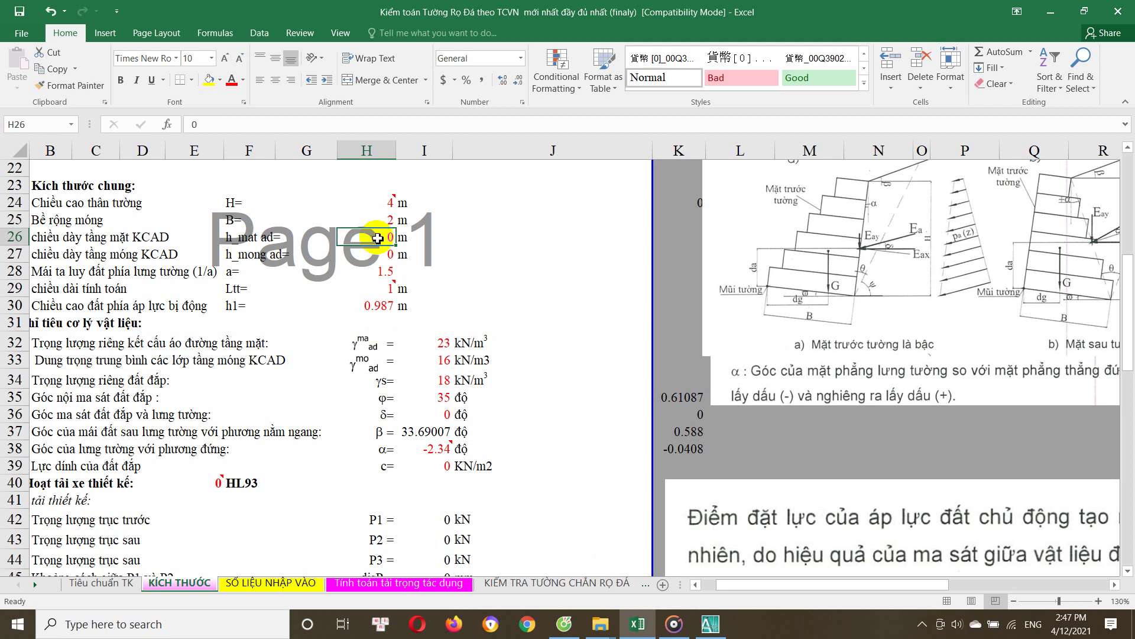
left_click(101, 244)
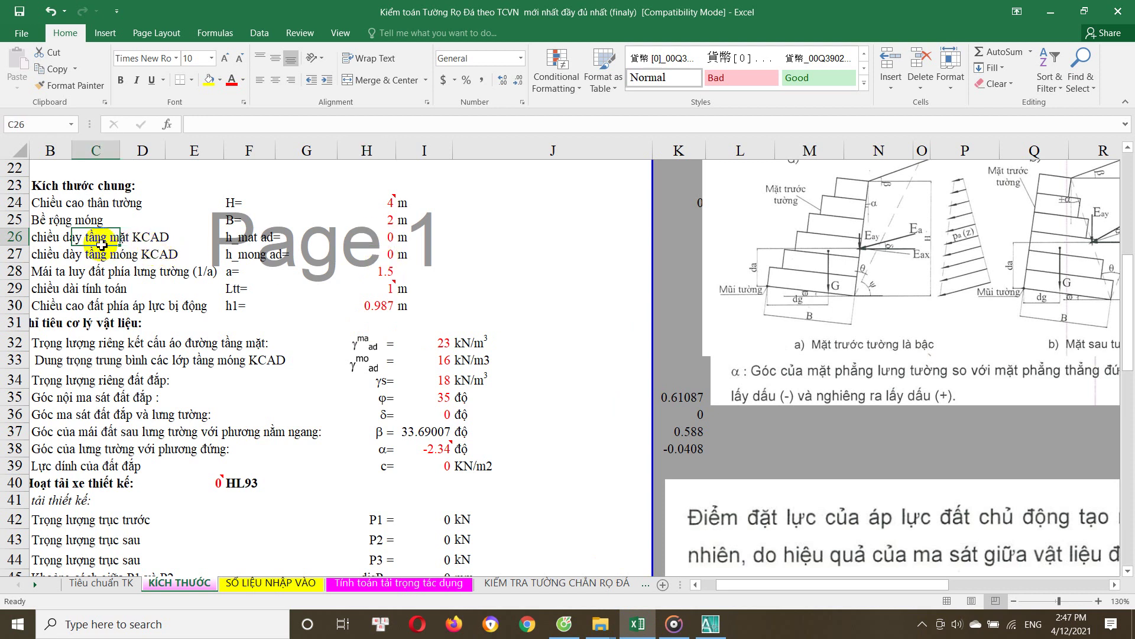
left_click(362, 245)
scroll(373, 261, "down", 1)
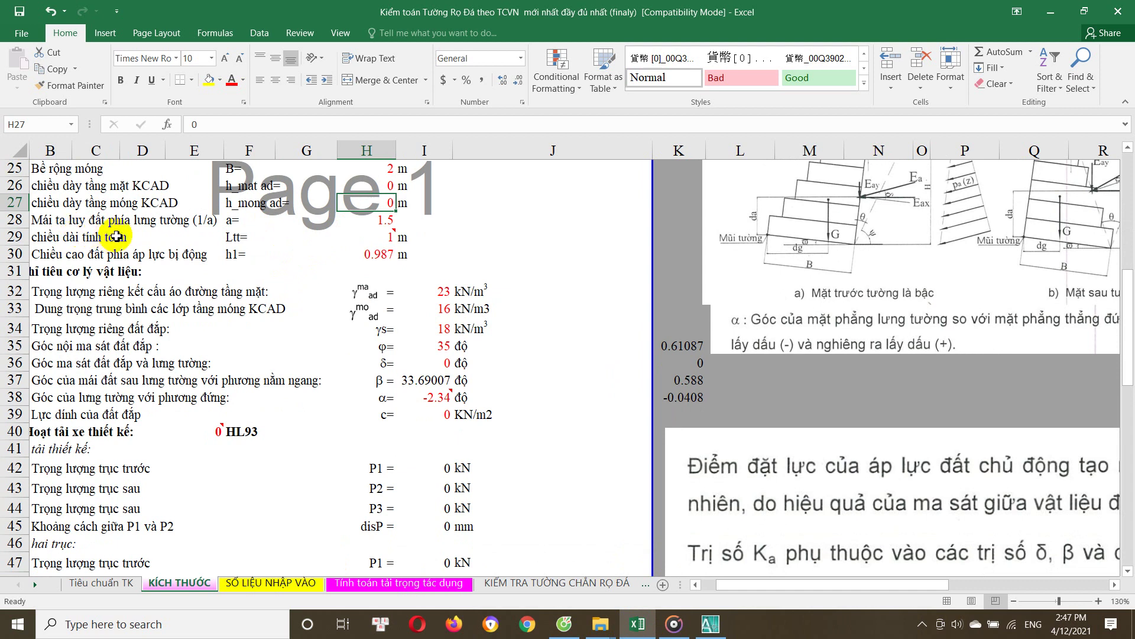
left_click(381, 220)
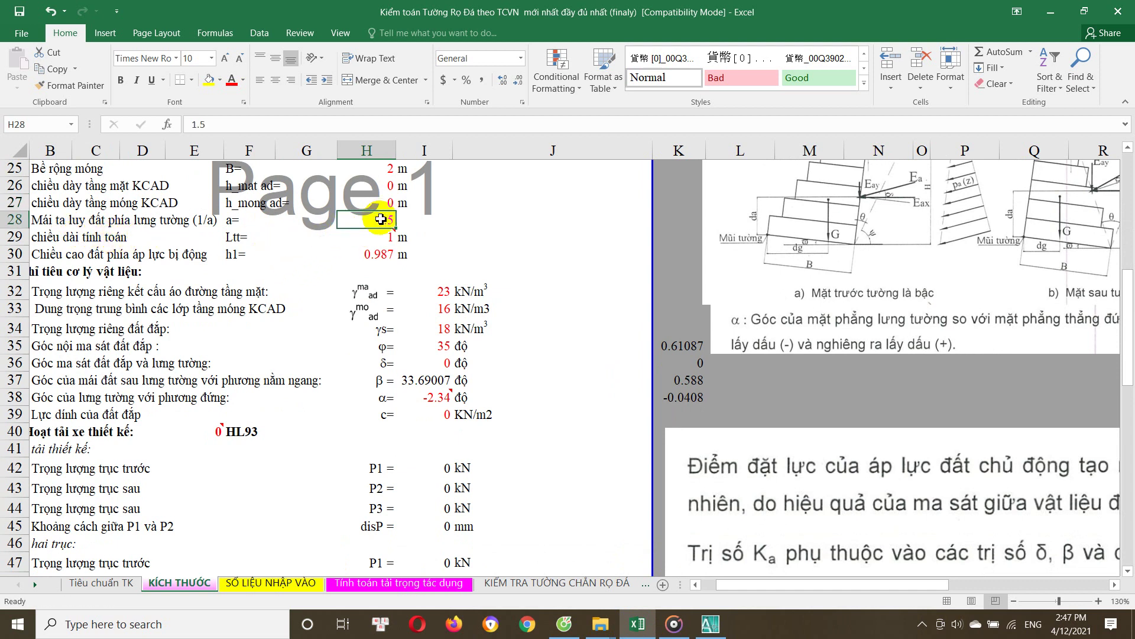
left_click(711, 624)
Zoom out and pan to bring the Chân kè gabion detail into view
scroll(616, 325, "down", 3)
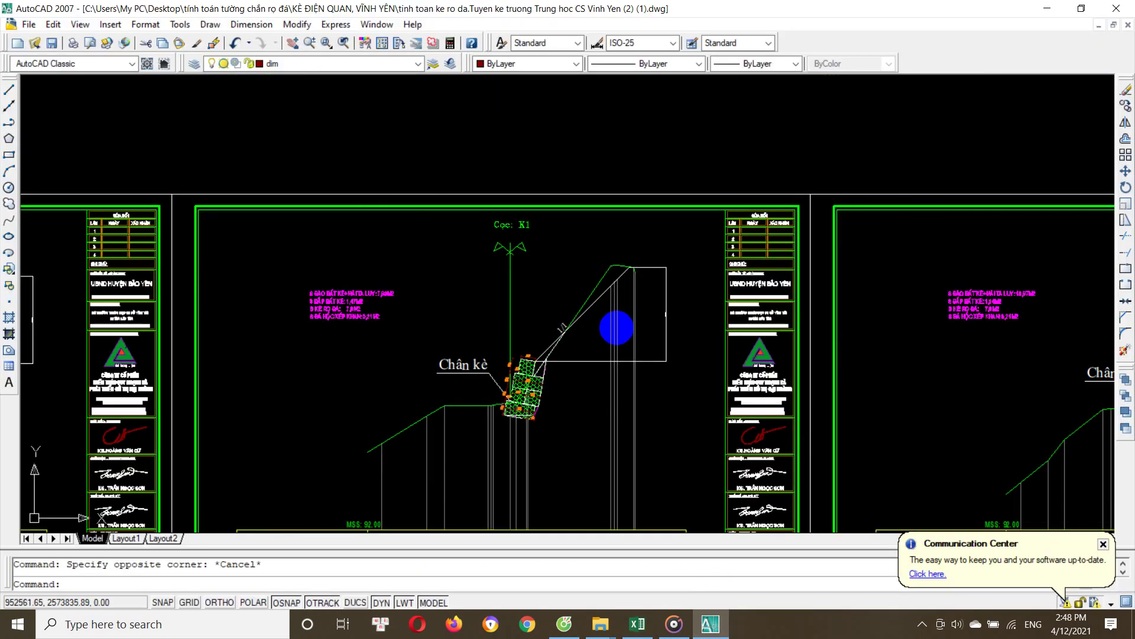
scroll(543, 302, "down", 2)
scroll(595, 310, "up", 1)
scroll(527, 144, "up", 2)
scroll(591, 197, "up", 2)
scroll(630, 286, "down", 3)
middle_click_drag(630, 286, 532, 221)
Zoom in and out on the Chân kè gabion detail
scroll(840, 127, "up", 1)
scroll(773, 246, "up", 3)
scroll(782, 138, "up", 2)
scroll(783, 137, "down", 2)
scroll(730, 254, "down", 2)
scroll(747, 373, "up", 2)
Move to the 1/1.5 slope line, zoom in to compare it, then return to Excel
middle_click_drag(687, 420, 682, 301)
scroll(603, 402, "up", 2)
scroll(562, 451, "up", 2)
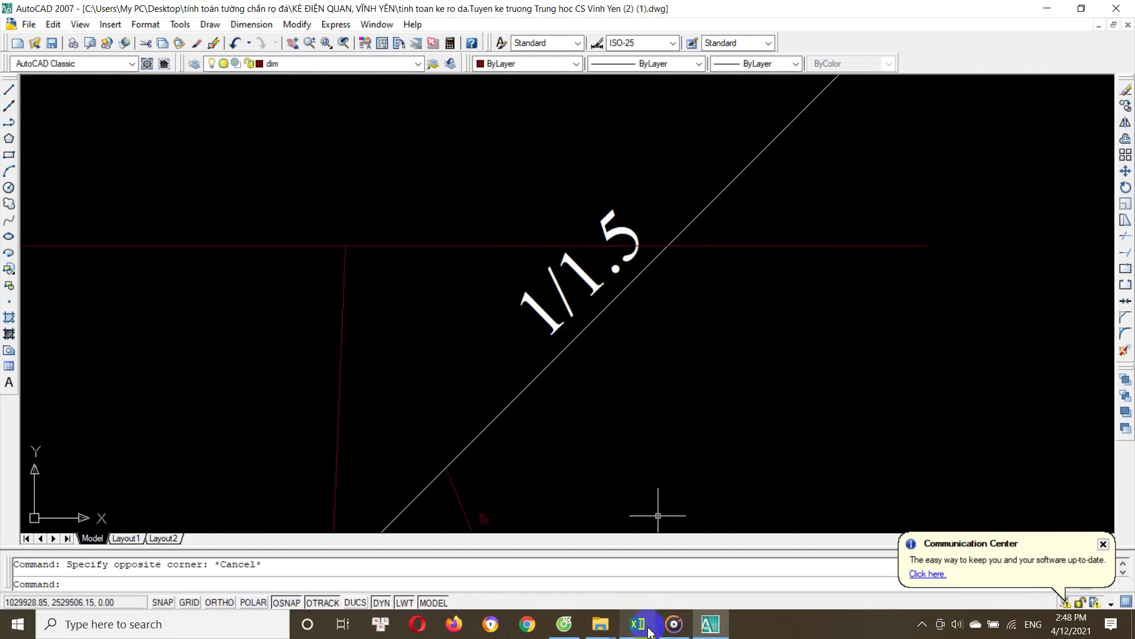
scroll(663, 286, "down", 3)
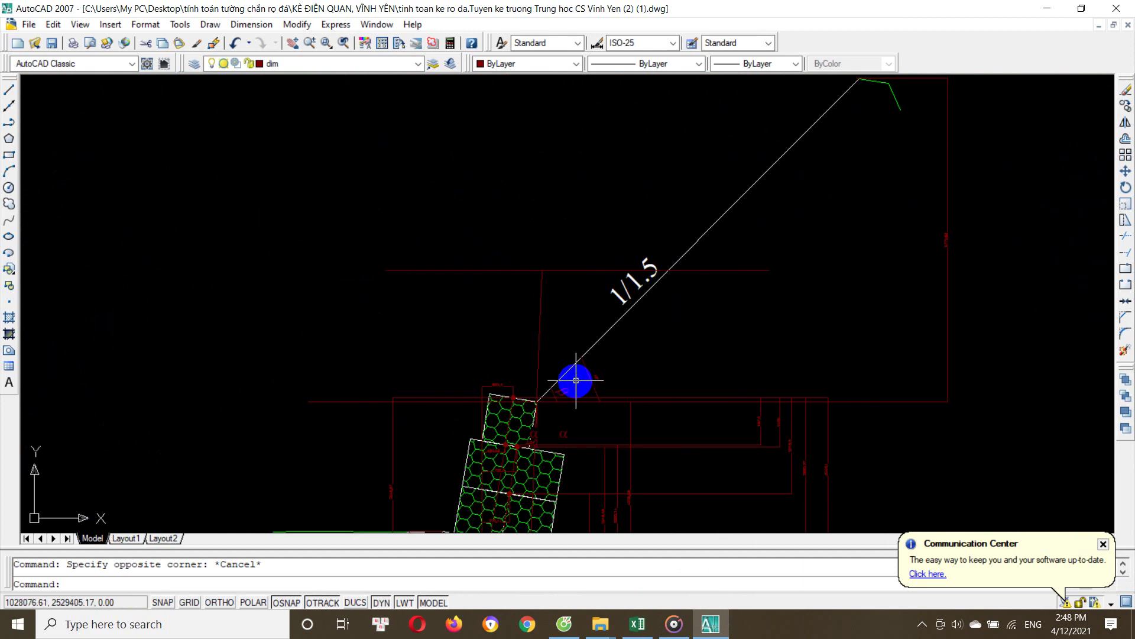
scroll(576, 380, "down", 1)
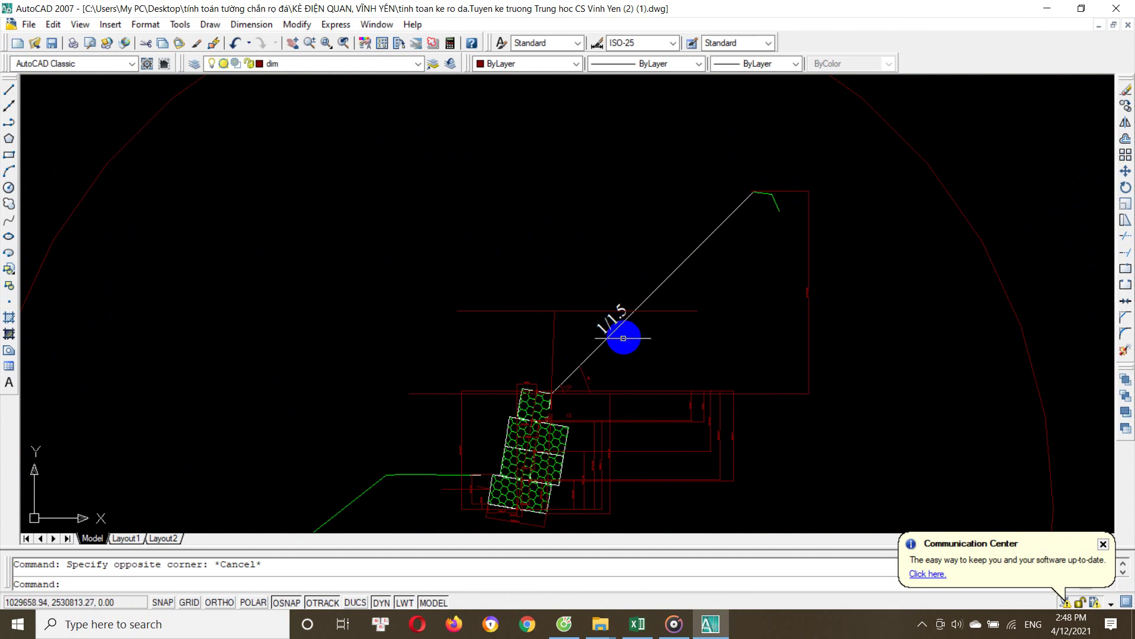
scroll(623, 338, "up", 1)
scroll(608, 332, "up", 1)
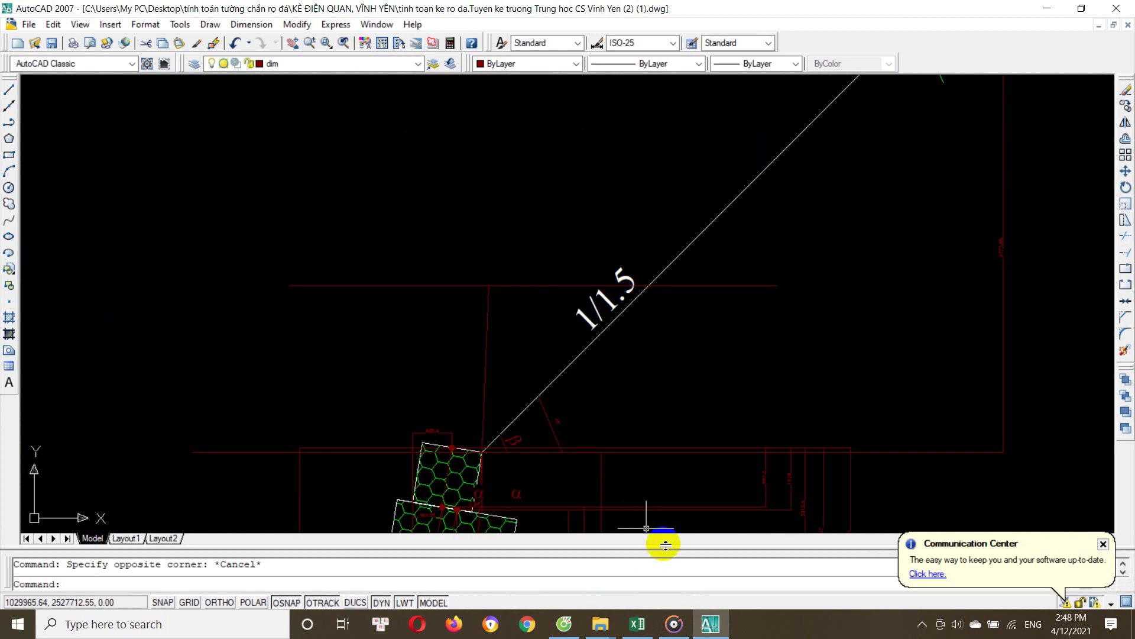
left_click(638, 624)
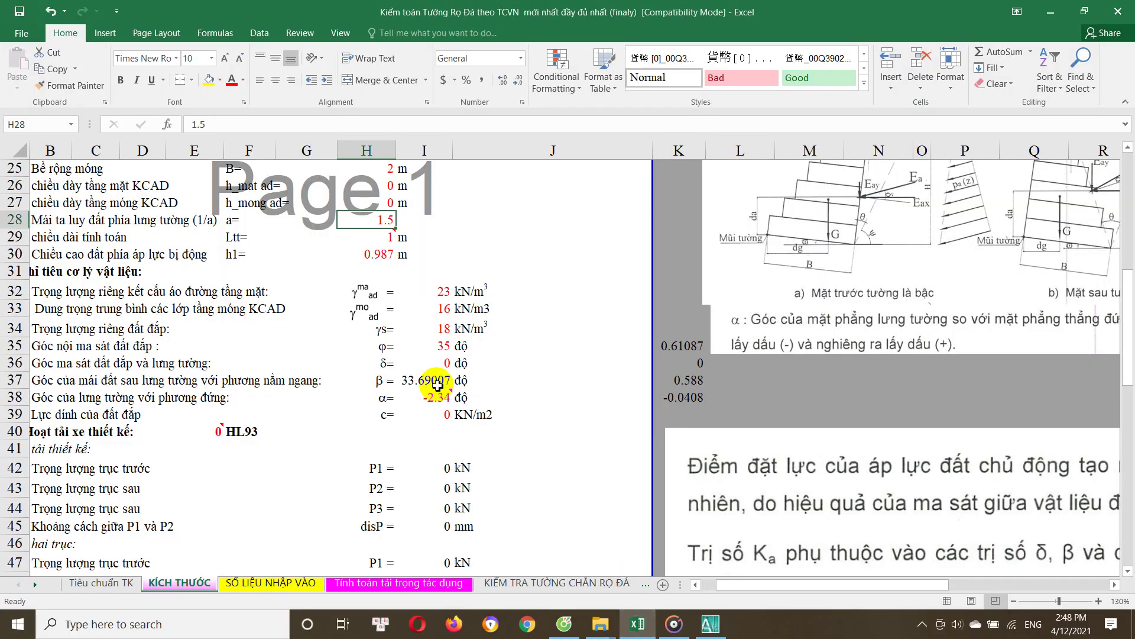
Read Ltt = 1 m in H29 and h1 = 0.987 m in H30, then zoom onto the AutoCAD gabion wall
left_click(387, 237)
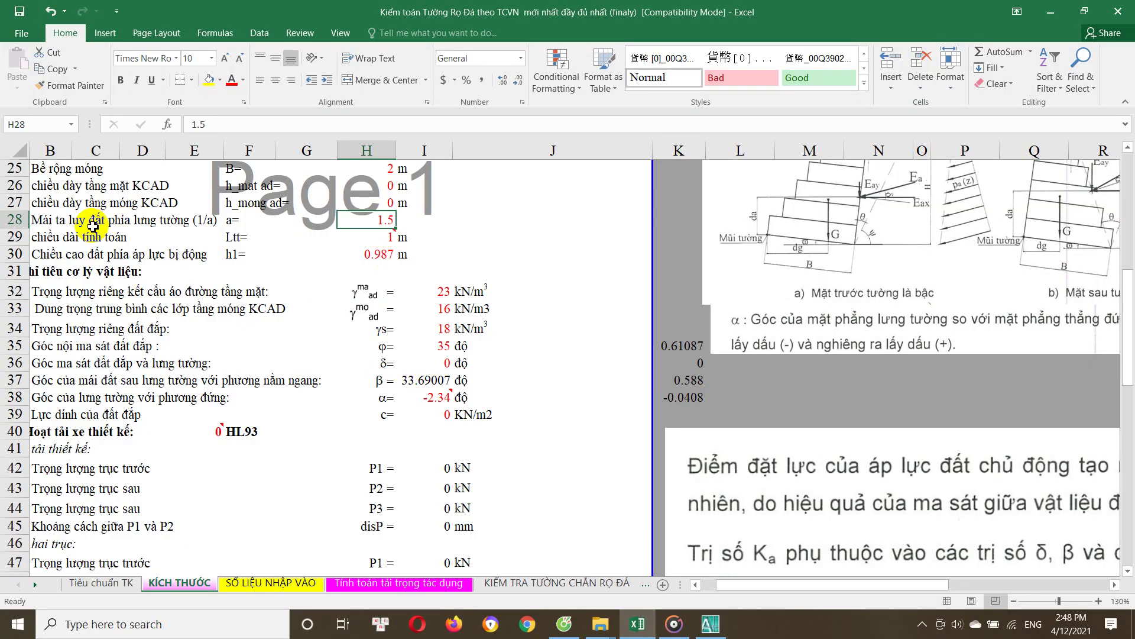
left_click(385, 238)
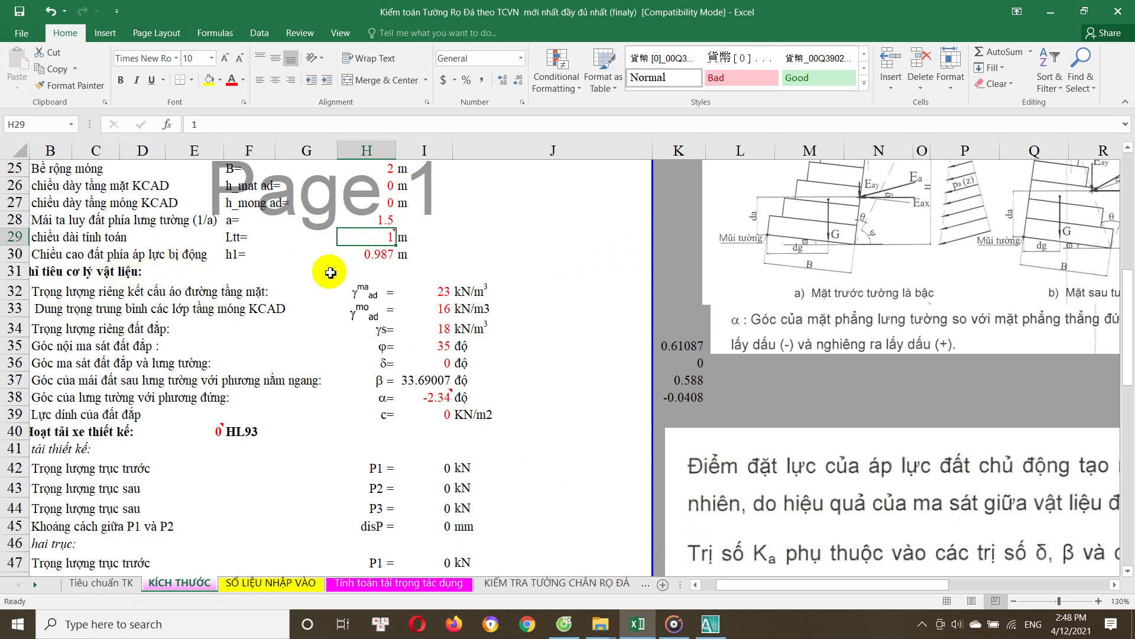
left_click(385, 257)
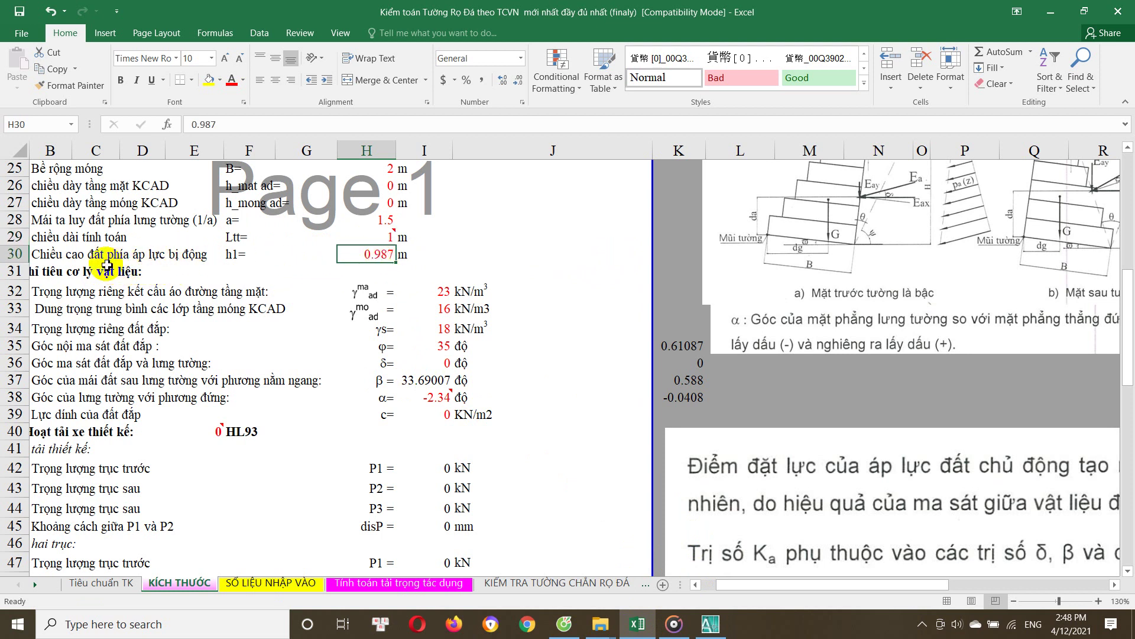
left_click(710, 624)
scroll(656, 331, "down", 4)
scroll(646, 380, "up", 3)
scroll(621, 383, "up", 6)
Zoom in and pick the 988.83 dimension at the gabion toe
scroll(568, 398, "up", 1)
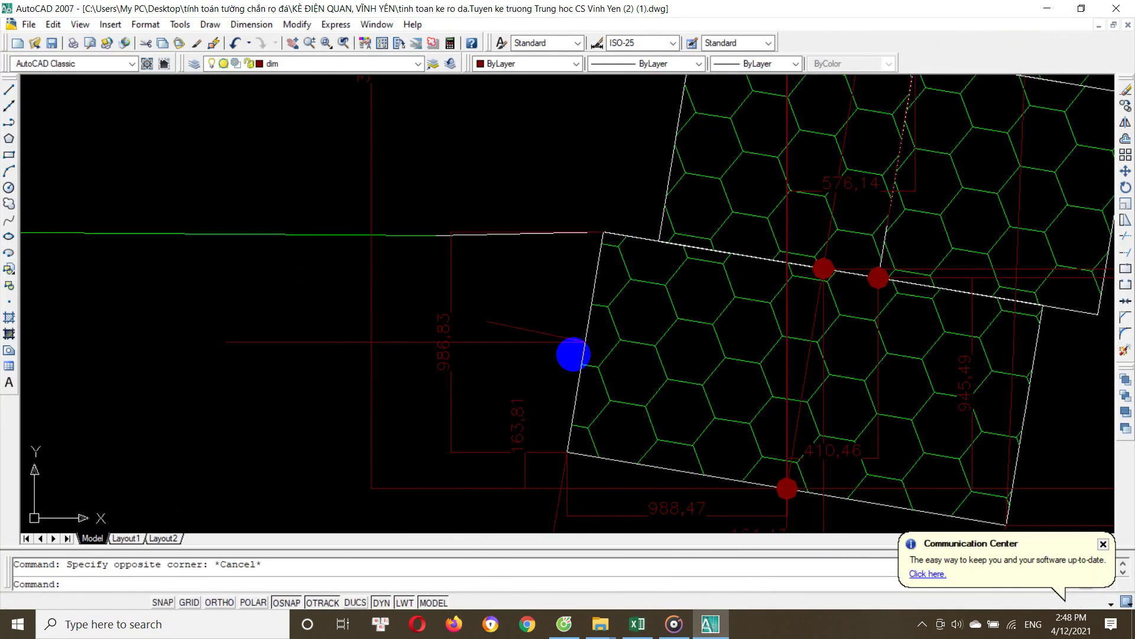
scroll(573, 355, "up", 1)
left_click_drag(458, 375, 402, 392)
scroll(491, 372, "down", 1)
scroll(408, 296, "down", 1)
Window-select the green dashed ground line, reframe the whole wall, and return to Excel
left_click(270, 238)
left_click(248, 283)
scroll(565, 337, "down", 2)
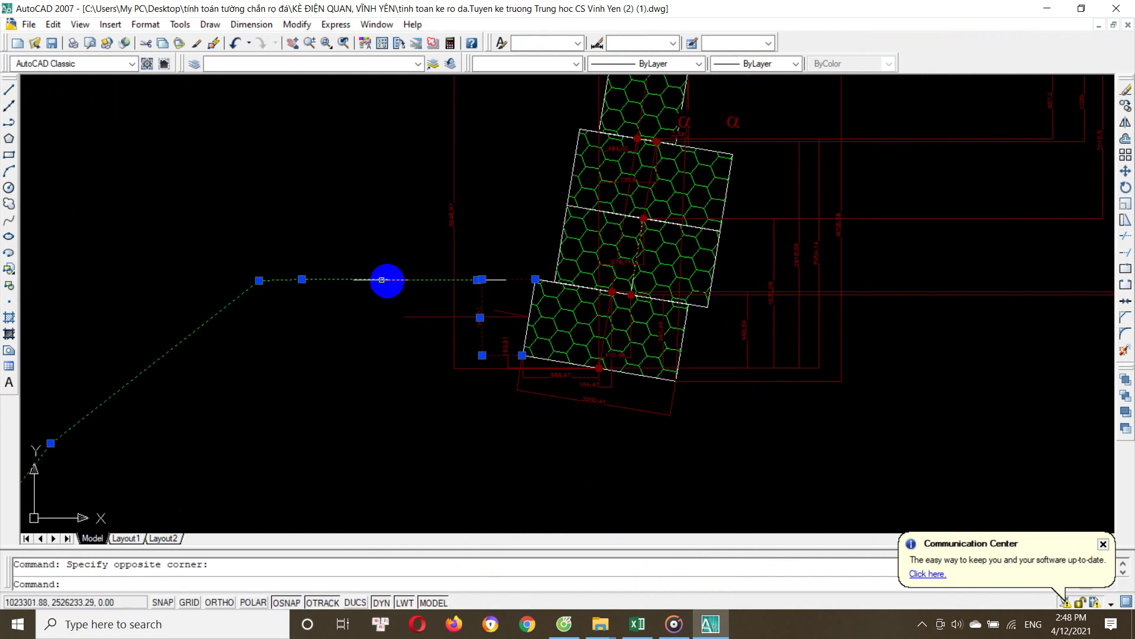
scroll(482, 344, "up", 3)
scroll(464, 273, "up", 2)
scroll(476, 308, "down", 5)
scroll(476, 308, "down", 3)
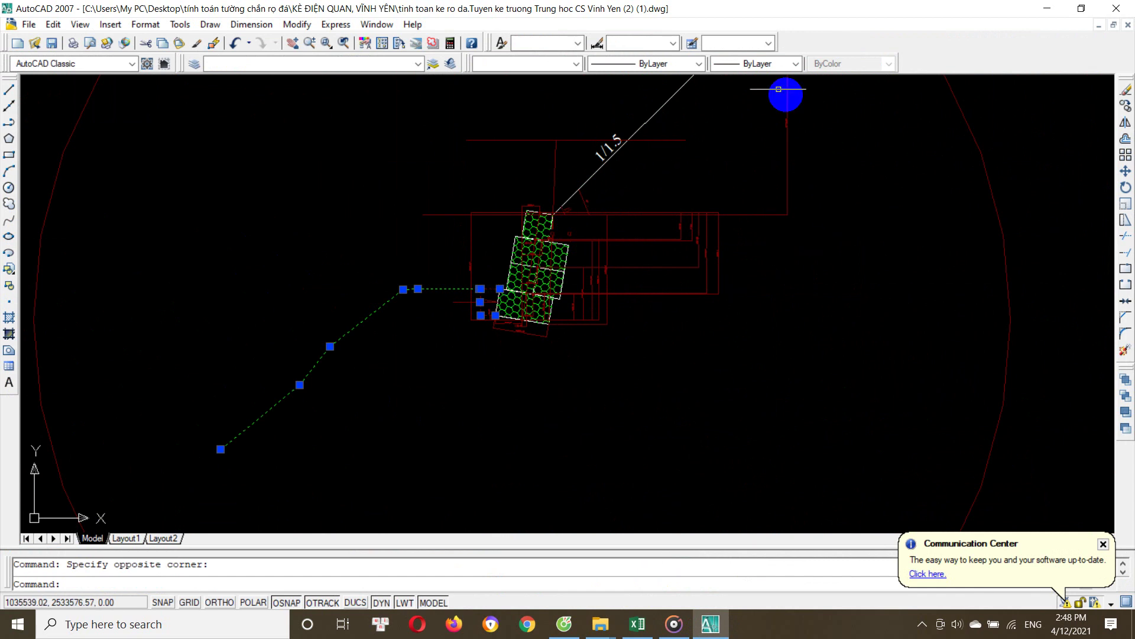
middle_click_drag(664, 256, 652, 301)
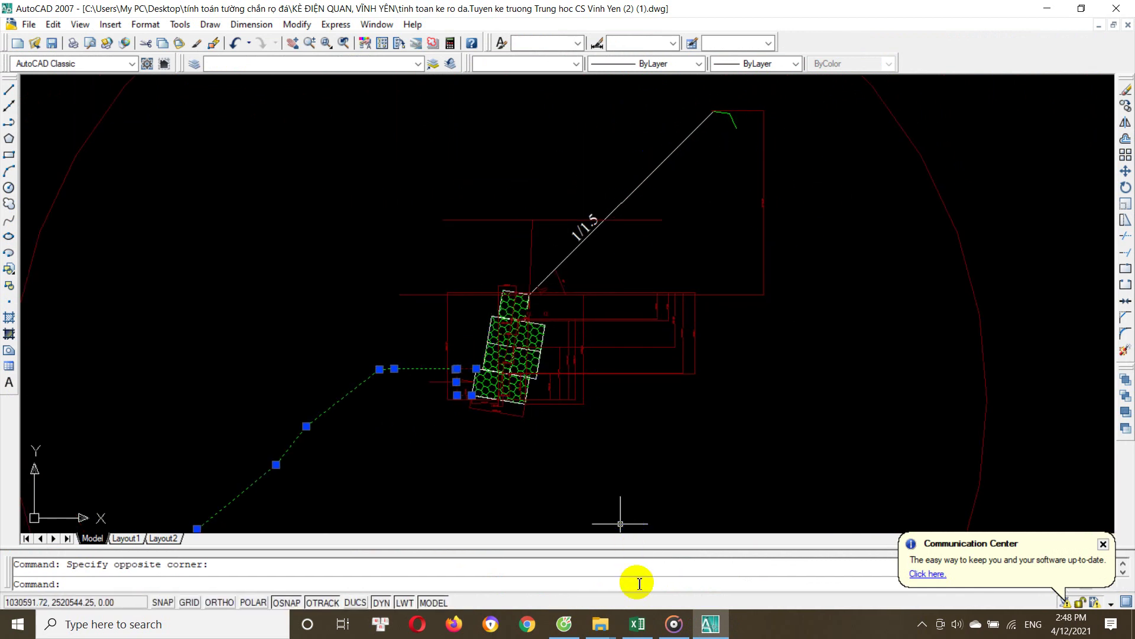
left_click(644, 623)
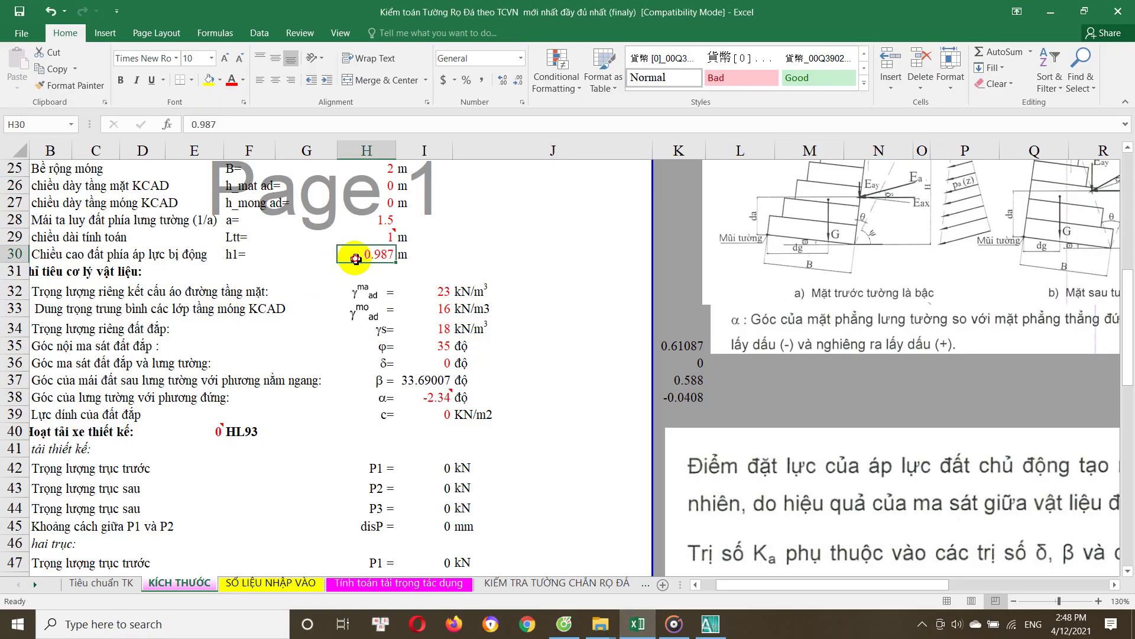
Check unit weights 23, 16 and 18 in I32–I34 and friction angle 35 in I35
scroll(432, 267, "down", 1)
left_click(436, 246)
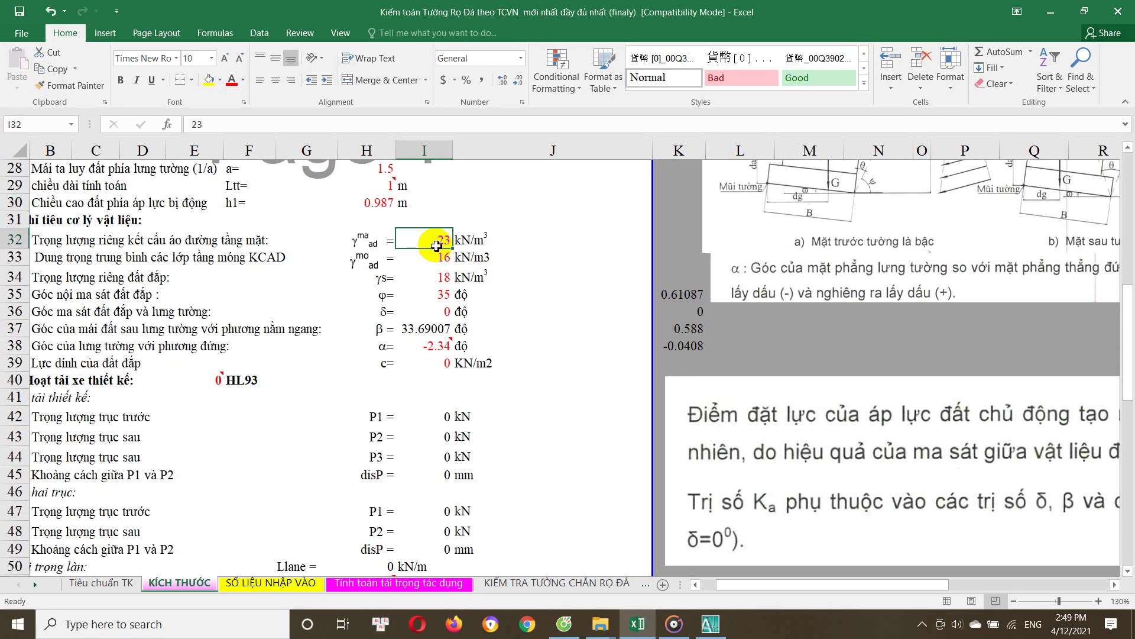
left_click(442, 260)
left_click(445, 278)
scroll(254, 266, "down", 1)
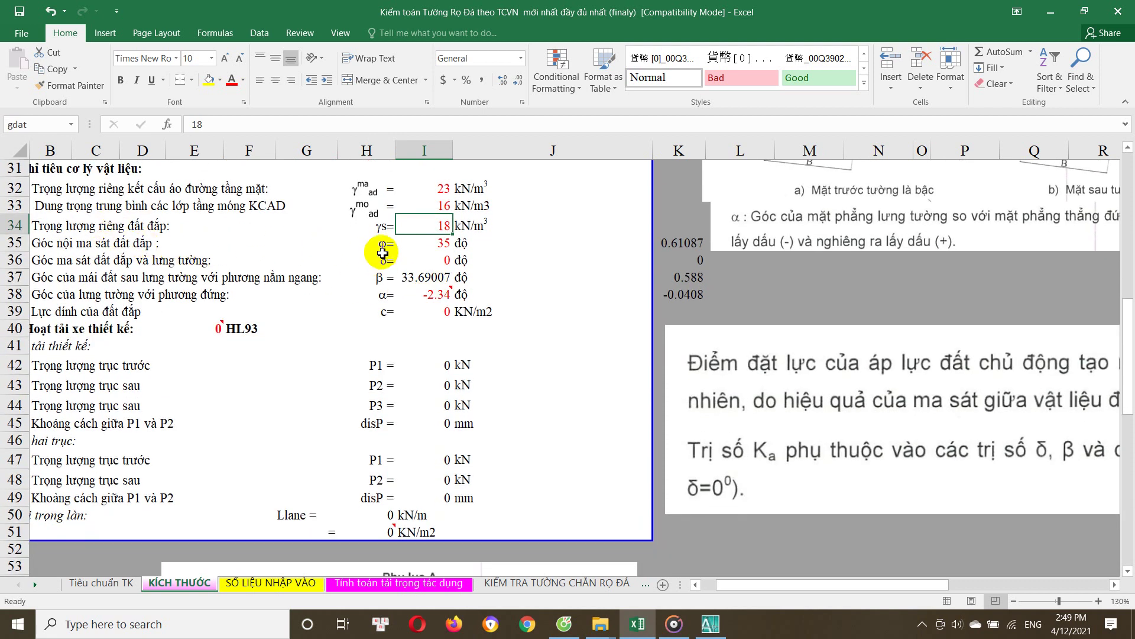
left_click(441, 245)
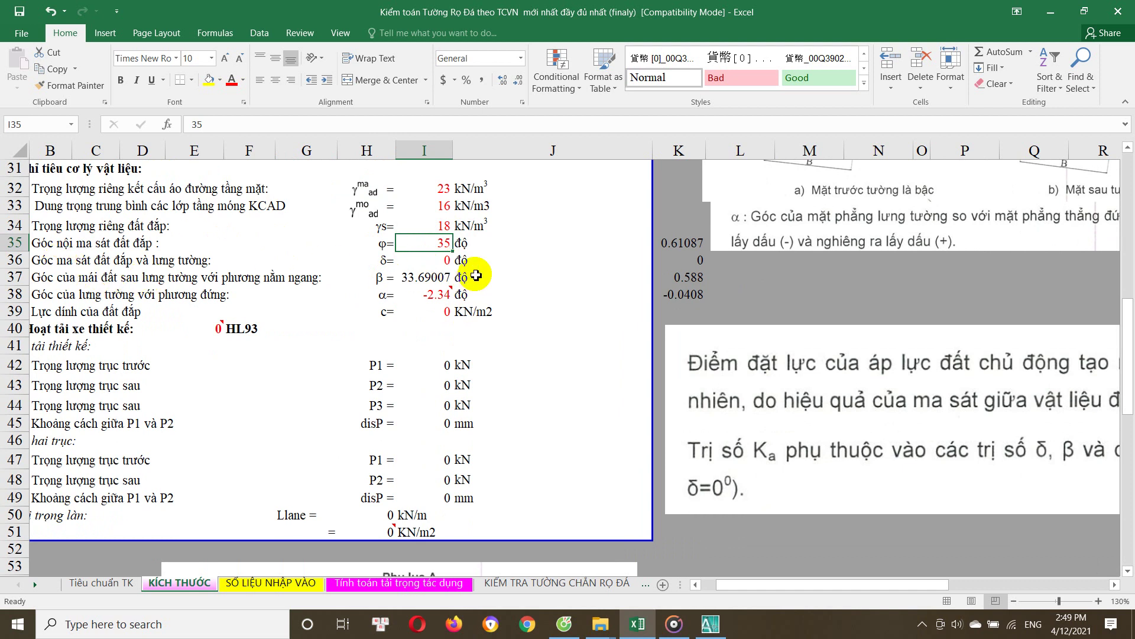
Scroll down to the Phụ lục A Table A.1 of sand friction angles
scroll(494, 381, "down", 5)
scroll(492, 385, "down", 2)
scroll(493, 385, "down", 1)
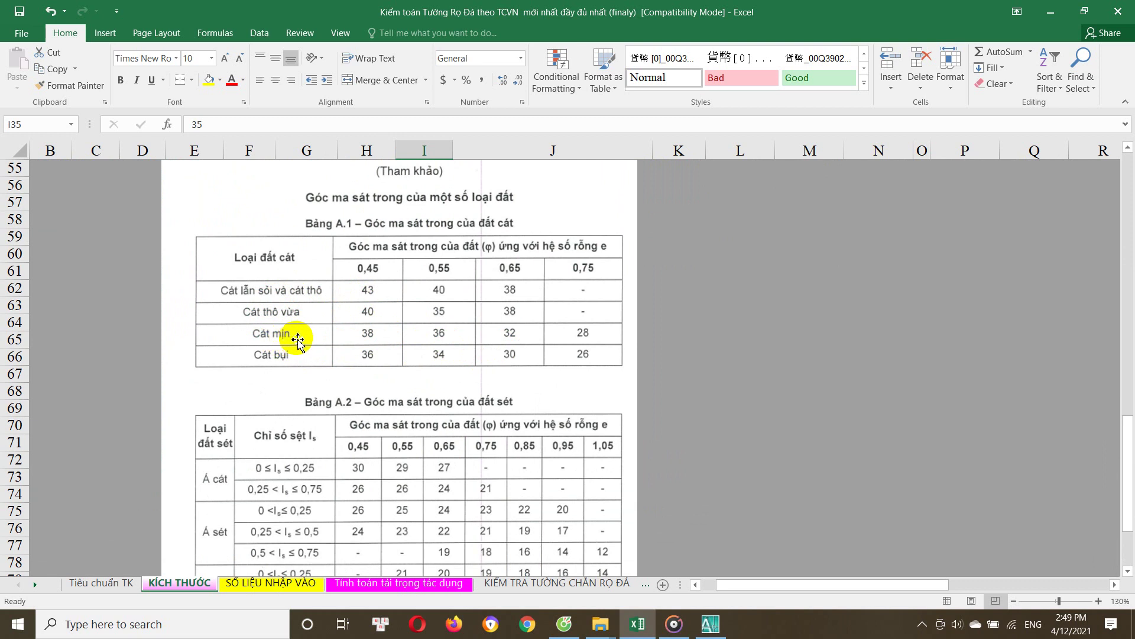
scroll(298, 340, "down", 1)
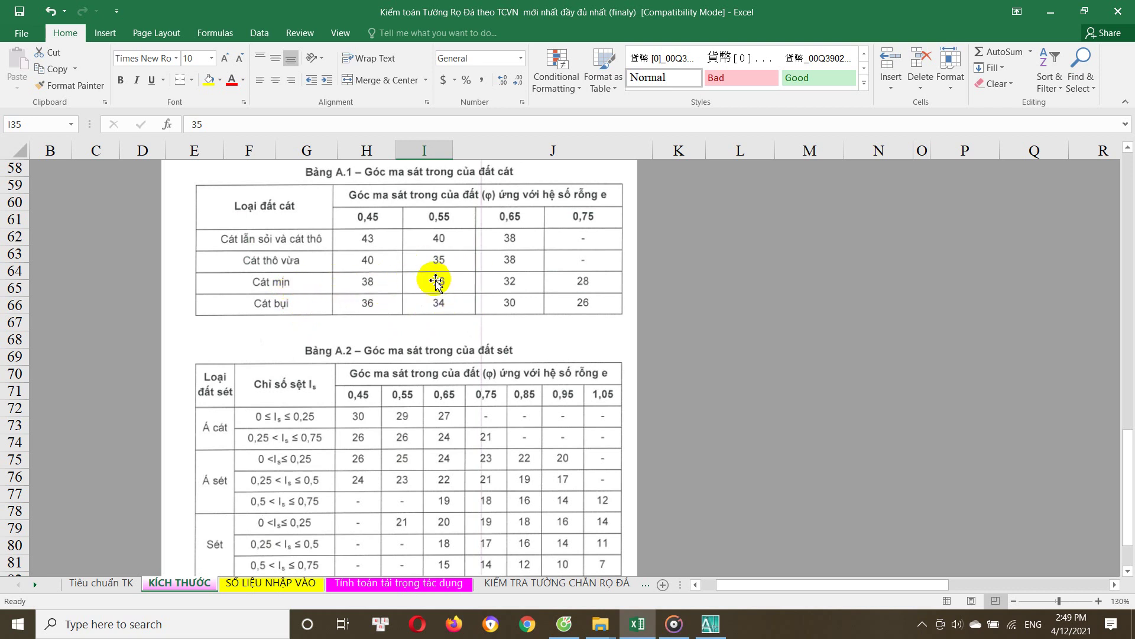
scroll(429, 292, "up", 3)
scroll(455, 302, "up", 1)
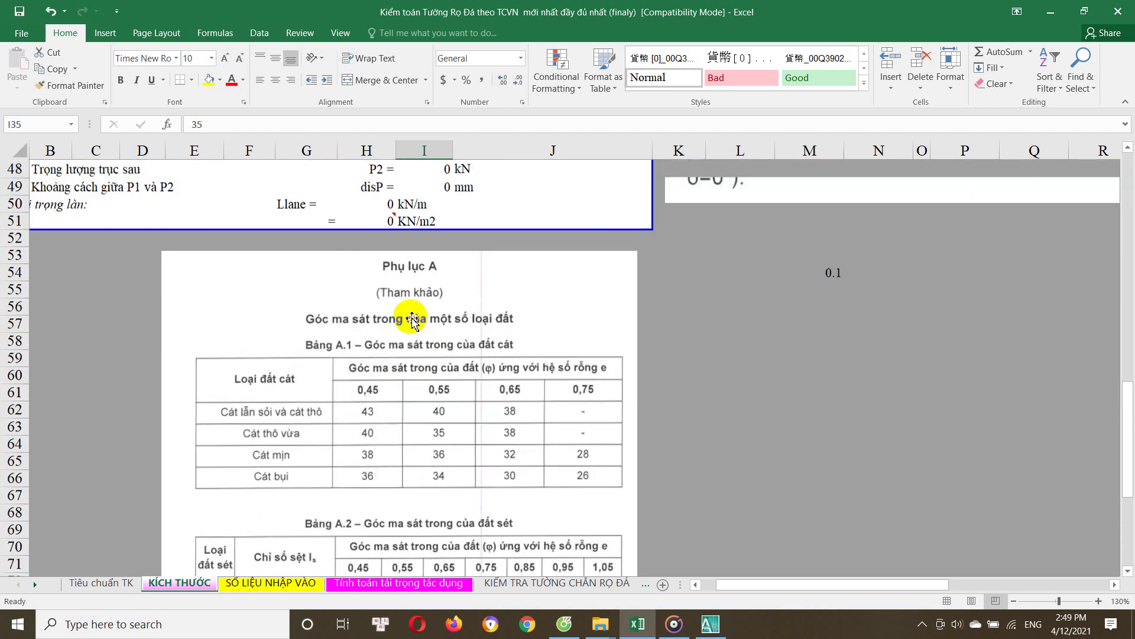
scroll(455, 299, "up", 5)
scroll(435, 347, "up", 2)
scroll(444, 356, "down", 2)
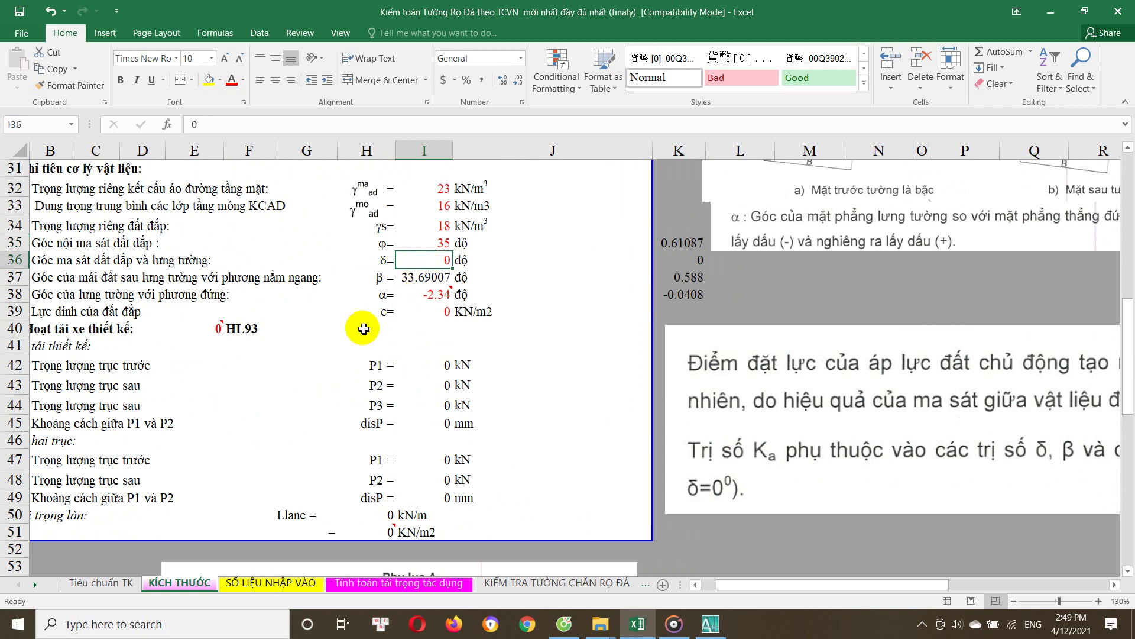
scroll(382, 327, "down", 1)
scroll(463, 335, "down", 4)
scroll(520, 286, "up", 7)
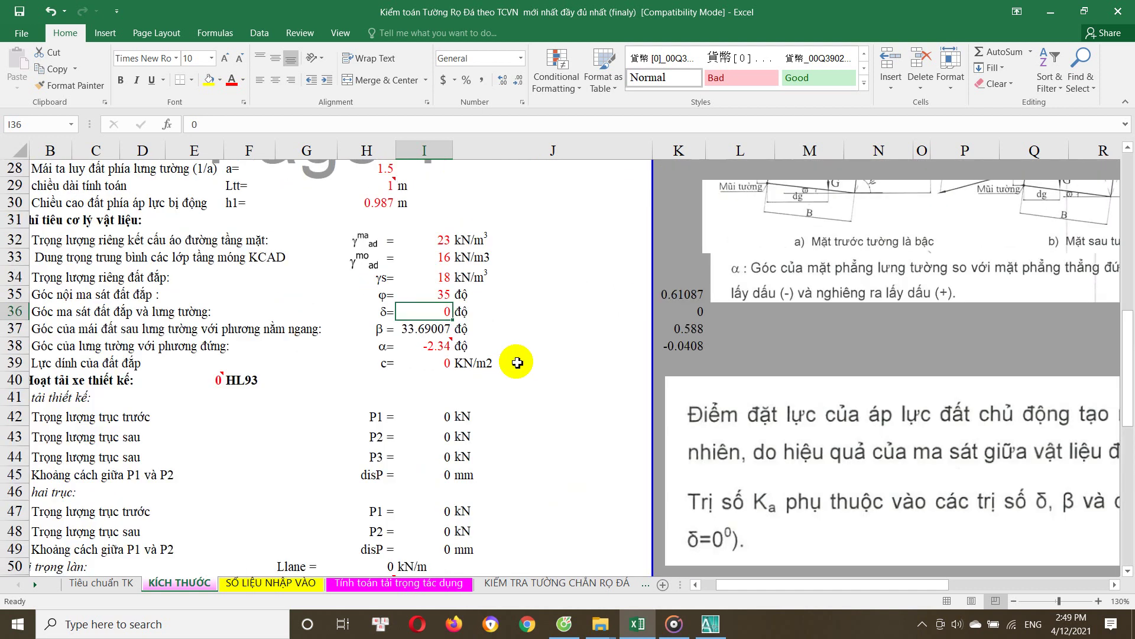
scroll(642, 411, "up", 4)
scroll(852, 529, "up", 1)
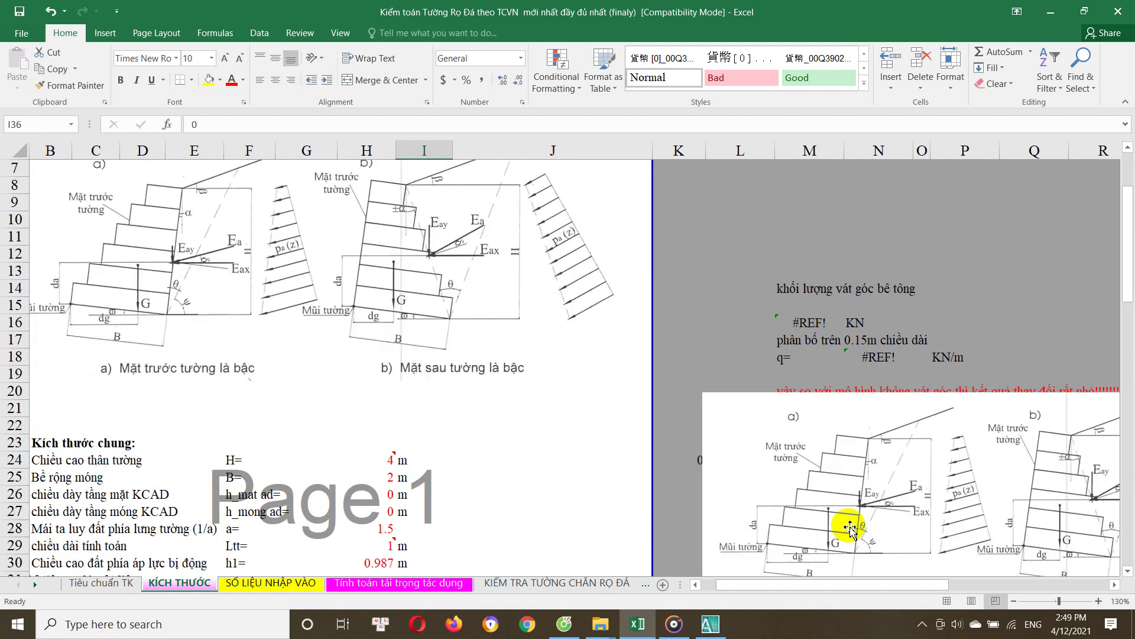
scroll(848, 525, "down", 3)
scroll(681, 459, "down", 5)
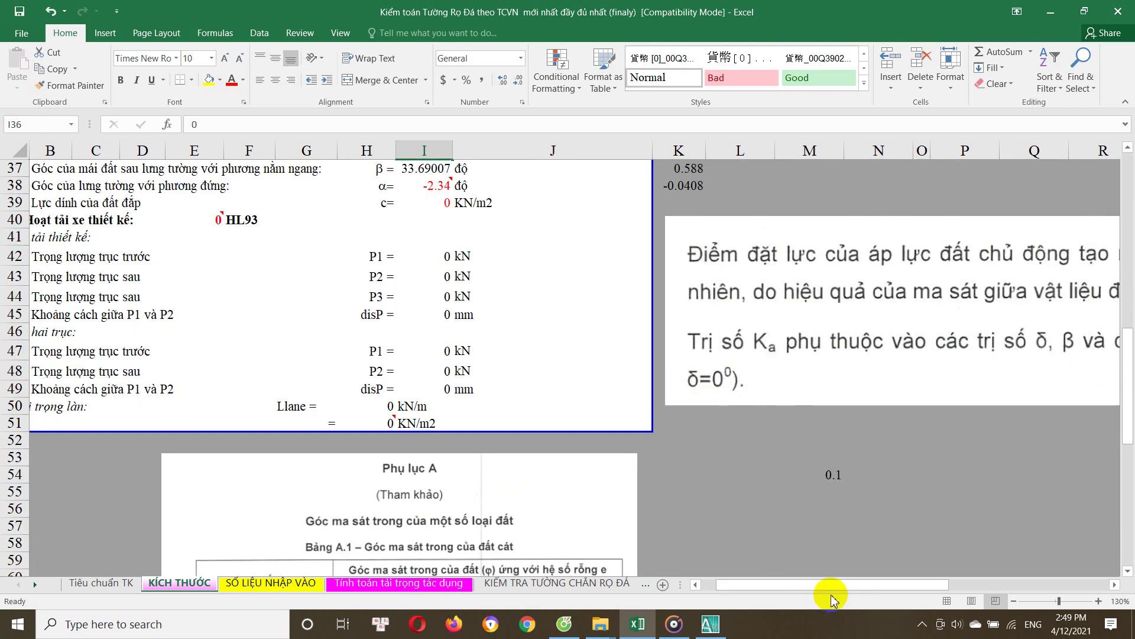
left_click_drag(842, 586, 994, 584)
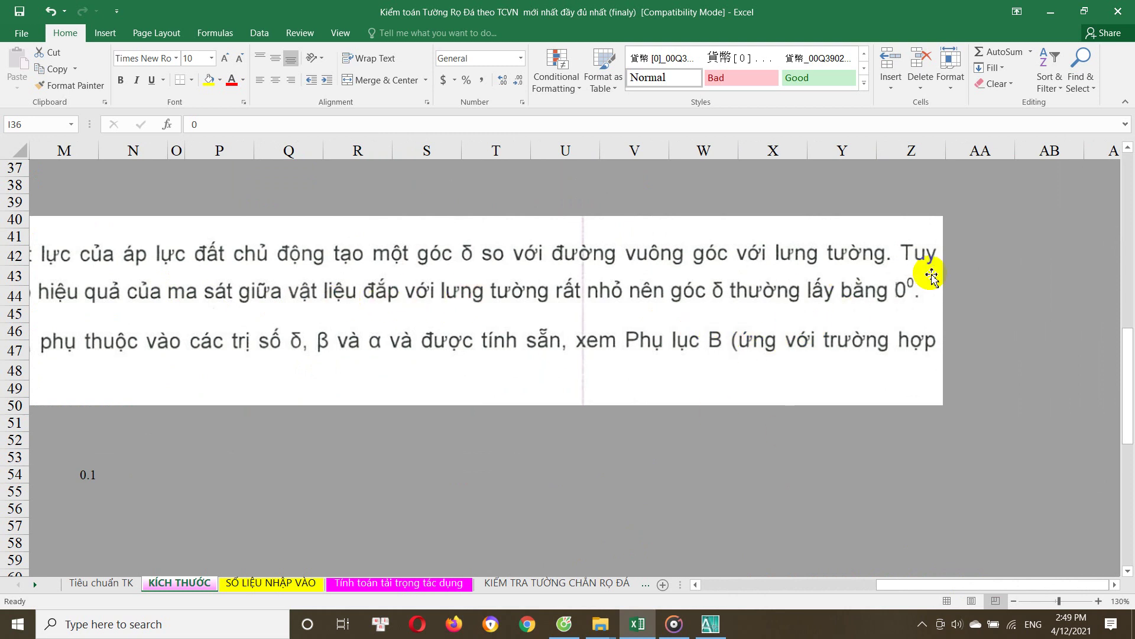
left_click_drag(898, 584, 881, 584)
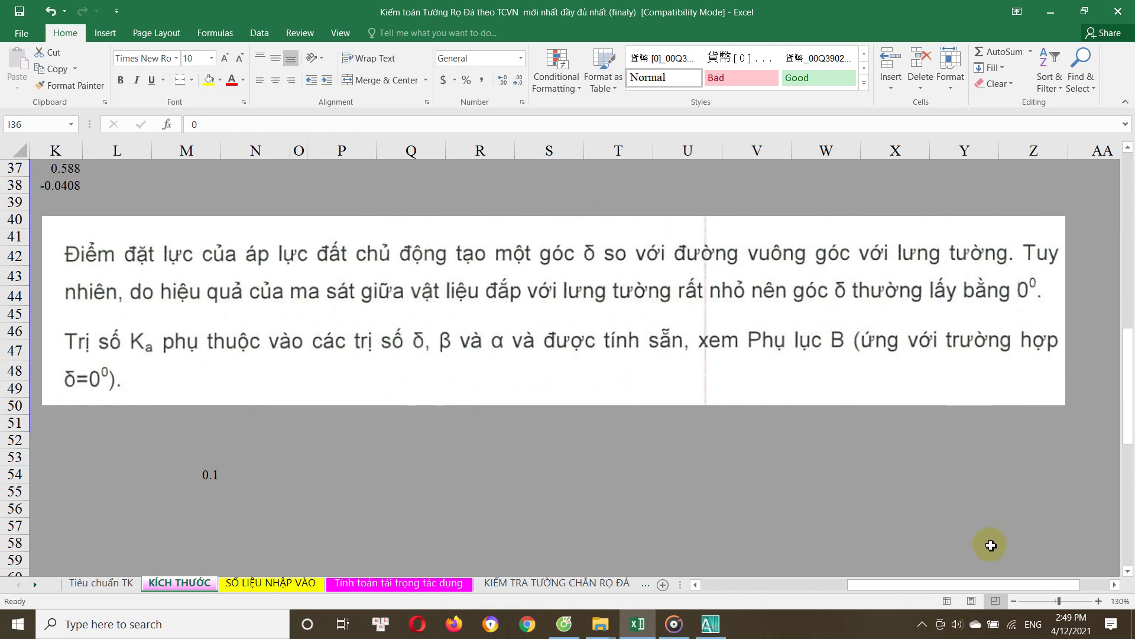
left_click_drag(966, 584, 820, 584)
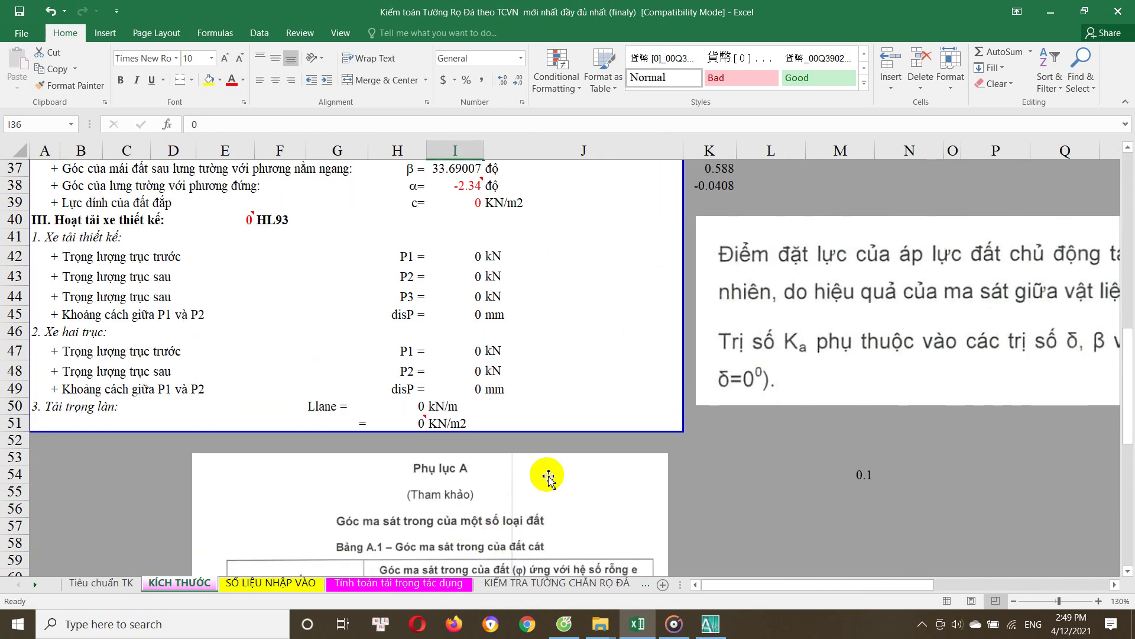
scroll(464, 254, "up", 3)
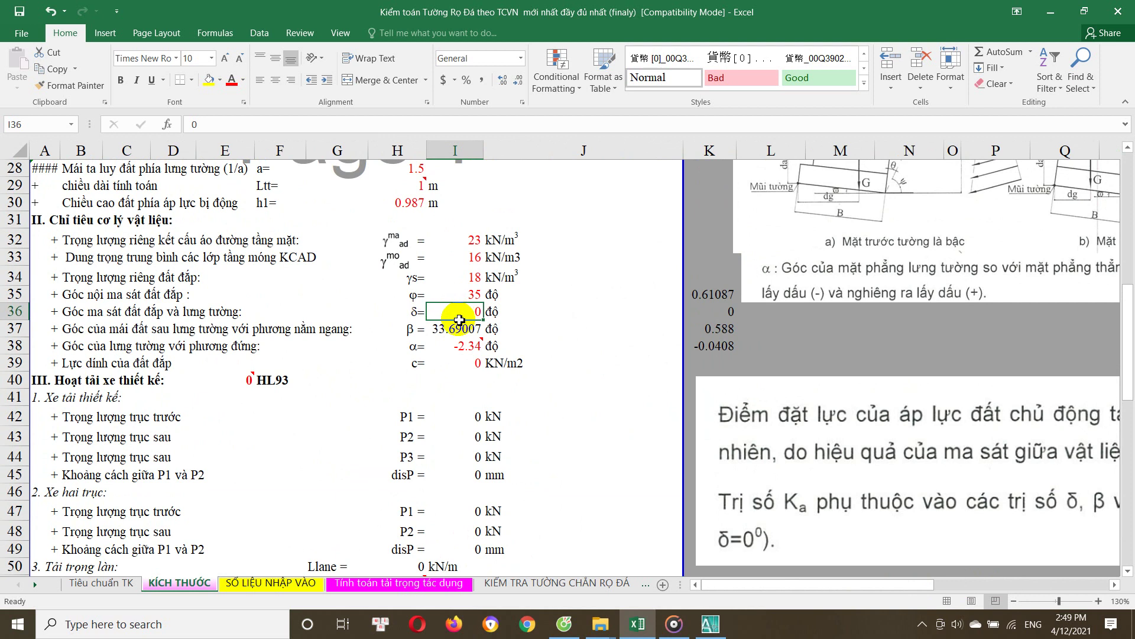
Verify I37 uses =ACOT(H28/1)*180/PI(), reduce β to 33.690, and select α in I38
left_click(120, 329)
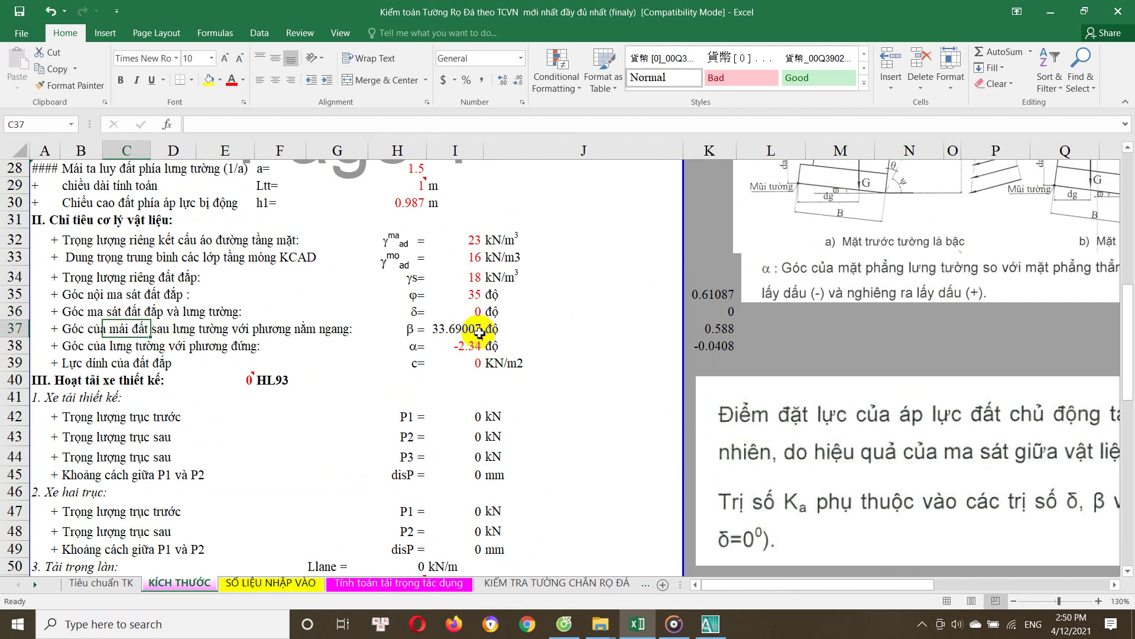
double_click(470, 330)
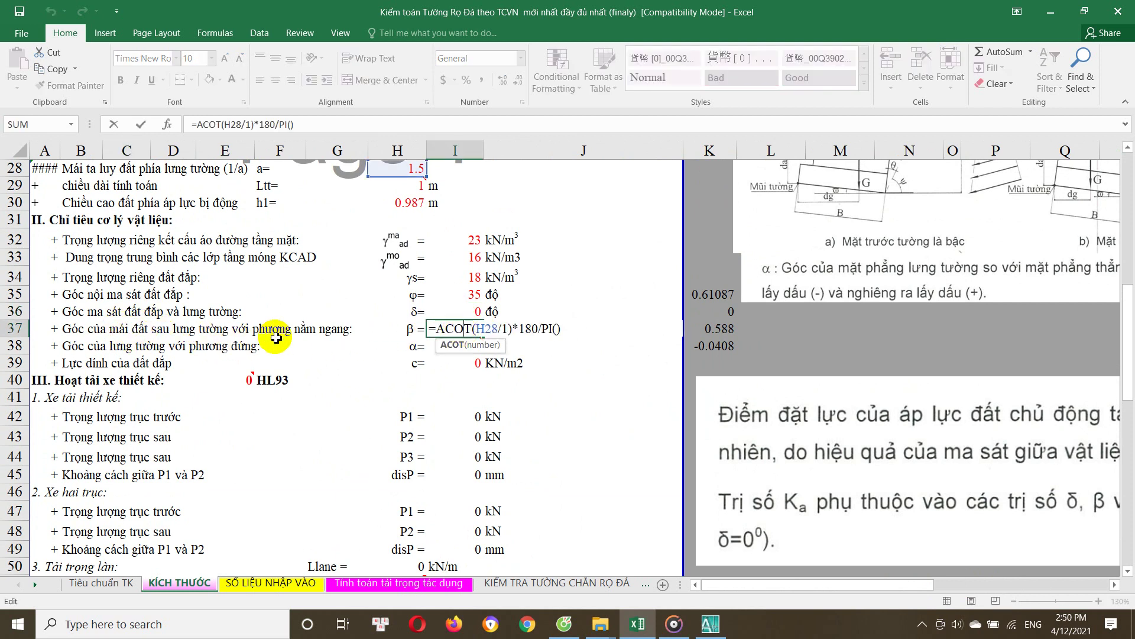
scroll(276, 337, "up", 2)
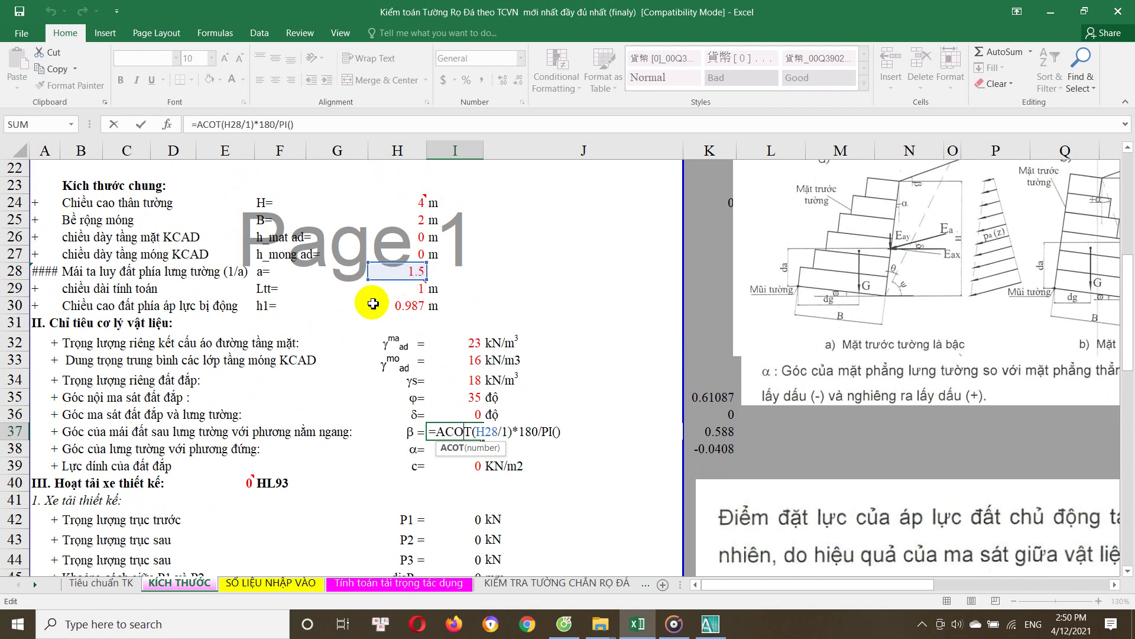
scroll(493, 450, "down", 1)
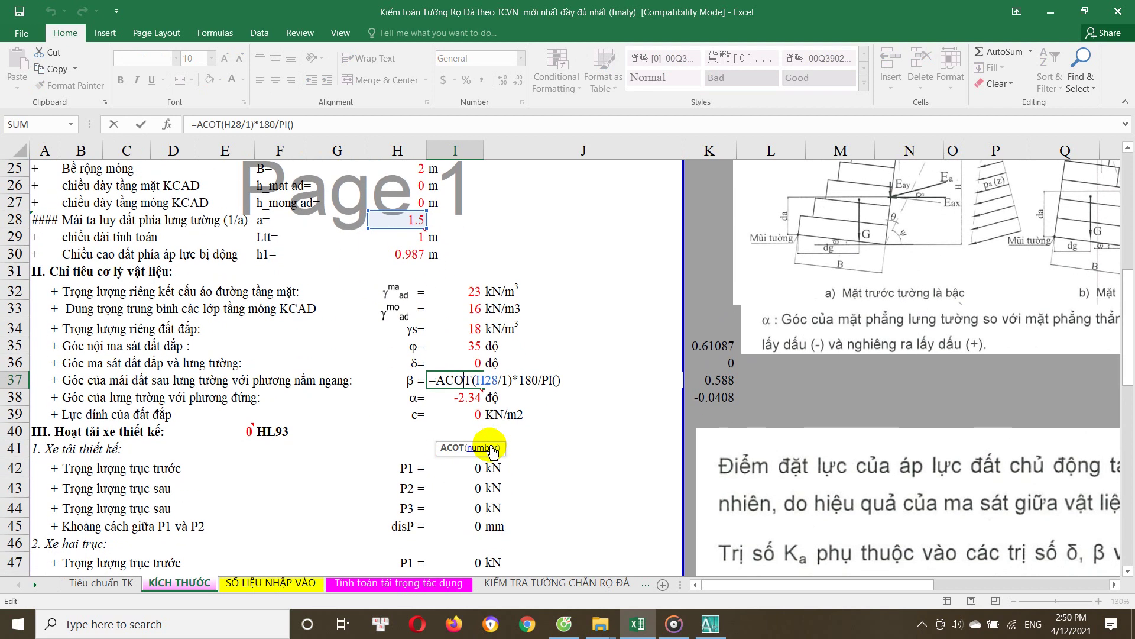
key("Escape")
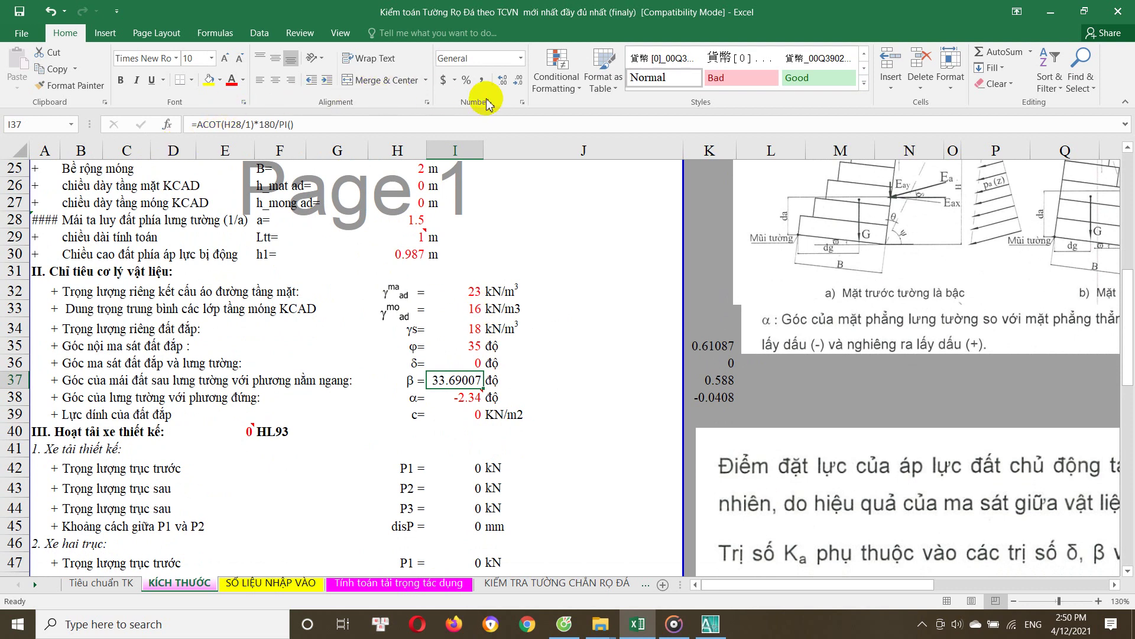
left_click(521, 84)
scroll(504, 370, "down", 1)
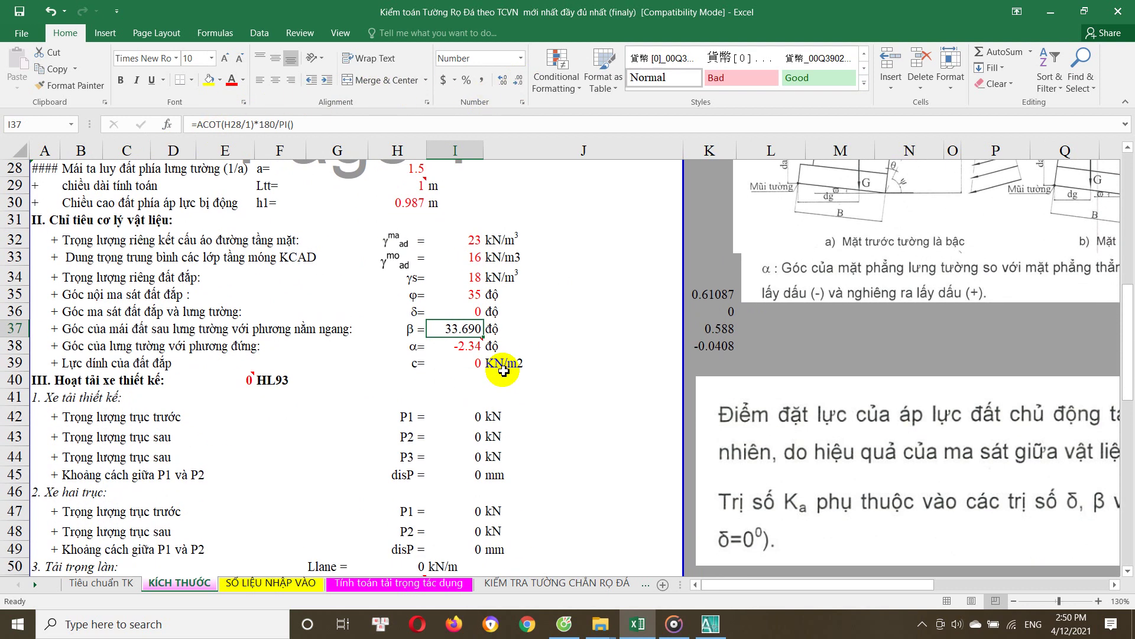
left_click(473, 348)
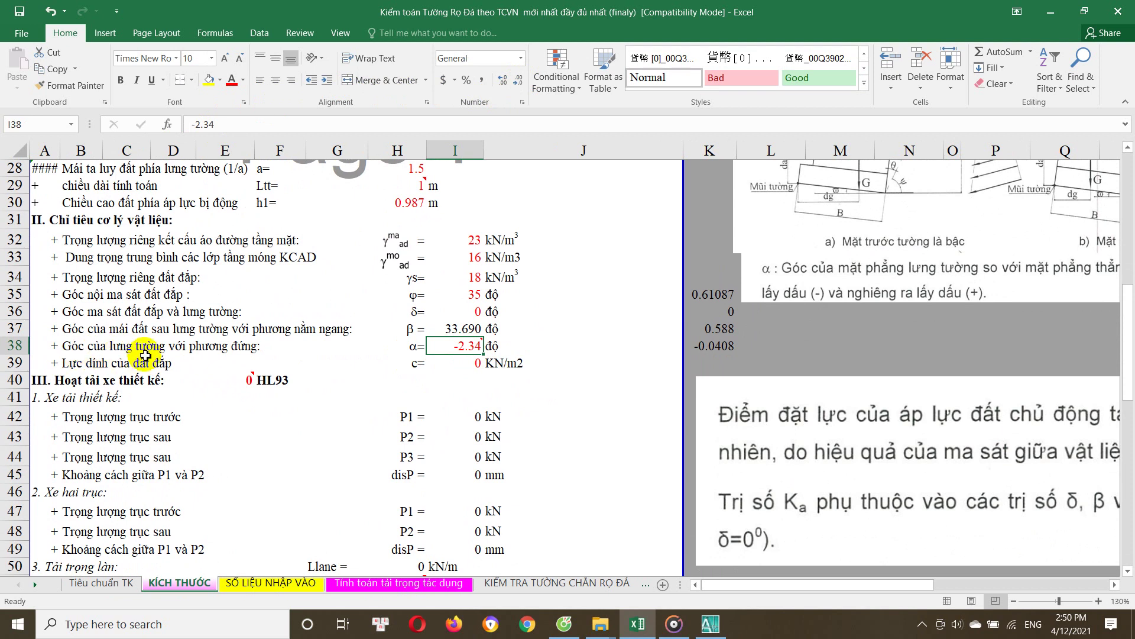
Bring the AutoCAD gabion wall drawing forward and zoom around the gabion blocks
left_click(710, 623)
scroll(621, 340, "down", 3)
scroll(580, 307, "up", 5)
scroll(588, 266, "up", 2)
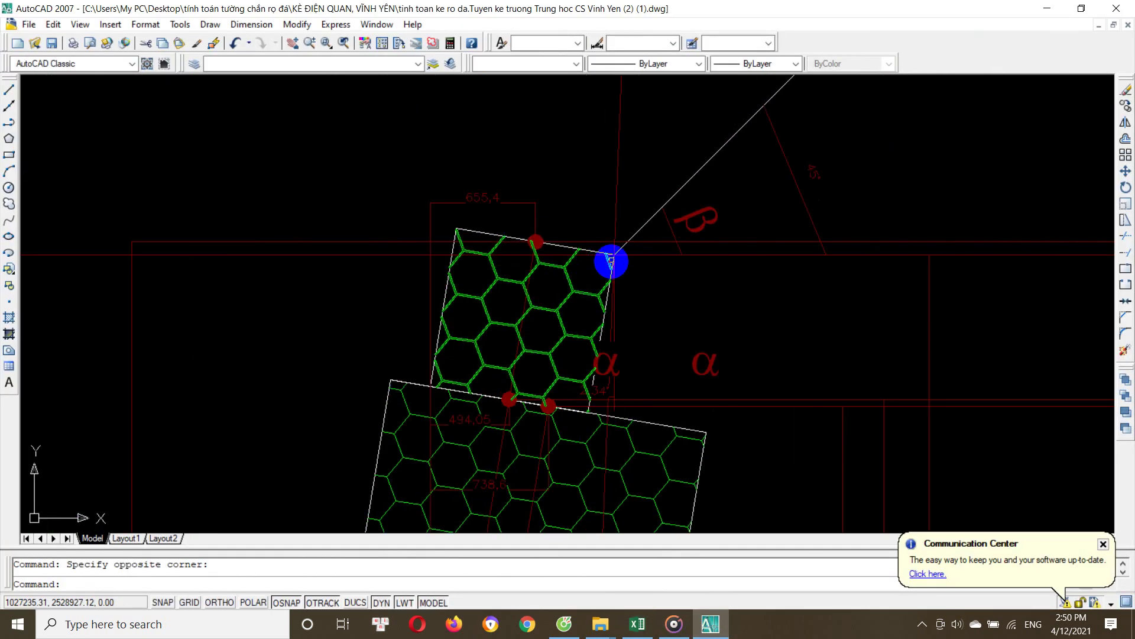
scroll(610, 257, "up", 2)
scroll(603, 263, "down", 3)
scroll(505, 145, "up", 1)
scroll(500, 266, "down", 1)
scroll(494, 413, "up", 1)
scroll(507, 325, "up", 1)
scroll(502, 334, "up", 3)
scroll(503, 334, "down", 4)
scroll(505, 352, "down", 1)
scroll(506, 241, "up", 2)
Zoom in on the 2.34° wall-back angle α dimension to compare it with Excel
scroll(493, 257, "up", 2)
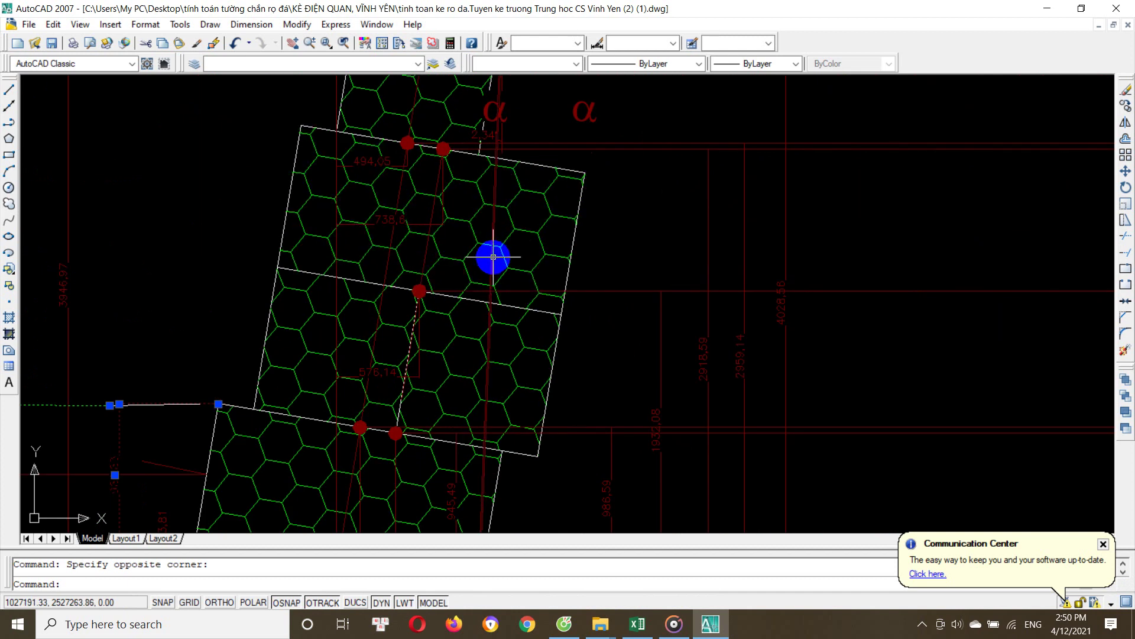
scroll(499, 290, "down", 2)
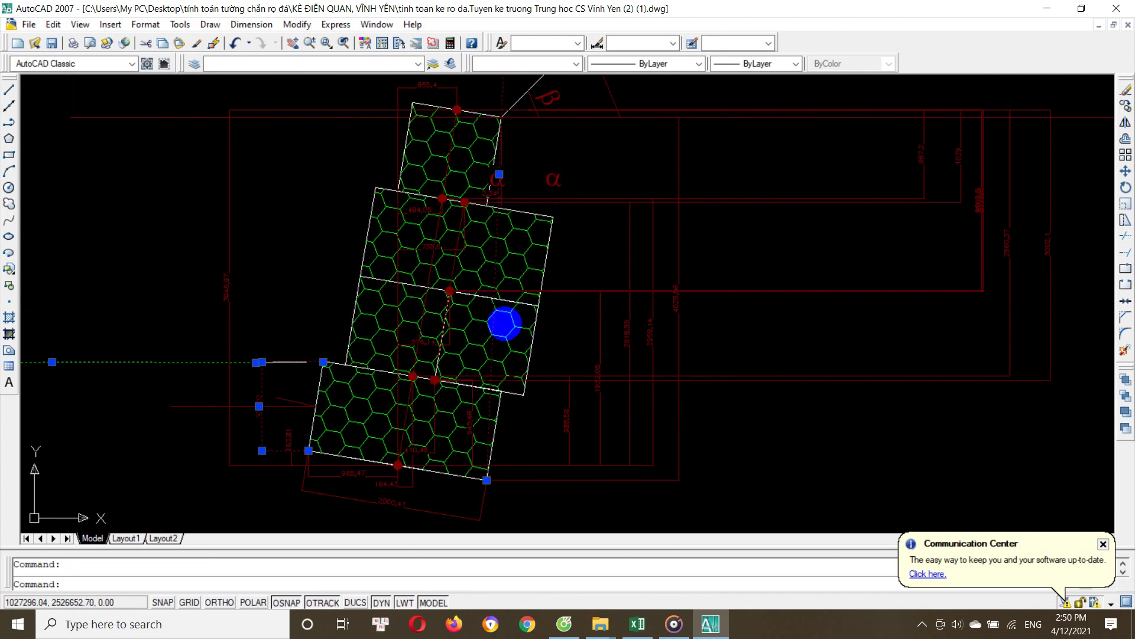
scroll(509, 171, "up", 4)
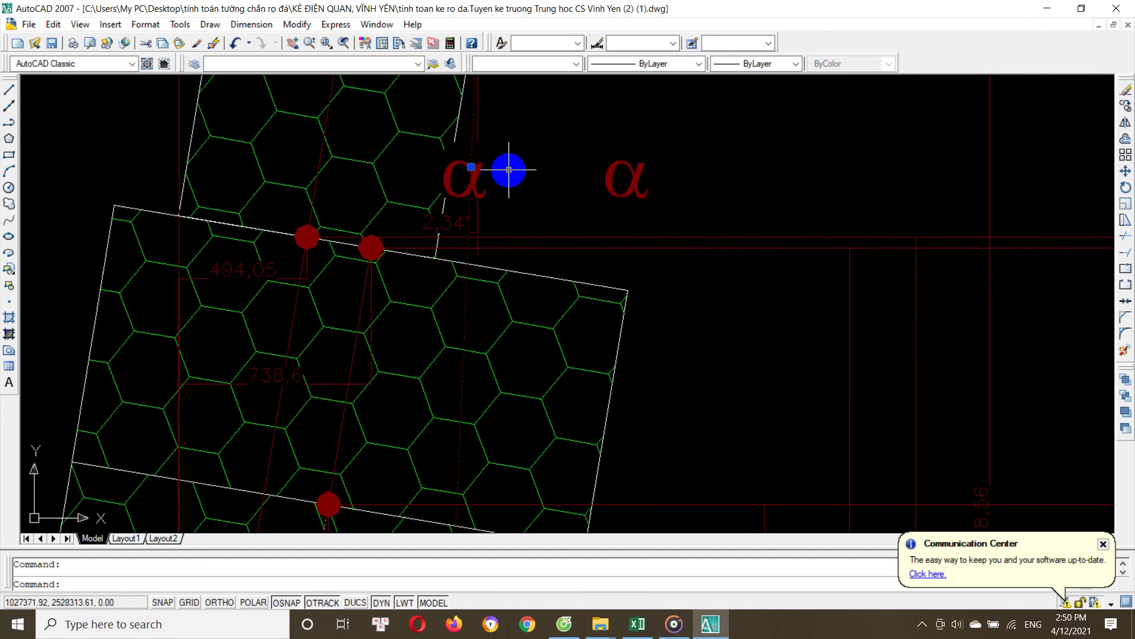
scroll(476, 166, "up", 3)
scroll(476, 201, "up", 1)
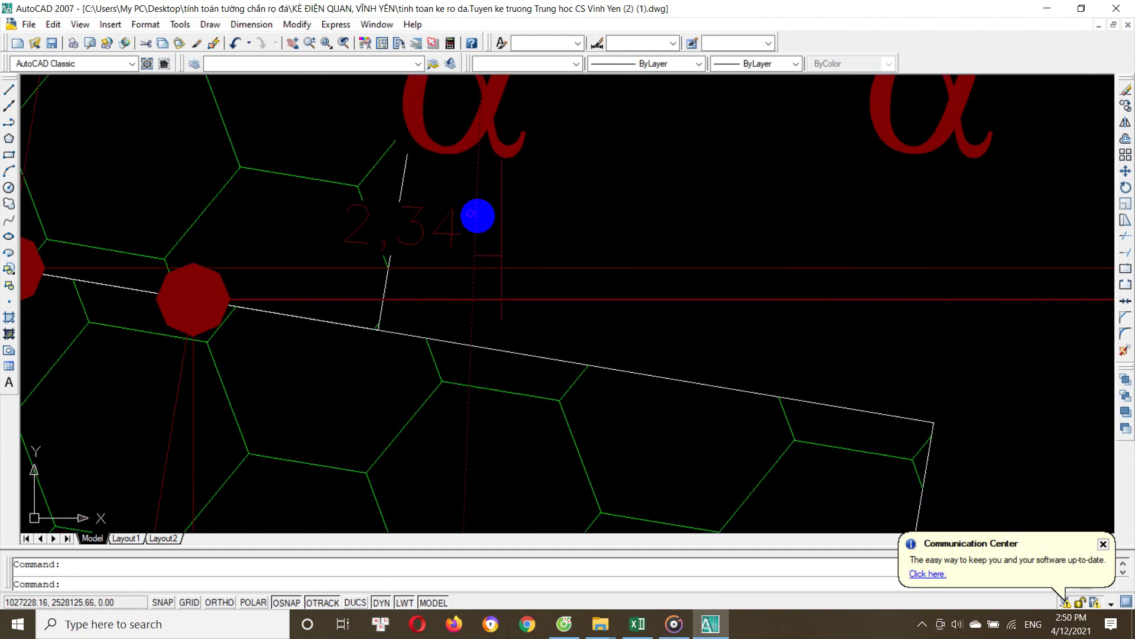
scroll(504, 237, "up", 1)
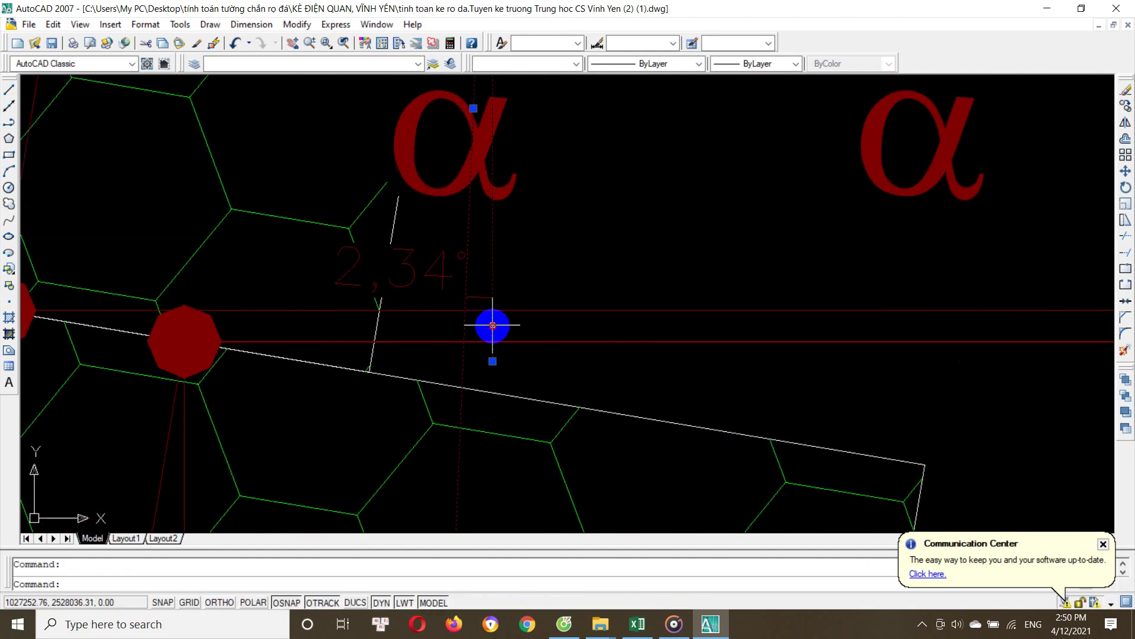
scroll(492, 325, "down", 4)
scroll(477, 322, "up", 2)
scroll(449, 313, "up", 2)
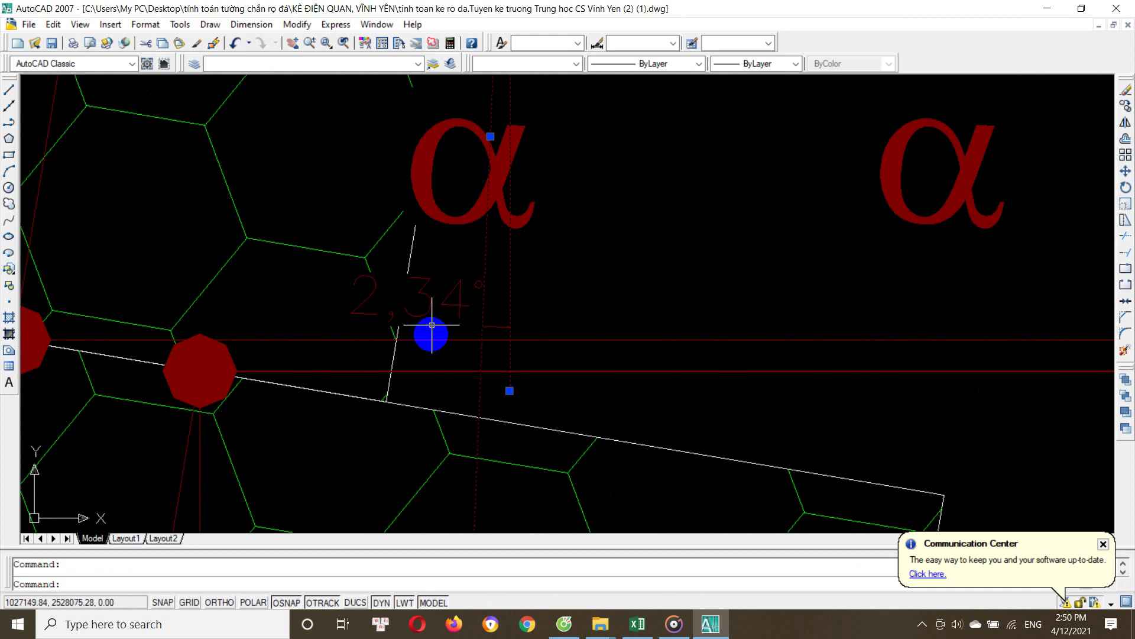
scroll(425, 323, "down", 3)
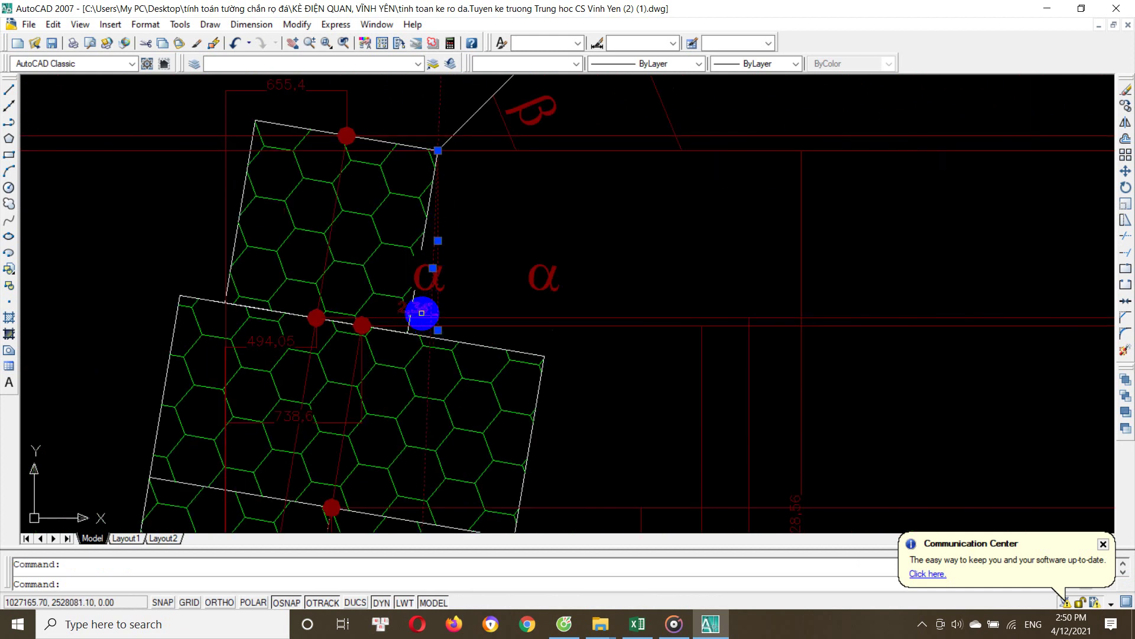
scroll(422, 313, "up", 2)
scroll(423, 329, "down", 3)
scroll(418, 334, "up", 1)
scroll(459, 210, "down", 2)
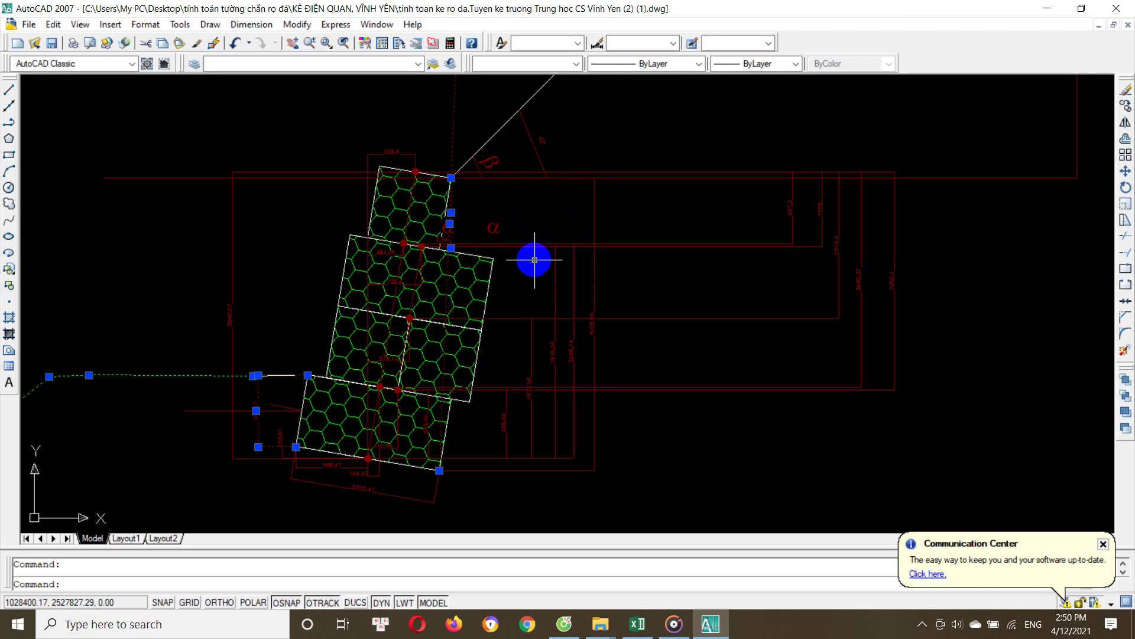
Start and cancel a line and a polyline at the gabion panel corner in AutoCAD
key("Escape")
type("l")
key("Return")
left_click_drag(430, 550, 430, 504)
key("Escape")
key("Escape")
type("pl")
key("Return")
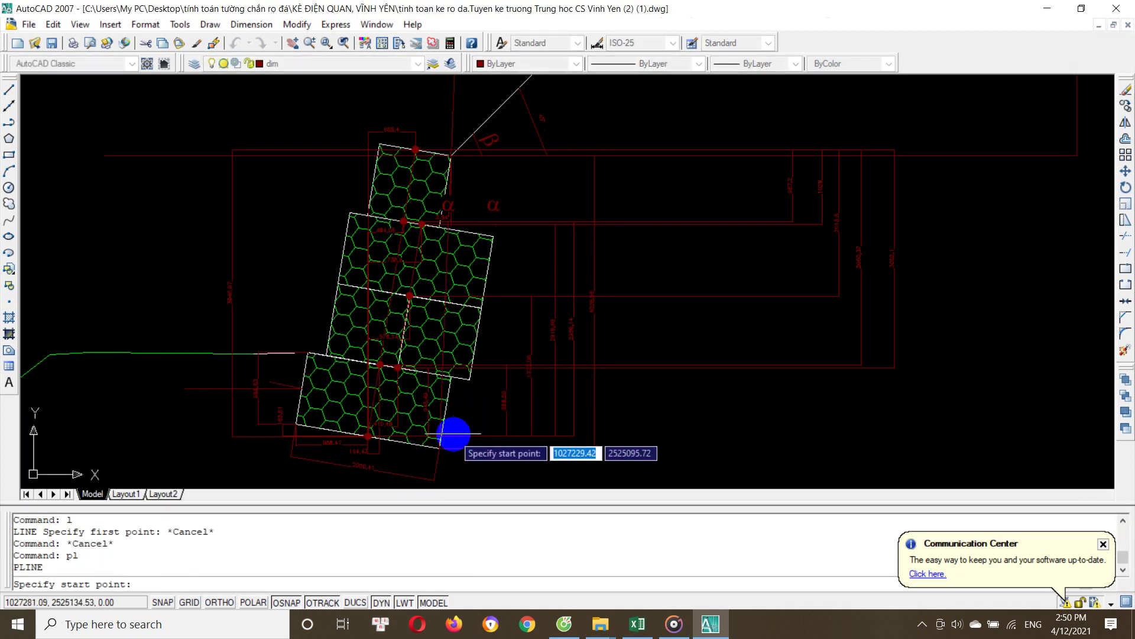
left_click(454, 433)
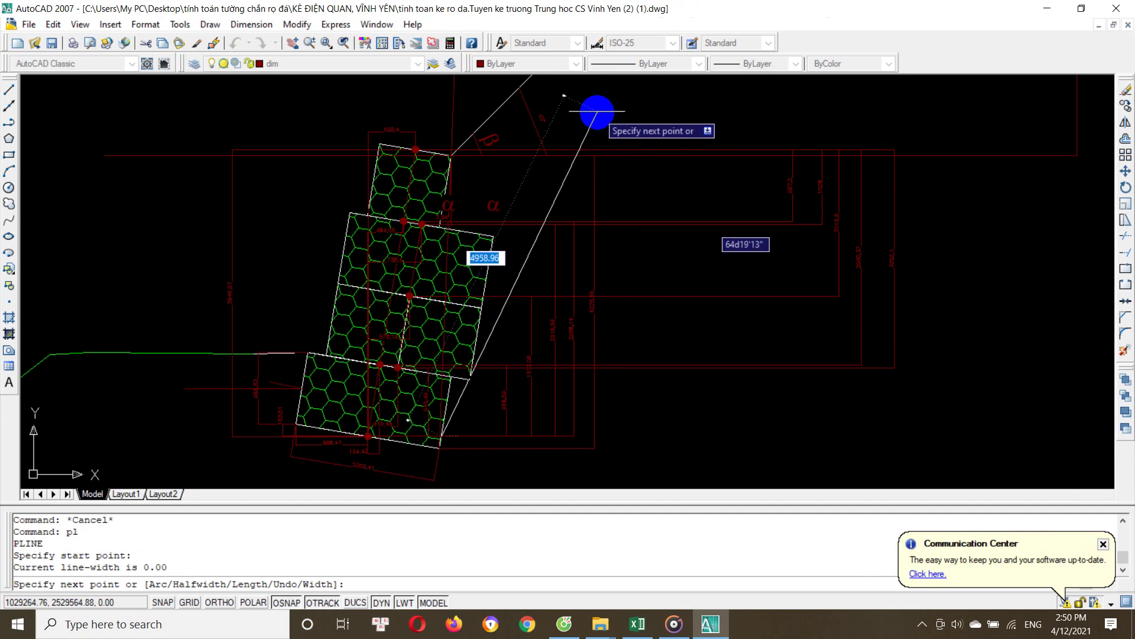
key("Escape")
Zoom around the gabion drawing, cancelling a stray command and another polyline
scroll(463, 172, "up", 6)
scroll(656, 176, "down", 4)
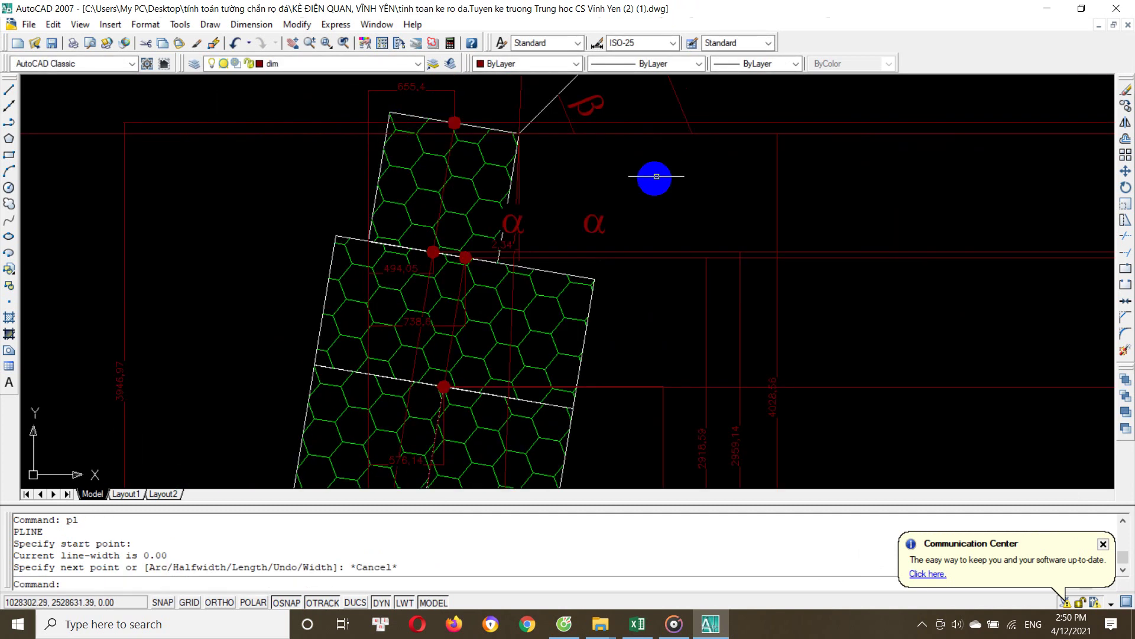
type("k")
key("Return")
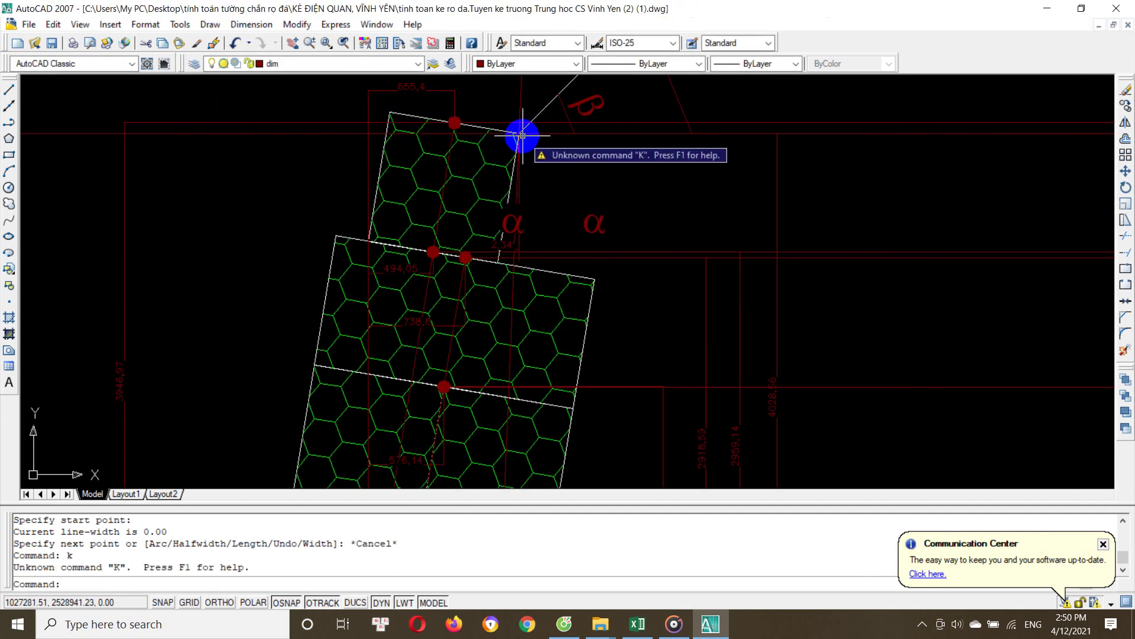
key("Escape")
scroll(520, 225, "up", 3)
scroll(516, 263, "up", 2)
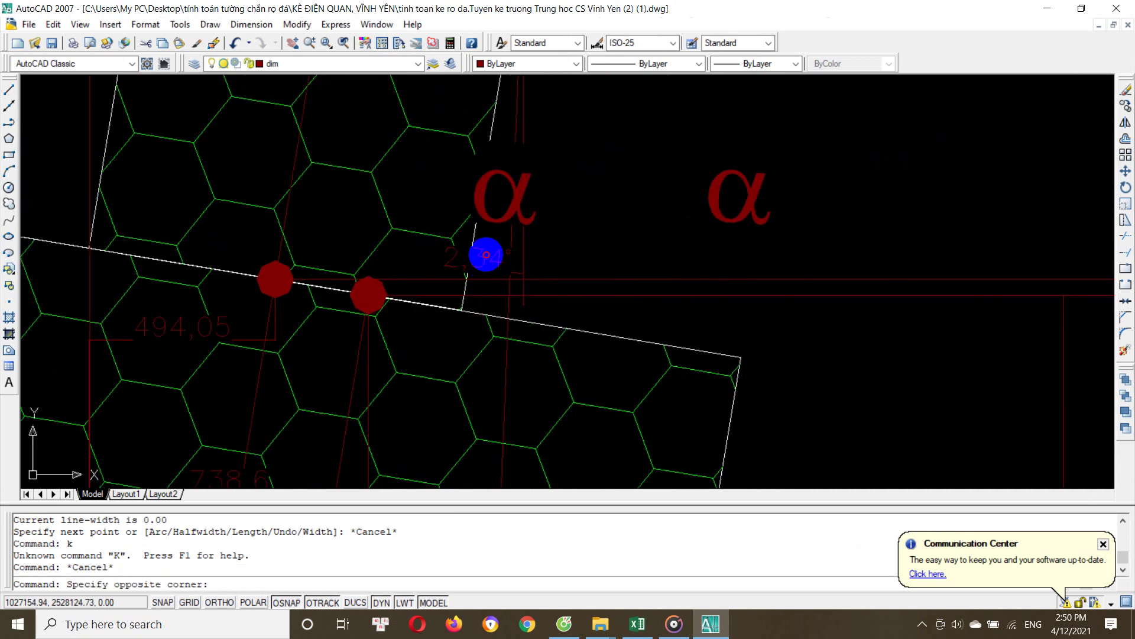
key("Escape")
type("pl")
key("Return")
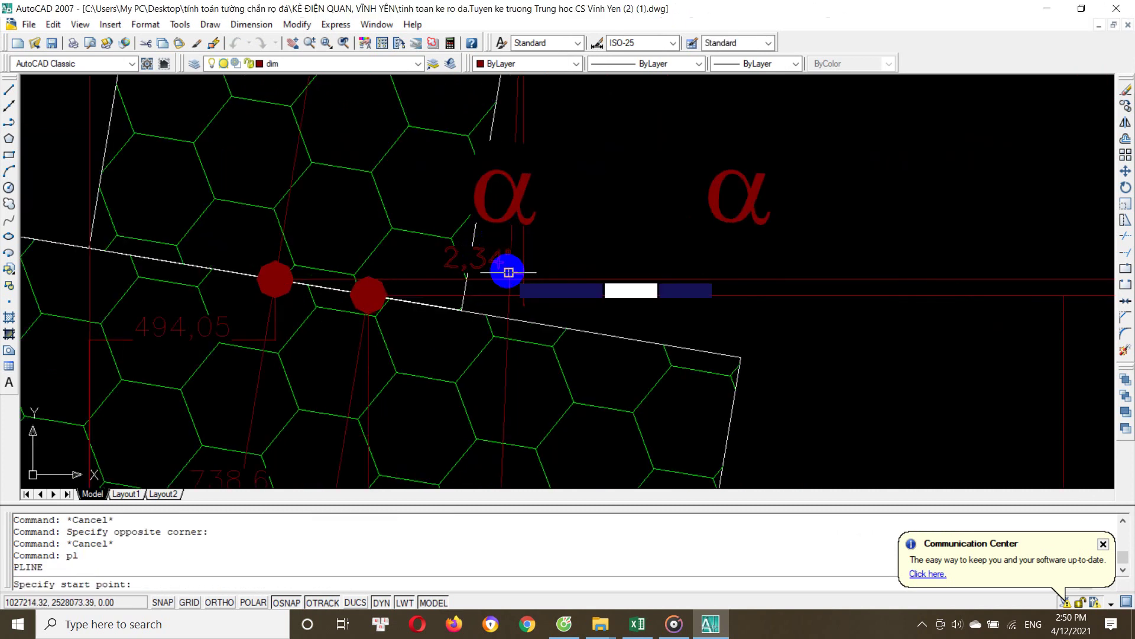
scroll(509, 272, "down", 1)
key("Escape")
Zoom out of the drawing and bring Excel's KÍCH THƯỚC wall sketches back up top
left_click(491, 263)
key("Escape")
scroll(492, 277, "down", 5)
scroll(492, 277, "down", 4)
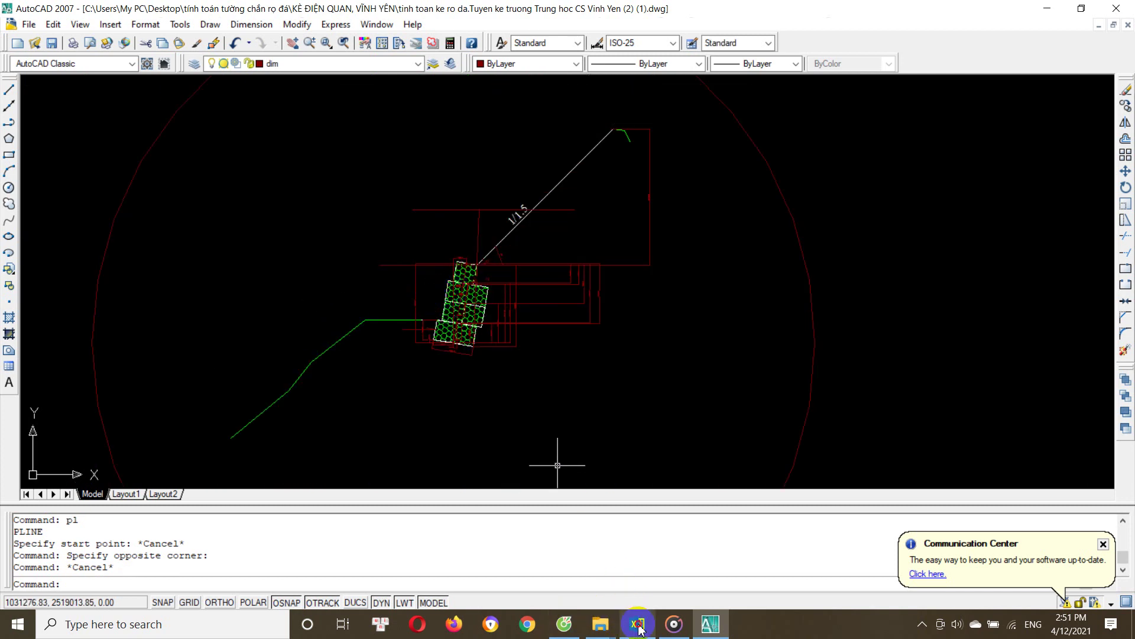
left_click(637, 623)
scroll(255, 355, "up", 1)
scroll(255, 354, "up", 7)
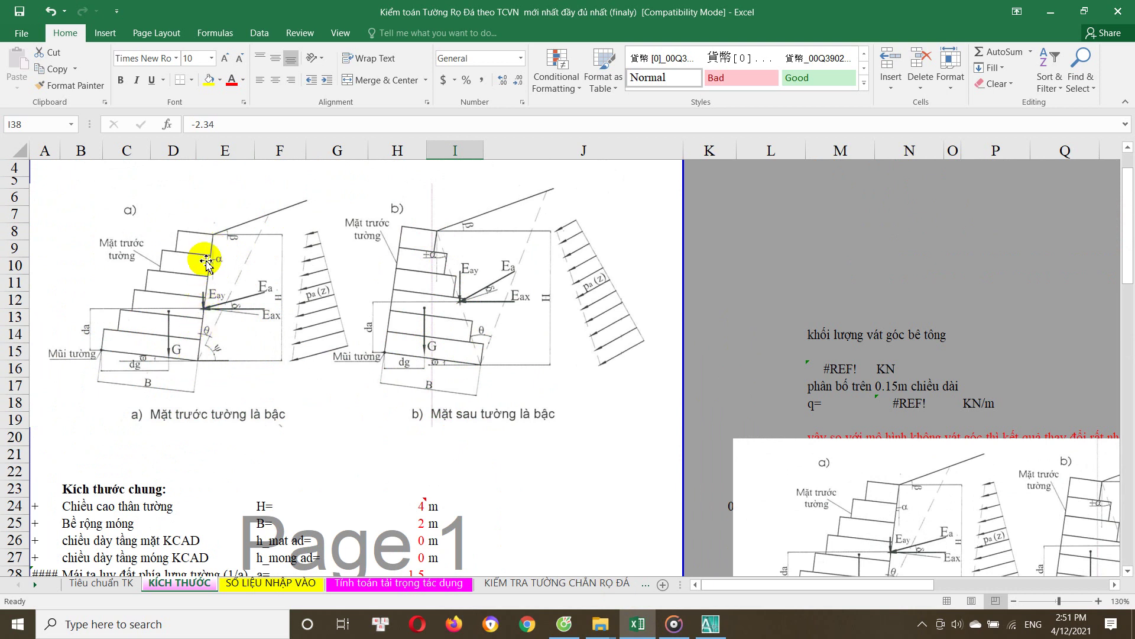
Look back at the AutoCAD gabion wall drawing and zoom in on it
scroll(224, 273, "down", 5)
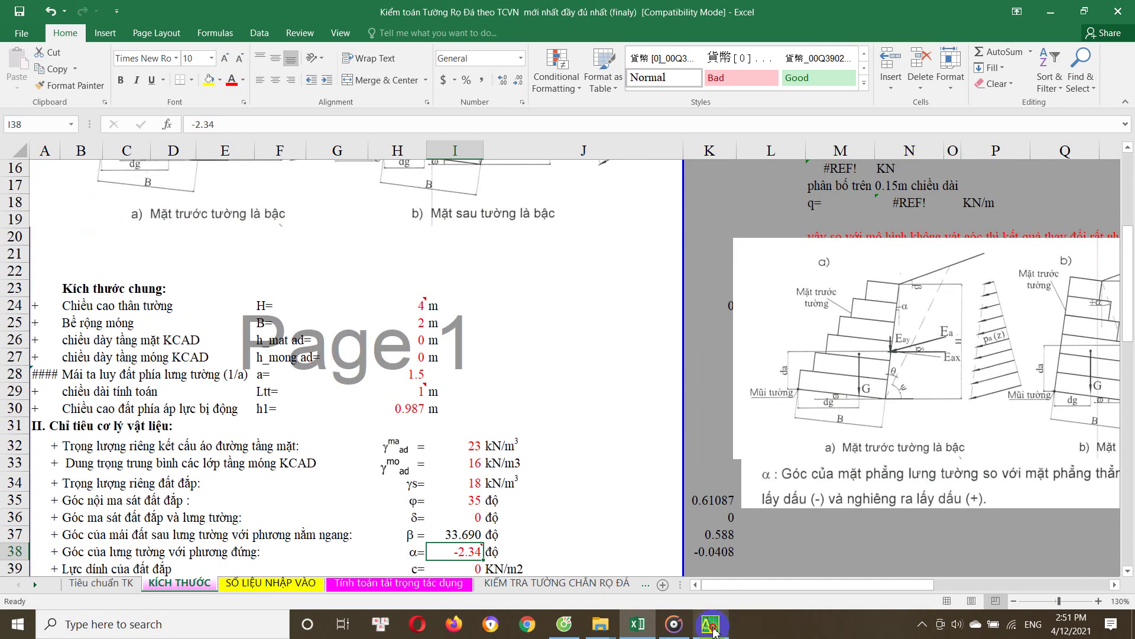
left_click(711, 624)
scroll(468, 275, "up", 5)
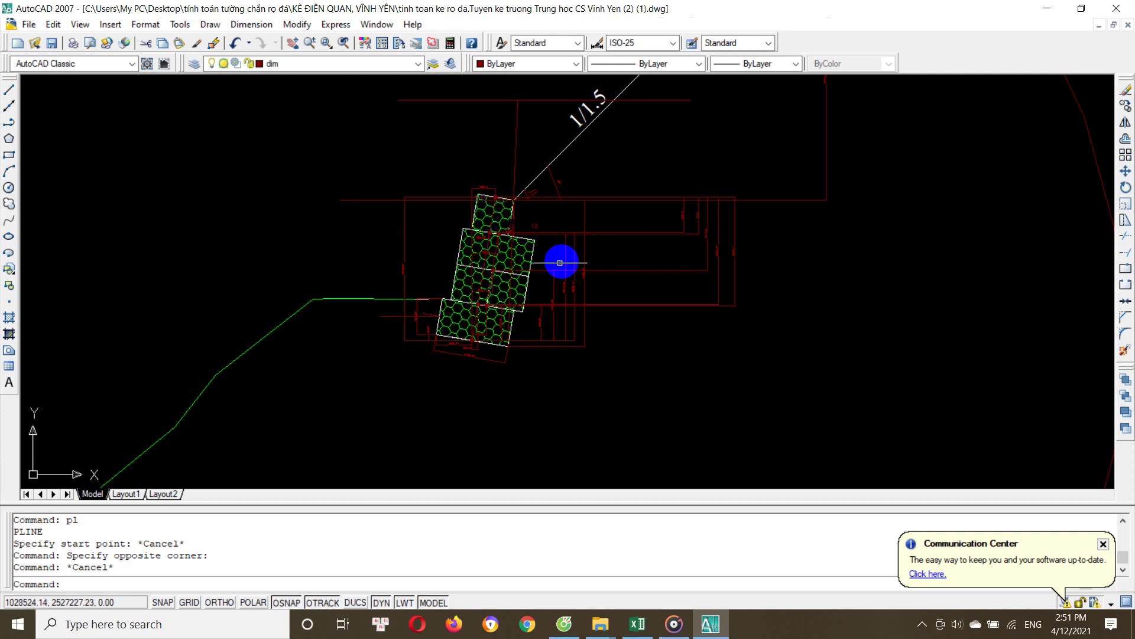
scroll(492, 336, "up", 3)
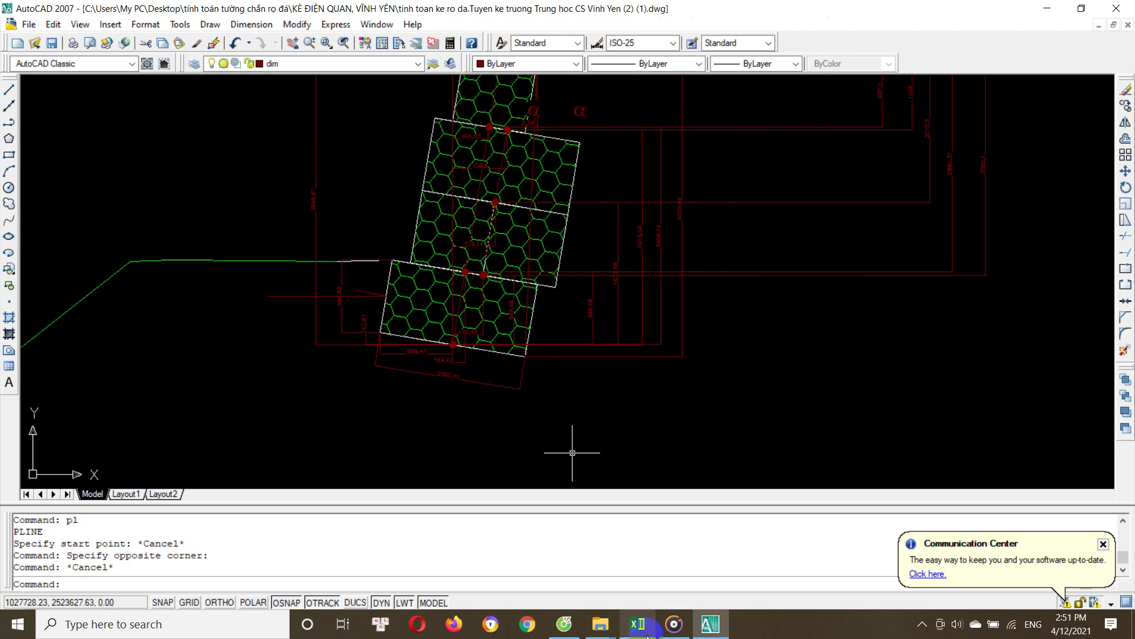
Return to Excel and scroll down to the HL93 live-load section at row 40
left_click(637, 623)
scroll(470, 481, "down", 2)
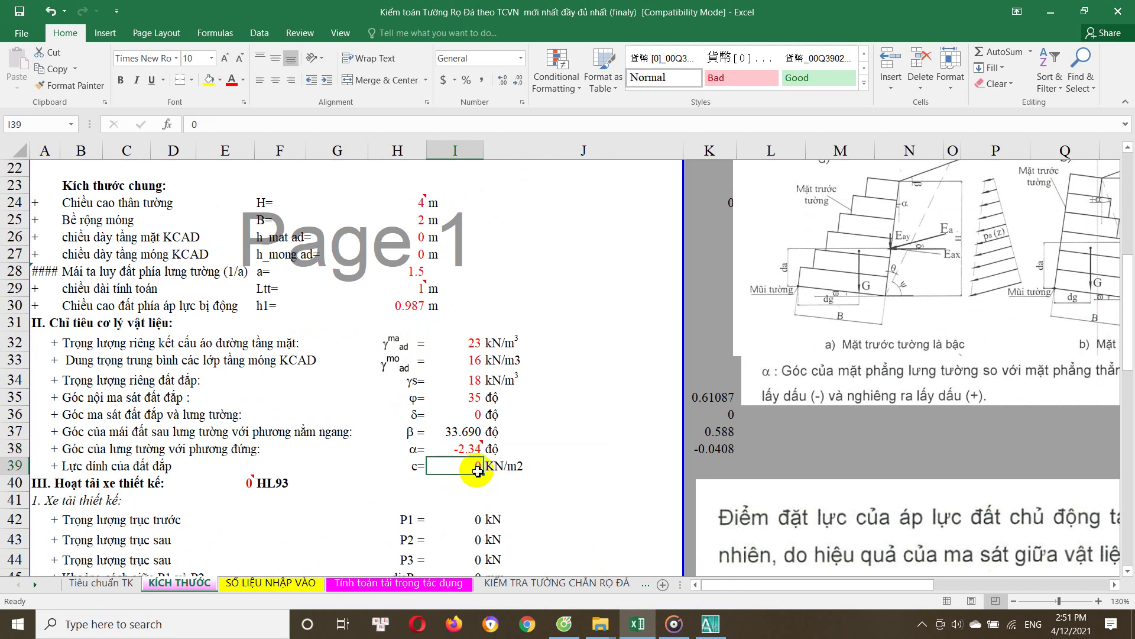
scroll(479, 466, "down", 1)
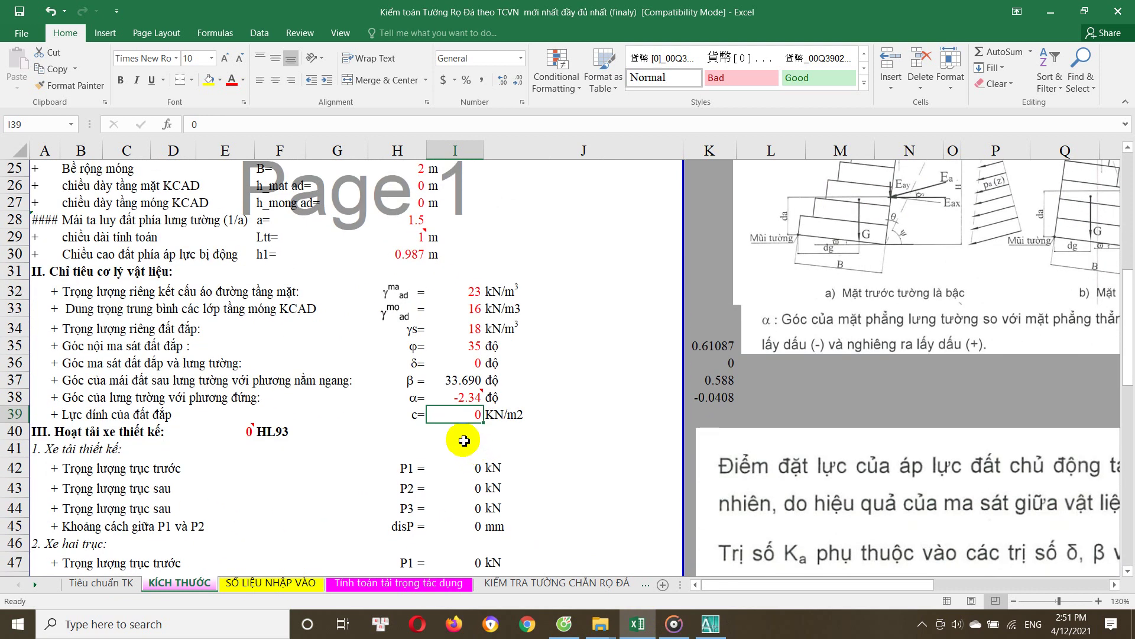
scroll(464, 440, "down", 1)
scroll(299, 489, "down", 1)
Select load factor cell E40 and pan the AutoCAD drawing to centre the gabion wall
left_click(241, 332)
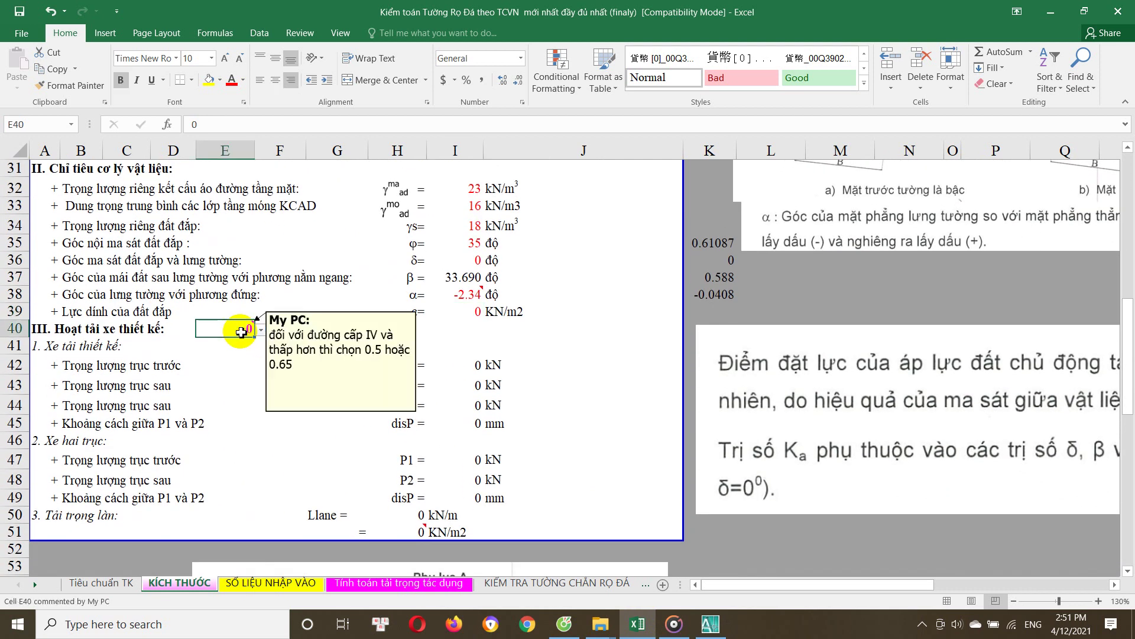
left_click(710, 624)
scroll(538, 311, "down", 5)
scroll(709, 183, "up", 3)
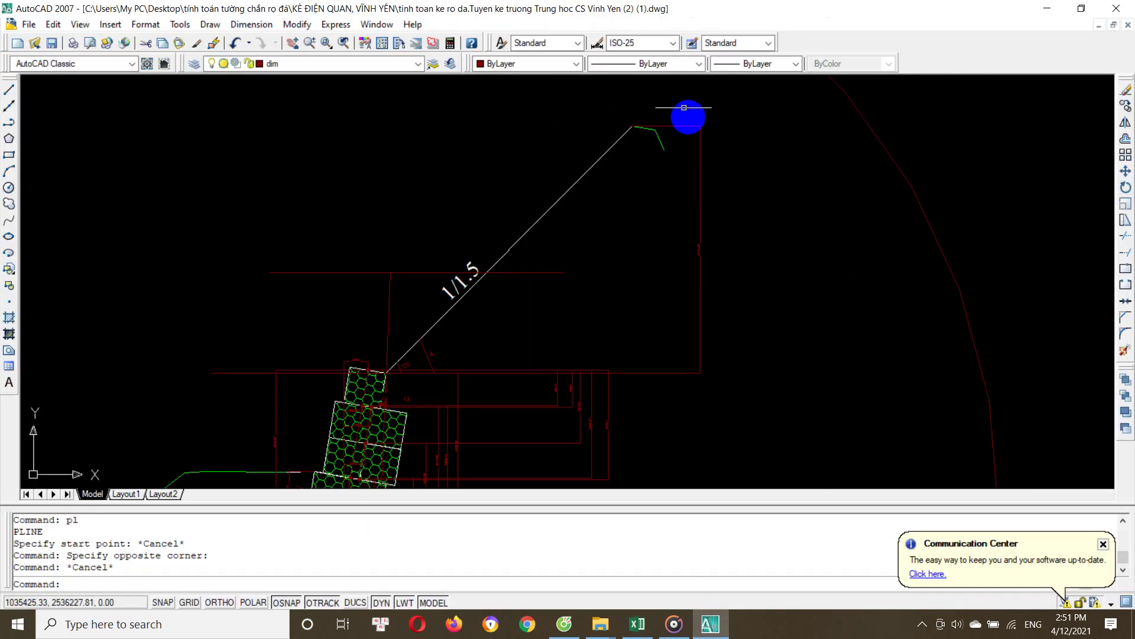
middle_click_drag(392, 367, 429, 304)
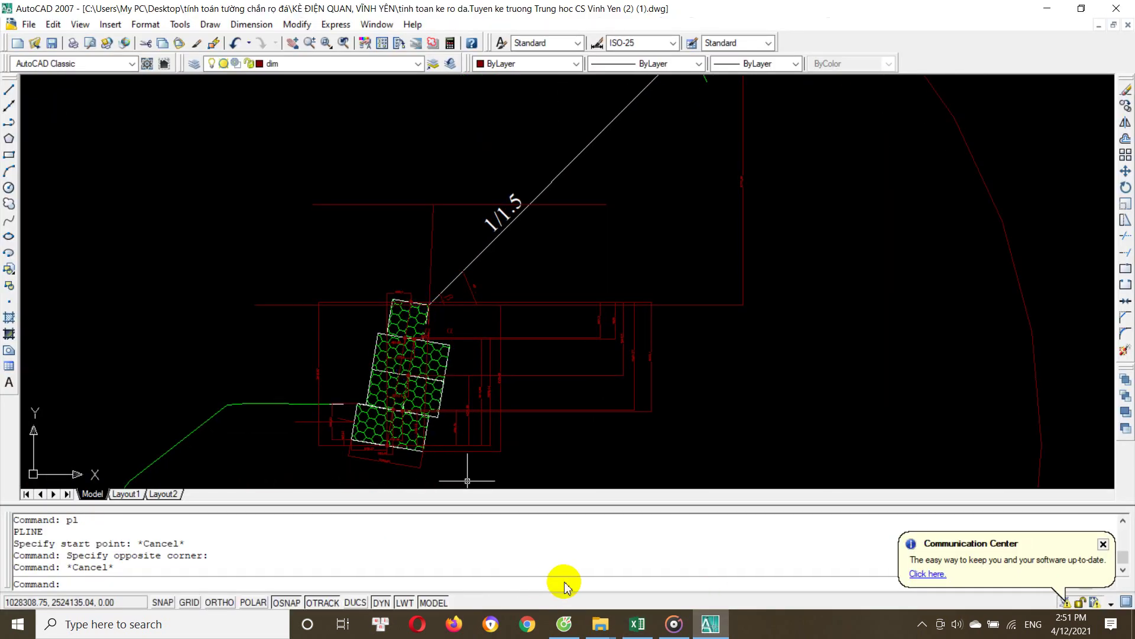
left_click(637, 624)
Set E40's load factor to 1 and inspect the live-load surcharge formula on the load sheet
left_click(261, 332)
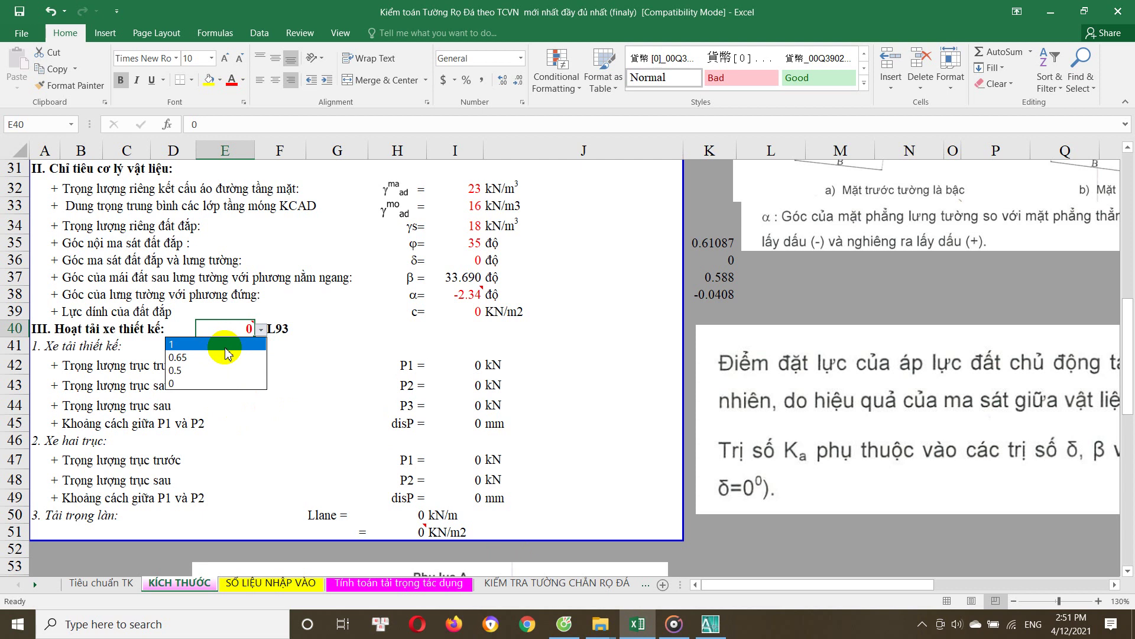
left_click(224, 347)
left_click(260, 332)
left_click(236, 345)
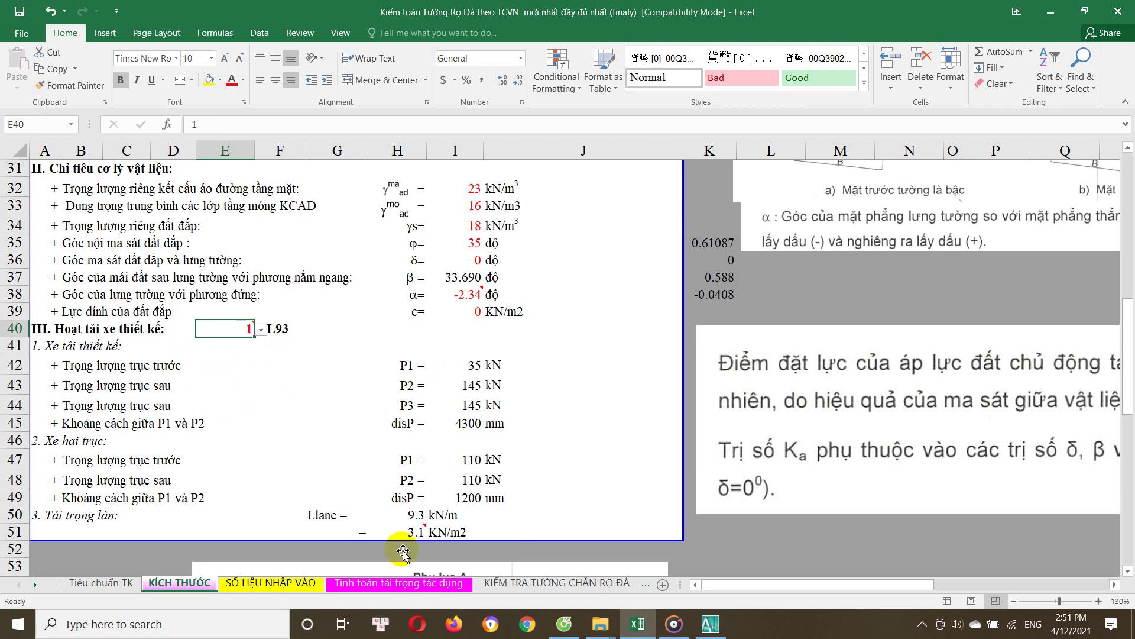
left_click(291, 584)
key("ctrl+Page_Down")
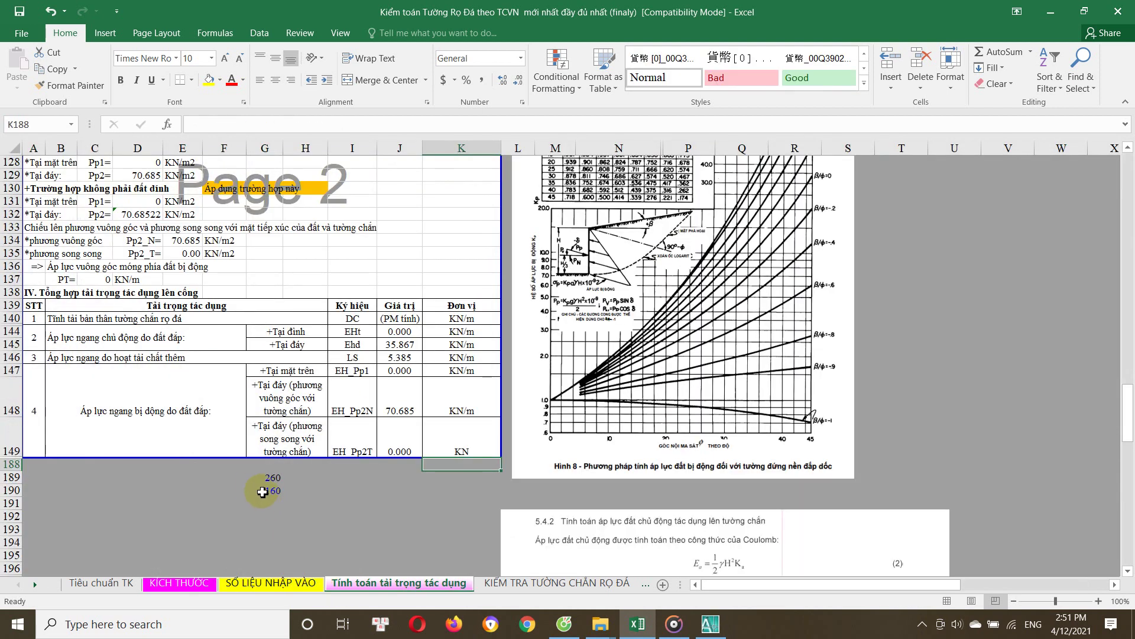
left_click(407, 357)
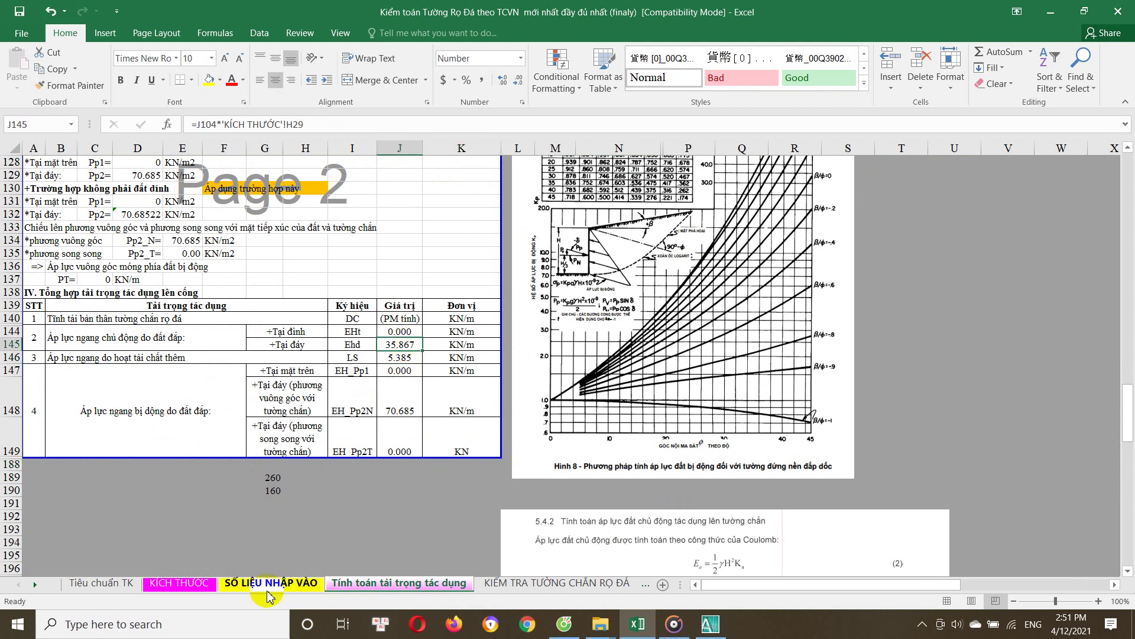
Back on KÍCH THƯỚC, set E40's load factor back to 0
left_click(176, 584)
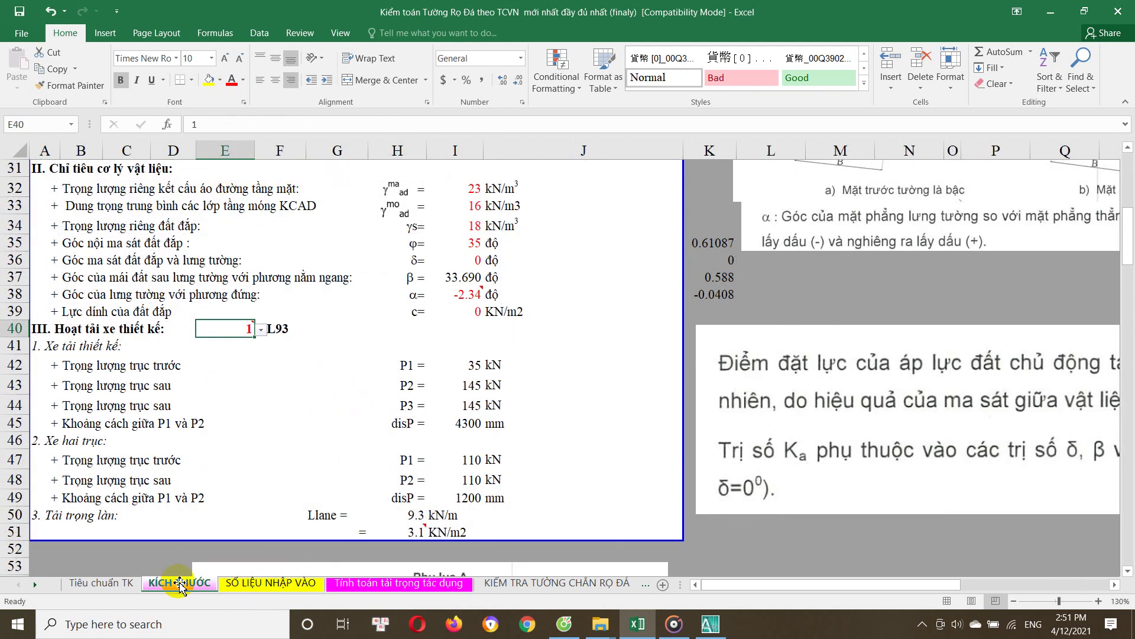
left_click(261, 331)
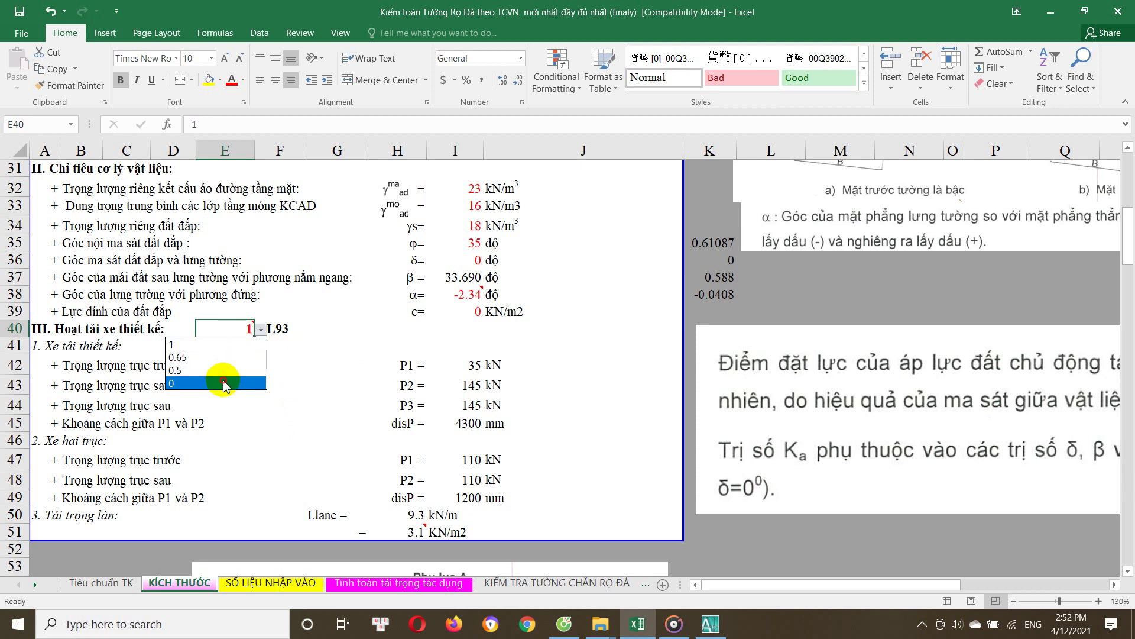
left_click(243, 371)
scroll(198, 424, "up", 6)
scroll(198, 424, "up", 4)
scroll(198, 424, "down", 4)
Replace A28's #REF! with + and save the workbook
left_click(46, 424)
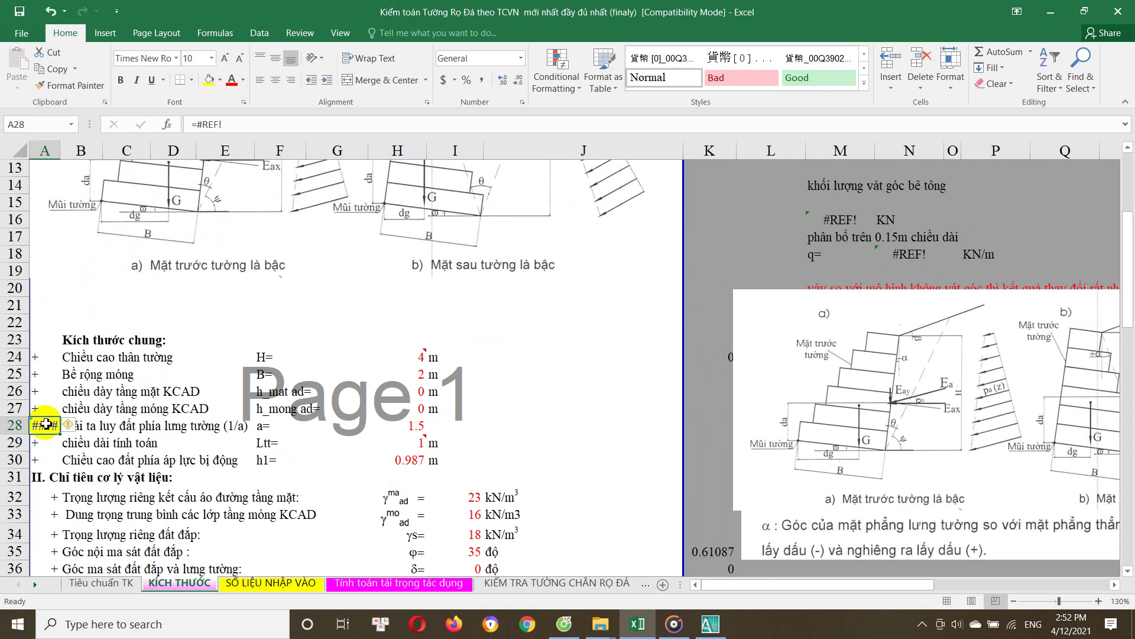
type("+")
key("Return")
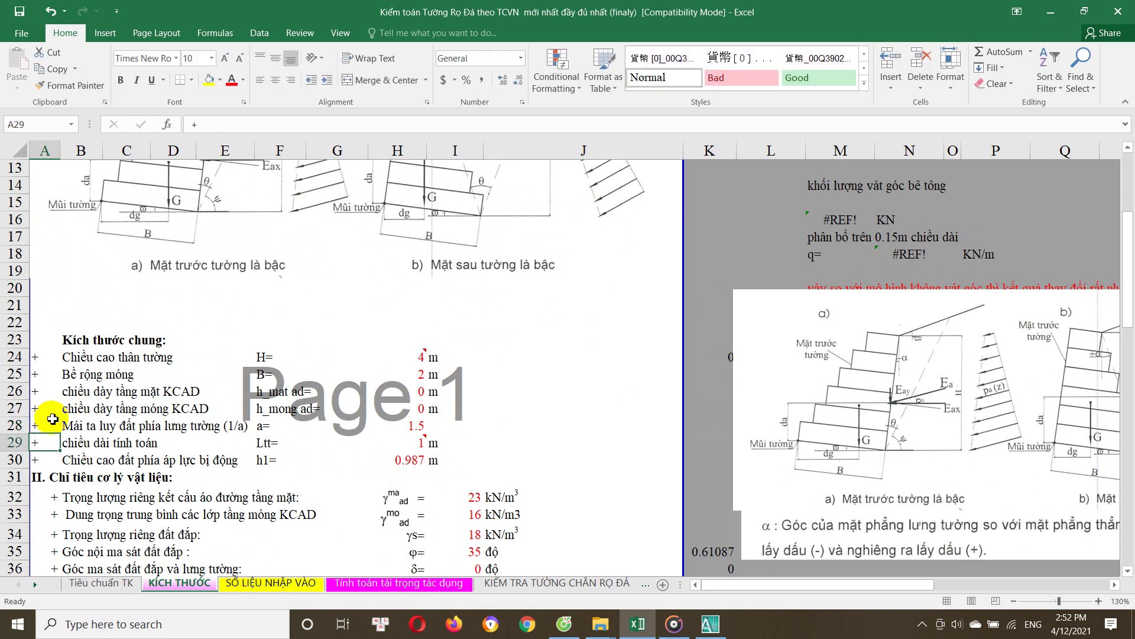
left_click(21, 33)
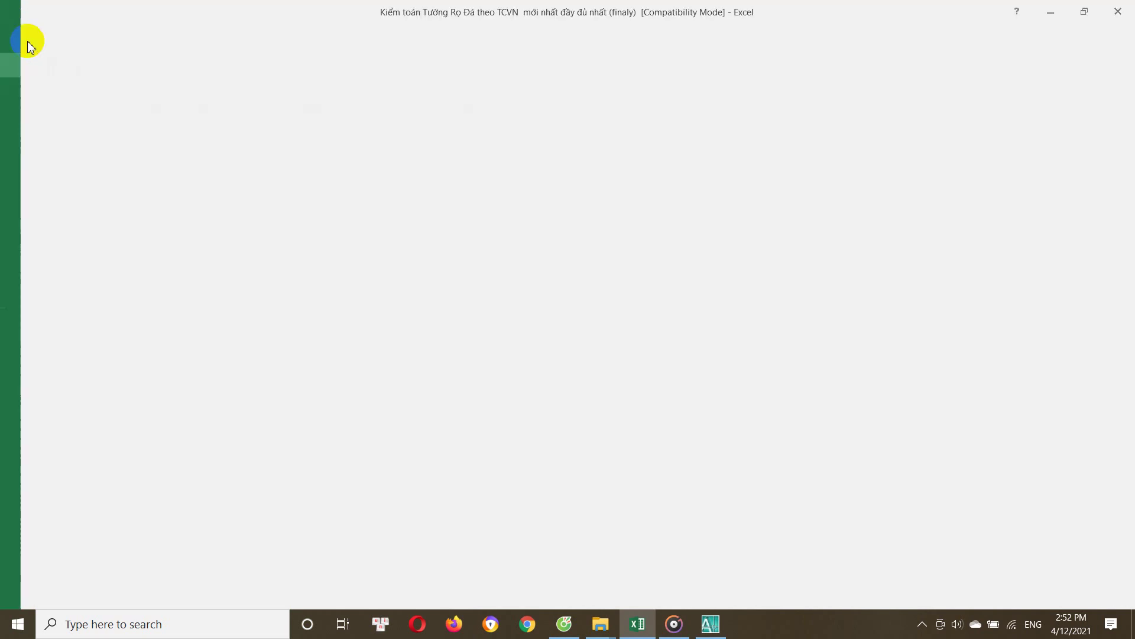
left_click(51, 146)
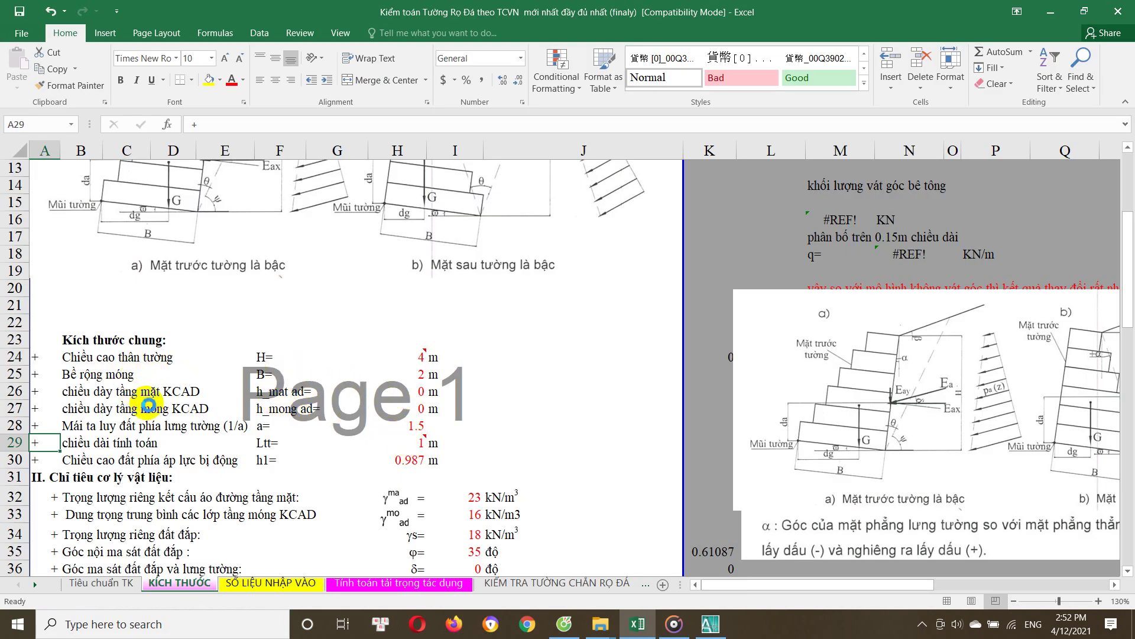
Check the rear-axle load formula in I44
scroll(411, 399, "down", 3)
scroll(411, 400, "down", 6)
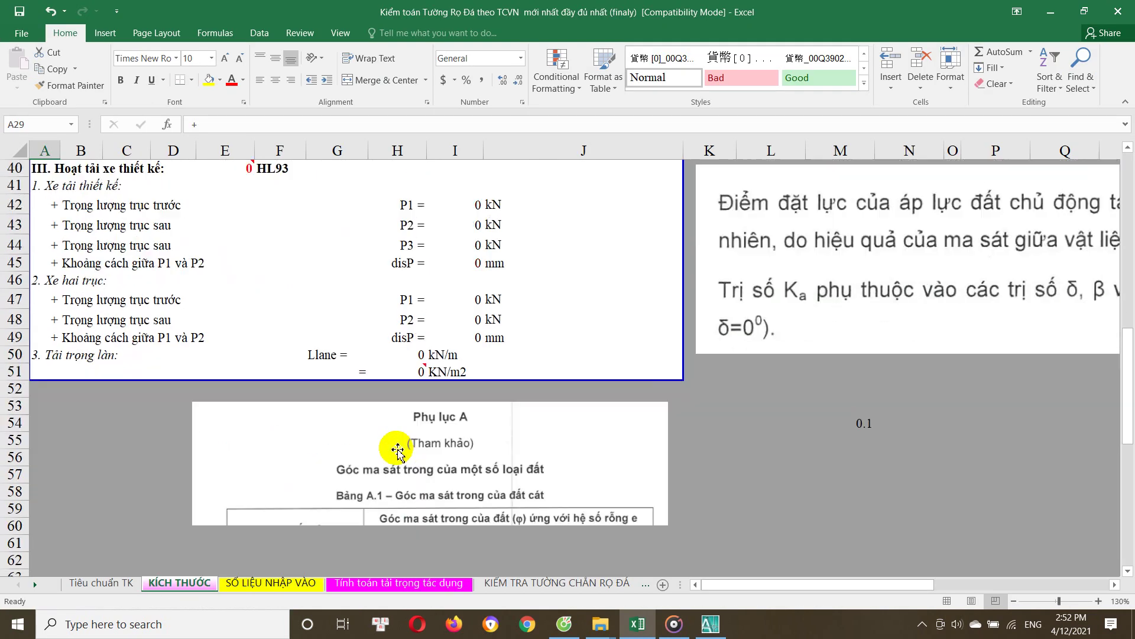
scroll(459, 336, "up", 2)
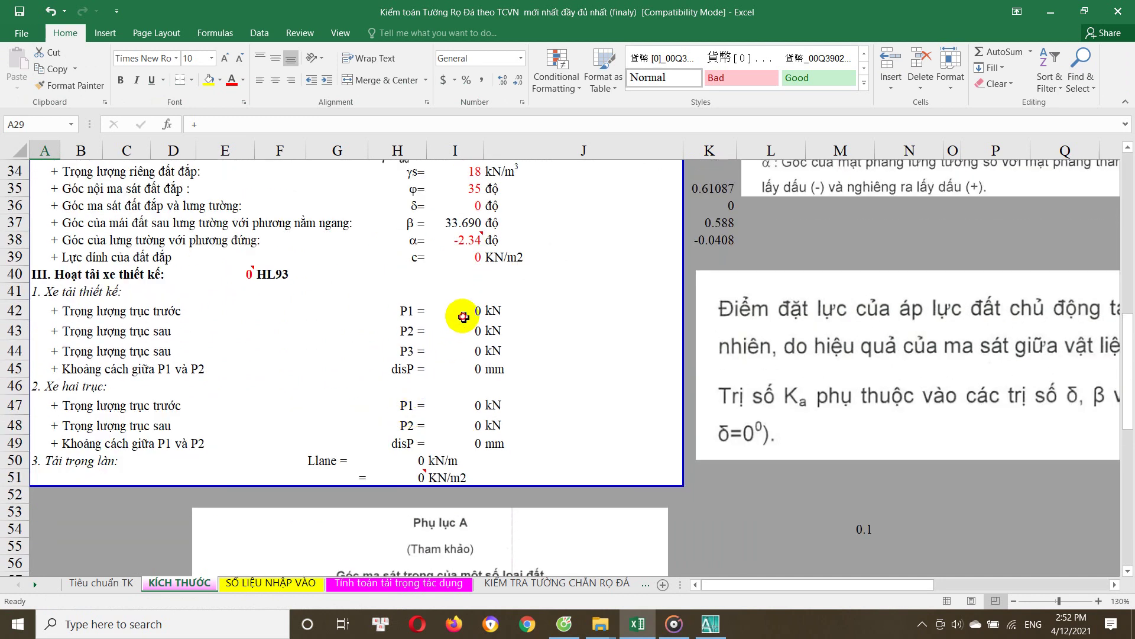
left_click(456, 351)
On SỐ LIỆU NHẬP VÀO, inspect the unit-weight formula in I24
left_click(264, 582)
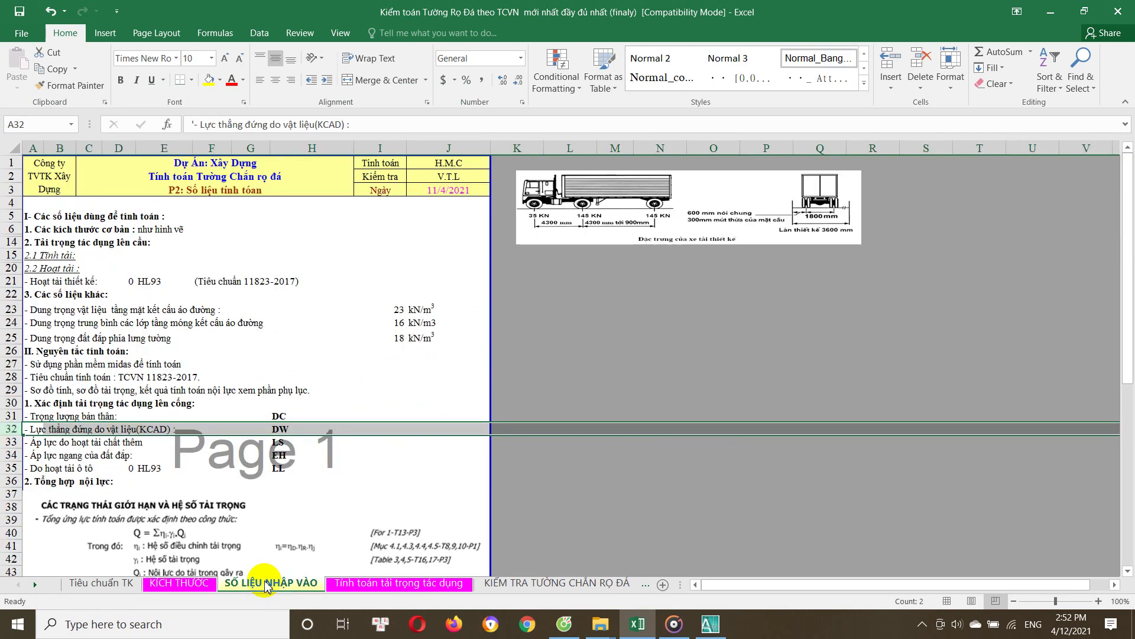
scroll(171, 319, "down", 1)
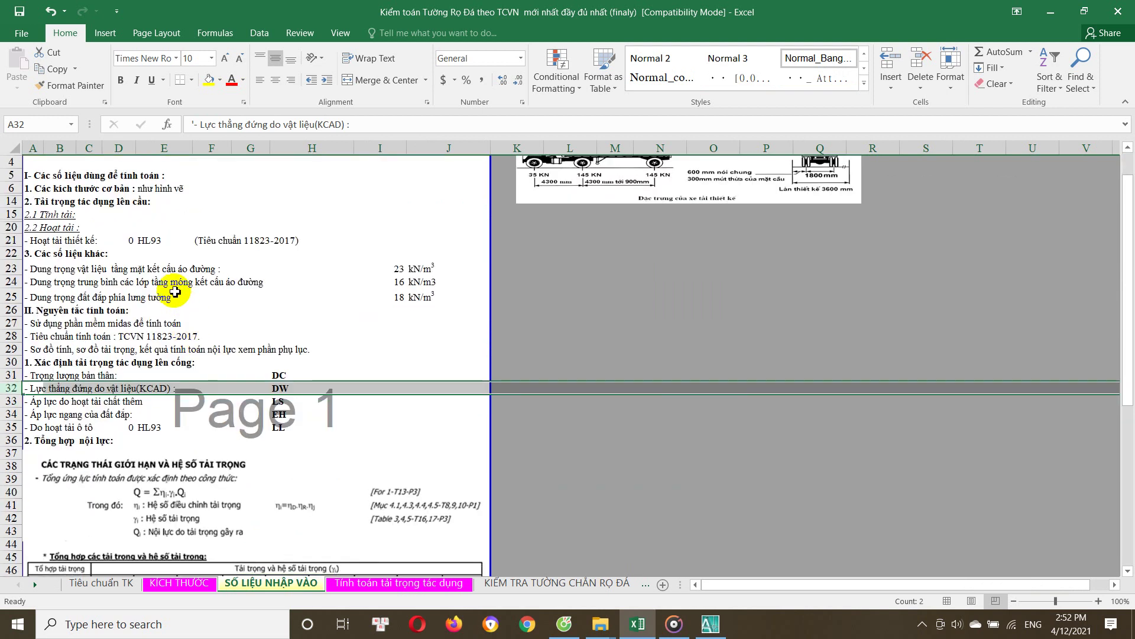
scroll(236, 290, "up", 1)
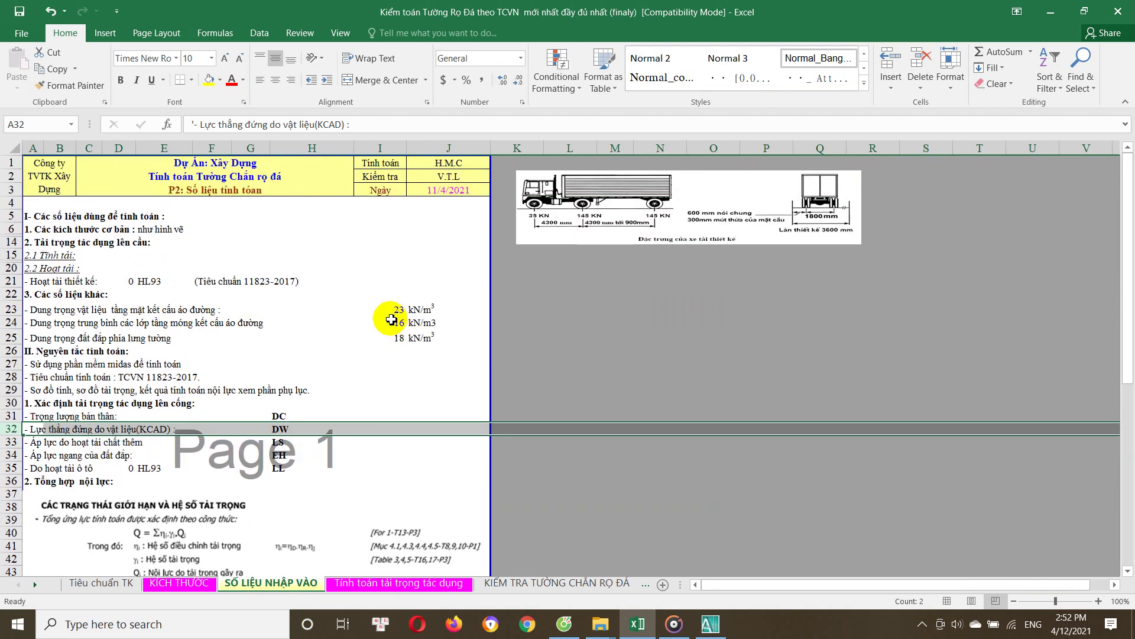
left_click(393, 323)
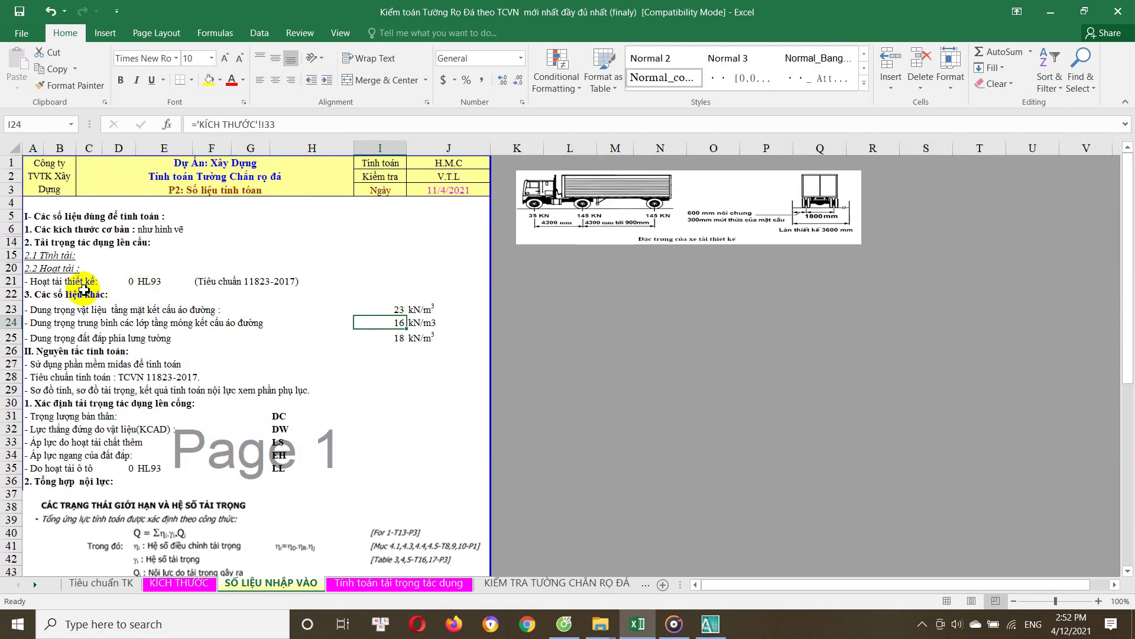
Select the calculation principles block B27:H29, then show the KIỂM TRA TƯỜNG CHẮN RỌ ĐÁ sheet
left_click(85, 282)
scroll(160, 334, "down", 2)
left_click(92, 297)
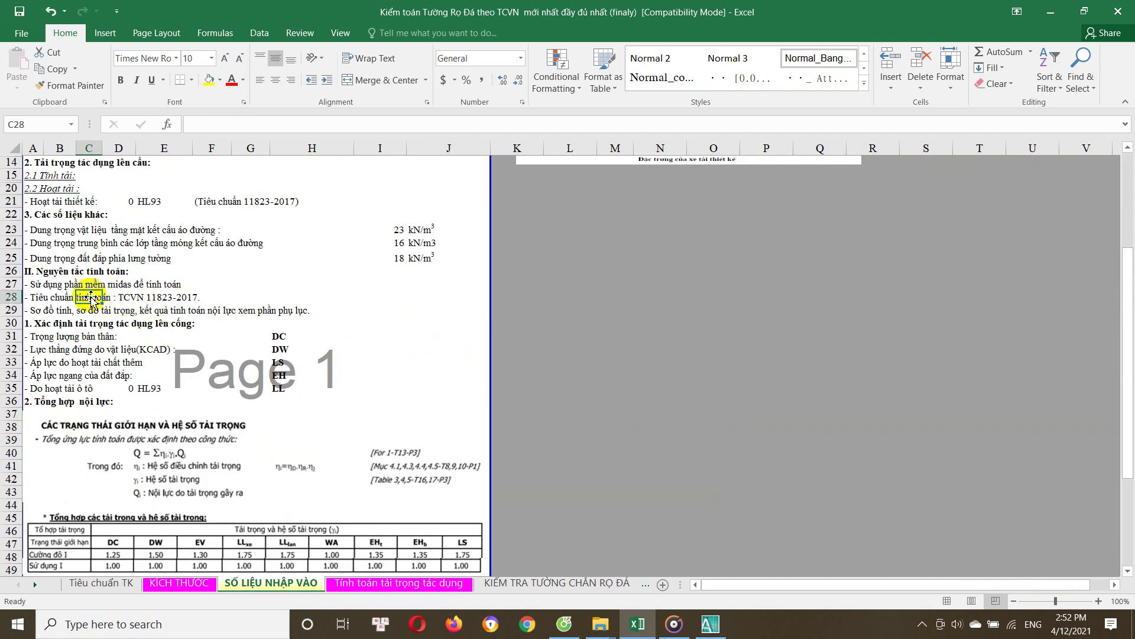
left_click_drag(45, 286, 286, 312)
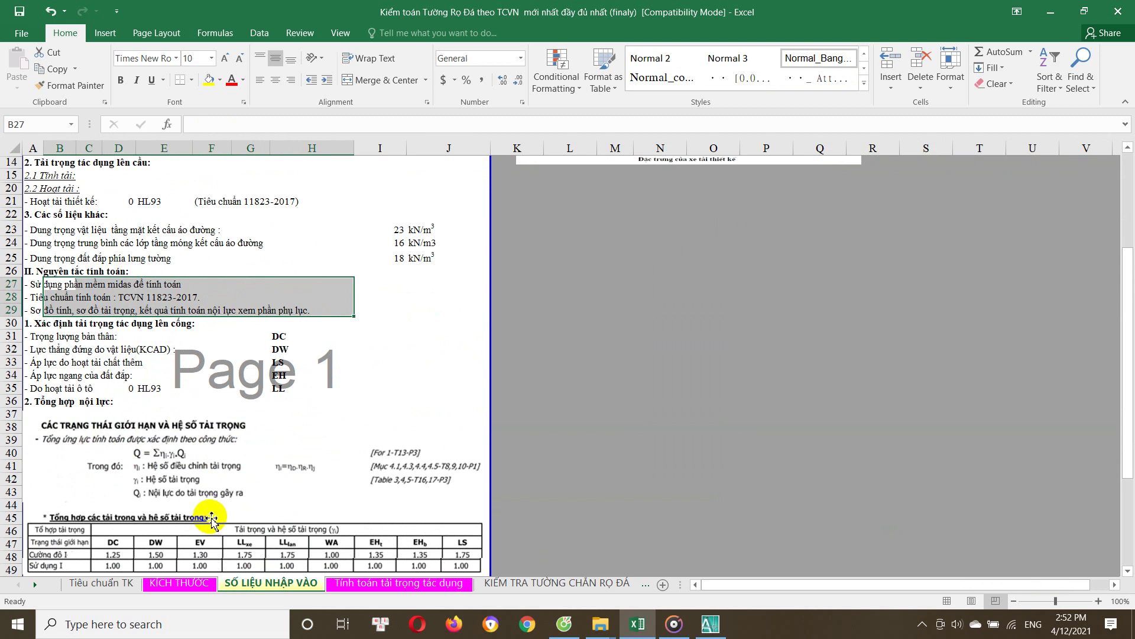
left_click(500, 584)
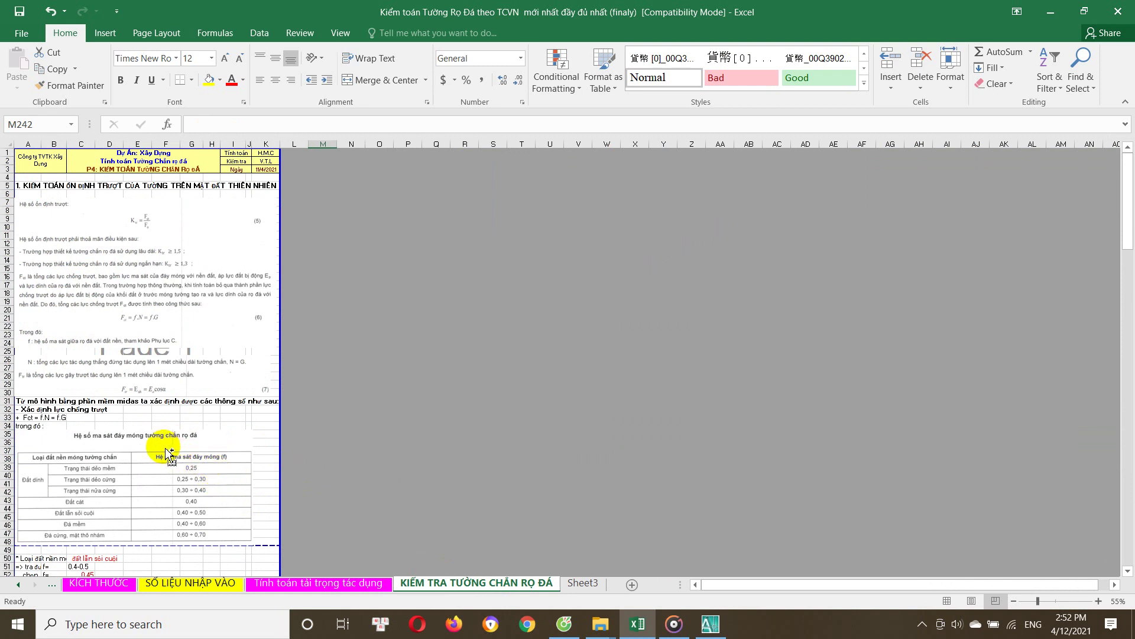
Scroll through the sliding-stability check and foundation friction-coefficient table
scroll(165, 447, "up", 3, "ctrl")
scroll(164, 448, "up", 1, "ctrl")
scroll(166, 452, "up", 1, "ctrl")
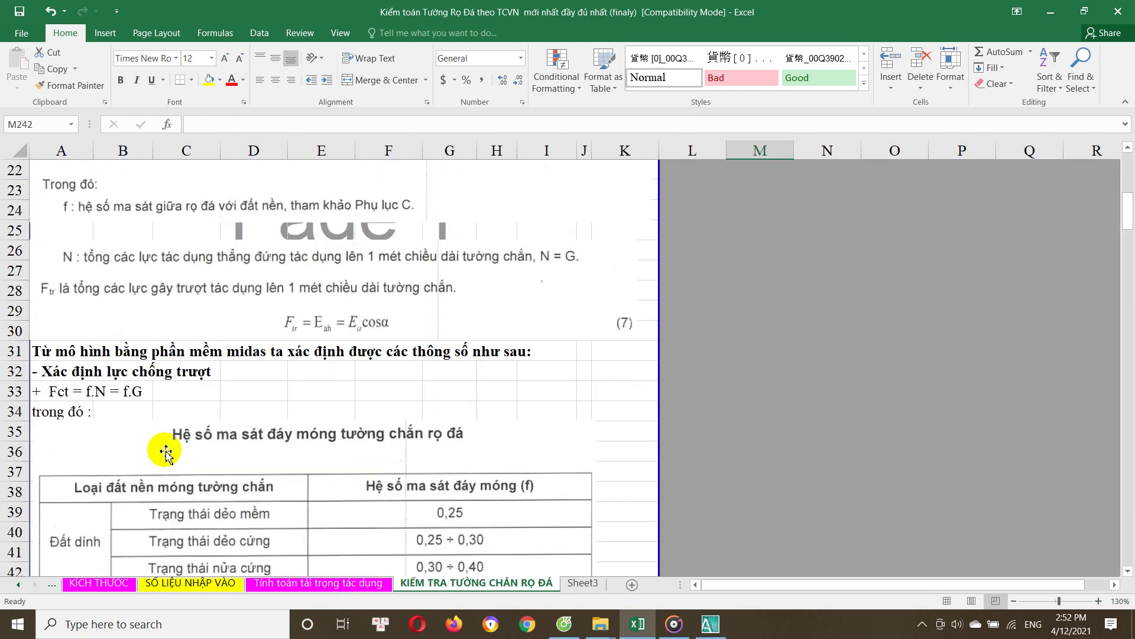
scroll(171, 454, "down", 1)
scroll(172, 454, "down", 2)
scroll(170, 443, "down", 2)
scroll(170, 435, "up", 1)
scroll(170, 435, "up", 2)
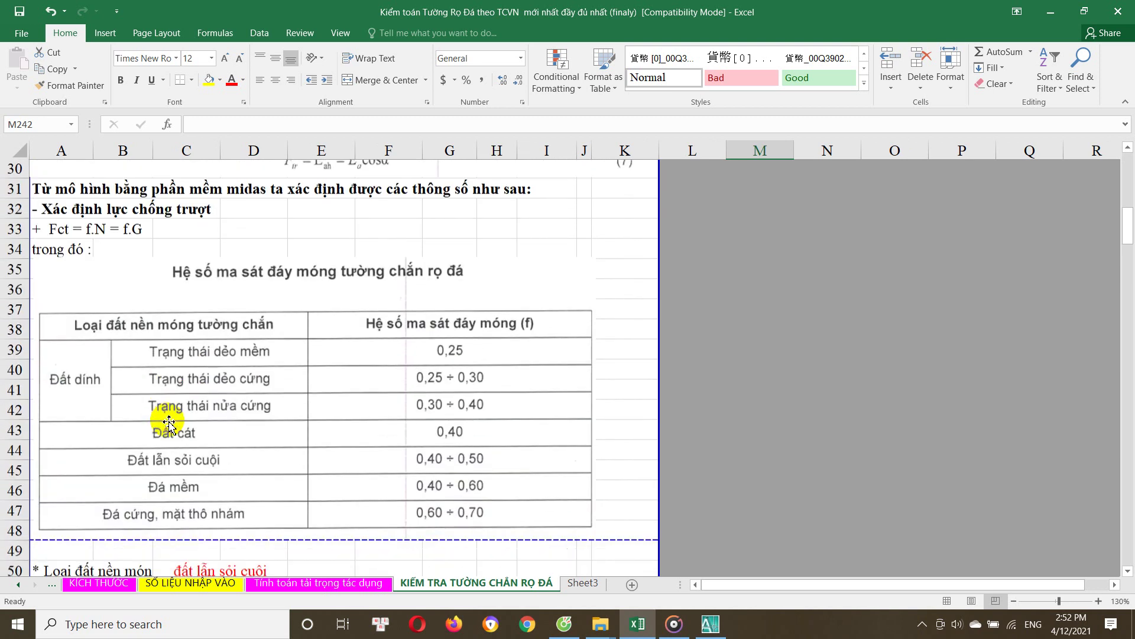
scroll(169, 426, "down", 3)
scroll(171, 427, "down", 2)
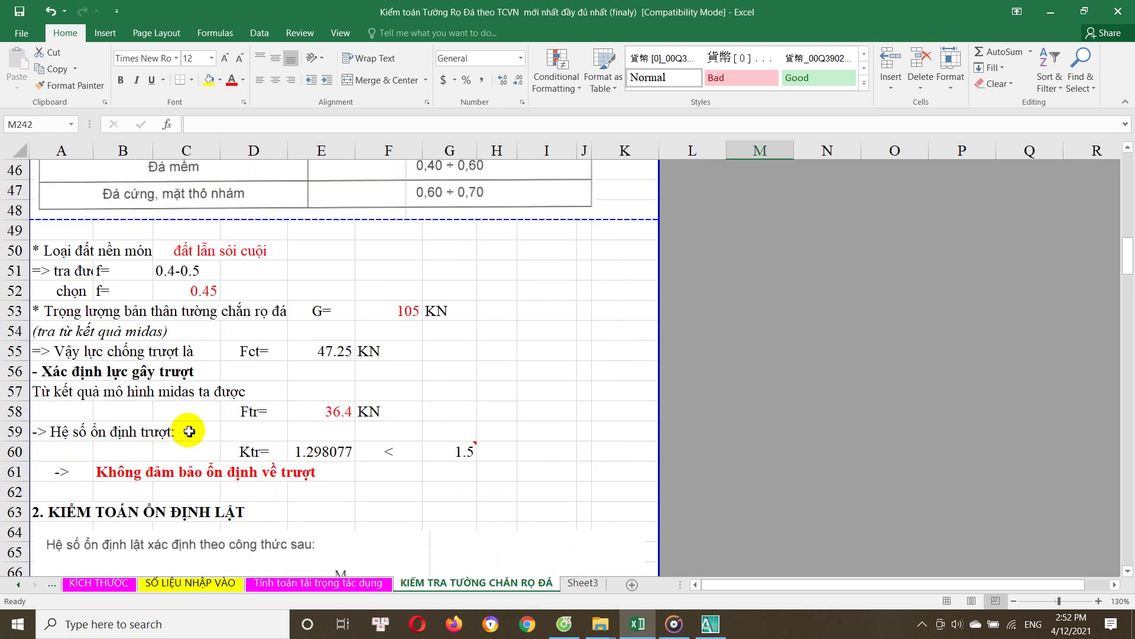
scroll(189, 431, "down", 1)
scroll(190, 435, "down", 1)
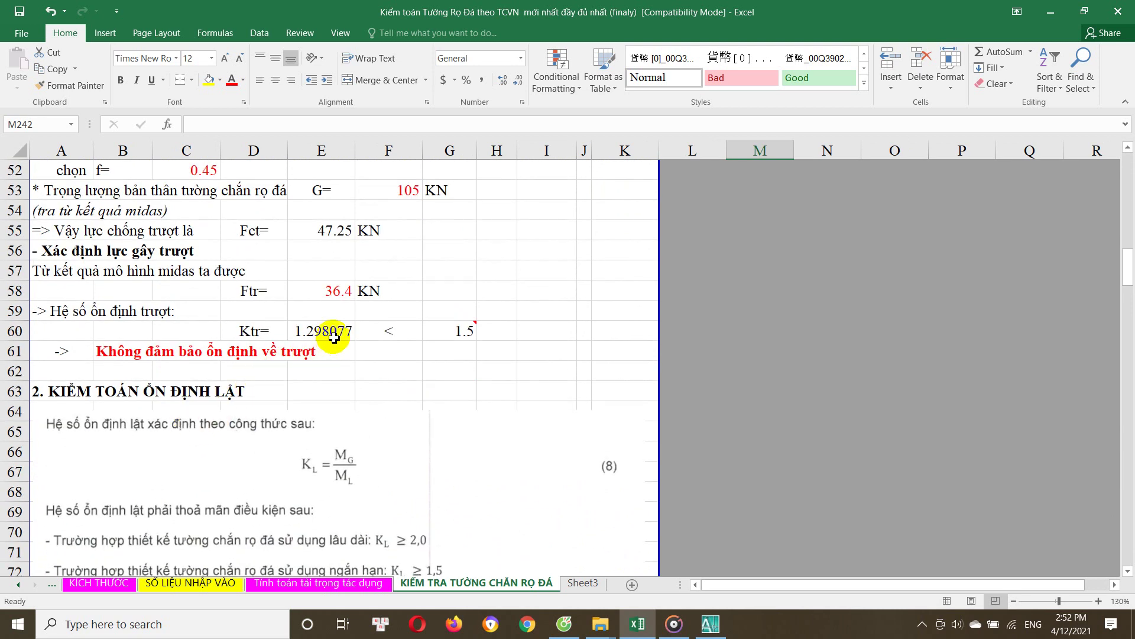
Inspect the Ktr = E55/E58 sliding ratio formula, giving 1.298 < 1.5
left_click(325, 339)
scroll(296, 443, "down", 4)
scroll(289, 464, "down", 1)
scroll(278, 473, "up", 2)
scroll(266, 482, "up", 2)
scroll(236, 532, "up", 1)
scroll(227, 550, "up", 3)
On SỐ LIỆU NHẬP VÀO, select the calculation principle lines in rows 27–29
left_click(190, 582)
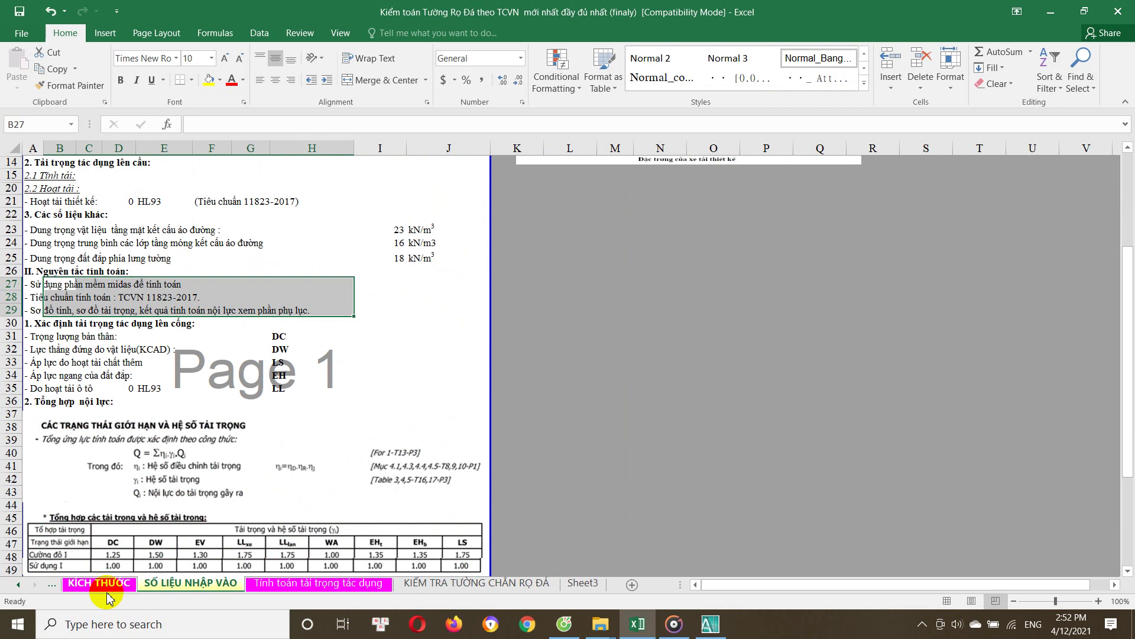
left_click(99, 582)
scroll(201, 521, "up", 3)
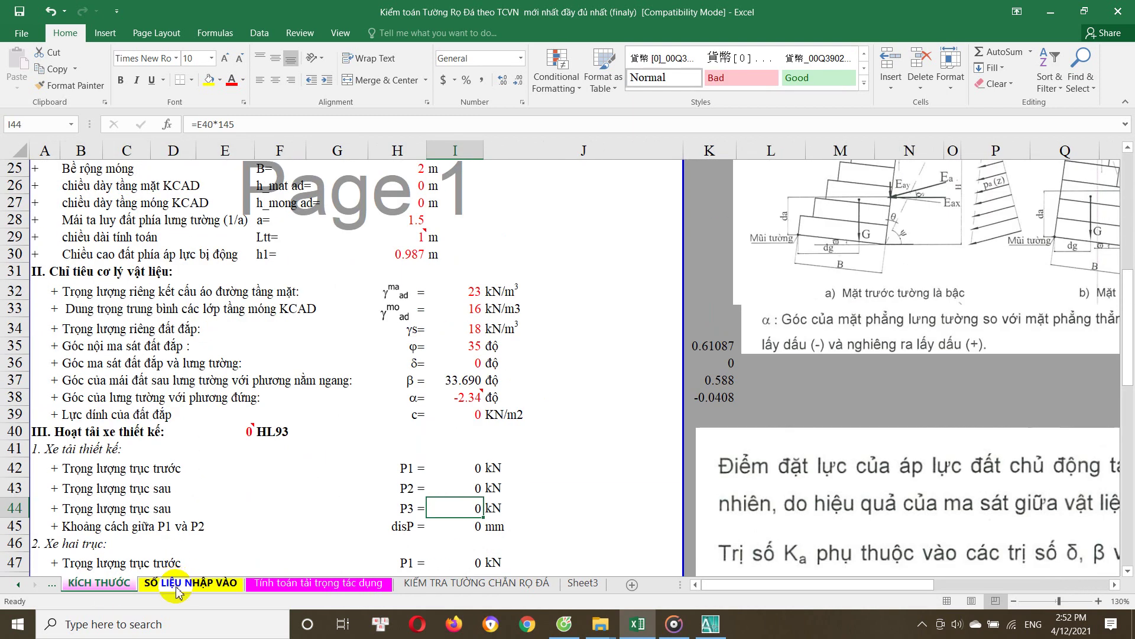
left_click(178, 585)
scroll(223, 419, "up", 1)
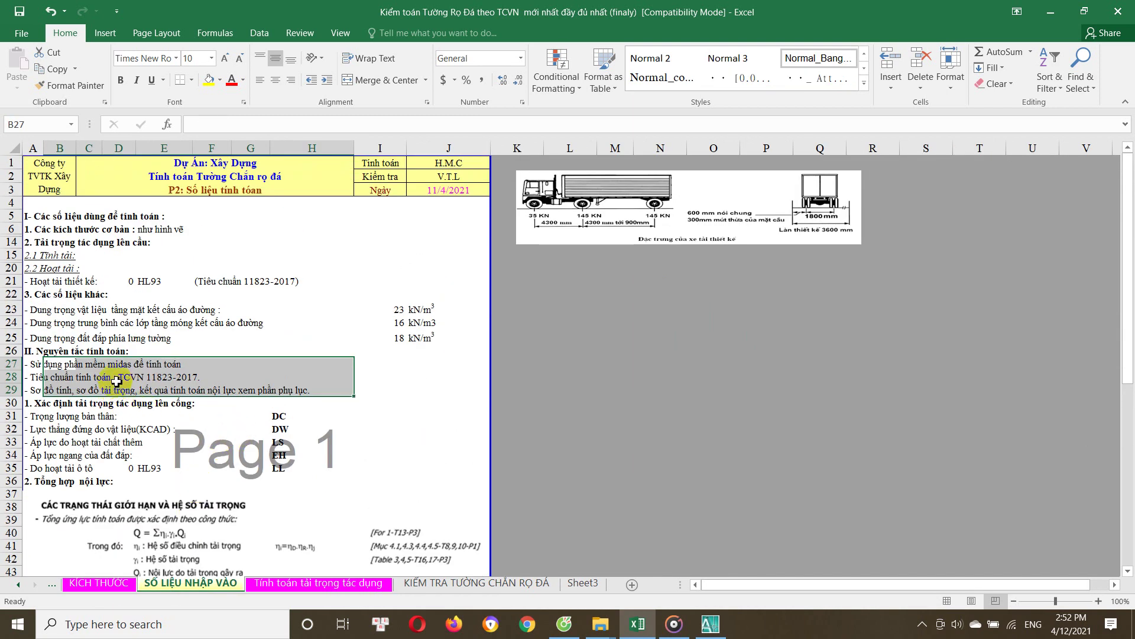
left_click_drag(33, 364, 302, 391)
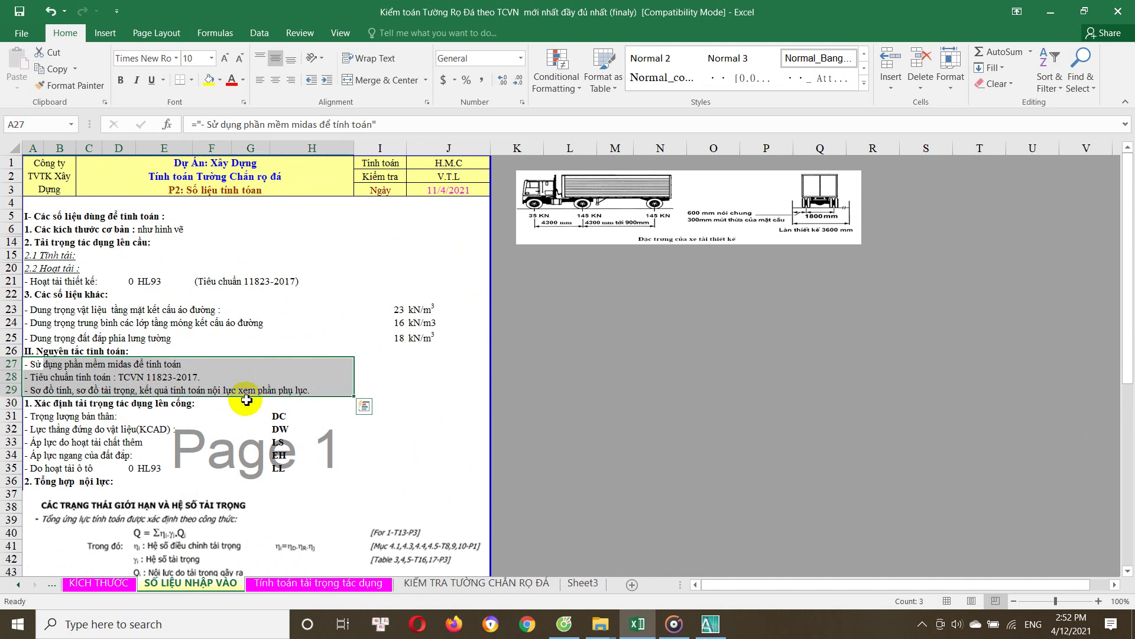
Edit A28's TCVN 11823-2017 standard line but leave it unchanged, then reveal the hidden first sheet tab
left_click(140, 381)
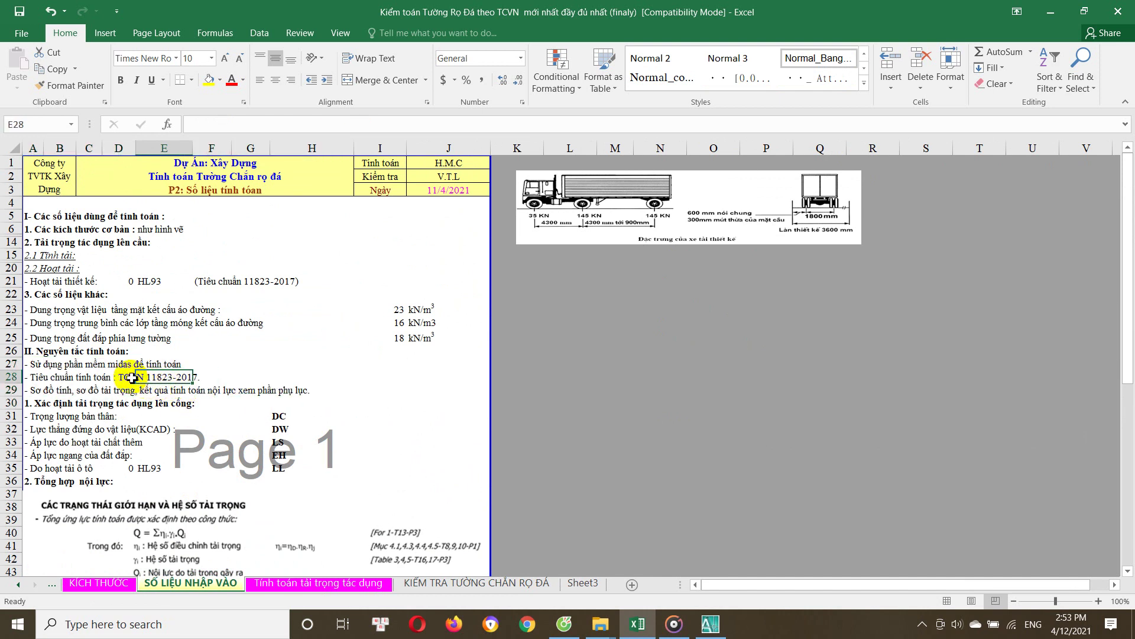
left_click(128, 378)
left_click(43, 380)
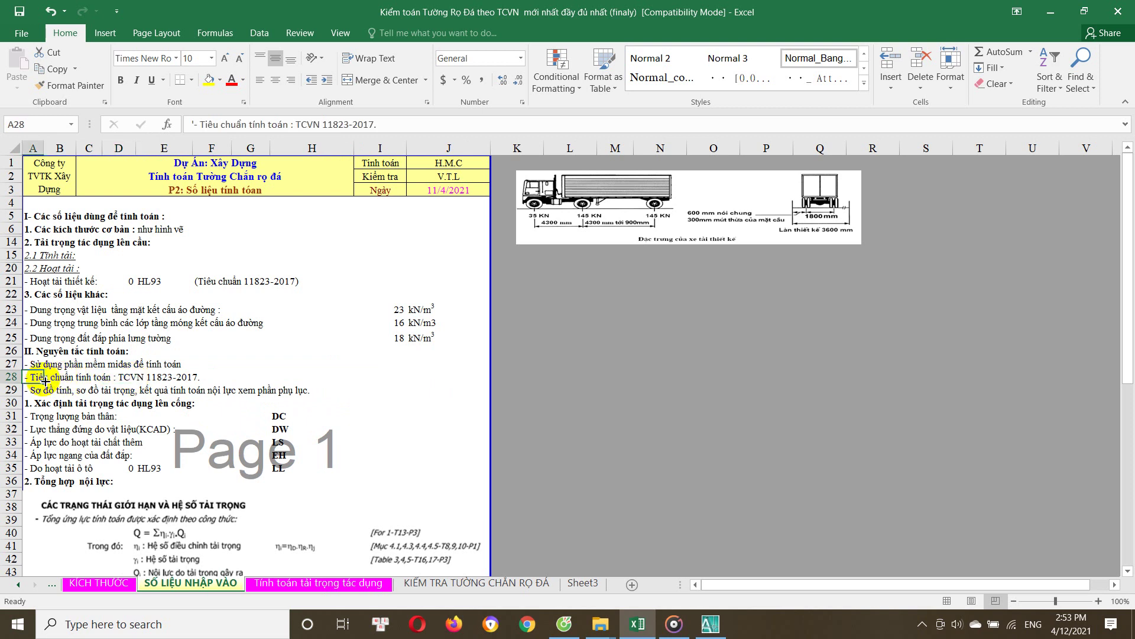
left_click_drag(325, 126, 381, 126)
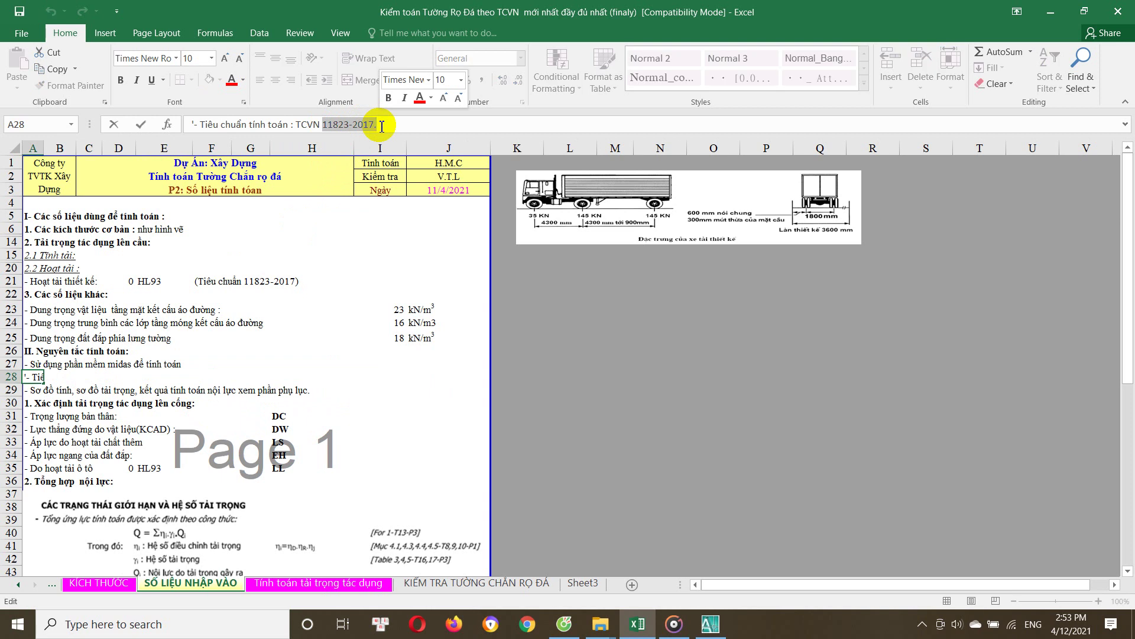
type("c")
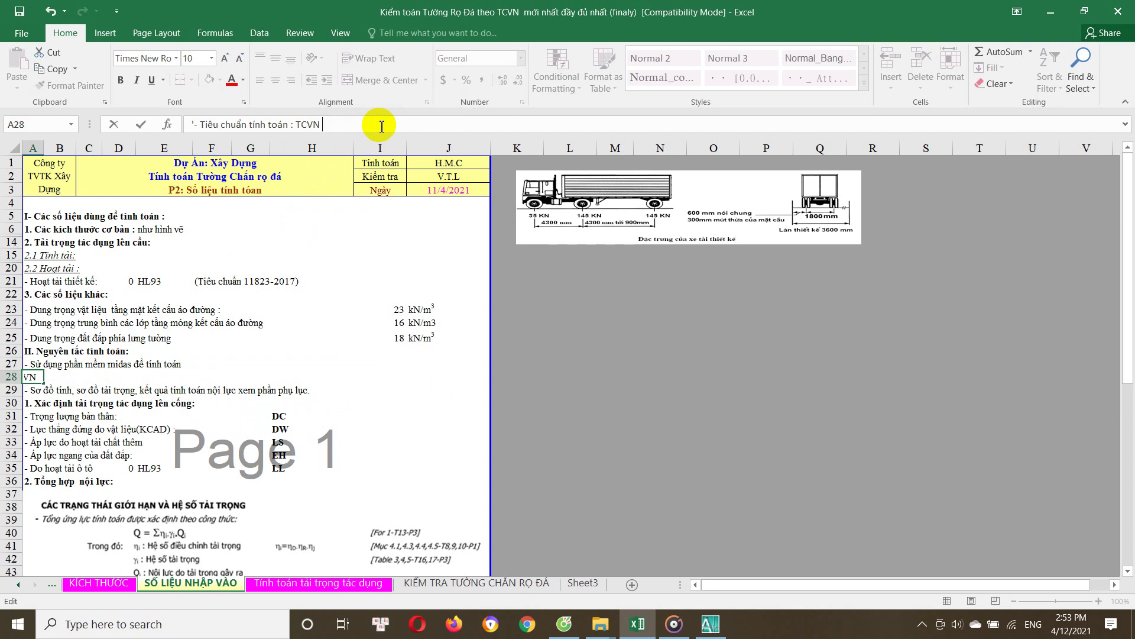
type("11823-2017.")
key("Return")
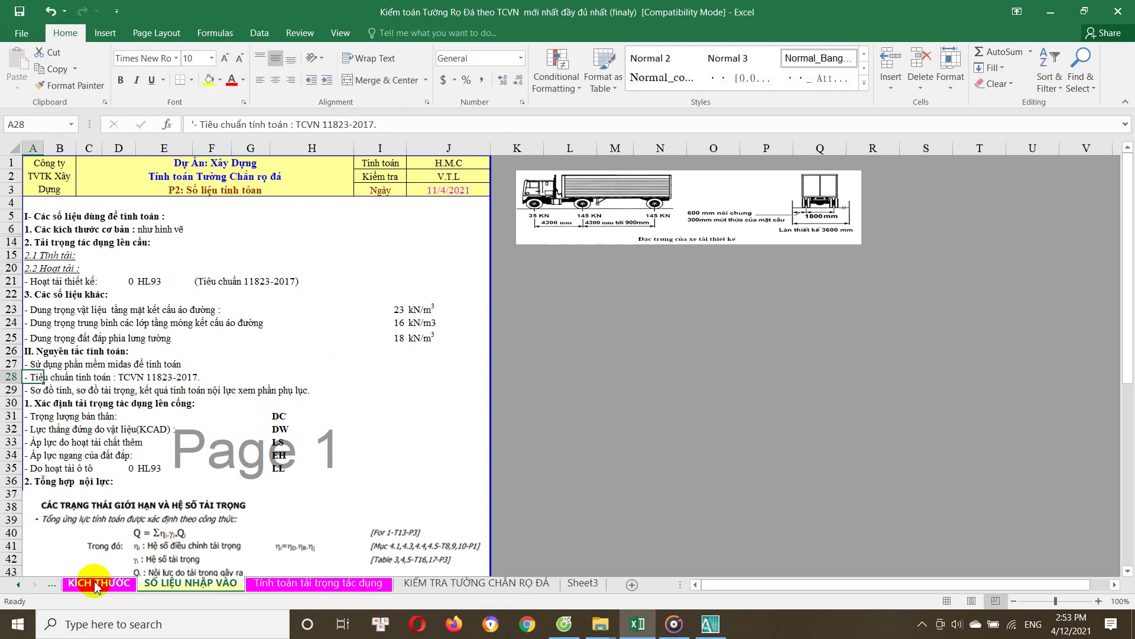
left_click(95, 582)
left_click(18, 584)
Copy TCCS 13:2016/TCĐBVN from Tiêu chuẩn TK and insert it before TCVN in A28
left_click(100, 583)
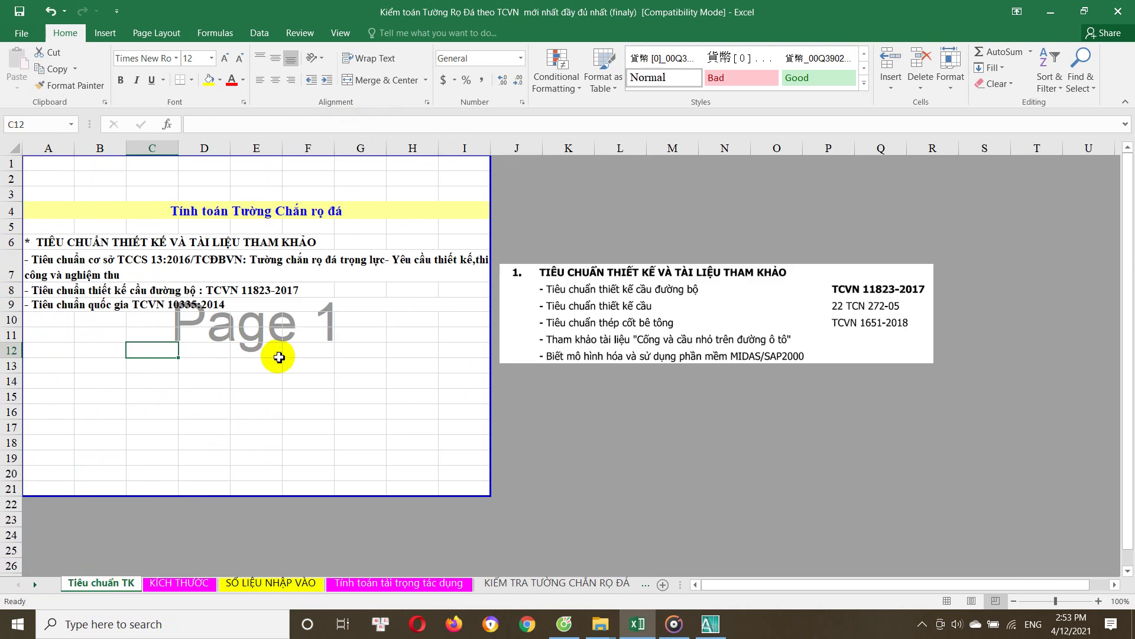
double_click(130, 264)
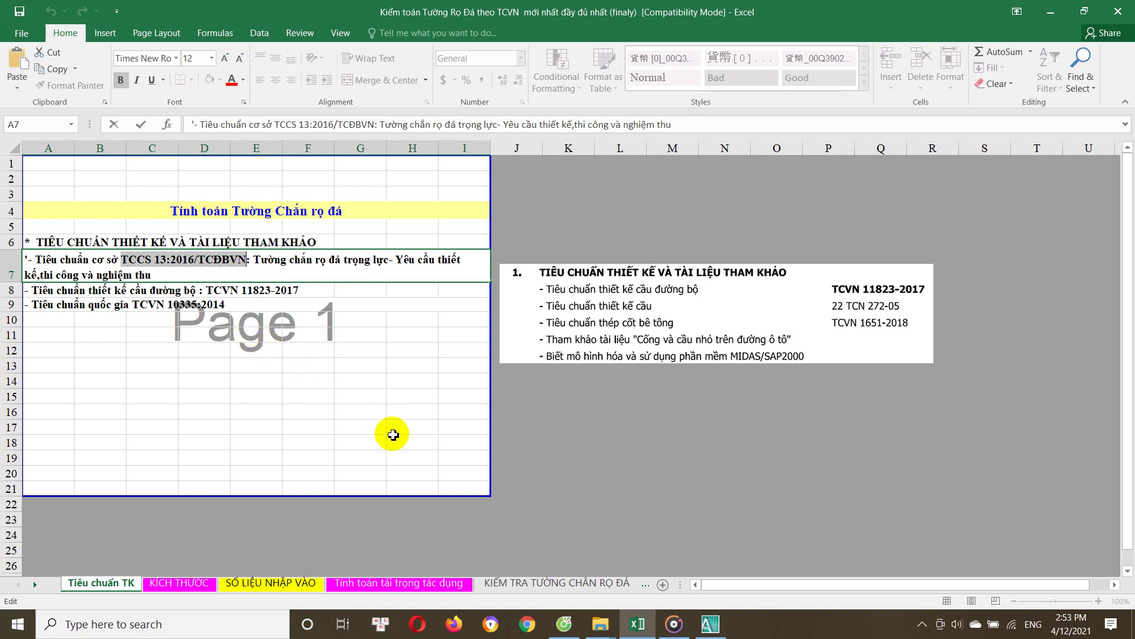
key("Escape")
left_click(414, 583)
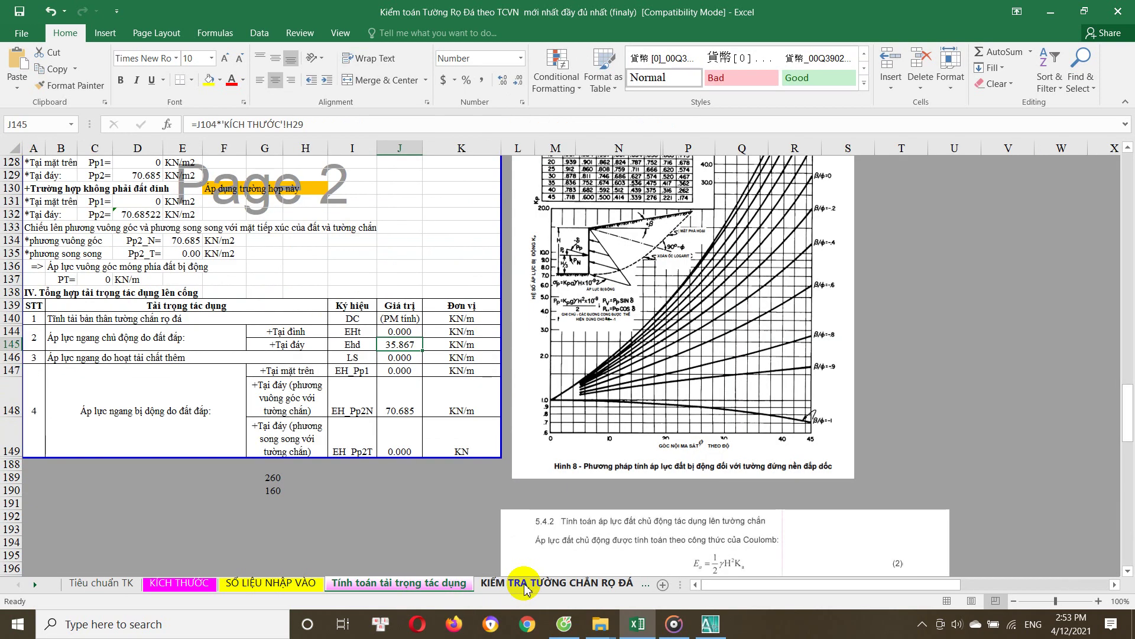
left_click(271, 584)
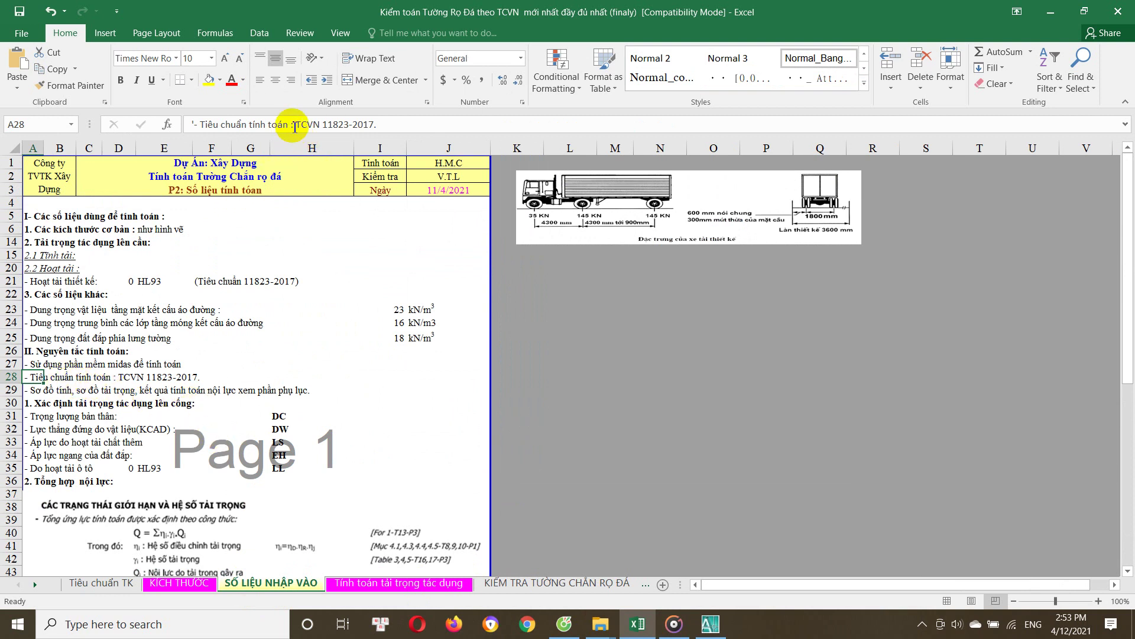
left_click(296, 125)
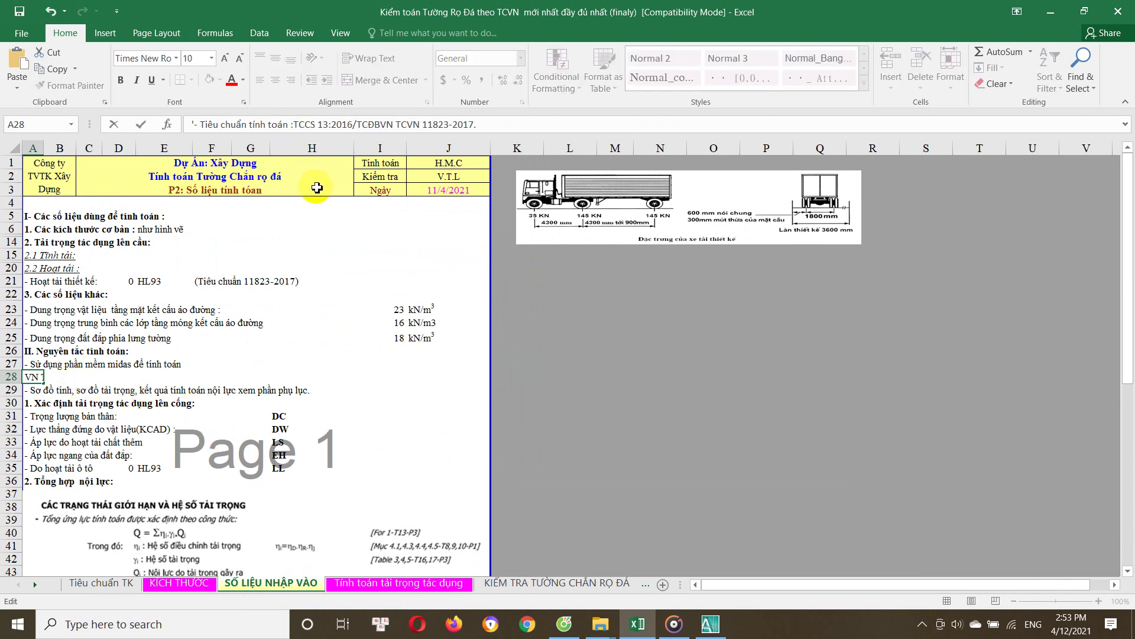
key("Return")
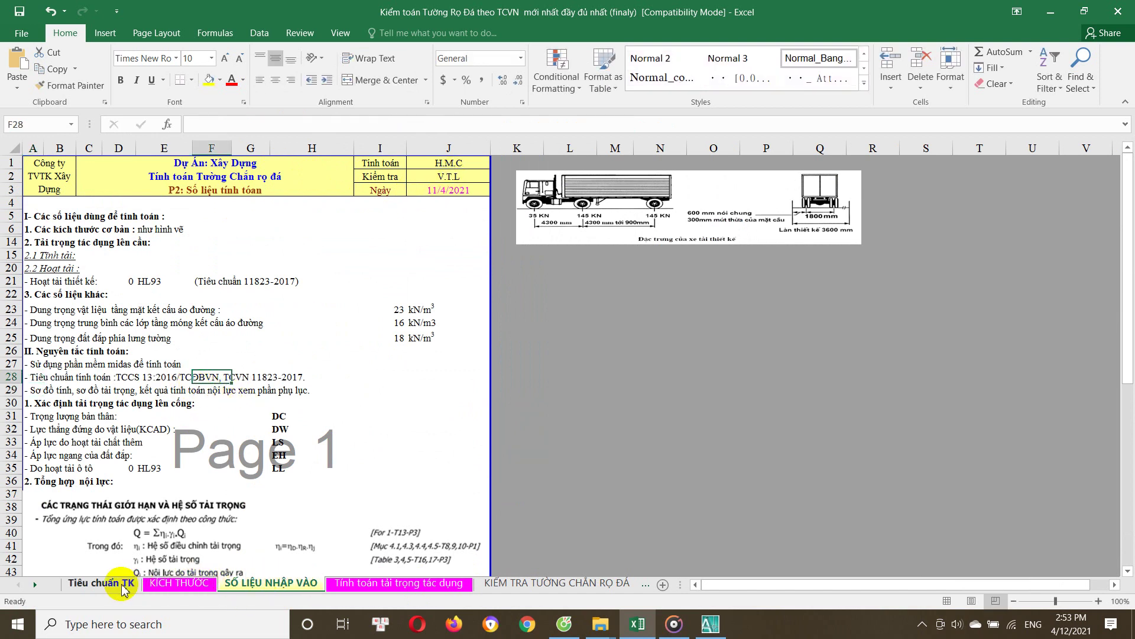
Review the TCVN 10335:2014 line in A9 without changing it, then return to SỐ LIỆU NHẬP VÀO
left_click(107, 582)
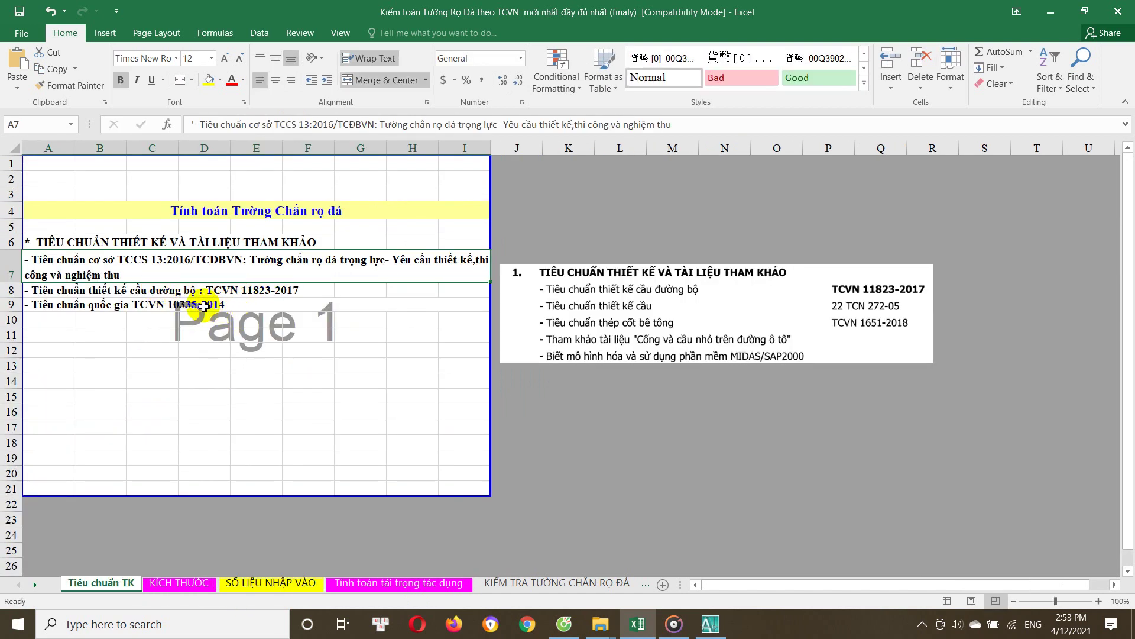
left_click(204, 306)
double_click(142, 307)
left_click_drag(167, 308, 239, 312)
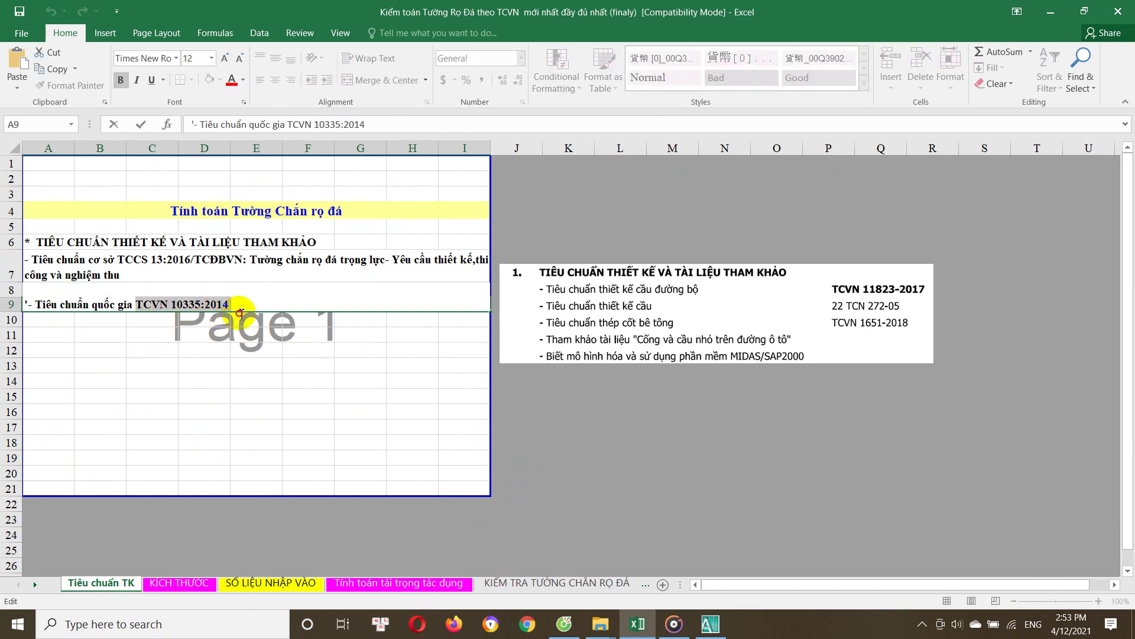
key("Escape")
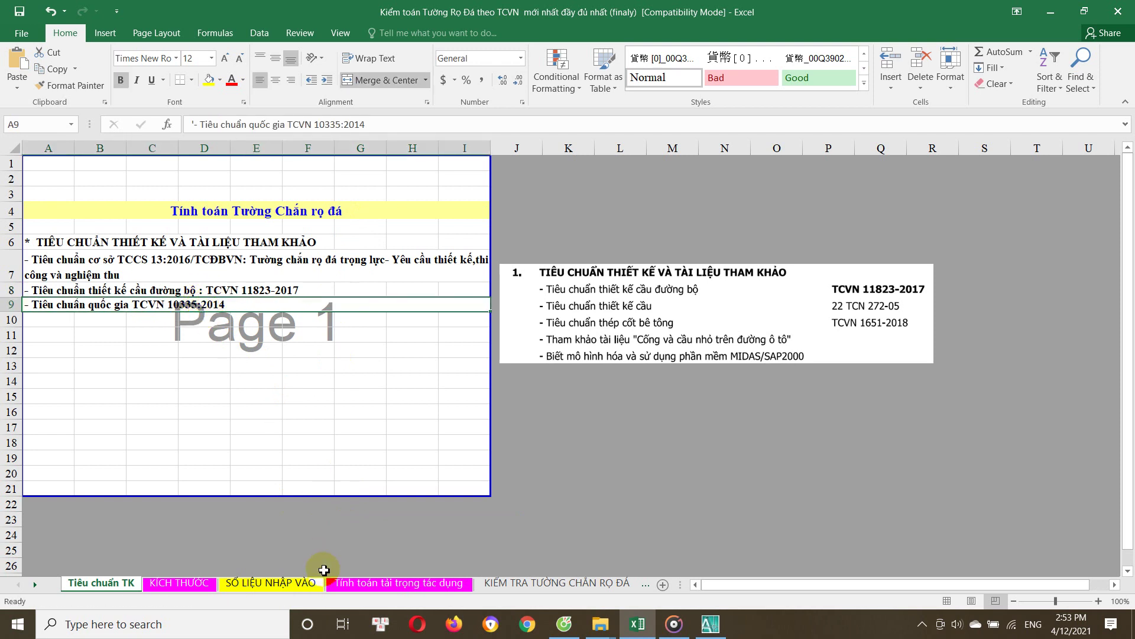
left_click(275, 582)
scroll(257, 431, "down", 1)
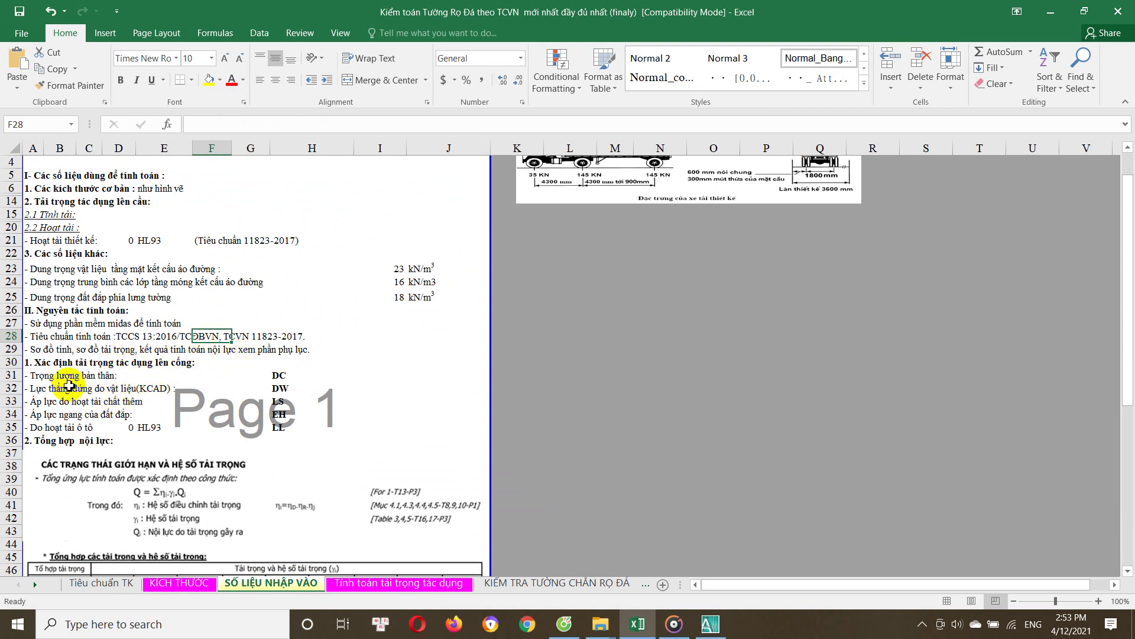
Review the load diagram, calculation principle and self-weight lines of the load list
scroll(75, 381, "down", 1)
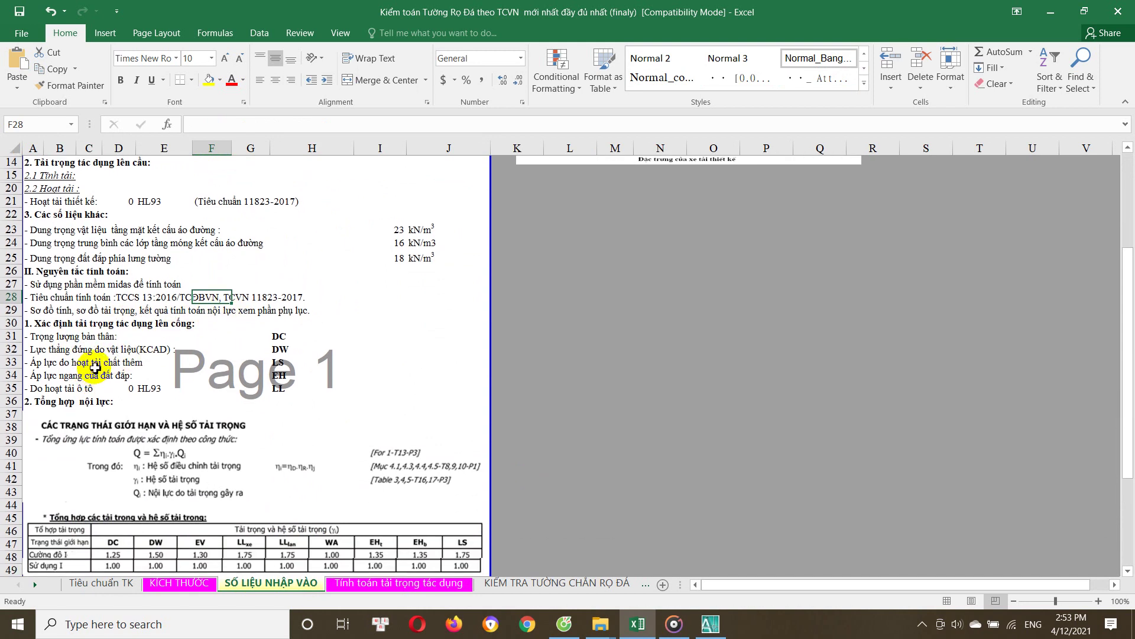
left_click(39, 314)
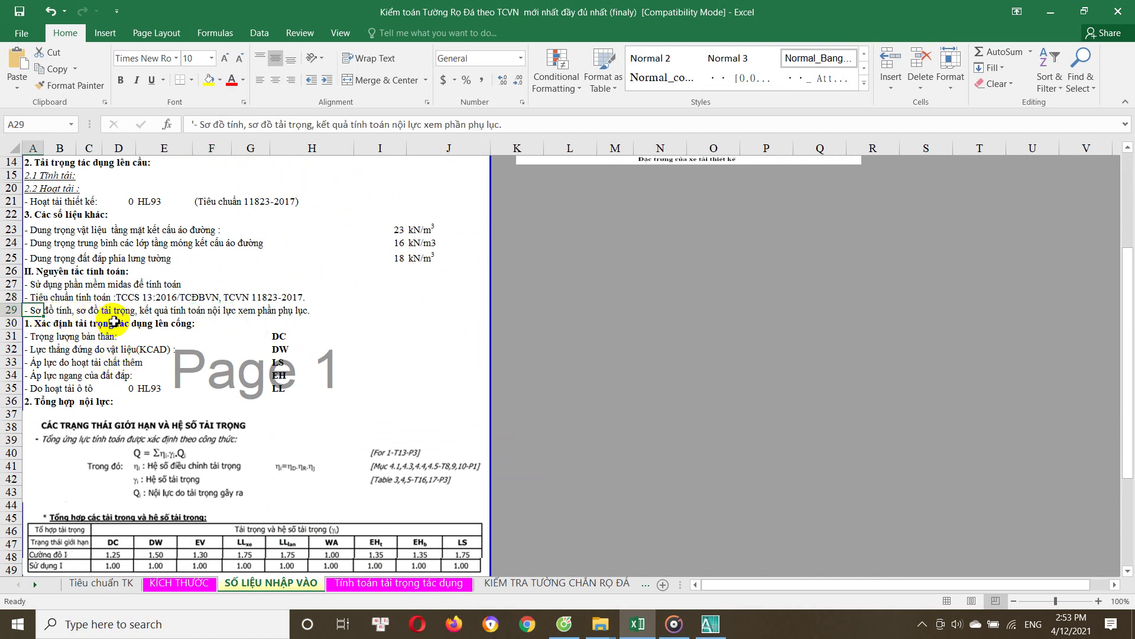
scroll(103, 335, "down", 1)
mouse_move(37, 283)
left_mouse_down()
mouse_move(300, 273)
mouse_move(311, 297)
left_mouse_up()
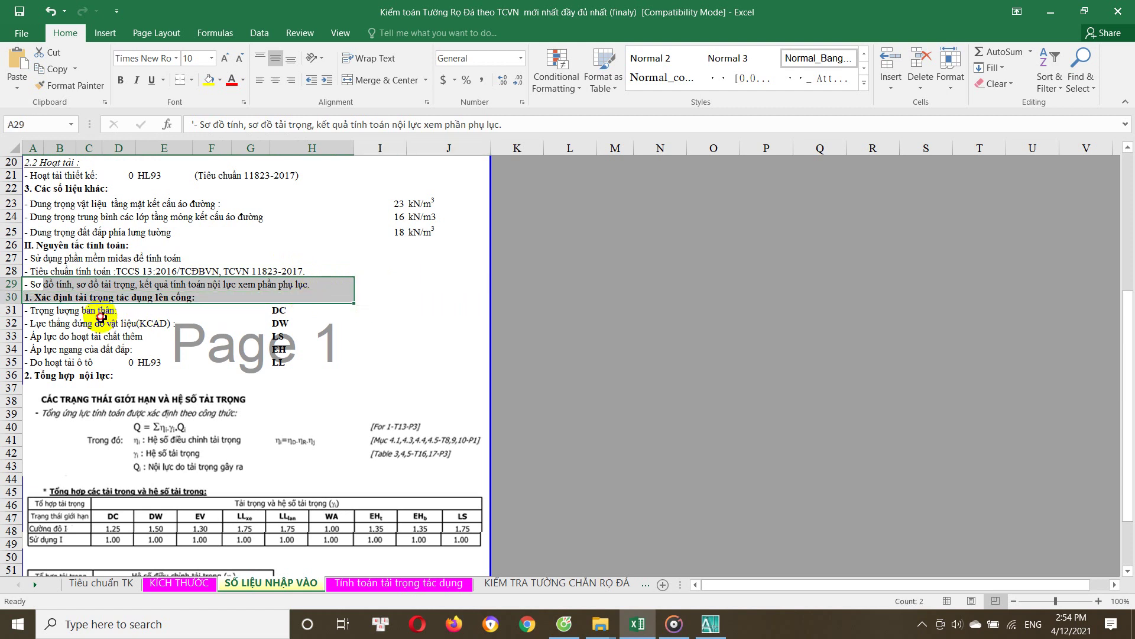
left_click(101, 312)
scroll(98, 319, "down", 1)
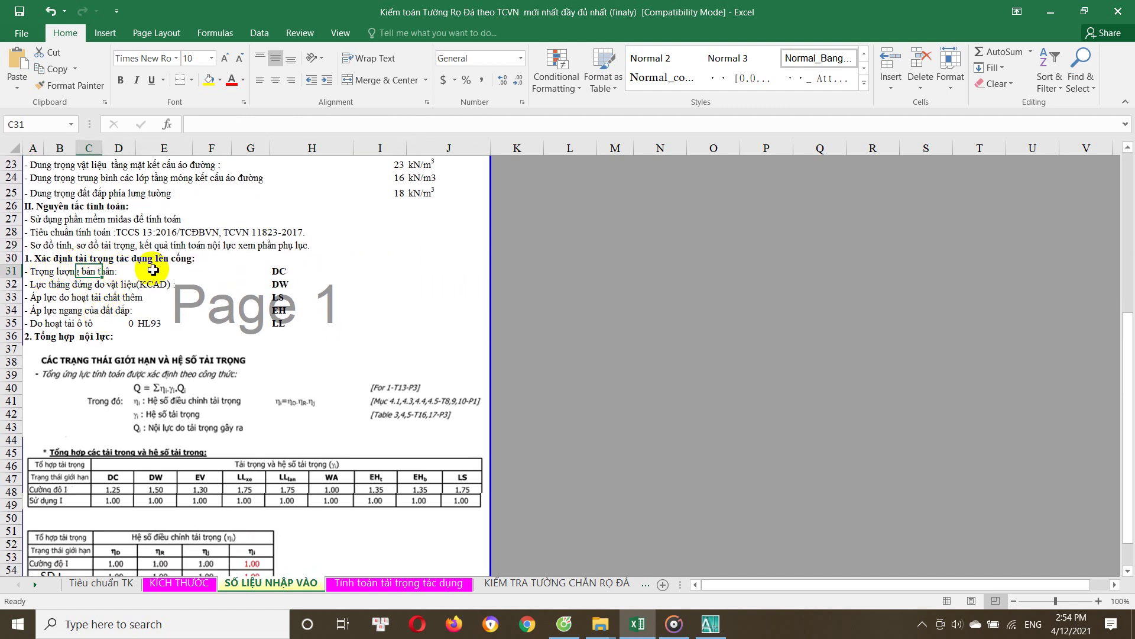
left_click(35, 258)
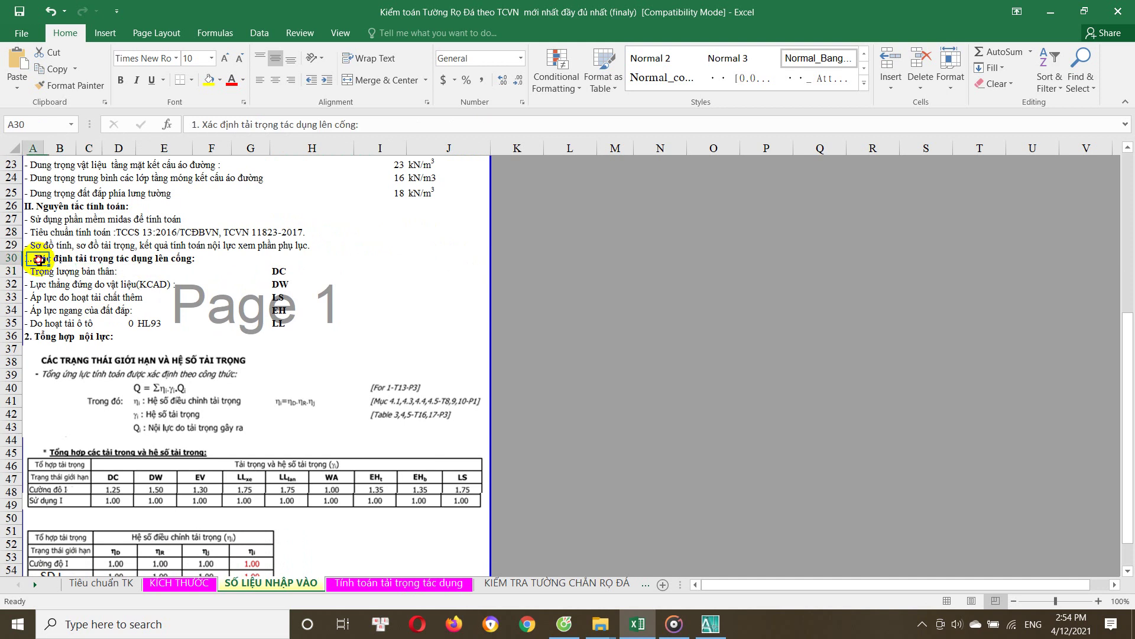
Change the load determination heading's ending from 'cống' to 'lên tường'
left_click(347, 126)
double_click(343, 125)
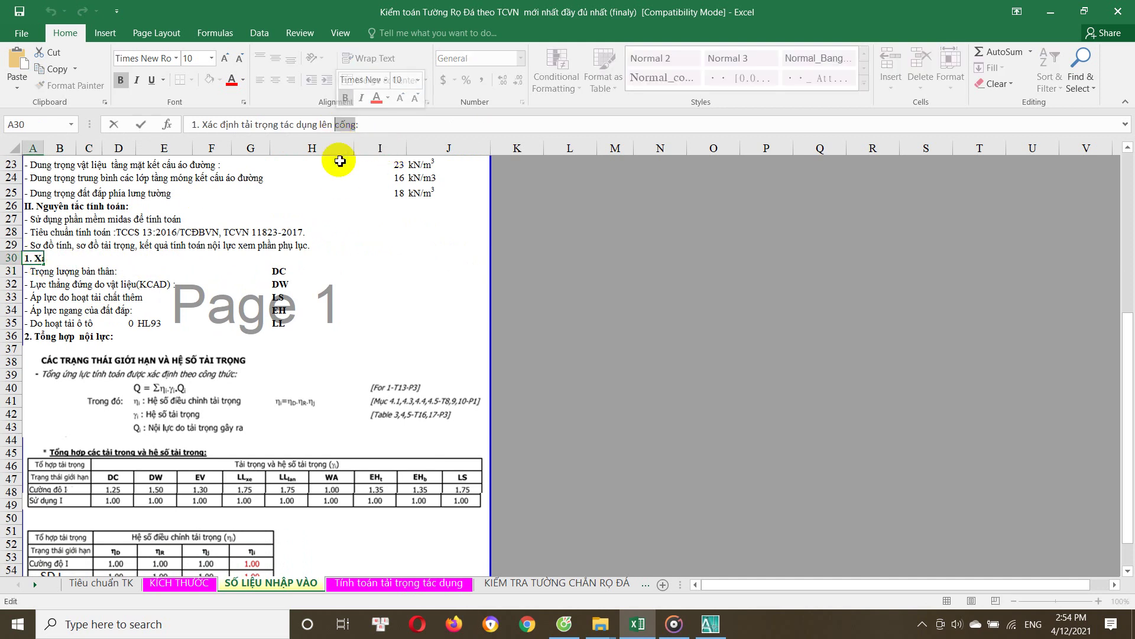
type("tu")
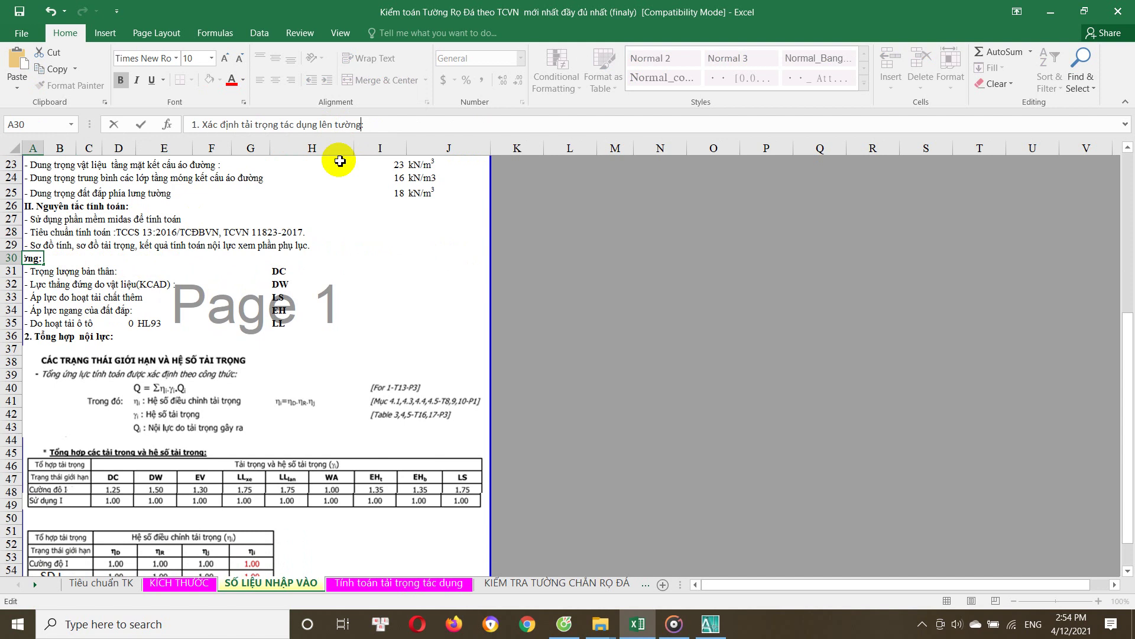
key("Return")
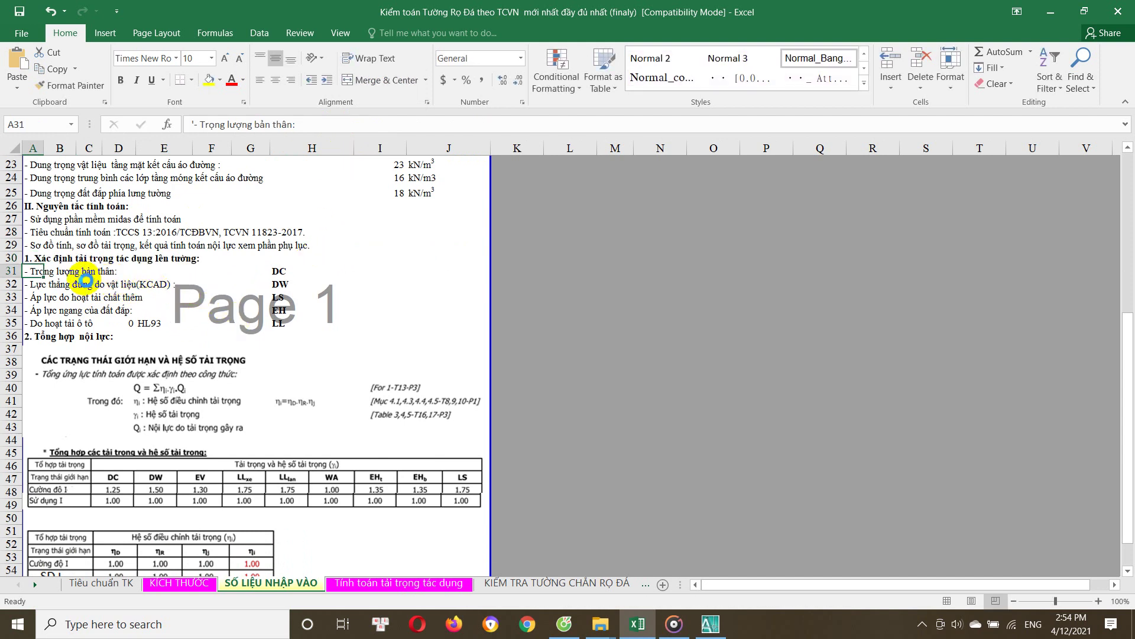
Check the DC self-weight, KCAD vertical load and row 32 DW surcharge descriptions
left_click(277, 272)
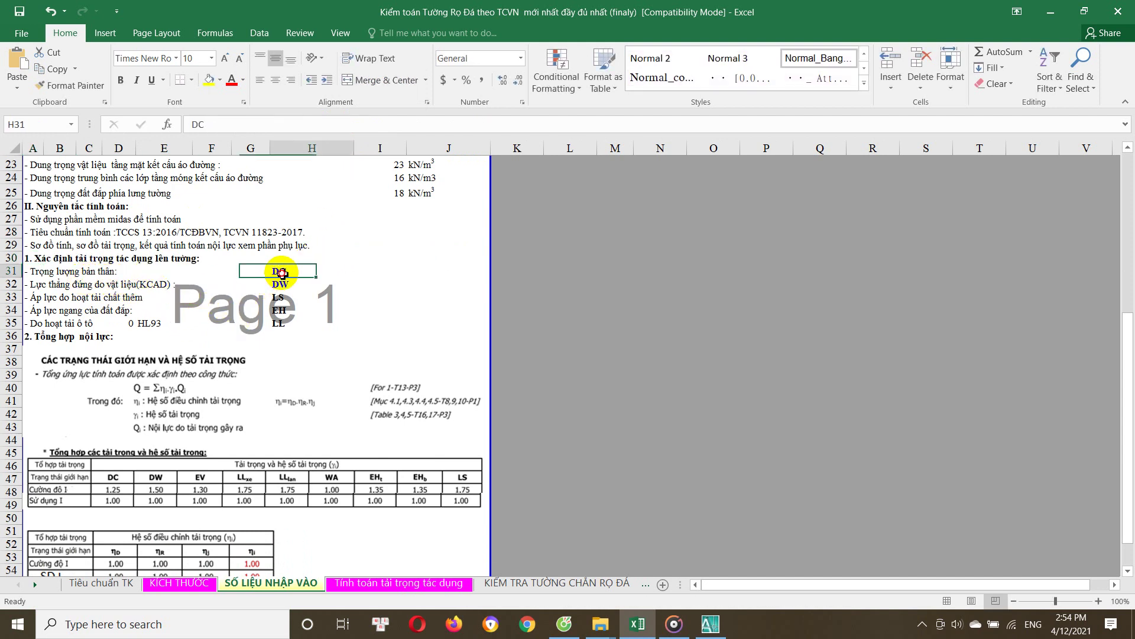
left_click(69, 287)
left_click_drag(36, 288, 320, 285)
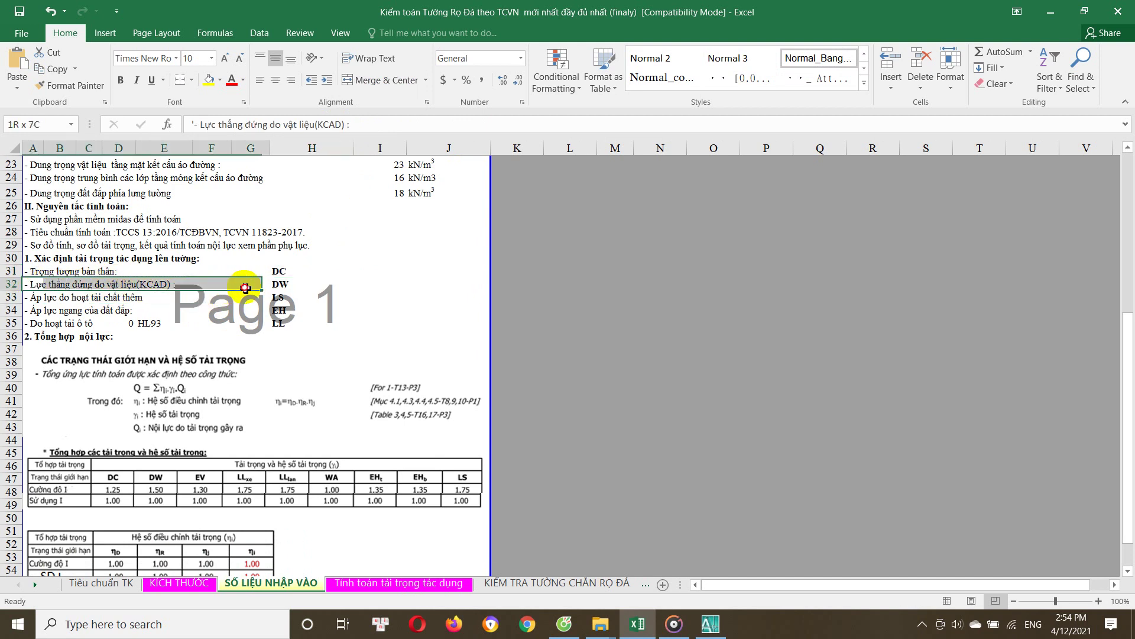
left_click(109, 301)
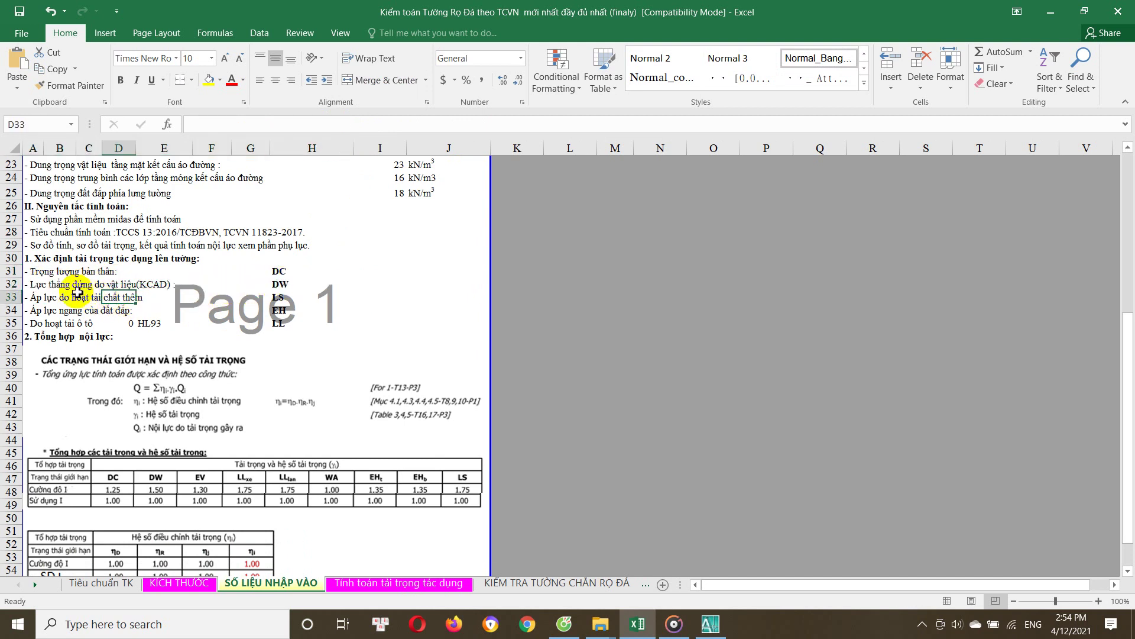
left_click_drag(37, 284, 244, 285)
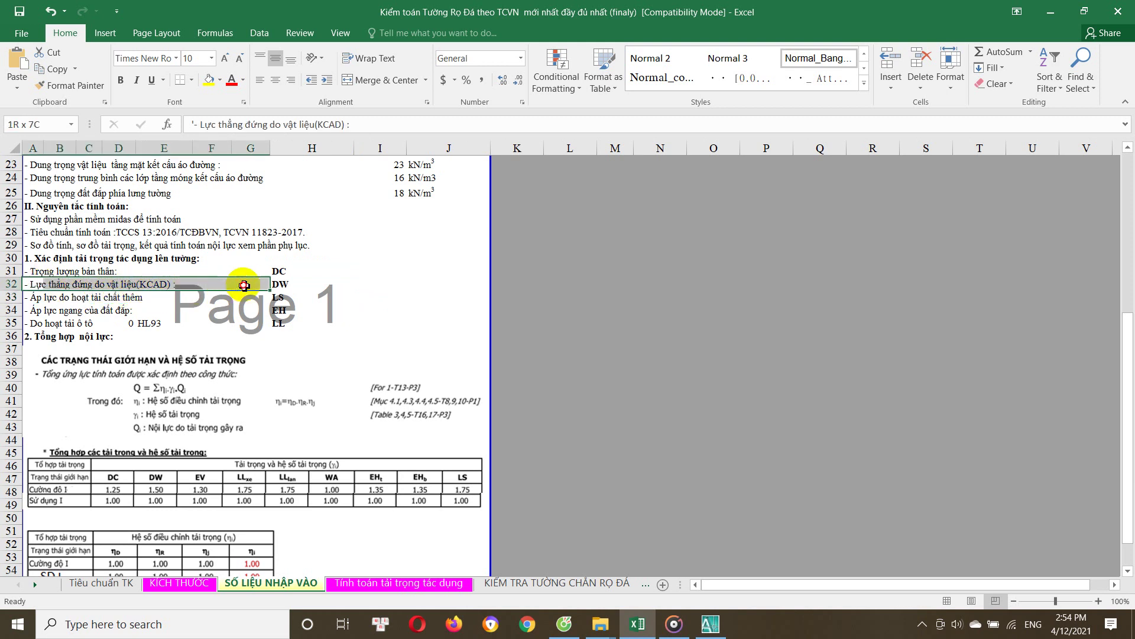
Move past the AutoCAD wall drawing to the gabion wall Google image results
left_click(709, 622)
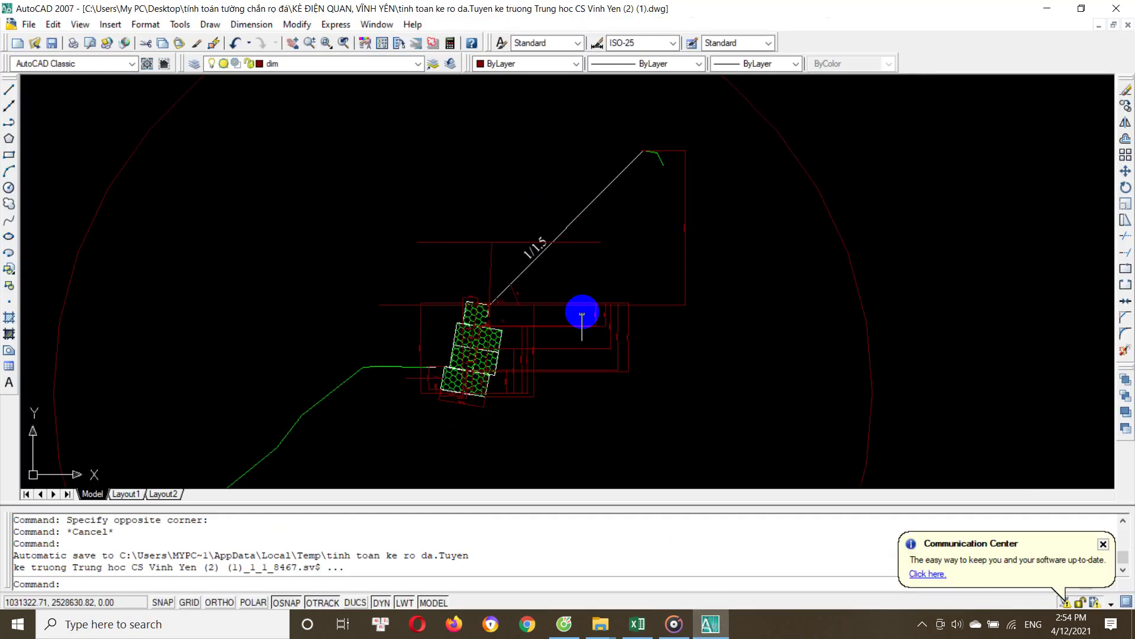
left_click(562, 624)
scroll(425, 369, "up", 3)
scroll(324, 375, "up", 3)
scroll(331, 385, "up", 2)
scroll(348, 408, "up", 6)
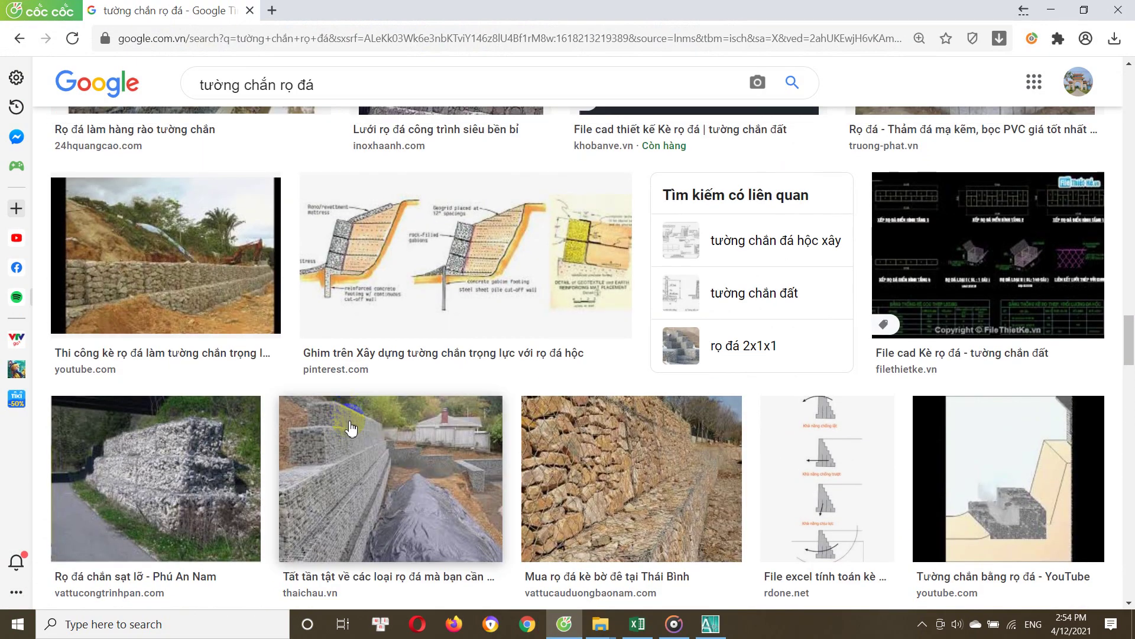
Preview the 'Rọ đá chắn sạt lở' photo and the YouTube gabion wall construction image
scroll(183, 446, "down", 4)
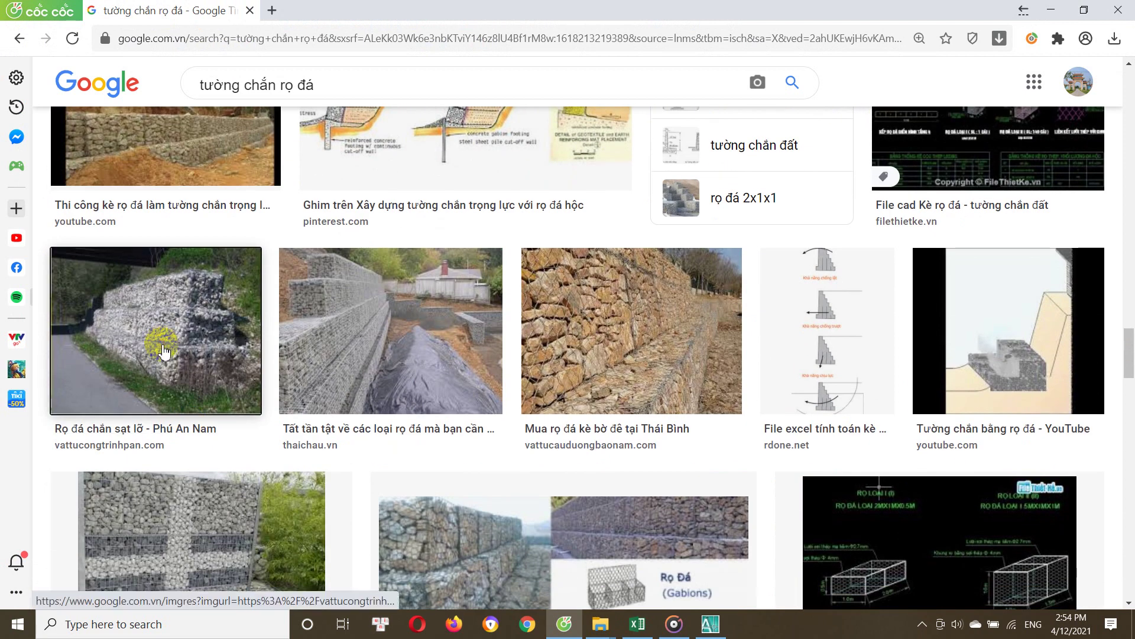
left_click(161, 348)
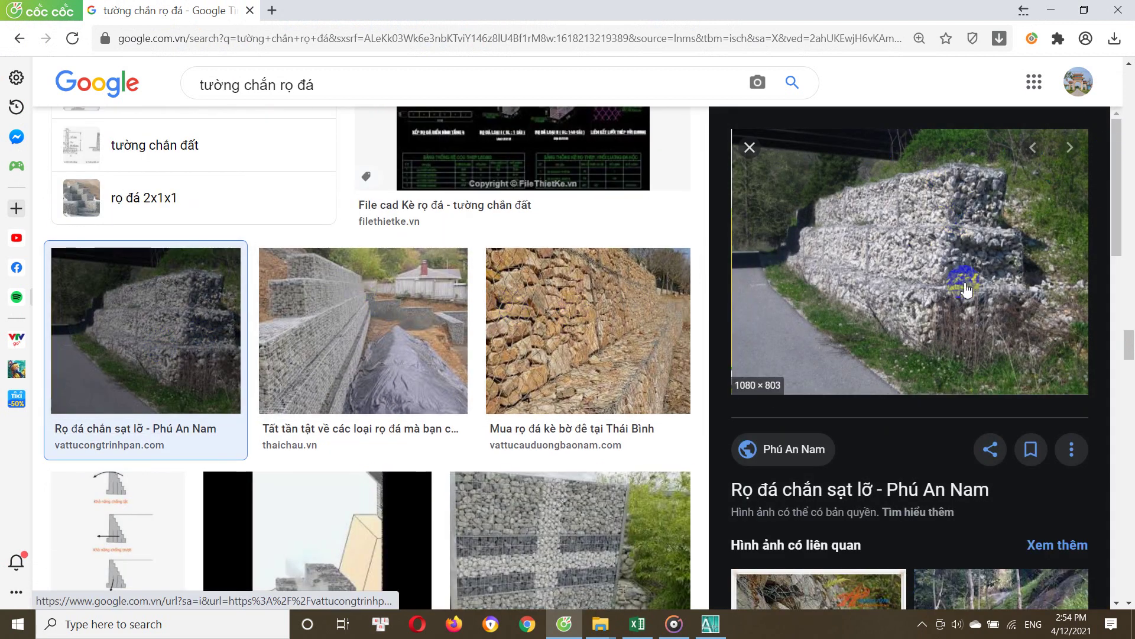
left_click(979, 184)
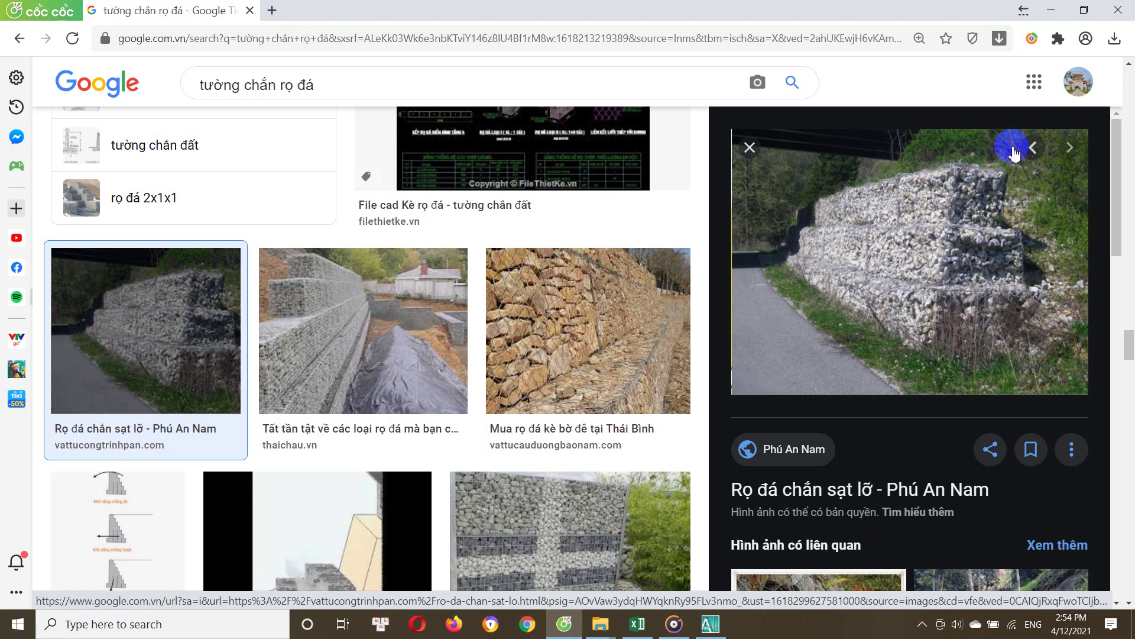
key("Escape")
left_click(178, 370)
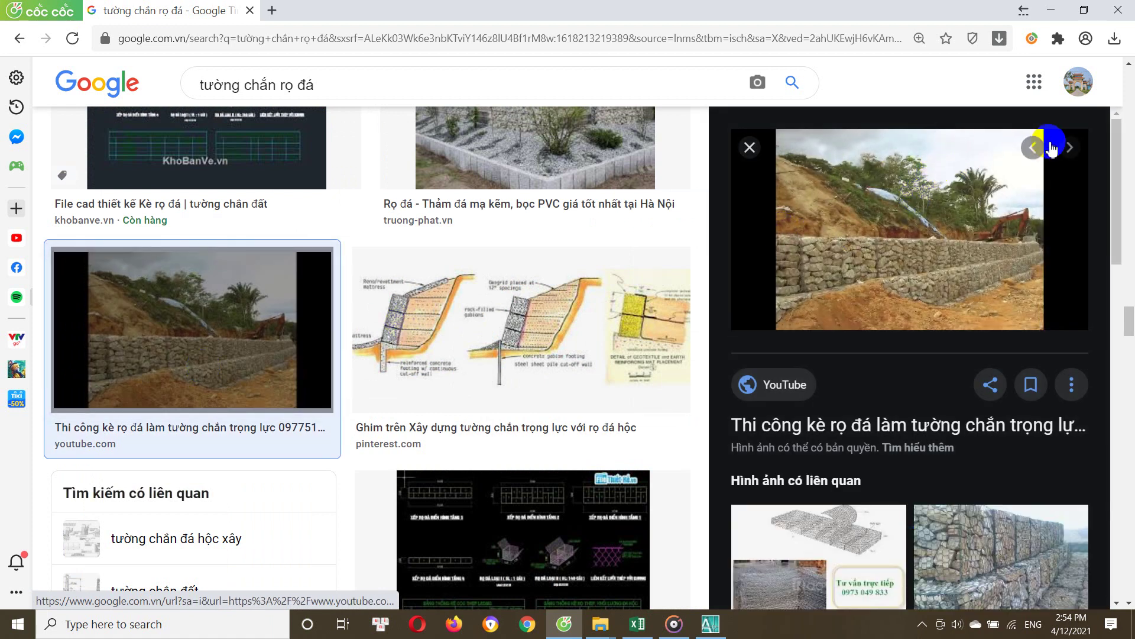
left_click(749, 148)
Scroll up the results and preview the black Rọ đá CAD section drawing
scroll(426, 299, "up", 2)
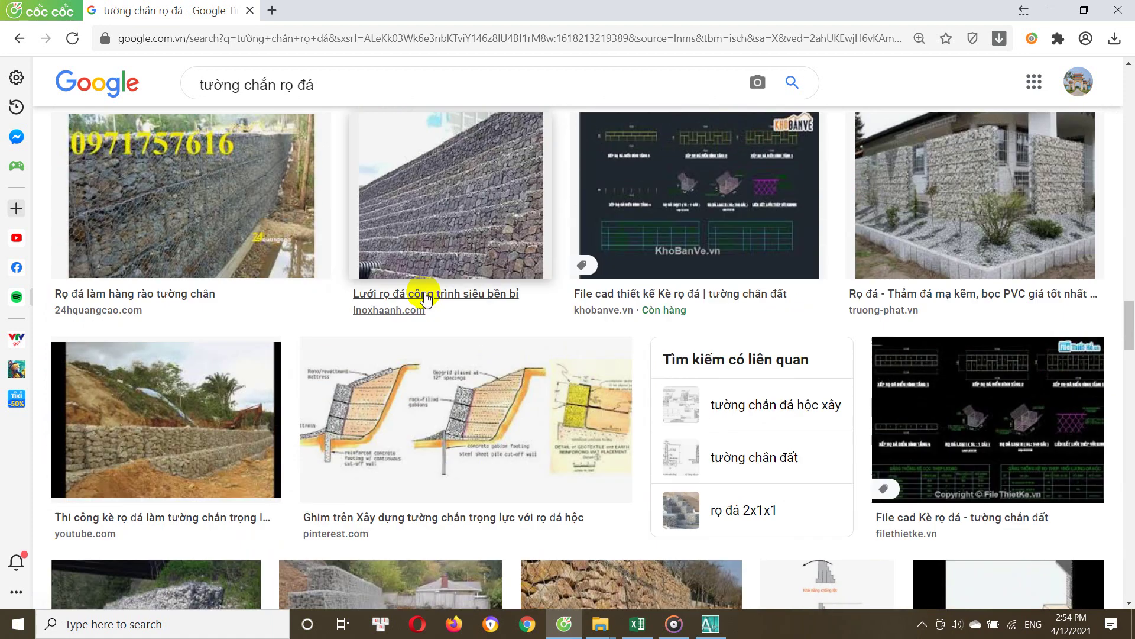
scroll(437, 305, "up", 1)
scroll(450, 311, "up", 3)
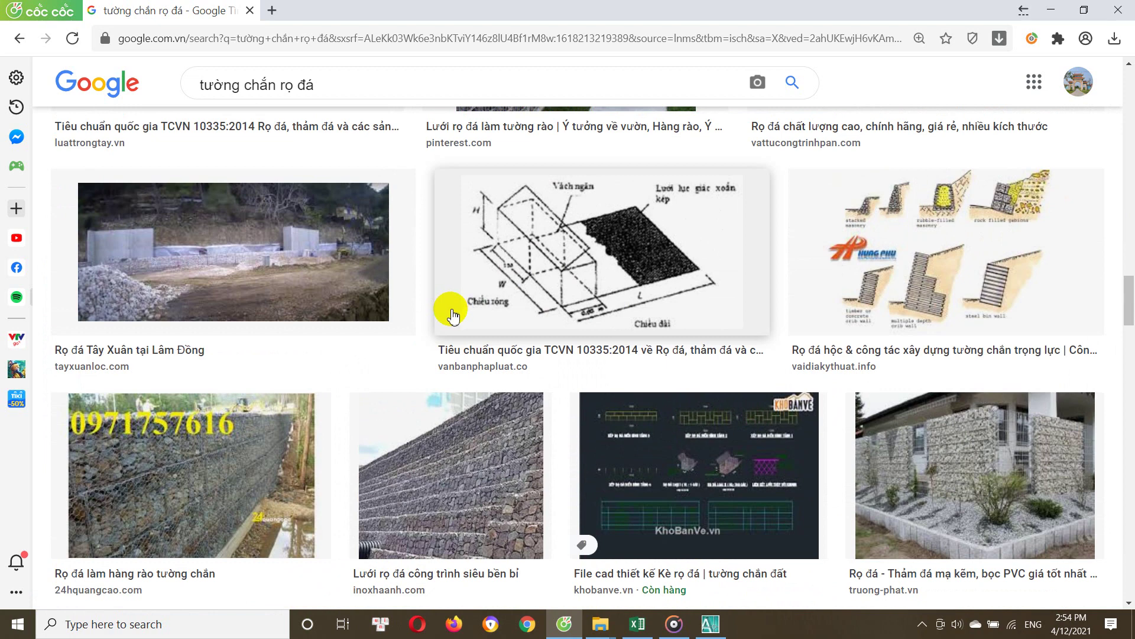
scroll(452, 317, "up", 1)
scroll(450, 319, "up", 1)
scroll(444, 330, "up", 2)
scroll(448, 346, "up", 2)
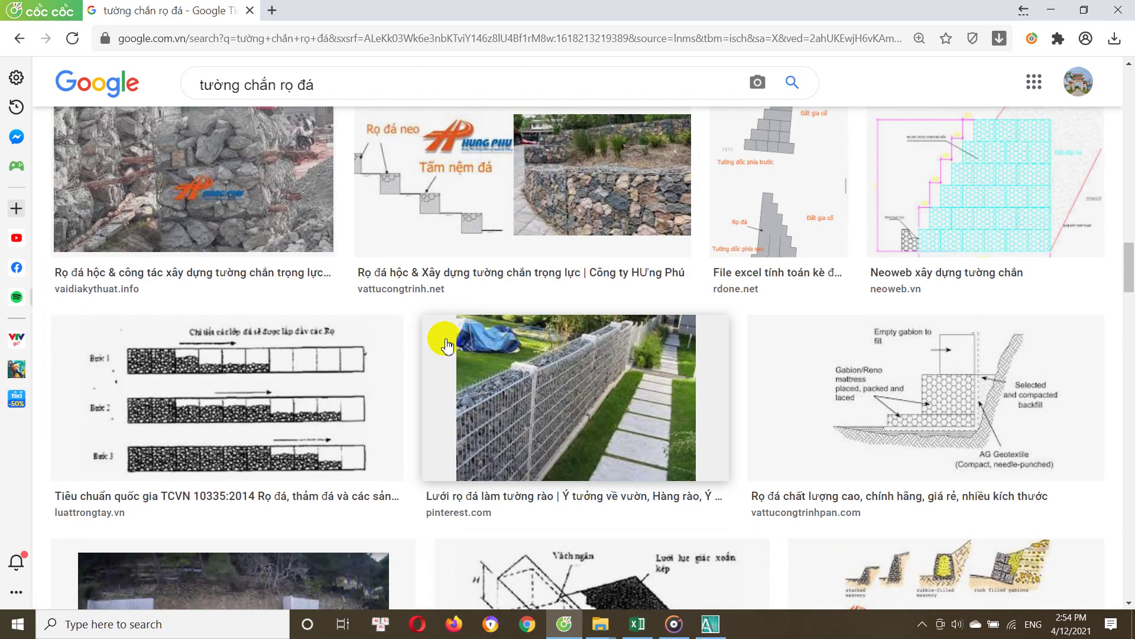
scroll(446, 346, "up", 4)
scroll(448, 361, "up", 2)
left_click(558, 322)
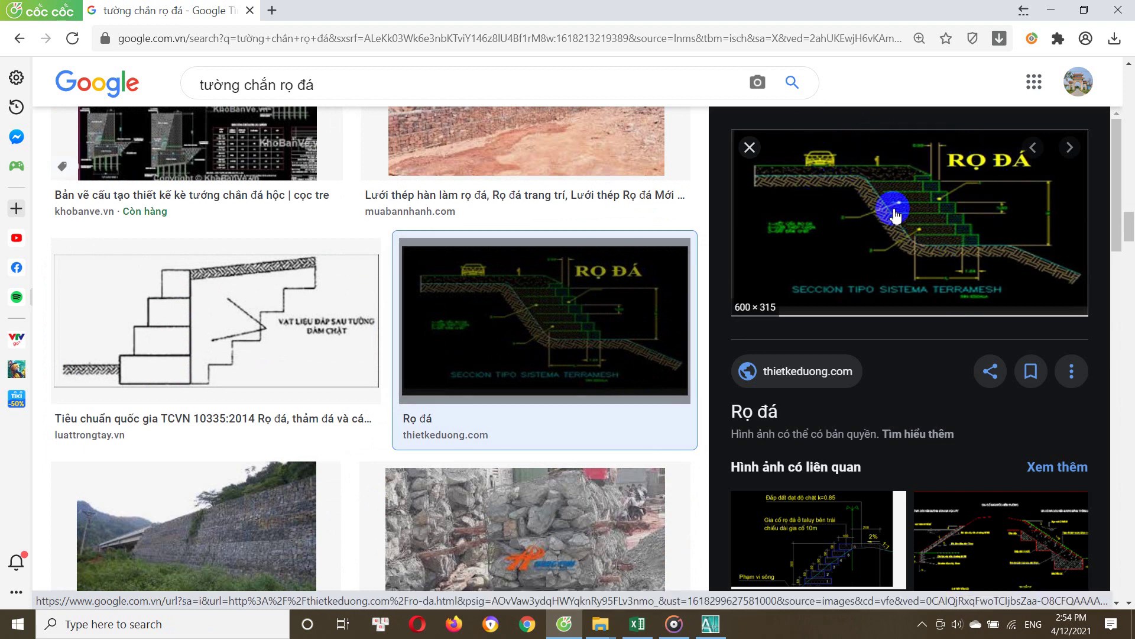
key("Escape")
Preview the 'Rọ đá hộc là gì' image
scroll(512, 343, "up", 2)
scroll(512, 343, "up", 3)
scroll(512, 343, "up", 4)
scroll(518, 343, "up", 1)
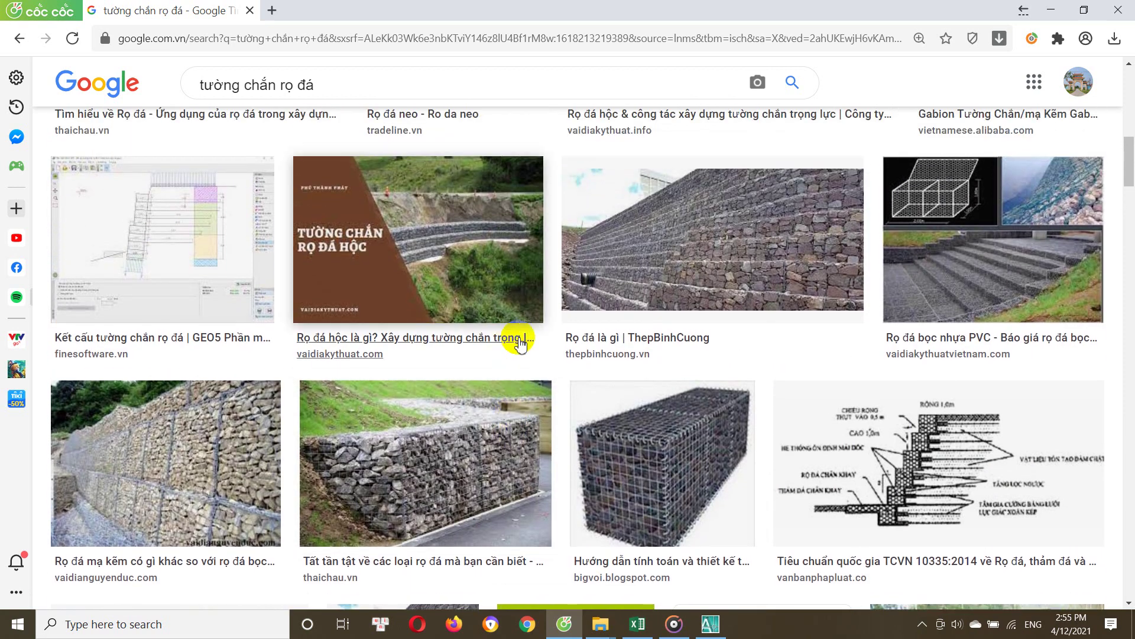
left_click(490, 269)
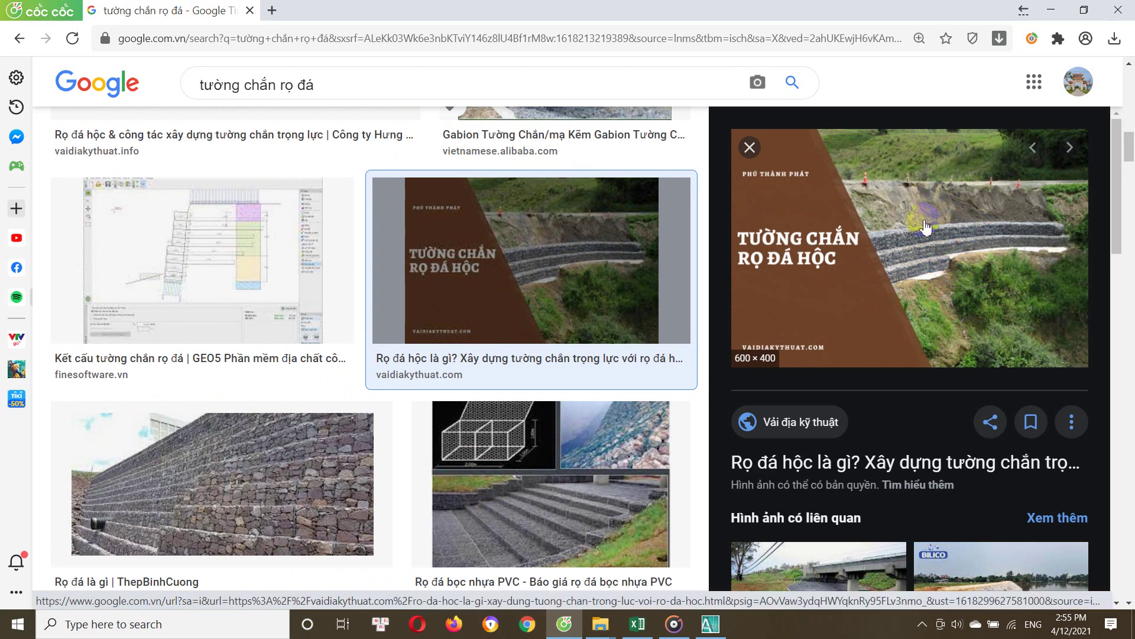
key("Escape")
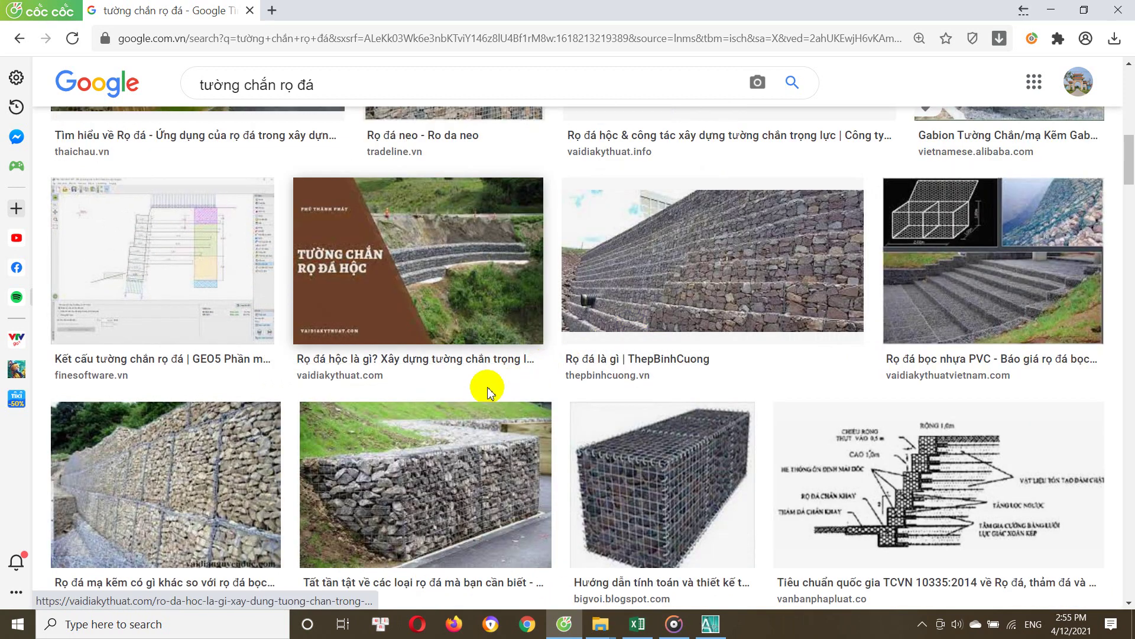
Scroll down through the gabion wall results to related searches like rọ đá hộc
scroll(489, 385, "down", 5)
scroll(477, 408, "down", 6)
scroll(478, 408, "down", 3)
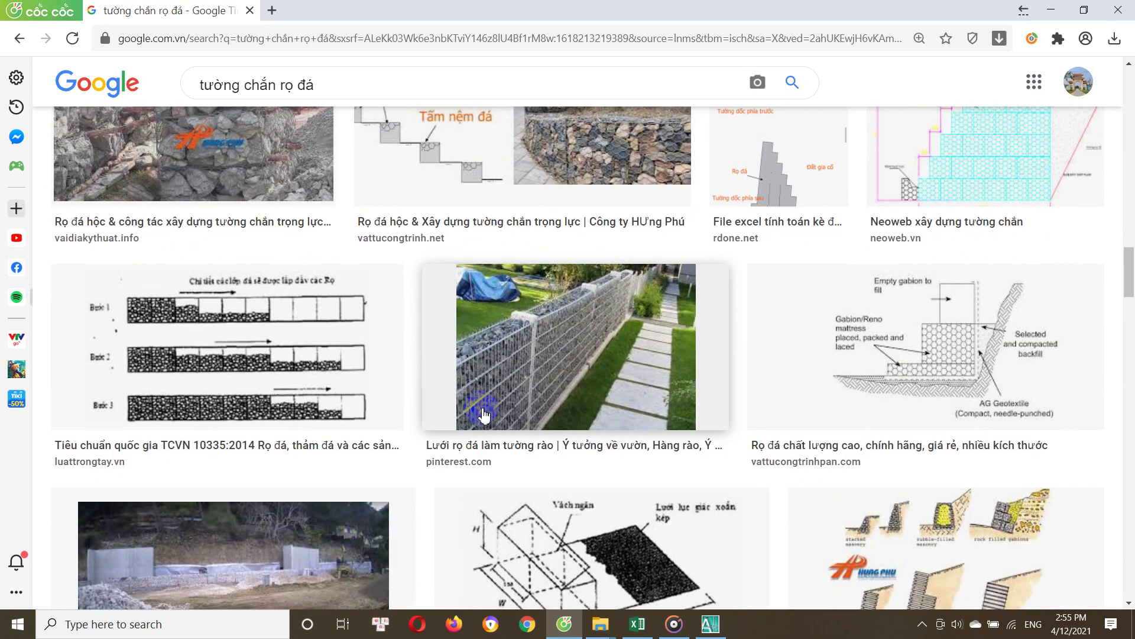
scroll(497, 416, "down", 5)
scroll(502, 421, "down", 1)
scroll(503, 421, "down", 2)
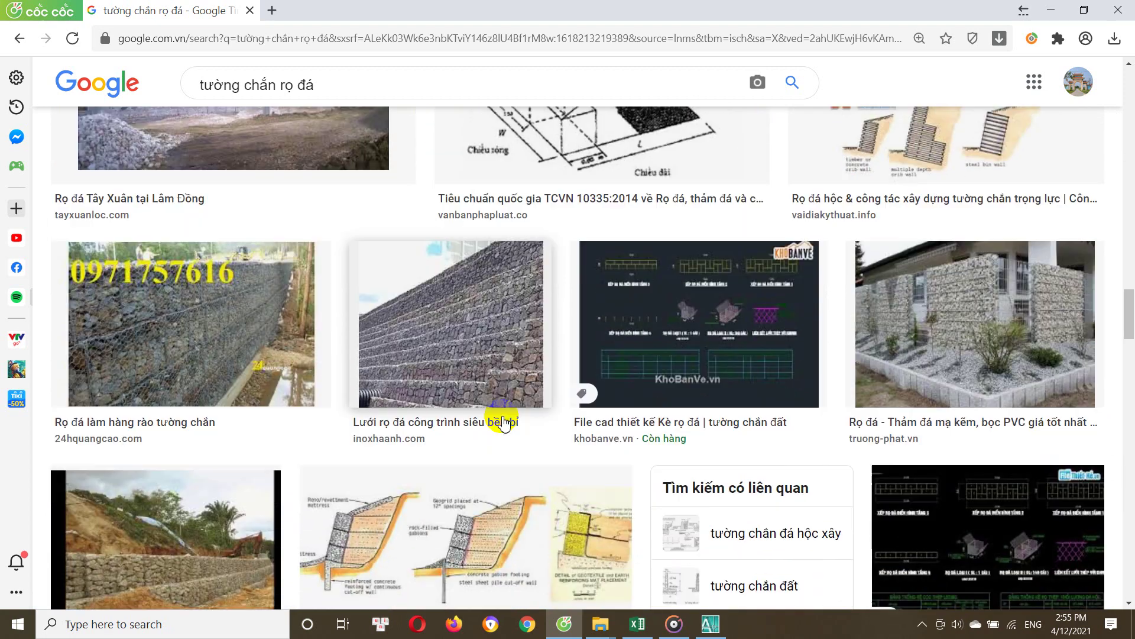
scroll(500, 421, "down", 2)
scroll(504, 430, "down", 6)
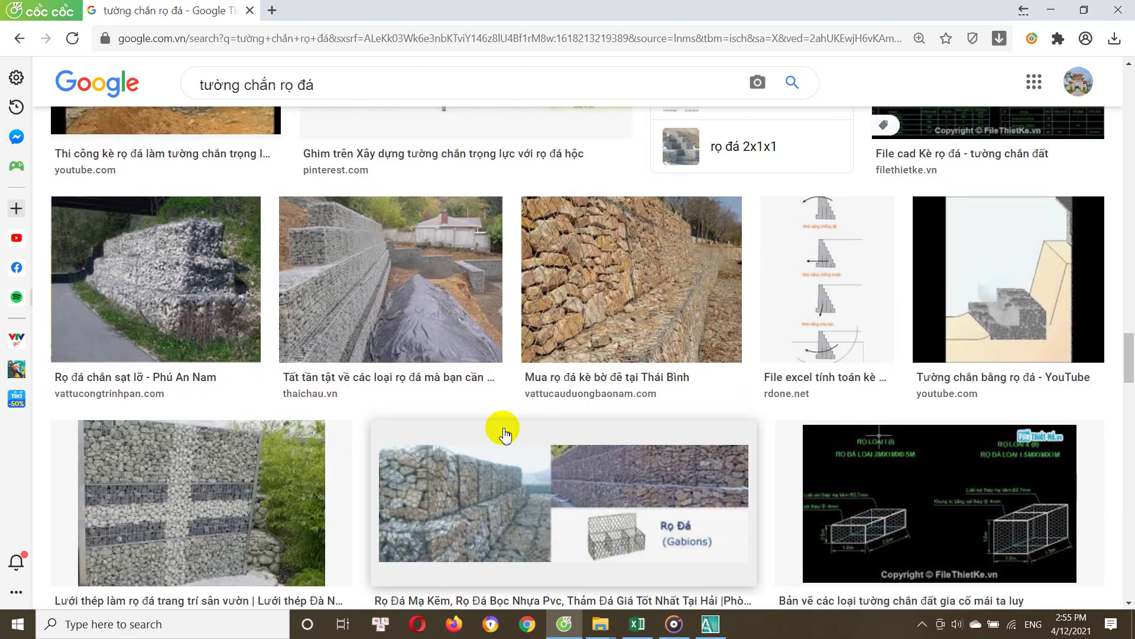
scroll(503, 438, "down", 5)
scroll(501, 436, "down", 2)
scroll(502, 439, "down", 3)
scroll(504, 443, "down", 4)
scroll(506, 444, "down", 1)
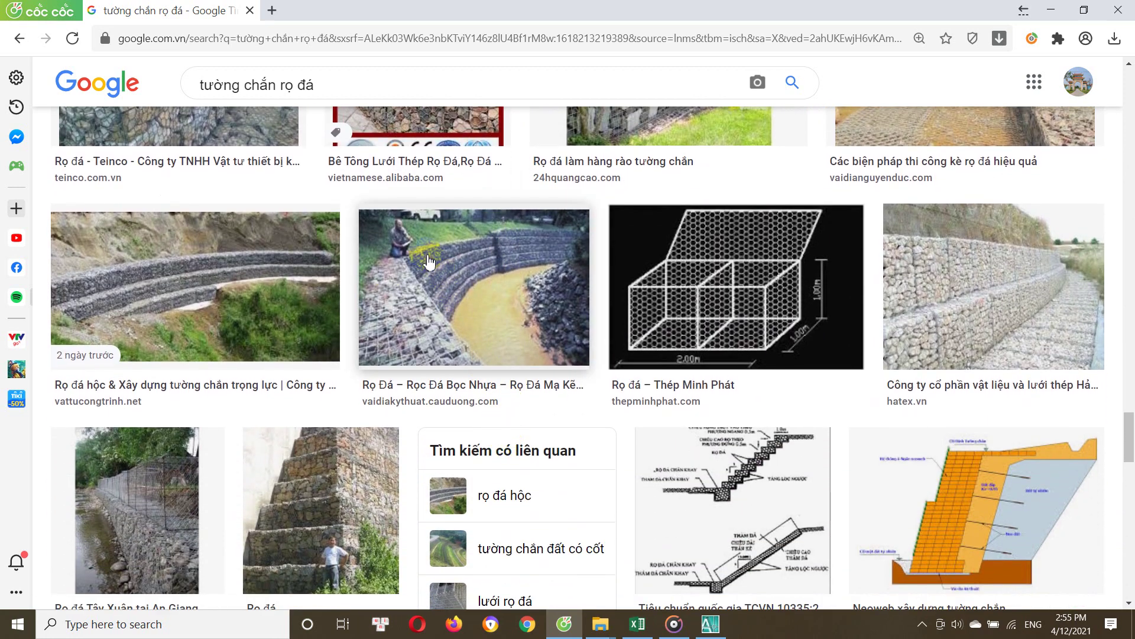
scroll(419, 355, "down", 3)
scroll(444, 393, "down", 2)
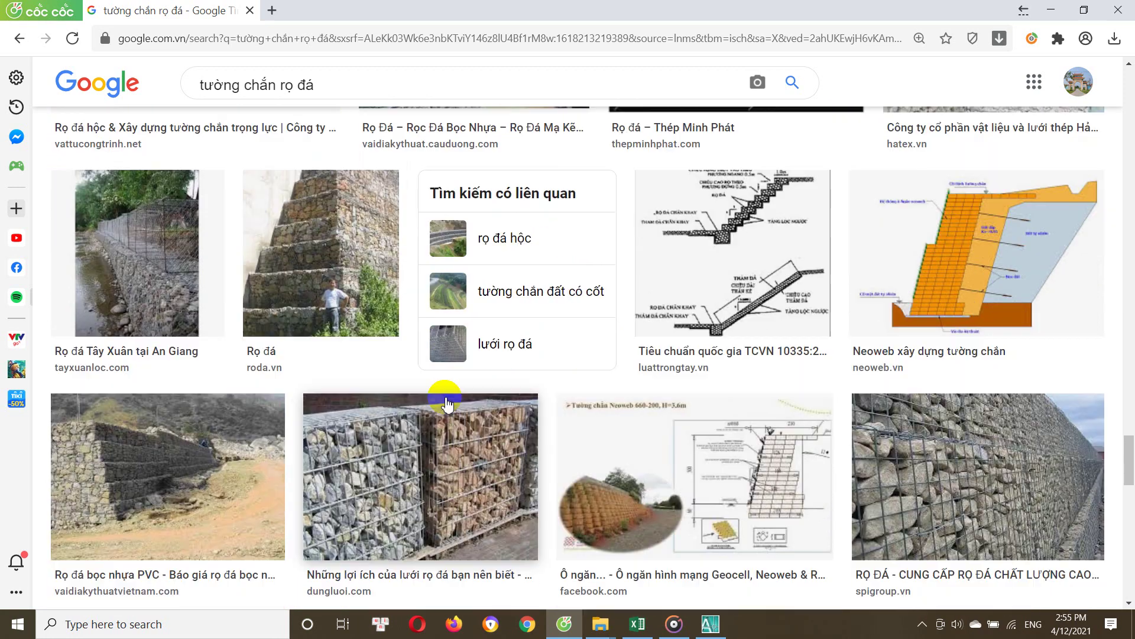
scroll(532, 502, "down", 2)
left_click(638, 623)
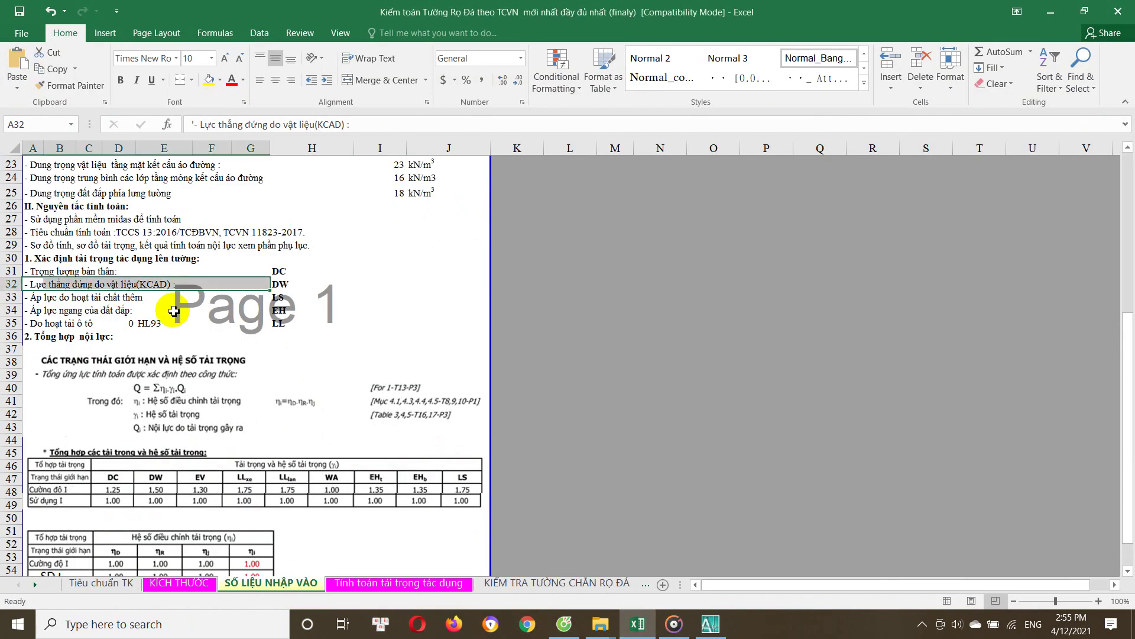
scroll(201, 300, "up", 1)
left_click(102, 334)
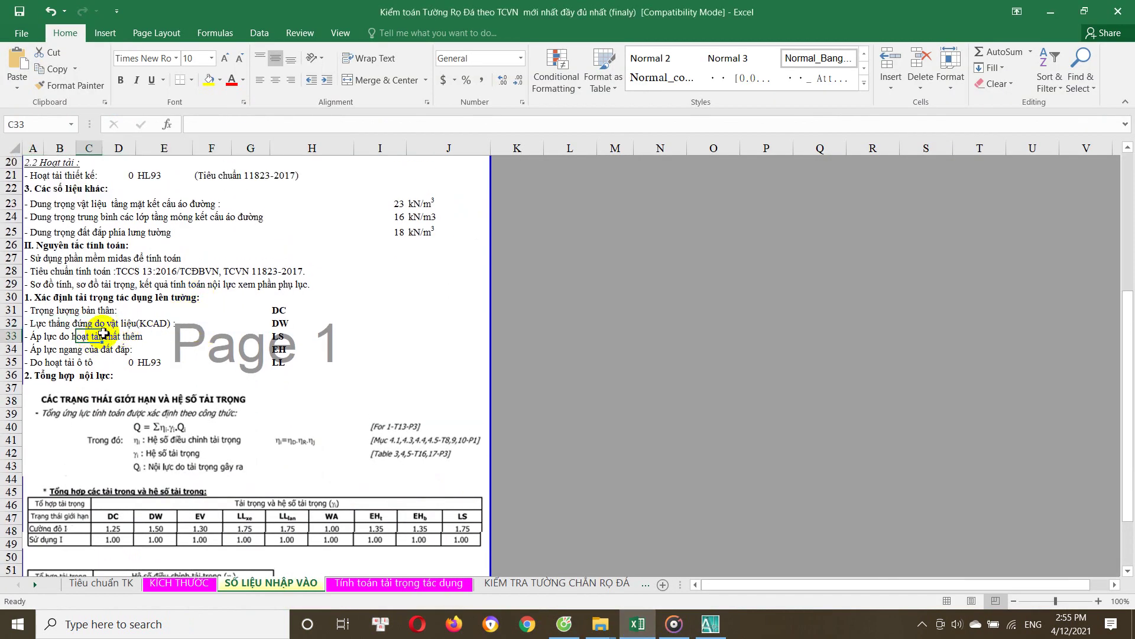
left_click_drag(41, 329, 240, 319)
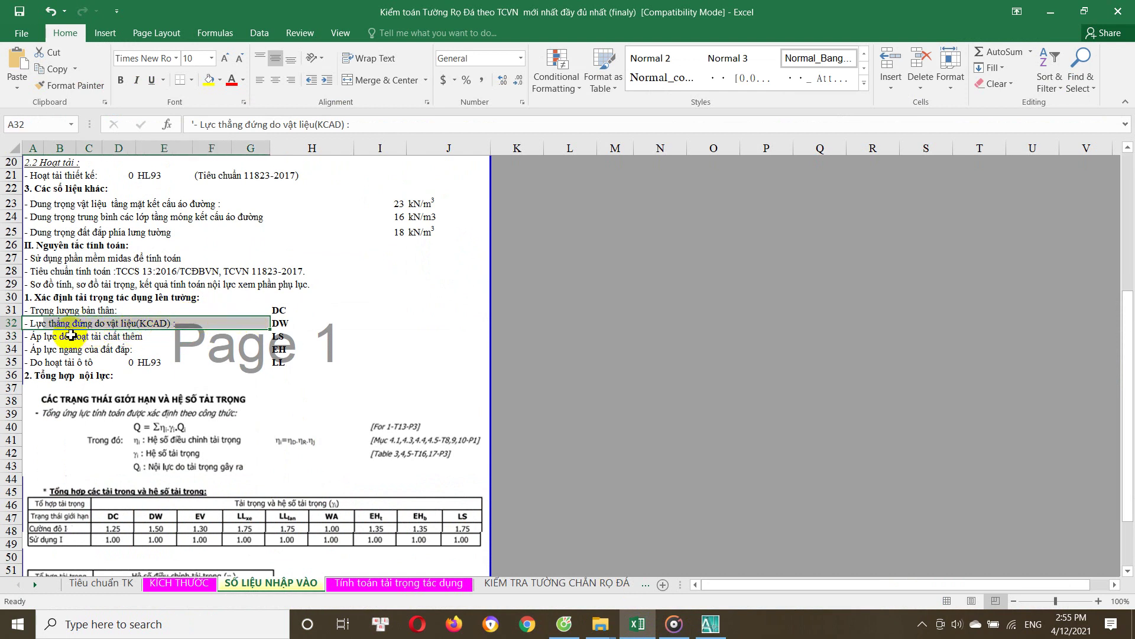
left_click_drag(33, 336, 139, 333)
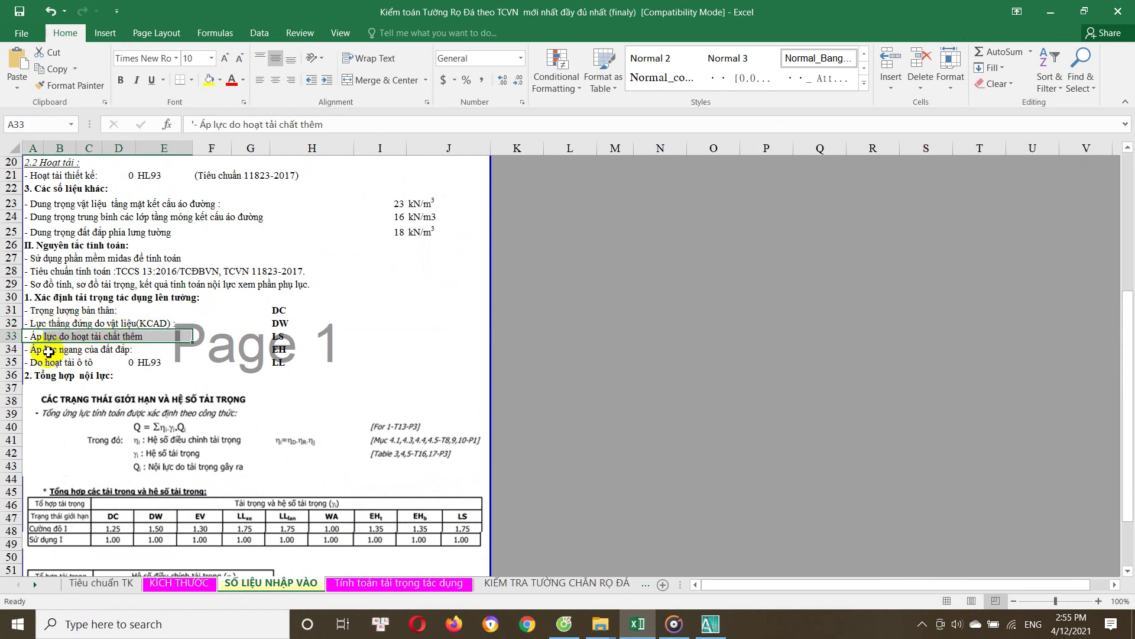
left_click_drag(48, 351, 295, 351)
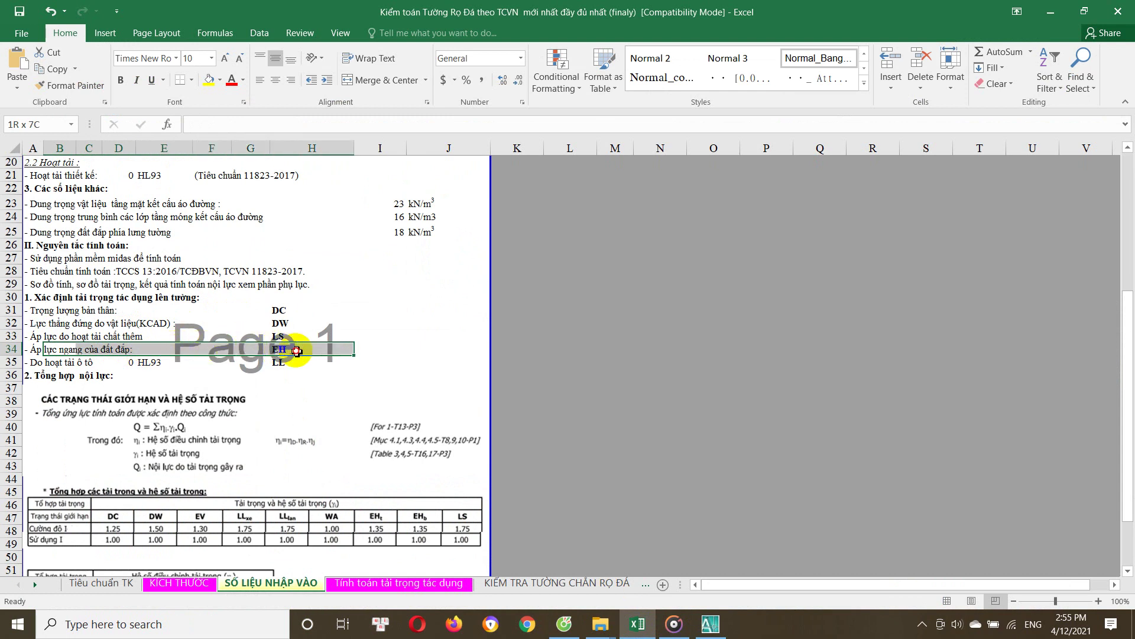
left_click(43, 340)
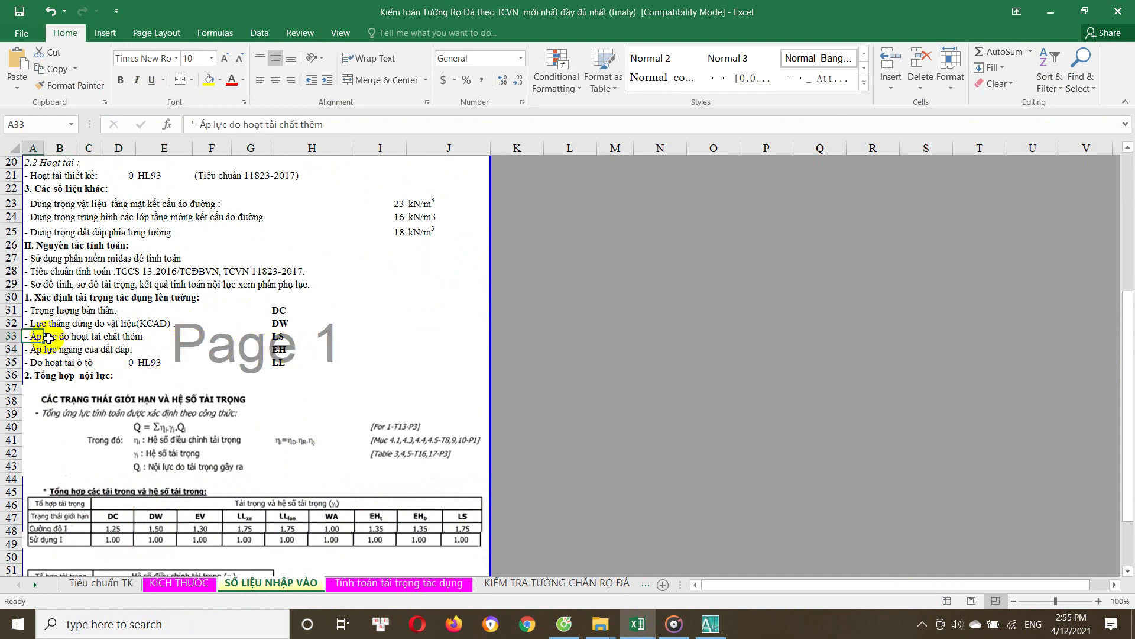
left_click_drag(48, 338, 177, 336)
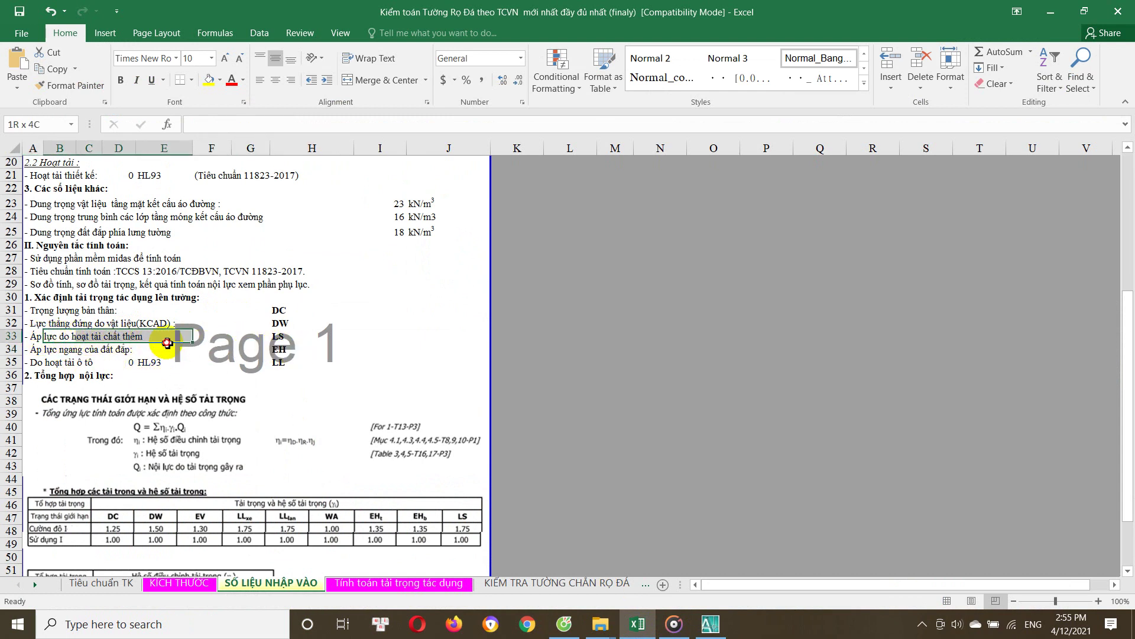
left_click(157, 579)
scroll(183, 391, "down", 1)
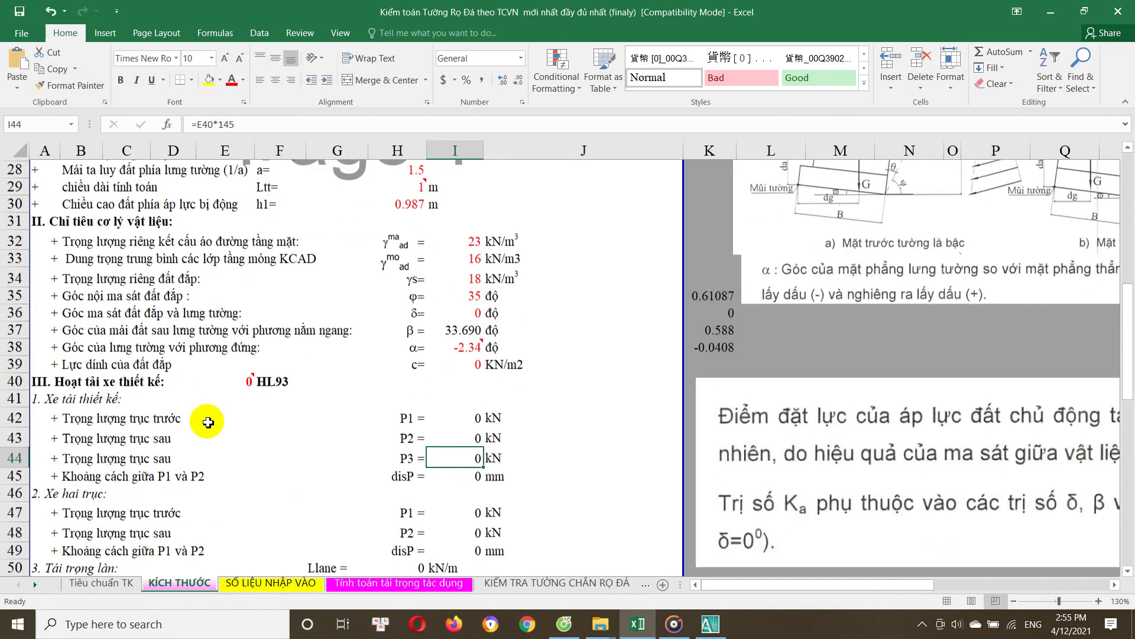
left_click(240, 386)
left_click(261, 382)
key("Escape")
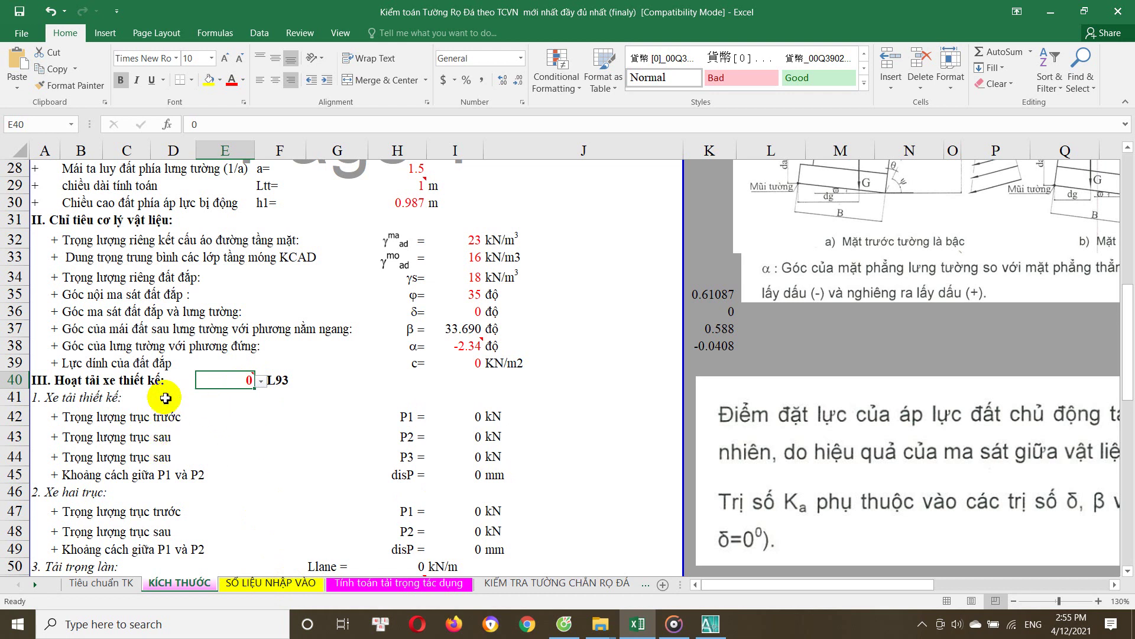
left_click(272, 584)
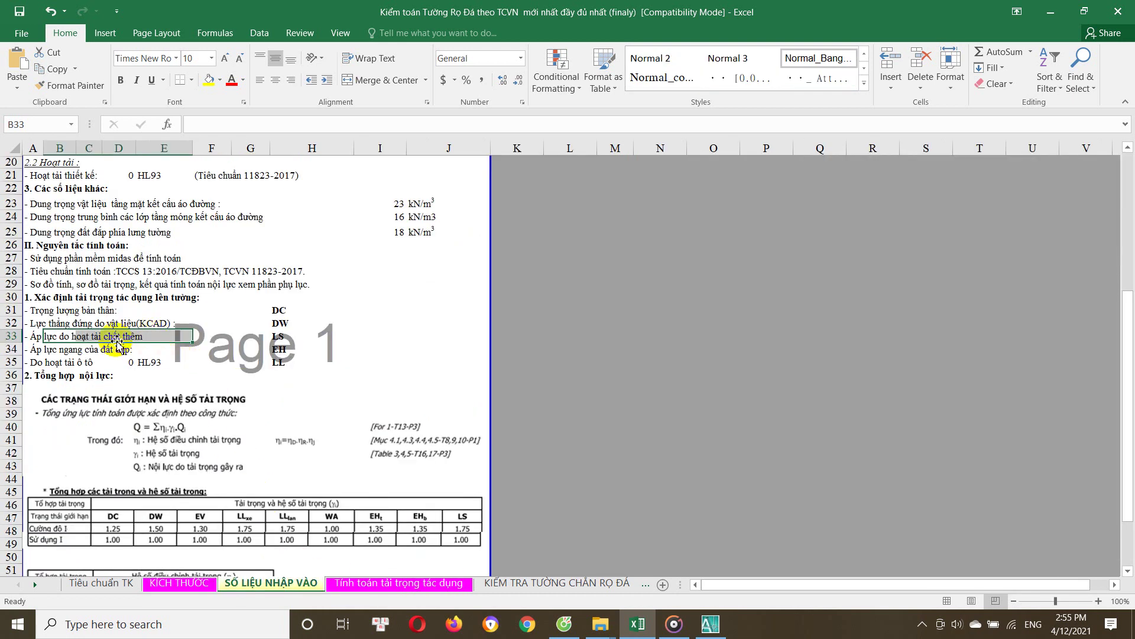
scroll(191, 363, "down", 1)
left_click(89, 324)
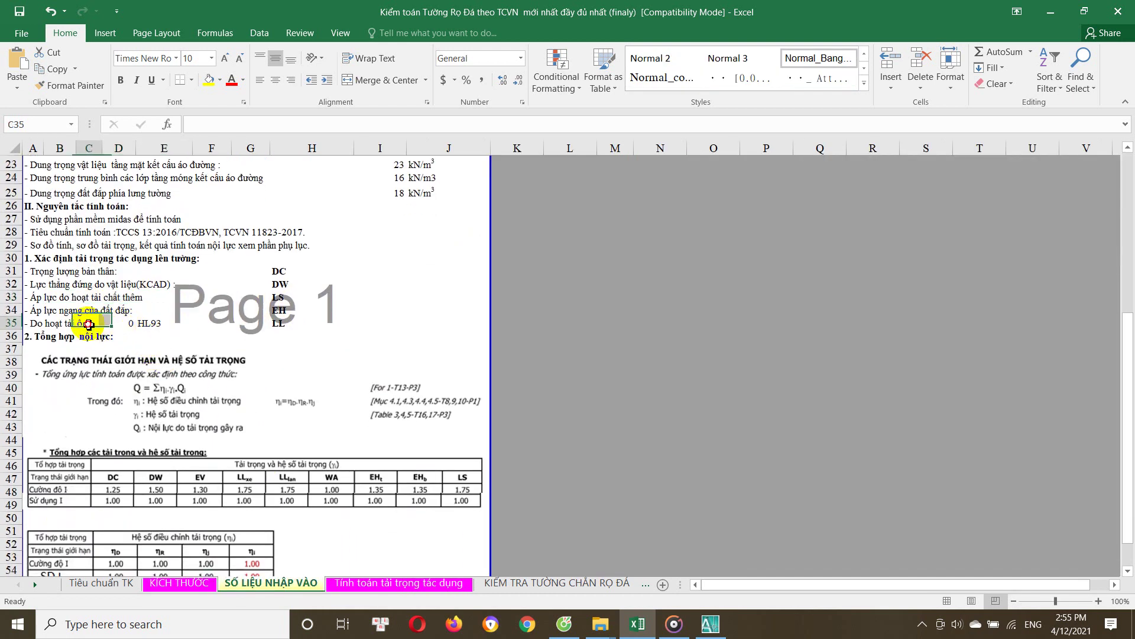
left_click_drag(62, 324, 145, 326)
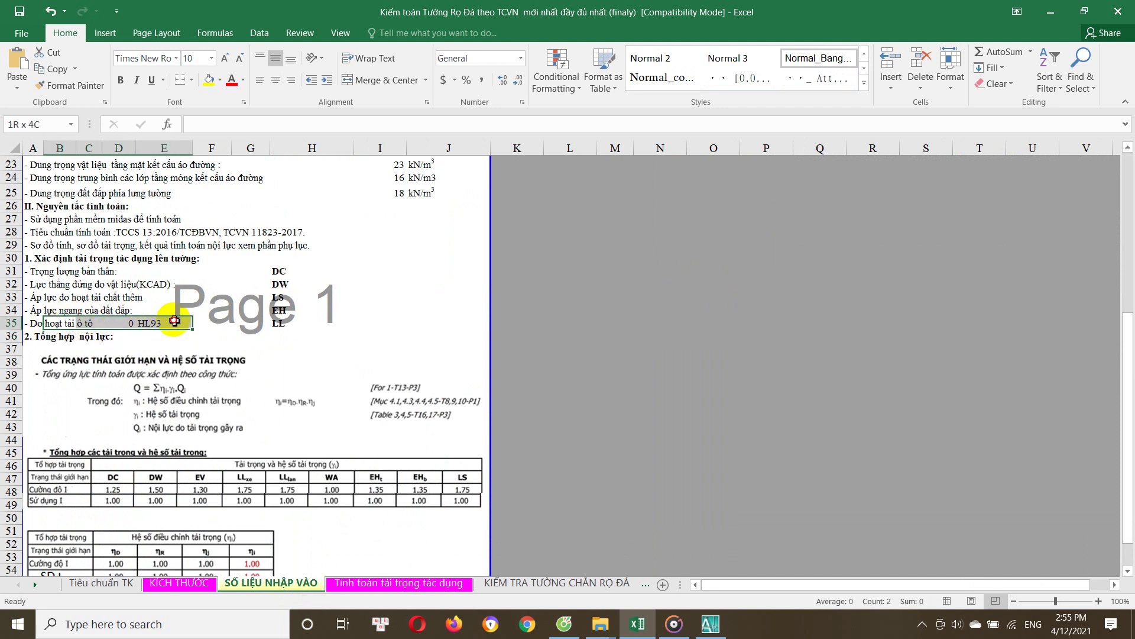
left_click(145, 324)
left_click(151, 324)
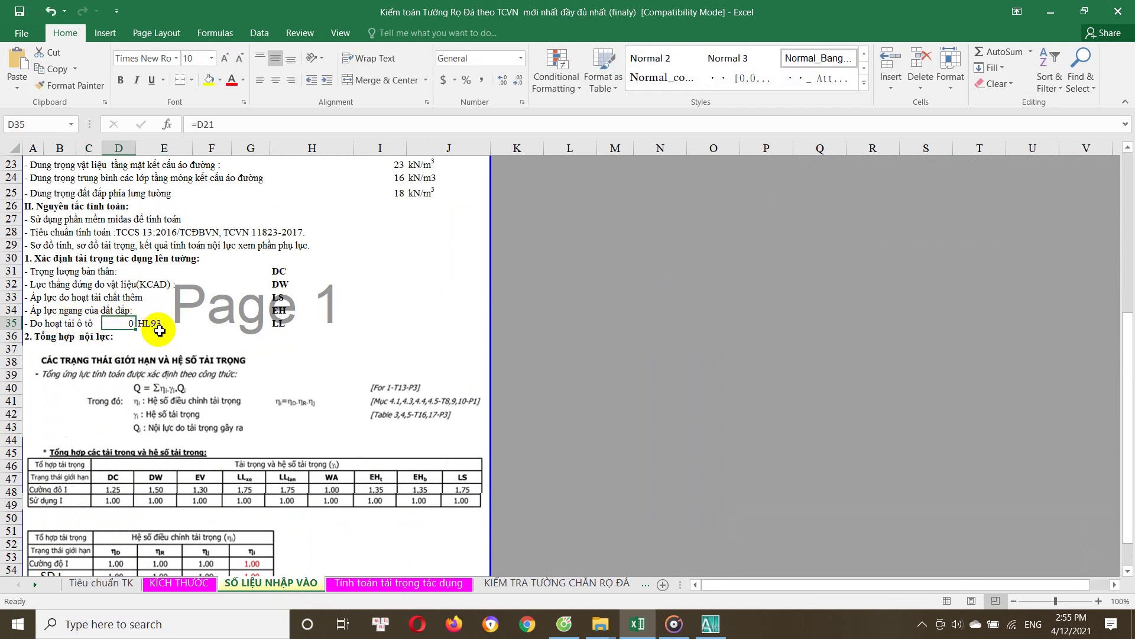
left_click(280, 325)
scroll(281, 325, "down", 1)
scroll(201, 337, "down", 1)
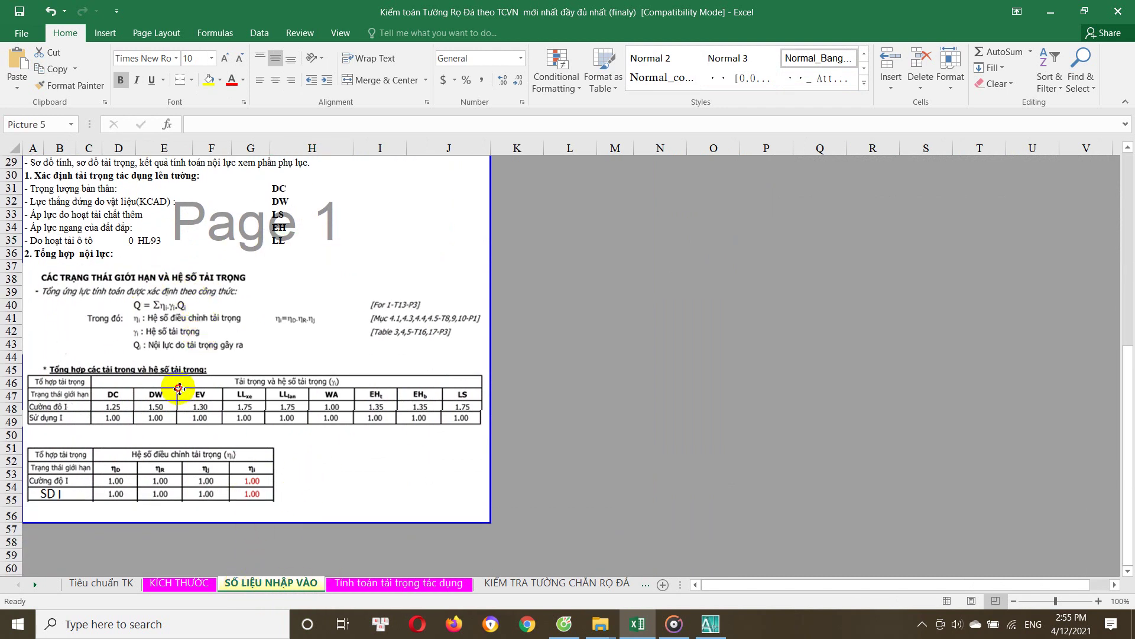
left_click(181, 396)
left_click(181, 333)
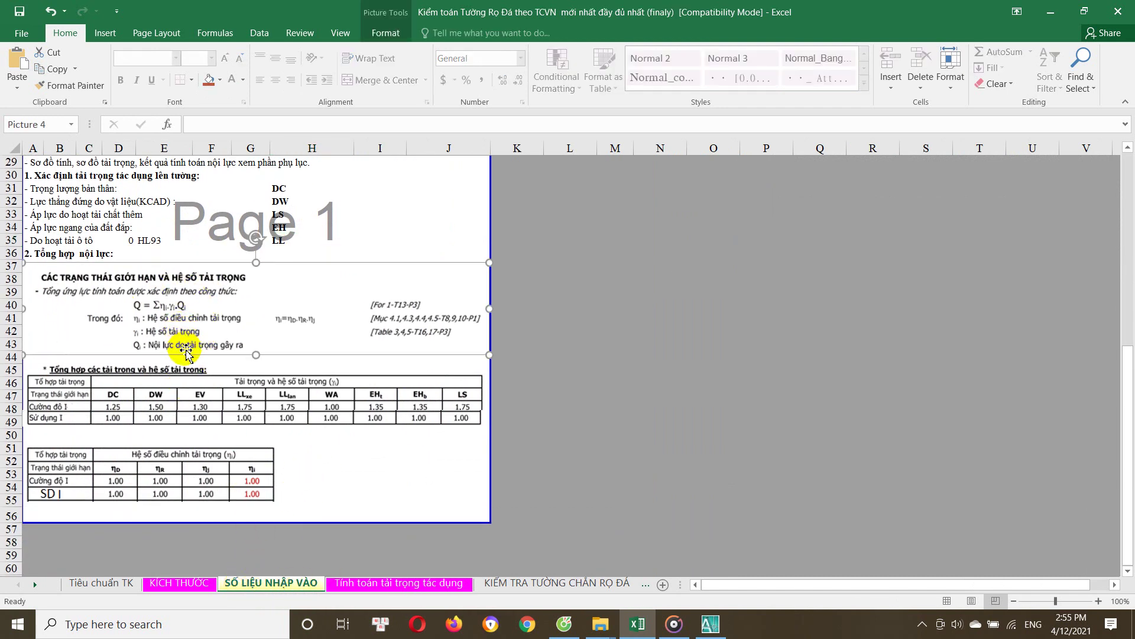
scroll(183, 355, "up", 1)
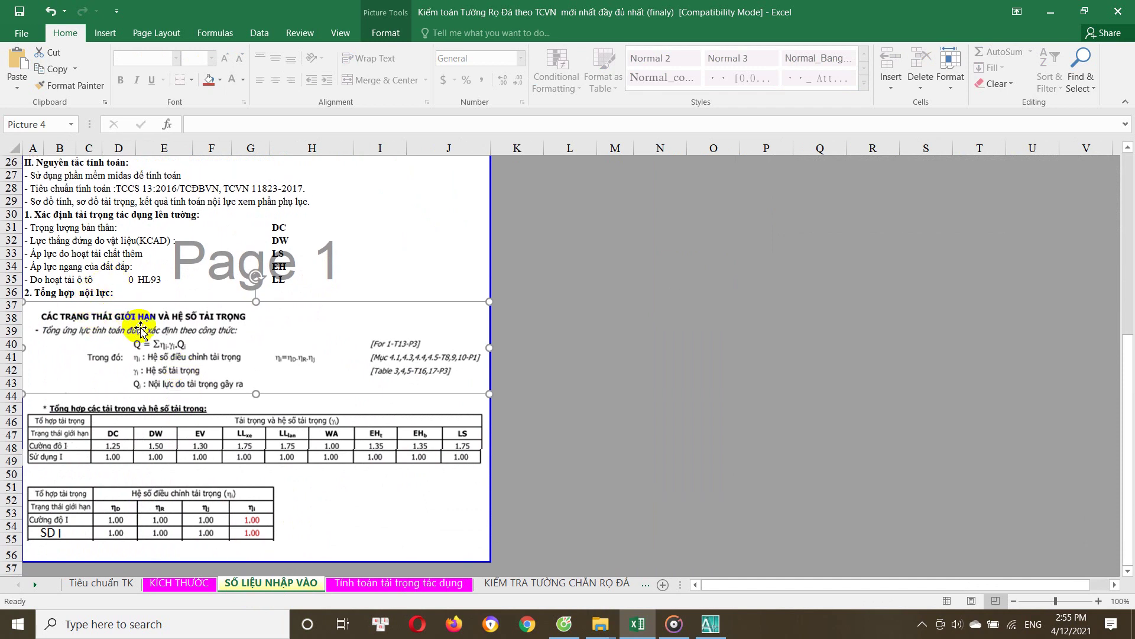
left_click(343, 499)
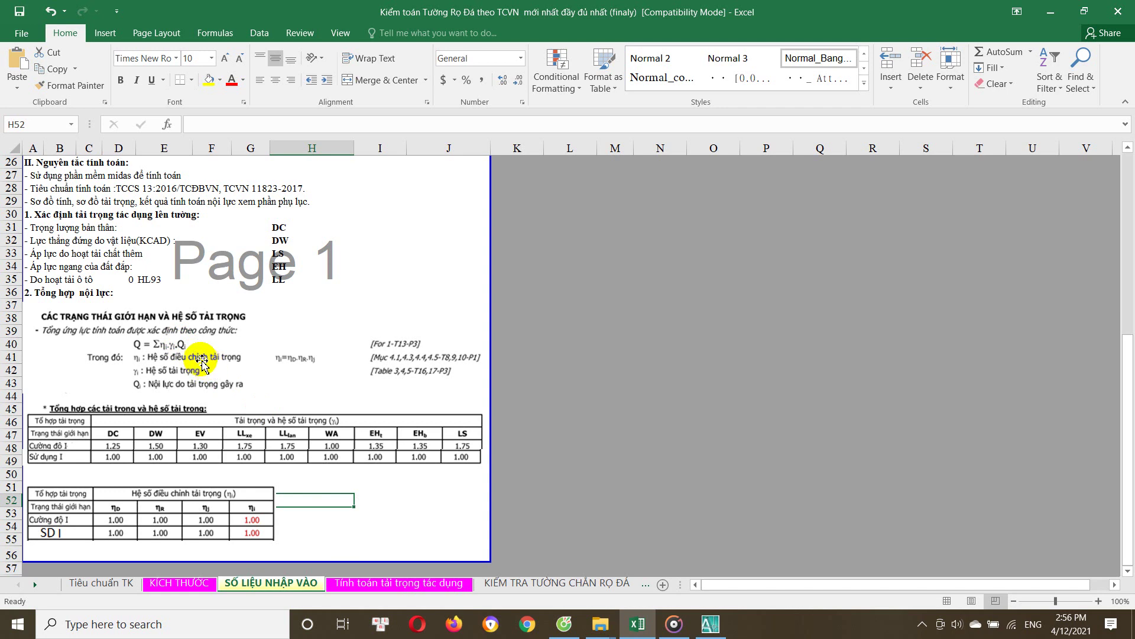
left_click(201, 364)
left_click(189, 520)
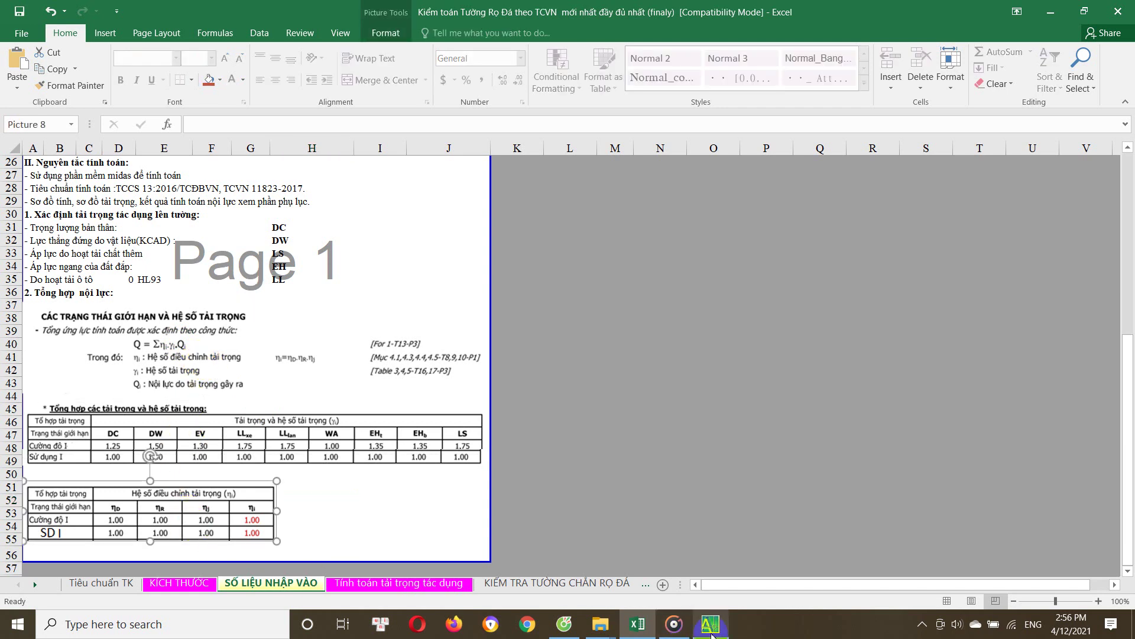
left_click(710, 623)
scroll(455, 350, "up", 3)
scroll(473, 331, "down", 5)
scroll(517, 279, "up", 4)
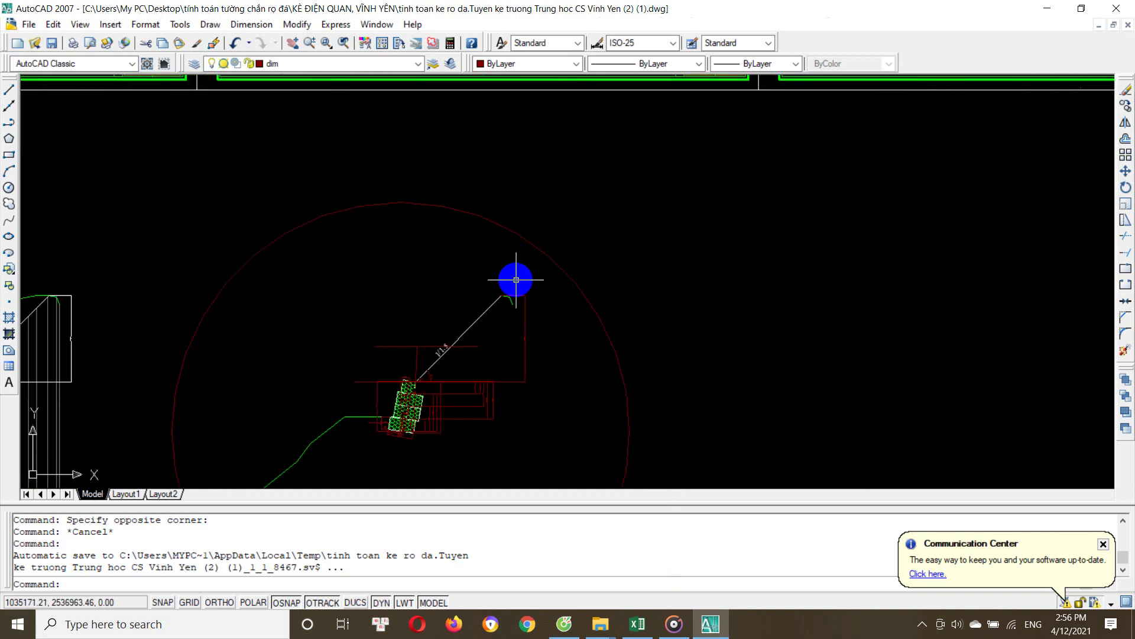
scroll(420, 385, "up", 2)
scroll(449, 432, "up", 1)
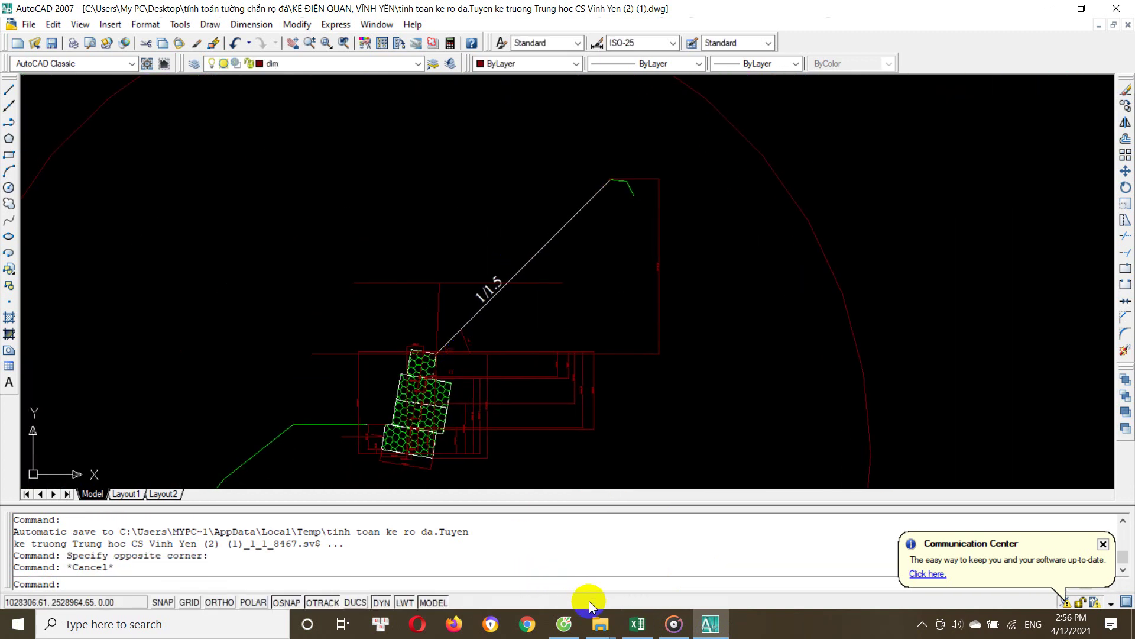
left_click(638, 623)
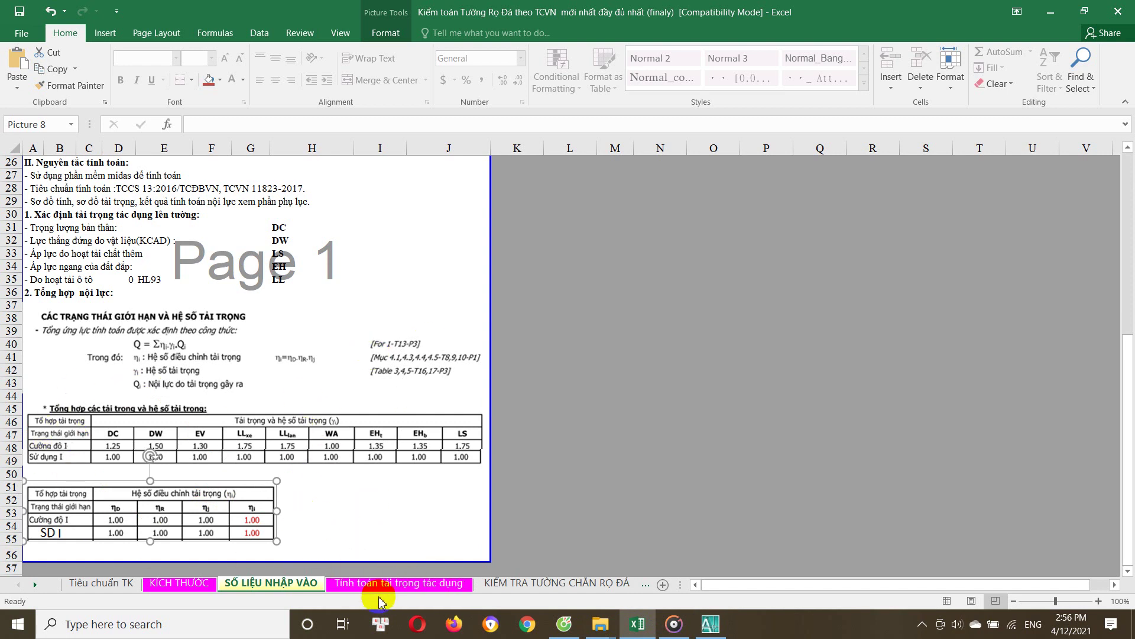
Bring up the top of the Tính toán tải trọng tác dụng sheet
left_click(357, 584)
scroll(253, 452, "up", 5)
scroll(207, 473, "up", 10)
scroll(173, 488, "up", 10)
scroll(178, 461, "up", 5)
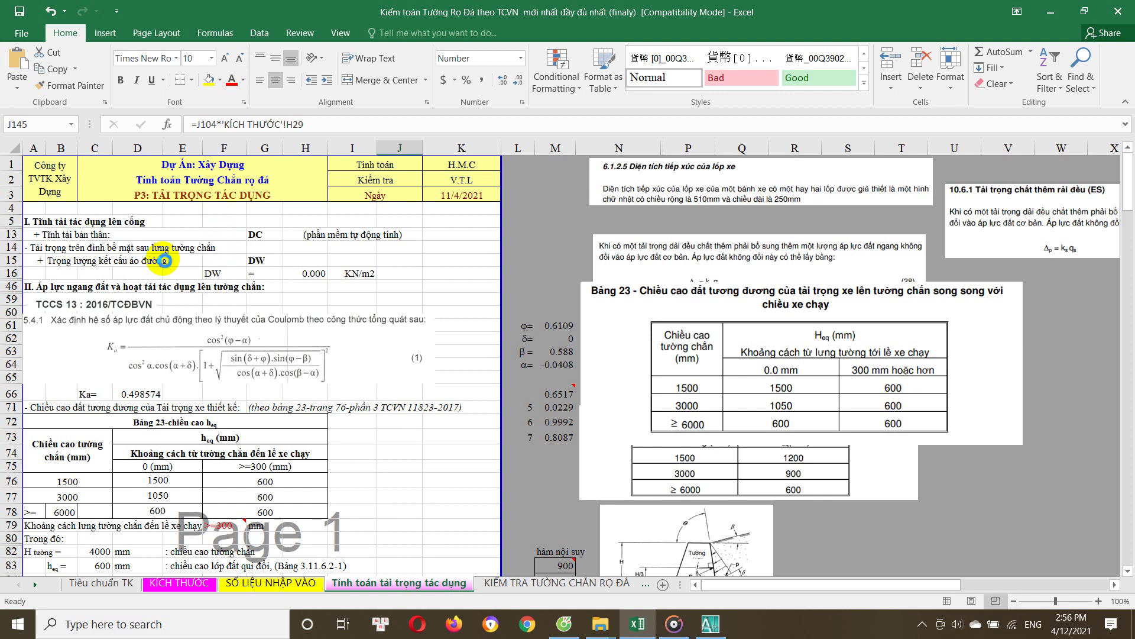
scroll(124, 245, "down", 1)
Inspect the DC note in H13, the DW label in G15 and H16's formula
left_click(362, 197)
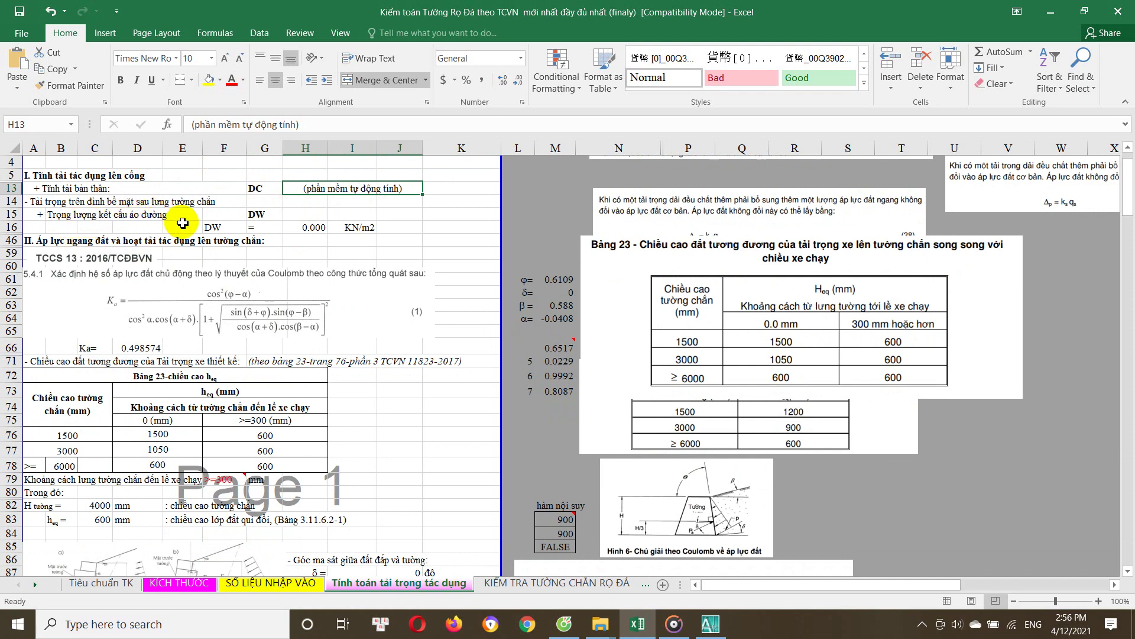
left_click(260, 216)
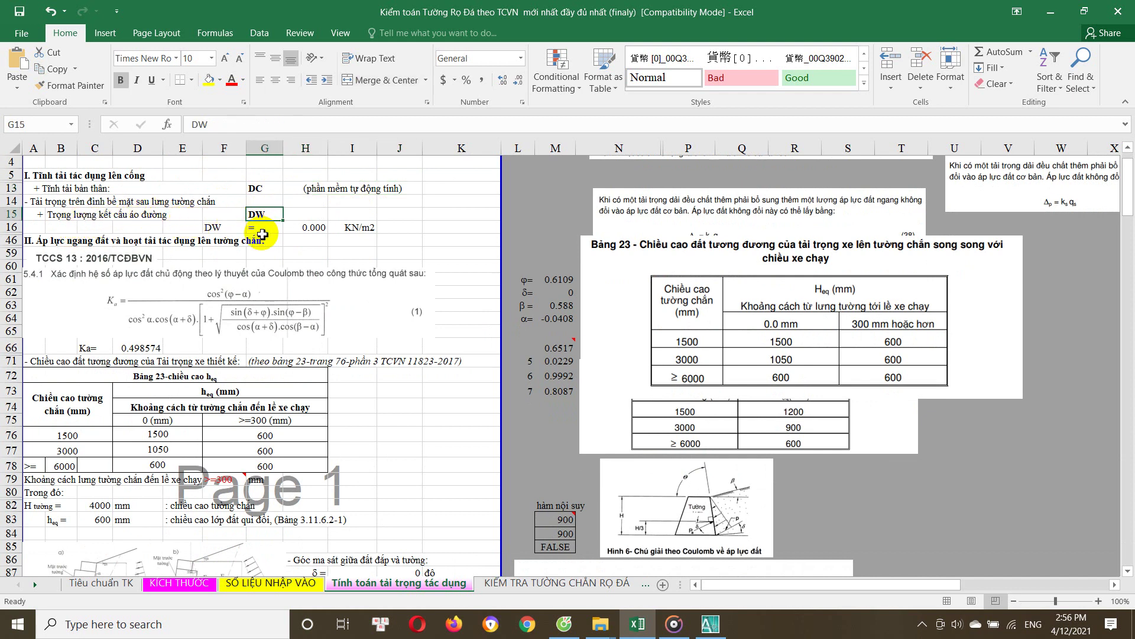
left_click(65, 216)
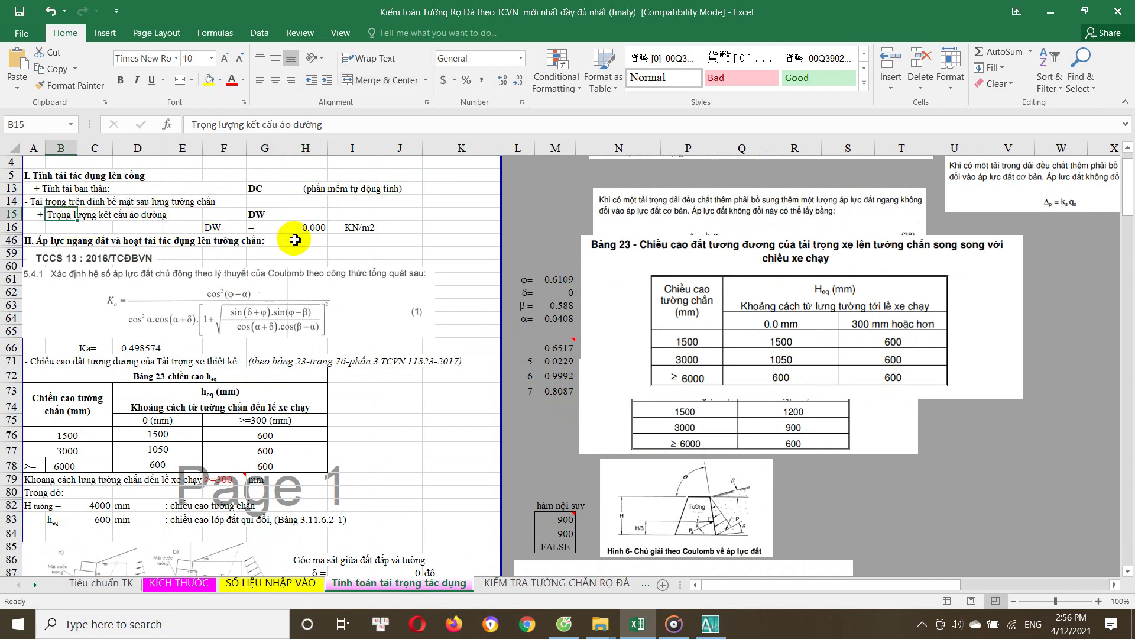
left_click(303, 232)
left_click(306, 232)
double_click(306, 232)
key("Escape")
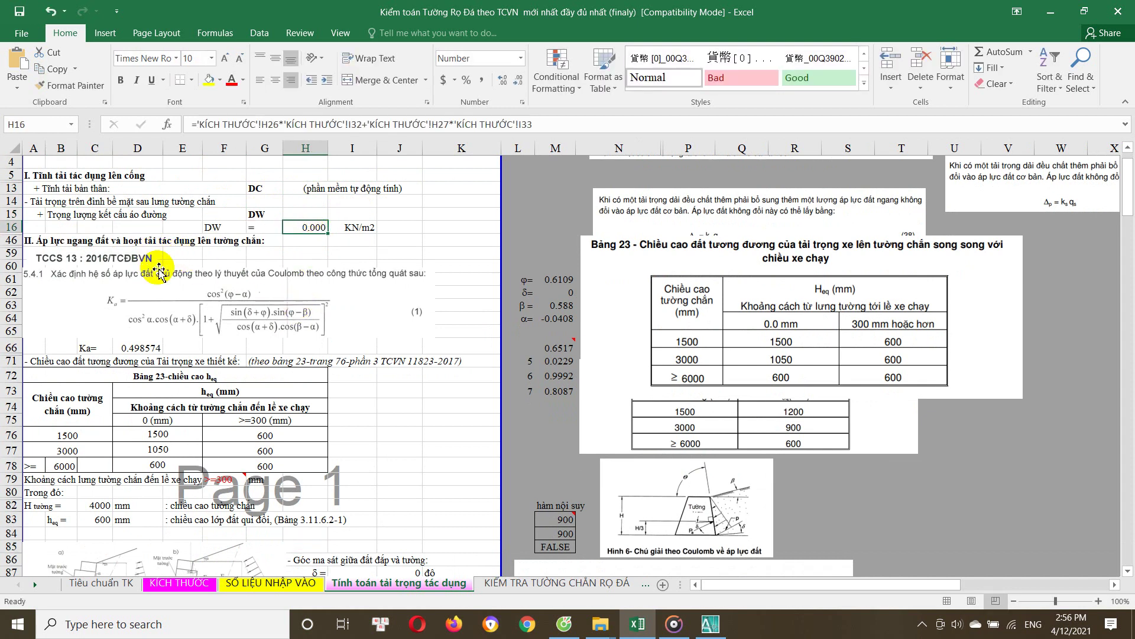
Scroll through the sheet to the earth-pressure results, Pd = 35.867 kN/m2 and Kp = 3.982
scroll(209, 346, "down", 1)
scroll(246, 337, "up", 1)
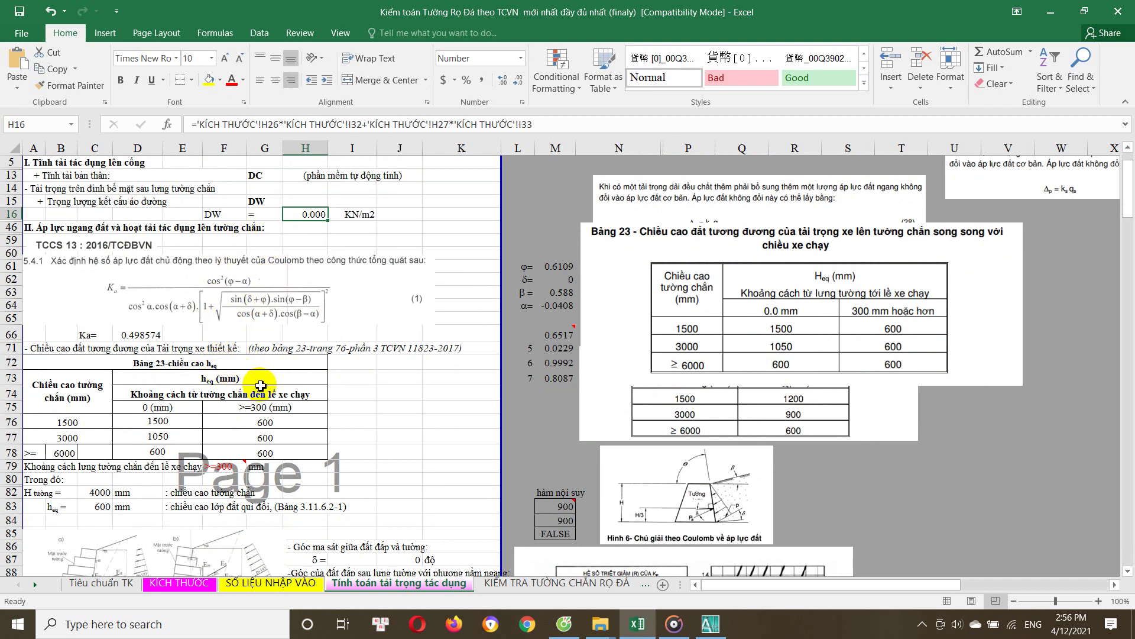
scroll(263, 390, "down", 2)
scroll(263, 393, "down", 4)
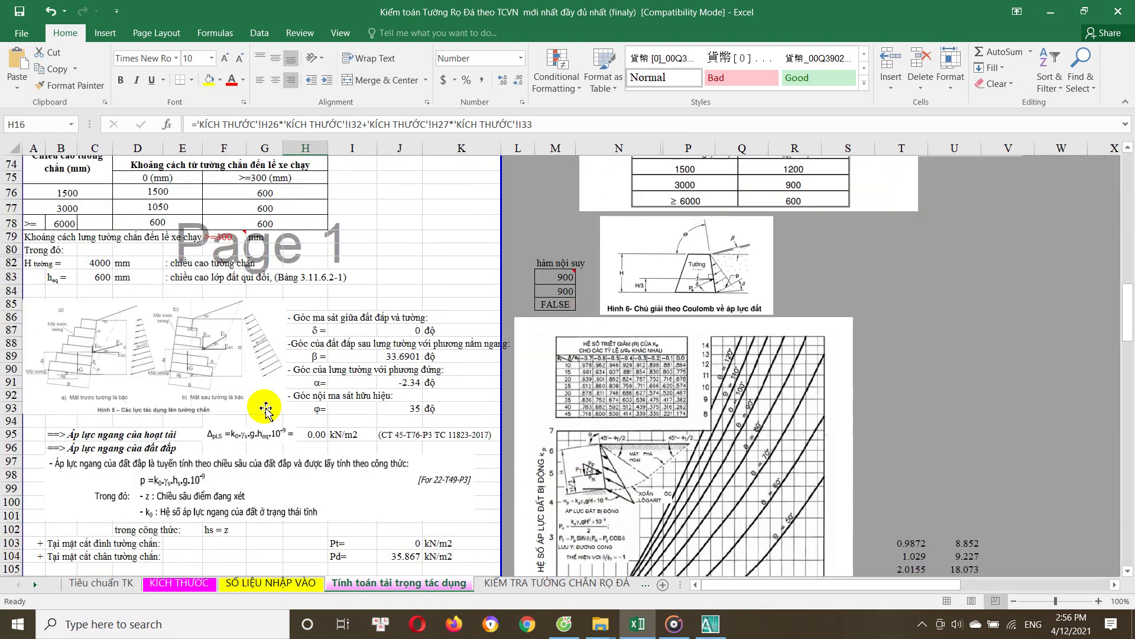
scroll(265, 410, "down", 2)
scroll(266, 410, "down", 2)
scroll(266, 411, "down", 5)
scroll(269, 414, "down", 4)
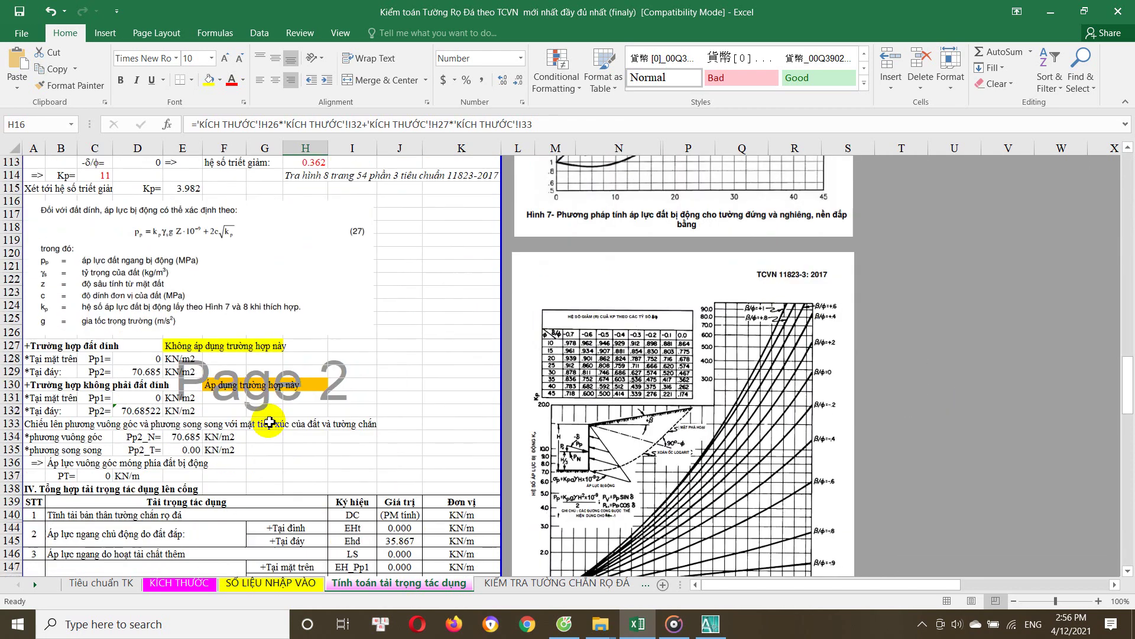
scroll(271, 419, "down", 3)
scroll(272, 418, "up", 4)
scroll(272, 419, "up", 8)
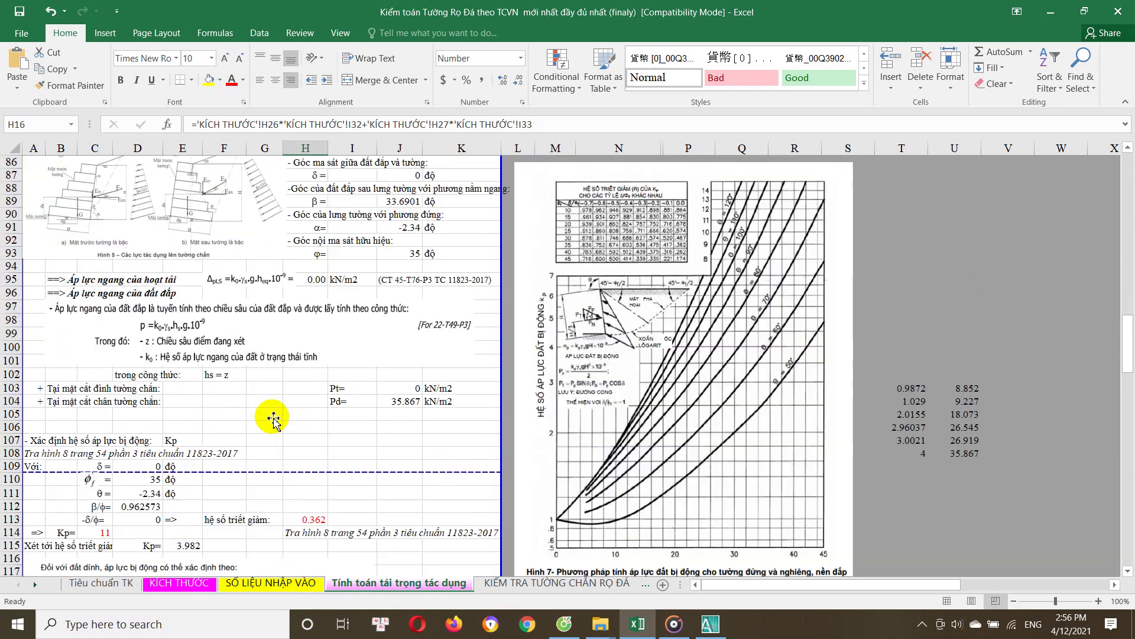
scroll(273, 419, "up", 2)
scroll(273, 418, "up", 3)
scroll(274, 418, "up", 1)
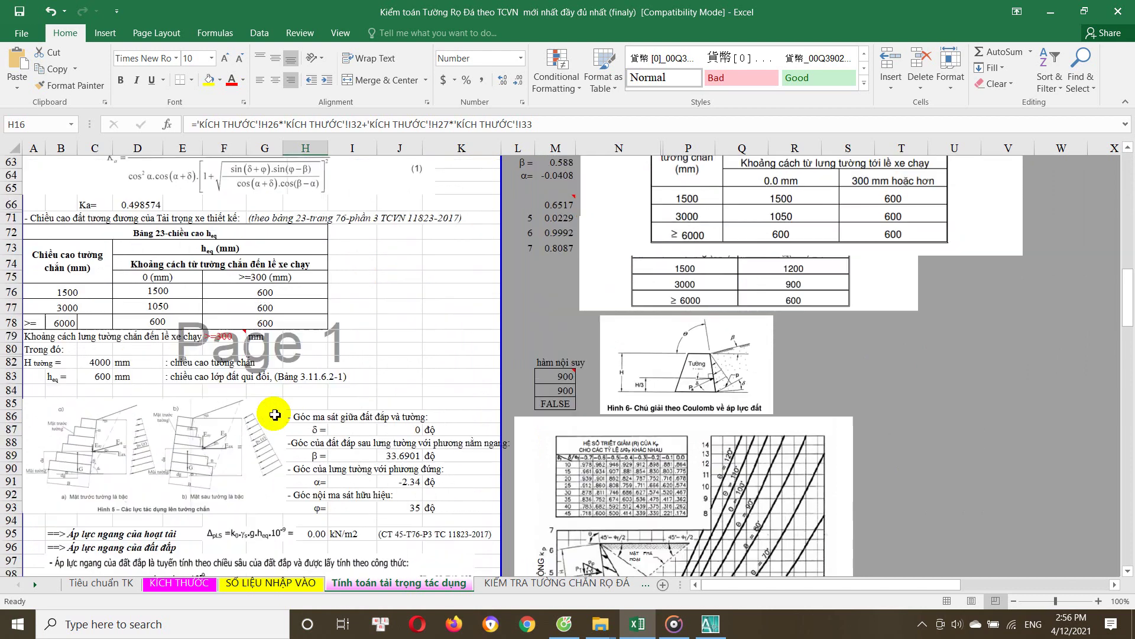
scroll(274, 415, "up", 2)
scroll(274, 415, "down", 5)
scroll(275, 416, "down", 5)
scroll(275, 418, "down", 1)
scroll(276, 420, "down", 2)
scroll(275, 419, "down", 5)
scroll(295, 420, "down", 3)
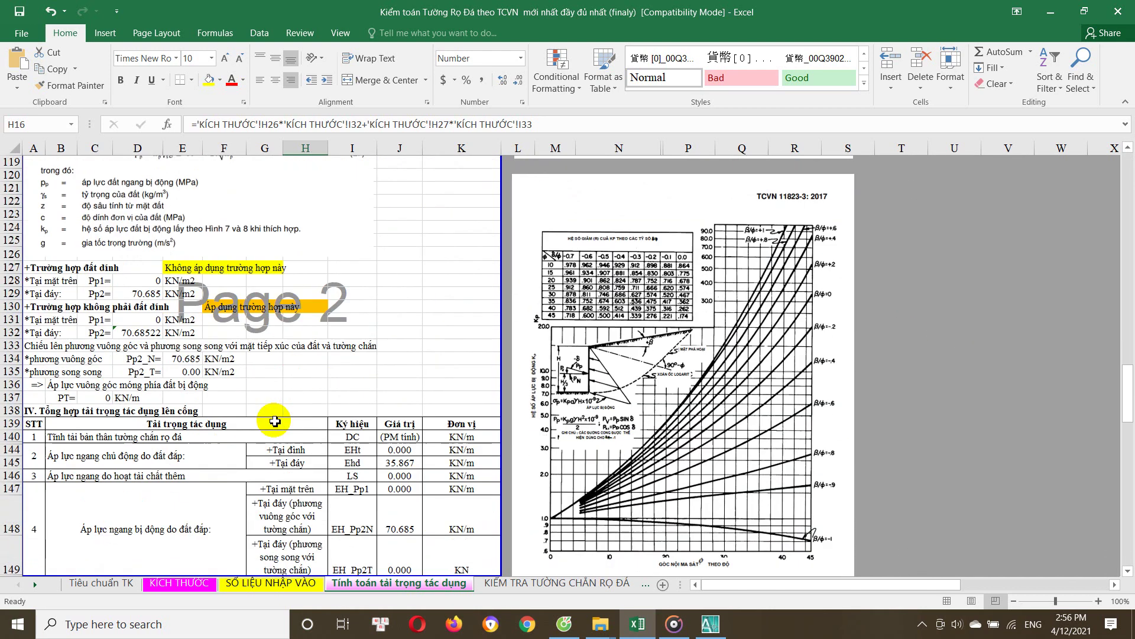
scroll(331, 422, "down", 1)
scroll(275, 427, "up", 5)
scroll(278, 424, "up", 3)
scroll(281, 421, "up", 5)
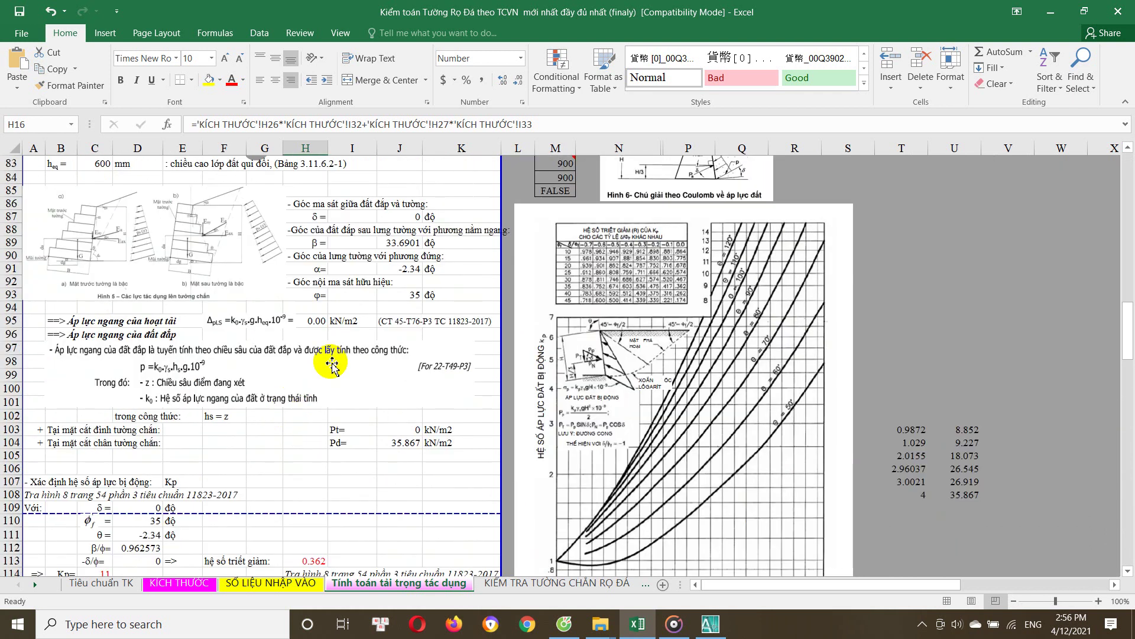
double_click(413, 443)
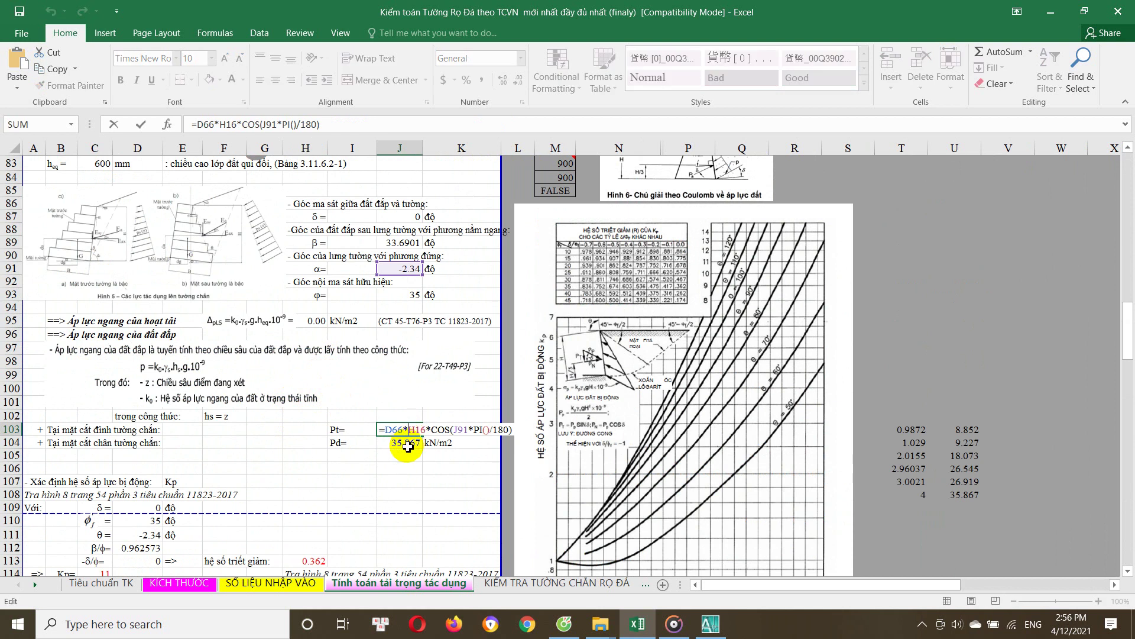
scroll(361, 431, "up", 3)
scroll(352, 431, "up", 4)
scroll(349, 430, "up", 2)
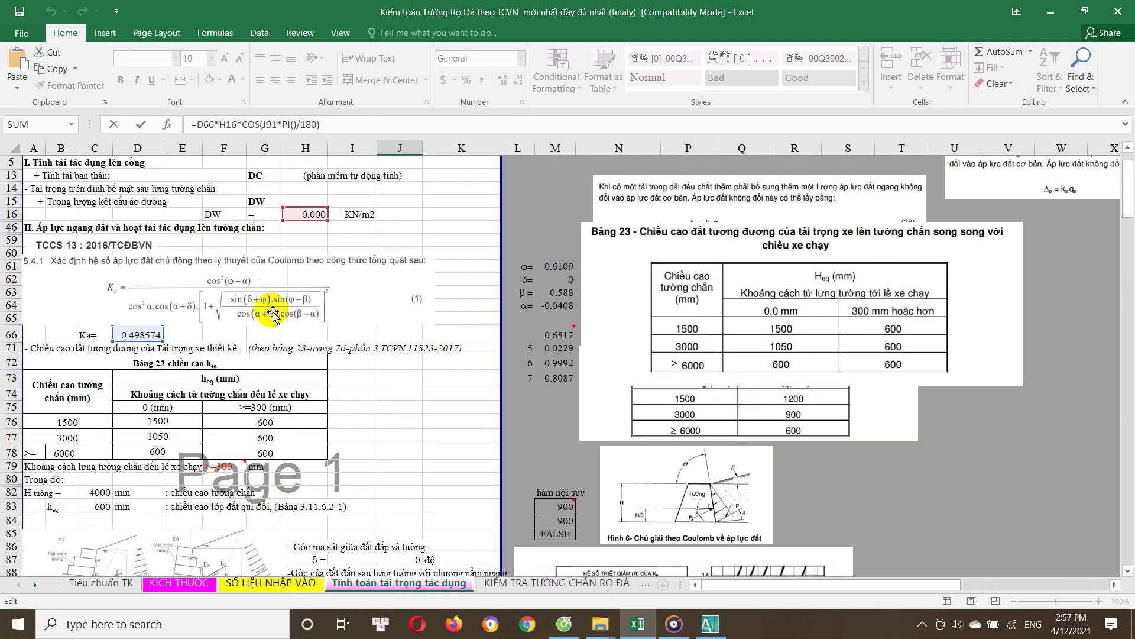
scroll(272, 310, "up", 2)
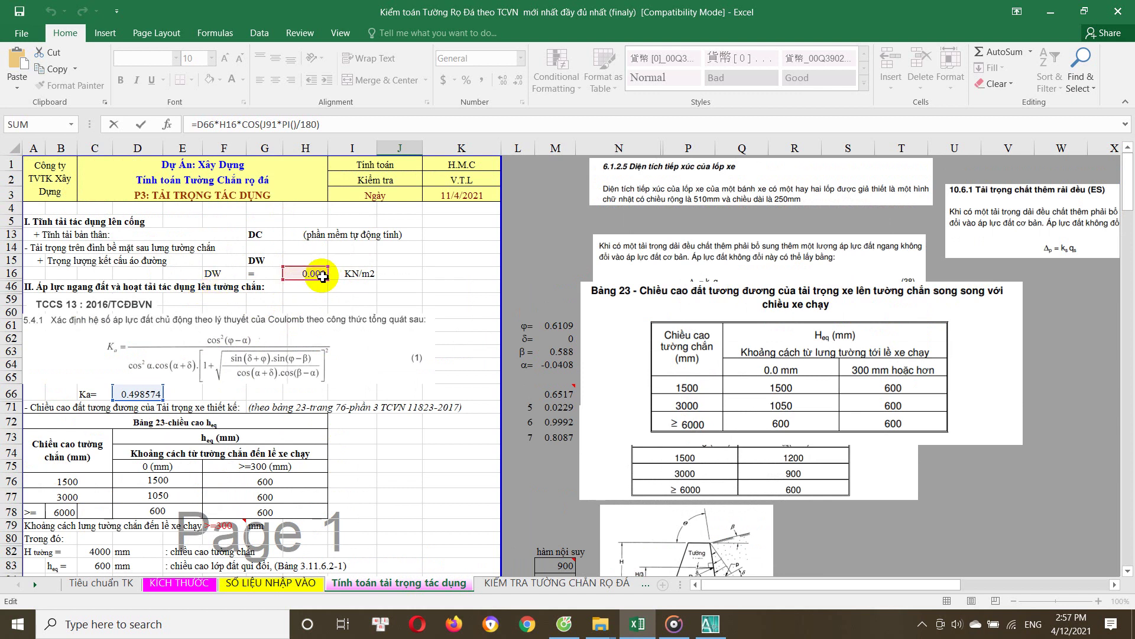
scroll(367, 393, "down", 3)
scroll(367, 406, "down", 3)
scroll(375, 411, "down", 1)
scroll(382, 430, "down", 2)
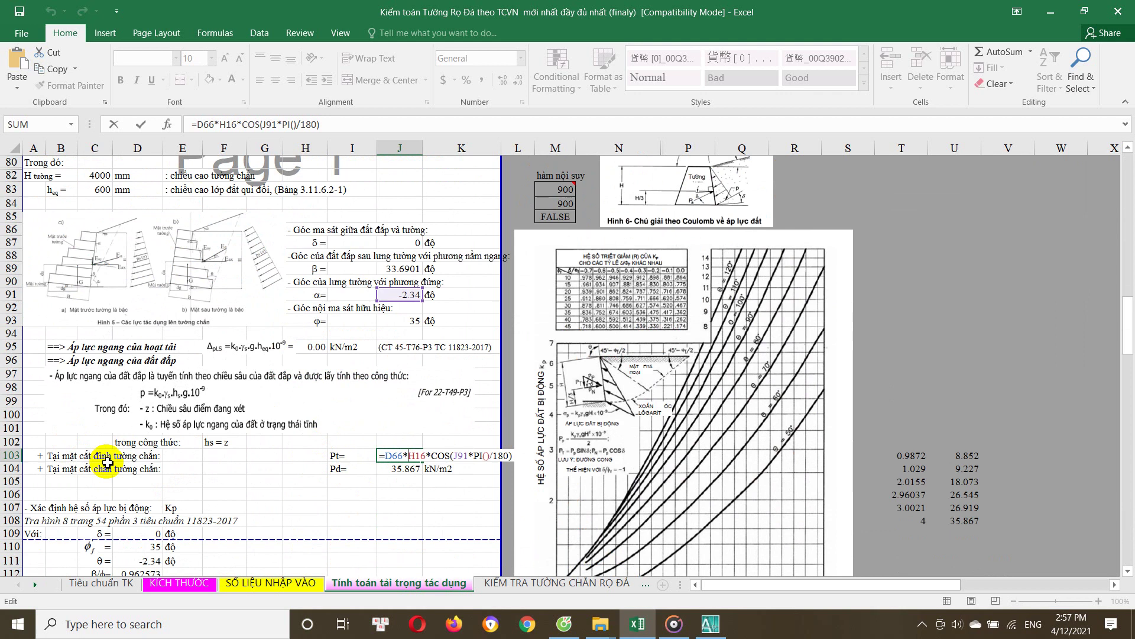
key("ctrl+Return")
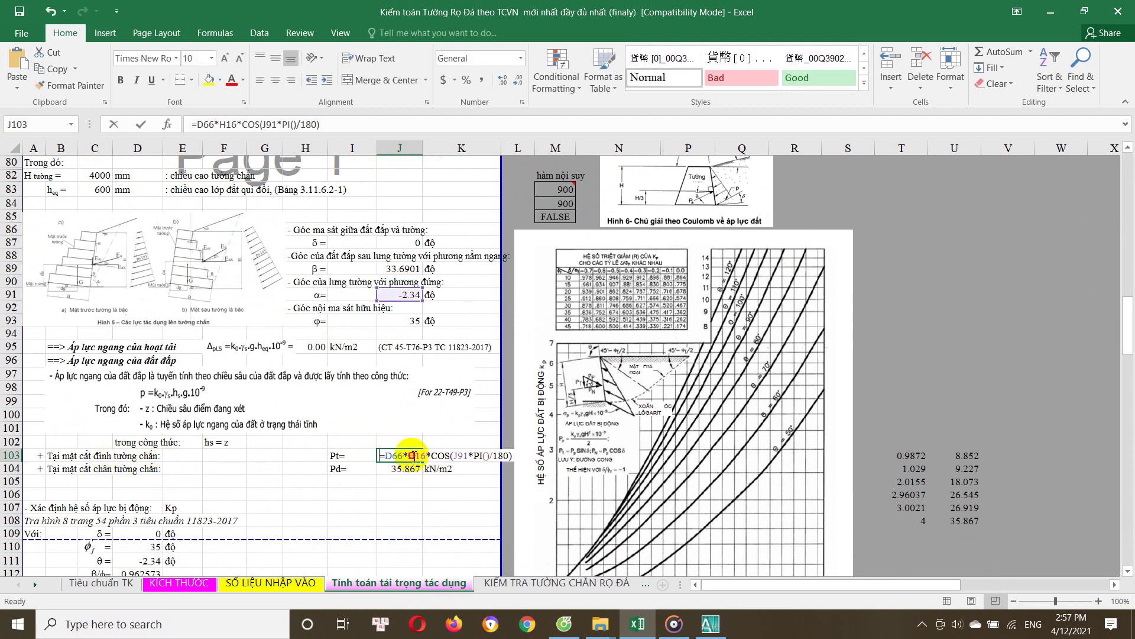
key("Return")
double_click(407, 467)
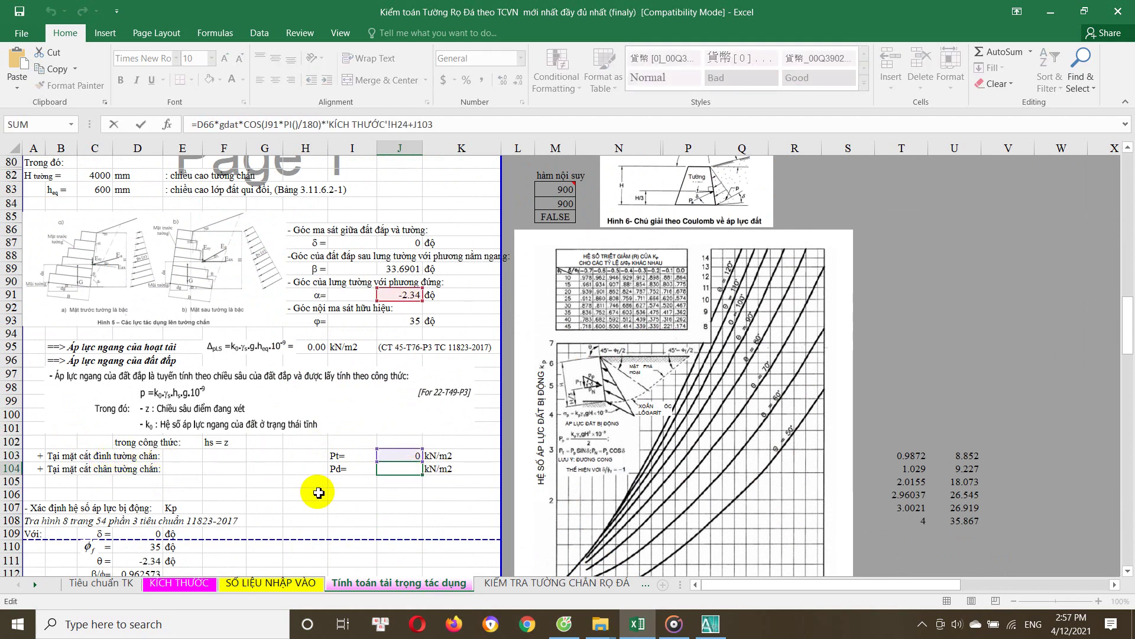
scroll(313, 473, "up", 6)
scroll(295, 426, "up", 3)
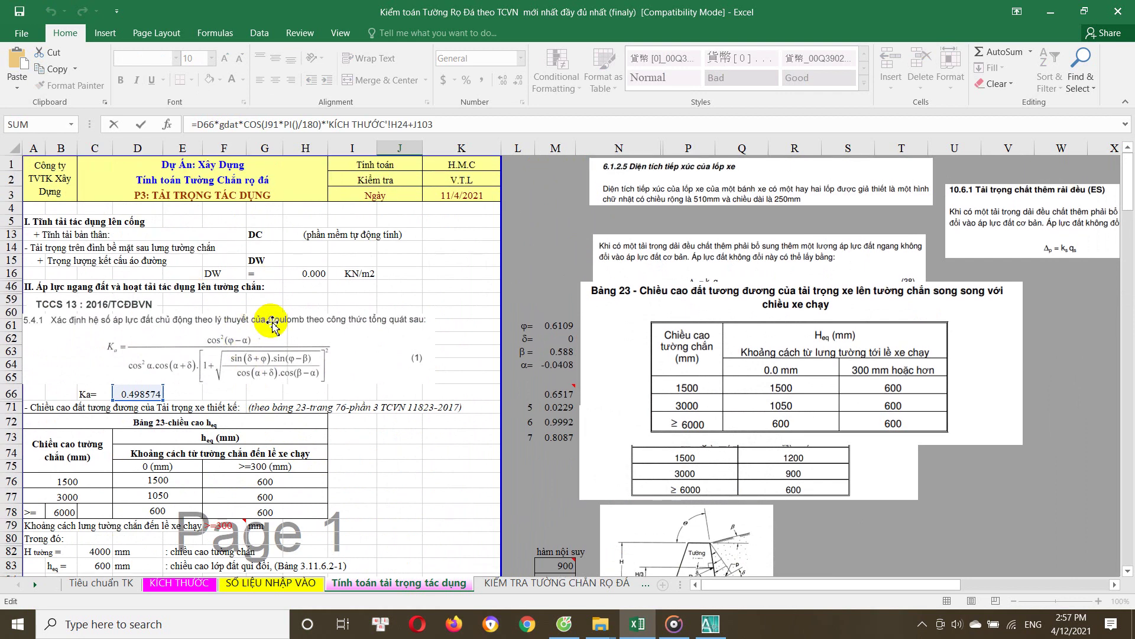
scroll(287, 414, "down", 3)
scroll(313, 434, "down", 5)
scroll(406, 457, "down", 2)
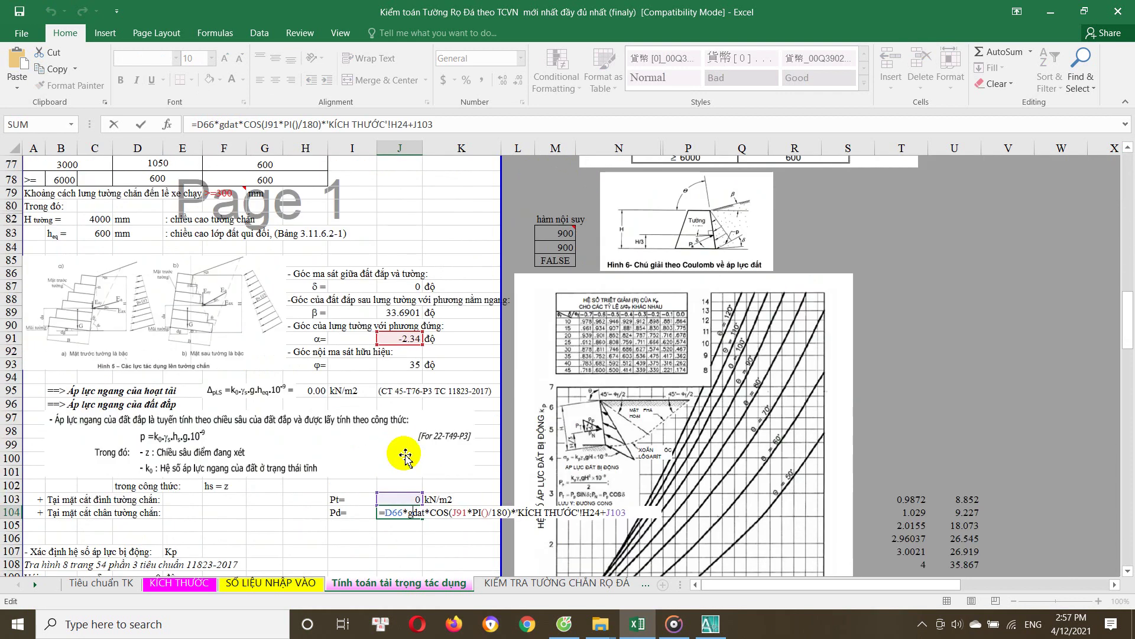
key("Escape")
scroll(366, 491, "up", 2)
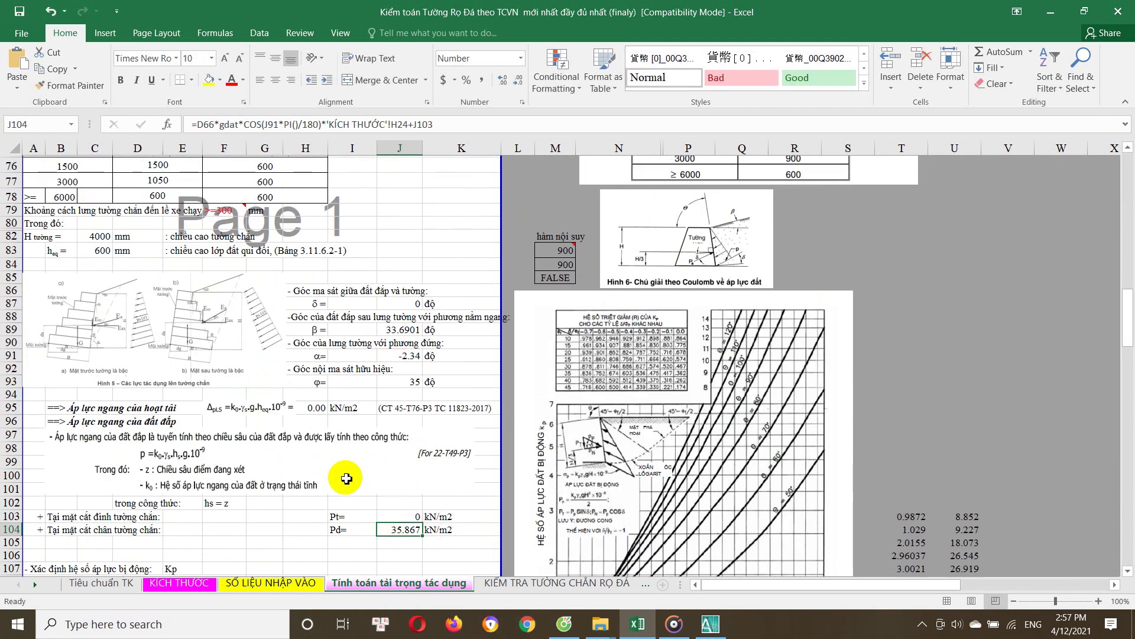
scroll(319, 426, "up", 3)
scroll(313, 331, "up", 2)
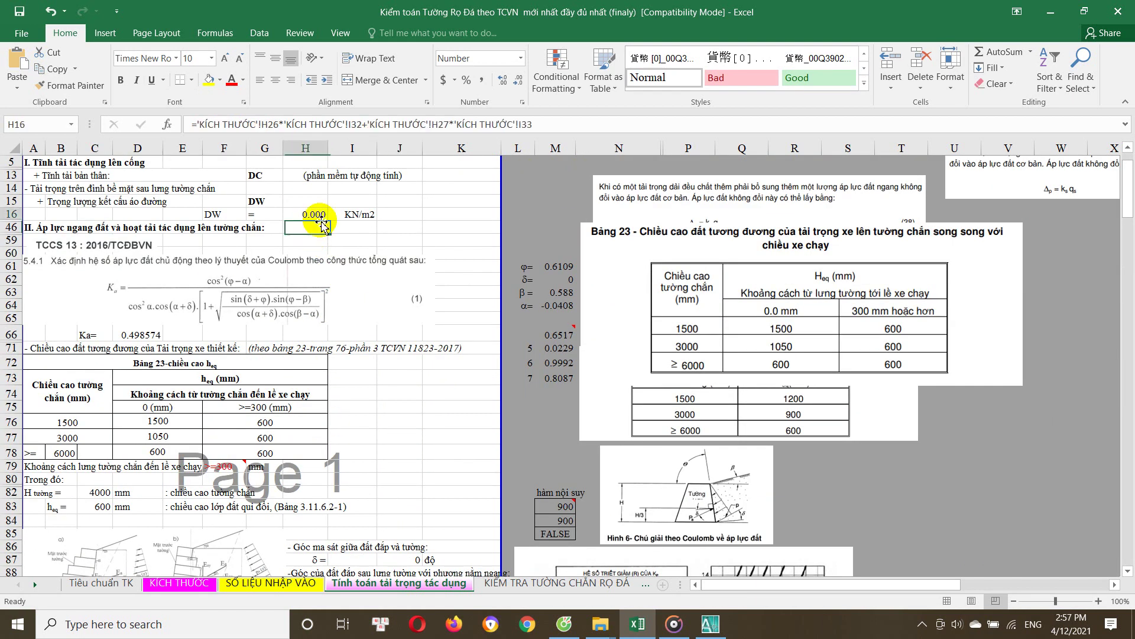
Go to the KCAD layer thickness rows on the KÍCH THƯỚC sheet
left_click(165, 584)
scroll(317, 335, "up", 2)
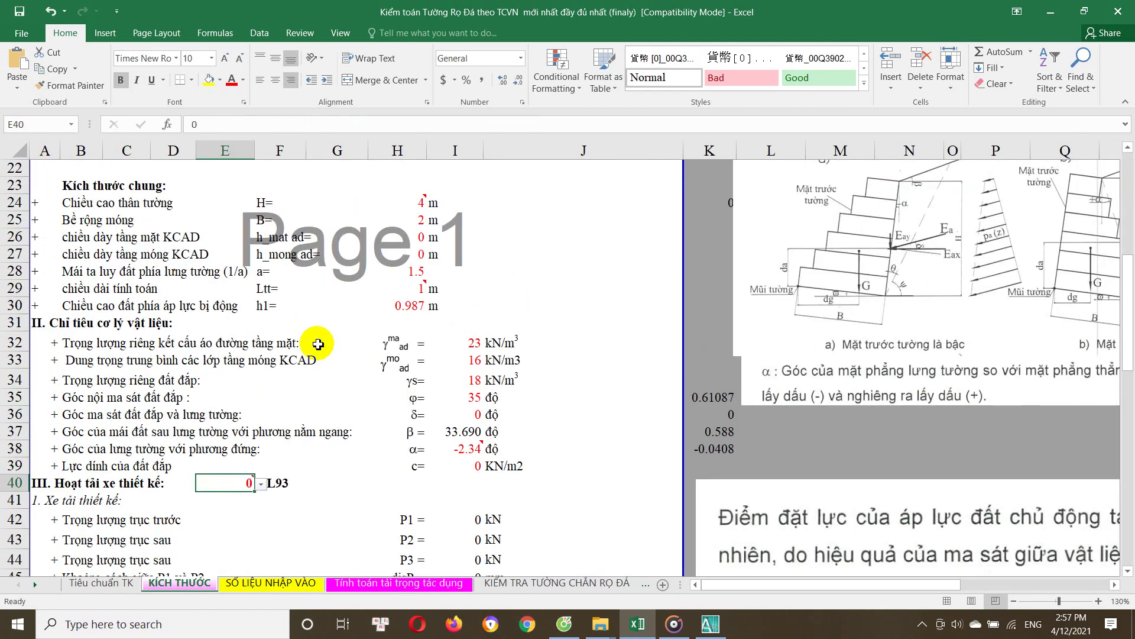
scroll(311, 386, "up", 4)
scroll(337, 398, "up", 1)
scroll(335, 423, "up", 2)
scroll(335, 423, "down", 6)
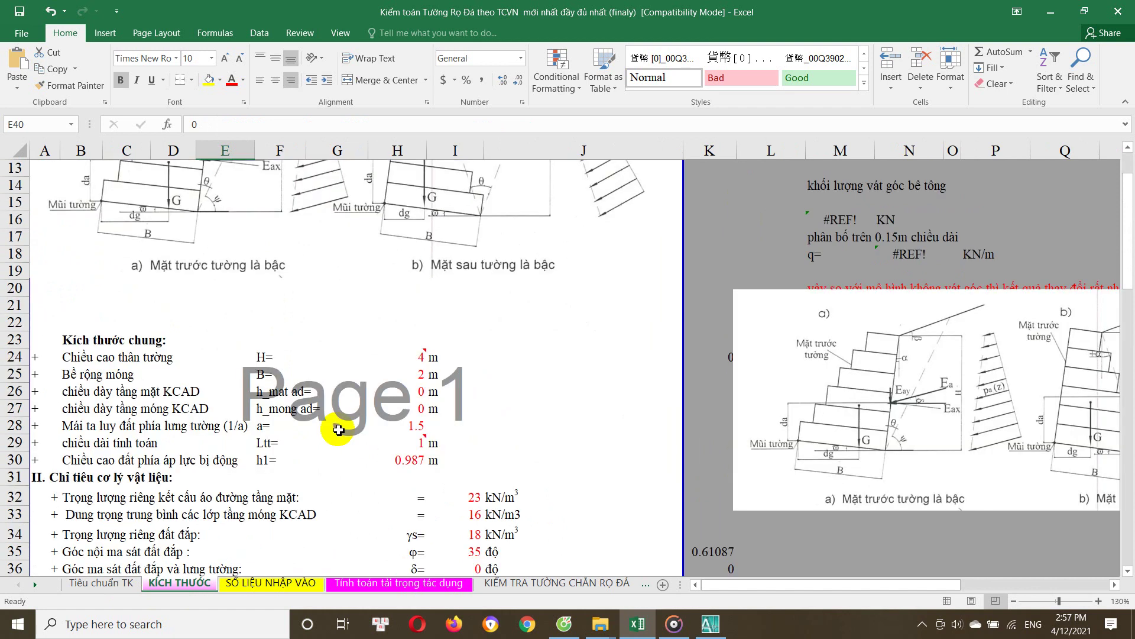
scroll(380, 437, "down", 1)
scroll(413, 423, "down", 1)
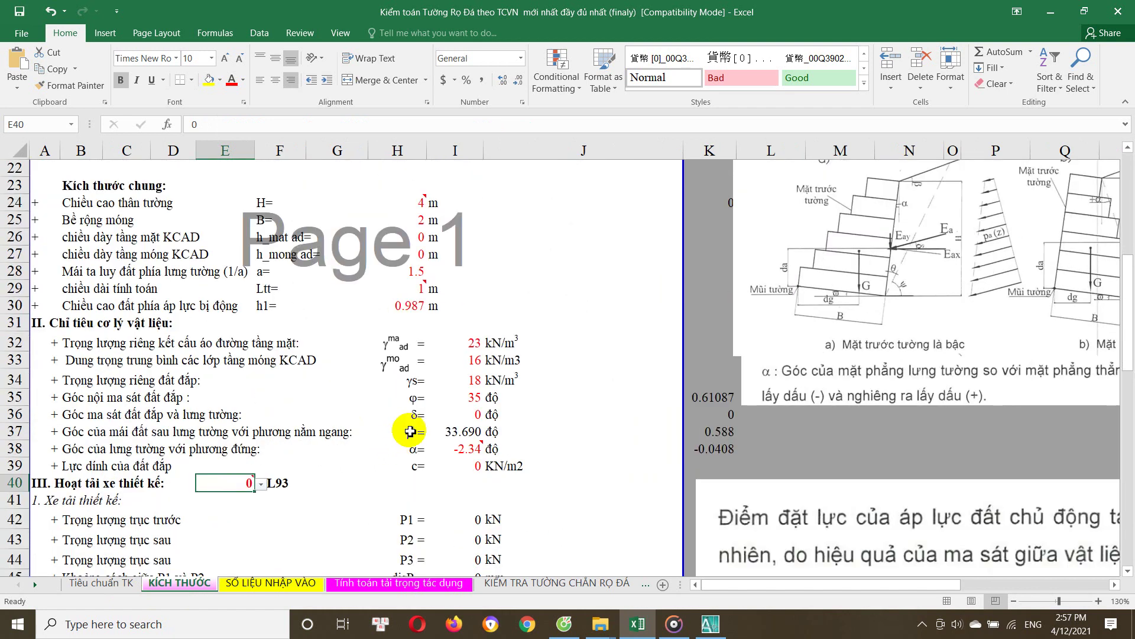
Enter 0.12 in H26 and 0.4 in H27 as the layer thicknesses
left_click(419, 240)
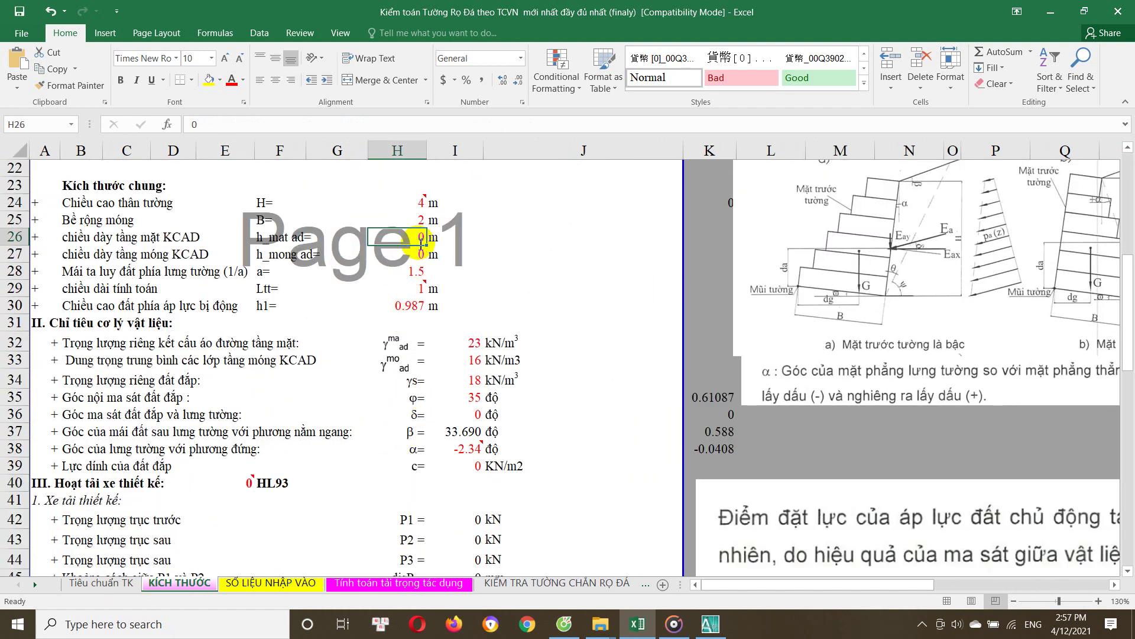
type("0.05")
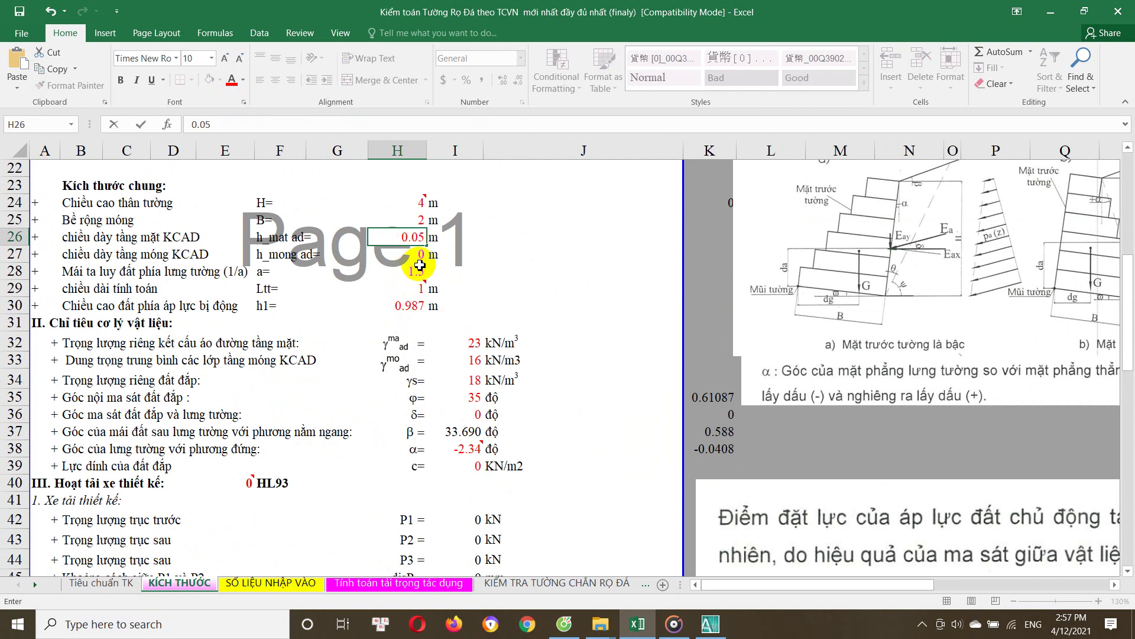
left_click(421, 257)
type("0")
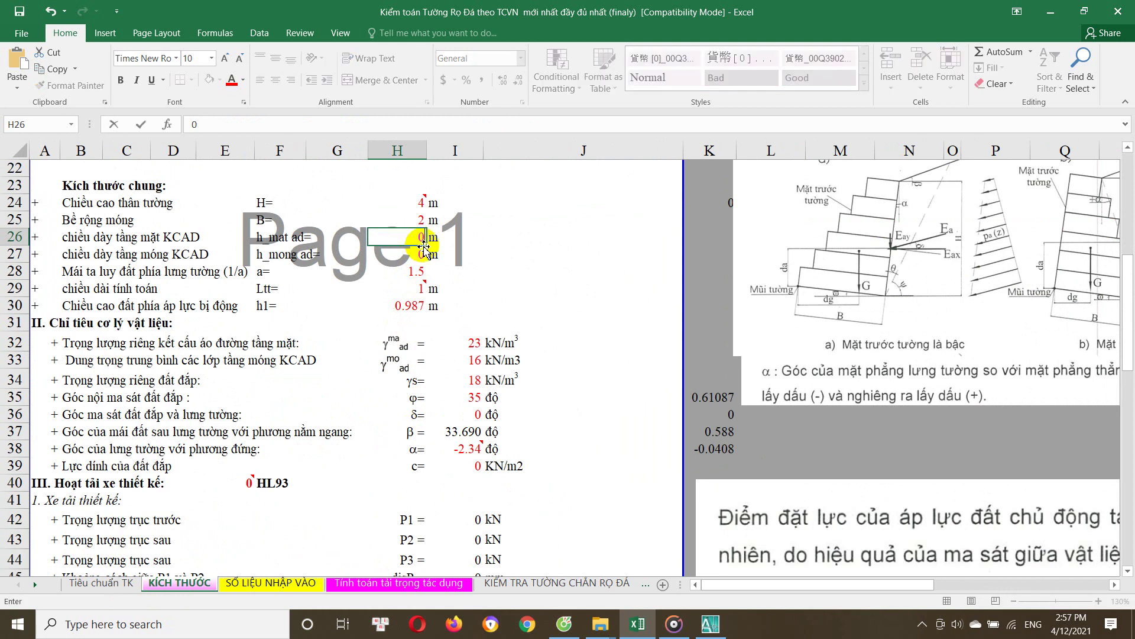
left_click(421, 258)
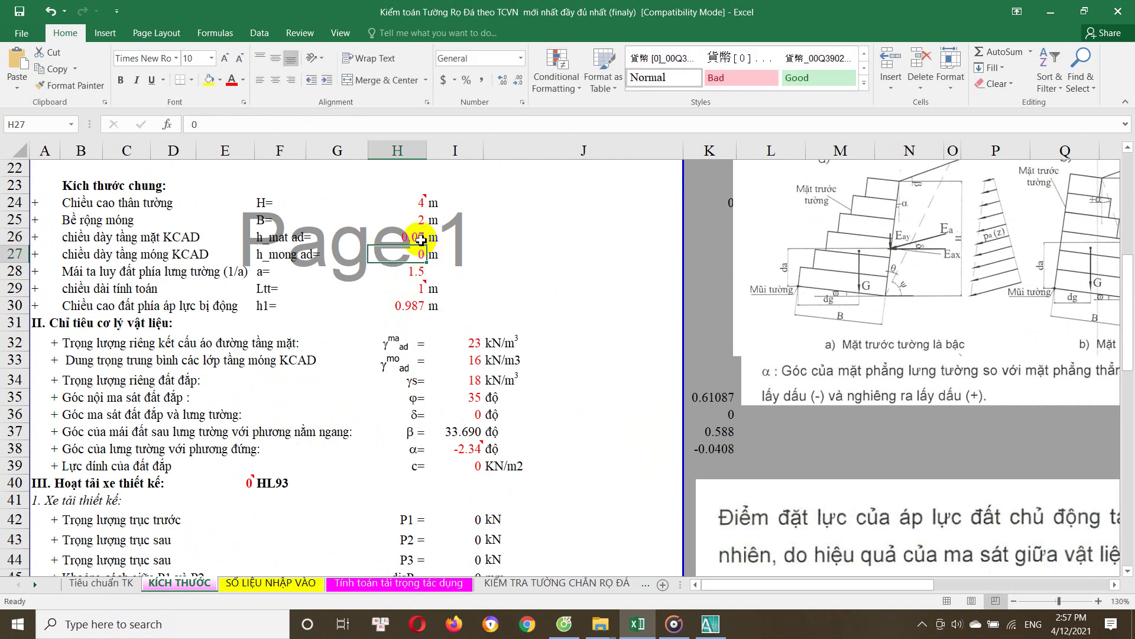
type(".")
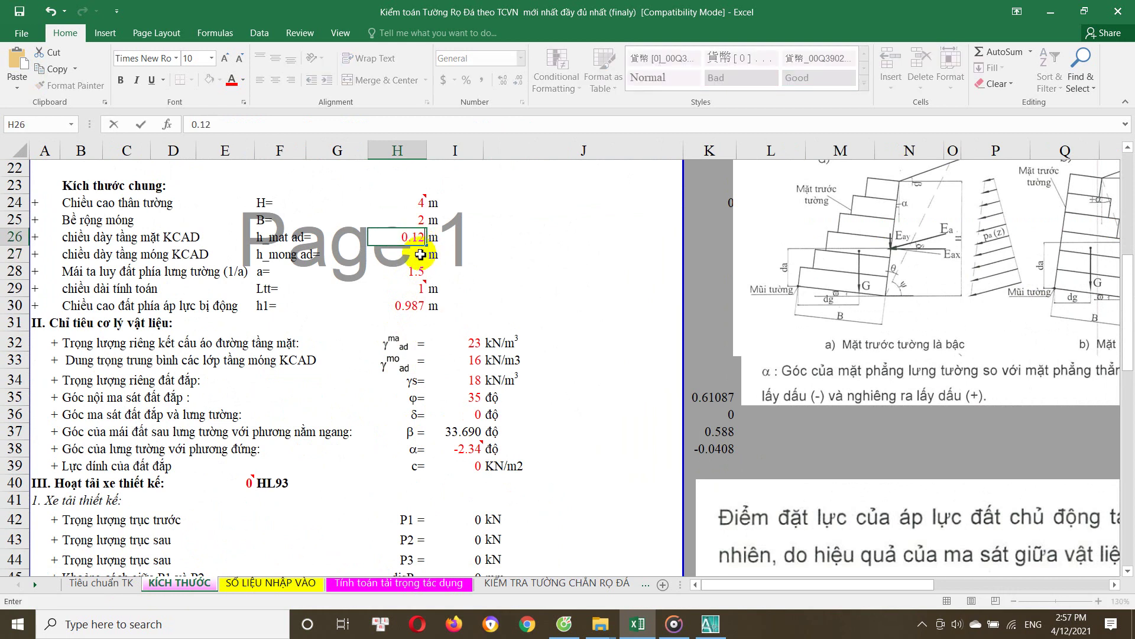
left_click(420, 255)
type("0.4")
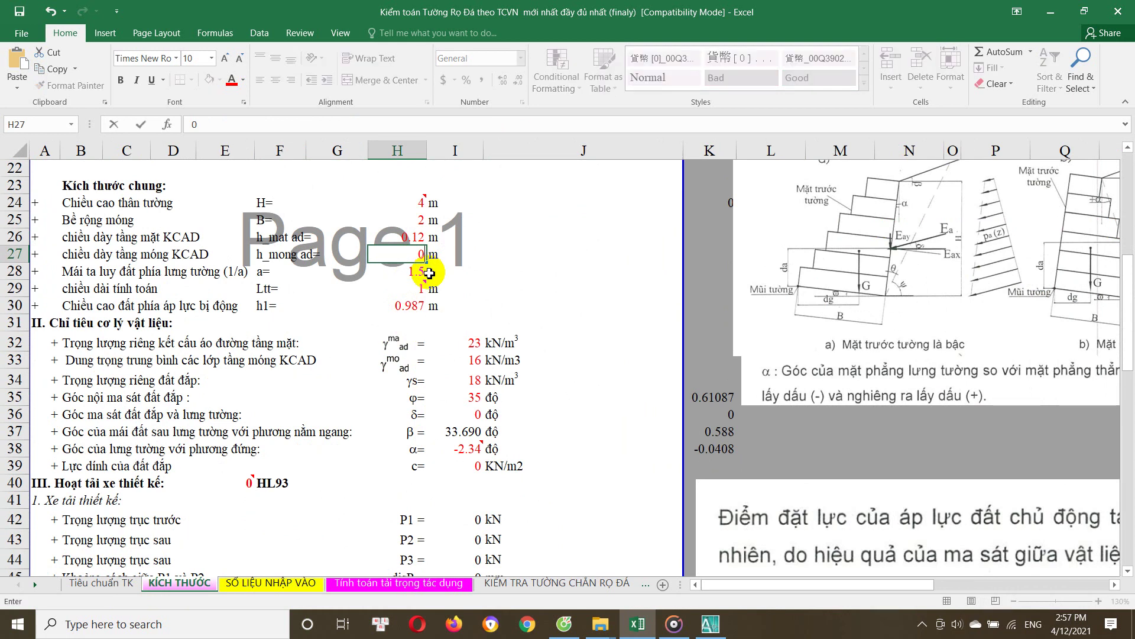
Switch to the SỐ LIỆU NHẬP VÀO input sheet
left_click(305, 582)
scroll(319, 544, "up", 8)
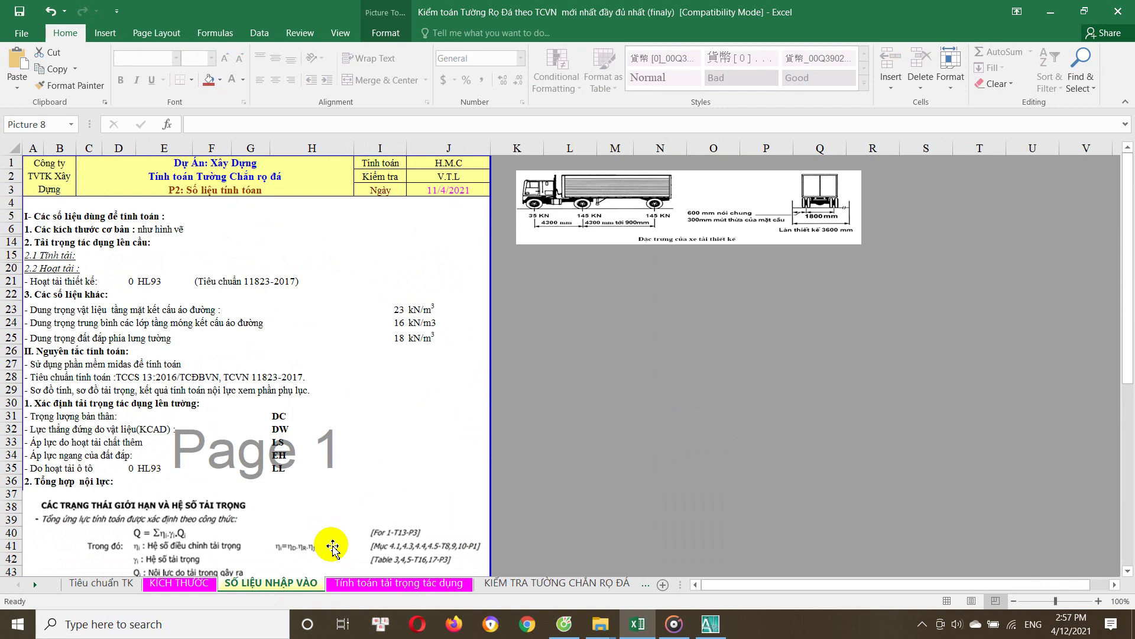
scroll(333, 548, "down", 1)
Check the Pt and Pd formulas in J103 and J104 on Tính toán tải trọng tác dụng
left_click(399, 583)
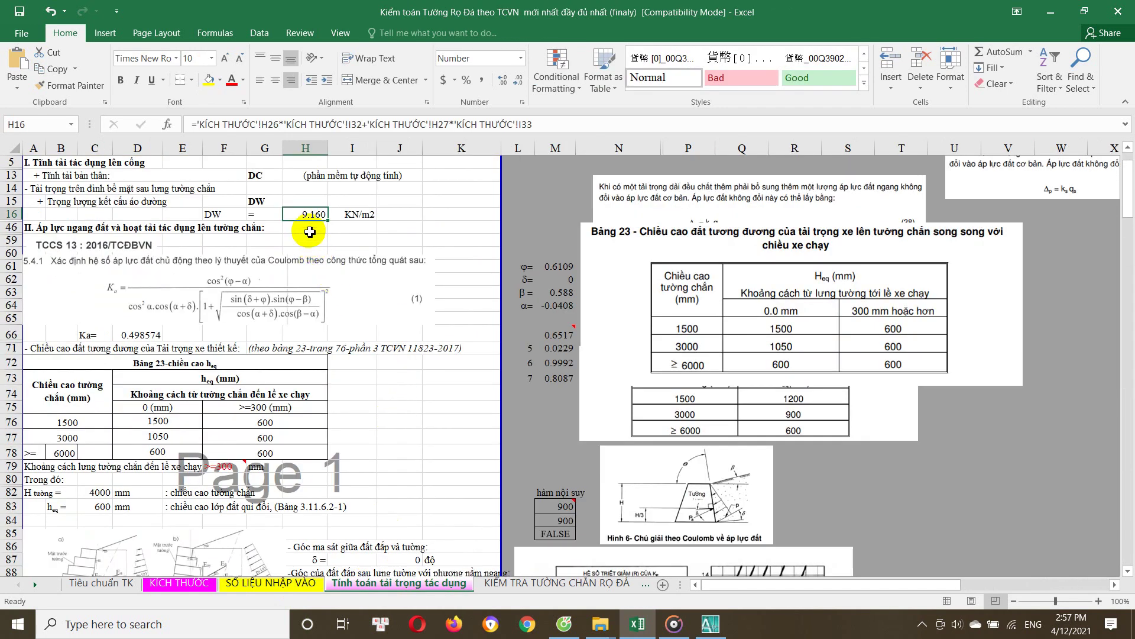
scroll(337, 224, "down", 2)
scroll(354, 296, "down", 3)
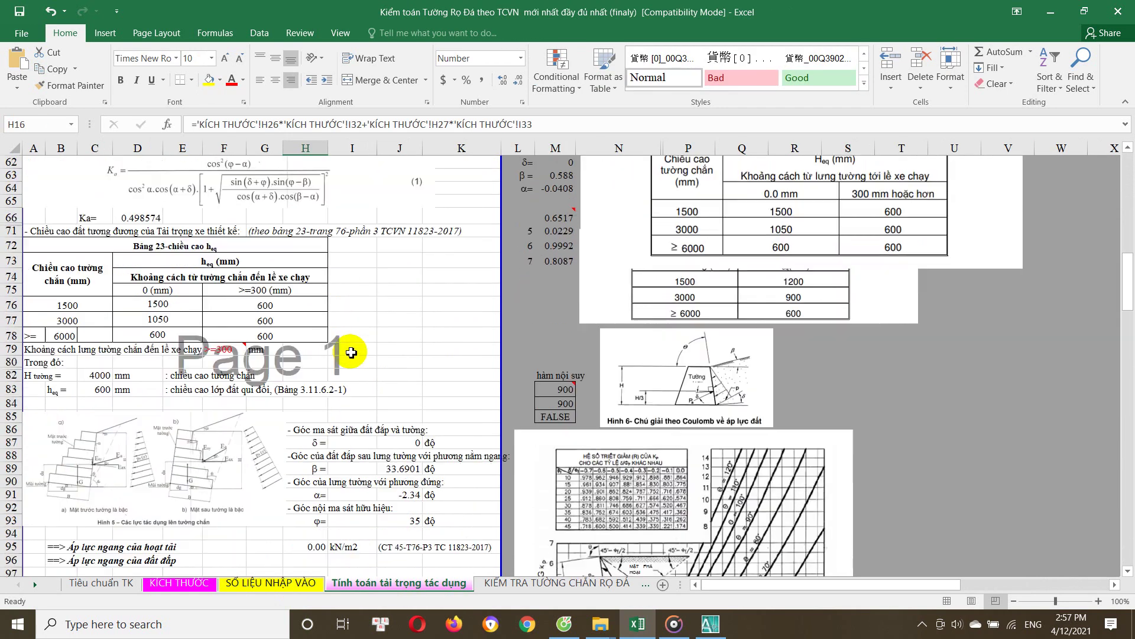
scroll(349, 378, "down", 3)
scroll(354, 396, "down", 1)
left_click(393, 429)
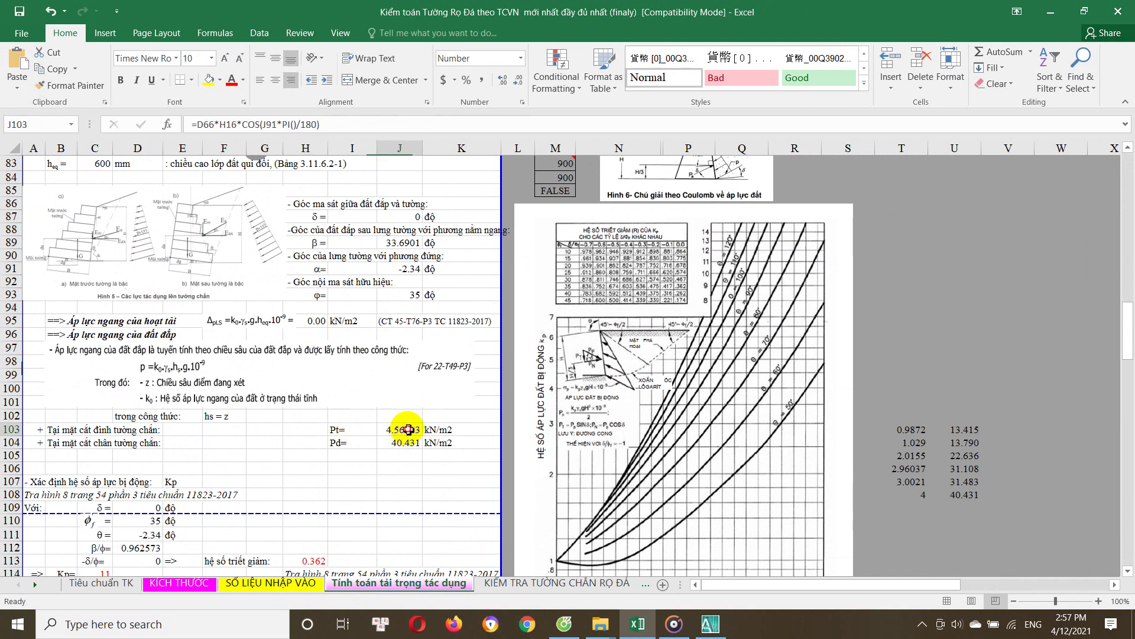
scroll(378, 395, "down", 1)
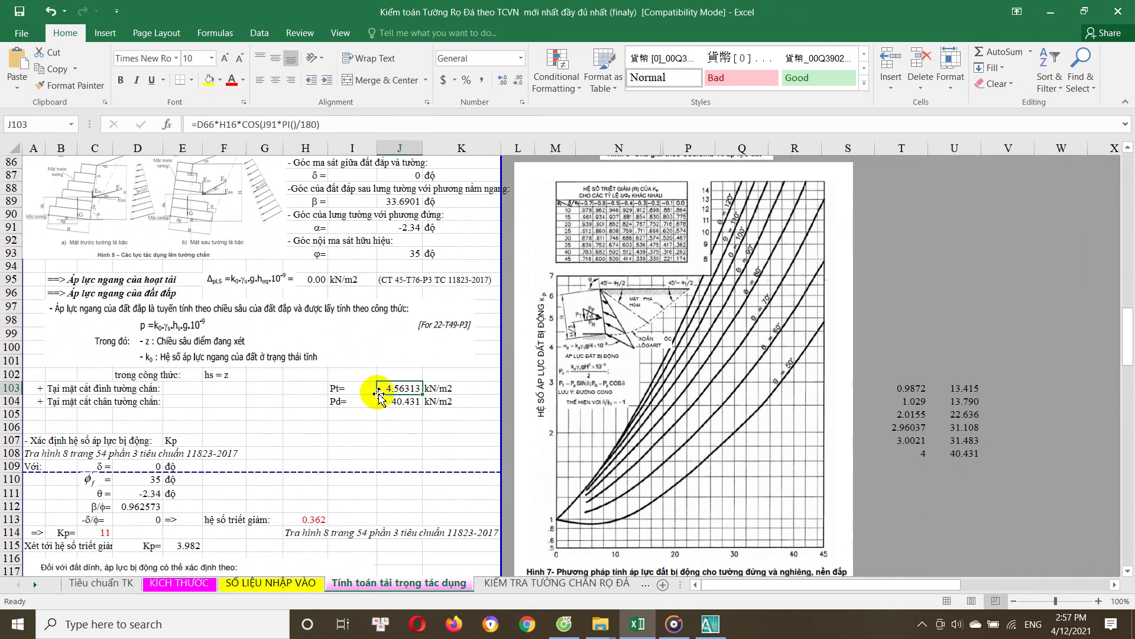
double_click(409, 388)
key("Escape")
double_click(408, 402)
key("Escape")
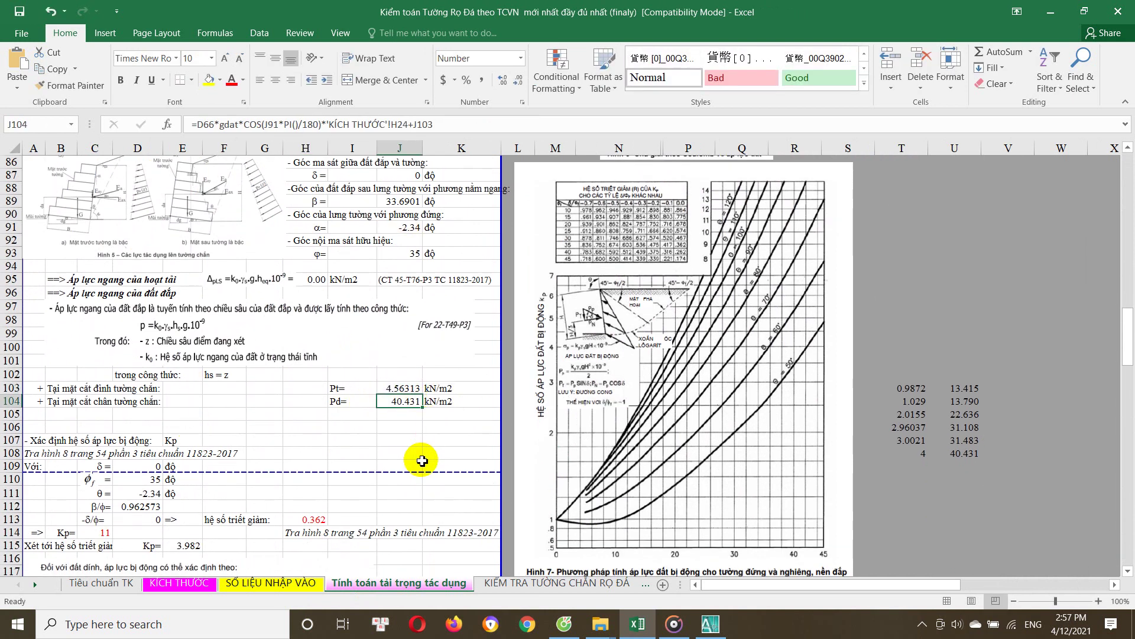
Check KÍCH THƯỚC's H26 thickness and H28 slope ratio, then show SỐ LIỆU NHẬP VÀO
left_click(188, 587)
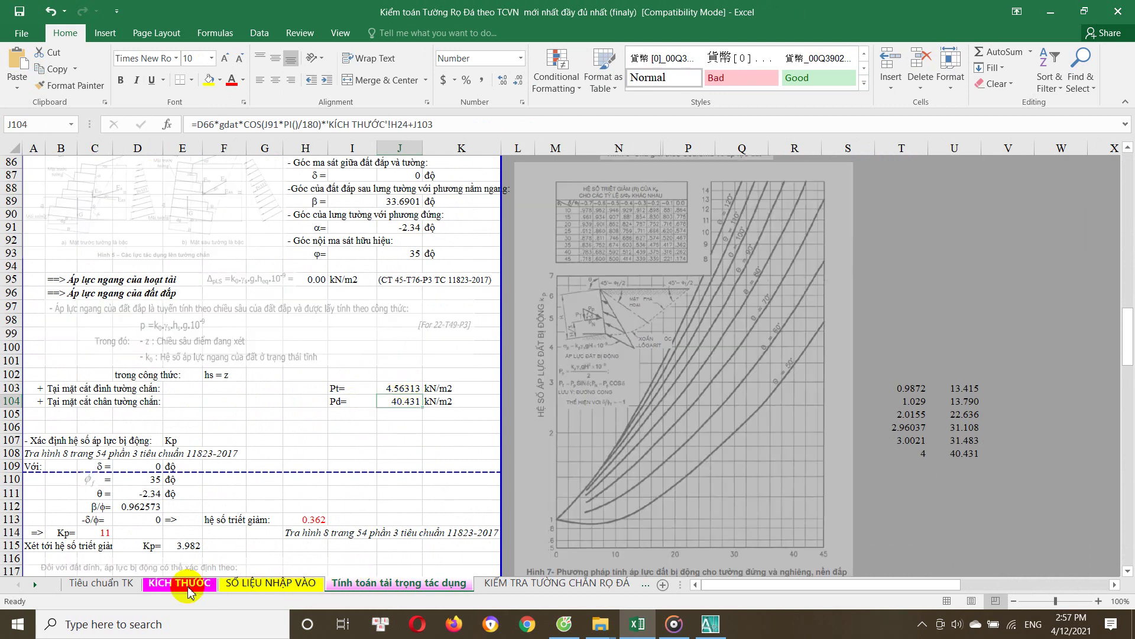
scroll(374, 331, "up", 1)
left_click(417, 289)
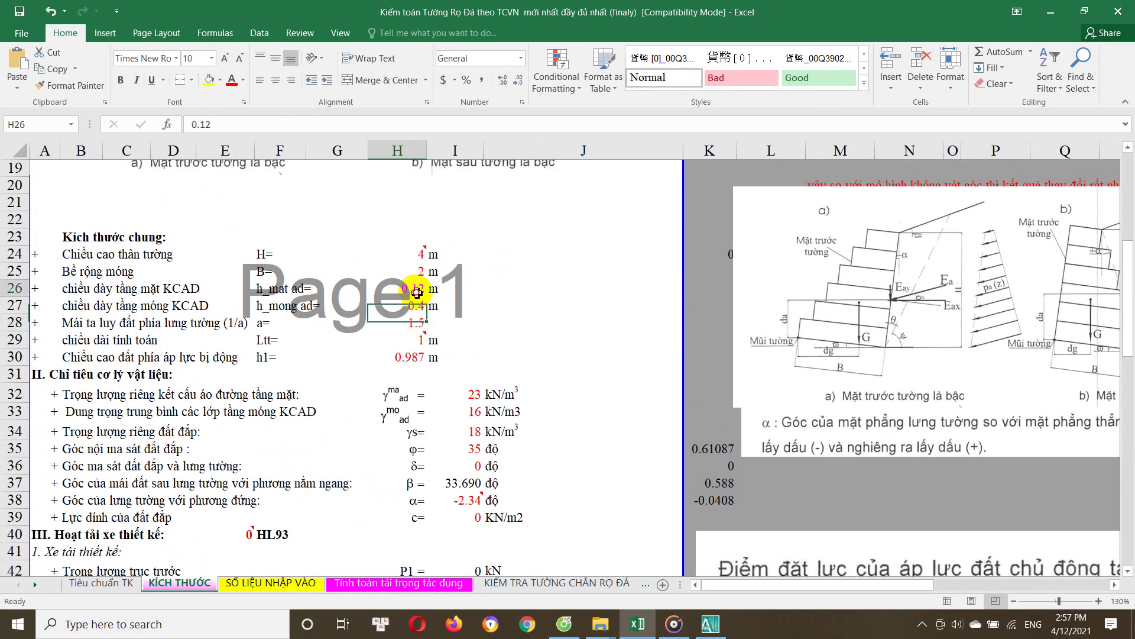
left_click(423, 323)
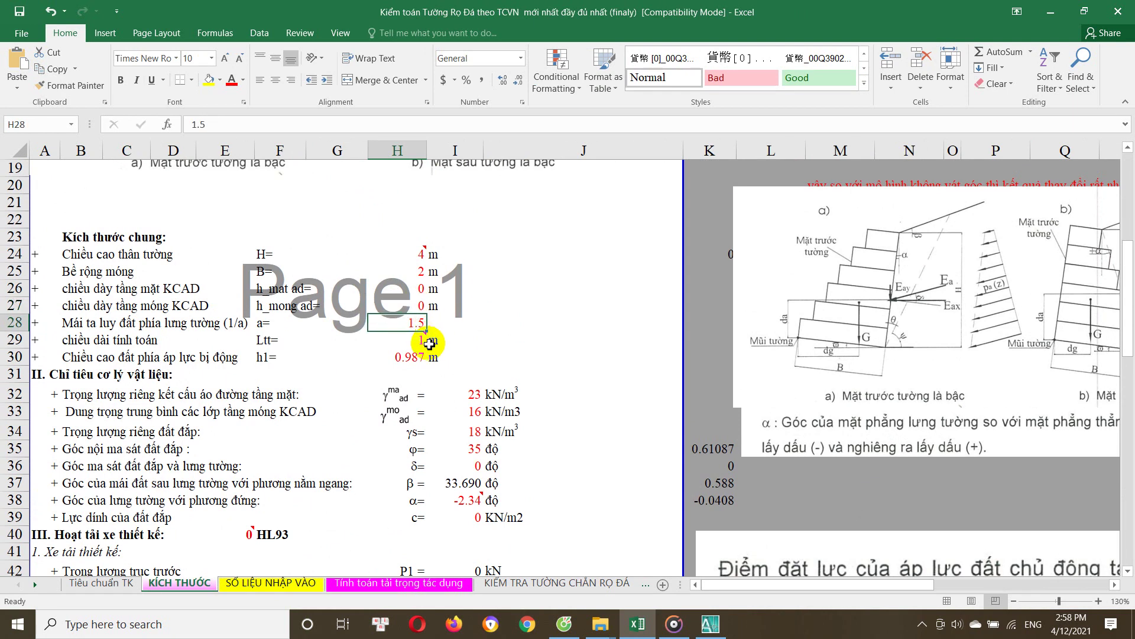
left_click(425, 316)
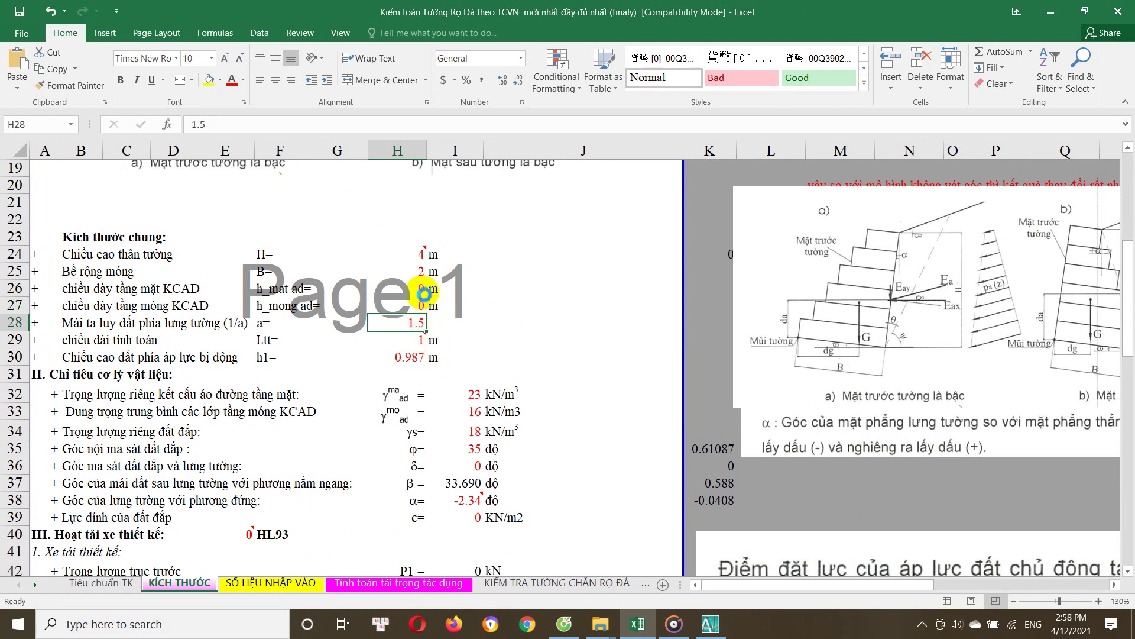
left_click(306, 586)
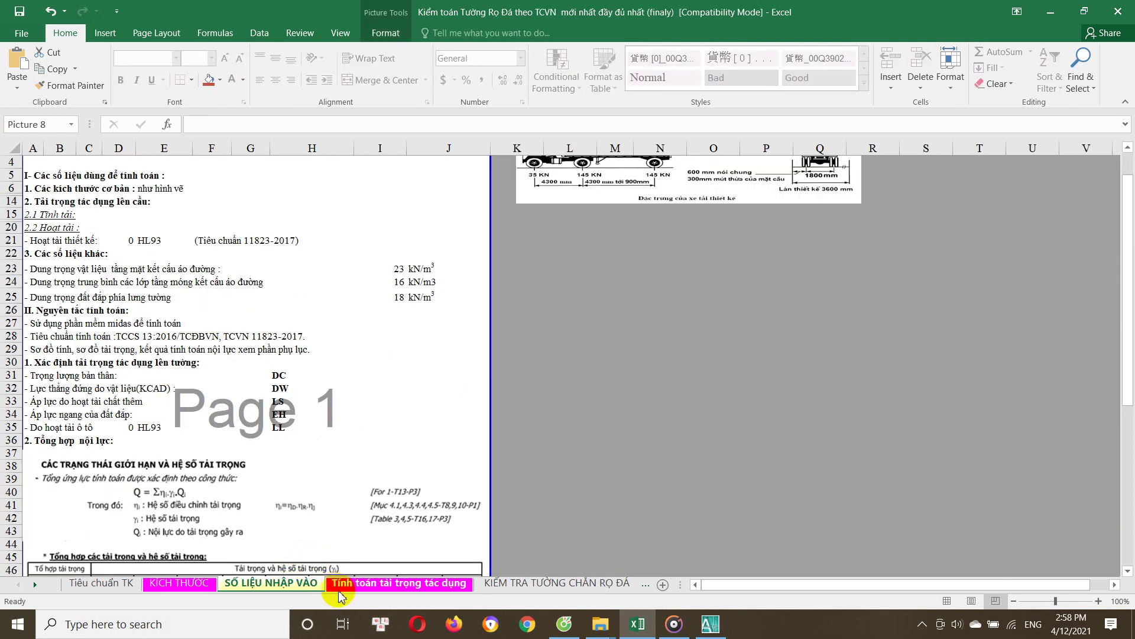
Return to the Tính toán tải trọng tác dụng sheet and review the Coulomb formula picture
left_click(351, 588)
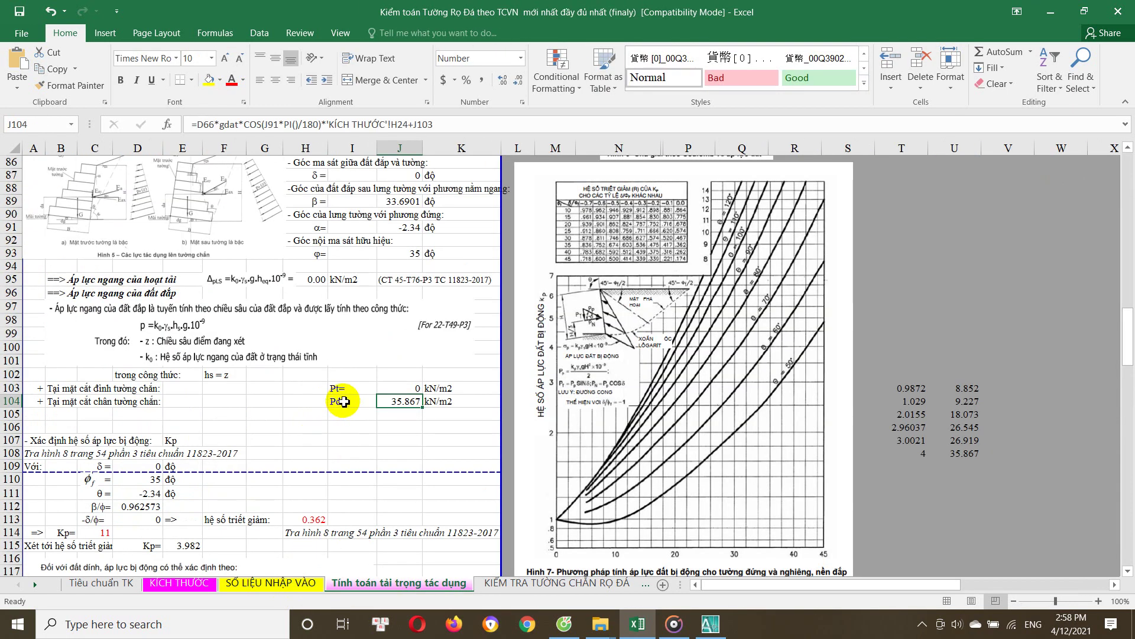
scroll(344, 401, "up", 1)
scroll(346, 401, "up", 2)
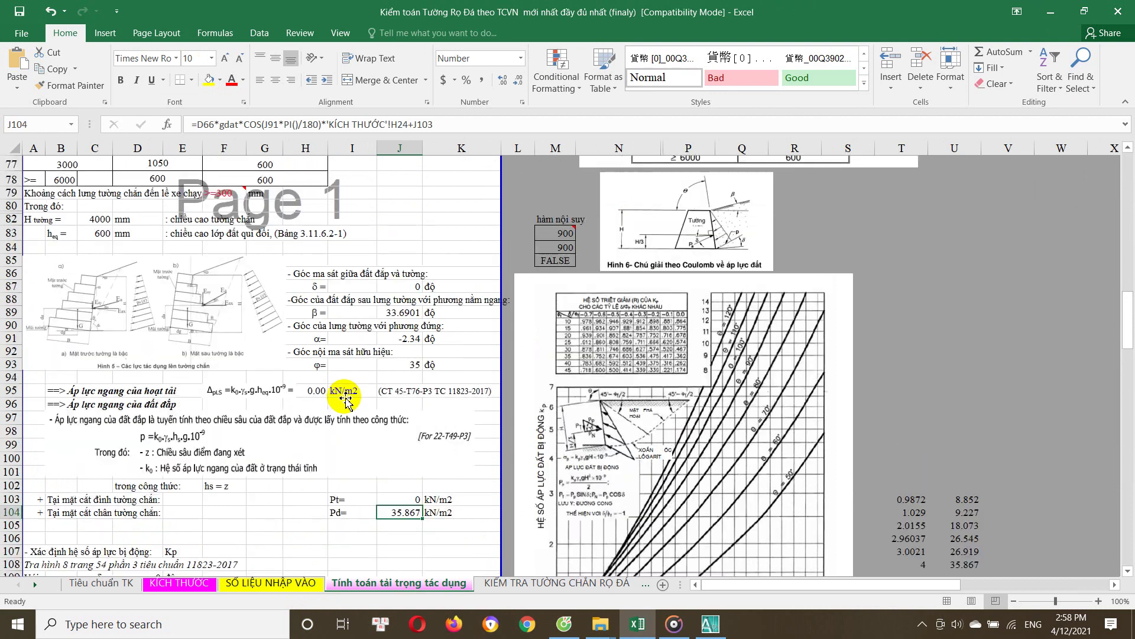
scroll(343, 390, "up", 3)
scroll(343, 389, "up", 3)
scroll(331, 396, "up", 2)
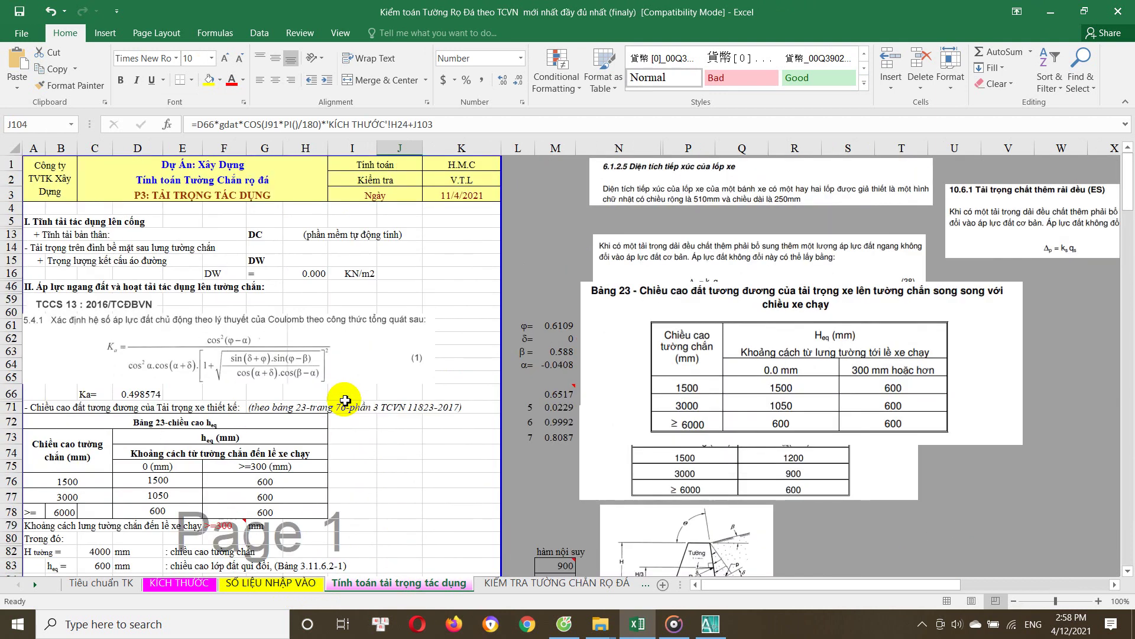
scroll(223, 305, "down", 2)
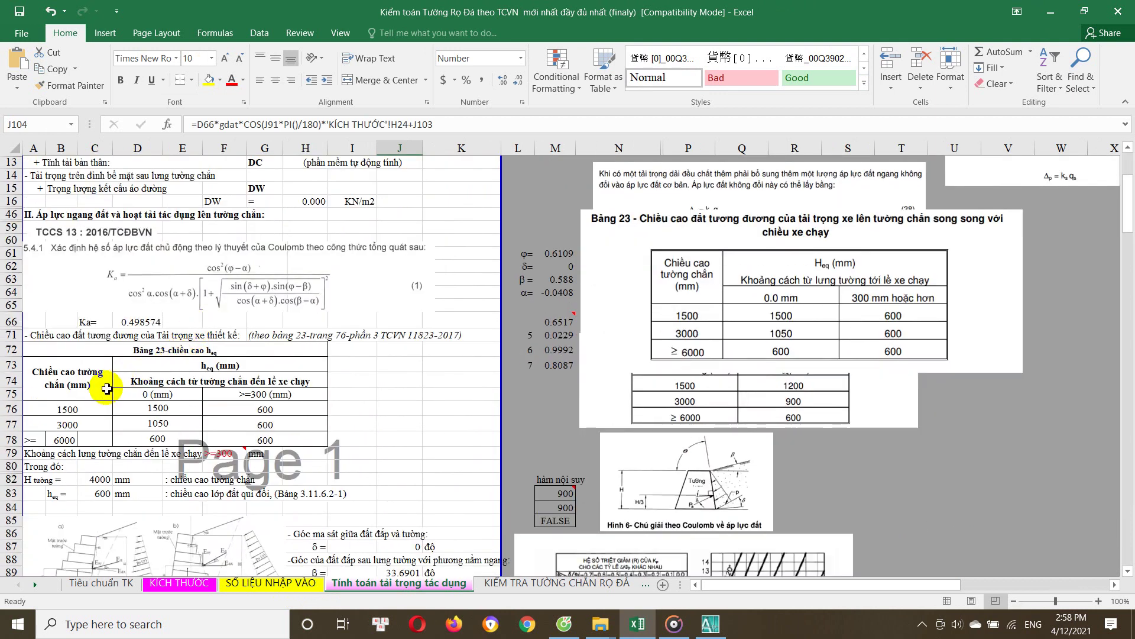
left_click(104, 248)
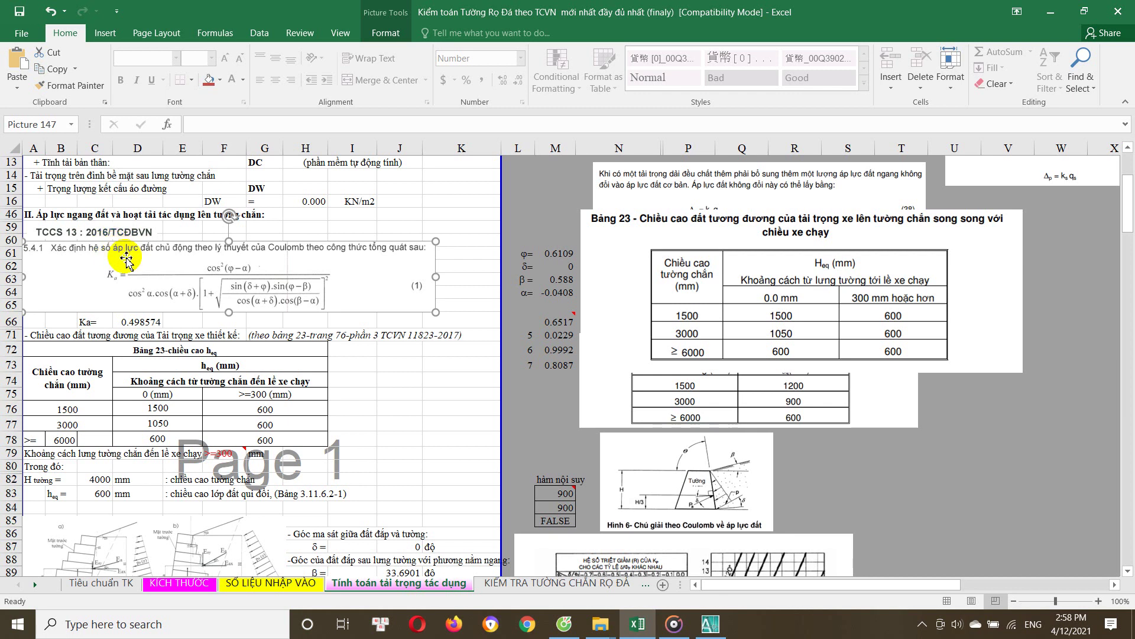
scroll(151, 334, "down", 1)
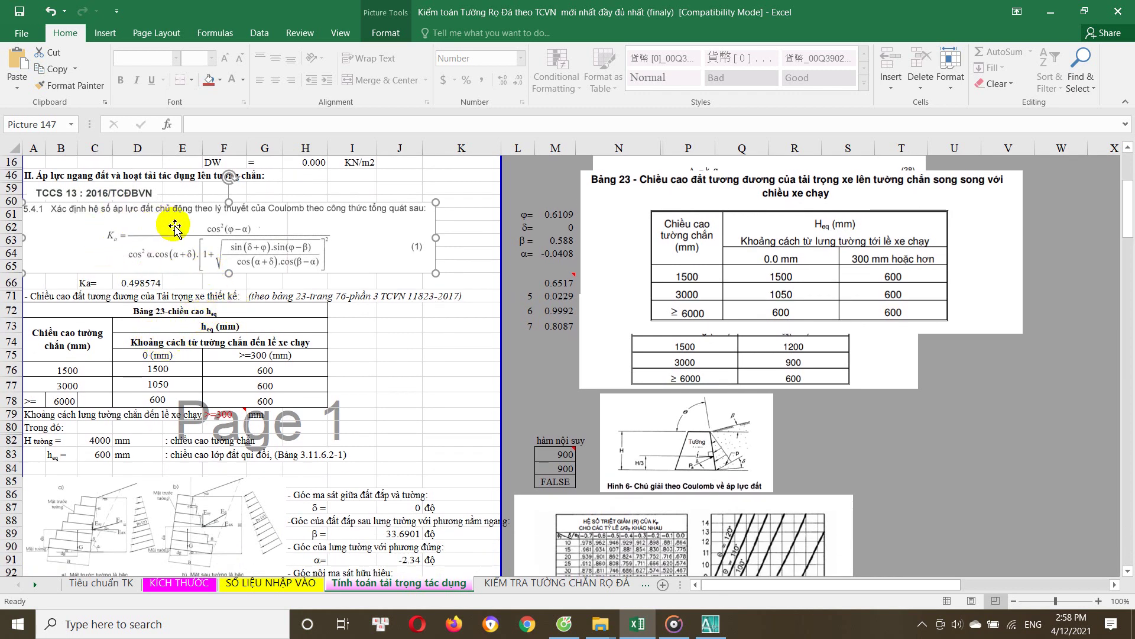
scroll(238, 293, "down", 1)
Trace the Coulomb Ka formula in D66, still giving 0.498574, without changing it
left_click(245, 319)
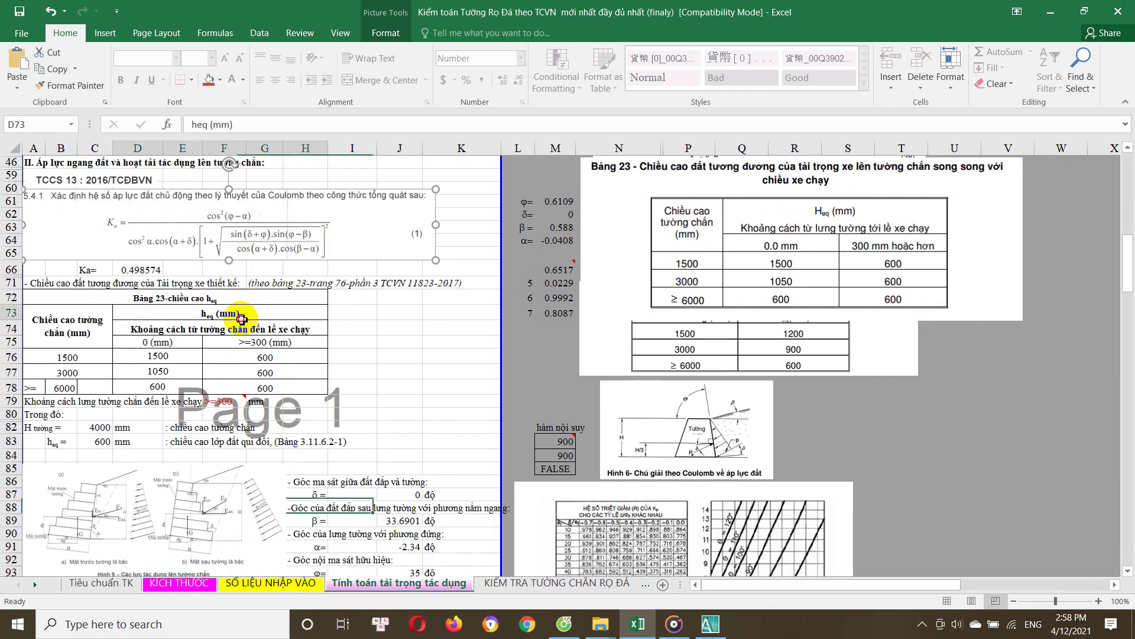
double_click(145, 269)
left_click(552, 268)
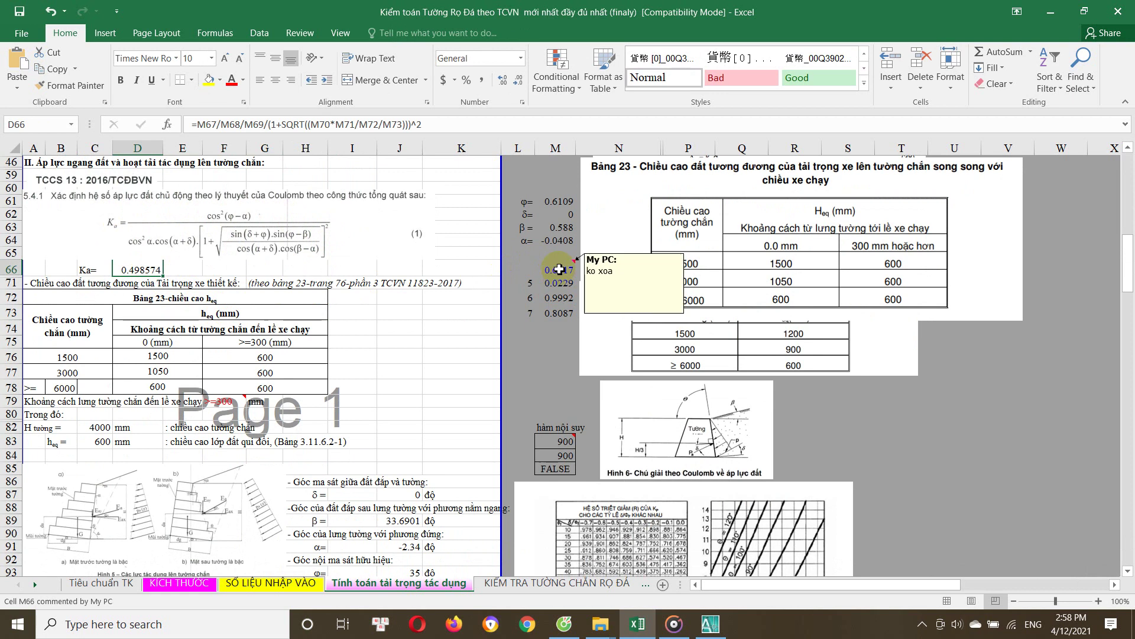
scroll(544, 242, "up", 1)
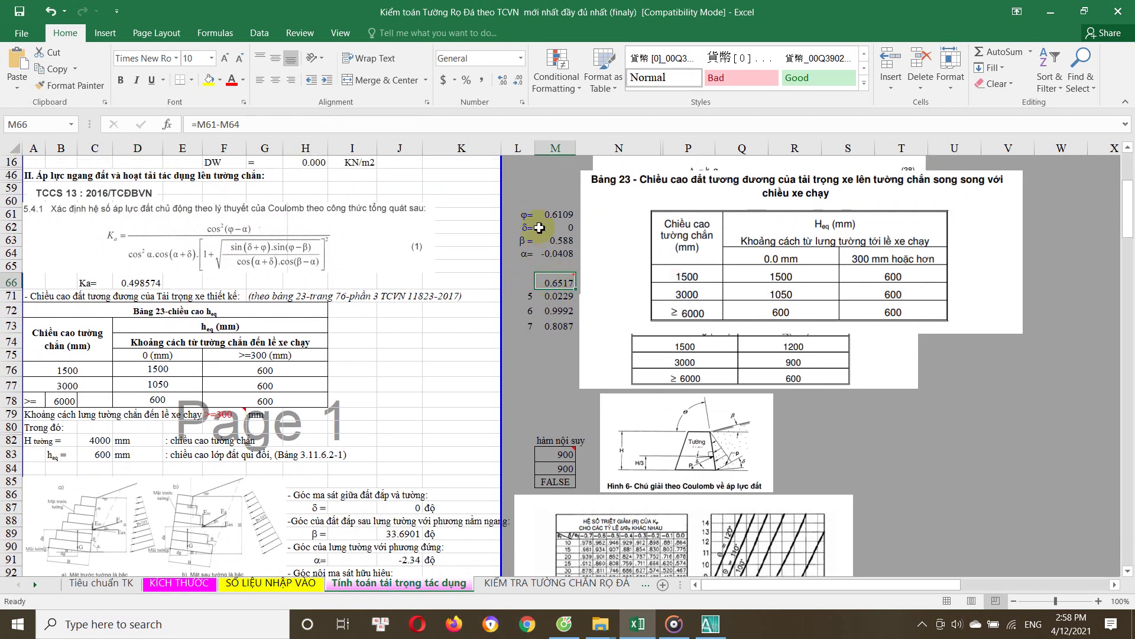
double_click(132, 284)
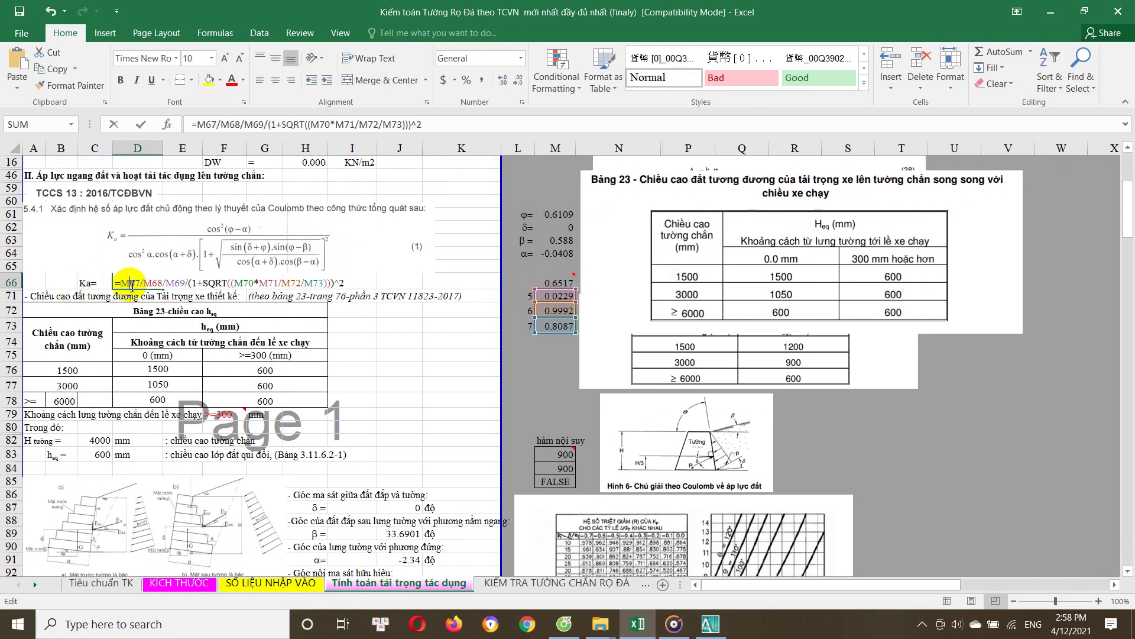
key("Escape")
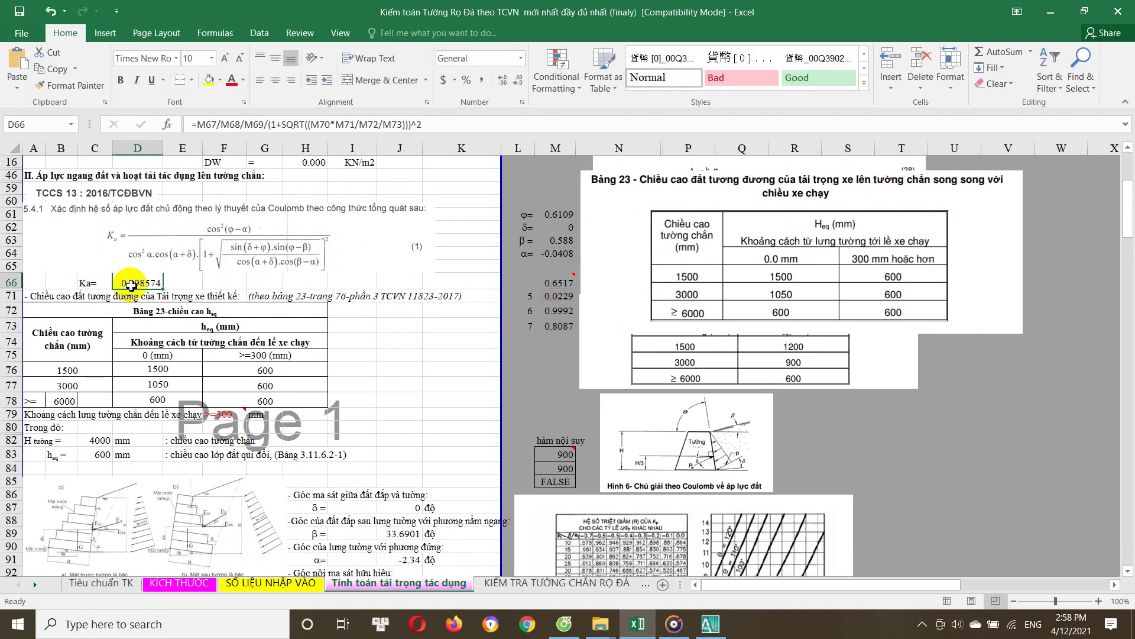
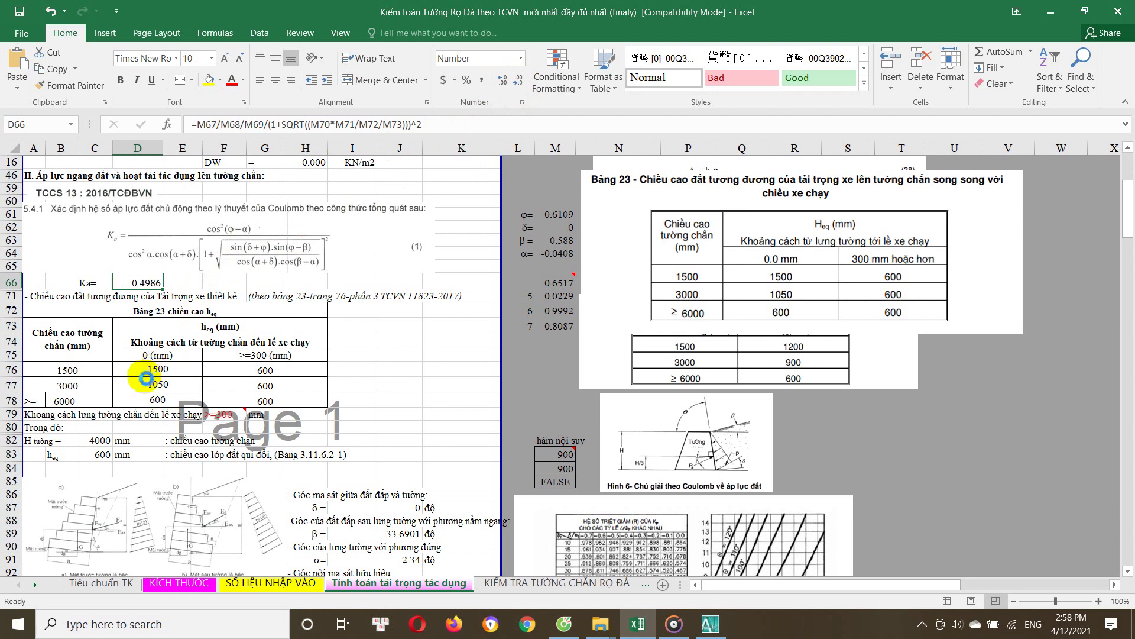
Scroll through the unit-weight table, selecting its source note and the 0 (mm) column header
scroll(130, 381, "down", 1)
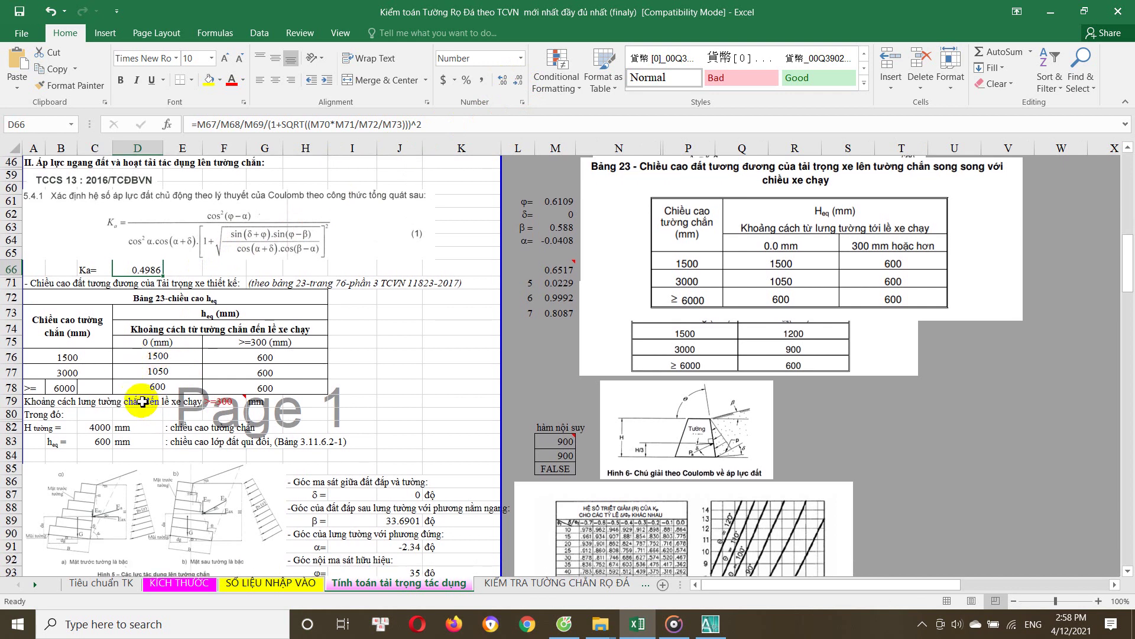
left_click(279, 287)
scroll(254, 307, "down", 1)
left_click(172, 331)
scroll(180, 346, "down", 3)
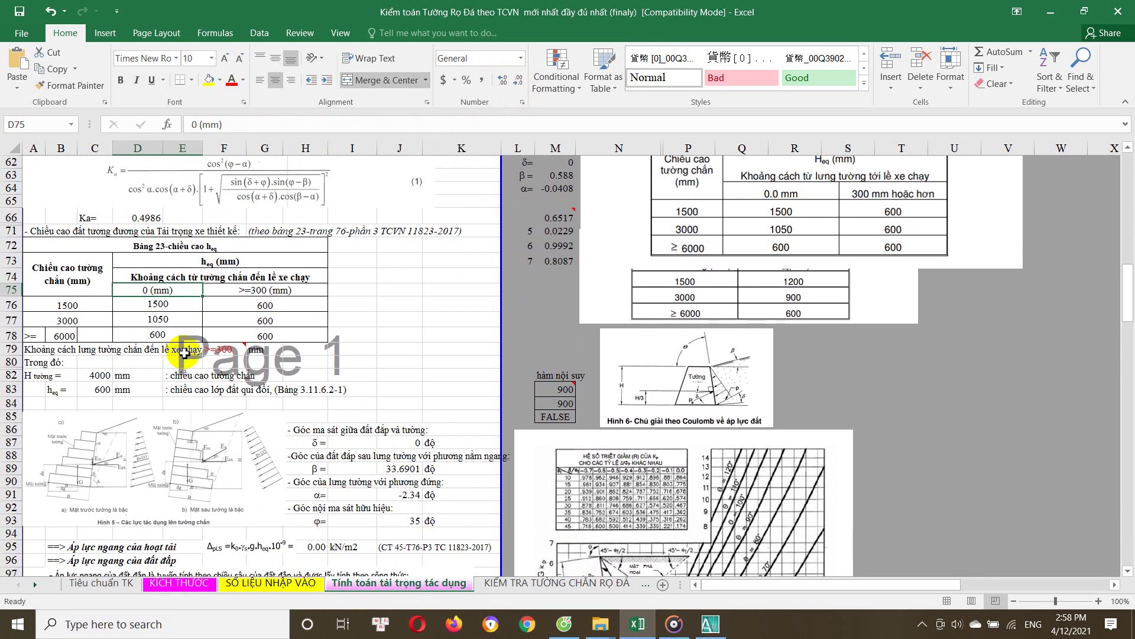
scroll(184, 353, "down", 1)
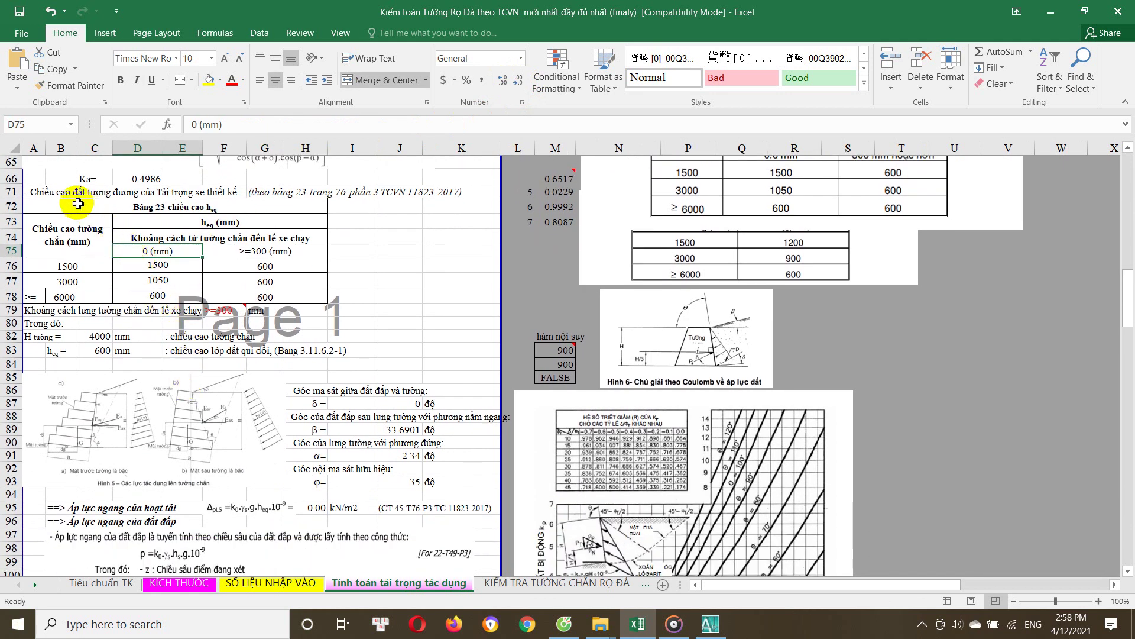
scroll(228, 292, "down", 1)
scroll(223, 312, "down", 2)
scroll(229, 328, "down", 1)
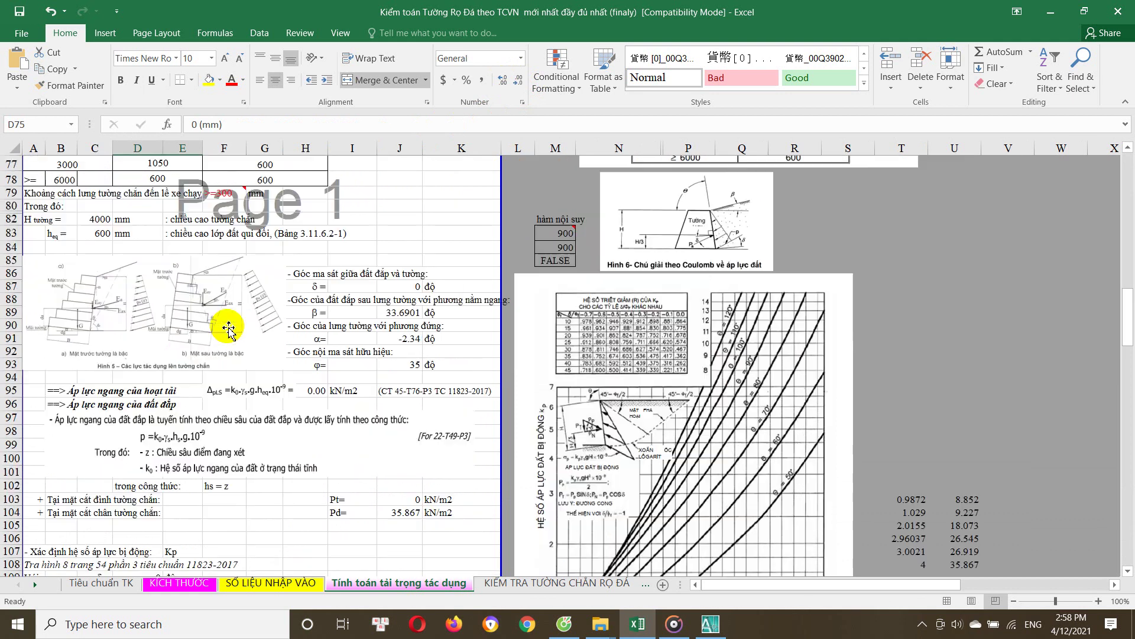
scroll(228, 329, "up", 1)
Inspect the heq formula in C83 and the wall height formula in C82 without changing them
double_click(103, 282)
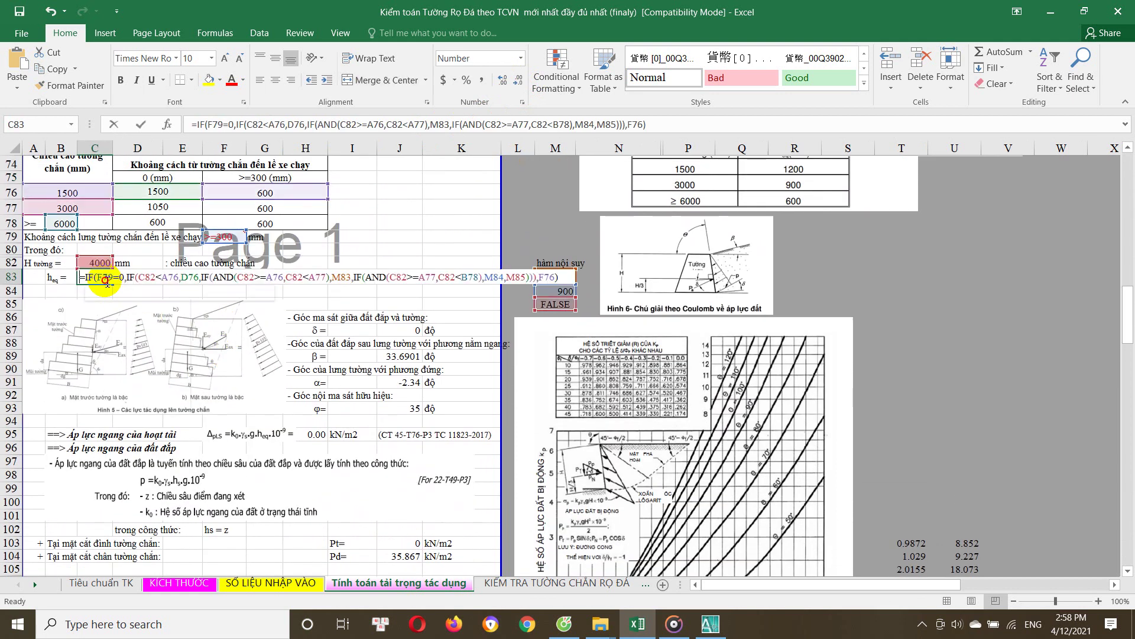
left_click(100, 263)
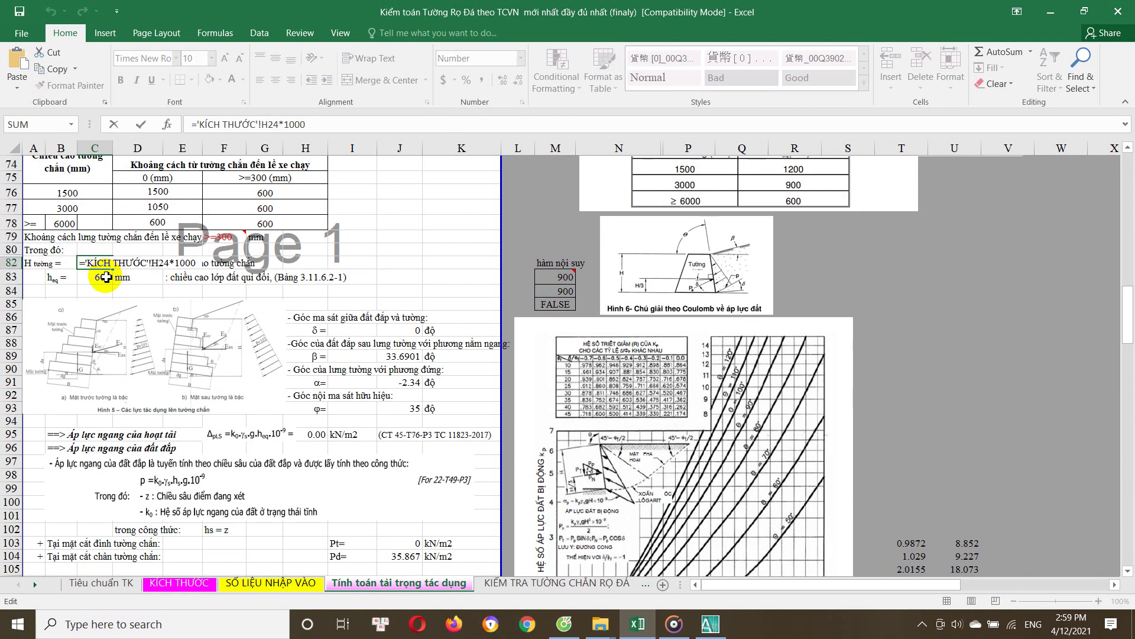
double_click(103, 277)
scroll(106, 281, "up", 1)
key("Escape")
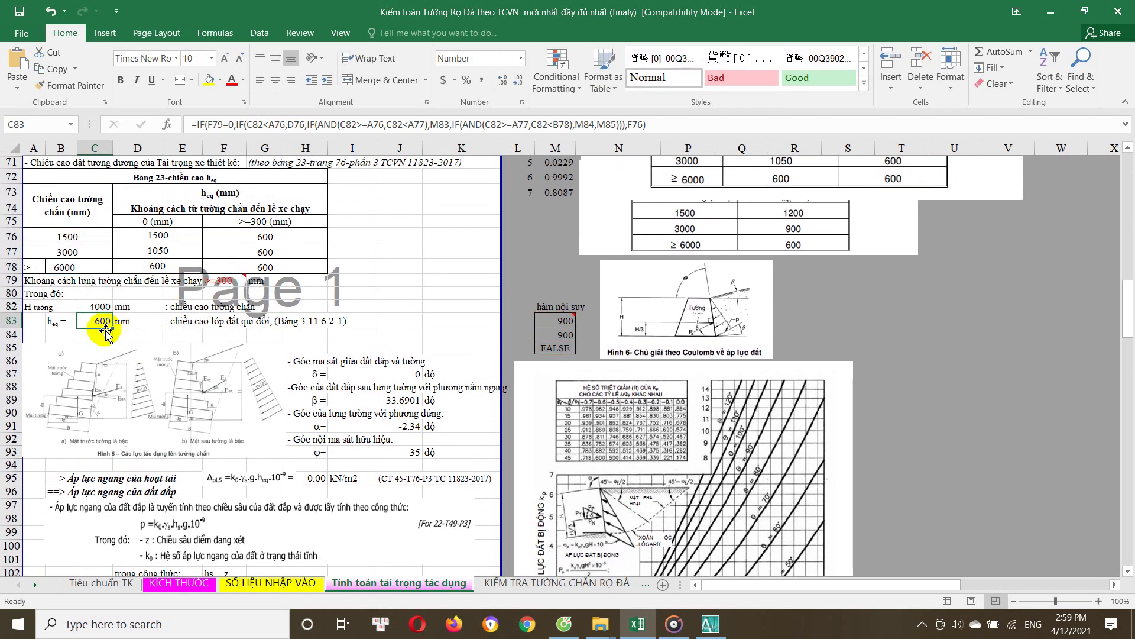
Review the kerb distance choice in F79, keeping it at >=300
left_click(245, 282)
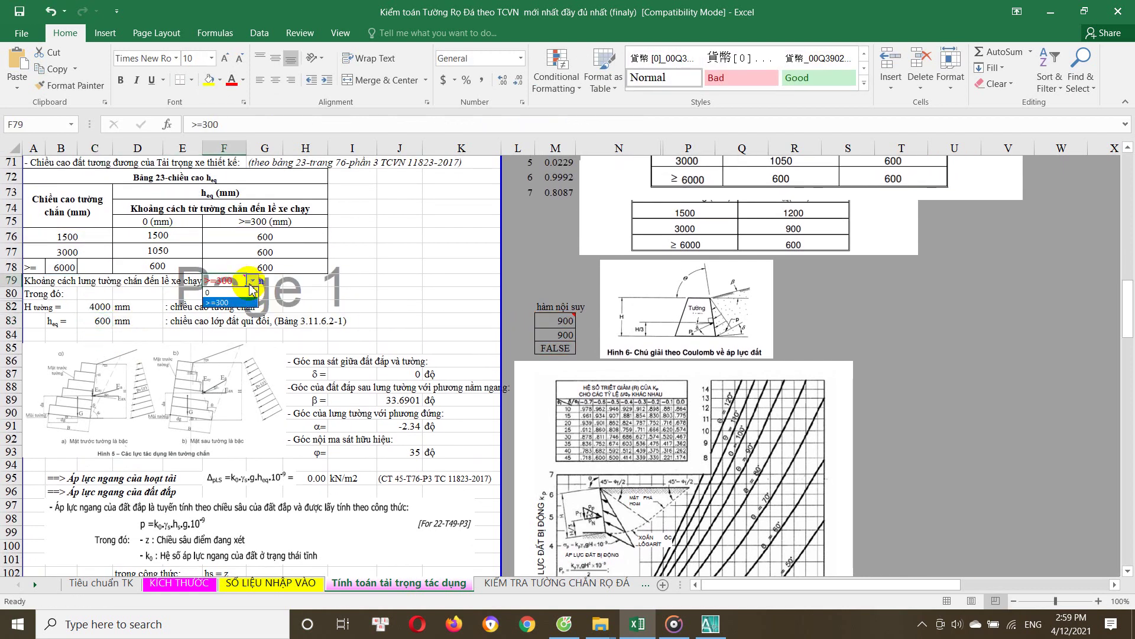
left_click(72, 283)
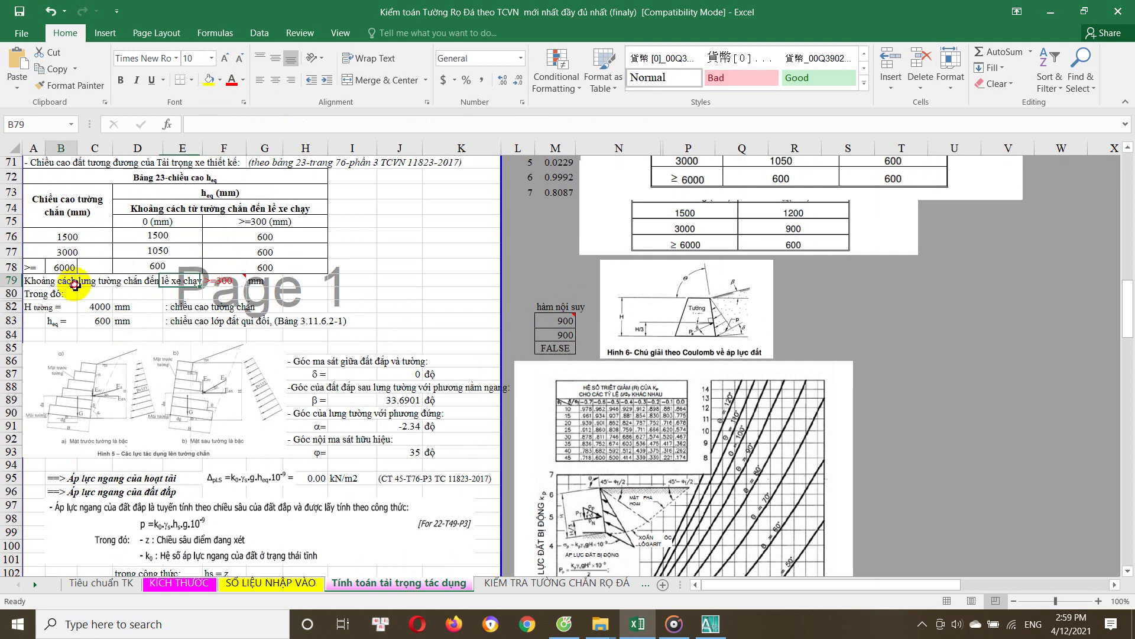
left_click(147, 284)
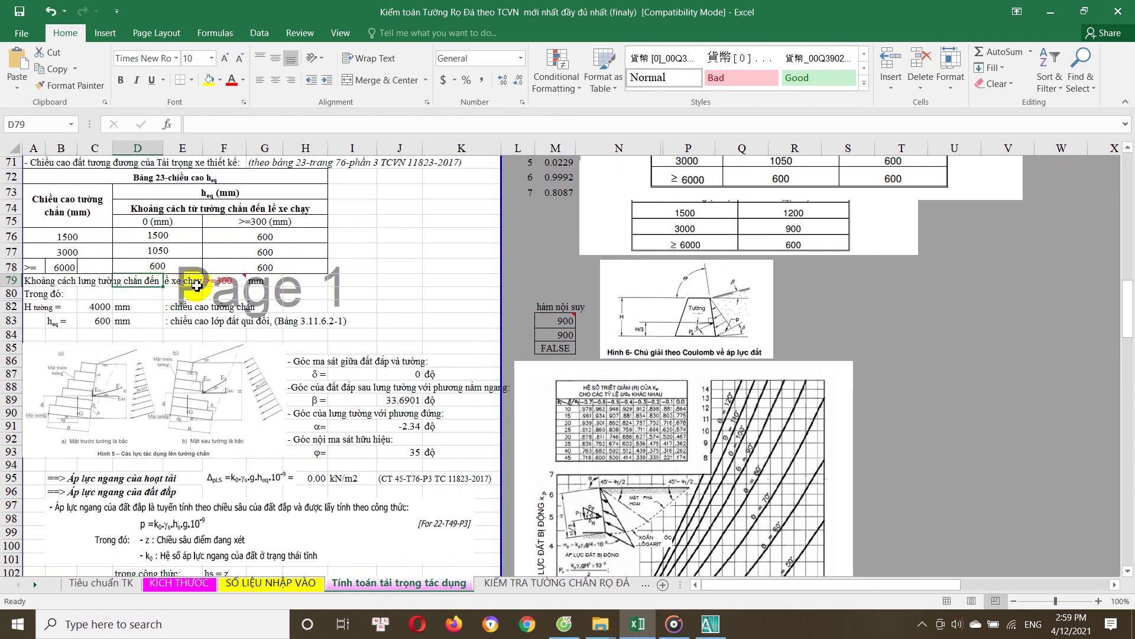
left_click(236, 284)
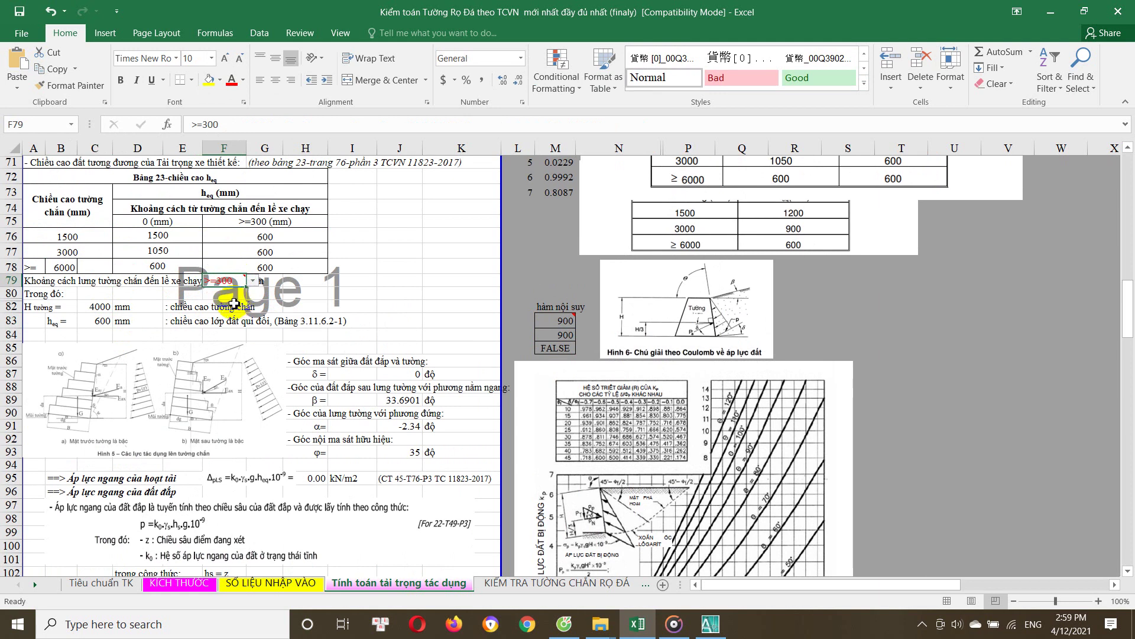
scroll(239, 310, "up", 2, "ctrl")
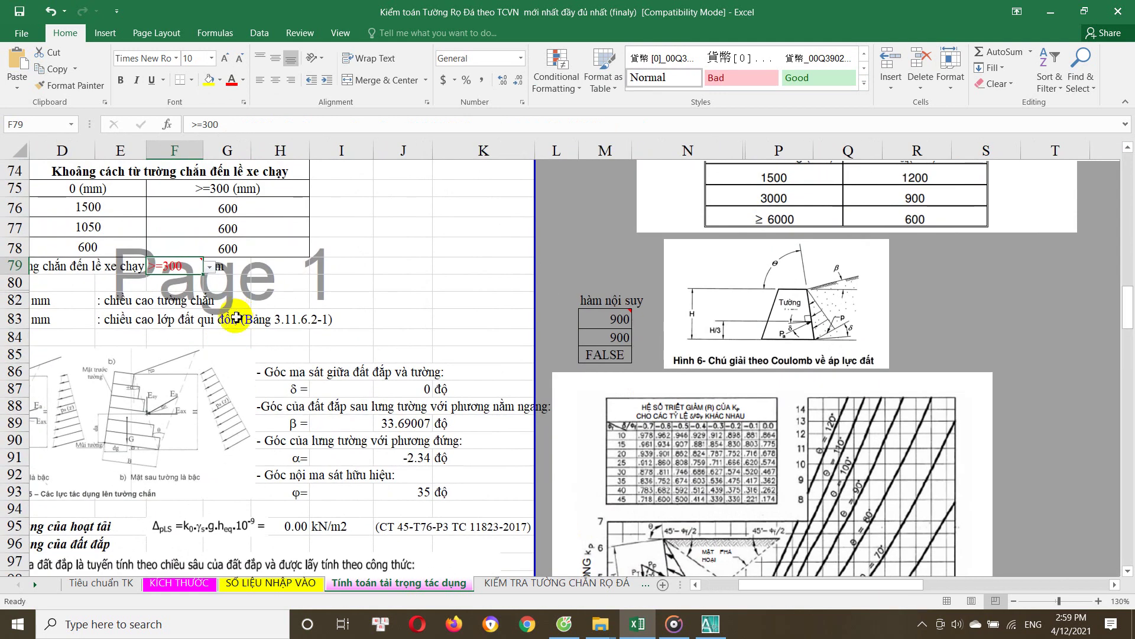
left_click_drag(834, 585, 792, 585)
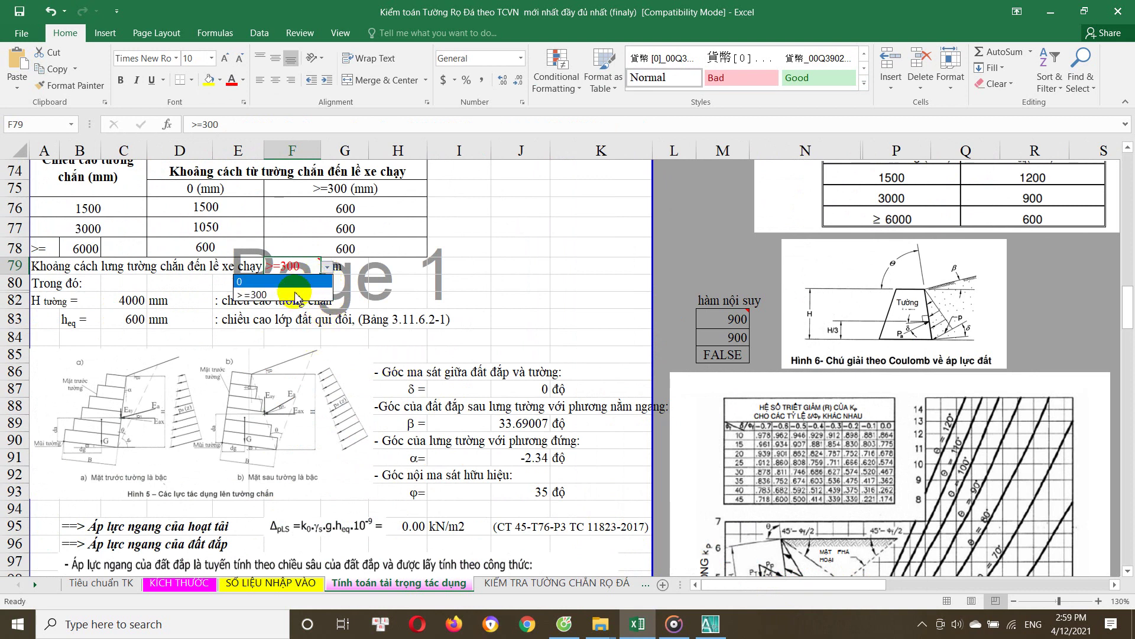
left_click(177, 267)
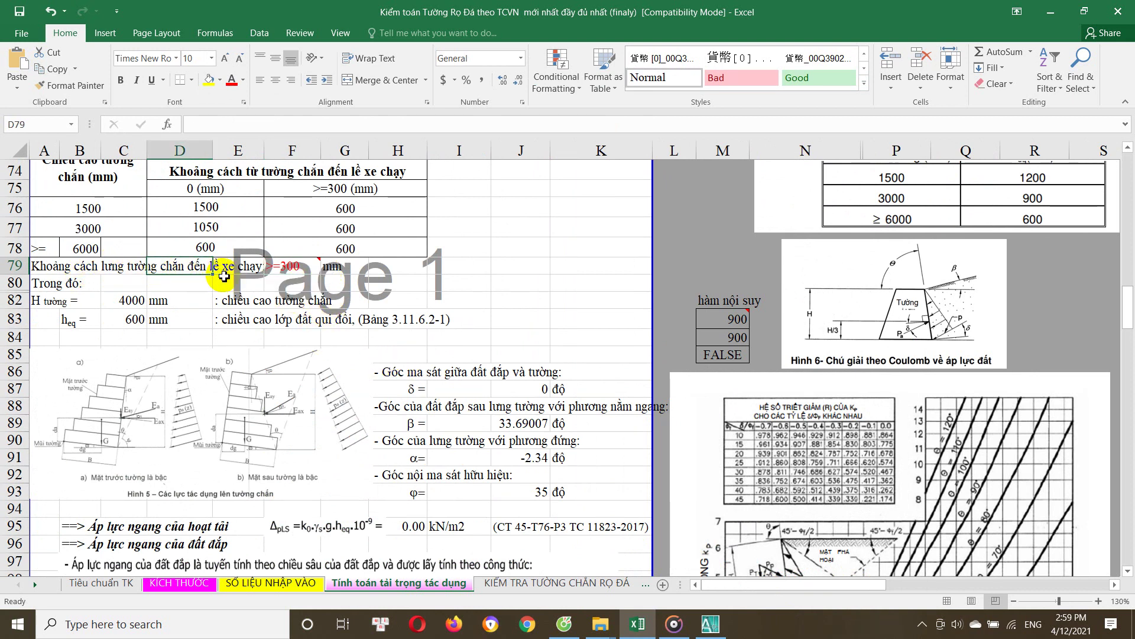
In AutoCAD, draw a horizontal polyline rightward from a point on the 1/1.5 slope with Ortho on
left_click(710, 624)
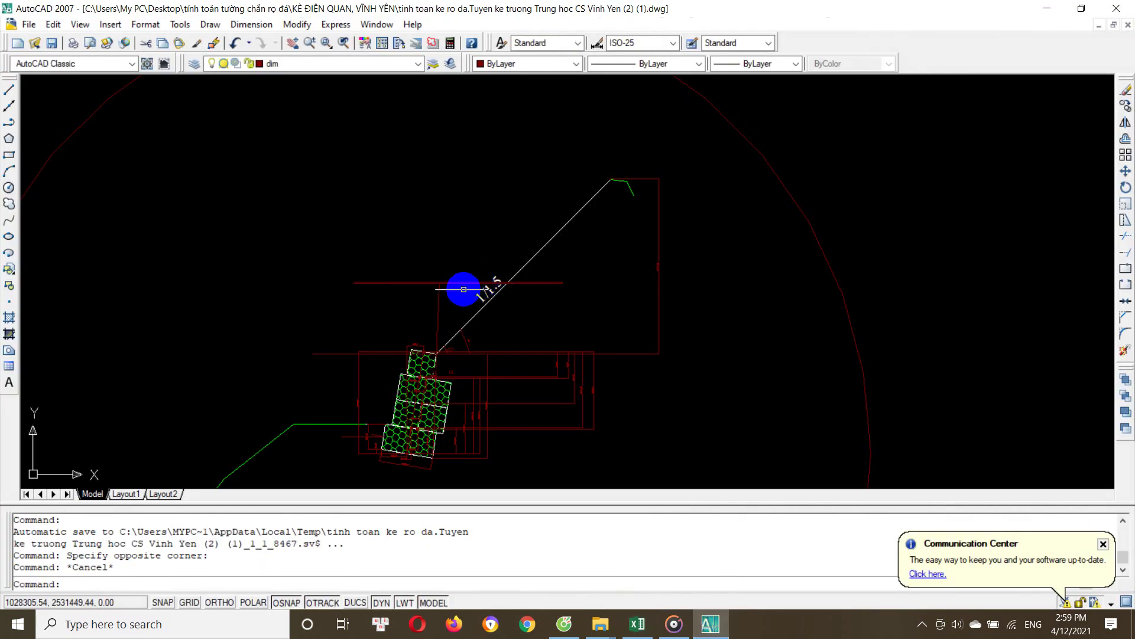
scroll(443, 362, "up", 2)
scroll(428, 345, "up", 2)
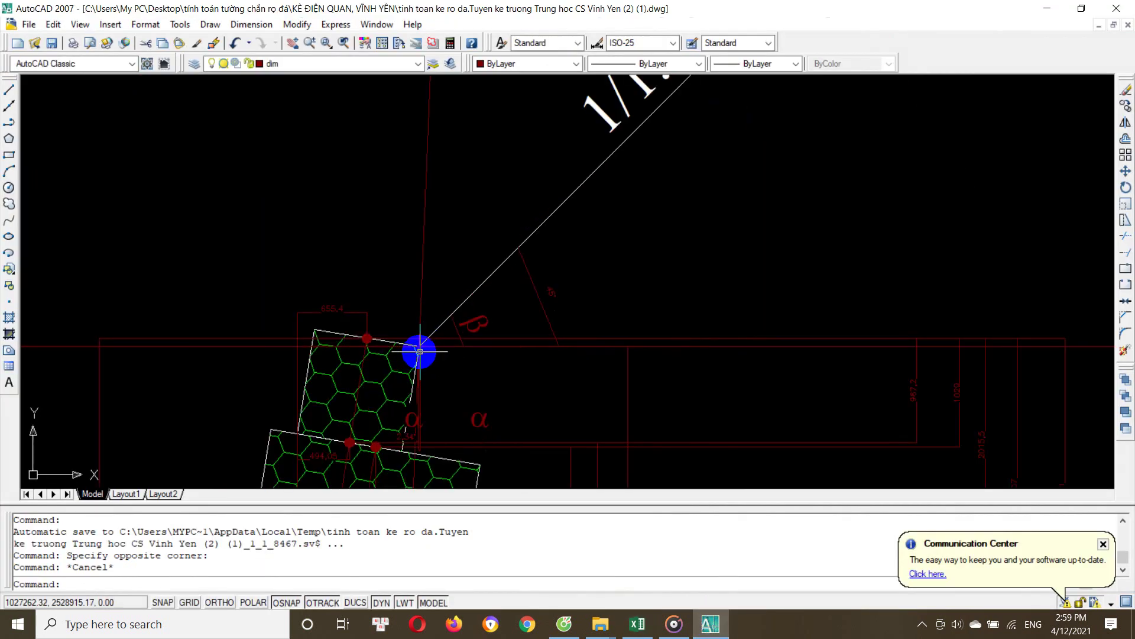
scroll(420, 352, "down", 2)
scroll(473, 287, "down", 2)
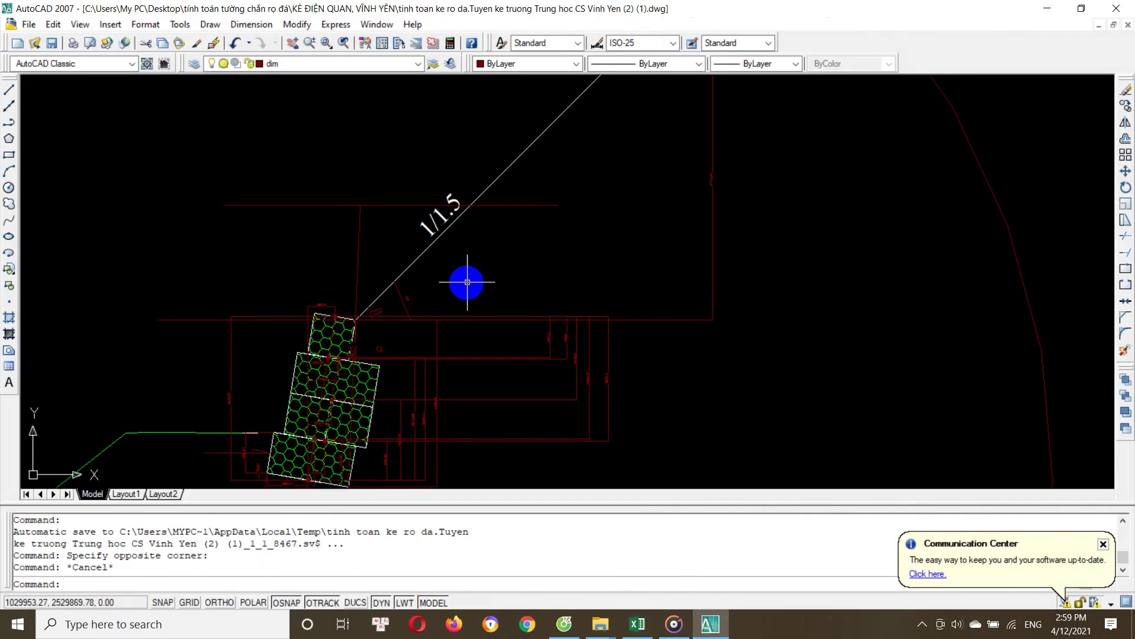
middle_click_drag(467, 283, 399, 303)
type("pl")
key("Return")
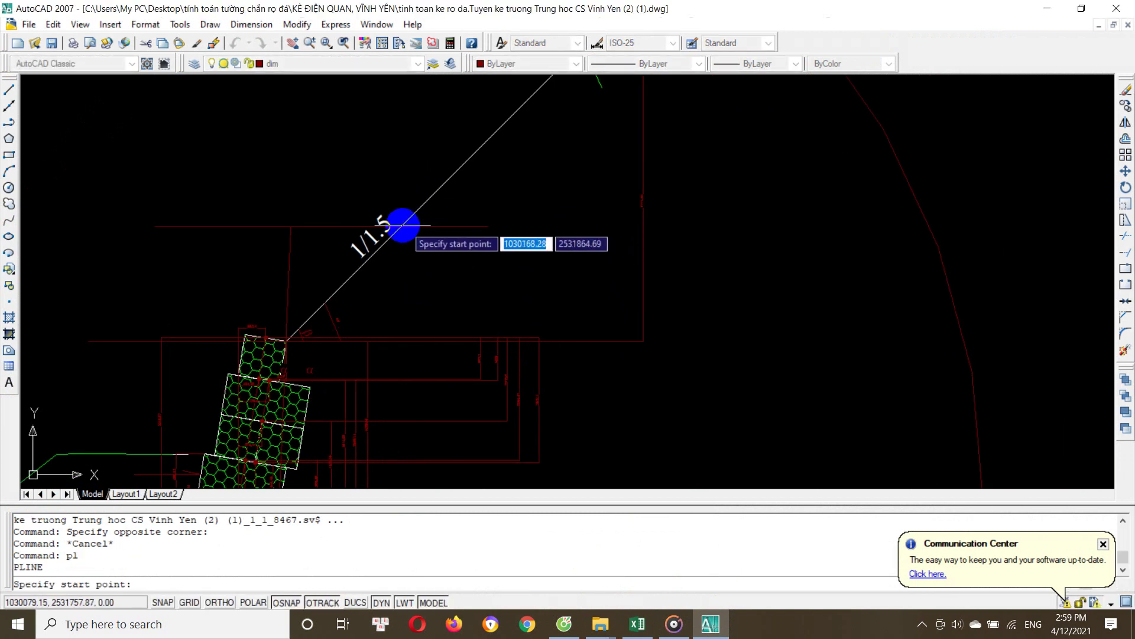
left_click(403, 225)
key("F8")
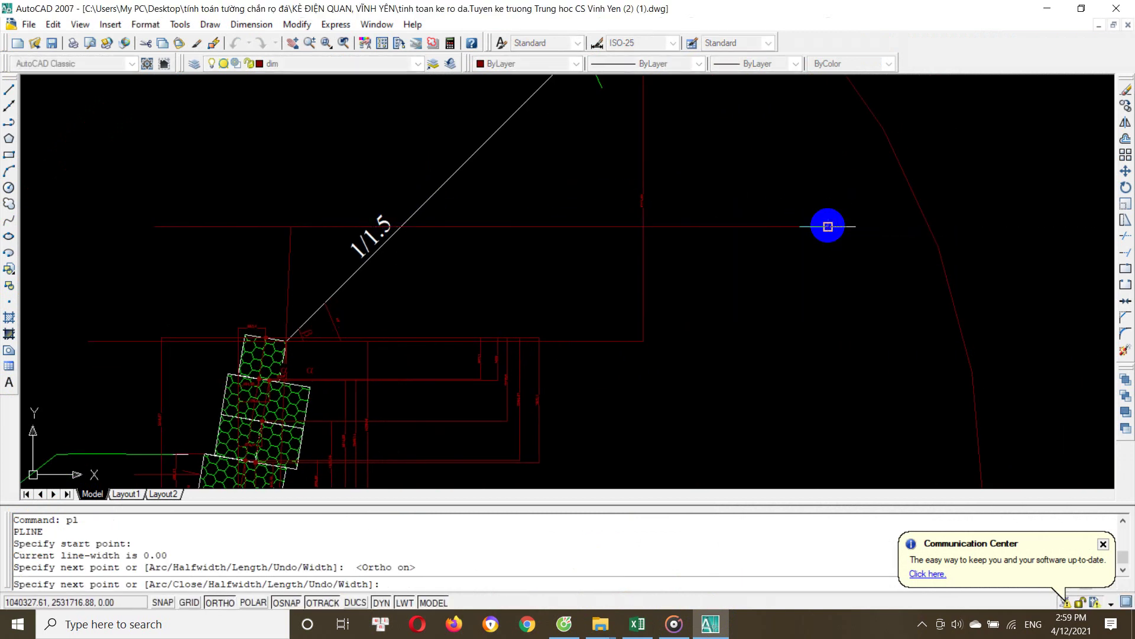
key("Return")
scroll(362, 218, "up", 1)
Change the colour of the new horizontal line
left_click(502, 231)
scroll(489, 248, "down", 1)
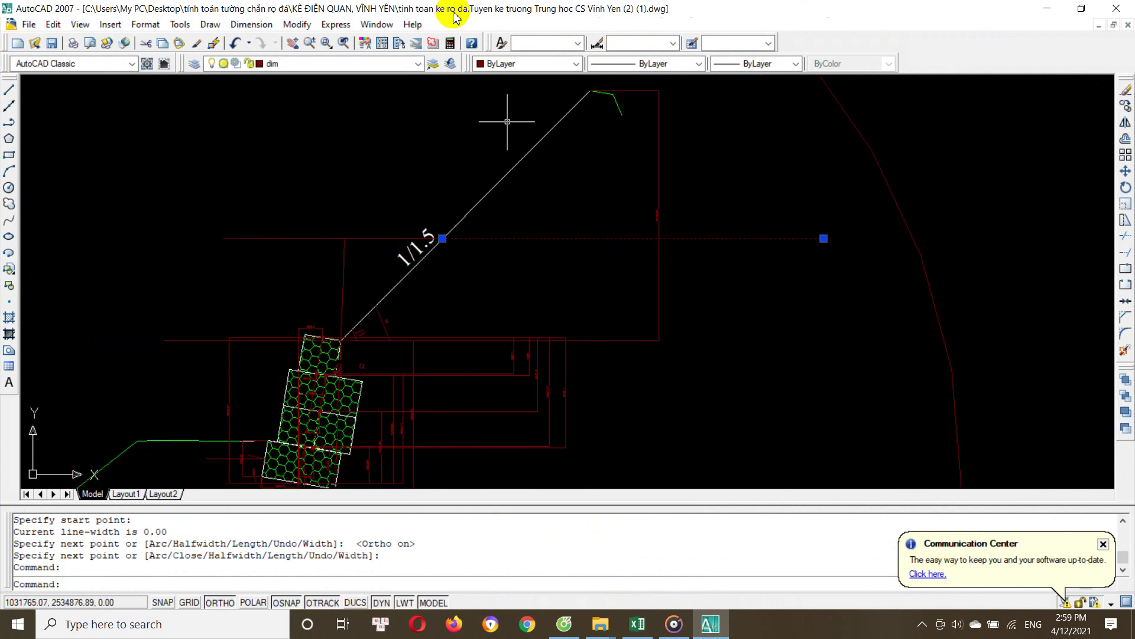
left_click(540, 64)
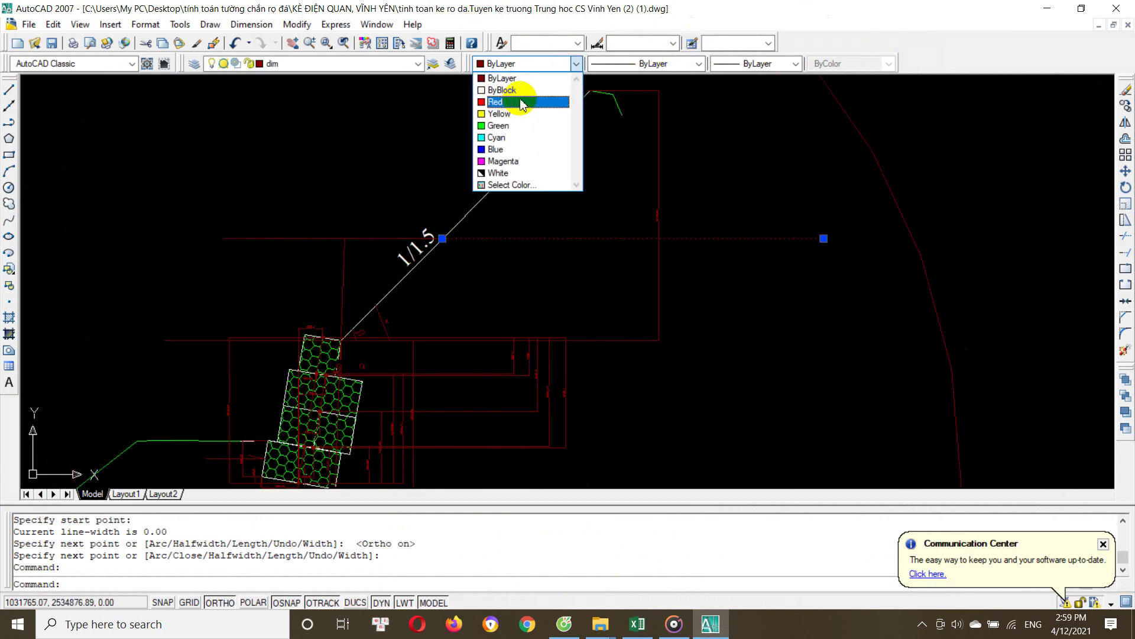
left_click(545, 101)
key("Escape")
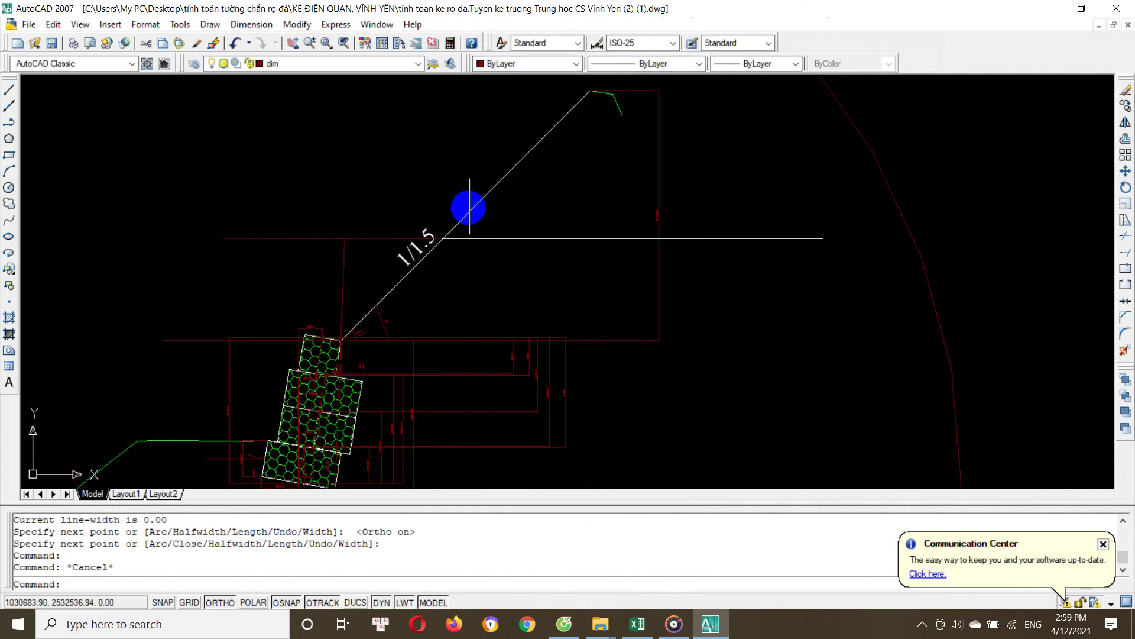
Add a linear dimension measuring the slope span as 2755.76
scroll(464, 204, "up", 2)
middle_click_drag(442, 260, 500, 190)
type("dli")
key("Return")
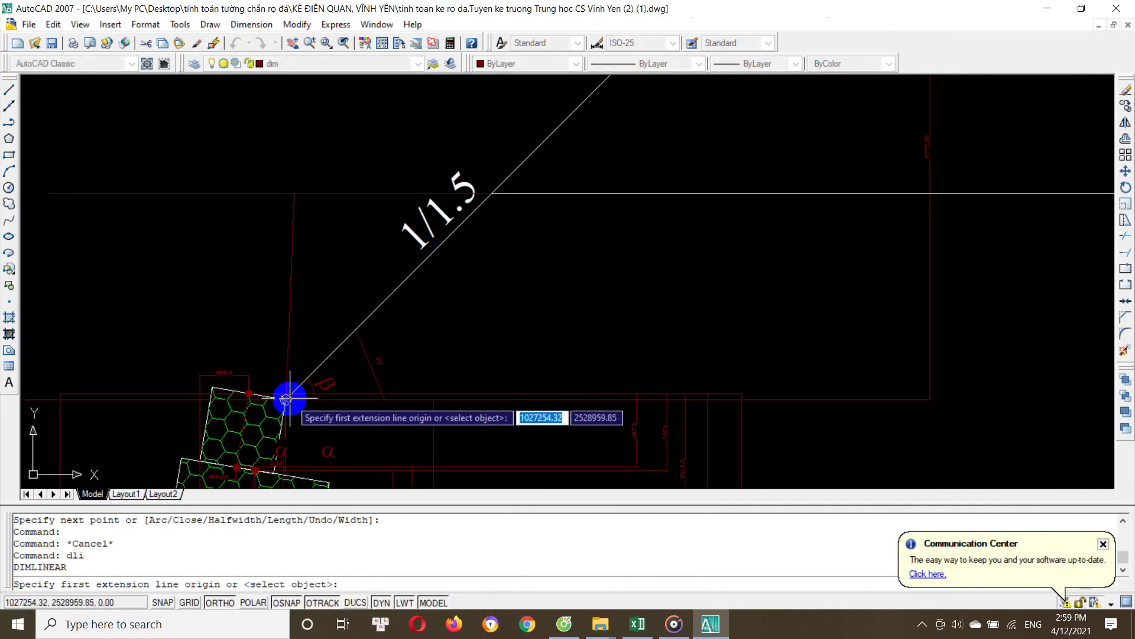
left_click(285, 398)
left_click(493, 192)
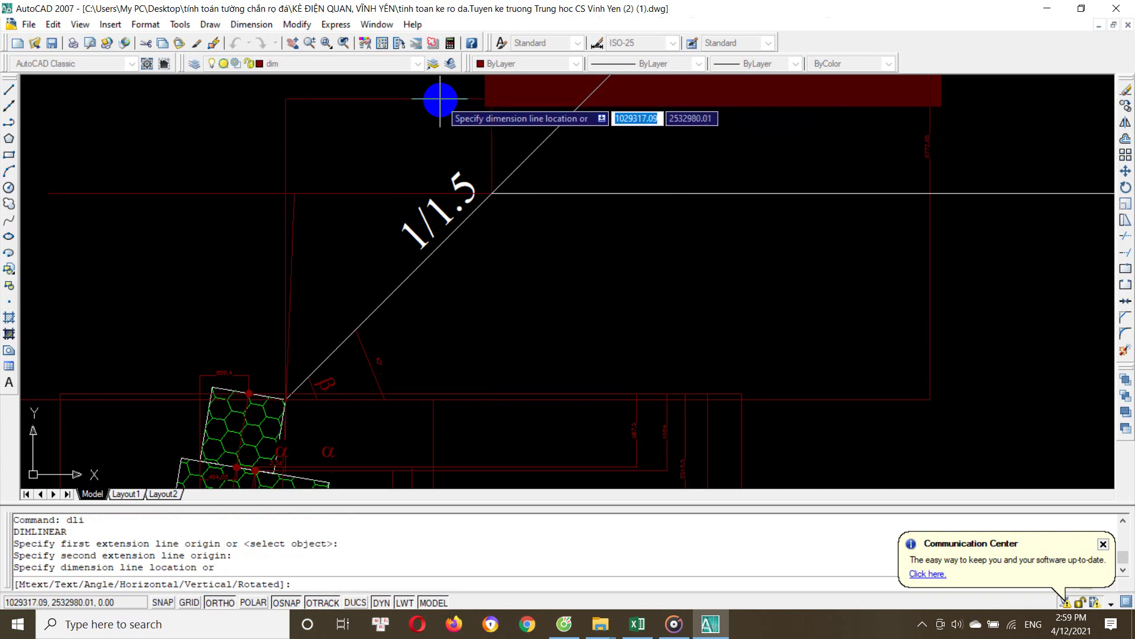
scroll(489, 228, "down", 2)
left_click(476, 197)
Select and erase the 2755.76 dimension, then return to the Excel workbook
left_click(509, 168)
key("Escape")
scroll(502, 185, "down", 1)
scroll(481, 233, "down", 1)
scroll(473, 254, "up", 1)
key("Escape")
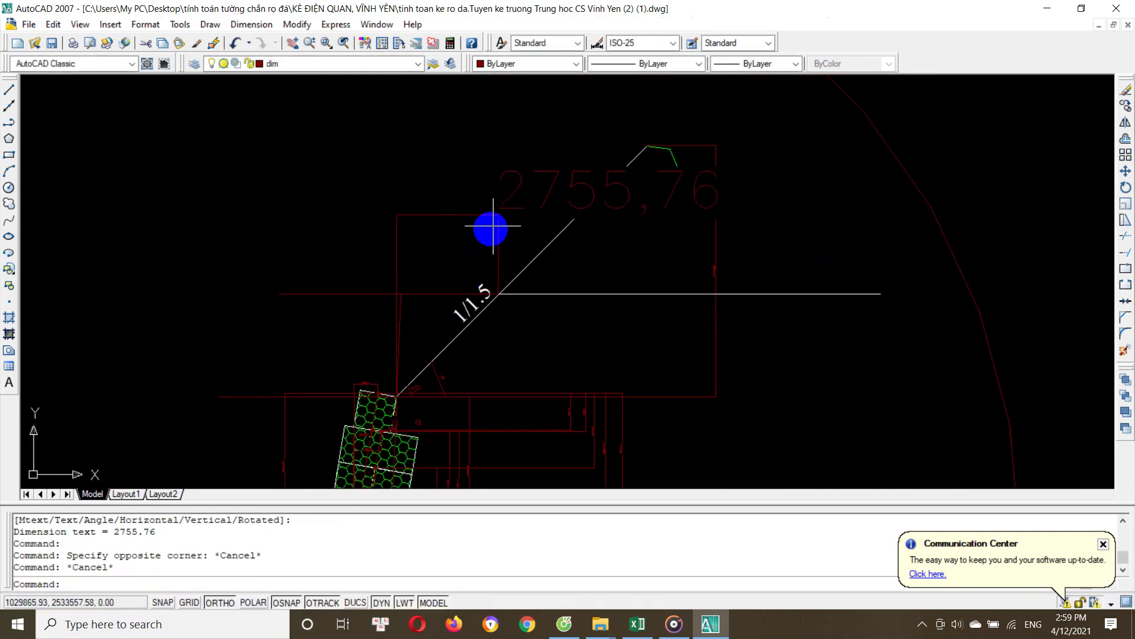
scroll(493, 226, "up", 1)
left_click(532, 222)
left_click(464, 153)
key("Escape")
left_click(585, 186)
left_click(477, 170)
type("e")
key("Return")
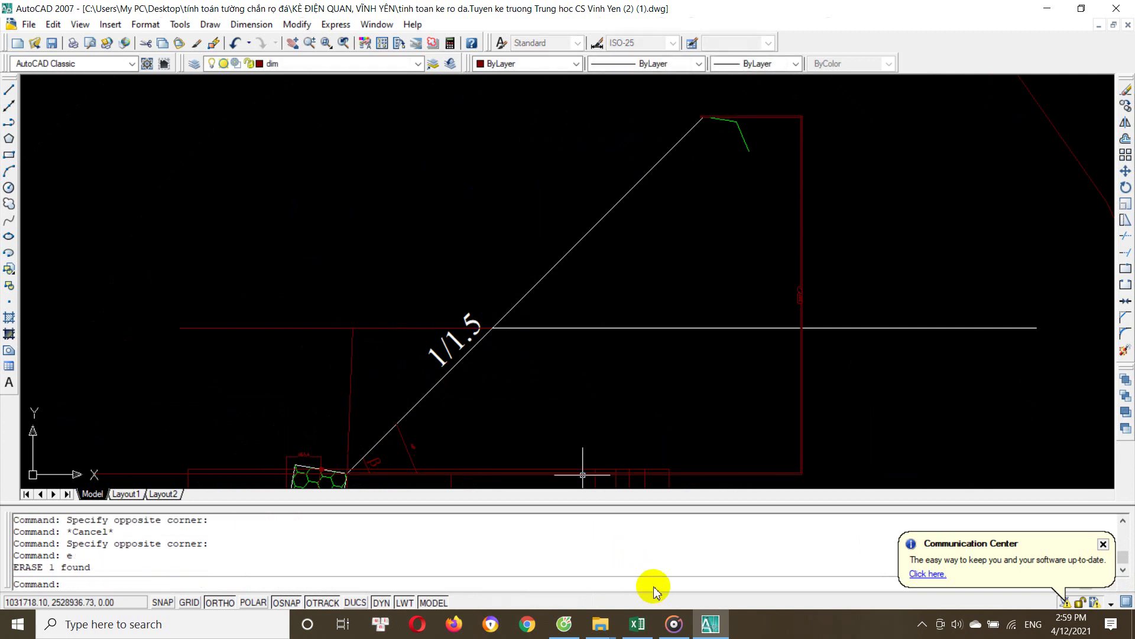
left_click(637, 624)
left_click(311, 269)
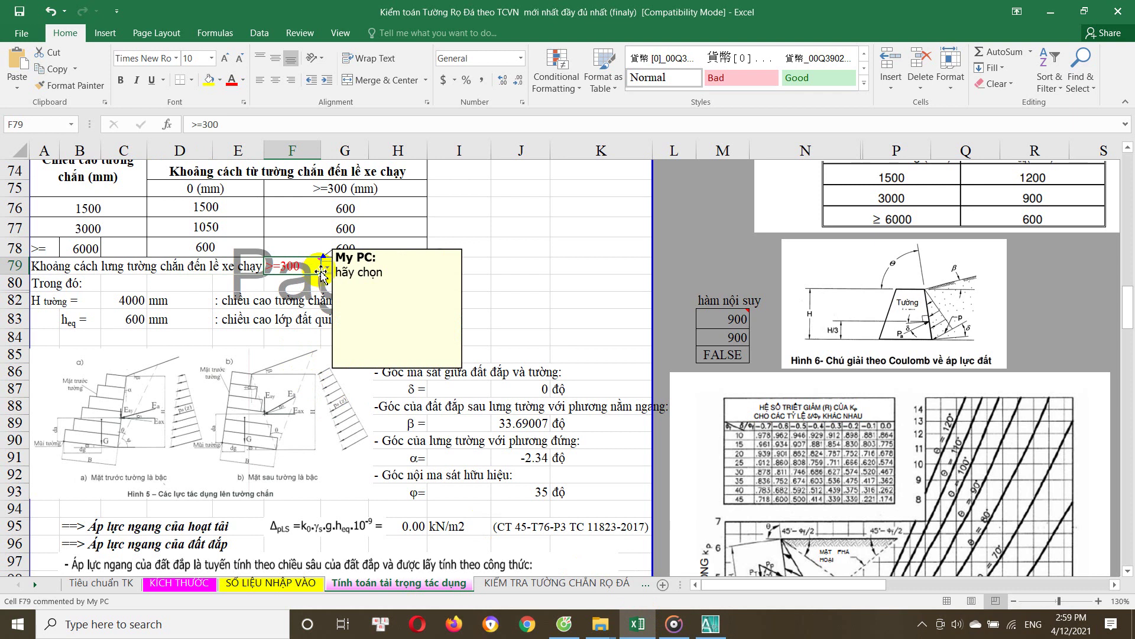
left_click(306, 296)
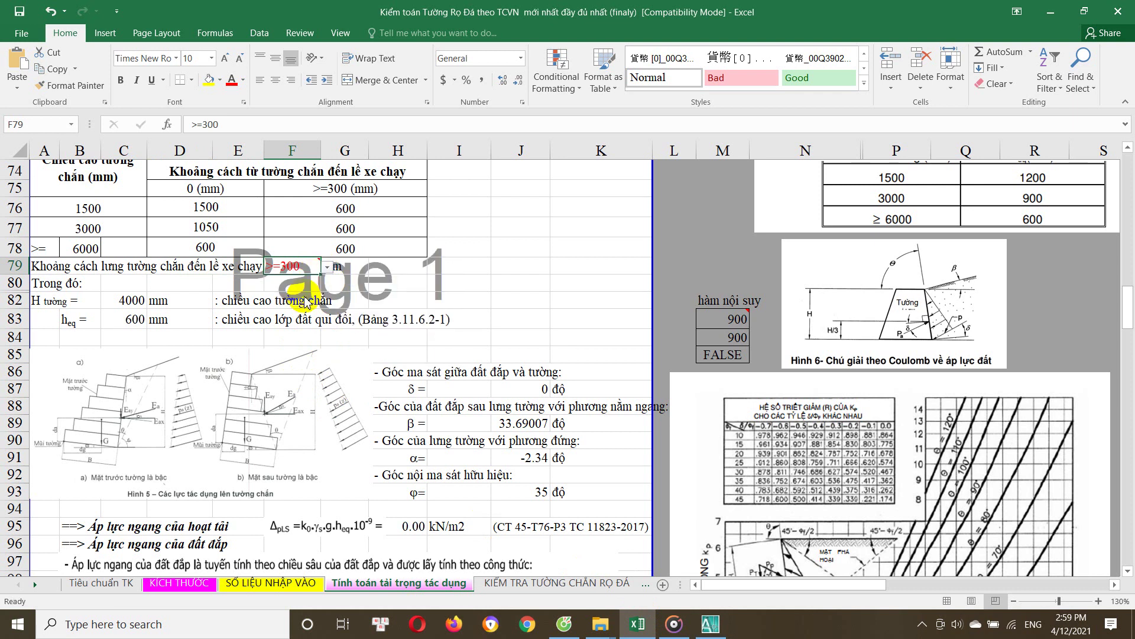
scroll(306, 343, "down", 1)
left_click(229, 261)
left_click(157, 262)
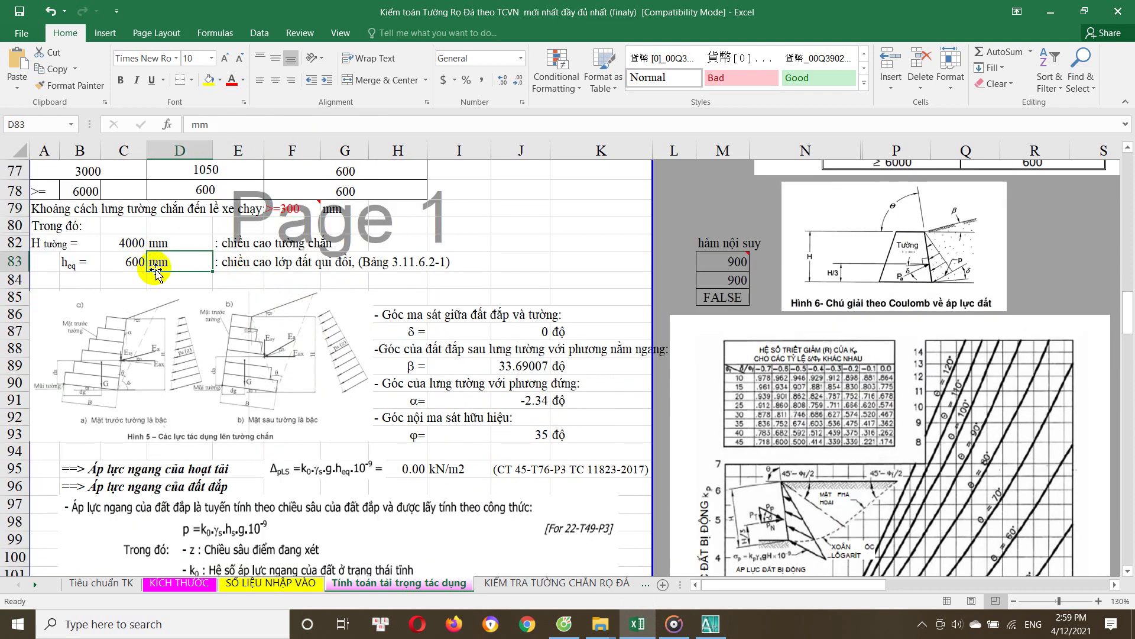
scroll(186, 294, "up", 4)
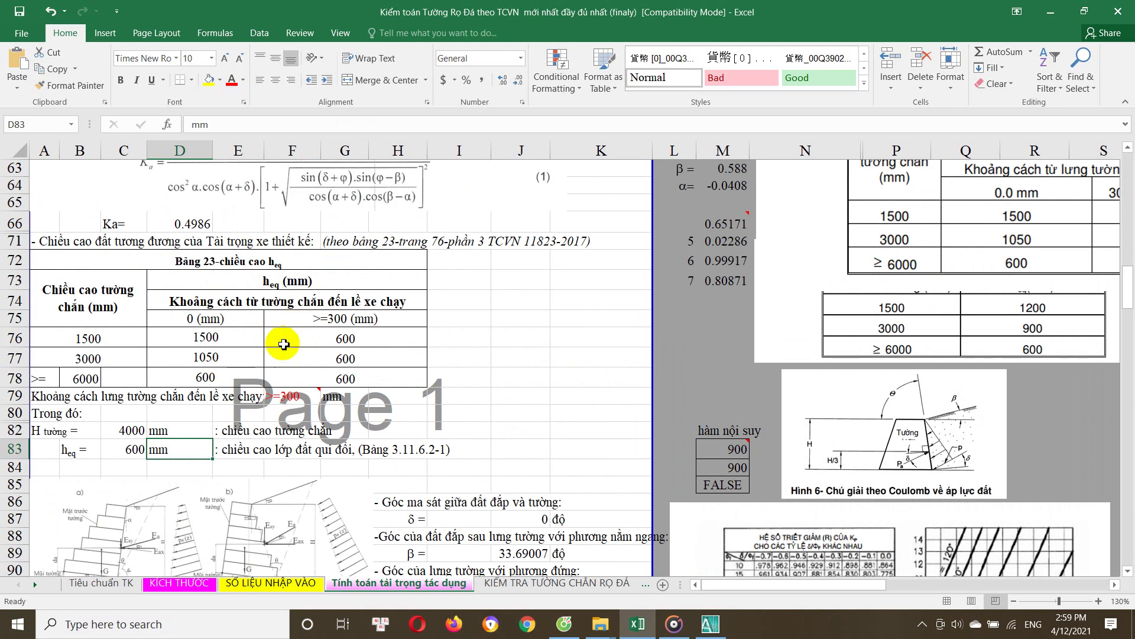
scroll(284, 345, "down", 3)
scroll(275, 361, "down", 3)
scroll(278, 369, "down", 3)
scroll(284, 373, "up", 3)
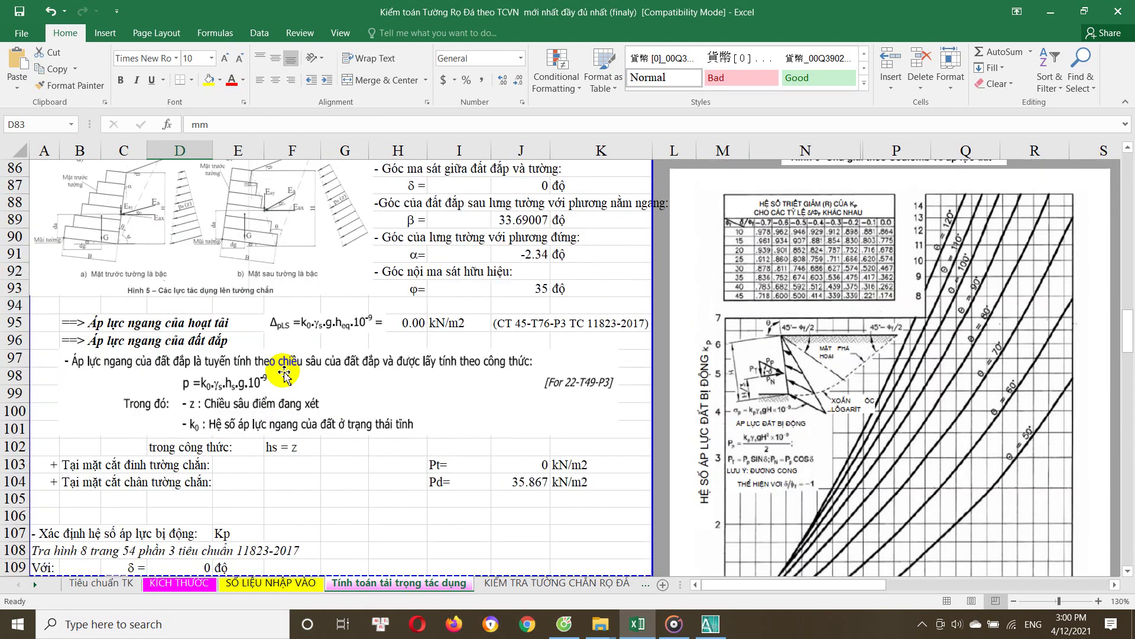
scroll(260, 355, "up", 4)
scroll(284, 366, "down", 3)
left_click(414, 376)
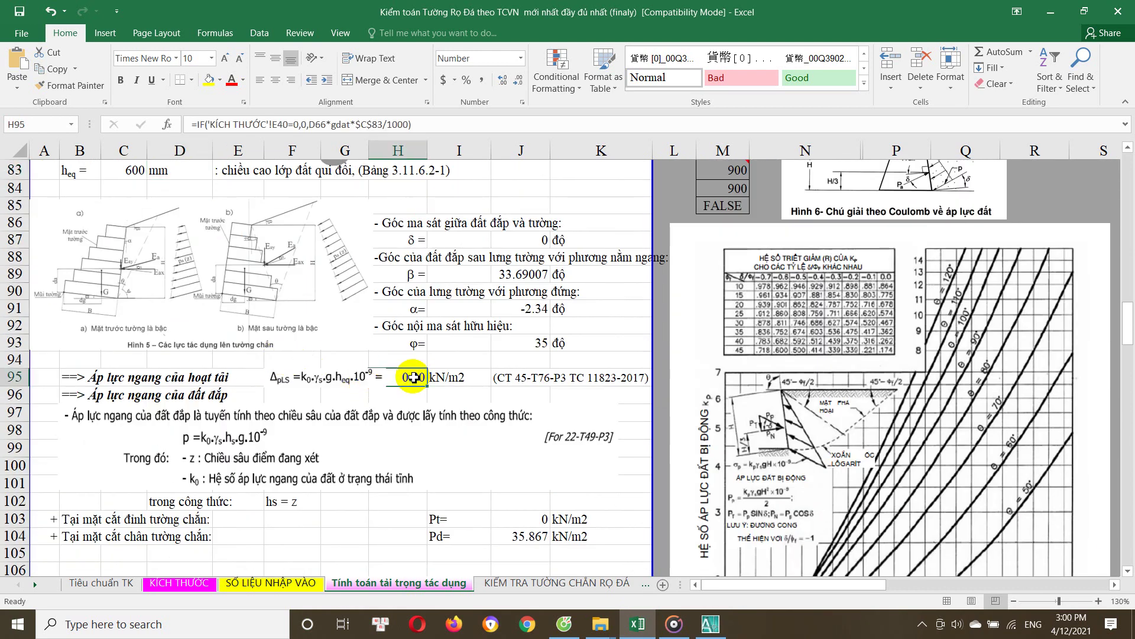
double_click(412, 376)
key("Escape")
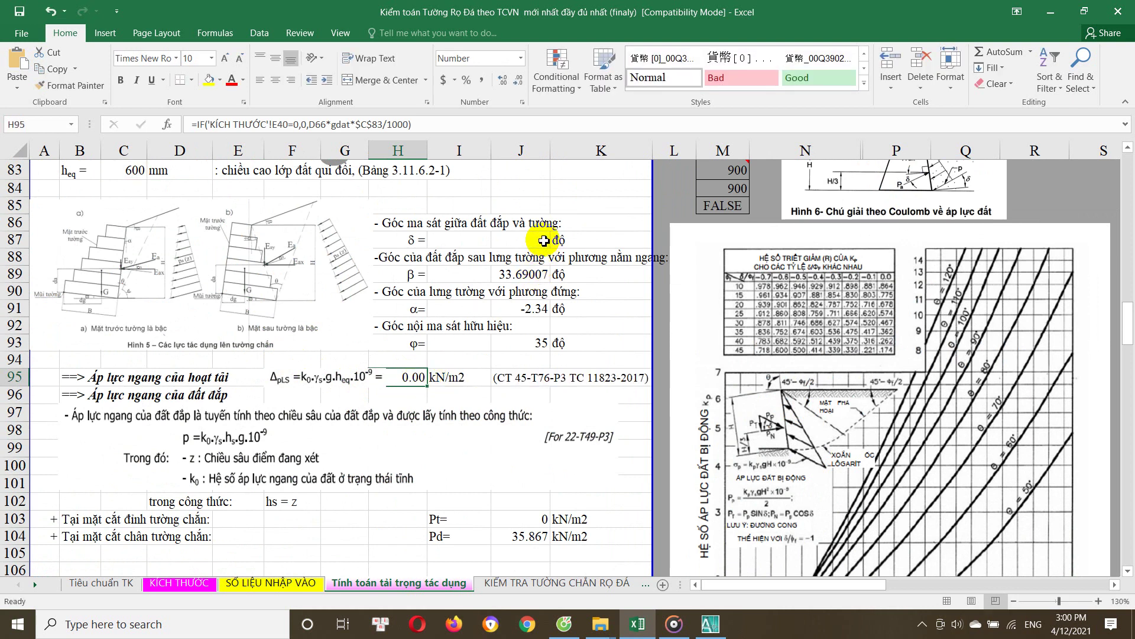
left_click(544, 241)
left_click(533, 274)
left_click(532, 308)
left_click(535, 344)
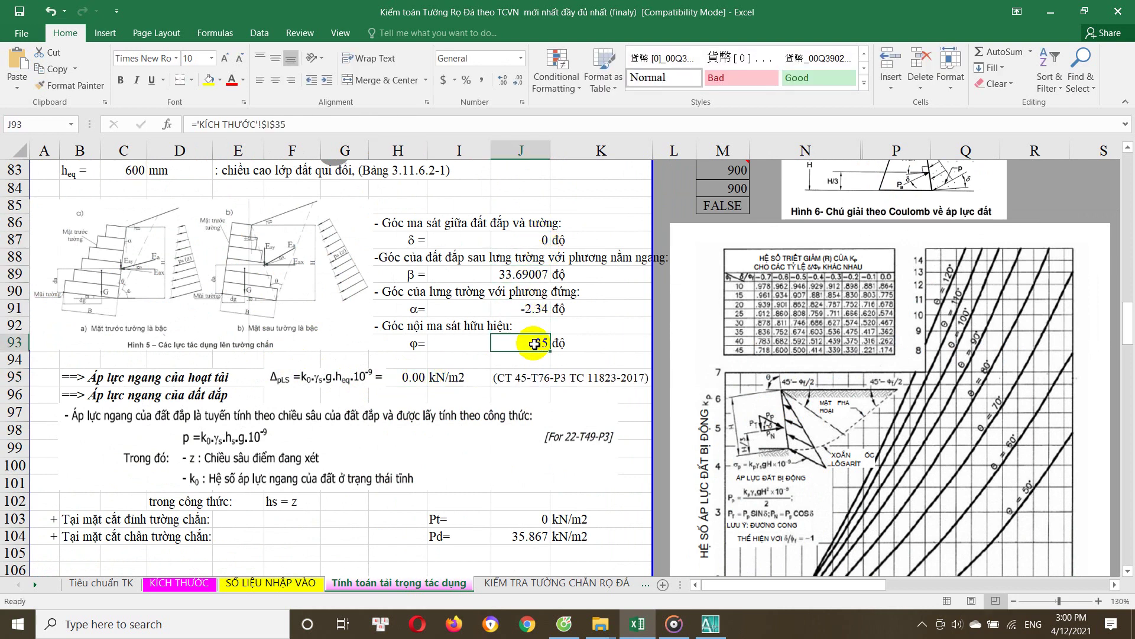
double_click(406, 382)
key("Escape")
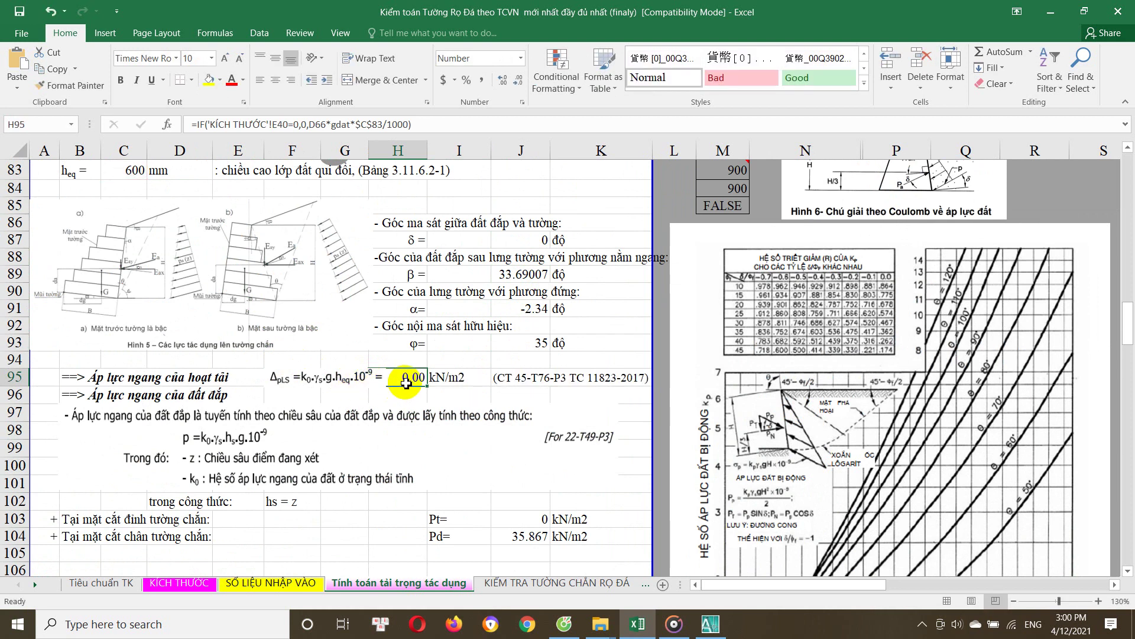
double_click(412, 380)
key("Escape")
Inspect the earth pressure values at the wall top and base, including the base pressure formula
scroll(348, 395, "down", 2)
scroll(348, 395, "down", 1)
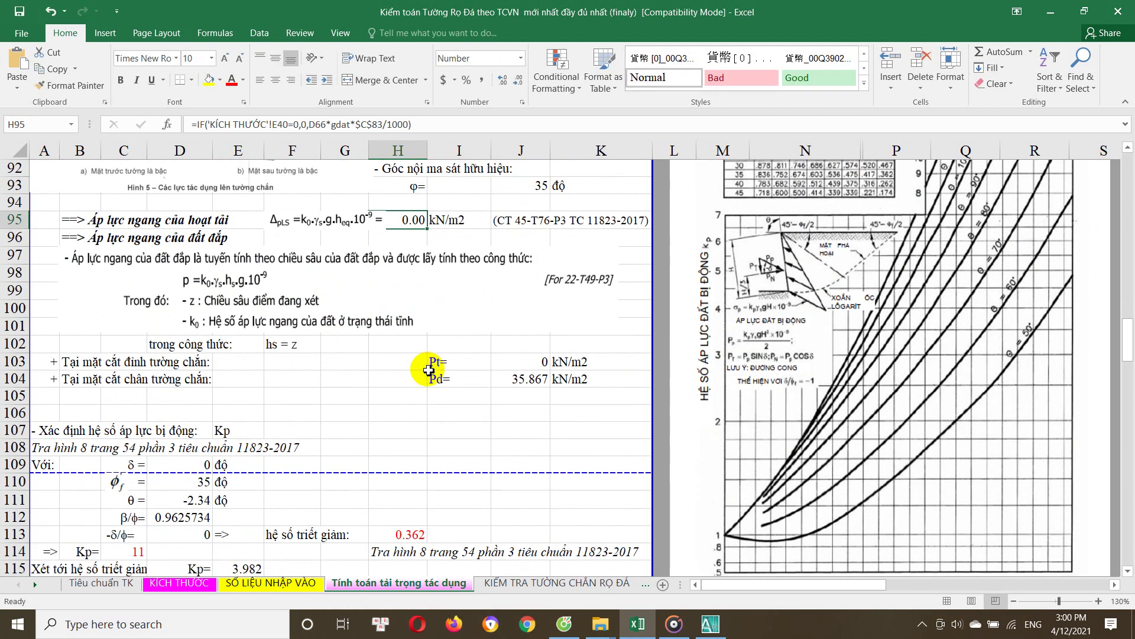
left_click(511, 359)
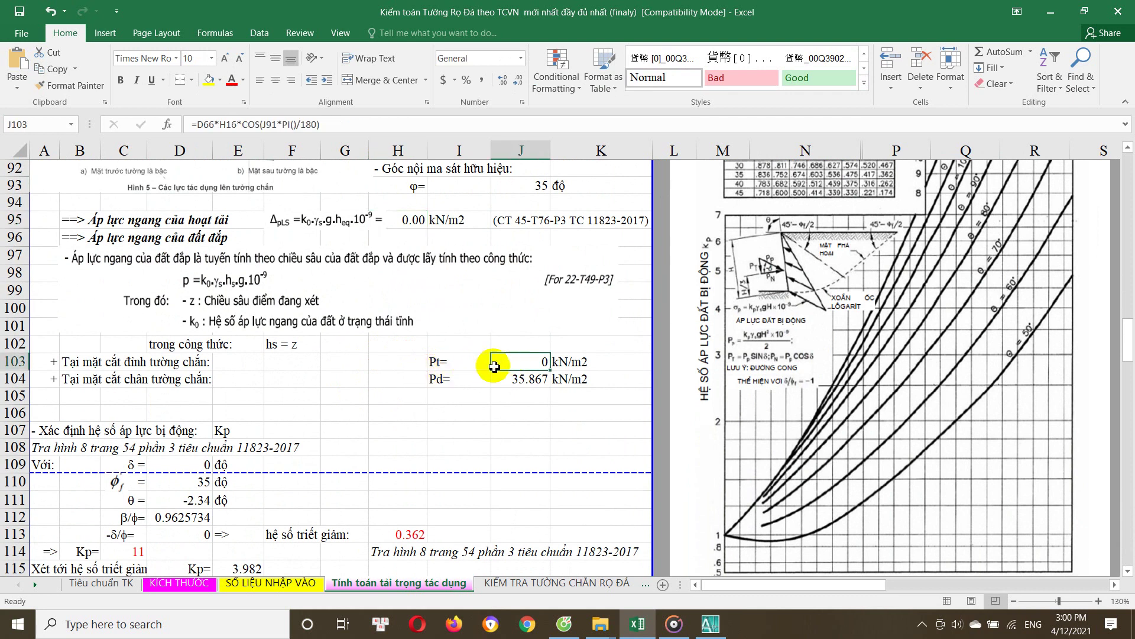
scroll(284, 355, "up", 1)
scroll(473, 414, "down", 1)
left_click(521, 397)
double_click(520, 397)
key("Escape")
Review the Kp friction angle and β/φ ratio, then inspect row 108's Hình 7/Hình 8 IF formula
scroll(354, 414, "down", 1)
scroll(259, 458, "down", 2)
scroll(259, 455, "down", 1)
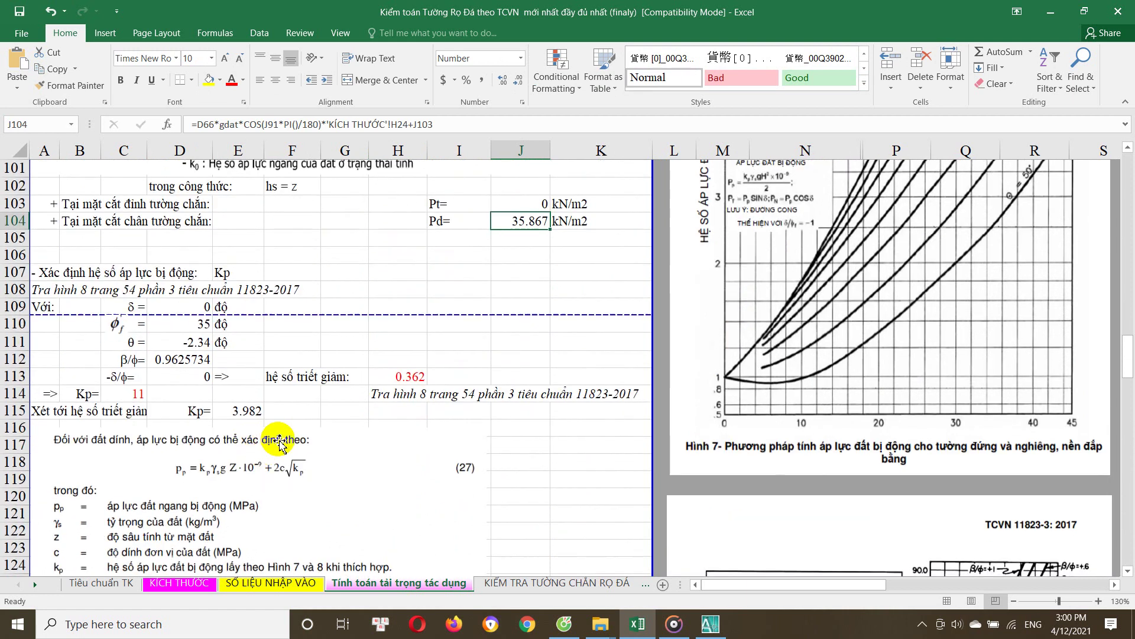
left_click(220, 277)
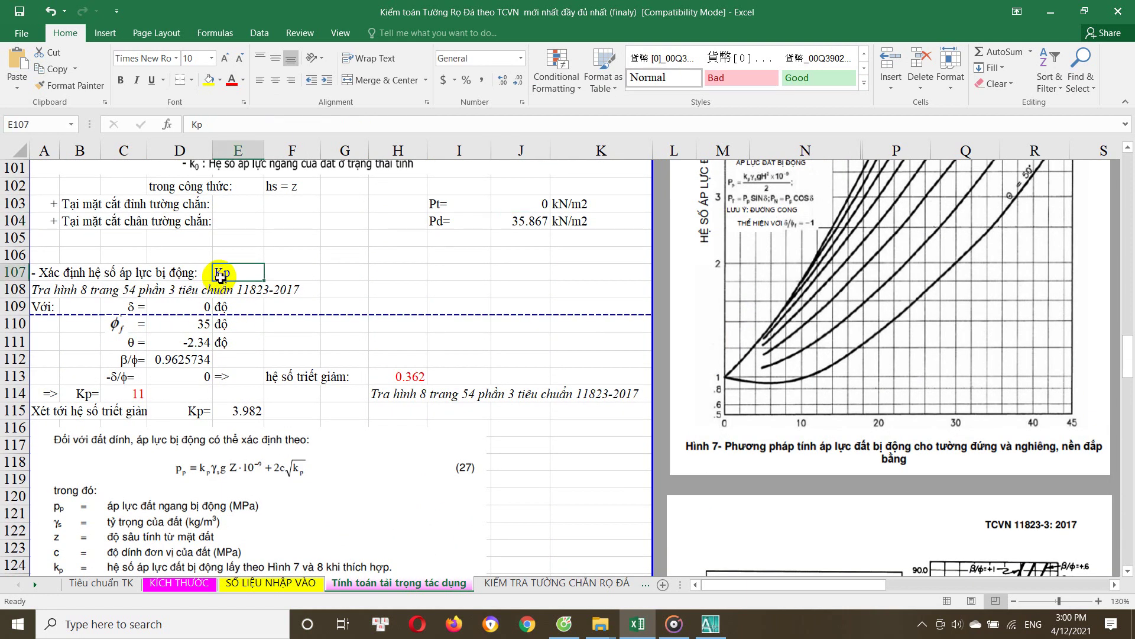
scroll(220, 307, "down", 1)
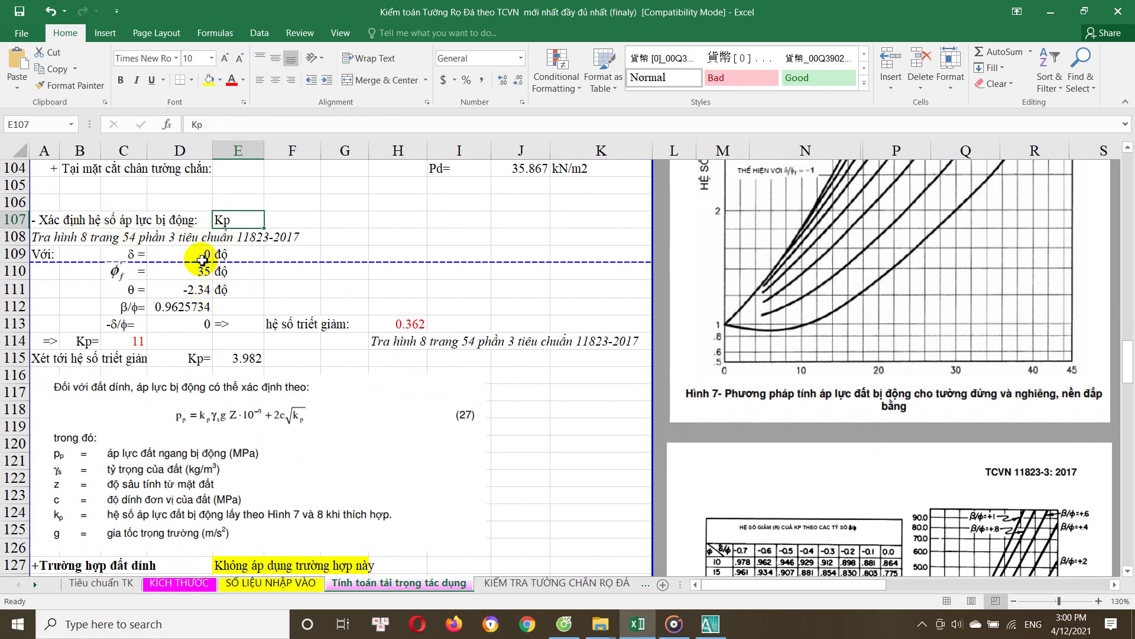
left_click(202, 259)
left_click(195, 272)
left_click(201, 290)
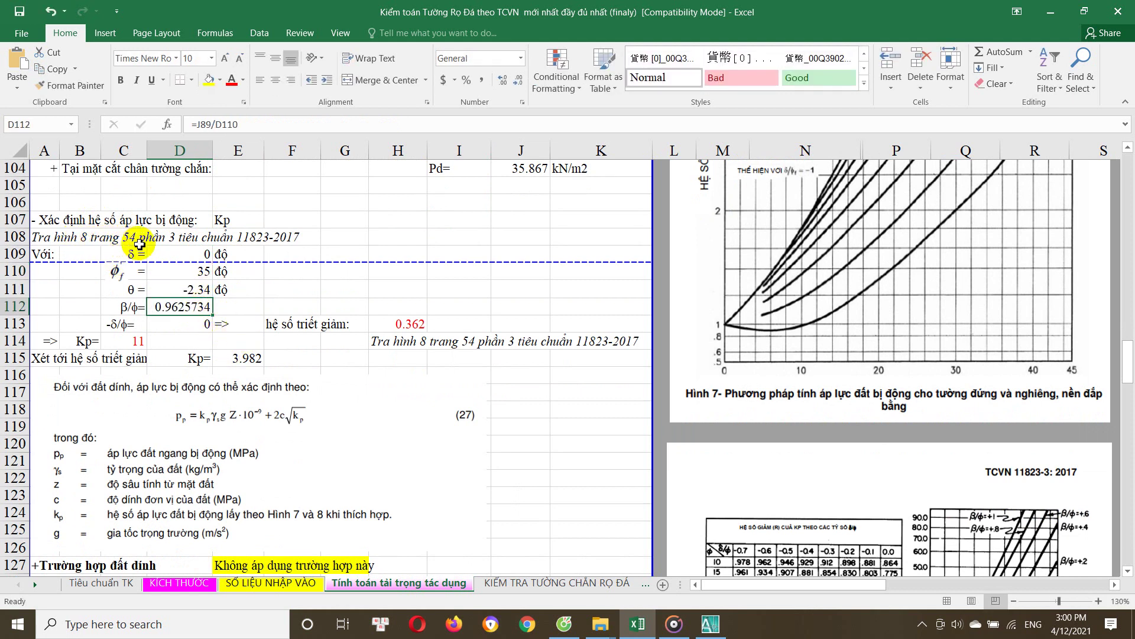
double_click(59, 237)
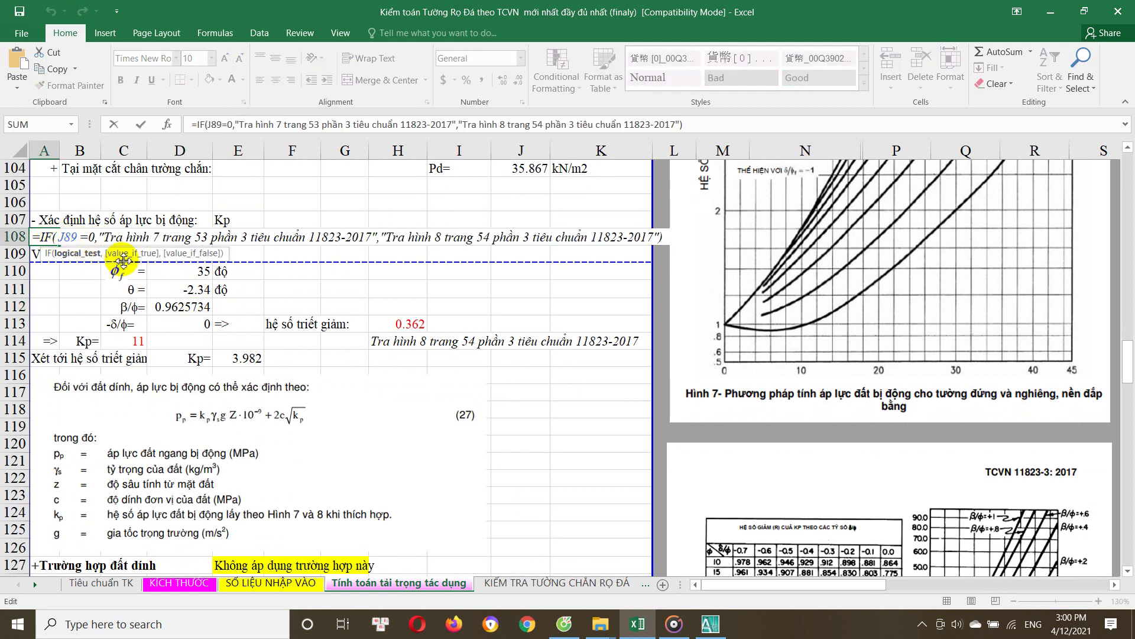
scroll(111, 265, "up", 2)
key("Escape")
double_click(56, 343)
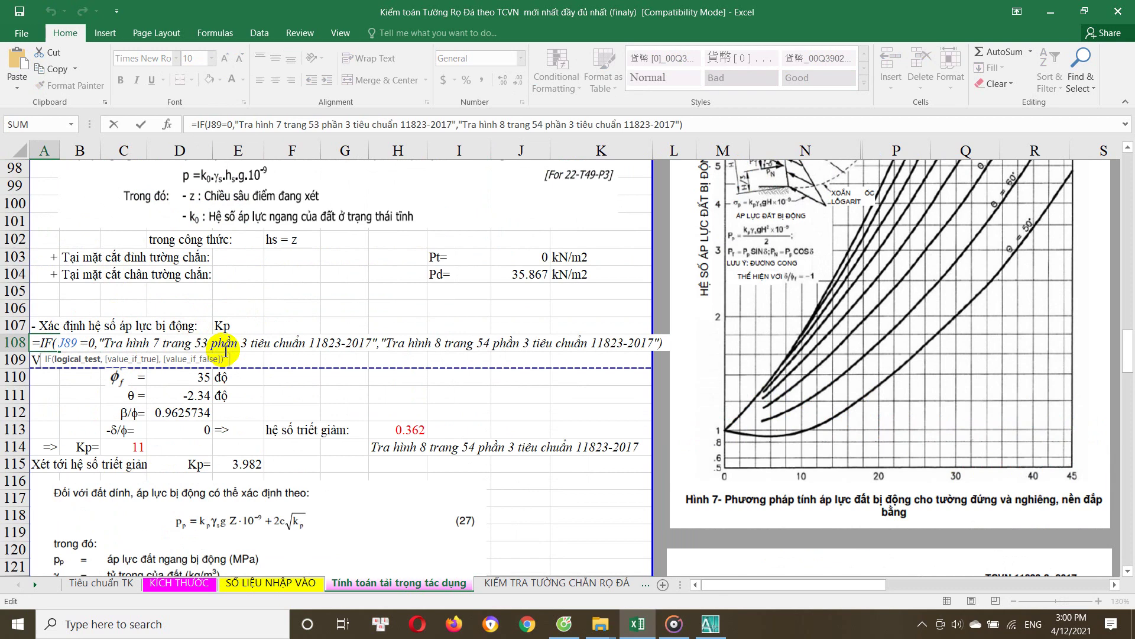
key("Escape")
scroll(736, 349, "down", 1)
scroll(735, 352, "down", 2)
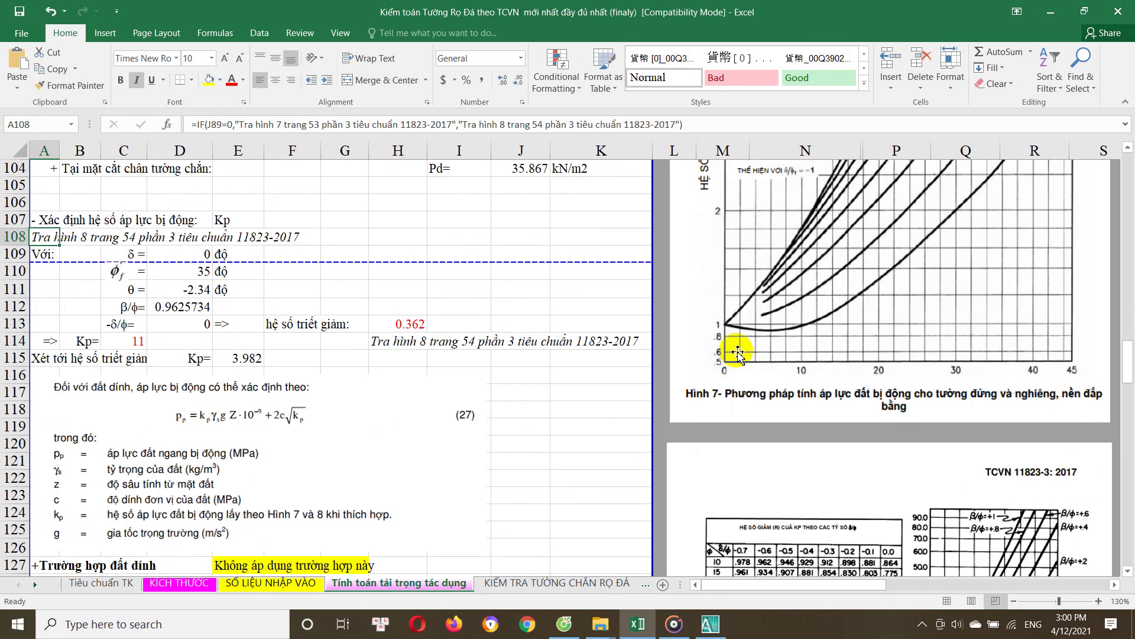
scroll(745, 384, "down", 5)
scroll(764, 436, "down", 2)
scroll(764, 436, "down", 1)
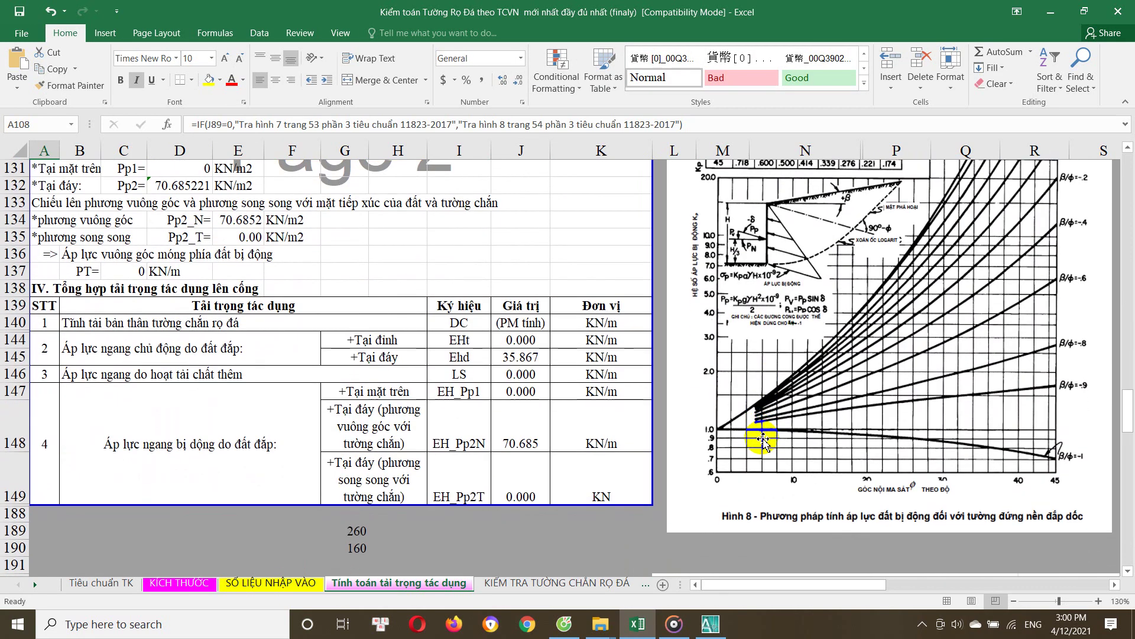
scroll(355, 432, "up", 5)
scroll(178, 378, "up", 1)
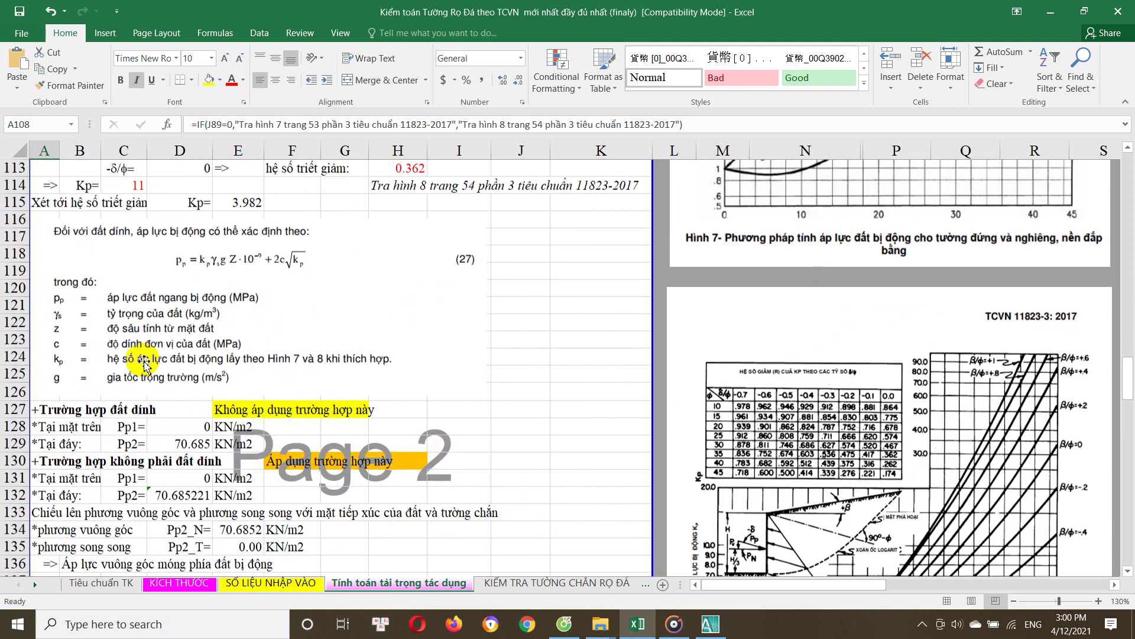
scroll(140, 364, "up", 3)
double_click(50, 240)
key("Escape")
left_click(394, 343)
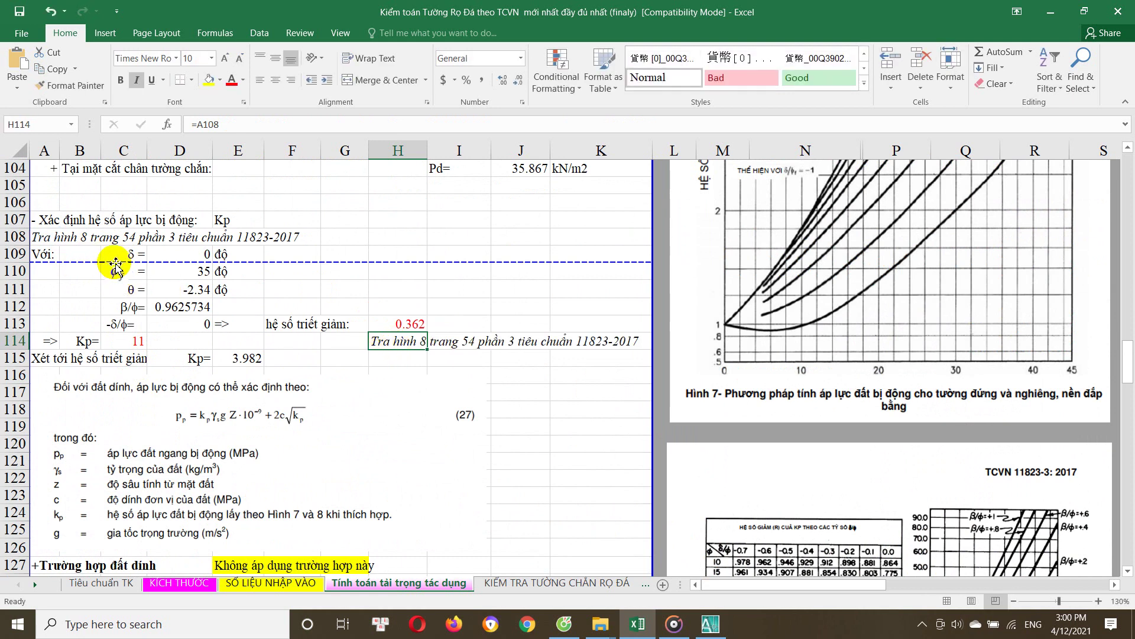
left_click(195, 258)
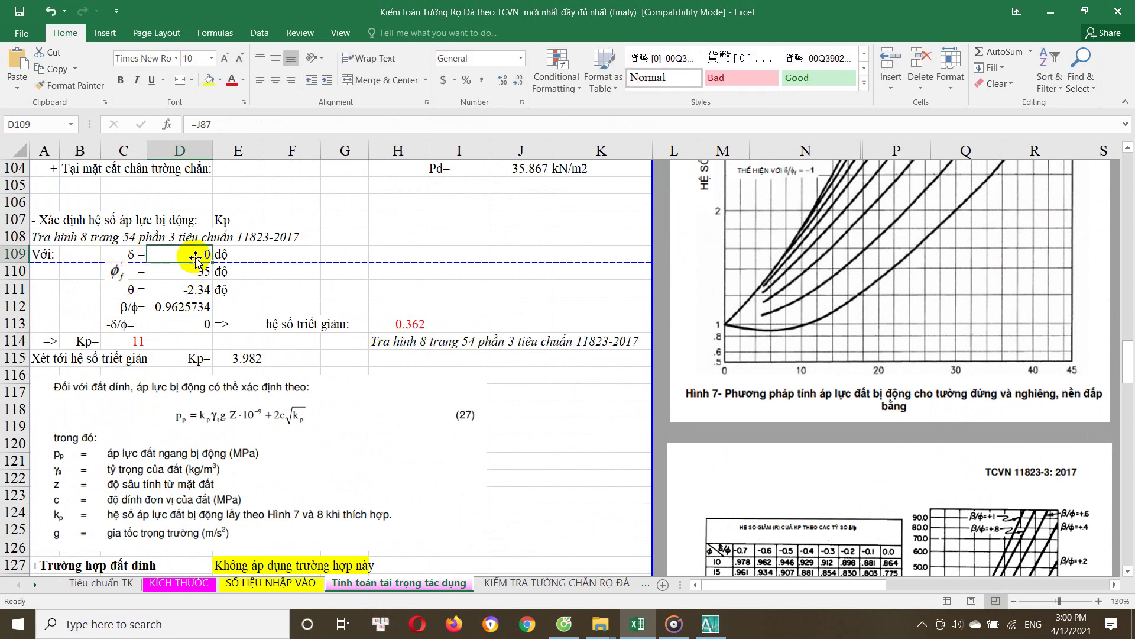
left_click(196, 289)
left_click(189, 308)
left_click(203, 328)
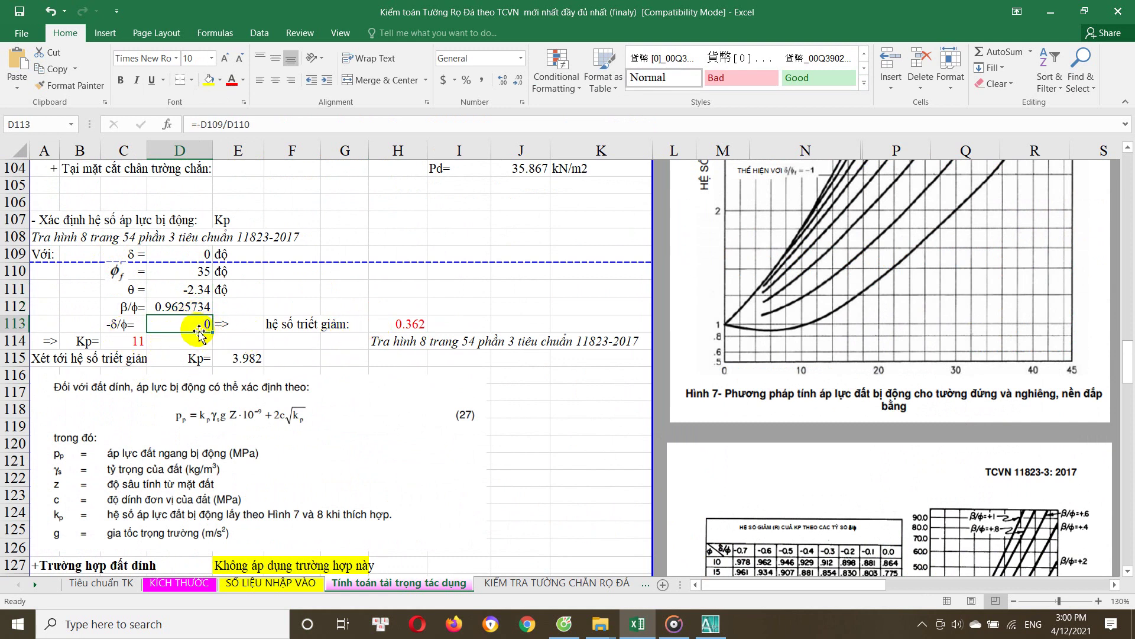
scroll(710, 372, "down", 1)
scroll(763, 390, "down", 2)
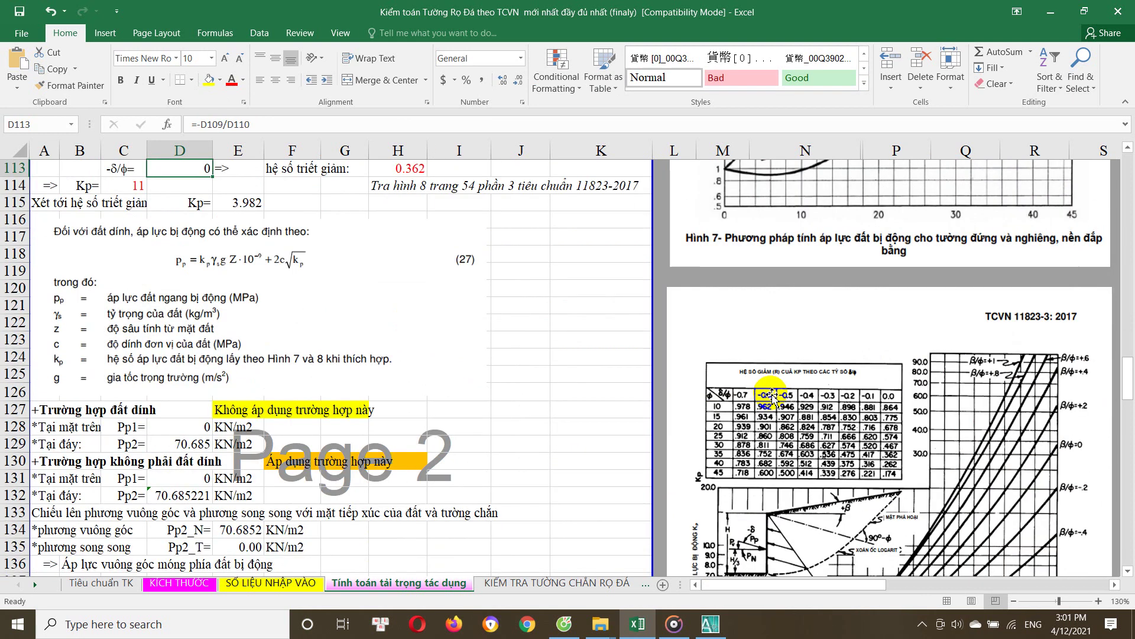
scroll(769, 393, "down", 1)
scroll(729, 378, "up", 1)
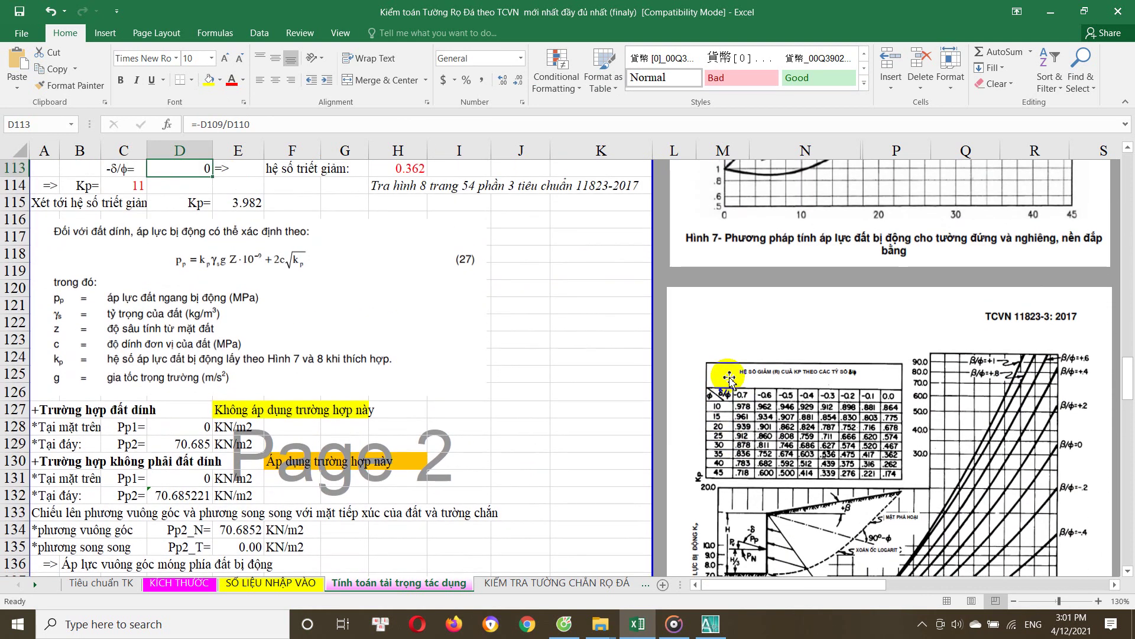
scroll(724, 385, "up", 2)
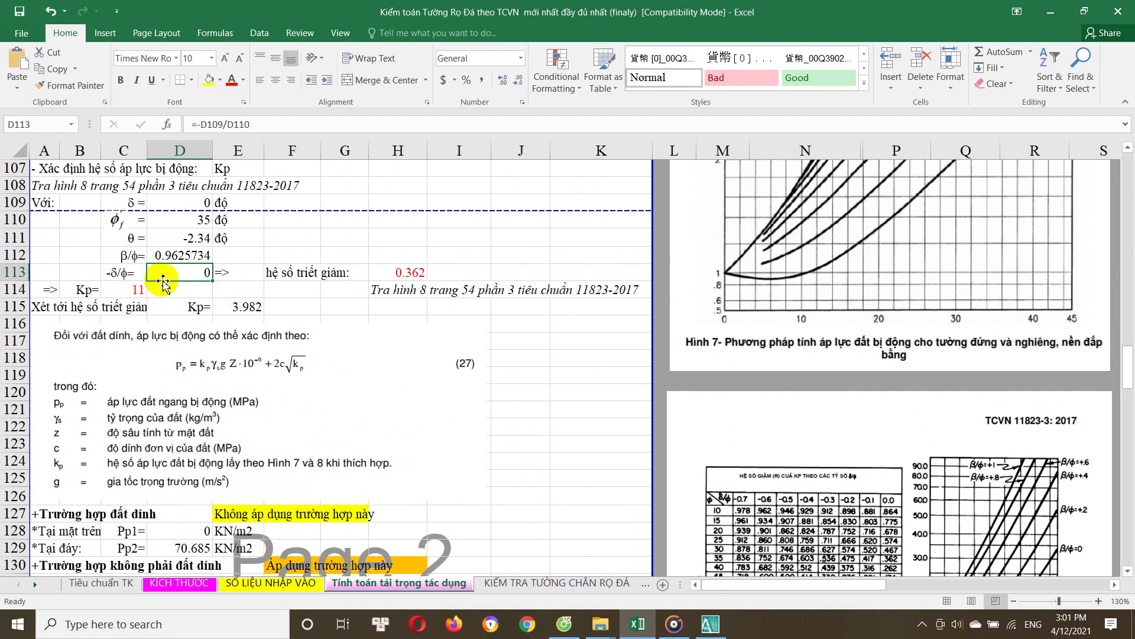
scroll(302, 287, "down", 1)
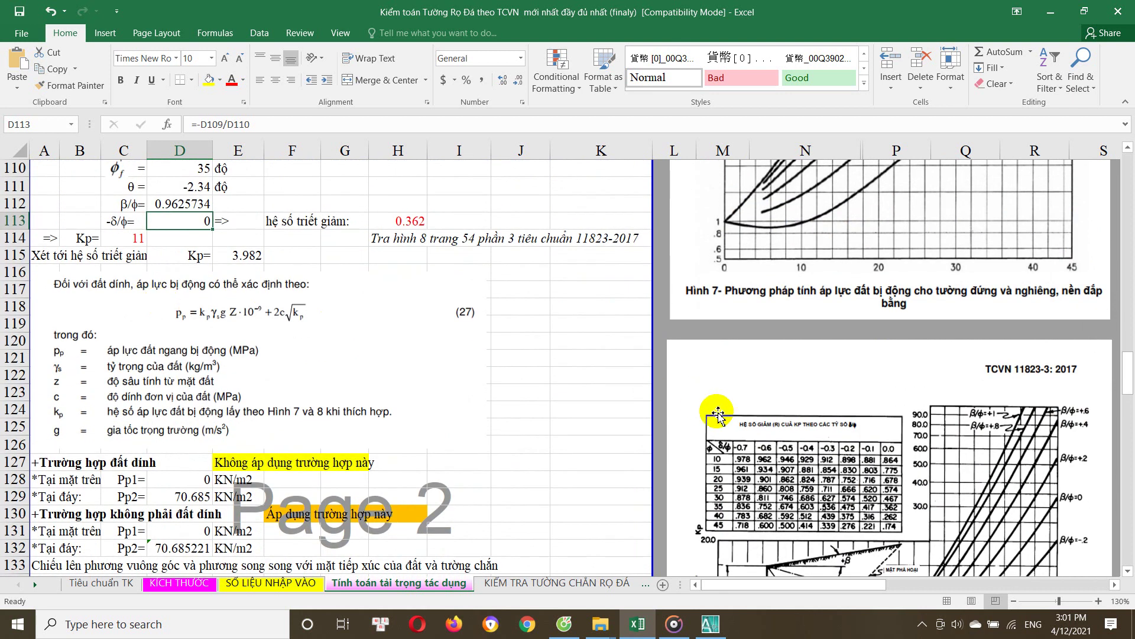
scroll(727, 355, "down", 2)
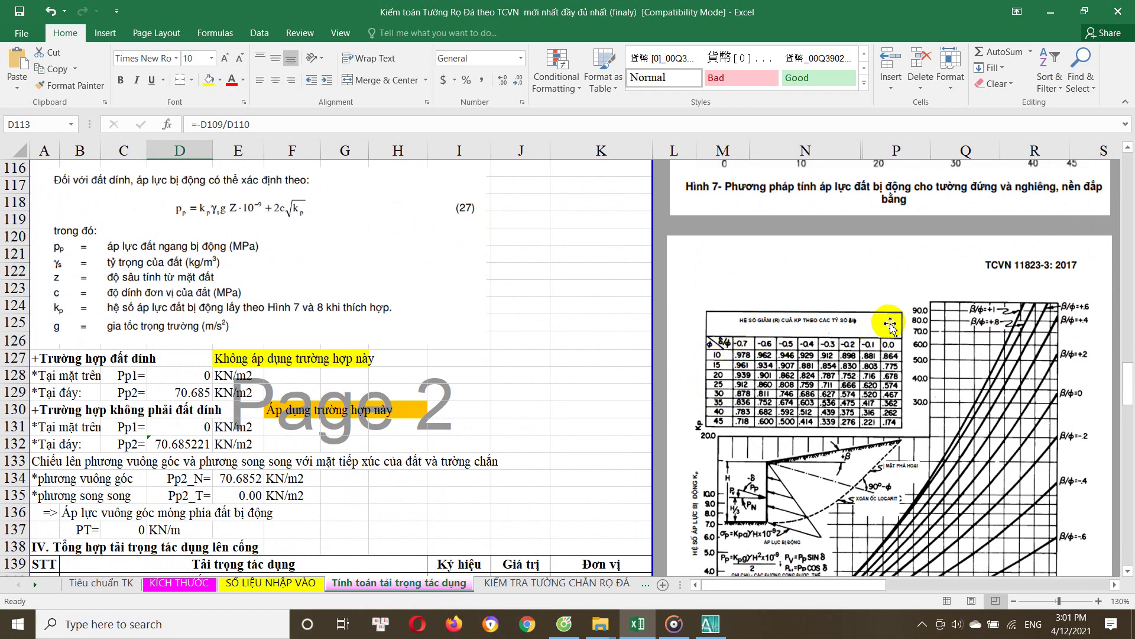
scroll(302, 440, "up", 1)
scroll(236, 426, "up", 4)
scroll(414, 417, "down", 1)
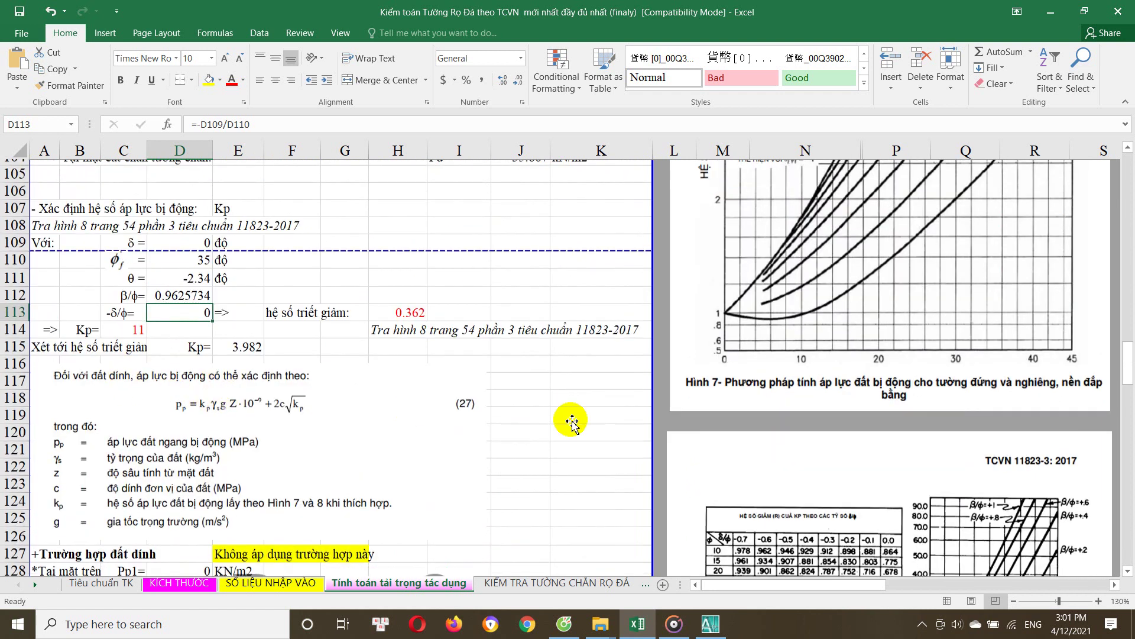
scroll(651, 426, "down", 4)
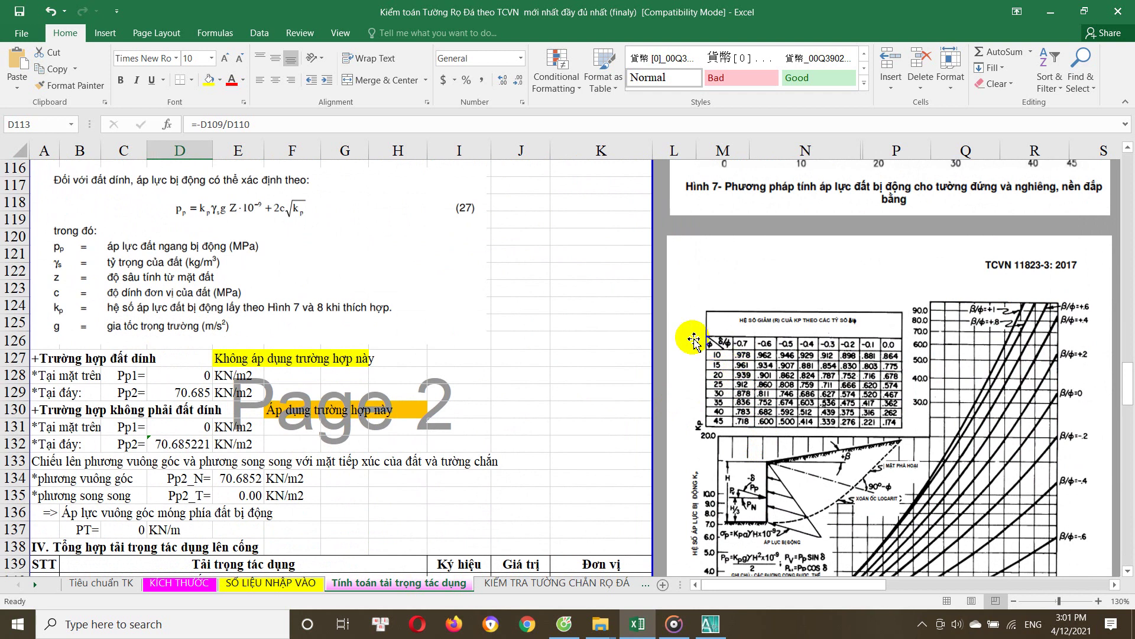
scroll(502, 367, "up", 3)
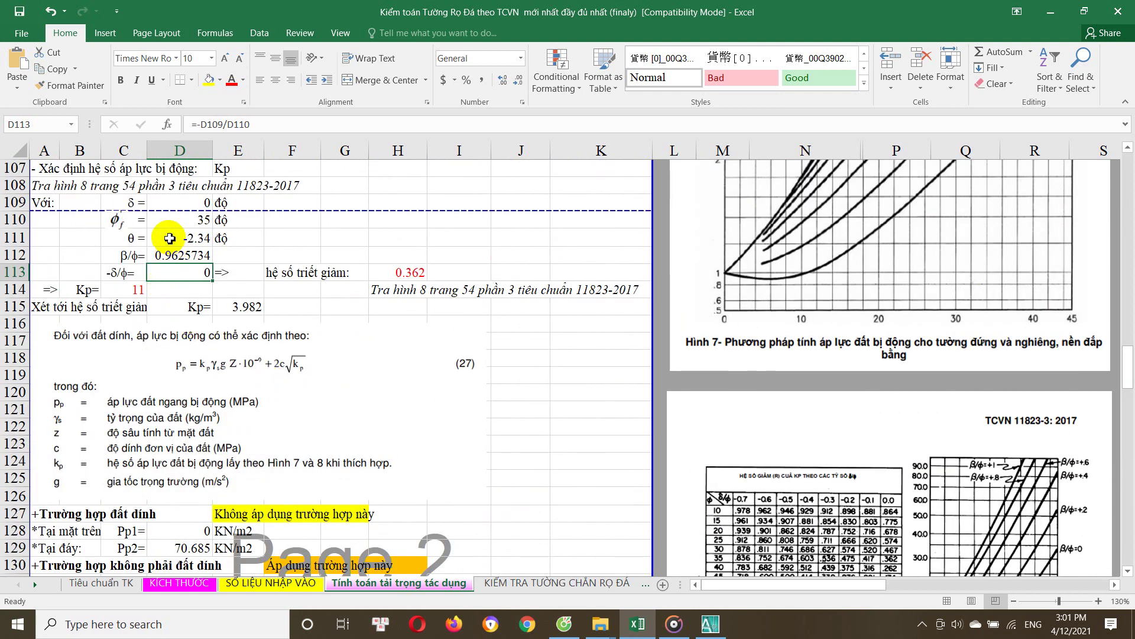
scroll(592, 432, "down", 4)
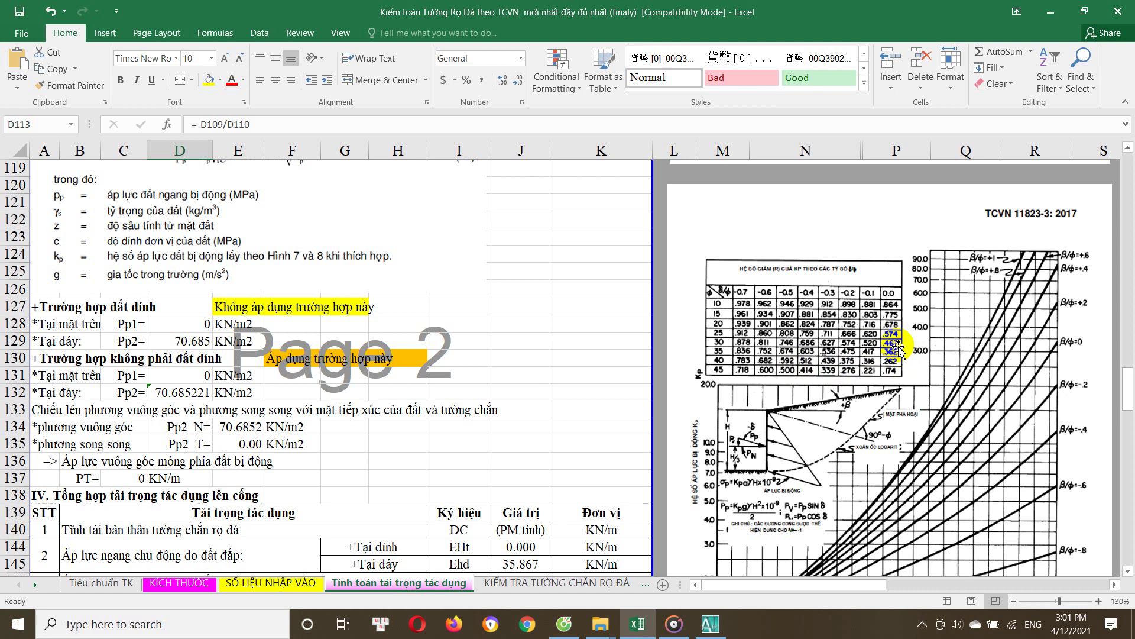
scroll(780, 337, "up", 4)
Add a comment to H113 (0.362) beginning 'tra hình bên và nhập'
left_click(410, 276)
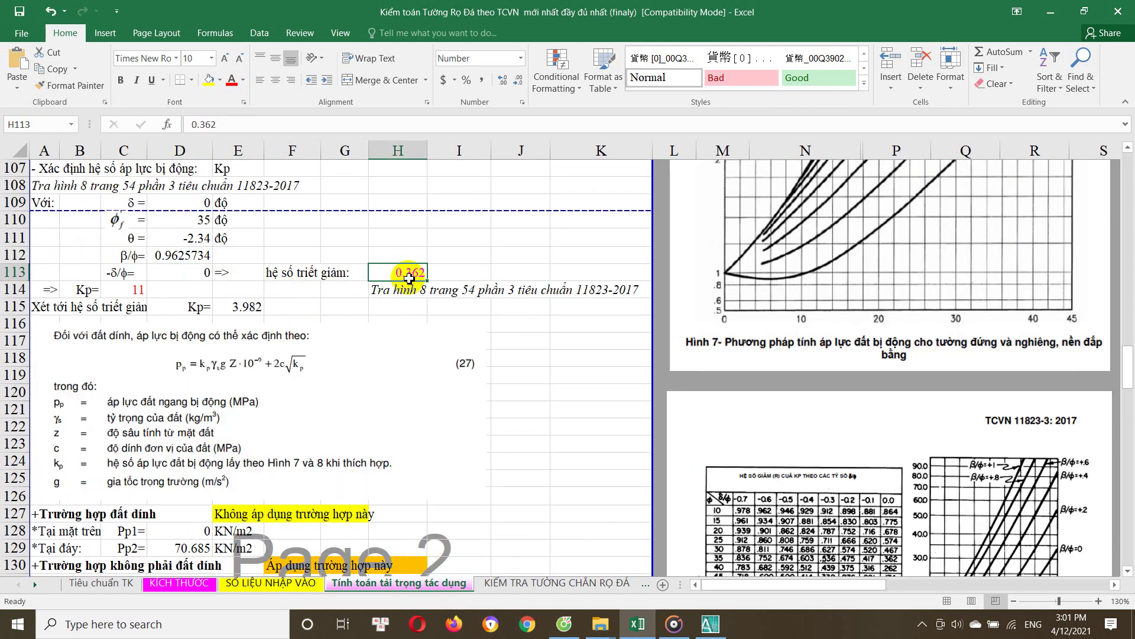
key("Escape")
right_click(415, 275)
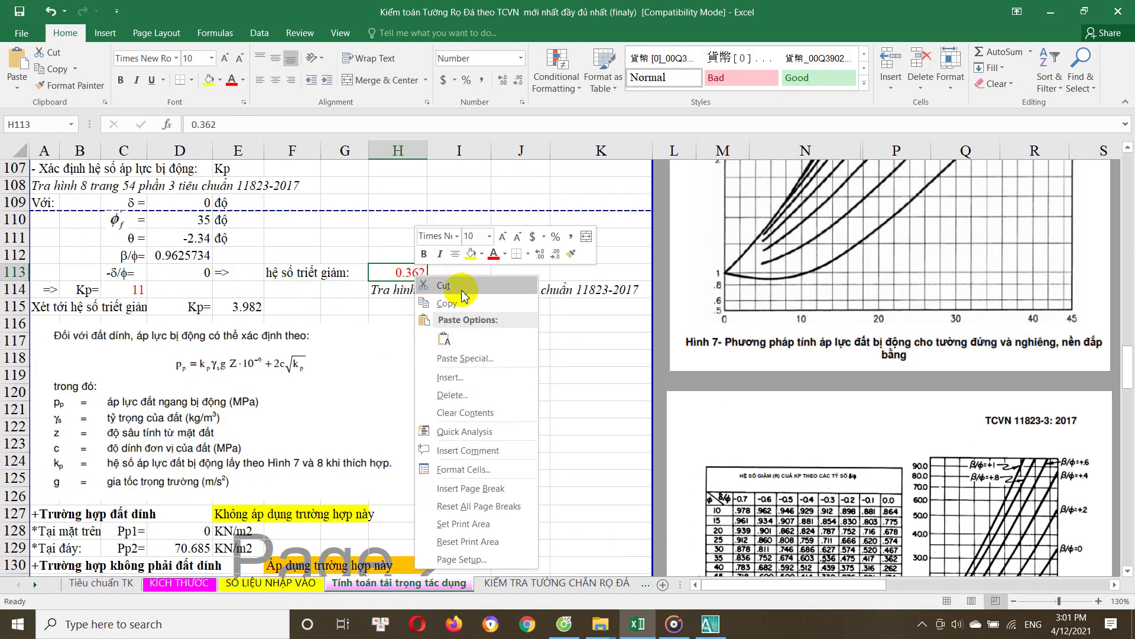
left_click(485, 451)
type("tra hình bên và nhập vào")
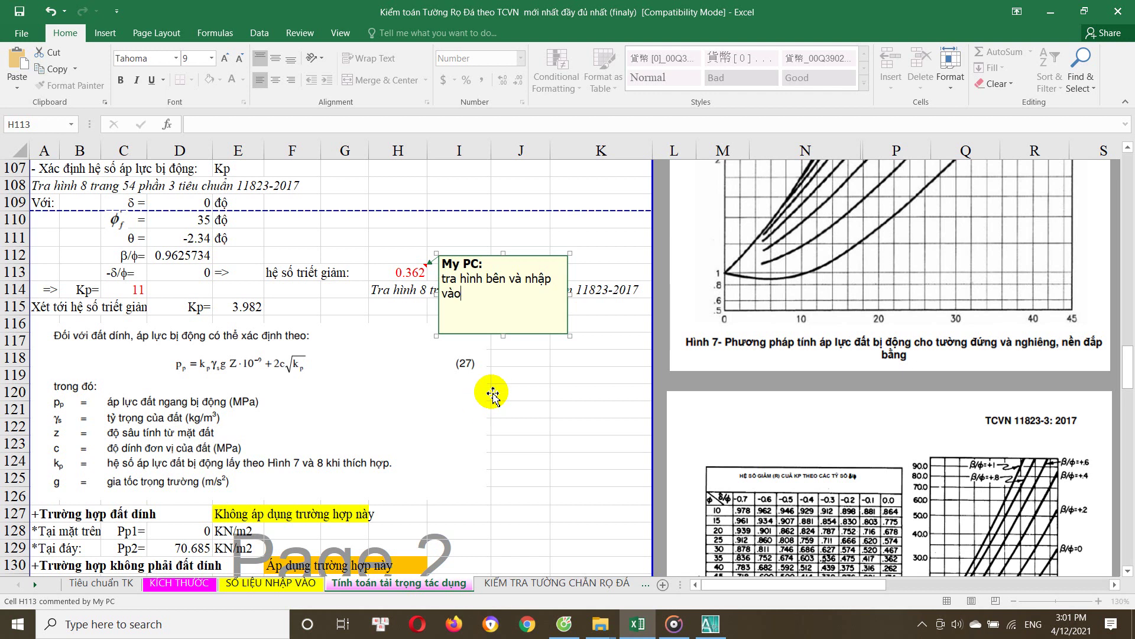
left_click(493, 393)
scroll(507, 385, "down", 1)
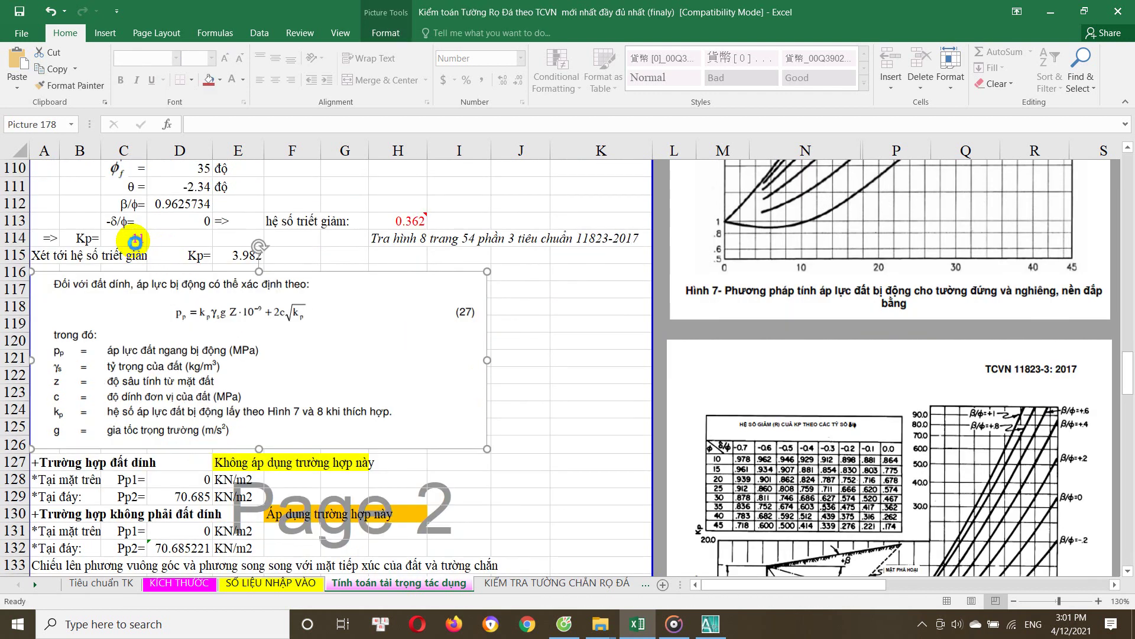
left_click(136, 240)
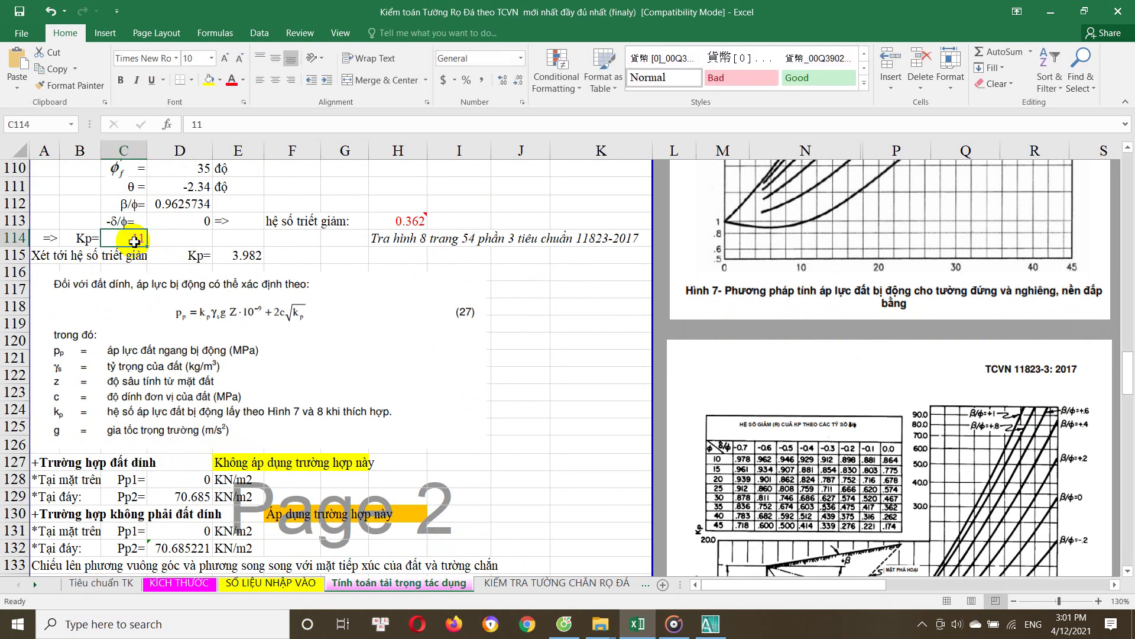
scroll(798, 401, "down", 1)
scroll(798, 400, "down", 2)
scroll(802, 402, "down", 1)
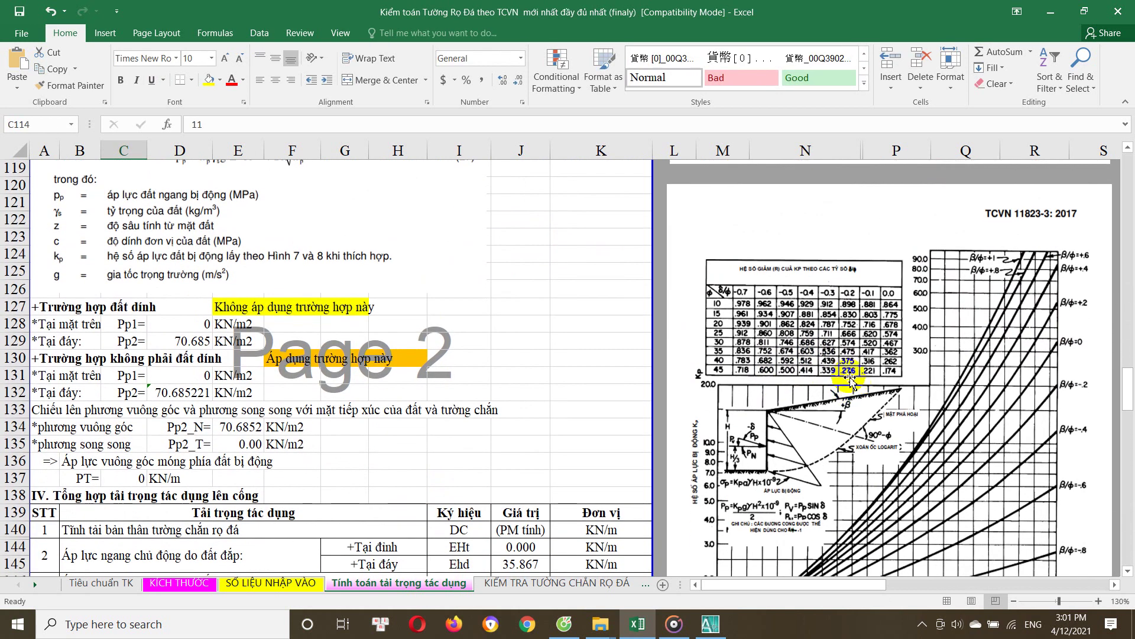
scroll(810, 405, "down", 2)
scroll(815, 408, "down", 3)
scroll(540, 459, "up", 6)
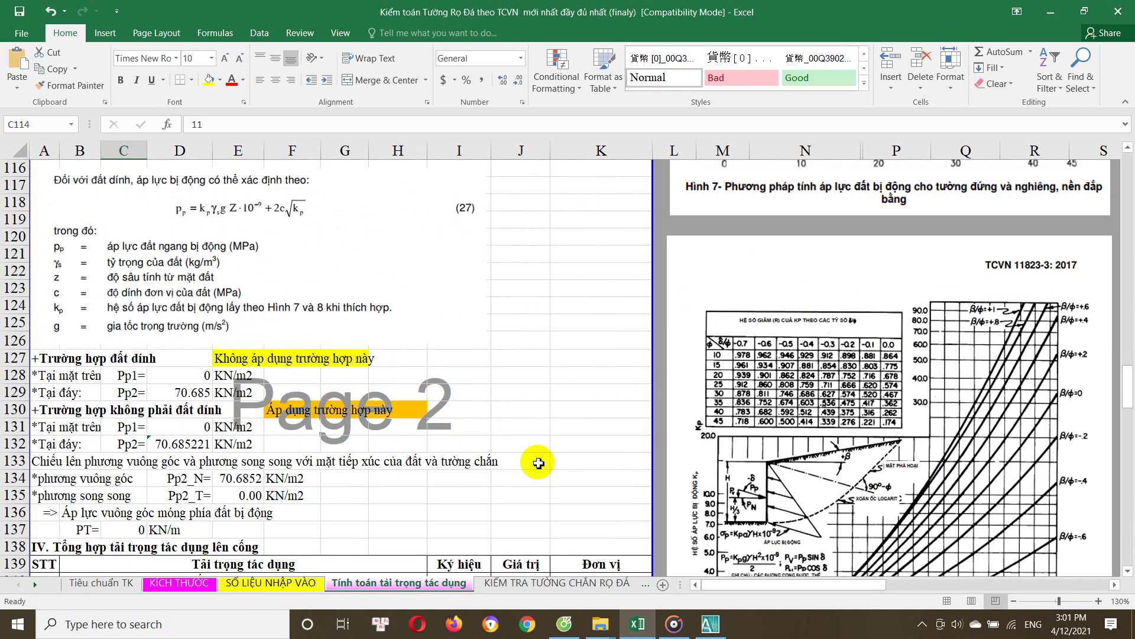
scroll(828, 473, "down", 5)
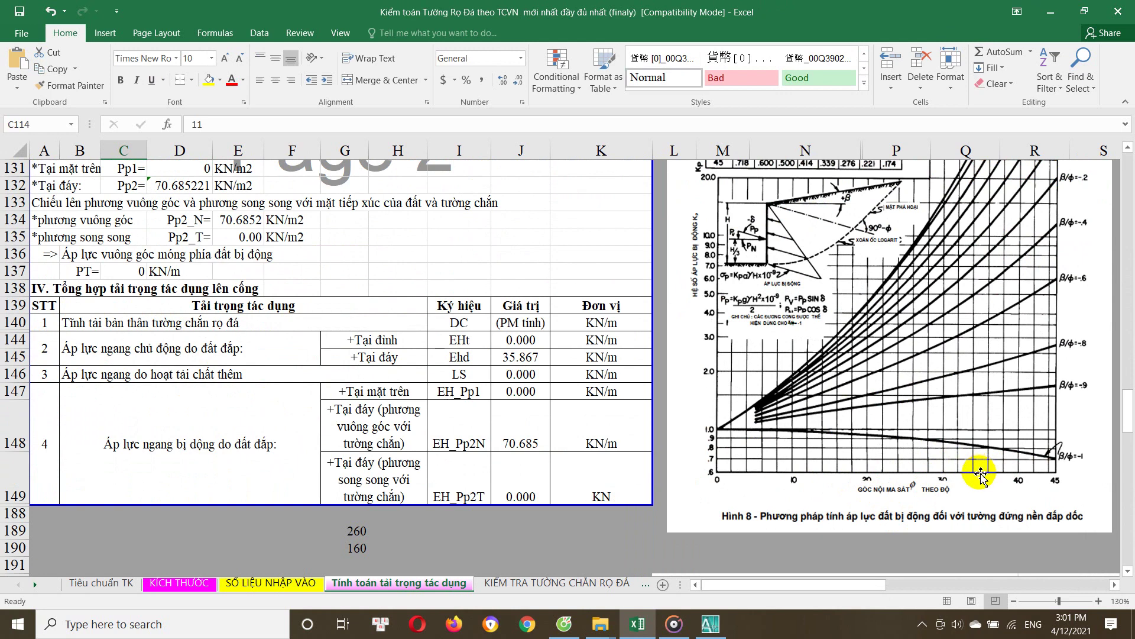
scroll(329, 342, "up", 6)
scroll(283, 331, "up", 1)
scroll(242, 324, "up", 2)
scroll(243, 324, "down", 1)
scroll(646, 286, "down", 6)
scroll(874, 355, "down", 1)
scroll(892, 451, "down", 3)
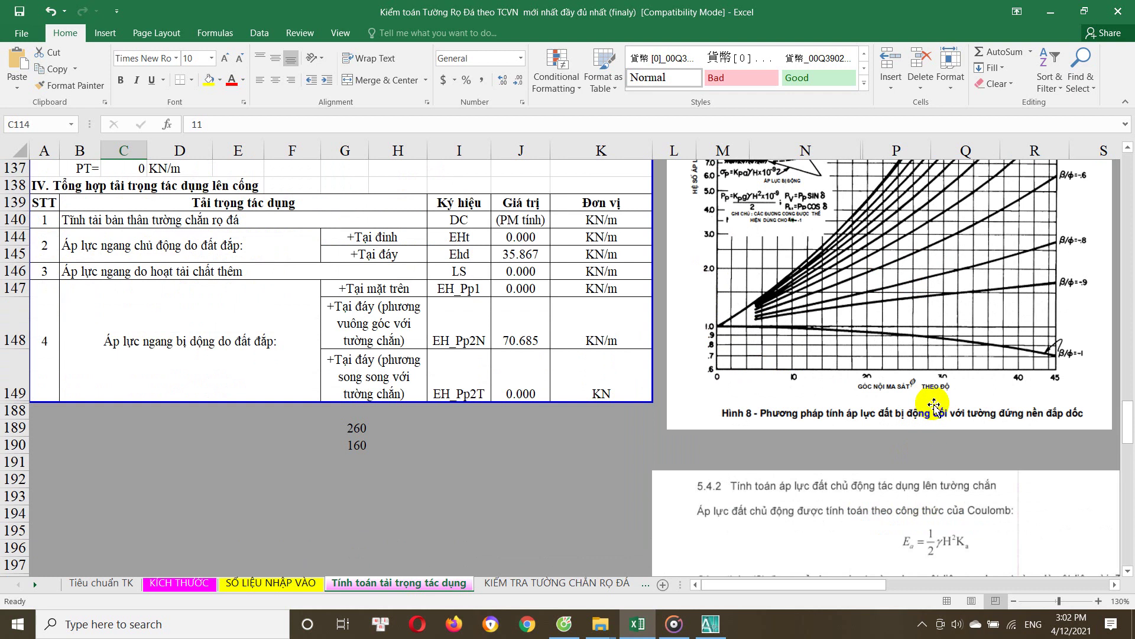
scroll(889, 392, "up", 1)
scroll(769, 342, "up", 2)
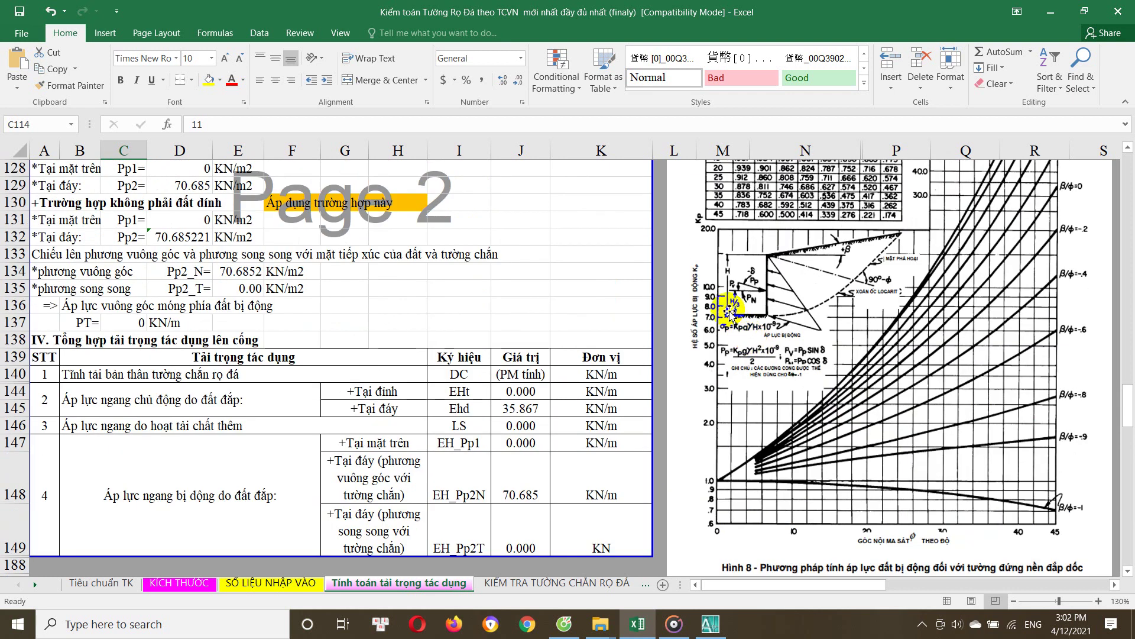
scroll(1006, 355, "up", 1)
scroll(1073, 308, "up", 1)
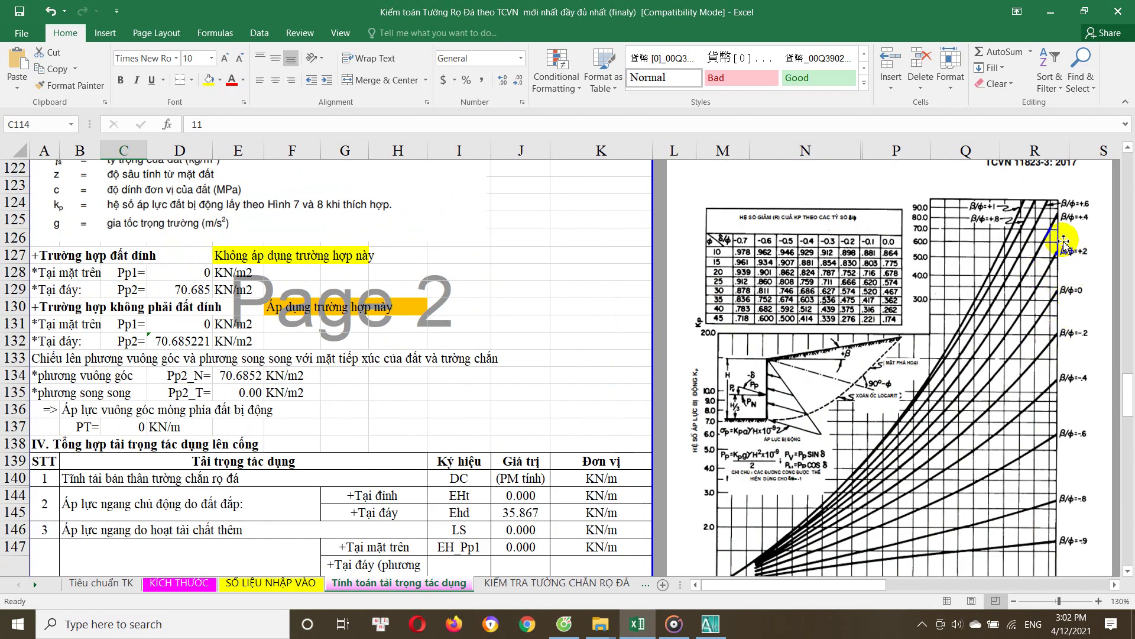
scroll(1029, 254, "up", 6)
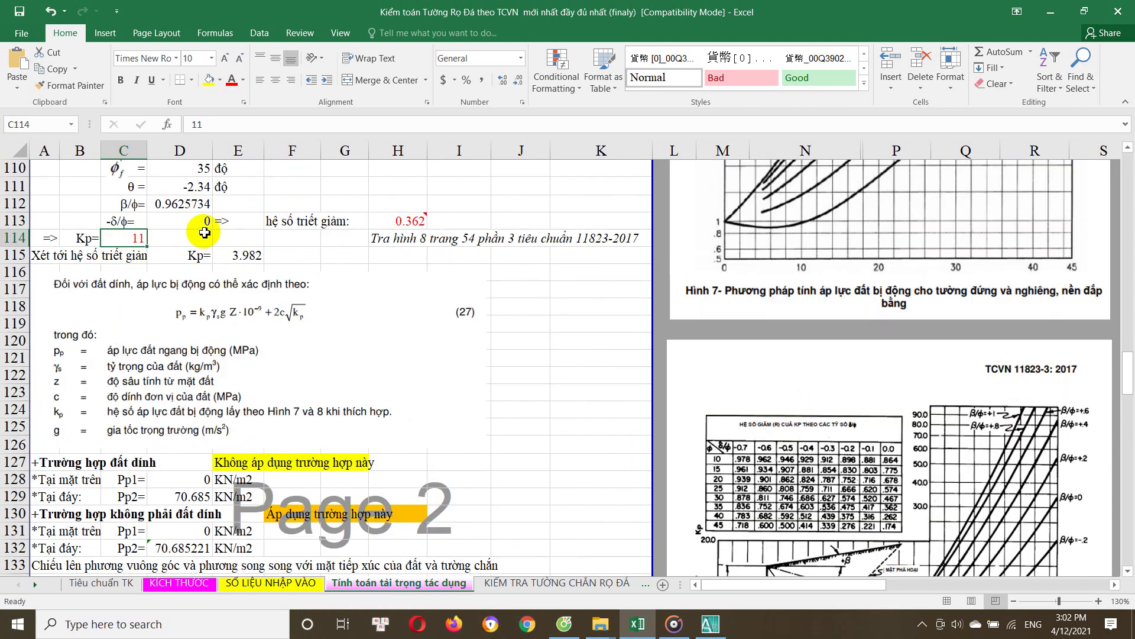
left_click(154, 307)
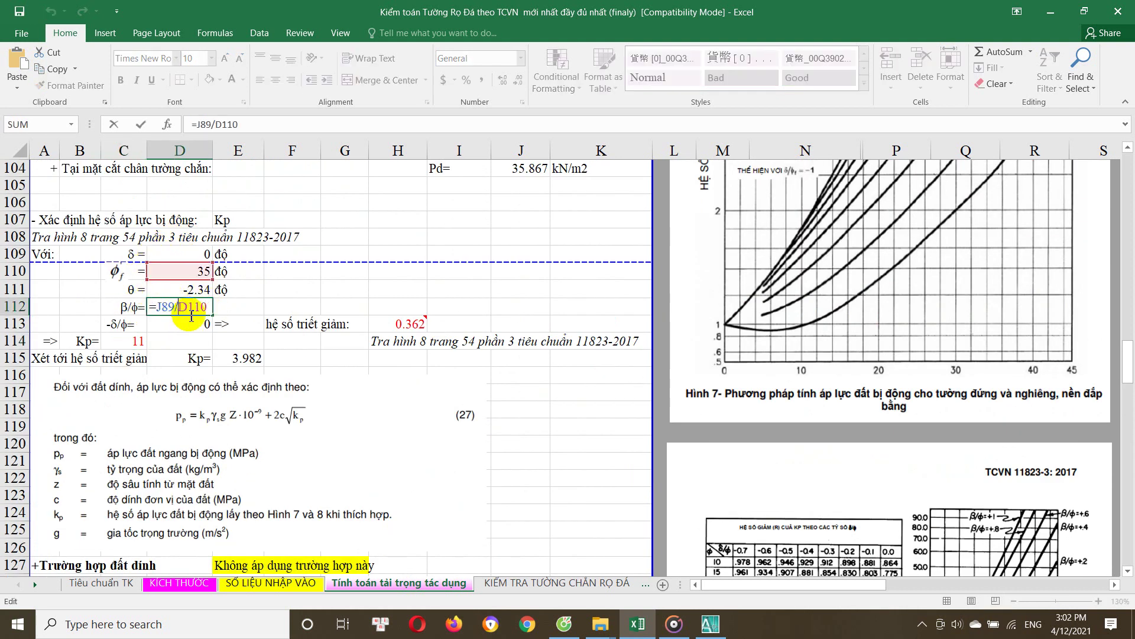
scroll(654, 385, "down", 2)
scroll(671, 398, "down", 5)
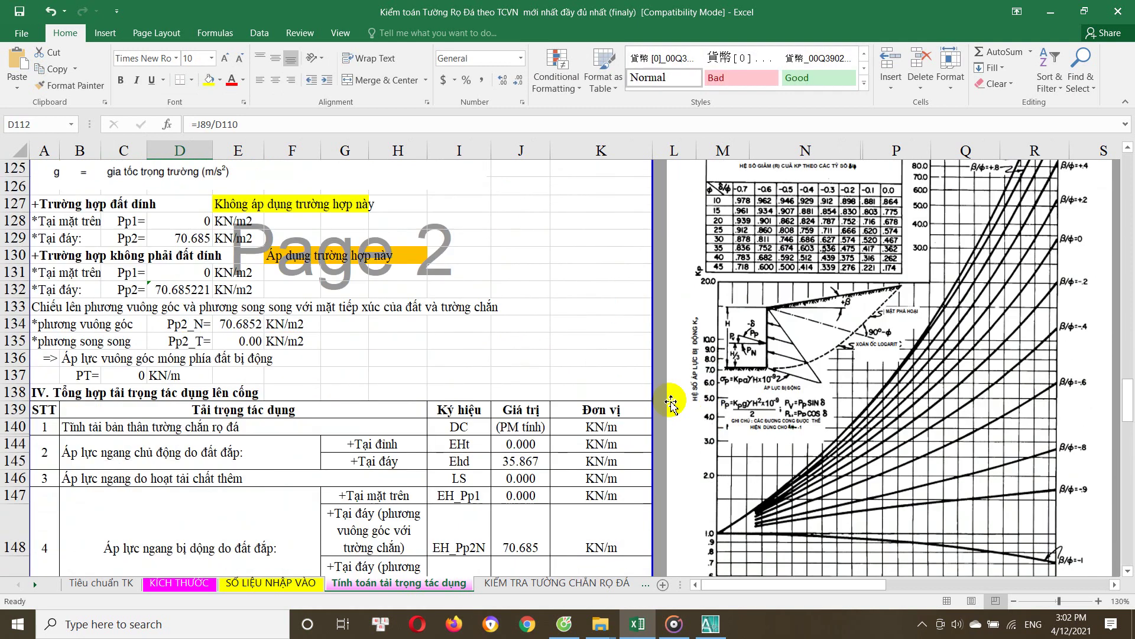
scroll(727, 402, "down", 2)
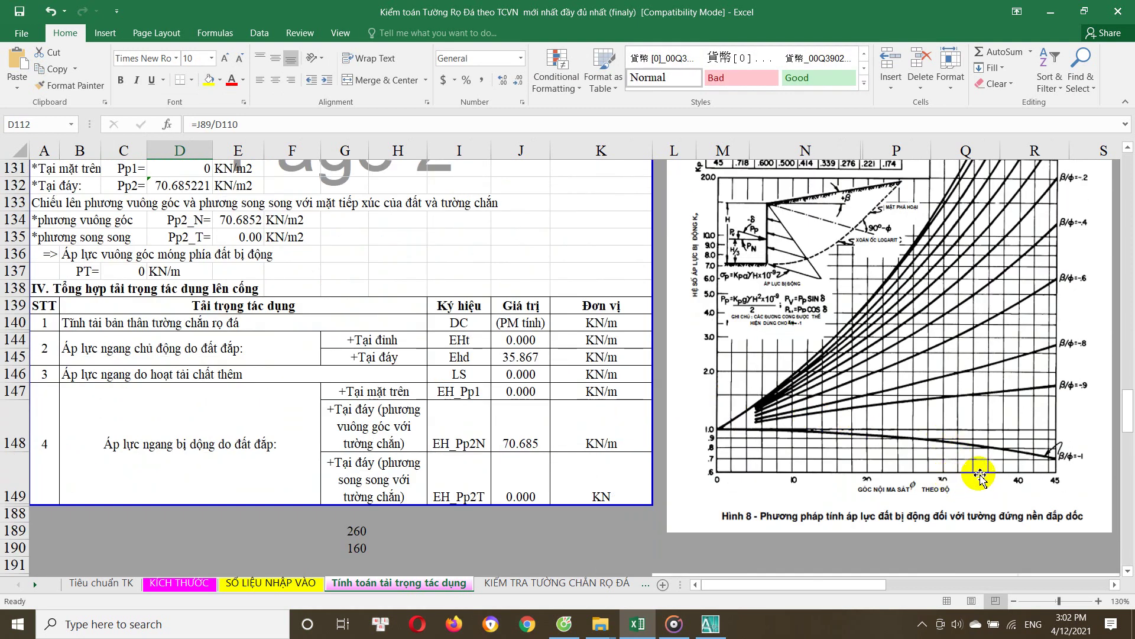
scroll(982, 463, "up", 2)
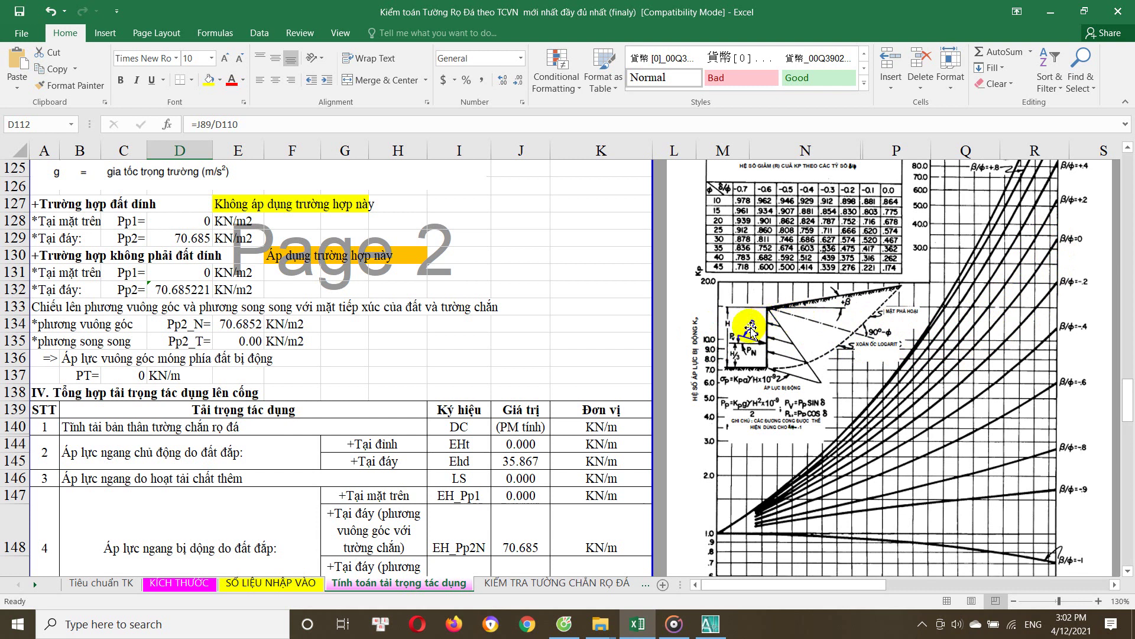
scroll(147, 295, "up", 3)
scroll(122, 290, "up", 4)
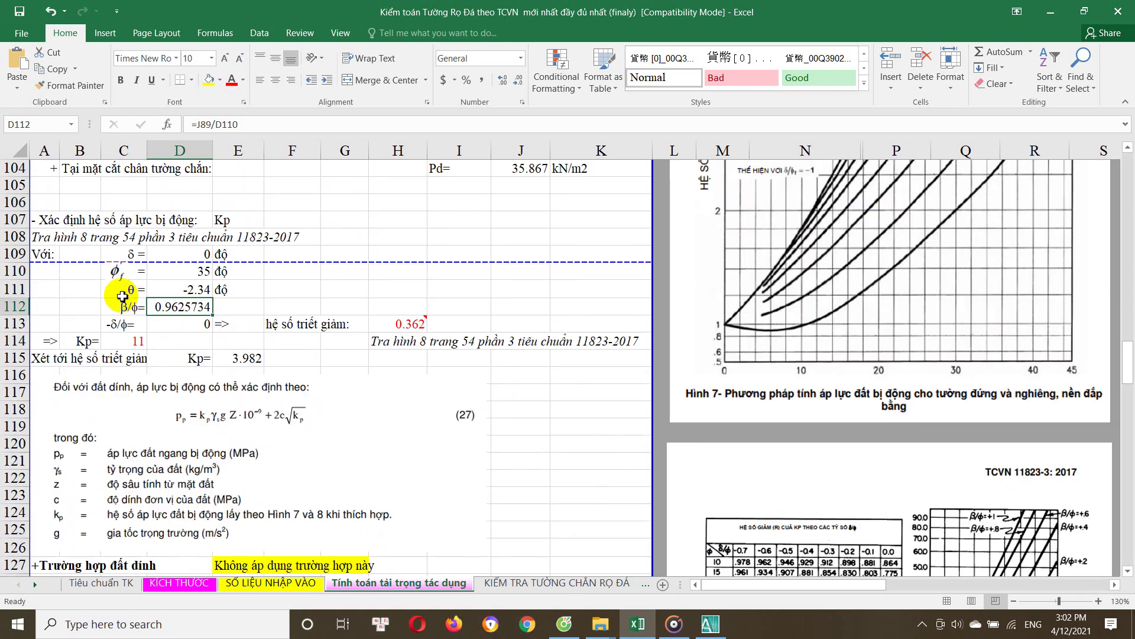
Add the comment 'tra dựa vào hình bên' to cell C114 holding Kp = 11
left_click(121, 341)
right_click(117, 339)
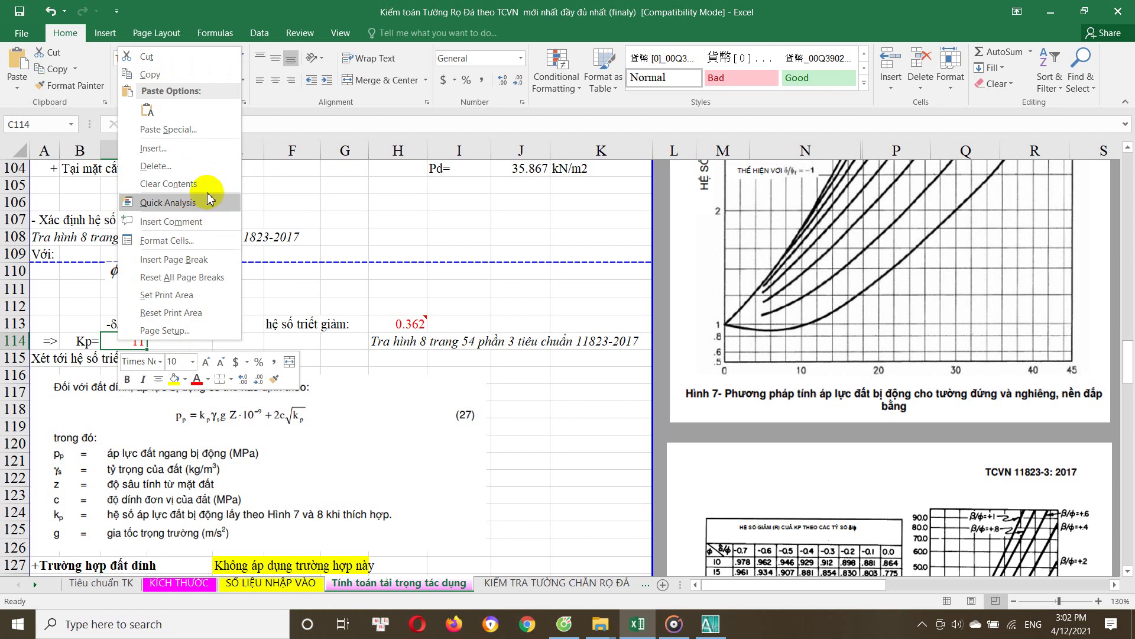
left_click(197, 221)
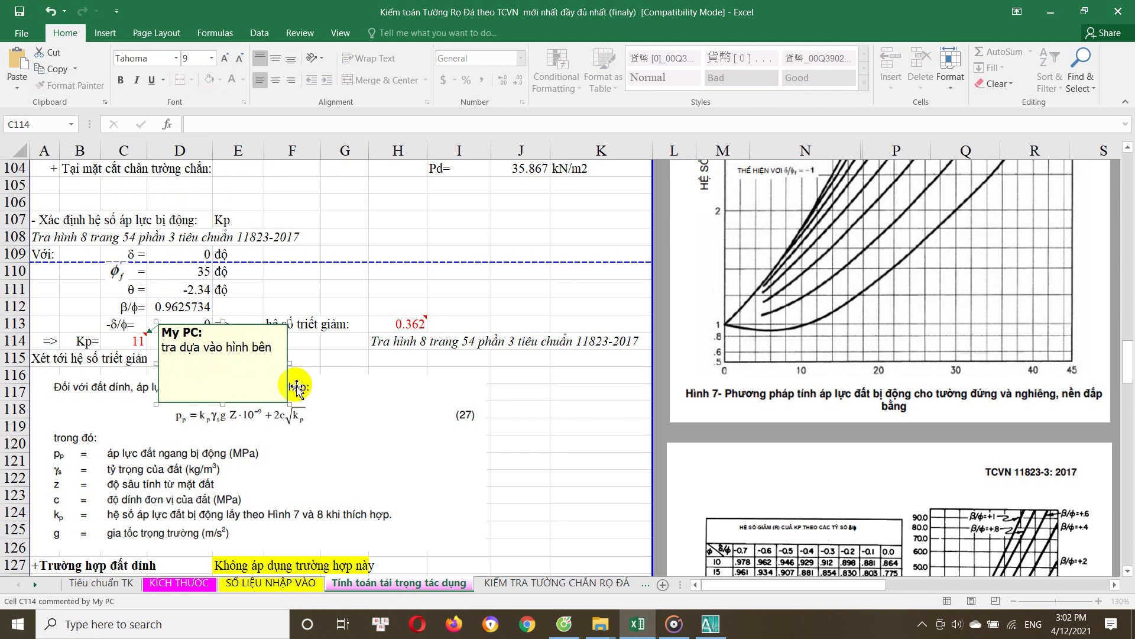
left_click(394, 392)
left_click(134, 341)
scroll(746, 380, "down", 1)
Select label cell A115 and drag the C/D header border left to narrow column C
scroll(746, 380, "down", 7)
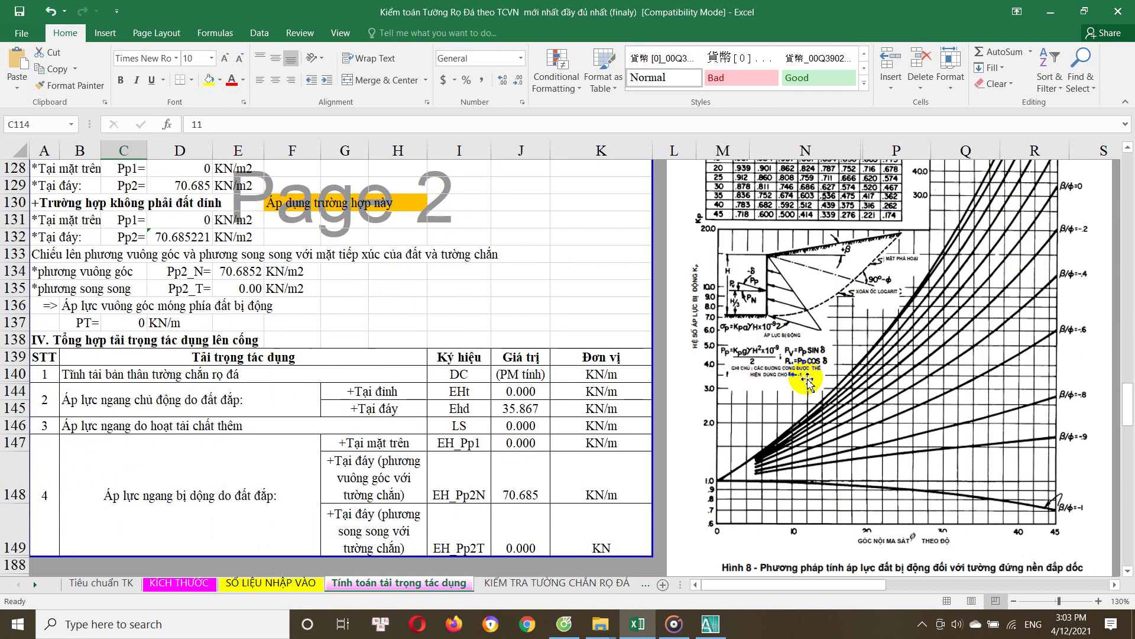
scroll(739, 377, "down", 3)
scroll(909, 358, "up", 2)
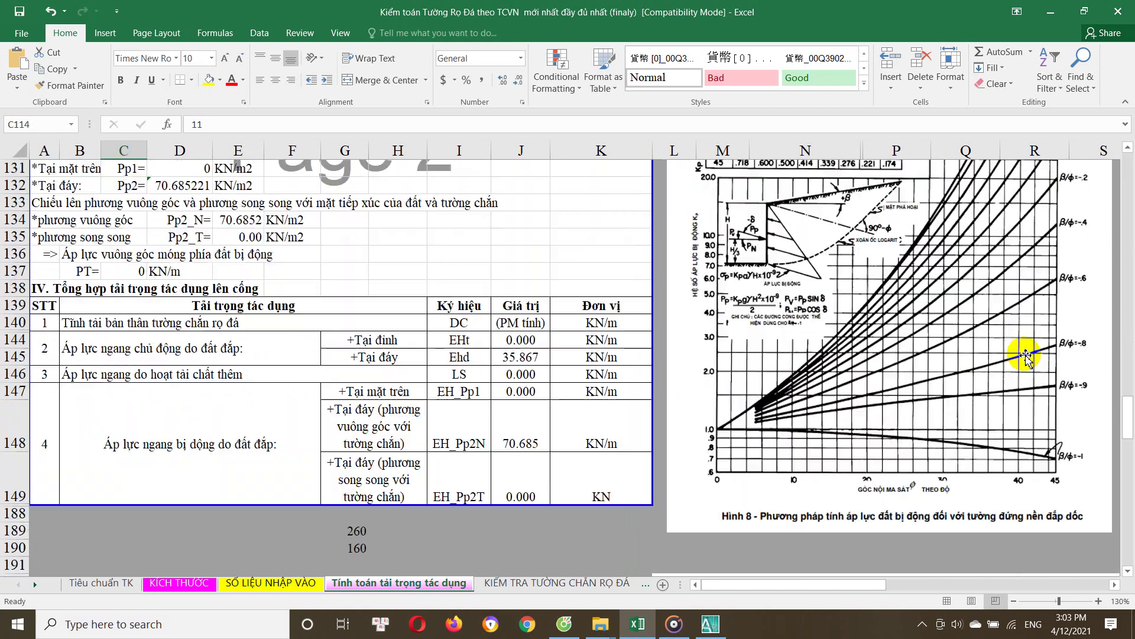
scroll(806, 363, "up", 3)
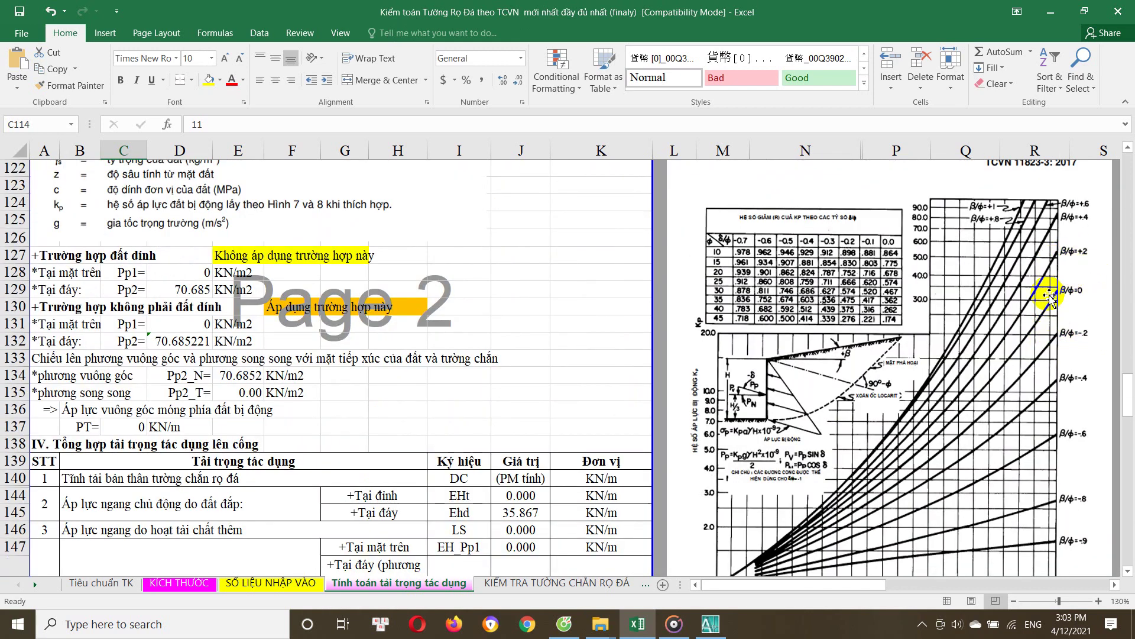
scroll(976, 367, "down", 4)
scroll(585, 360, "up", 1)
scroll(311, 315, "up", 4)
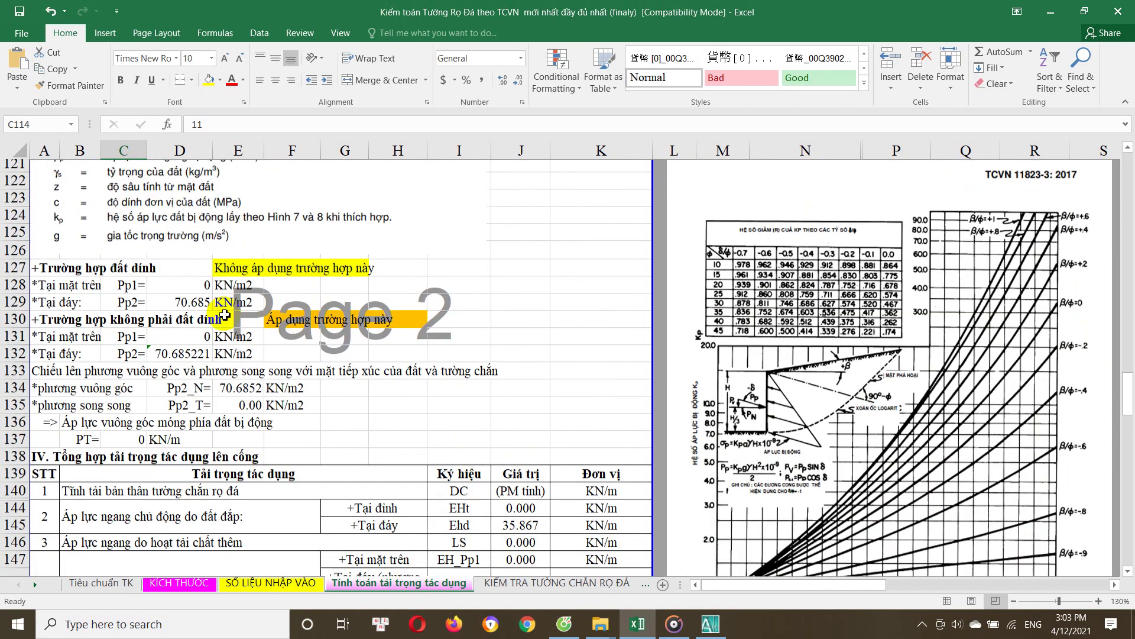
scroll(162, 307, "up", 2)
scroll(143, 259, "up", 1)
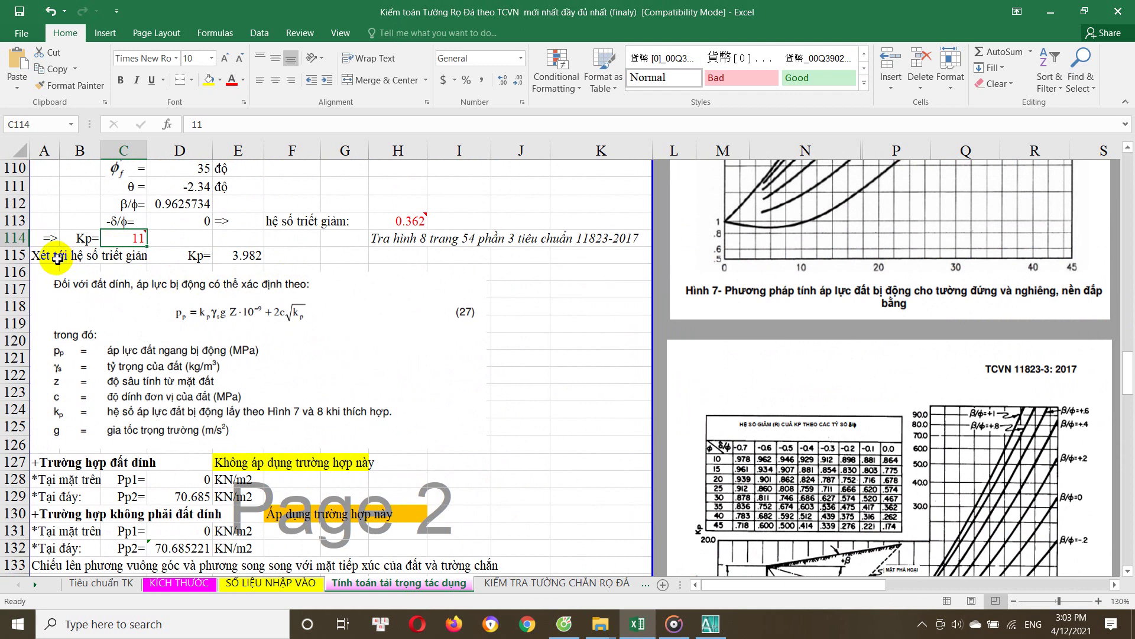
left_click(57, 259)
left_click(53, 258)
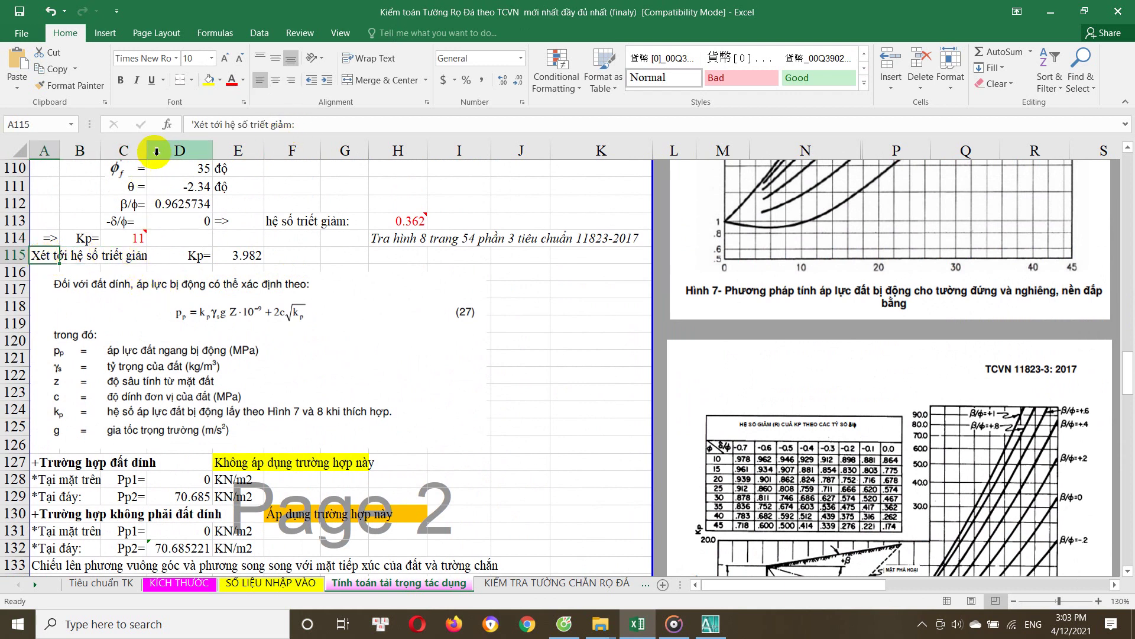
left_click_drag(156, 153, 152, 148)
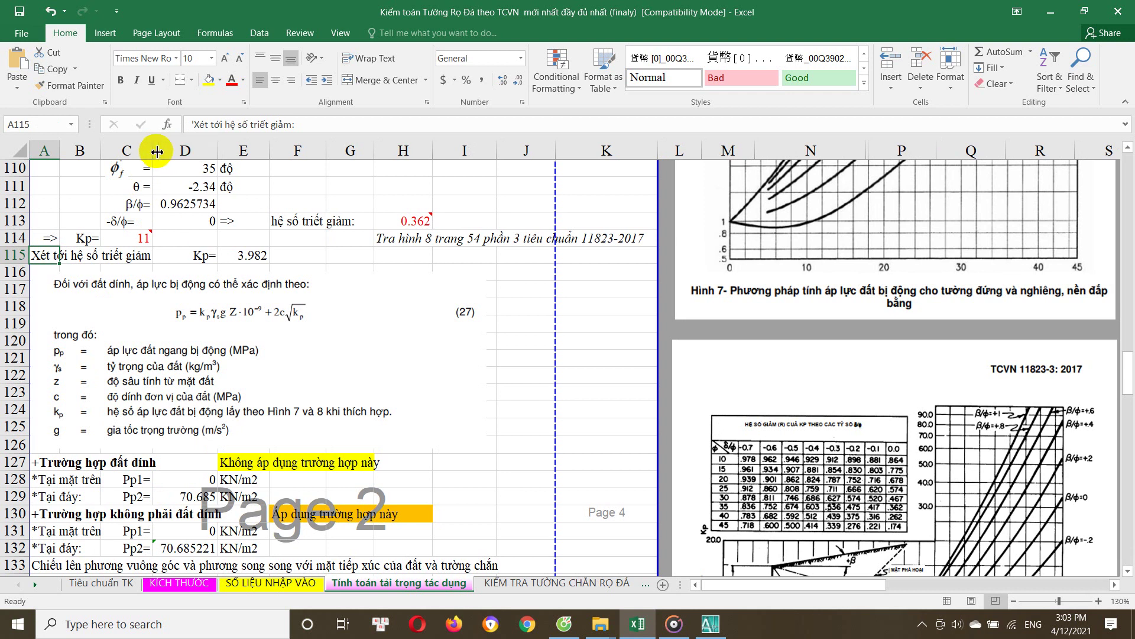
left_click_drag(150, 146, 149, 146)
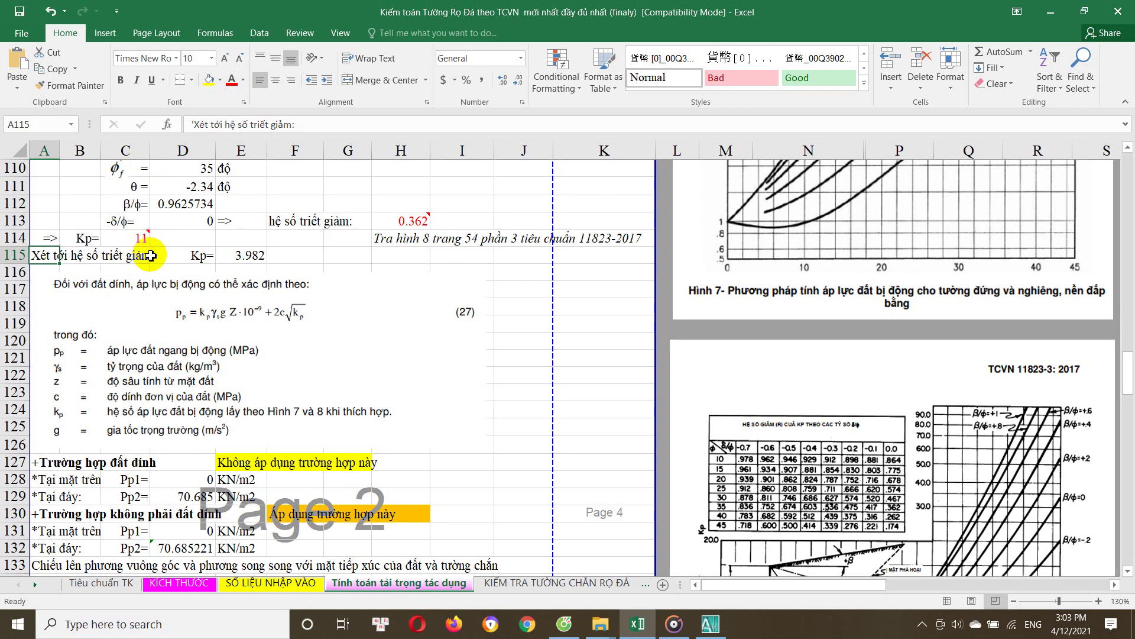
Narrow column C a bit more and set the row 115 label to font size 9
left_click_drag(151, 154, 145, 213)
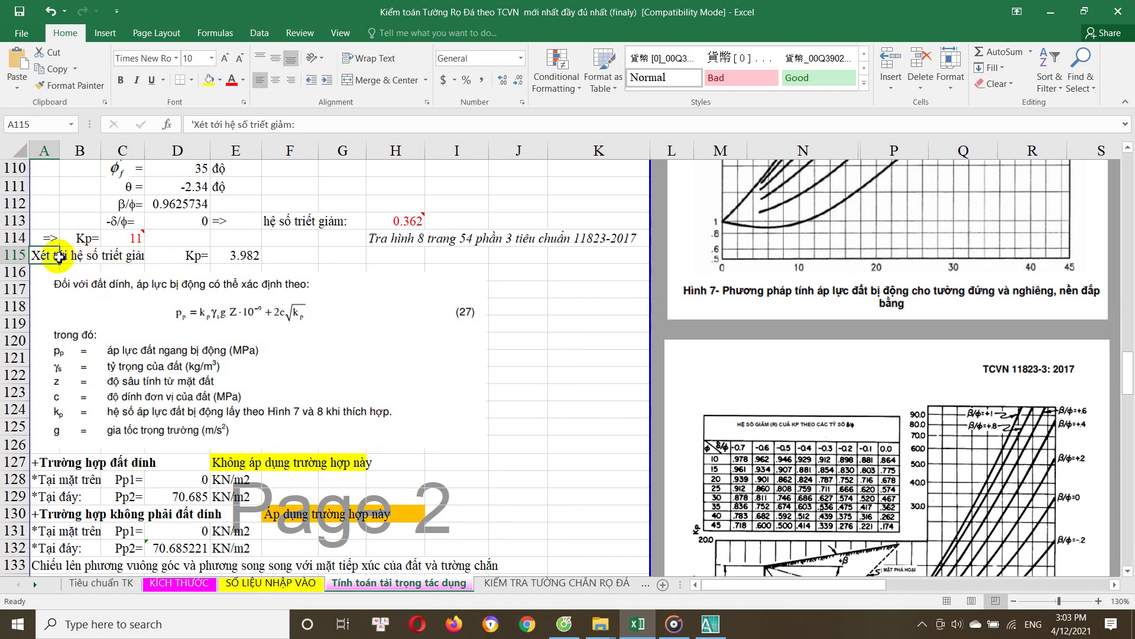
left_click(211, 58)
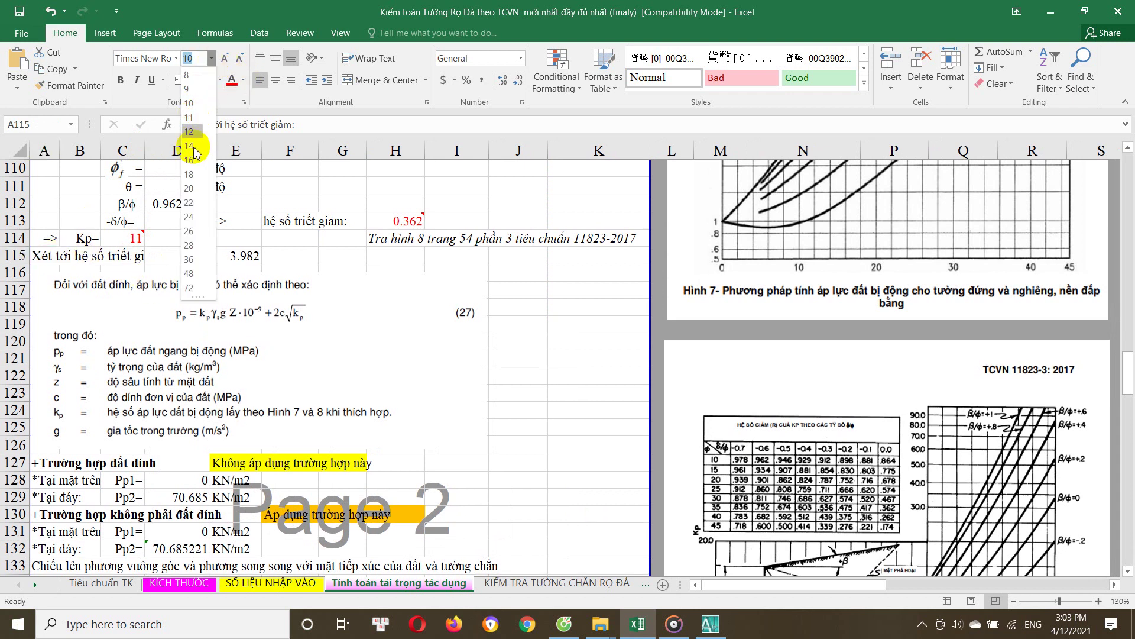
left_click(193, 90)
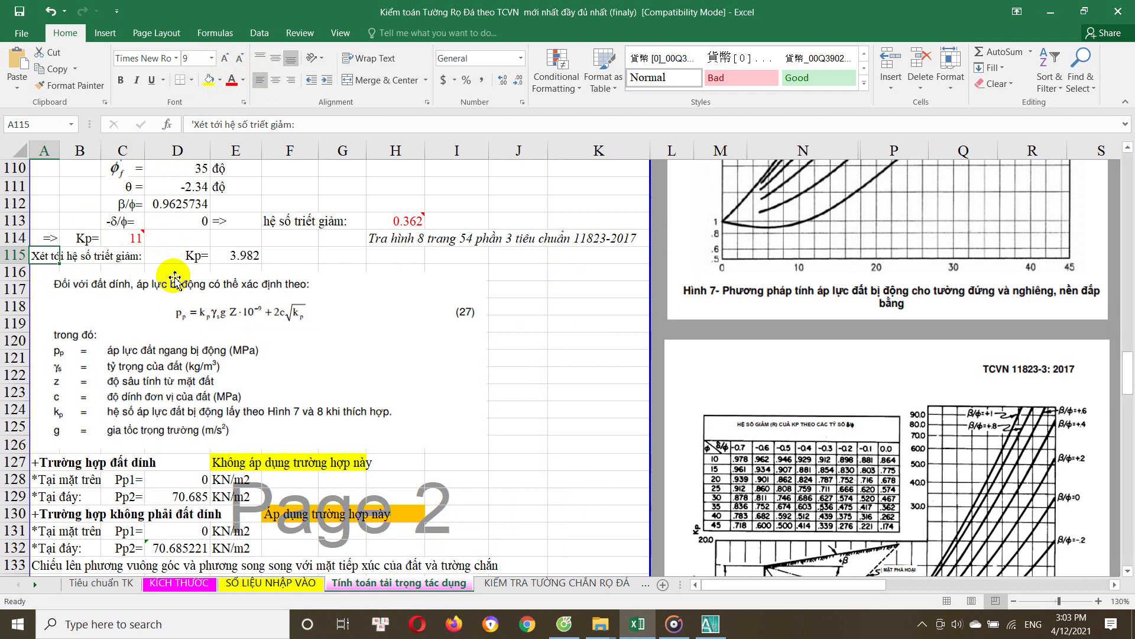
left_click(186, 256)
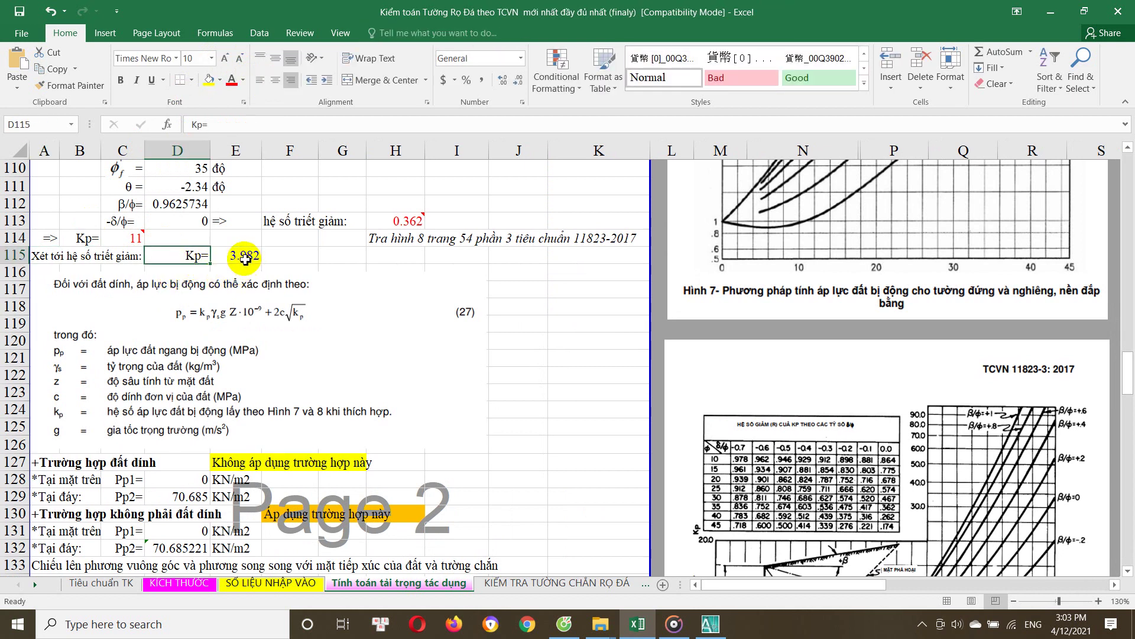
Inspect E115's reduced Kp formula =C114*H113 (3.982) and the IF formula in E127
double_click(246, 258)
key("Escape")
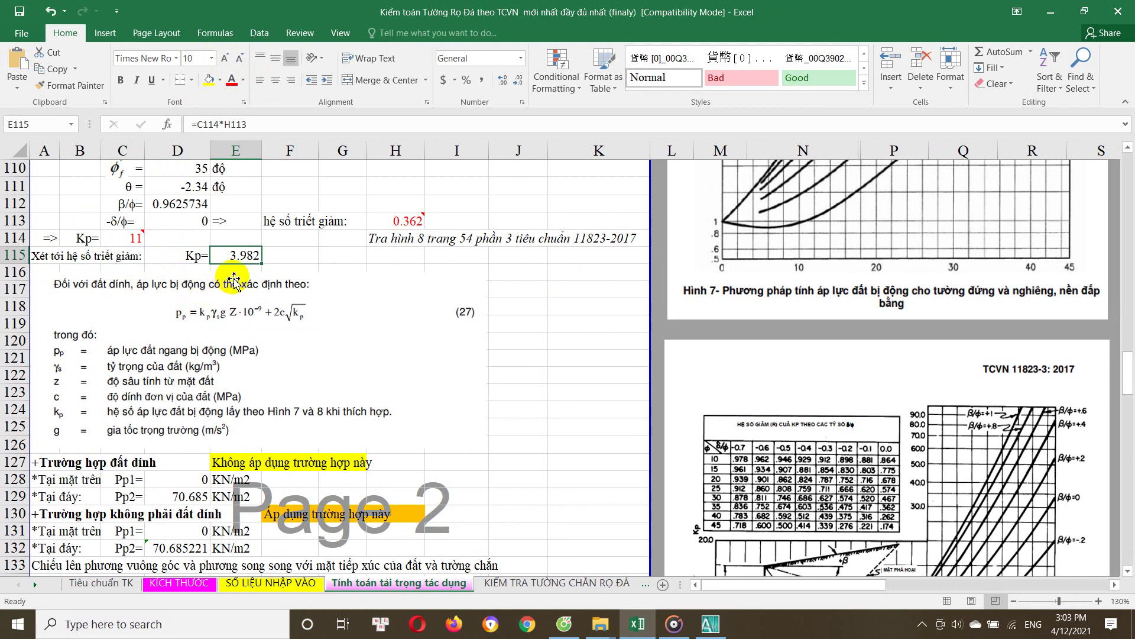
double_click(252, 257)
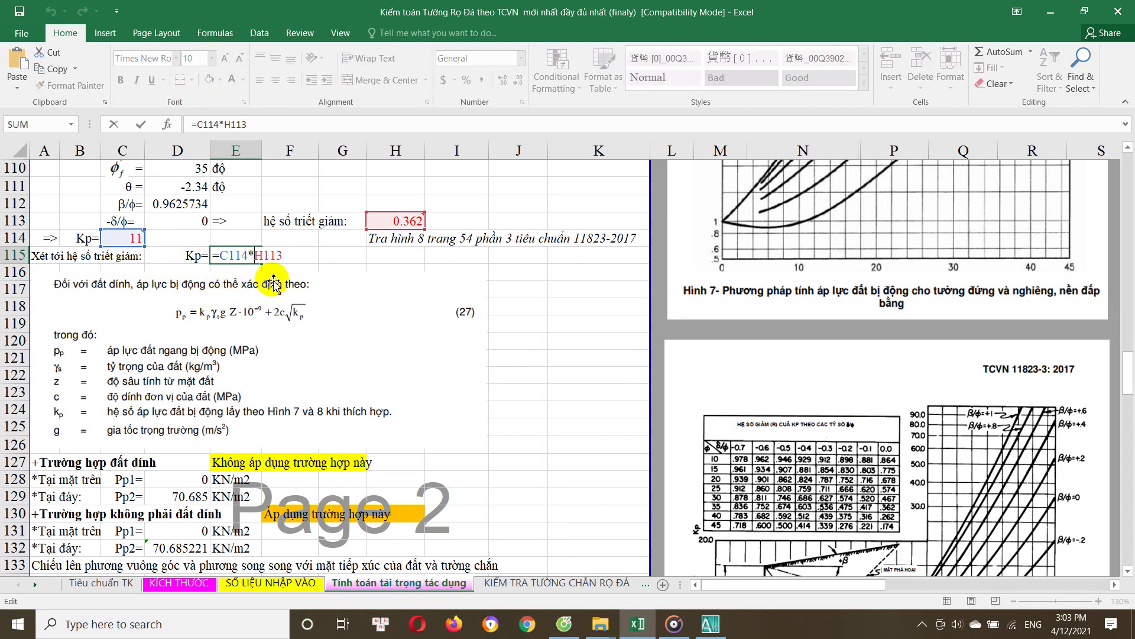
key("ctrl+Return")
scroll(201, 293, "down", 1)
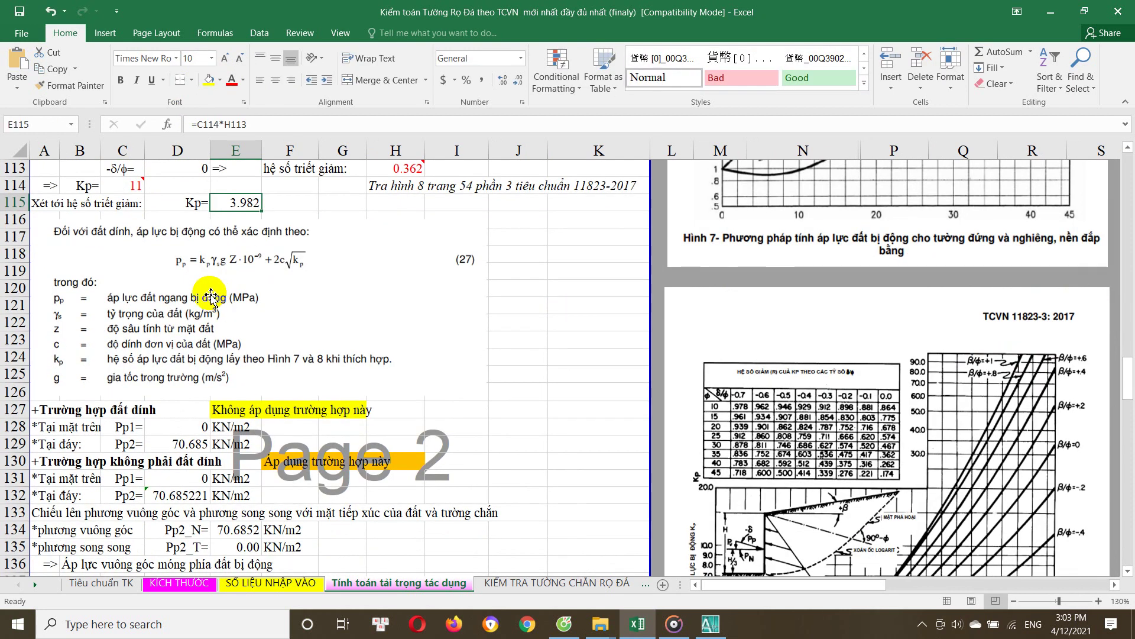
scroll(175, 338, "down", 1)
scroll(175, 338, "down", 1)
double_click(228, 307)
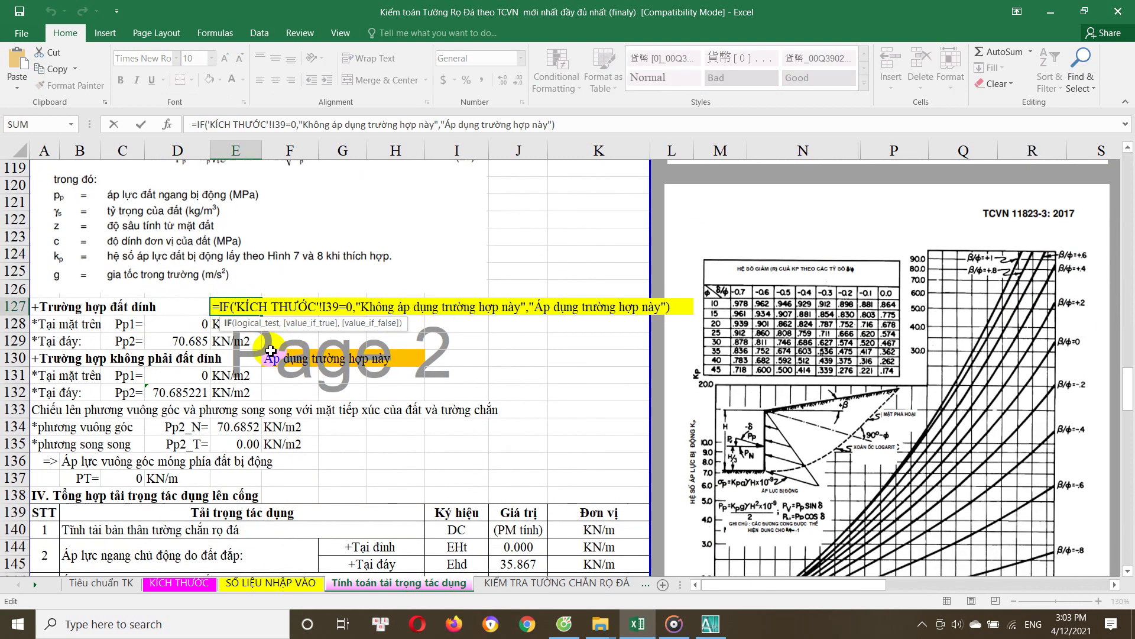
Leave E127 unchanged and look up the soil cohesion value in I39 on the KÍCH THƯỚC sheet
scroll(267, 355, "up", 1)
key("Escape")
left_click(178, 583)
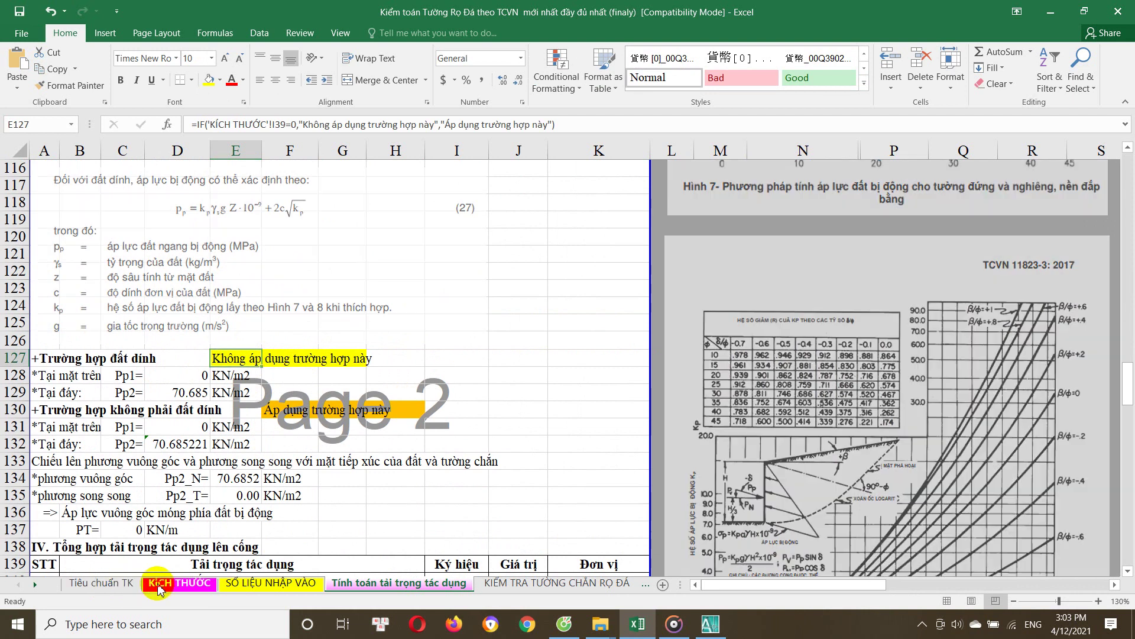
scroll(355, 387, "down", 2)
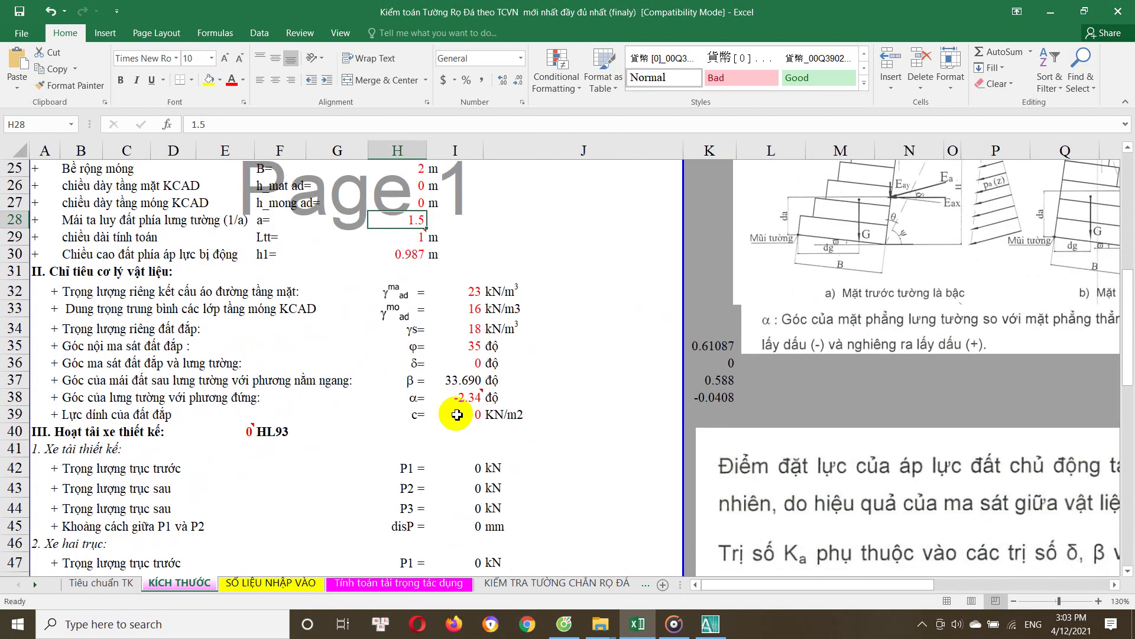
left_click(455, 414)
left_click(378, 583)
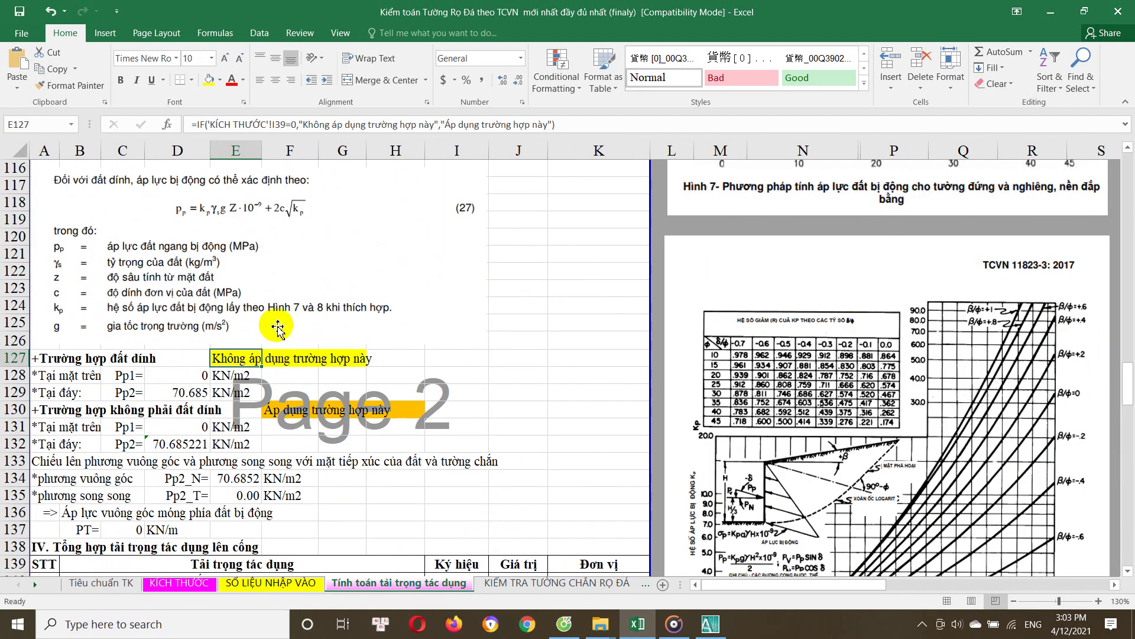
Inspect the passive pressure formulas in E127, E130, D131 and D132 without changing them
double_click(223, 358)
key("Escape")
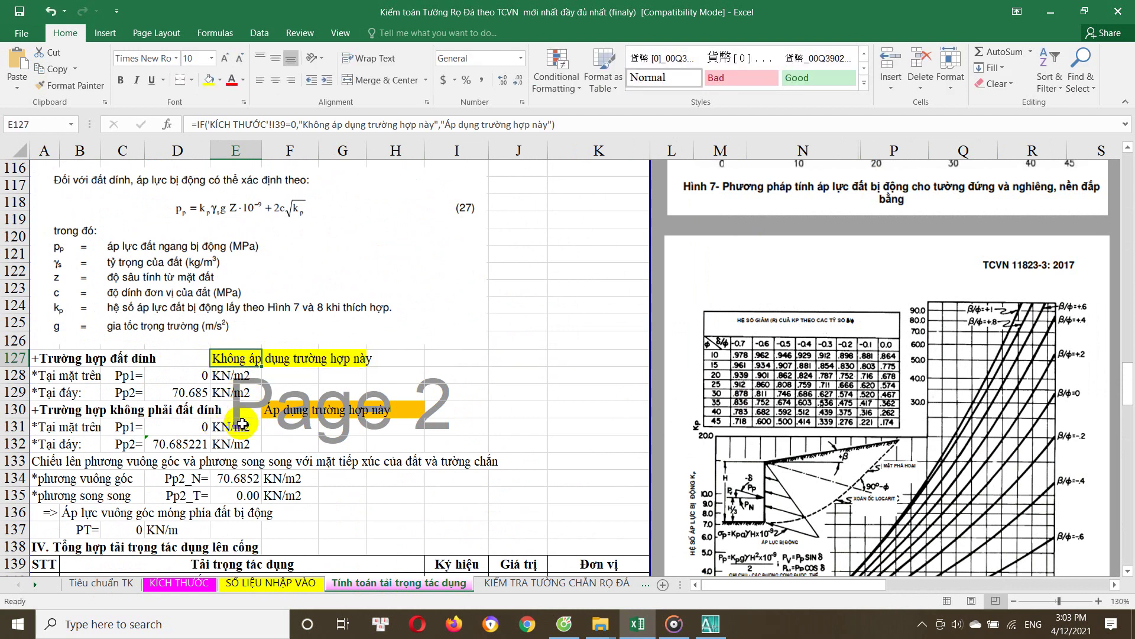
double_click(264, 416)
scroll(264, 417, "down", 1)
key("Escape")
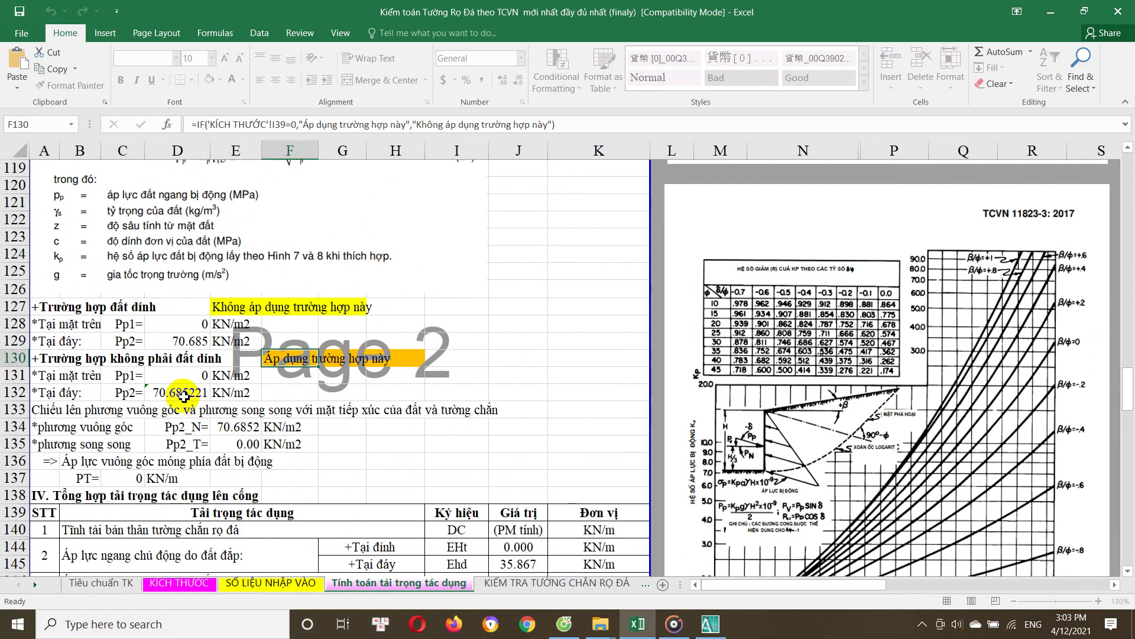
left_click(185, 375)
double_click(177, 390)
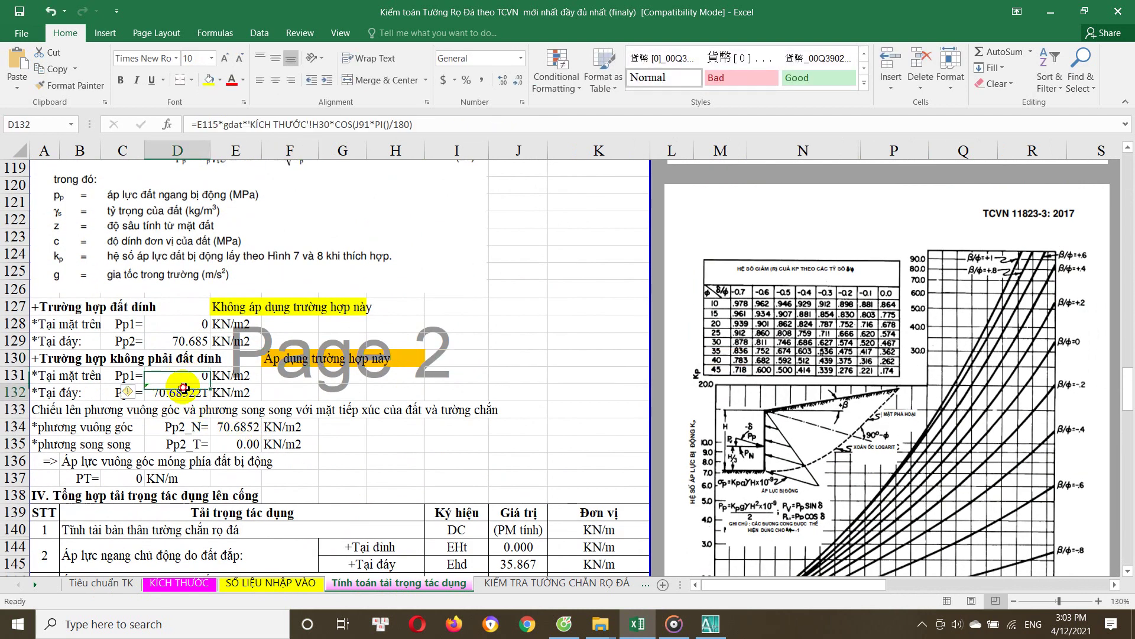
left_click(87, 379)
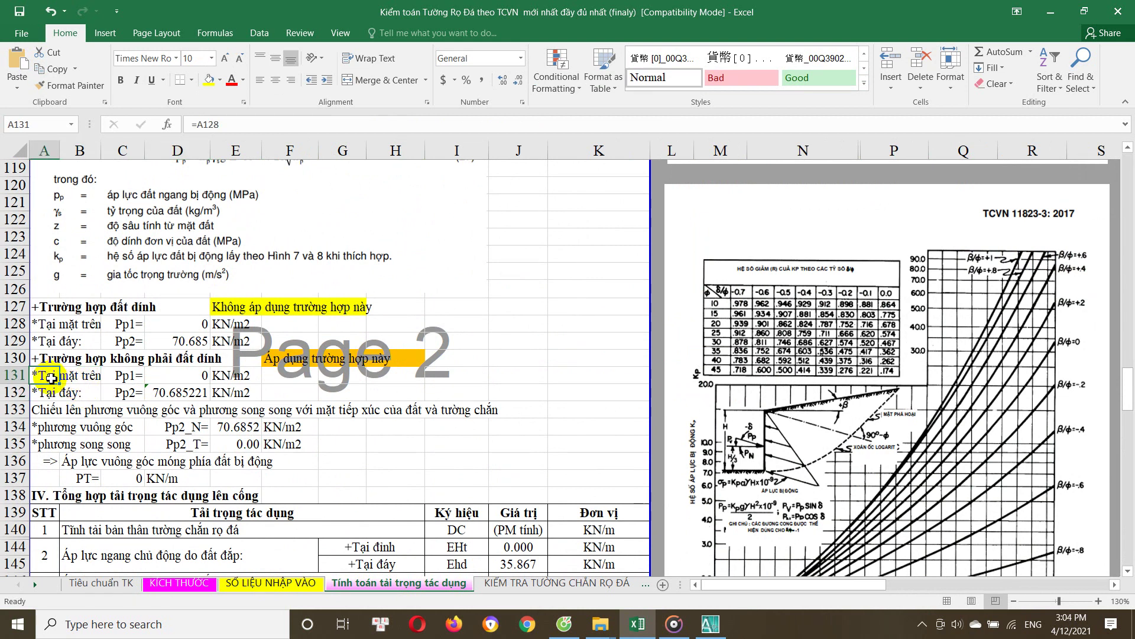
Check the A128 and *Tại đáy: labels, D131, D132 and E134's COS formula for Pp2_N
left_click(46, 328)
left_click(44, 344)
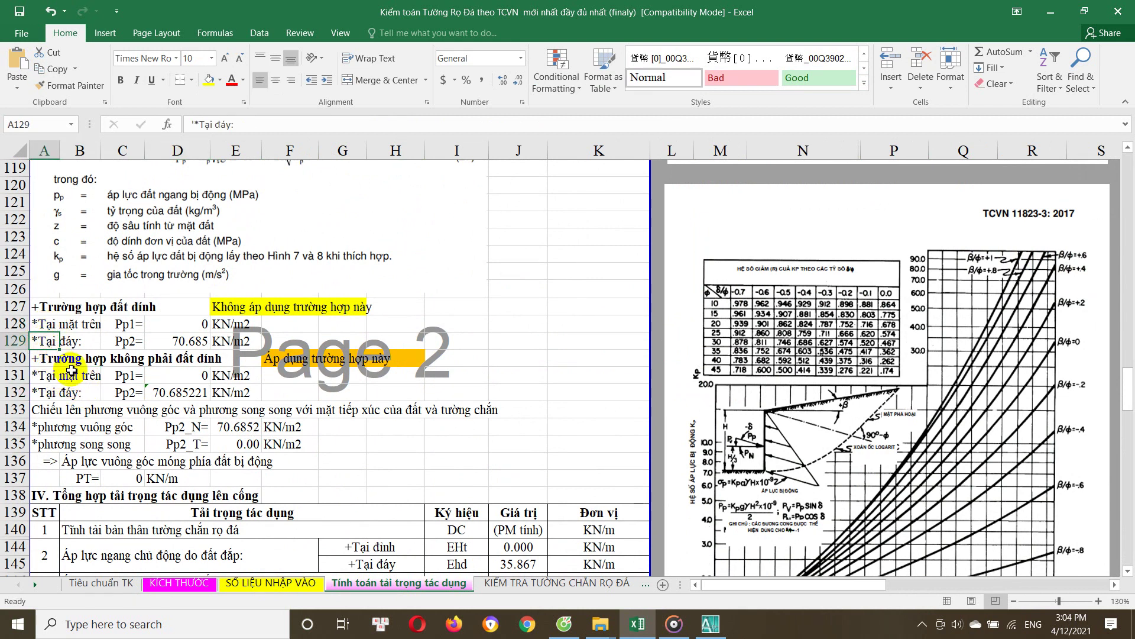
scroll(161, 358, "down", 1)
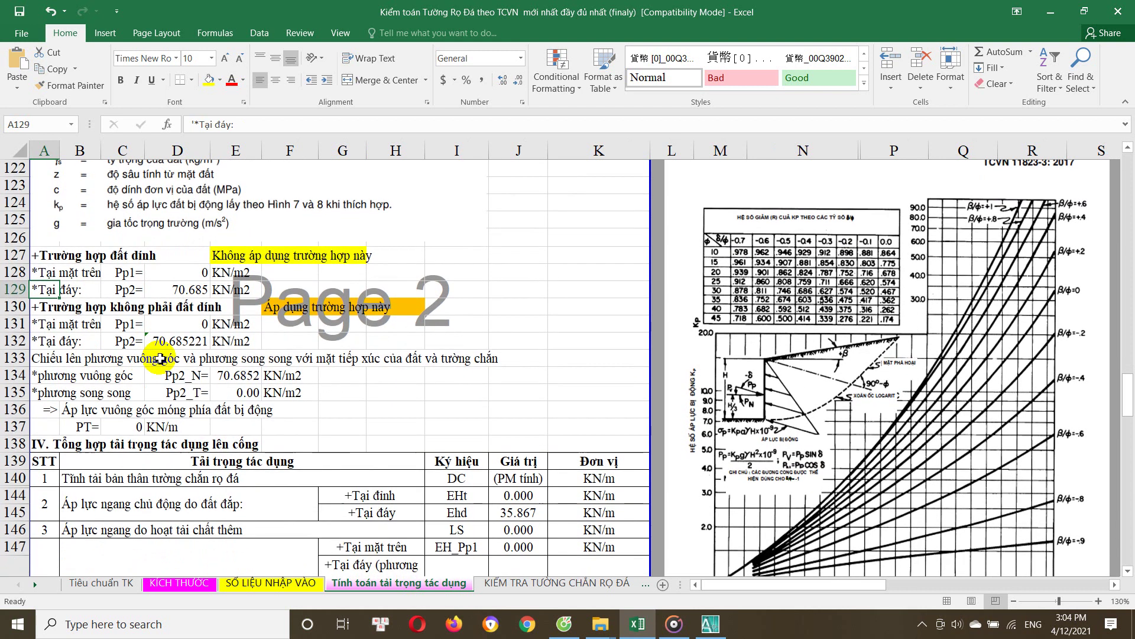
left_click(203, 323)
left_click(194, 344)
scroll(193, 349, "down", 1)
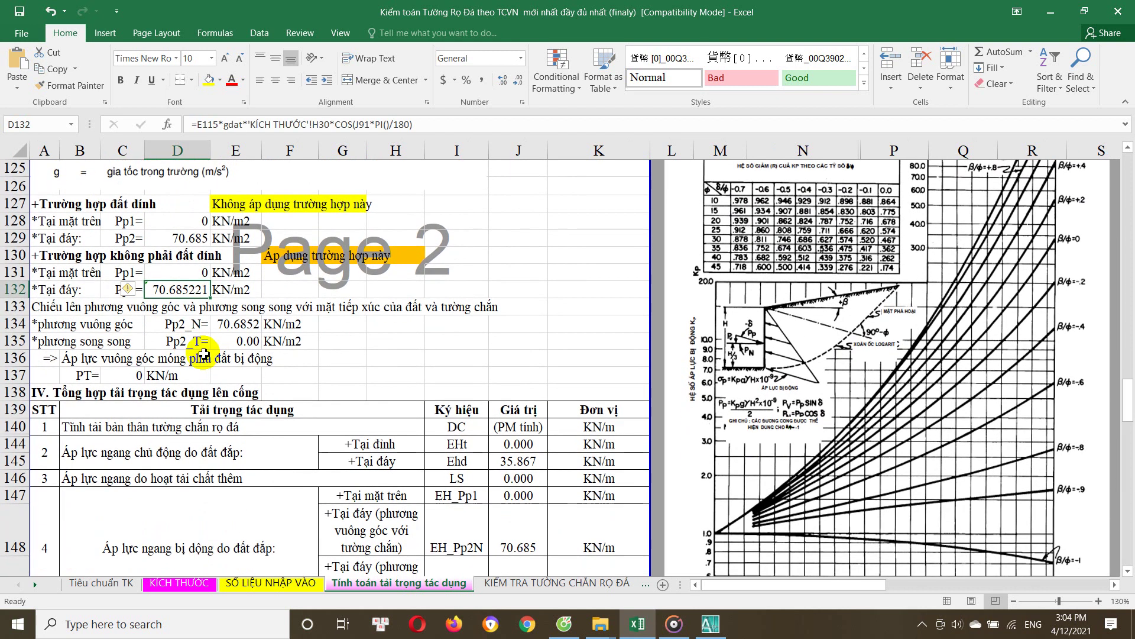
left_click(237, 324)
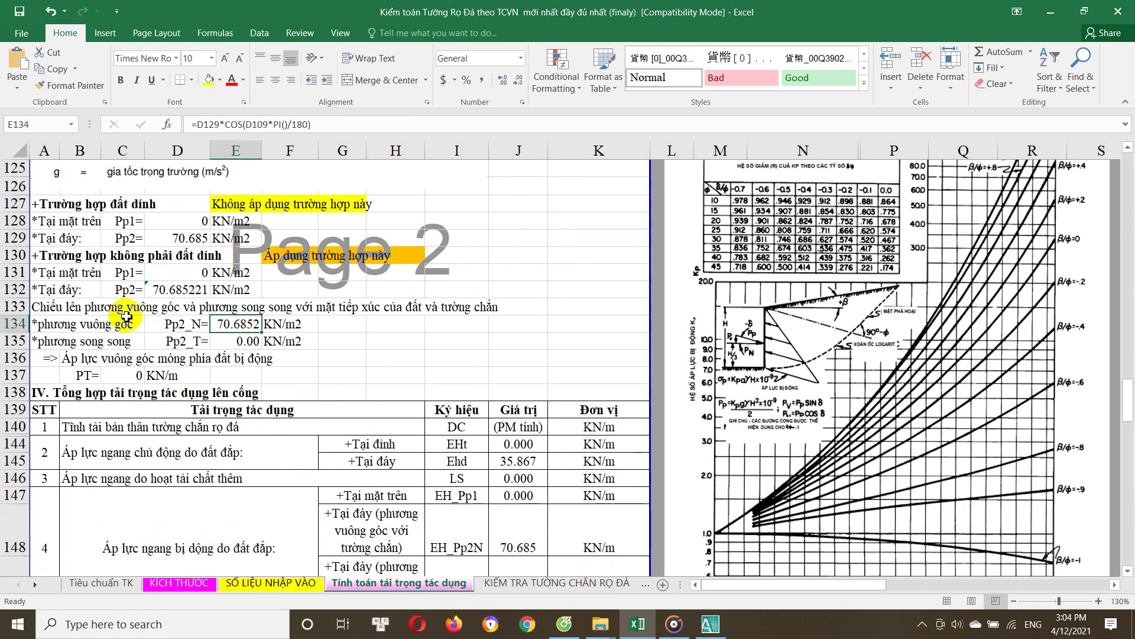
double_click(240, 324)
key("Escape")
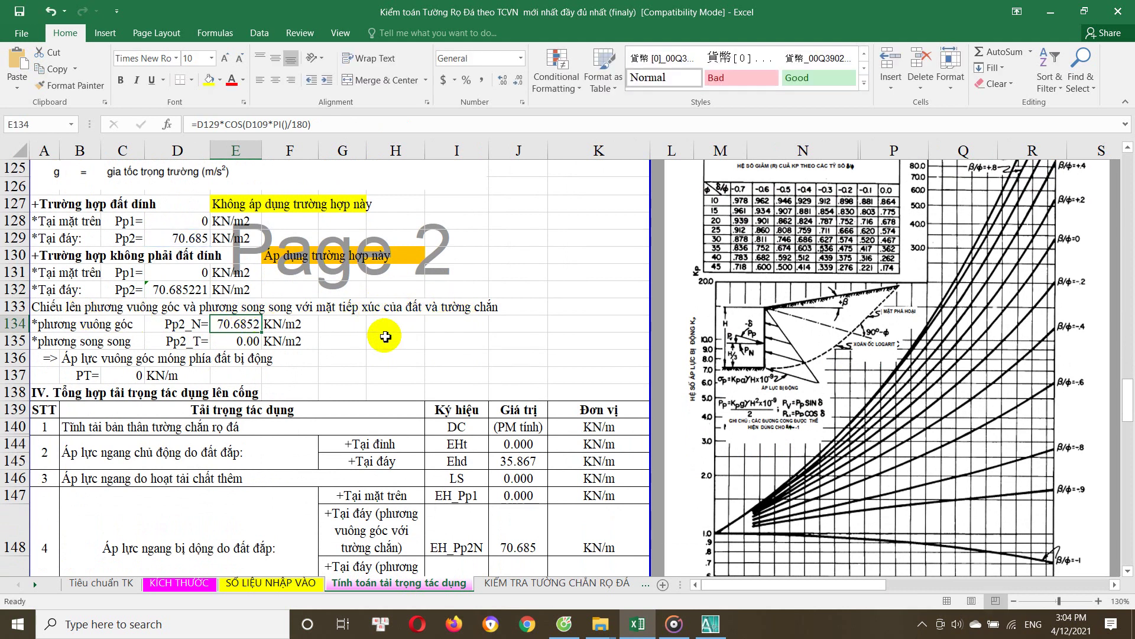
scroll(313, 334, "down", 1)
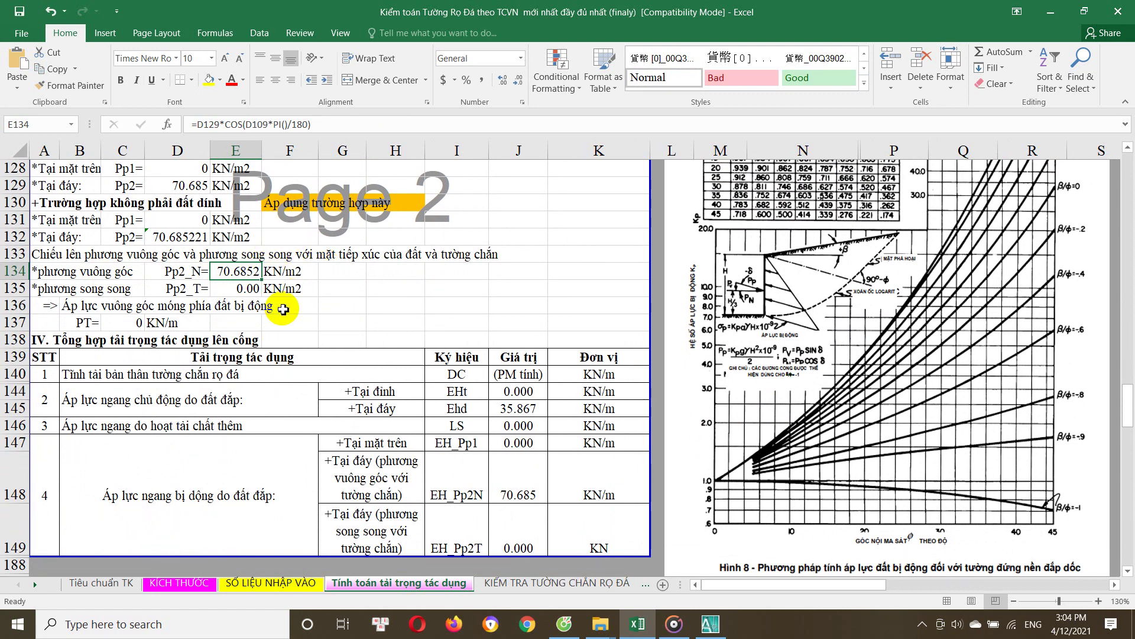
left_click(231, 290)
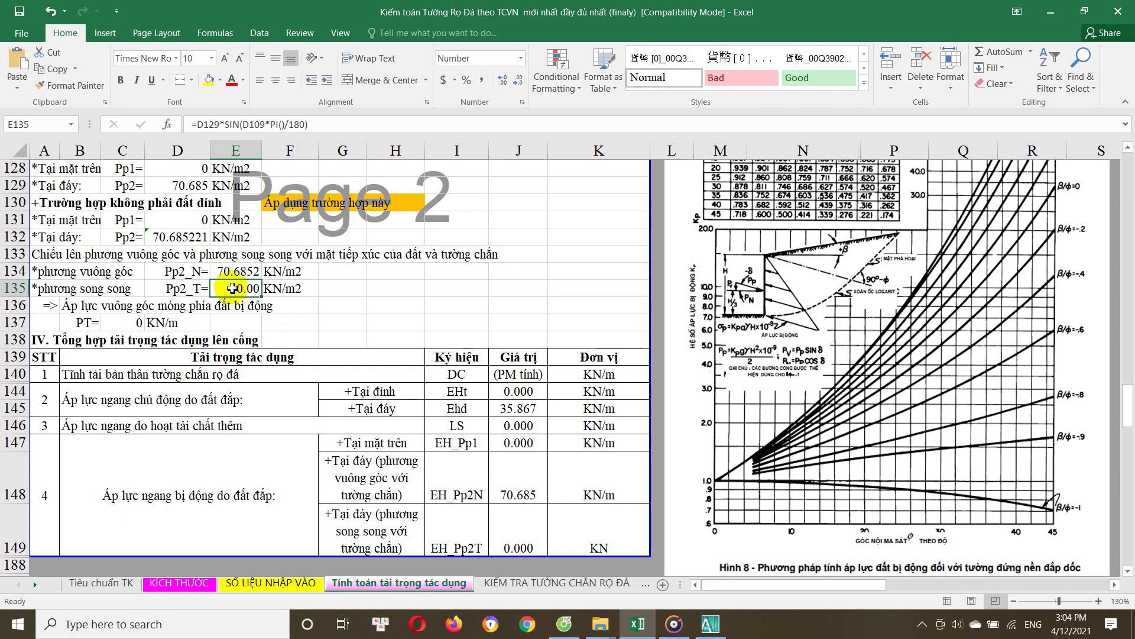
scroll(240, 287, "down", 1)
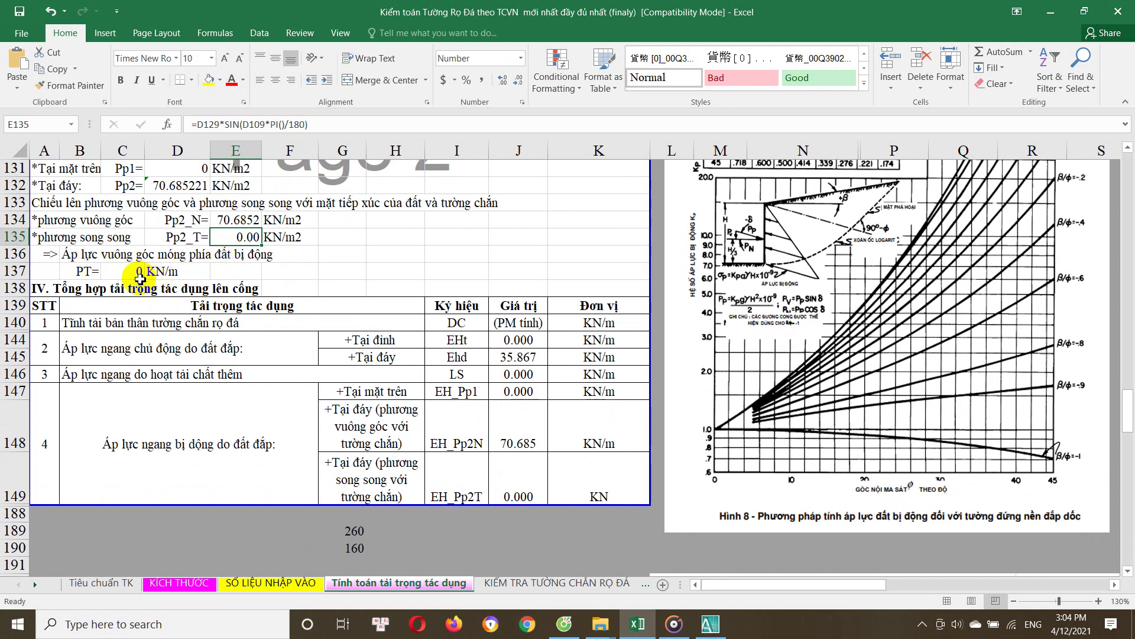
left_click(138, 272)
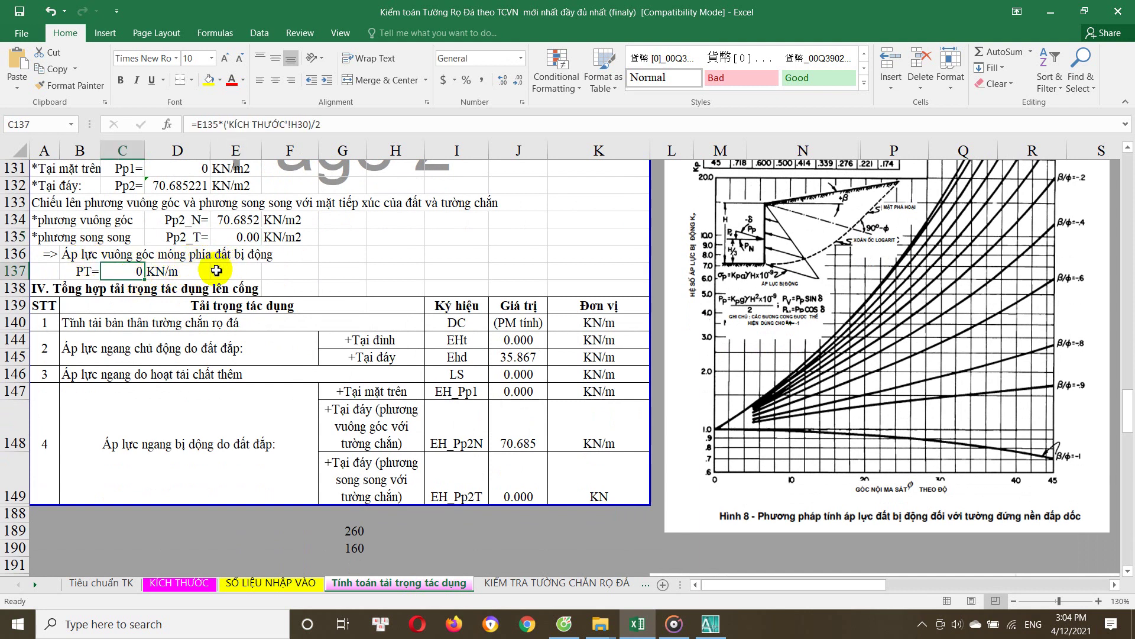
double_click(131, 275)
key("Escape")
scroll(255, 302, "down", 1)
left_click(127, 273)
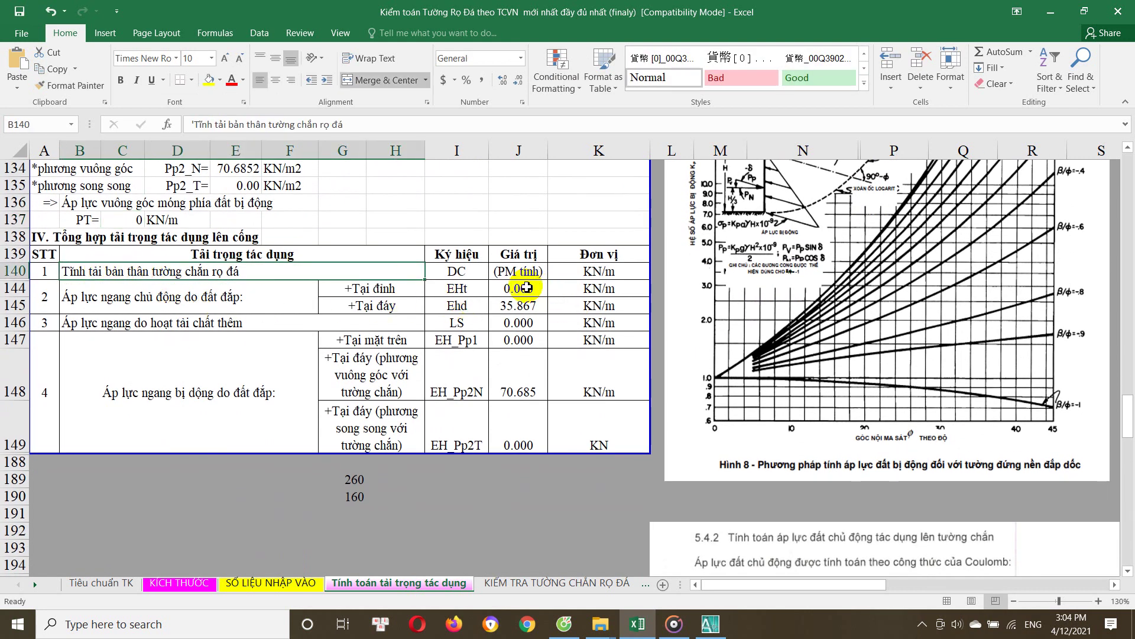
left_click(521, 290)
scroll(520, 290, "down", 1)
left_click(518, 221)
left_click(517, 238)
double_click(518, 254)
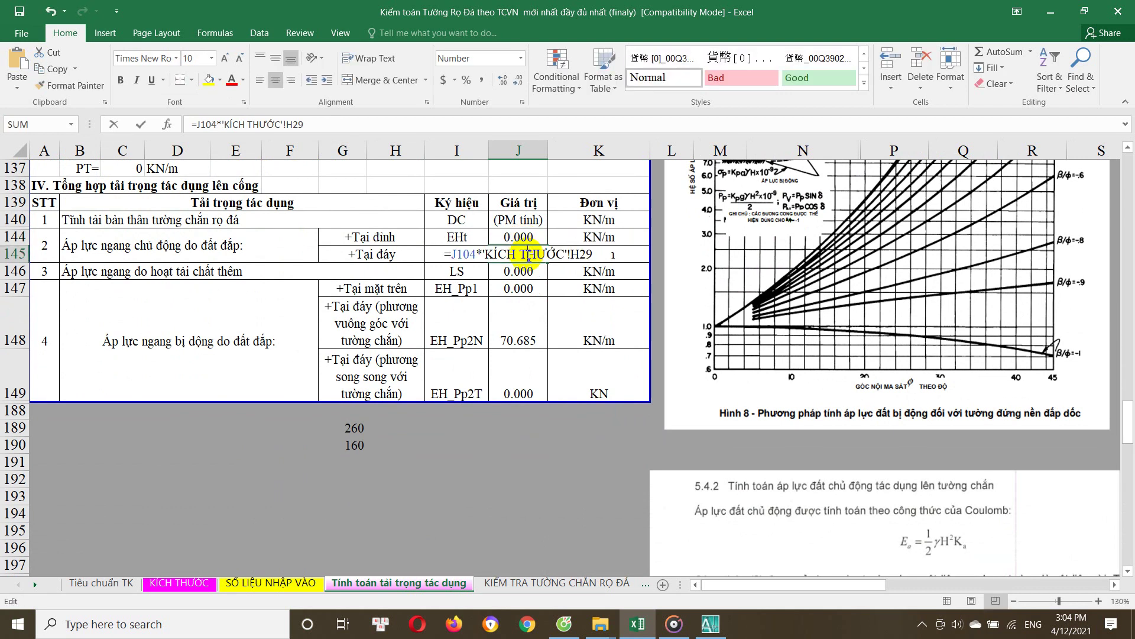
double_click(525, 272)
left_click(518, 288)
double_click(518, 288)
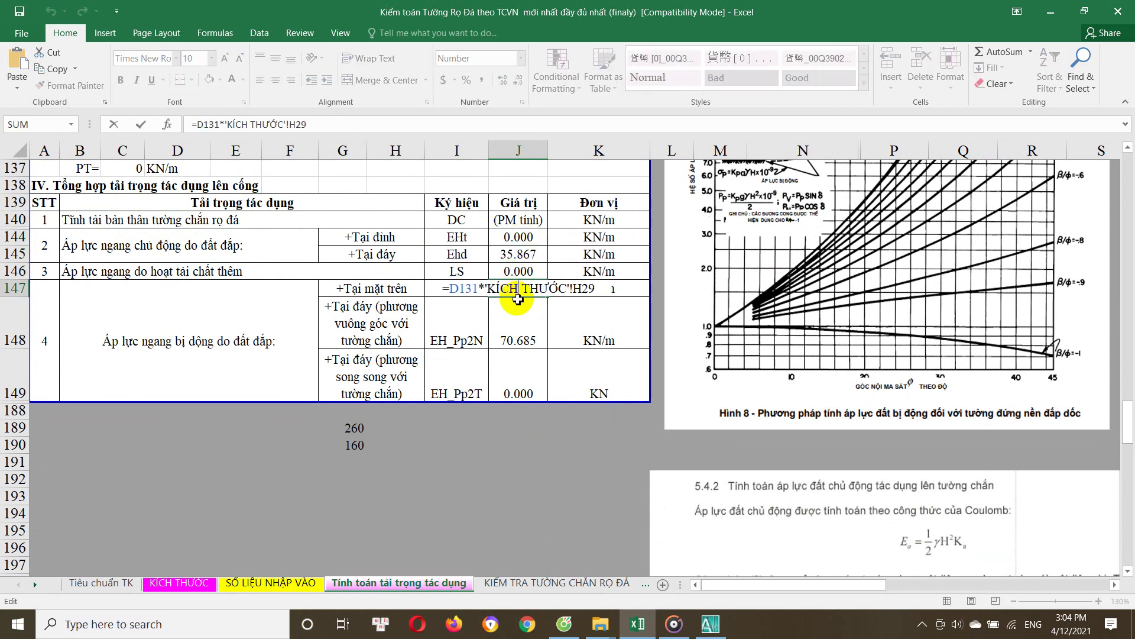
left_click(519, 326)
double_click(518, 330)
left_click(536, 379)
double_click(521, 388)
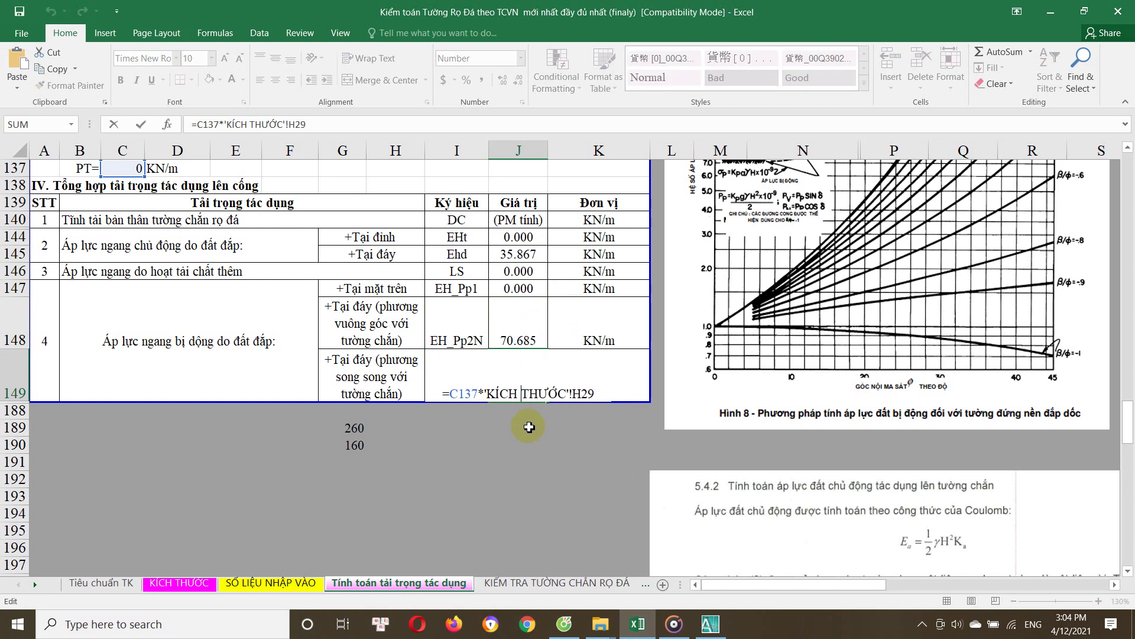
key("Escape")
scroll(520, 426, "up", 1)
scroll(450, 445, "up", 1)
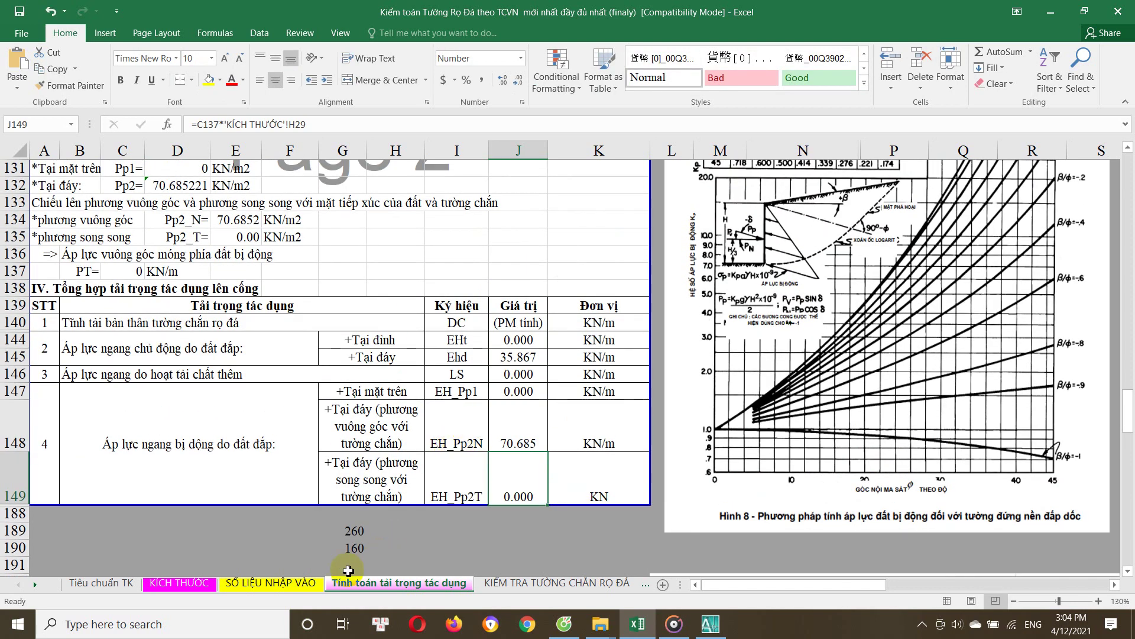
scroll(355, 562, "up", 1)
scroll(413, 538, "up", 1)
scroll(423, 531, "down", 3)
scroll(424, 520, "up", 10)
scroll(423, 520, "up", 6)
scroll(423, 522, "up", 1)
scroll(423, 521, "down", 6)
scroll(424, 522, "down", 11)
scroll(426, 520, "down", 3)
left_click(526, 340)
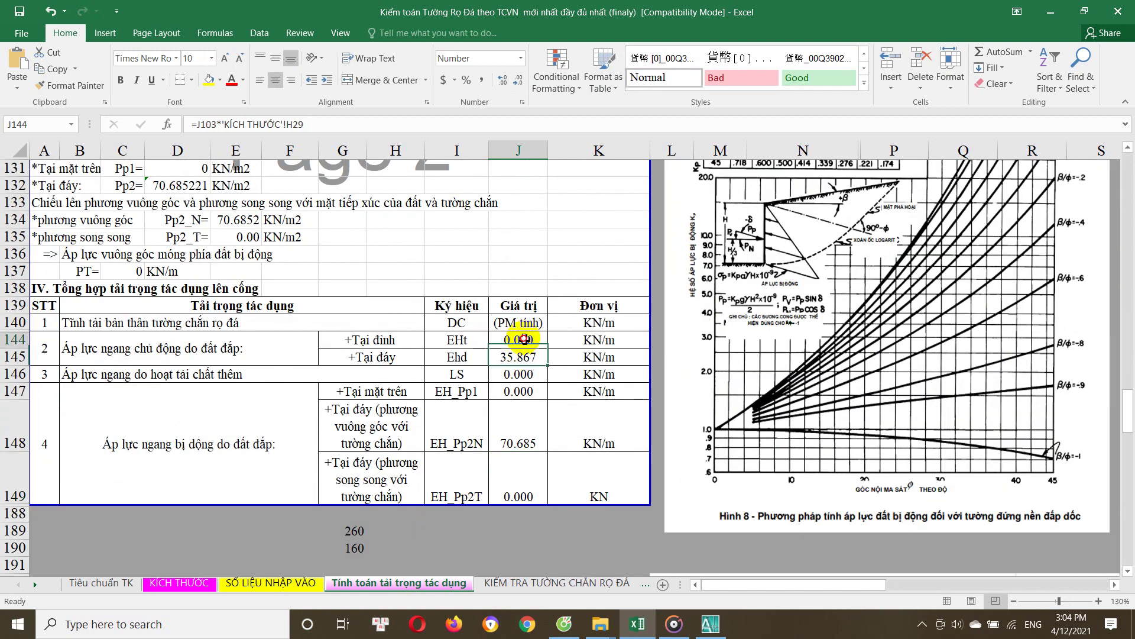
left_click(493, 584)
scroll(358, 550, "up", 5)
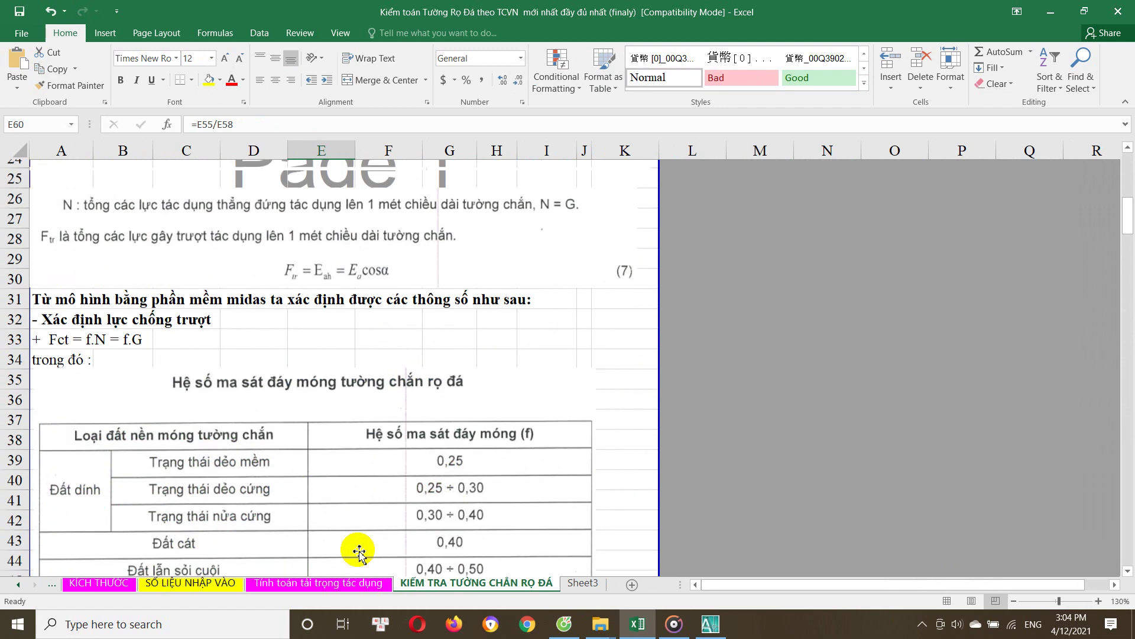
scroll(360, 553, "up", 9)
left_click(367, 583)
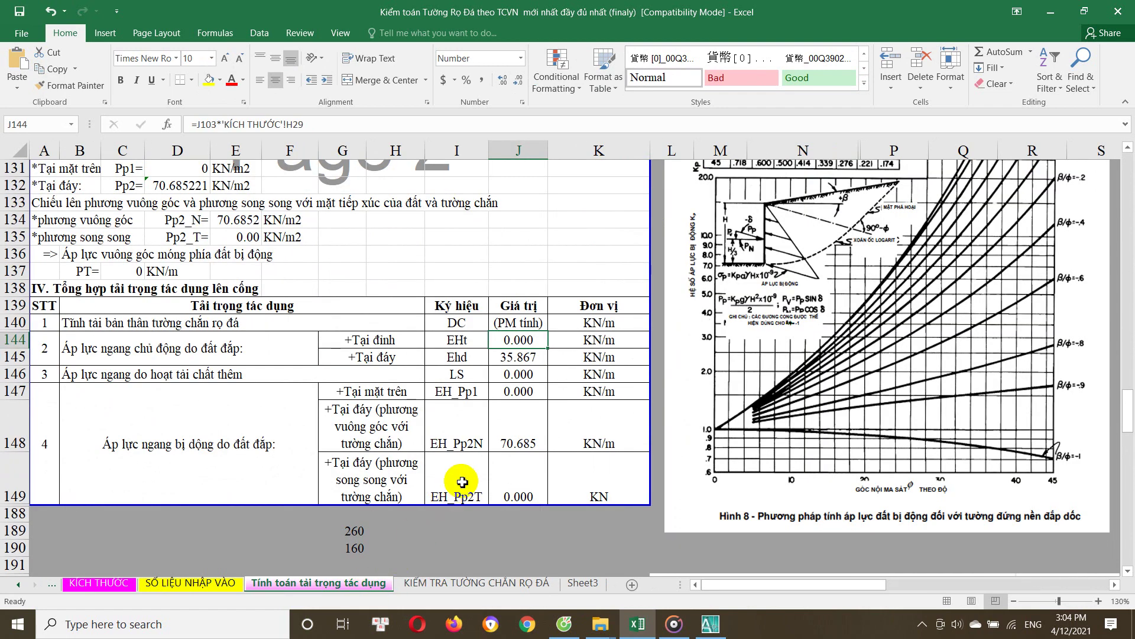
scroll(468, 476, "up", 1)
scroll(468, 475, "down", 3)
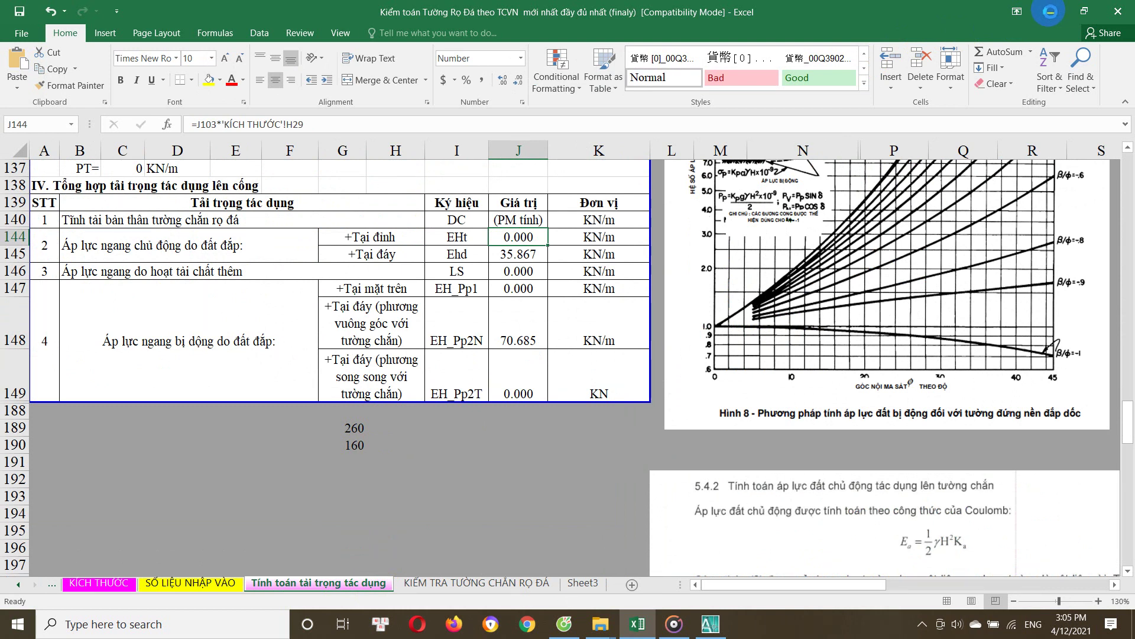
Minimize Excel, AutoCAD and the browser to reveal the desktop
left_click(1050, 14)
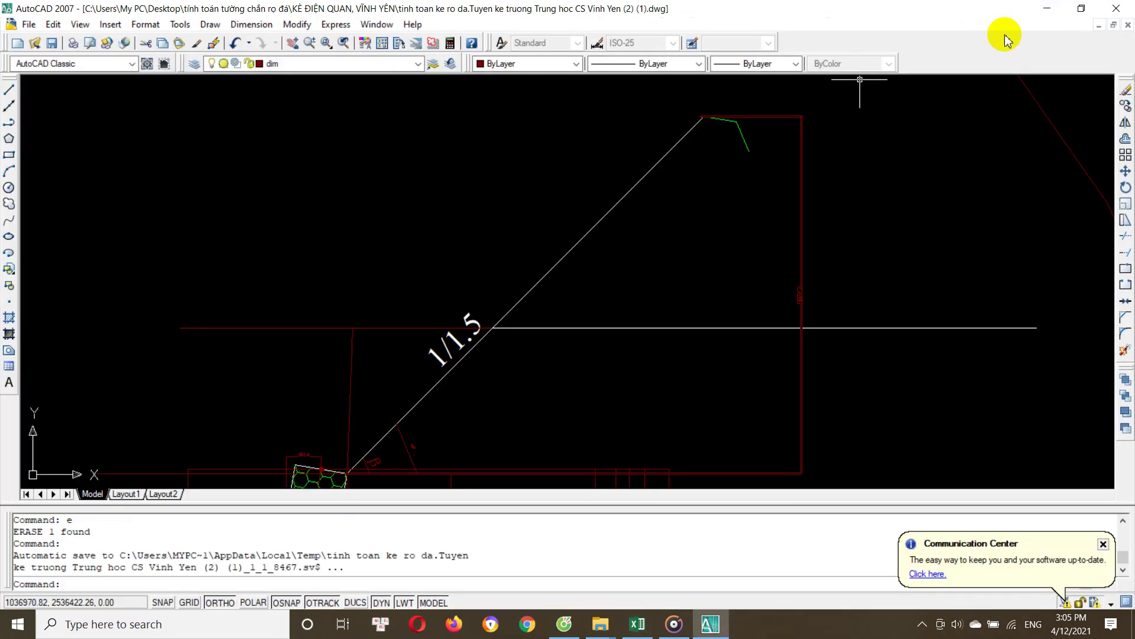
left_click(1047, 9)
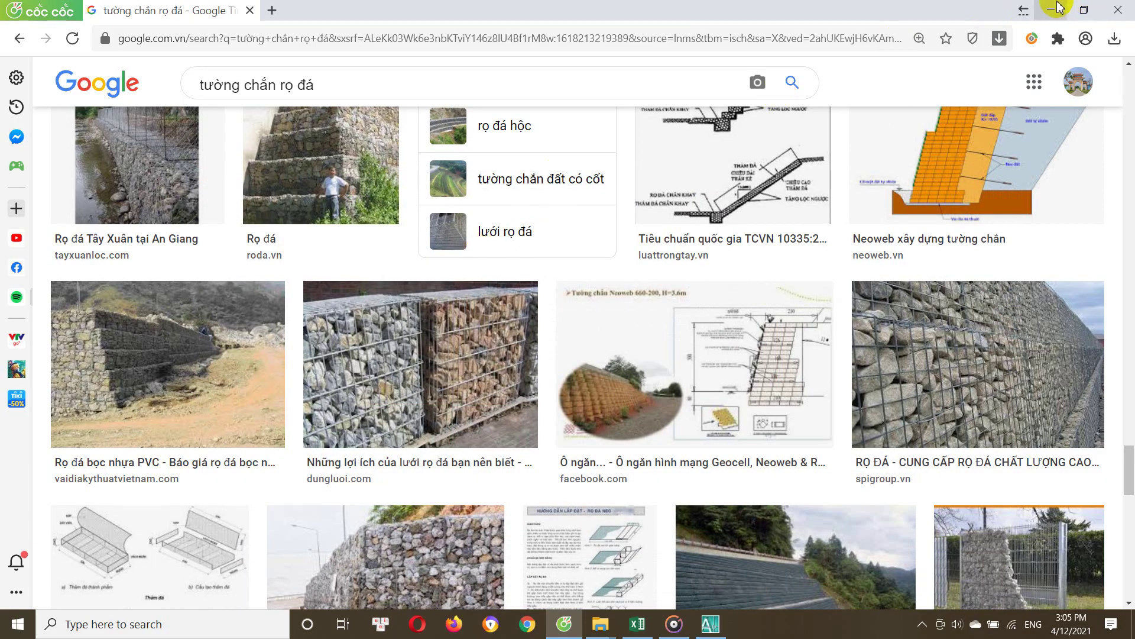
left_click(1056, 7)
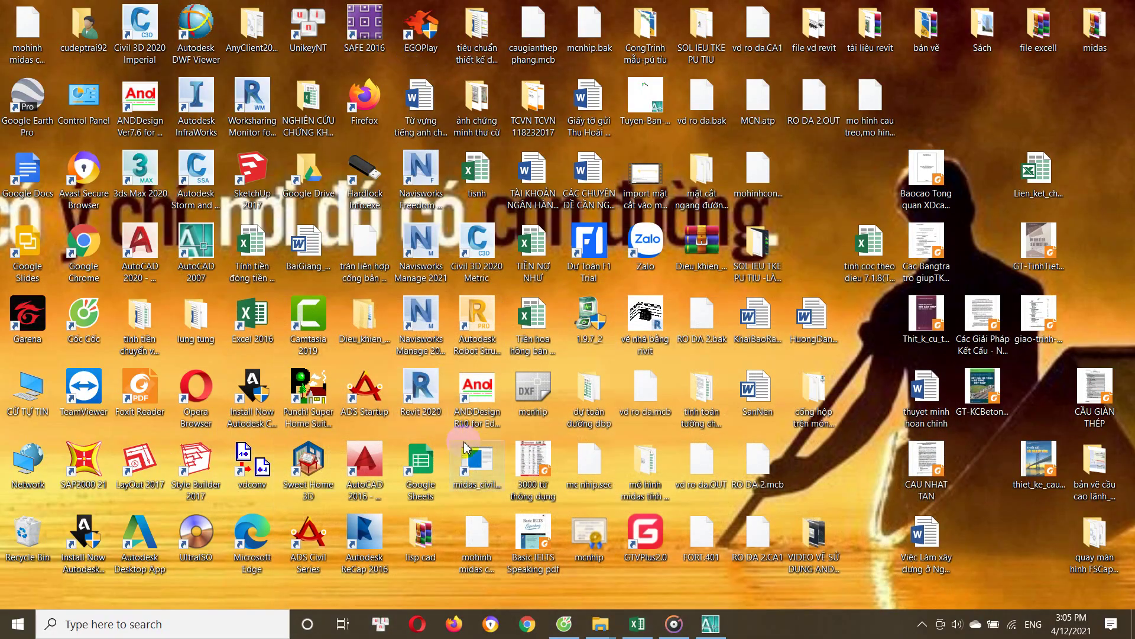
Run midas_civil_2019.1.1 from the desktop as administrator
left_click(482, 468)
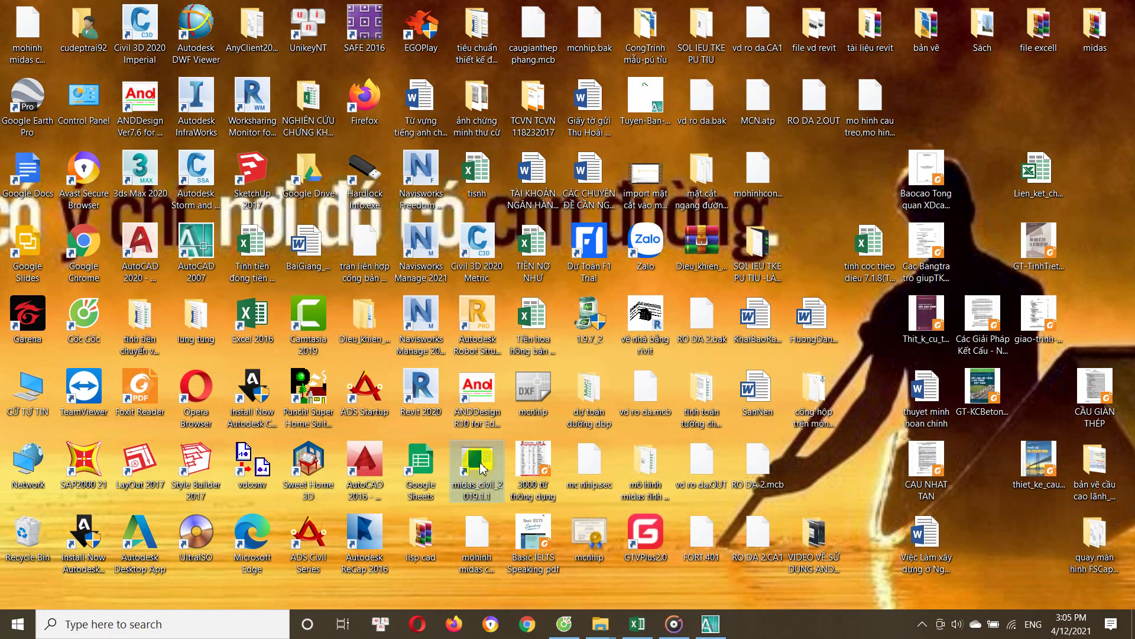
key("shift+F10")
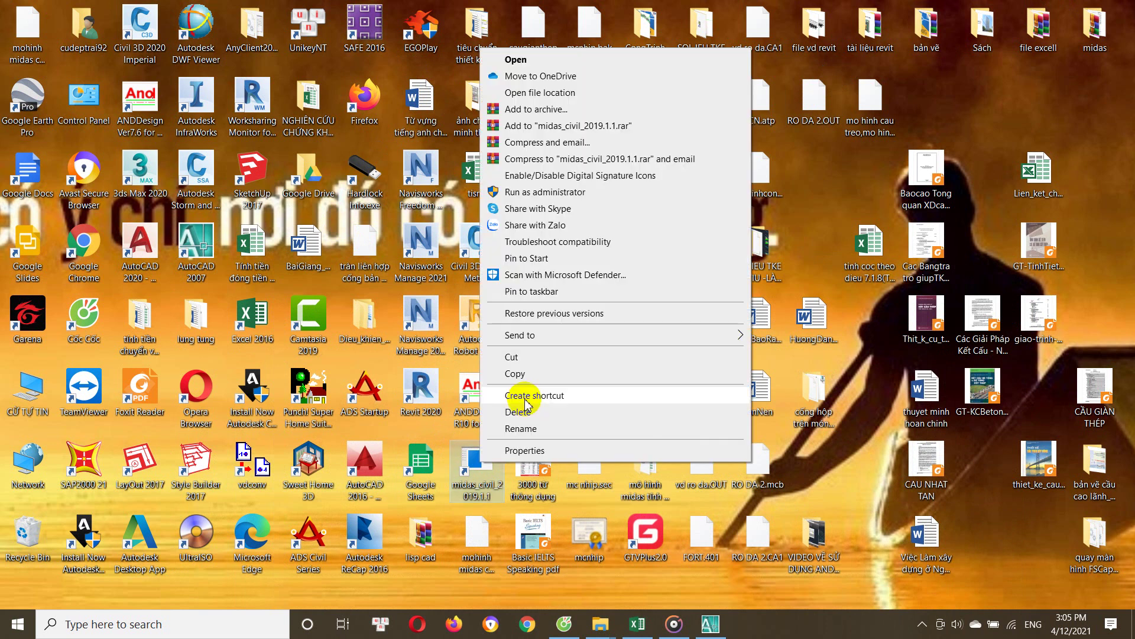
left_click(557, 193)
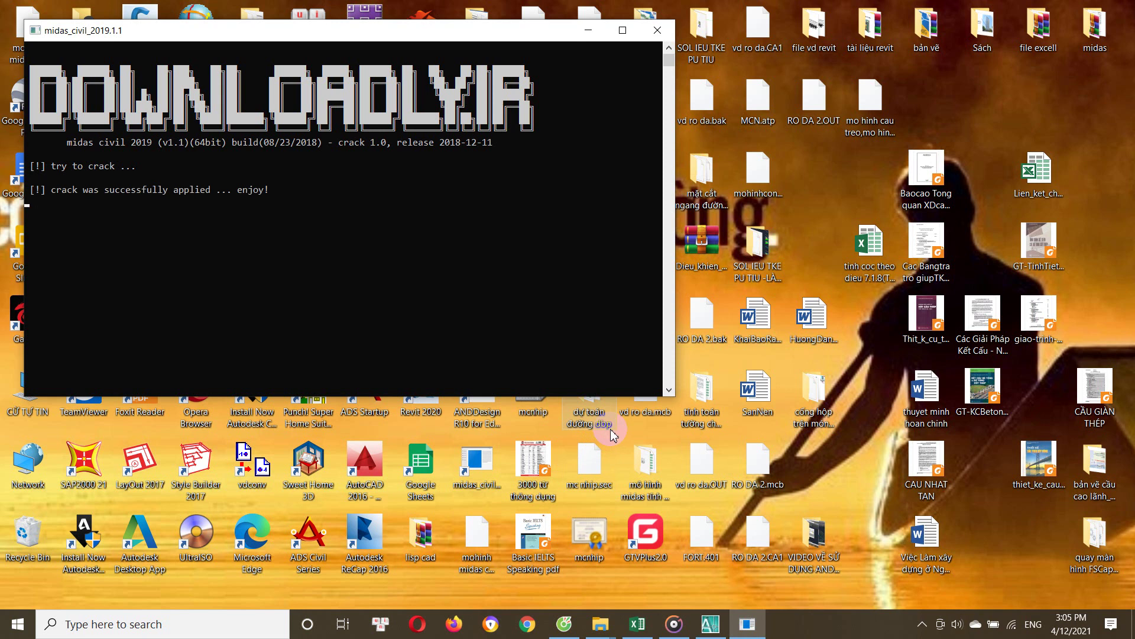
left_click(637, 624)
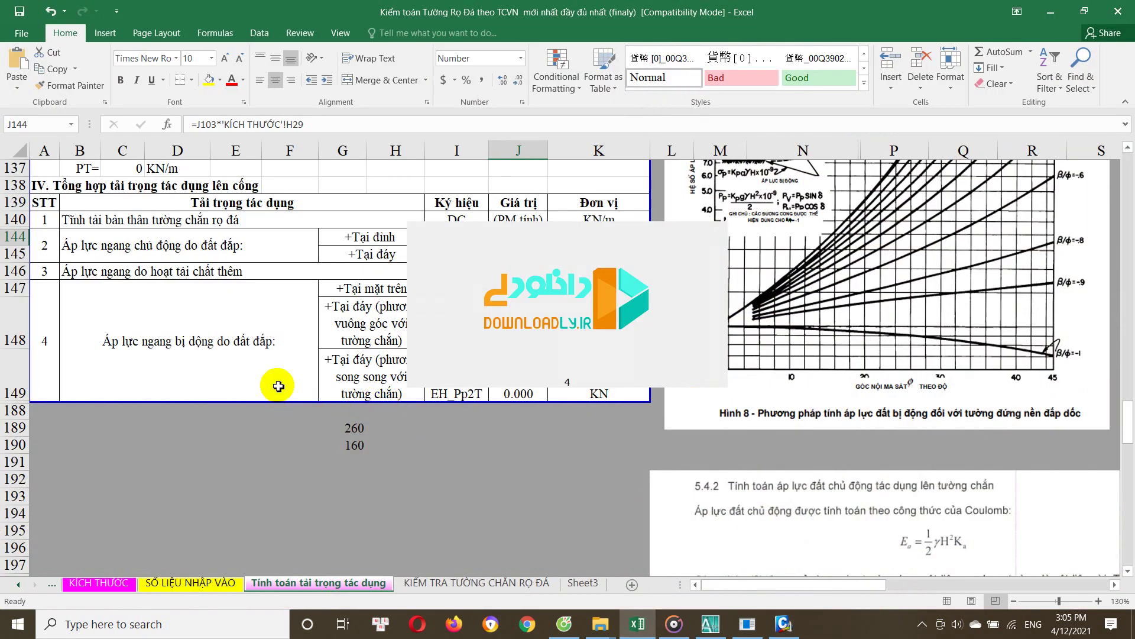
left_click(279, 386)
scroll(430, 392, "up", 2)
scroll(431, 438, "up", 5)
scroll(431, 462, "up", 8)
scroll(431, 464, "up", 5)
scroll(431, 467, "up", 5)
scroll(431, 469, "up", 3)
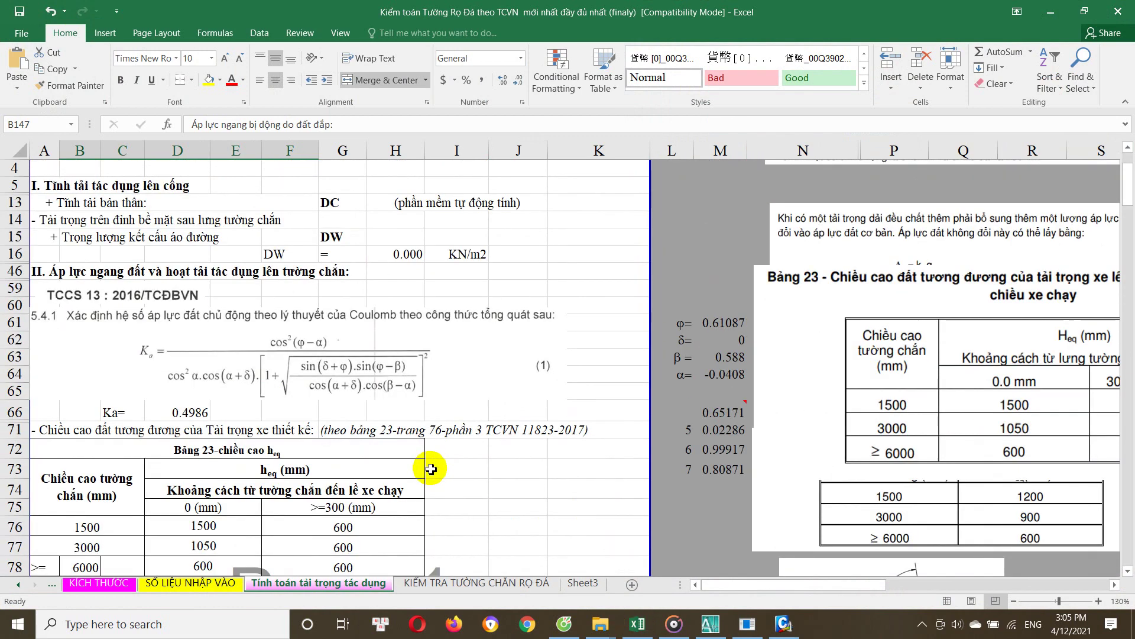
left_click(450, 584)
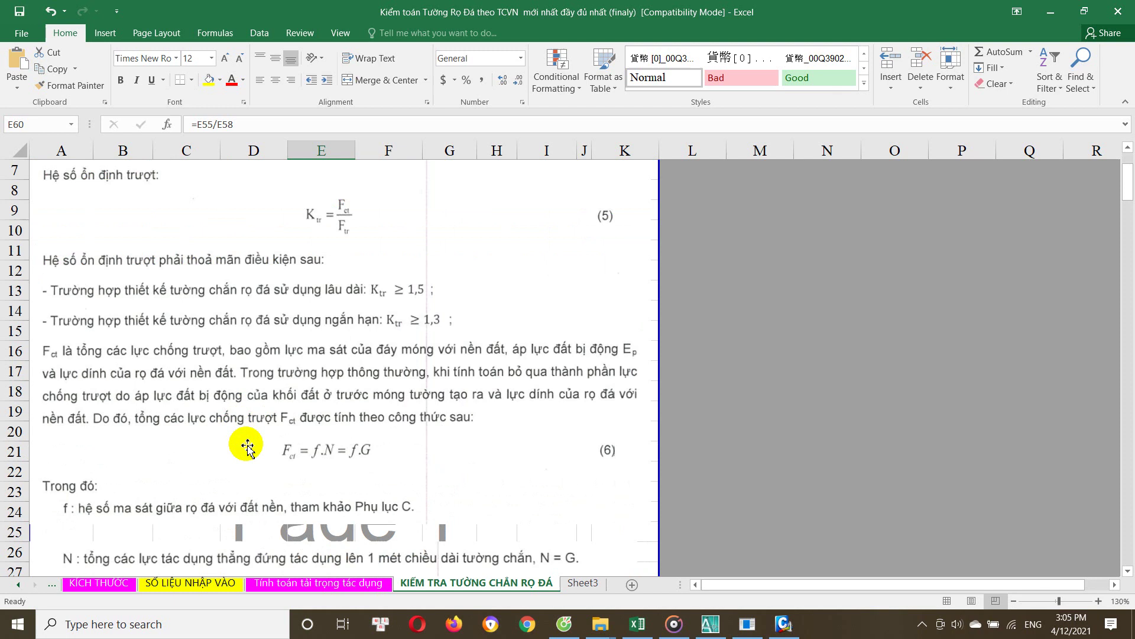
scroll(247, 448, "down", 4)
scroll(220, 398, "down", 2)
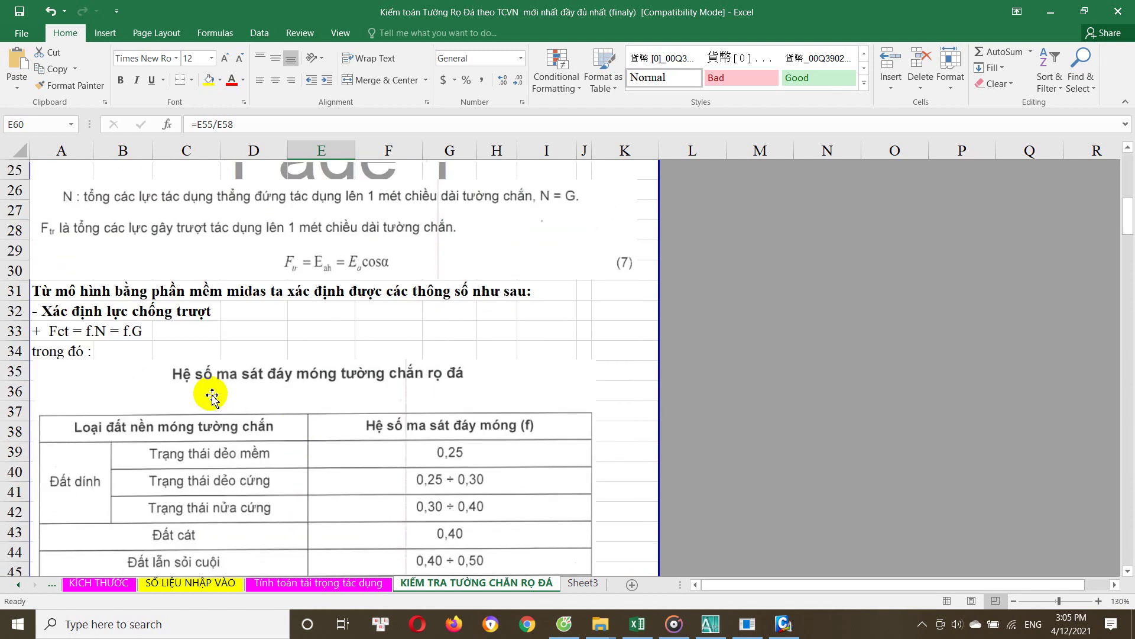
scroll(213, 395, "up", 3)
scroll(201, 426, "down", 4)
scroll(201, 390, "down", 4)
scroll(189, 390, "down", 1)
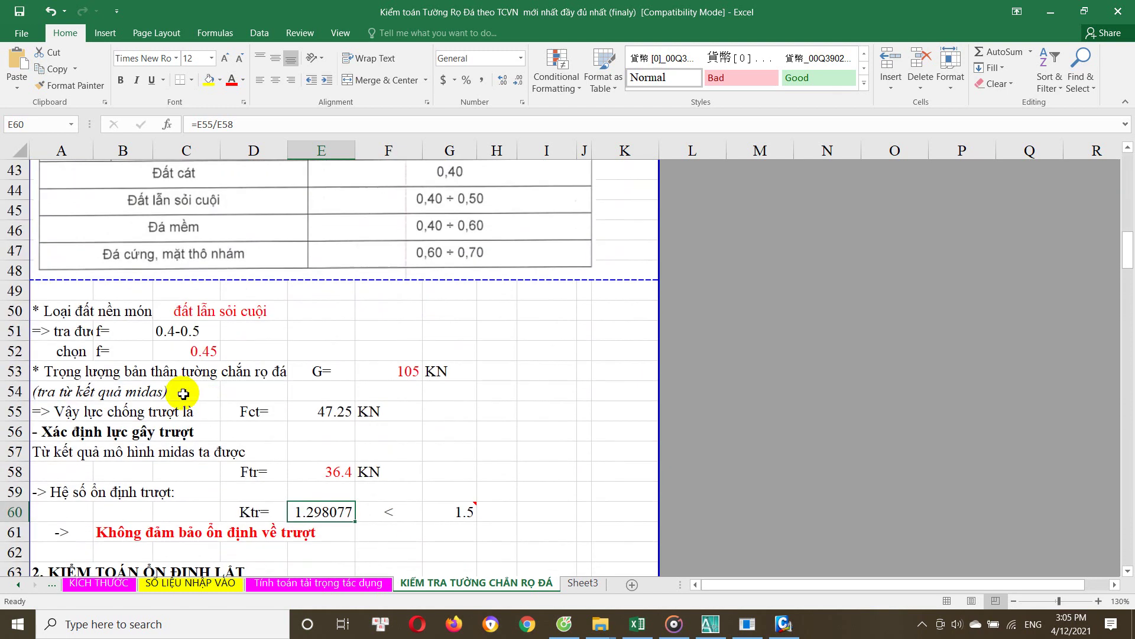
scroll(99, 339, "down", 2)
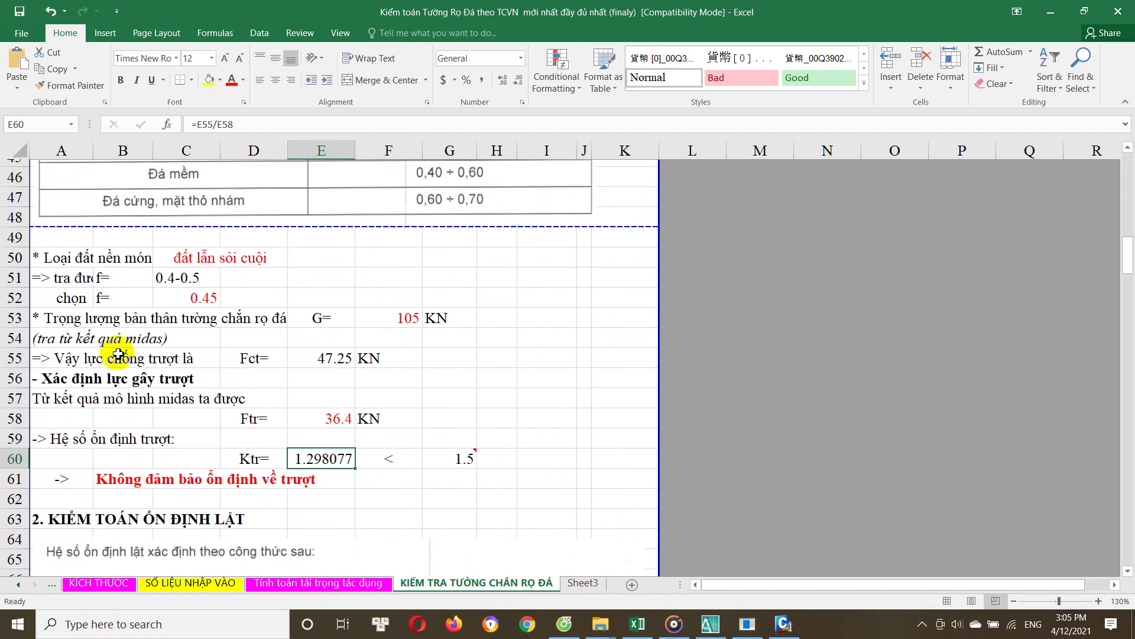
left_click(86, 343)
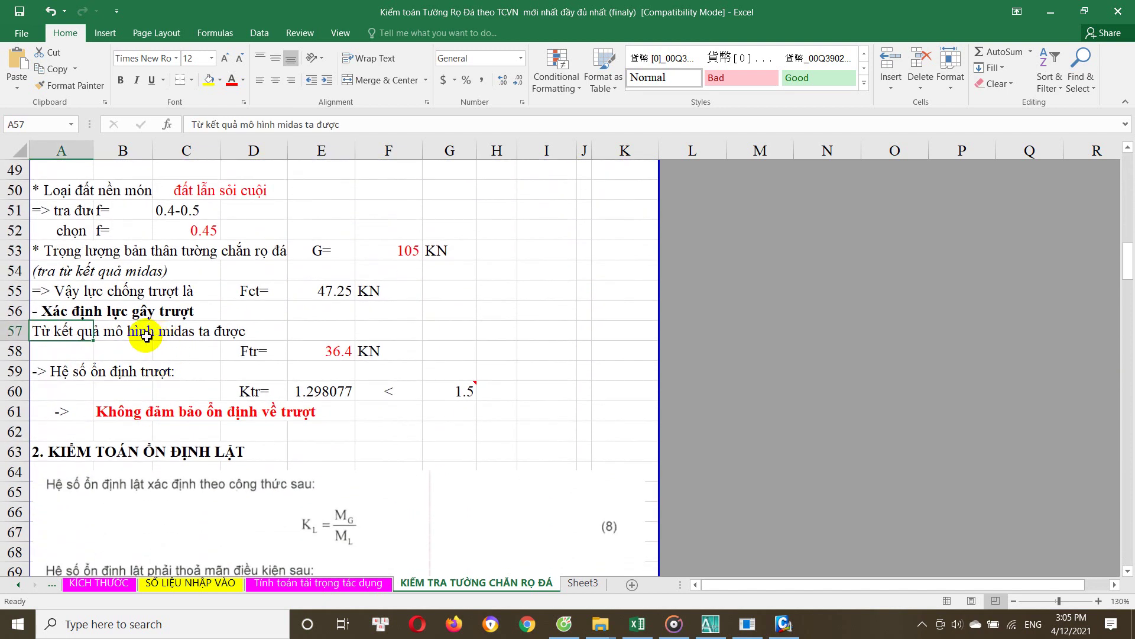
left_click(269, 355)
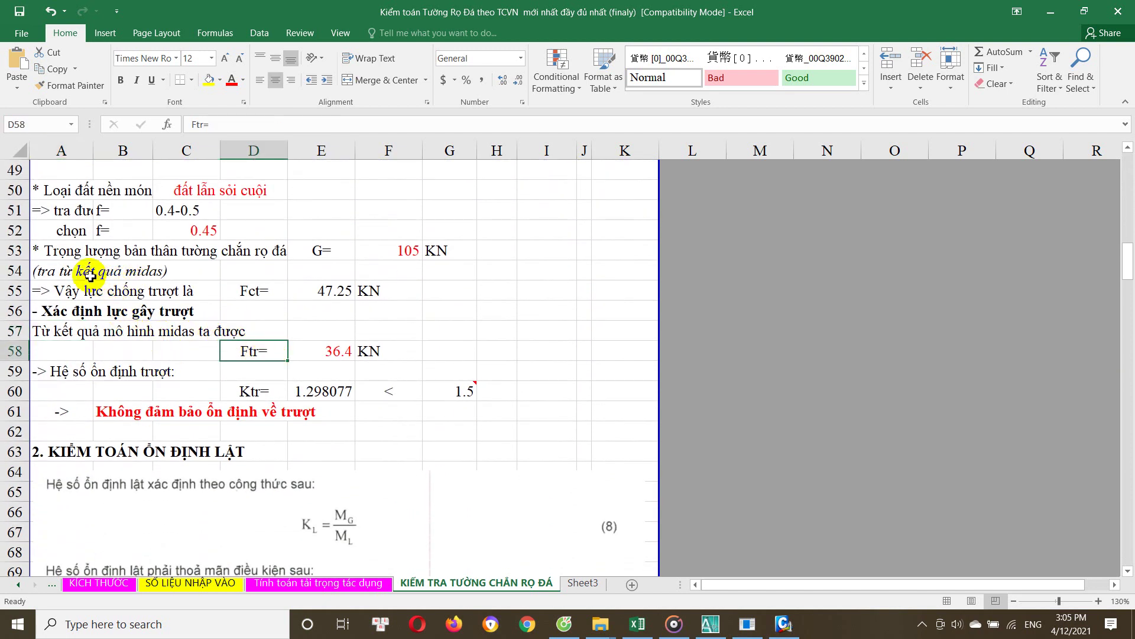
left_click(90, 275)
left_click(235, 260)
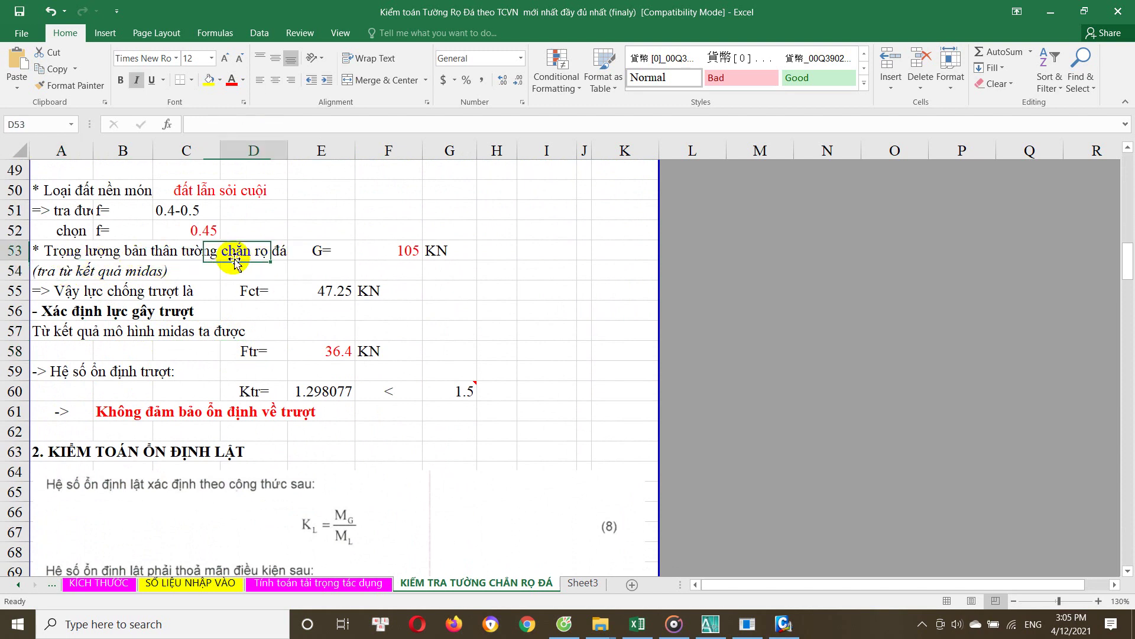
left_click(97, 255)
left_click(247, 252)
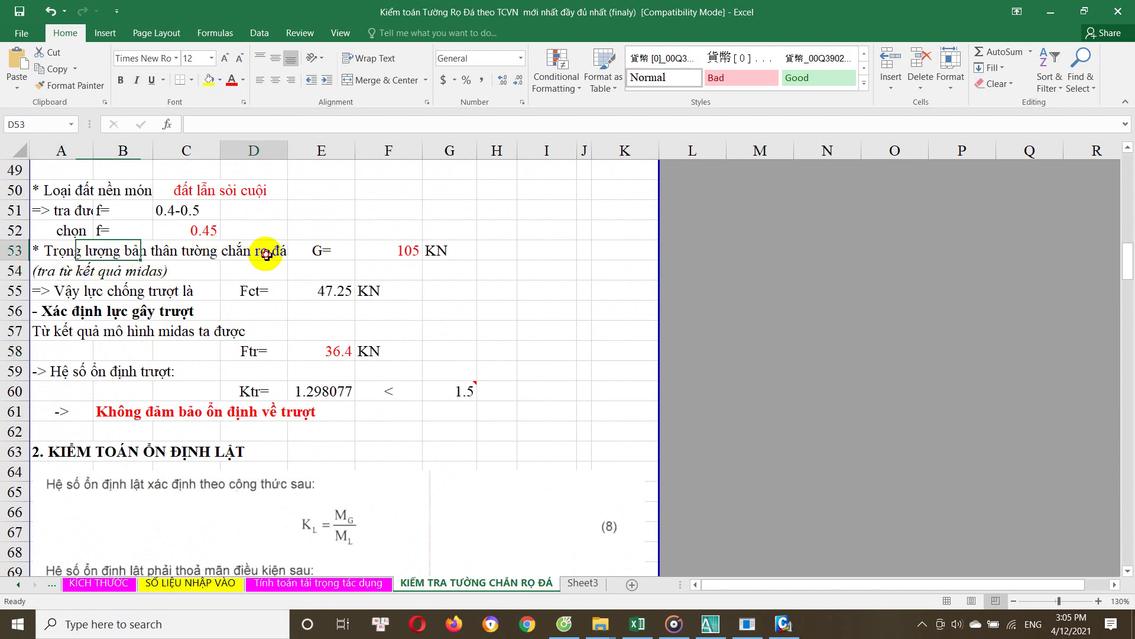
left_click(382, 250)
scroll(390, 272, "up", 2)
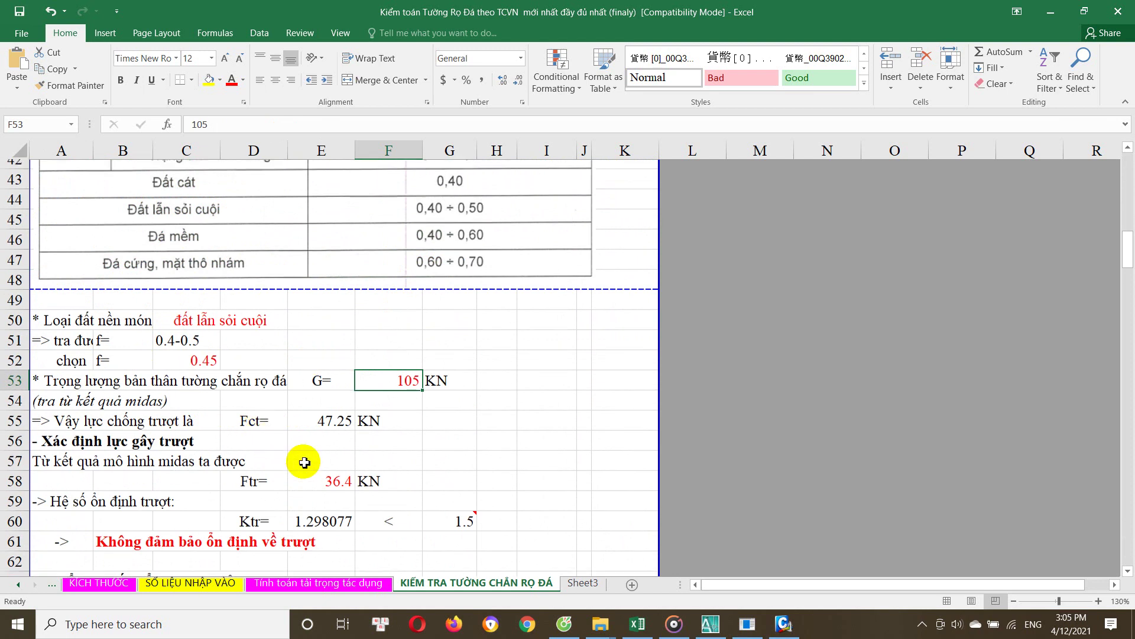
scroll(305, 462, "up", 2)
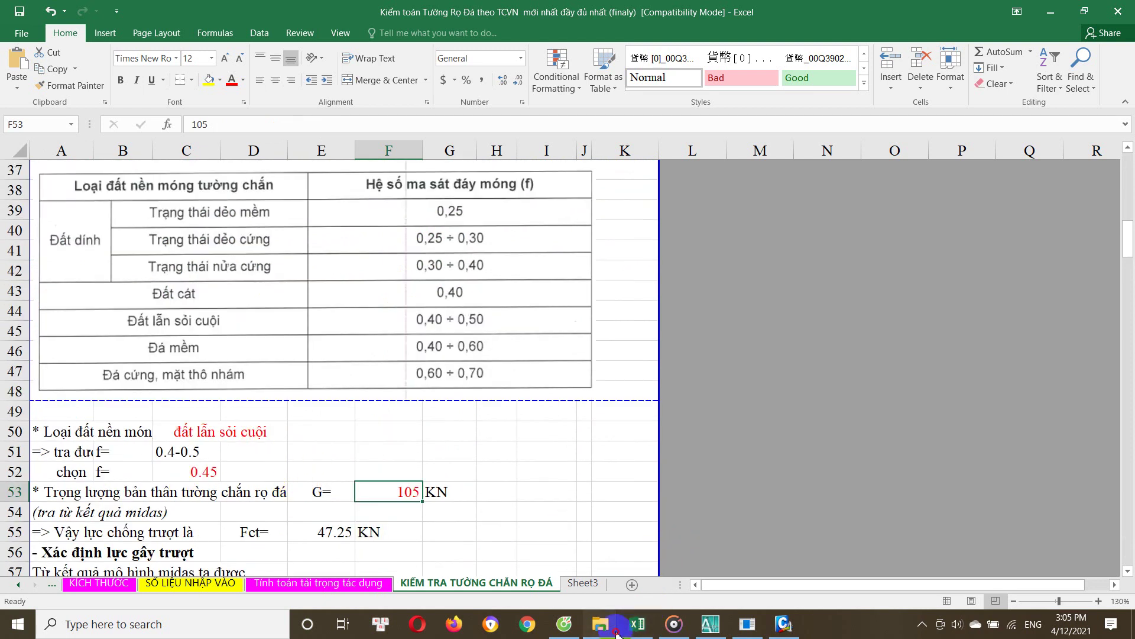
Open the TRỌNG LƯỢNG RIÊNG Word document, dismiss the Office prompts, and minimize Word
mouse_move(601, 623)
left_click(578, 552)
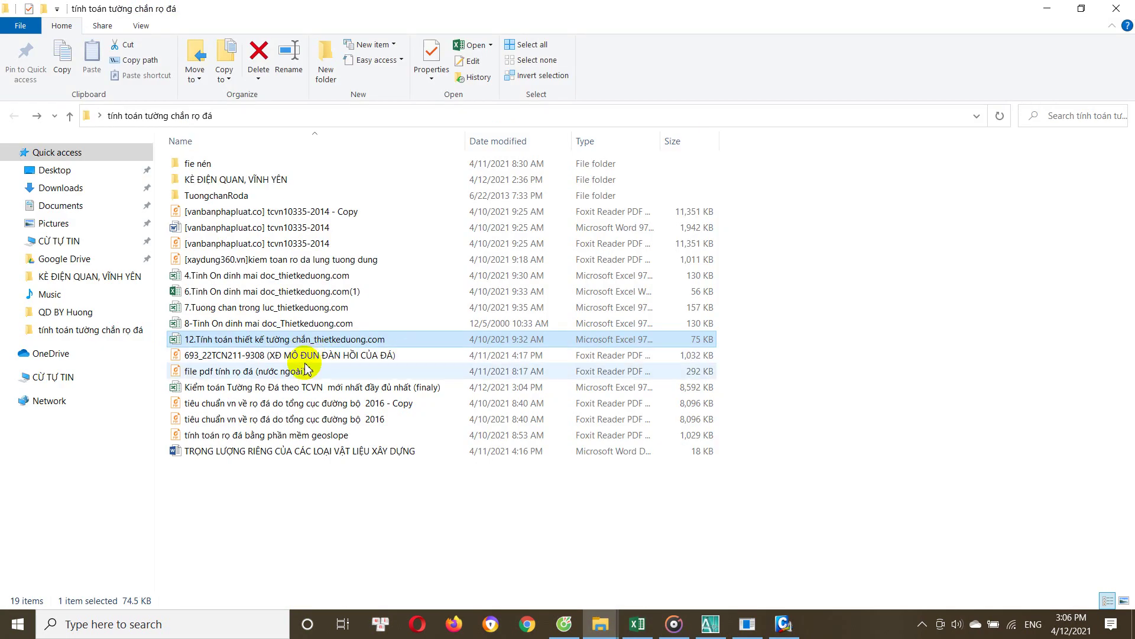
left_click(272, 453)
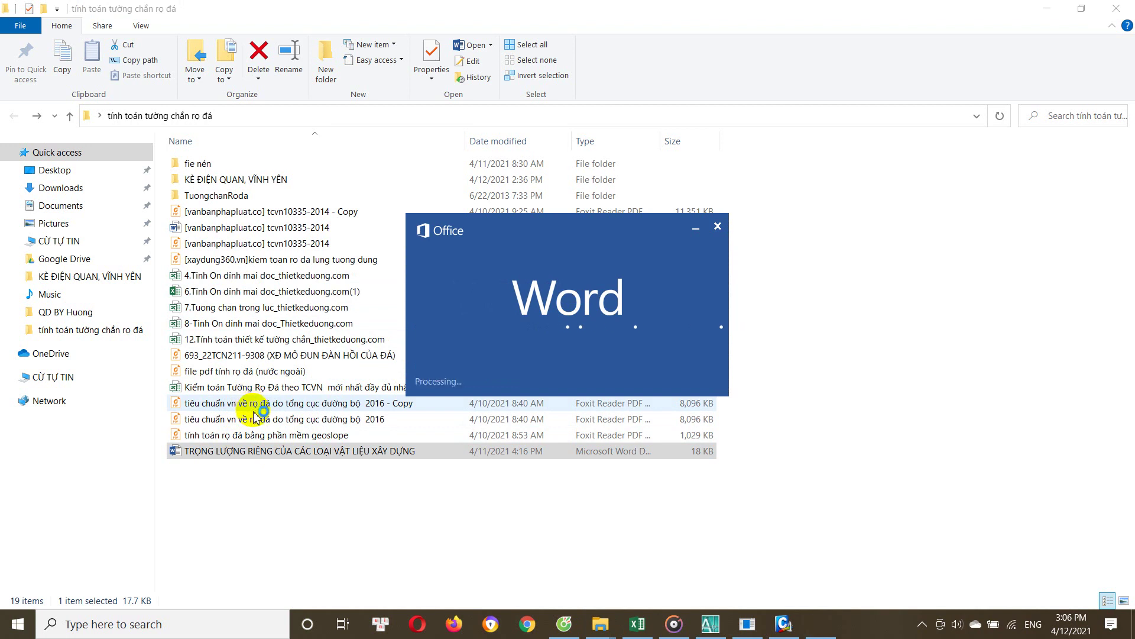
left_click(721, 27)
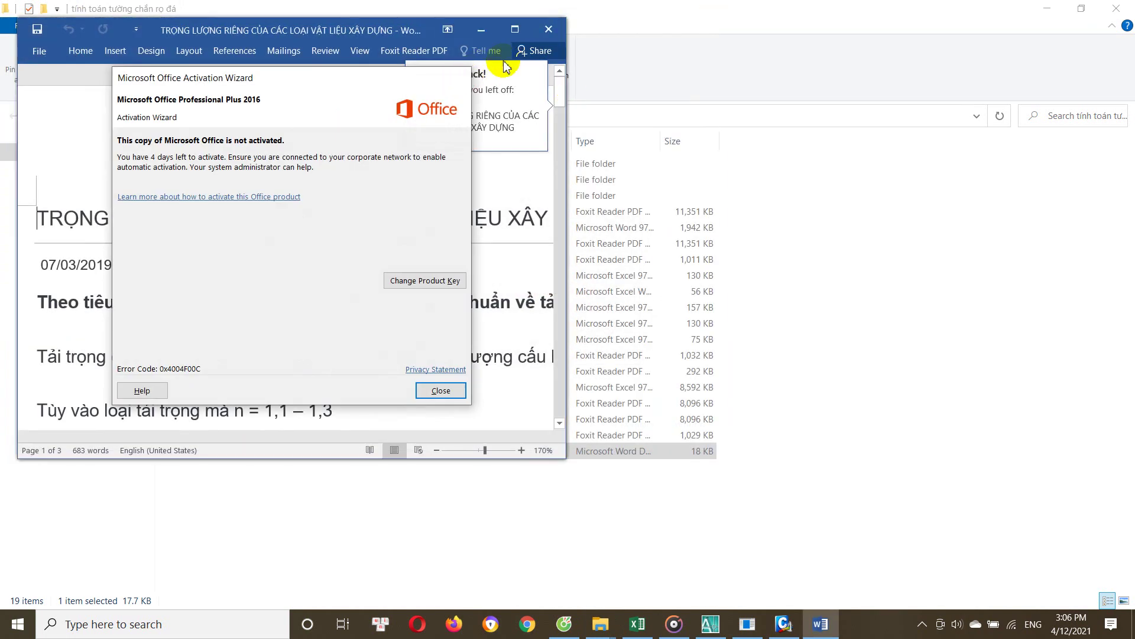
key("Escape")
left_click(515, 29)
left_click(1052, 13)
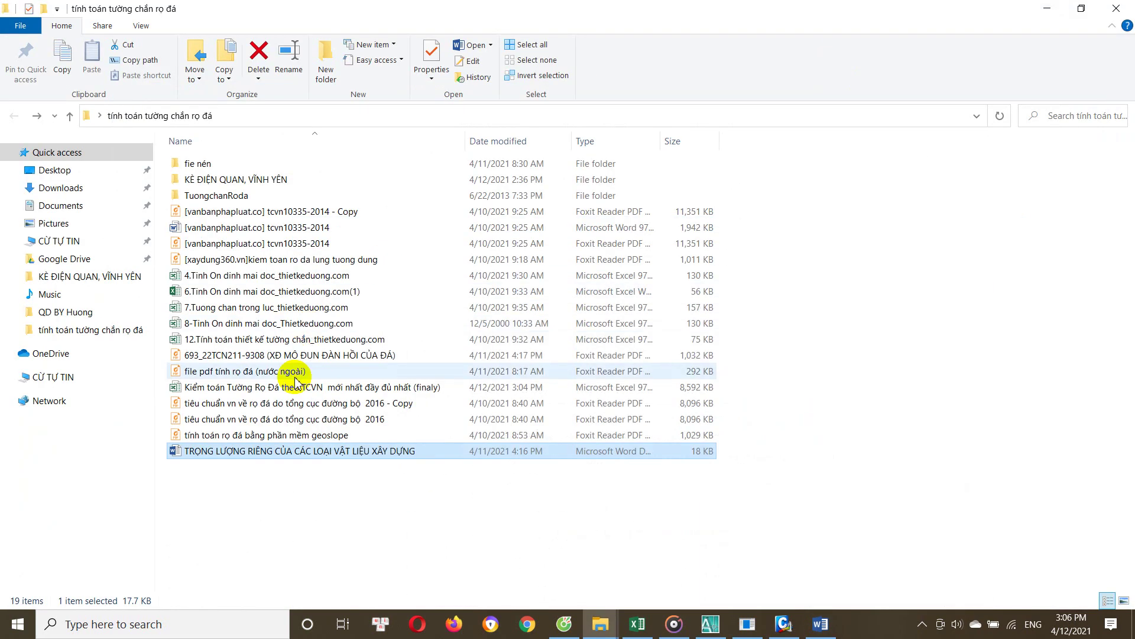
Browse the project folder files and select the 693_22TCN211-9308 PDF
left_click(260, 386)
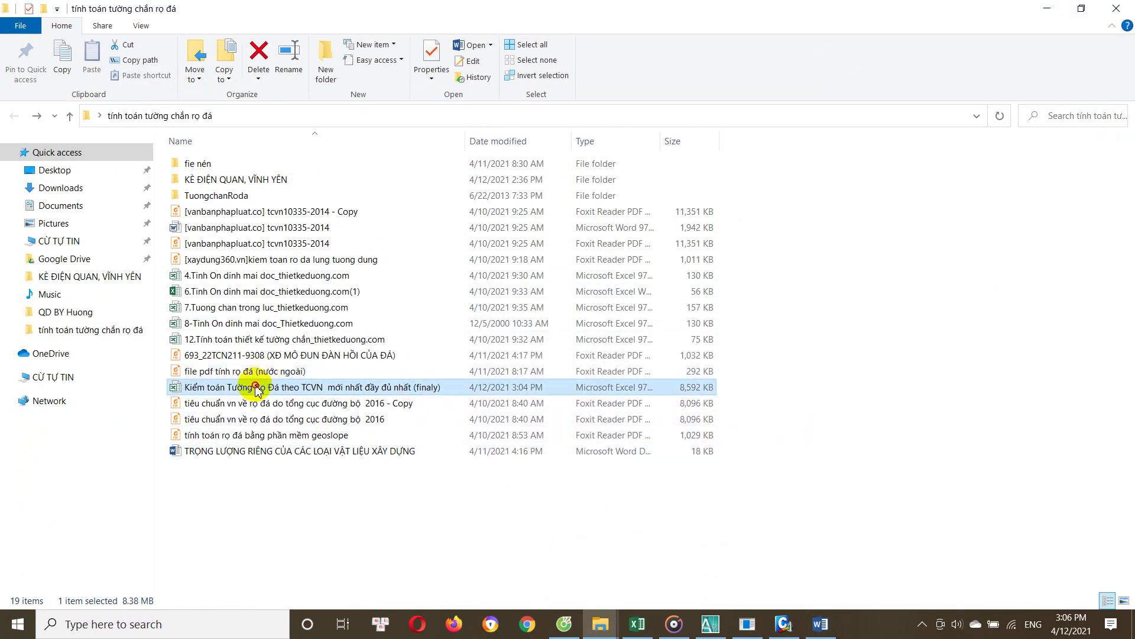
left_click(255, 403)
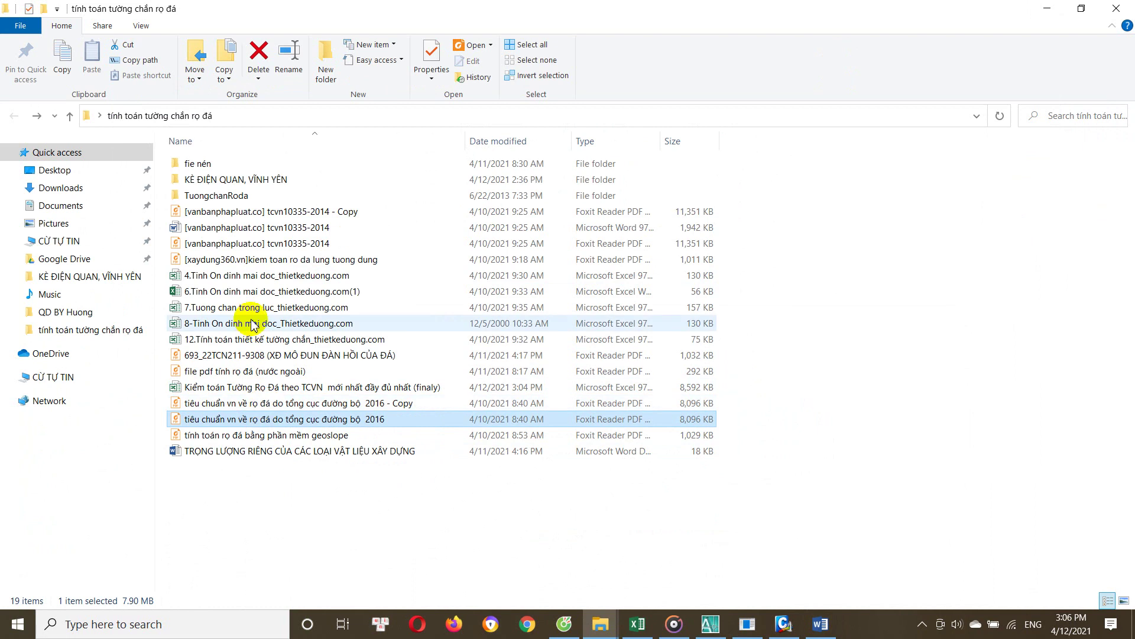
left_click(280, 258)
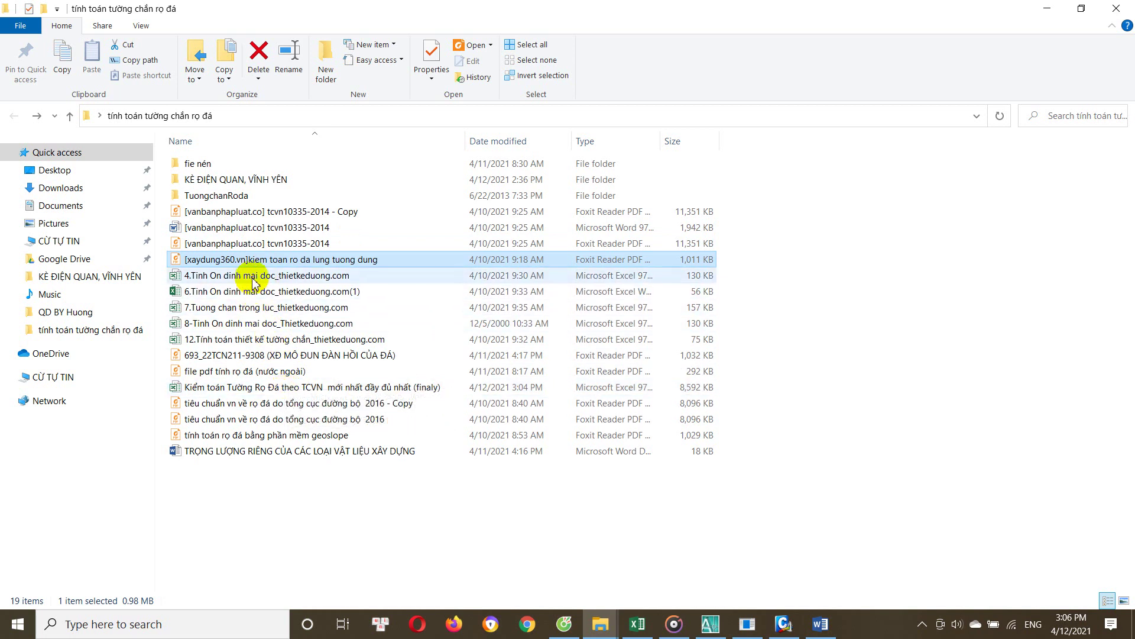
mouse_move(288, 486)
left_mouse_down()
mouse_move(262, 445)
mouse_move(229, 327)
mouse_move(248, 210)
left_mouse_up()
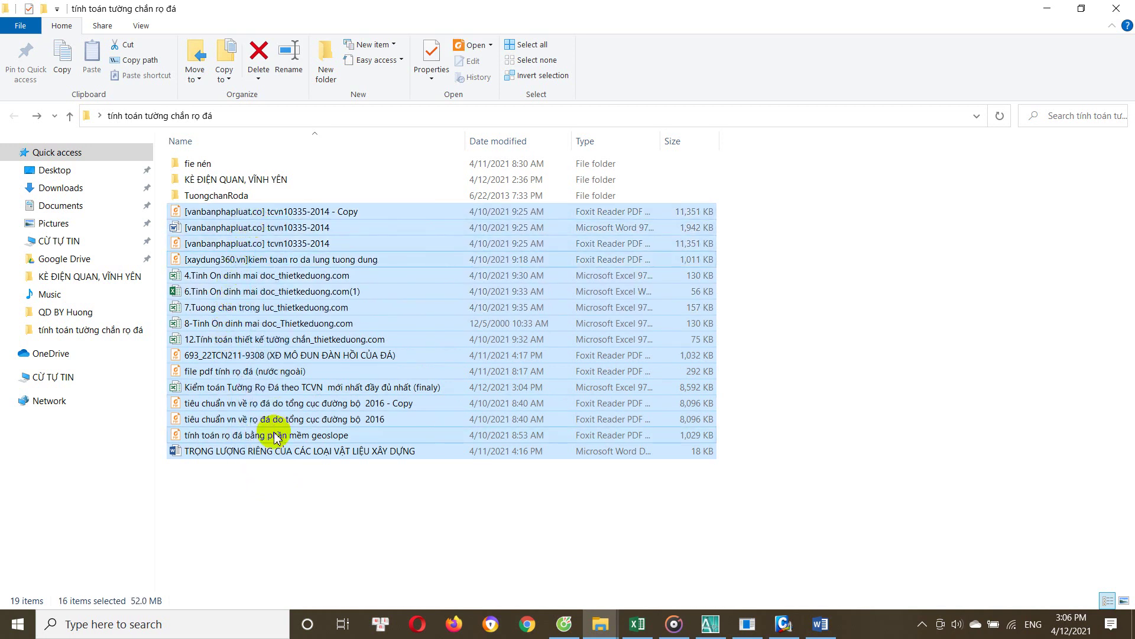
left_click(269, 372)
left_click(288, 356)
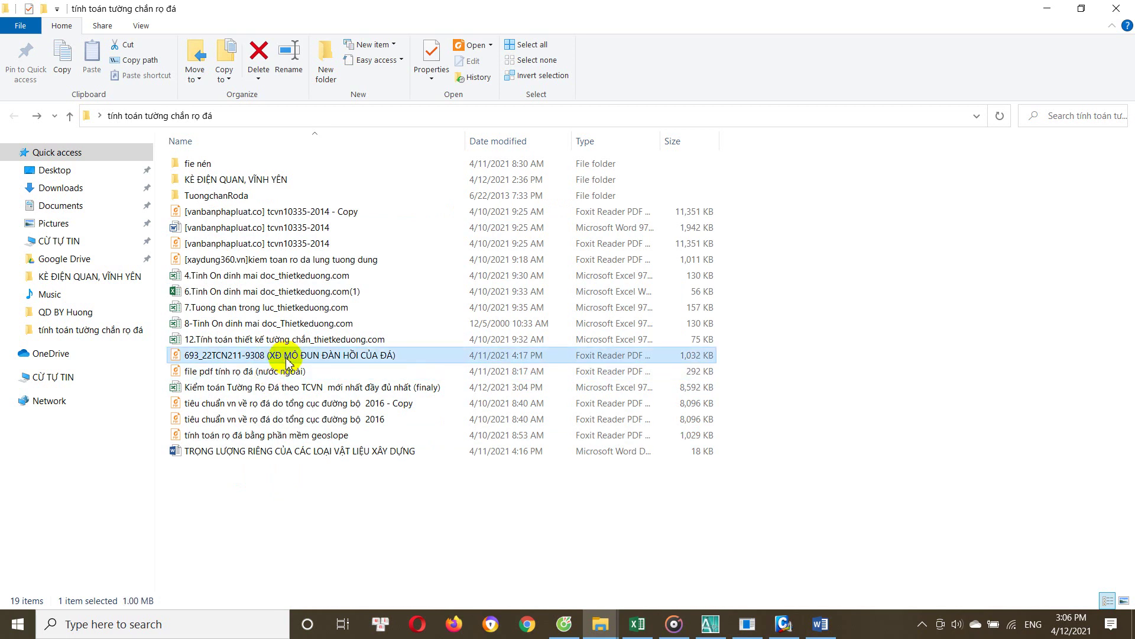
Open 693_22TCN211-9308 in Foxit Reader at Table III-1, then bring midas Civil forward
double_click(281, 358)
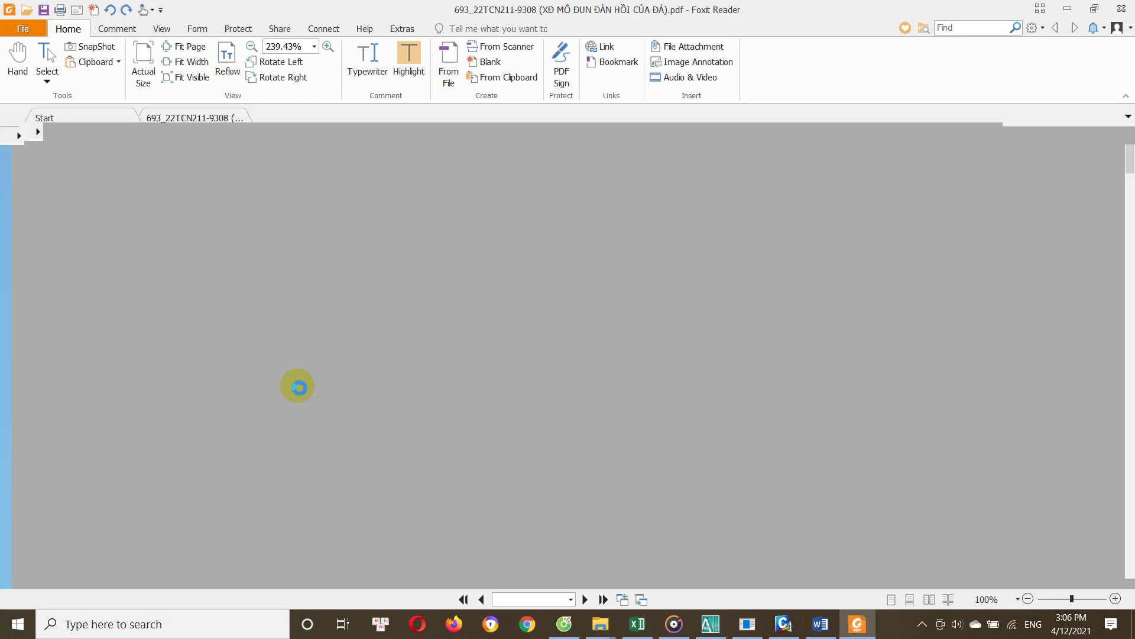
left_click_drag(1130, 176, 1130, 364)
scroll(444, 324, "down", 1)
scroll(447, 331, "down", 2)
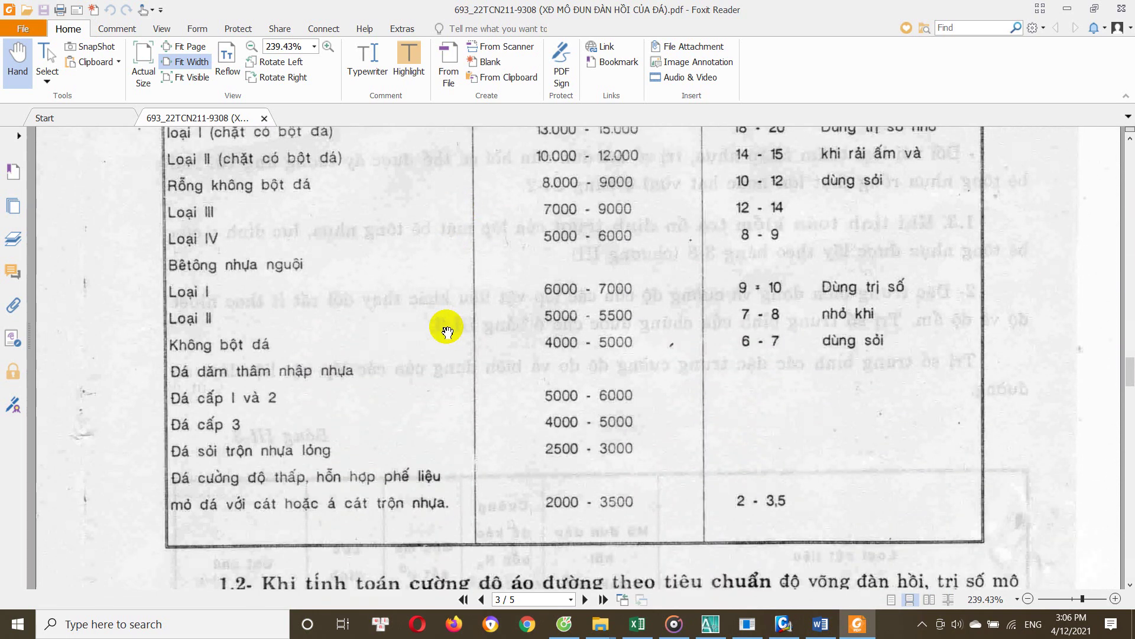
scroll(446, 331, "up", 3)
left_click(785, 626)
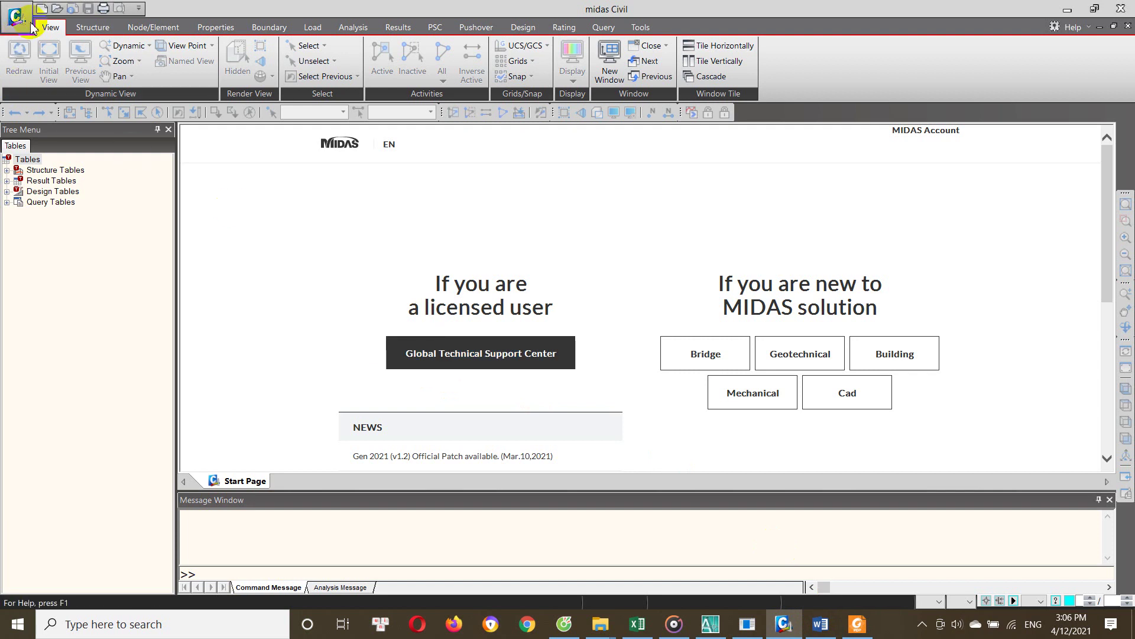
Open the RO DA 2.mcb project through Open Project
left_click(17, 18)
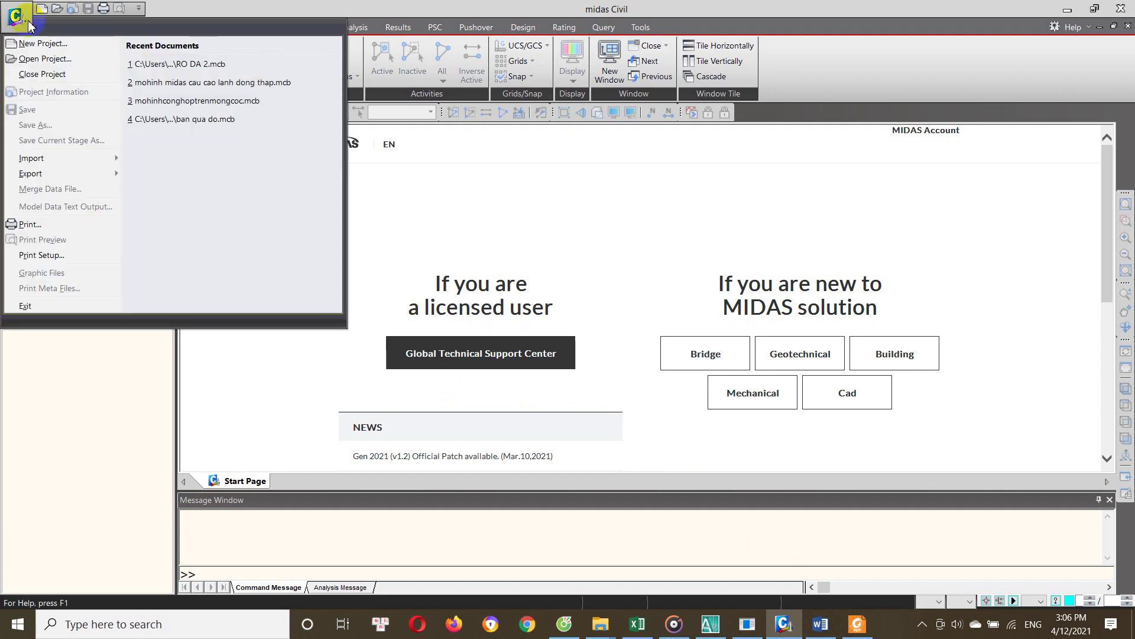
left_click(47, 60)
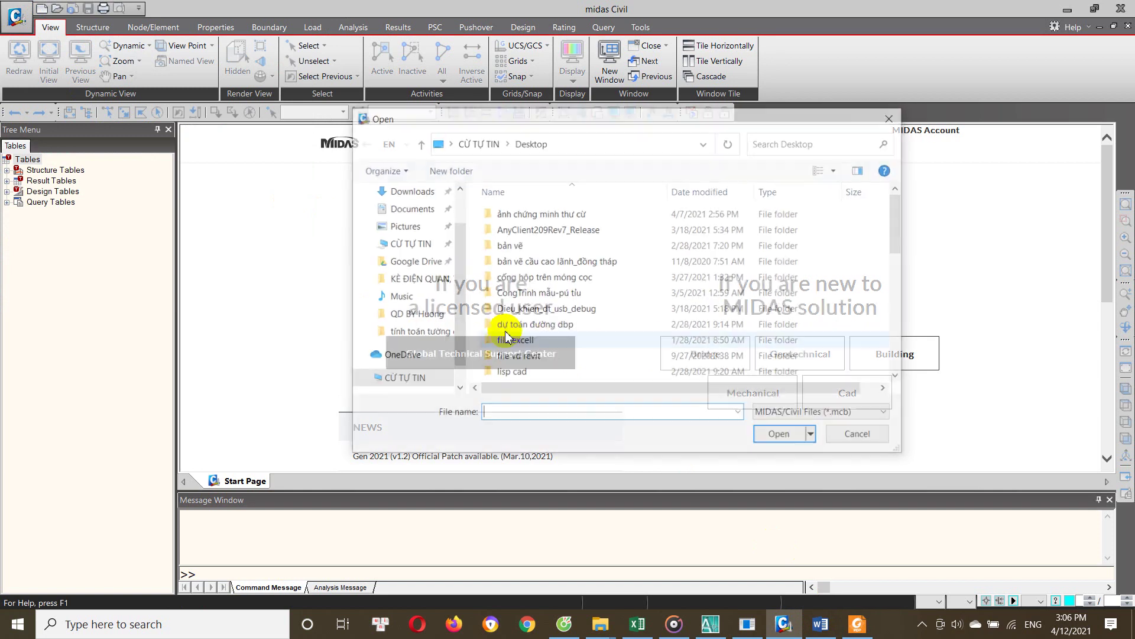
scroll(520, 355, "down", 8)
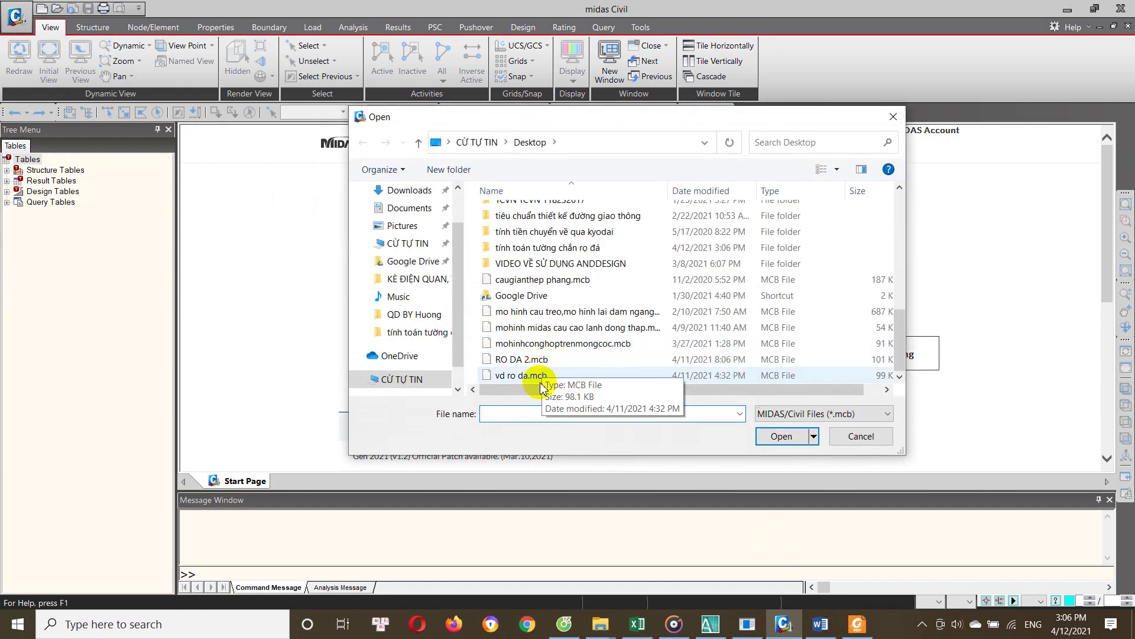
double_click(562, 358)
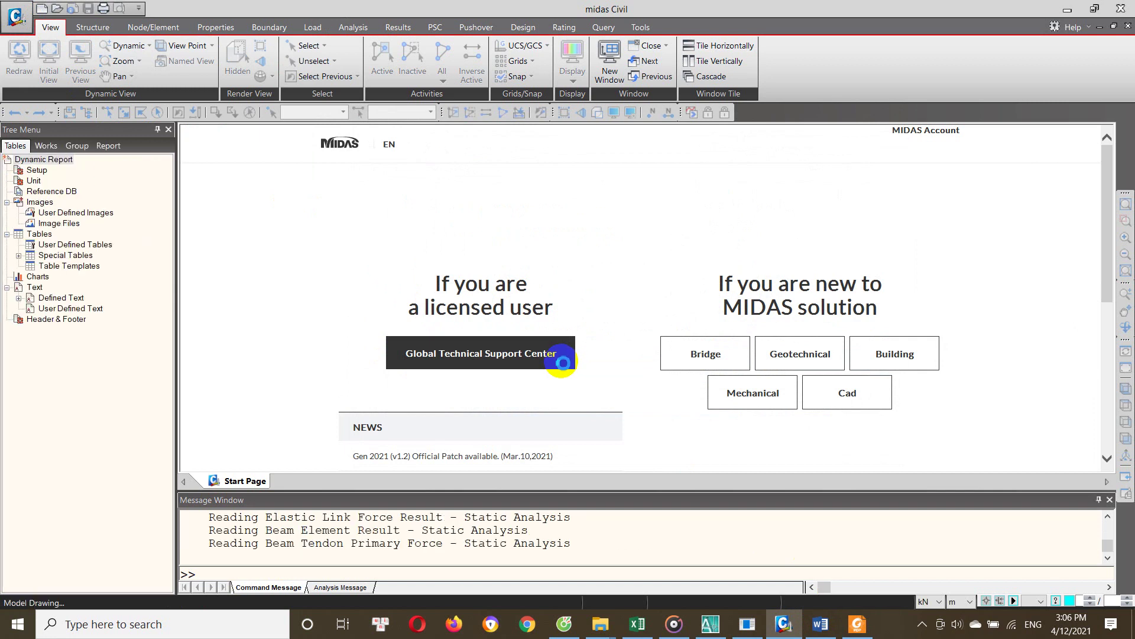
Adjust the model display: node points, solid rendering on then off, front view and a tilted view
left_click(709, 116)
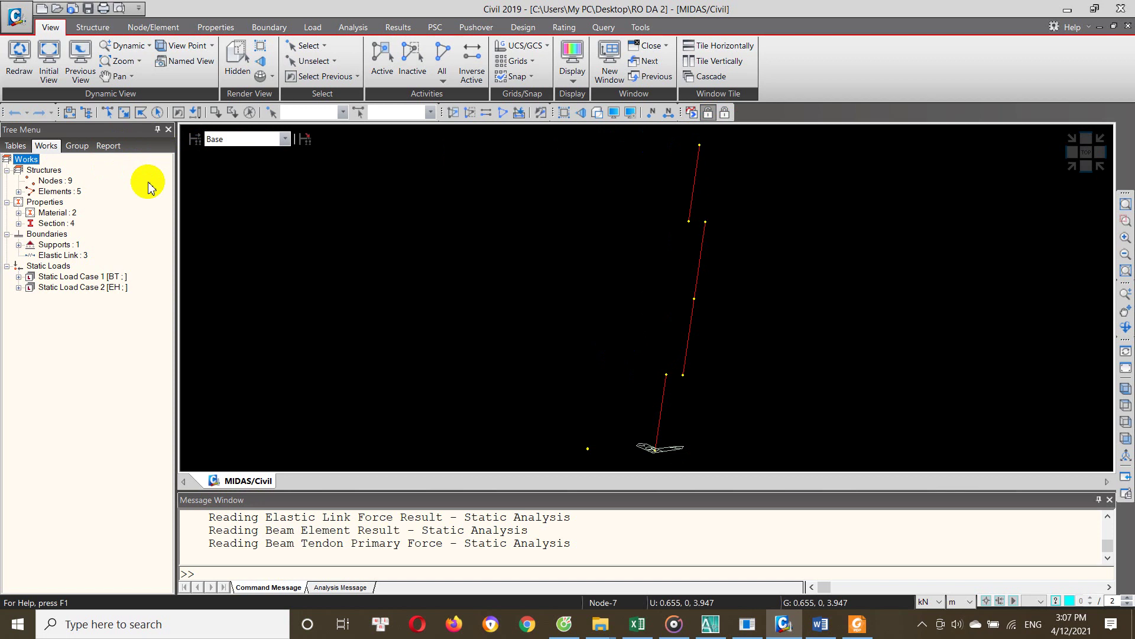
left_click(275, 198)
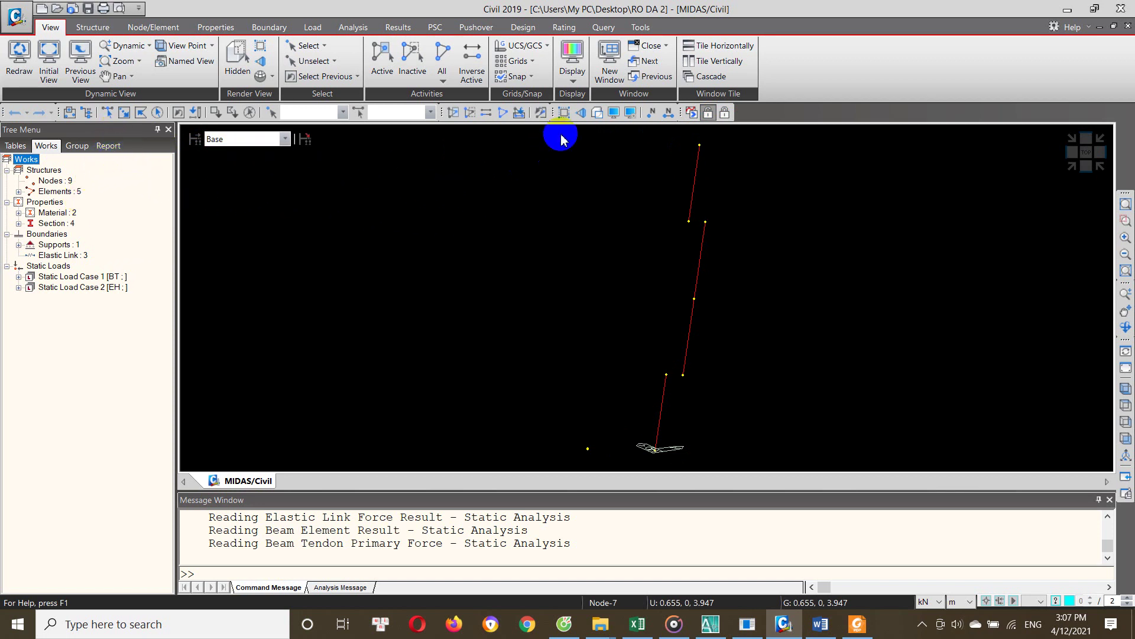
left_click(595, 114)
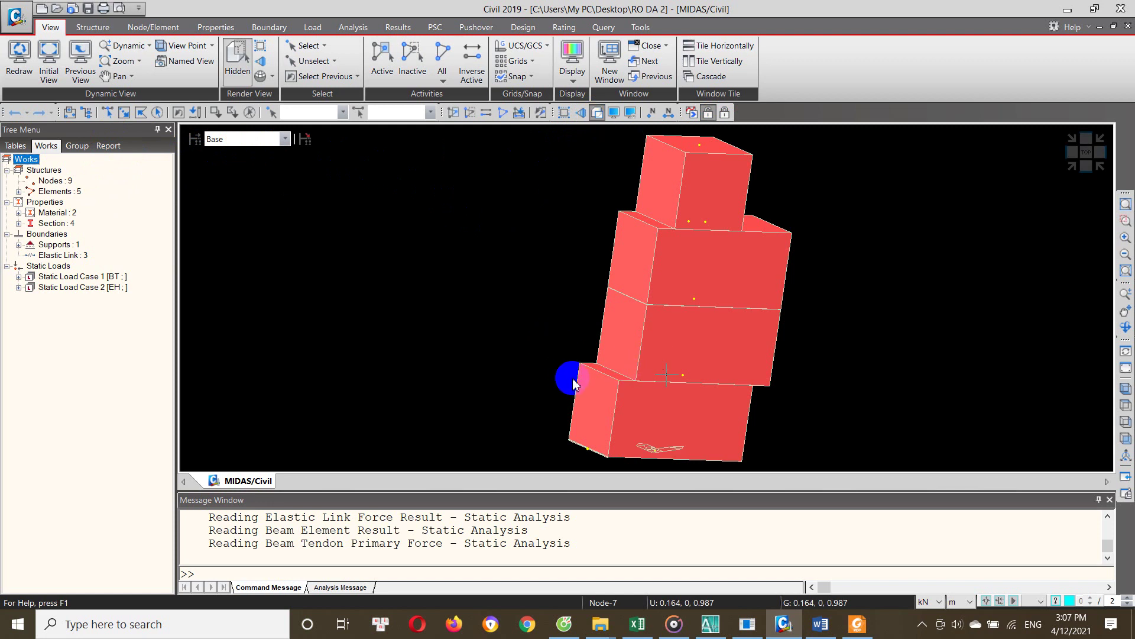
left_click(1125, 439)
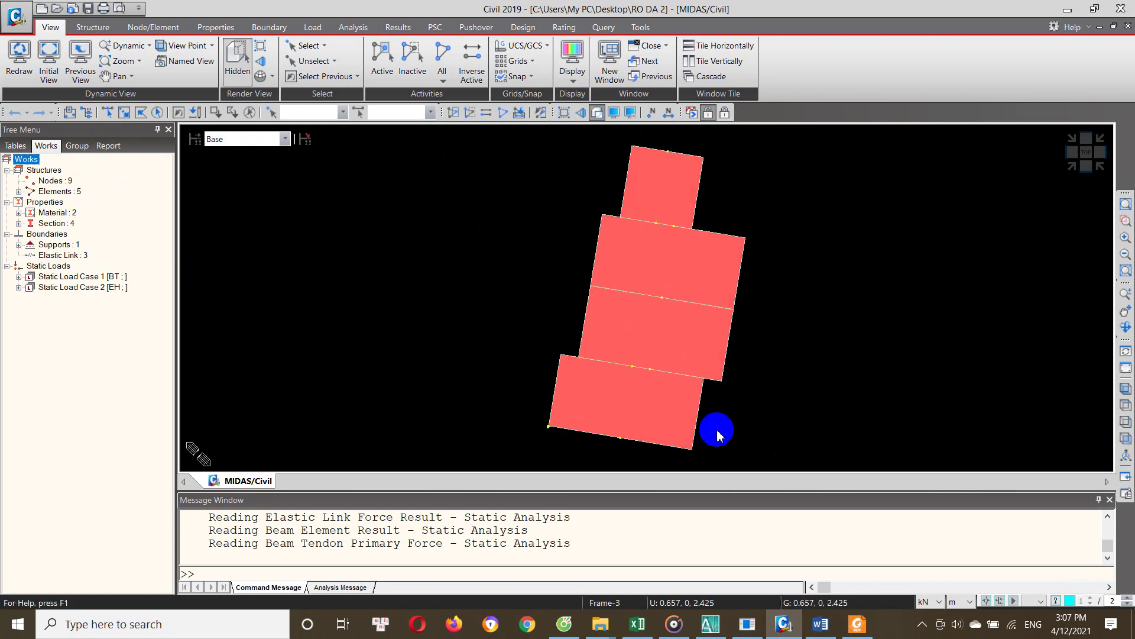
mouse_move(717, 431)
left_mouse_down()
mouse_move(779, 379)
mouse_move(760, 325)
left_mouse_up()
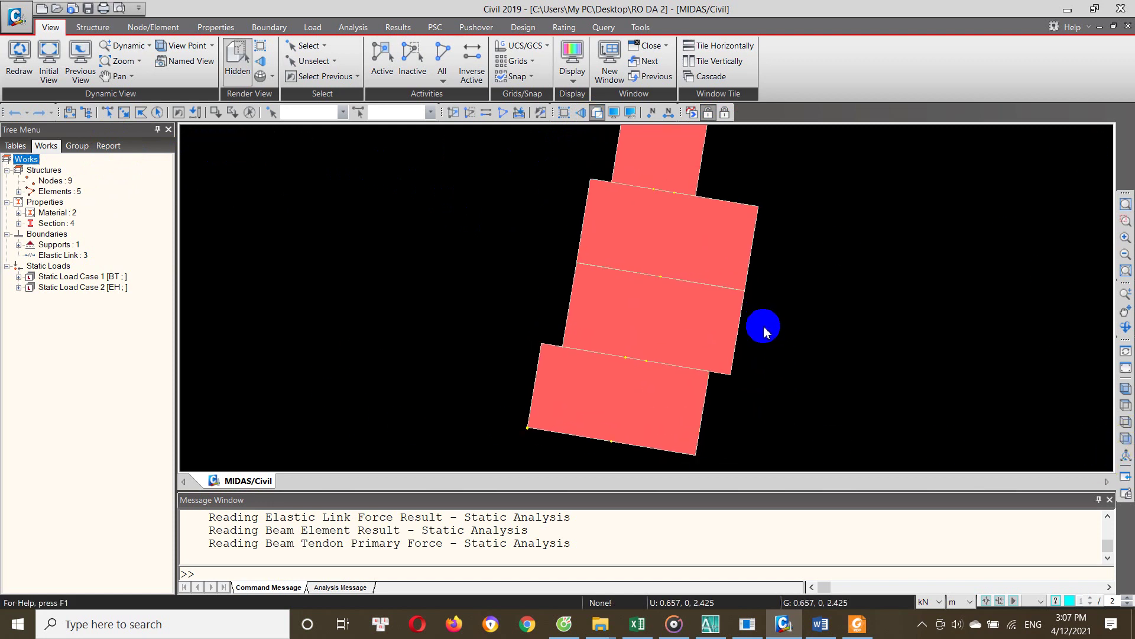
left_click(593, 118)
left_click(597, 114)
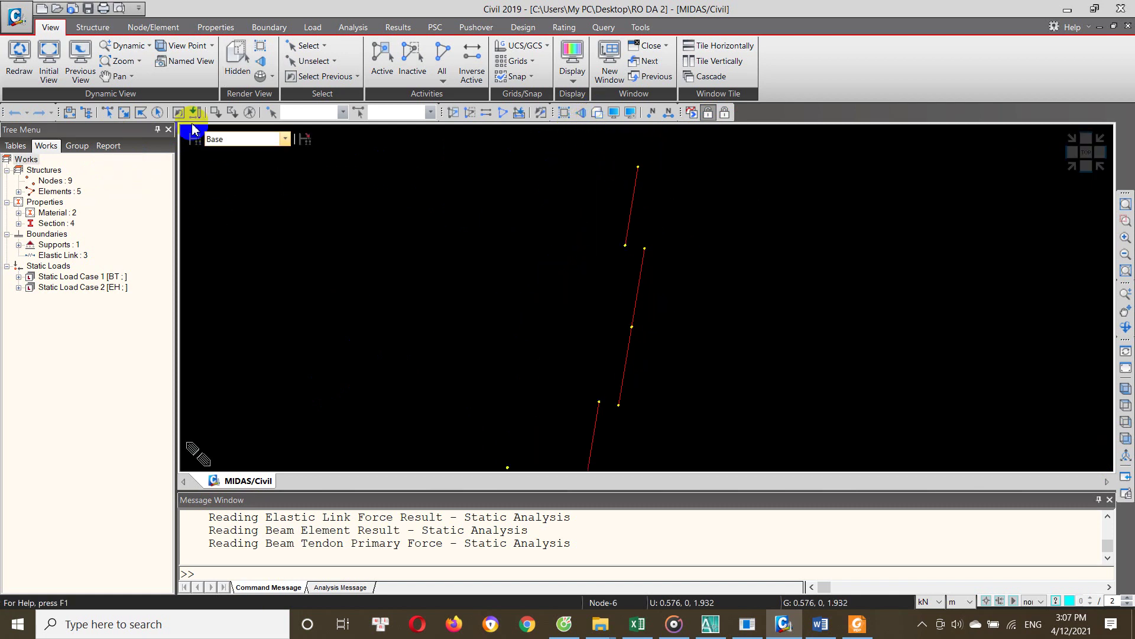
middle_click_drag(434, 361, 433, 308)
right_click(334, 237)
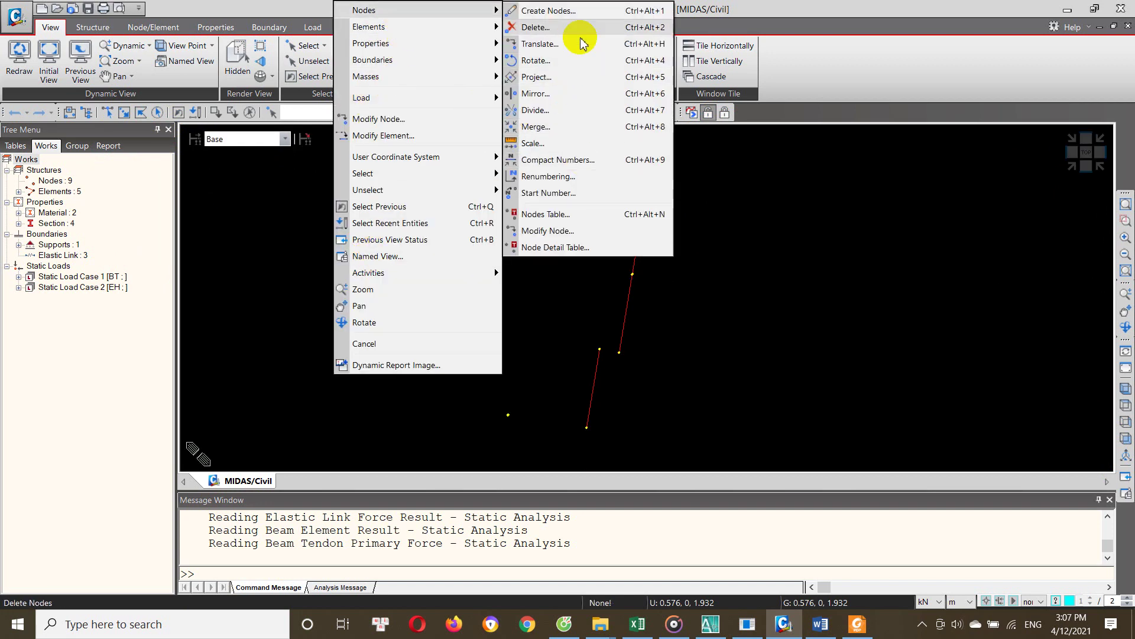
left_click(574, 10)
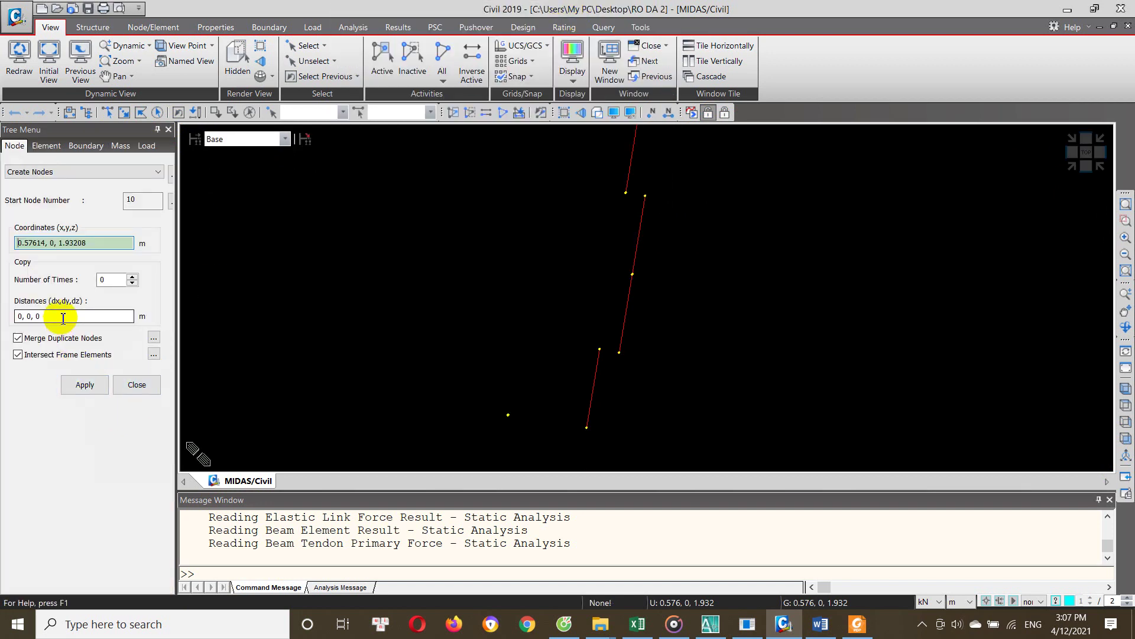
double_click(74, 242)
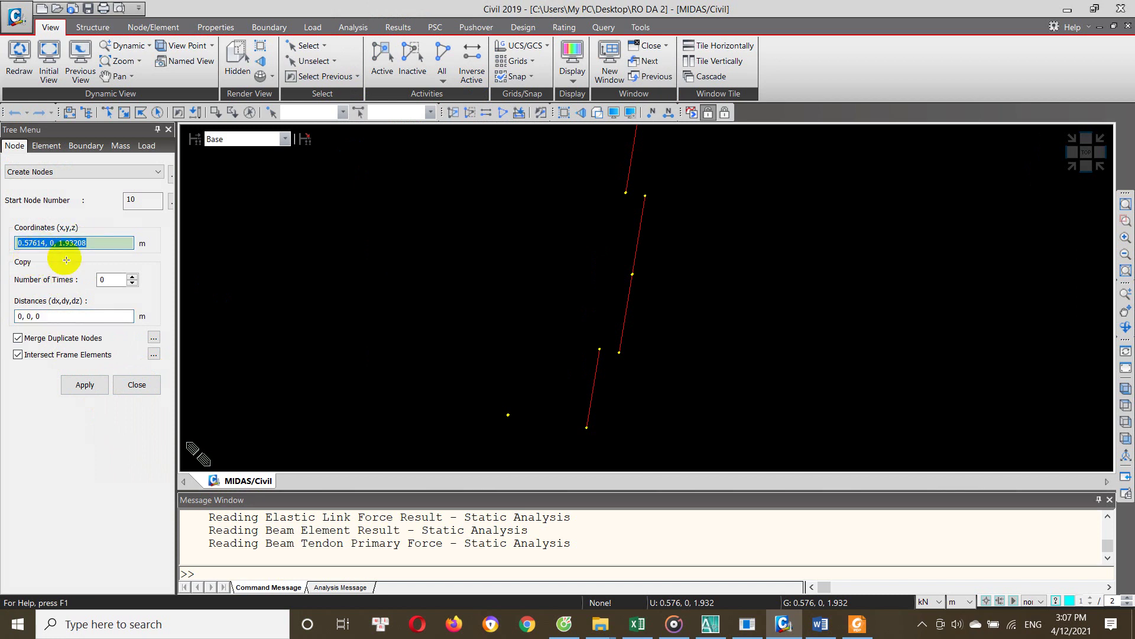
left_click(586, 442)
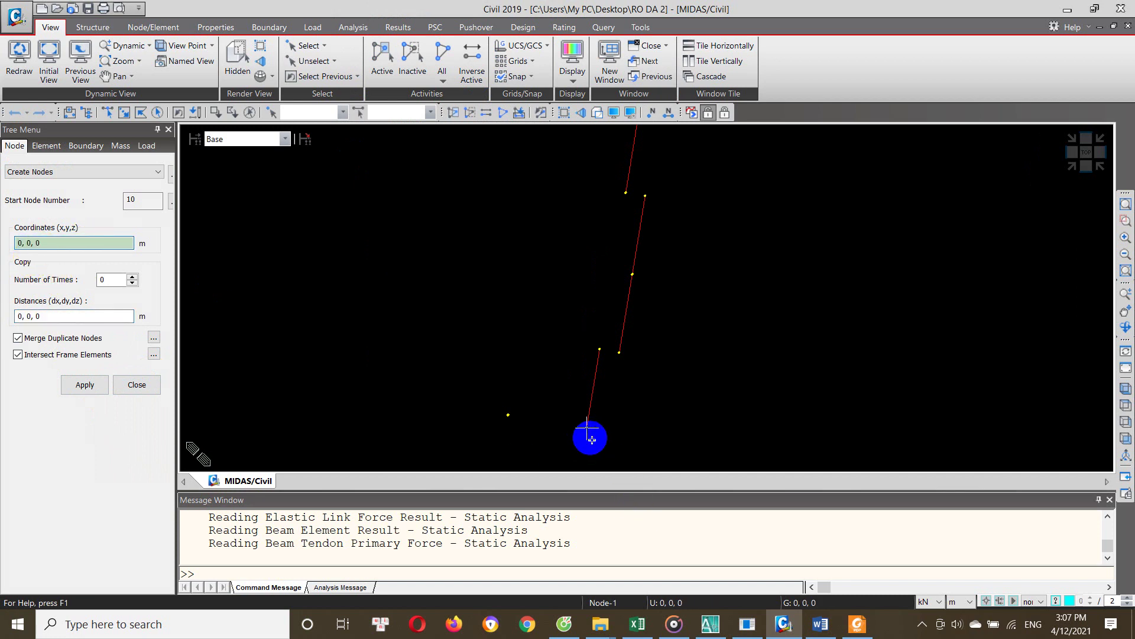
left_click(586, 440)
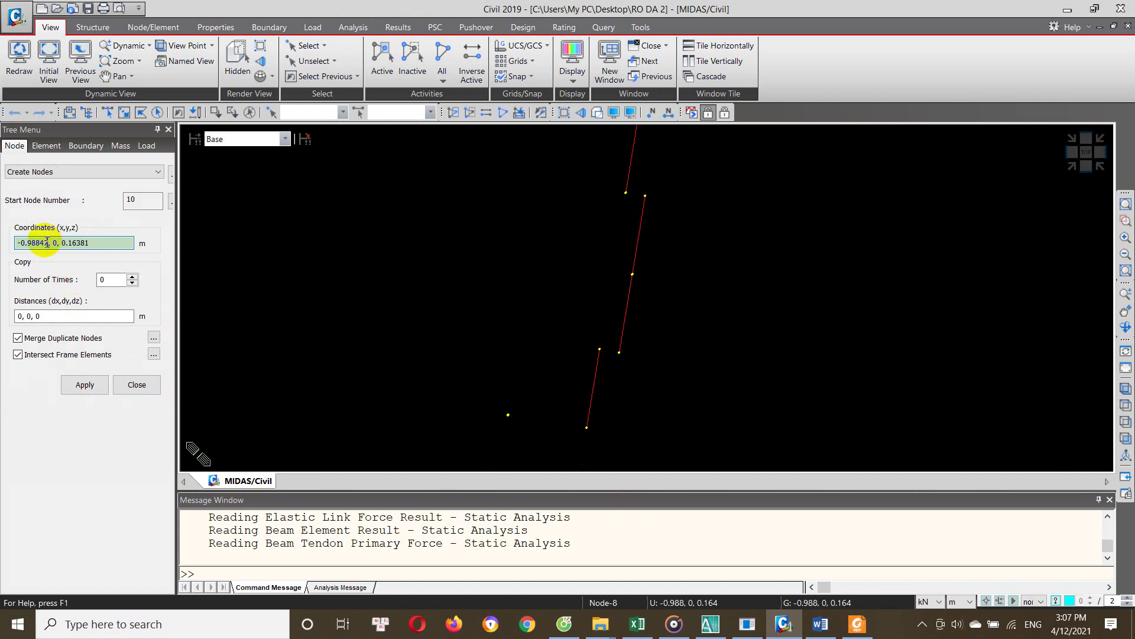
type("0")
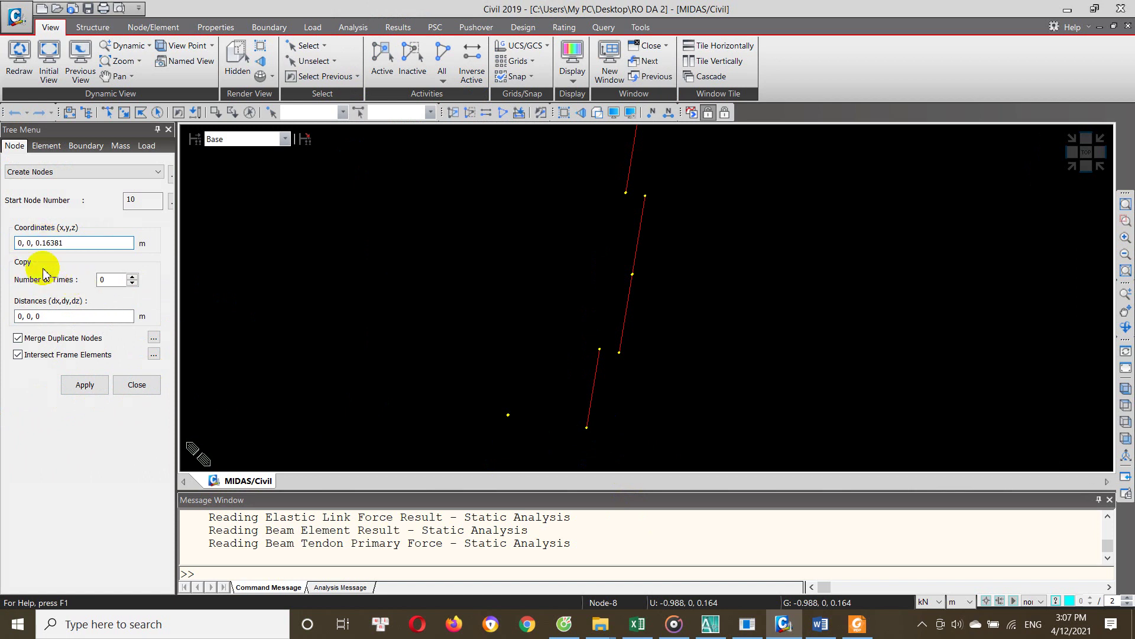
left_click_drag(66, 244, 39, 250)
type("0")
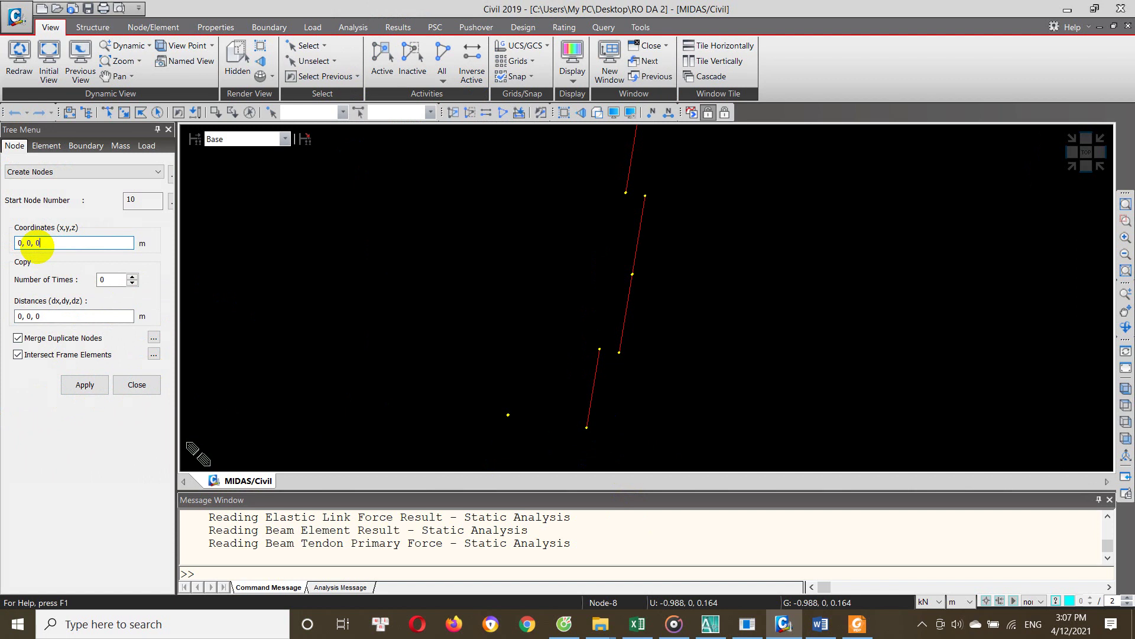
left_click(84, 385)
left_click(137, 386)
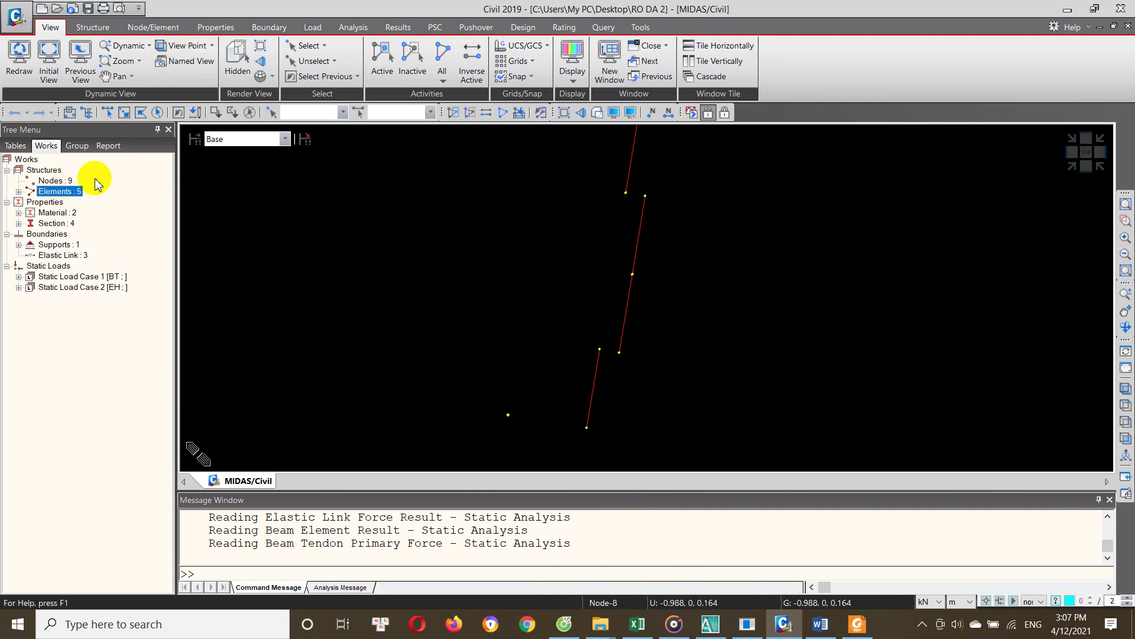
Show material 1 RO DA's properties: modulus 2.5000e+005 kN/m^2, weight density 15 kN/m^3
right_click(71, 214)
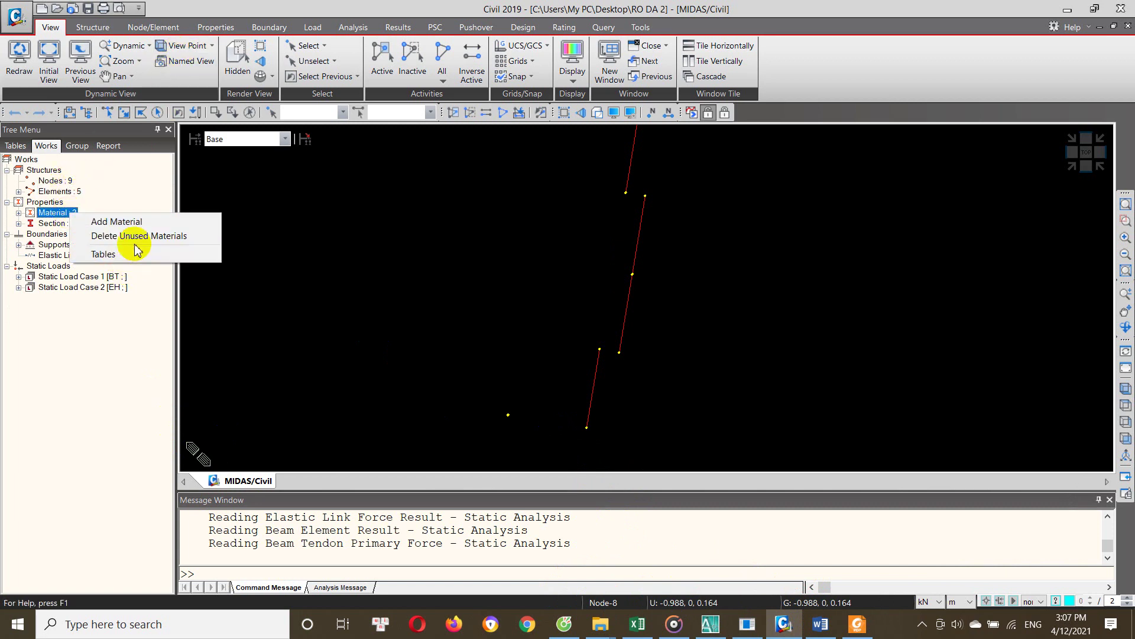
double_click(62, 214)
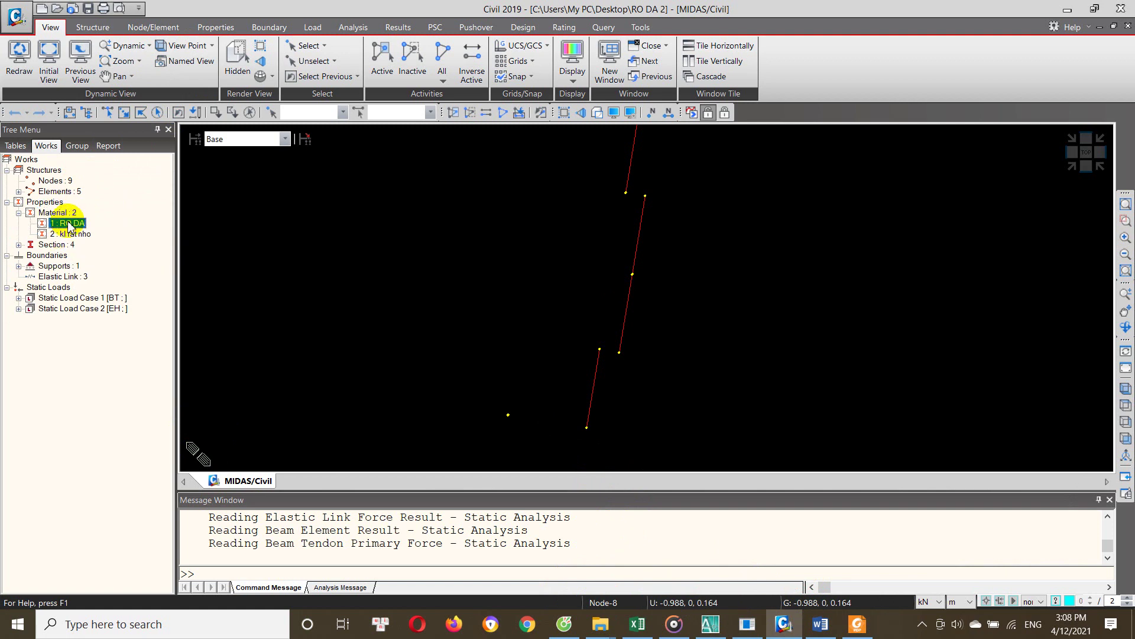
right_click(70, 225)
left_click(122, 388)
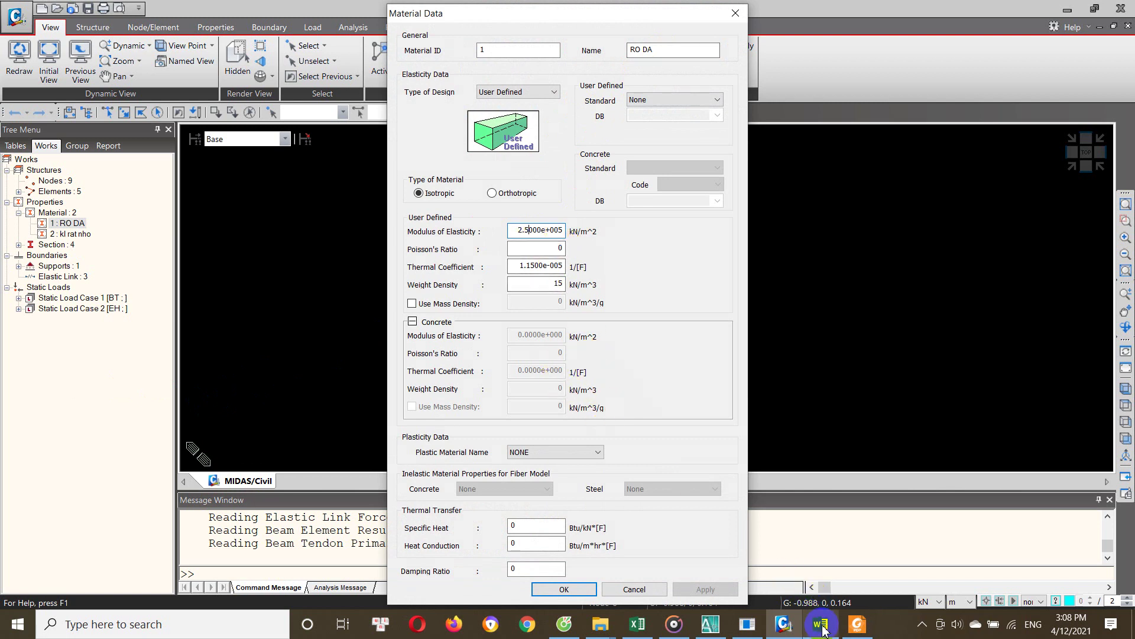
Back in the standards PDF, review the elastic modulus values in Bảng III-1
left_click(857, 624)
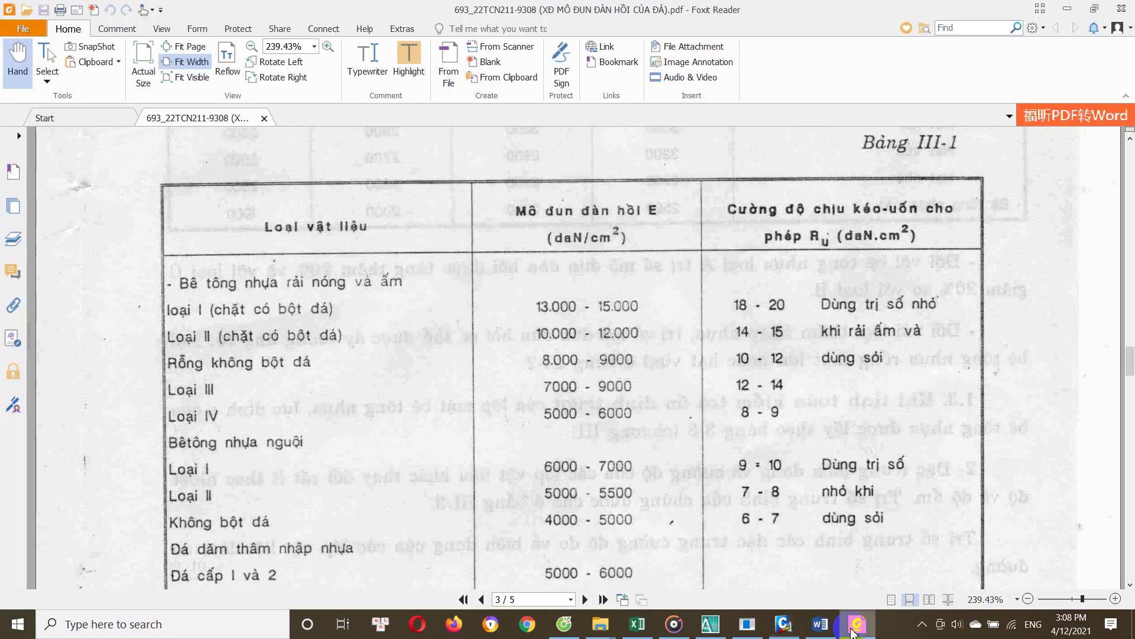
scroll(450, 361, "up", 3)
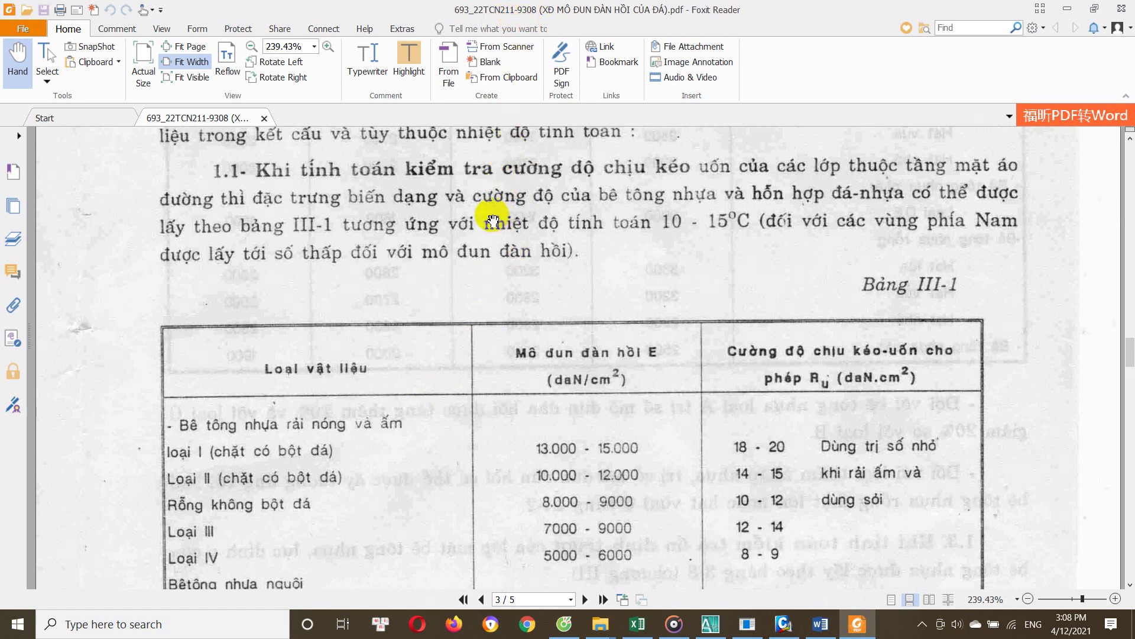
scroll(520, 284, "down", 4)
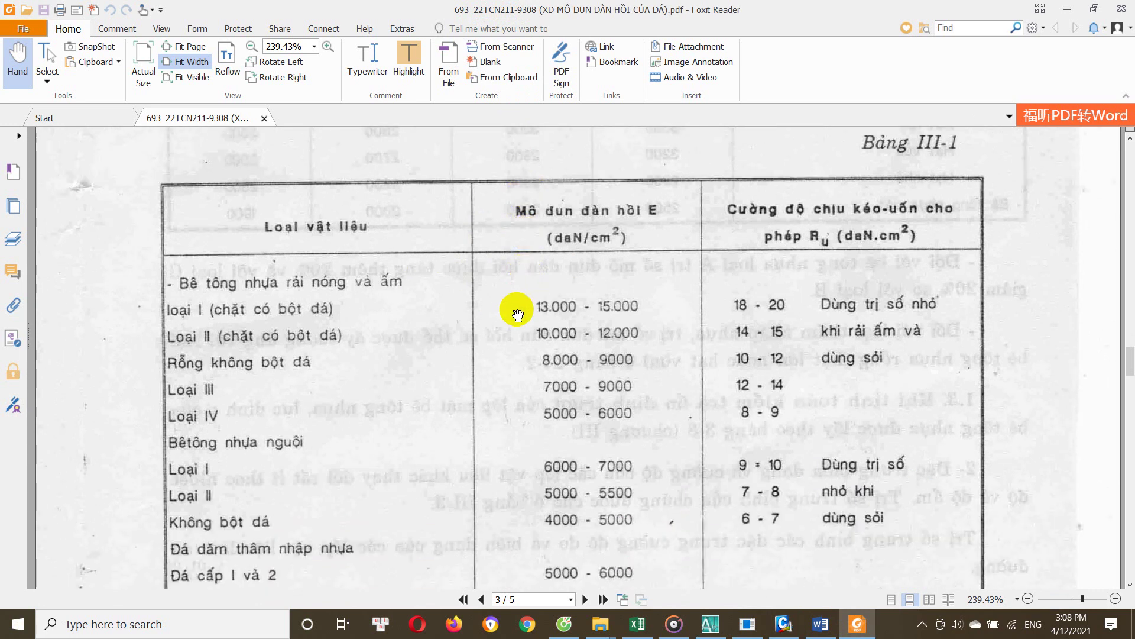
scroll(506, 325, "down", 2)
scroll(498, 351, "down", 4)
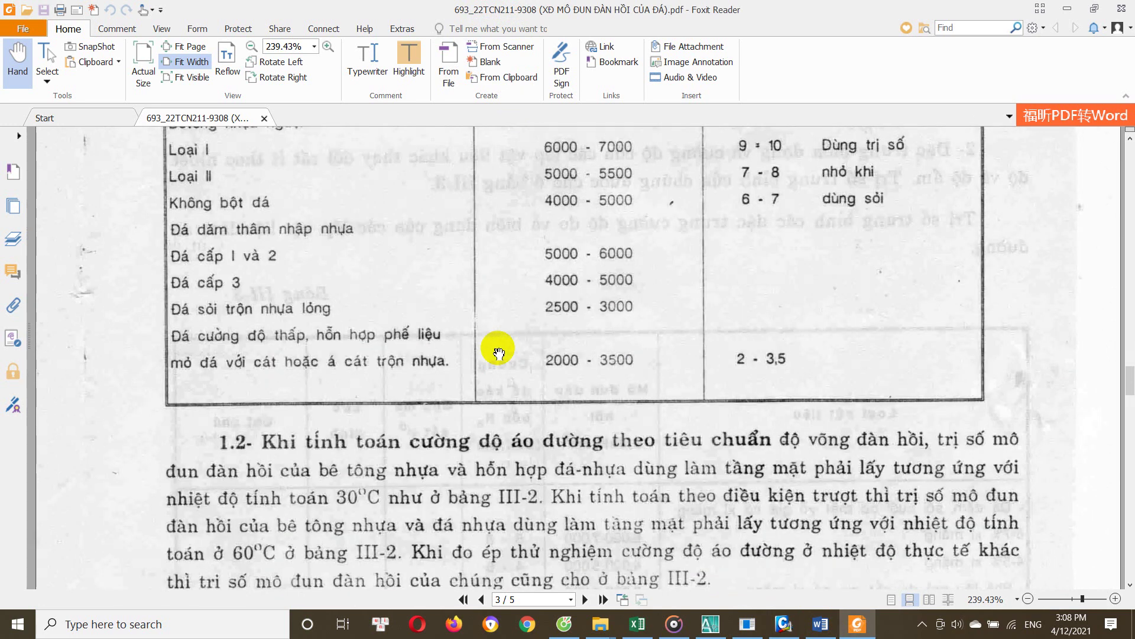
scroll(499, 350, "up", 3)
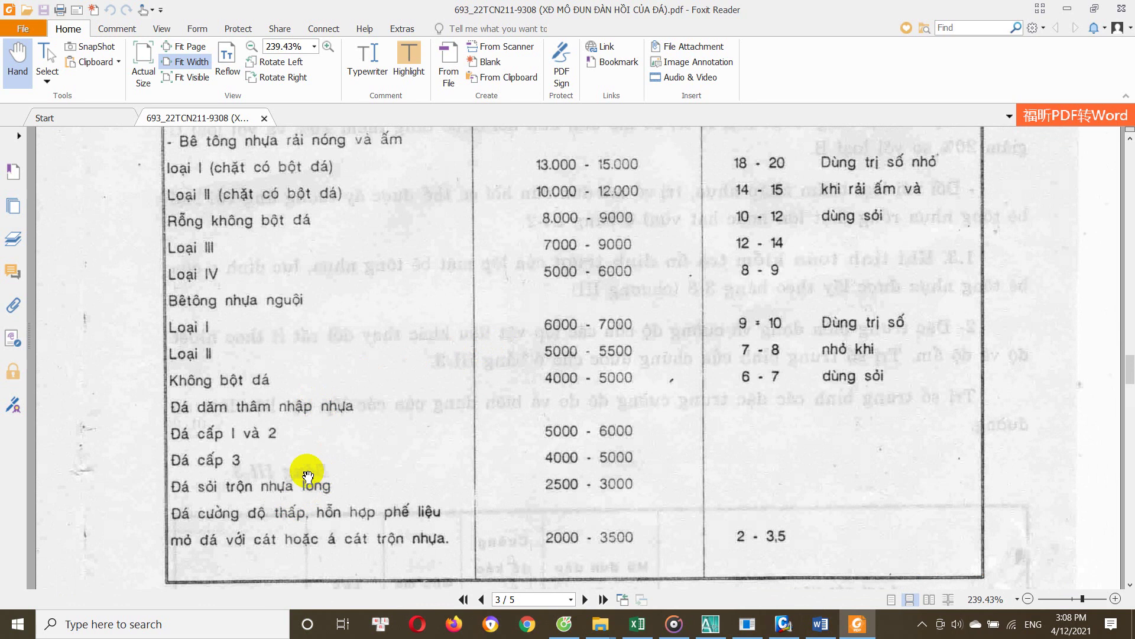
scroll(304, 464, "up", 2)
scroll(236, 278, "up", 1)
scroll(248, 307, "up", 1)
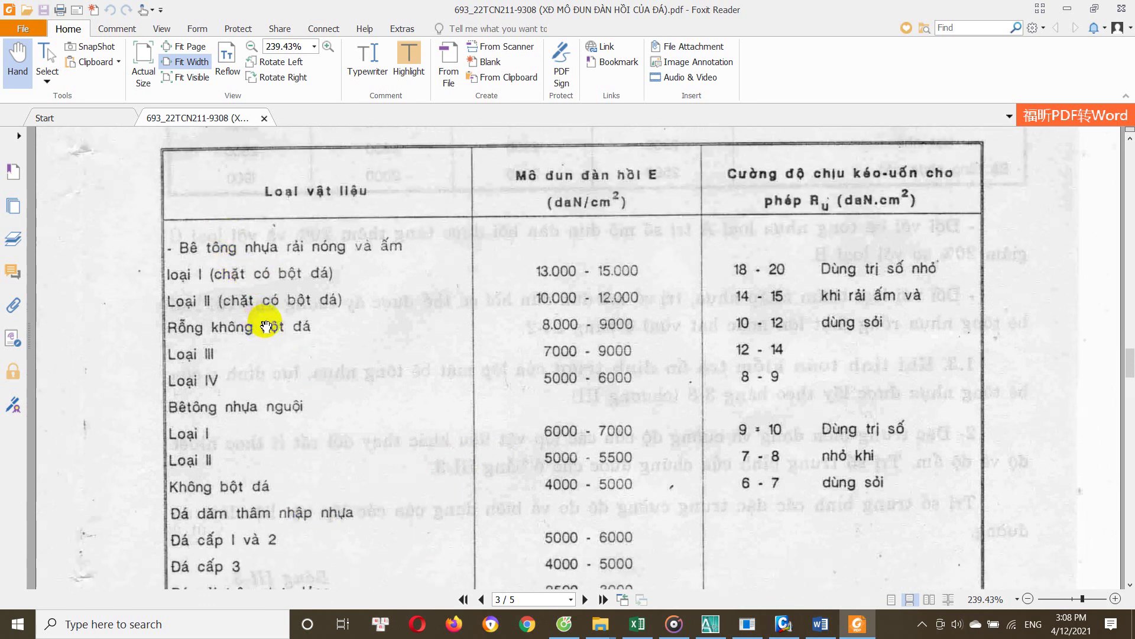
scroll(296, 260, "down", 1)
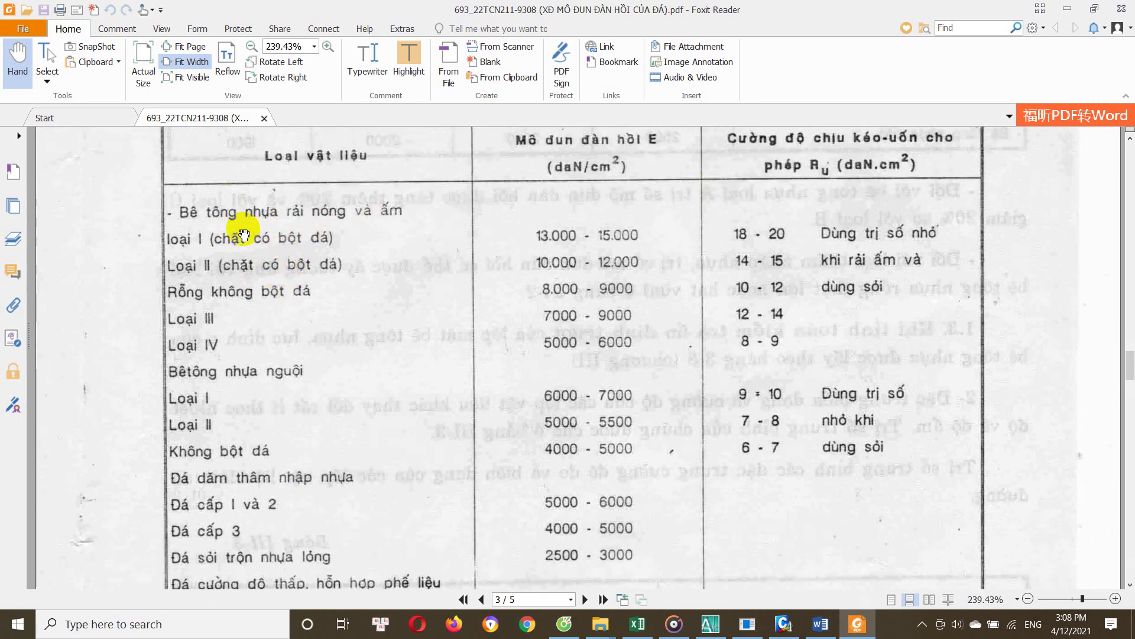
scroll(243, 236, "down", 1)
scroll(272, 355, "down", 1)
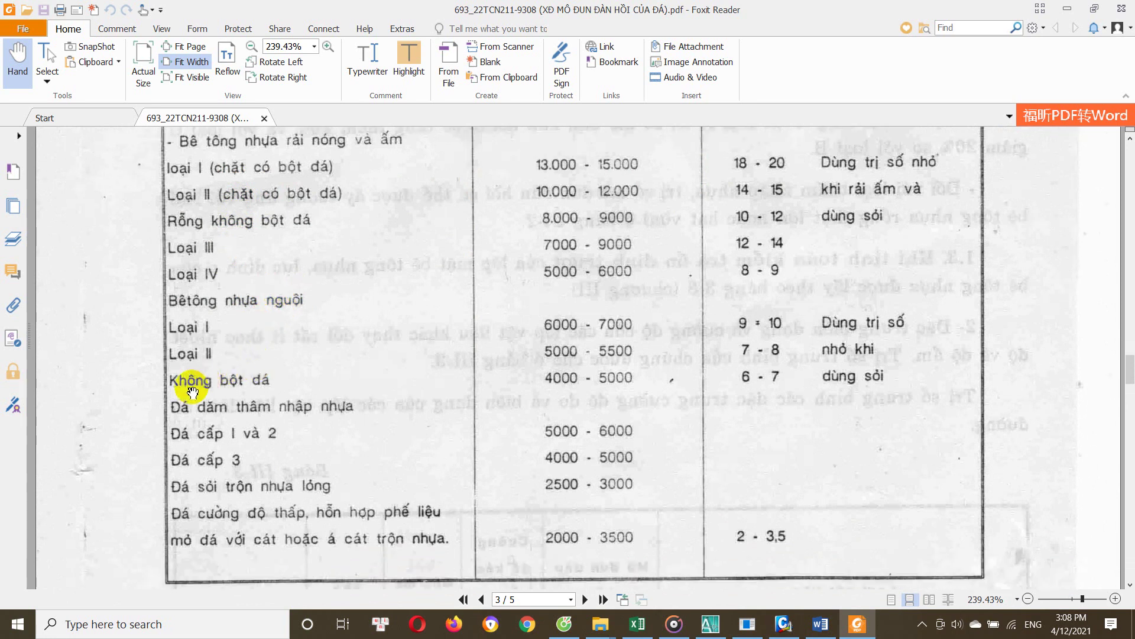
scroll(253, 403, "down", 1)
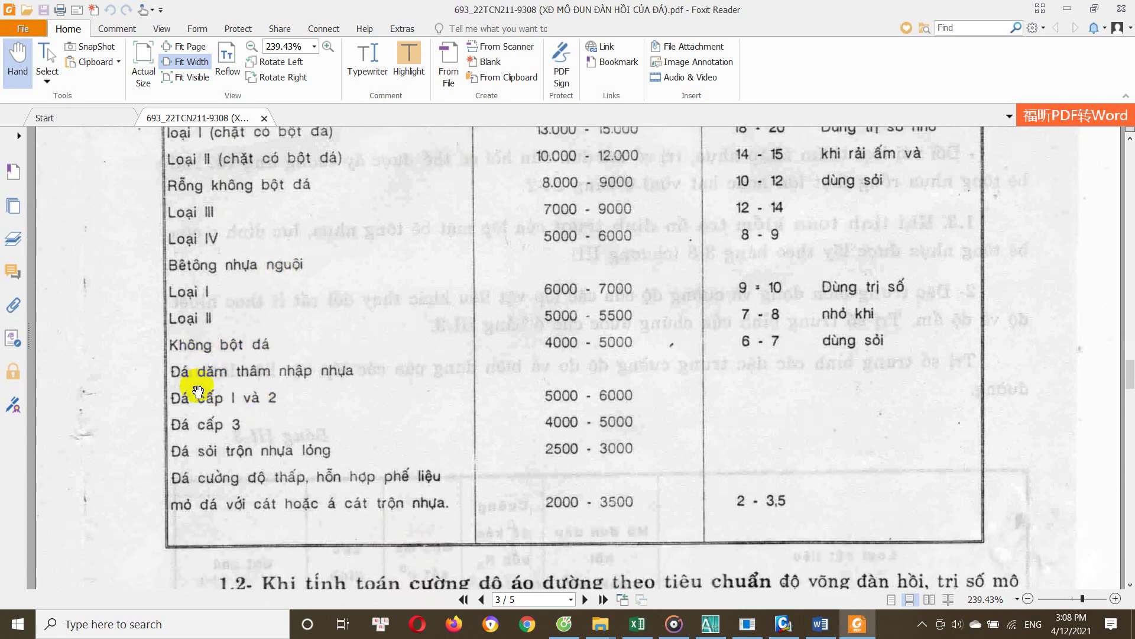
scroll(198, 389, "down", 2)
scroll(570, 342, "up", 3)
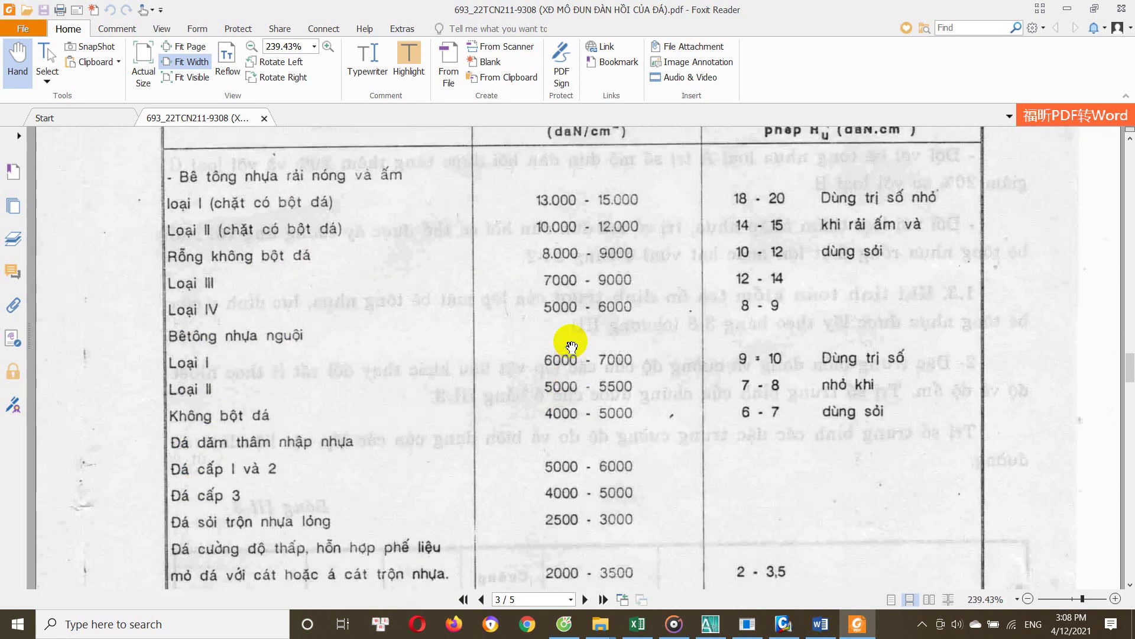
scroll(598, 278, "up", 5)
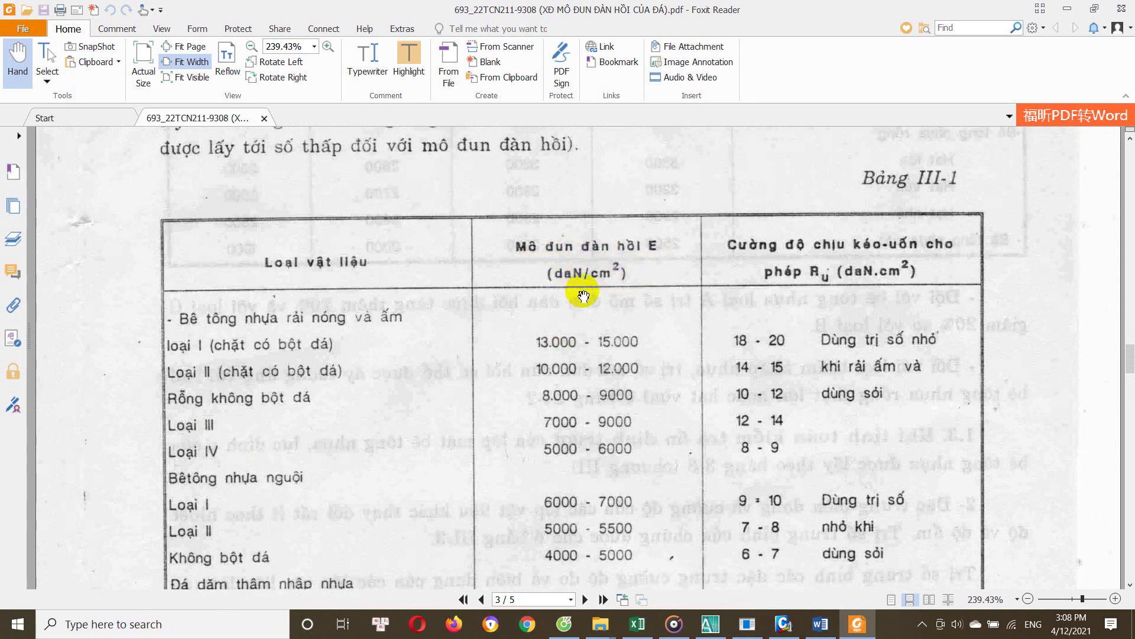
Scroll down to page 4 showing the asphalt concrete moduli of Bảng III-2
scroll(574, 288, "down", 1)
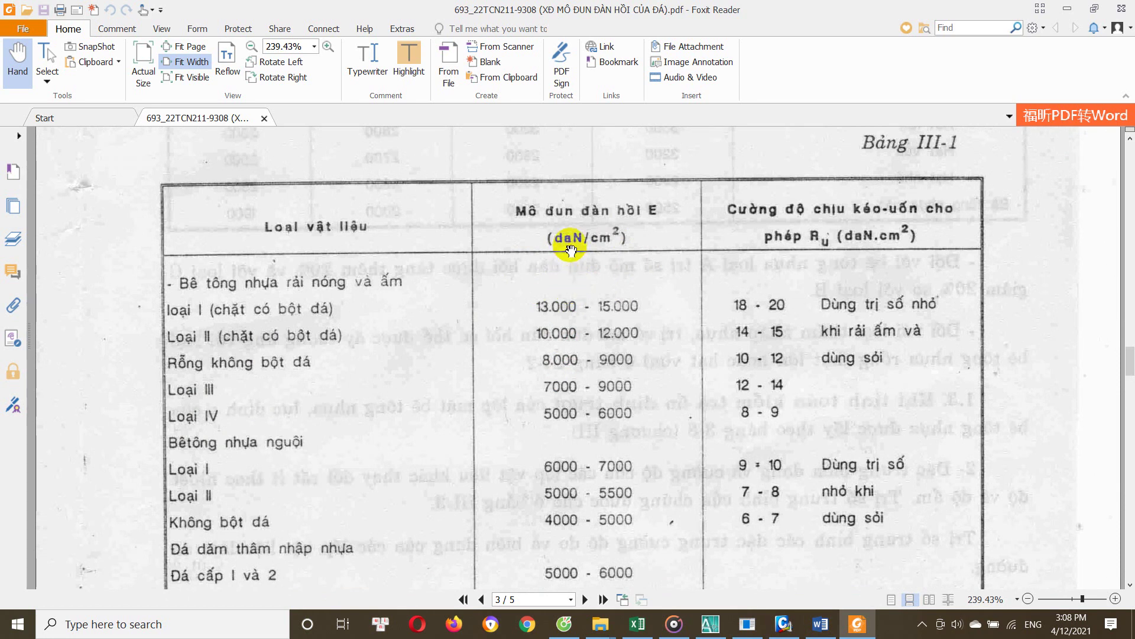
scroll(571, 256, "down", 1)
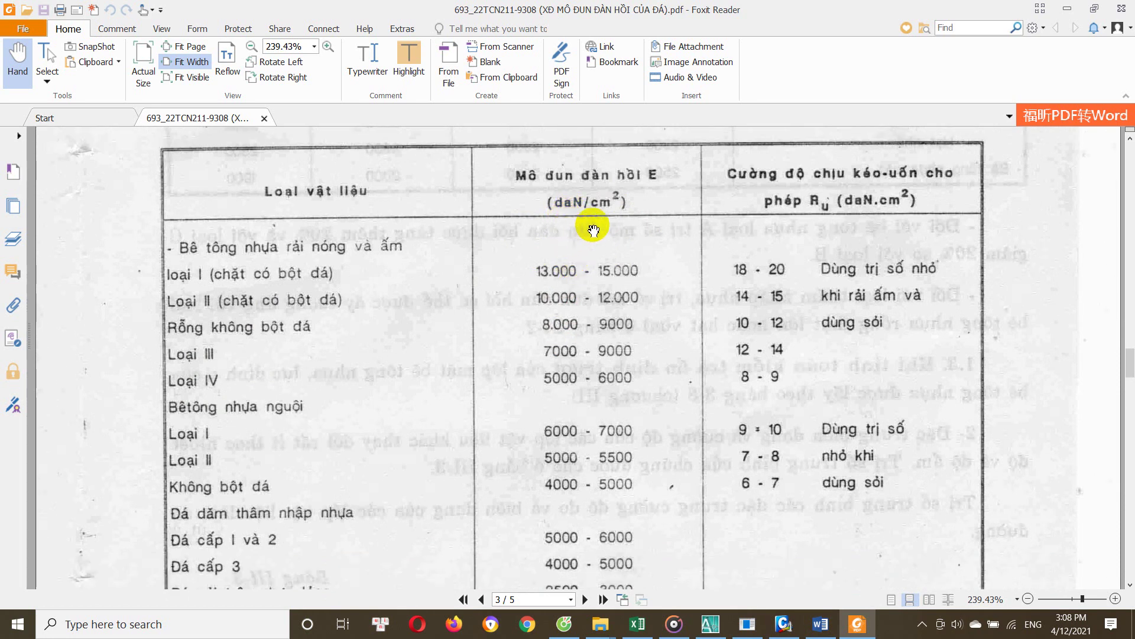
scroll(595, 227, "down", 1)
scroll(532, 296, "down", 2)
scroll(414, 367, "down", 3)
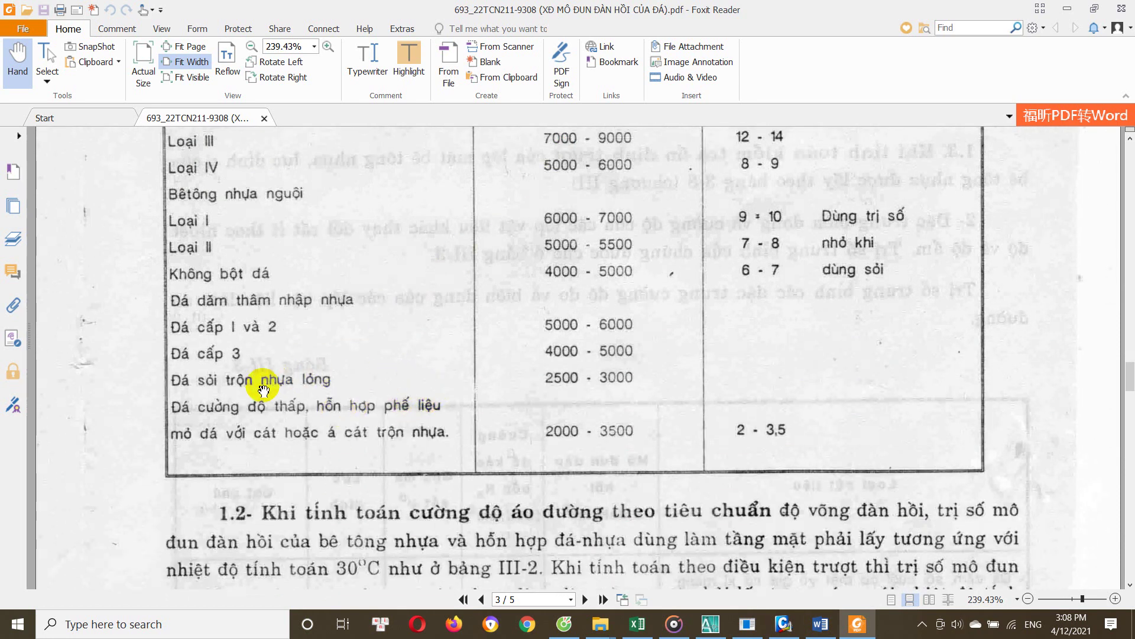
scroll(532, 311, "up", 8)
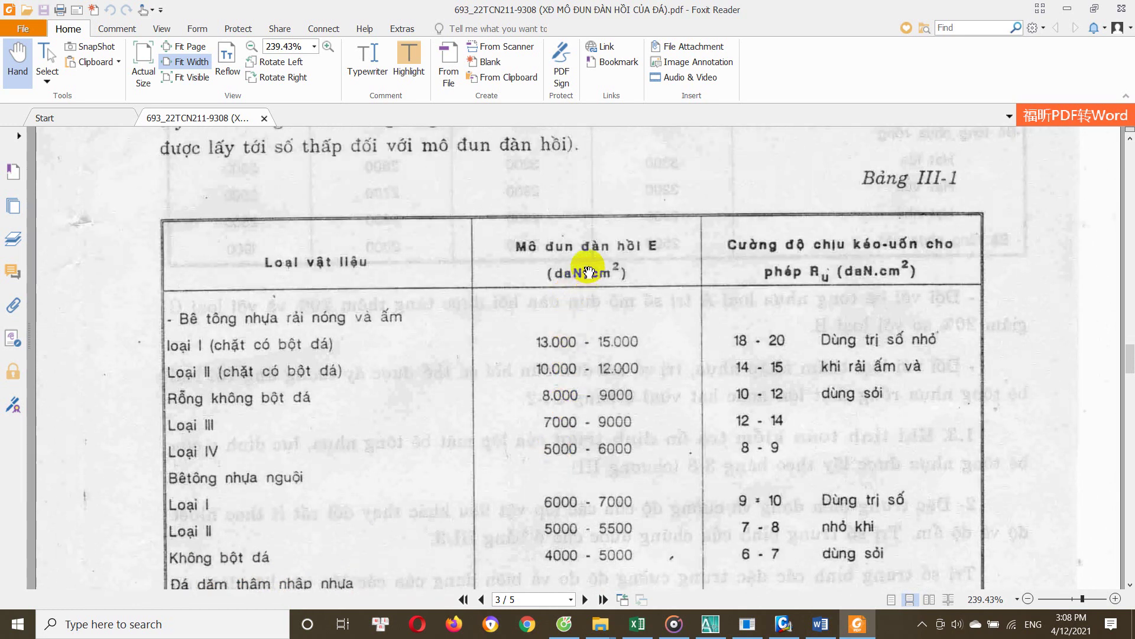
scroll(594, 292, "down", 3)
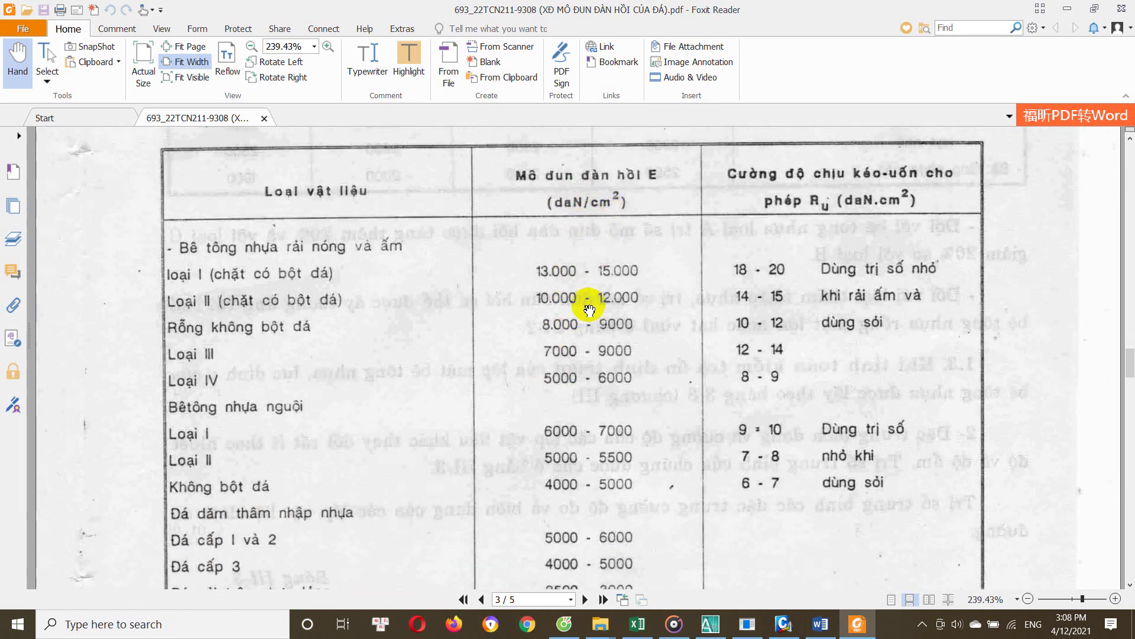
scroll(654, 310, "down", 3)
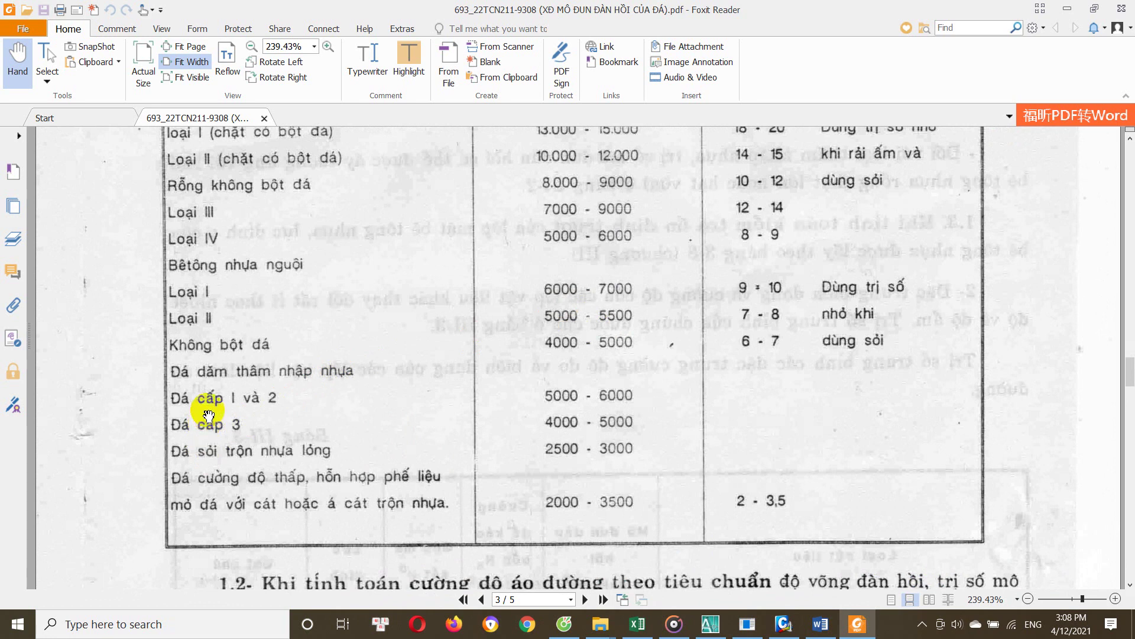
scroll(565, 433, "down", 1)
scroll(362, 410, "down", 1)
scroll(219, 354, "down", 1)
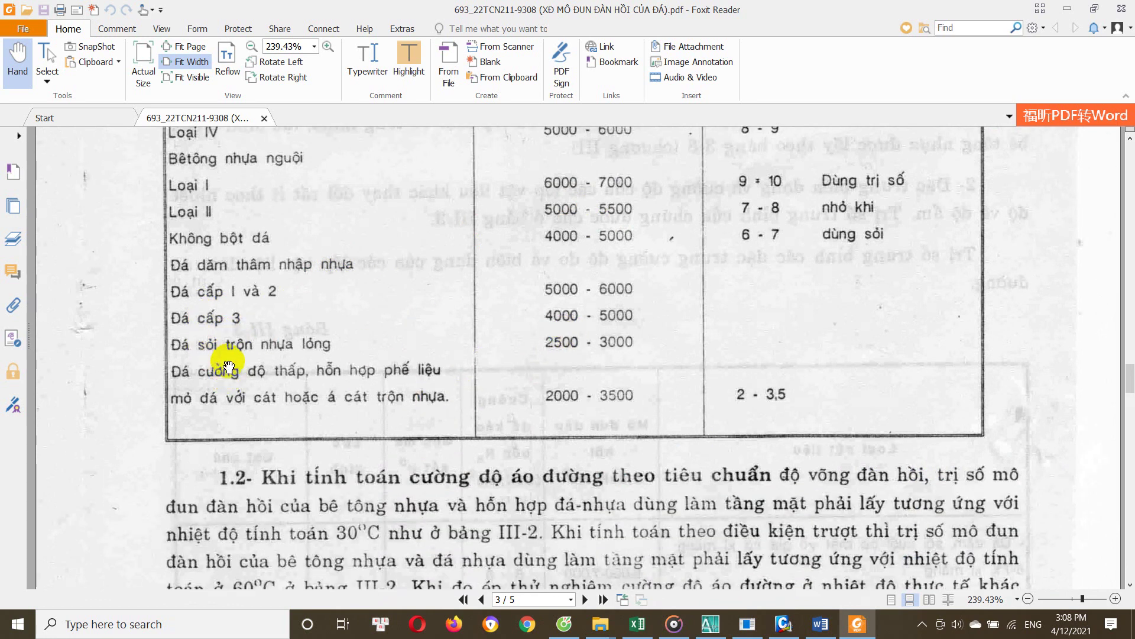
scroll(227, 362, "down", 1)
scroll(609, 322, "down", 1)
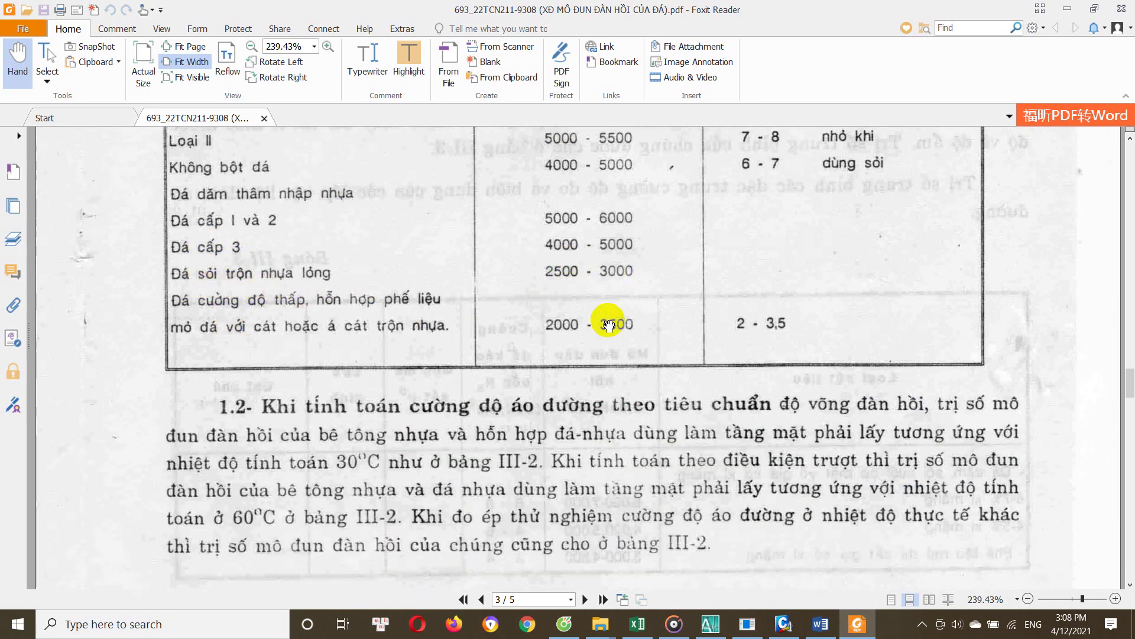
scroll(278, 354, "down", 2)
scroll(297, 414, "down", 3)
Scroll past the Bảng III-2 asphalt table toward Bảng III-3
scroll(302, 378, "down", 5)
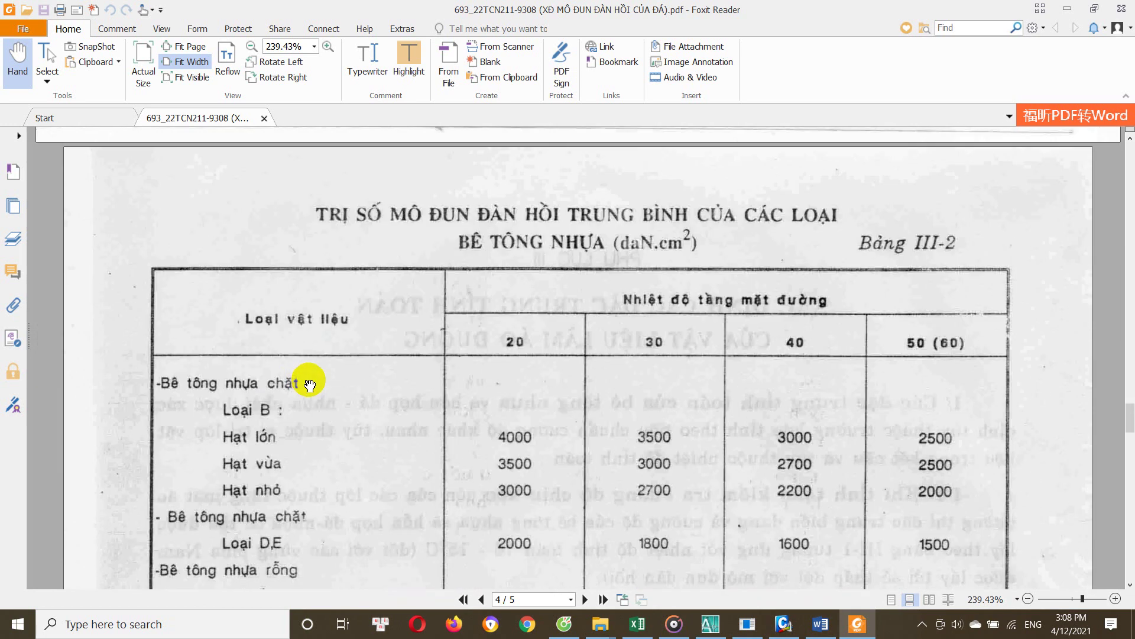
scroll(322, 378, "down", 3)
scroll(346, 363, "up", 1)
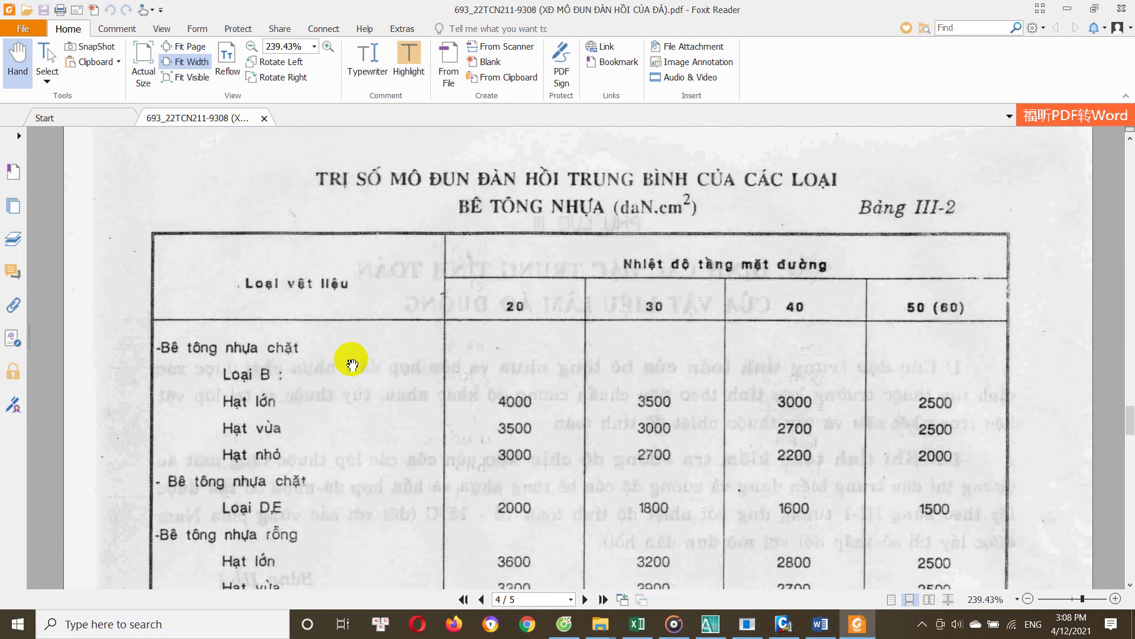
scroll(585, 225, "down", 1)
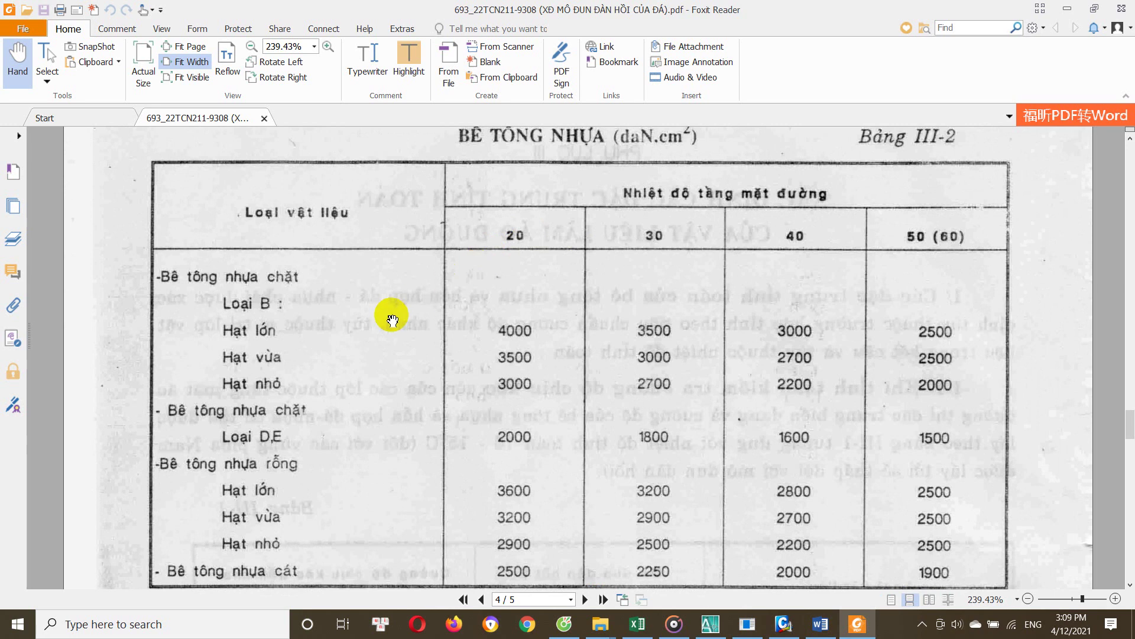
scroll(392, 320, "down", 1)
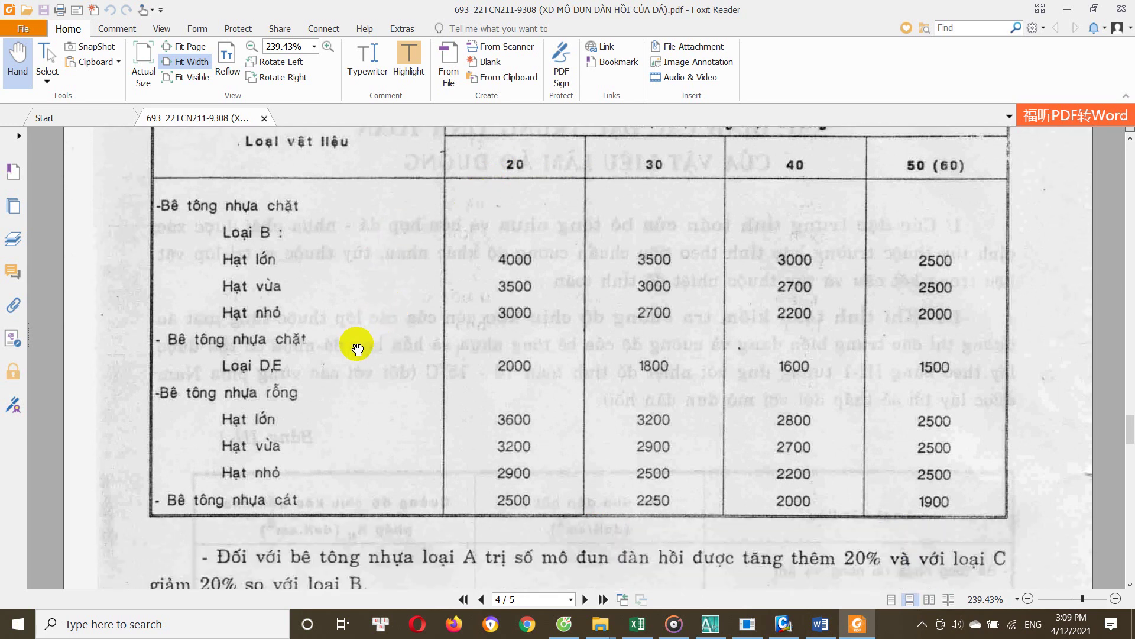
scroll(355, 358, "down", 2)
scroll(355, 362, "down", 4)
scroll(355, 362, "up", 4)
scroll(356, 362, "up", 1)
scroll(358, 362, "up", 3)
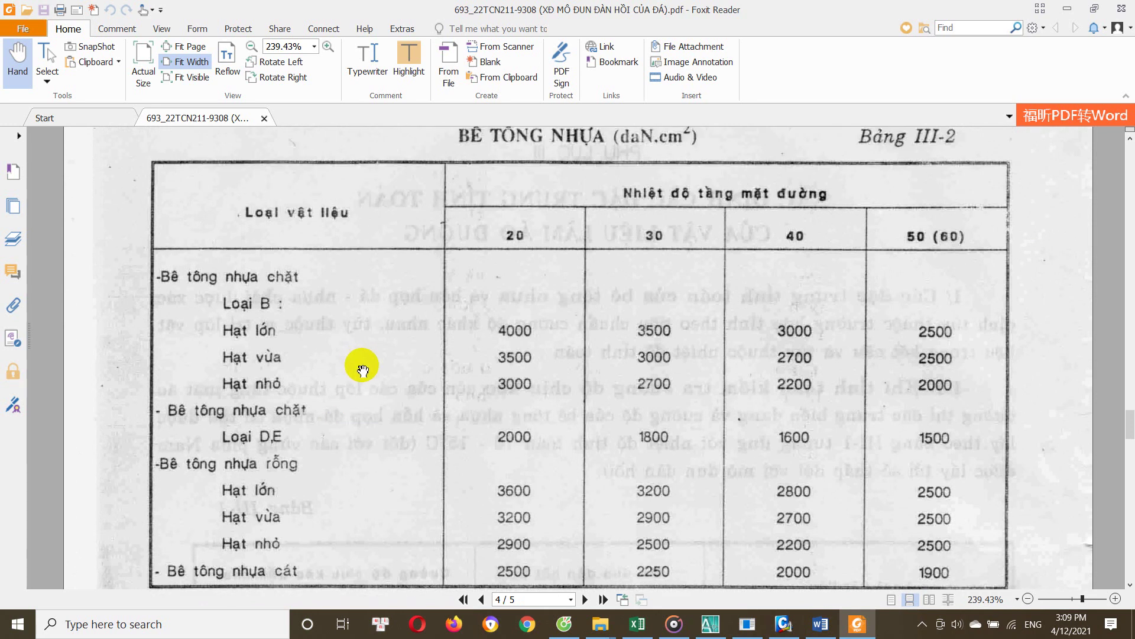
scroll(260, 441, "down", 1)
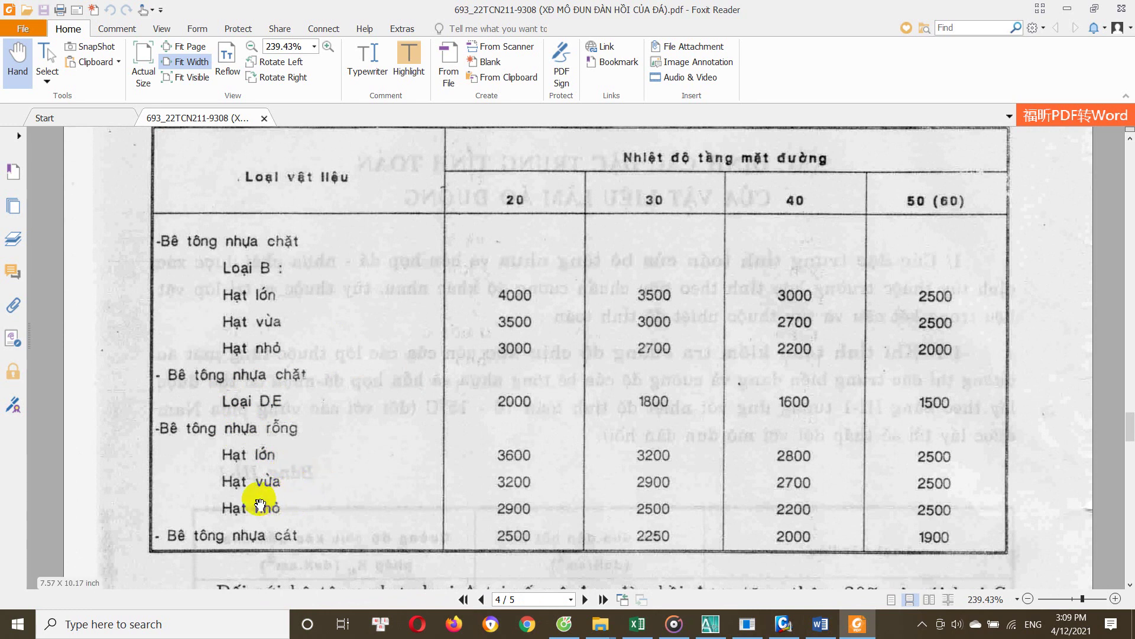
scroll(258, 504, "down", 1)
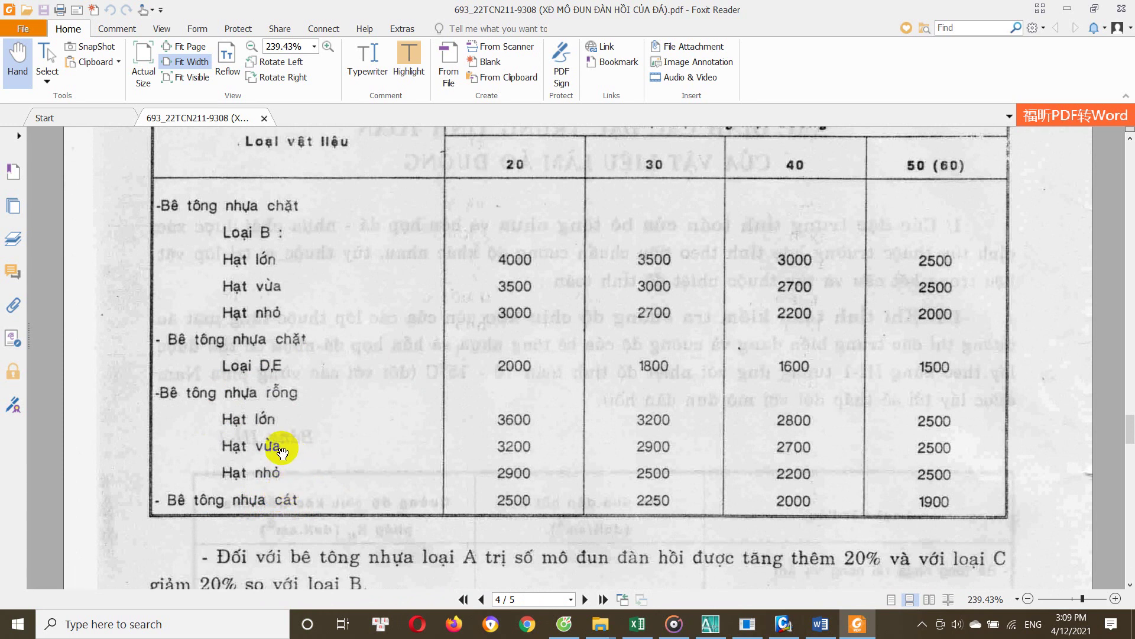
scroll(282, 453, "down", 5)
scroll(282, 455, "down", 10)
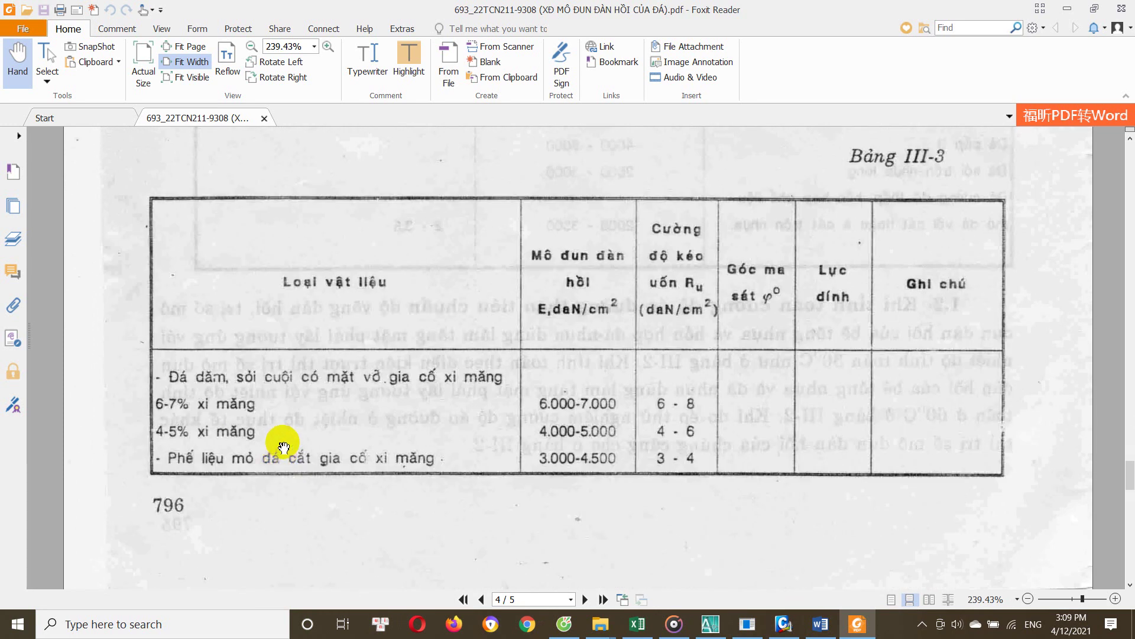
Reach page 5's table of cement-stabilised soils, macadam 3500–4000 and graded aggregates
scroll(244, 400, "down", 1)
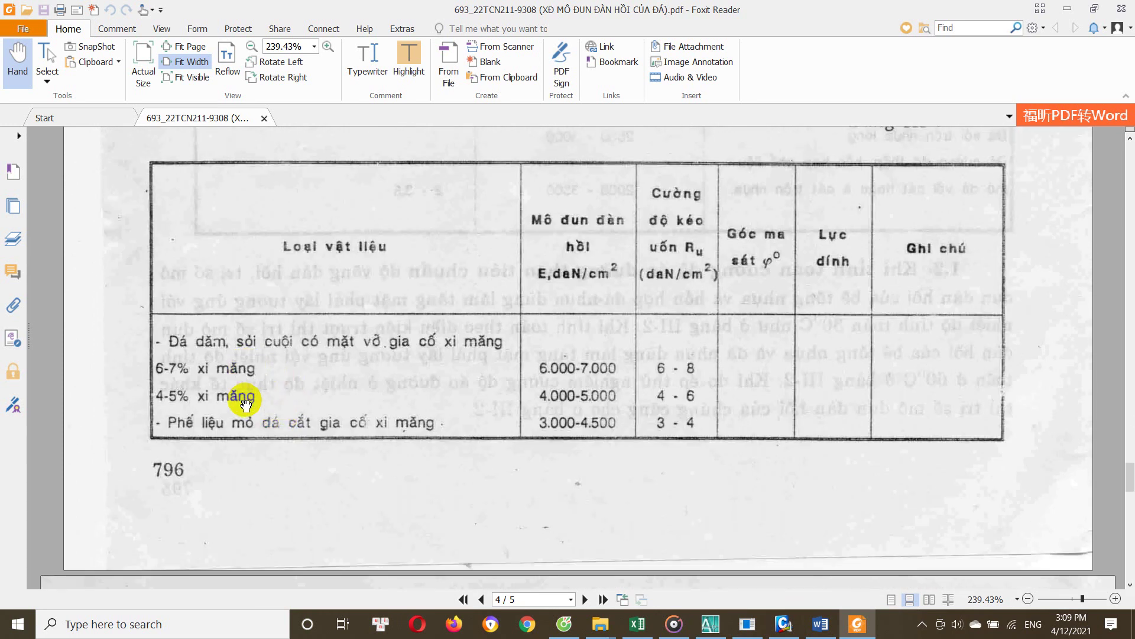
scroll(211, 353, "down", 1)
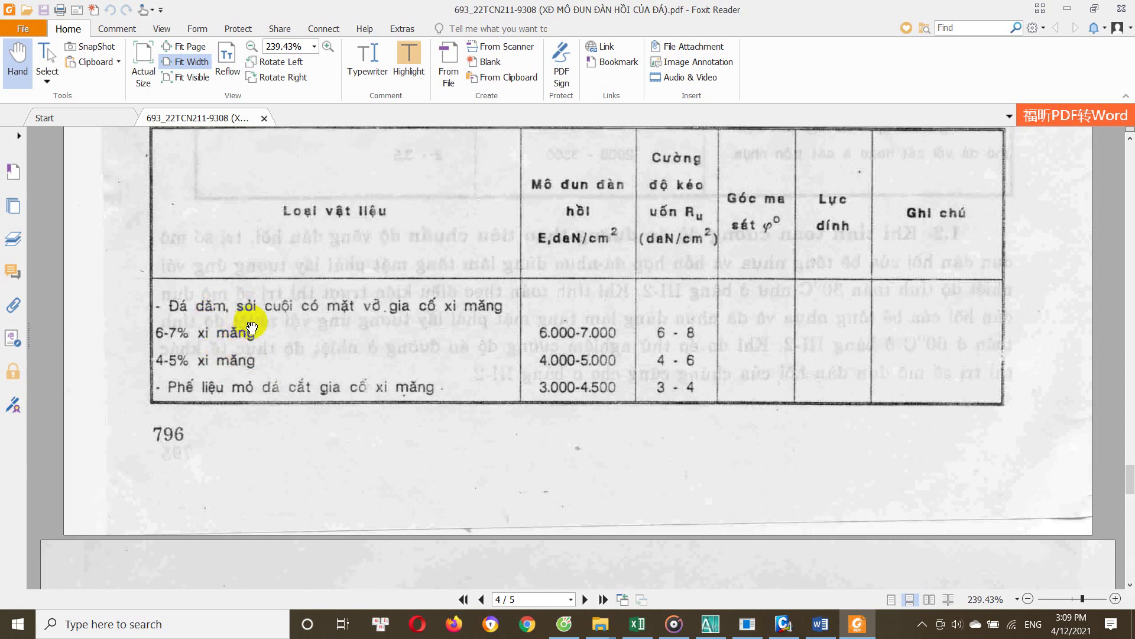
scroll(456, 360, "down", 1)
scroll(160, 349, "down", 1)
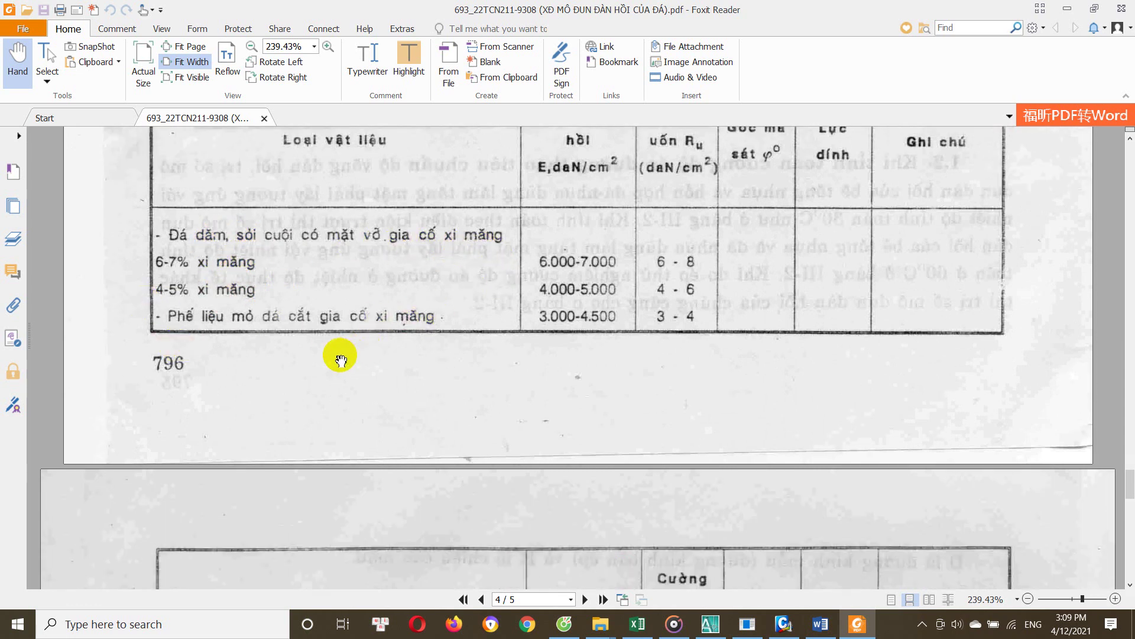
scroll(337, 355, "down", 6)
scroll(317, 347, "down", 3)
scroll(366, 337, "down", 3)
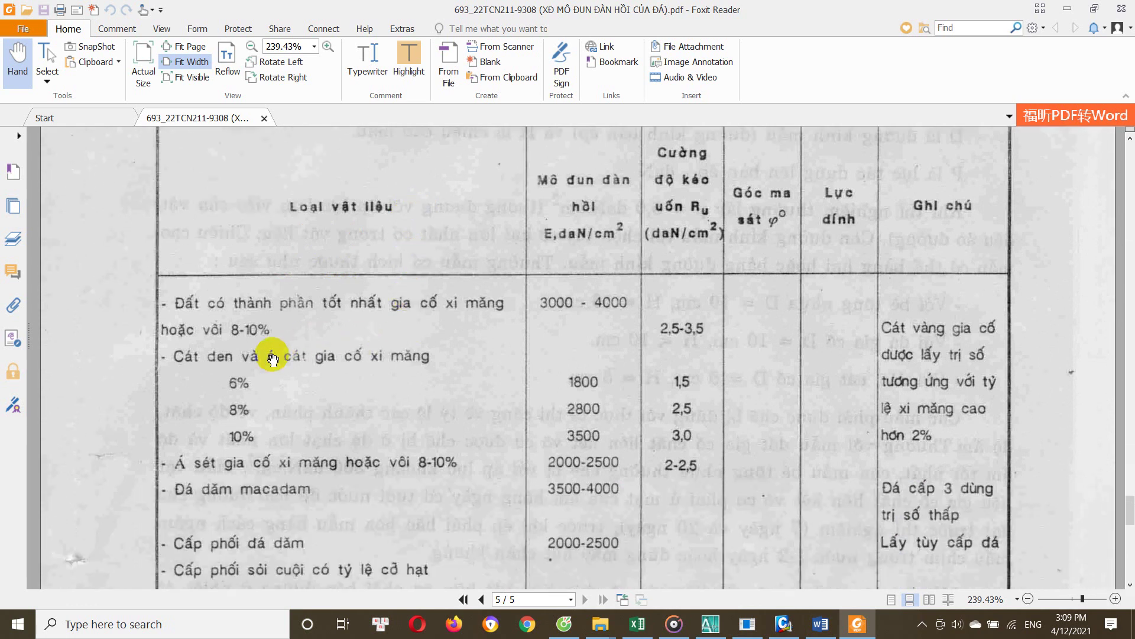
scroll(261, 343, "down", 2)
scroll(254, 298, "up", 4)
scroll(419, 295, "up", 2)
scroll(461, 310, "down", 1)
scroll(349, 340, "down", 5)
scroll(313, 350, "down", 1)
scroll(248, 378, "down", 2)
scroll(272, 334, "down", 1)
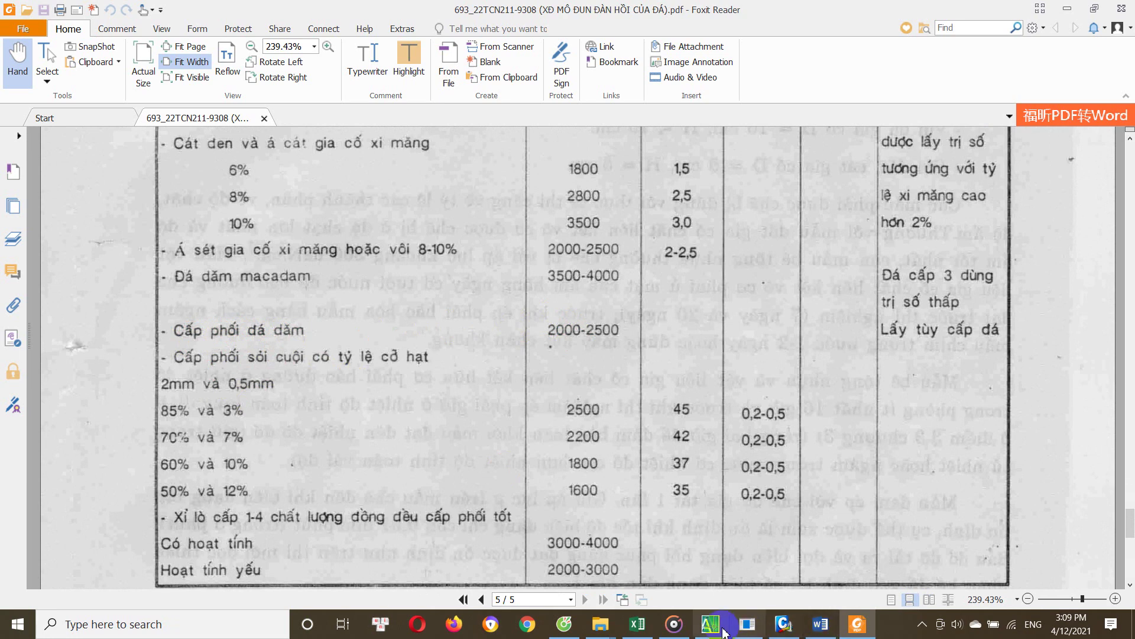
Preview the Dungluoi.com stacked gabion-basket photo in the 'tường chắn rọ đá' results, then return to the PDF
left_click(569, 634)
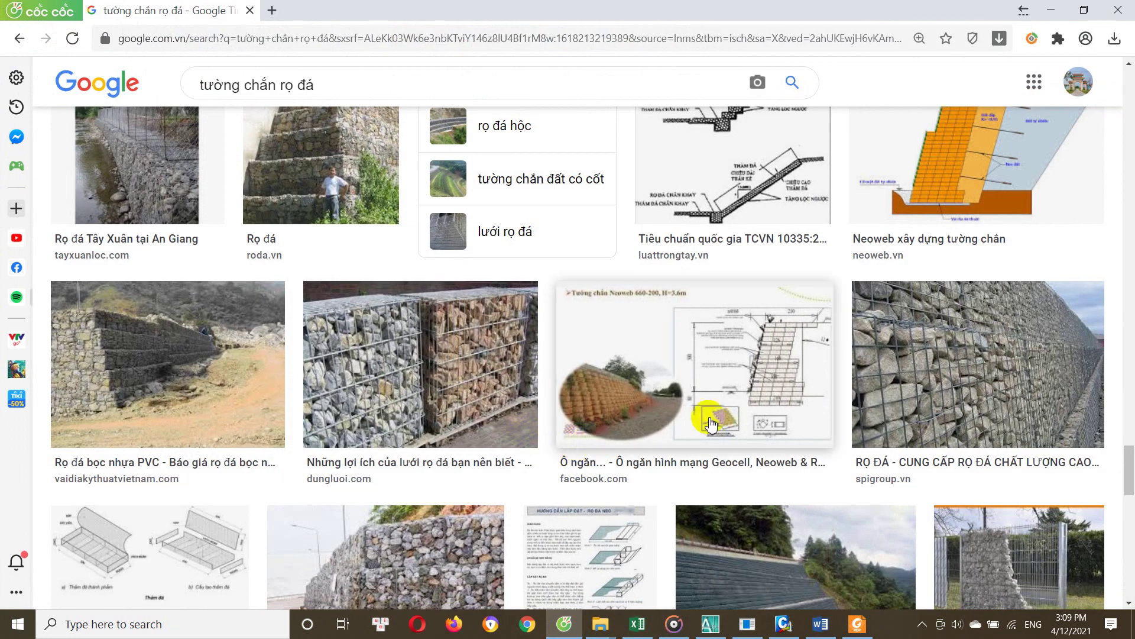
scroll(696, 380, "up", 1)
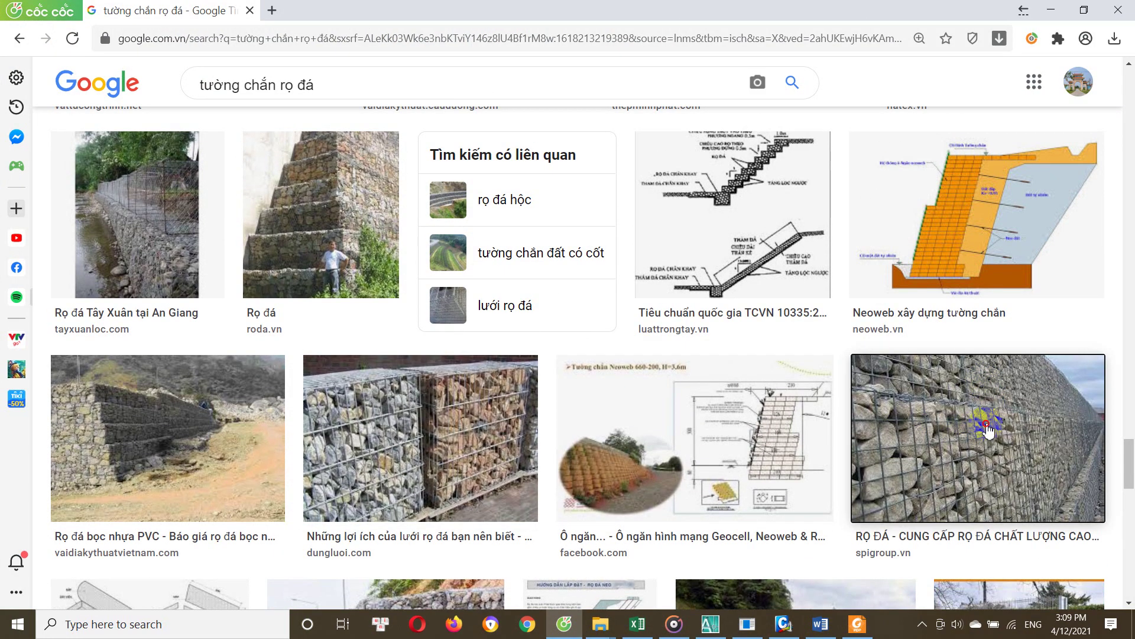
left_click(988, 425)
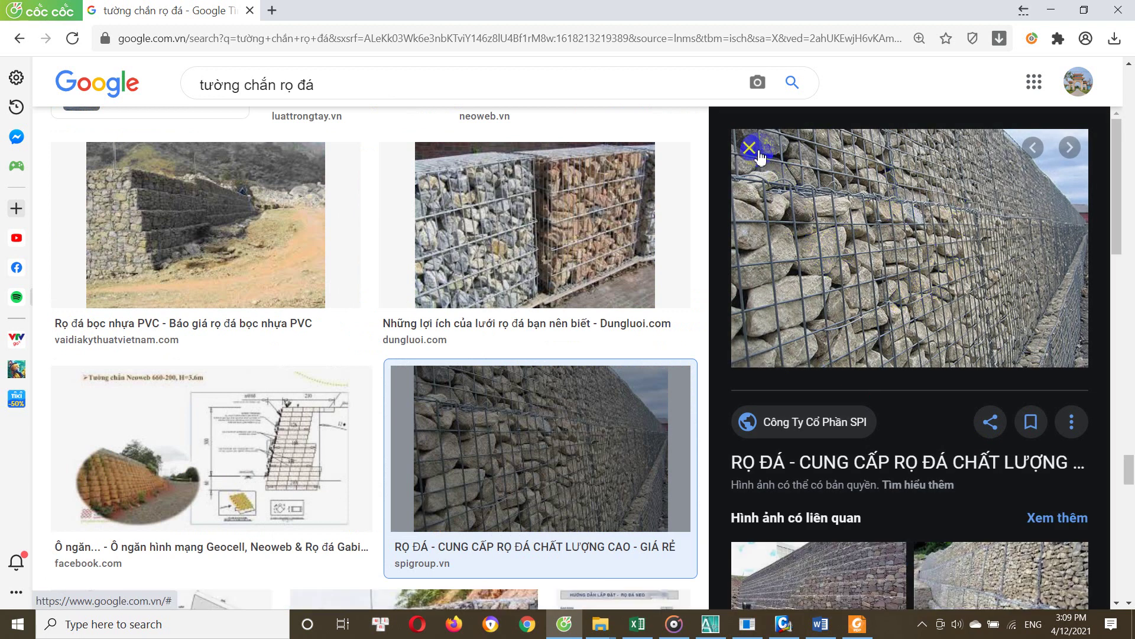
left_click(216, 233)
left_click(475, 320)
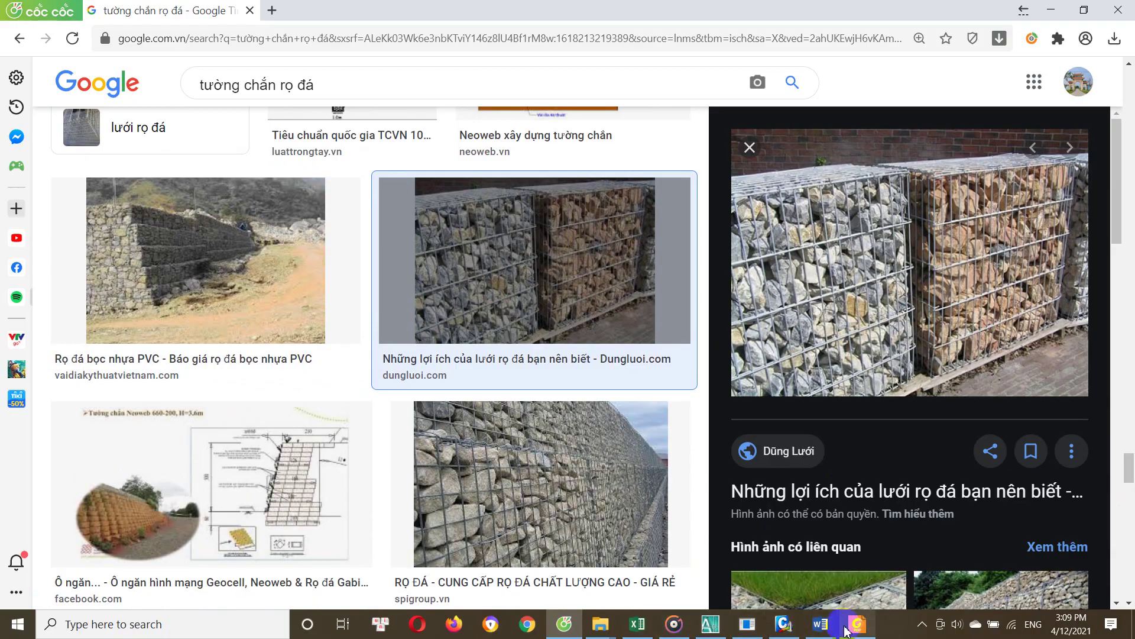
left_click(856, 624)
Review page 5's modulus table (crushed-stone mix 2000–2500, macadam 3500–4000), then return to Midas Civil
scroll(247, 420, "down", 1)
scroll(248, 421, "up", 2)
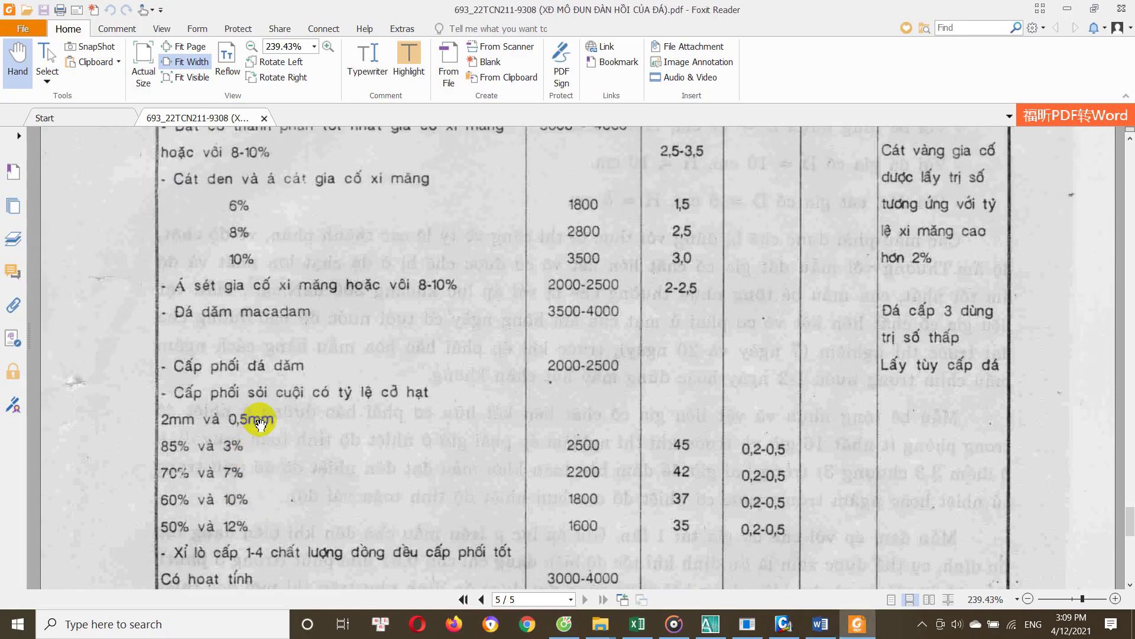
scroll(280, 411, "up", 1)
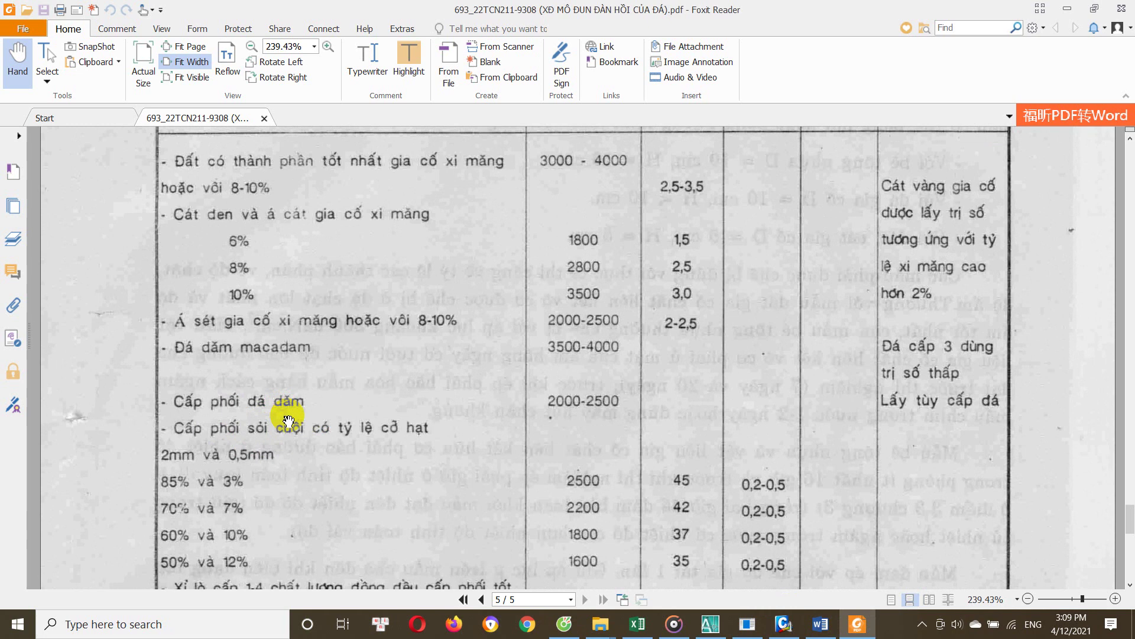
scroll(288, 421, "up", 2)
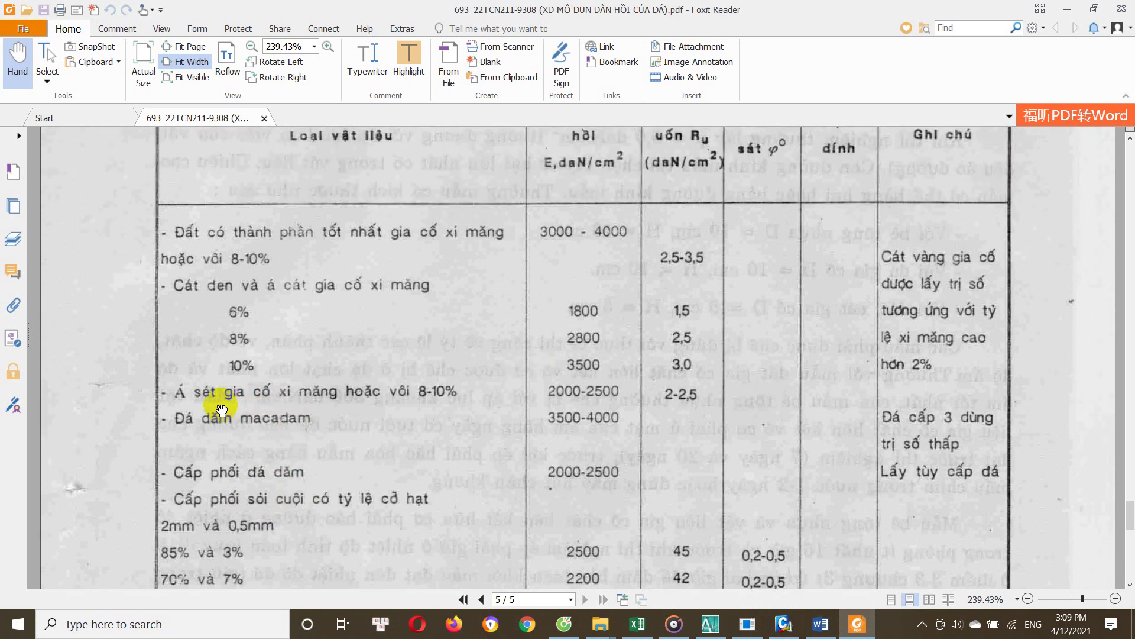
scroll(227, 439, "down", 1)
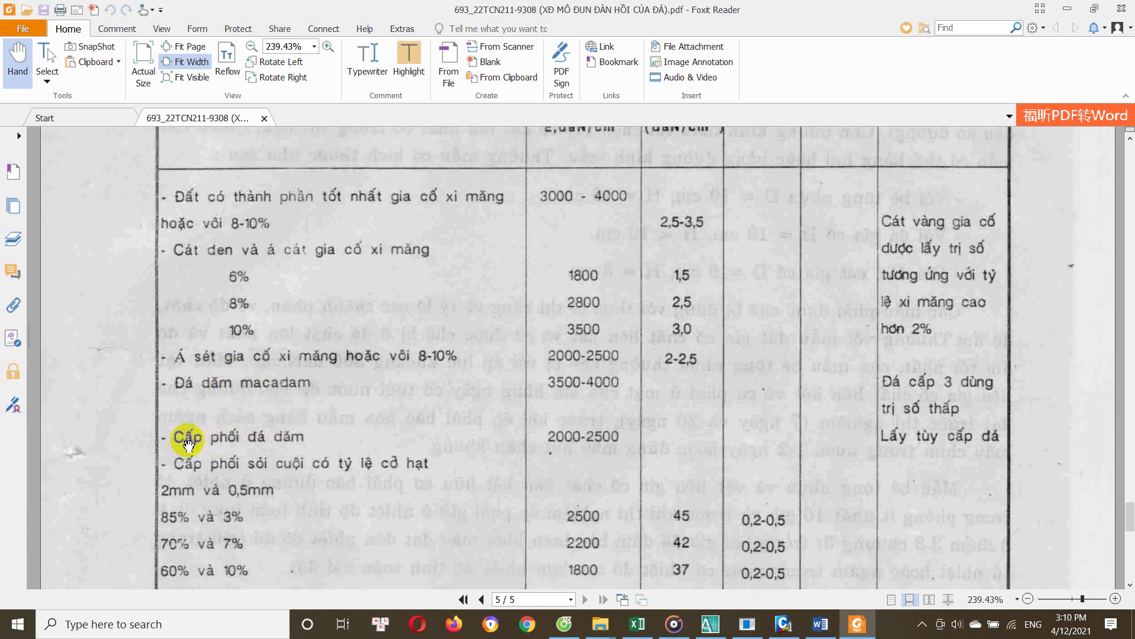
scroll(312, 459, "down", 1)
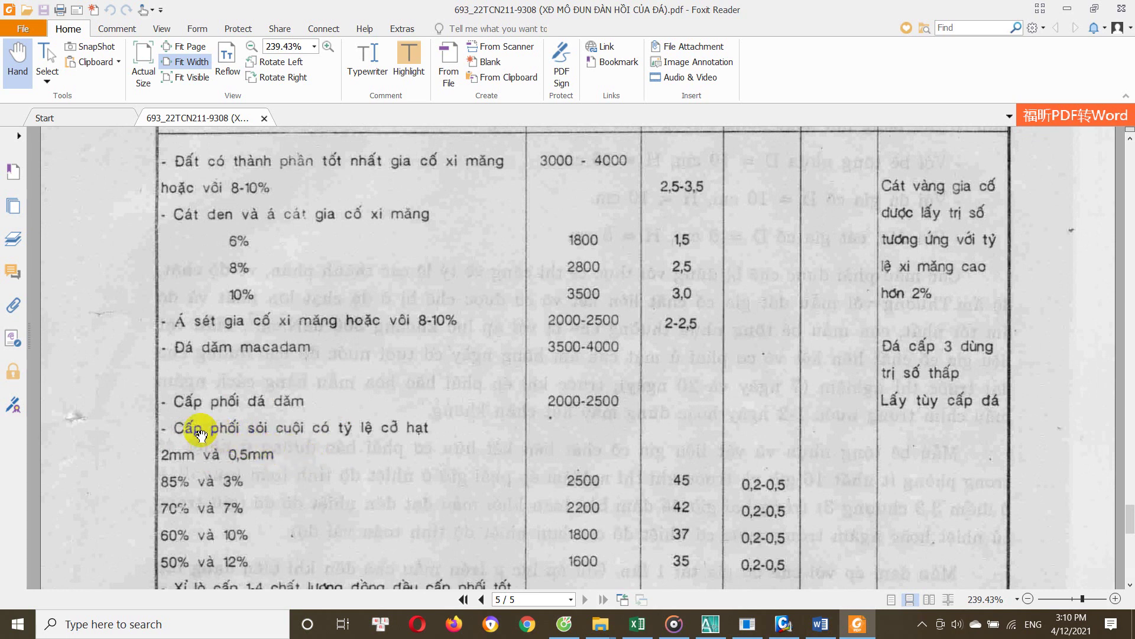
scroll(457, 412, "down", 1)
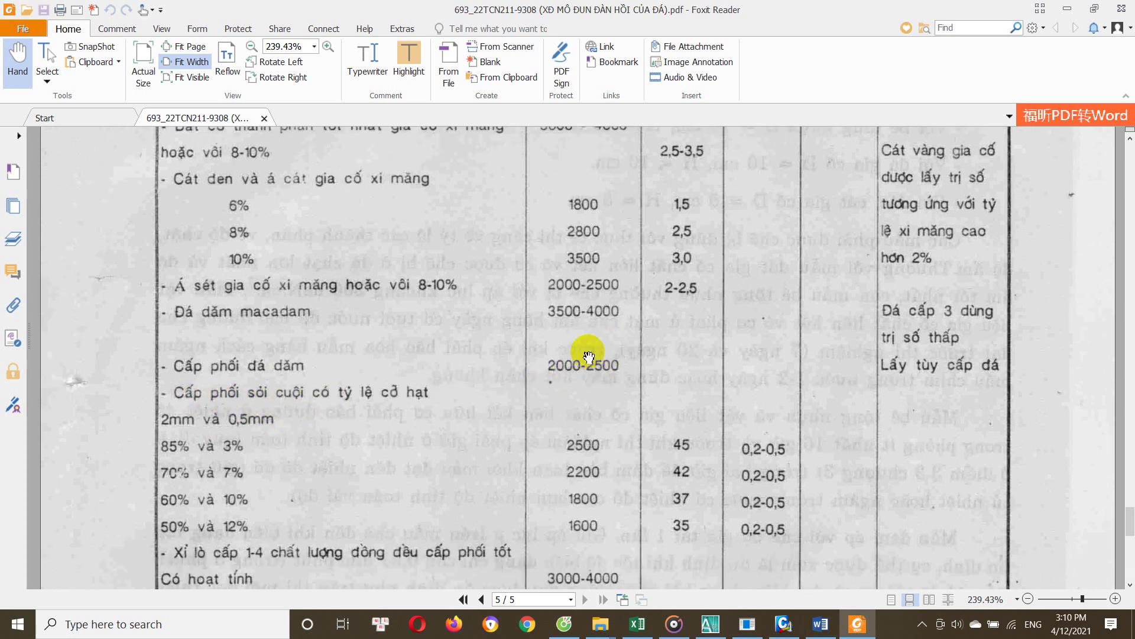
scroll(171, 458, "down", 1)
scroll(225, 449, "down", 1)
scroll(230, 456, "down", 3)
scroll(239, 455, "up", 3)
scroll(242, 455, "up", 2)
scroll(612, 383, "up", 1)
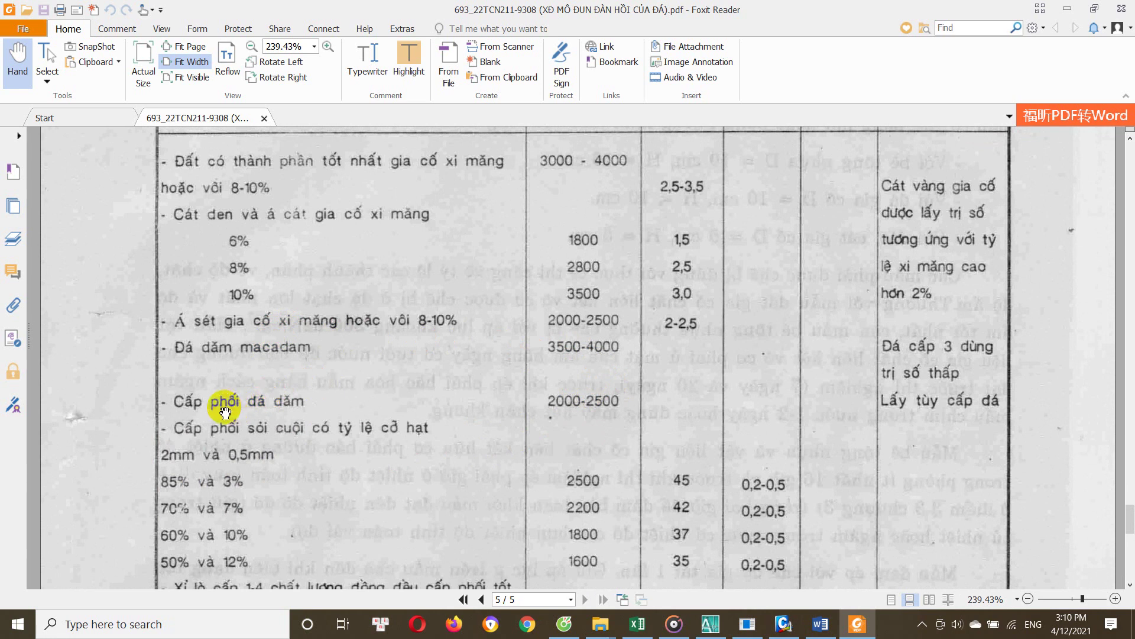
scroll(603, 405, "up", 7)
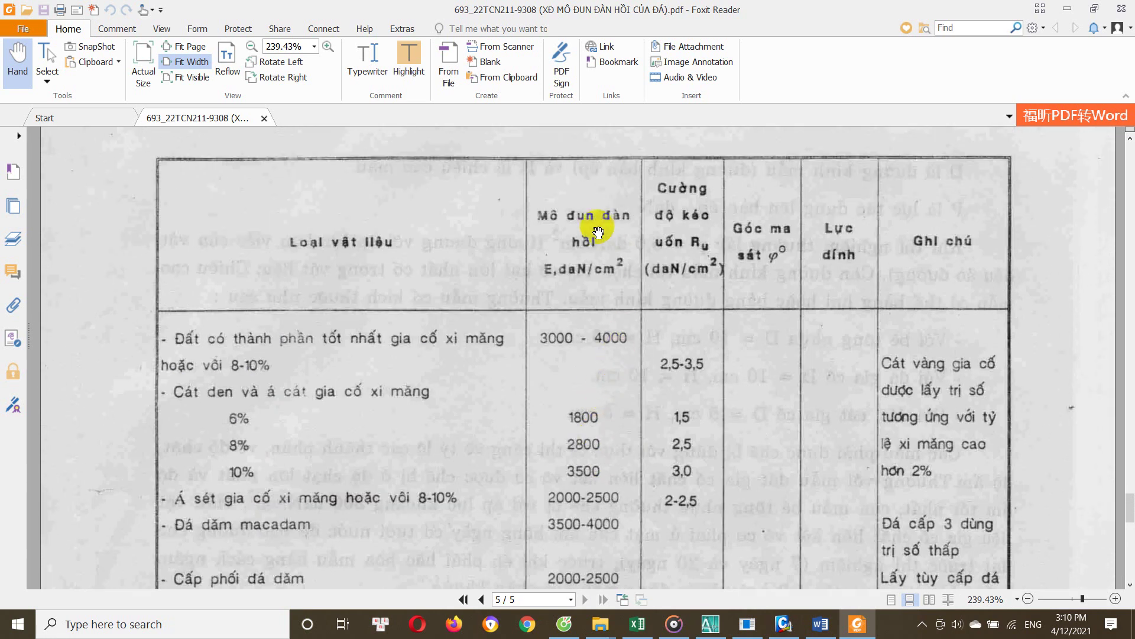
scroll(562, 355, "down", 6)
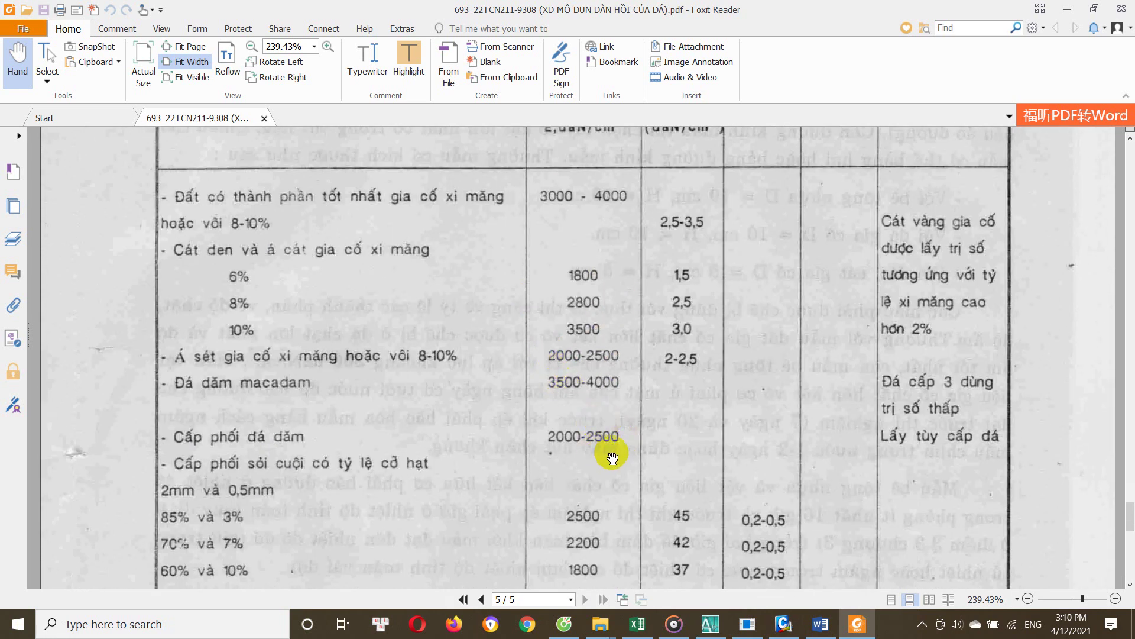
left_click(783, 624)
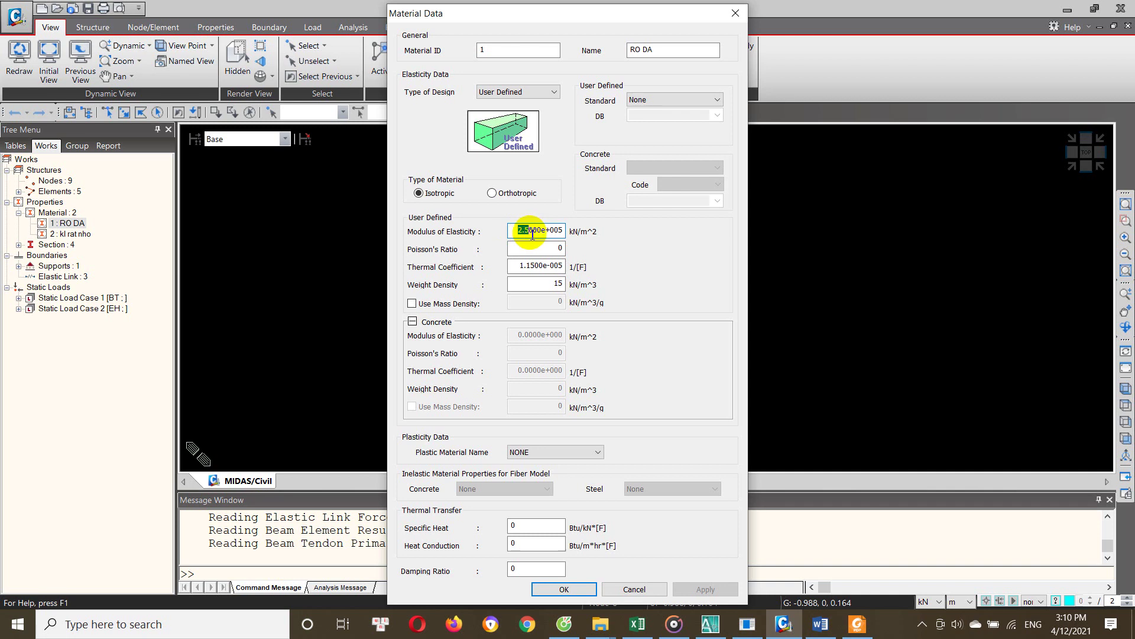
Check RO DA's 2.5000e+005 modulus and 15 kN/m³ weight density, then switch to Word
left_click_drag(533, 234, 579, 244)
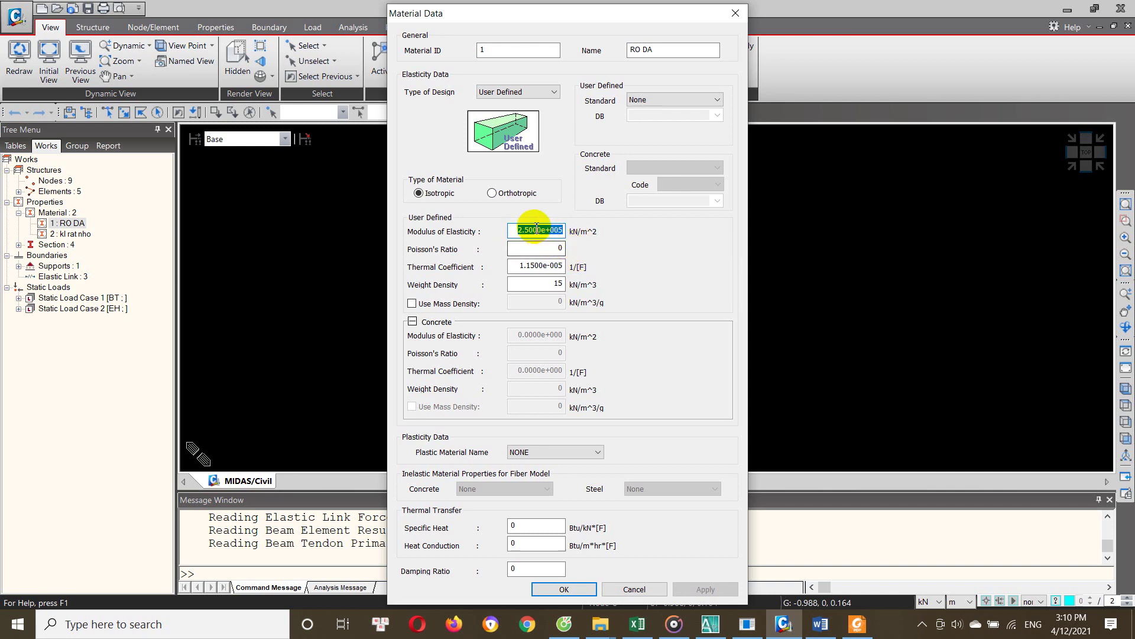
left_click_drag(514, 232, 568, 237)
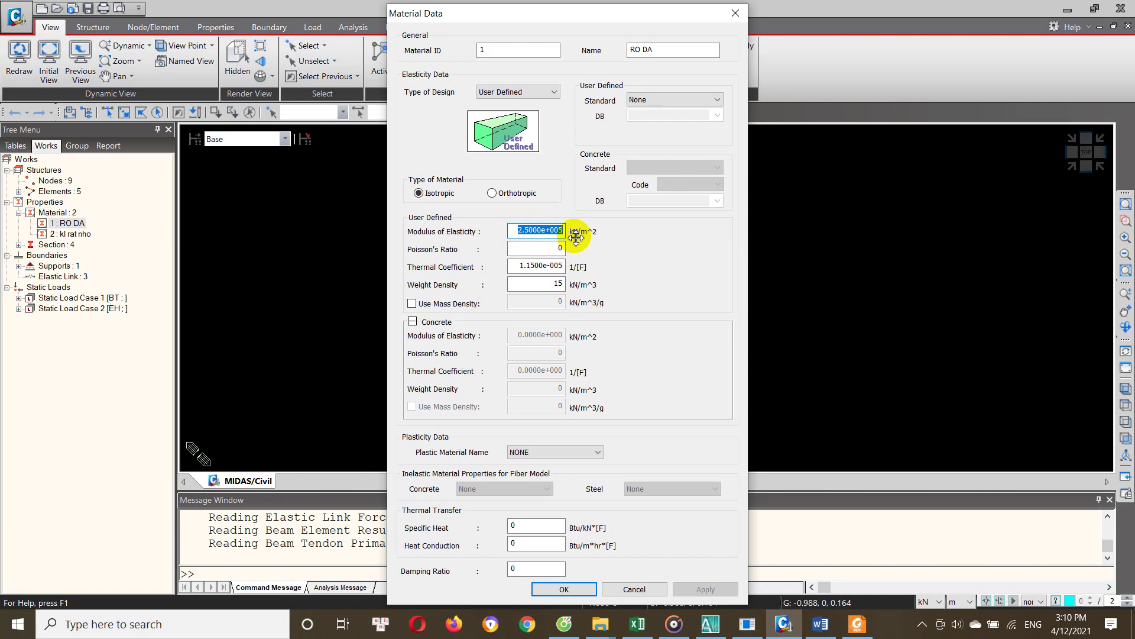
left_click(551, 231)
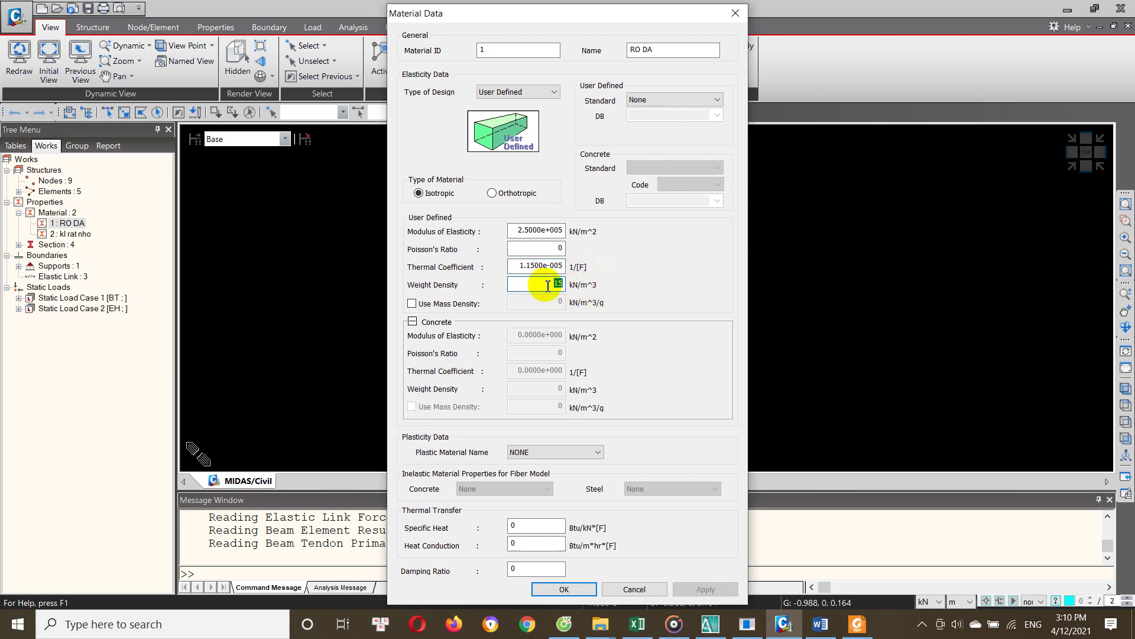
left_click(820, 628)
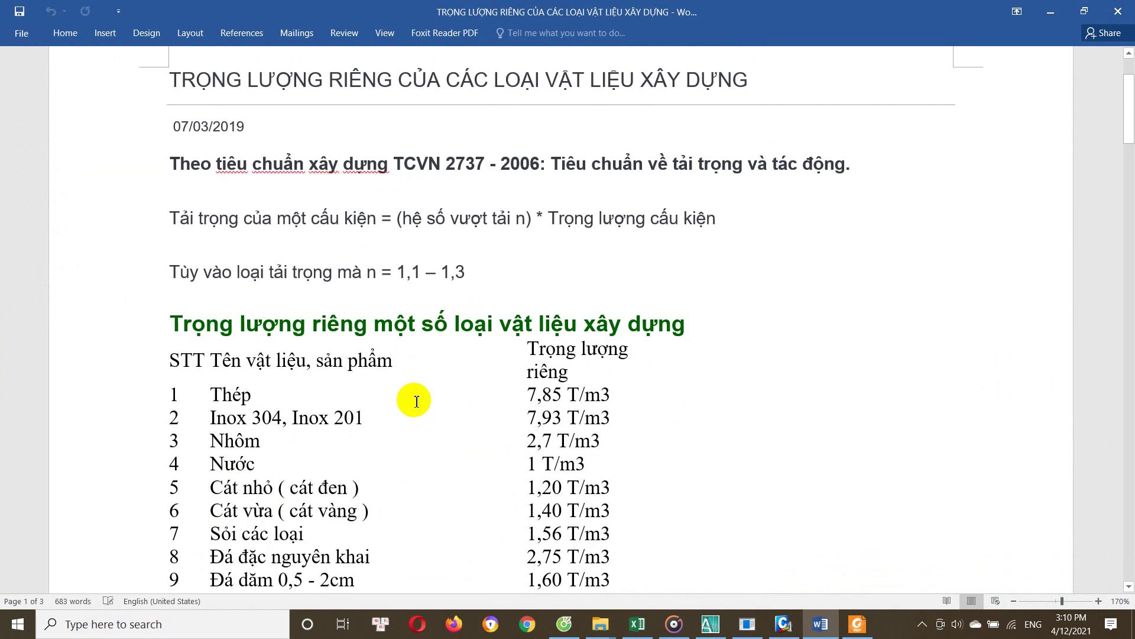
Scroll through Word's unit-weight table and mark the Đá dăm 3 - 8cm entry
scroll(443, 426, "down", 2)
scroll(444, 428, "down", 2)
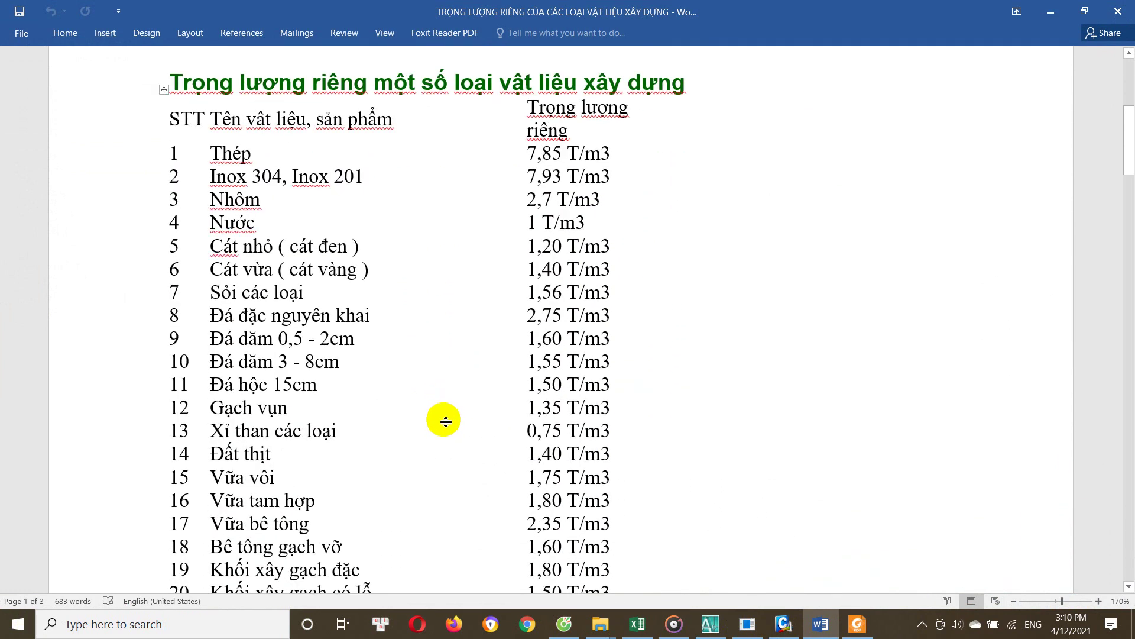
scroll(446, 421, "up", 2)
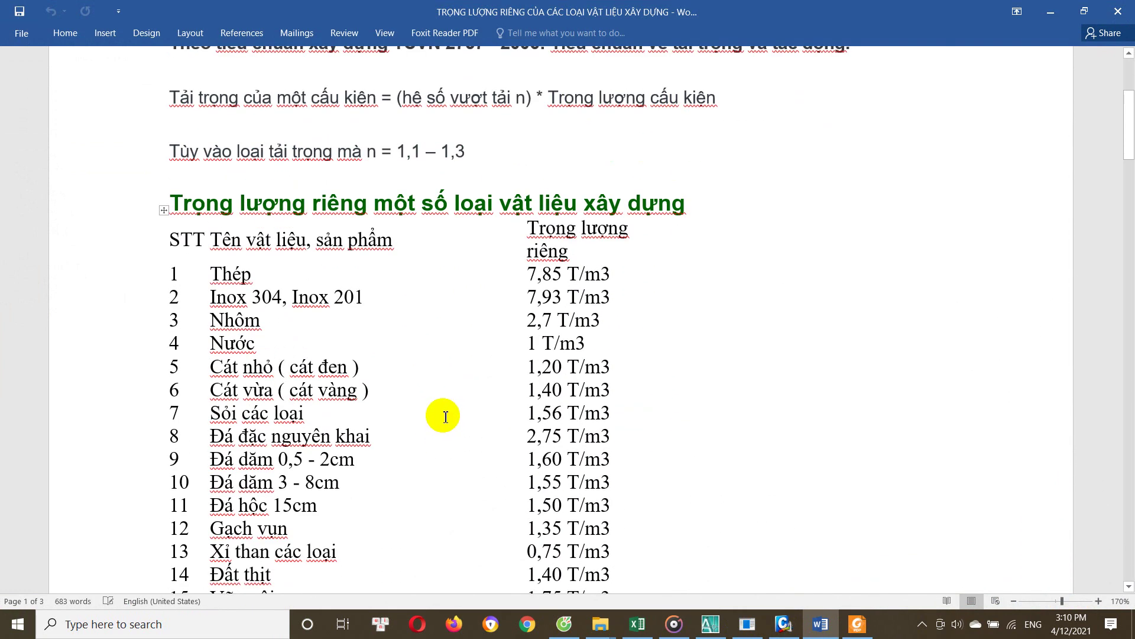
scroll(456, 420, "down", 2)
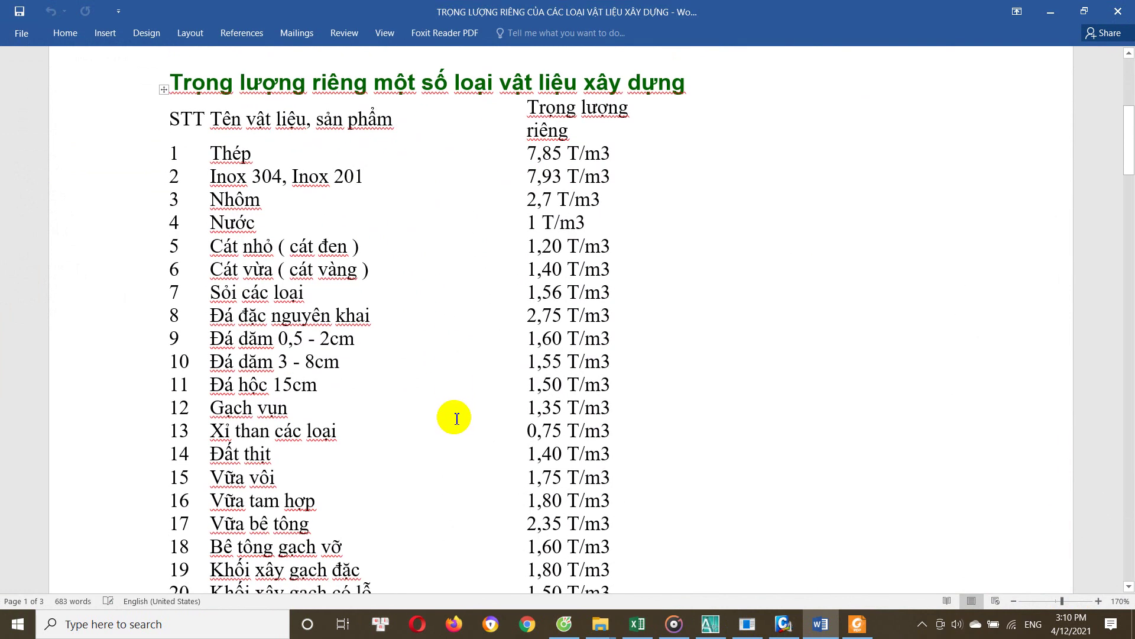
scroll(456, 418, "down", 1)
scroll(457, 418, "down", 1)
scroll(456, 419, "up", 2)
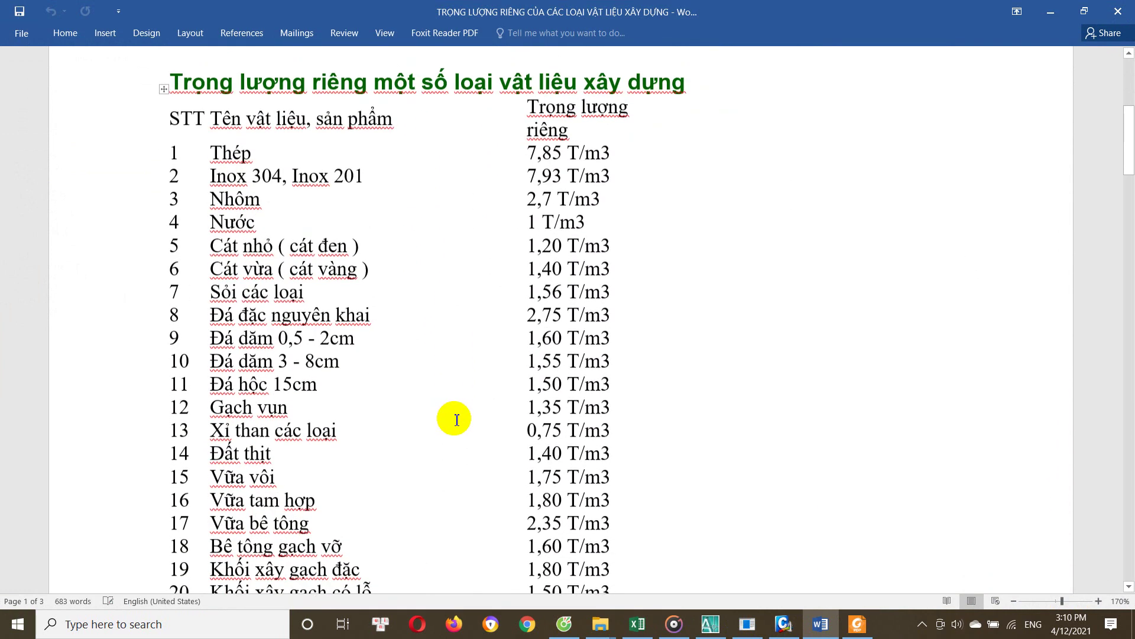
scroll(388, 338, "down", 1)
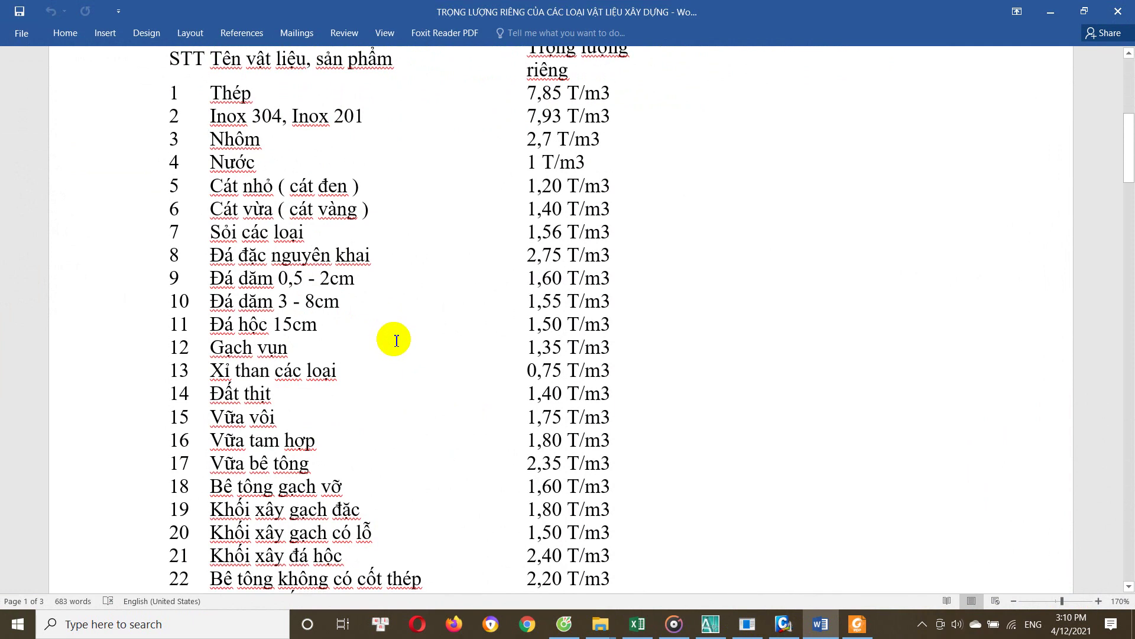
scroll(403, 340, "up", 1)
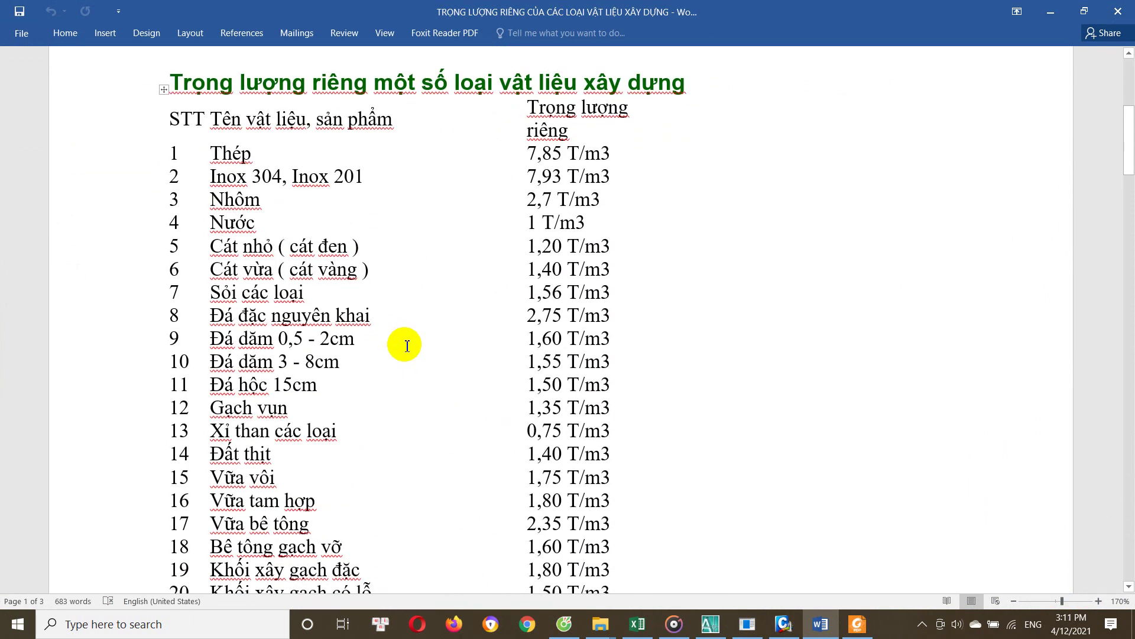
scroll(406, 345, "down", 1)
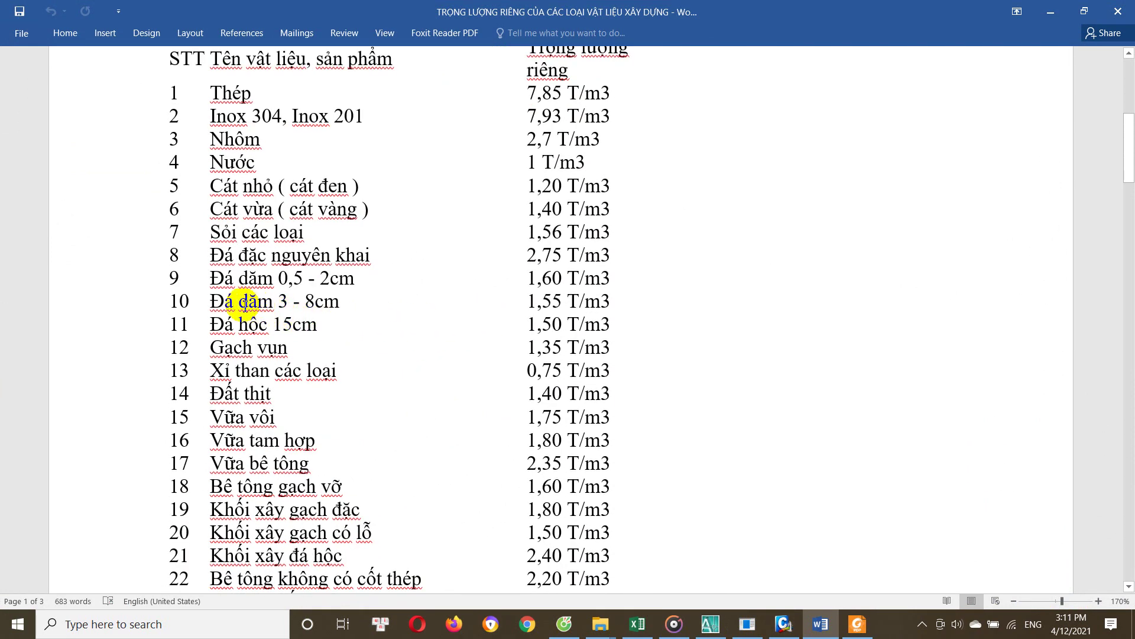
left_click_drag(214, 304, 398, 296)
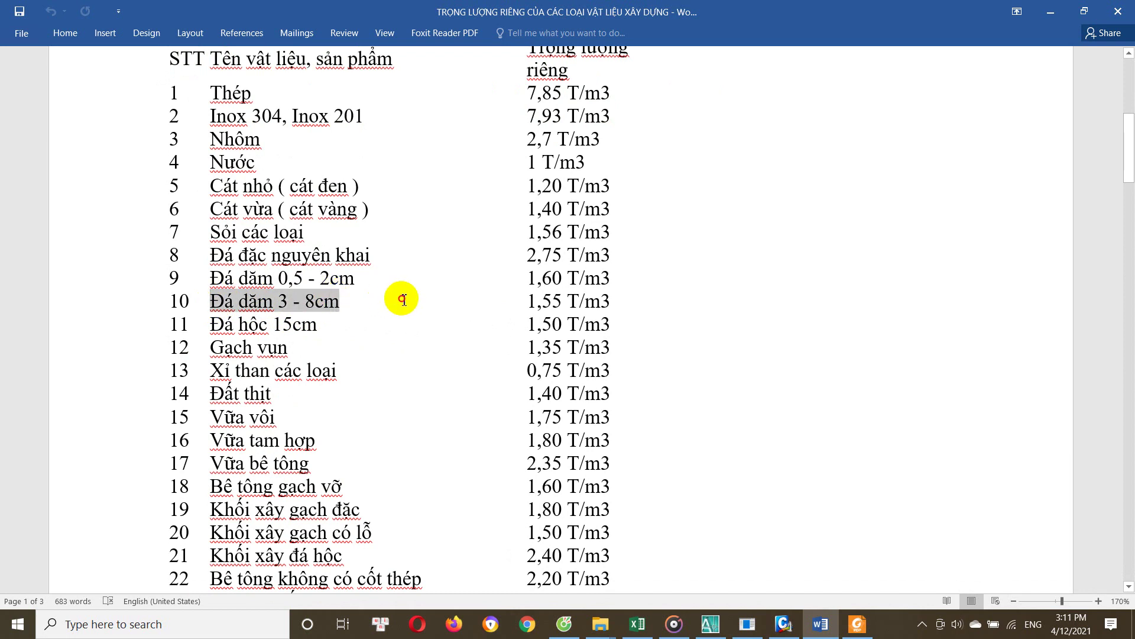
Check Đá hộc 15cm at 1,50 T/m3 and Đá đặc nguyên khai at 2,75 T/m3
left_click(273, 324)
left_click_drag(214, 324, 547, 325)
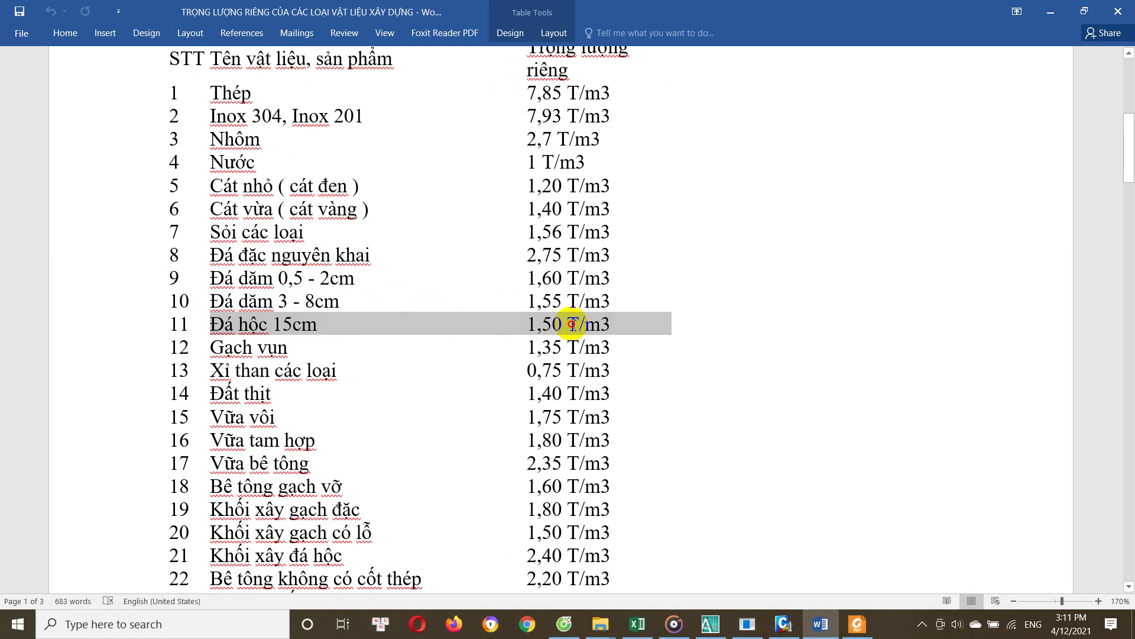
mouse_move(542, 324)
left_mouse_down()
mouse_move(564, 324)
mouse_move(526, 324)
left_mouse_up()
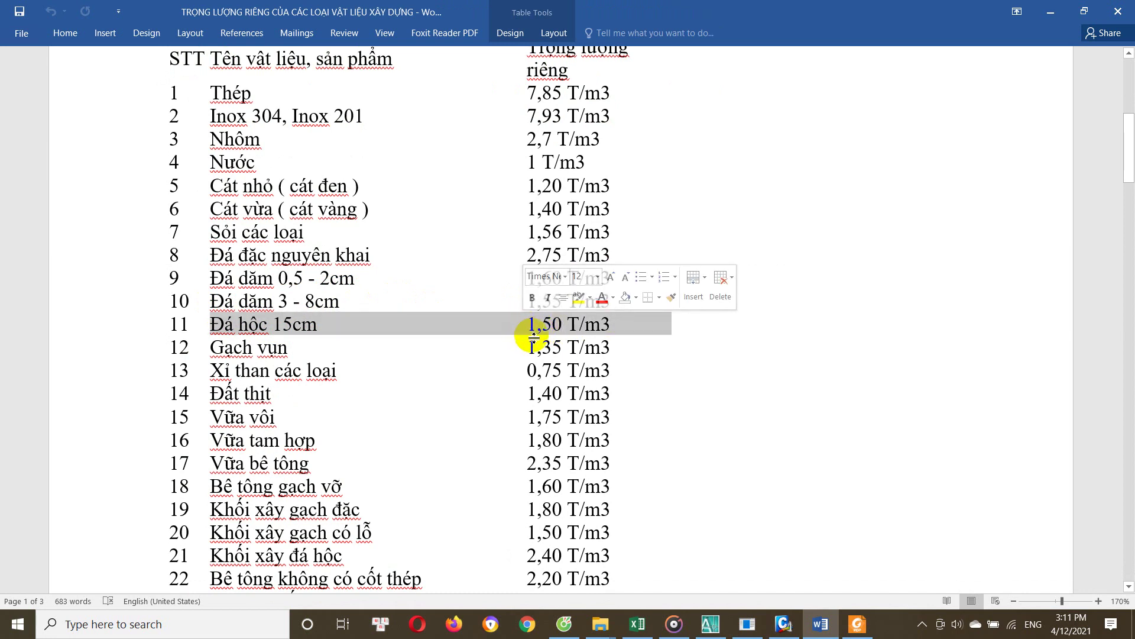
scroll(426, 320, "up", 1)
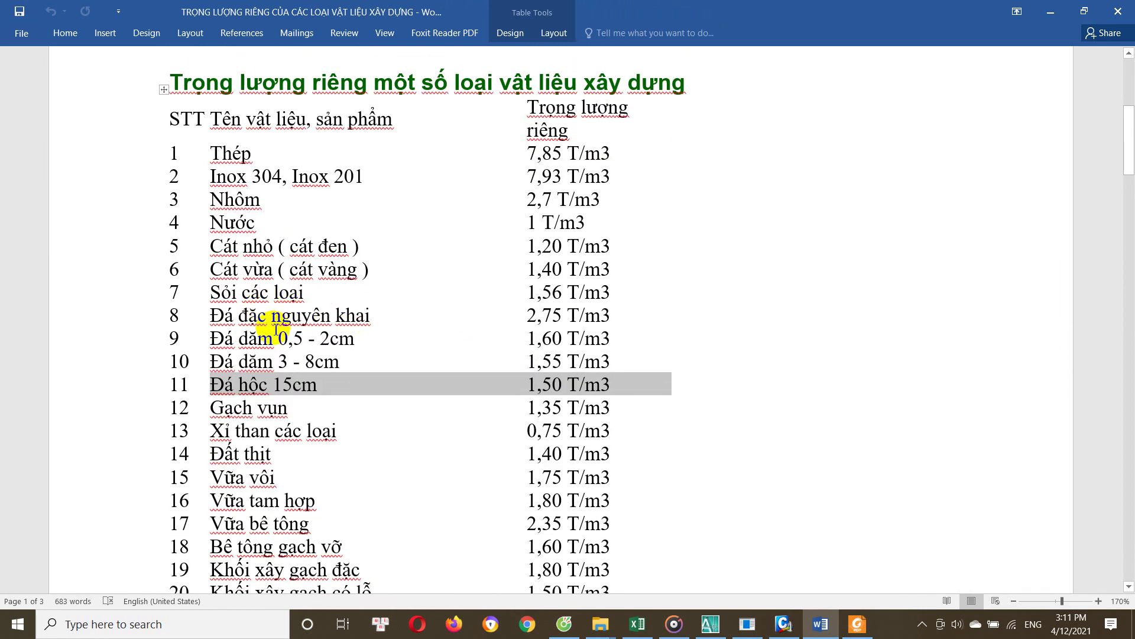
left_click(525, 323)
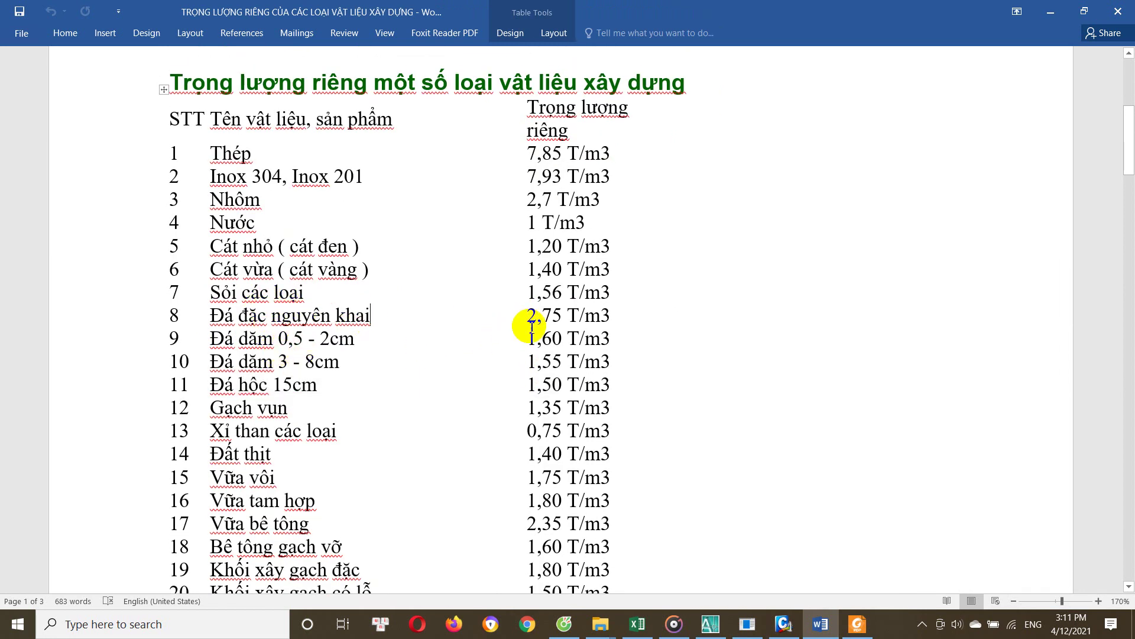
left_click_drag(533, 316, 566, 318)
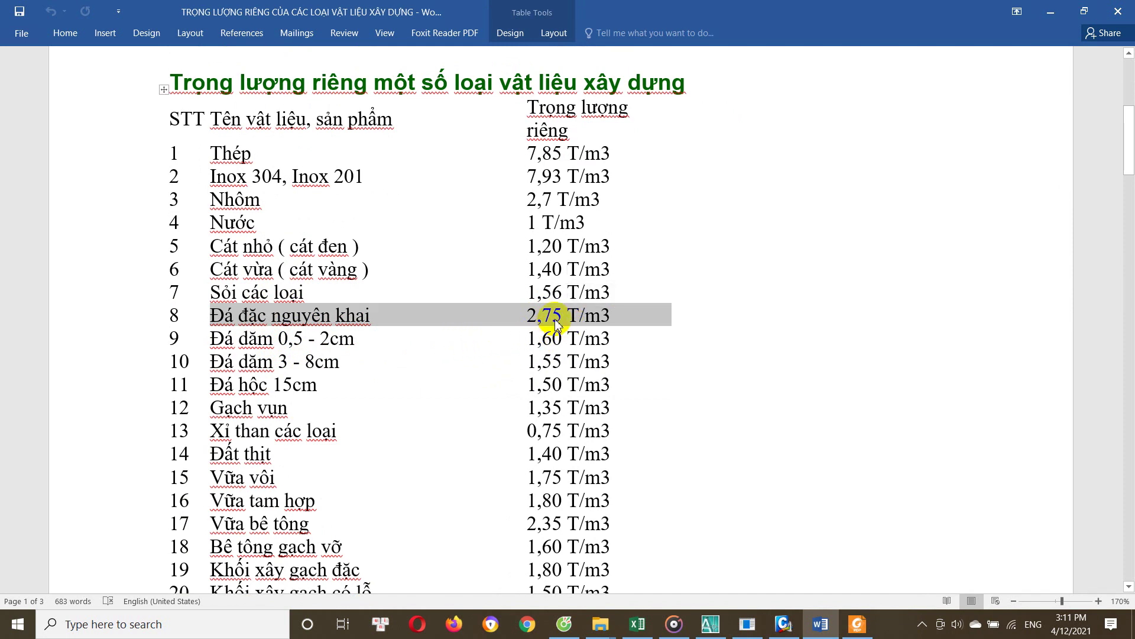
left_click(557, 337)
Calculate =2.75*0.6 in Excel cell M47, giving 1.65, then minimize Excel
left_click(637, 624)
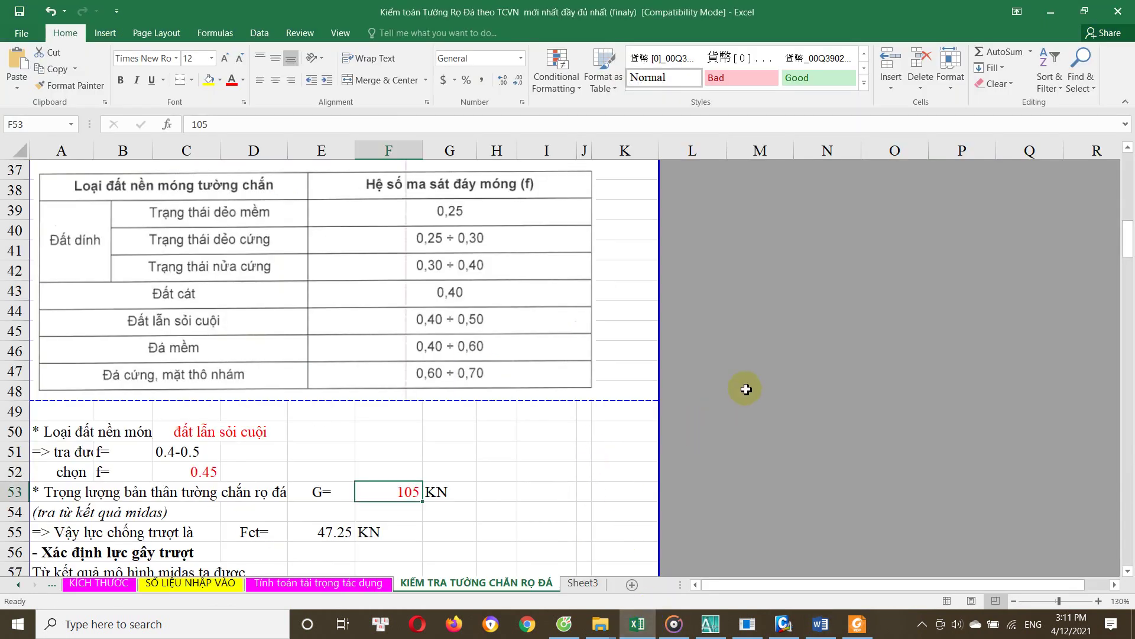
left_click(746, 373)
type("=2.75*0.6")
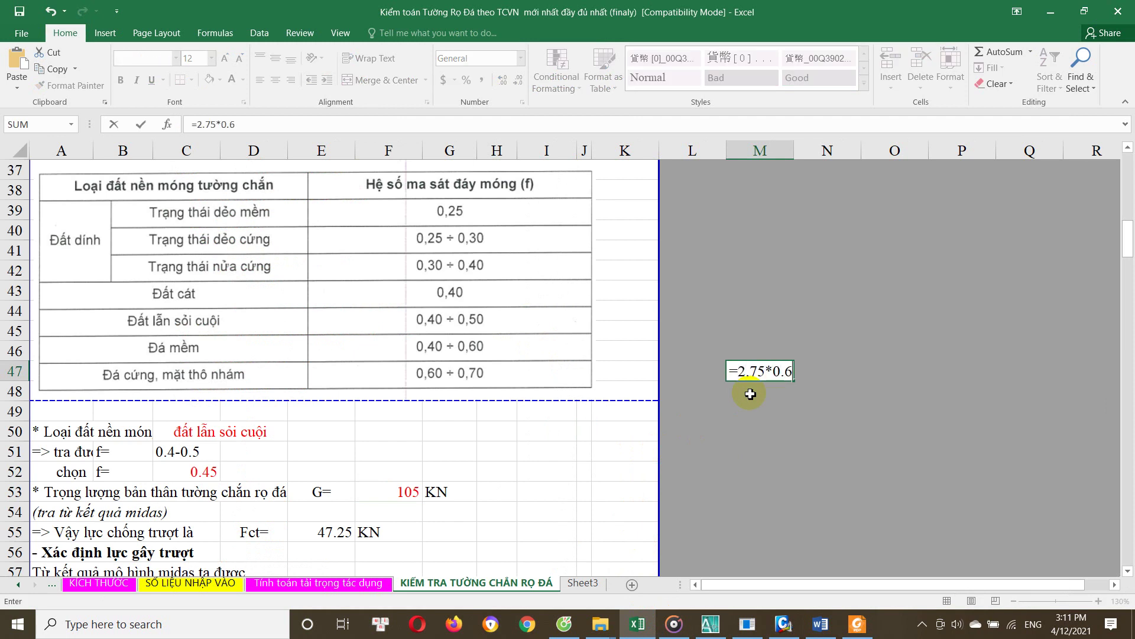
key("Return")
left_click(774, 370)
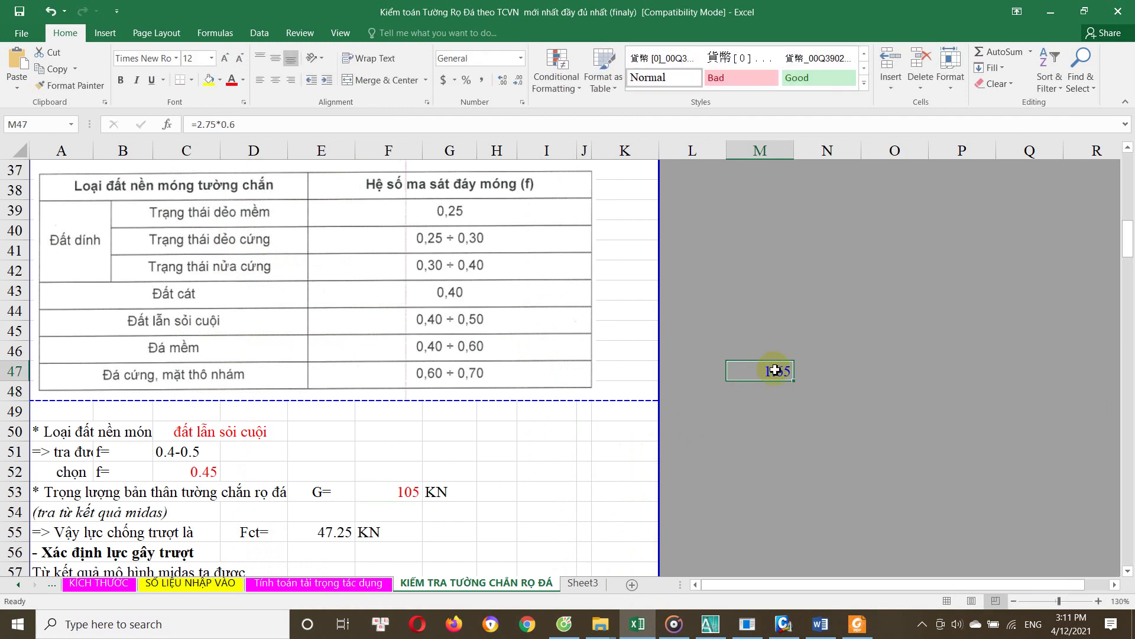
left_click(1047, 12)
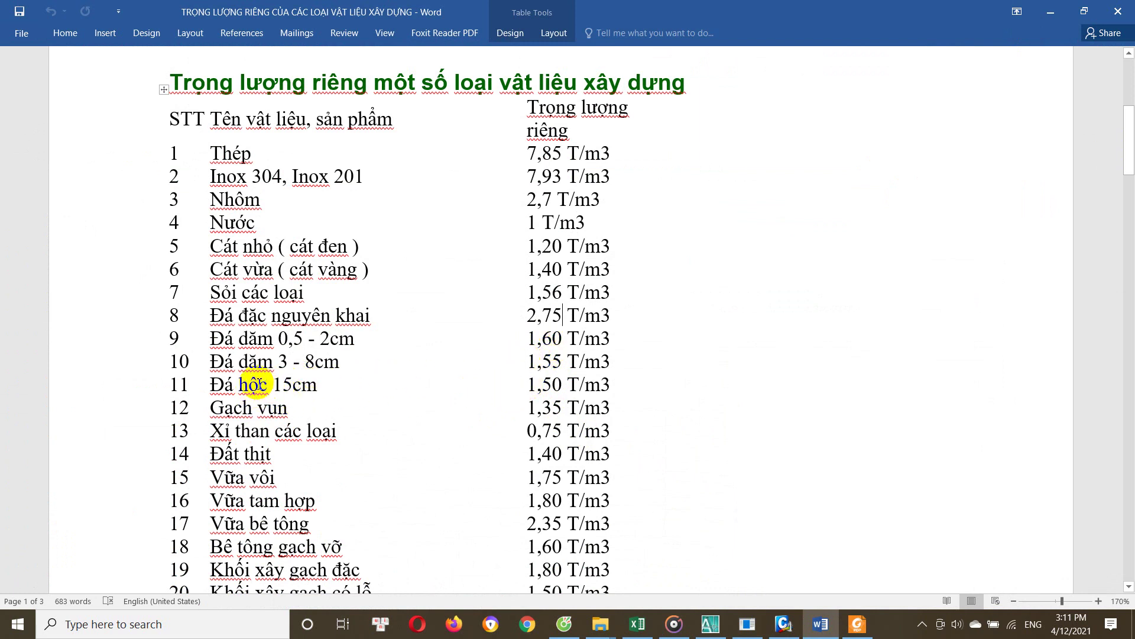
Compare the Đá hộc 15cm and Đá dăm 3 - 8cm weights, then bring up Midas and AutoCAD
left_click_drag(220, 384, 547, 384)
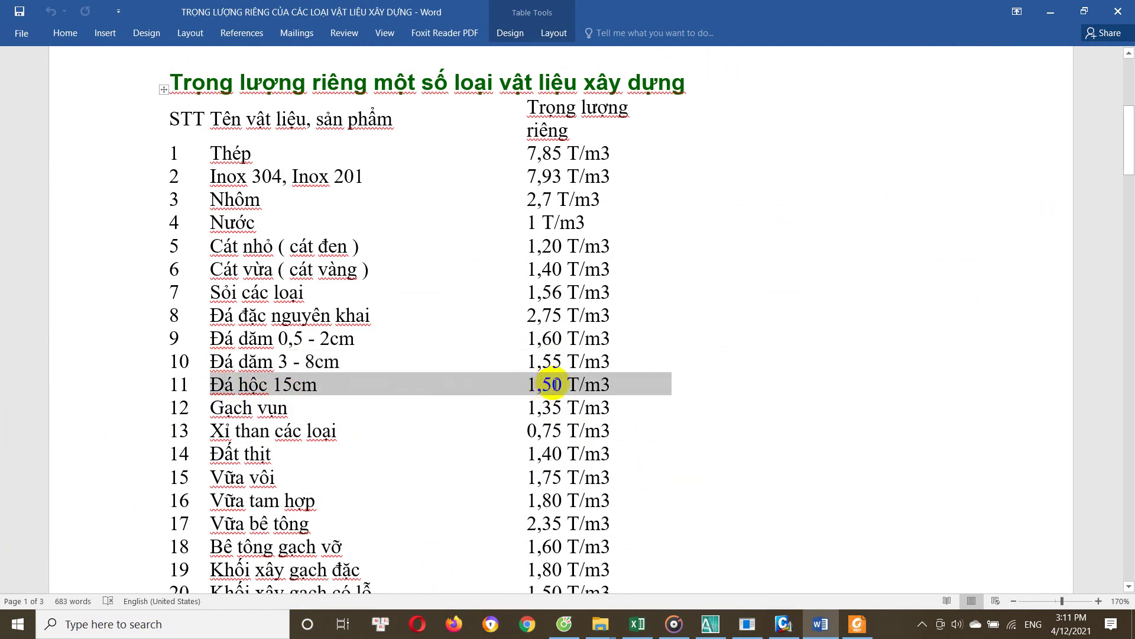
left_click_drag(526, 362, 556, 362)
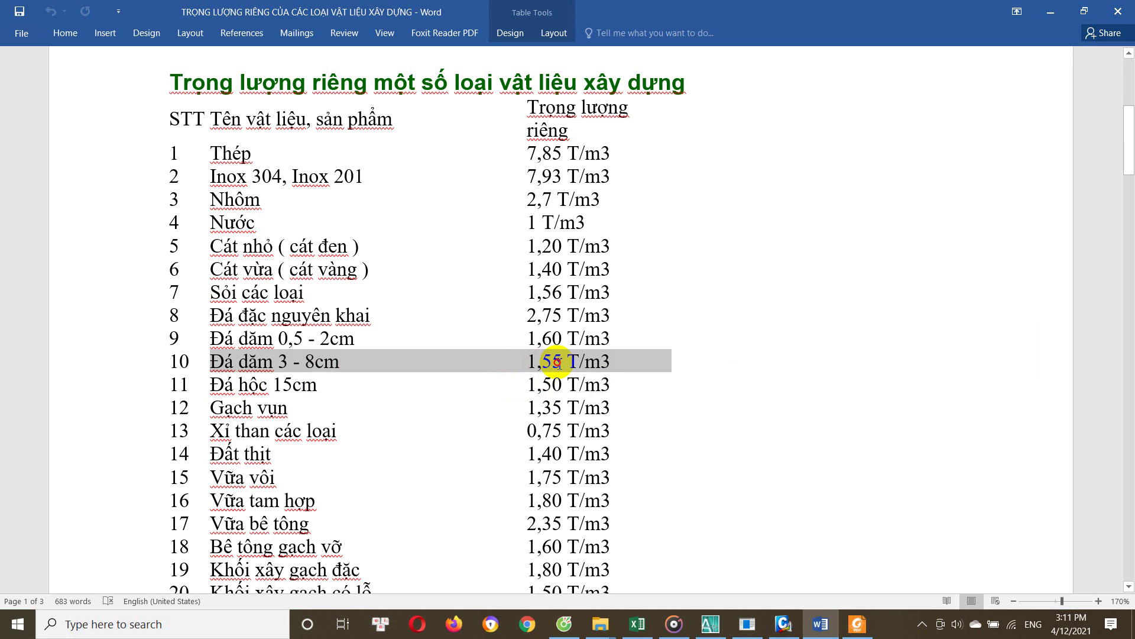
left_click(302, 364)
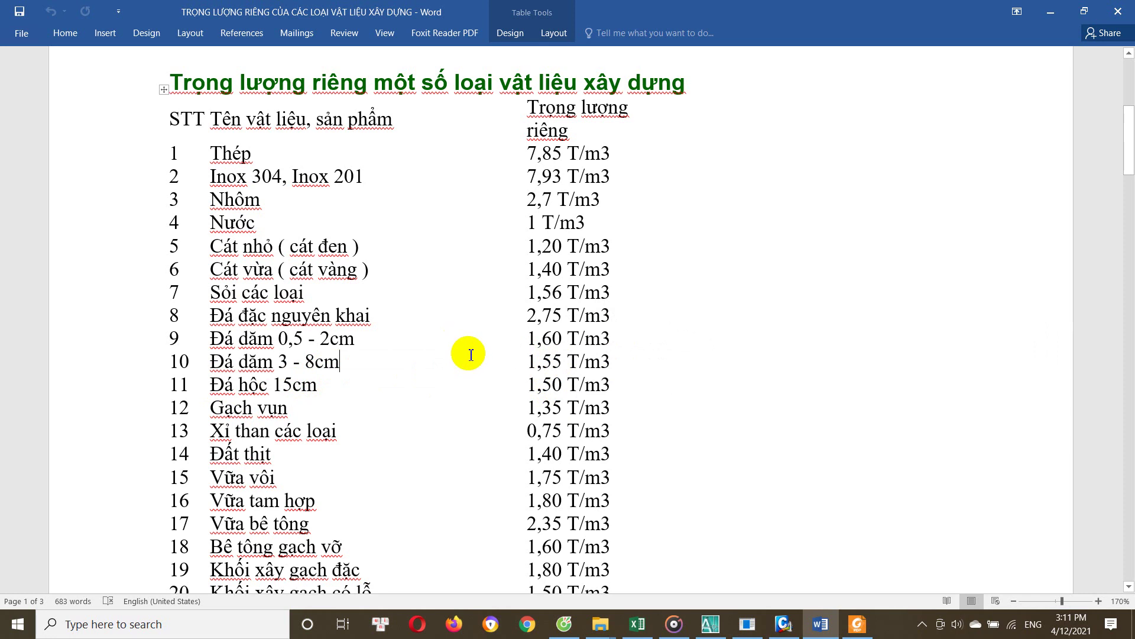
left_click(785, 624)
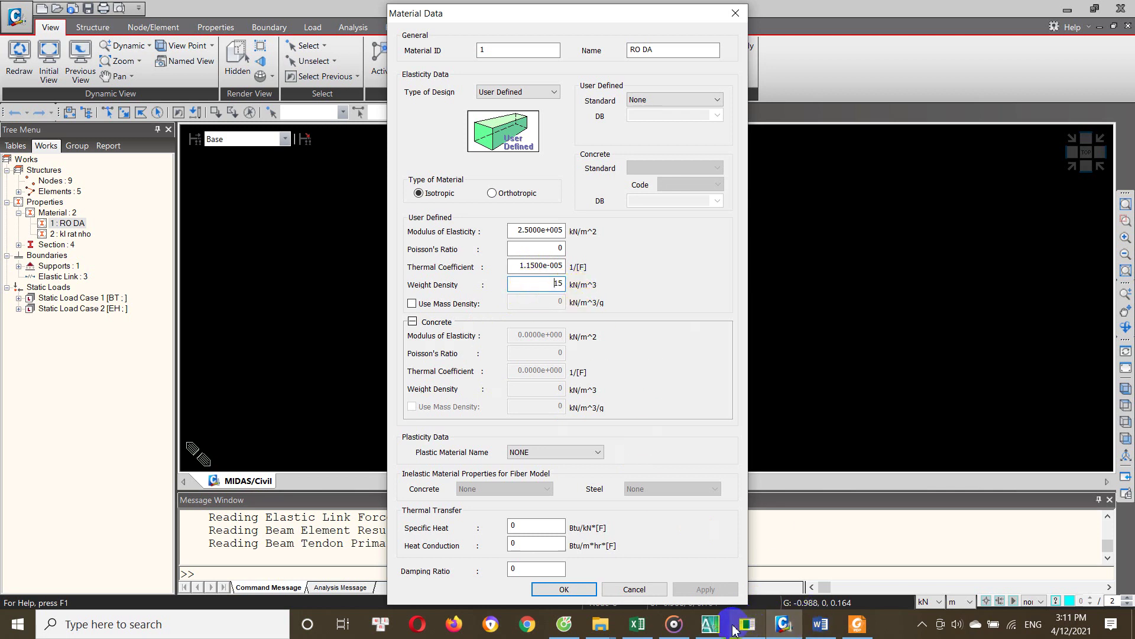
left_click(711, 625)
scroll(532, 183, "down", 3)
scroll(463, 349, "up", 2)
middle_click_drag(463, 349, 471, 294)
scroll(483, 256, "up", 2)
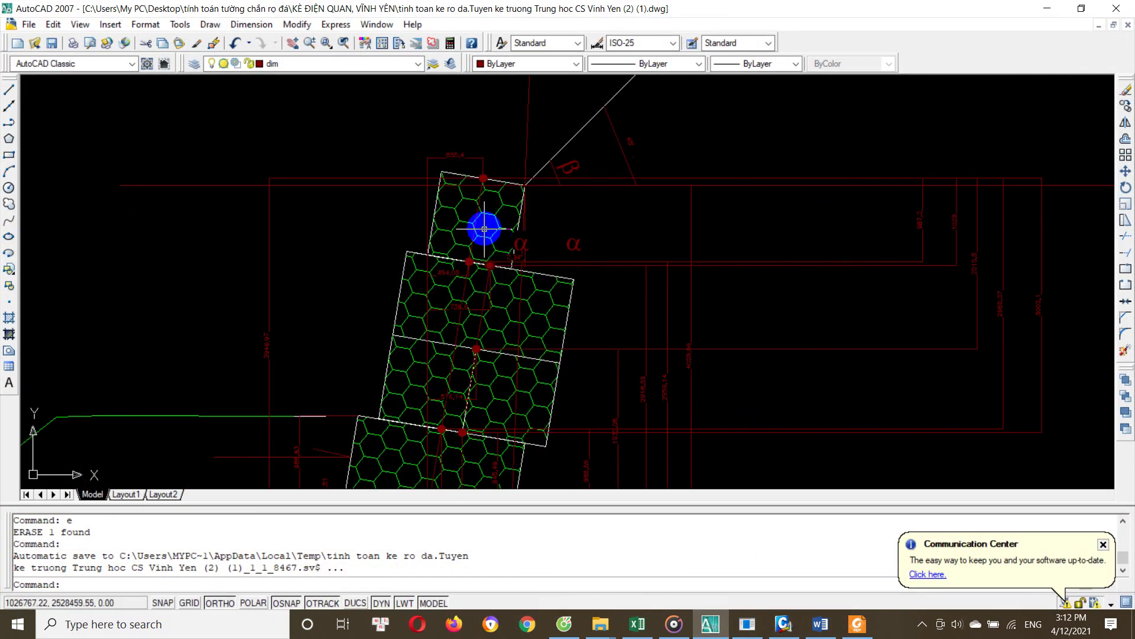
middle_click_drag(502, 287, 502, 236)
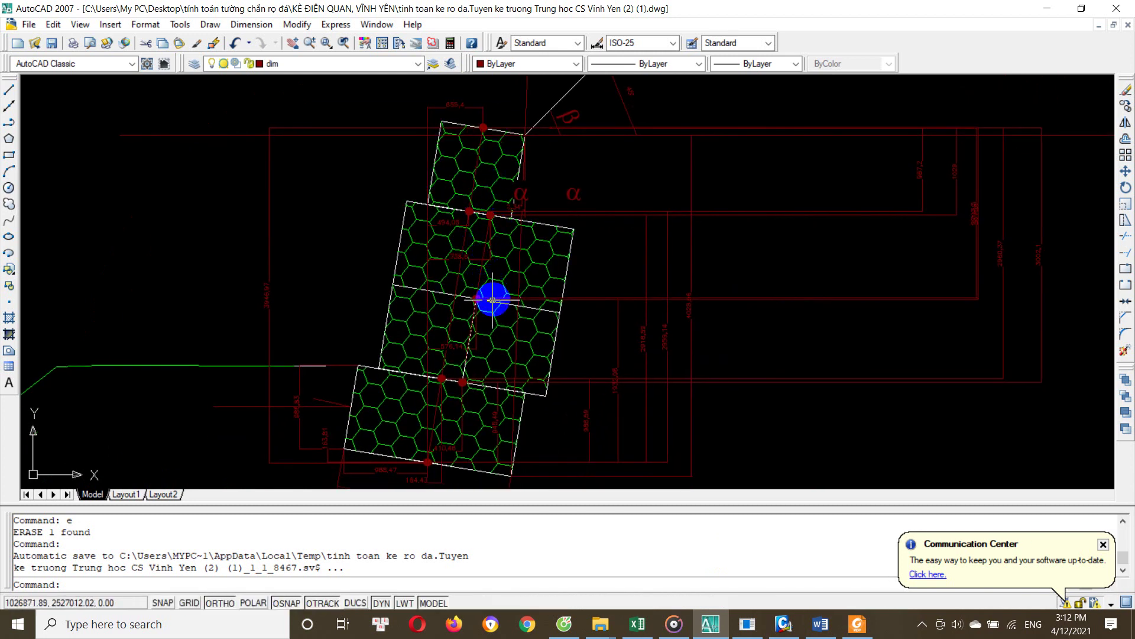
scroll(470, 201, "down", 3)
scroll(479, 213, "up", 2)
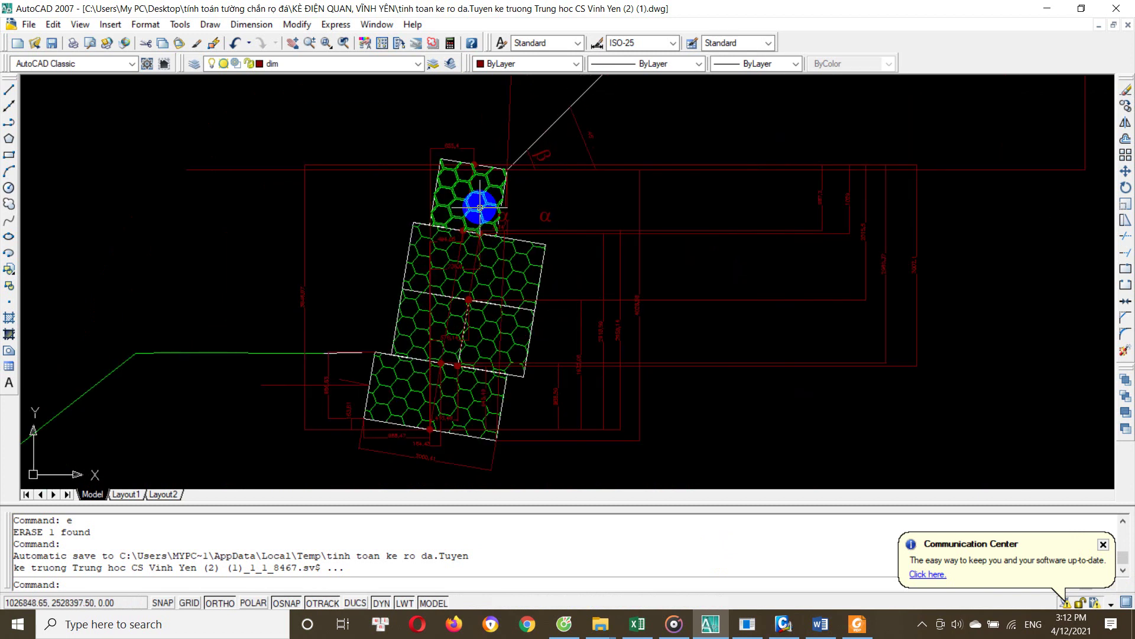
scroll(469, 204, "up", 1)
scroll(469, 207, "down", 2)
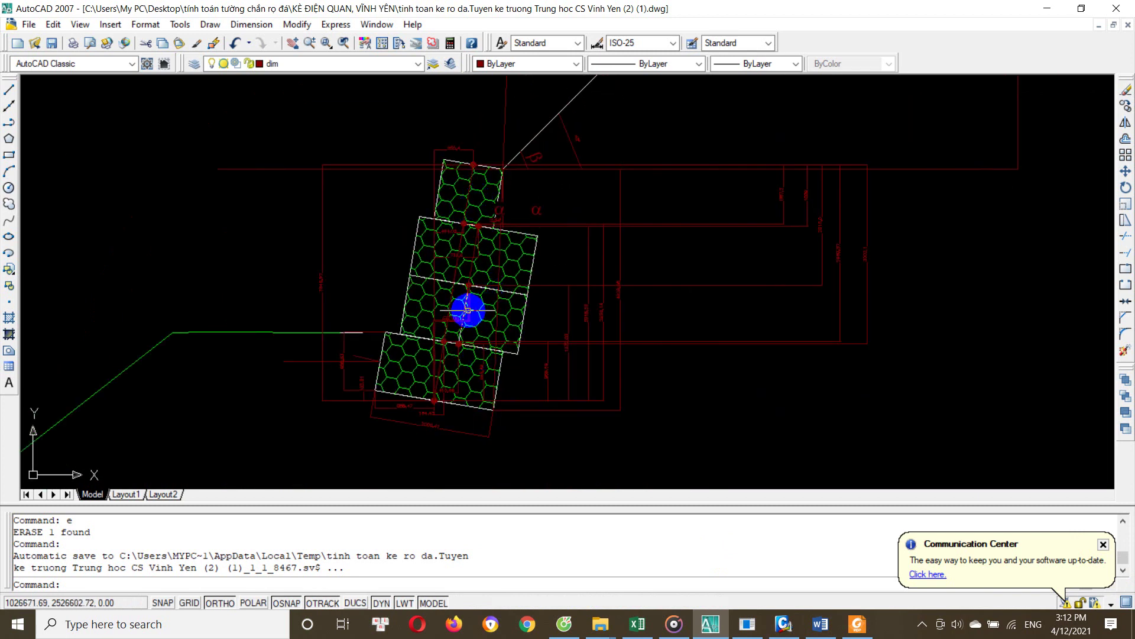
scroll(451, 395, "up", 2)
scroll(450, 392, "down", 1)
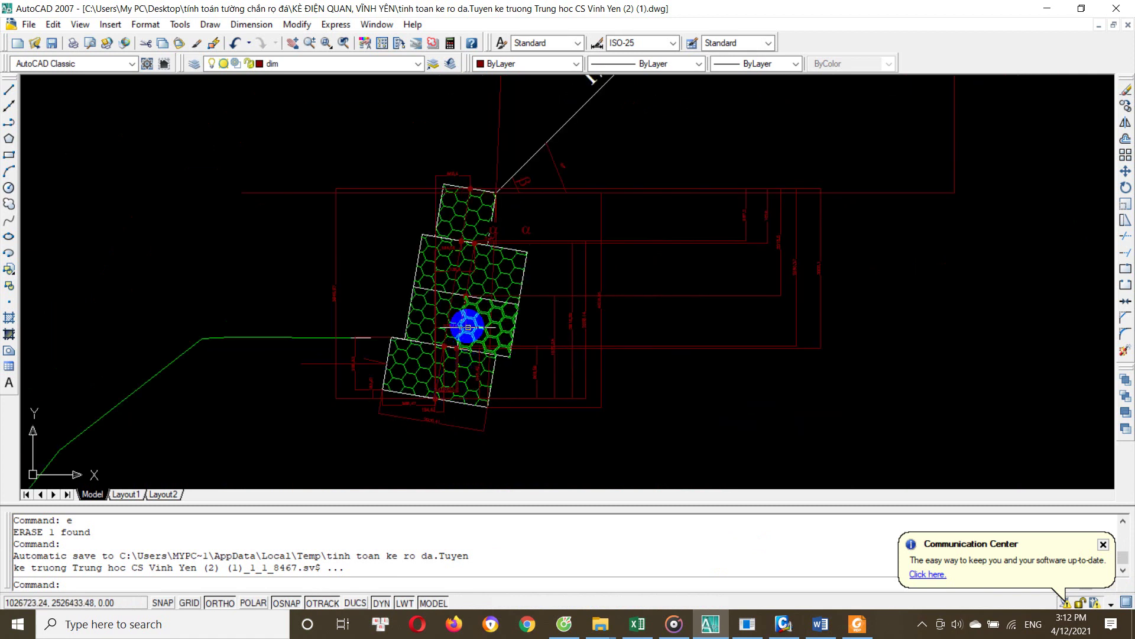
left_click(798, 631)
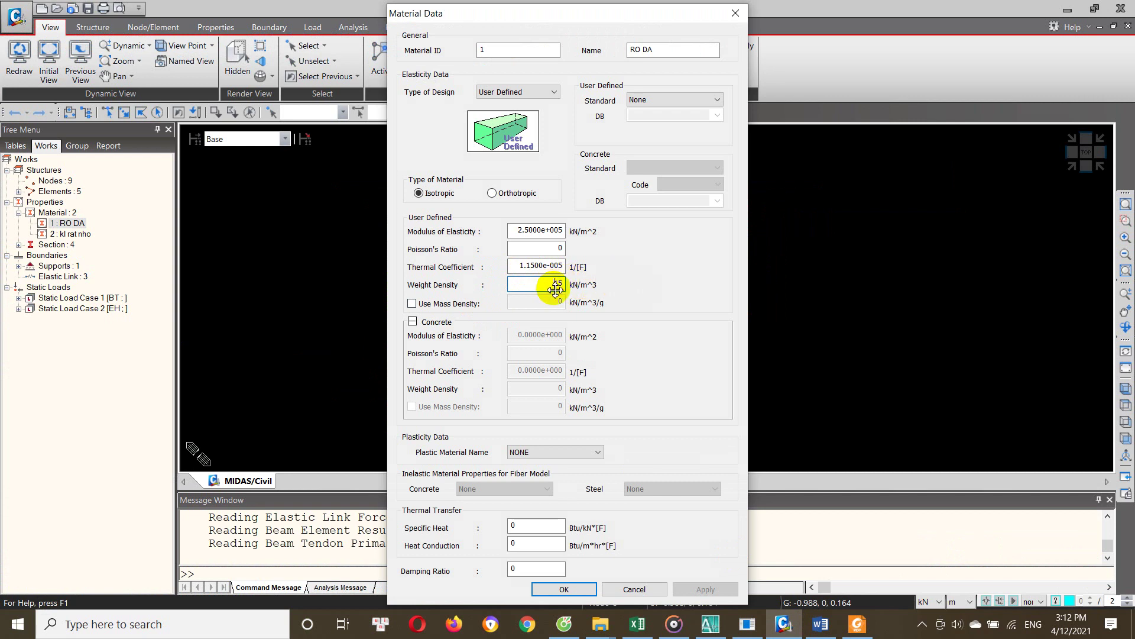
Recheck RO DA's 15 kN/m^3 weight density, then cycle through Foxit back to Word's table
left_click(644, 631)
left_click(822, 626)
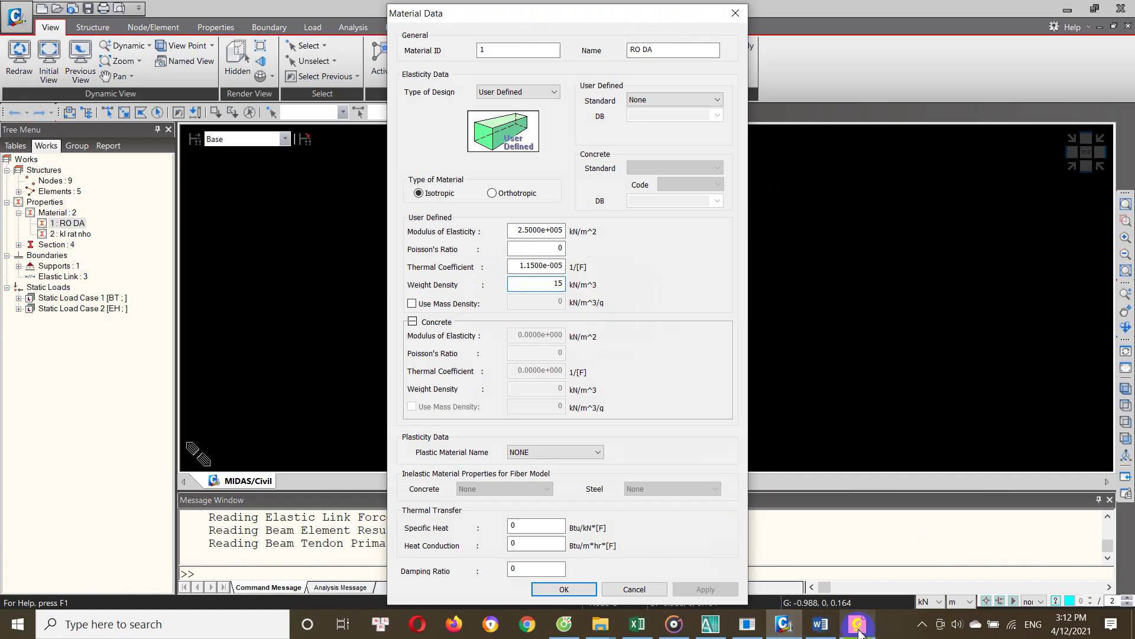
left_click(856, 625)
left_click(819, 627)
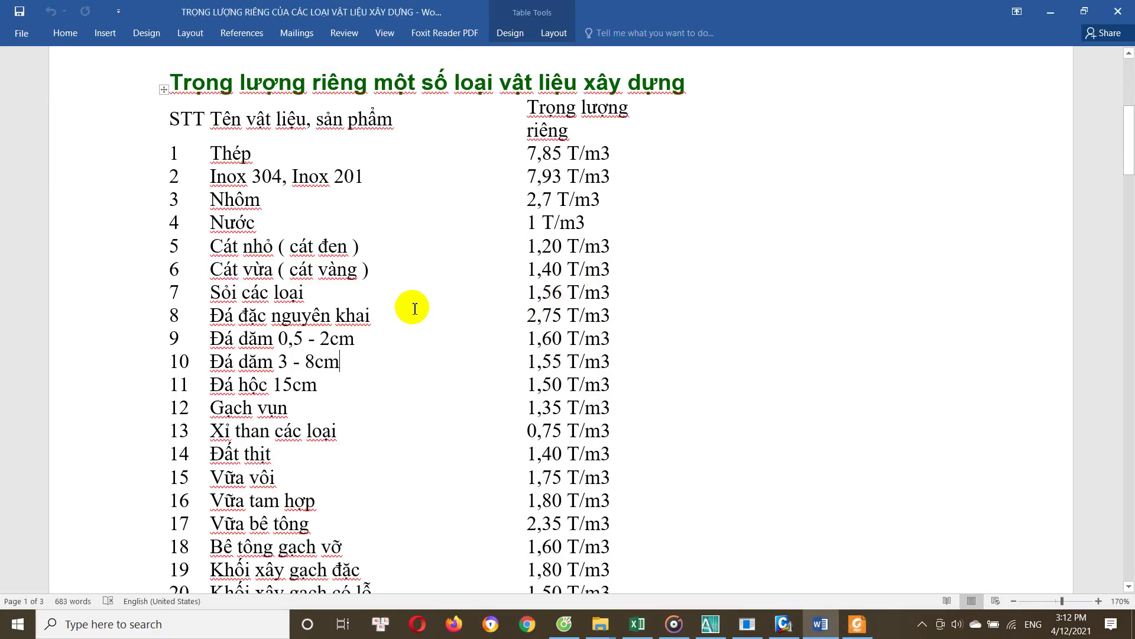
Select the Đá hộc 15cm (1,50) and Đá dăm 3 - 8cm (1,55) weight rows
scroll(313, 384, "down", 1)
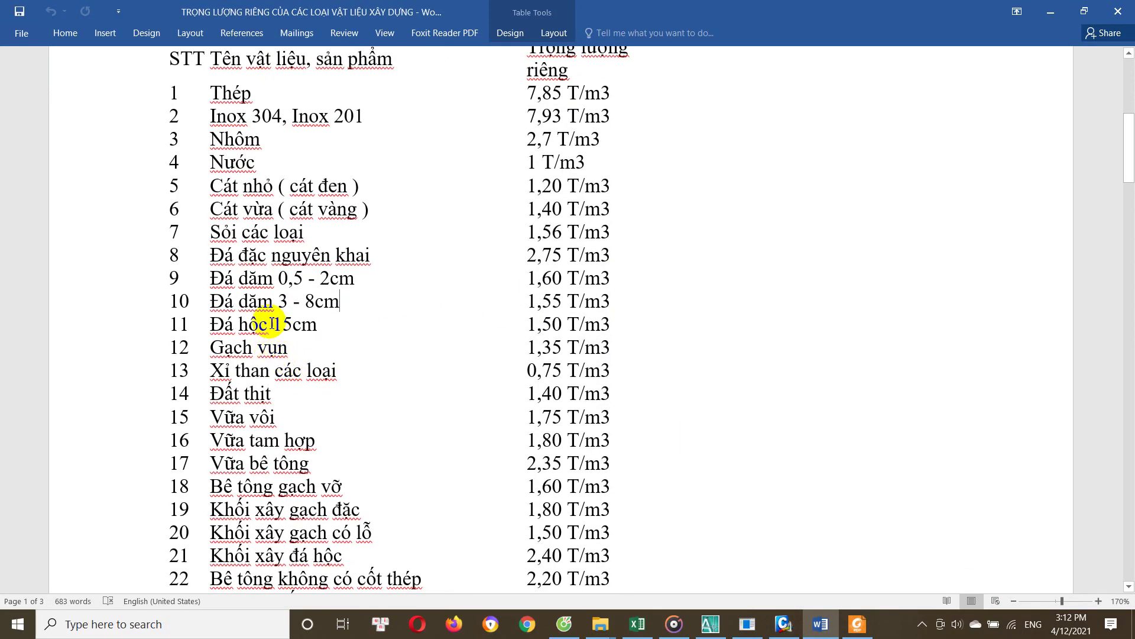
mouse_move(236, 324)
left_mouse_down()
mouse_move(385, 317)
mouse_move(554, 331)
left_mouse_up()
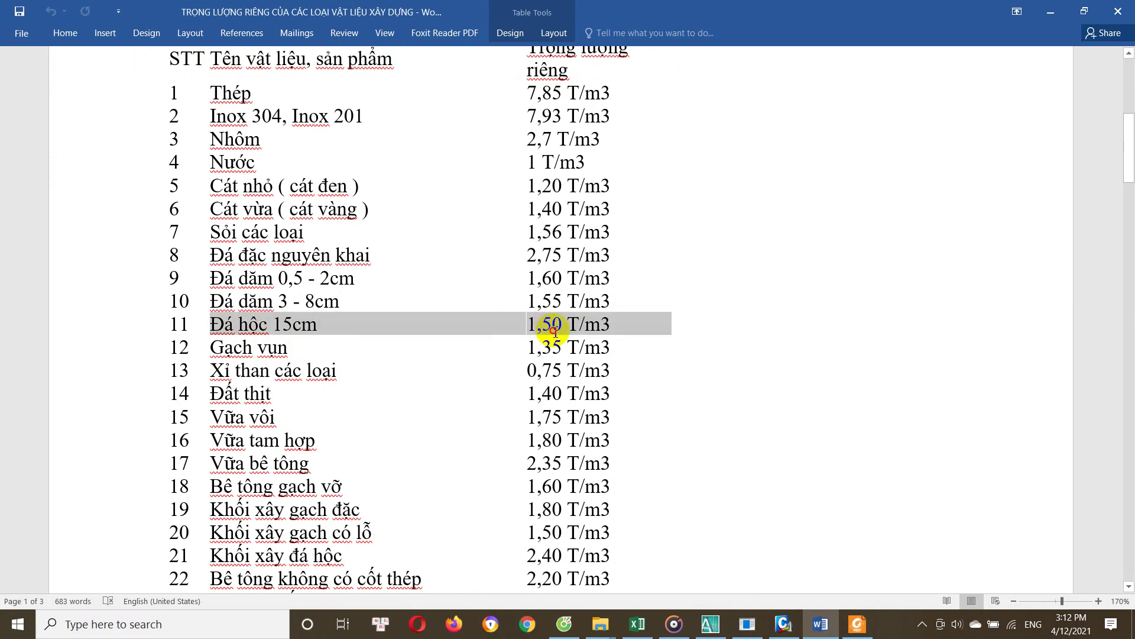
left_click(565, 329)
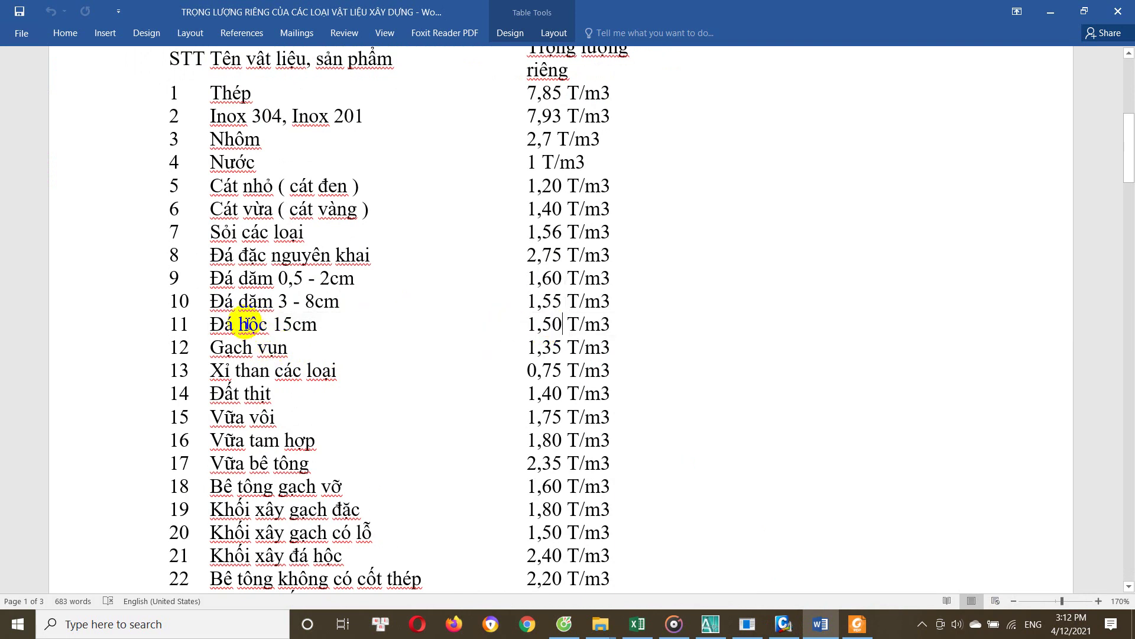
mouse_move(250, 306)
left_mouse_down()
mouse_move(380, 330)
mouse_move(520, 306)
mouse_move(555, 309)
mouse_move(551, 318)
left_mouse_up()
left_click(559, 324)
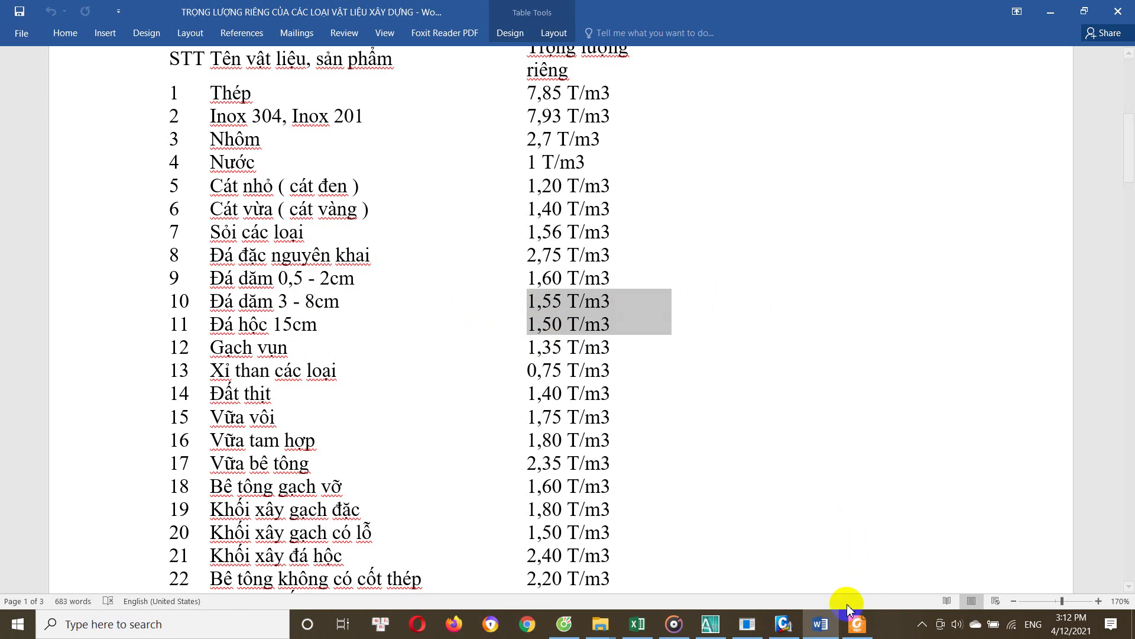
Glance at the PDF standard, then edit Midas's RO DA weight density field
left_click(859, 633)
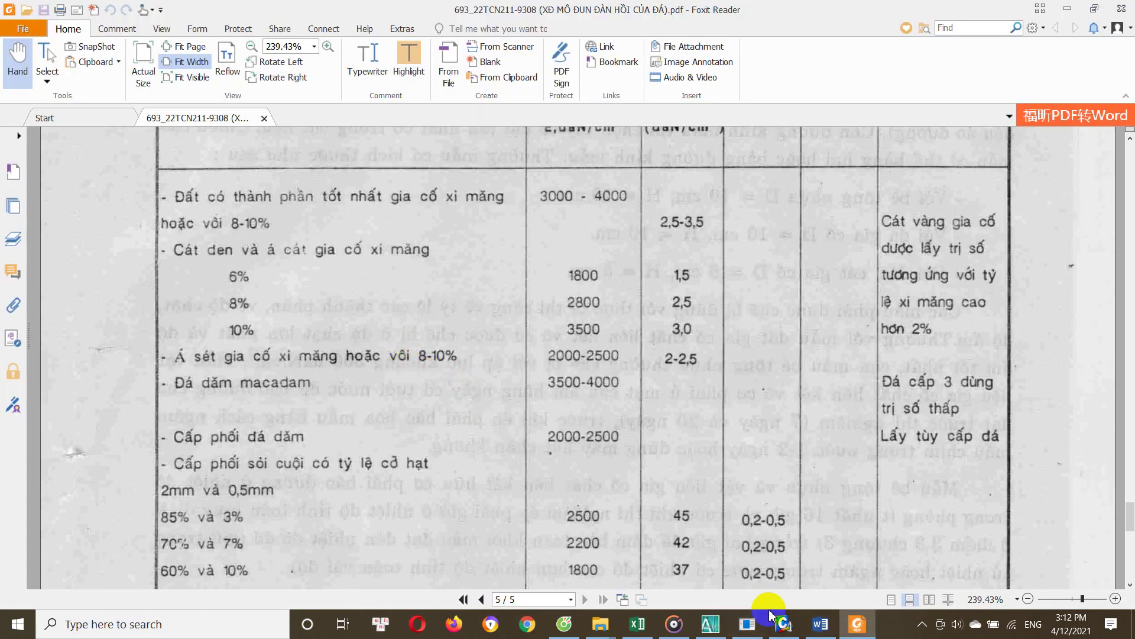
left_click(784, 621)
left_click(525, 288)
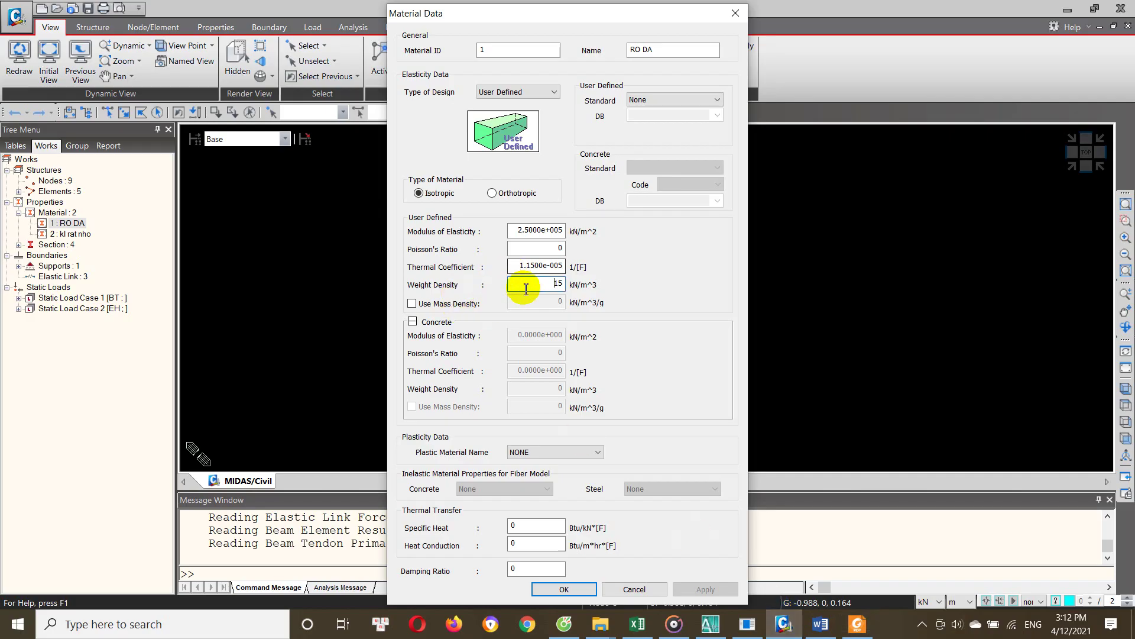
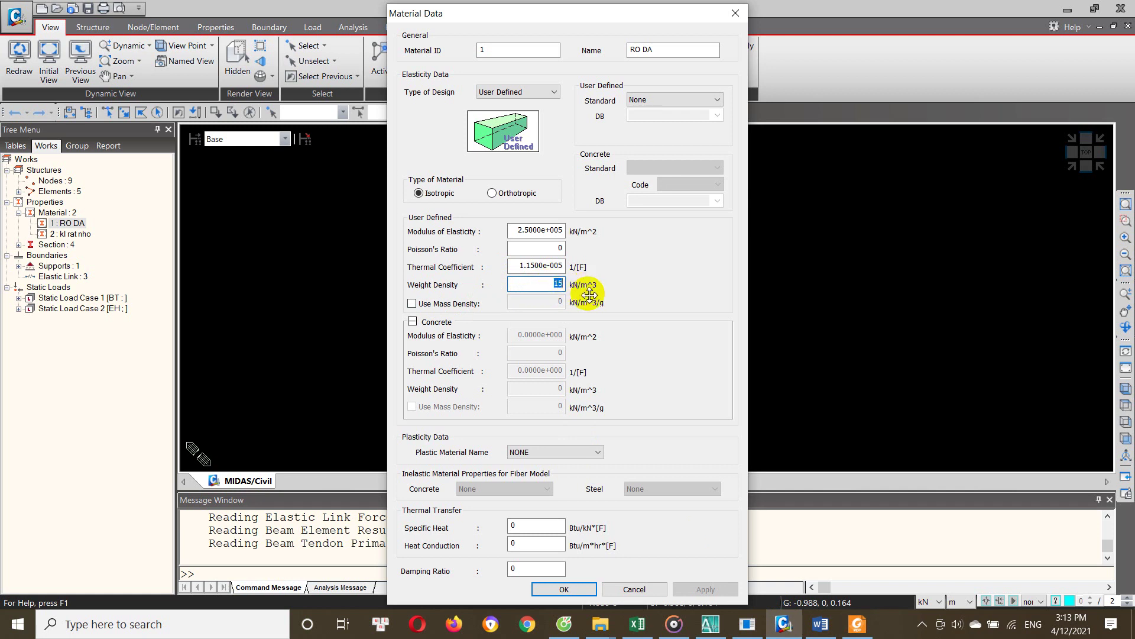
Check RO DA's weight density value and cancel the Material Data dialog, leaving it unchanged
double_click(556, 285)
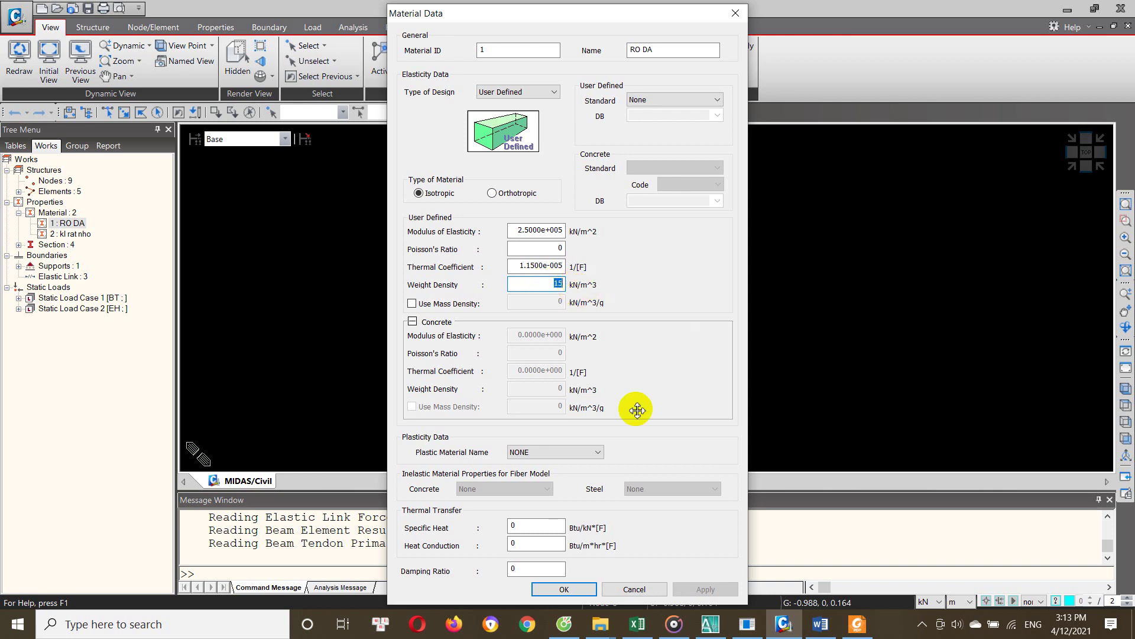
left_click(843, 626)
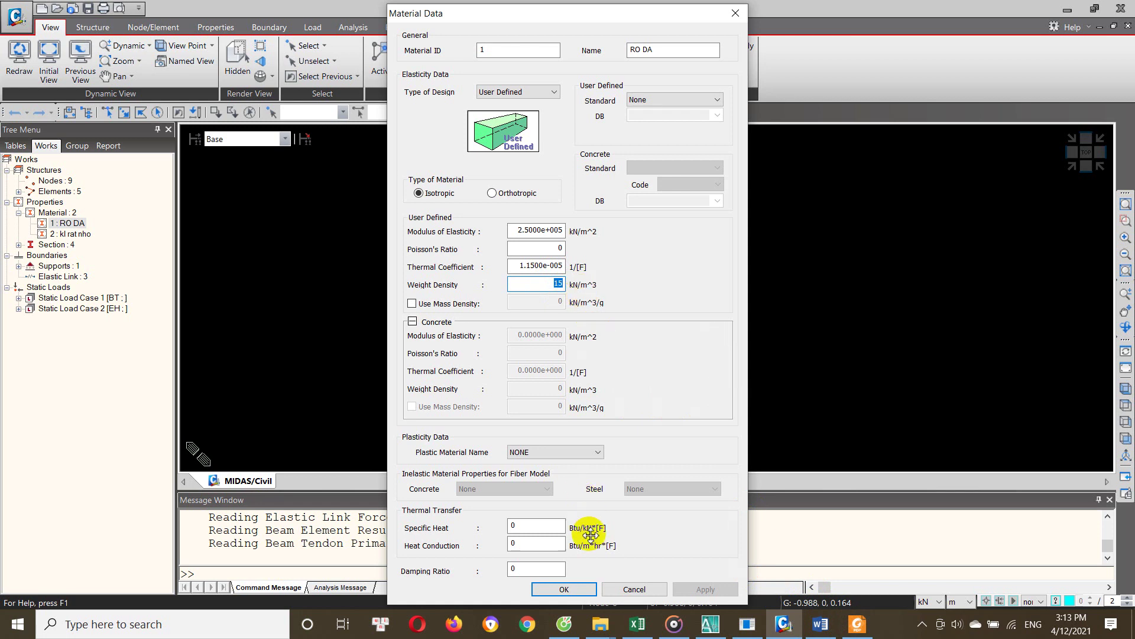
left_click(631, 588)
left_click(63, 236)
Select the material's elements from the tree and show the wall as solid red plates
right_click(63, 236)
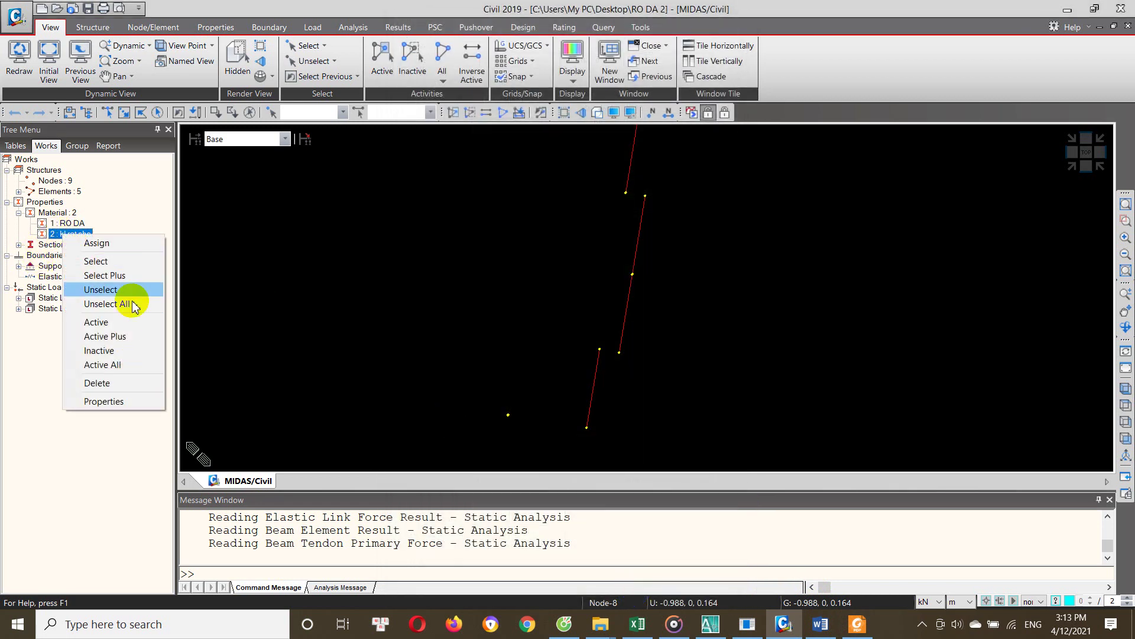
left_click(70, 225)
left_click(609, 330)
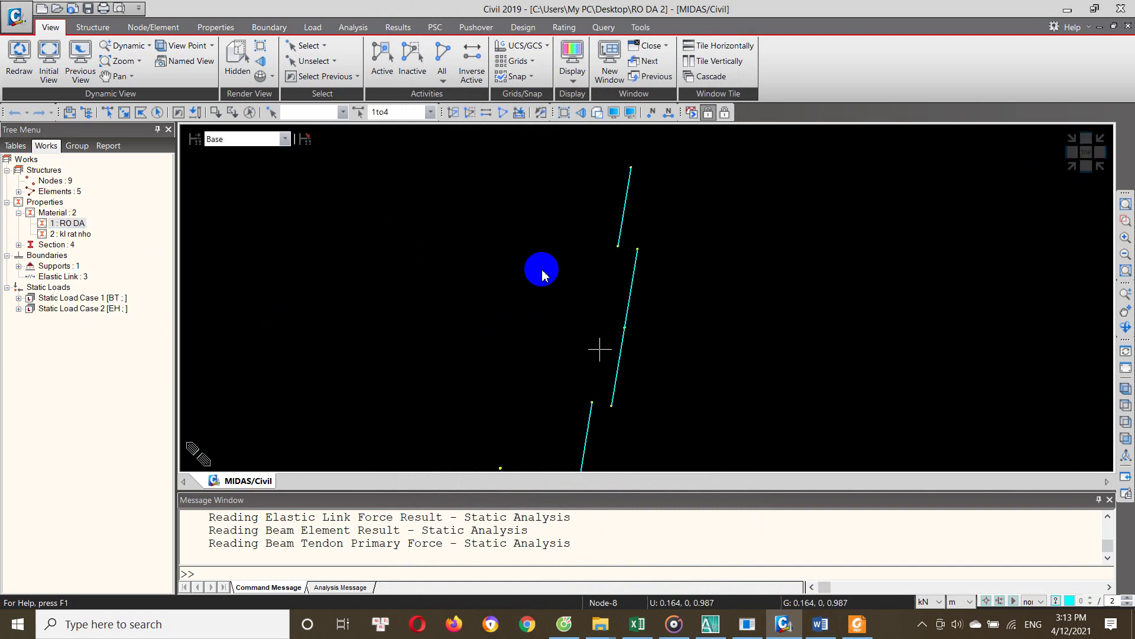
mouse_move(637, 337)
middle_mouse_down()
mouse_move(633, 361)
mouse_move(557, 325)
middle_mouse_up()
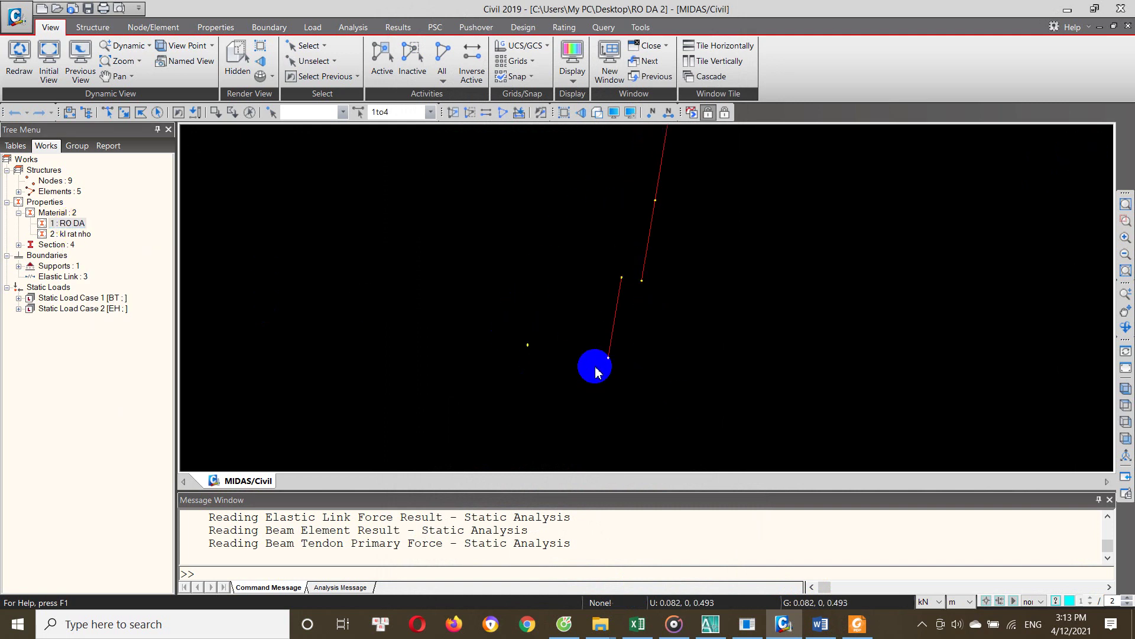
left_click(597, 112)
scroll(523, 346, "up", 2)
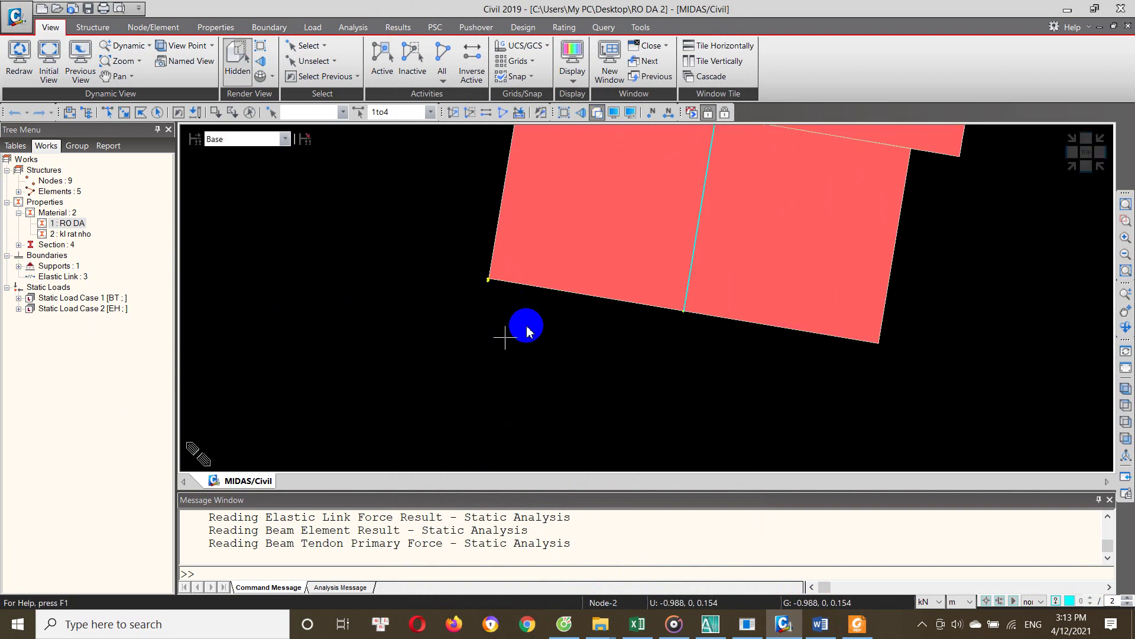
scroll(503, 343, "up", 2)
scroll(486, 334, "up", 2)
scroll(485, 316, "up", 2)
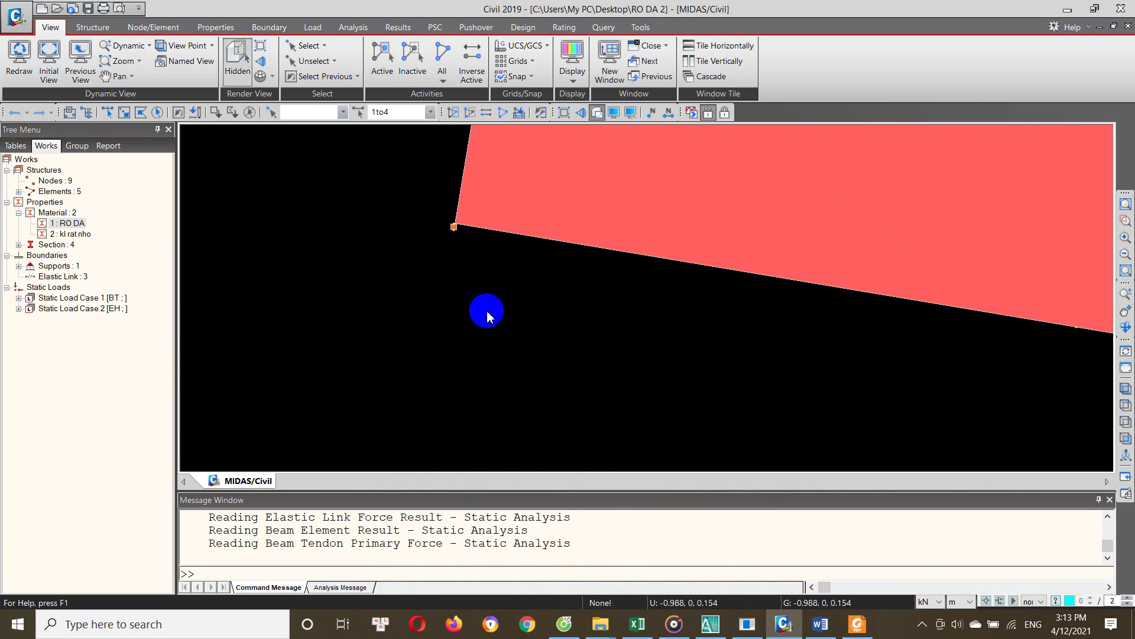
scroll(583, 354, "up", 3)
scroll(828, 380, "down", 2)
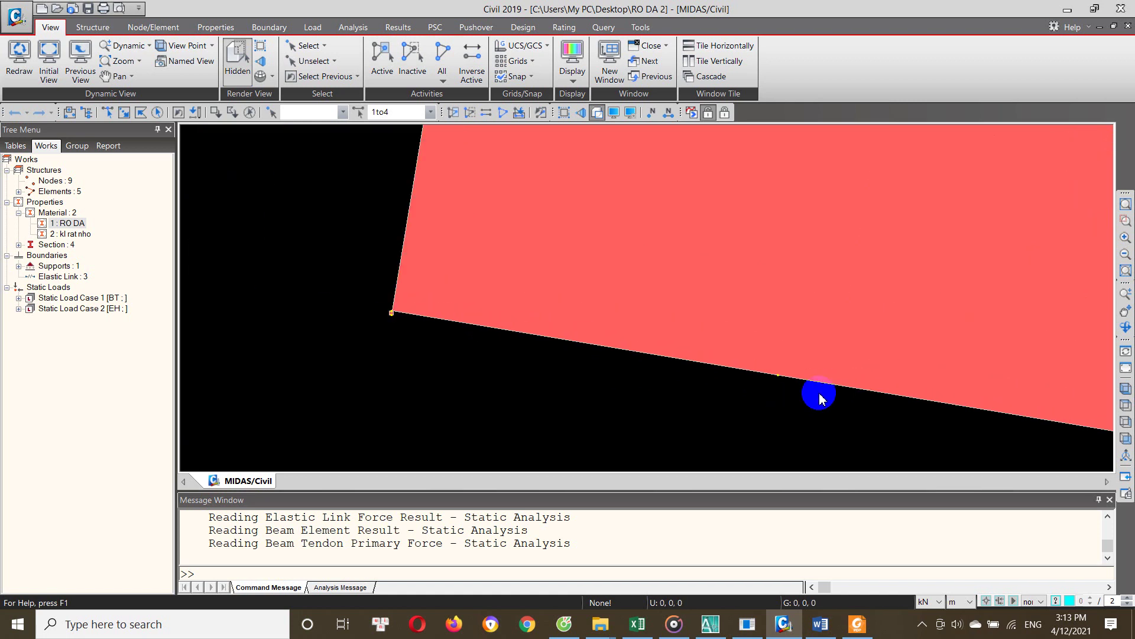
scroll(818, 393, "down", 1)
Bring up the AutoCAD gabion wall drawing with its 988.47 and 2000.41 dimensions
left_click(711, 624)
scroll(406, 423, "up", 2)
scroll(497, 331, "up", 2)
scroll(474, 360, "down", 1)
scroll(482, 367, "down", 1)
scroll(494, 400, "up", 1)
Zoom around the stacked hexagon-mesh gabion blocks in AutoCAD, then return to MIDAS Civil
scroll(496, 406, "up", 2)
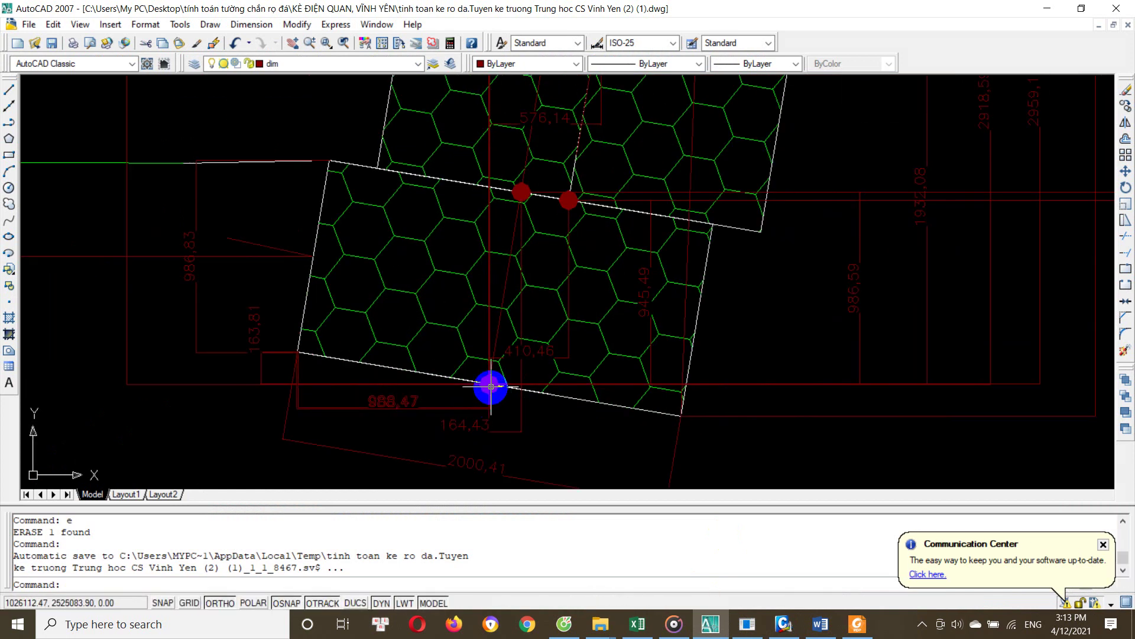
scroll(491, 388, "down", 4)
scroll(492, 385, "up", 2)
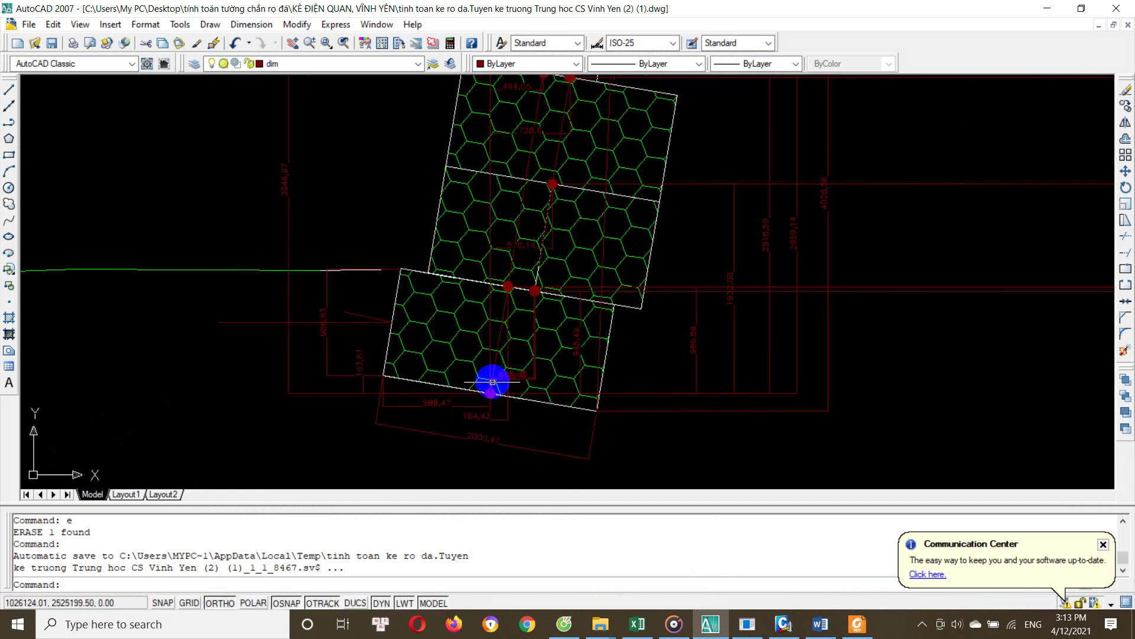
scroll(536, 292, "up", 1)
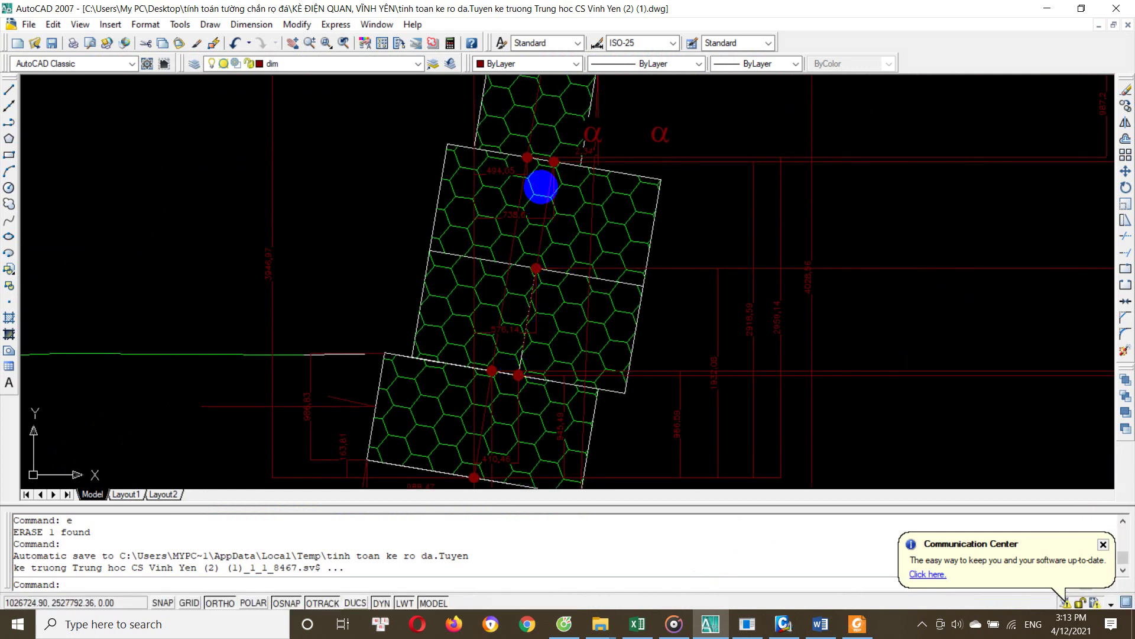
scroll(540, 254, "down", 1)
scroll(535, 203, "down", 1)
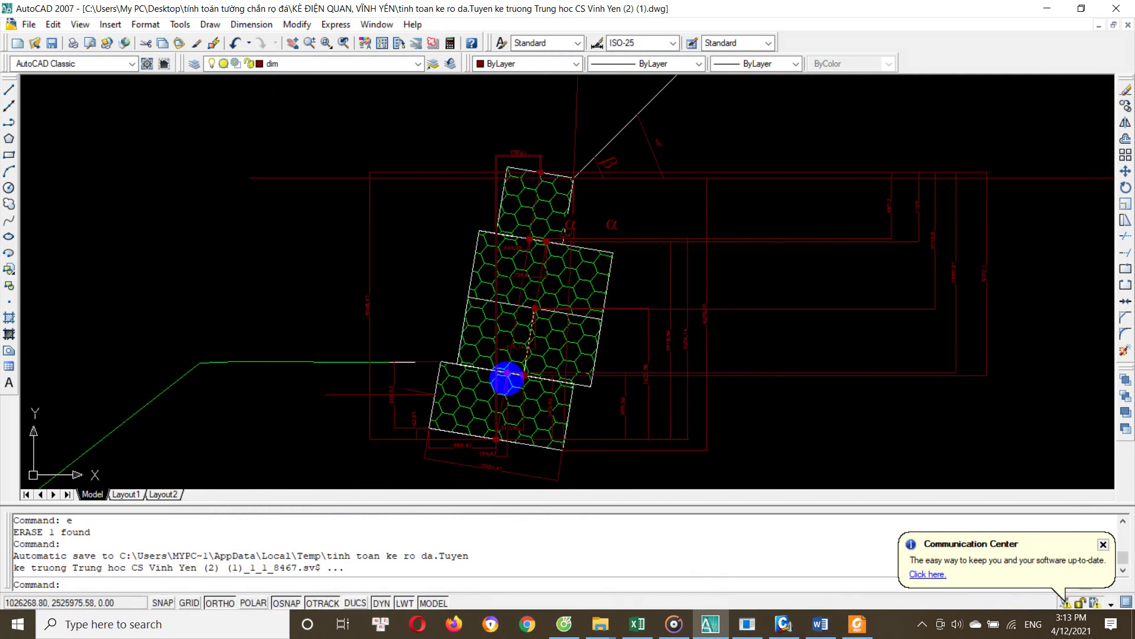
scroll(494, 436, "up", 1)
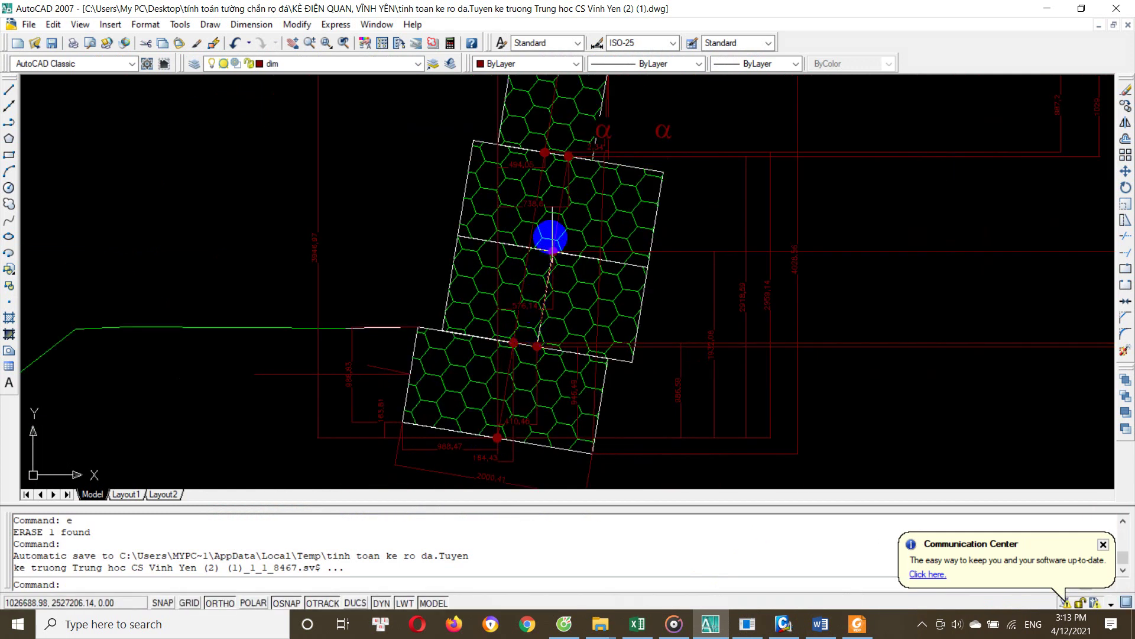
left_click(799, 624)
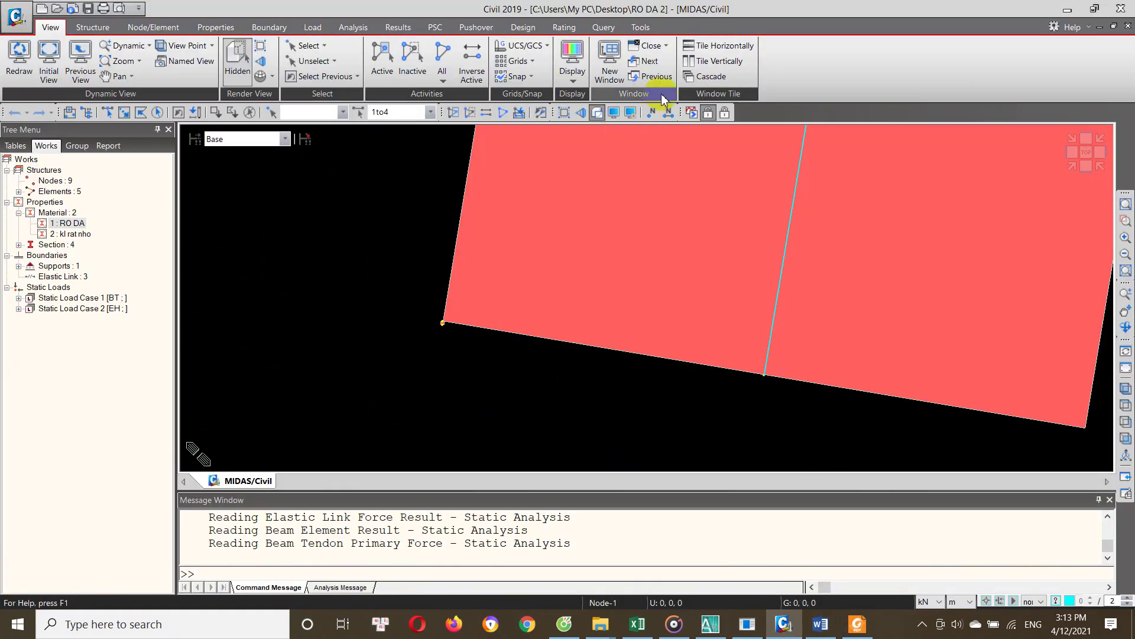
left_click(597, 113)
mouse_move(694, 347)
middle_mouse_down("ctrl")
mouse_move(704, 300)
mouse_move(632, 227)
mouse_move(603, 329)
mouse_move(626, 220)
mouse_move(600, 312)
mouse_move(564, 275)
mouse_move(577, 175)
mouse_move(540, 229)
middle_mouse_up("ctrl")
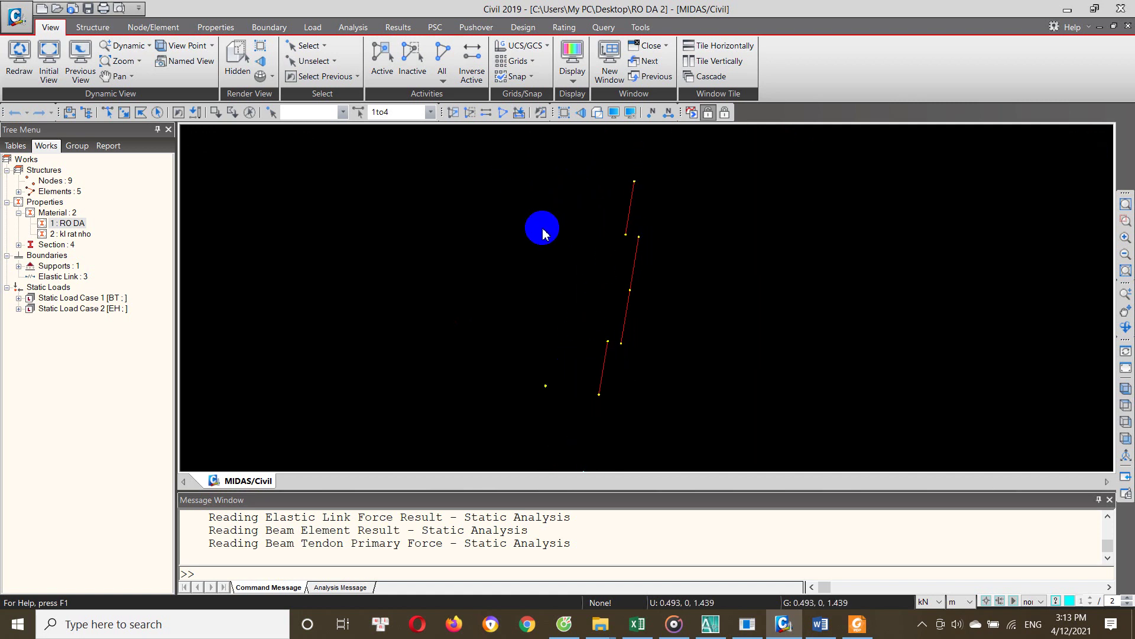
left_click(597, 112)
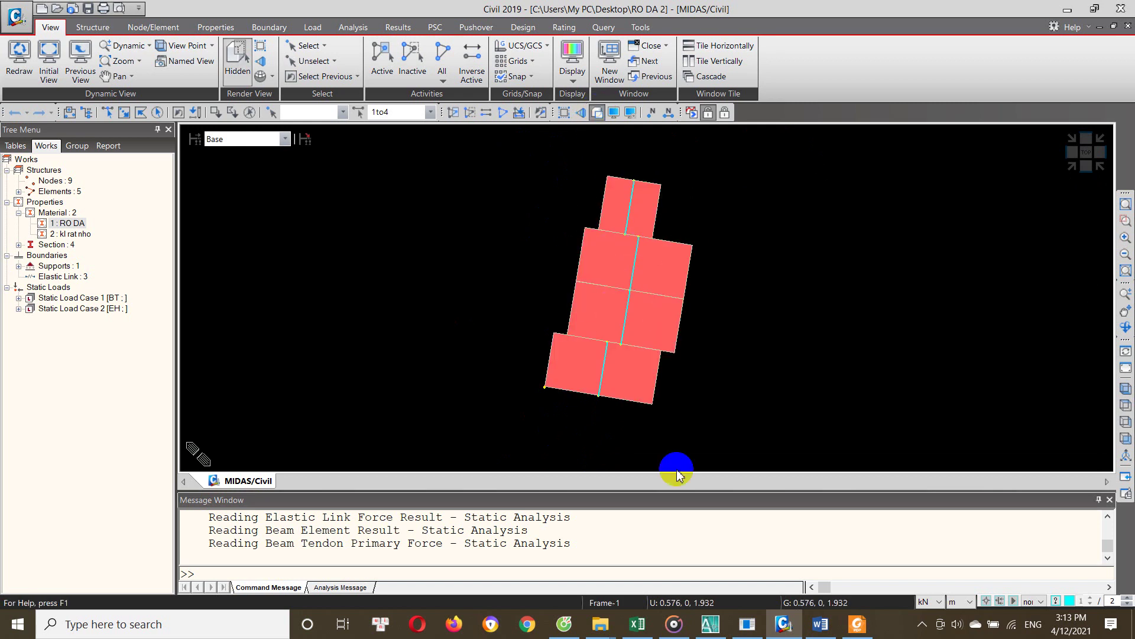
left_click(710, 624)
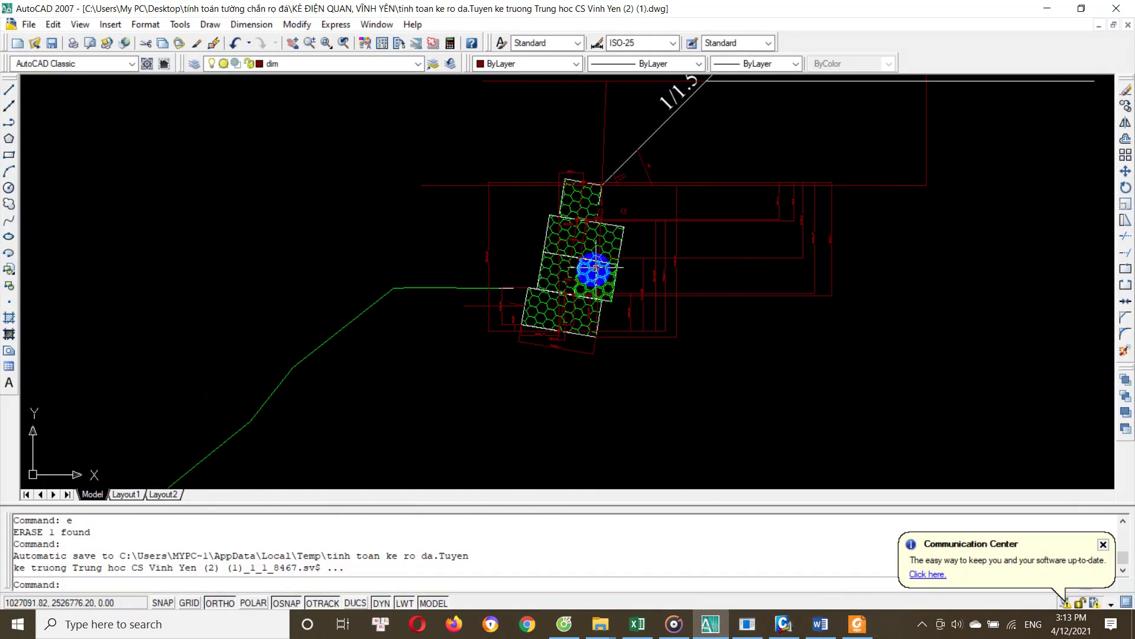
scroll(578, 230, "up", 3)
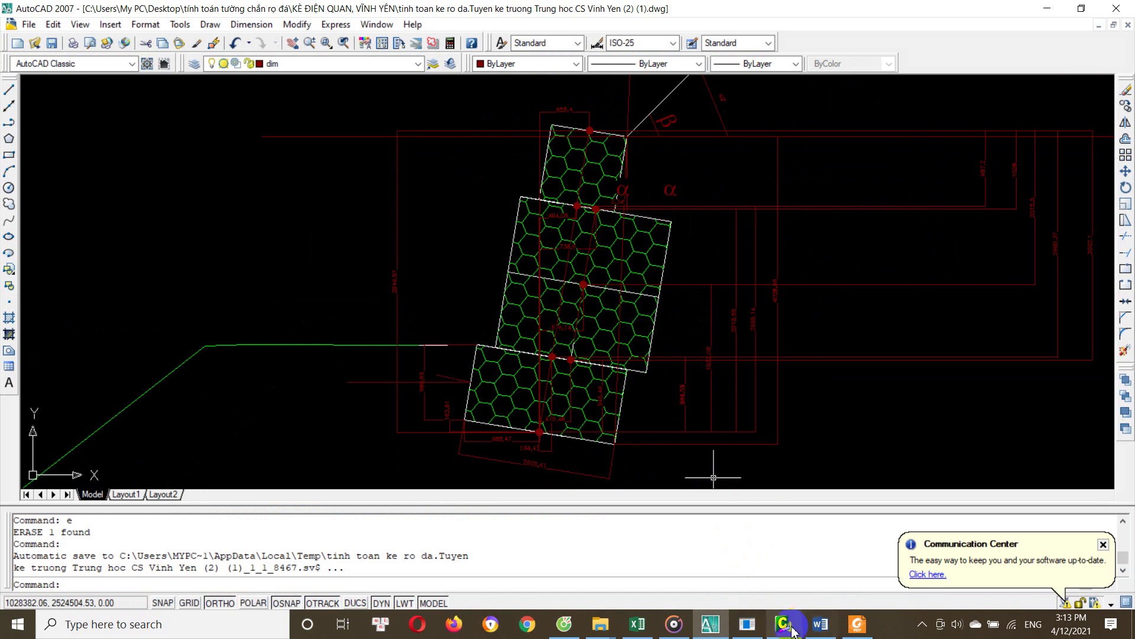
left_click(784, 623)
scroll(651, 322, "up", 1)
Switch the wall to wireframe lines and display the 3 elastic links at the joints
scroll(658, 310, "up", 2)
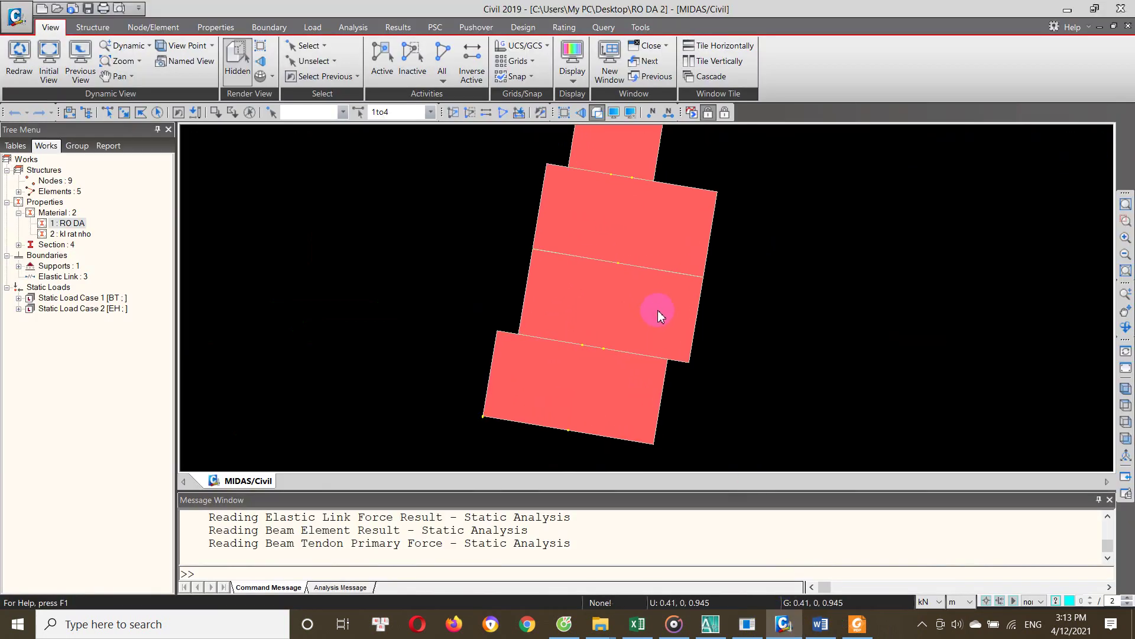
left_click(605, 115)
middle_click_drag(616, 355, 615, 331)
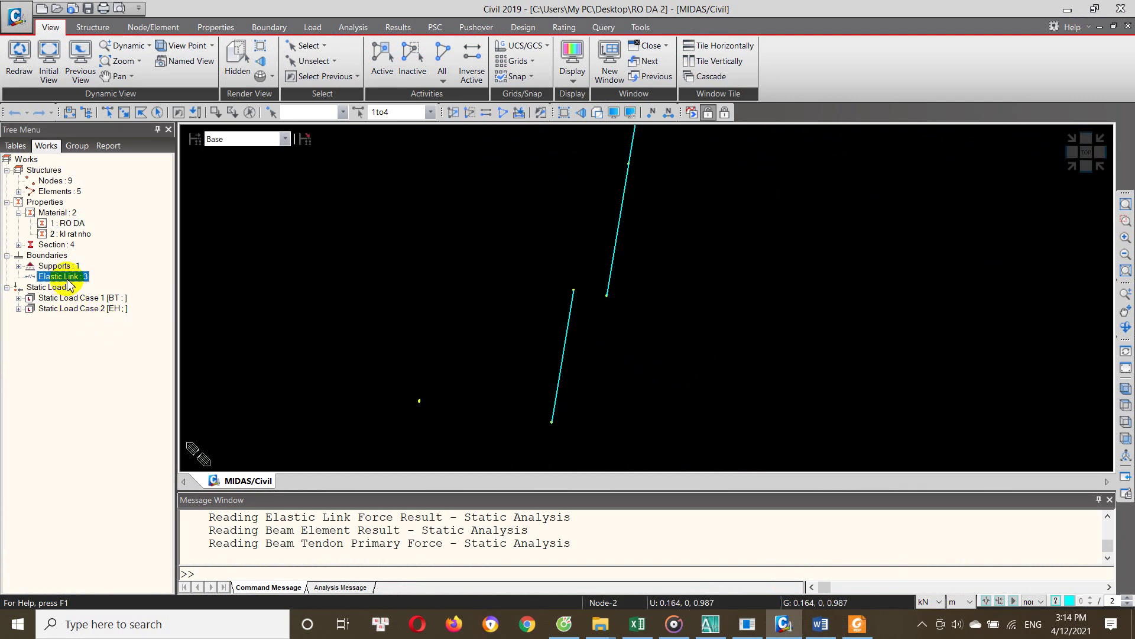
right_click(68, 279)
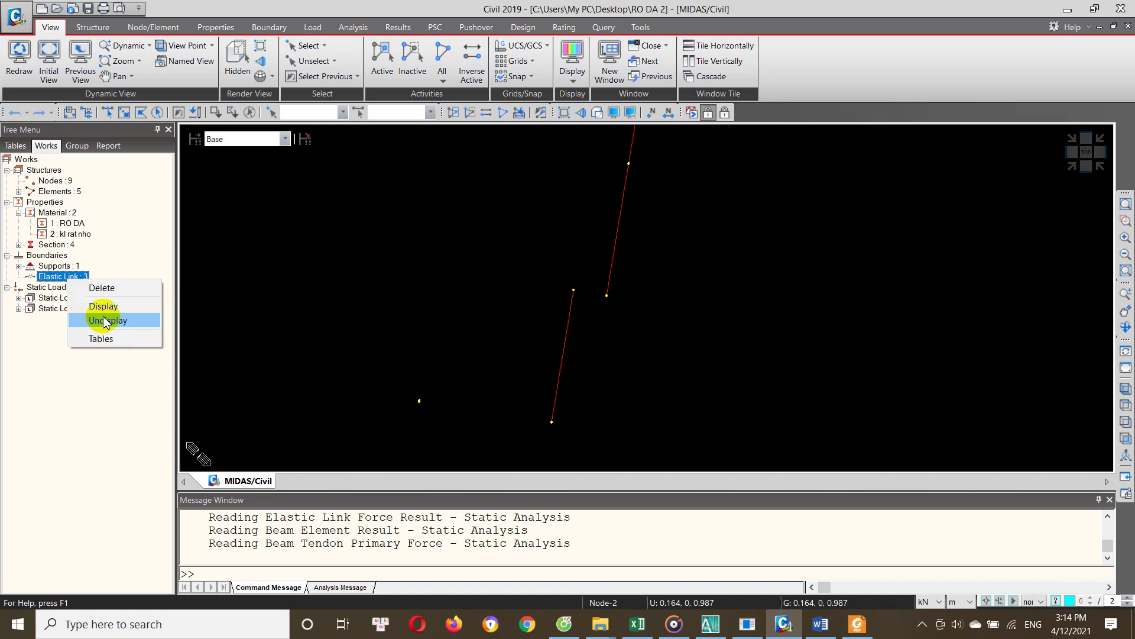
left_click(104, 307)
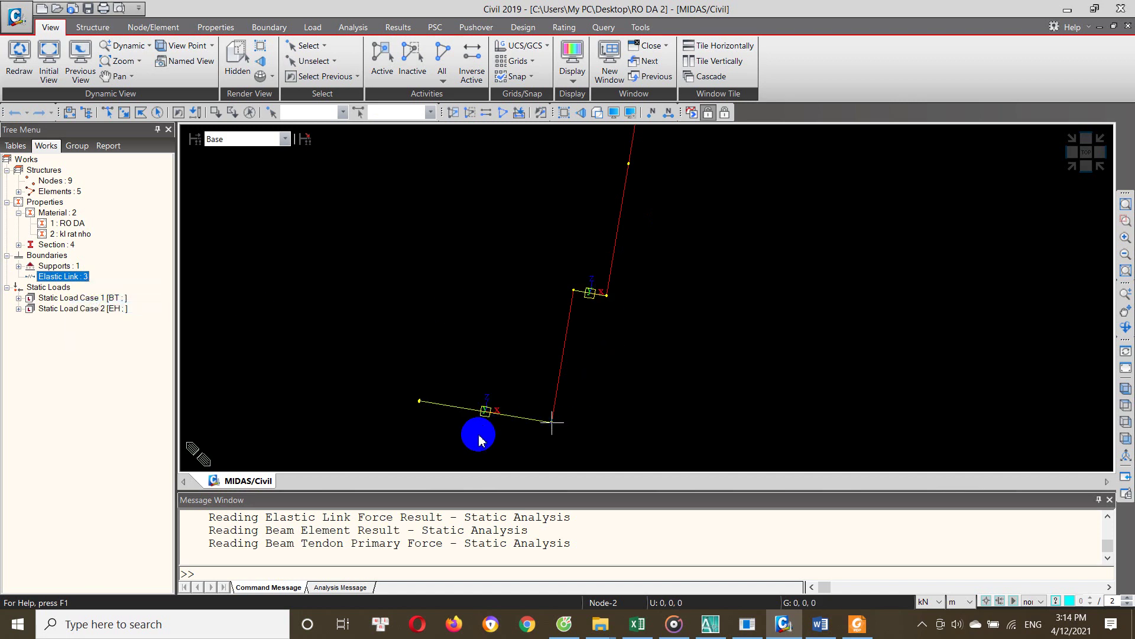
mouse_move(520, 362)
middle_mouse_down("ctrl")
mouse_move(547, 266)
mouse_move(545, 322)
middle_mouse_up("ctrl")
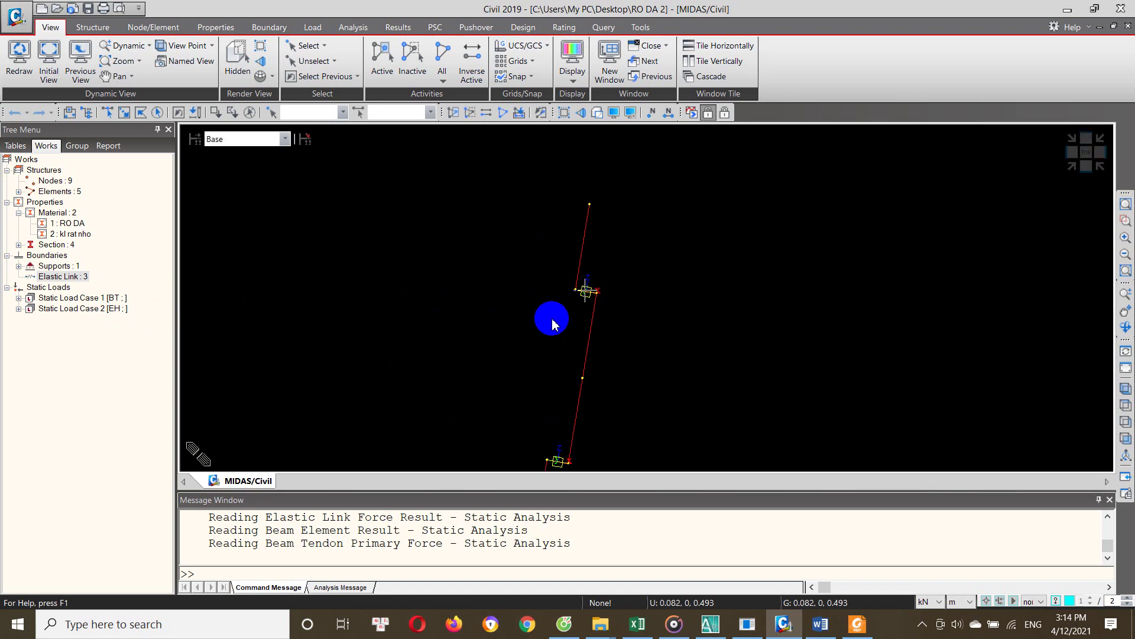
Open the elastic link tool, set the type to Rigid, then close it without adding links
right_click(381, 246)
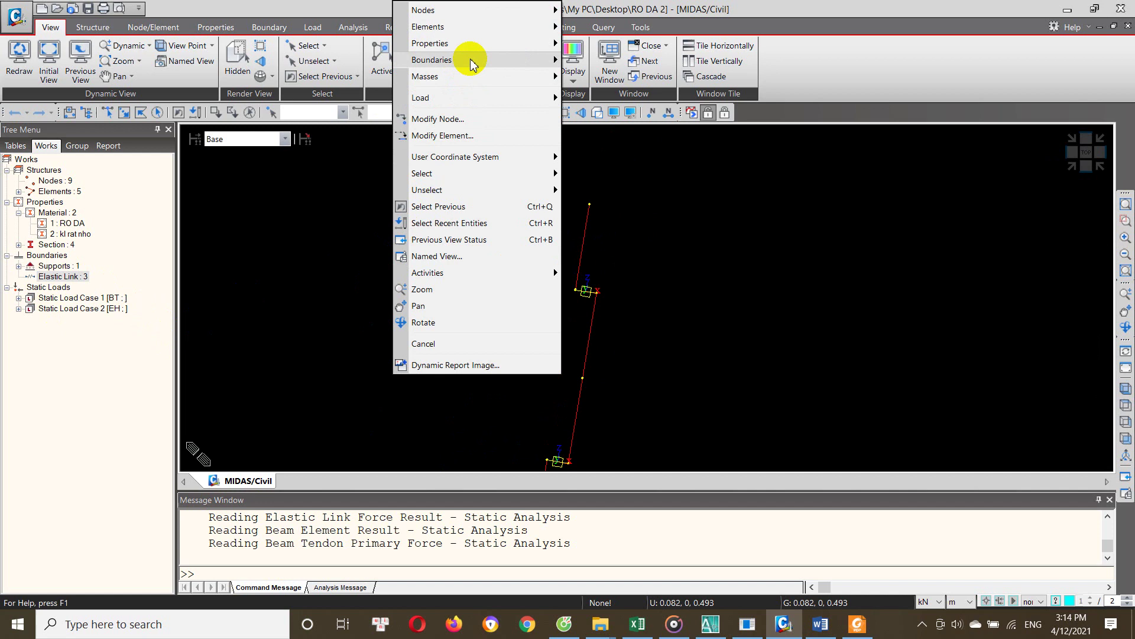
mouse_move(431, 59)
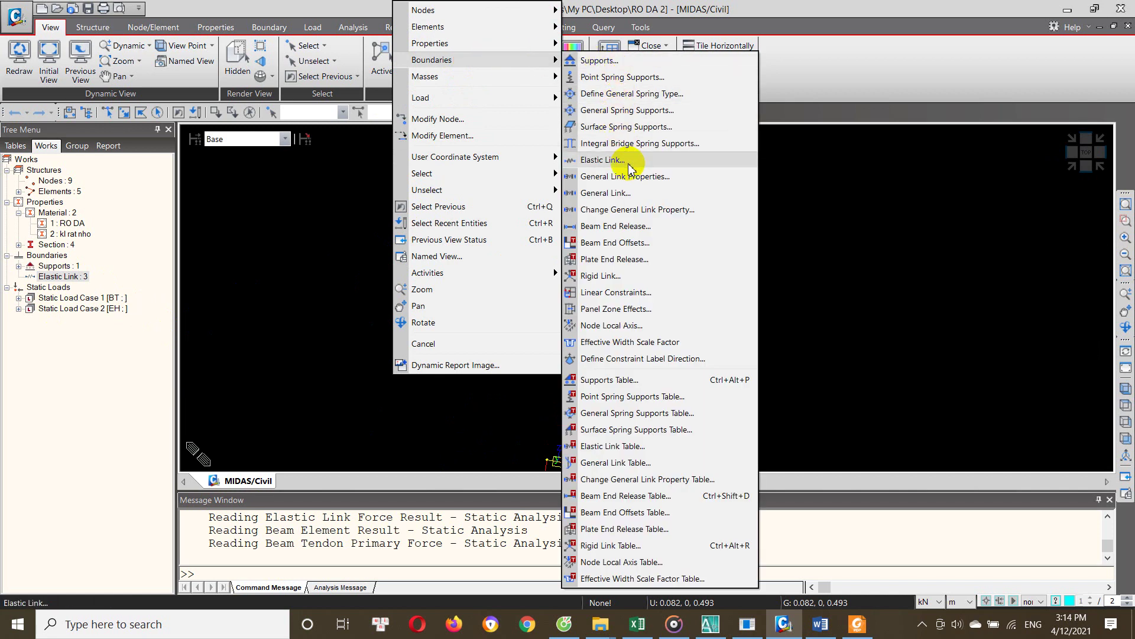
left_click(629, 166)
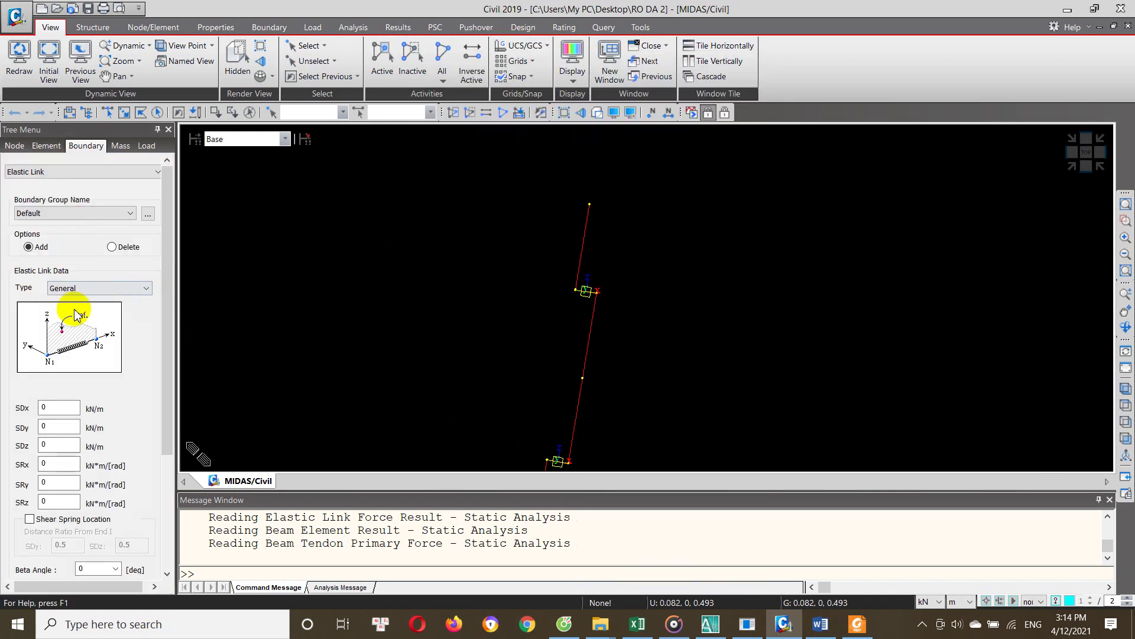
left_click(88, 288)
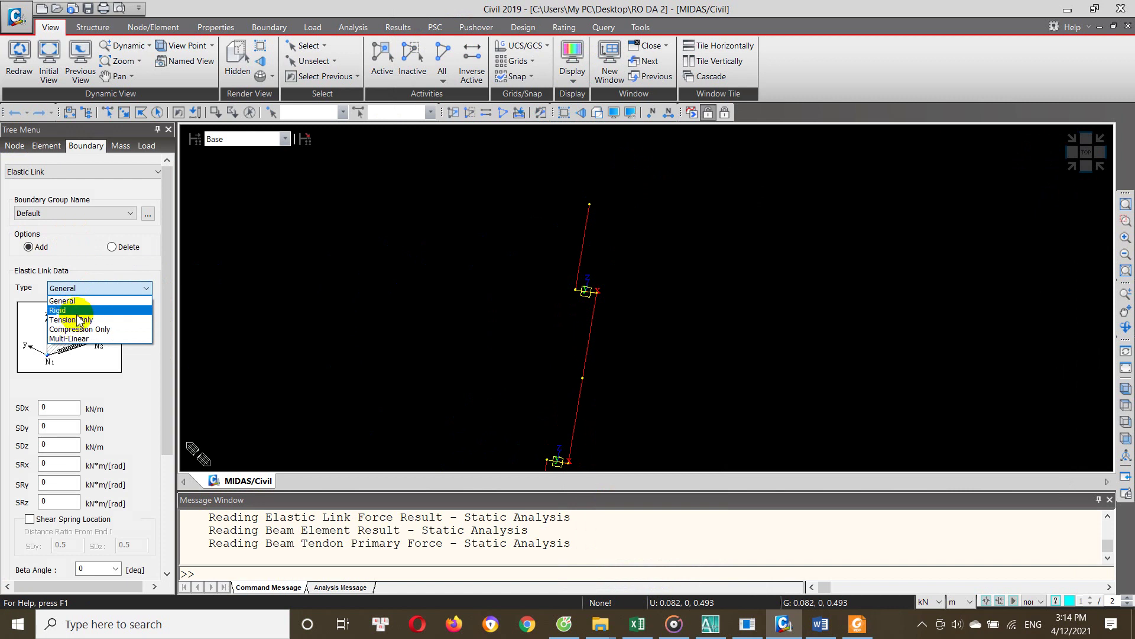
left_click(76, 308)
scroll(97, 383, "down", 3)
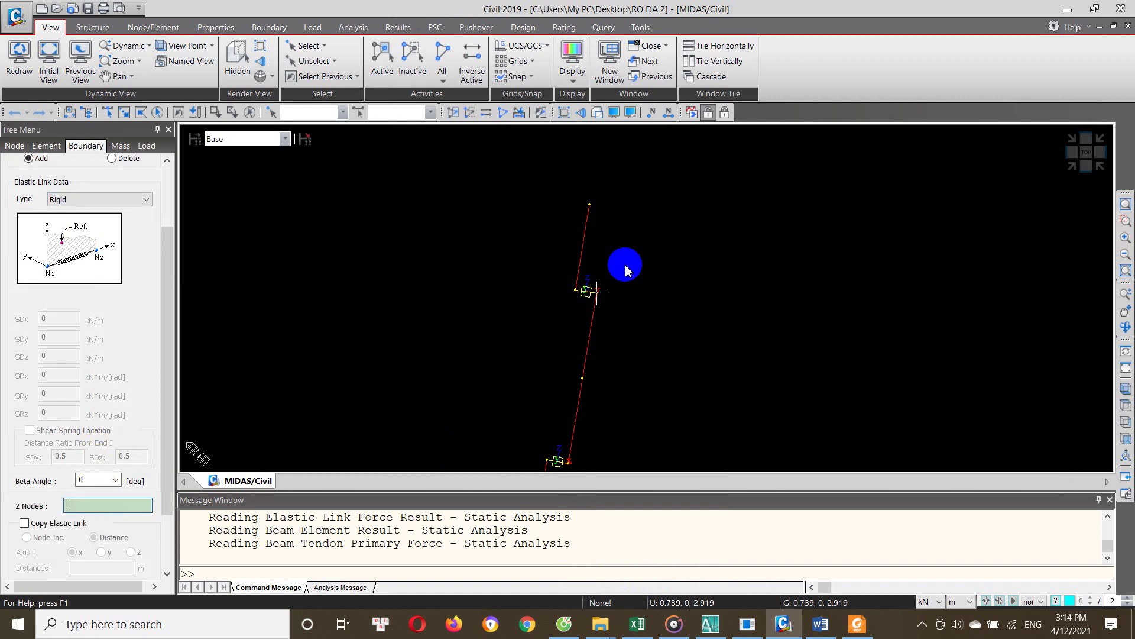
middle_click_drag(608, 291, 504, 331)
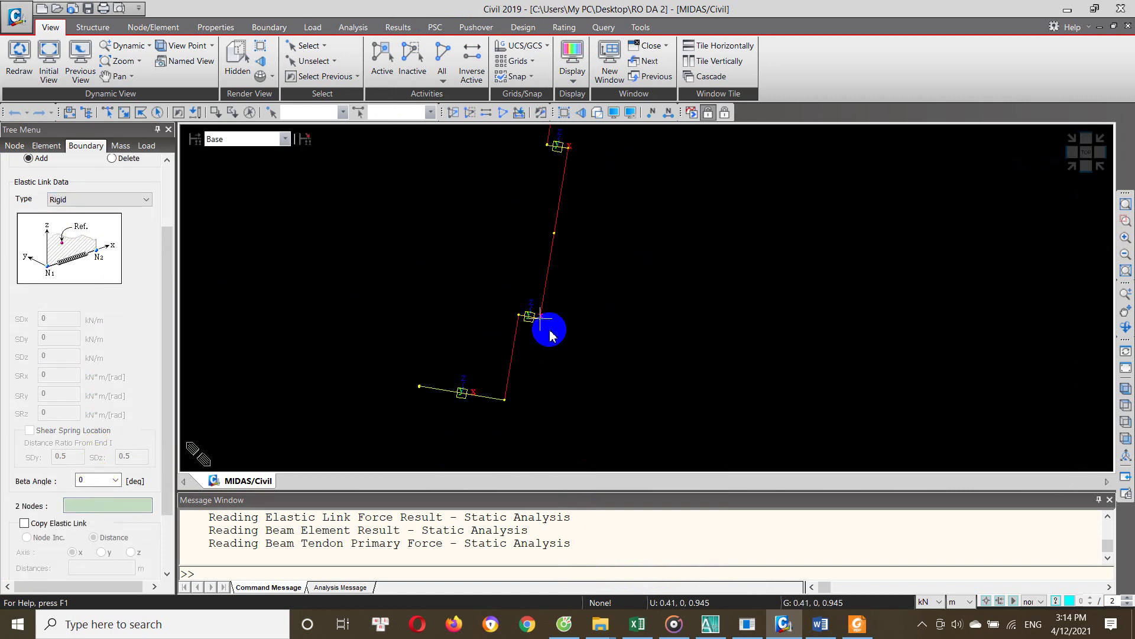
middle_click_drag(414, 385, 434, 349, "ctrl")
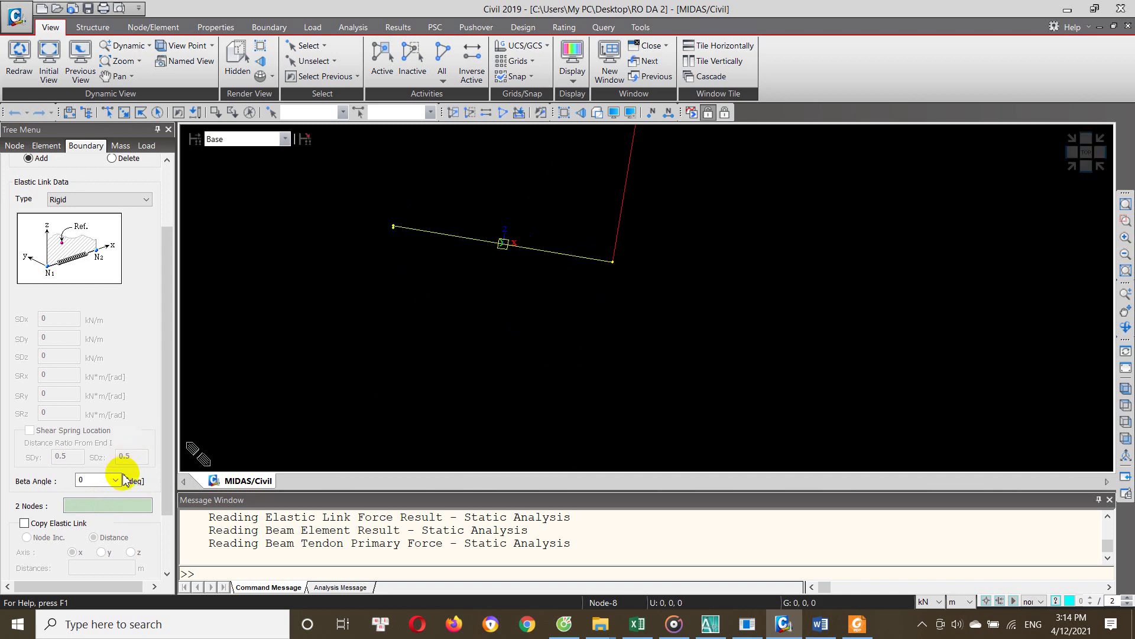
scroll(155, 503, "down", 3)
left_click(142, 526)
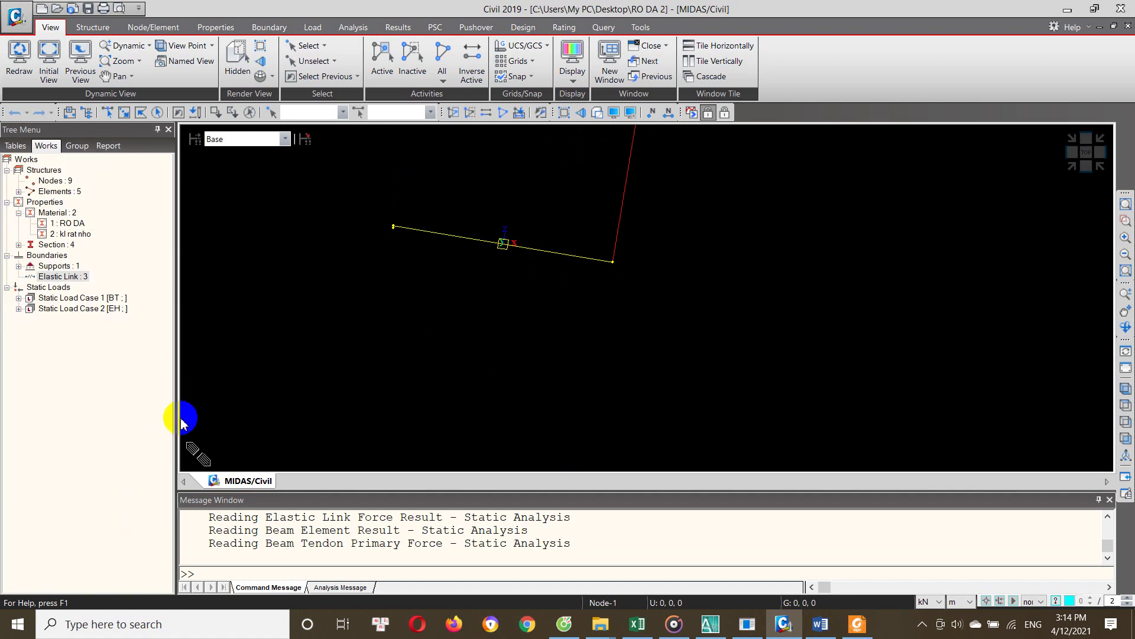
Display only the base node carrying the Type 1 [1111111] fixed support
double_click(79, 267)
right_click(81, 279)
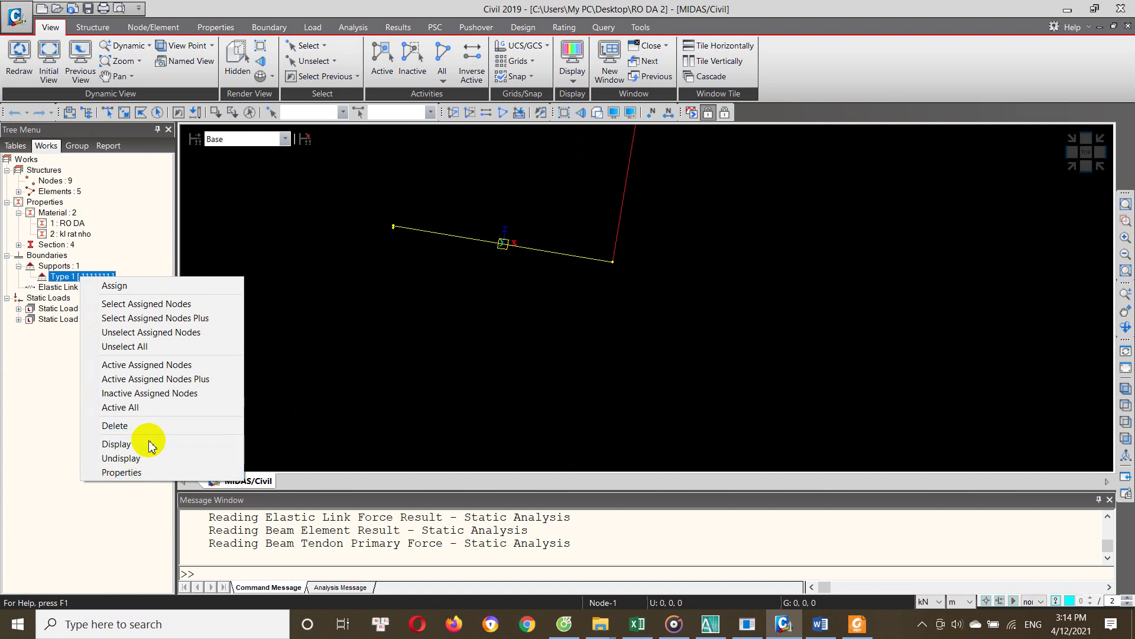
left_click(147, 443)
mouse_move(390, 301)
middle_mouse_down()
mouse_move(431, 329)
mouse_move(410, 271)
mouse_move(380, 337)
mouse_move(373, 318)
mouse_move(320, 319)
mouse_move(375, 285)
mouse_move(364, 324)
mouse_move(479, 329)
mouse_move(449, 278)
middle_mouse_up()
In AutoCAD, zoom to the lower gabion block and window-select the red node marker with CO
left_click(716, 626)
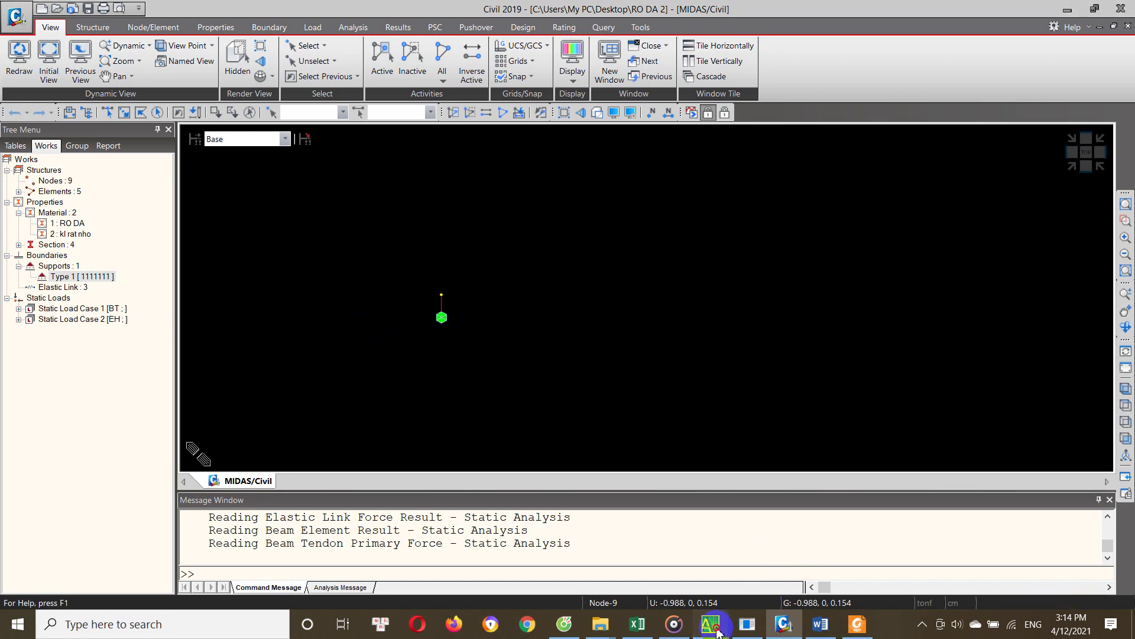
scroll(469, 431, "up", 3)
scroll(469, 431, "up", 3)
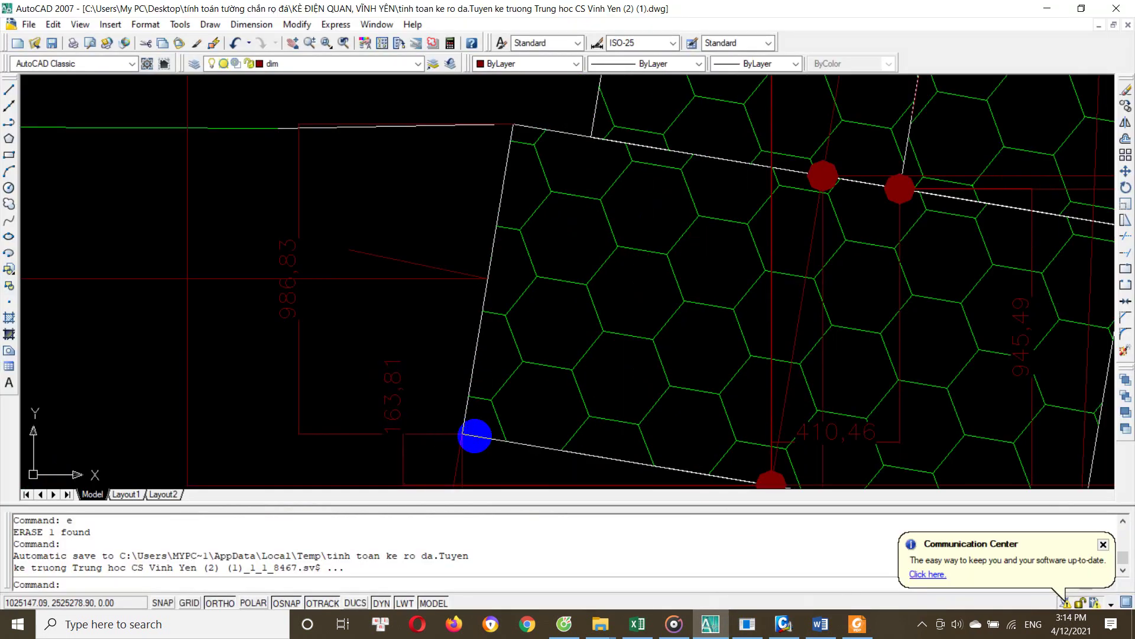
scroll(460, 434, "up", 1)
scroll(464, 443, "up", 2)
scroll(530, 374, "down", 5)
middle_click_drag(531, 374, 506, 346)
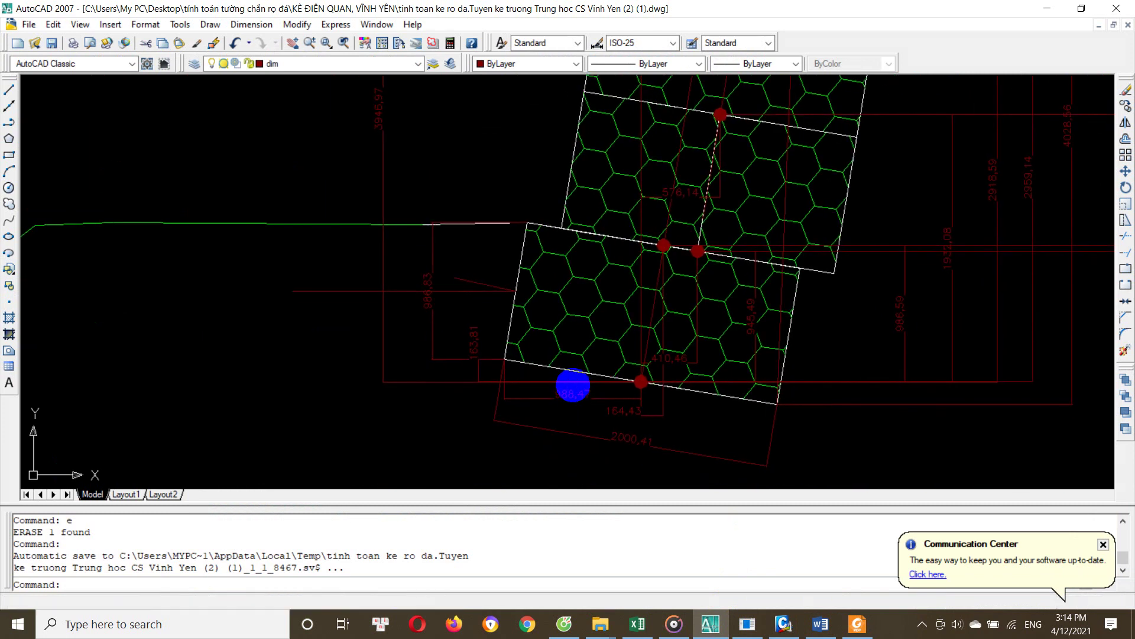
type("co")
key("Return")
scroll(624, 377, "up", 5)
left_click(629, 355)
left_click(710, 426)
key("Return")
Copy the marker from its centre to the block's lower-left corner, then return to MIDAS Civil
left_click(670, 387)
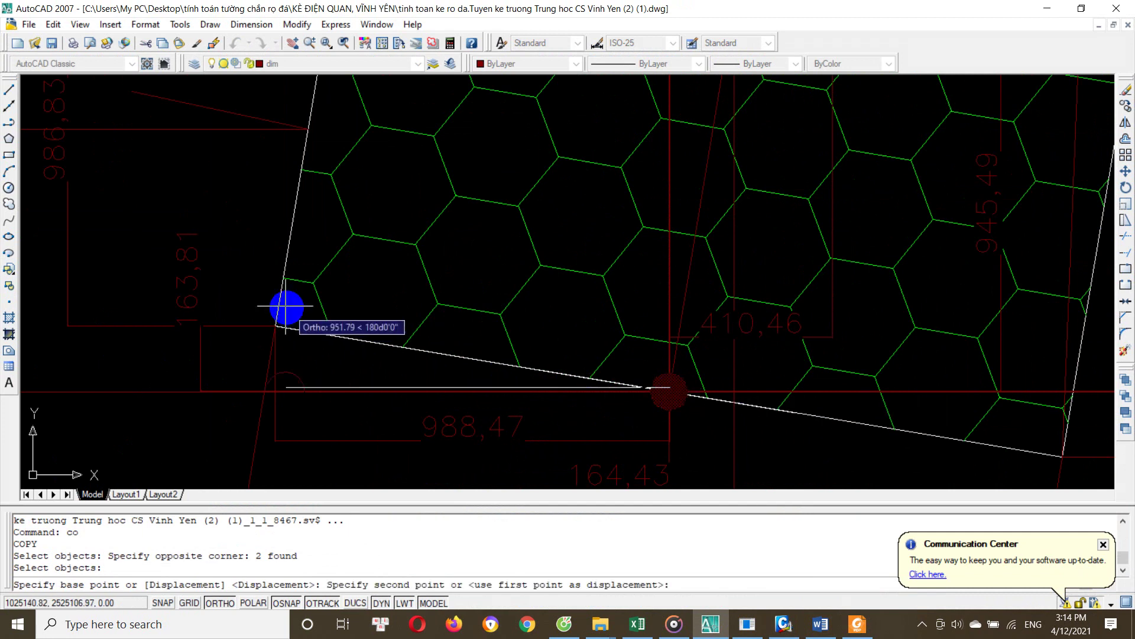
scroll(274, 322, "up", 4)
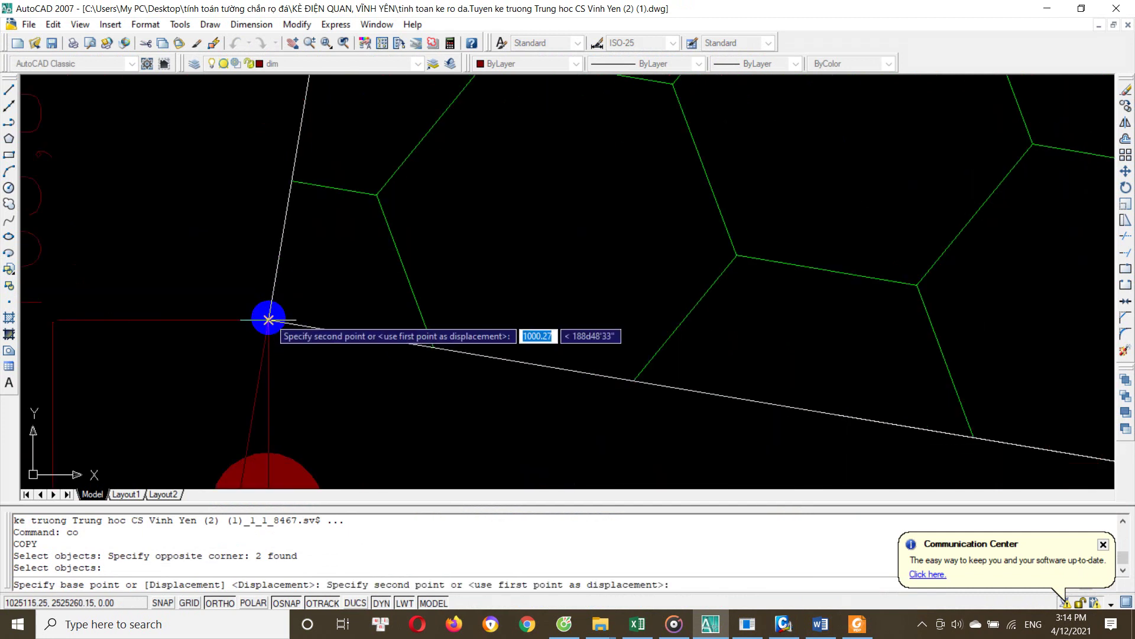
left_click(269, 319)
key("Escape")
scroll(325, 349, "down", 5)
key("Escape")
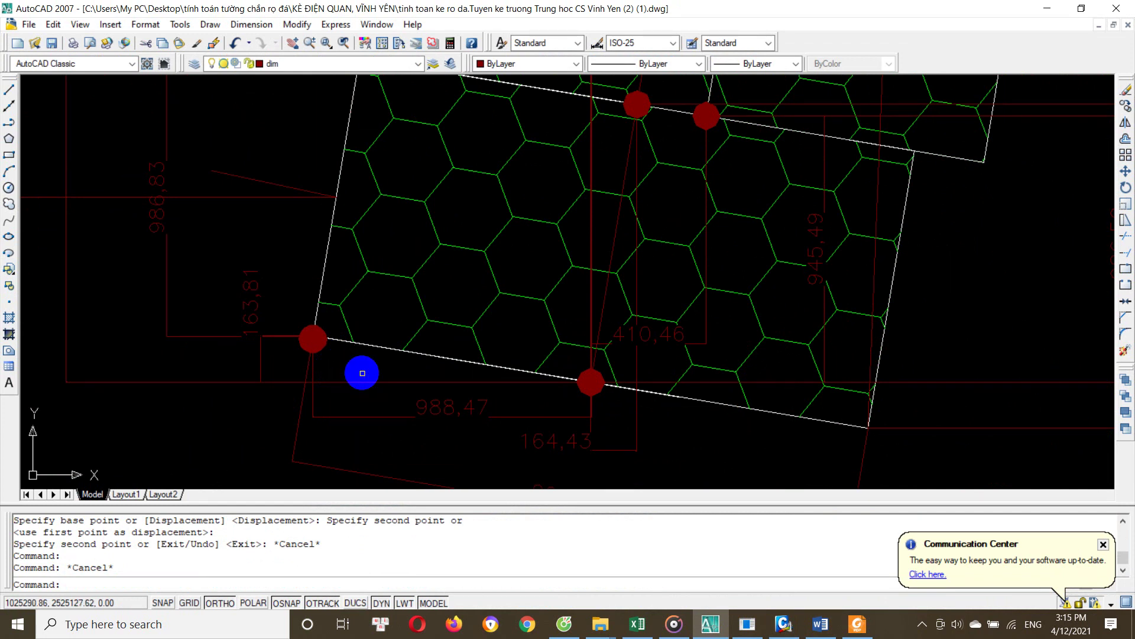
left_click(786, 625)
mouse_move(436, 352)
middle_mouse_down("ctrl")
mouse_move(460, 387)
mouse_move(376, 358)
middle_mouse_up("ctrl")
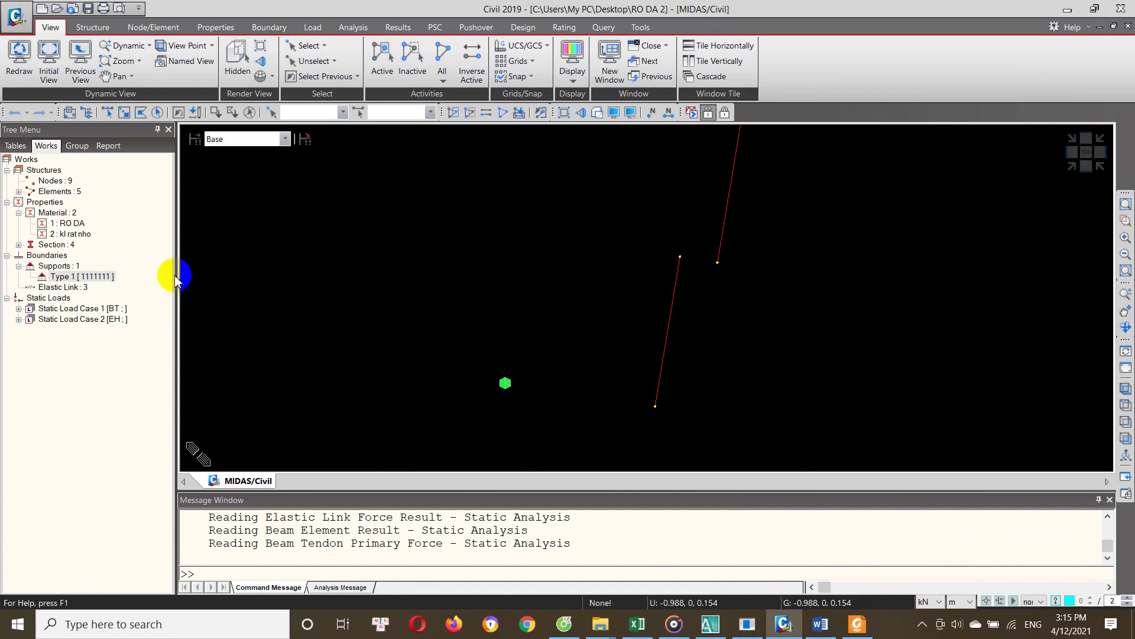
left_click(87, 237)
right_click(88, 243)
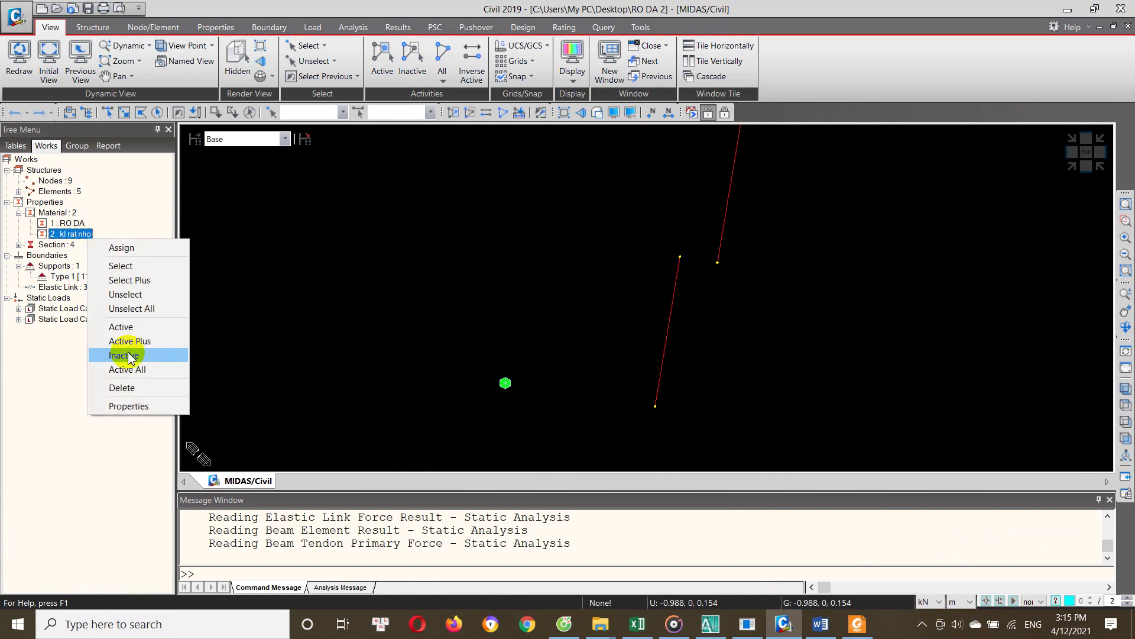
left_click(141, 417)
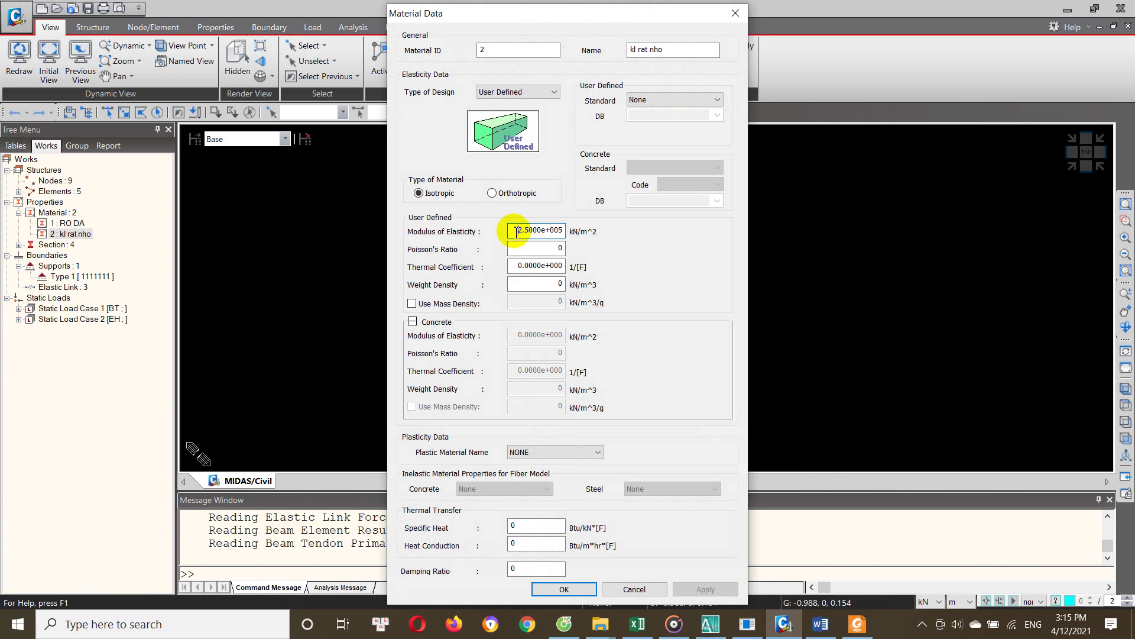
left_click_drag(516, 231, 576, 229)
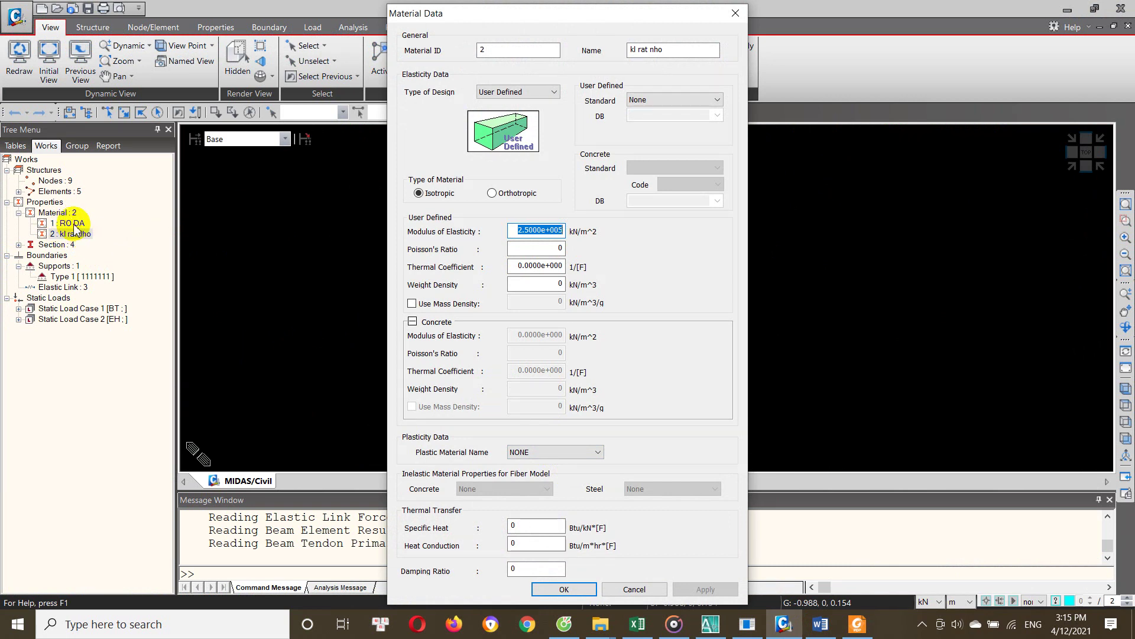
double_click(539, 285)
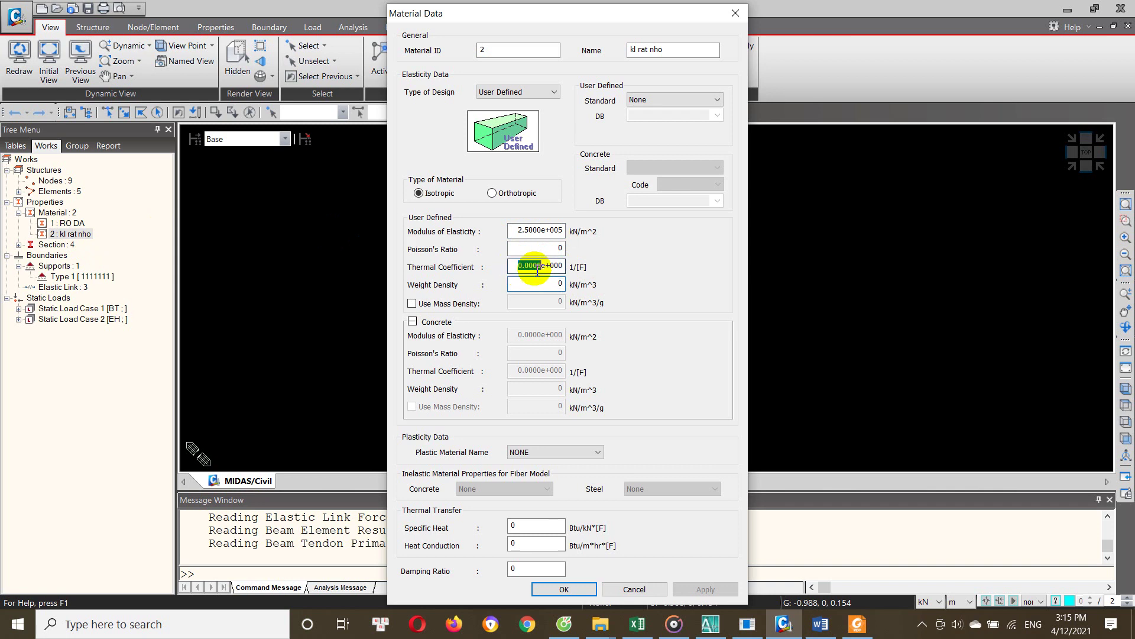
double_click(536, 248)
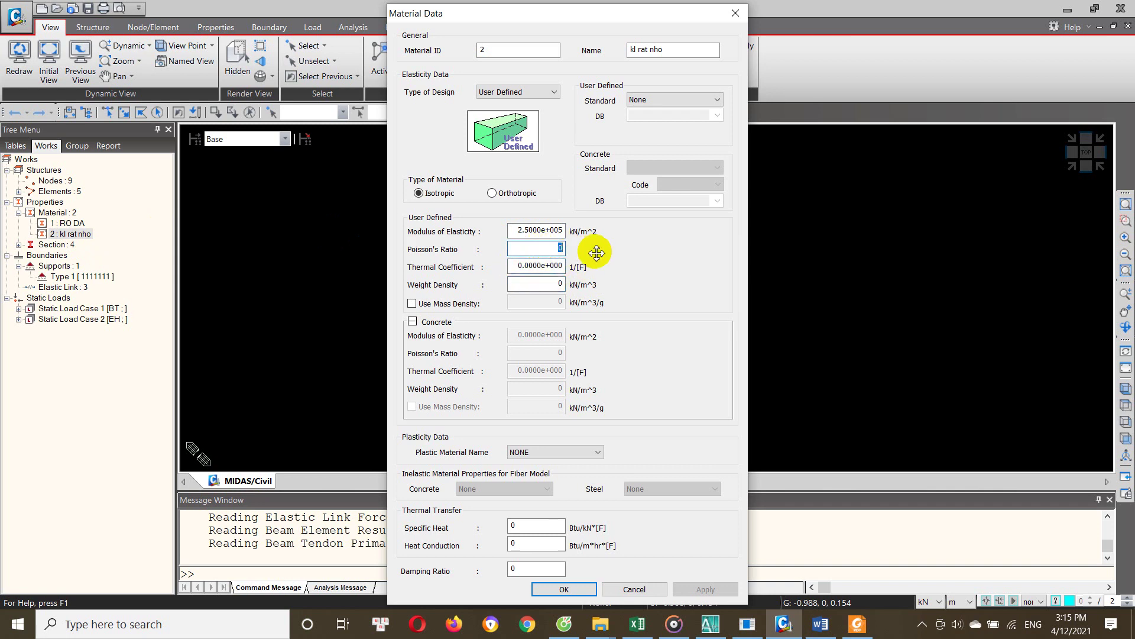
double_click(523, 267)
left_click(545, 284)
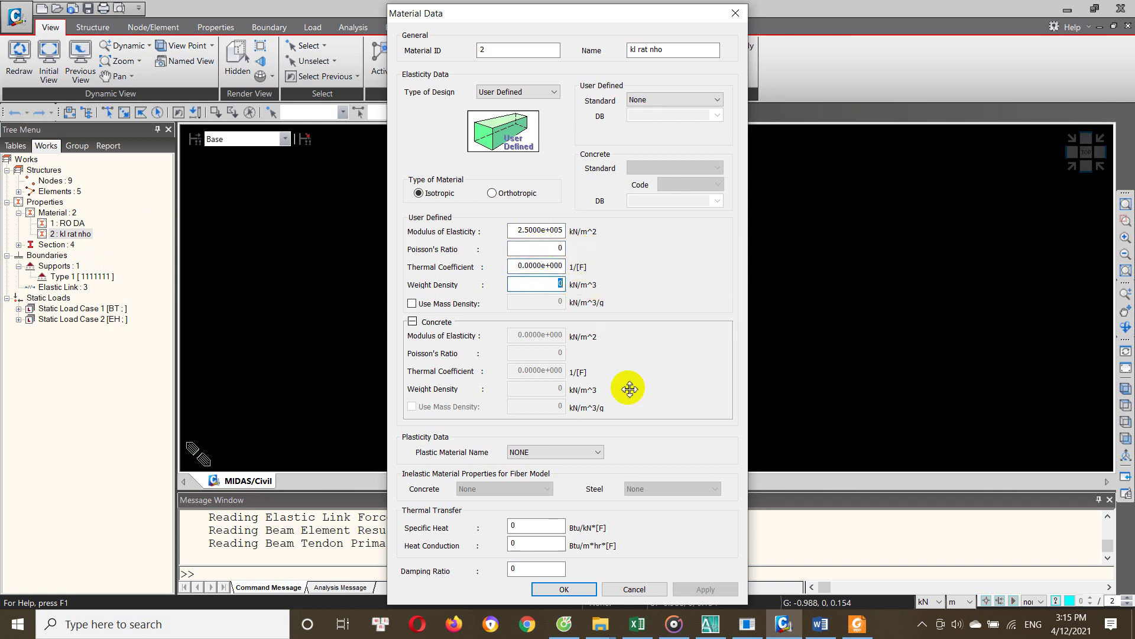
left_click(633, 589)
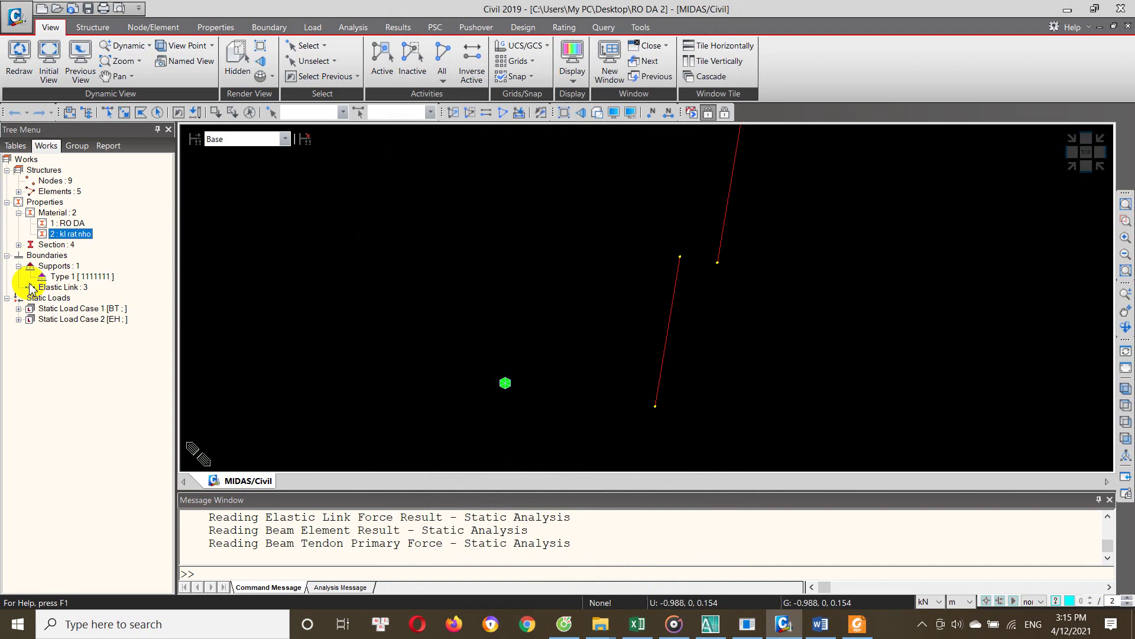
left_click(710, 624)
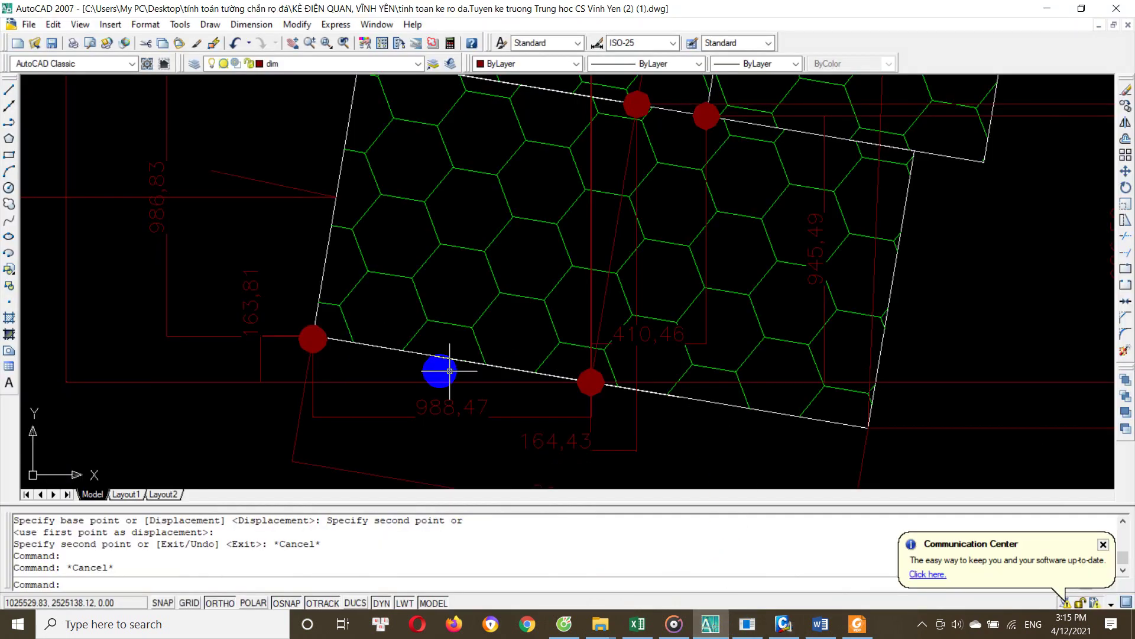
scroll(313, 353, "down", 3)
scroll(414, 319, "up", 1)
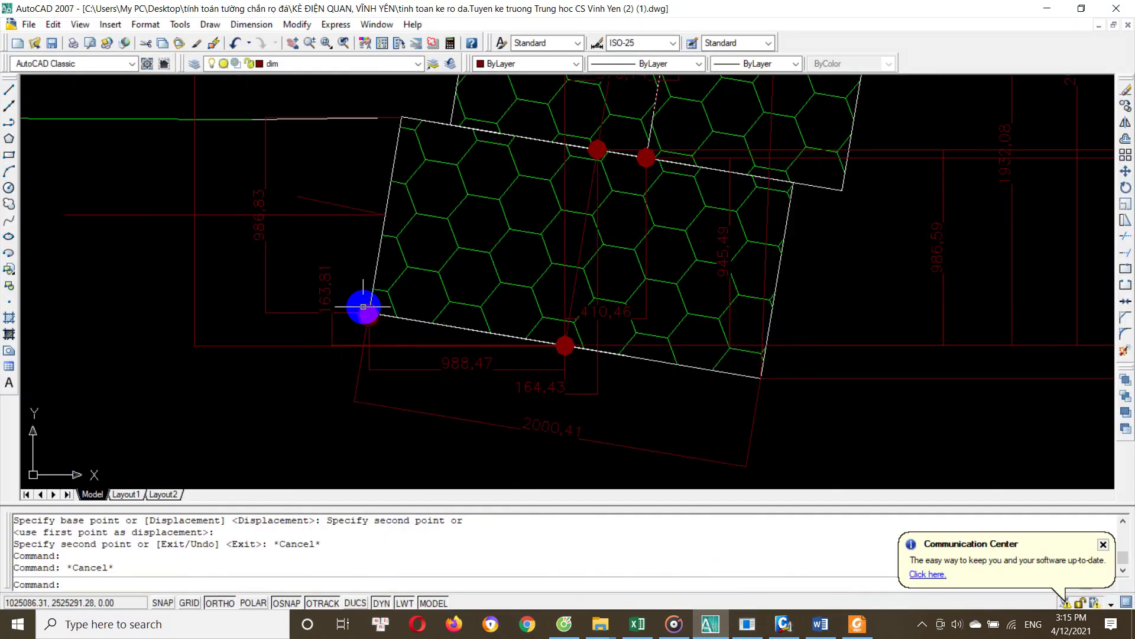
scroll(367, 310, "up", 1)
scroll(361, 322, "up", 2)
scroll(369, 320, "up", 2)
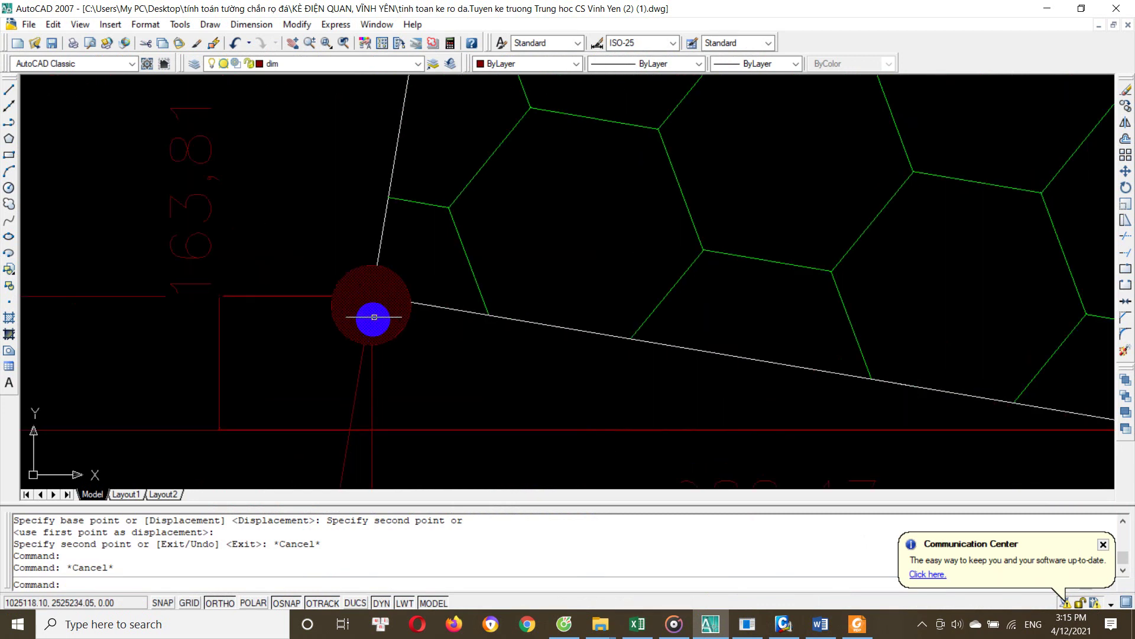
left_click(783, 624)
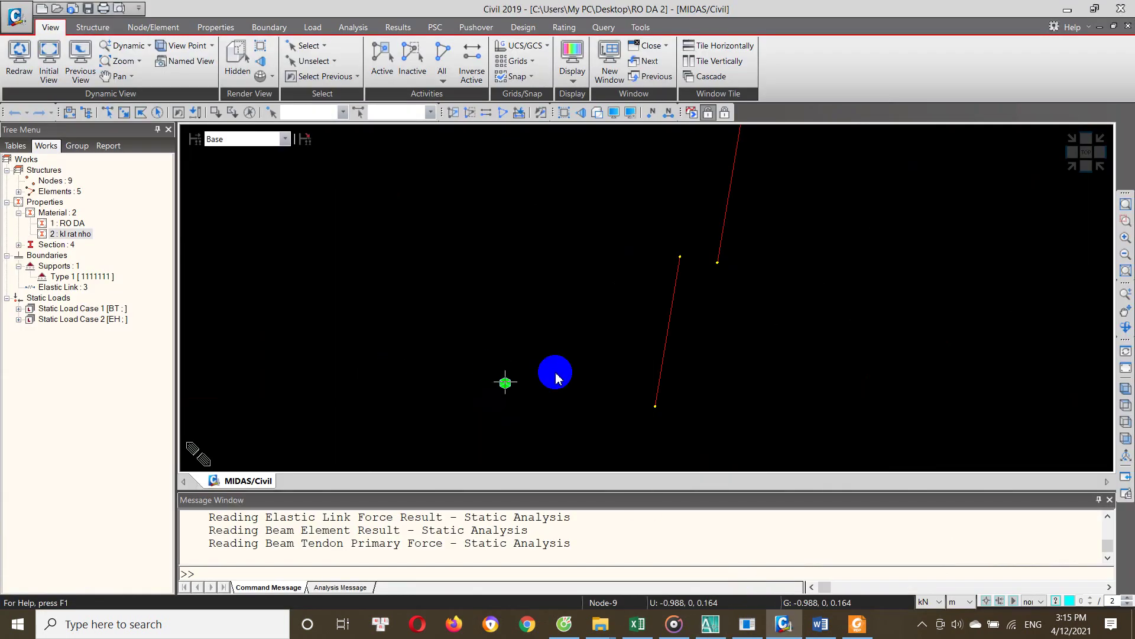
mouse_move(530, 370)
middle_mouse_down("ctrl")
mouse_move(520, 312)
mouse_move(562, 266)
mouse_move(525, 296)
mouse_move(570, 348)
mouse_move(563, 263)
mouse_move(516, 228)
middle_mouse_up("ctrl")
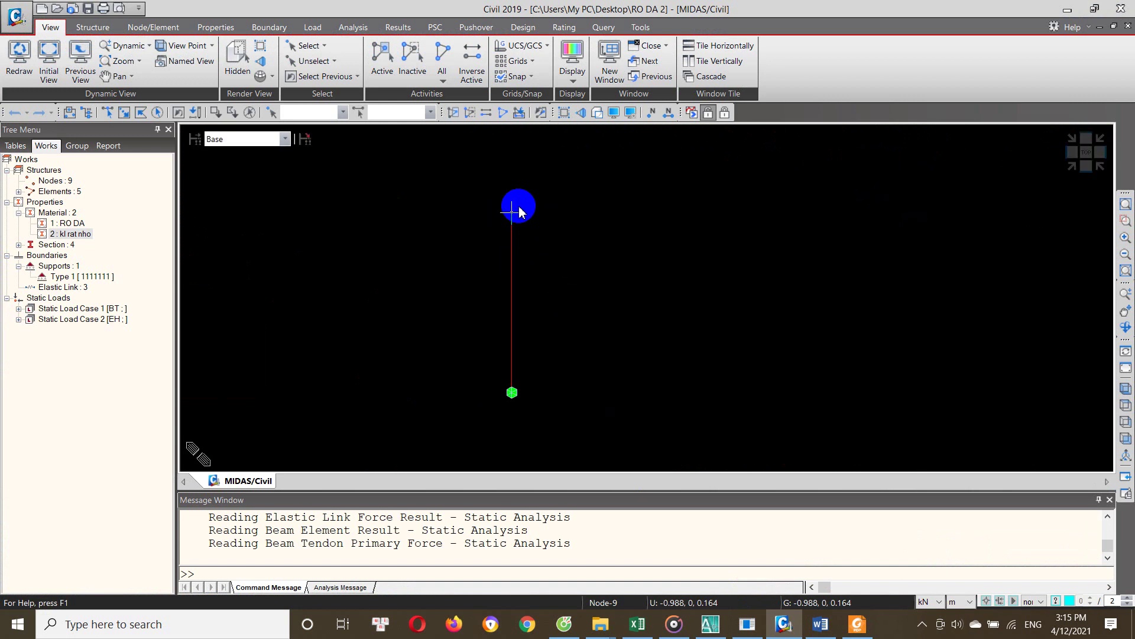
left_click(512, 213)
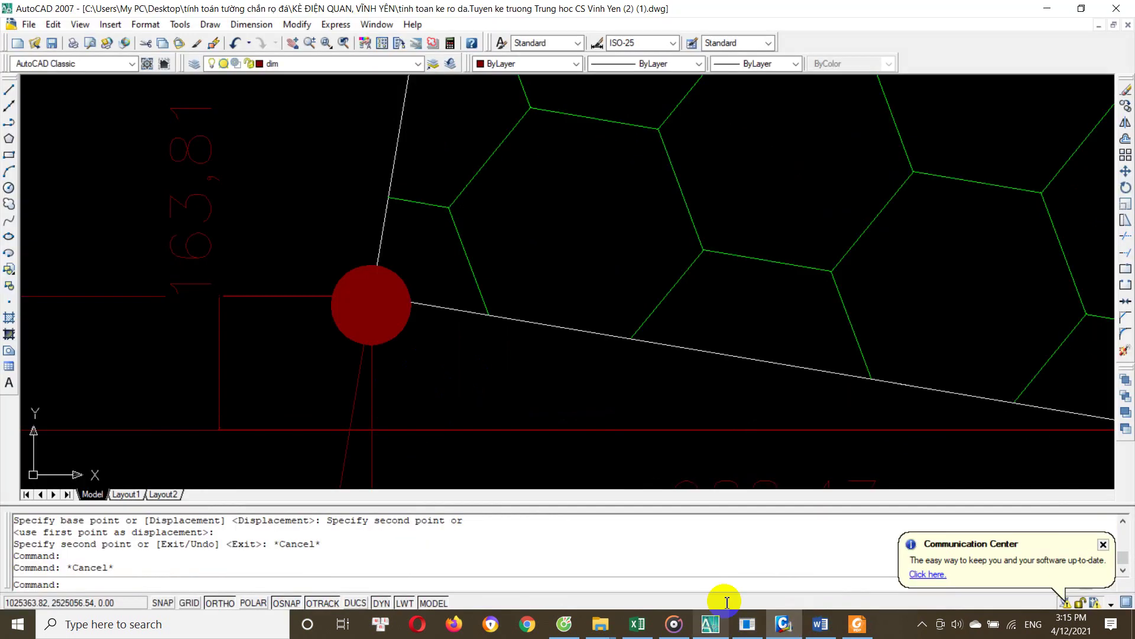
left_click(710, 623)
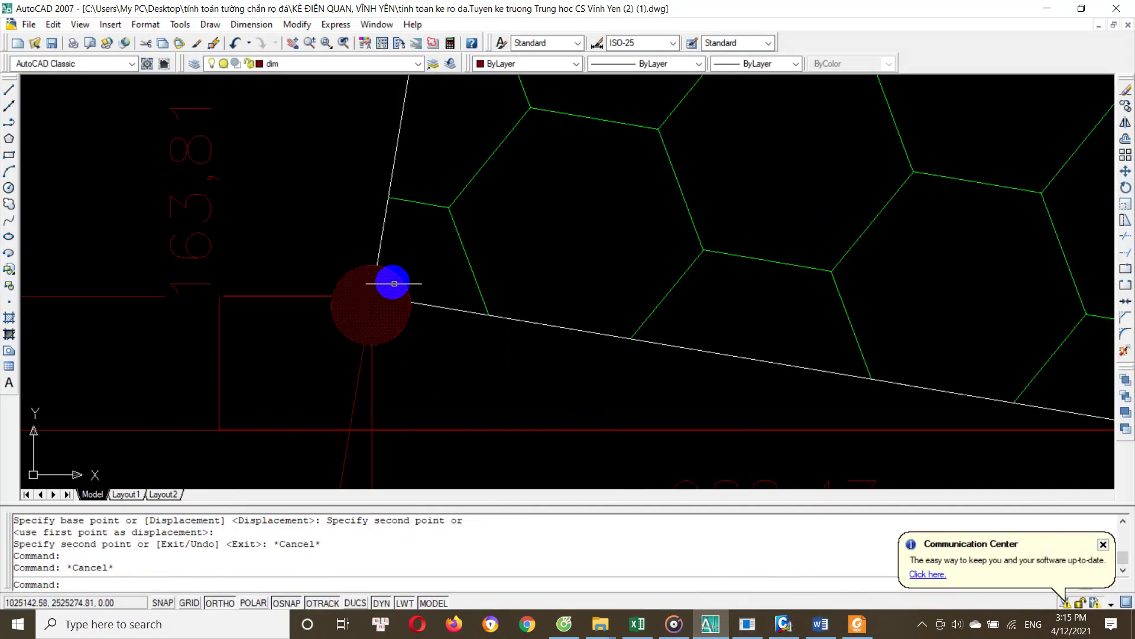
left_click(783, 624)
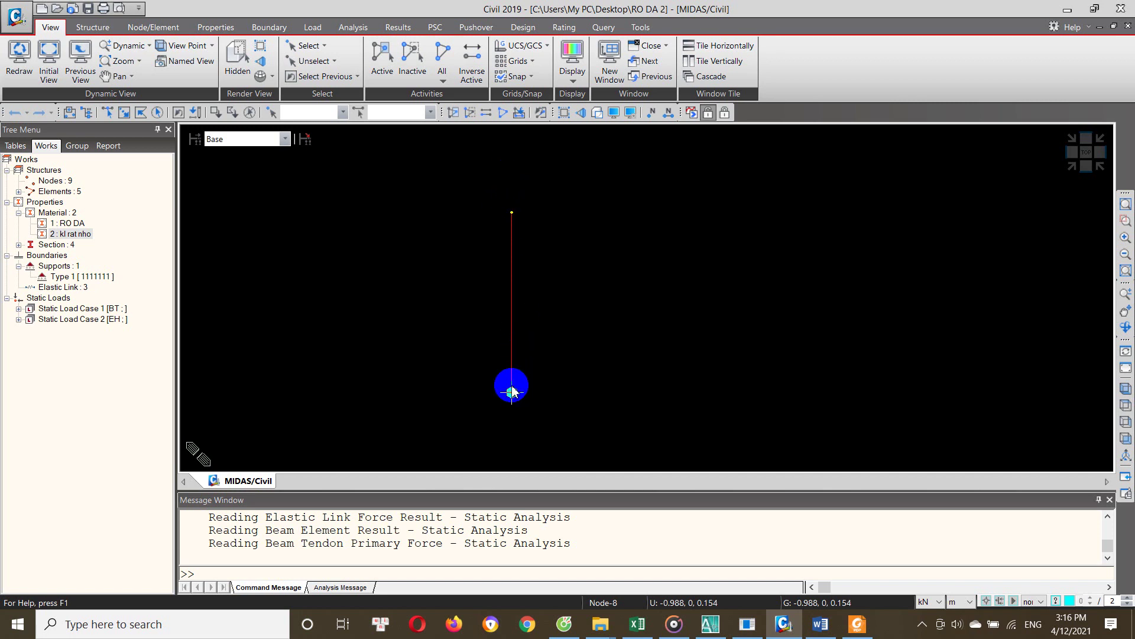
mouse_move(596, 113)
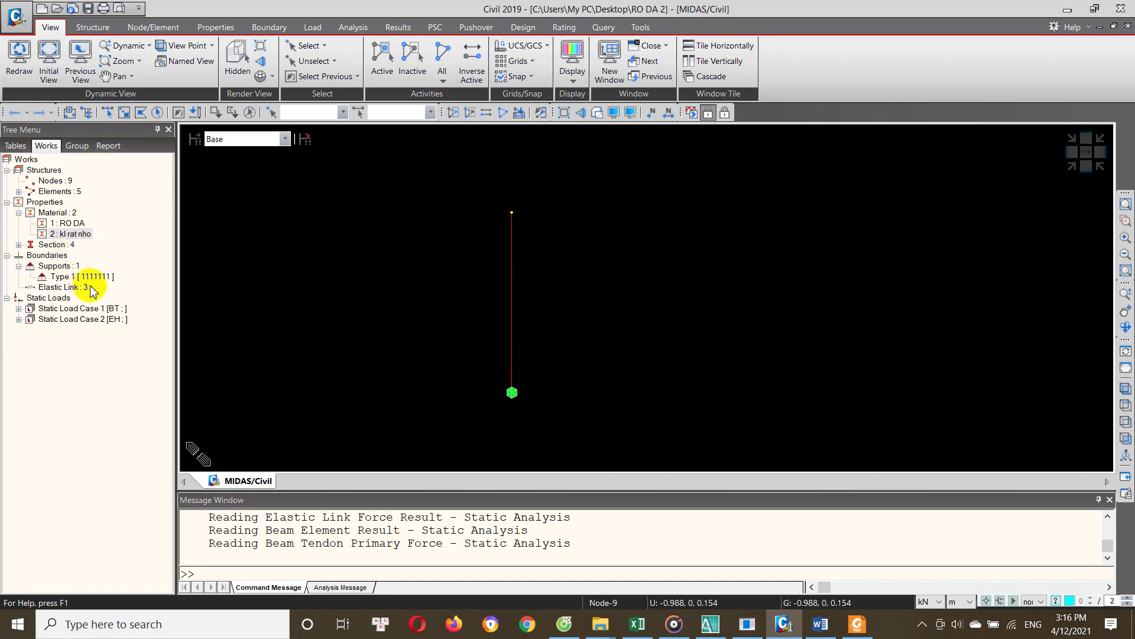
Show sections as solids and check section 1's 2×1 m rectangle against AutoCAD, cancelling unchanged
left_click(598, 113)
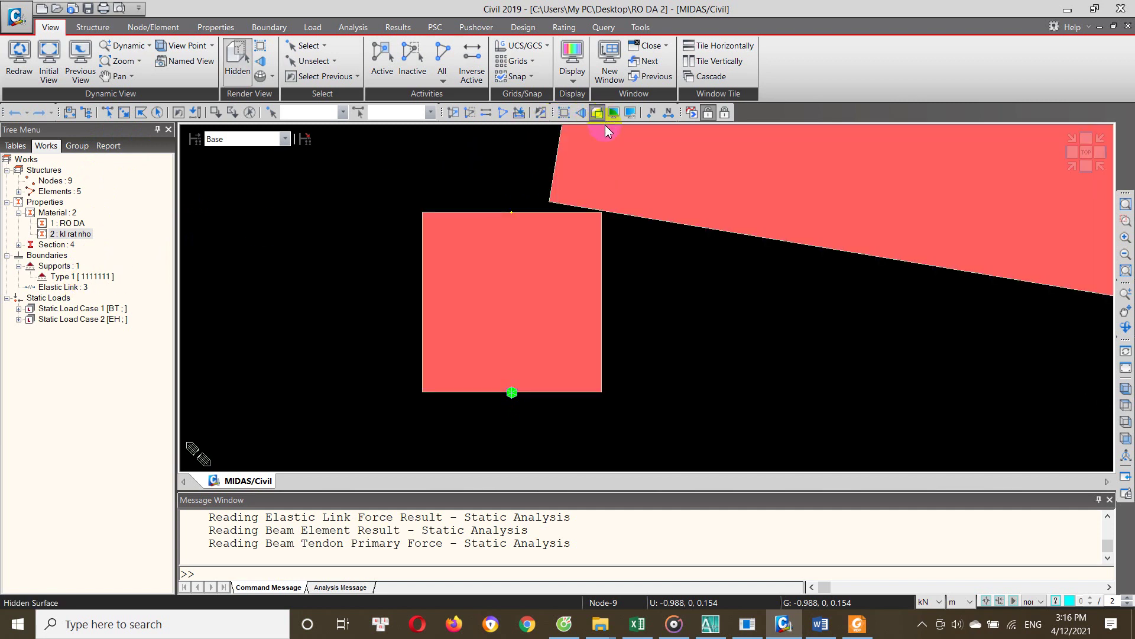
double_click(65, 247)
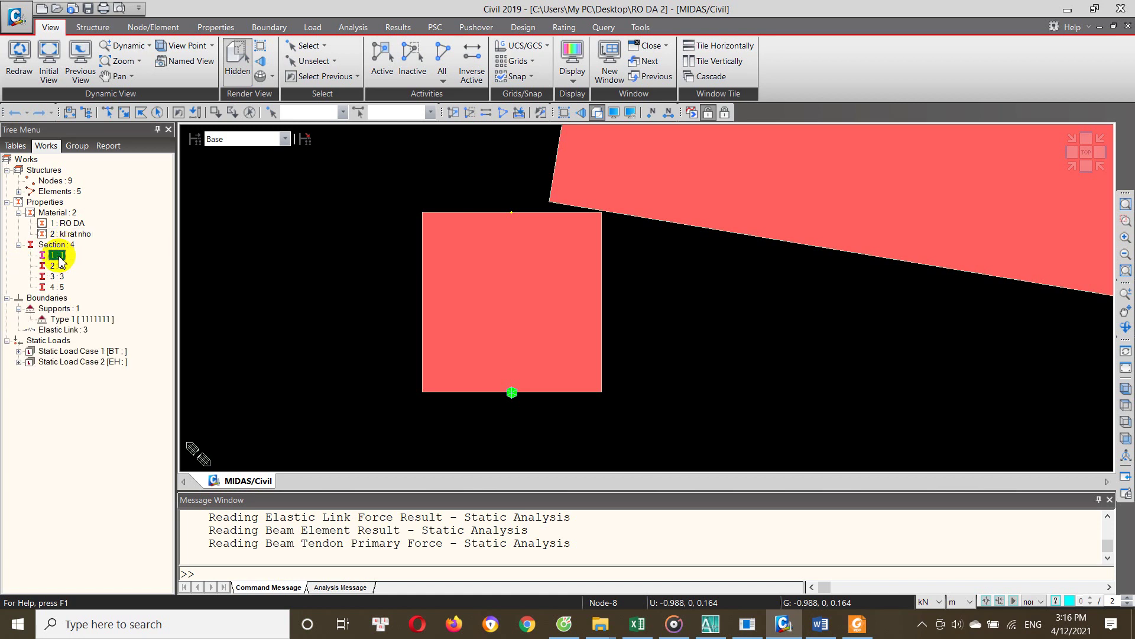
right_click(60, 262)
left_click(100, 423)
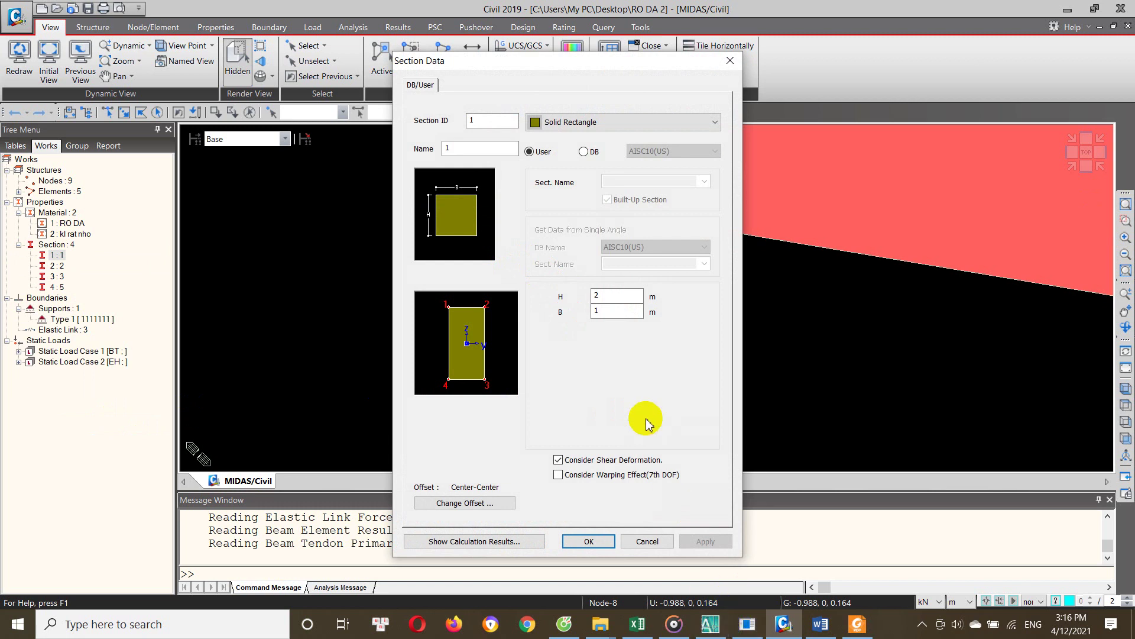
left_click(711, 625)
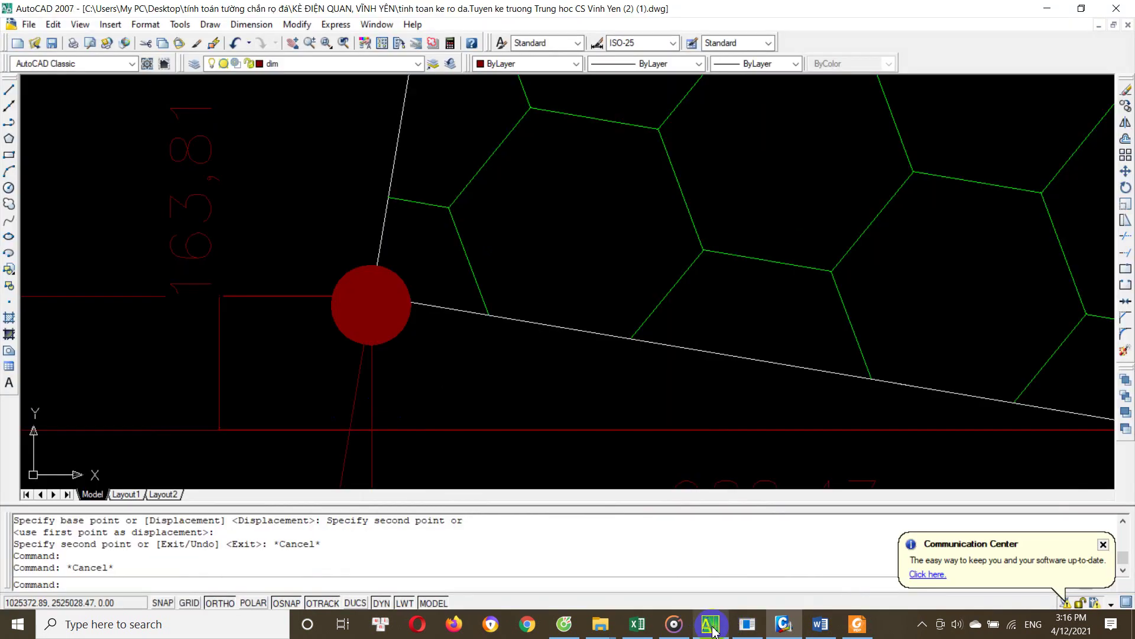
scroll(472, 266, "down", 5)
scroll(460, 177, "up", 2)
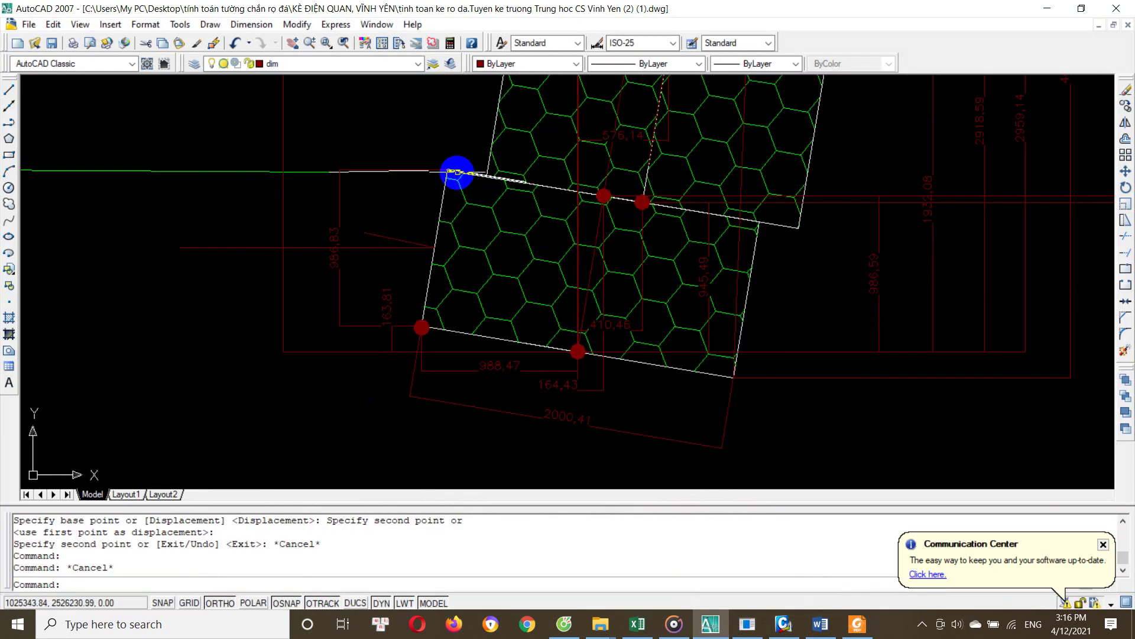
scroll(561, 438, "up", 2)
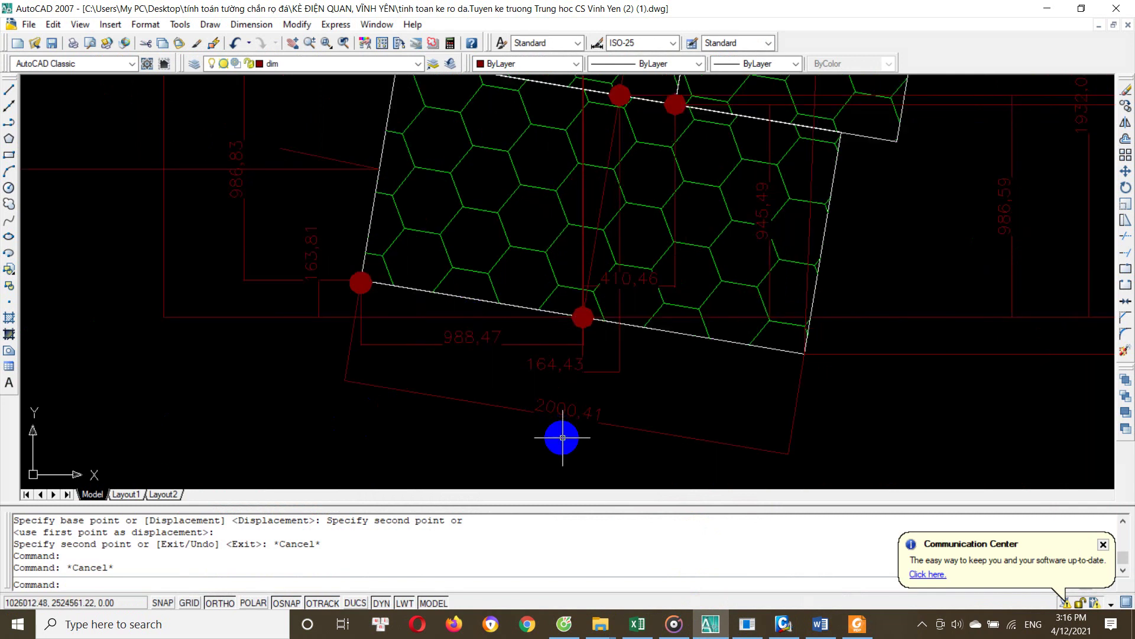
scroll(571, 416, "down", 2)
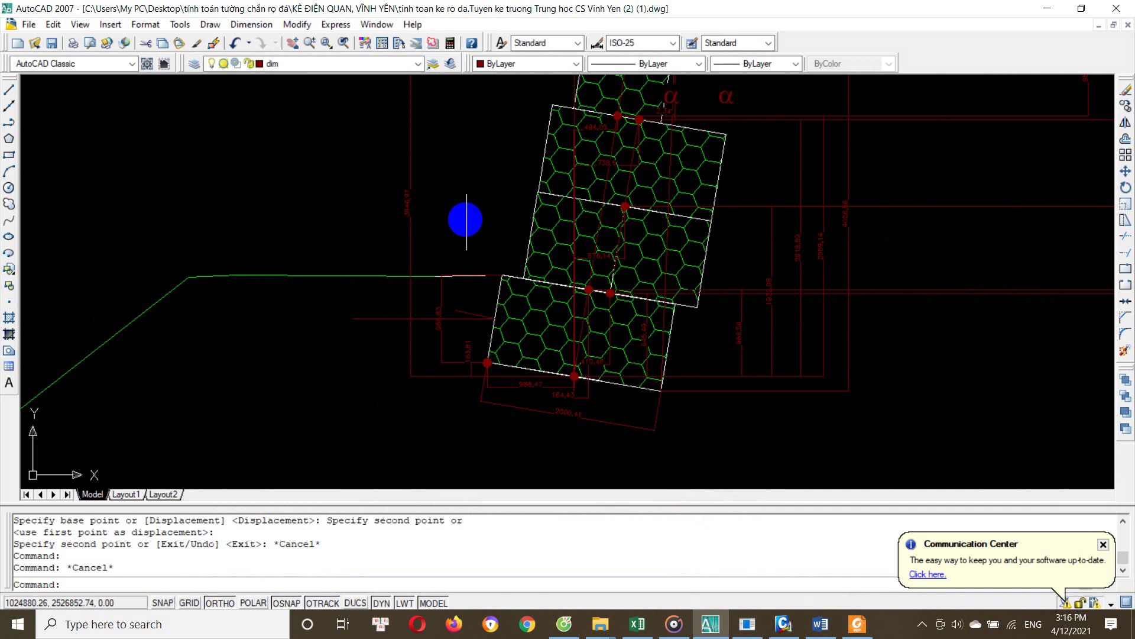
left_click(794, 631)
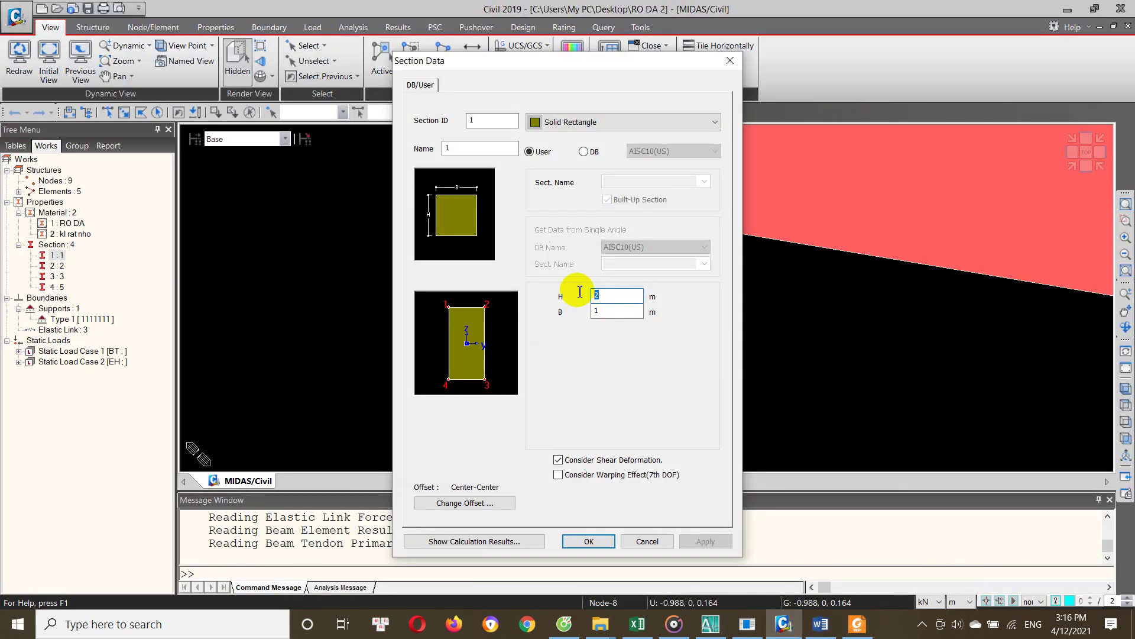
left_click_drag(618, 297, 577, 299)
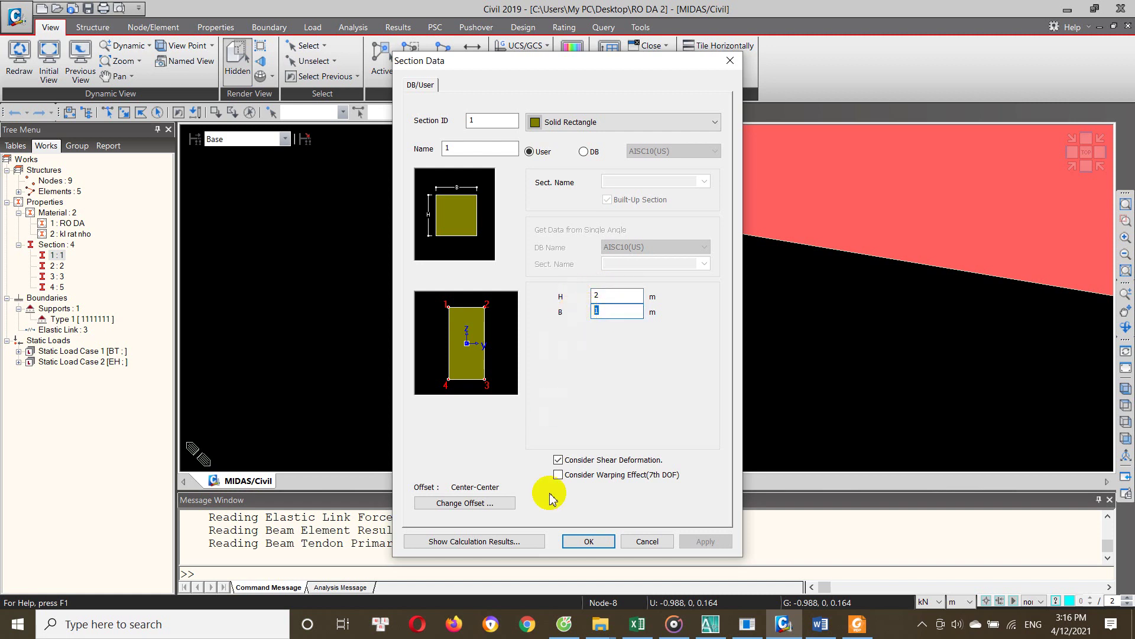
left_click(646, 542)
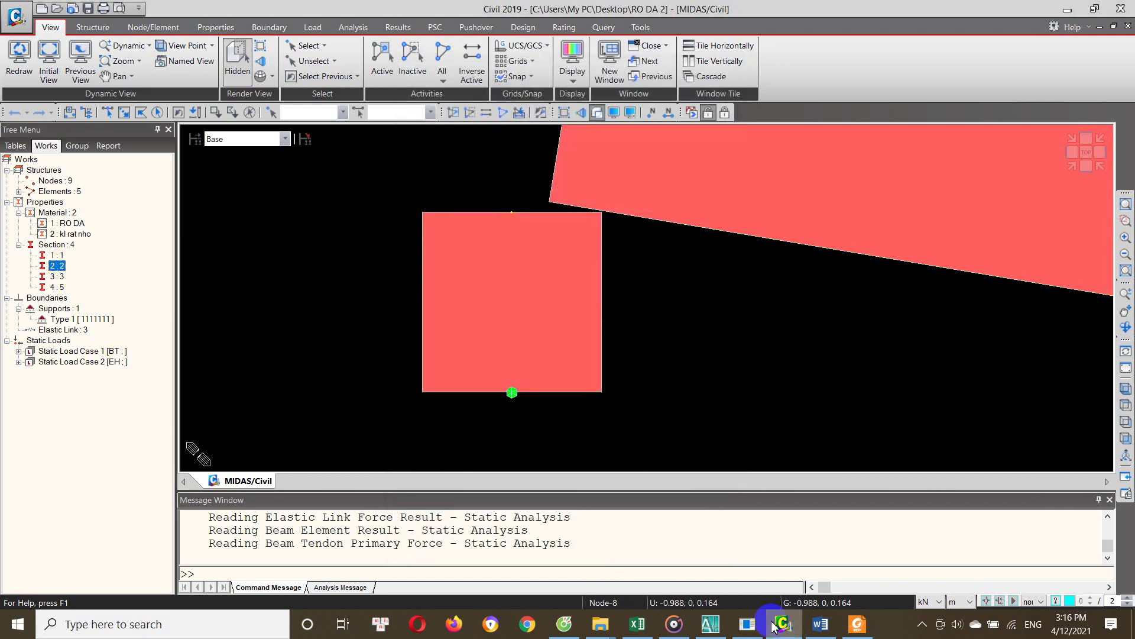
Zoom through the AutoCAD gabion drawing to compare block sizes, then return to MIDAS
left_click(710, 624)
scroll(654, 317, "down", 5)
scroll(675, 292, "up", 5)
scroll(674, 293, "down", 1)
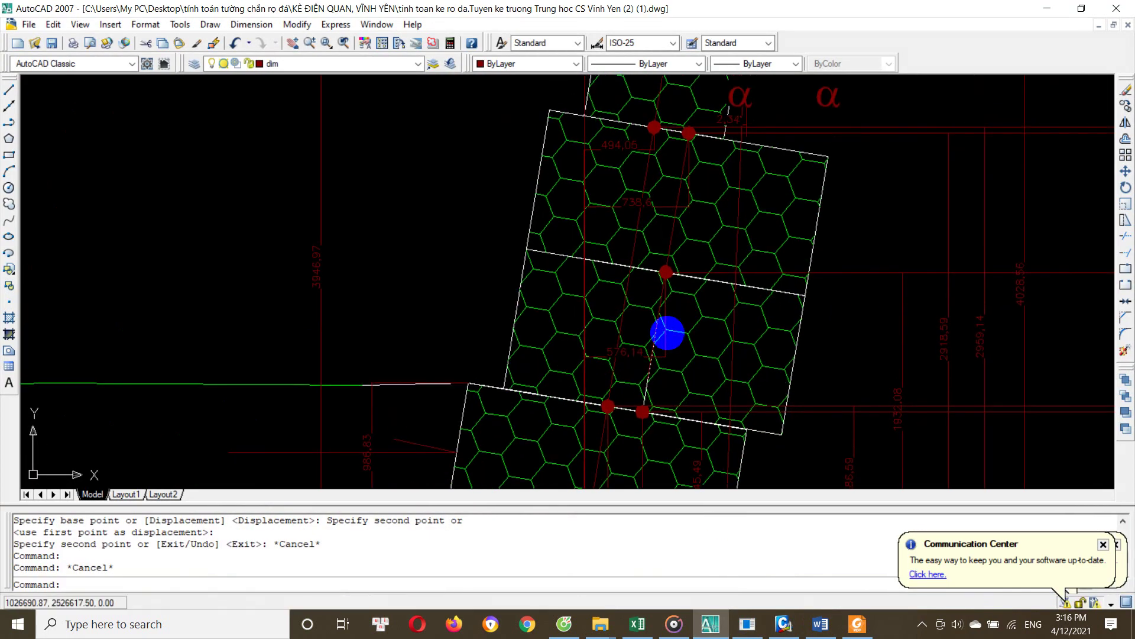
scroll(667, 329, "down", 2)
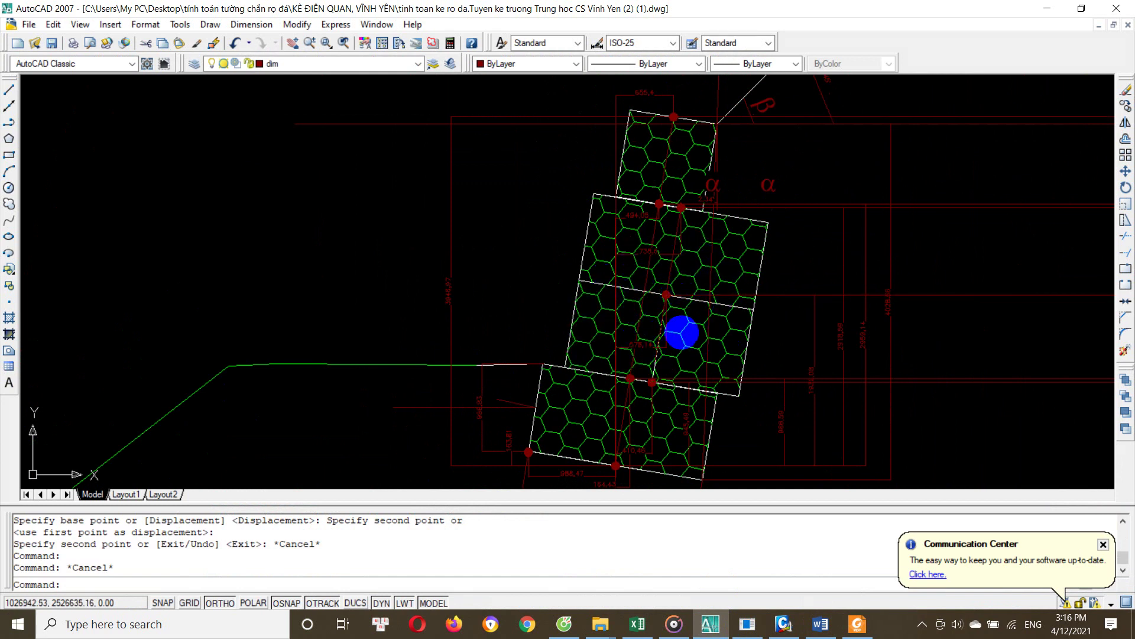
scroll(583, 268, "up", 3)
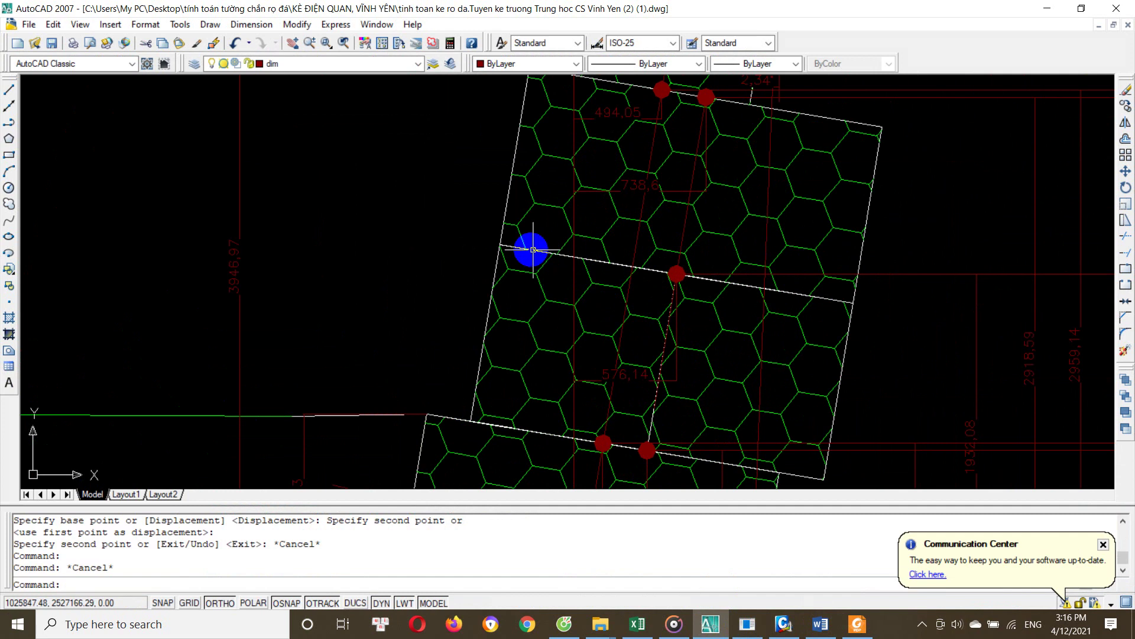
scroll(650, 319, "down", 2)
scroll(714, 344, "up", 3)
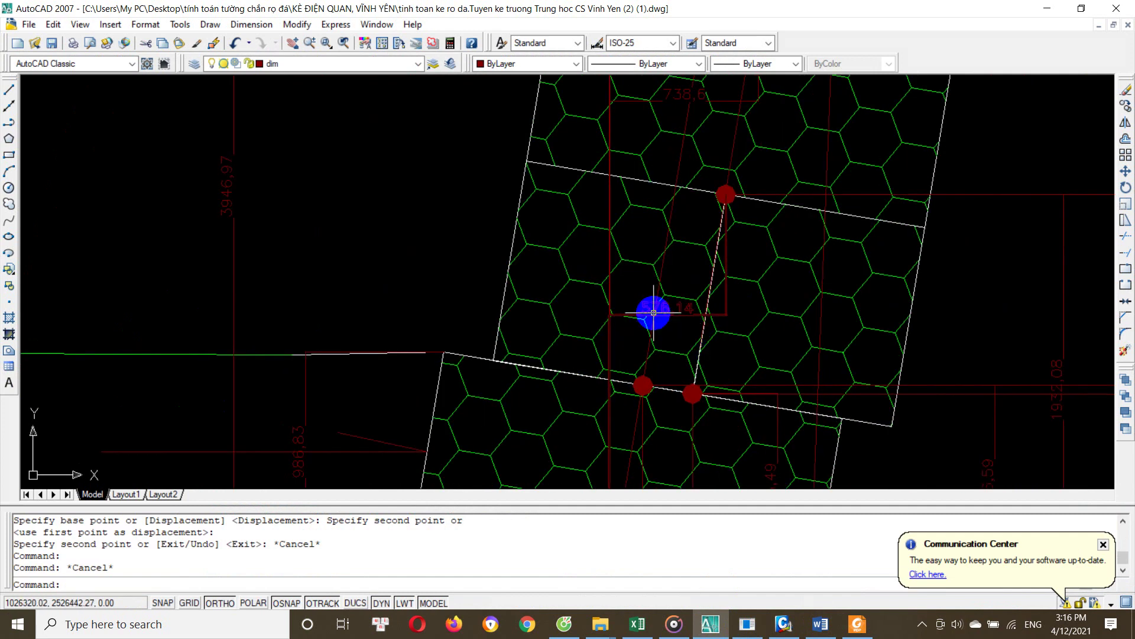
scroll(654, 296, "down", 3)
scroll(609, 269, "up", 1)
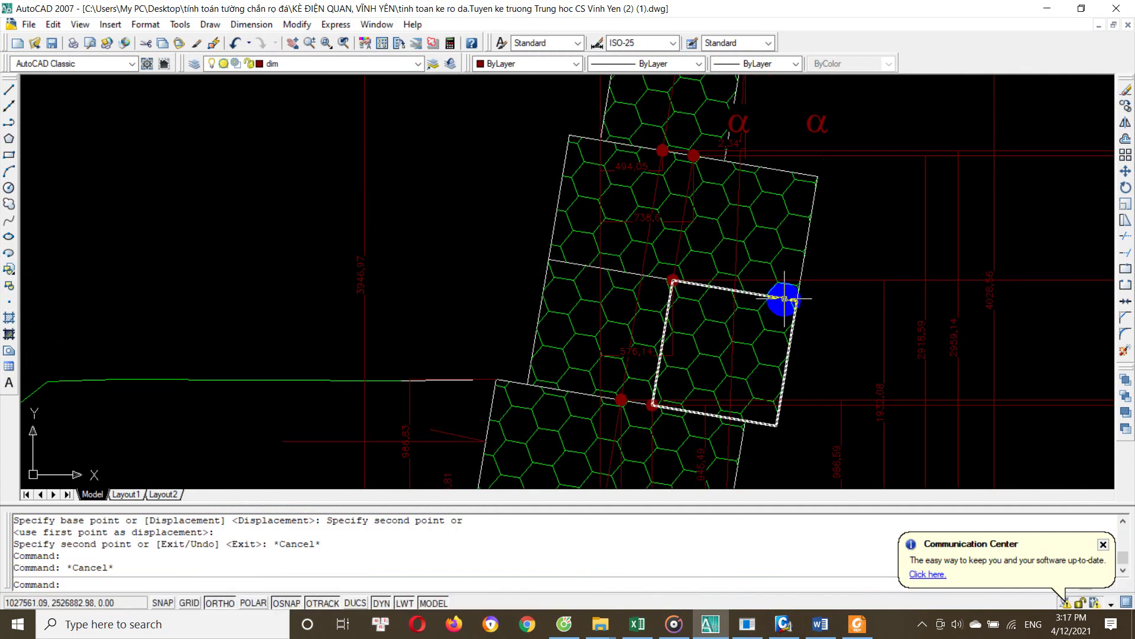
left_click(784, 624)
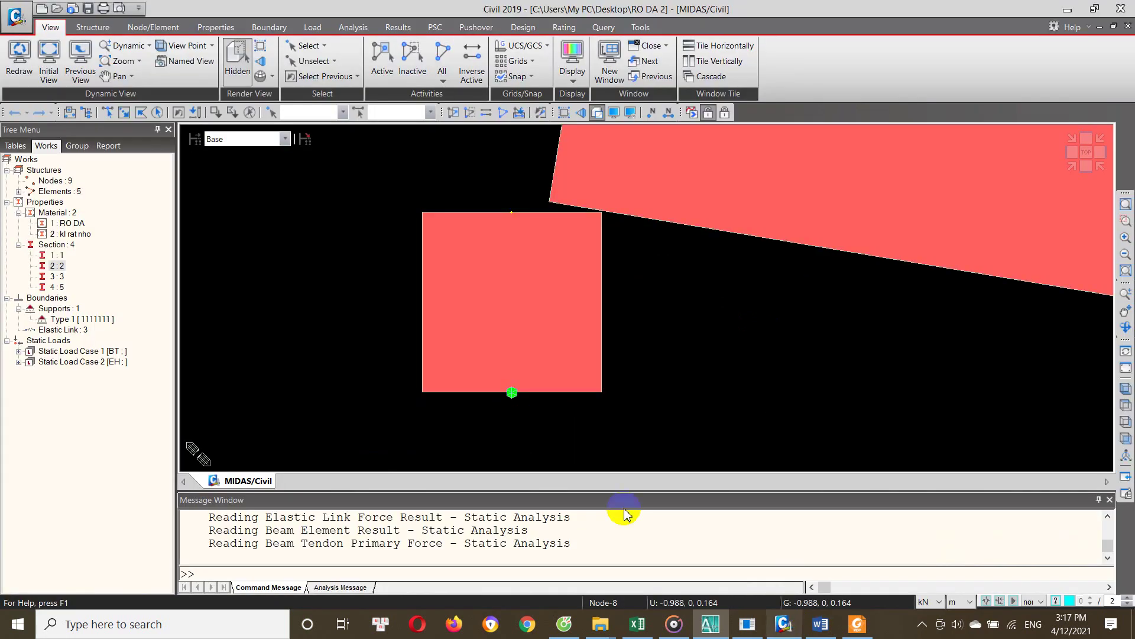
Confirm section 2 is a 2×1 m rectangle and cancel without changes
right_click(64, 269)
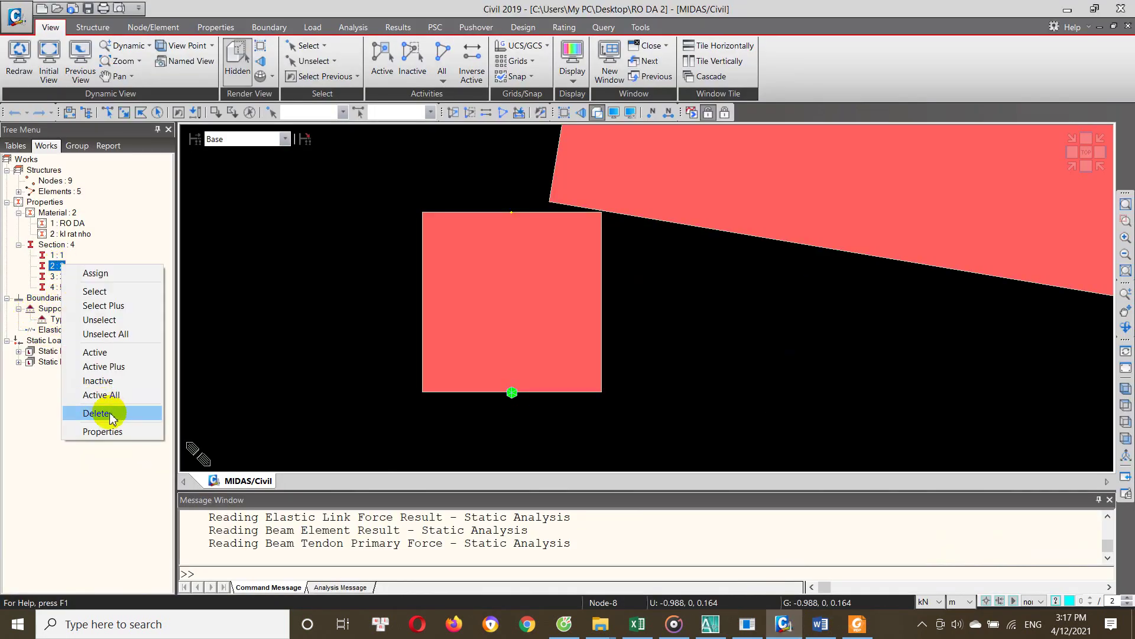
left_click(110, 431)
double_click(606, 311)
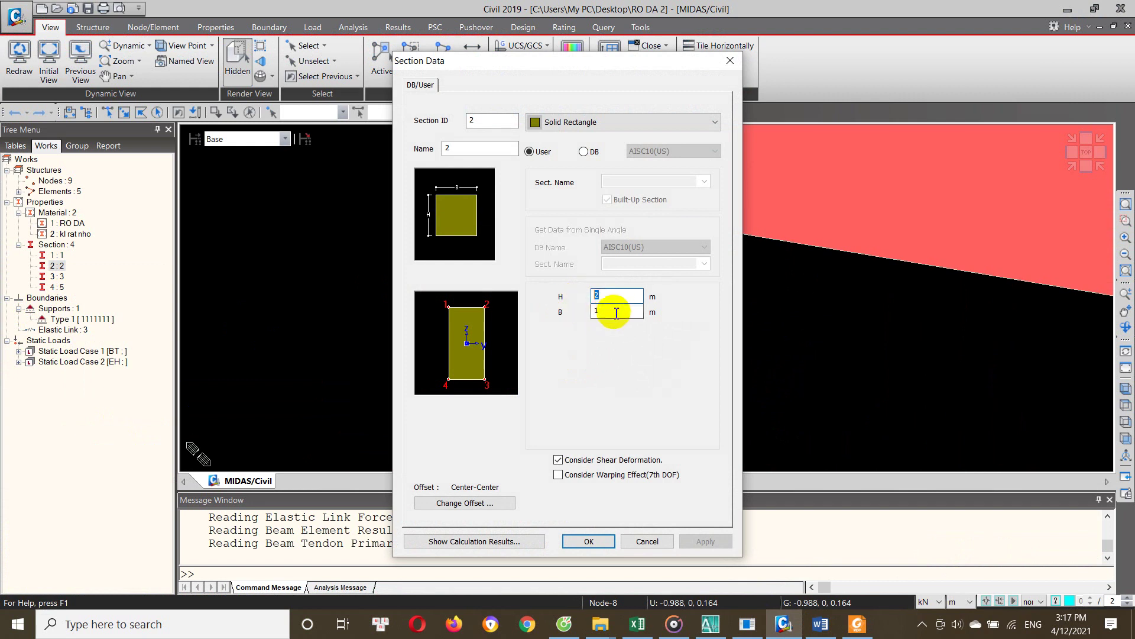
left_click(646, 541)
Compare section 3's 1×1 m rectangle with the top gabion block in AutoCAD
right_click(63, 280)
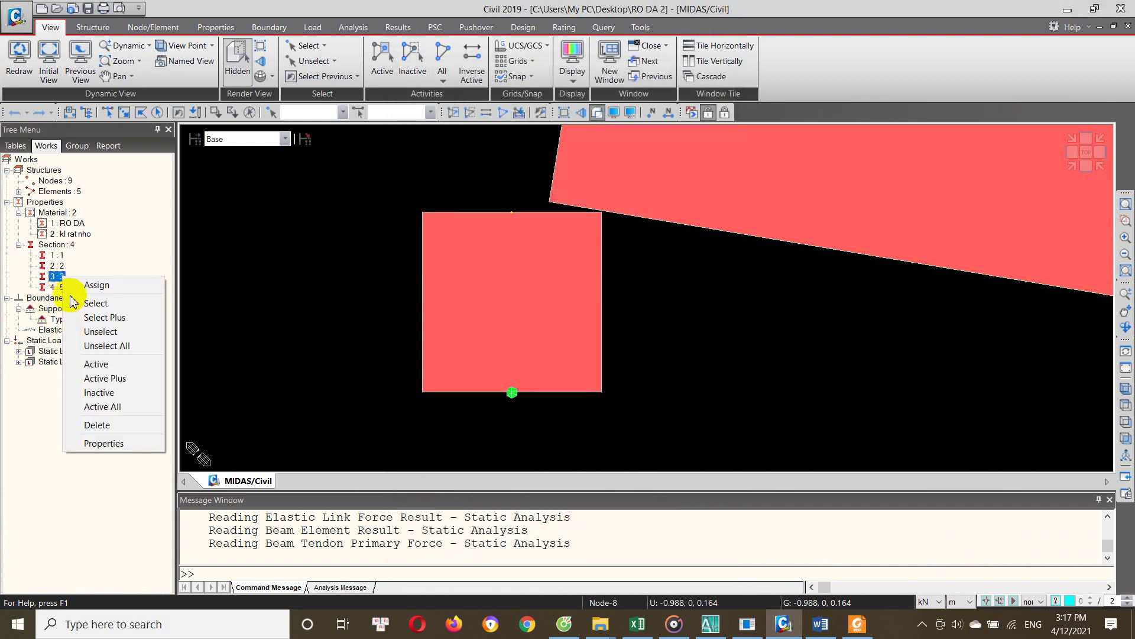
left_click(118, 442)
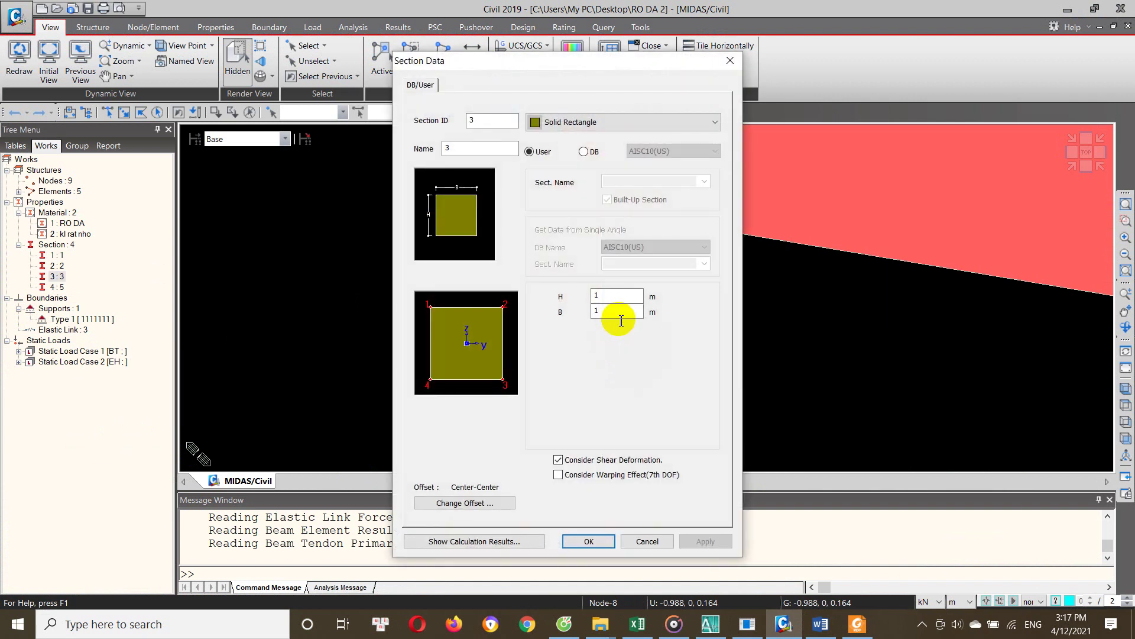
left_click(710, 624)
scroll(677, 170, "down", 2)
scroll(692, 152, "up", 4)
middle_click_drag(692, 152, 568, 155)
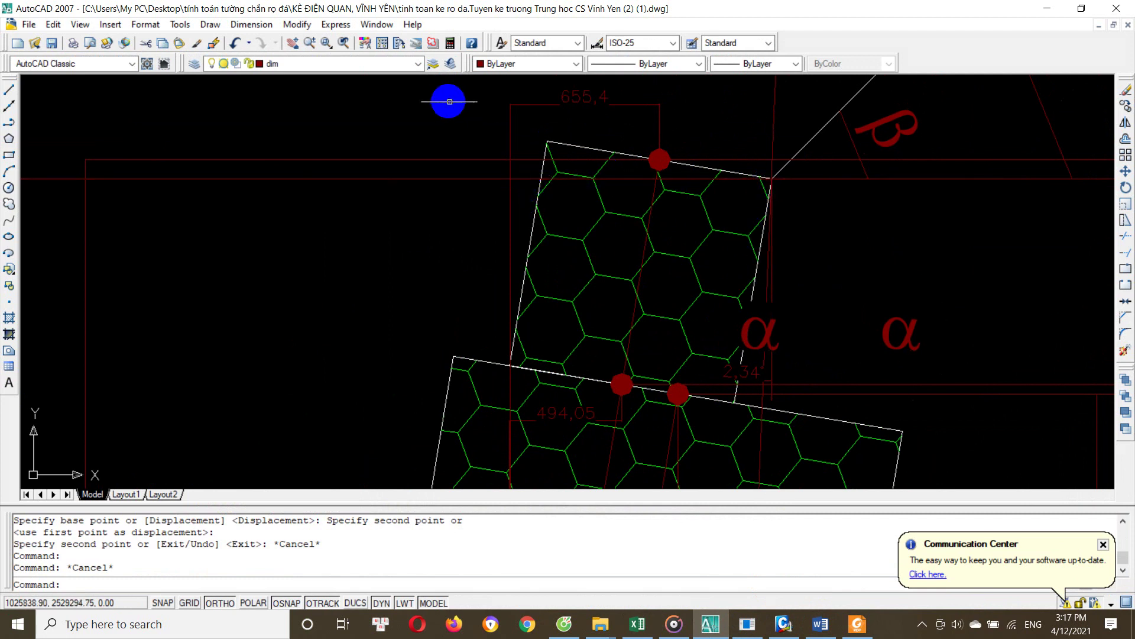
left_click(782, 623)
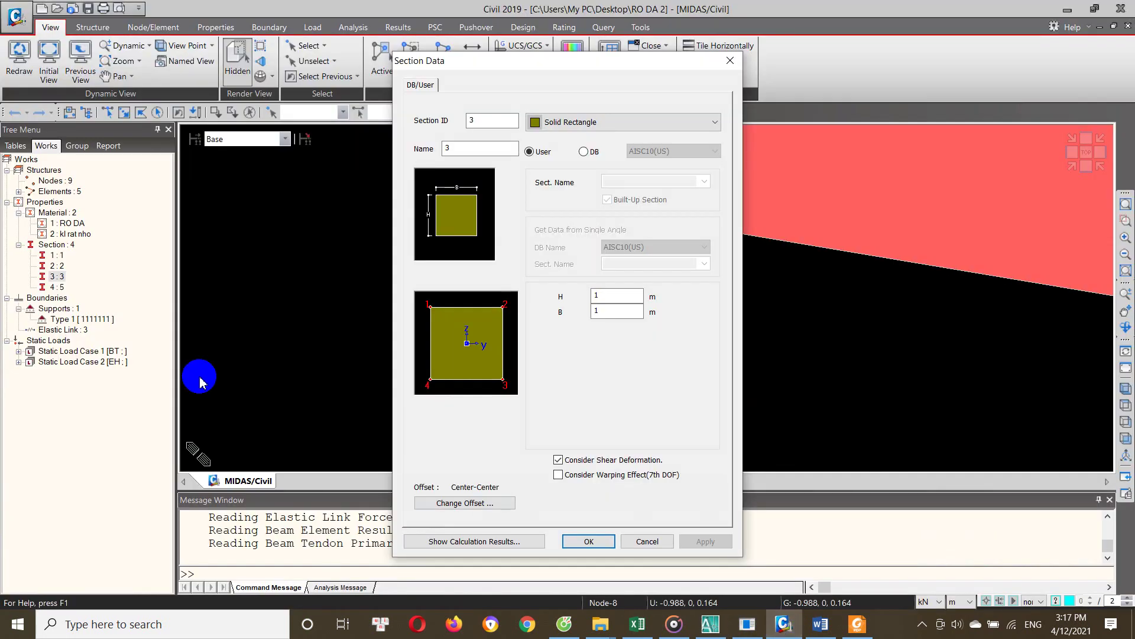
left_click(617, 309)
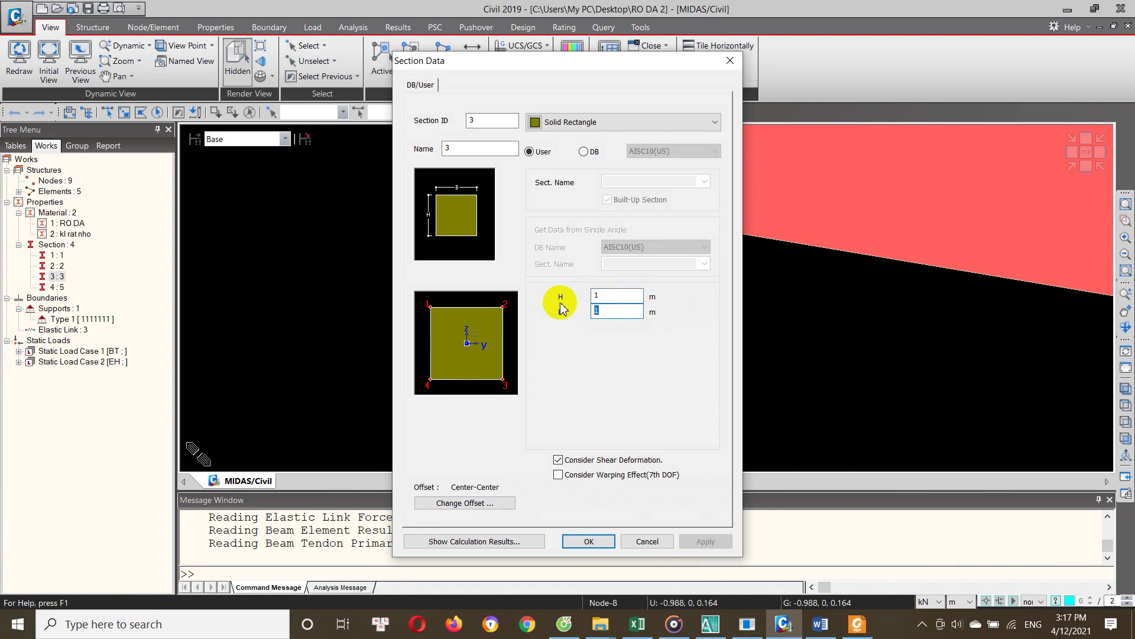
left_click(640, 543)
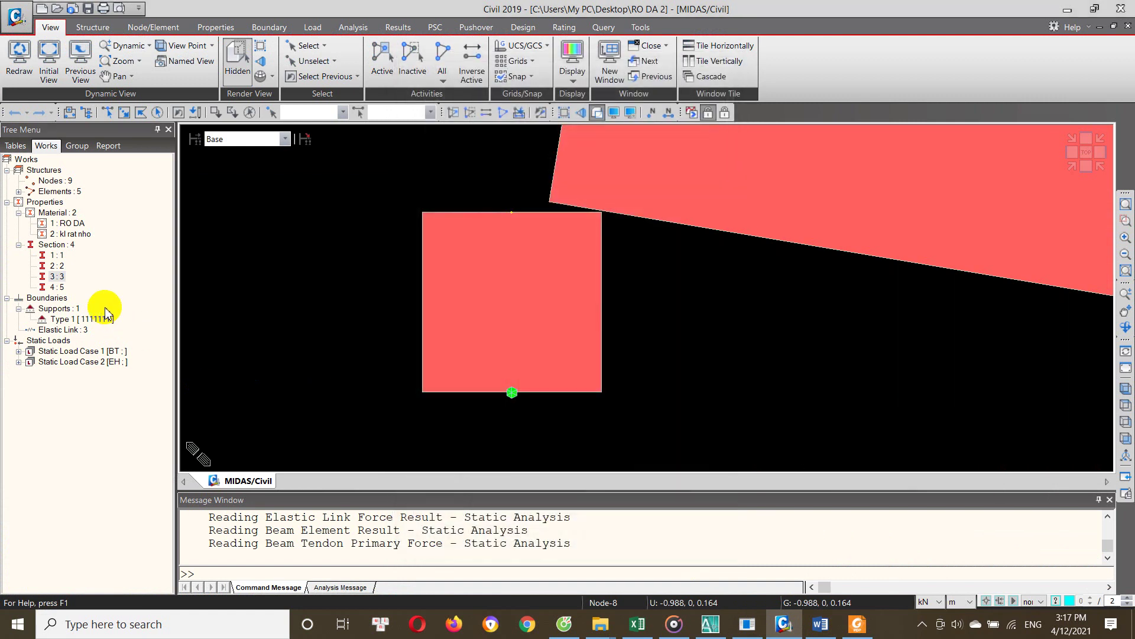
left_click(61, 290)
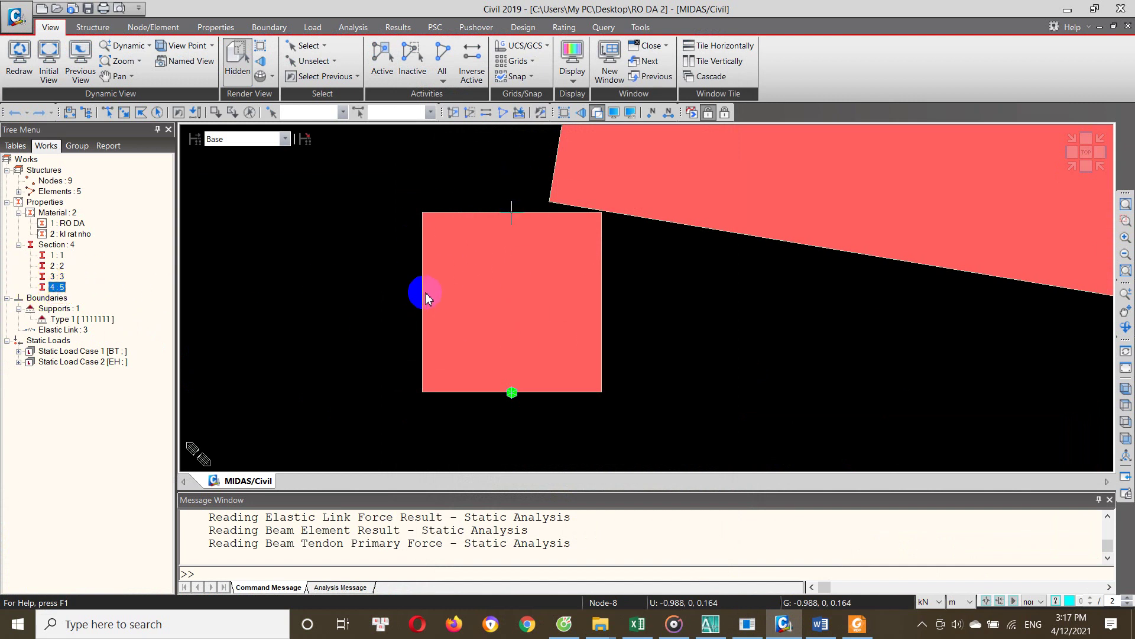
middle_click_drag(451, 289, 395, 353, "ctrl")
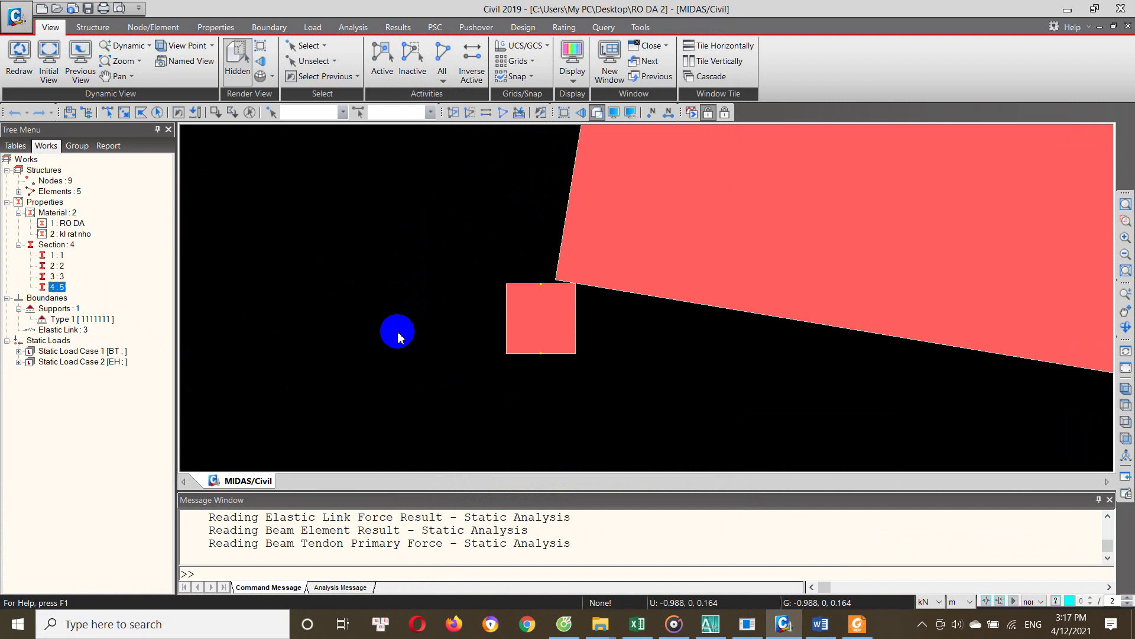
mouse_move(395, 354)
middle_mouse_down("ctrl")
mouse_move(460, 316)
mouse_move(576, 370)
middle_mouse_up("ctrl")
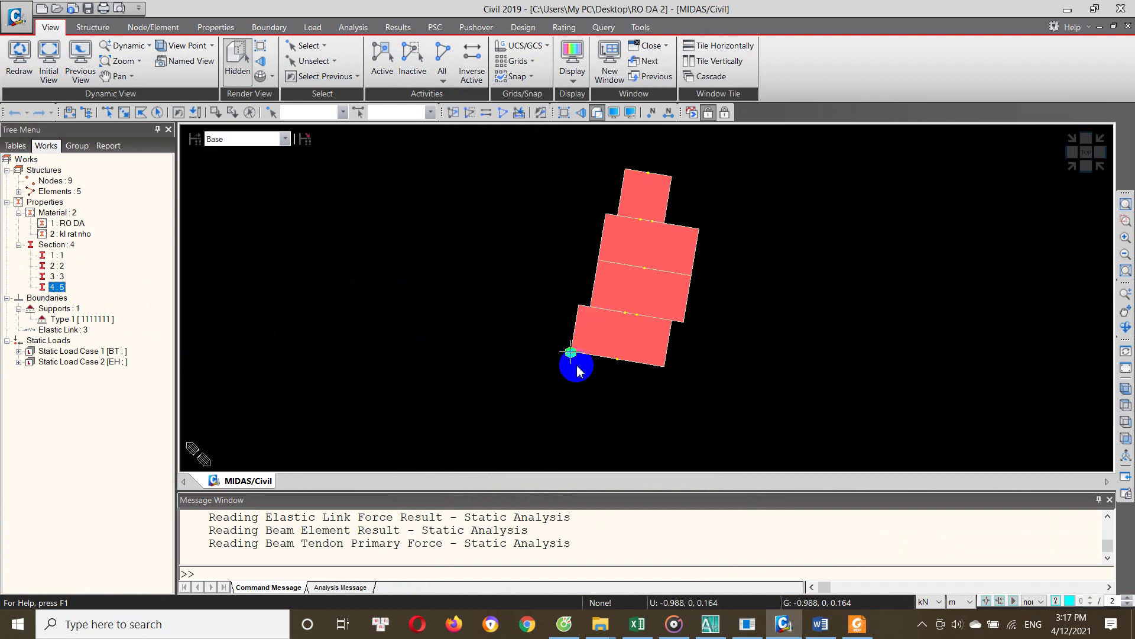
mouse_move(562, 373)
middle_mouse_down("ctrl")
mouse_move(567, 340)
mouse_move(578, 329)
mouse_move(578, 357)
mouse_move(596, 336)
mouse_move(576, 378)
mouse_move(583, 353)
mouse_move(558, 297)
mouse_move(552, 313)
mouse_move(552, 329)
mouse_move(573, 329)
mouse_move(580, 269)
mouse_move(544, 339)
mouse_move(572, 416)
middle_mouse_up("ctrl")
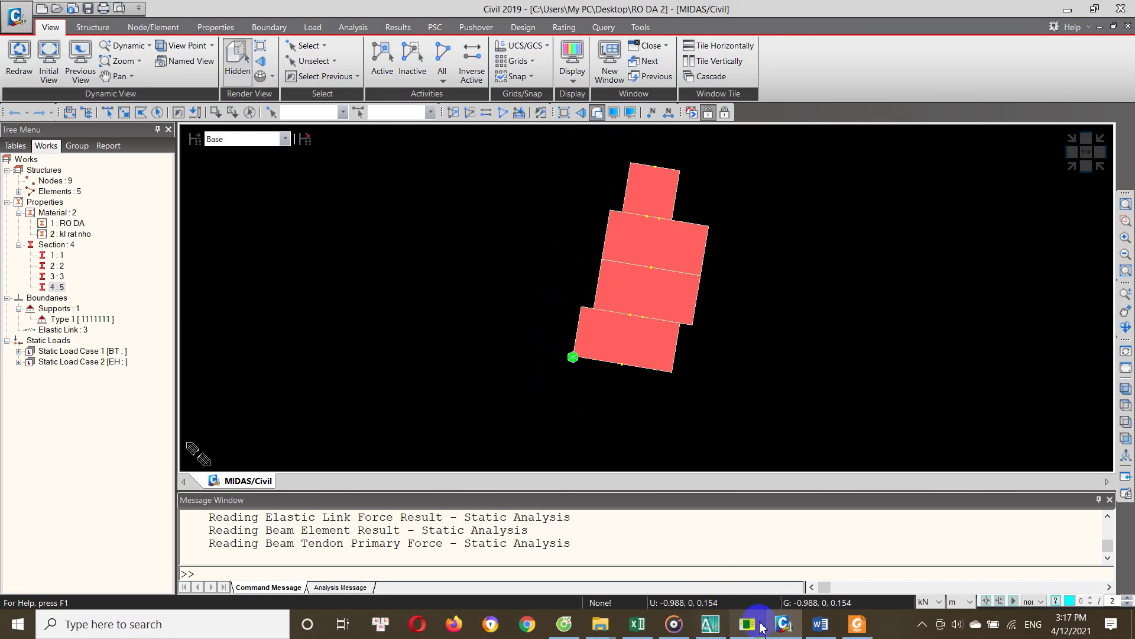
left_click(638, 621)
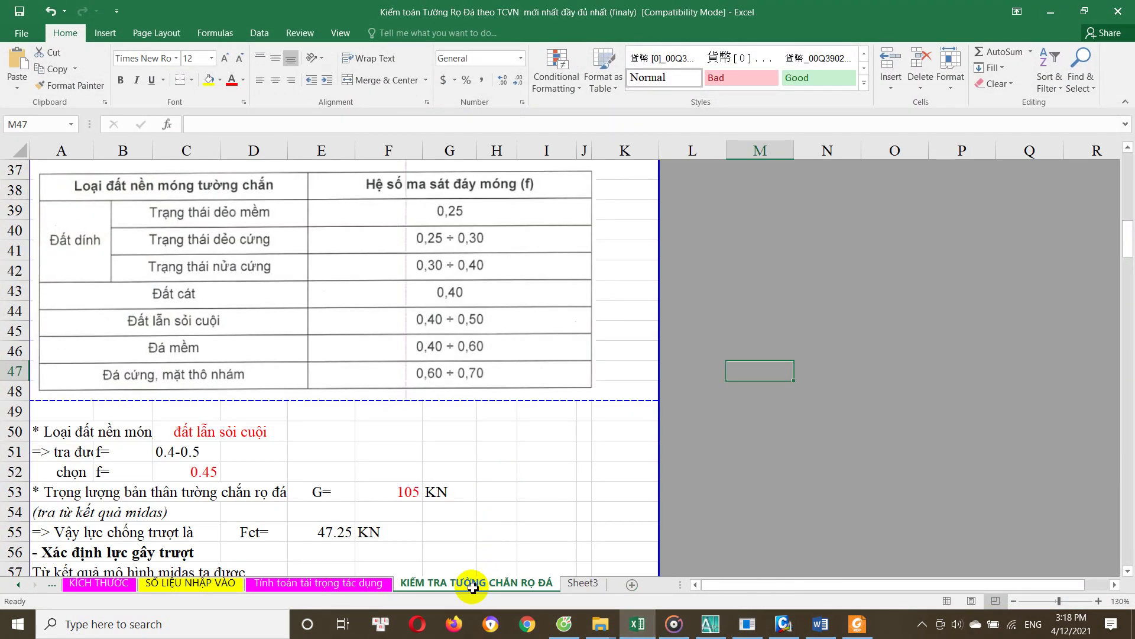
left_click(509, 582)
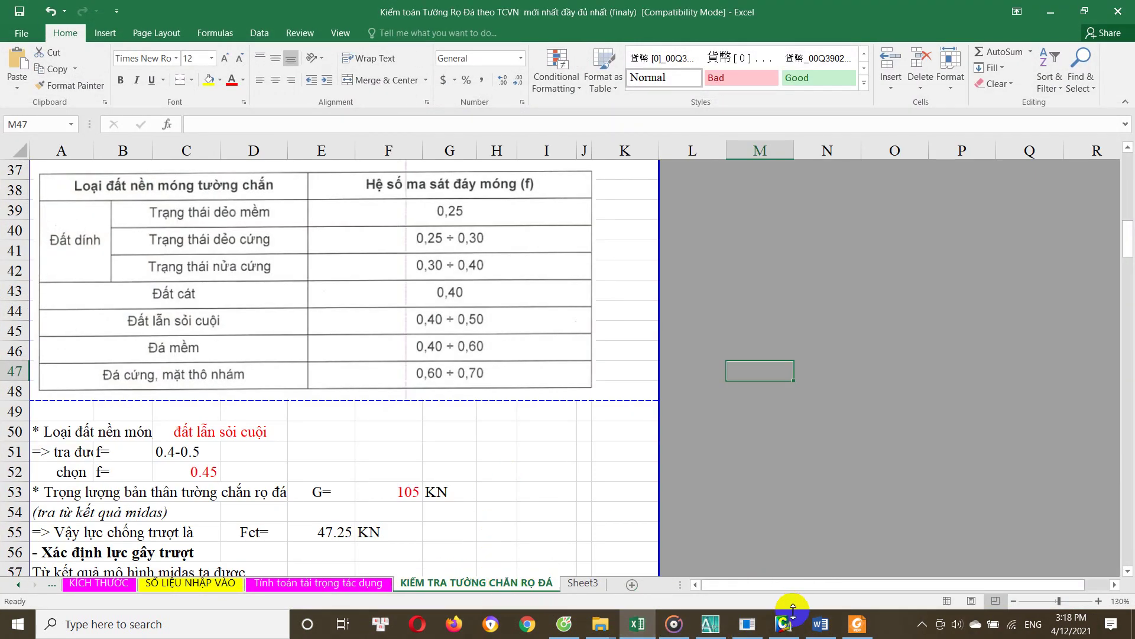
left_click(783, 623)
mouse_move(562, 337)
middle_mouse_down("ctrl")
mouse_move(582, 349)
mouse_move(573, 296)
mouse_move(562, 307)
mouse_move(568, 316)
mouse_move(586, 290)
middle_mouse_up("ctrl")
Frame the block in MIDAS, then pan the AutoCAD drawing to the bottom gabion block's sloped base
scroll(618, 315, "up", 5)
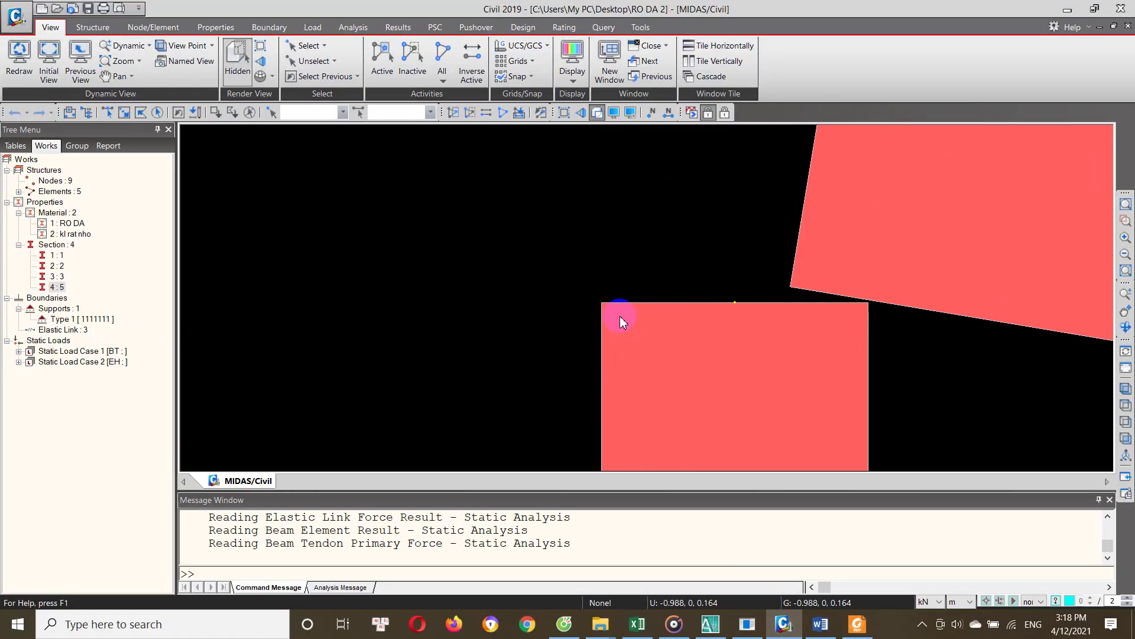
middle_click_drag(648, 357, 514, 277)
middle_click_drag(460, 338, 450, 332, "ctrl")
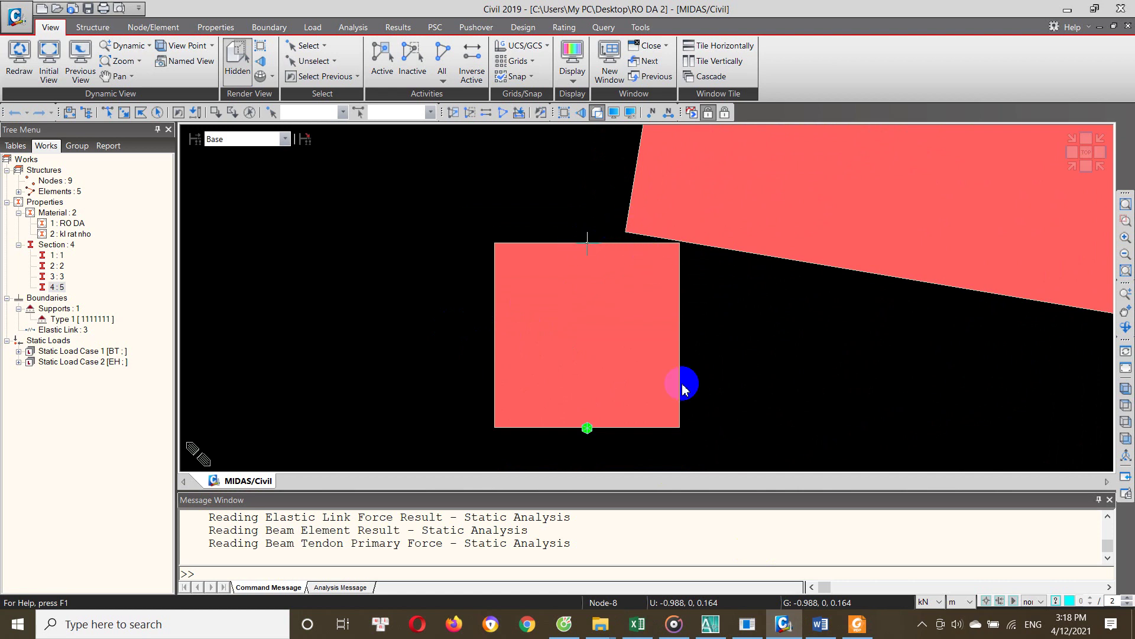
key("alt+Tab")
mouse_move(643, 340)
middle_mouse_down()
mouse_move(476, 362)
mouse_move(527, 201)
middle_mouse_up()
scroll(456, 413, "up", 5)
scroll(463, 388, "up", 3)
scroll(464, 329, "up", 3)
scroll(442, 308, "down", 5)
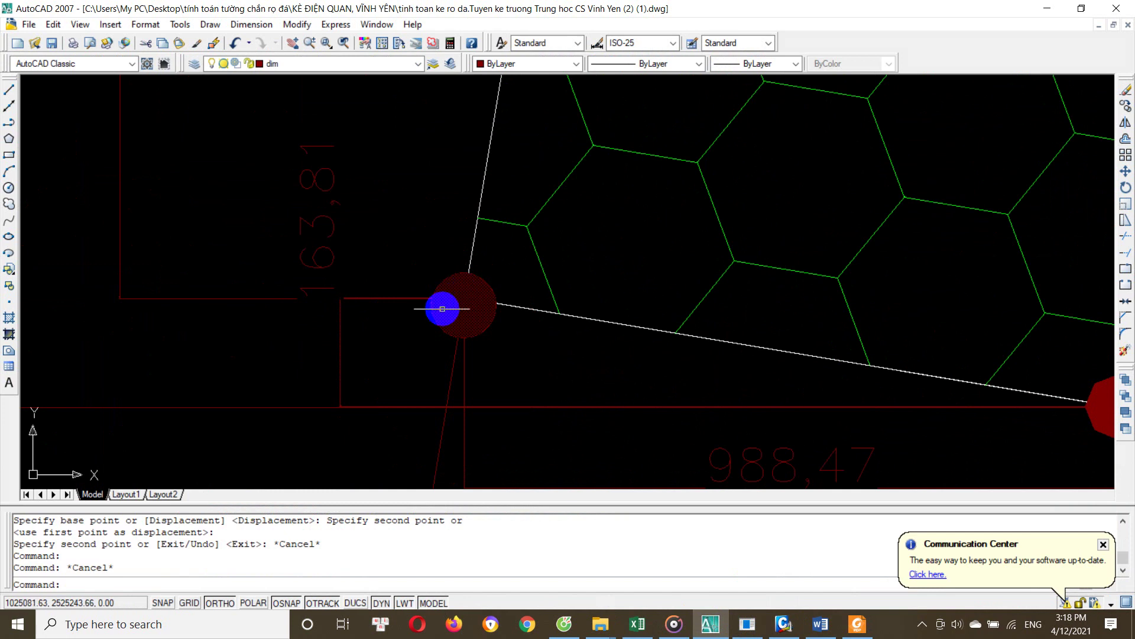
scroll(355, 332, "down", 5)
scroll(345, 288, "up", 5)
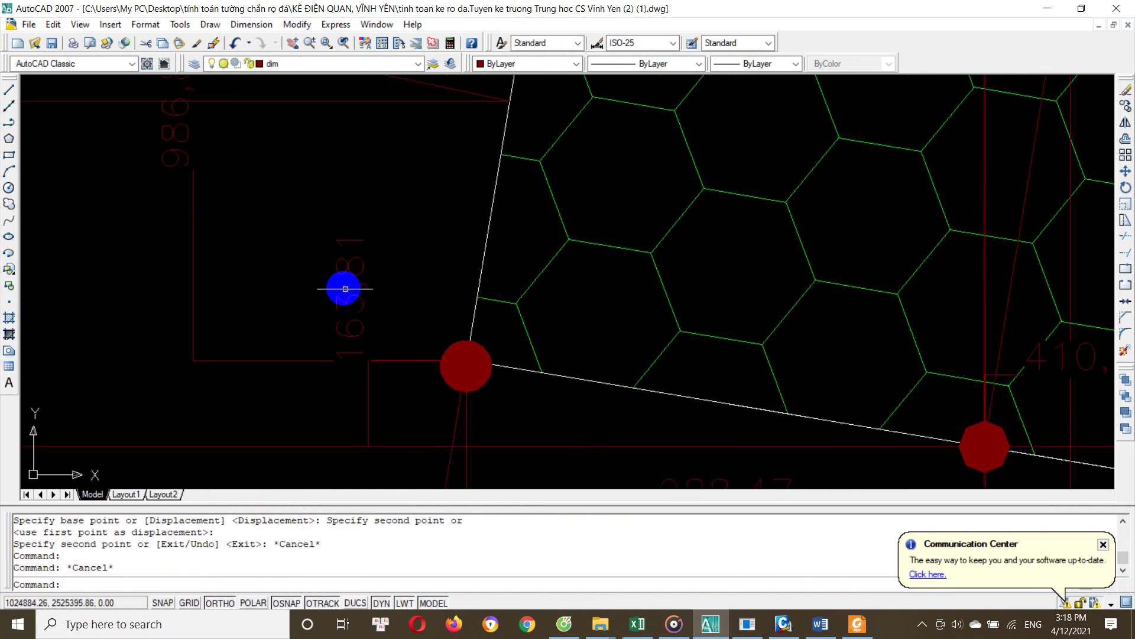
middle_click_drag(393, 330, 361, 212)
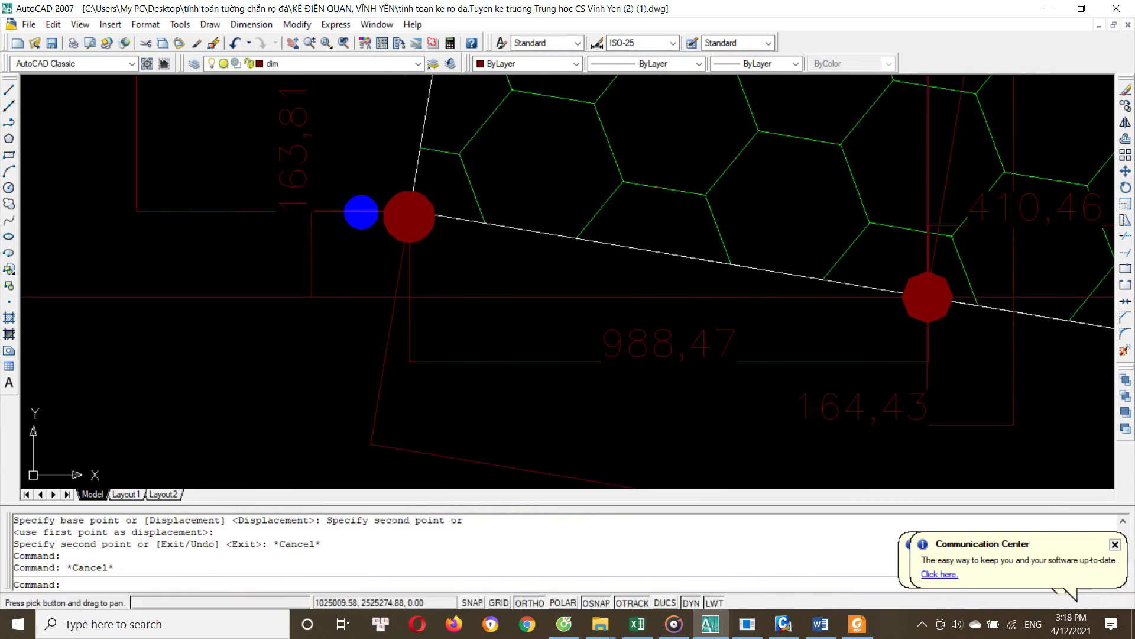
scroll(361, 212, "down", 2)
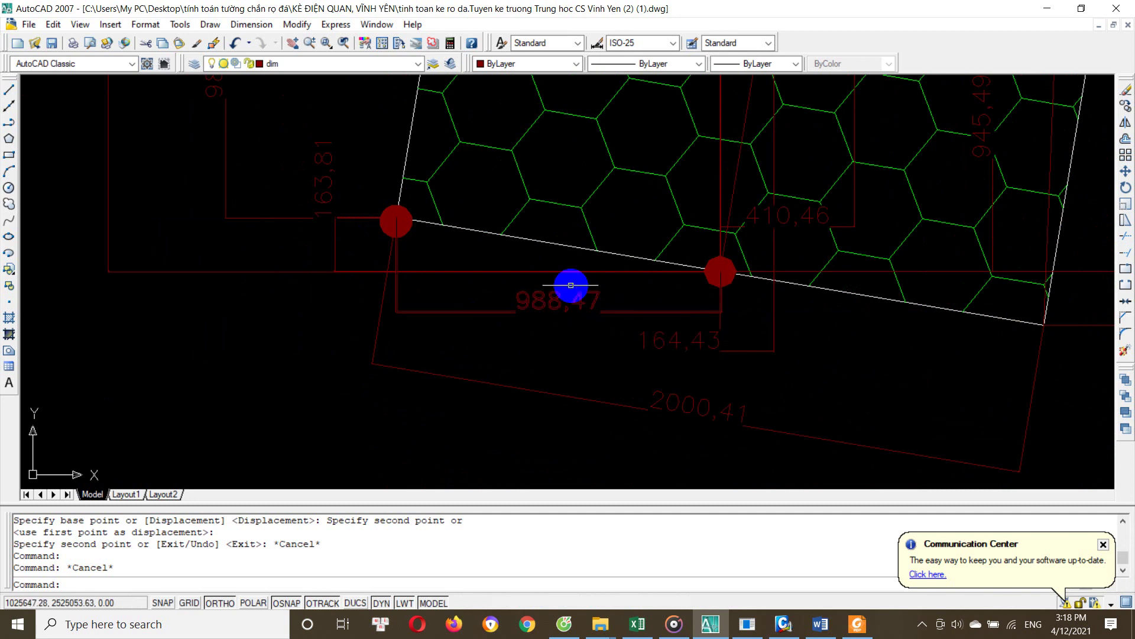
scroll(574, 310, "up", 2)
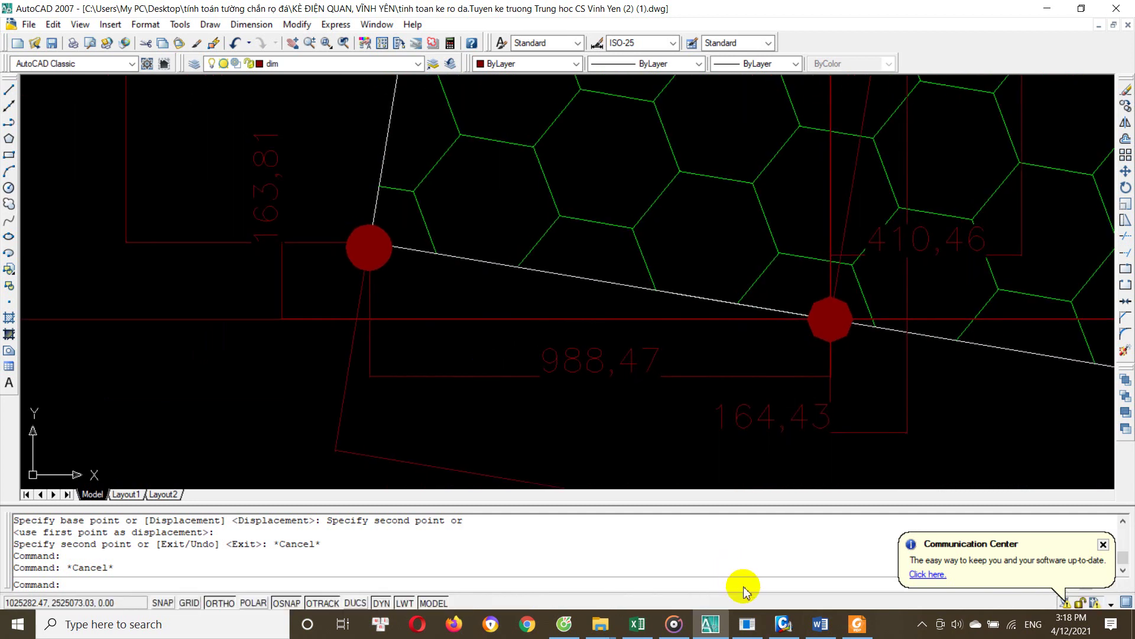
Orbit the MIDAS model, compare against the AutoCAD dimensions, and pick node 8 (Z=0.164)
left_click(783, 623)
mouse_move(516, 329)
middle_mouse_down()
mouse_move(516, 372)
mouse_move(671, 177)
mouse_move(677, 221)
mouse_move(649, 320)
mouse_move(661, 439)
mouse_move(666, 330)
mouse_move(685, 295)
middle_mouse_up()
middle_click(613, 249)
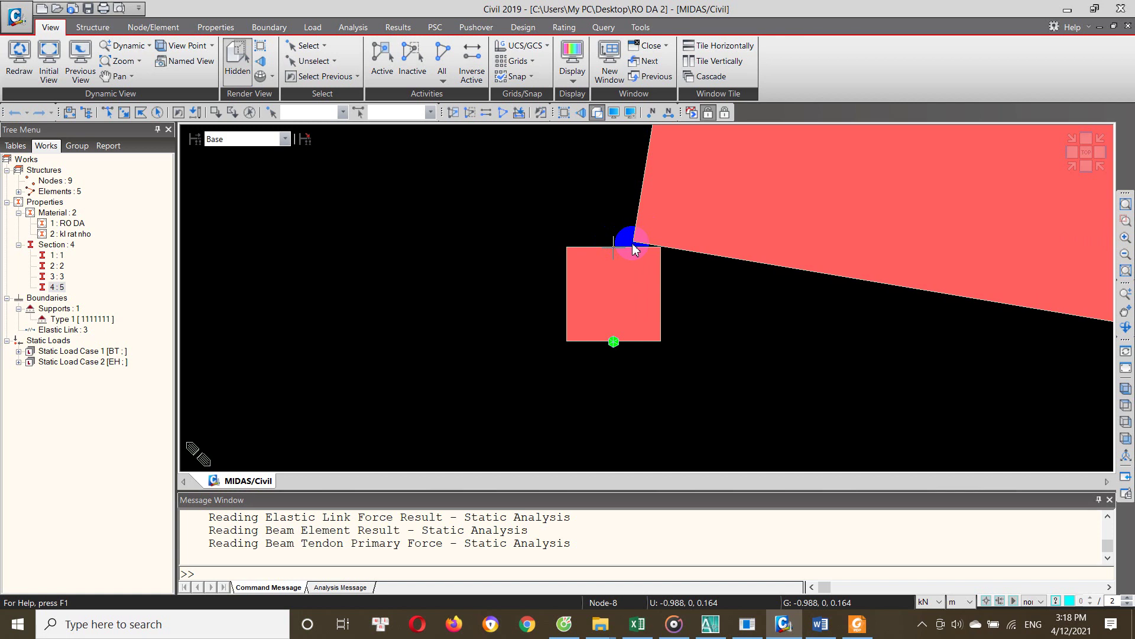
left_click(710, 623)
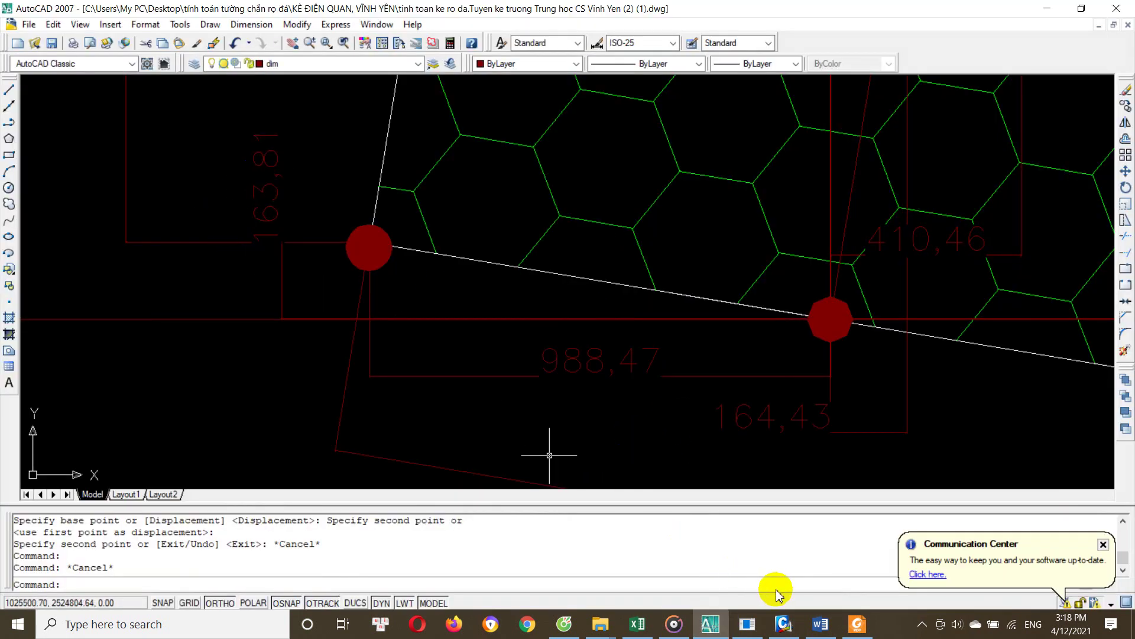
left_click(783, 624)
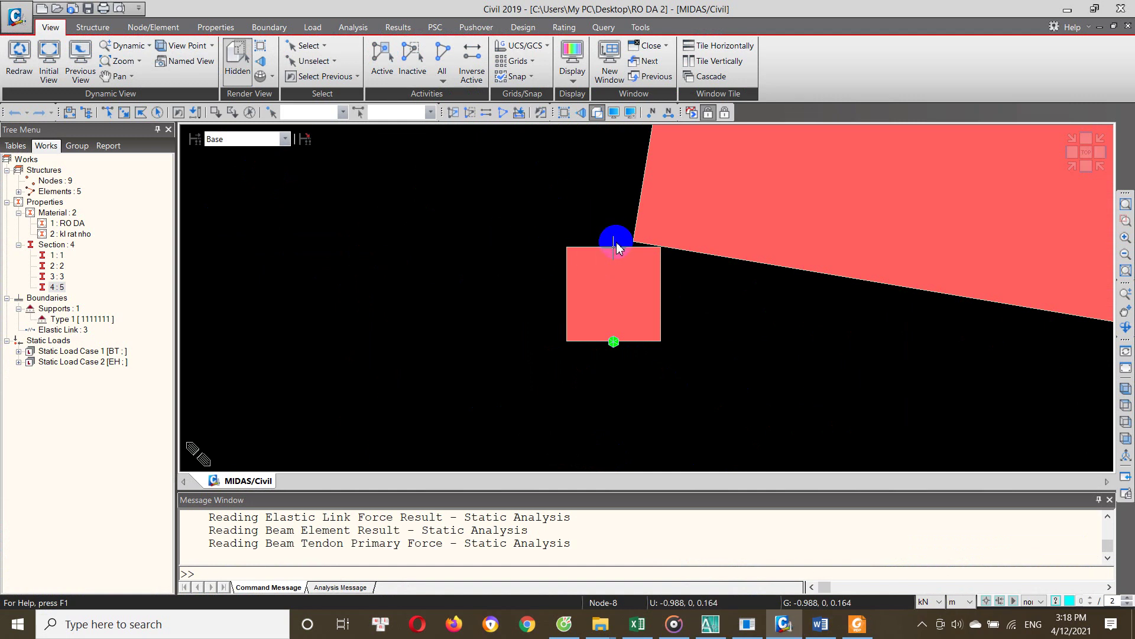
left_click(710, 624)
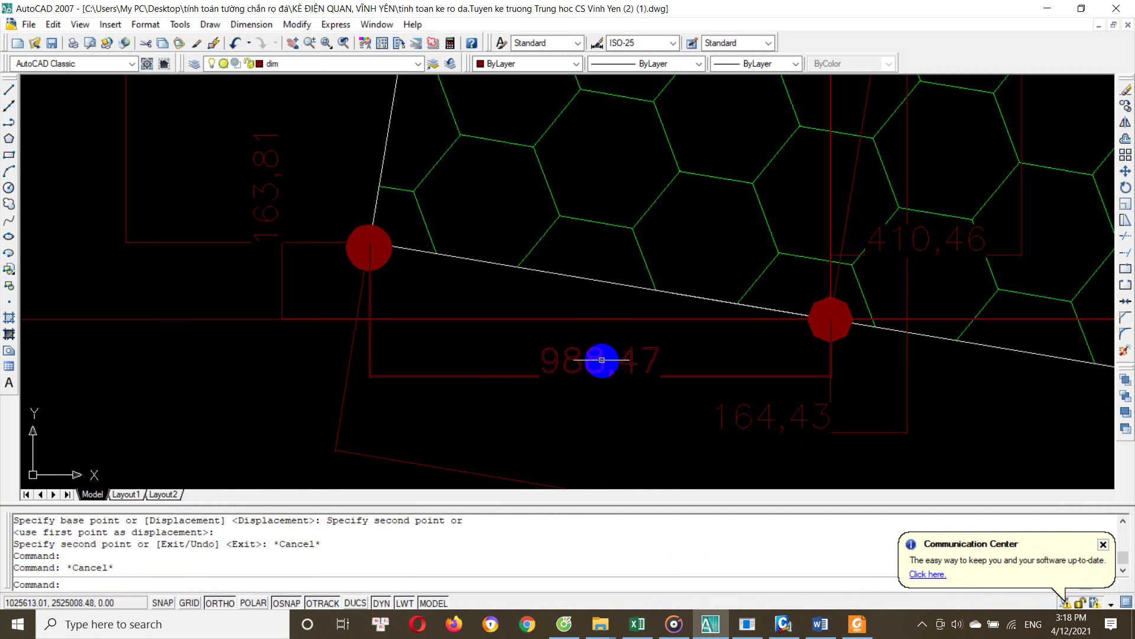
left_click(784, 624)
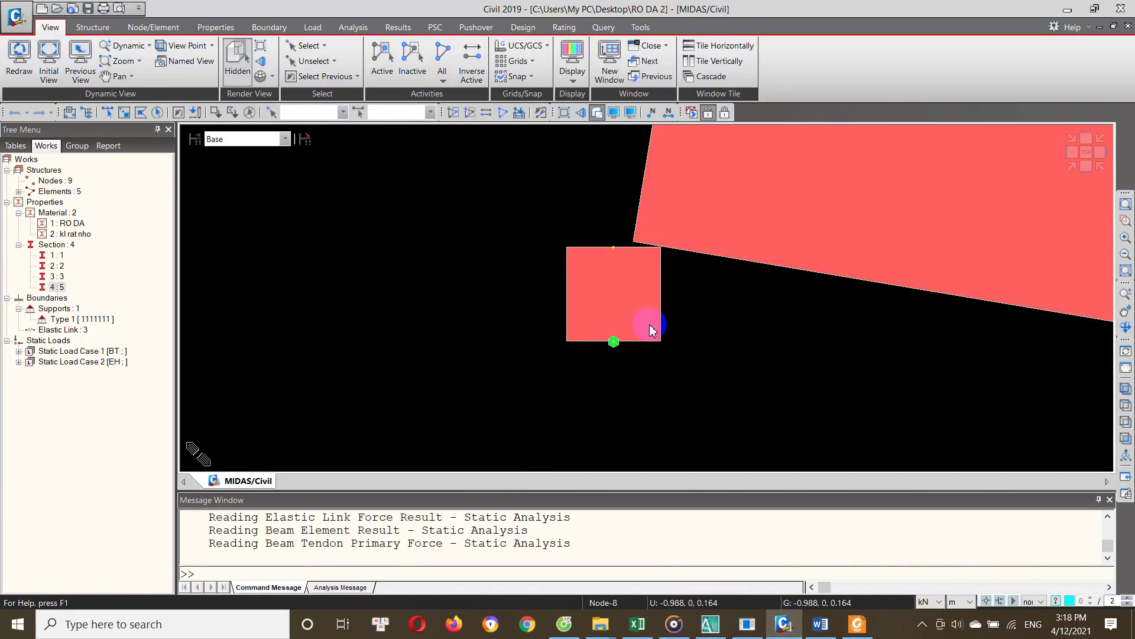
left_click(641, 239)
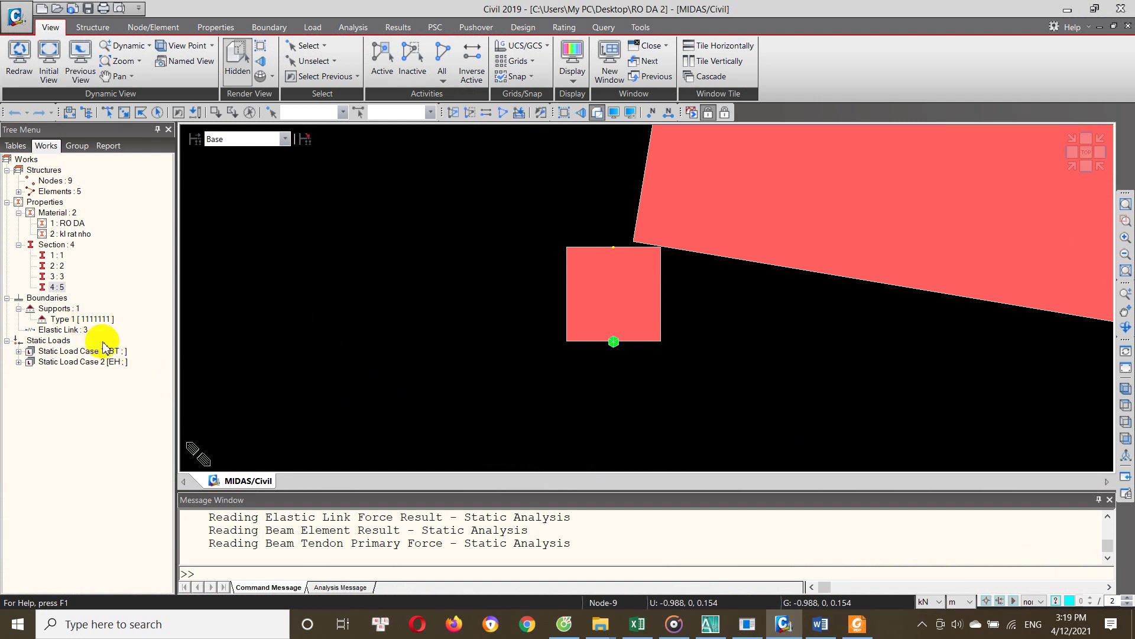
right_click(65, 289)
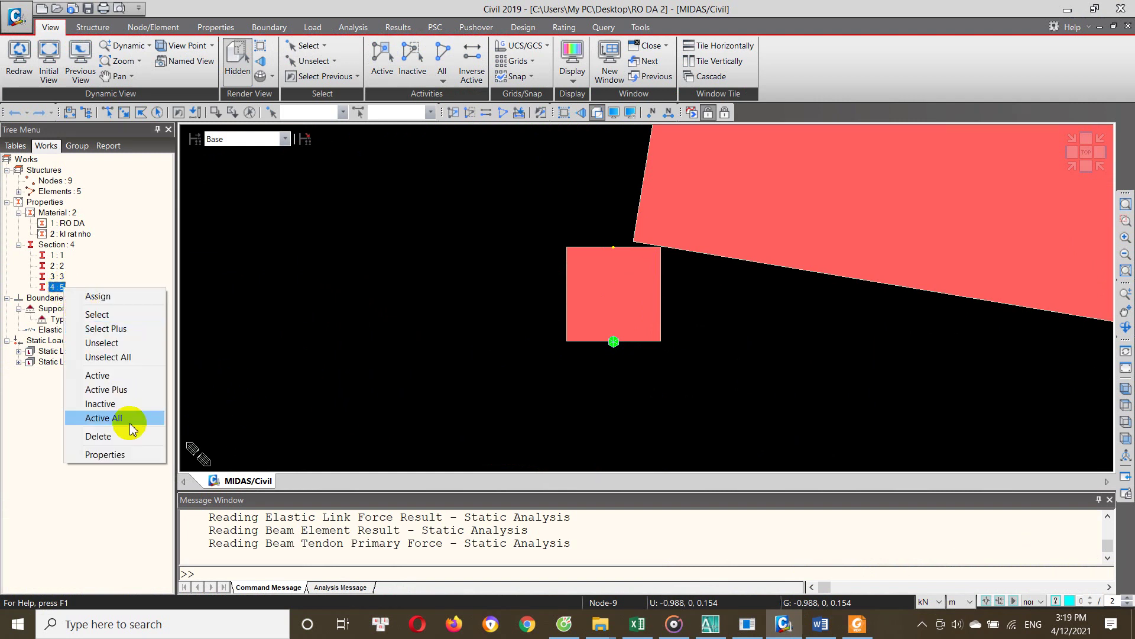
left_click(121, 454)
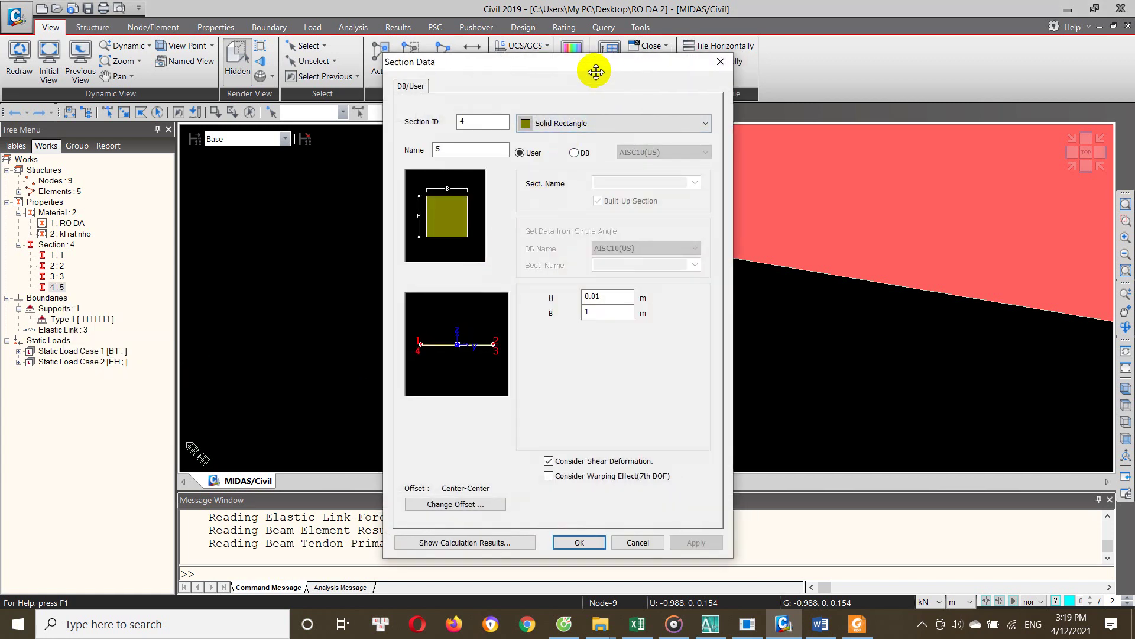
left_click_drag(594, 61, 322, 58)
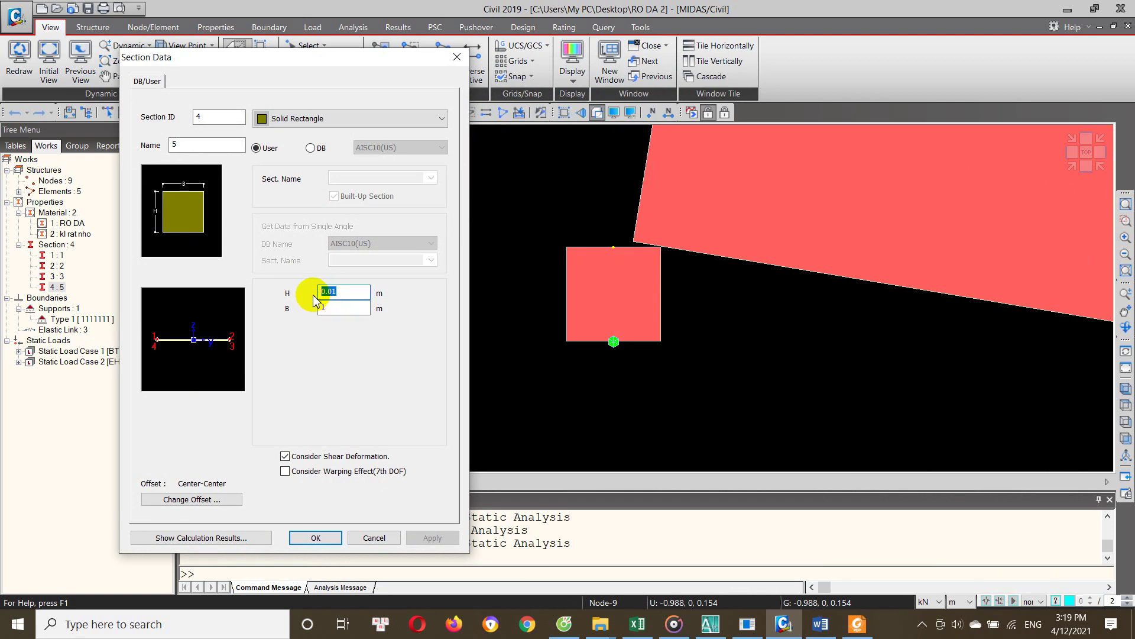
double_click(336, 305)
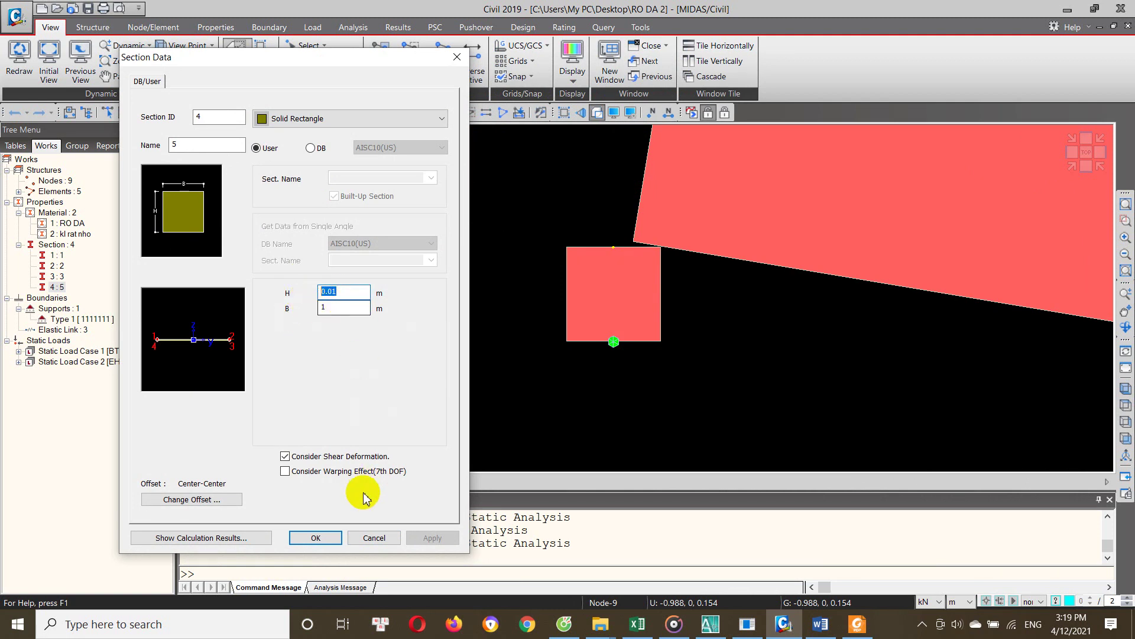
left_click(375, 535)
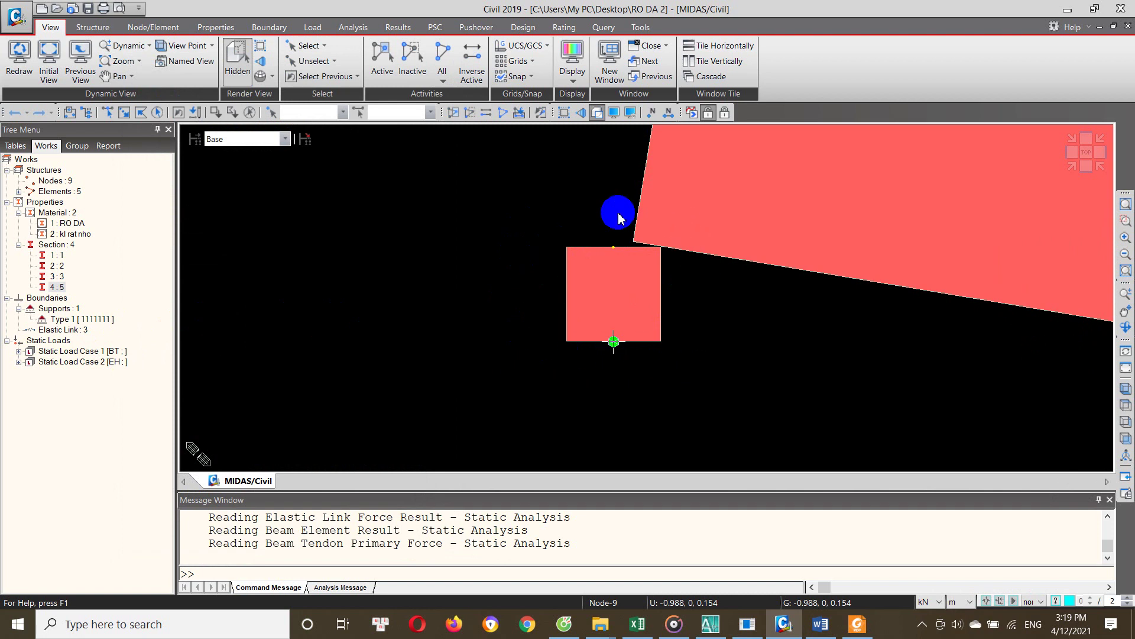
left_click(77, 235)
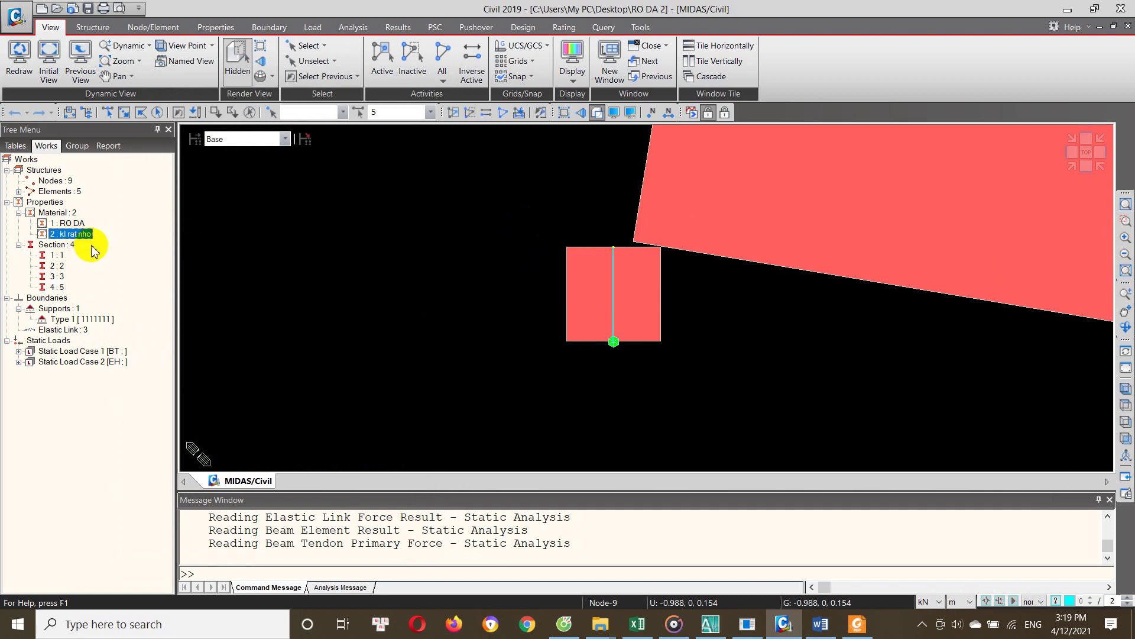
right_click(71, 240)
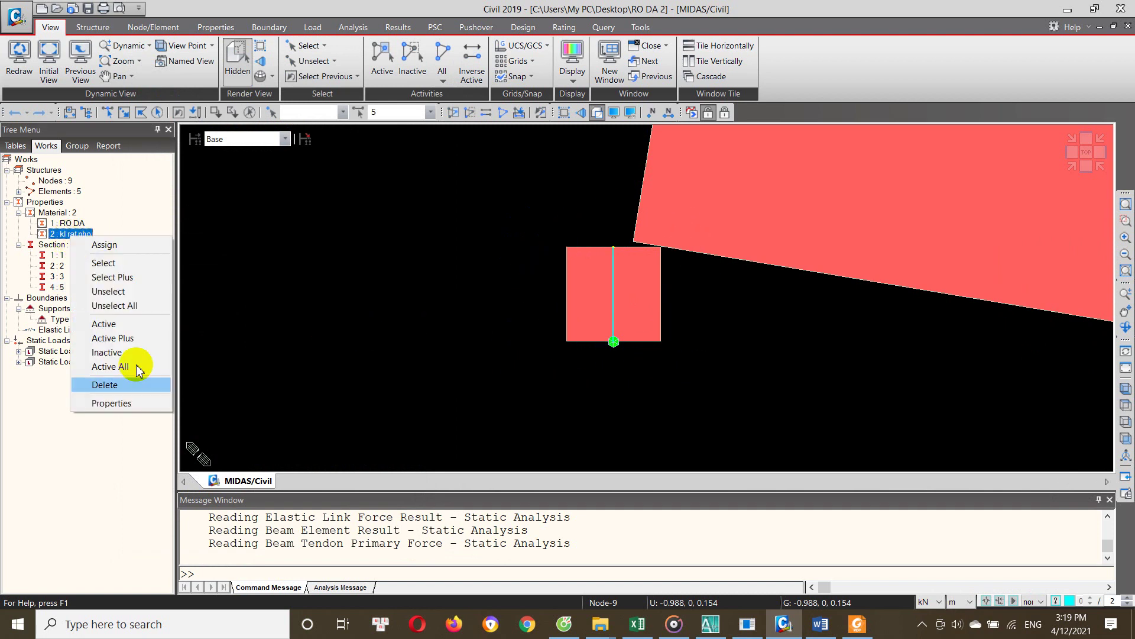
left_click(133, 401)
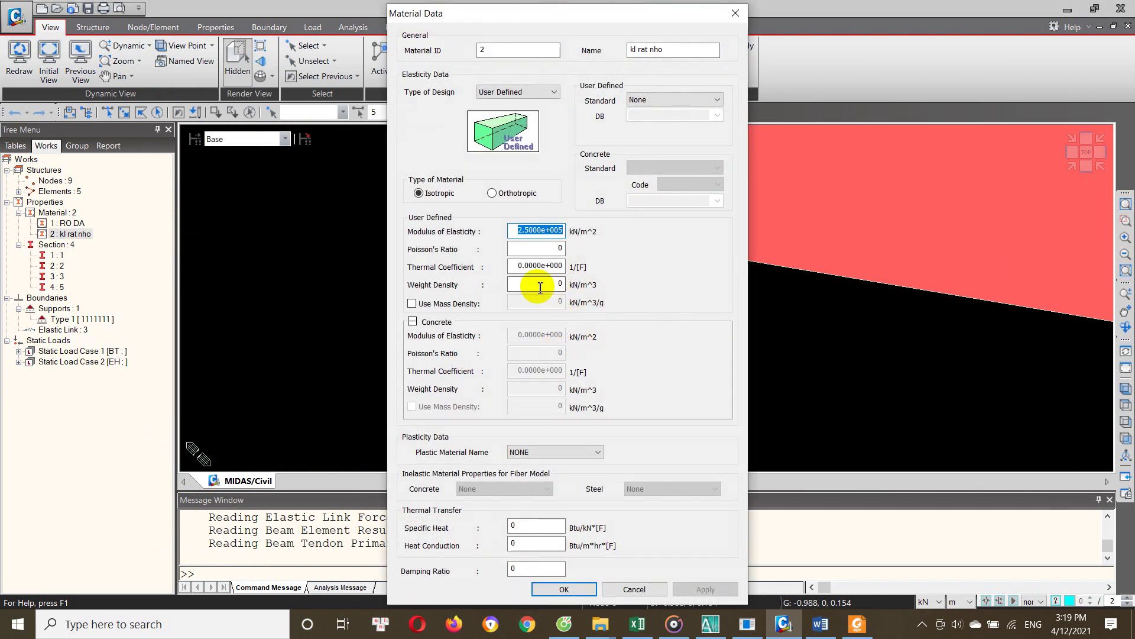
double_click(537, 285)
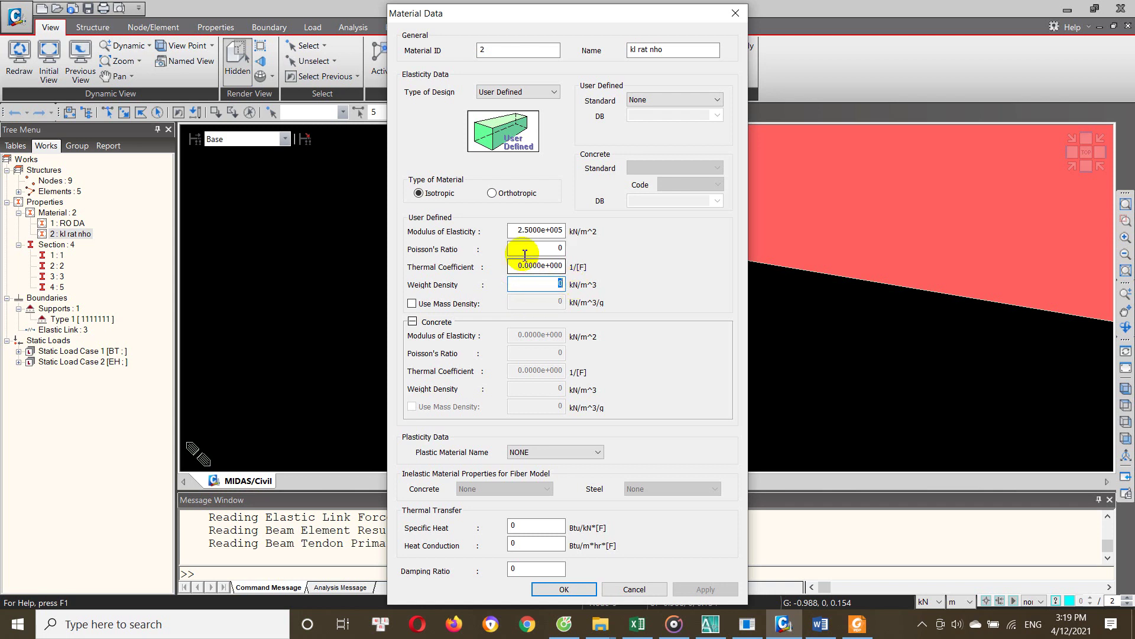
left_click_drag(519, 233, 562, 236)
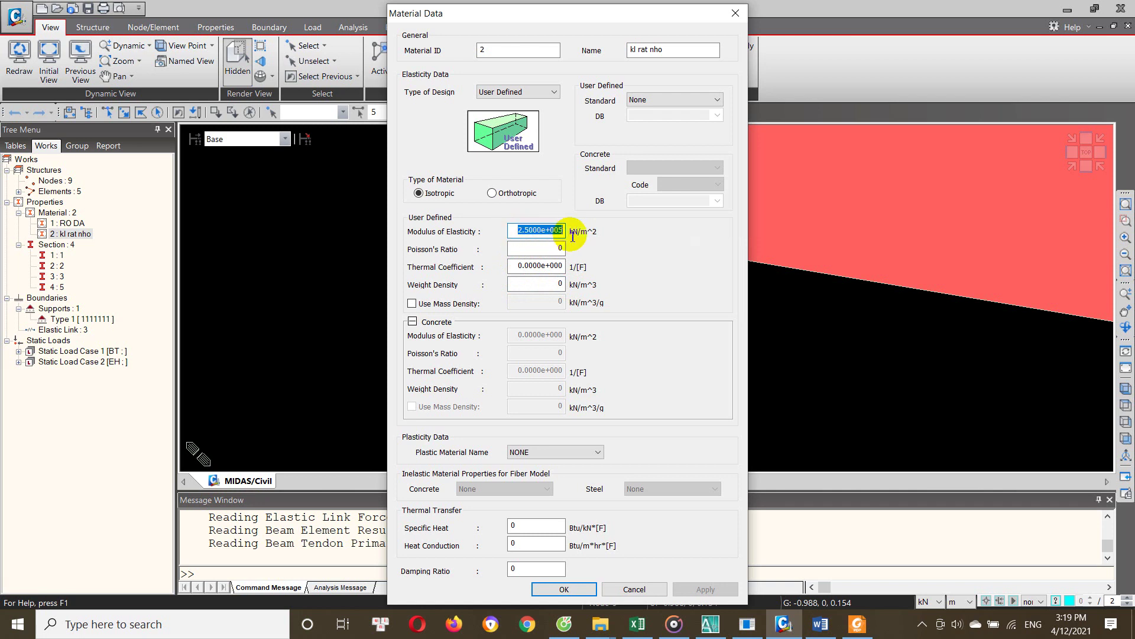
left_click(735, 13)
left_click(602, 345)
left_click(79, 332)
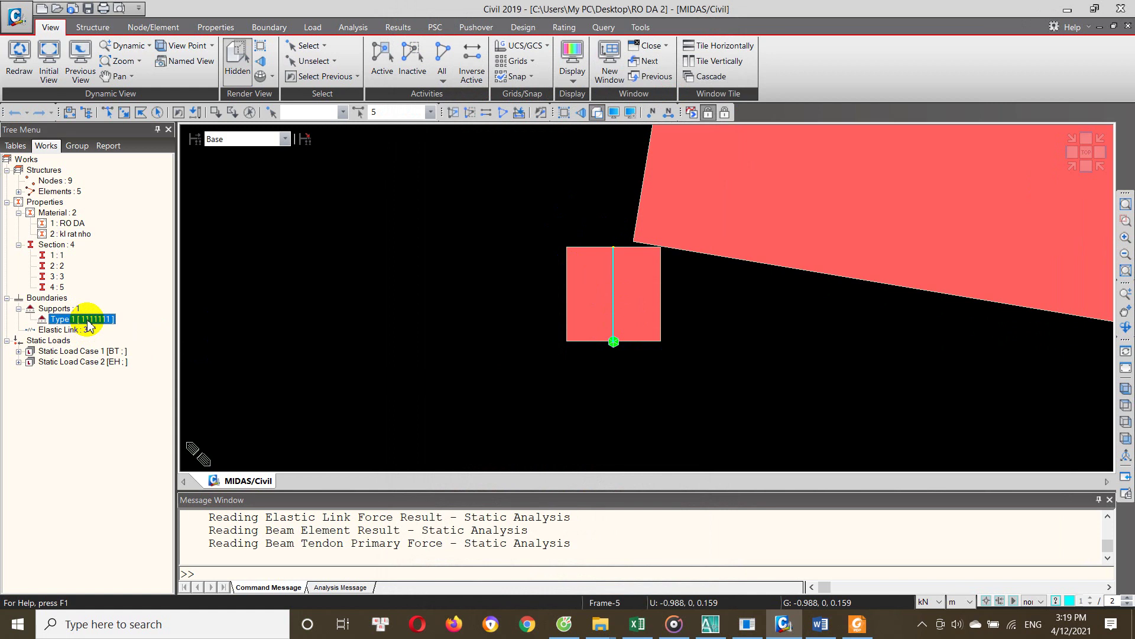
right_click(93, 323)
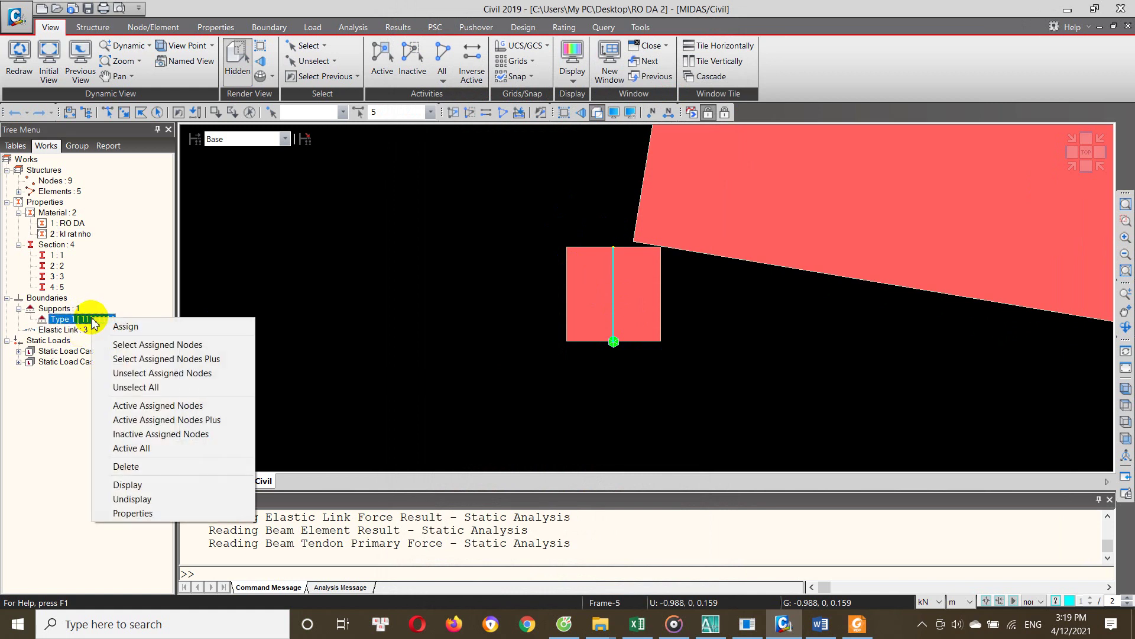
left_click(145, 484)
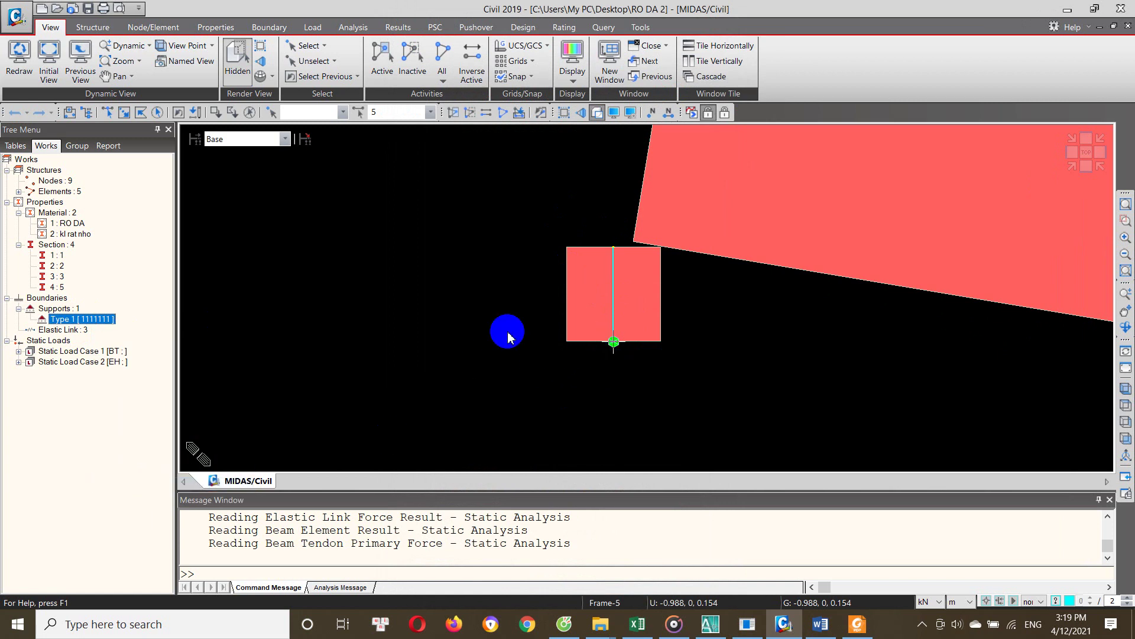
right_click(97, 319)
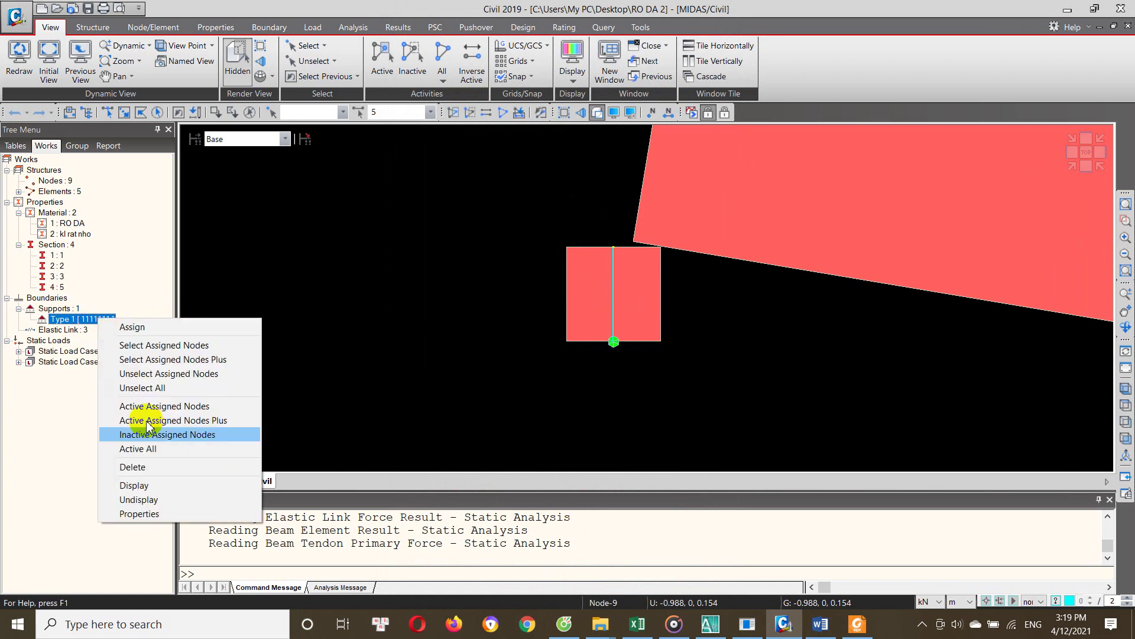
left_click(142, 498)
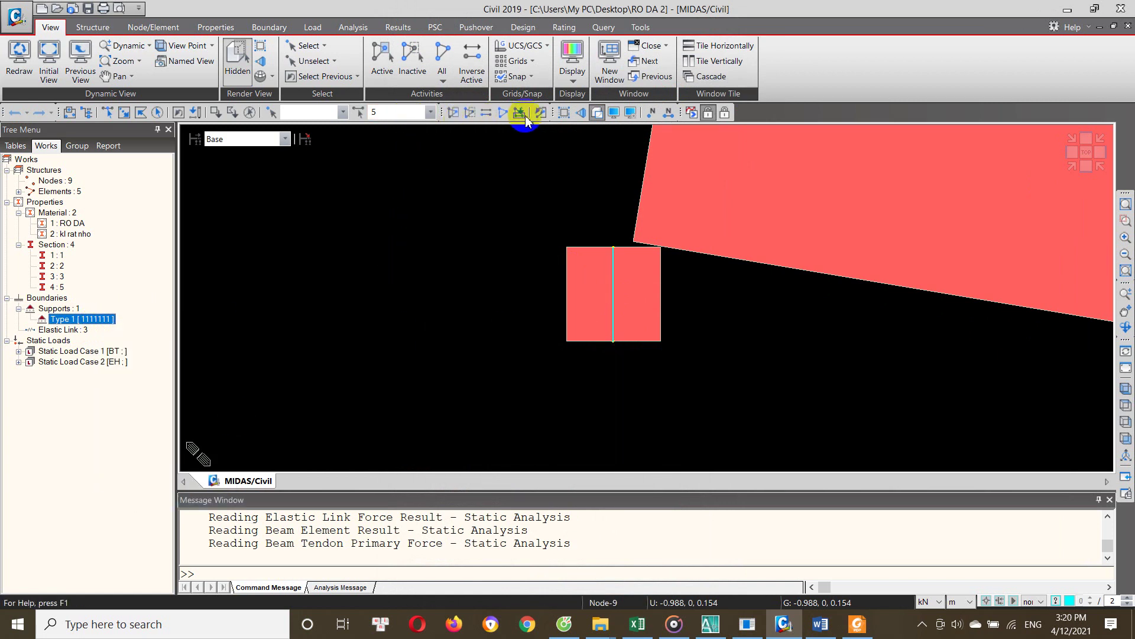
left_click(252, 115)
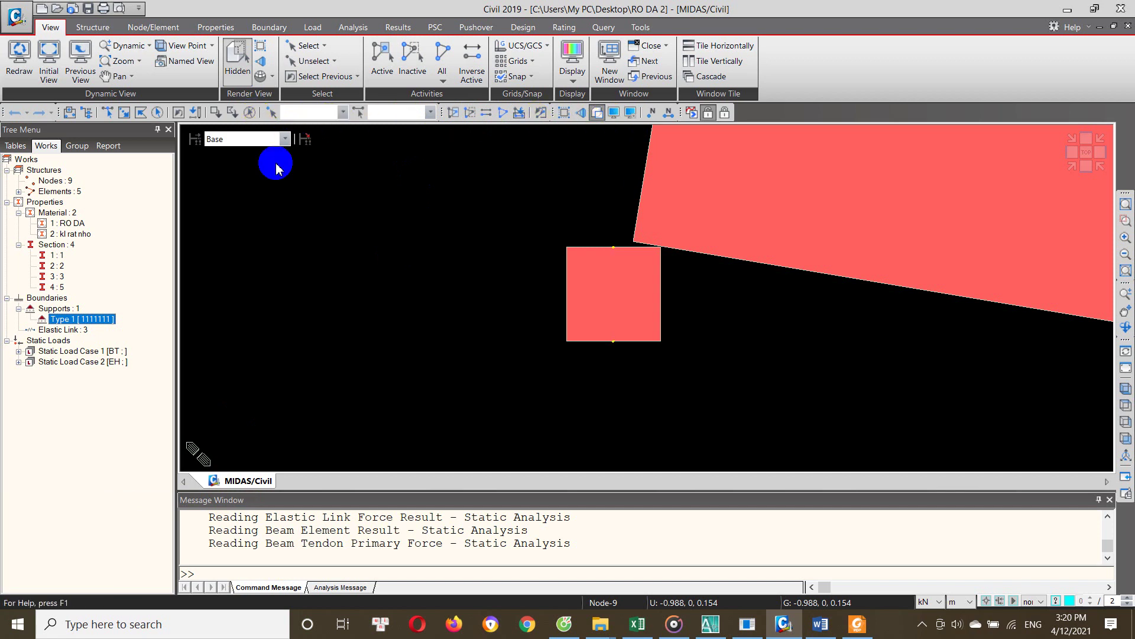
right_click(108, 324)
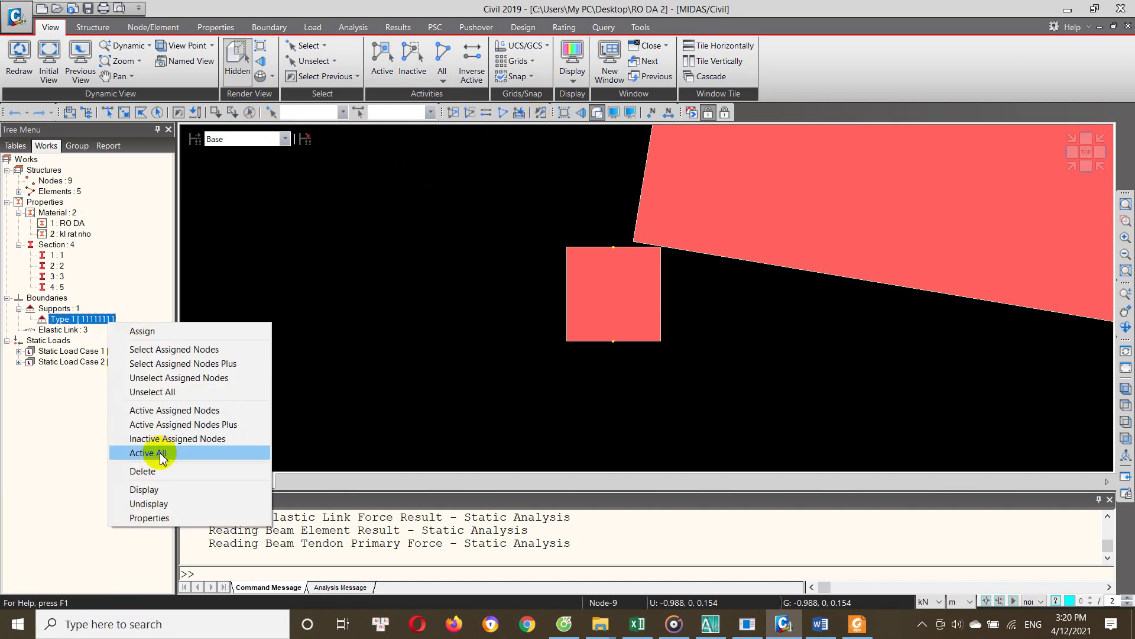
left_click(148, 489)
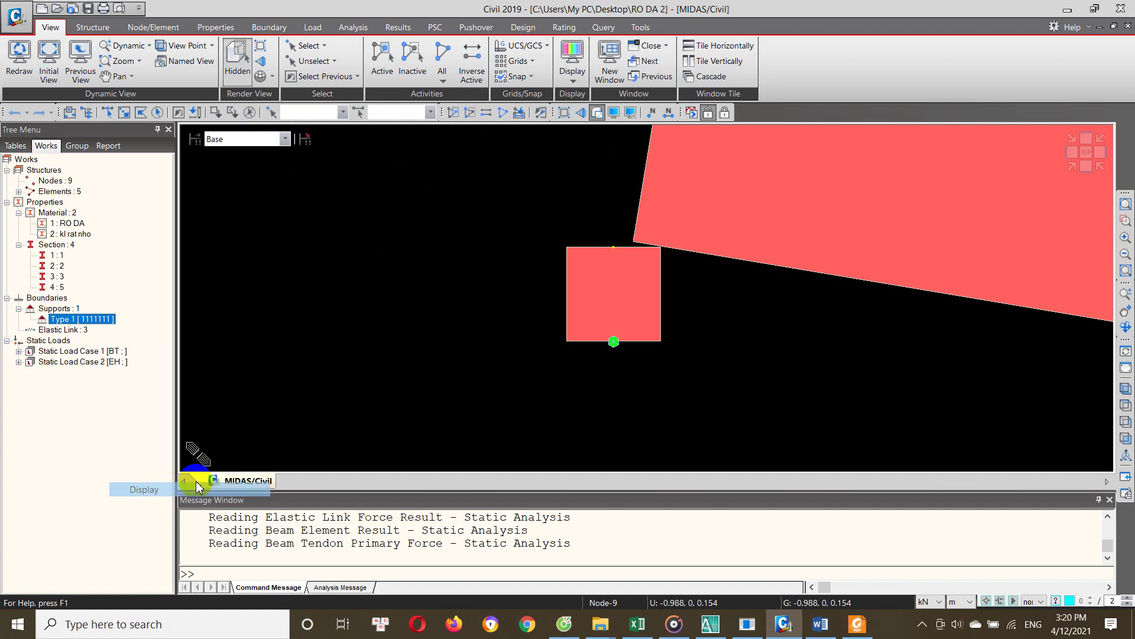
right_click(86, 320)
left_click(147, 515)
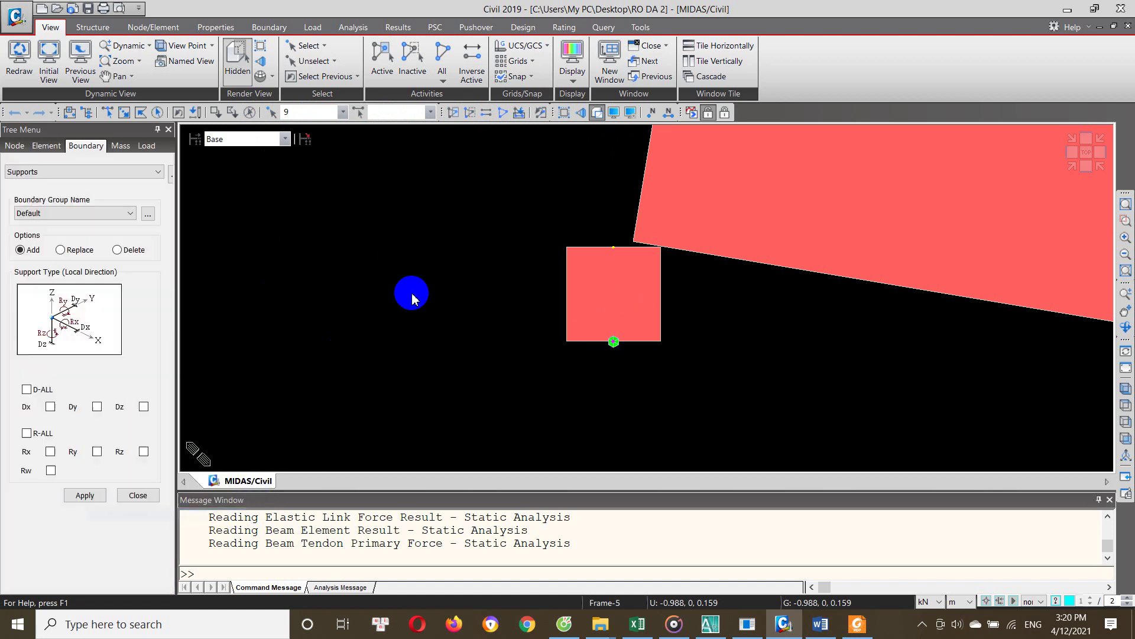
left_click(618, 340)
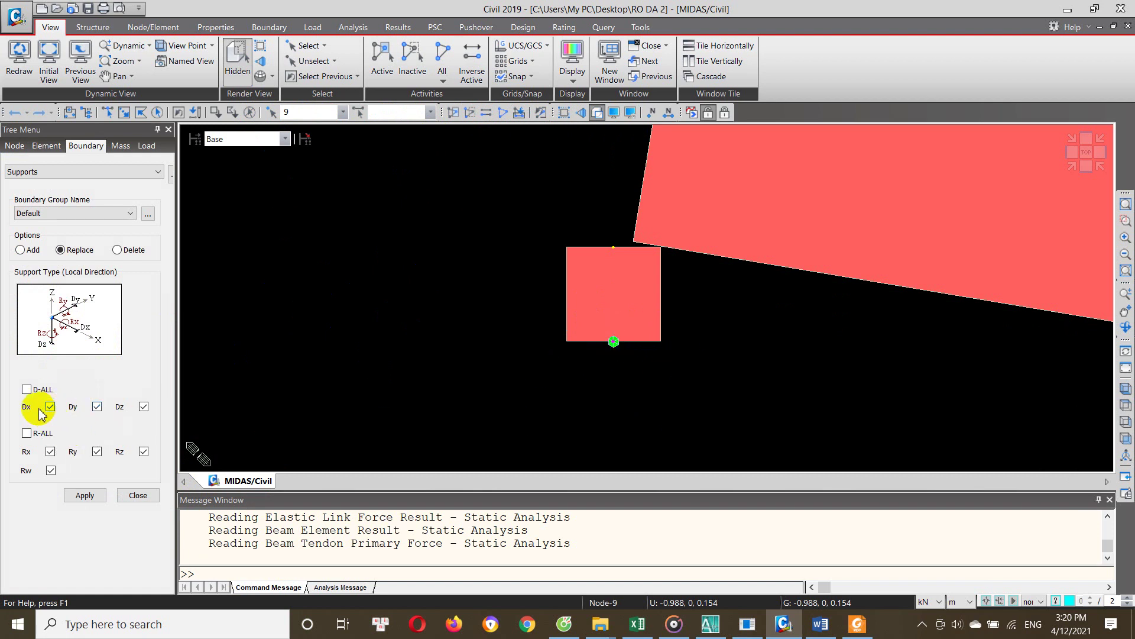
left_click(140, 495)
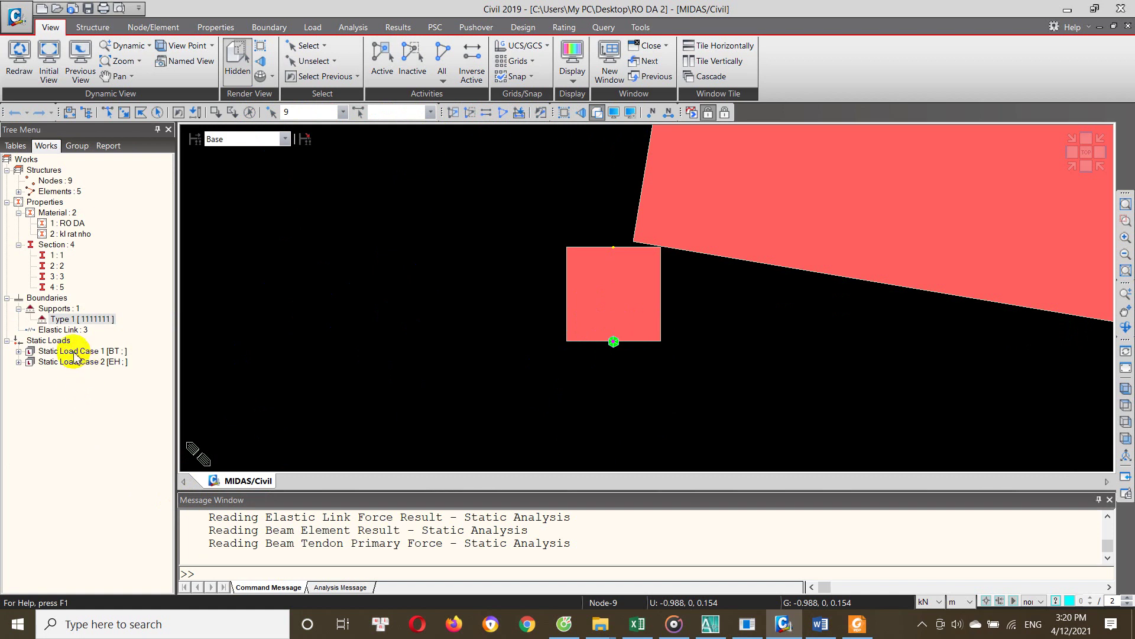
Undisplay the Elastic Link group from the Tree Menu
left_click(82, 332)
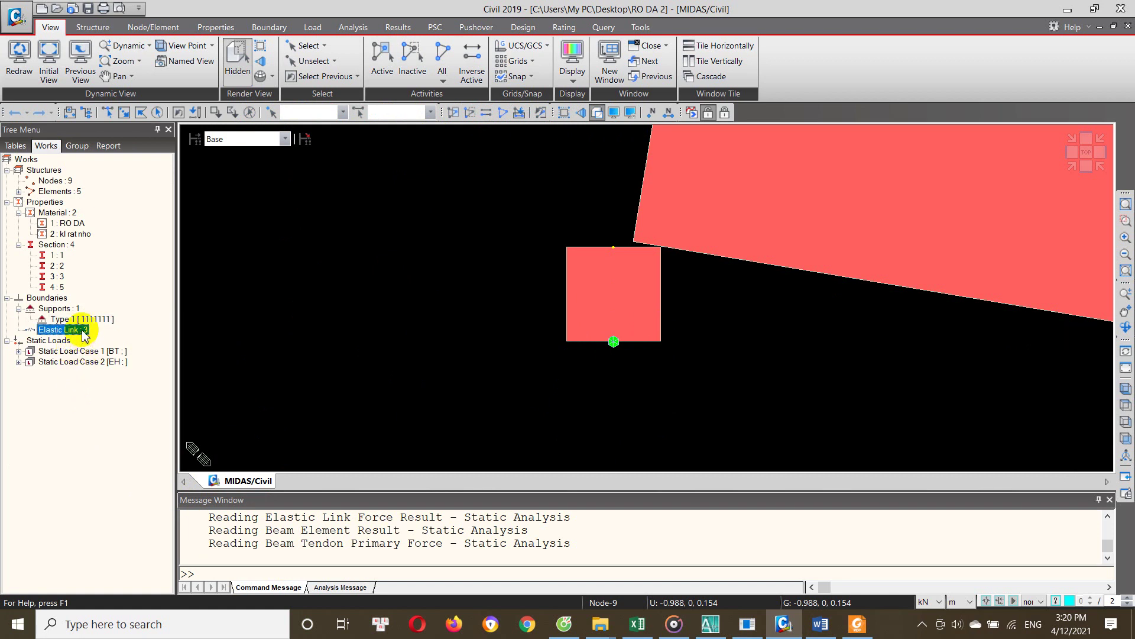
right_click(74, 338)
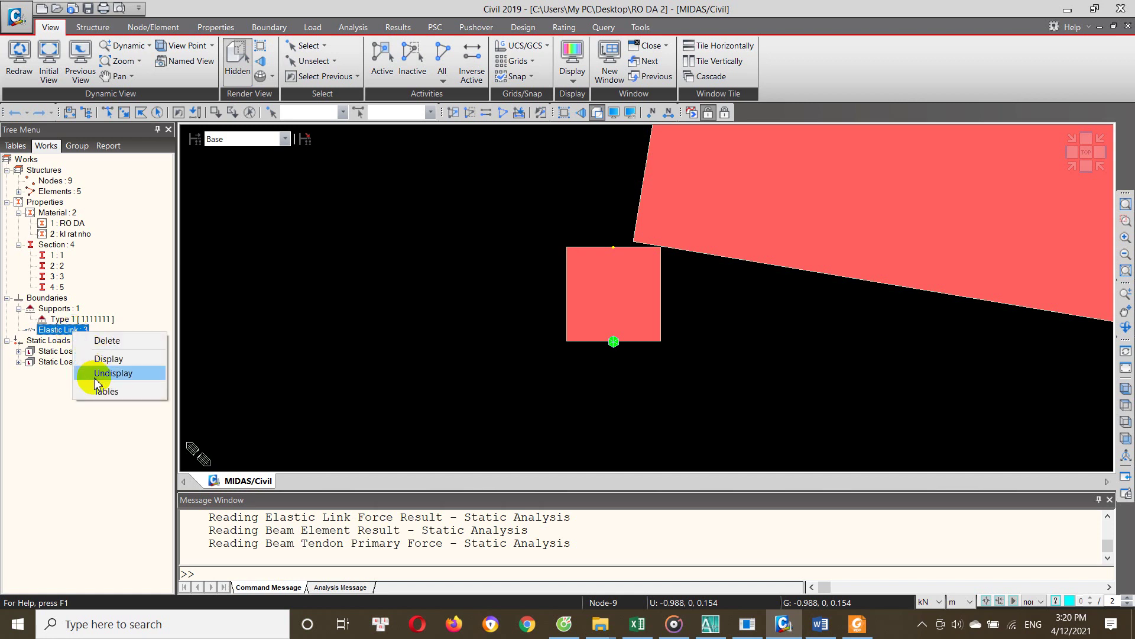
left_click(107, 362)
mouse_move(392, 348)
middle_mouse_down("ctrl")
mouse_move(580, 278)
mouse_move(535, 292)
middle_mouse_up("ctrl")
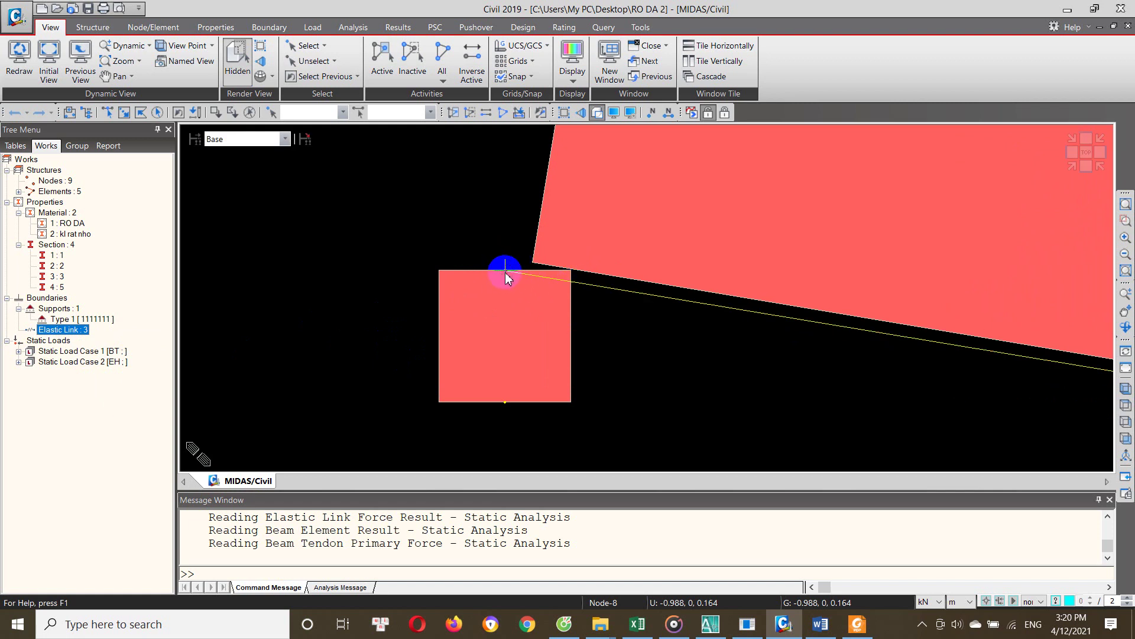
Turn off Hidden render and orbit and pan along the red wall member lines
left_click(597, 112)
mouse_move(476, 269)
middle_mouse_down("ctrl")
mouse_move(429, 296)
mouse_move(550, 308)
middle_mouse_up("ctrl")
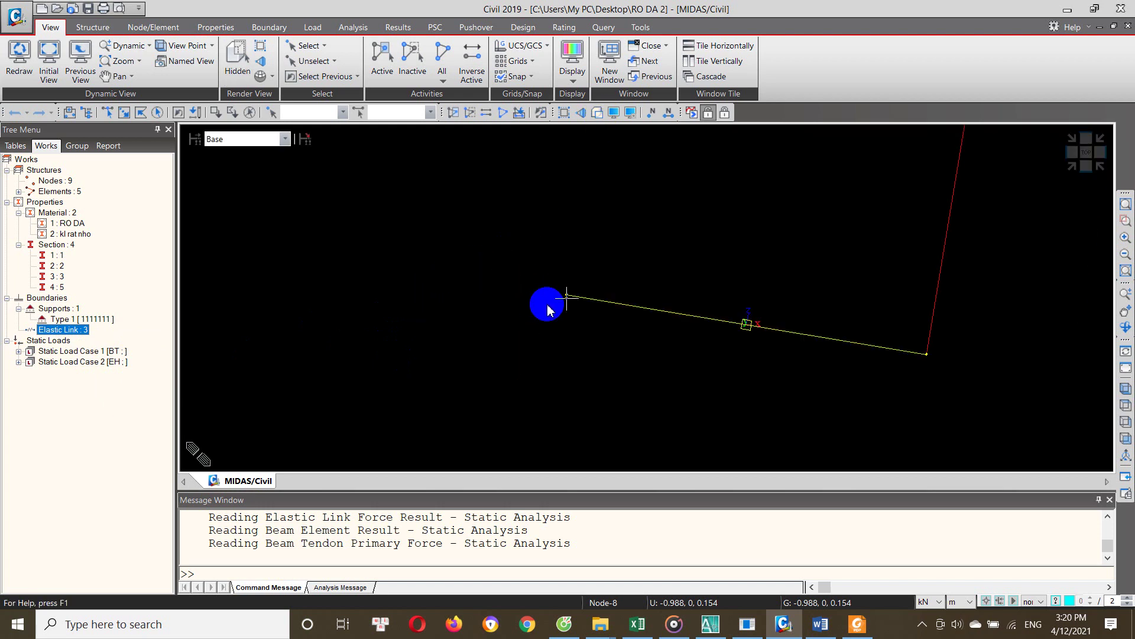
middle_click_drag(954, 380, 785, 351, "ctrl")
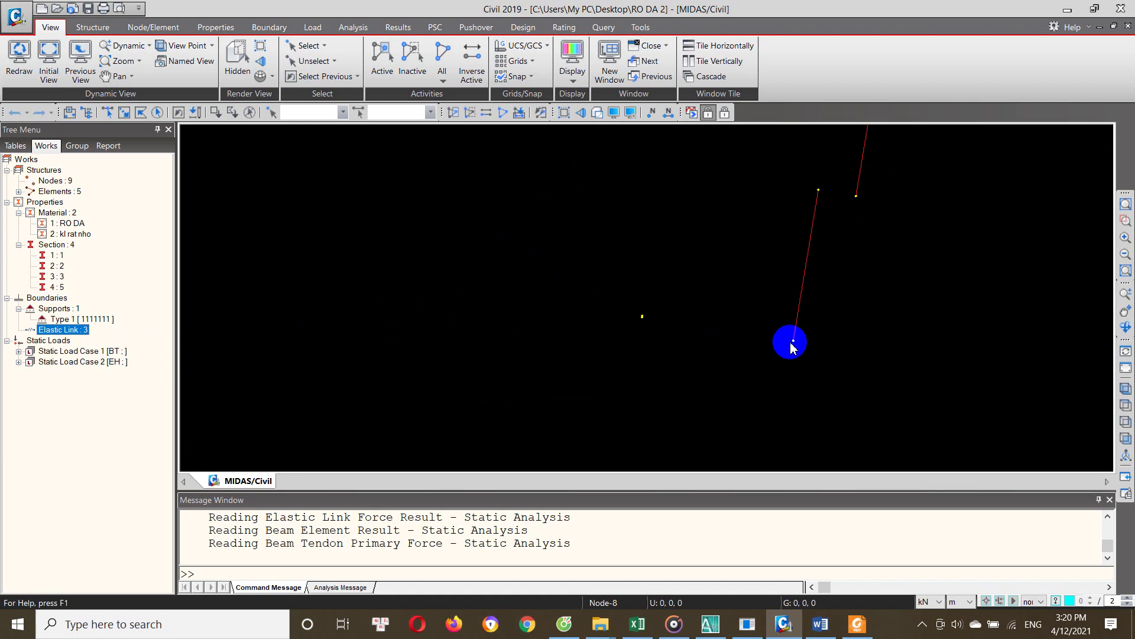
middle_click_drag(839, 280, 820, 305, "ctrl")
mouse_move(694, 363)
middle_mouse_down("ctrl")
mouse_move(633, 371)
mouse_move(647, 340)
middle_mouse_up("ctrl")
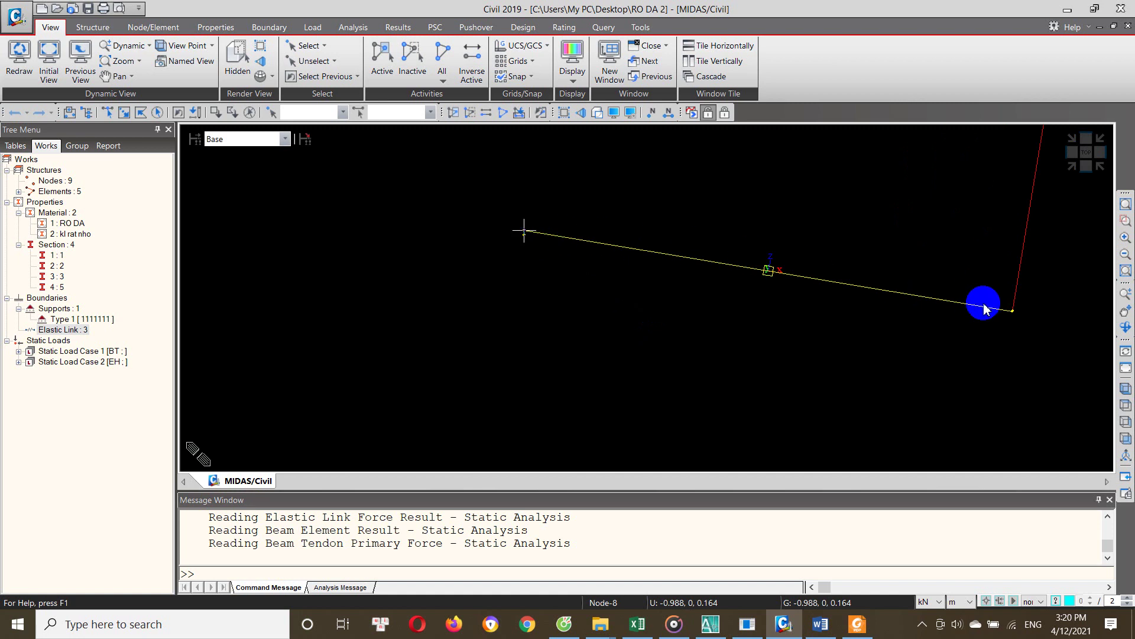
middle_click_drag(659, 427, 761, 342)
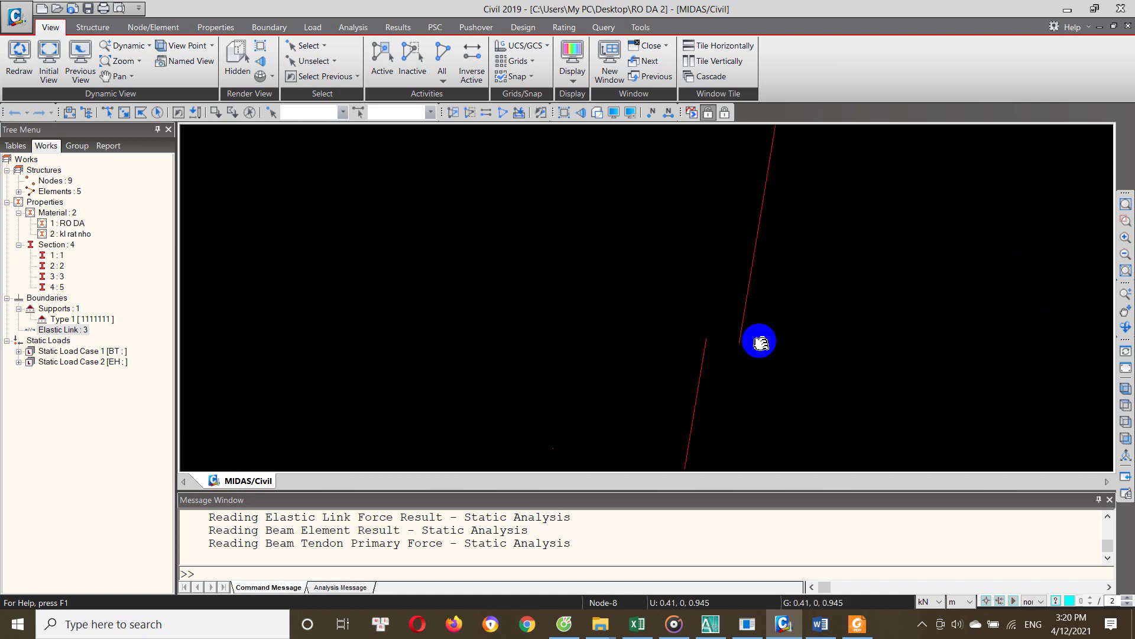
middle_click_drag(761, 342, 727, 278)
mouse_move(538, 361)
middle_mouse_down()
mouse_move(672, 279)
mouse_move(757, 429)
middle_mouse_up()
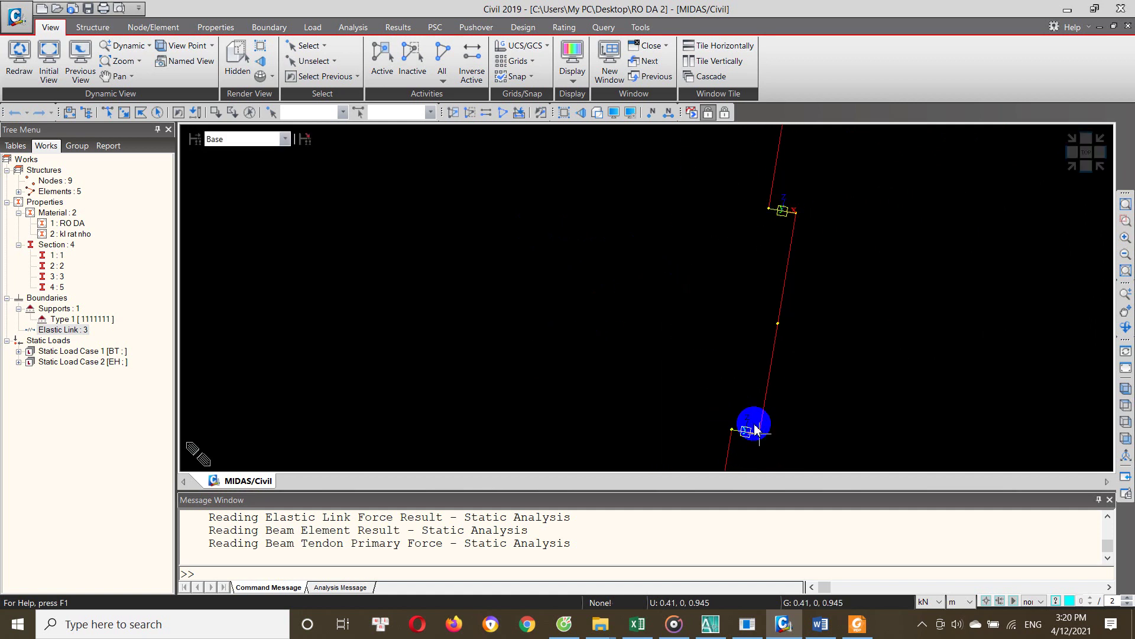
middle_click_drag(344, 345, 479, 353)
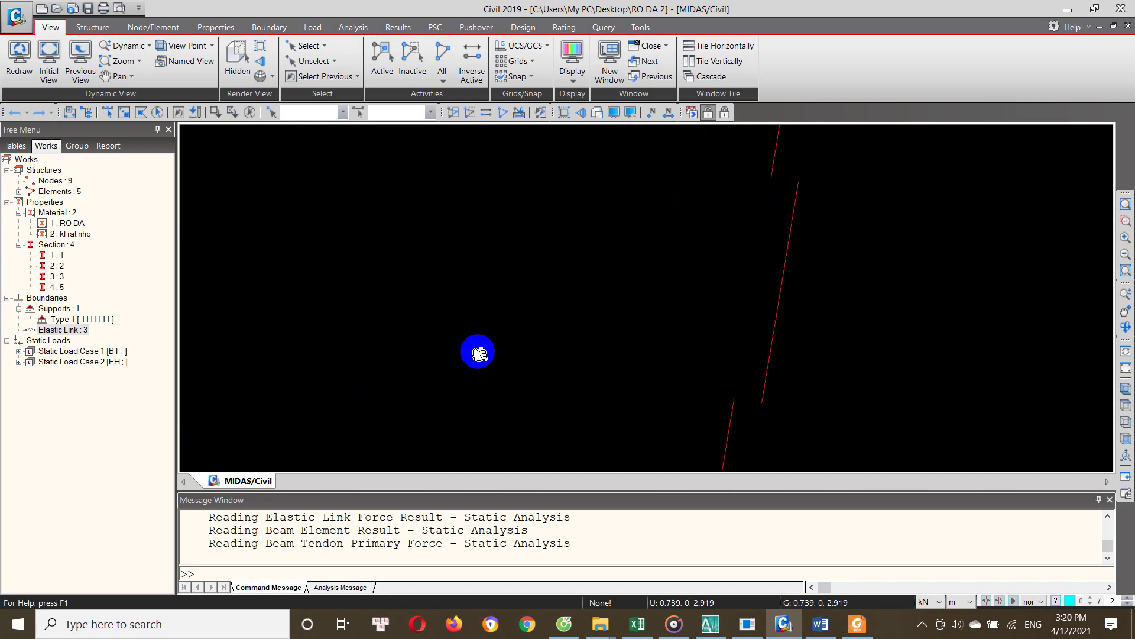
Undisplay the three elastic links again so only wall lines and nodes remain
right_click(82, 332)
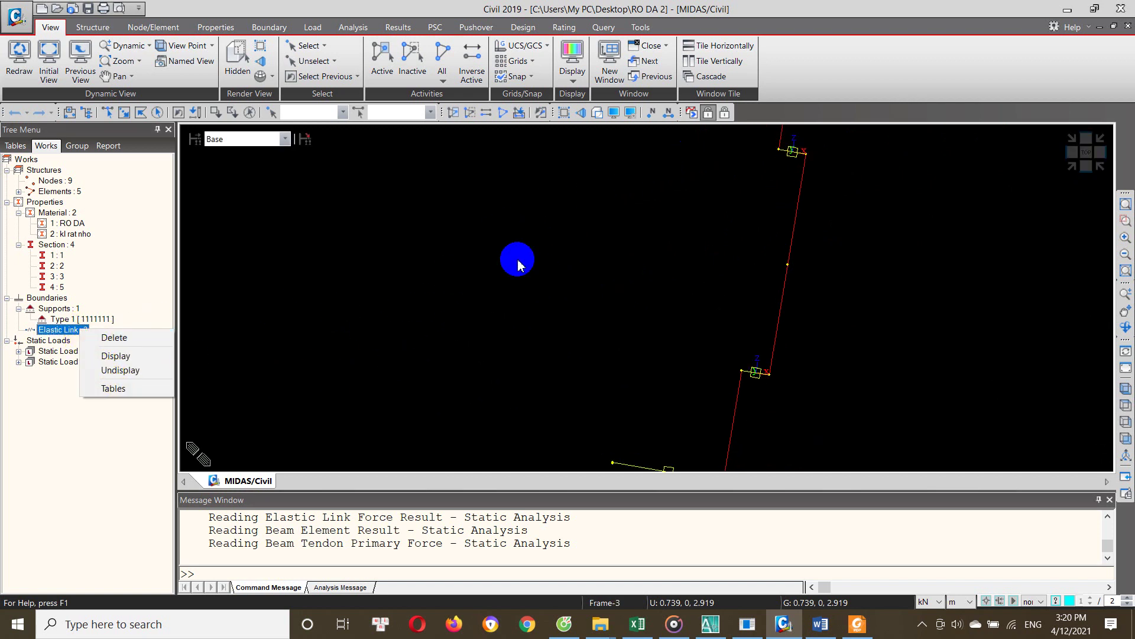
left_click(462, 318)
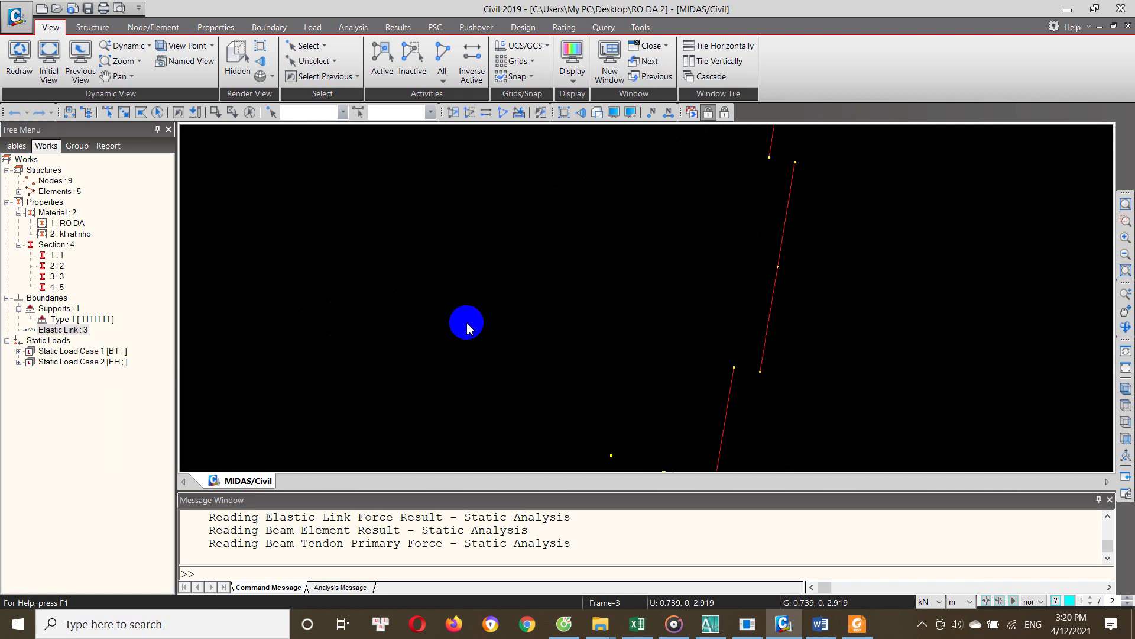
right_click(82, 330)
left_click(124, 372)
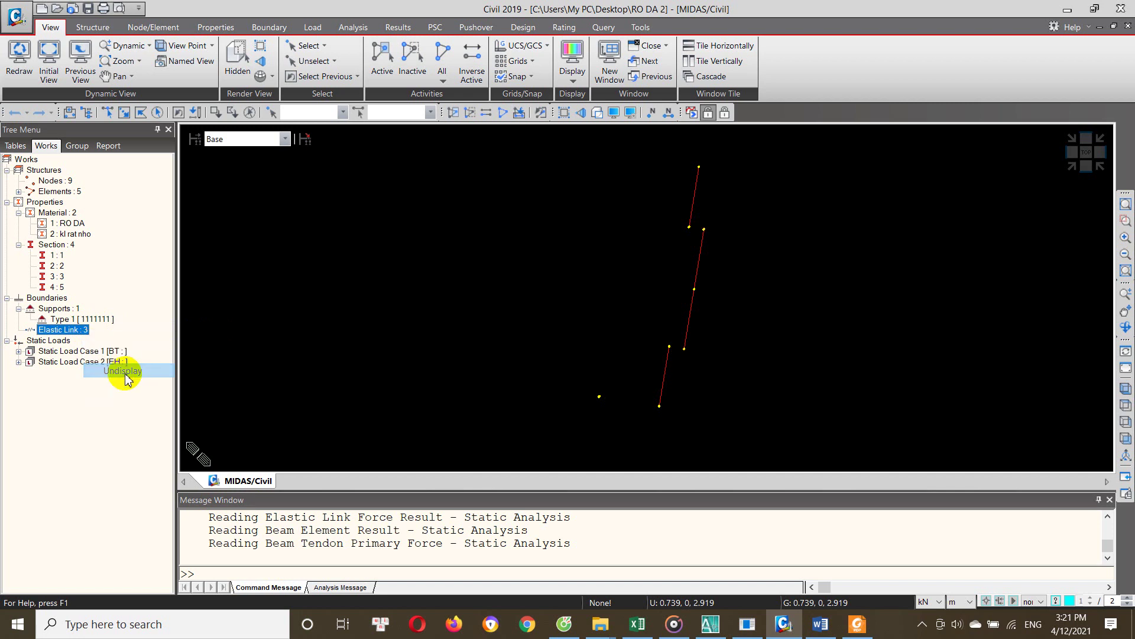
Open the Self Weight load panel under load case BT
left_click(72, 352)
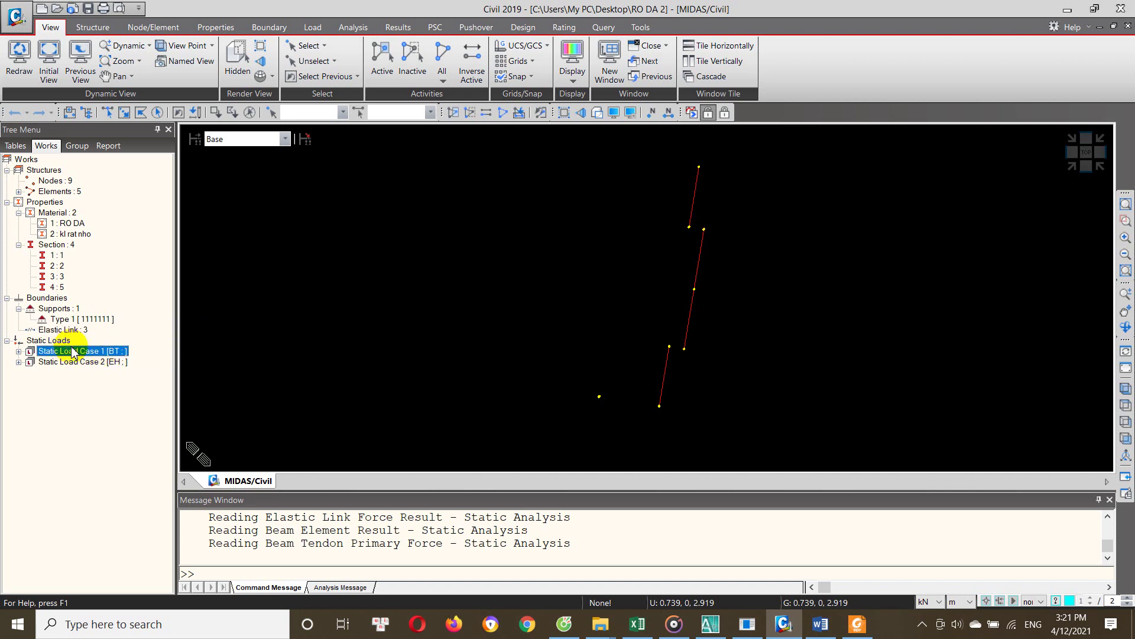
left_click(85, 362)
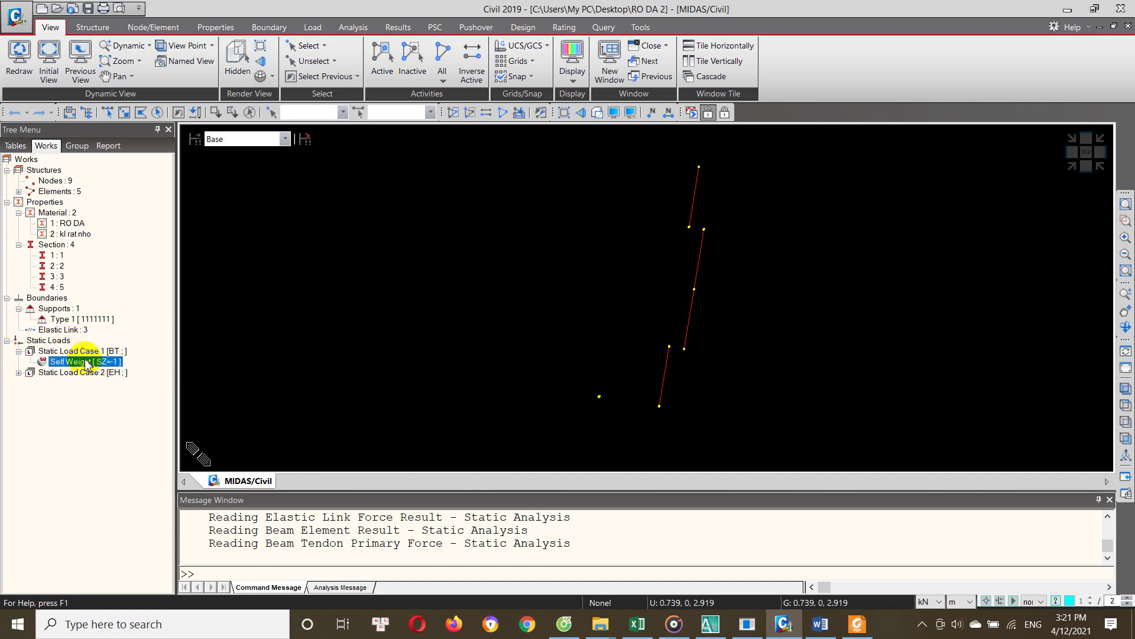
left_click(124, 385)
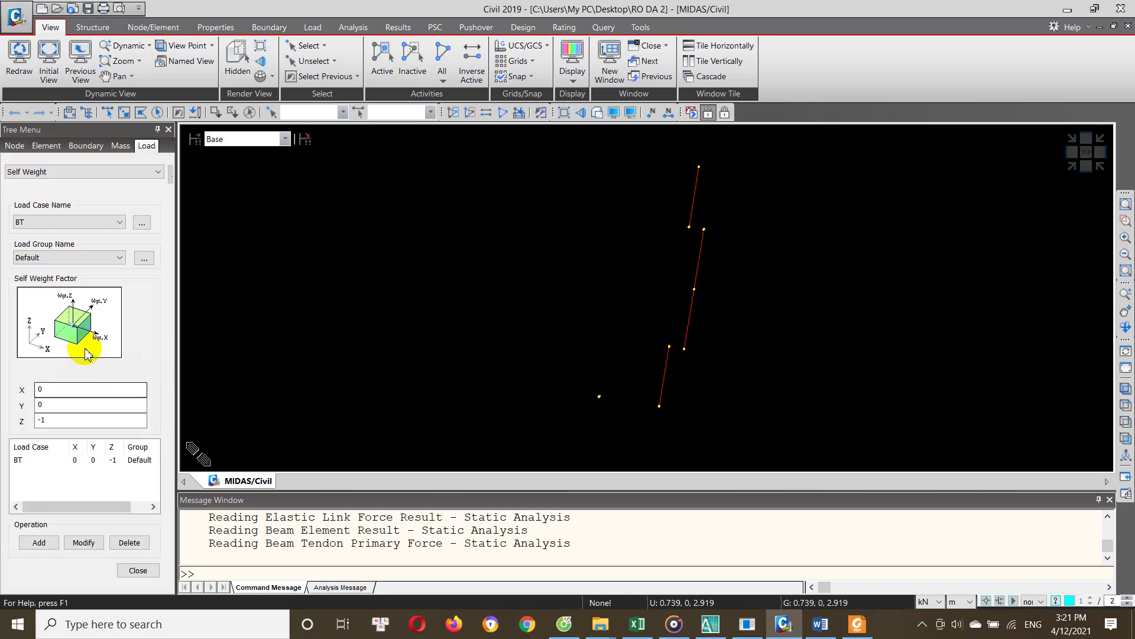
List the Static Load Cases and widen Type to read BT Dead Load and EH Horizontal Earth Pressure
left_click(145, 225)
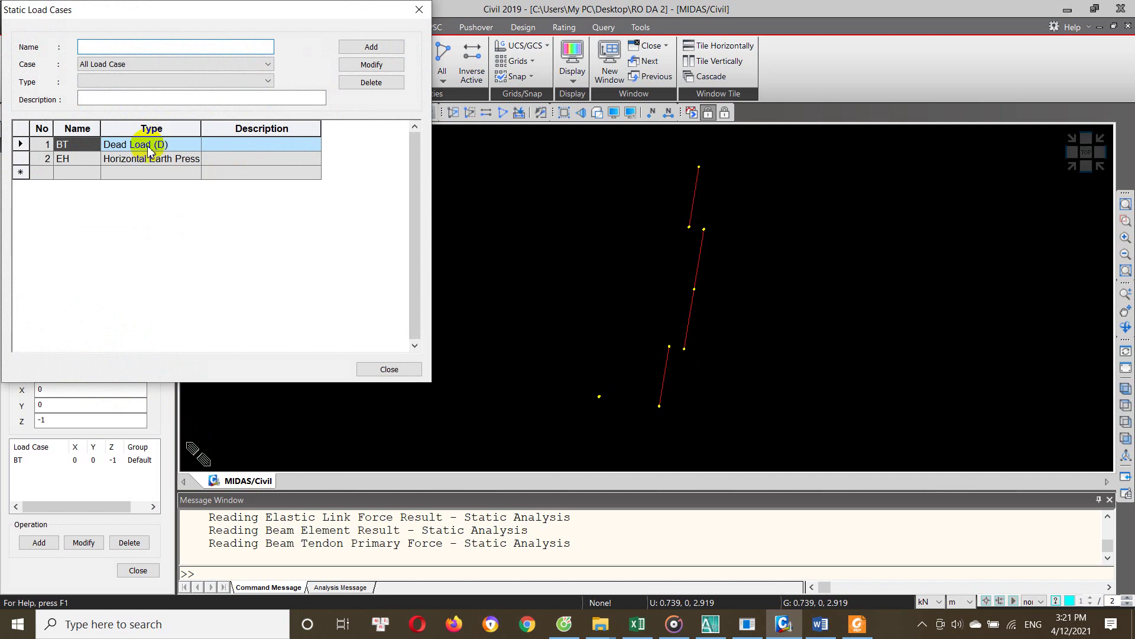
left_click(75, 163)
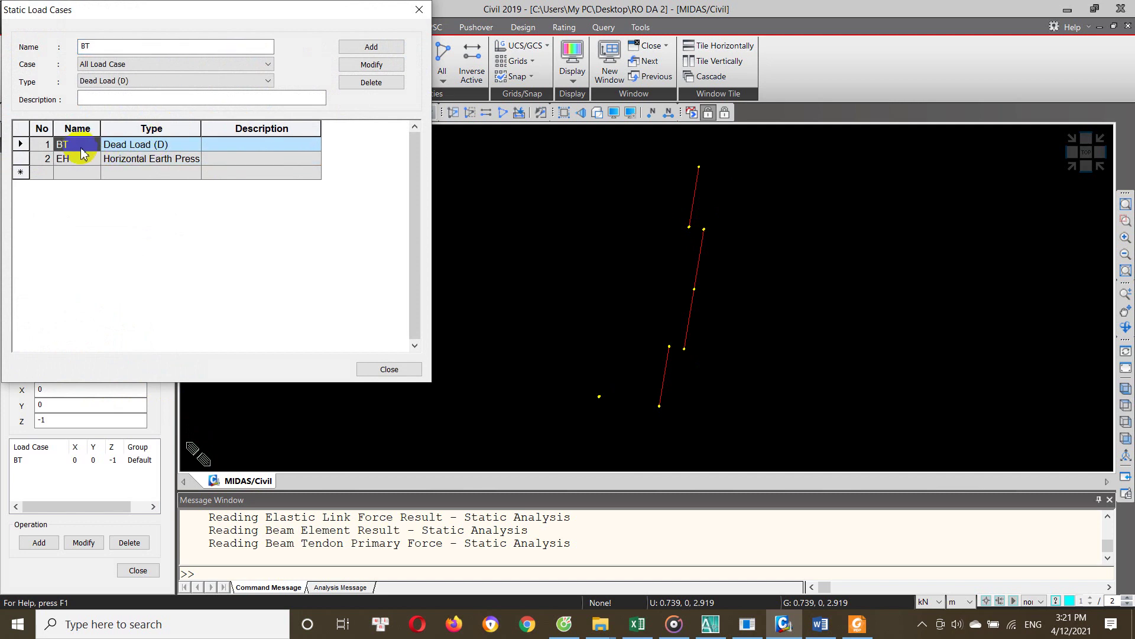
left_click(78, 160)
left_click(81, 150)
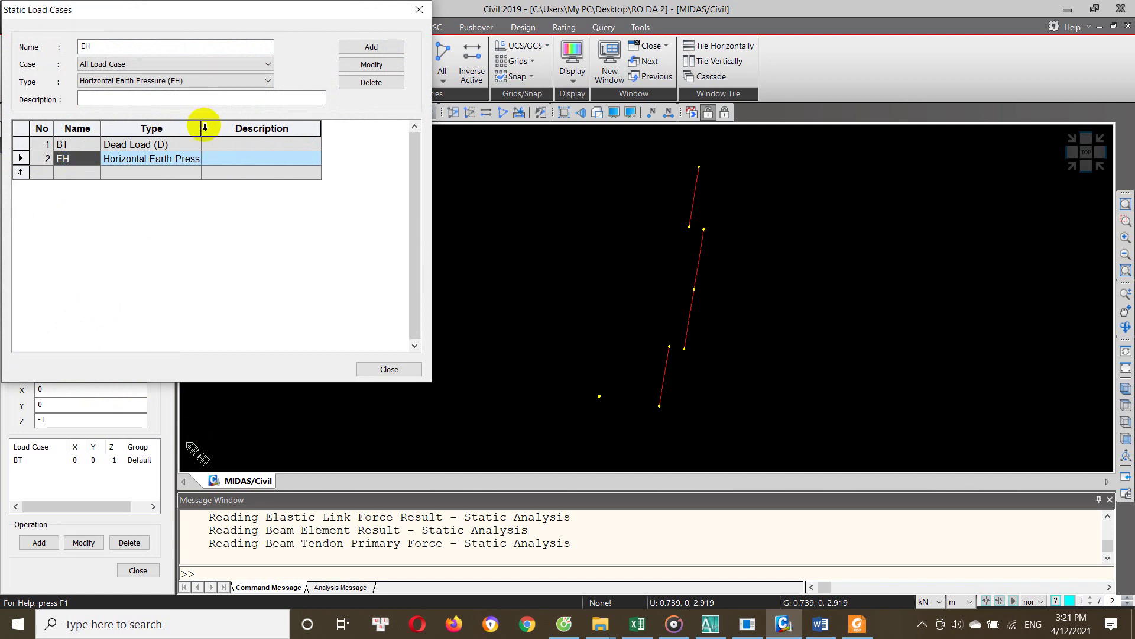
left_click_drag(202, 125, 236, 126)
left_click(167, 161)
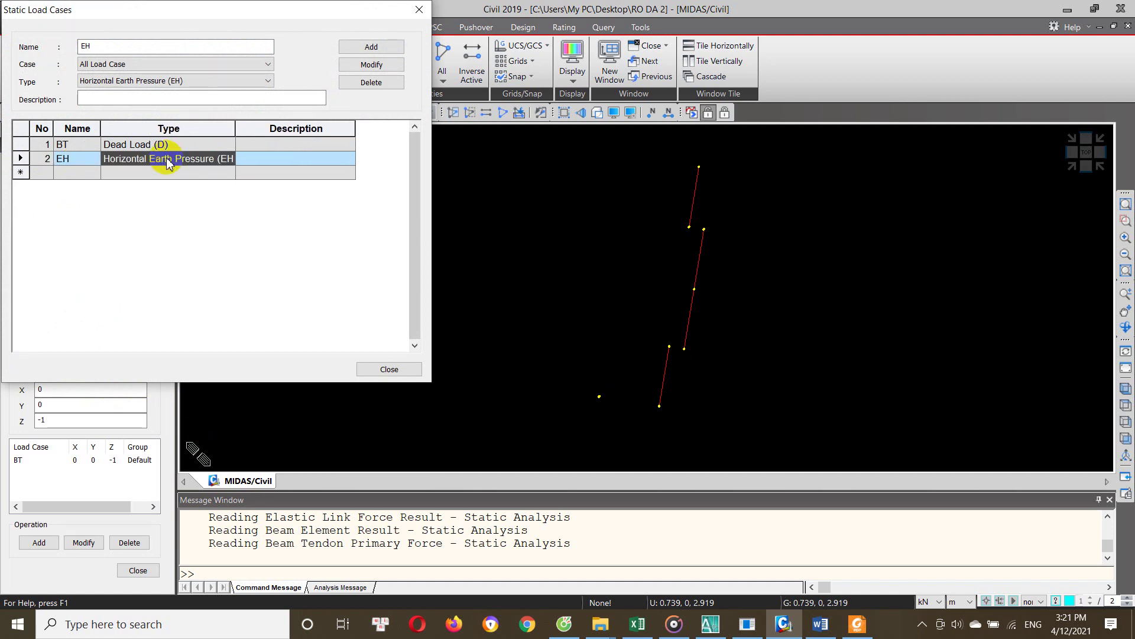
left_click_drag(236, 127, 294, 126)
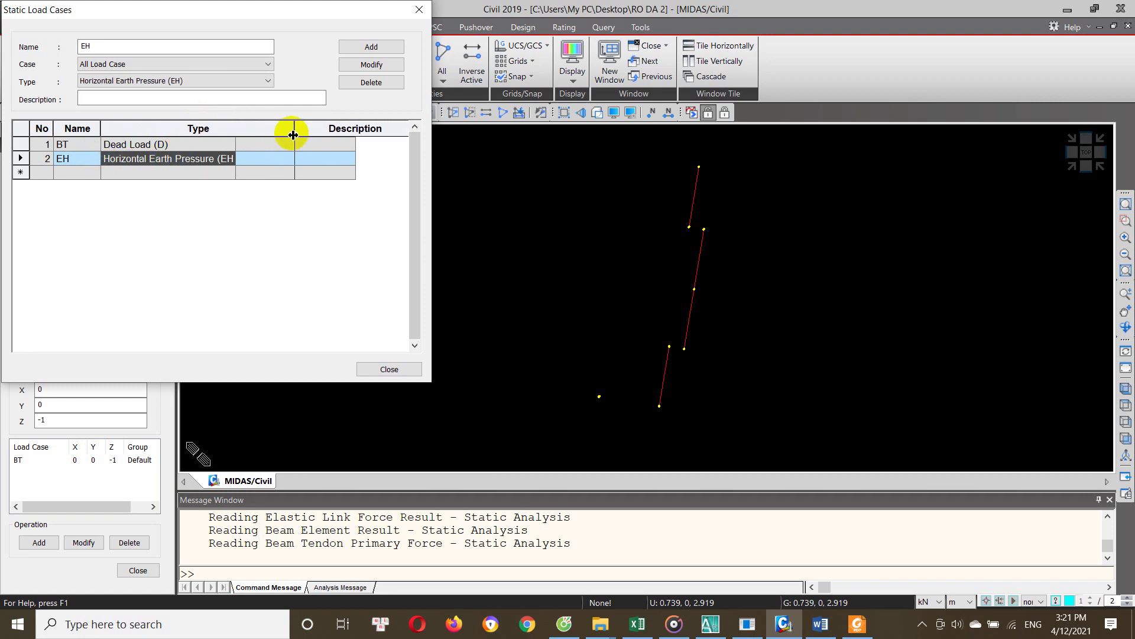
left_click(676, 626)
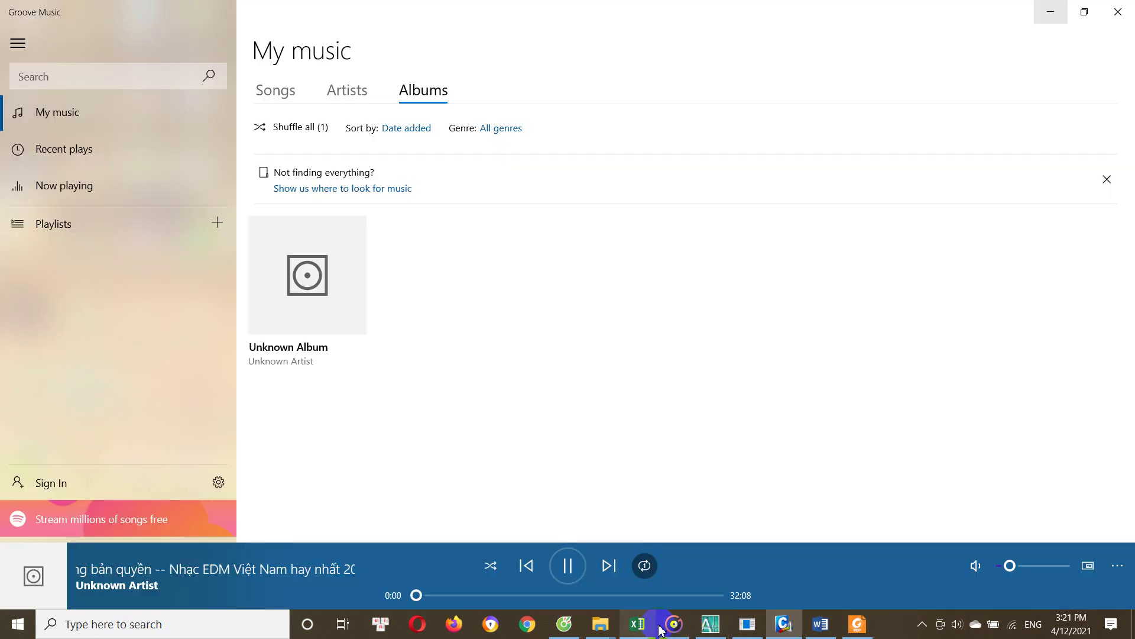
In Excel, go to the 'Tính toán tải trọng tác dụng' sheet's load summary table
left_click(649, 631)
scroll(532, 508, "down", 2)
scroll(331, 443, "down", 1)
left_click(293, 584)
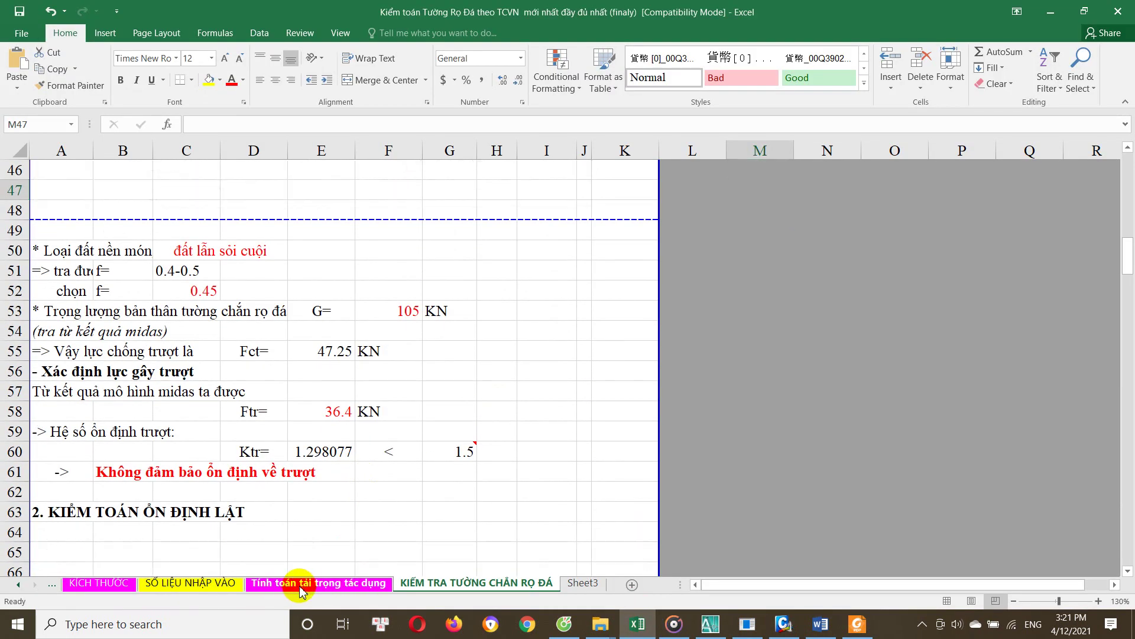
scroll(384, 503, "down", 2)
scroll(425, 467, "down", 2)
scroll(450, 464, "down", 5)
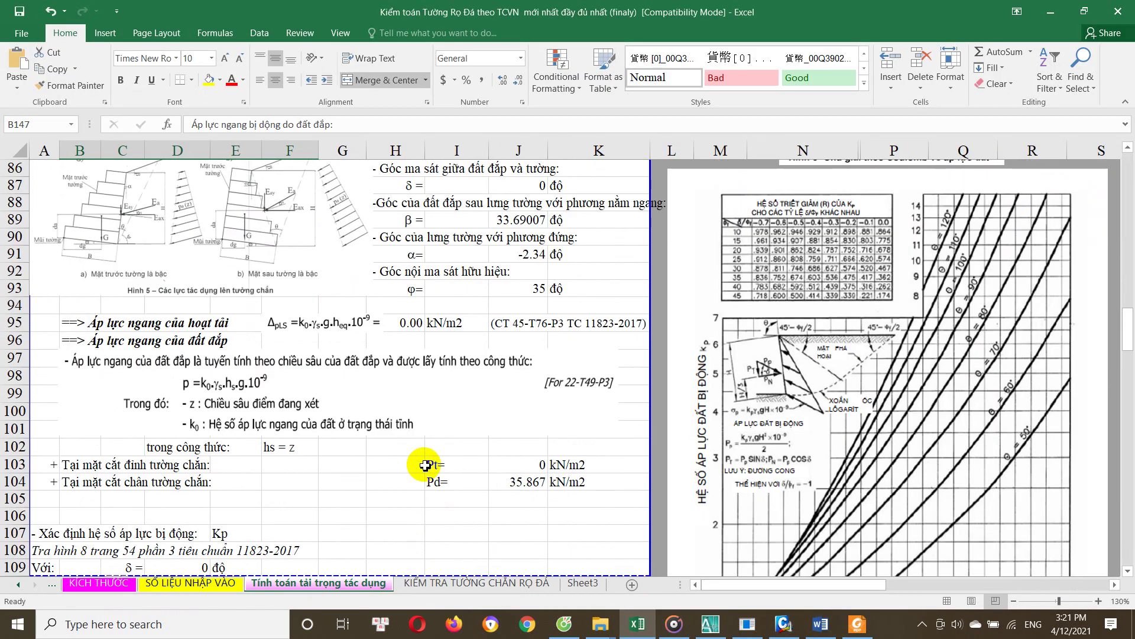
scroll(467, 455, "down", 6)
scroll(444, 451, "down", 4)
scroll(532, 384, "down", 4)
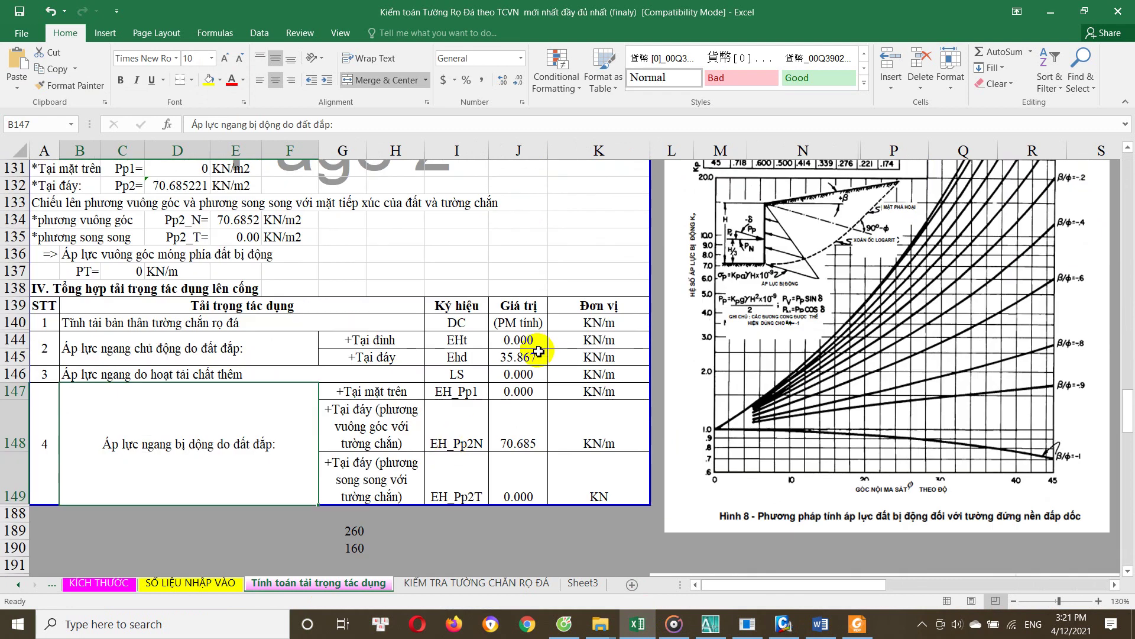
Check column J loads, Ehd 35.867 and EH_Pp2N 70.685 kN/m, then minimize Excel
left_click(530, 322)
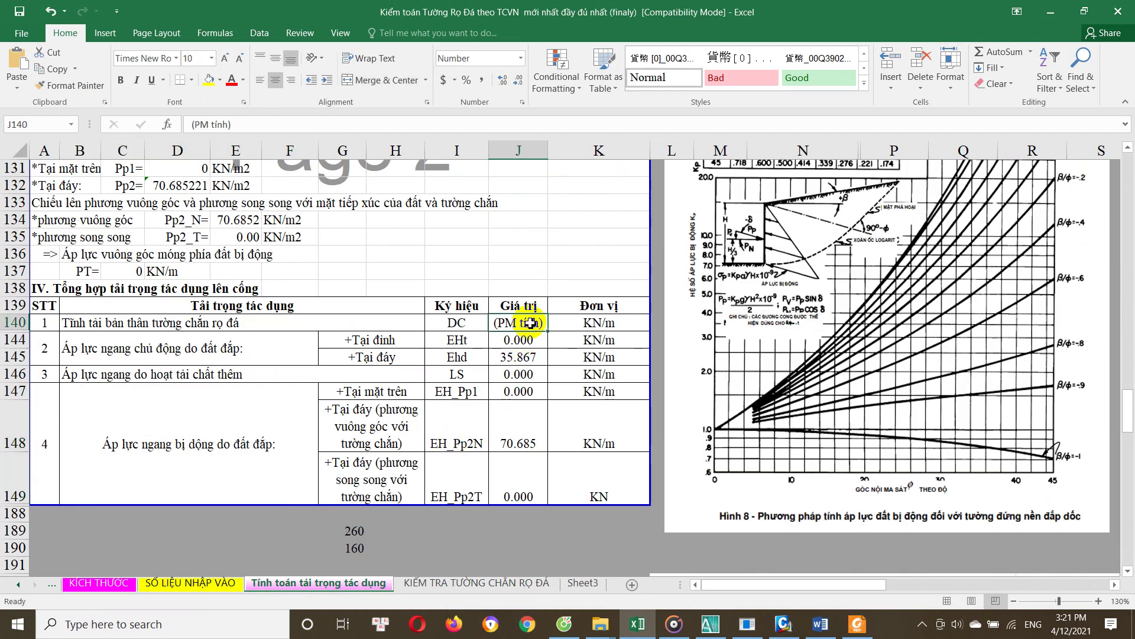
left_click(523, 359)
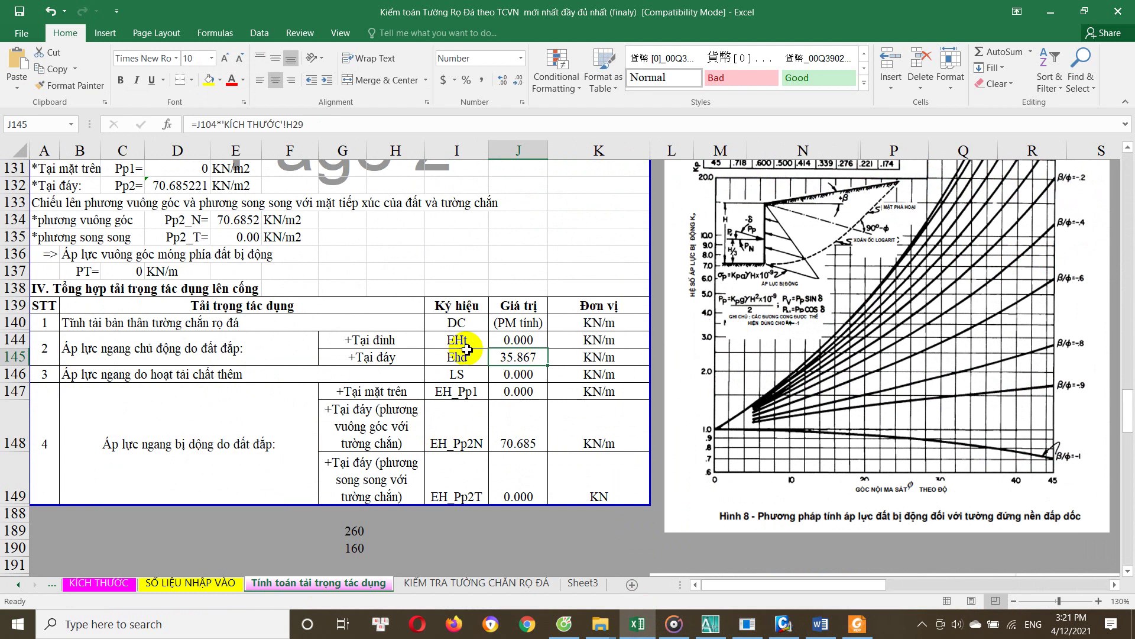
left_click(516, 374)
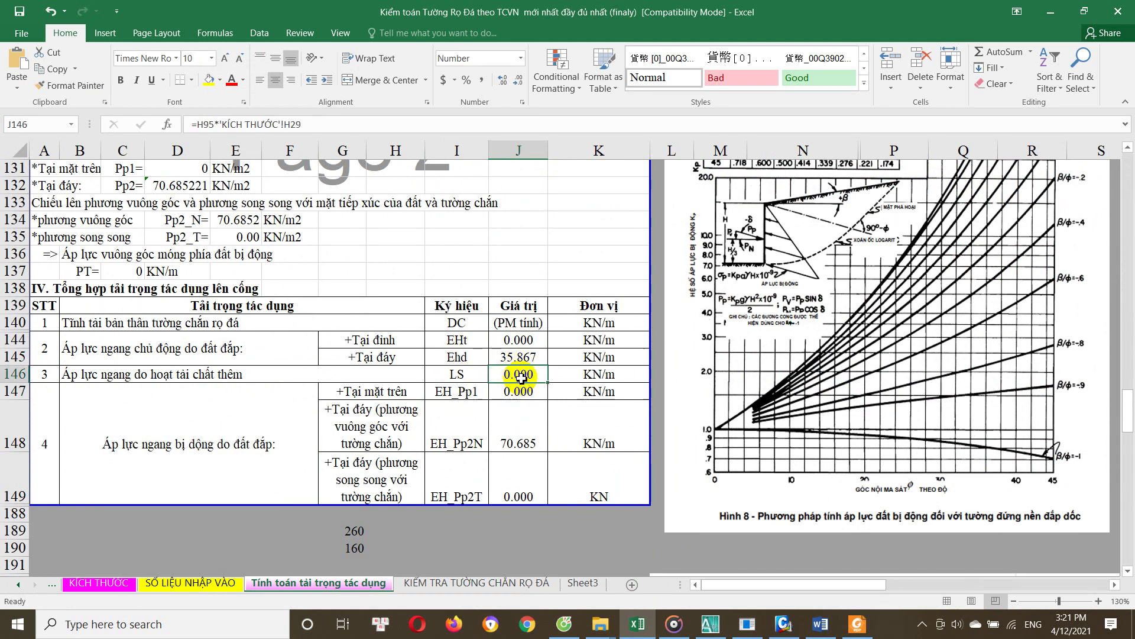
left_click(518, 441)
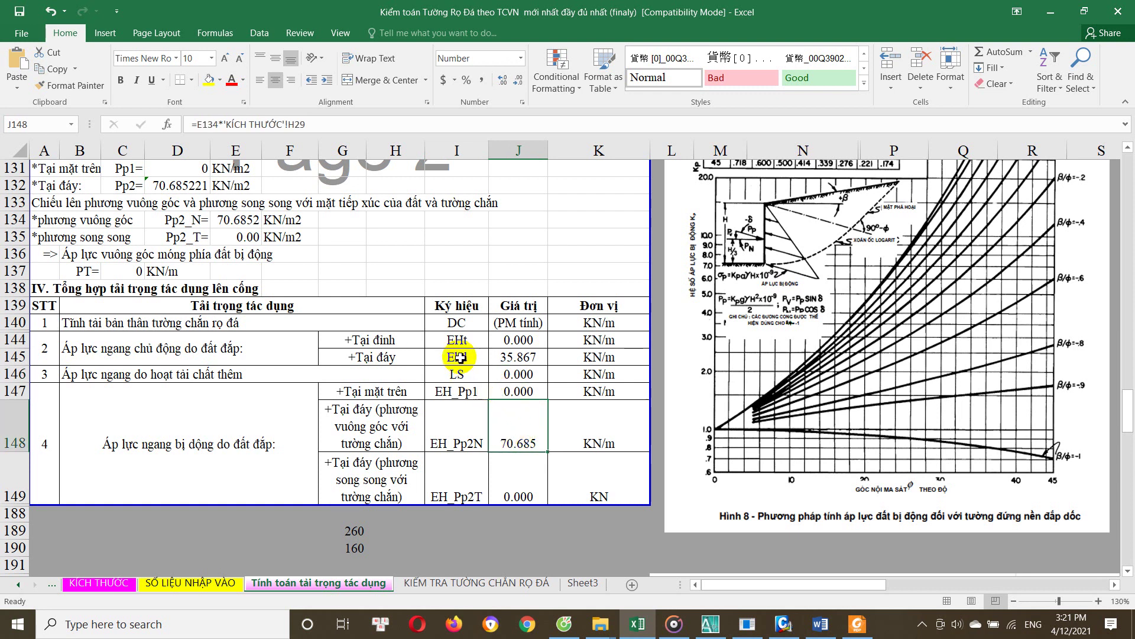
left_click_drag(469, 353, 470, 362)
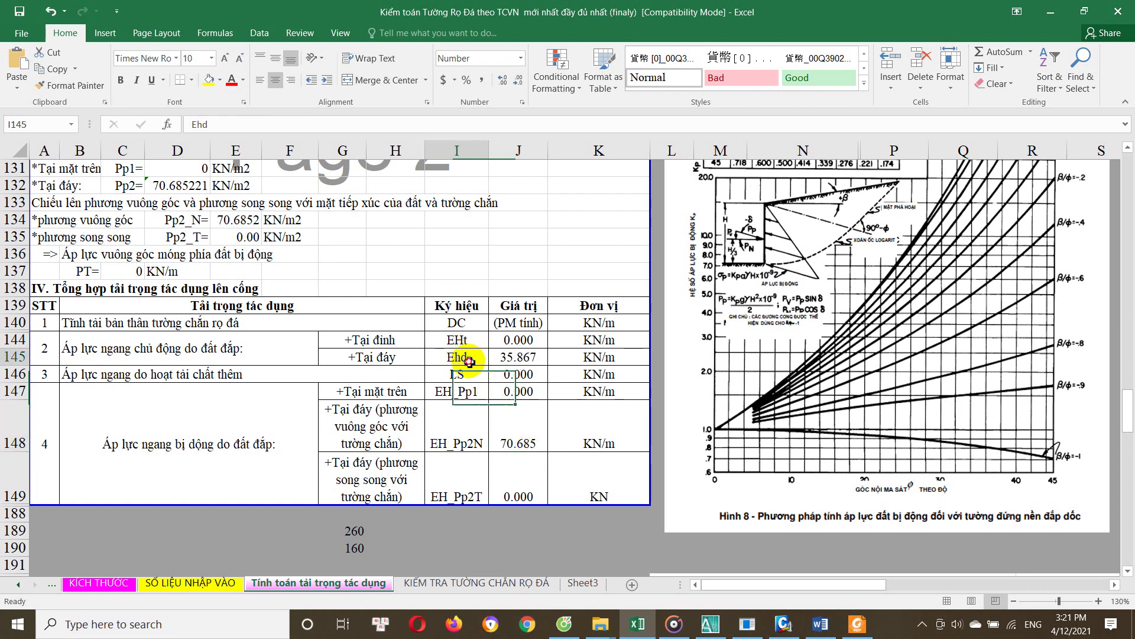
left_click(467, 431)
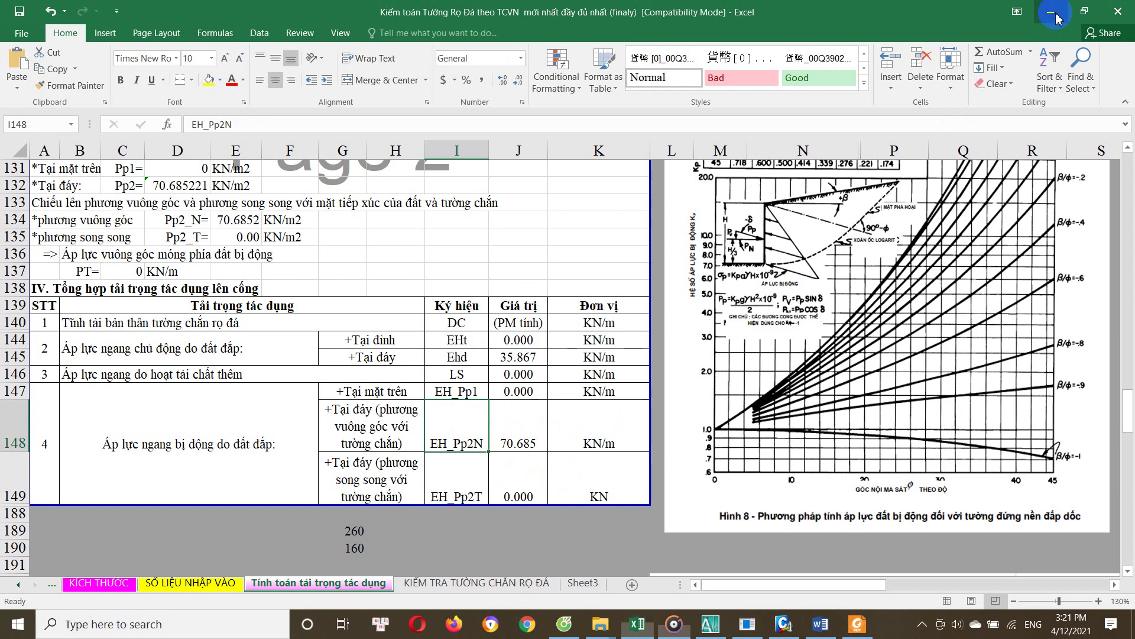
left_click(1057, 18)
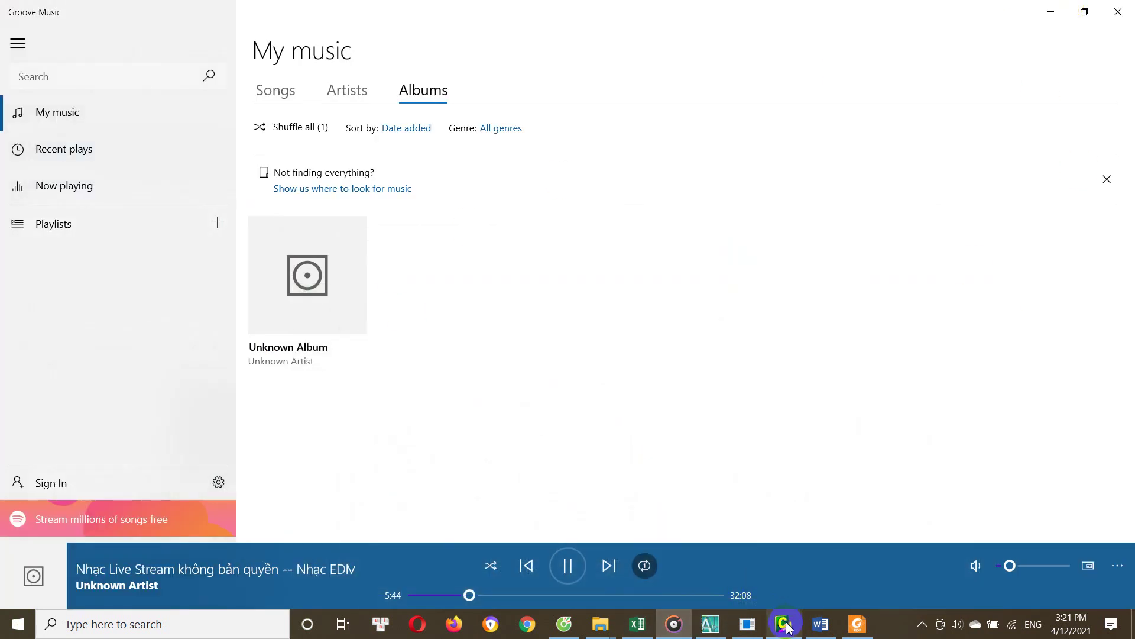
Close MIDAS's static load case list and switch over to the Excel workbook
left_click(788, 628)
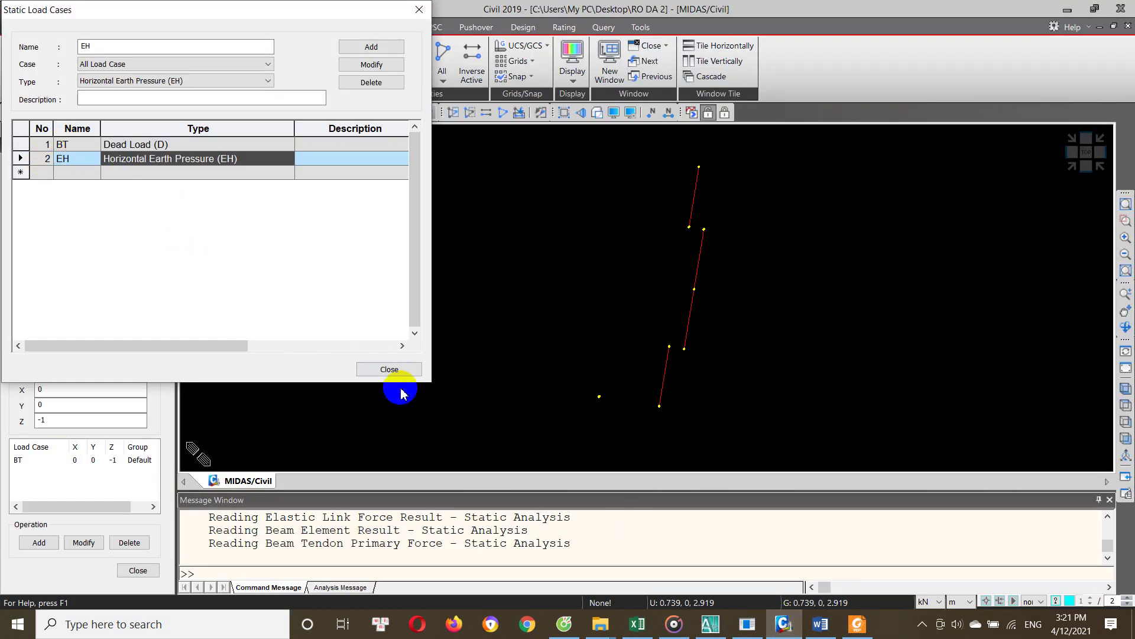
left_click(389, 370)
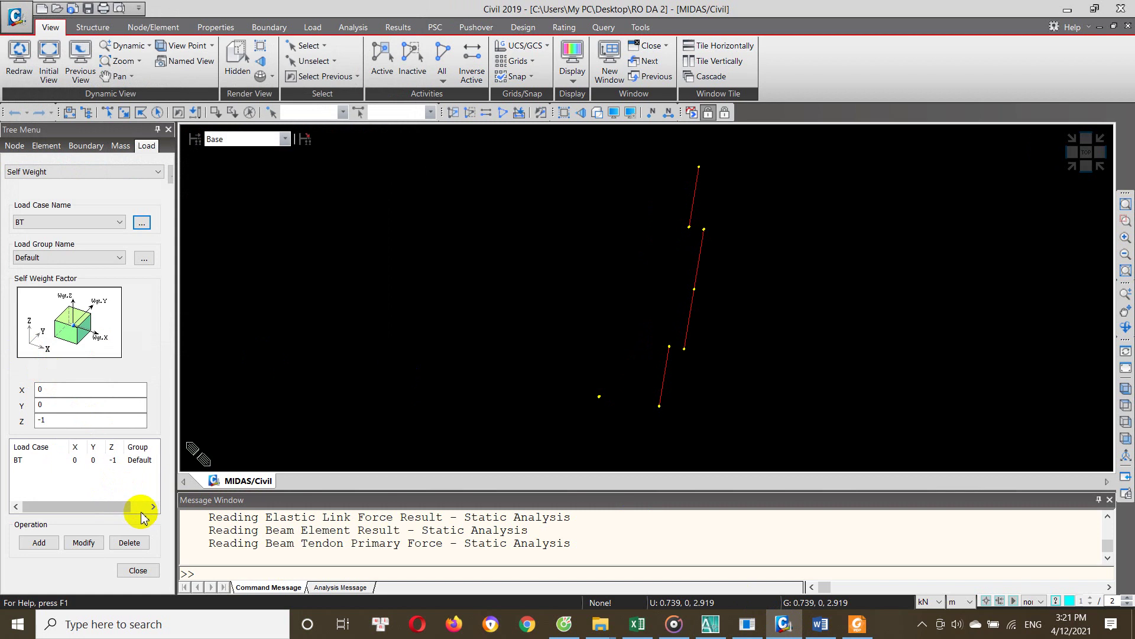
left_click(637, 623)
View the SỐ LIỆU NHẬP VÀO load-factor sheet, then minimise Excel back to MIDAS
left_click(179, 578)
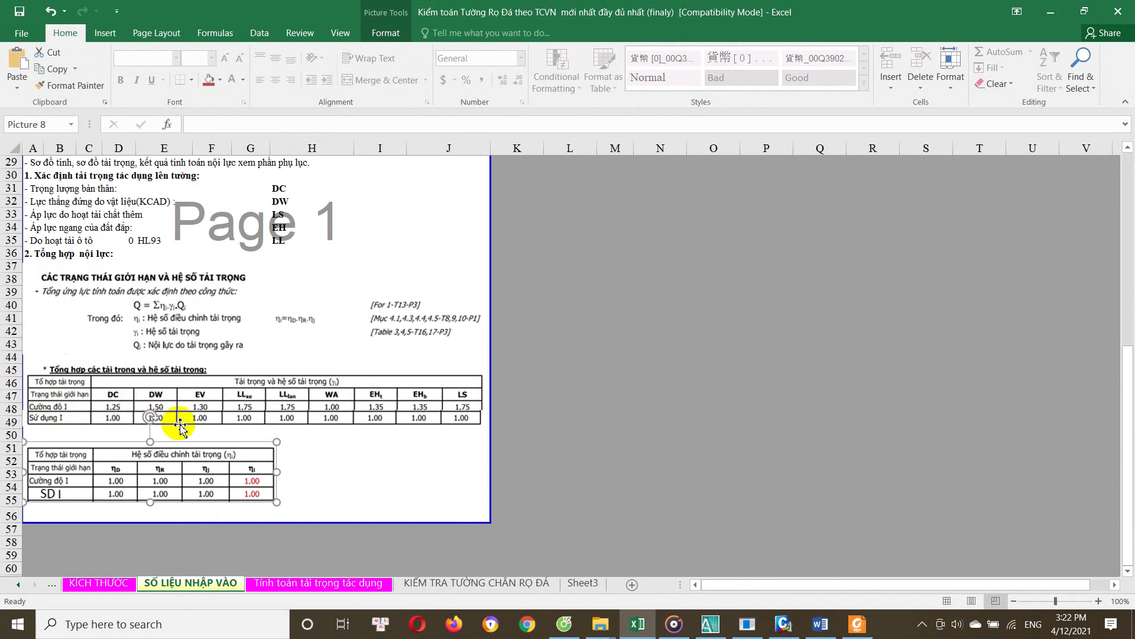
scroll(1030, 46, "up", 2)
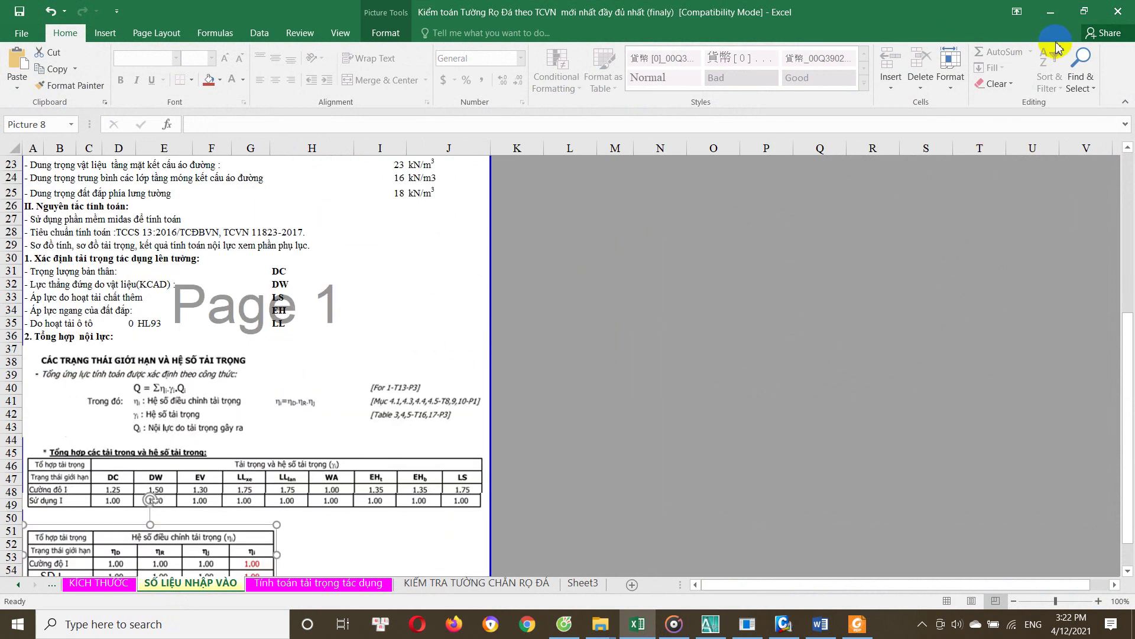
left_click(1050, 18)
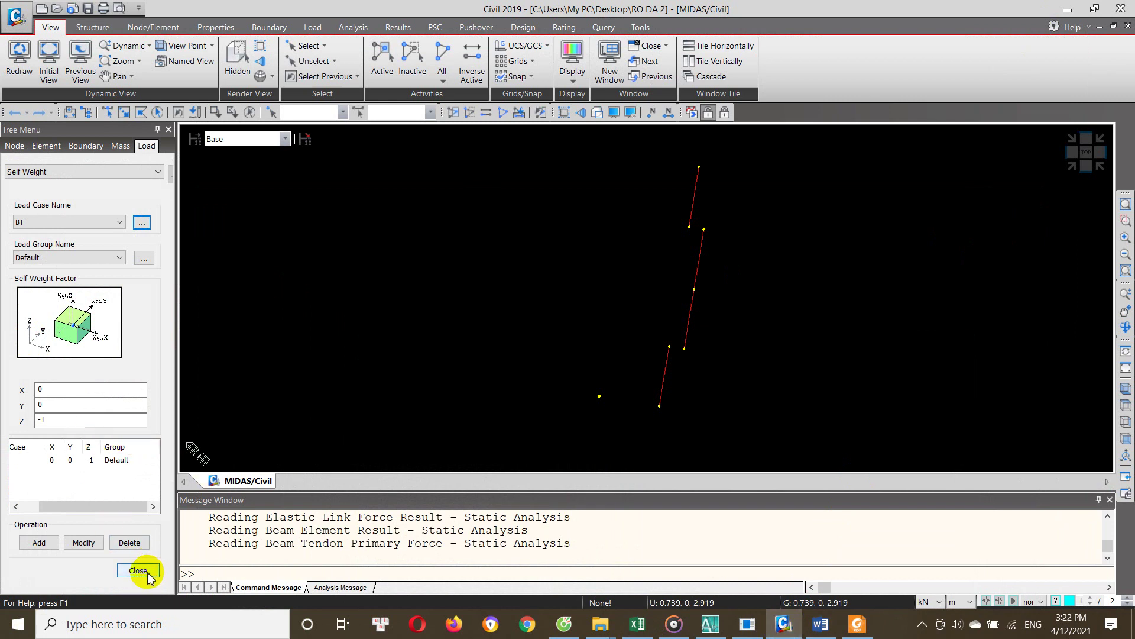
Close BT's Self Weight load panel
left_click(62, 460)
left_click(76, 222)
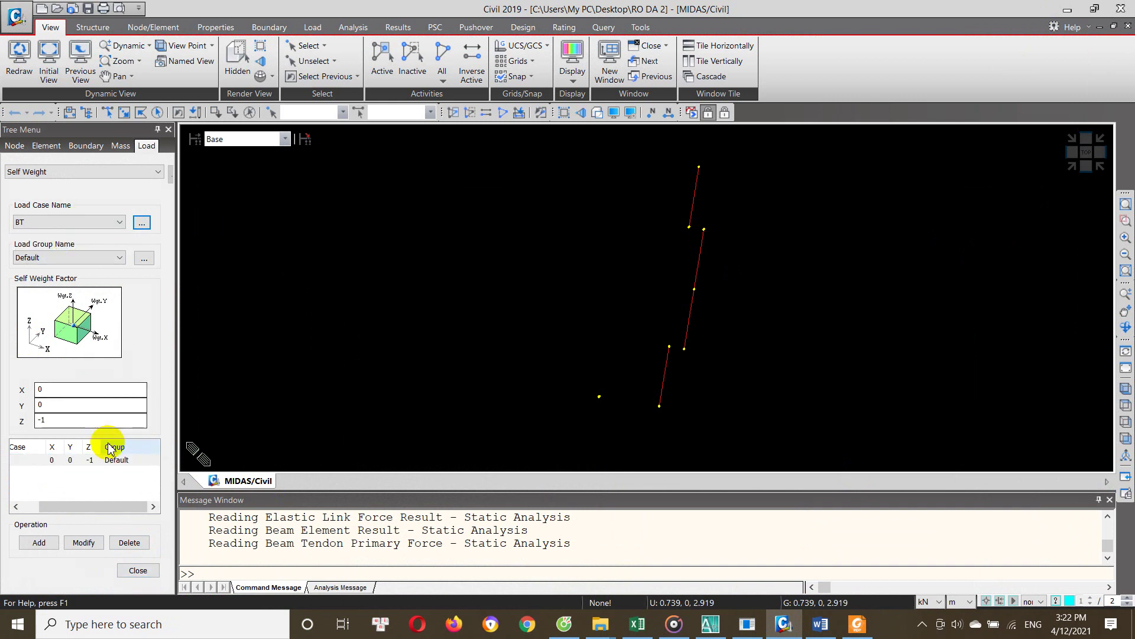
left_click(139, 570)
Display load case EH's Line Beam Loads as trapezoidal diagrams up to 35.9 and 70.7
left_click(99, 372)
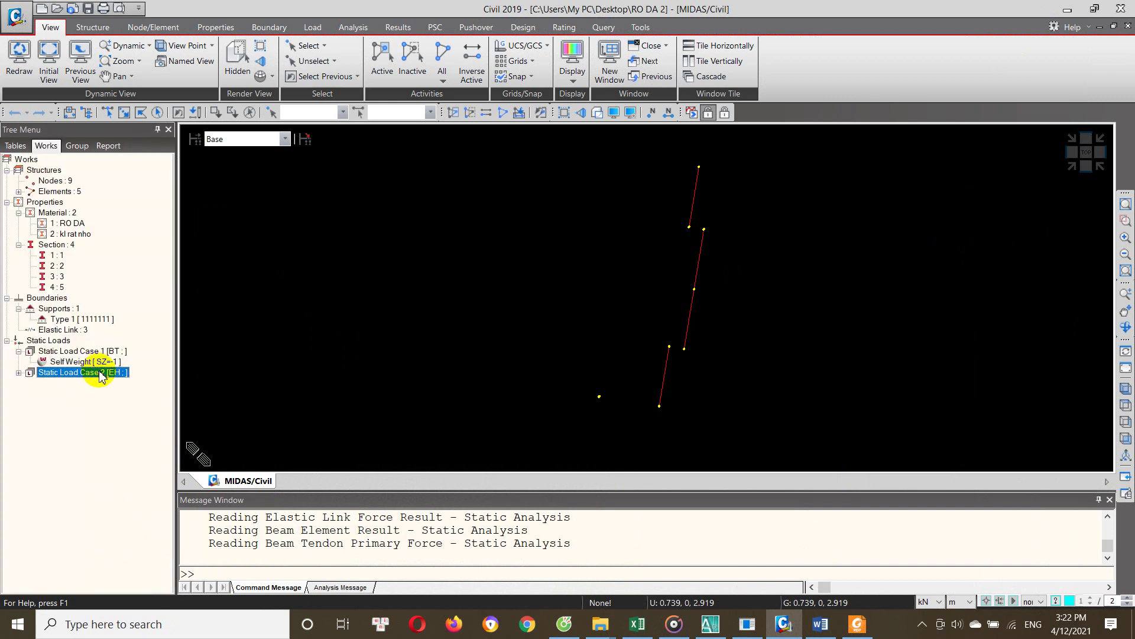
left_click(103, 385)
right_click(104, 385)
left_click(144, 408)
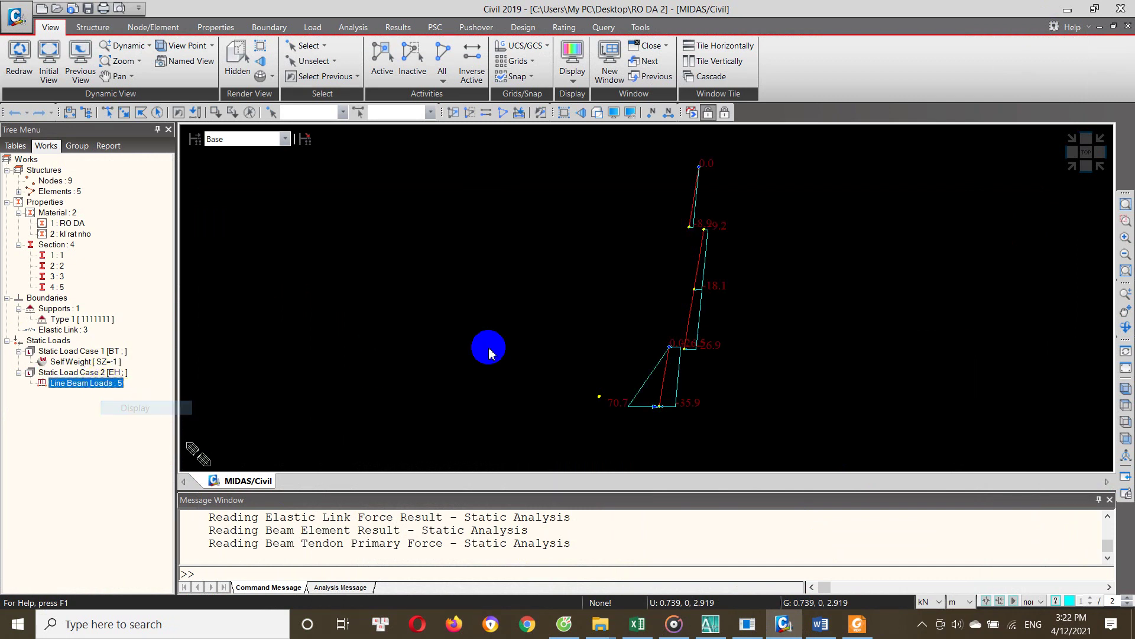
middle_click_drag(488, 348, 539, 298)
scroll(541, 298, "up", 2)
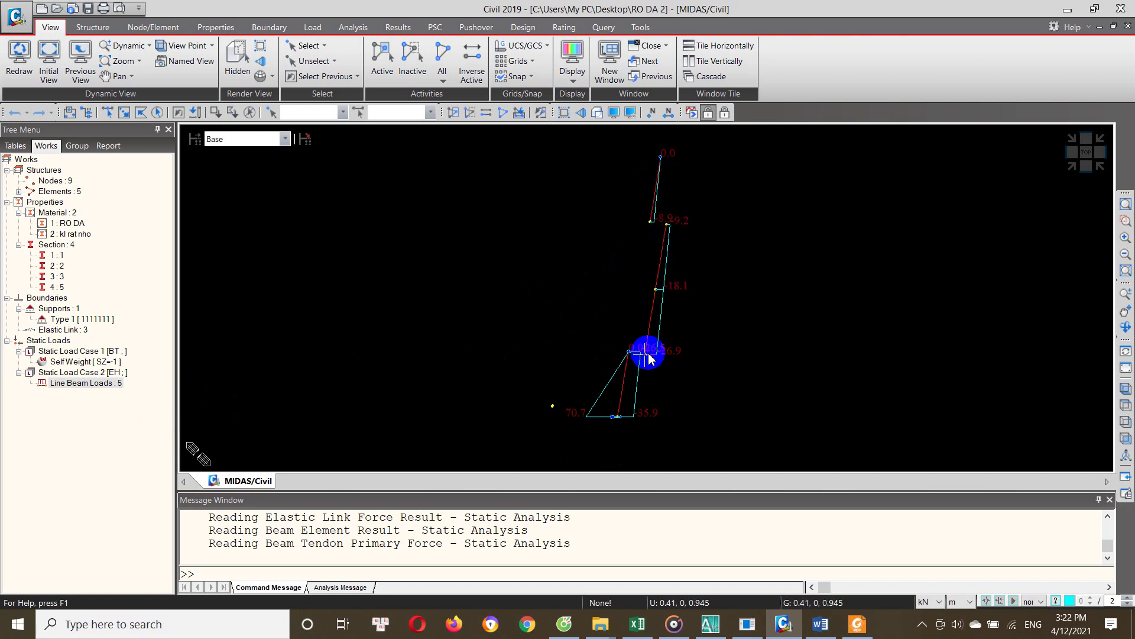
scroll(680, 220, "up", 2)
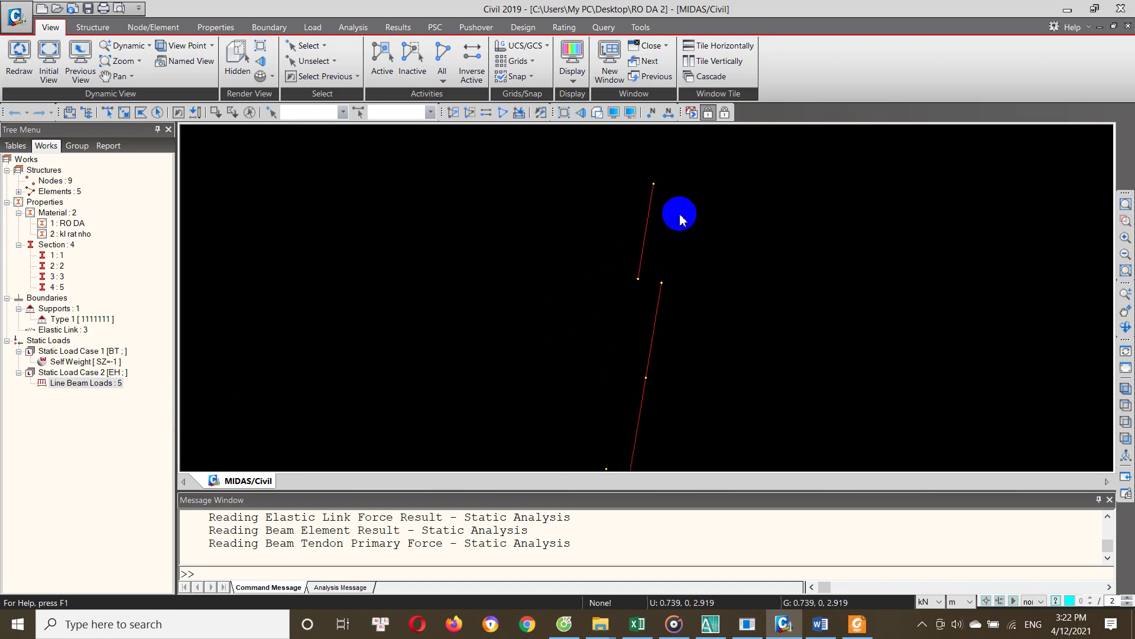
Bring Excel up on the 'Tính toán tải trọng tác dụng' sheet
left_click(638, 624)
scroll(613, 489, "up", 4)
scroll(557, 438, "down", 5)
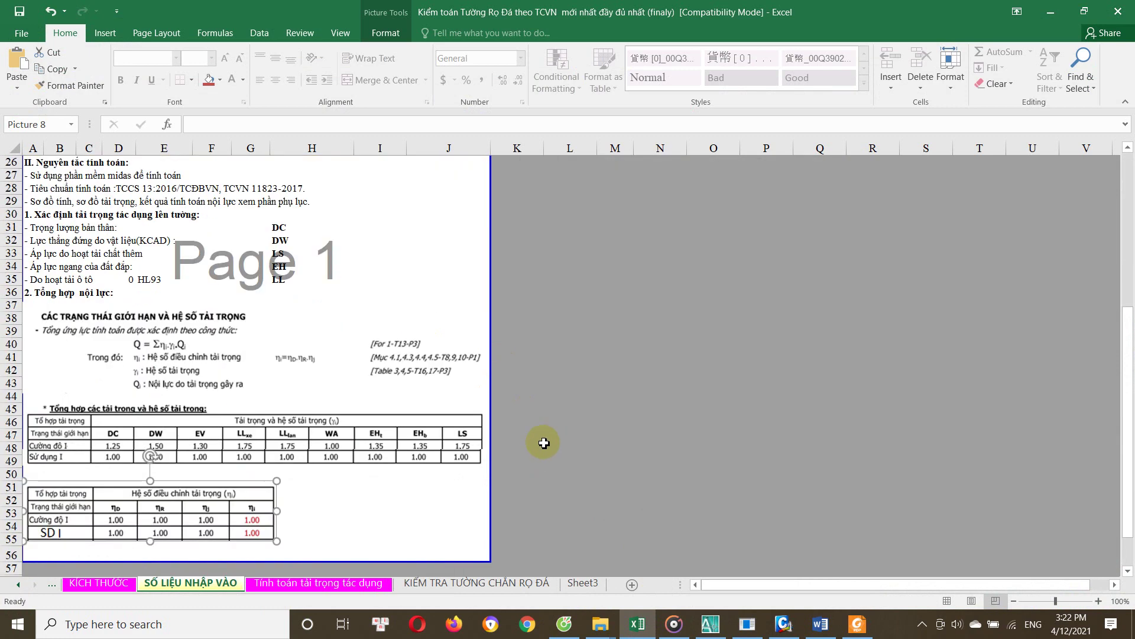
scroll(543, 444, "down", 3)
left_click(322, 590)
scroll(532, 405, "down", 3)
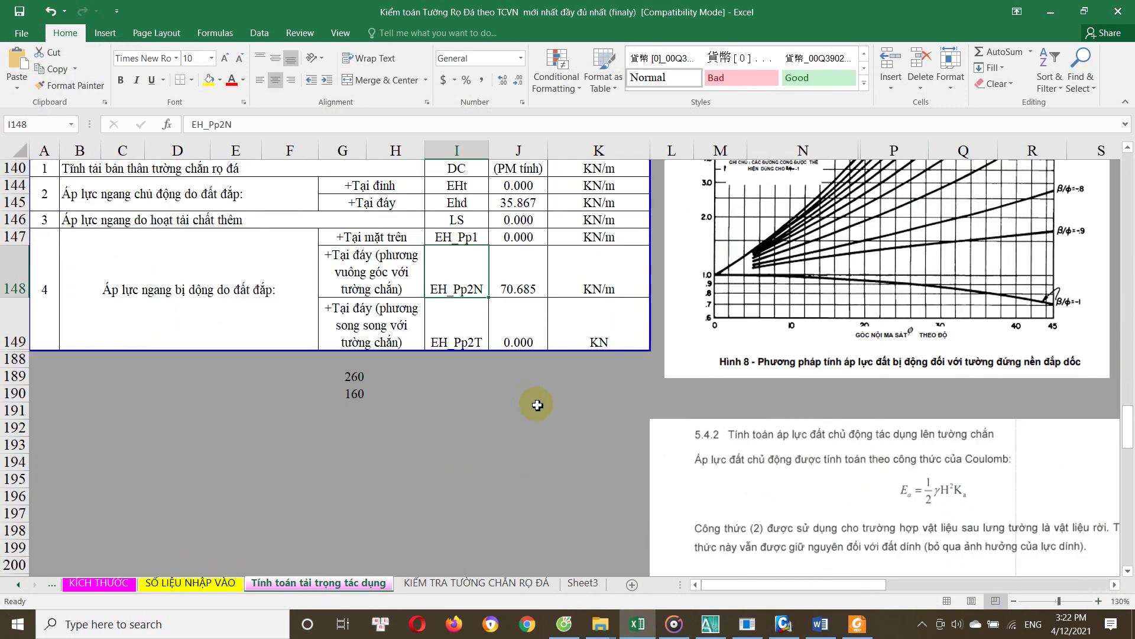
scroll(547, 325, "up", 10)
scroll(707, 387, "up", 9)
scroll(707, 387, "up", 4)
scroll(674, 376, "up", 4)
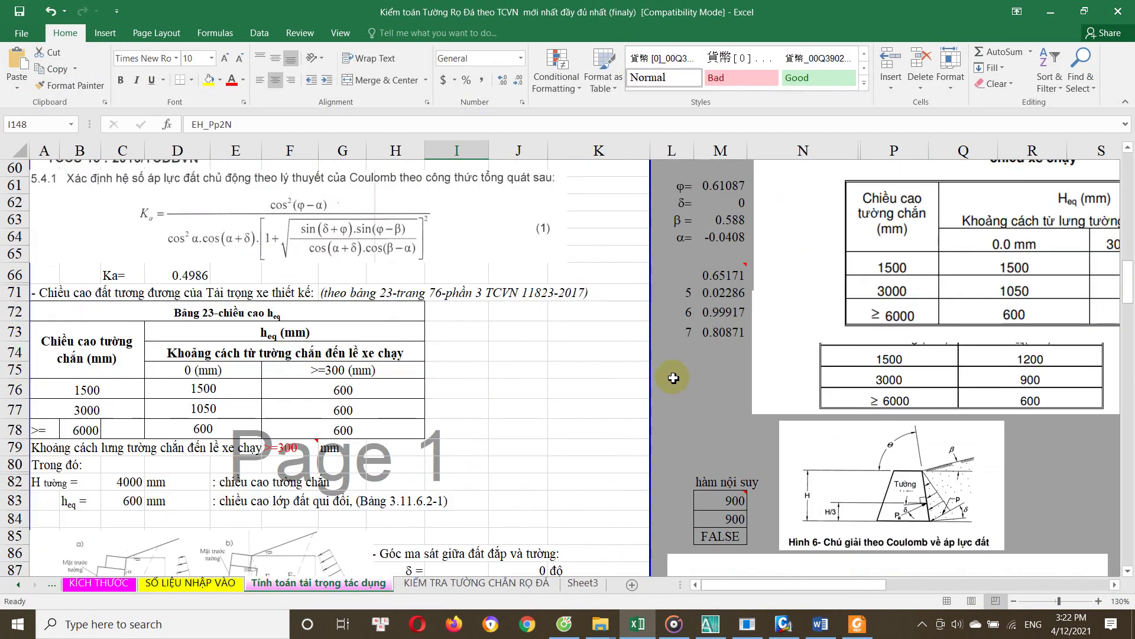
Scroll to the depth–pressure table, check depth 0.9872 in T103, then bring up AutoCAD
scroll(769, 574, "right", 3)
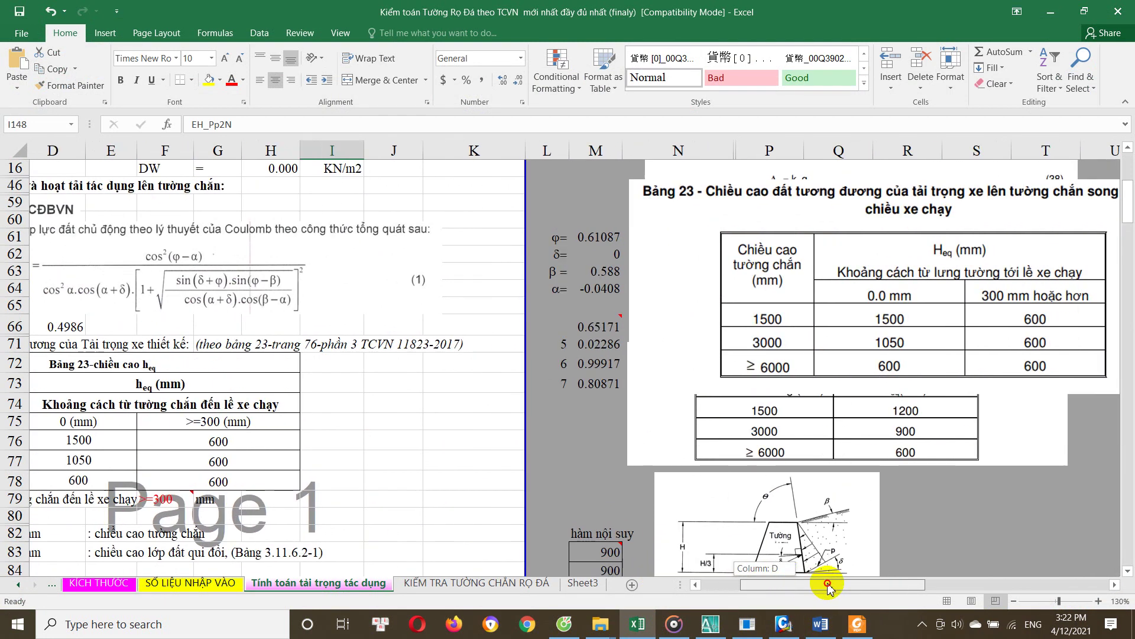
scroll(828, 577, "right", 3)
scroll(828, 556, "right", 2)
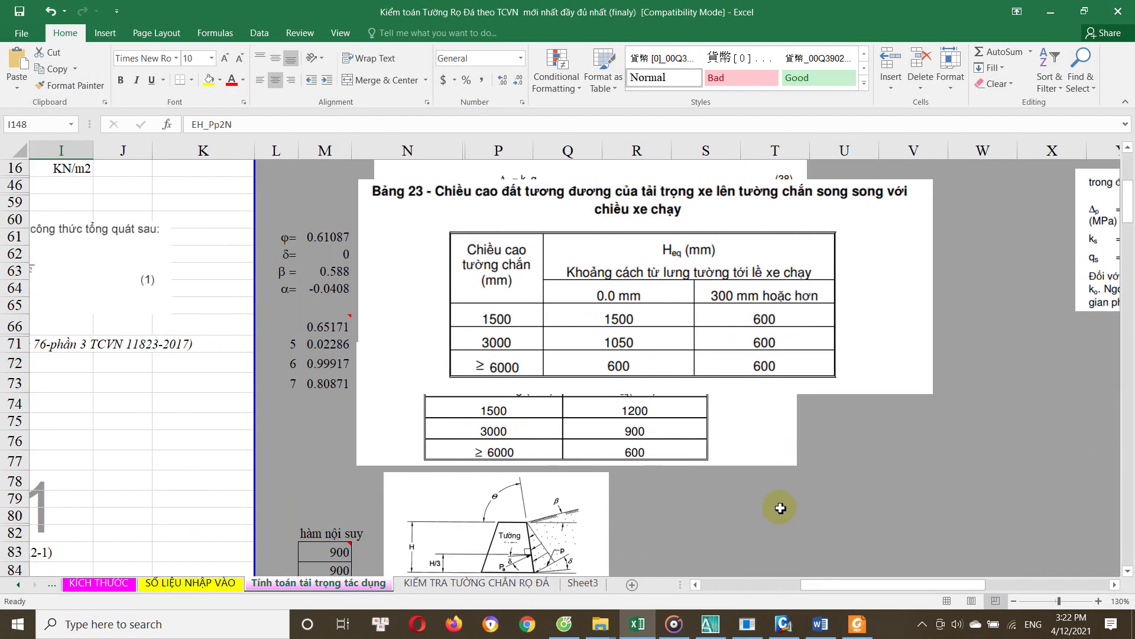
scroll(768, 484, "down", 3, "ctrl")
scroll(774, 477, "down", 2, "ctrl")
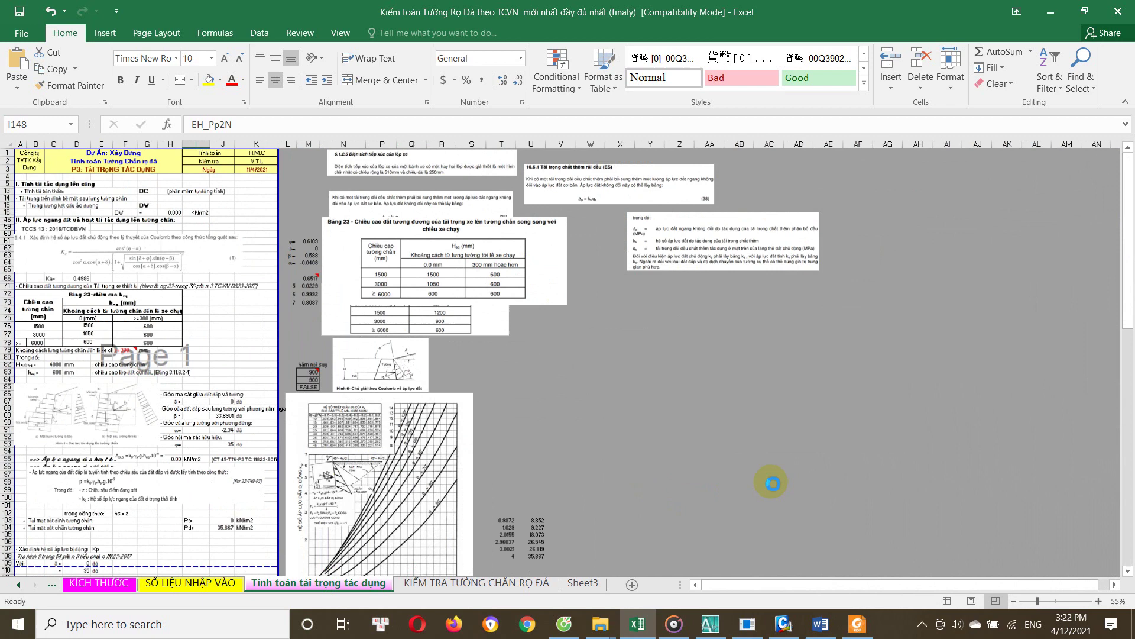
scroll(689, 477, "down", 1, "ctrl")
scroll(366, 471, "up", 1, "ctrl")
scroll(393, 469, "up", 1, "ctrl")
scroll(461, 469, "up", 1, "ctrl")
scroll(544, 467, "up", 1, "ctrl")
scroll(822, 562, "up", 1, "ctrl")
scroll(828, 426, "up", 1, "ctrl")
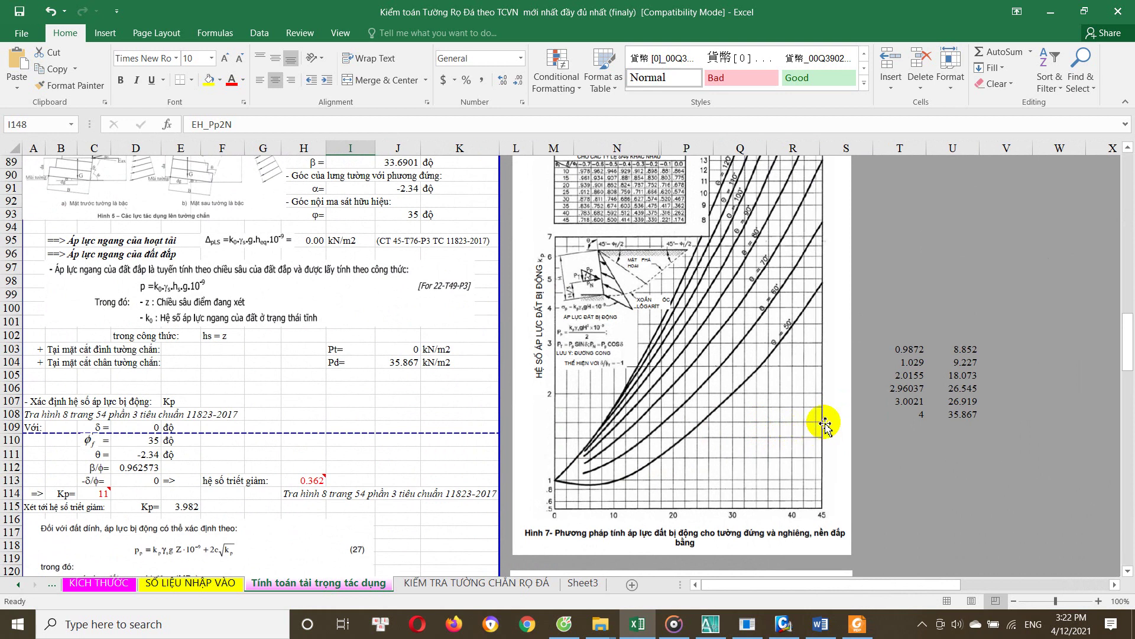
left_click(917, 346)
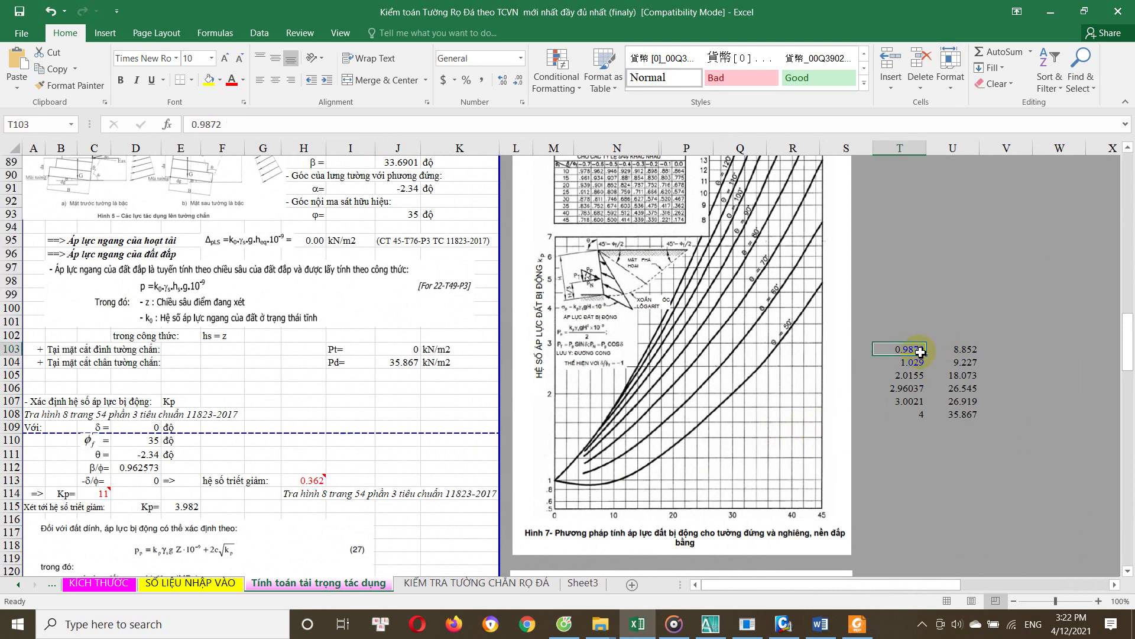
scroll(916, 363, "up", 1)
scroll(935, 407, "down", 1)
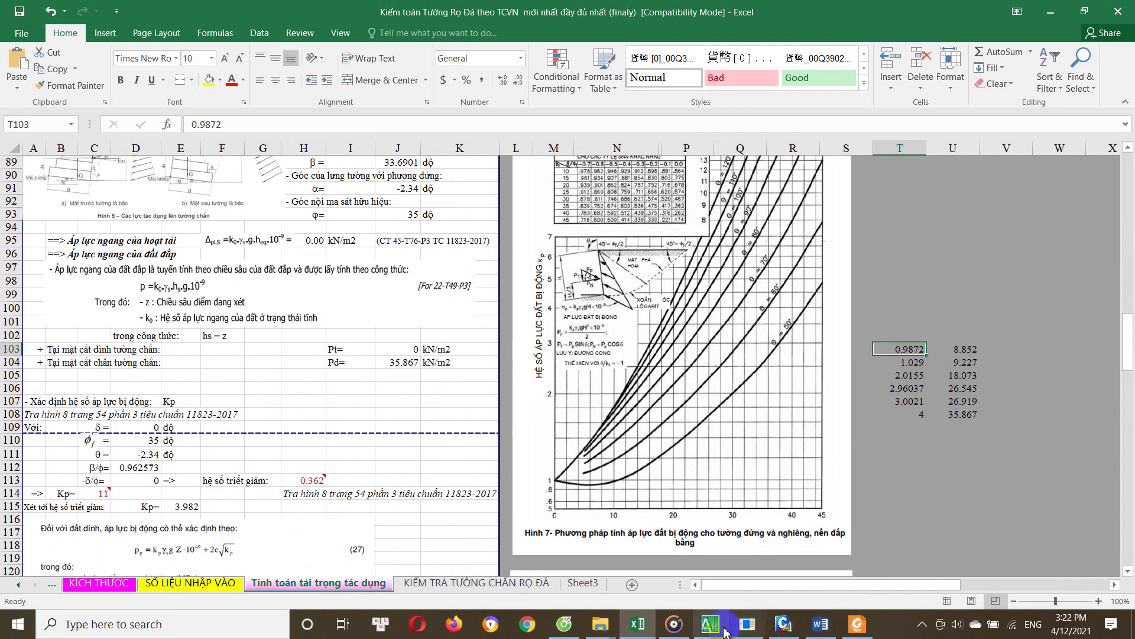
left_click(713, 626)
scroll(641, 368, "down", 3)
scroll(686, 350, "down", 2)
scroll(686, 349, "up", 4)
scroll(602, 303, "up", 1)
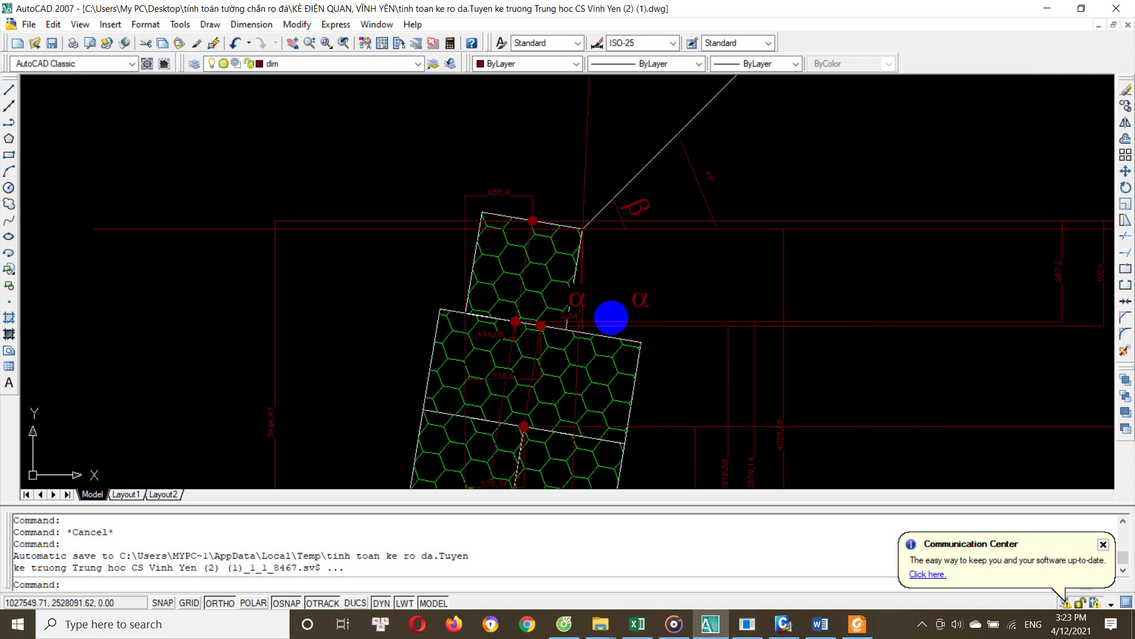
scroll(1027, 272, "up", 2)
middle_click_drag(1027, 272, 892, 281)
left_click(999, 272)
left_click(856, 302)
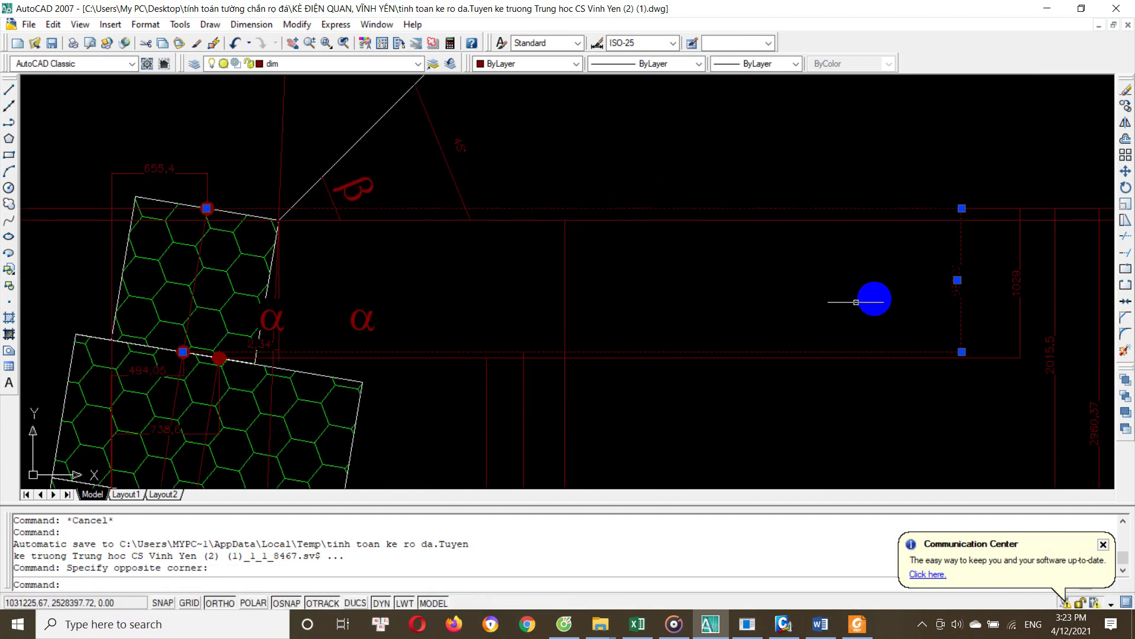
scroll(222, 227, "up", 1)
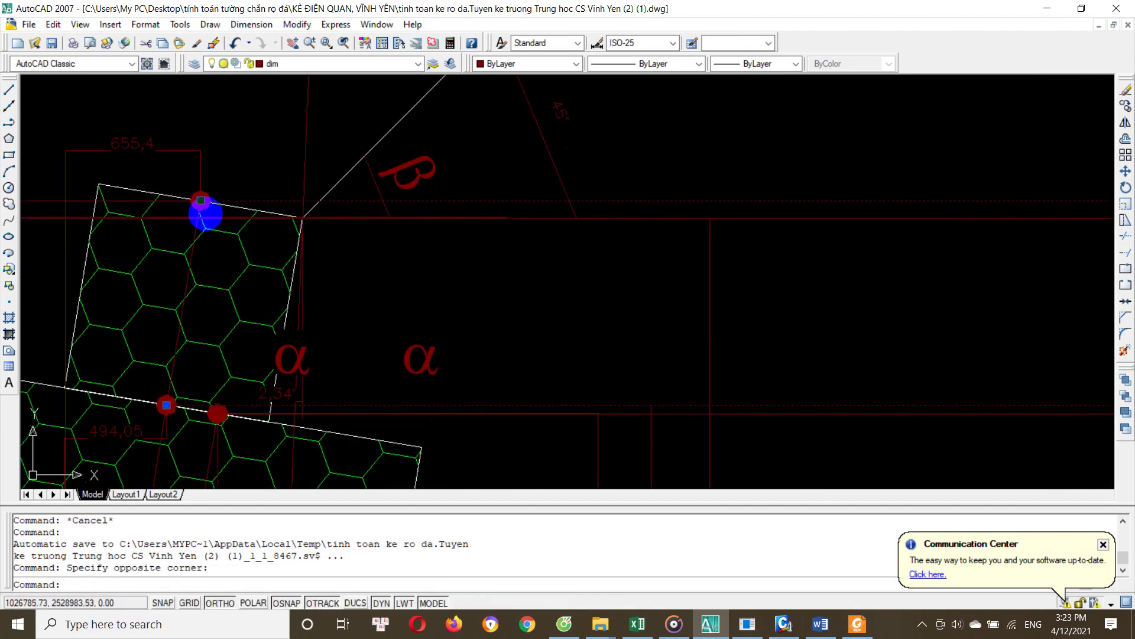
scroll(201, 284, "down", 1)
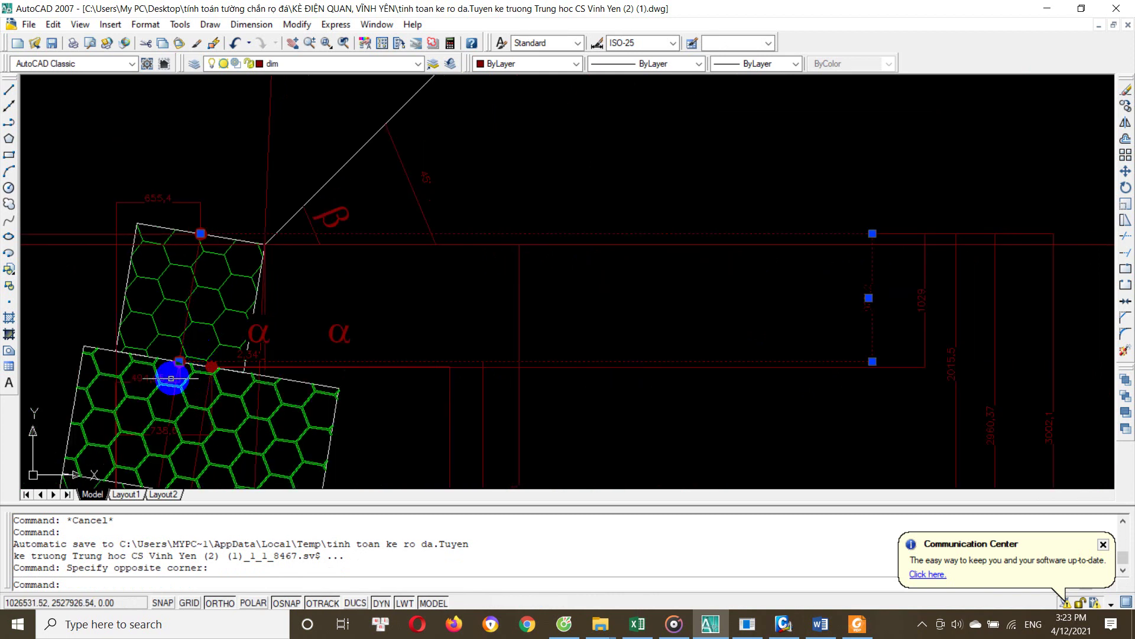
scroll(171, 377, "up", 1)
scroll(186, 354, "up", 1)
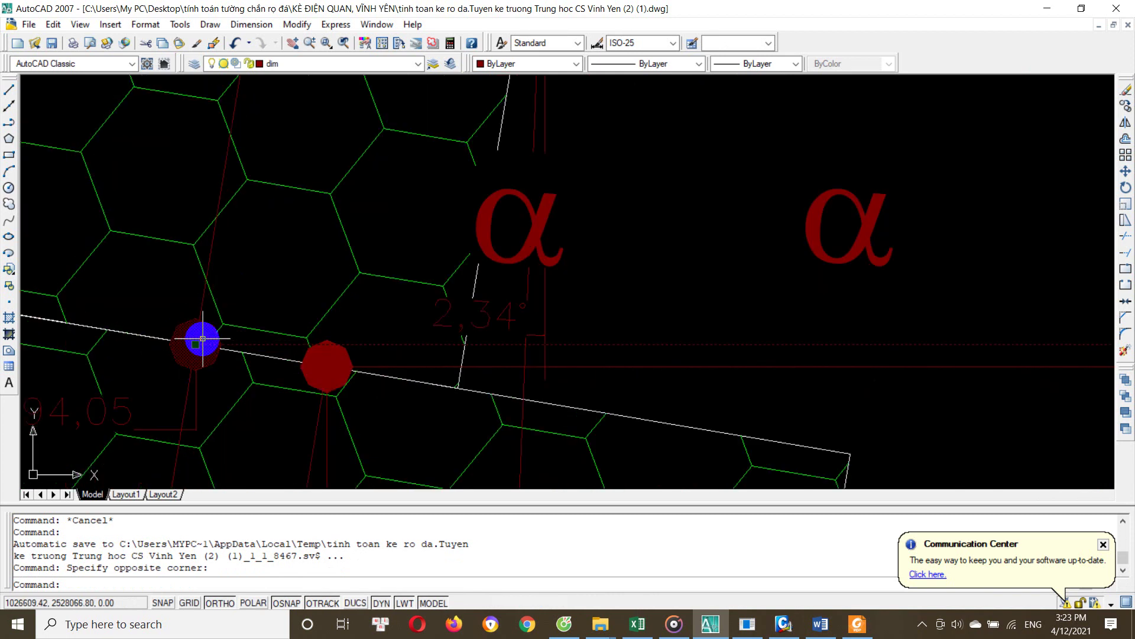
scroll(197, 337, "down", 2)
scroll(902, 272, "up", 4)
scroll(811, 317, "up", 3)
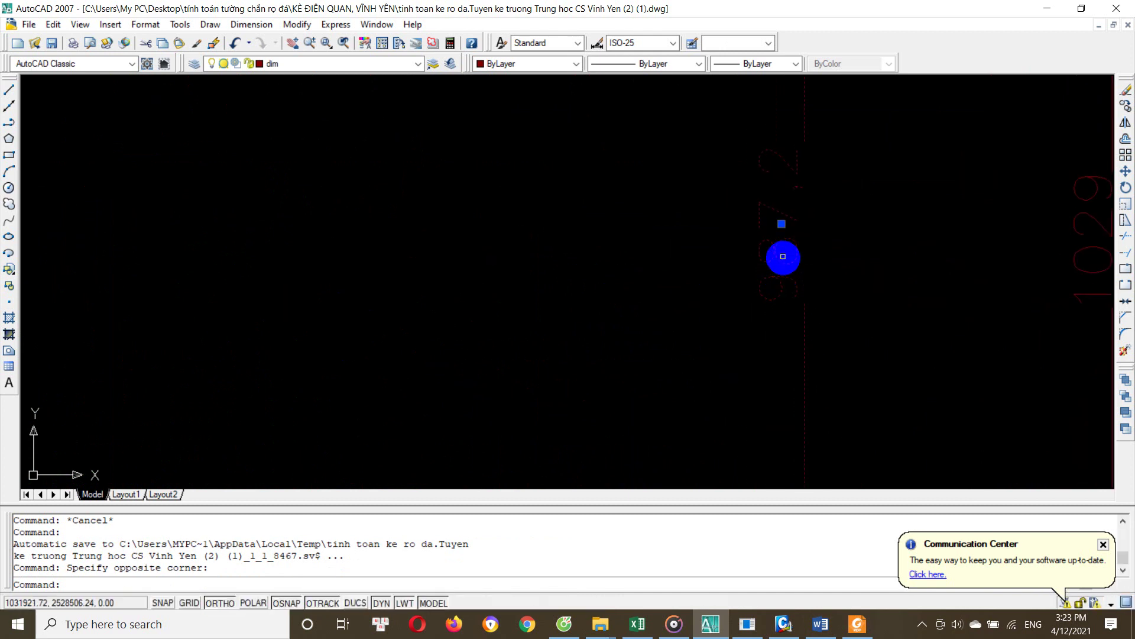
left_click(638, 626)
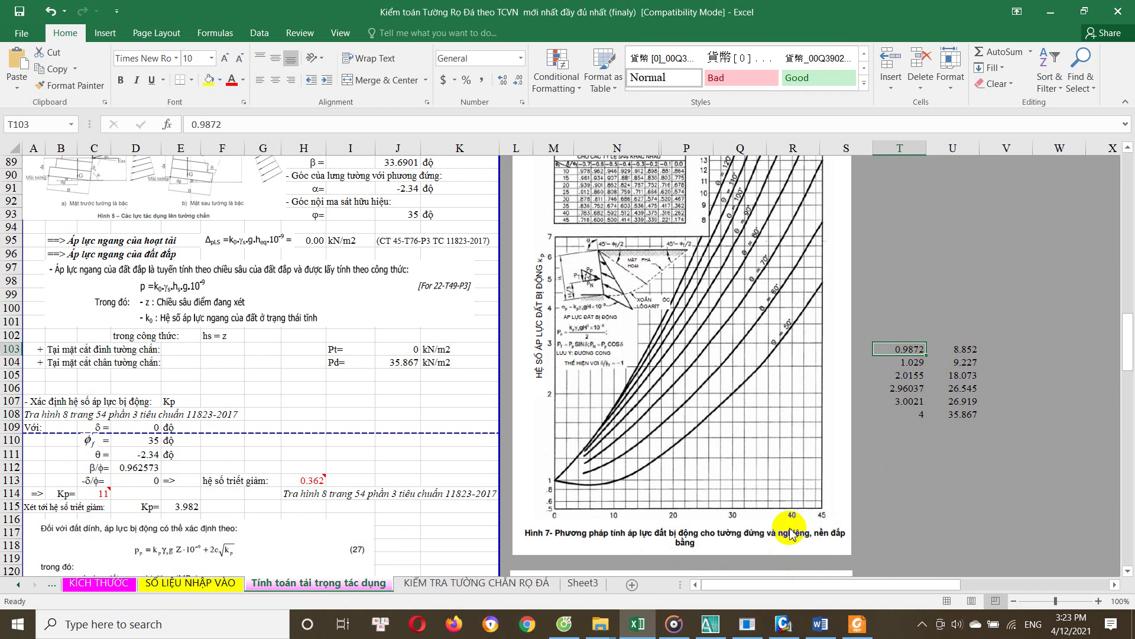
left_click(710, 624)
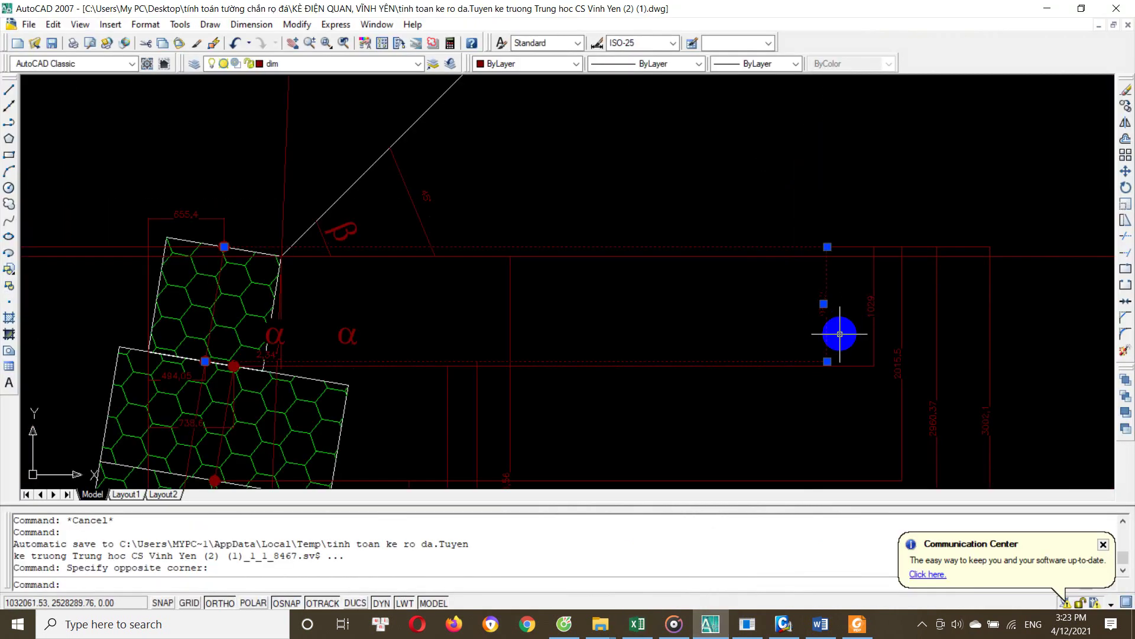
key("Escape")
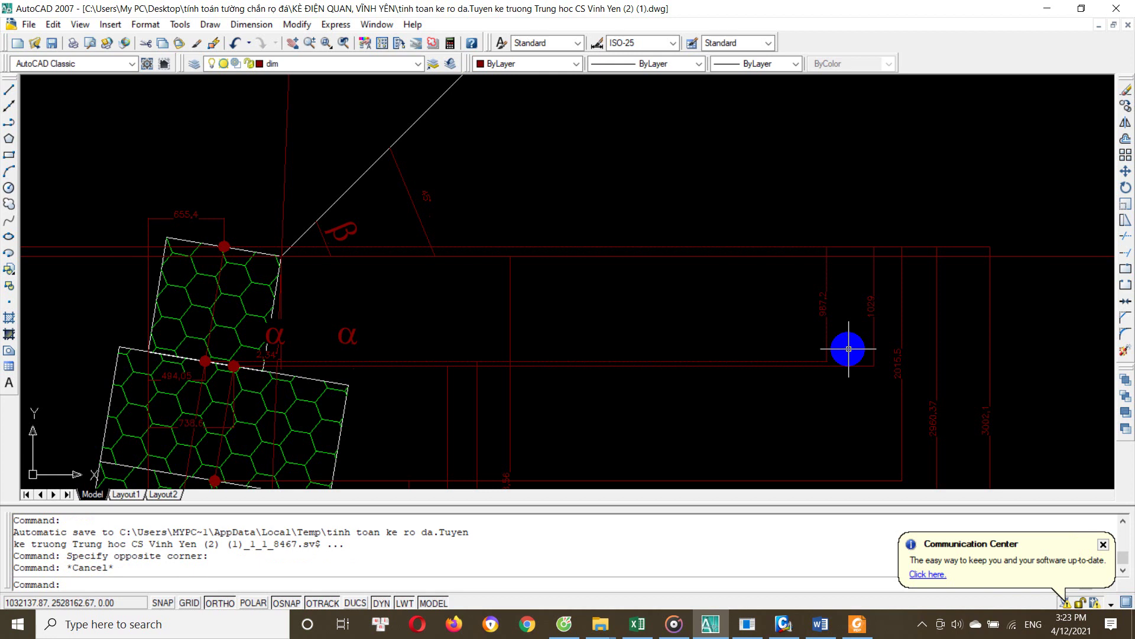
scroll(850, 348, "up", 3)
left_click_drag(887, 316, 874, 330)
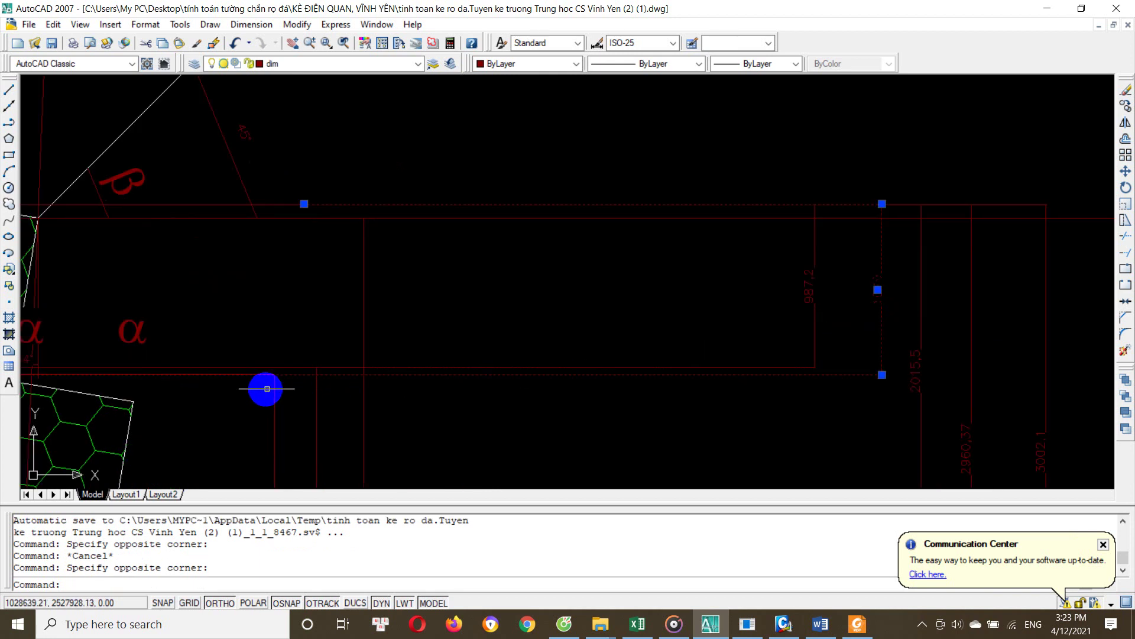
scroll(267, 388, "down", 2)
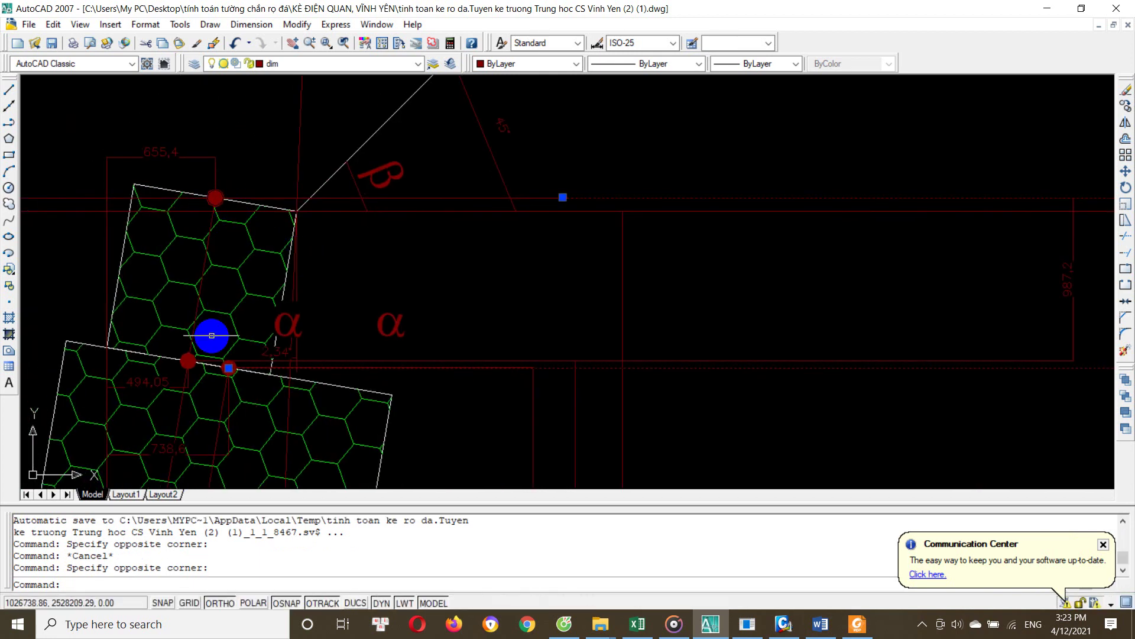
scroll(231, 366, "up", 3)
scroll(692, 370, "down", 3)
scroll(700, 325, "up", 2)
scroll(690, 320, "up", 1)
scroll(645, 314, "up", 1)
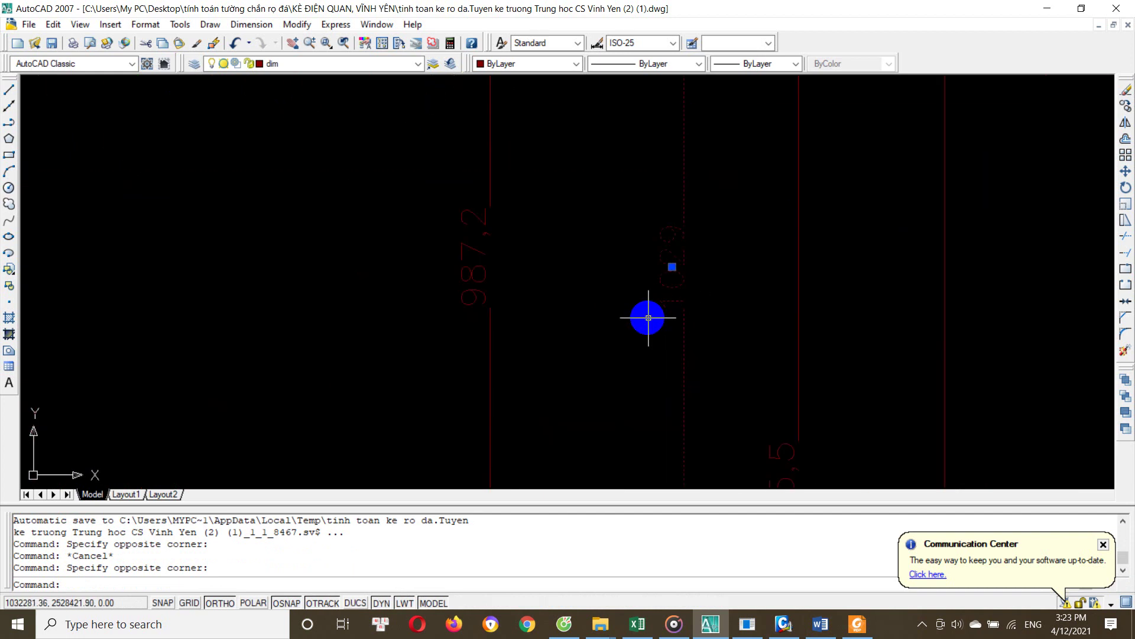
key("Escape")
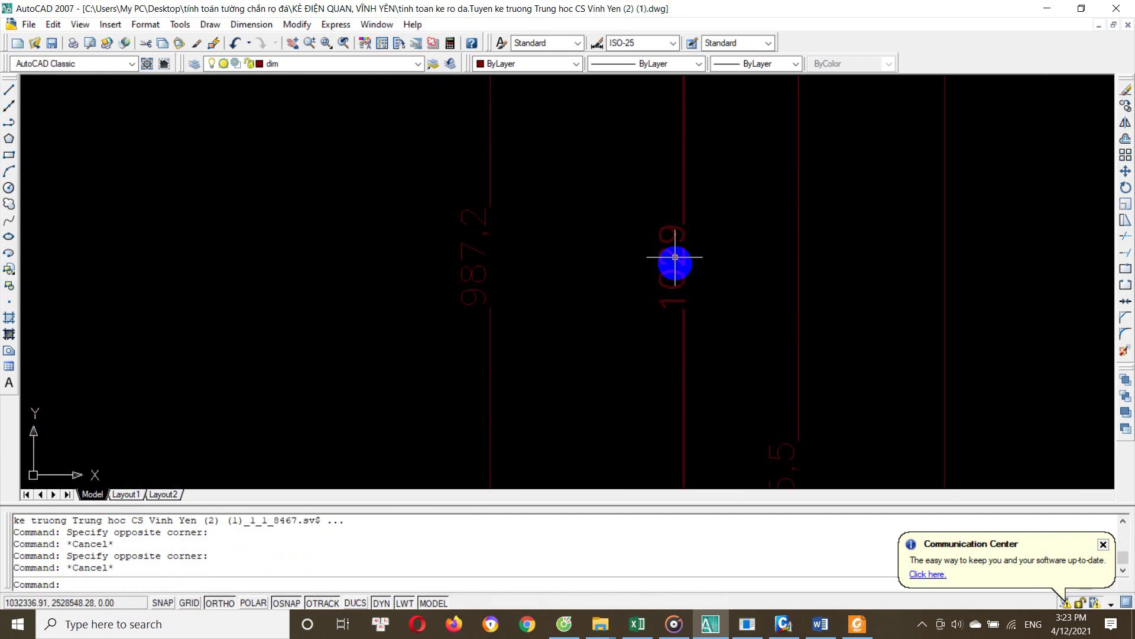
Glance at Excel's pressure table, then zoom and pan MIDAS's load diagram to the lower members
left_click(637, 624)
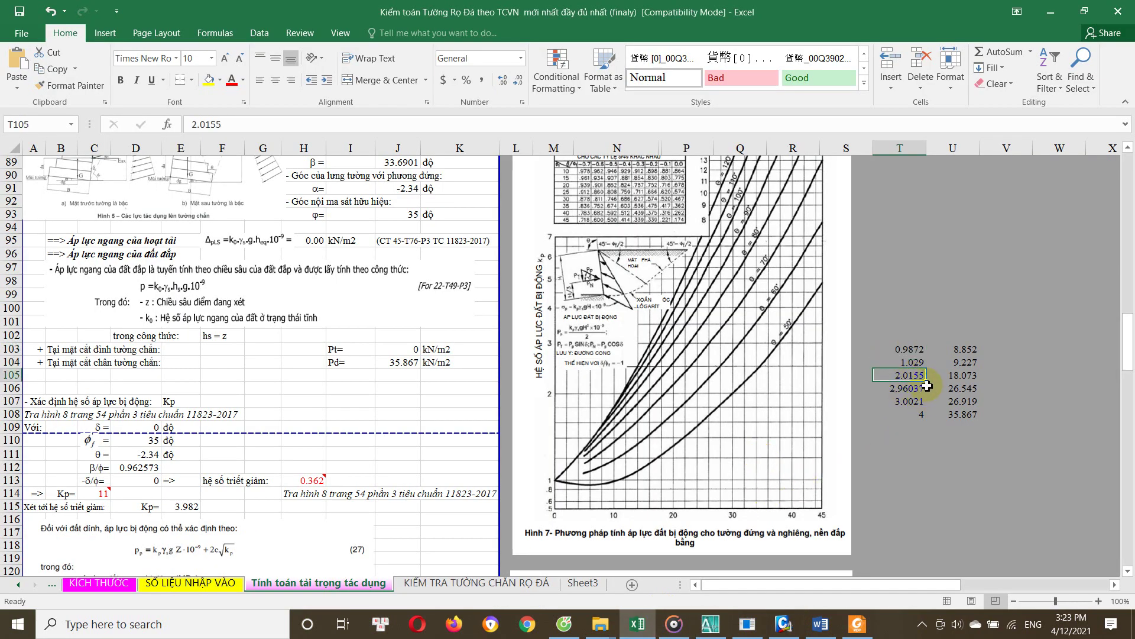
left_click(783, 624)
scroll(714, 421, "down", 2)
scroll(727, 402, "up", 1)
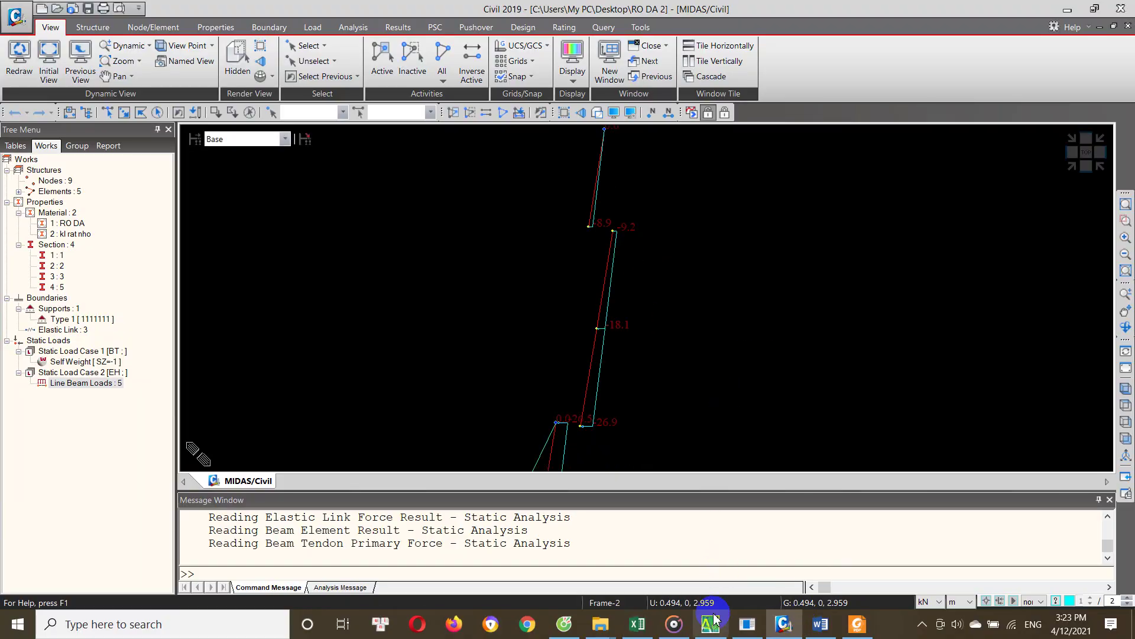
scroll(625, 236, "up", 1)
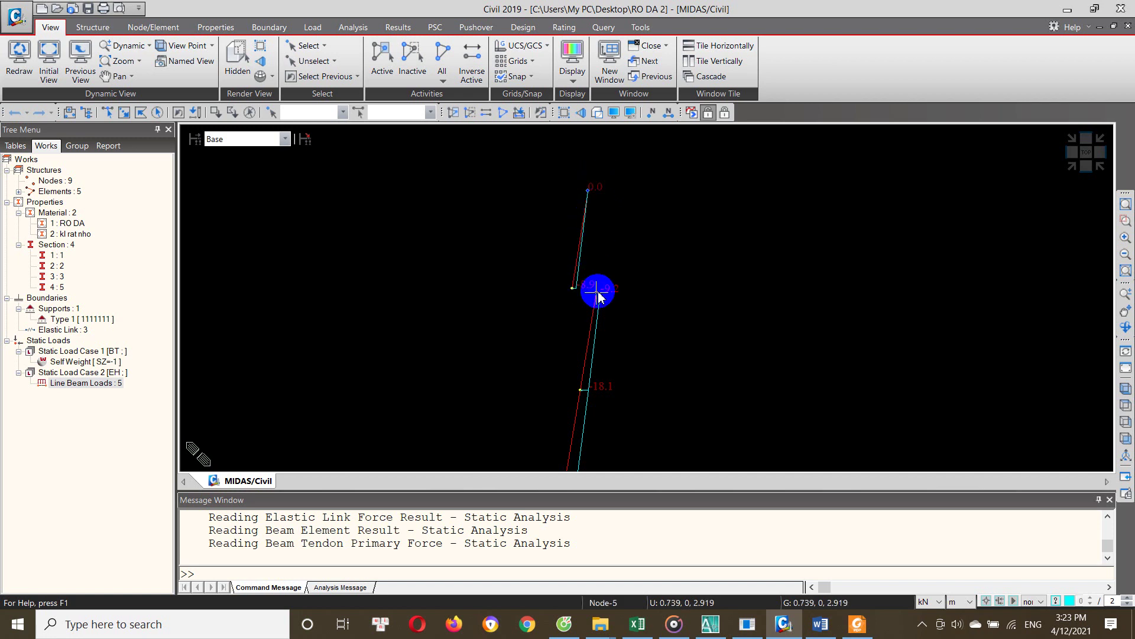
mouse_move(586, 451)
middle_mouse_down()
mouse_move(585, 325)
mouse_move(569, 439)
middle_mouse_up()
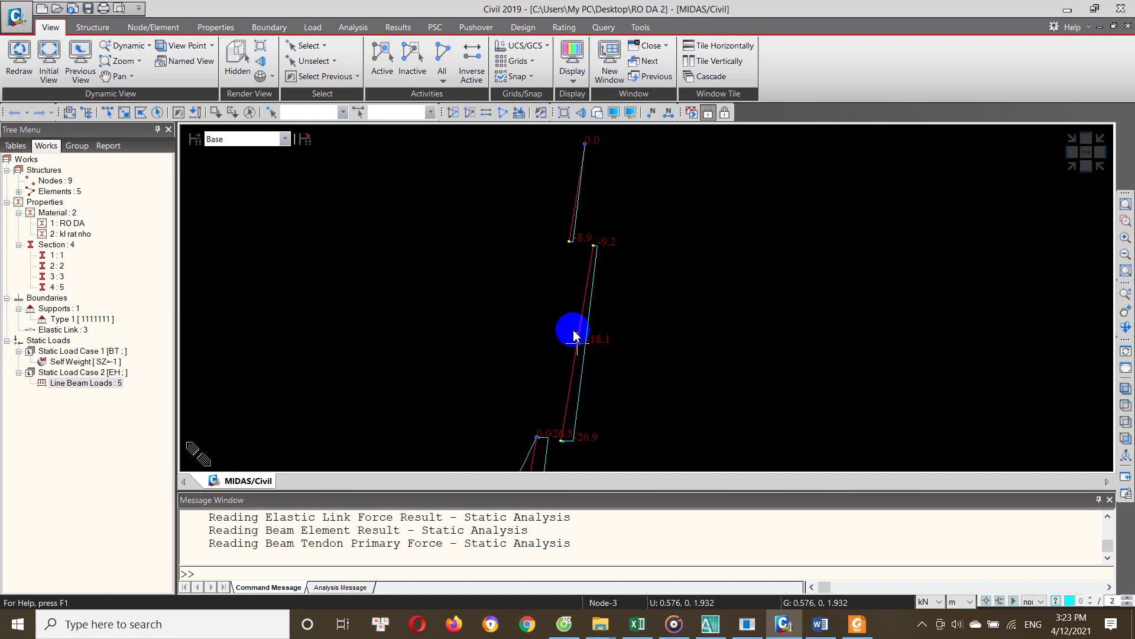
scroll(578, 343, "down", 2)
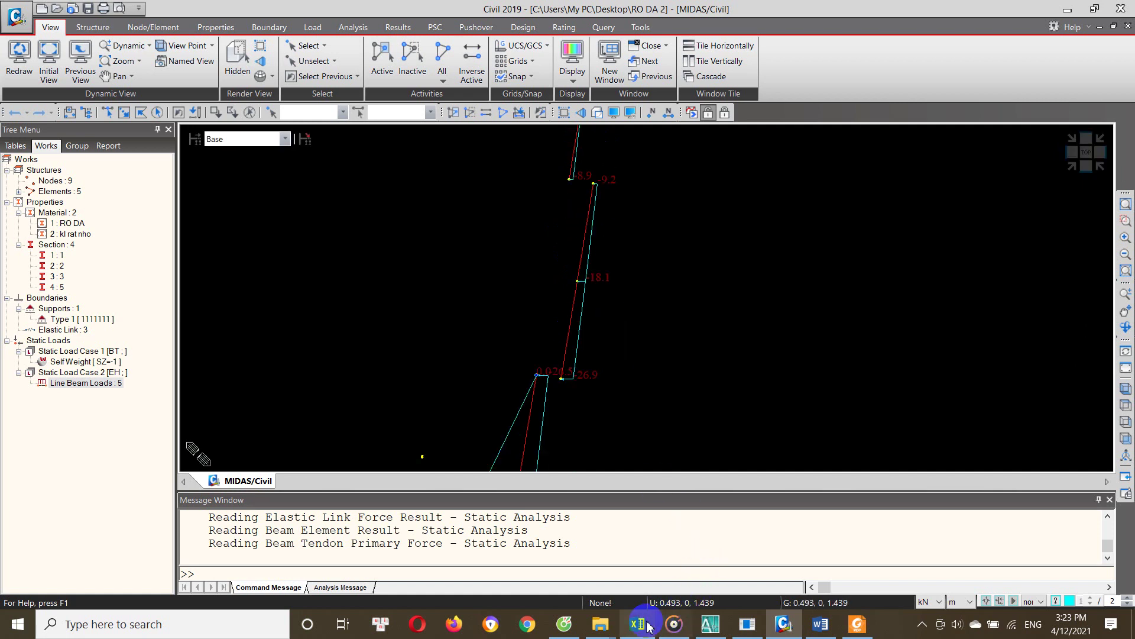
In AutoCAD, window-select the vertical depth dimension to read its value
left_click(638, 624)
left_click(716, 630)
scroll(702, 322, "down", 4)
scroll(752, 257, "up", 2)
scroll(752, 257, "down", 1)
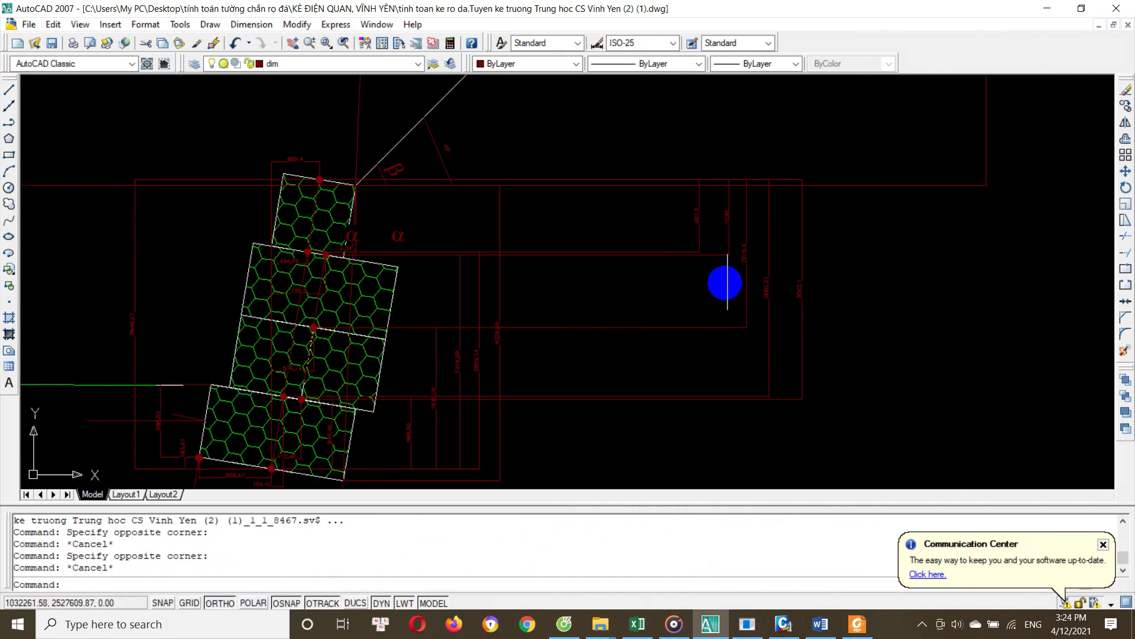
left_click(685, 313)
left_click(672, 332)
scroll(698, 316, "up", 4)
scroll(751, 240, "up", 3)
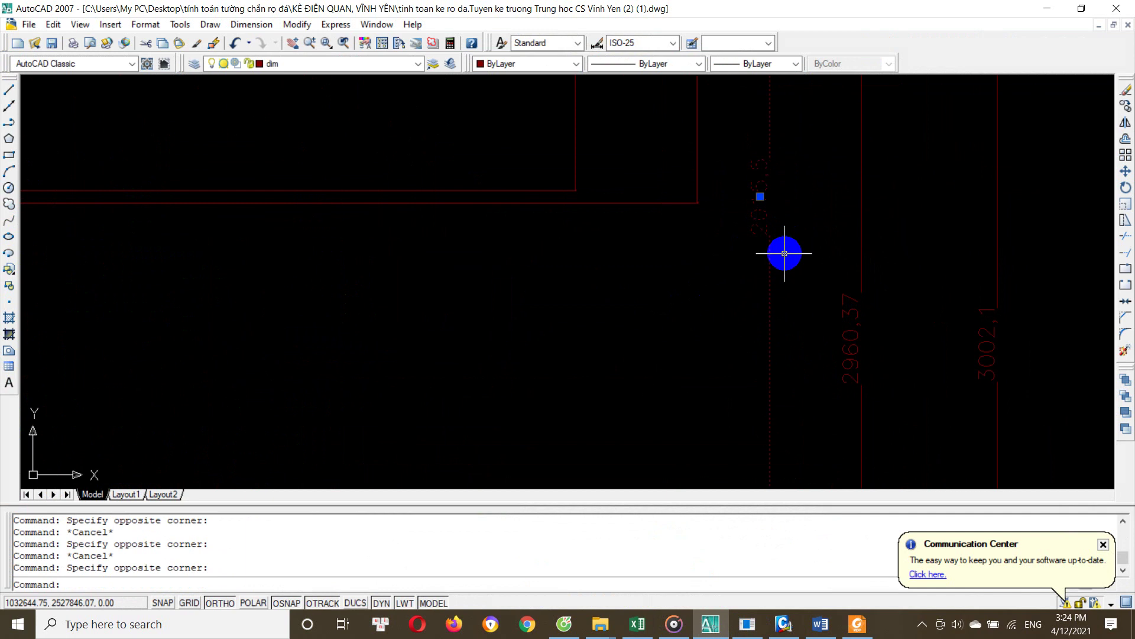
key("Escape")
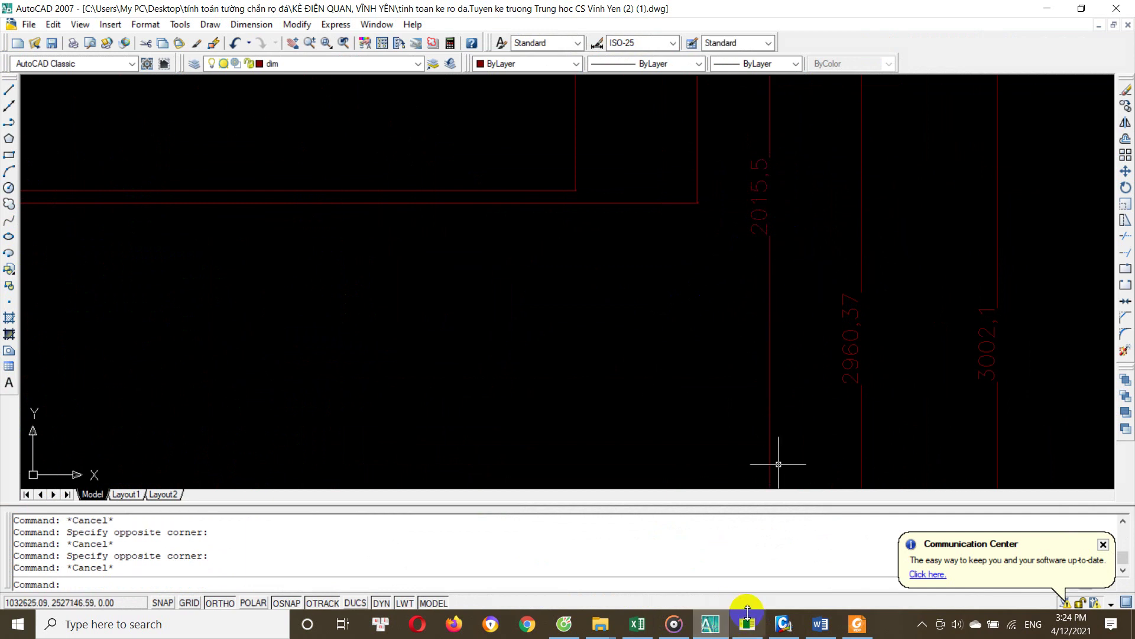
Compare against the Excel table, then zoom the AutoCAD drawing around the depth dimensions
left_click(640, 628)
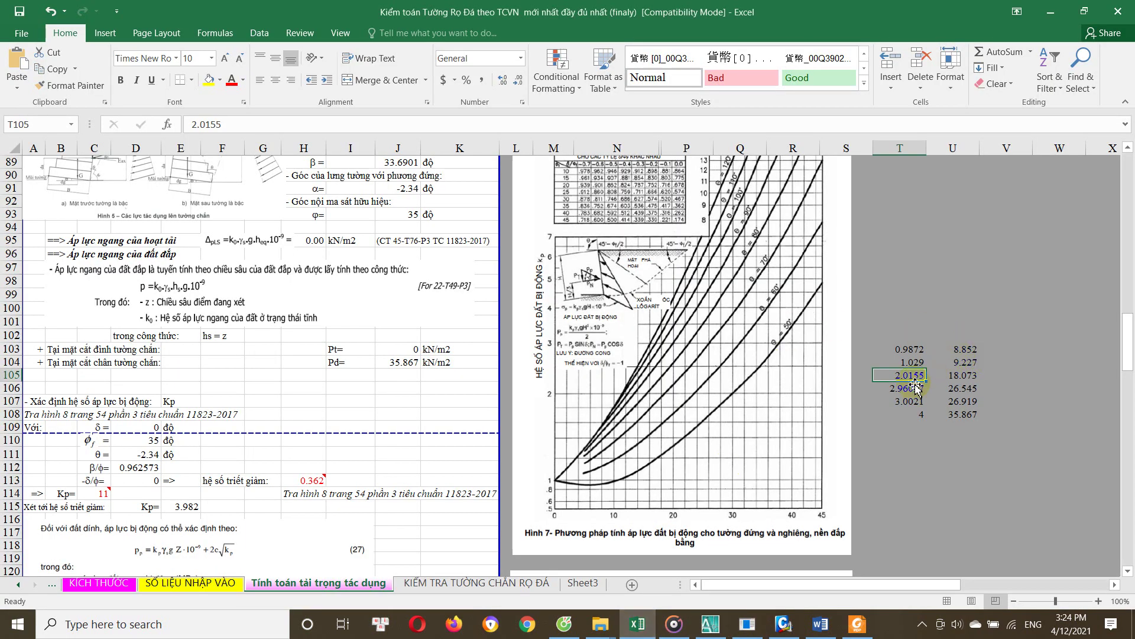
left_click(710, 624)
scroll(804, 294, "down", 5)
scroll(801, 347, "up", 2)
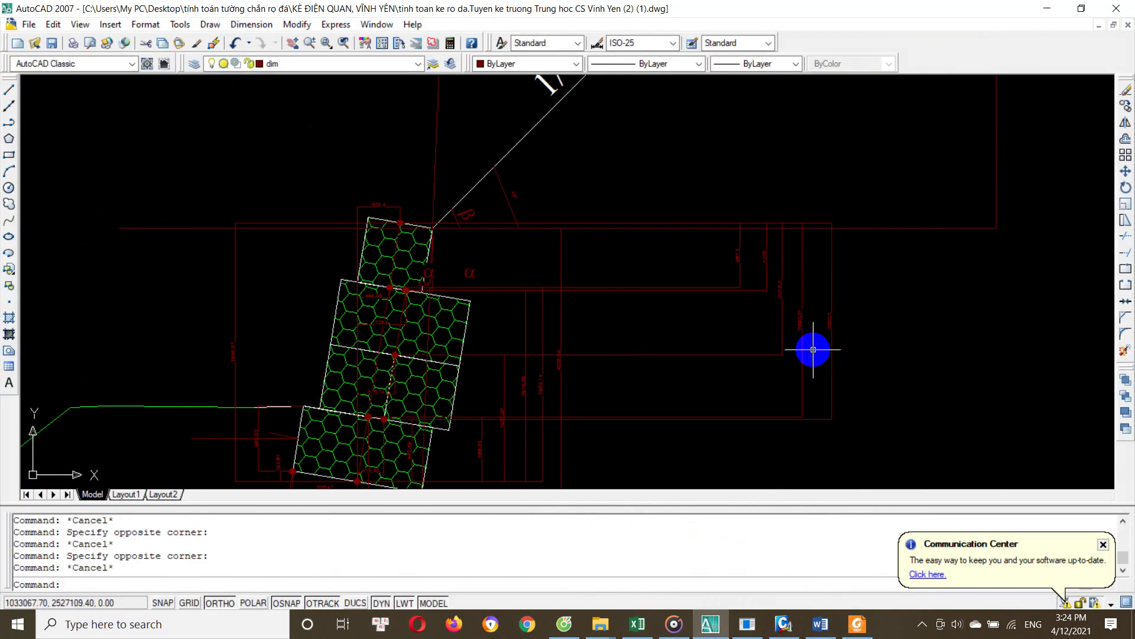
scroll(366, 424, "up", 4)
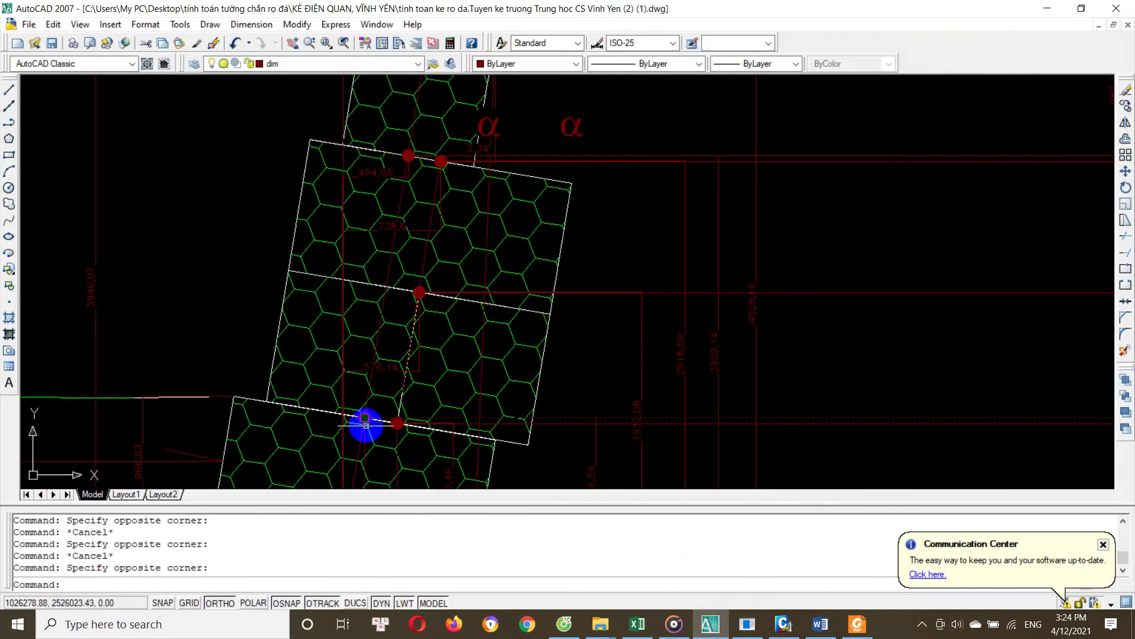
scroll(849, 309, "up", 3)
scroll(836, 299, "up", 3)
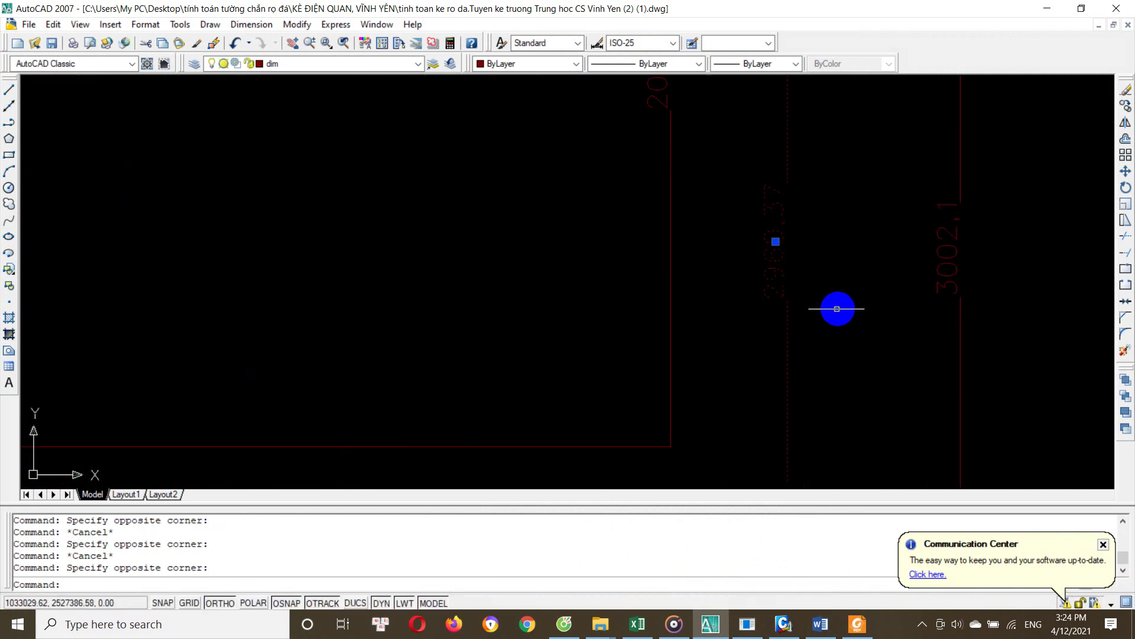
scroll(789, 289, "up", 2)
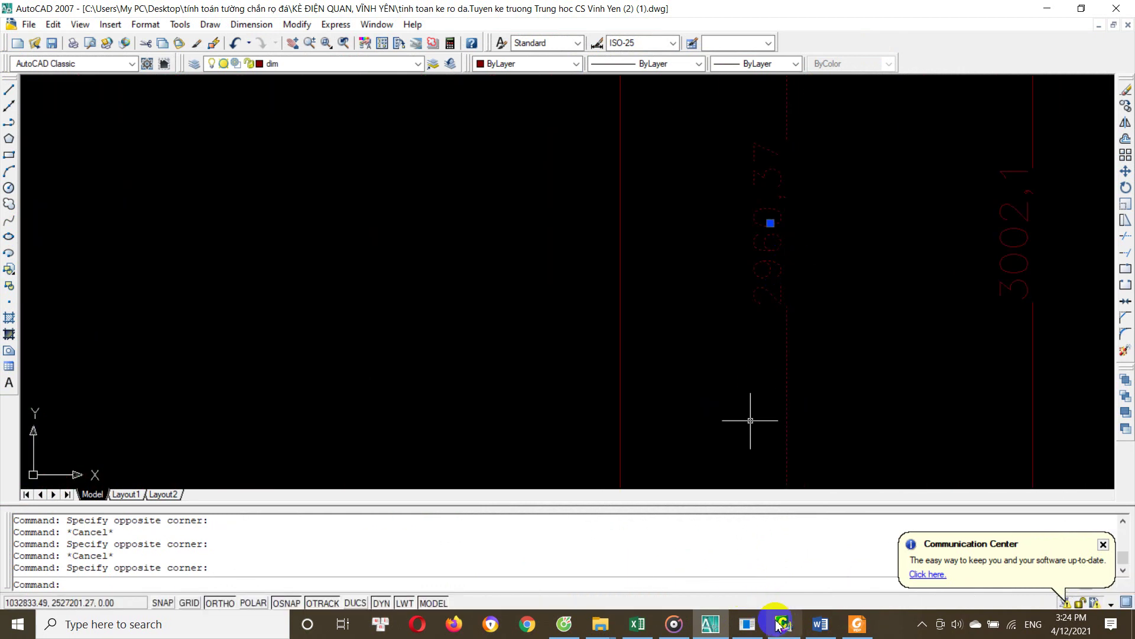
Select the neighbouring AutoCAD depth dimension and match depths 2.96037, 3.0021 and 4 in Excel
left_click(637, 624)
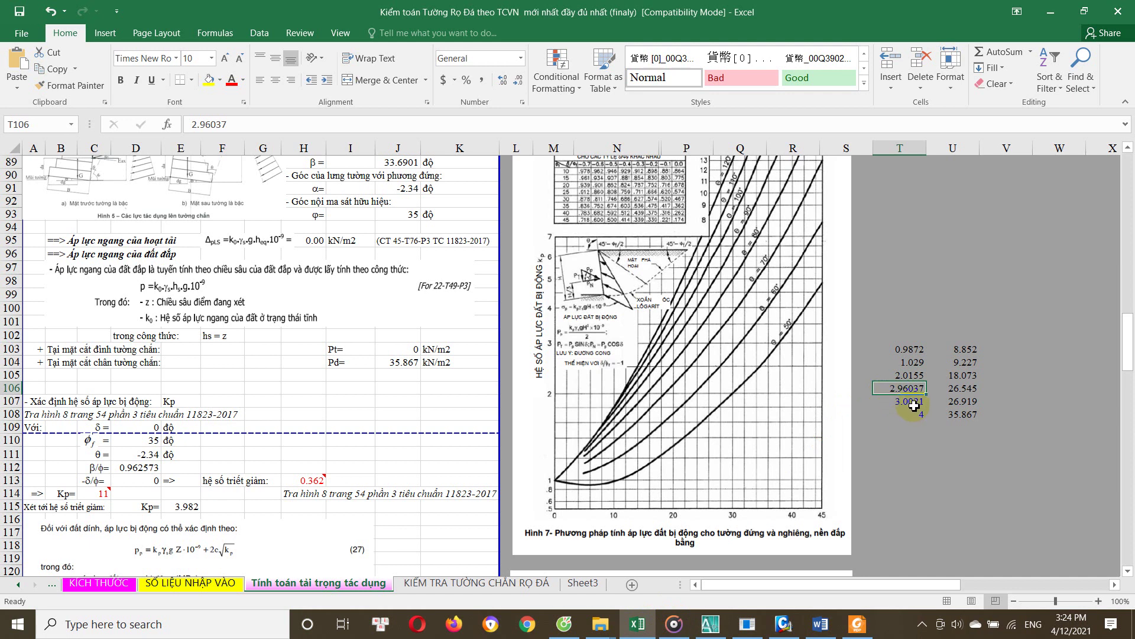
left_click(783, 624)
middle_click_drag(773, 278, 715, 275, "ctrl")
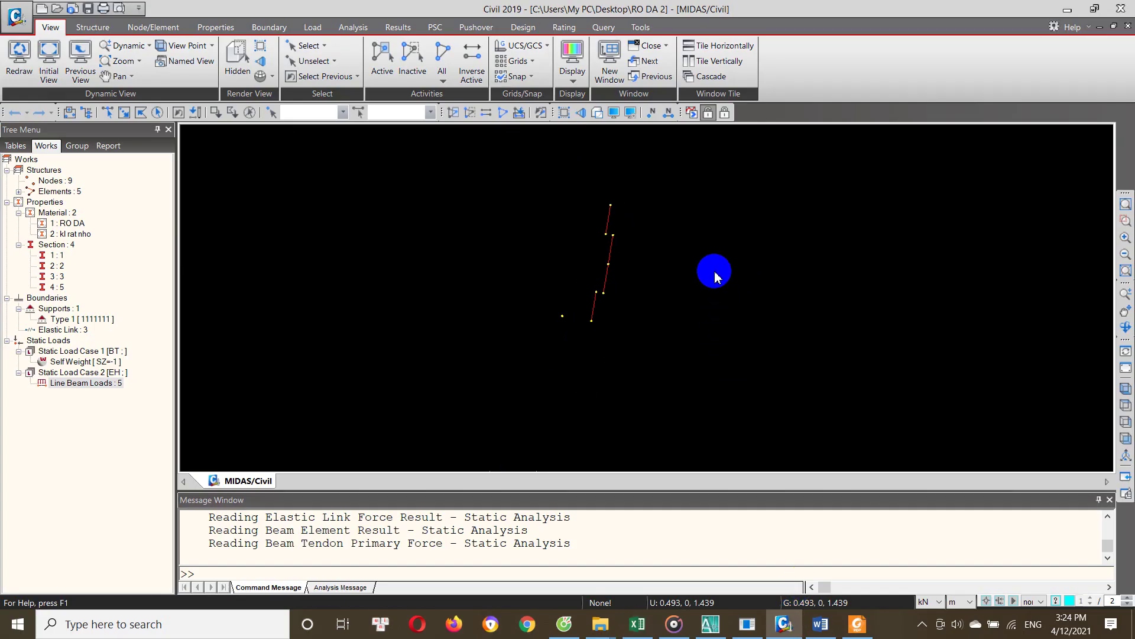
left_click(711, 624)
middle_click_drag(926, 324, 868, 257)
left_click(875, 239)
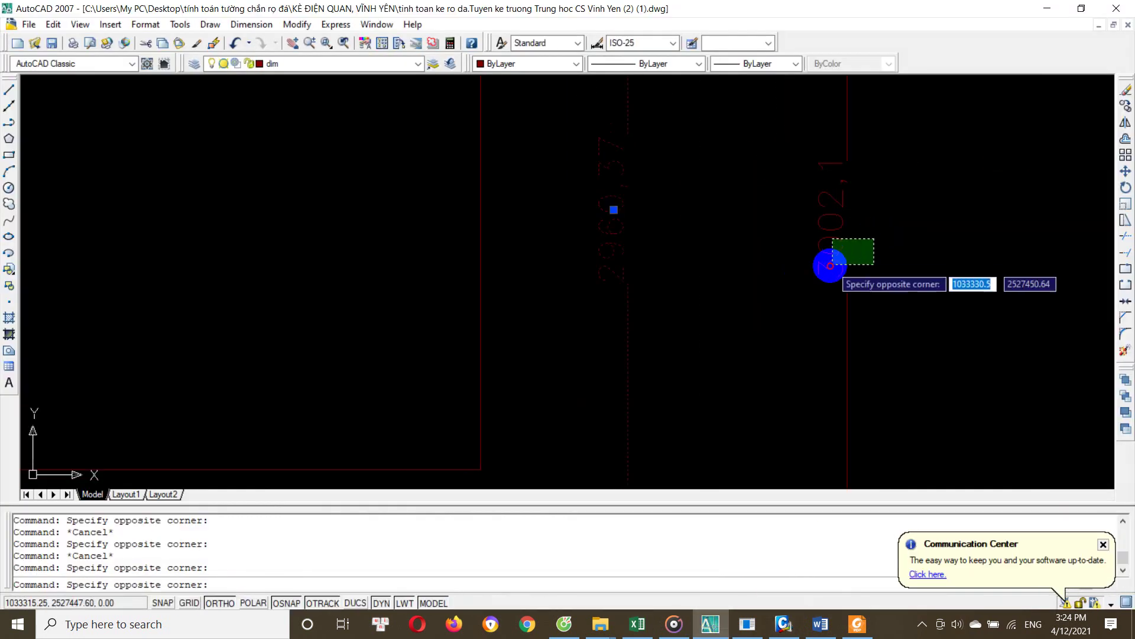
left_click(812, 292)
scroll(833, 271, "down", 5)
scroll(833, 271, "up", 3)
scroll(839, 264, "up", 2)
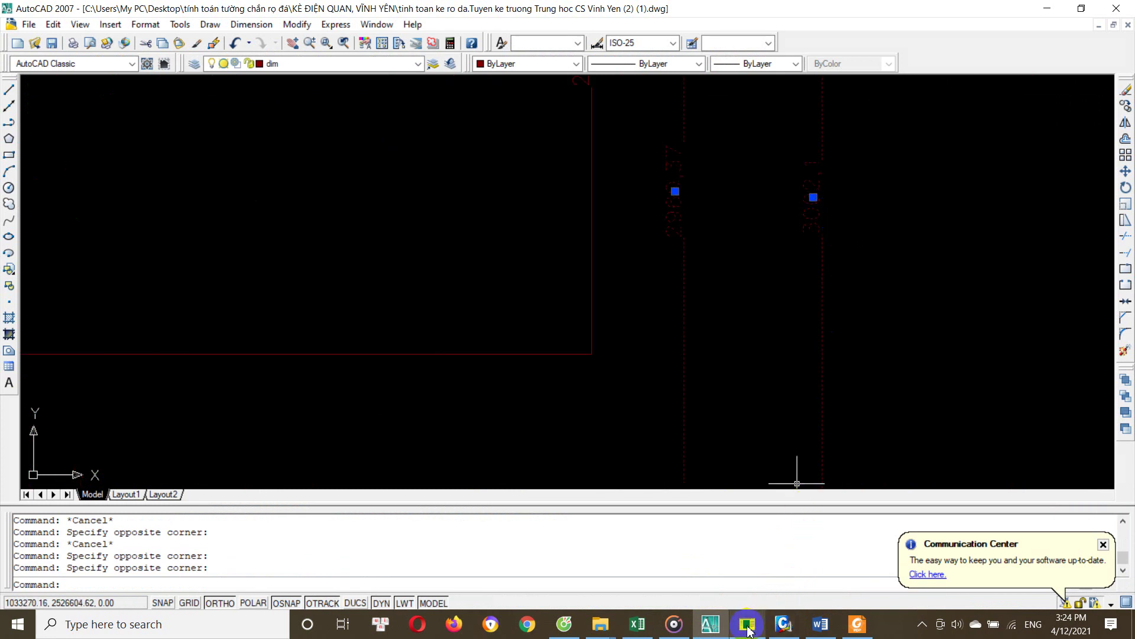
left_click(637, 624)
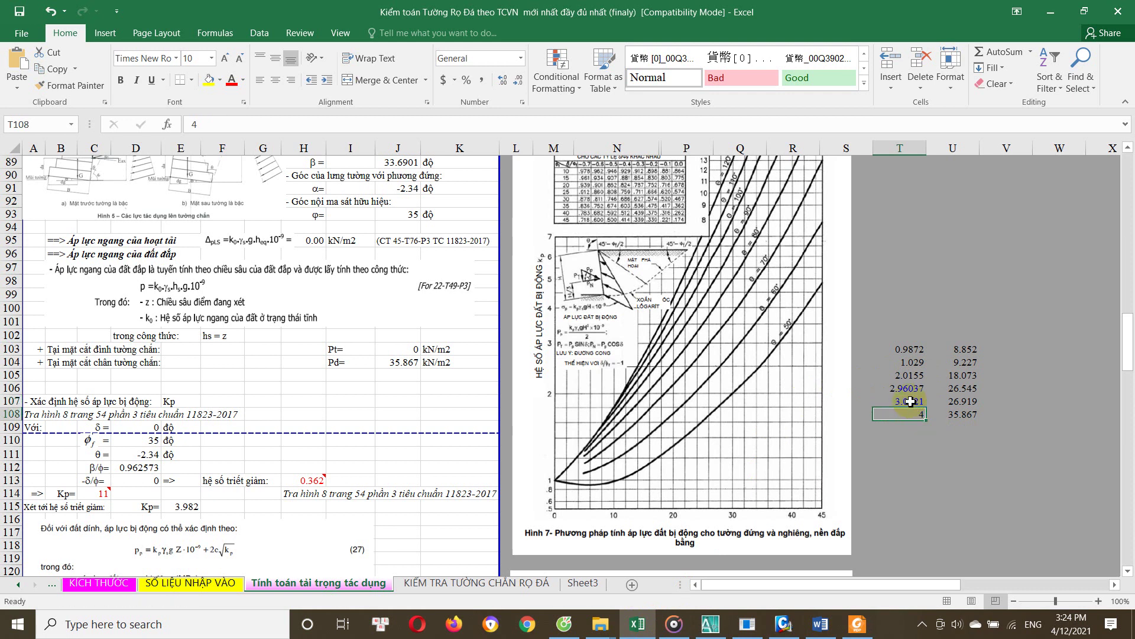
Inspect the pressure formula in U107 and select depths T103:T108 to see their sum
double_click(968, 400)
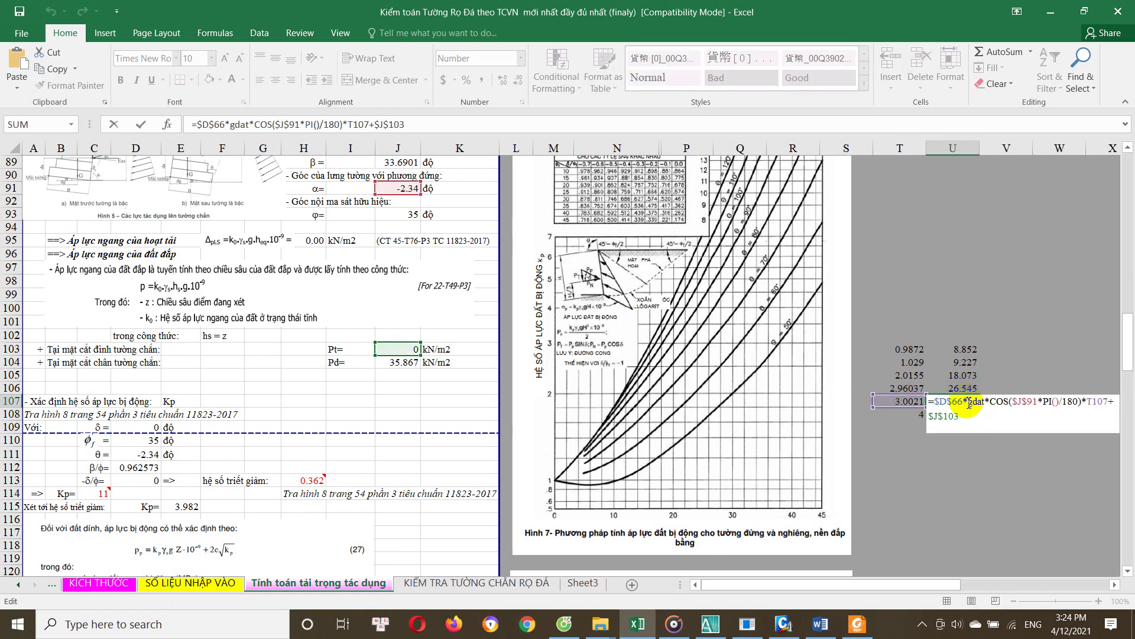
key("Escape")
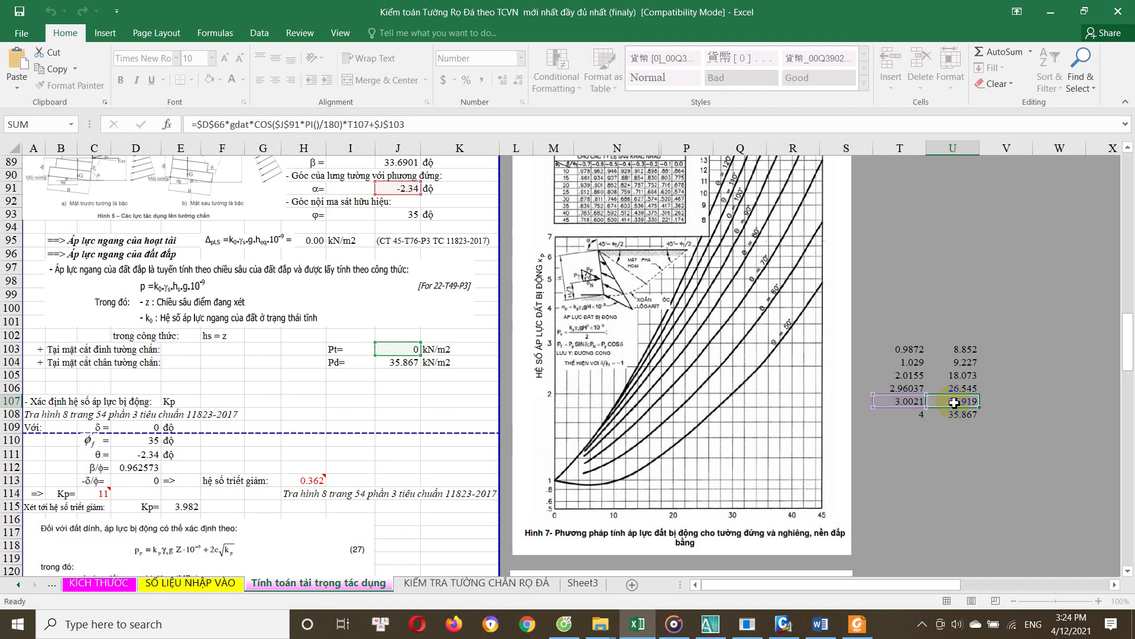
left_click_drag(920, 347, 917, 409)
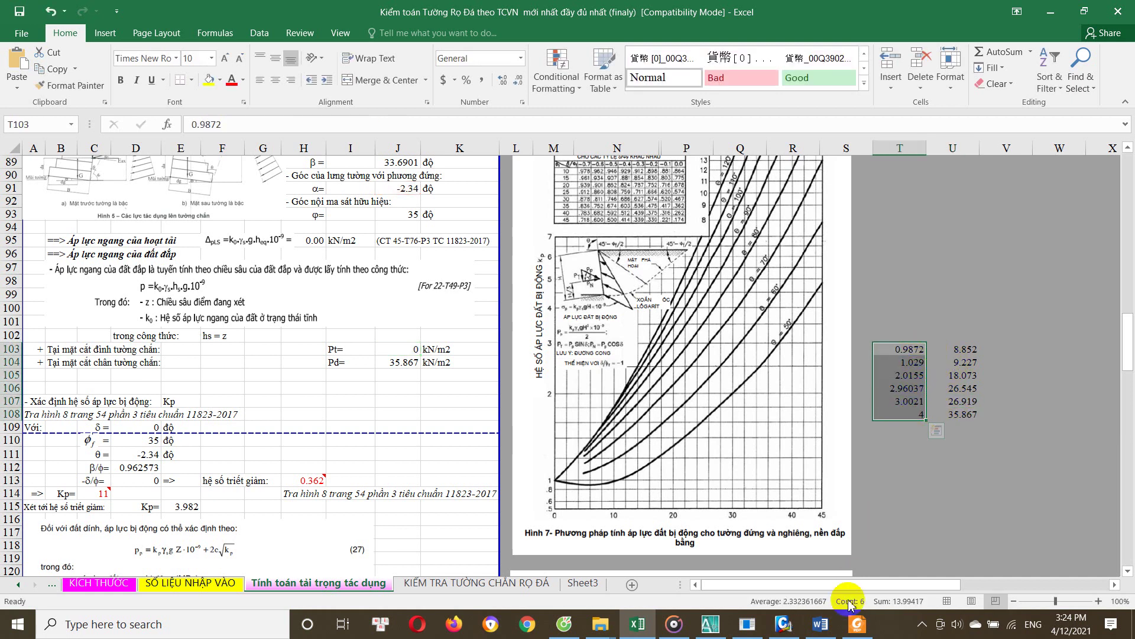
left_click(775, 624)
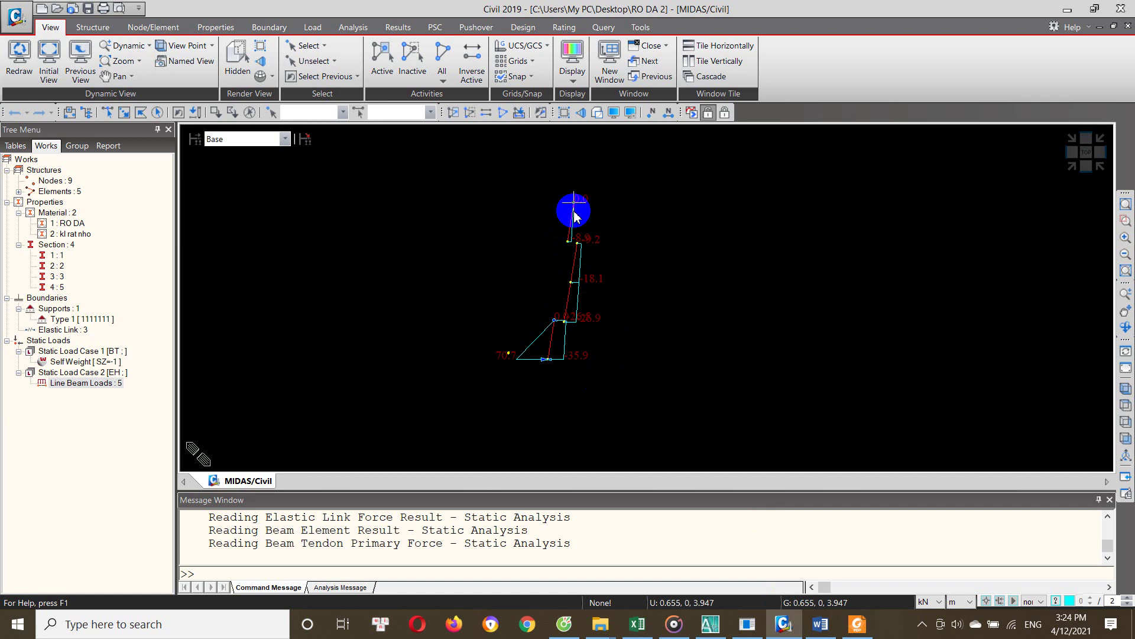
Inspect the pressure formula in cell U103 without changing it
left_click(639, 624)
left_click(970, 350)
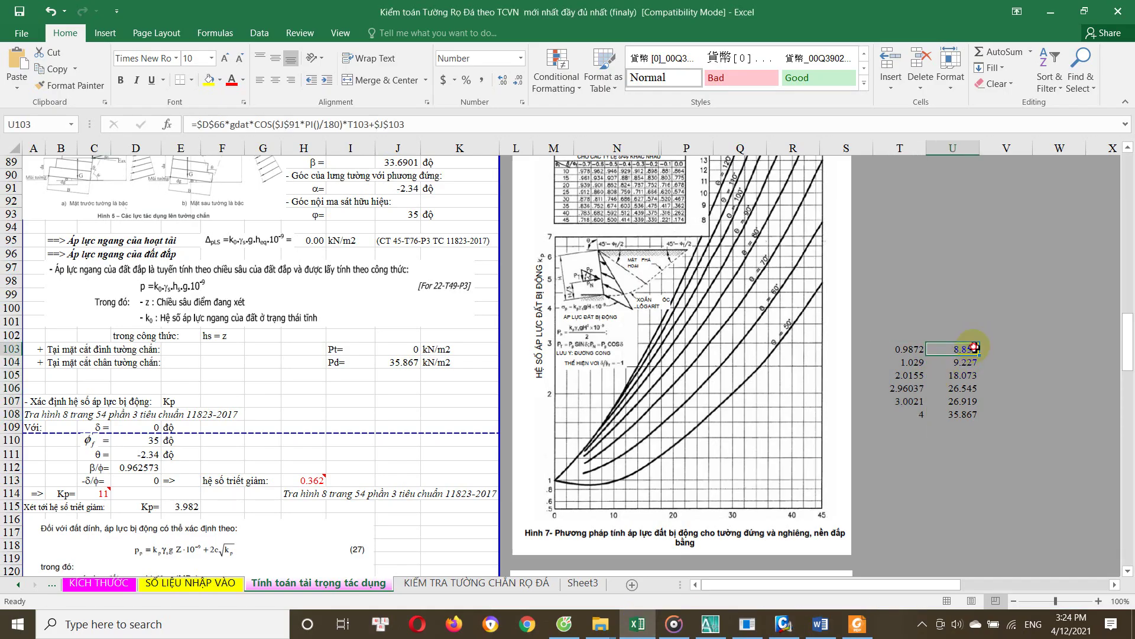
double_click(974, 347)
scroll(946, 378, "up", 7)
scroll(922, 391, "down", 6)
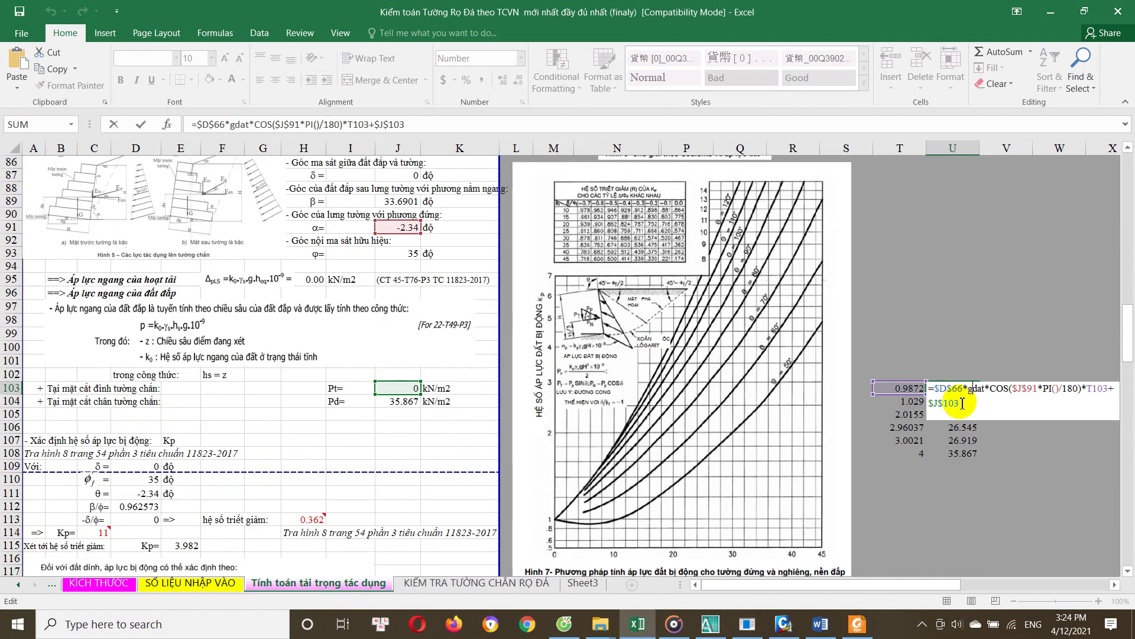
key("Escape")
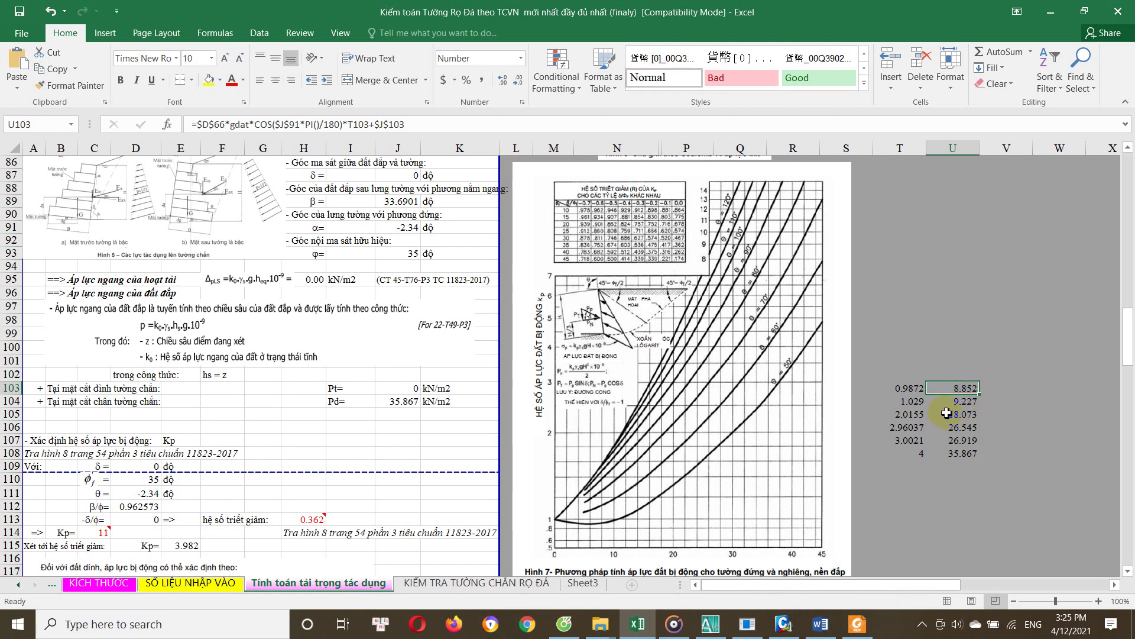
Back in MIDAS, orbit the view to read EH line-load values near 9 at adjacent joints
left_click(784, 624)
mouse_move(603, 271)
middle_mouse_down("ctrl")
mouse_move(628, 306)
mouse_move(633, 294)
middle_mouse_up("ctrl")
mouse_move(547, 245)
middle_mouse_down("ctrl")
mouse_move(598, 276)
mouse_move(563, 322)
mouse_move(578, 348)
mouse_move(568, 428)
mouse_move(562, 357)
mouse_move(575, 336)
middle_mouse_up("ctrl")
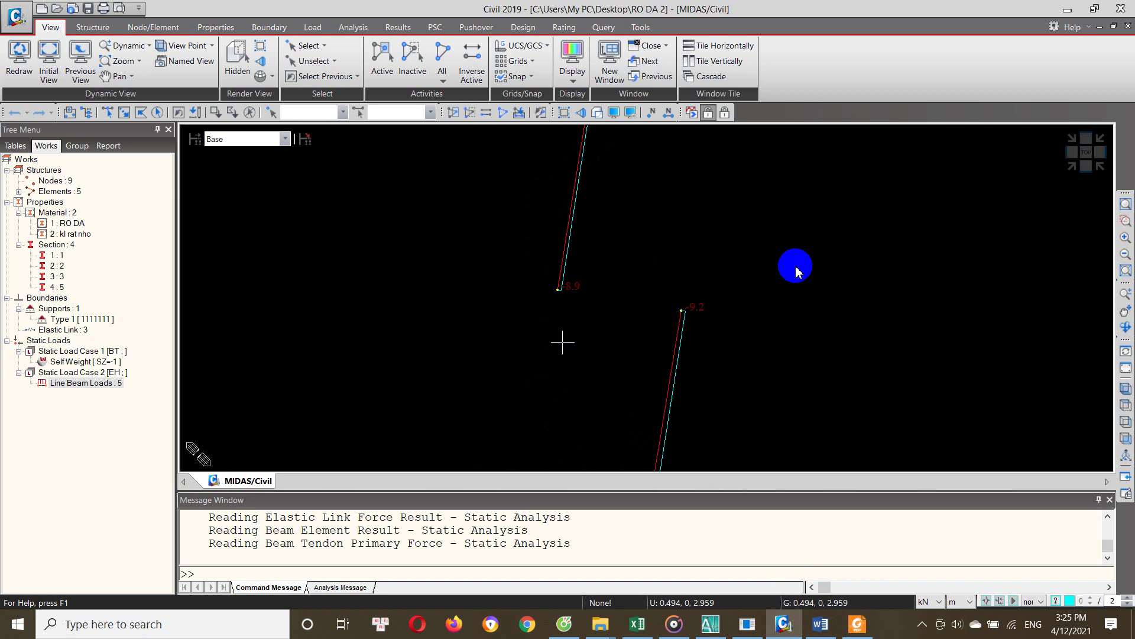
In the AutoCAD gabion drawing, begin a trial polyline and cancel it
left_click(710, 624)
scroll(742, 335, "down", 3)
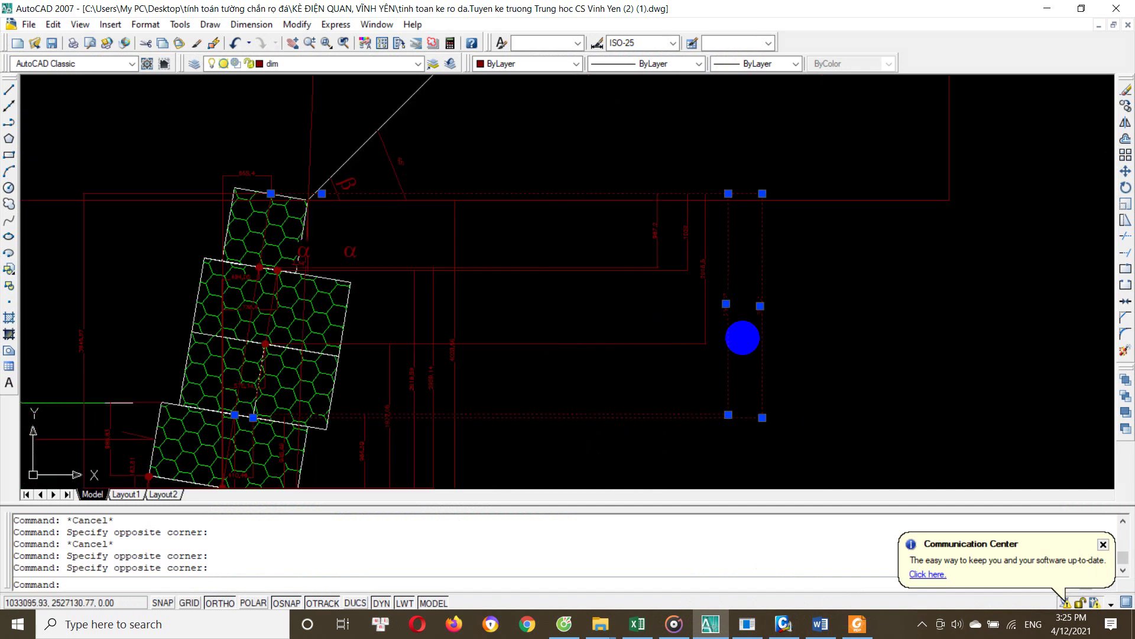
scroll(735, 320, "down", 3)
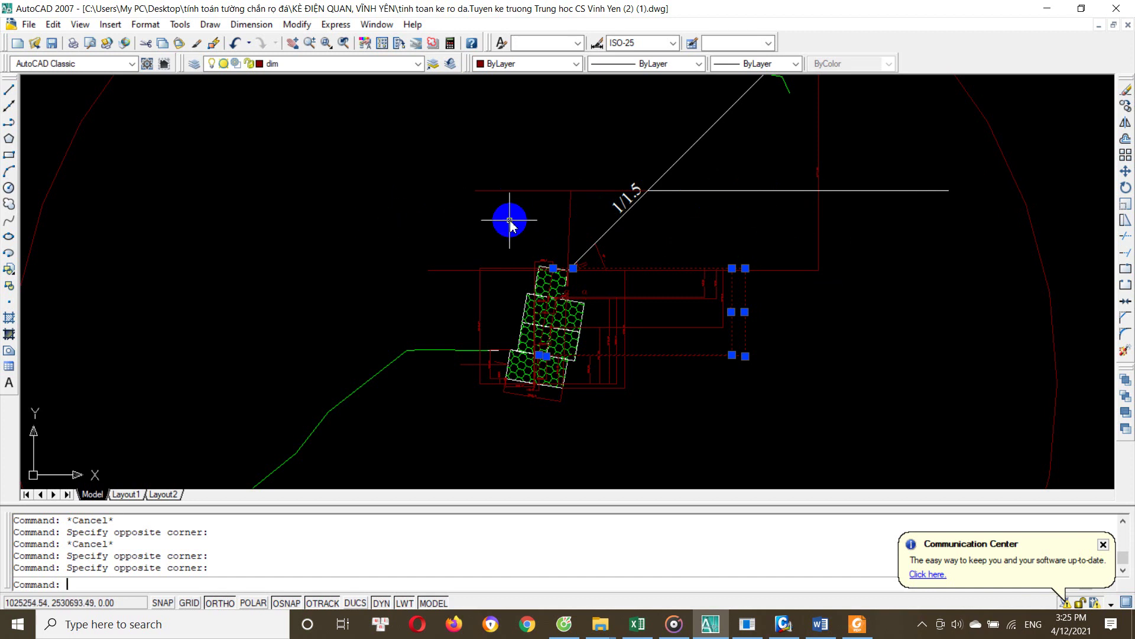
type("l")
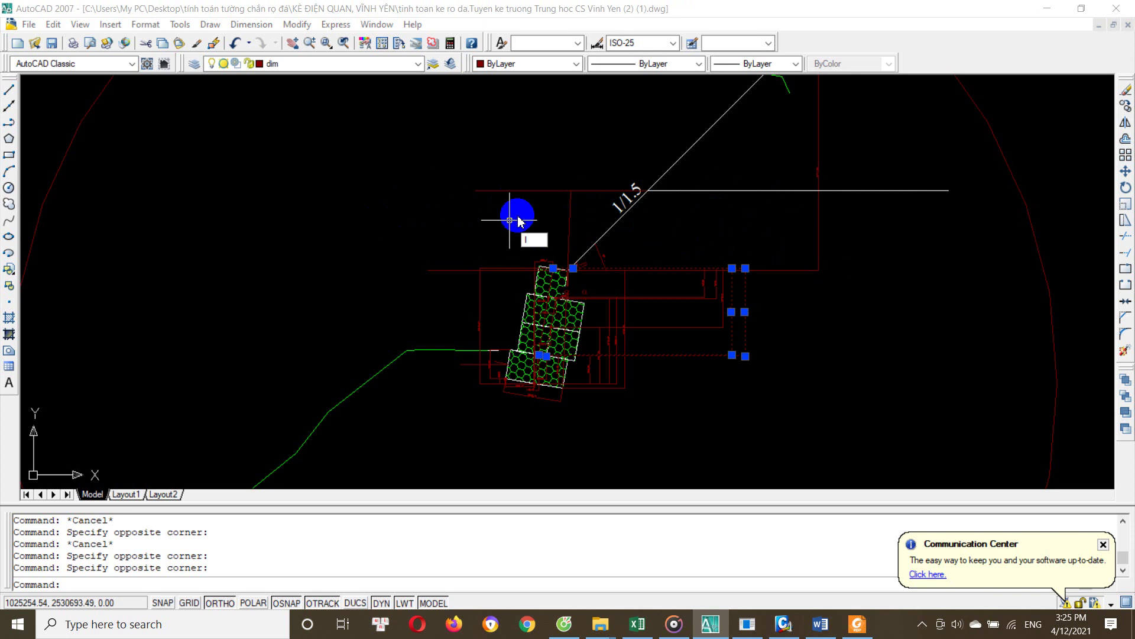
type("pl")
key("Return")
left_click(591, 147)
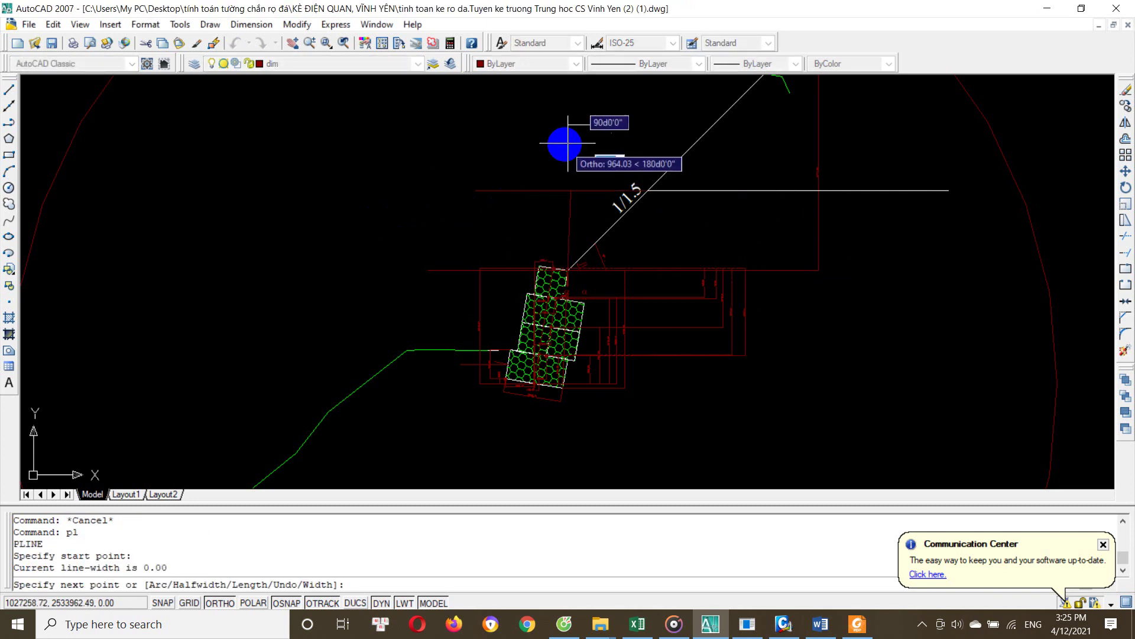
key("Escape")
scroll(608, 228, "up", 1)
scroll(583, 164, "up", 1)
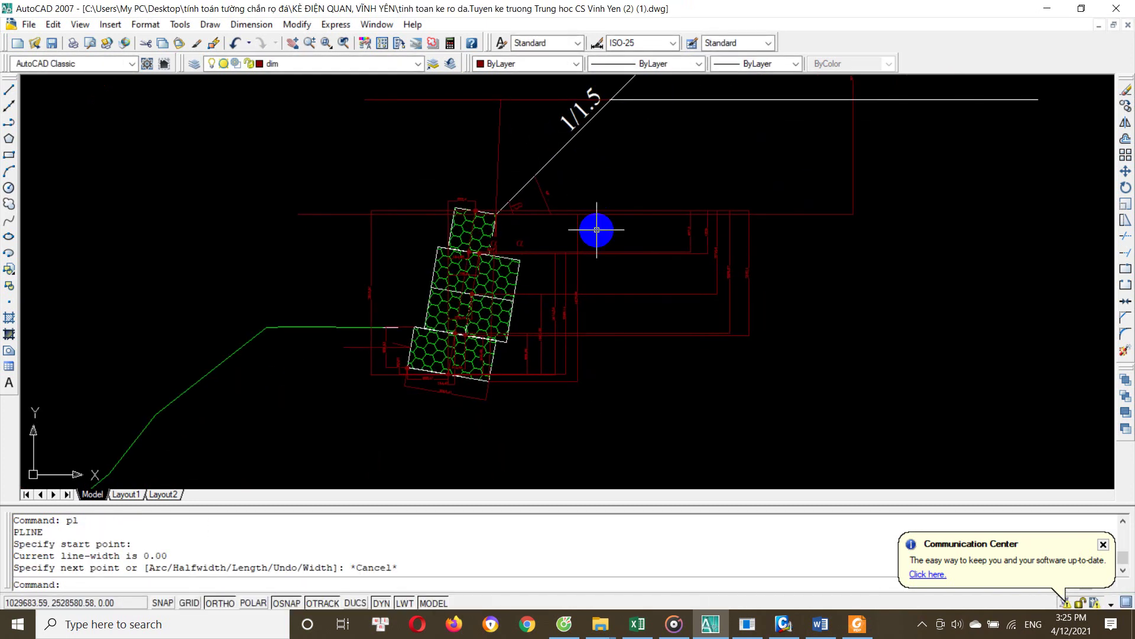
With ortho off, sketch two short trial polylines beside the gabion wall
key("F8")
type("pl")
key("Return")
scroll(597, 272, "up", 1)
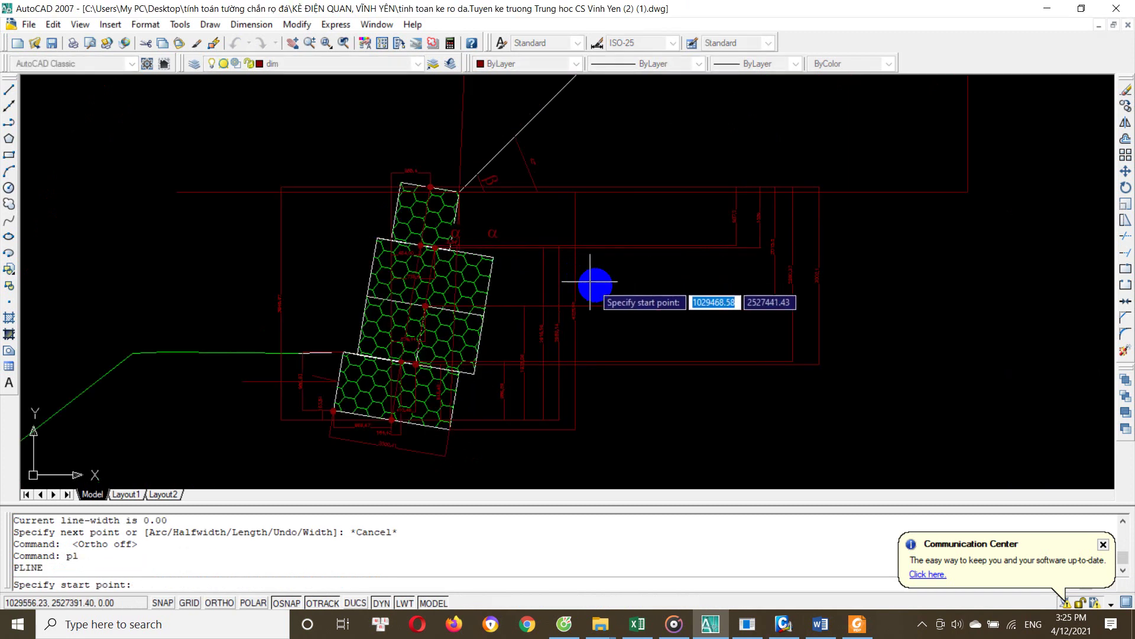
left_click(594, 290)
left_click(633, 269)
key("Return")
key("Return")
left_click(594, 290)
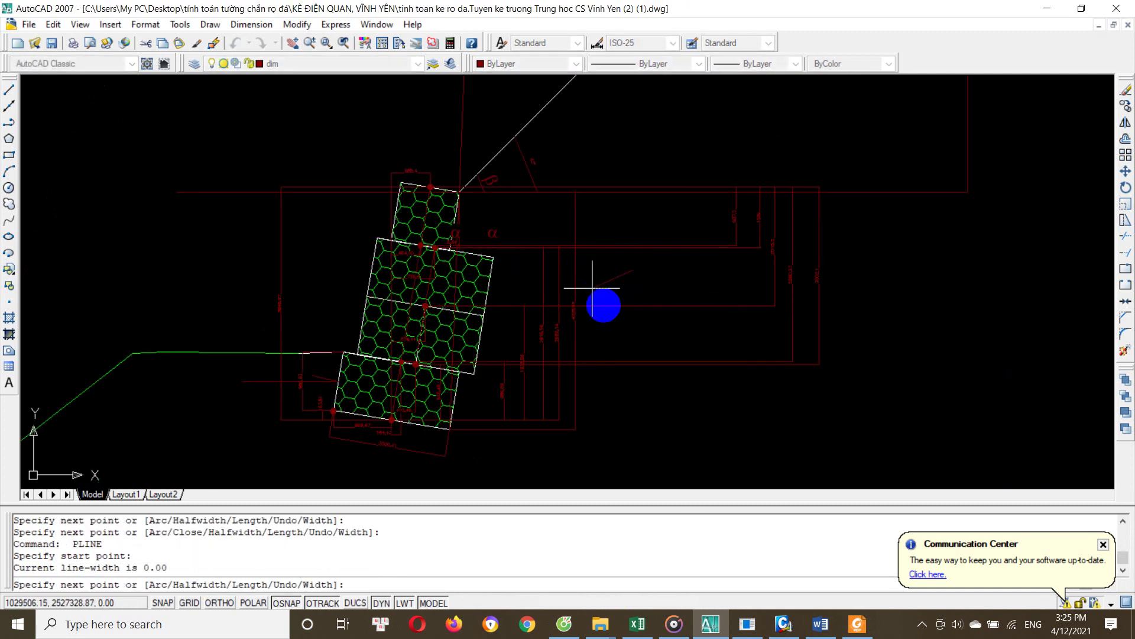
left_click(623, 329)
key("Return")
key("Return")
key("Escape")
Erase the two short trial polylines with the E command
left_click(597, 285)
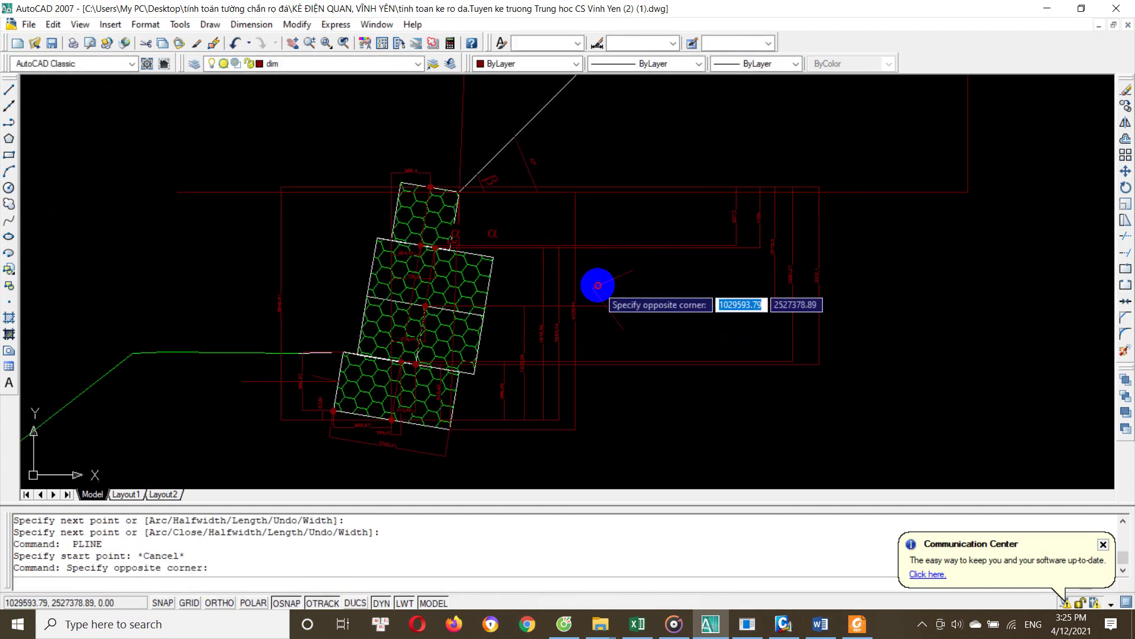
key("Escape")
type("le")
key("Return")
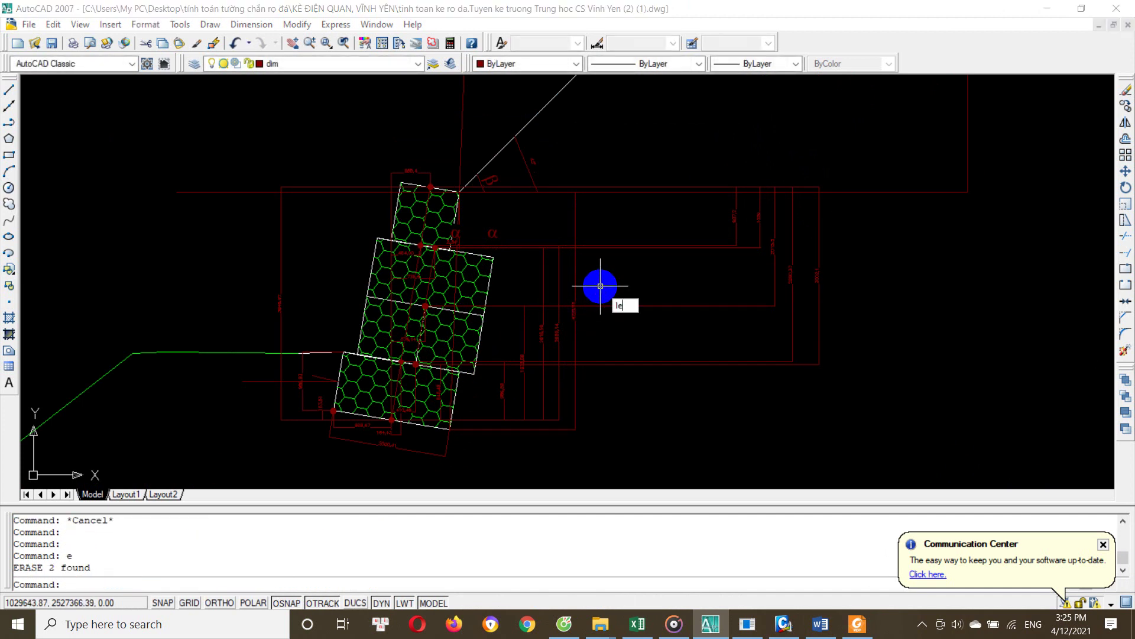
Place a leader arrow beside the wall, leaving out the annotation text
key("Return")
left_click(588, 285)
left_click(686, 288)
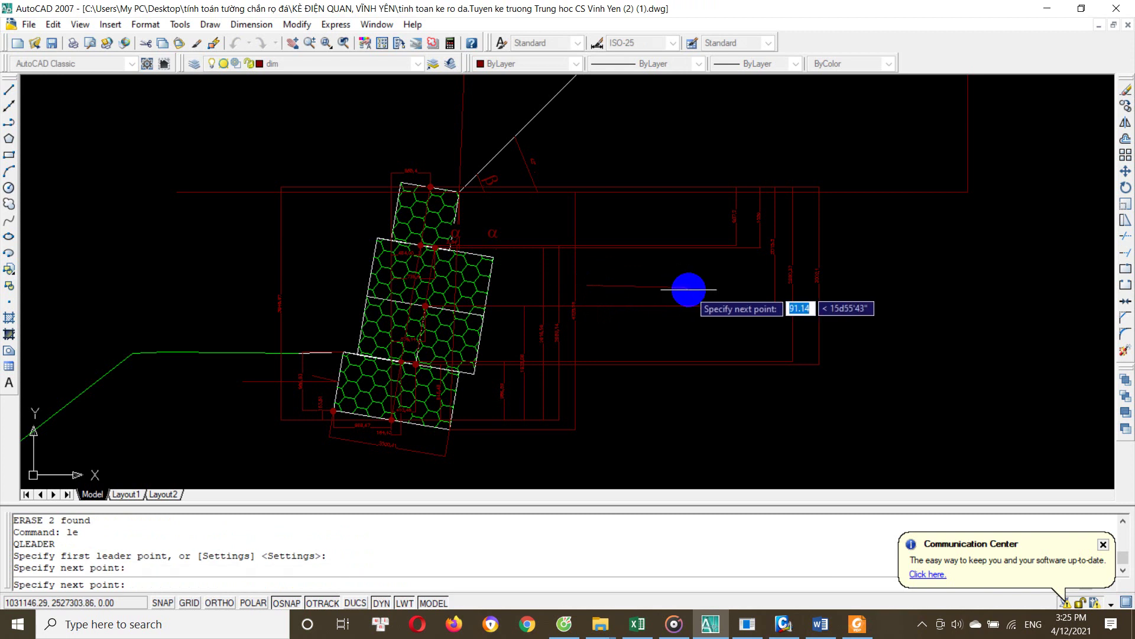
key("Return")
scroll(657, 304, "up", 3)
key("Return")
scroll(452, 253, "up", 3)
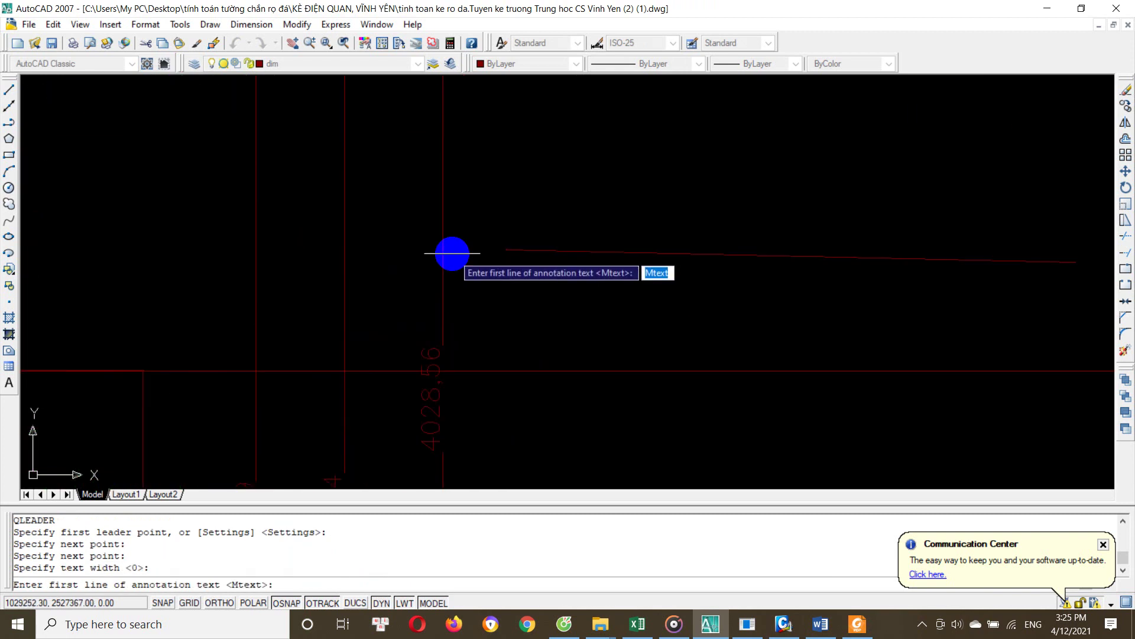
key("Escape")
scroll(506, 256, "up", 2)
scroll(463, 237, "up", 1)
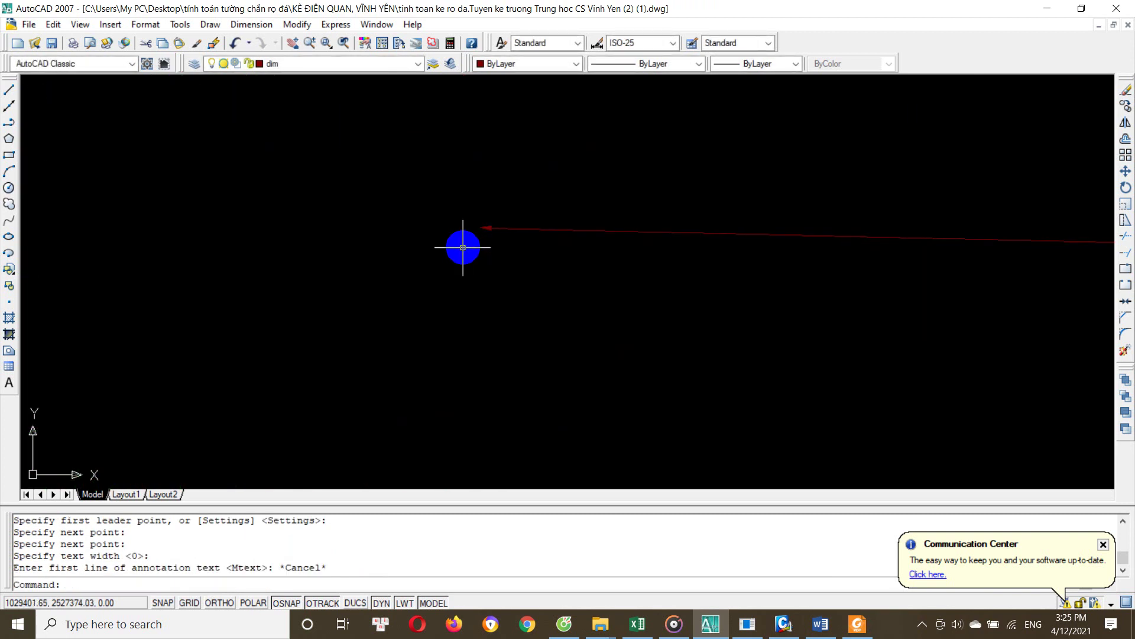
scroll(540, 213, "down", 1)
scroll(582, 203, "down", 3)
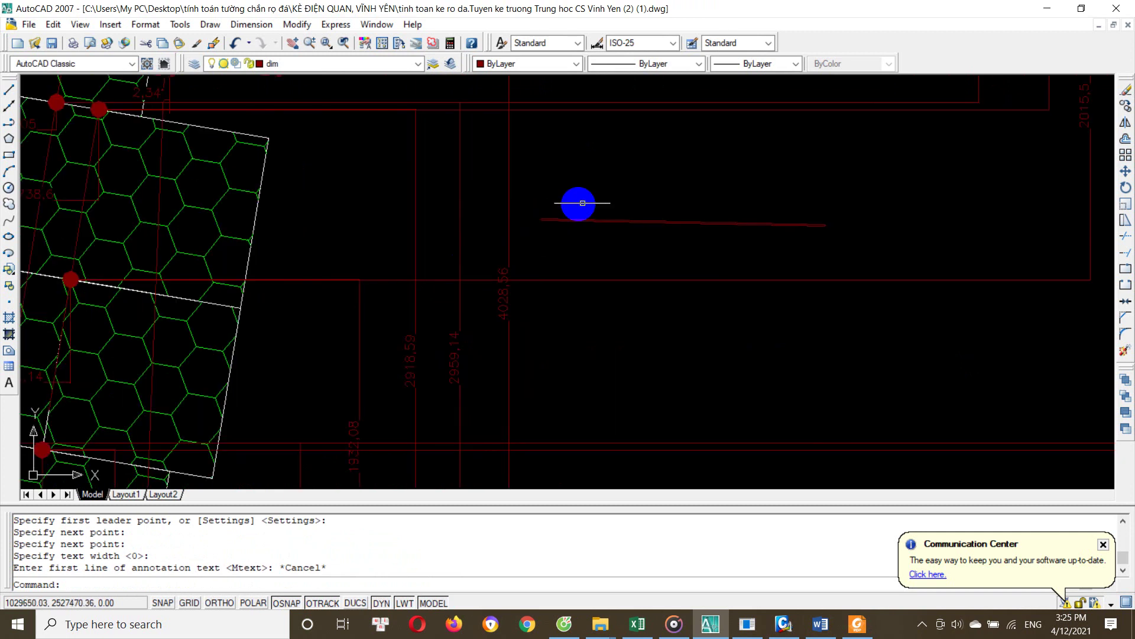
Box-select the leader arrow and erase it
left_click(582, 202)
scroll(583, 203, "up", 3)
left_click(424, 254)
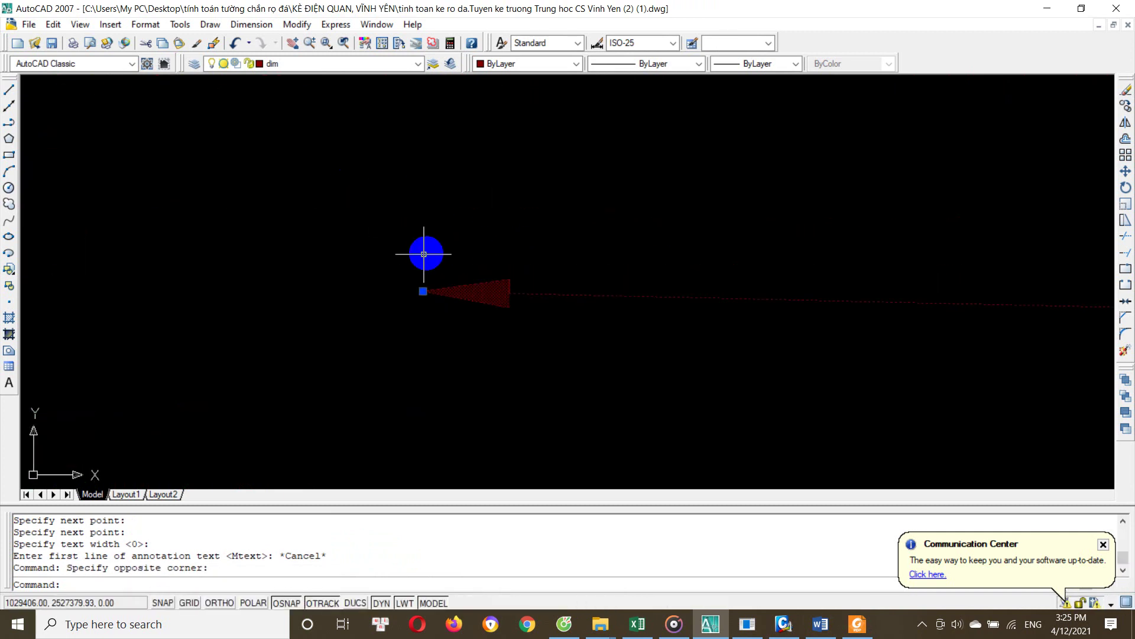
key("Escape")
scroll(469, 262, "down", 3)
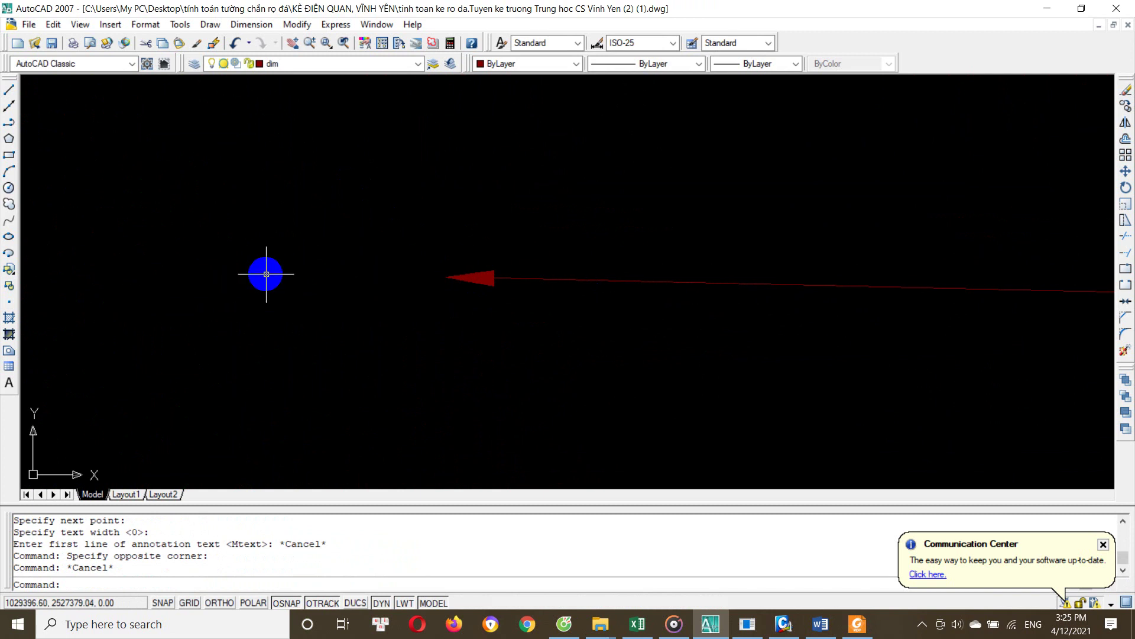
left_click(525, 228)
left_click(441, 310)
type("e")
key("Return")
scroll(467, 293, "down", 5)
scroll(342, 343, "up", 2)
Frame the whole gabion section, then return to the MIDAS Civil model
middle_click_drag(266, 364, 408, 327)
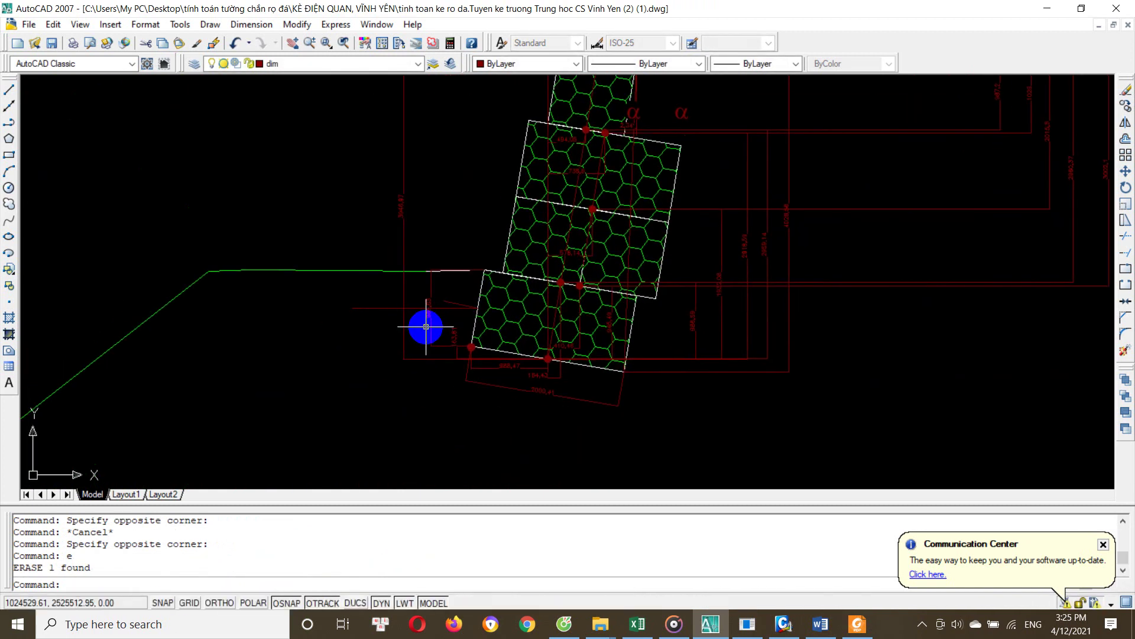
type("l")
key("Return")
scroll(426, 327, "up", 6)
key("Escape")
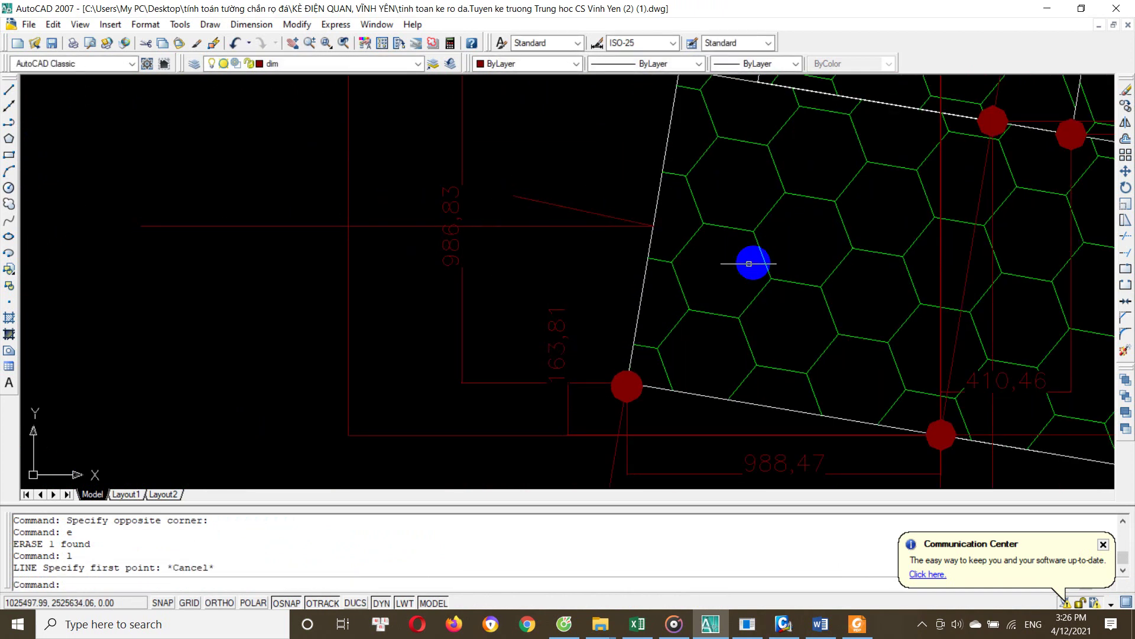
scroll(749, 263, "down", 8)
middle_click_drag(826, 292, 796, 330)
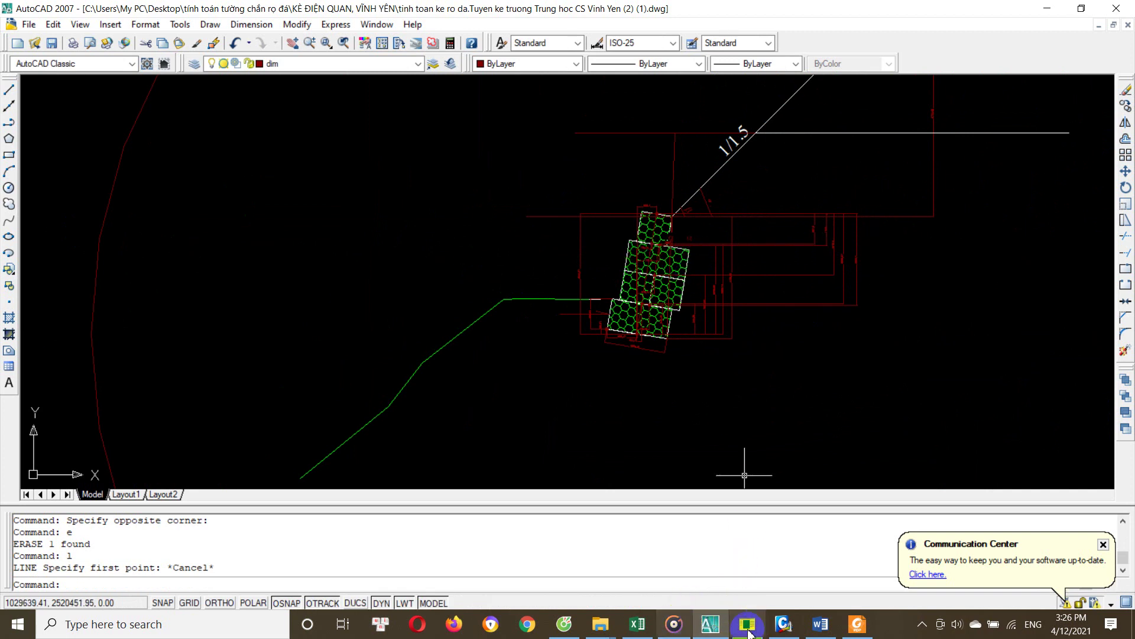
left_click(783, 623)
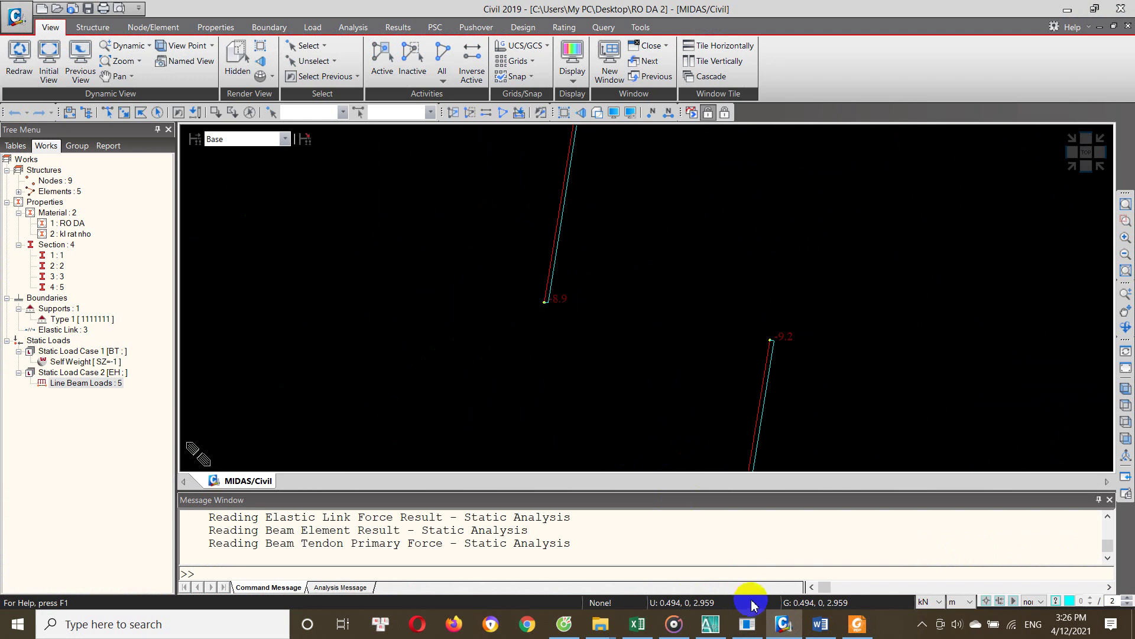
Compare the Excel table with the tabulated line loads' P1 values (−35.87, 70.69, −8.85)
left_click(638, 624)
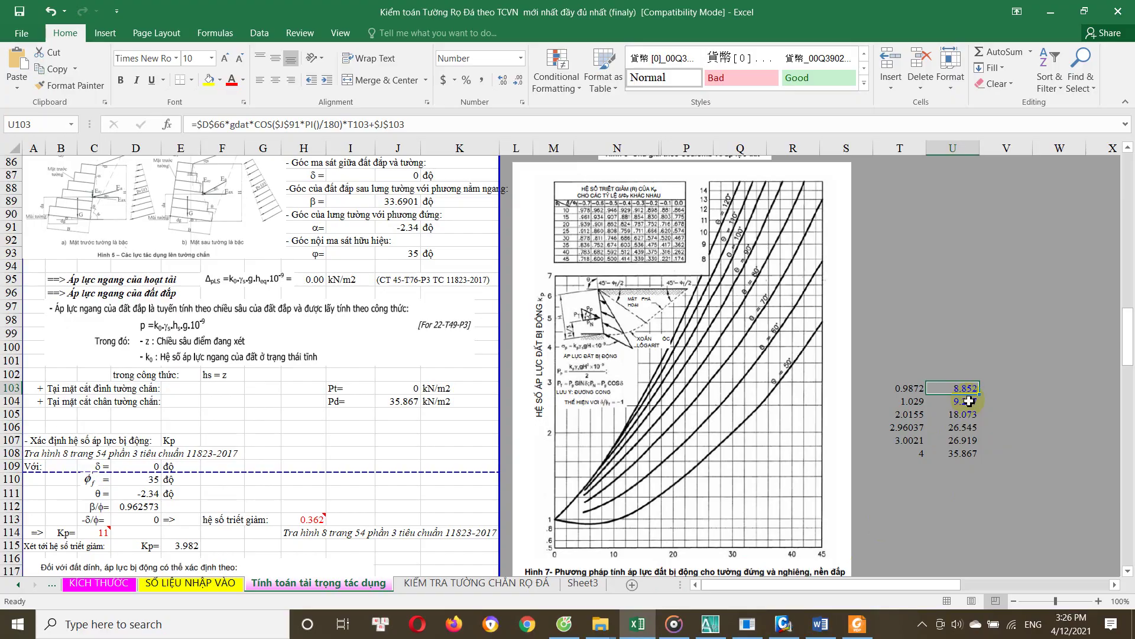
left_click(783, 624)
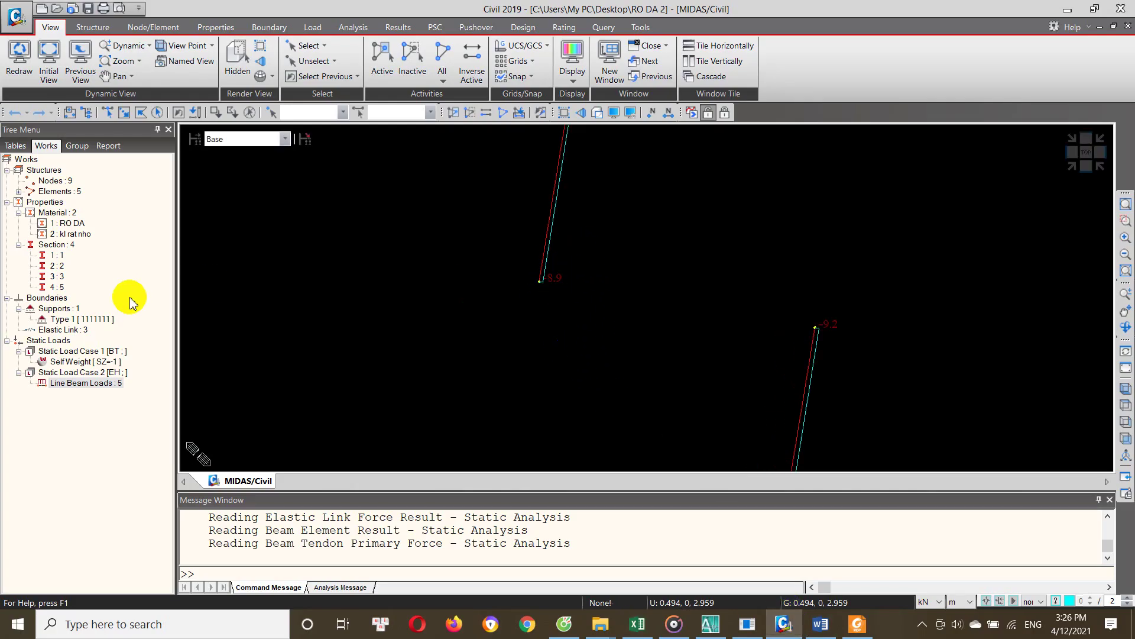
right_click(117, 384)
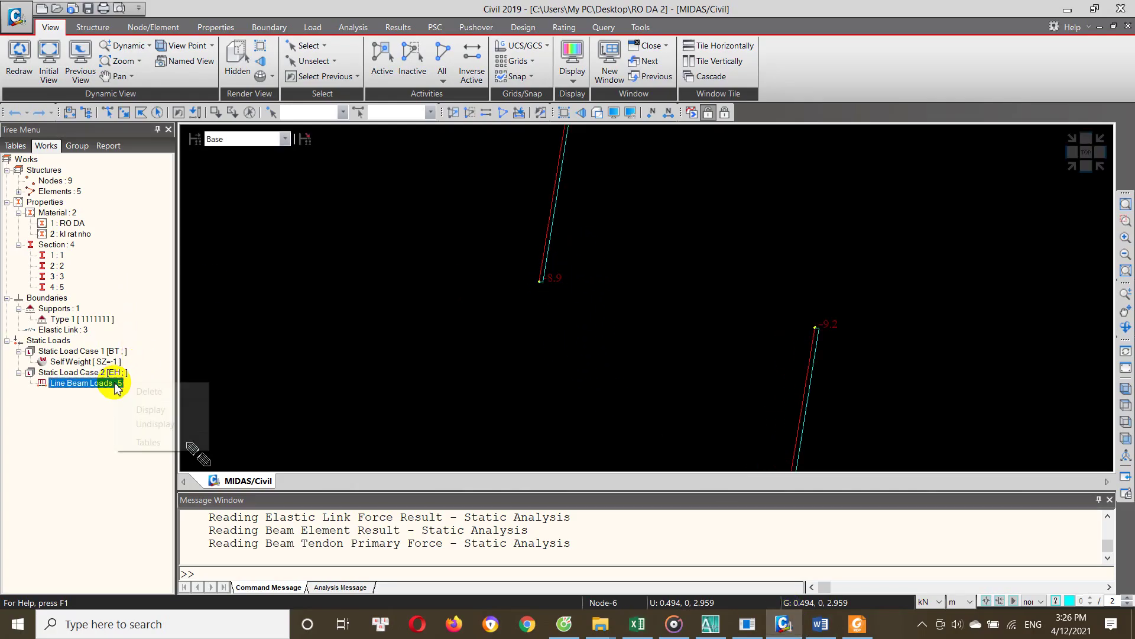
left_click(155, 444)
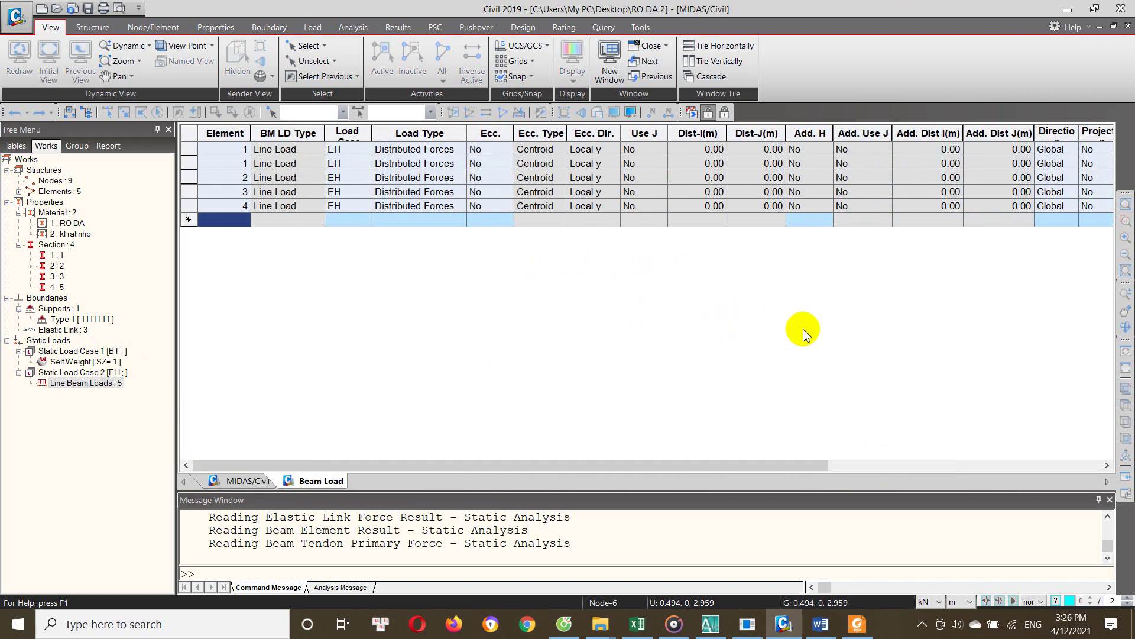
left_click_drag(760, 465, 973, 465)
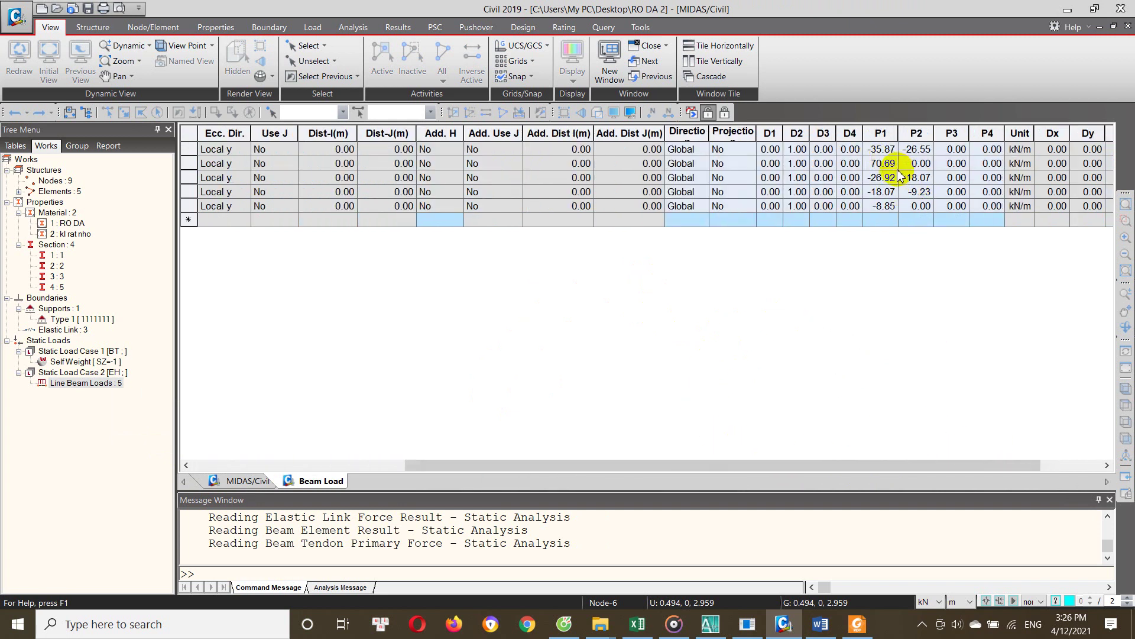
left_click(890, 207)
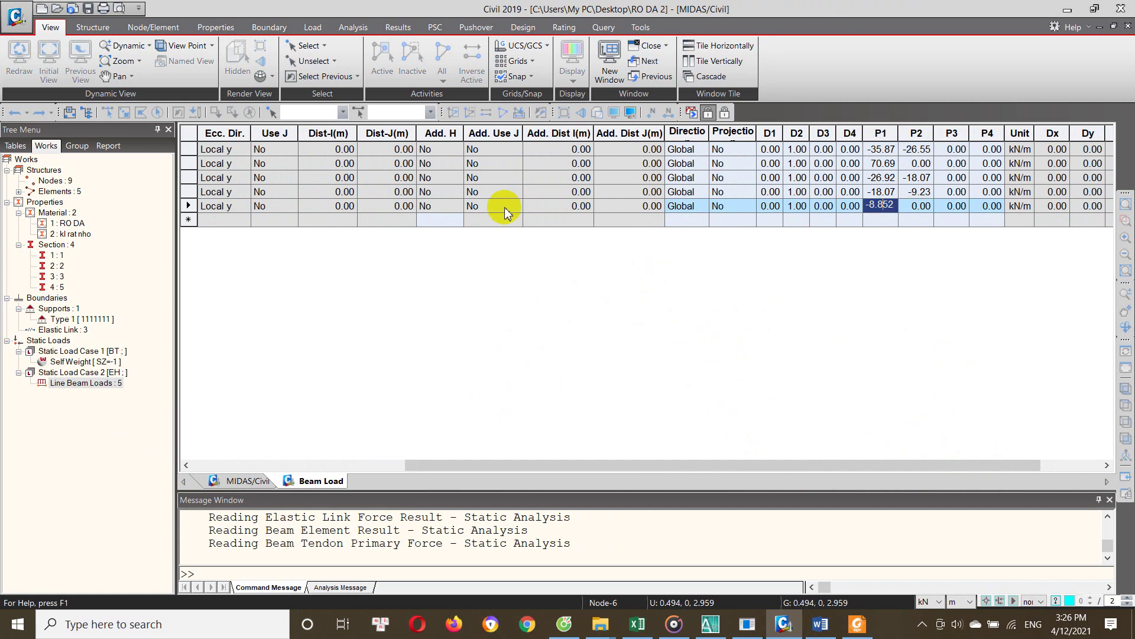
left_click(249, 480)
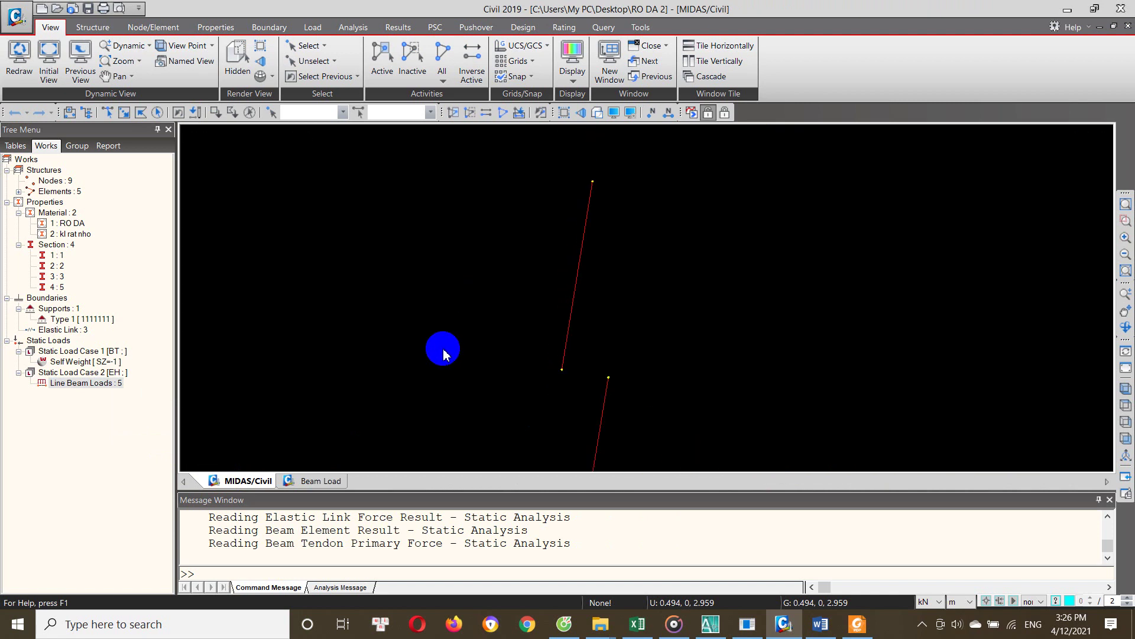
Set up a Default-group trapezoidal line beam load acting in Global X
right_click_drag(444, 354, 406, 225)
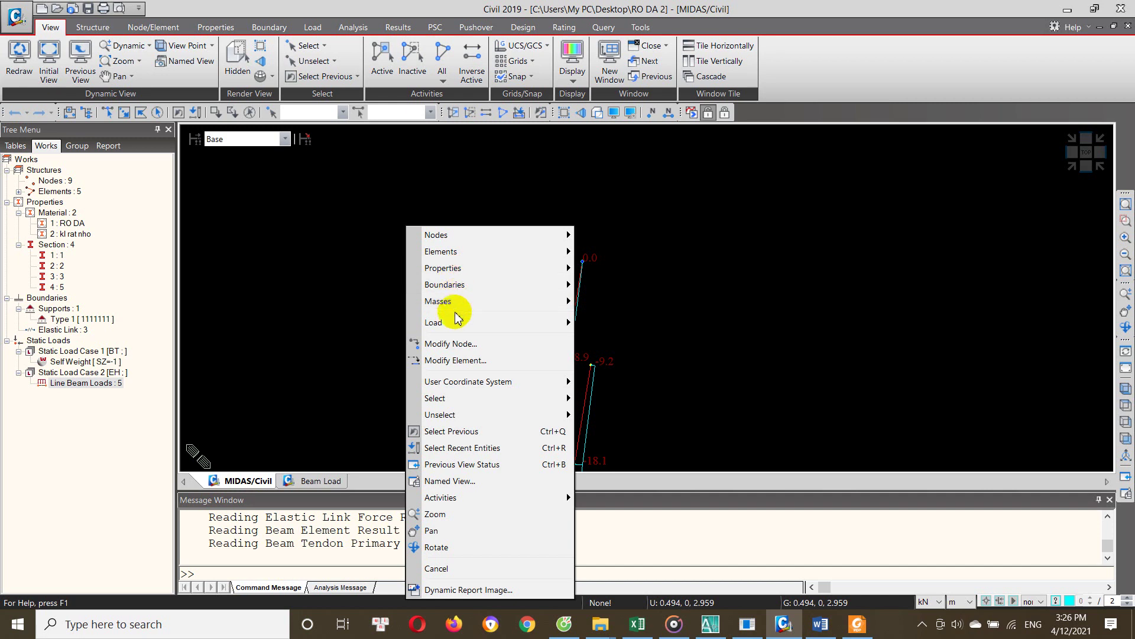
mouse_move(433, 322)
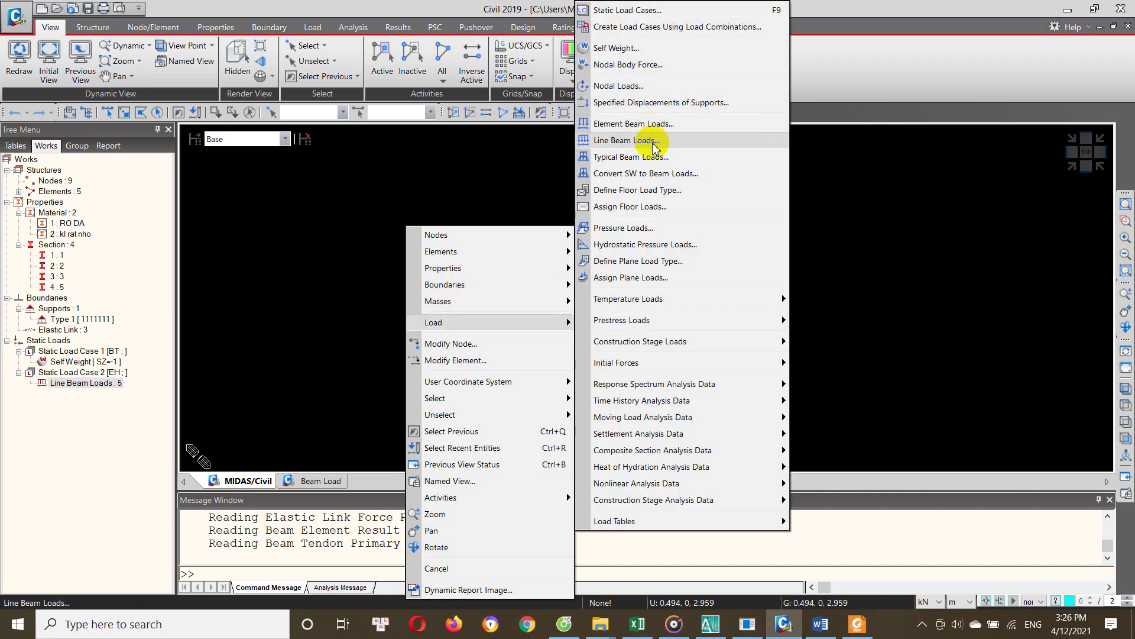
left_click(655, 149)
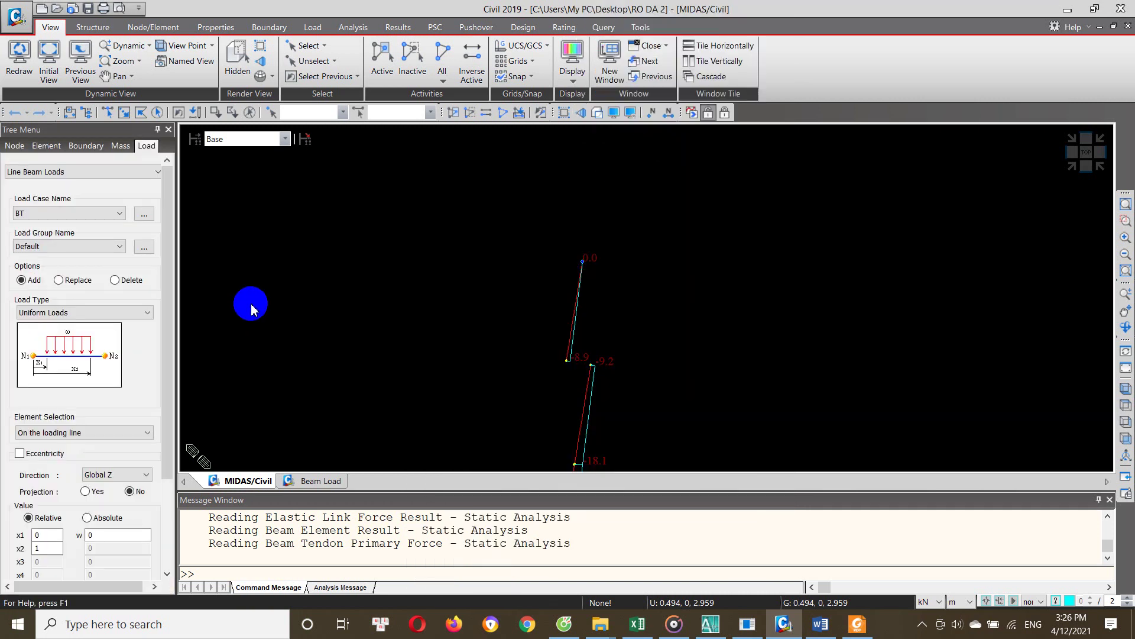
left_click(83, 246)
left_click(81, 254)
scroll(83, 254, "down", 1)
left_click(107, 192)
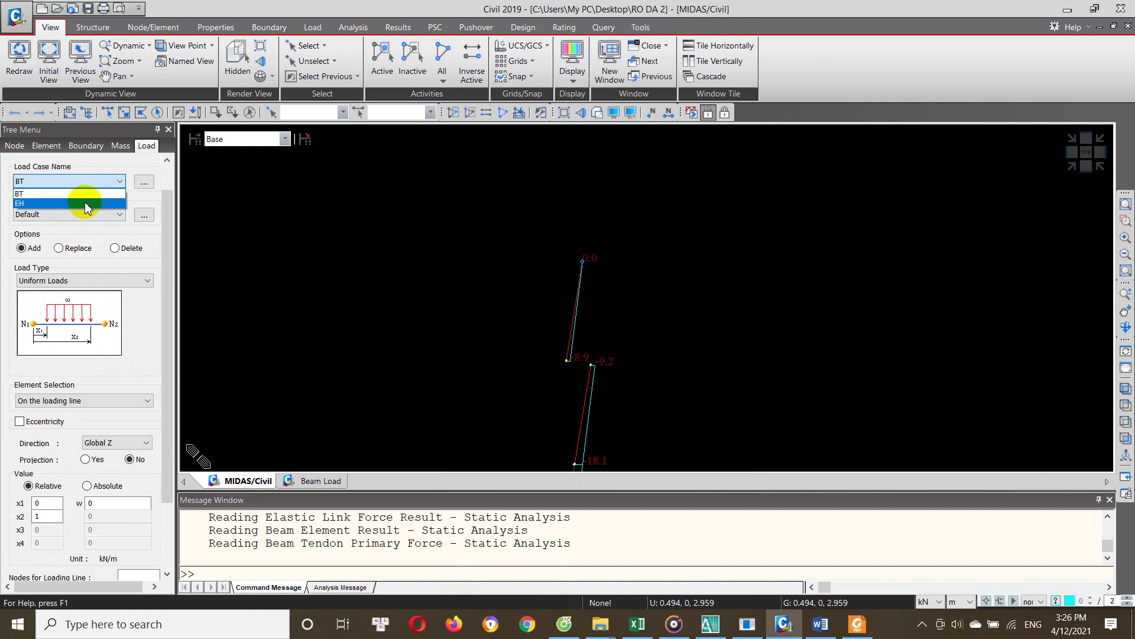
scroll(89, 299, "down", 1)
scroll(87, 355, "down", 1)
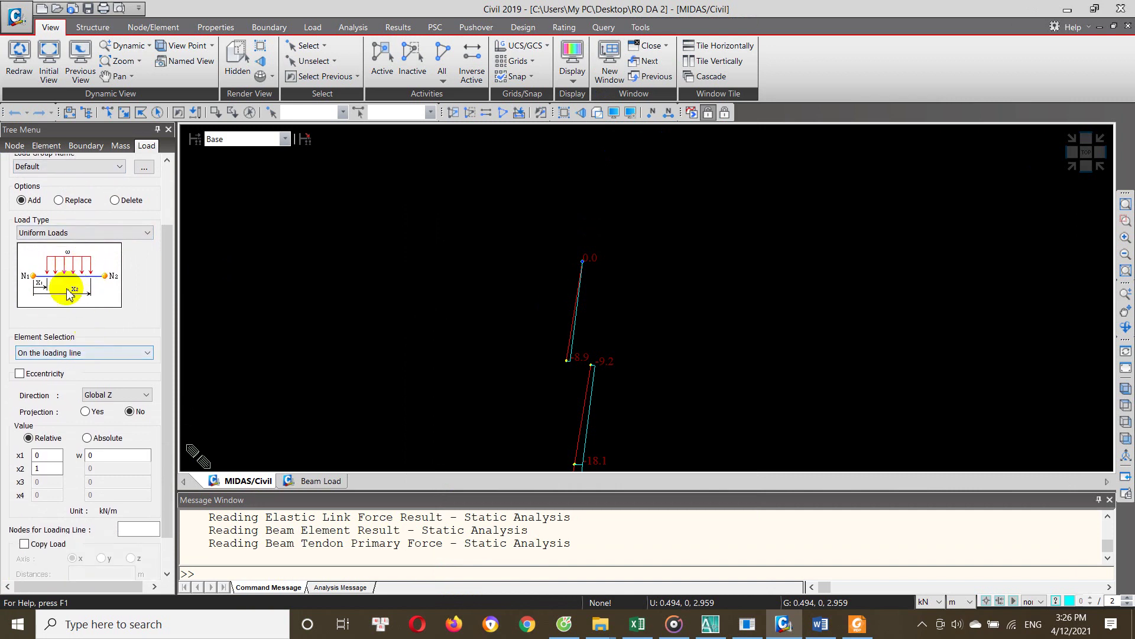
left_click(83, 233)
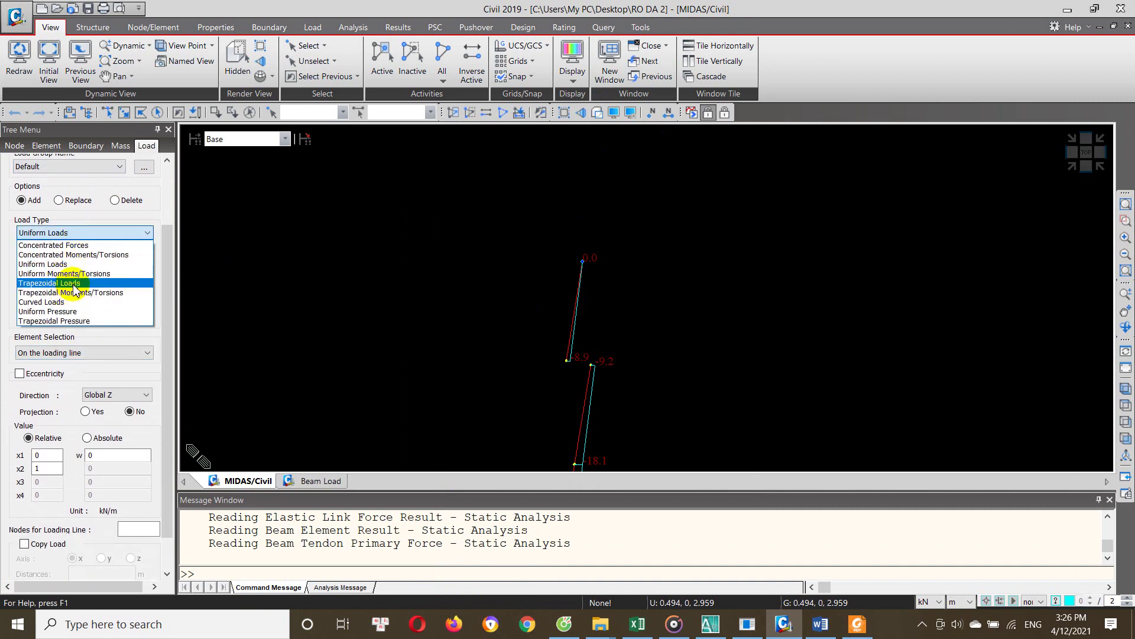
left_click(81, 286)
scroll(107, 392, "down", 1)
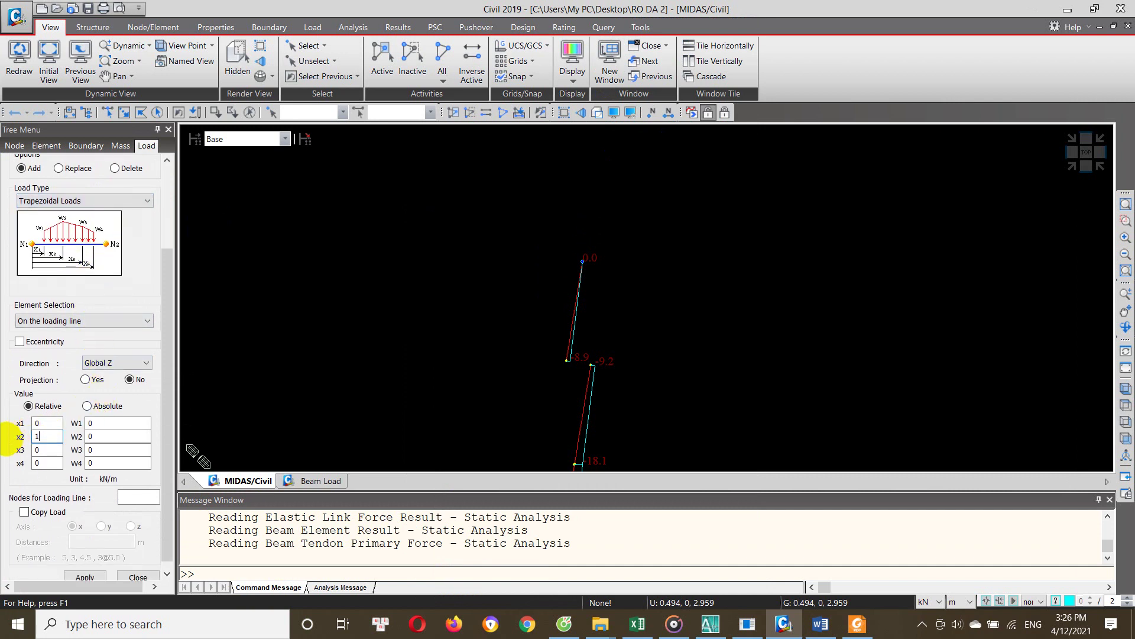
left_click(118, 363)
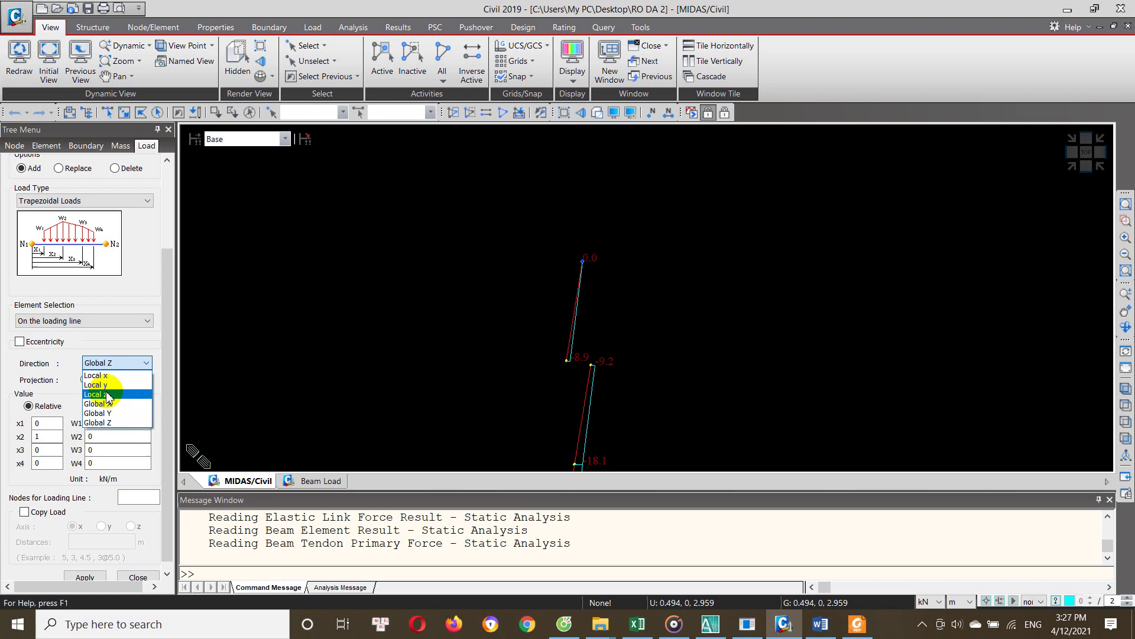
left_click(114, 404)
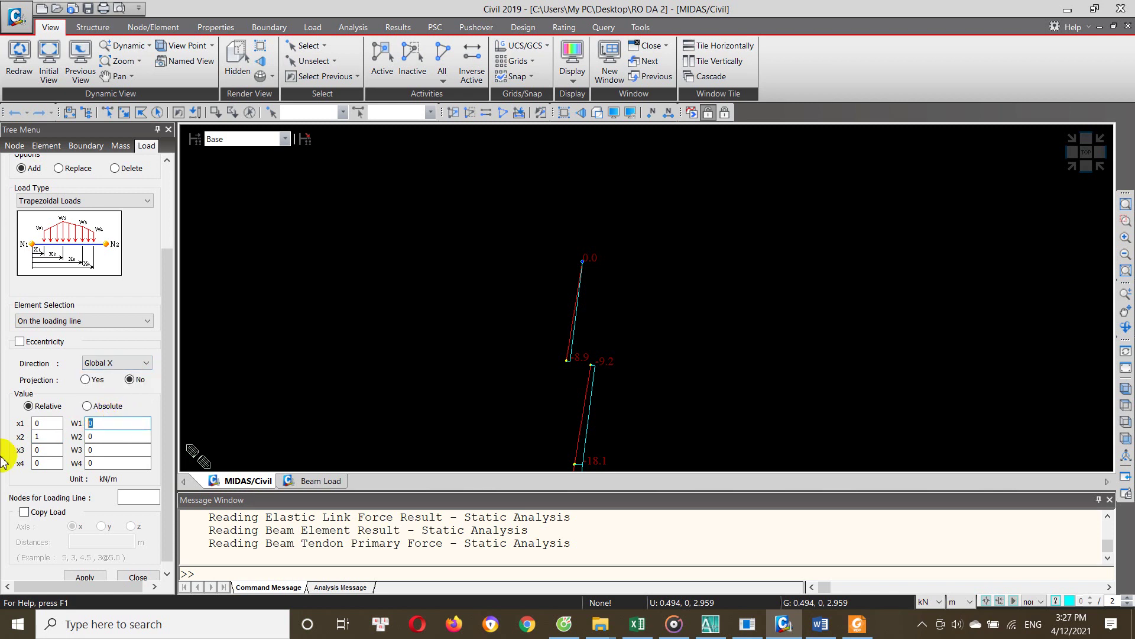
Enter W2 = -8.852 kN/m, pick the top and lower wall nodes, and apply
double_click(119, 436)
type("-8.852")
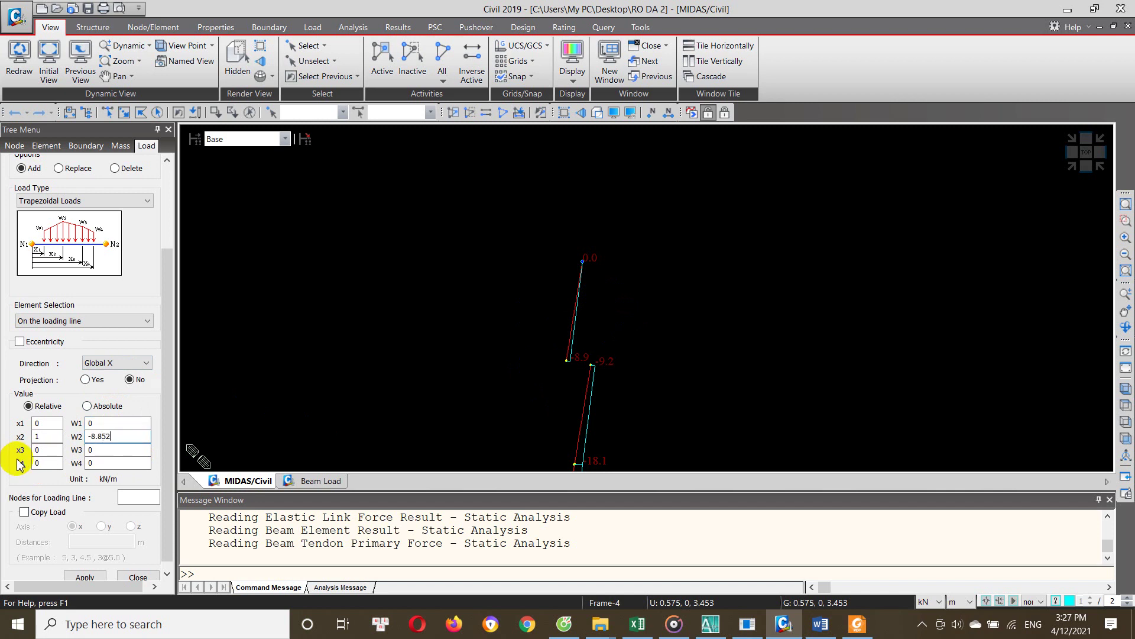
left_click(207, 416)
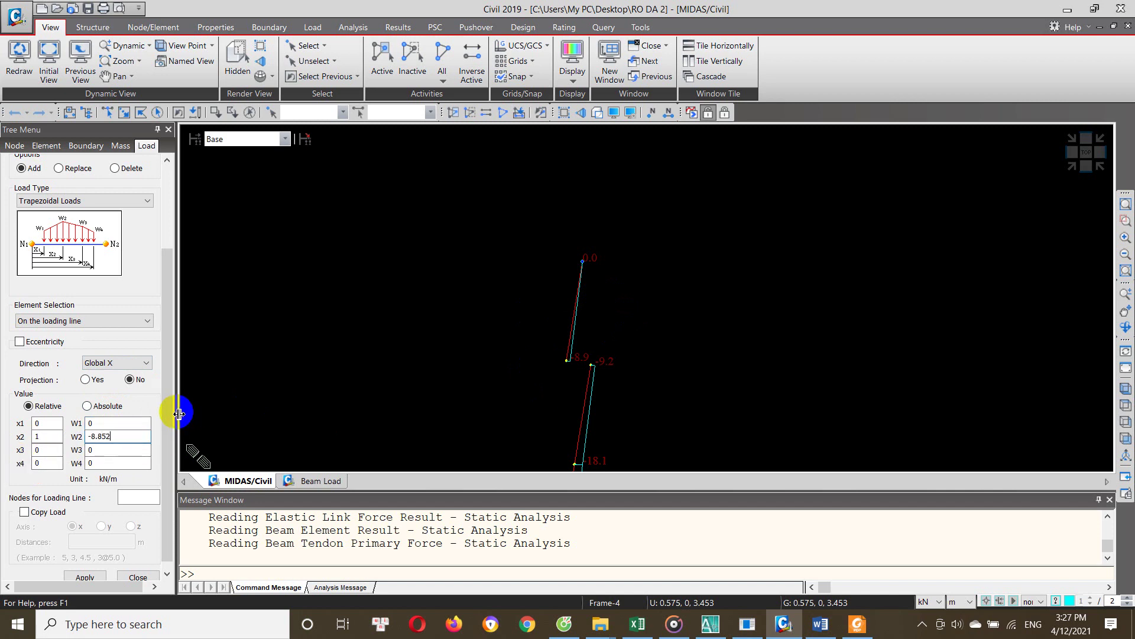
scroll(172, 425, "down", 1)
left_click(136, 488)
left_click(576, 243)
left_click(579, 353)
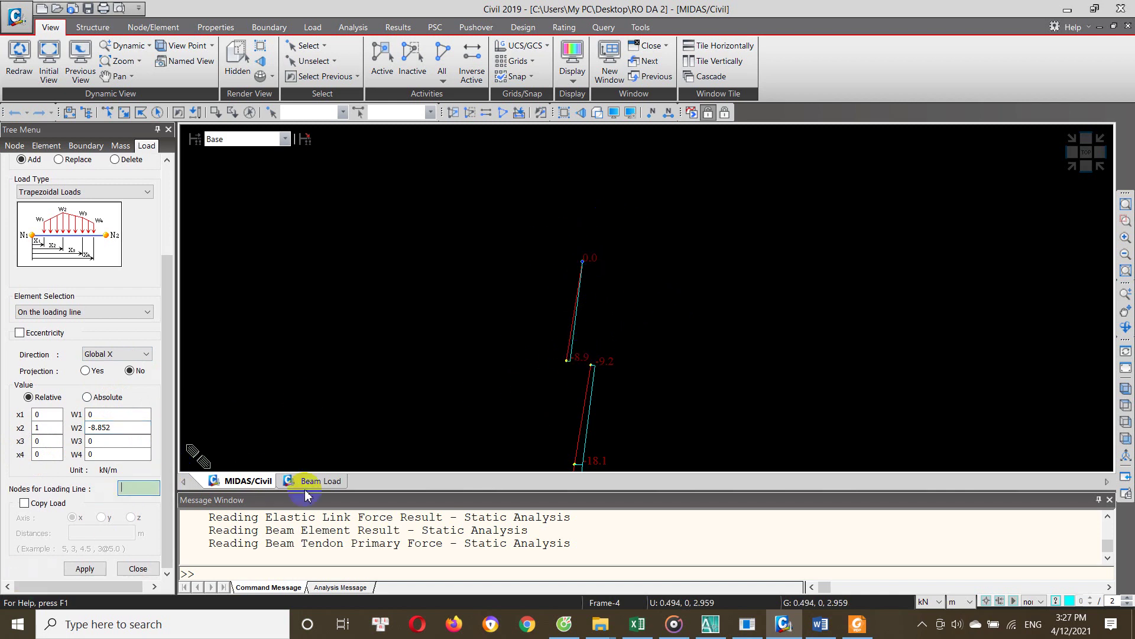
left_click(135, 569)
middle_click_drag(486, 412, 445, 327)
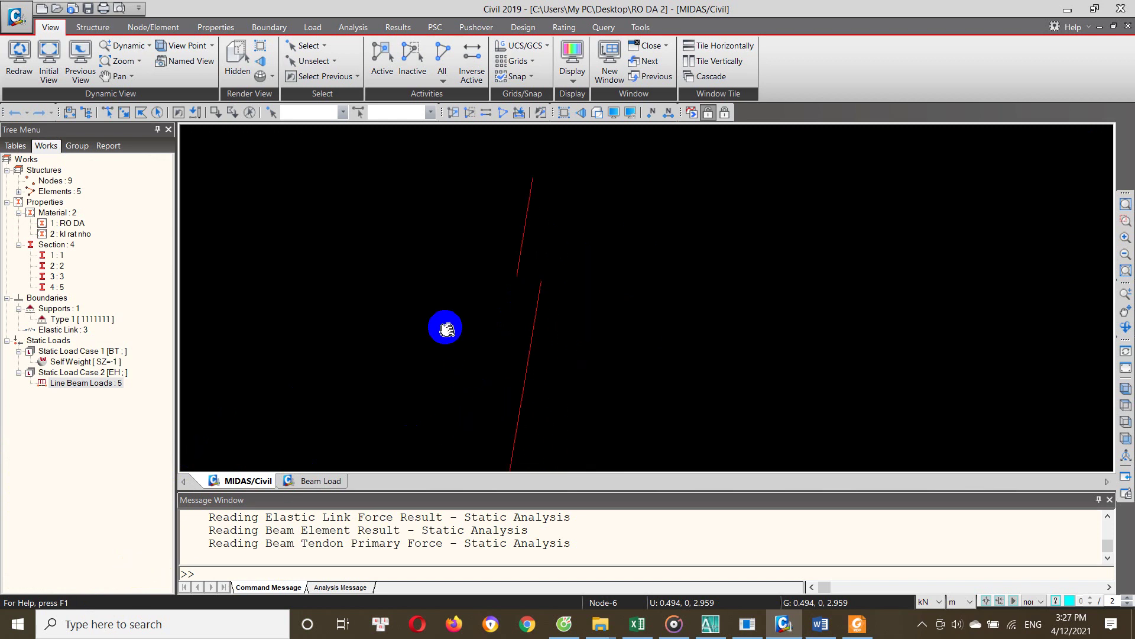
middle_click_drag(472, 411, 514, 330)
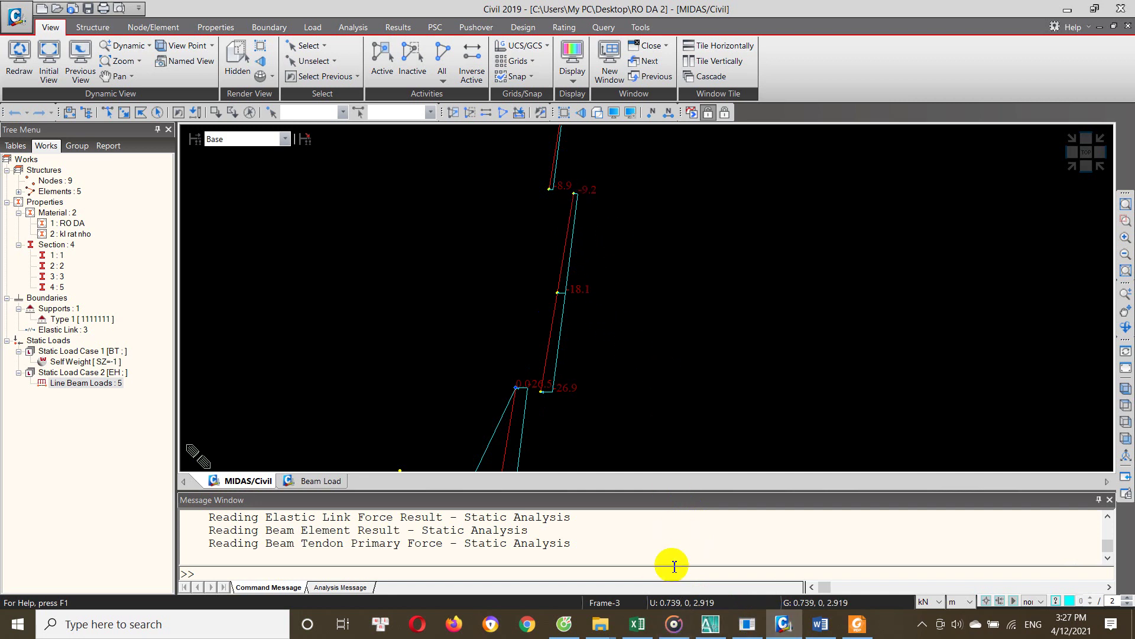
left_click(637, 624)
left_click(967, 390)
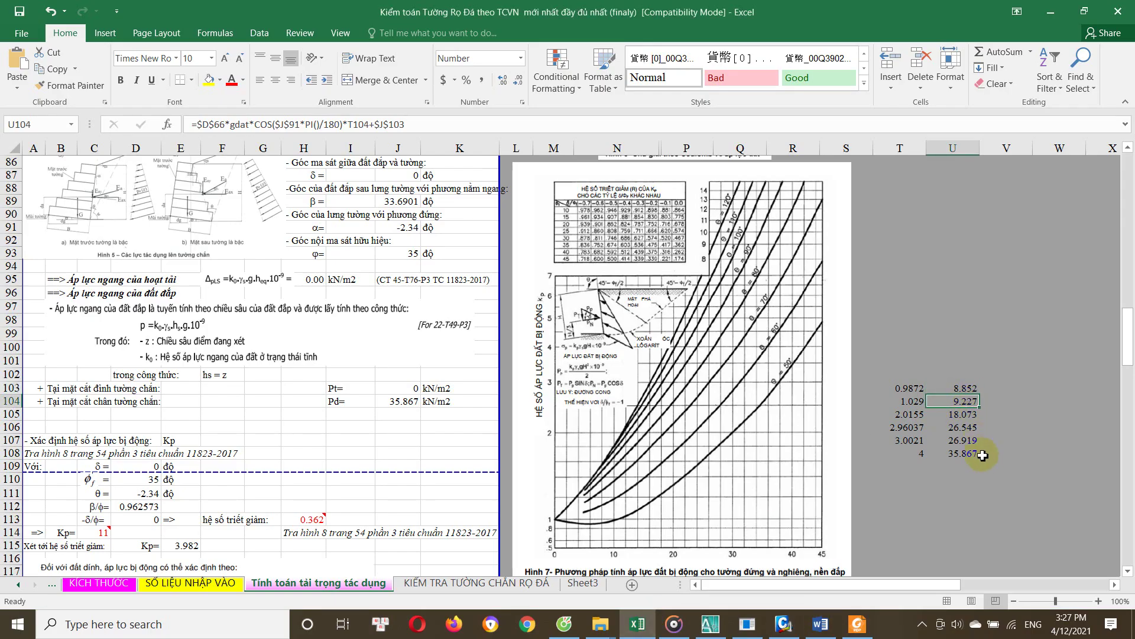
left_click(784, 624)
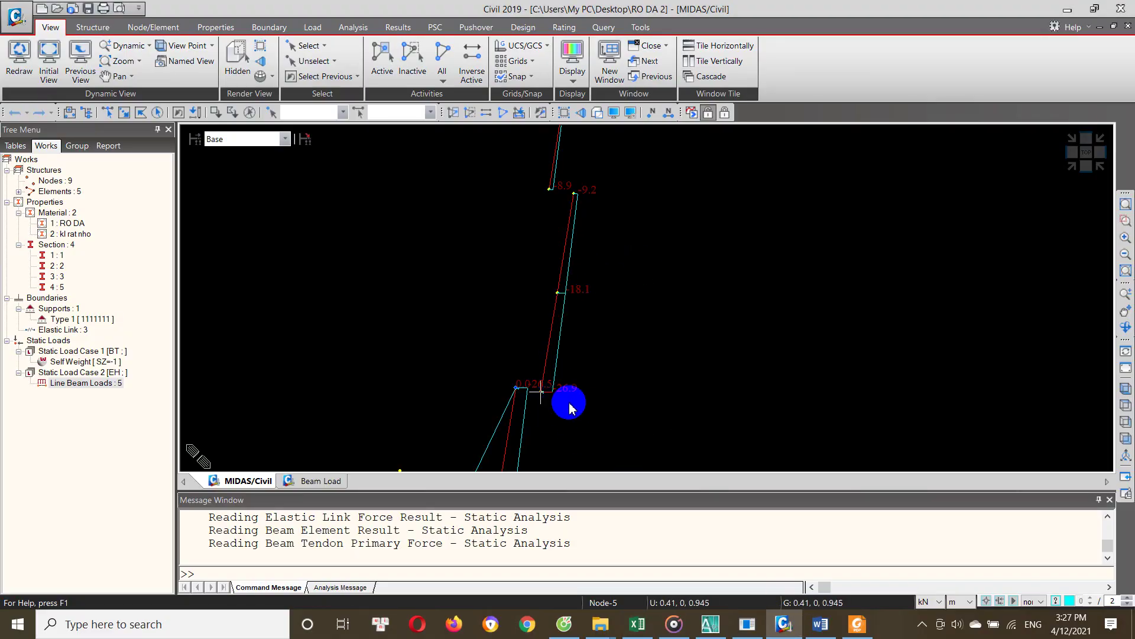
left_click(637, 624)
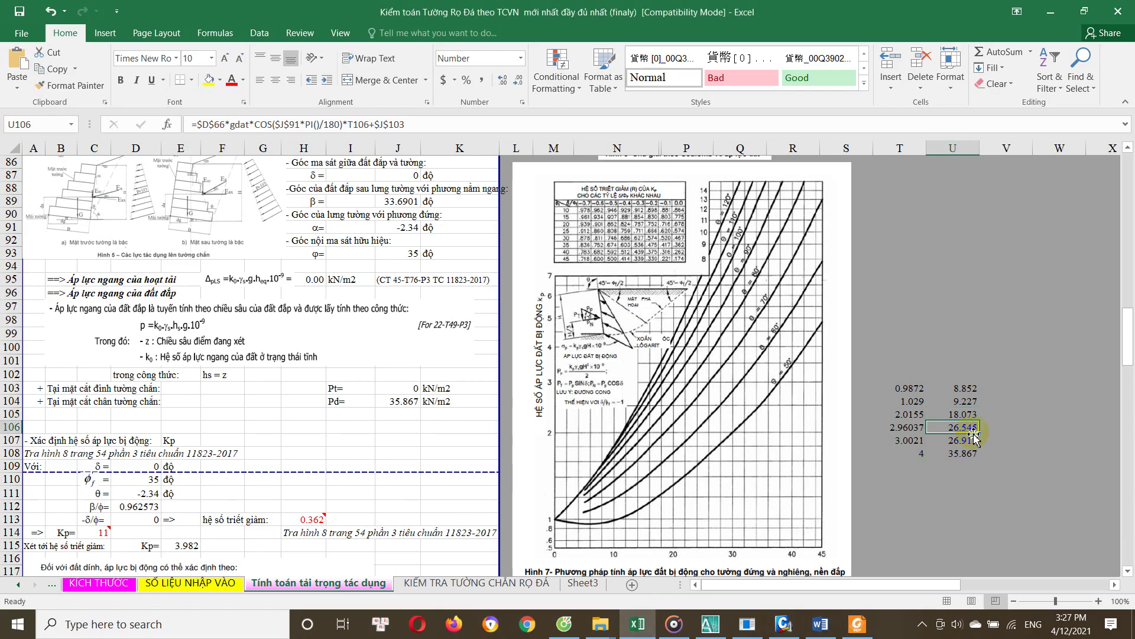
left_click(782, 626)
mouse_move(520, 418)
middle_mouse_down()
mouse_move(585, 275)
mouse_move(588, 343)
middle_mouse_up()
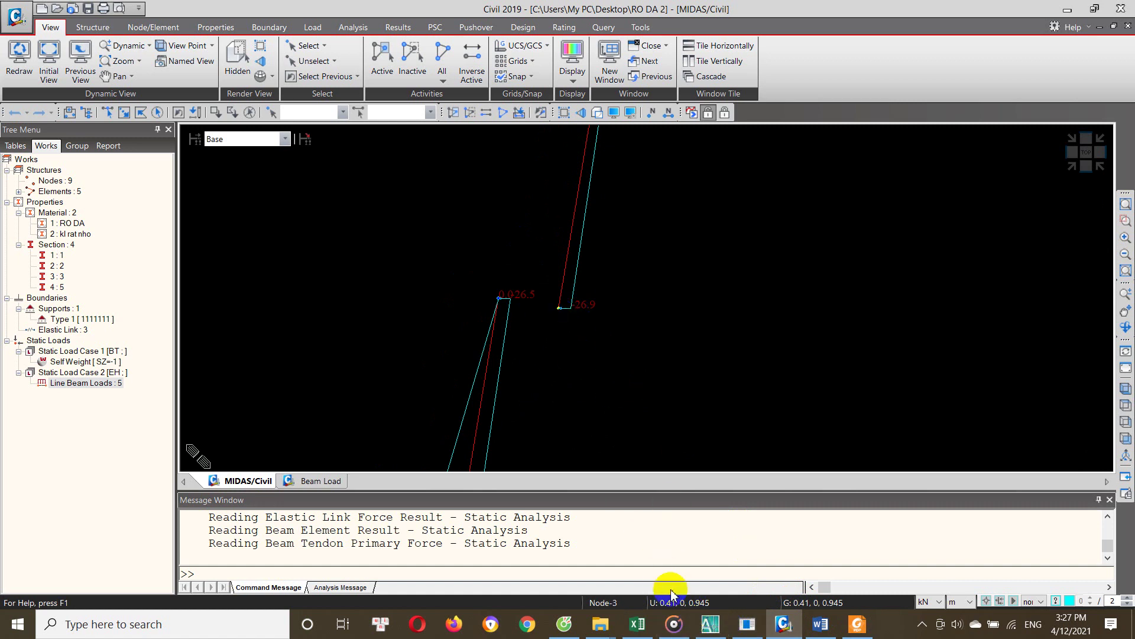
left_click(711, 623)
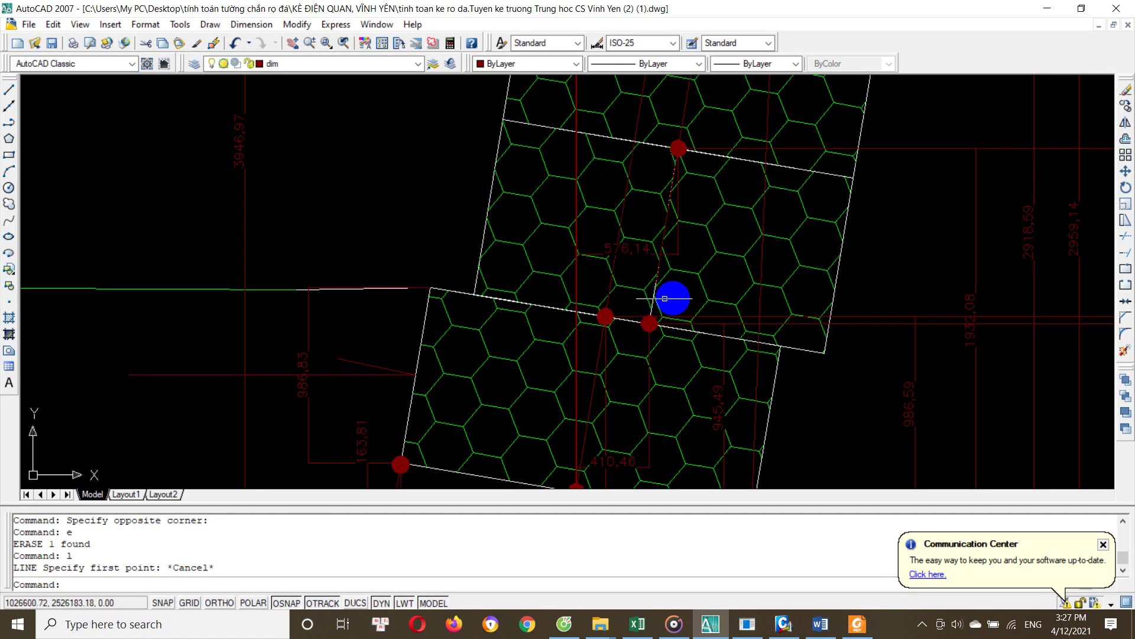
left_click(637, 624)
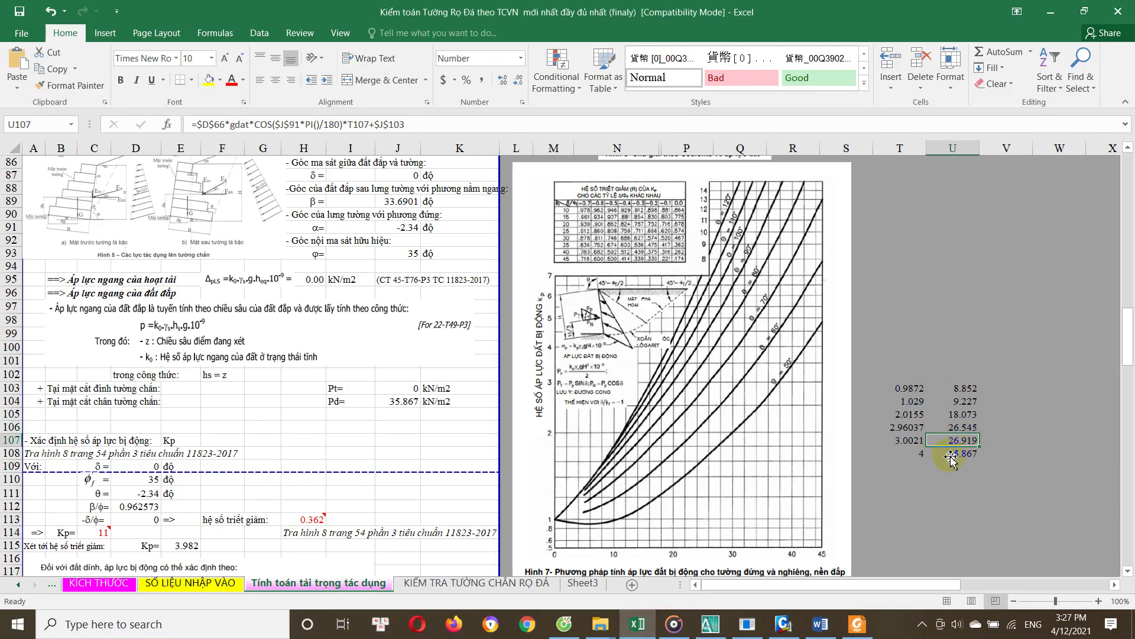
left_click(710, 623)
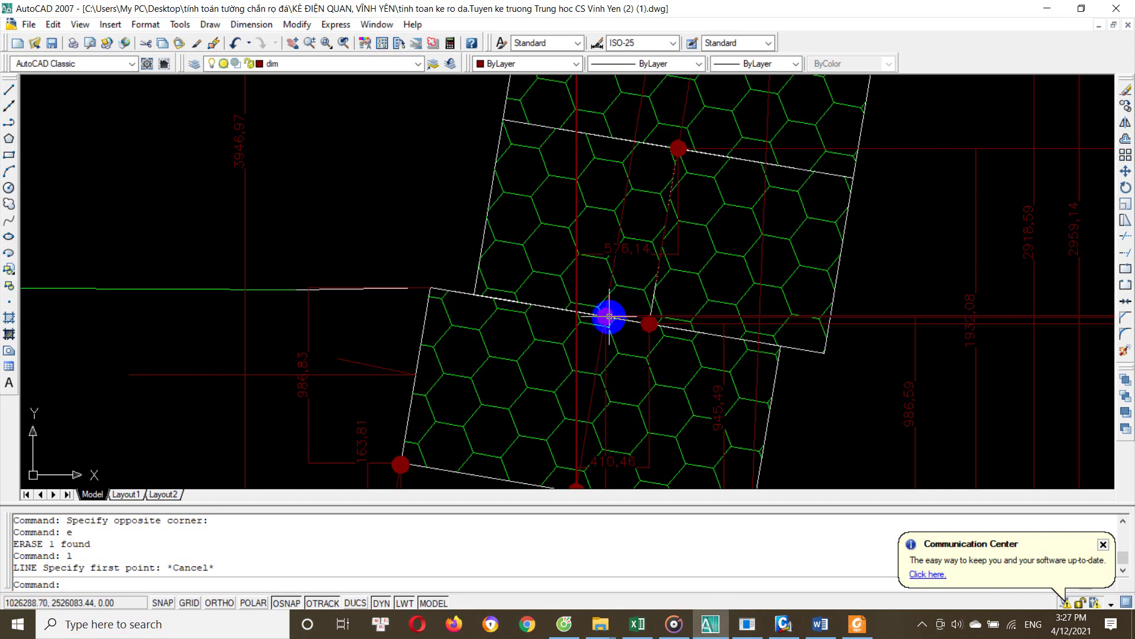
scroll(609, 316, "down", 2)
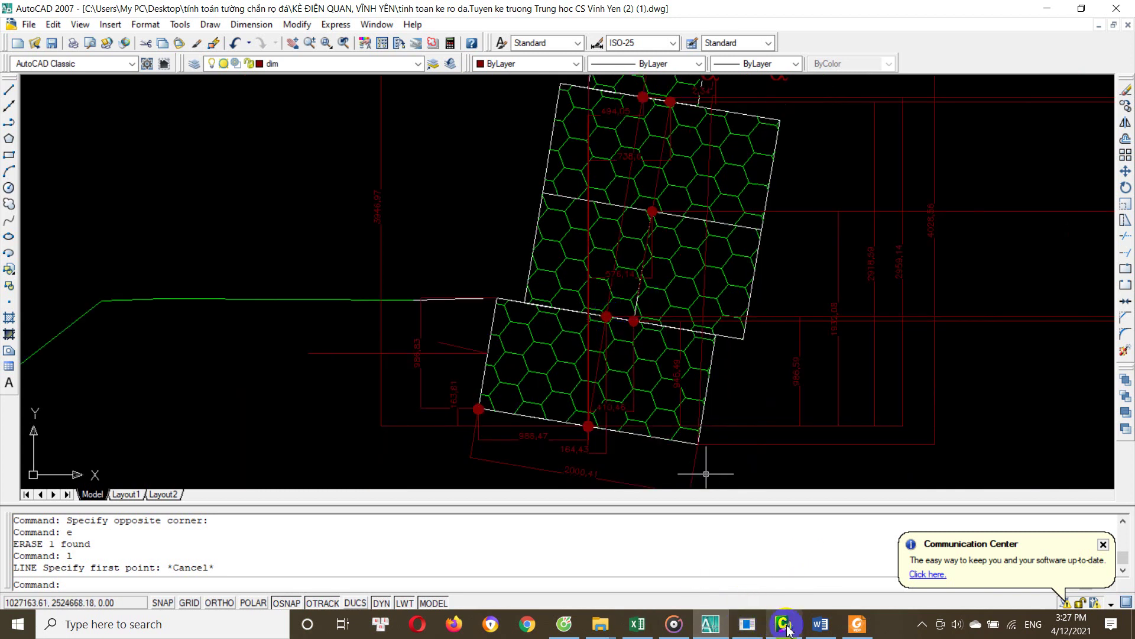
left_click(637, 624)
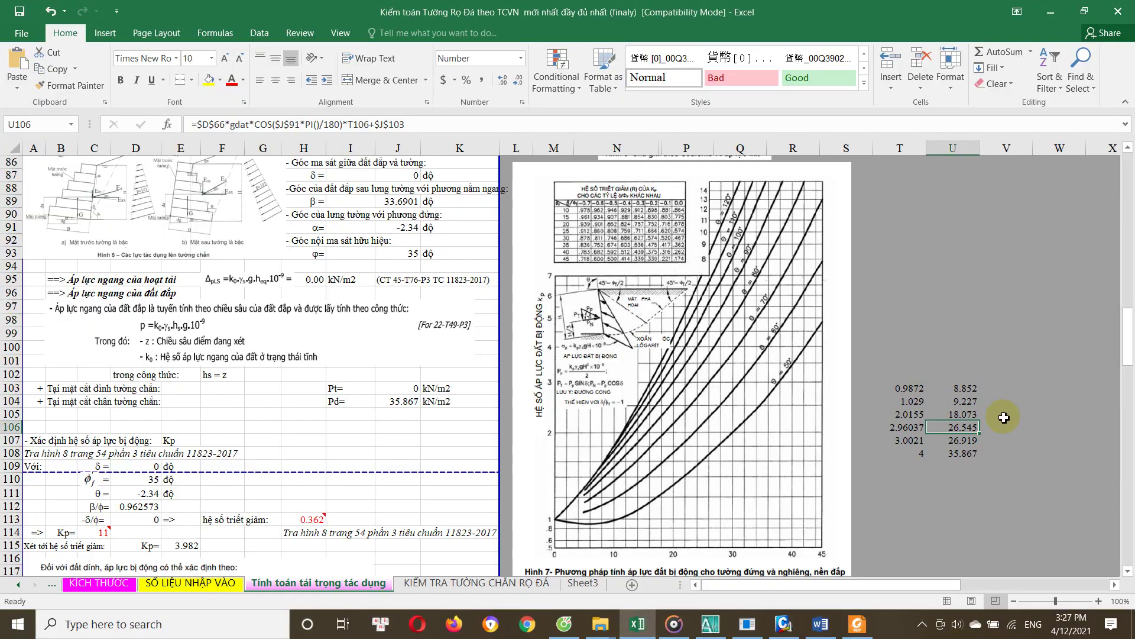
left_click(783, 623)
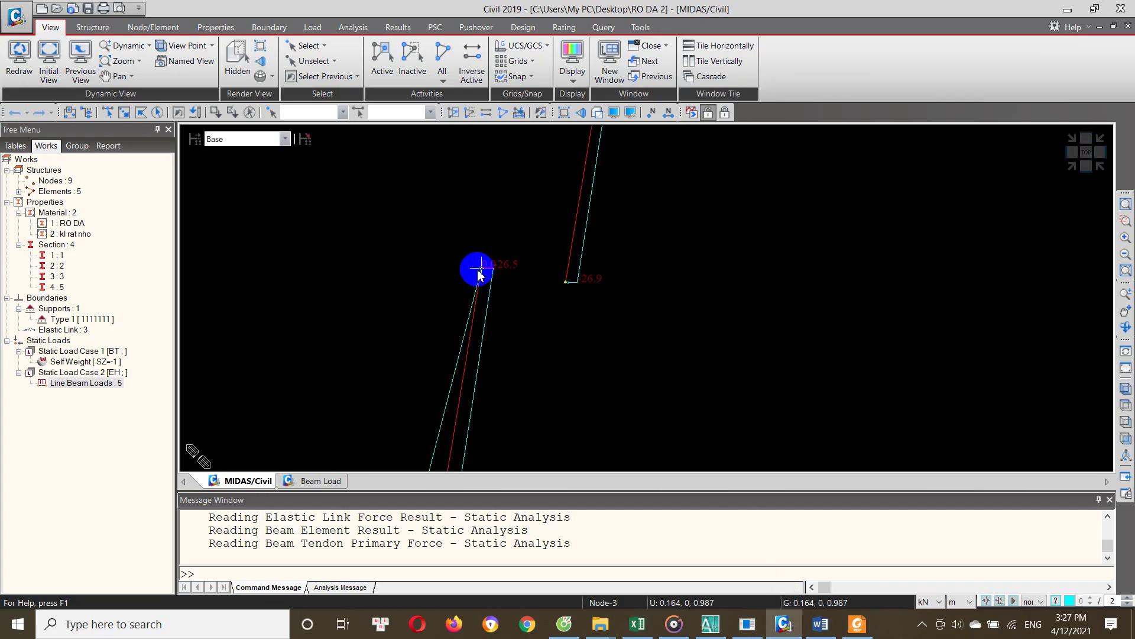
scroll(550, 331, "down", 3)
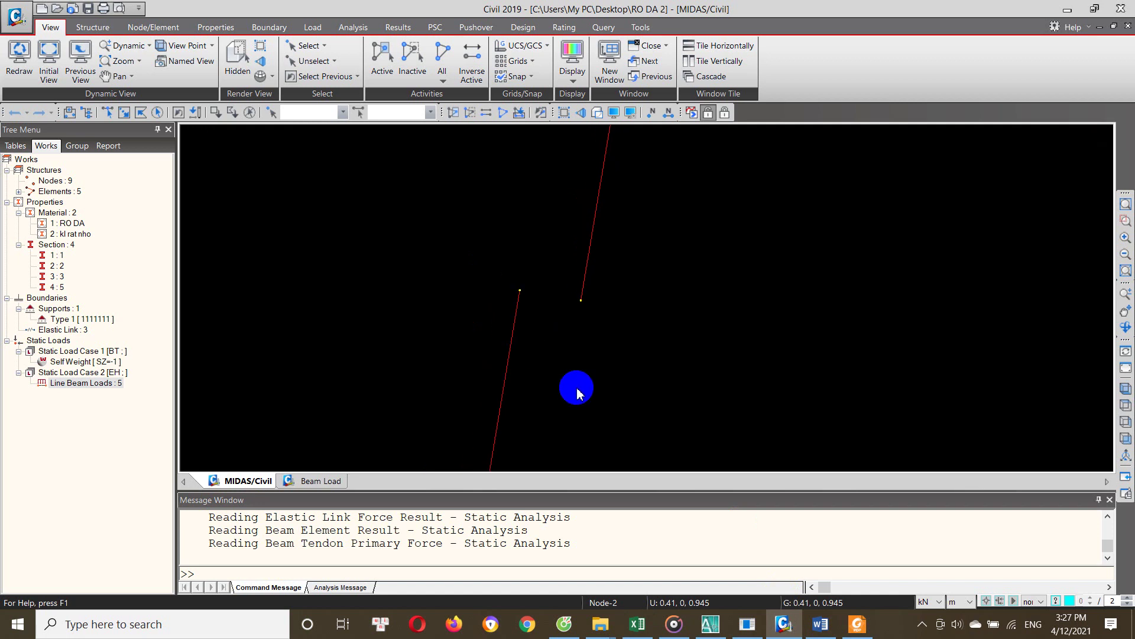
scroll(599, 342, "up", 2)
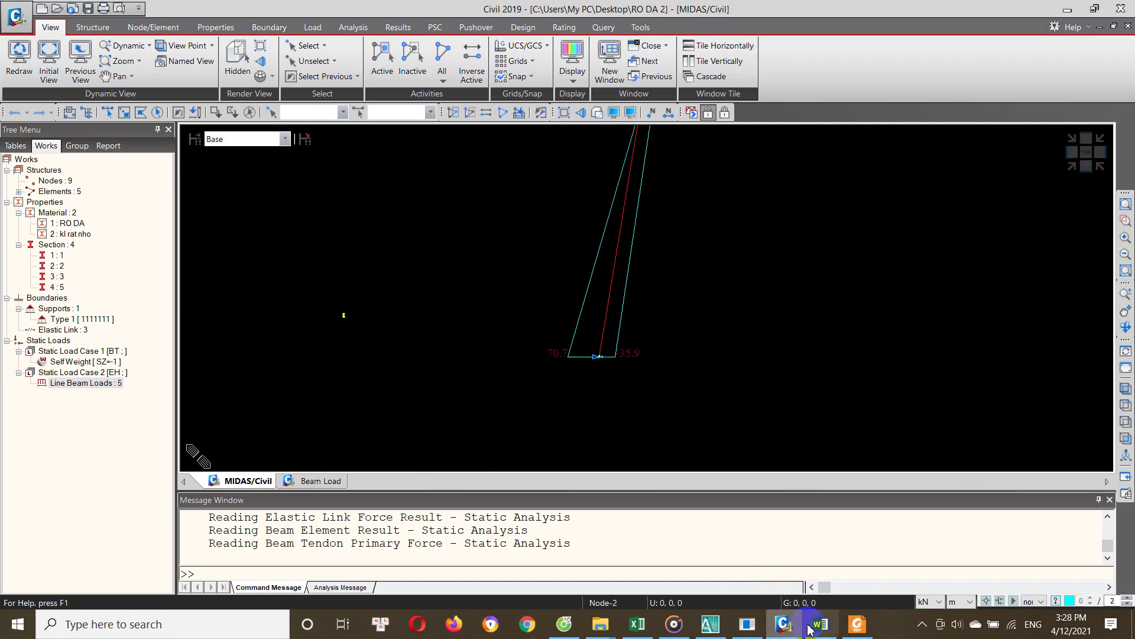
left_click(638, 624)
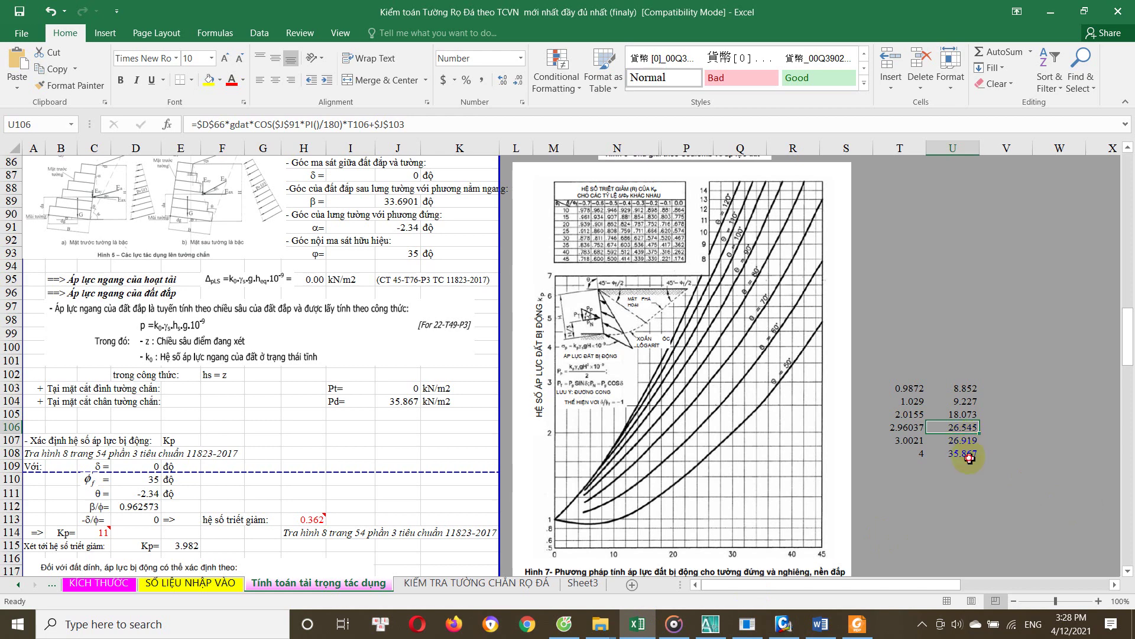
left_click(785, 623)
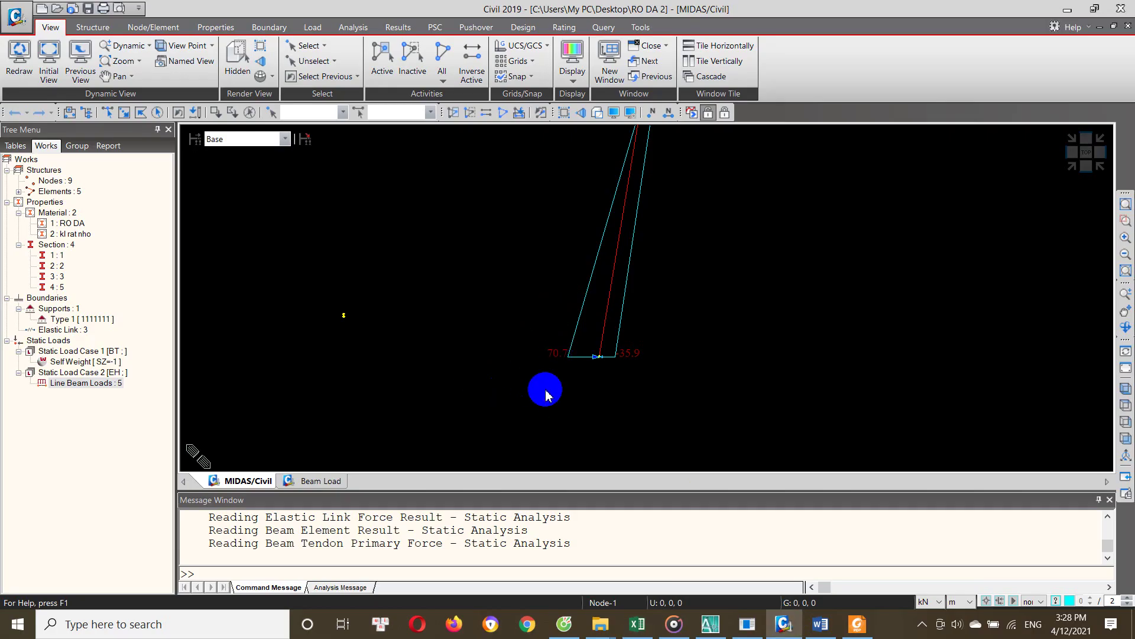
mouse_move(555, 350)
middle_mouse_down()
mouse_move(595, 417)
mouse_move(604, 412)
middle_mouse_up()
middle_click_drag(591, 467, 653, 437)
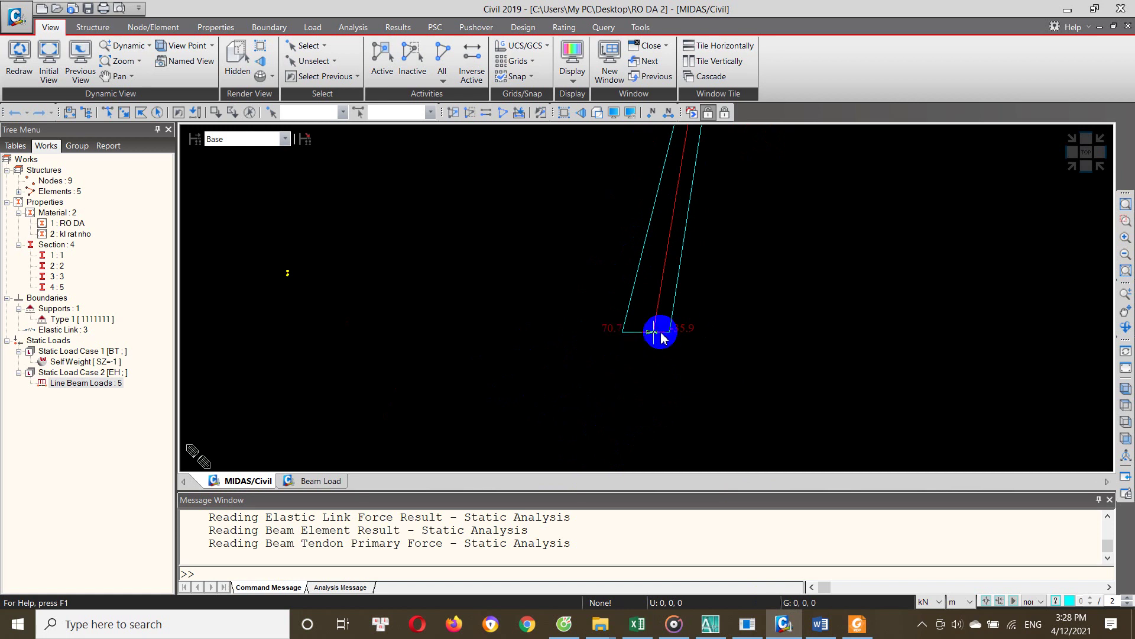
left_click(637, 624)
scroll(407, 456, "down", 5)
scroll(437, 512, "down", 2)
scroll(437, 512, "down", 9)
scroll(407, 513, "down", 1)
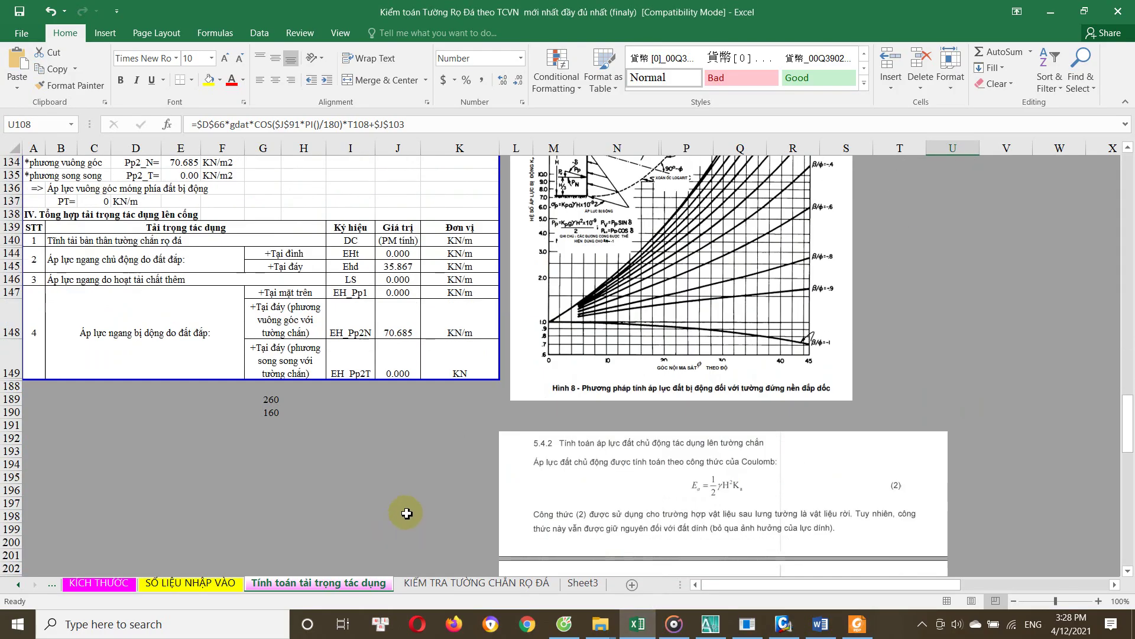
left_click(398, 334)
left_click(394, 294)
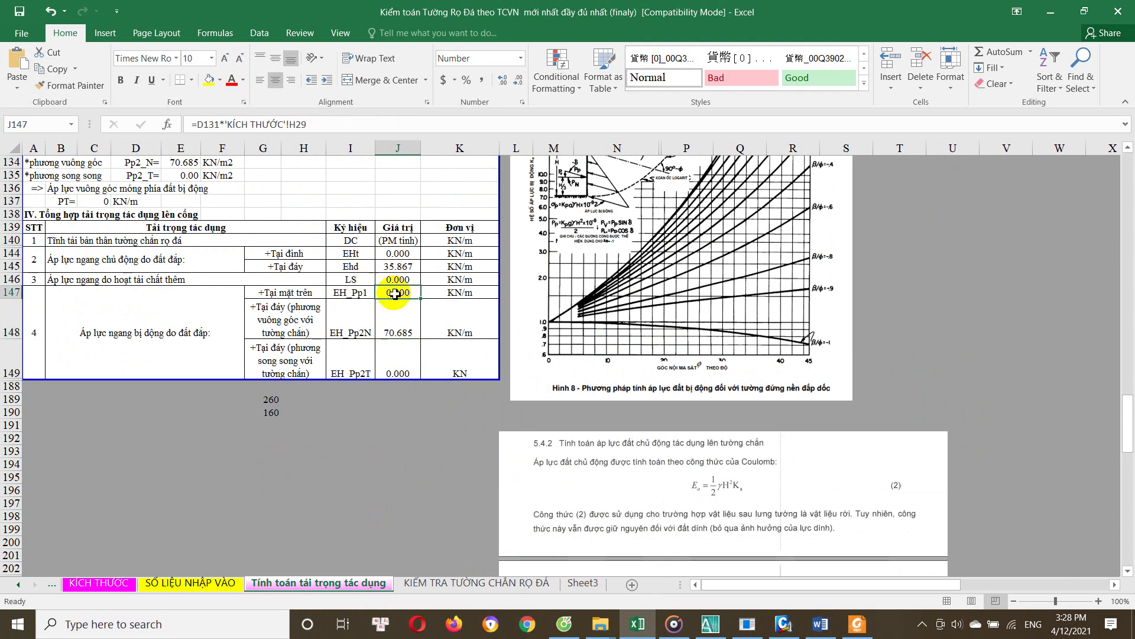
left_click(411, 332)
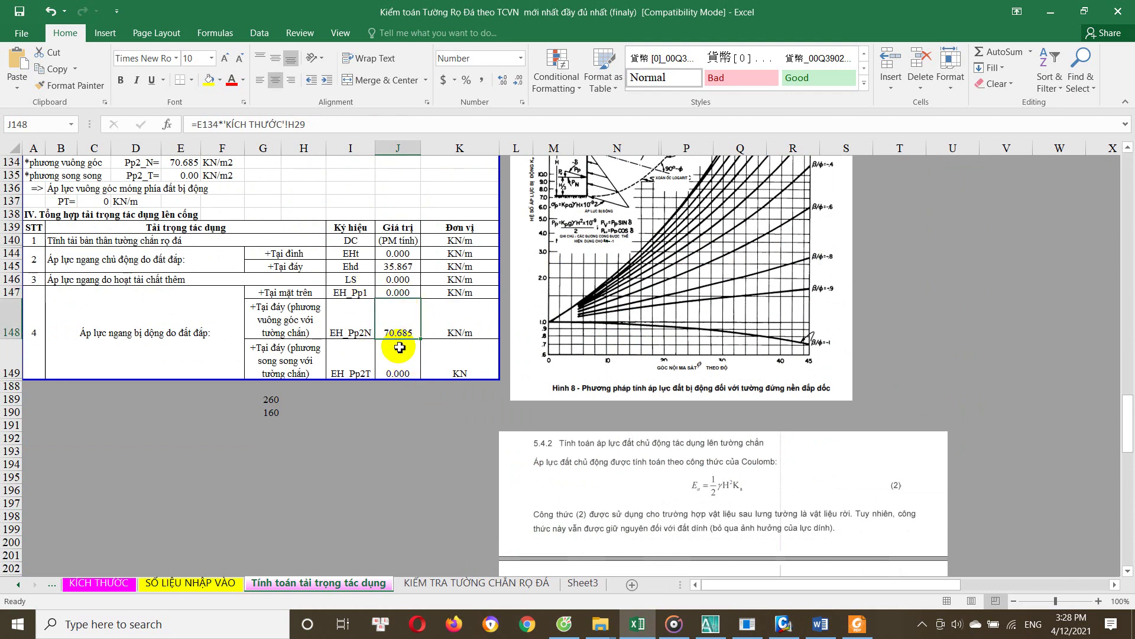
left_click(783, 624)
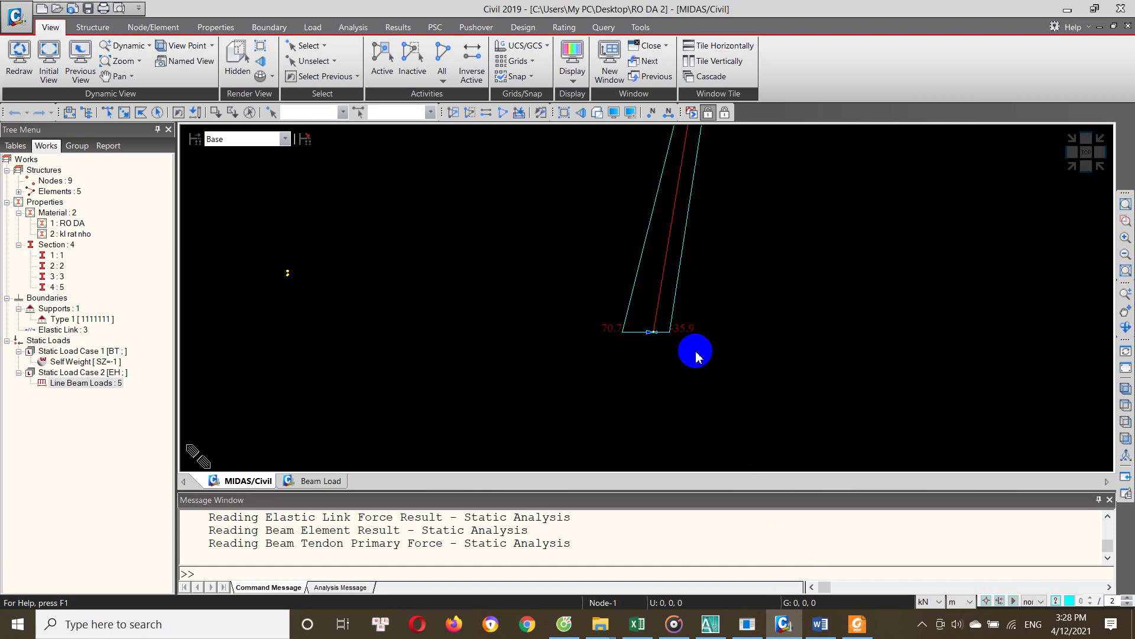
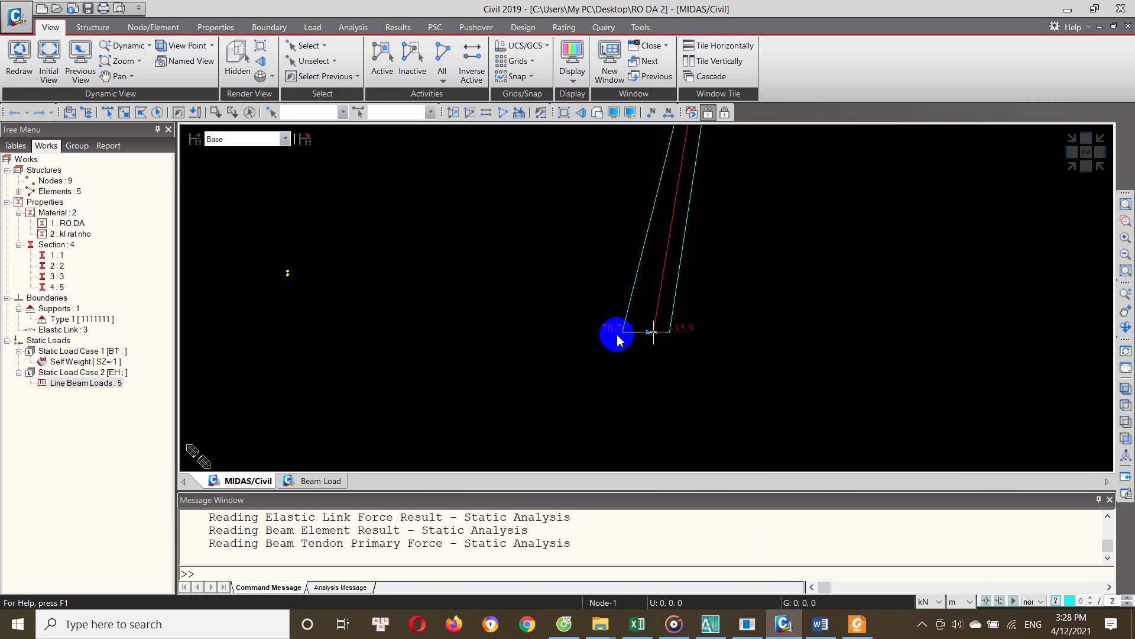
Set the wall's line beam load to a trapezoidal type acting in the Global X direction
middle_click_drag(608, 304, 598, 401)
scroll(565, 417, "down", 1)
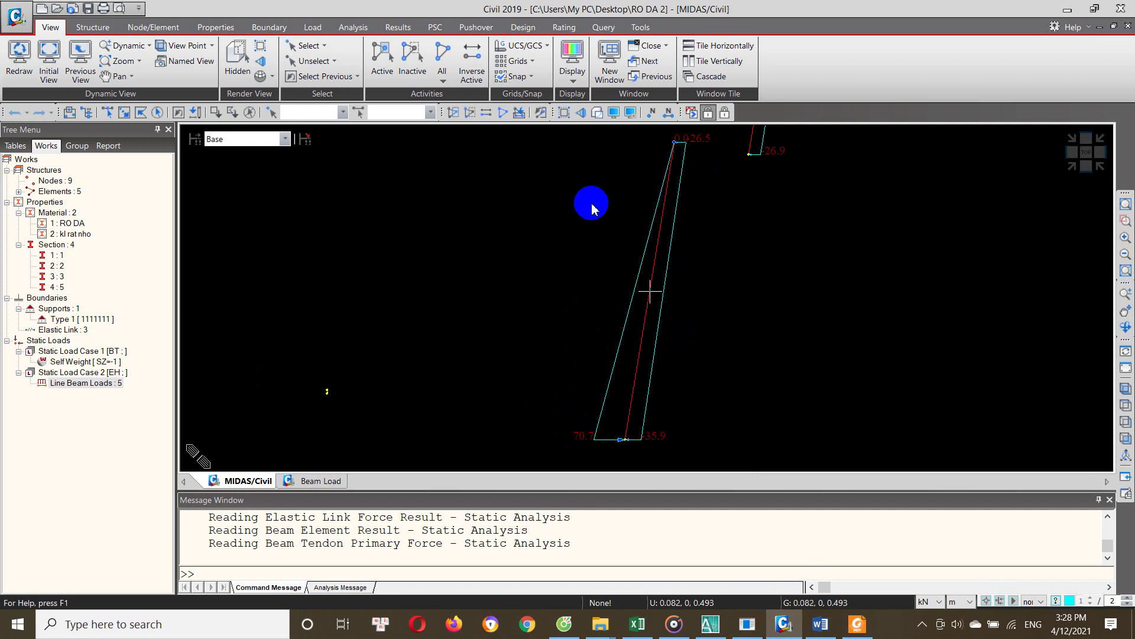
right_click(461, 207)
mouse_move(488, 306)
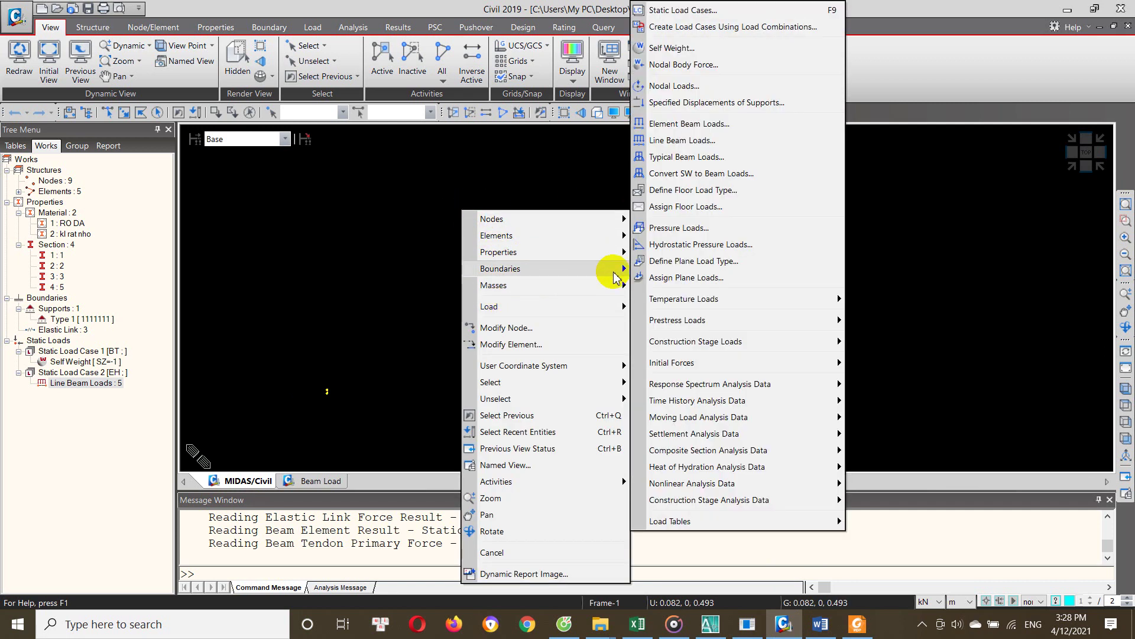
left_click(690, 147)
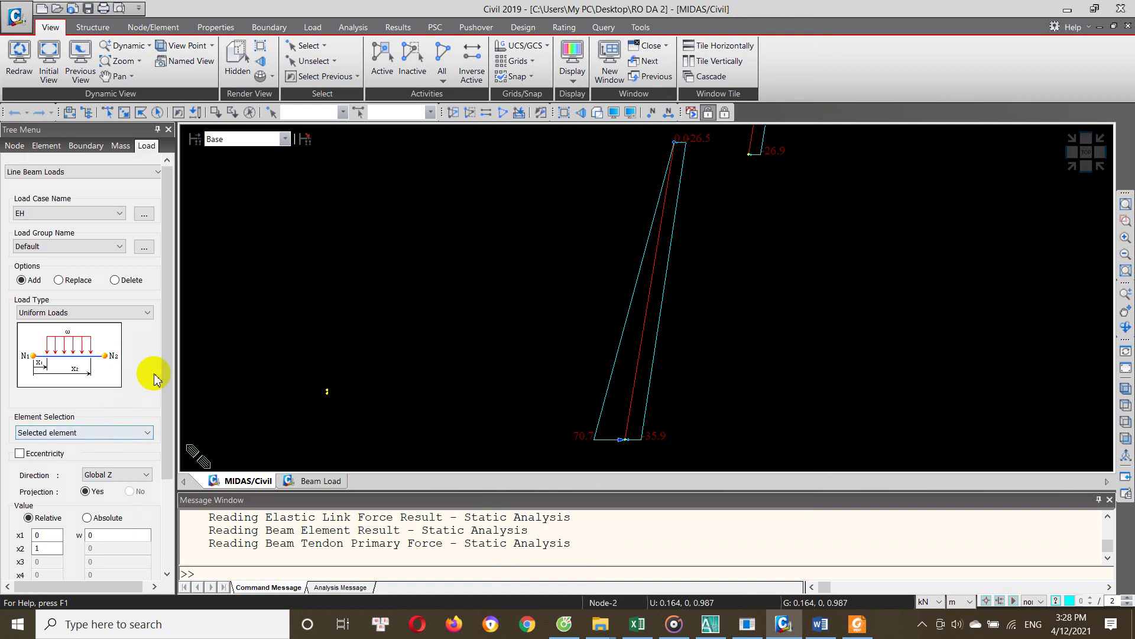
scroll(162, 392, "down", 1)
scroll(162, 407, "down", 2)
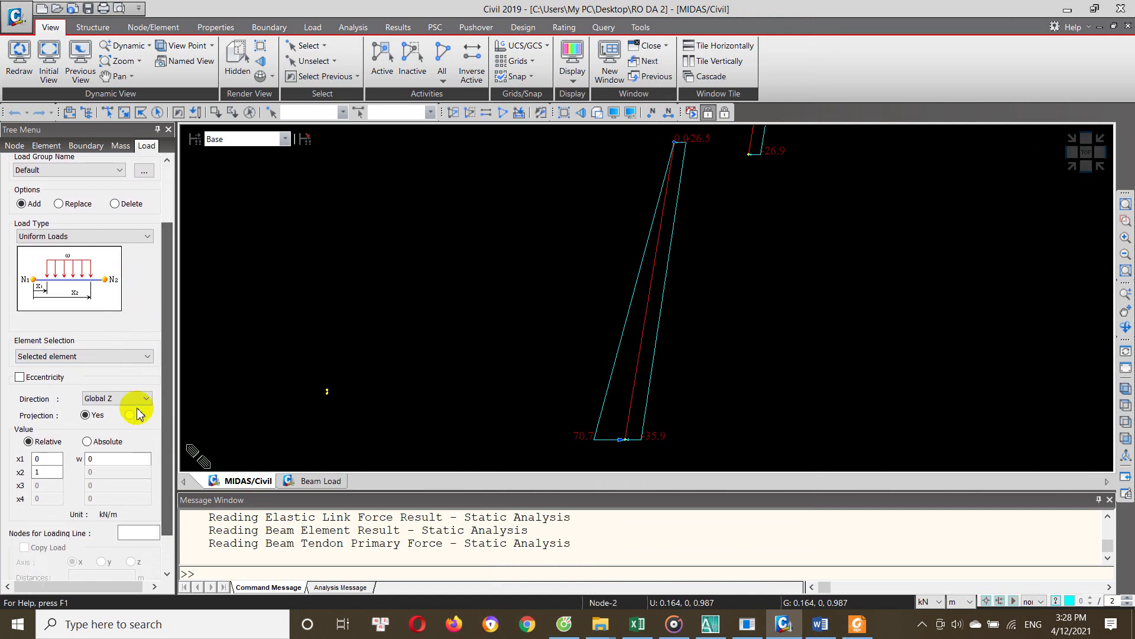
left_click(107, 238)
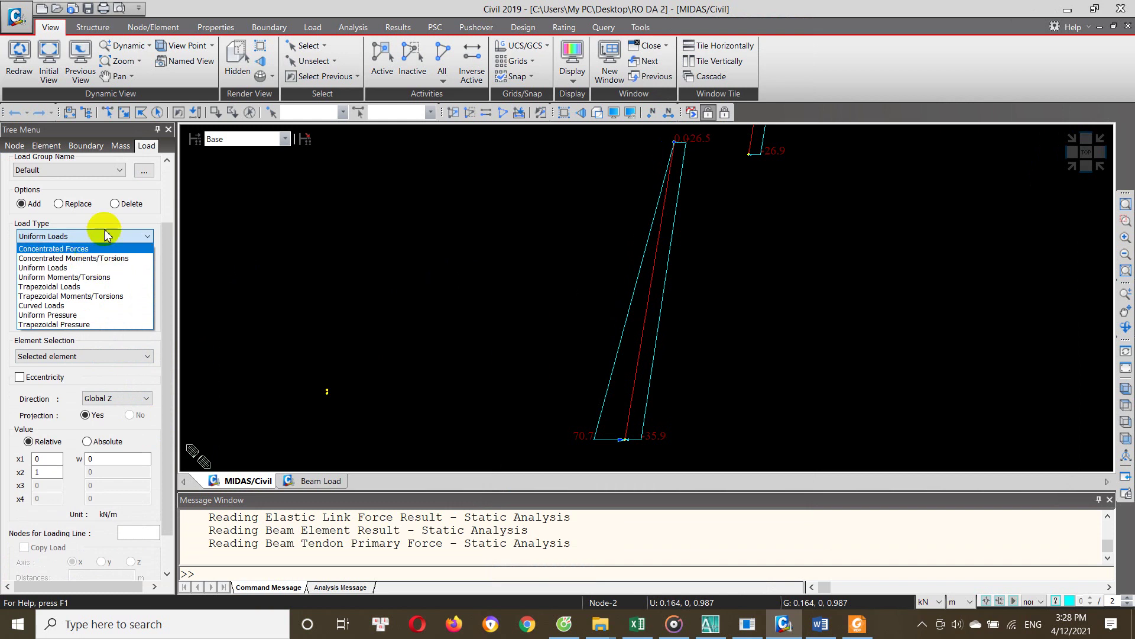
left_click(82, 287)
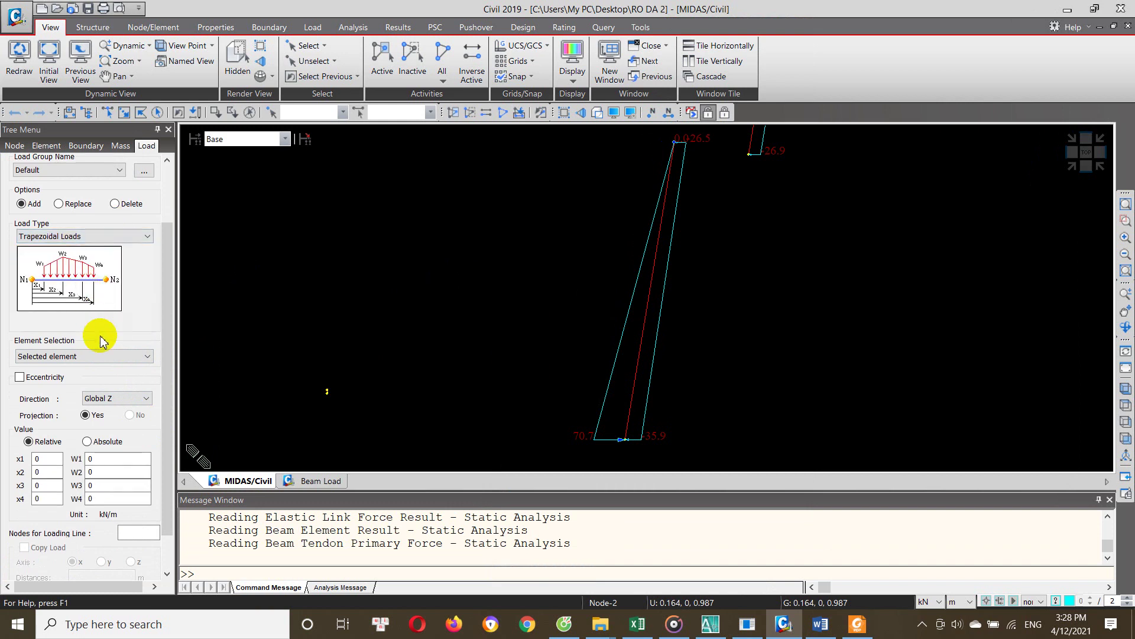
left_click(113, 398)
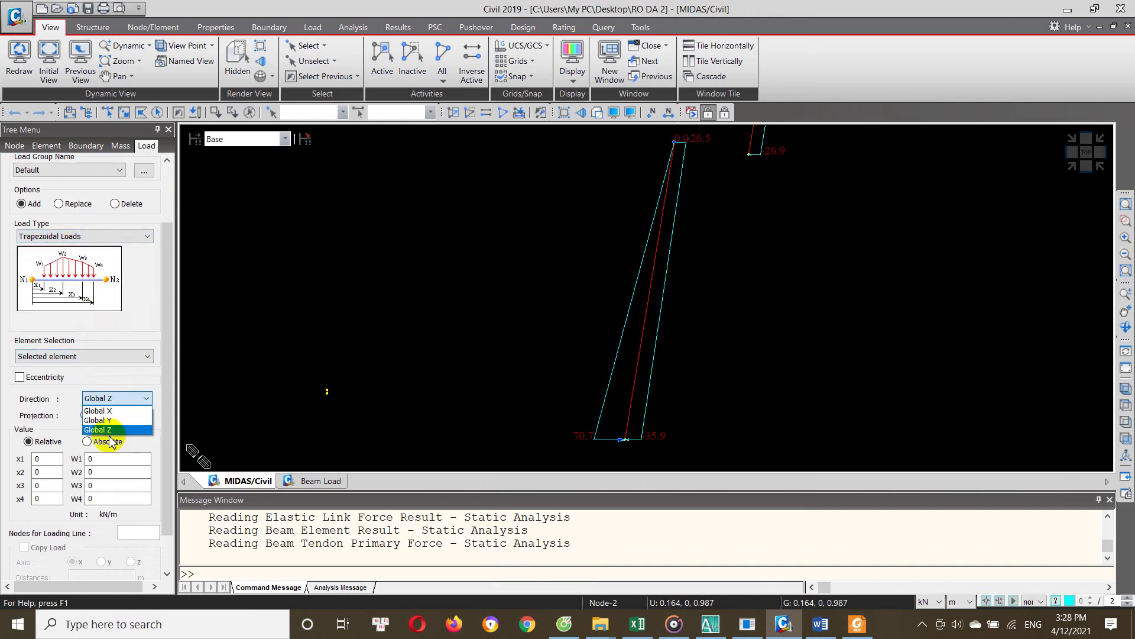
left_click(118, 433)
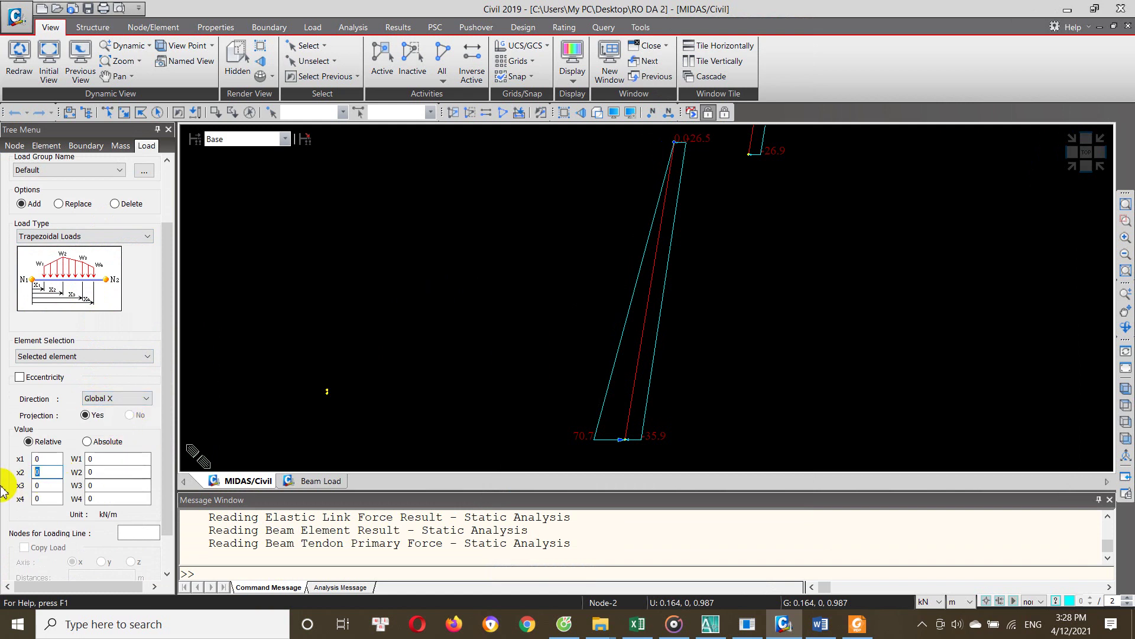
left_click(48, 472)
type("1")
Check the W2 end load value of 70.7 and close the line beam load settings
key("Tab")
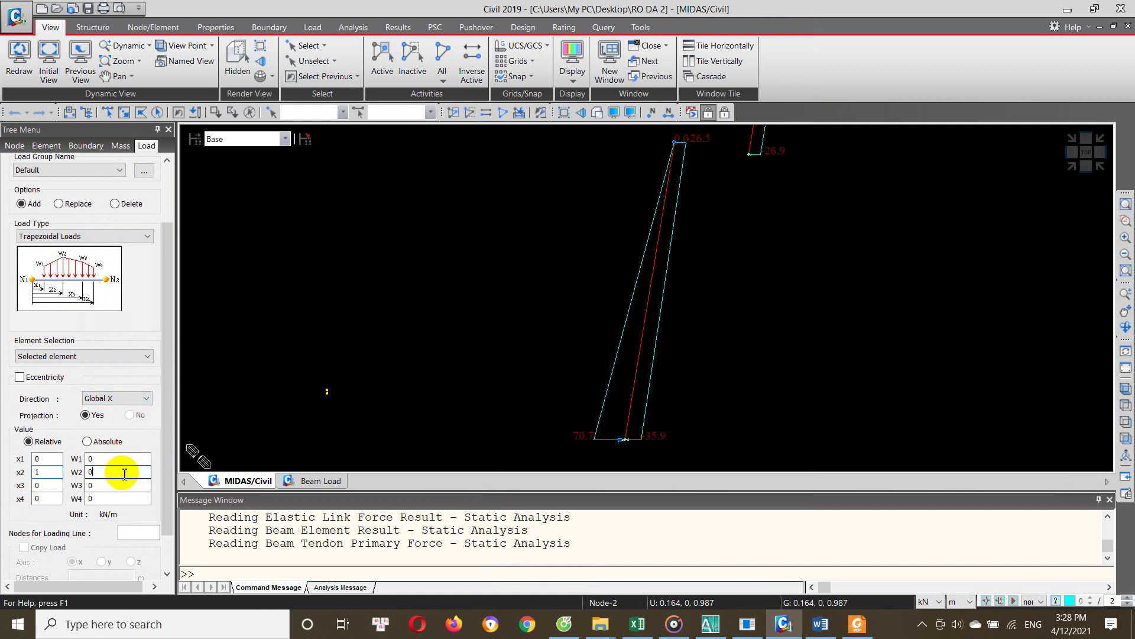
left_click(114, 471)
type("70.7")
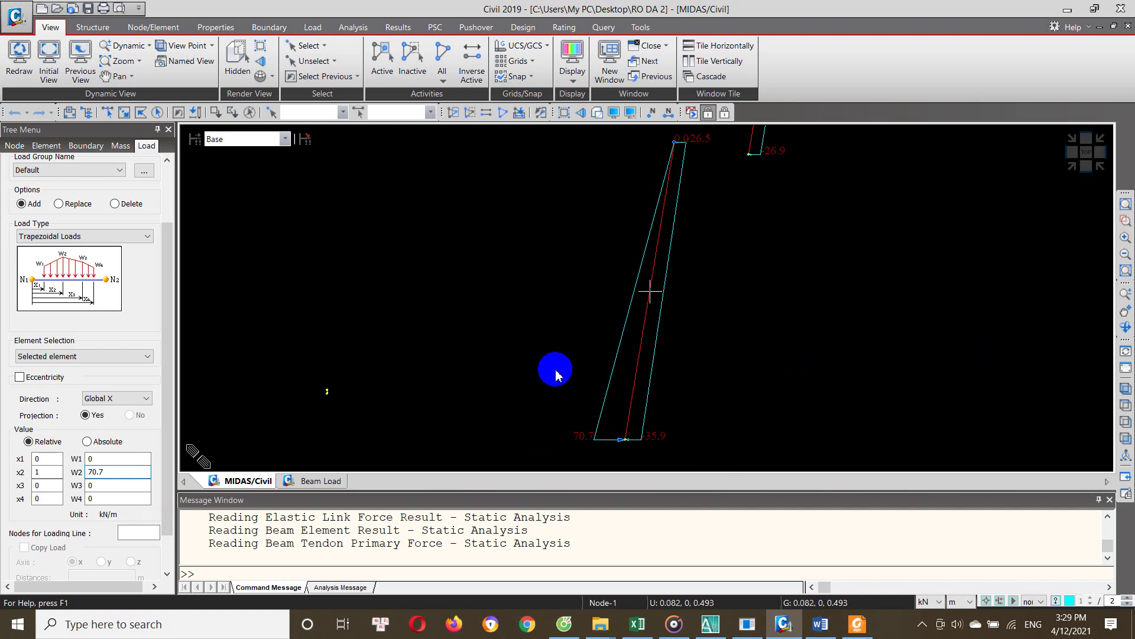
double_click(117, 473)
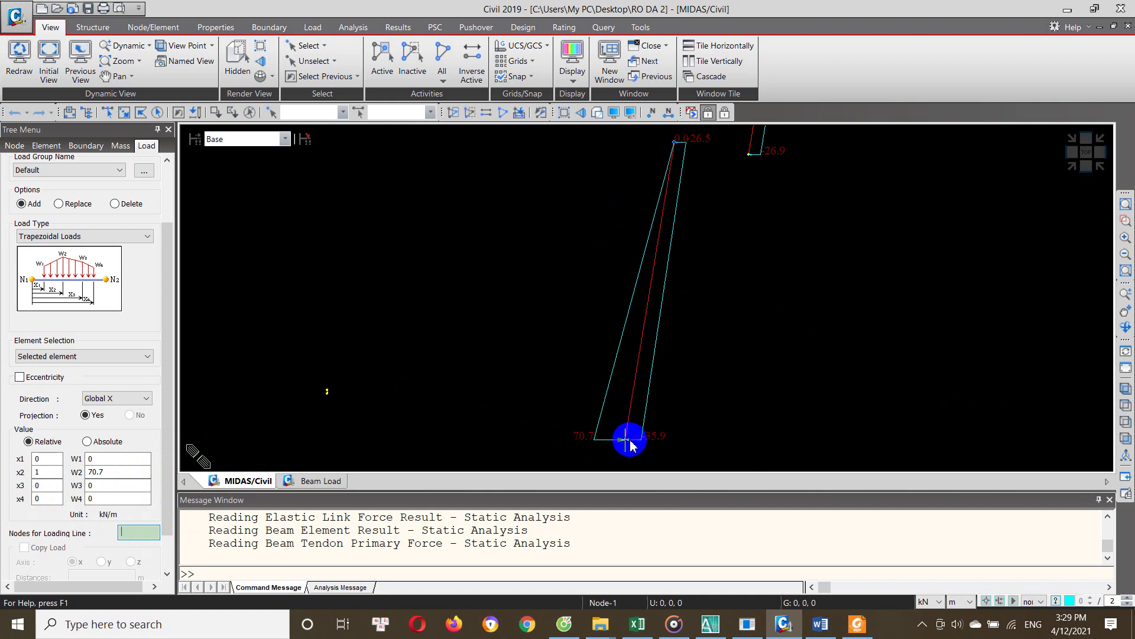
scroll(154, 535, "down", 2)
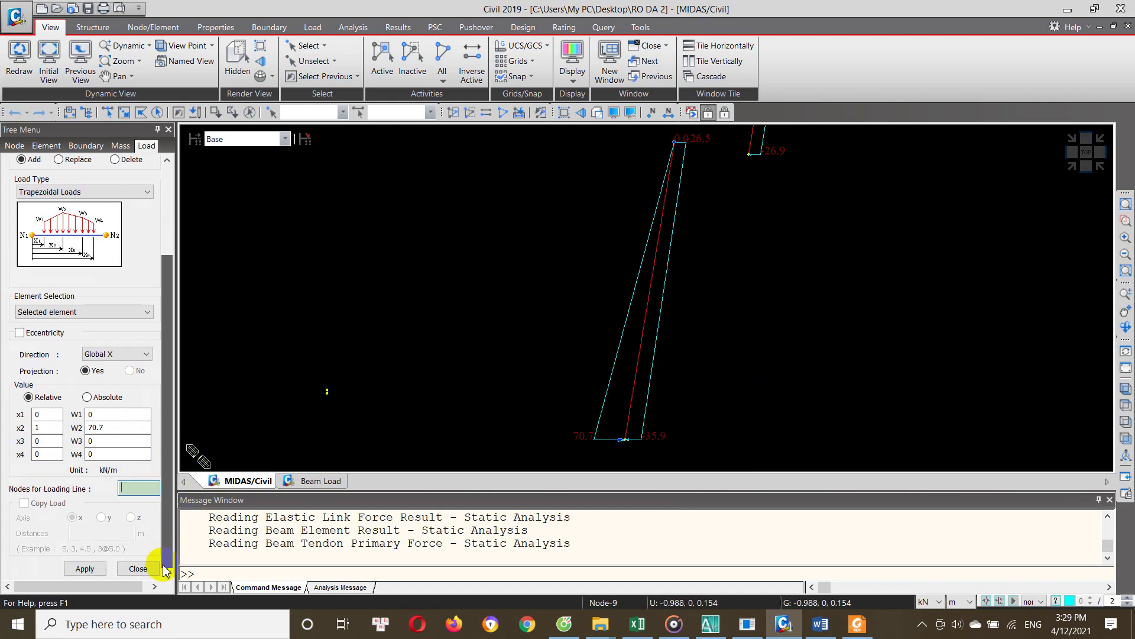
left_click(138, 568)
Reposition the view so the whole wall shows from base to top
middle_click_drag(493, 385, 591, 452)
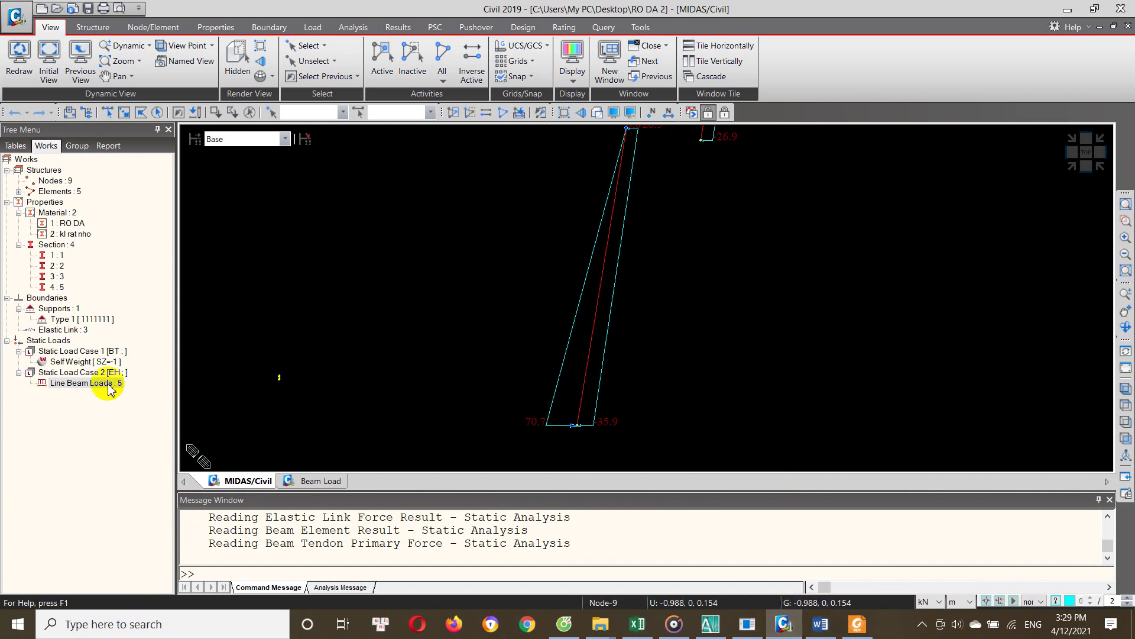
middle_click_drag(411, 322, 407, 373)
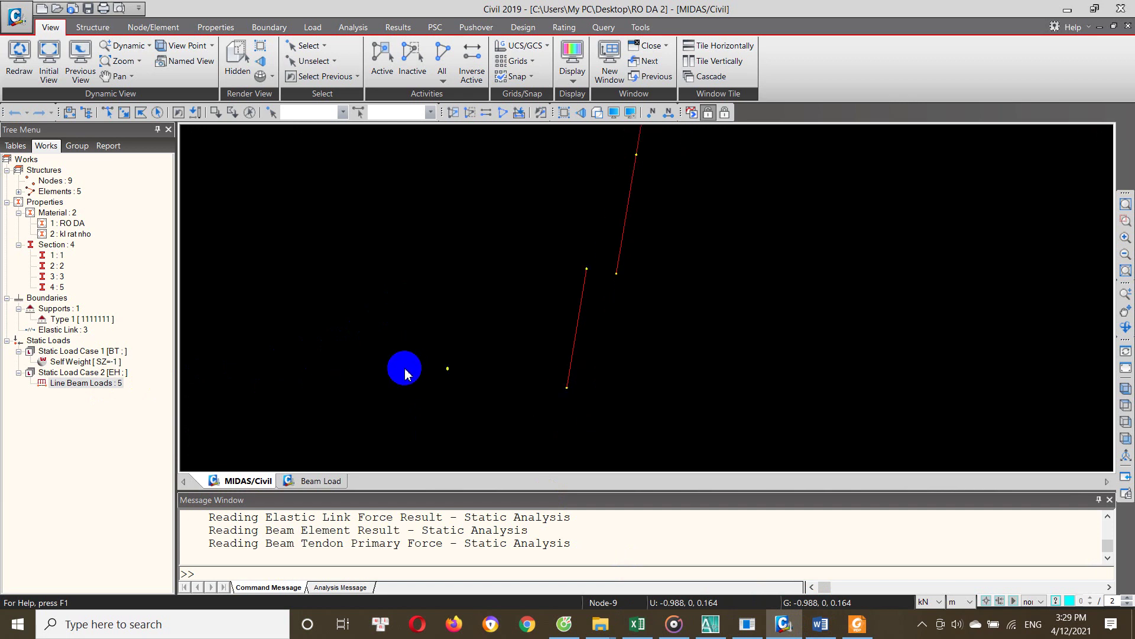
middle_click_drag(507, 296, 506, 325)
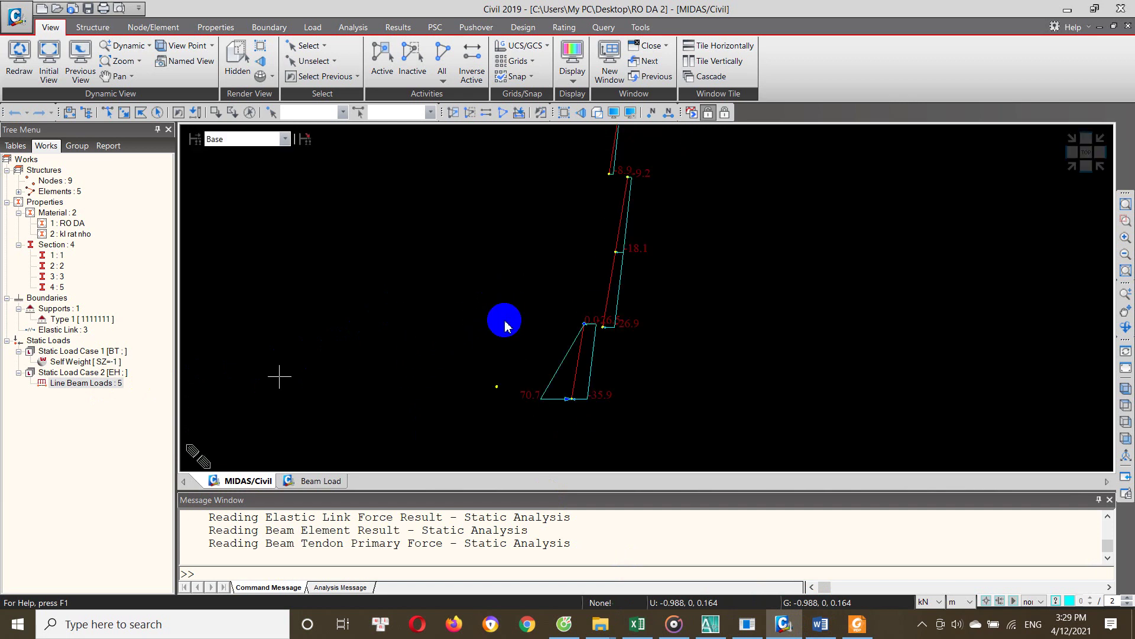
middle_click_drag(506, 325, 492, 380)
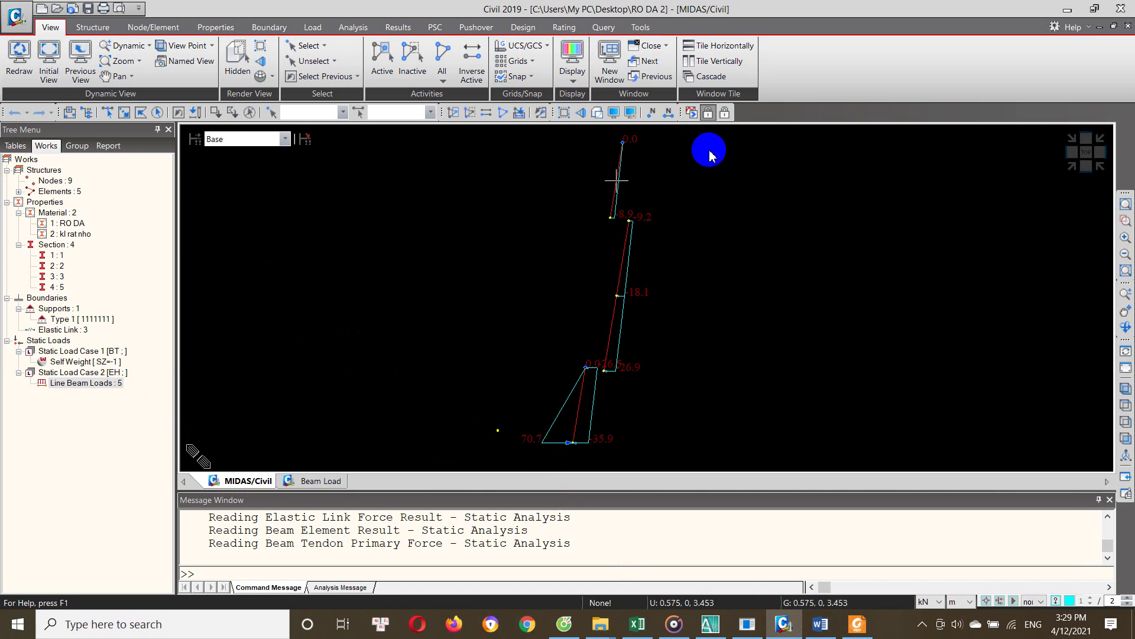
Select Elastic Link in the Works tree with the results lock off, then restore results mode
left_click(726, 115)
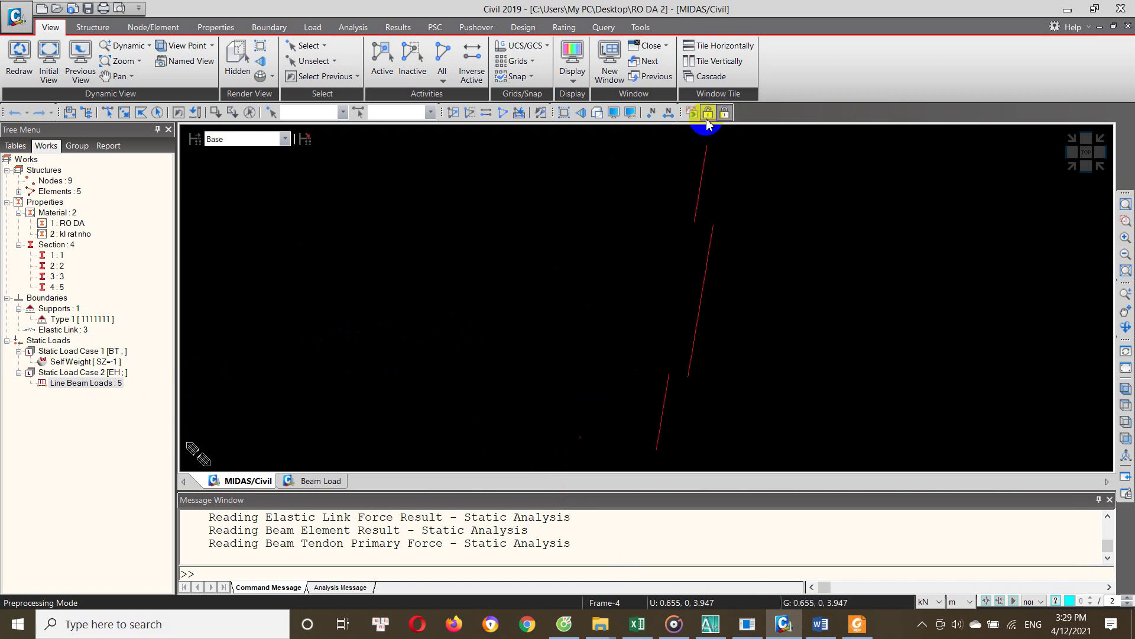
left_click(74, 331)
left_click(76, 146)
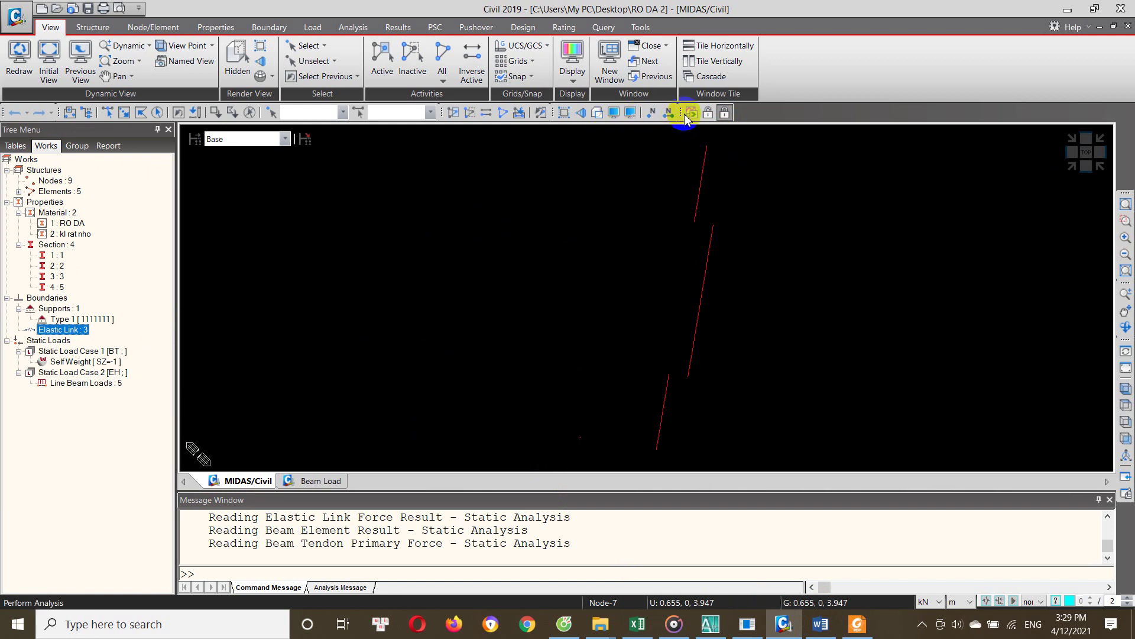
left_click(708, 113)
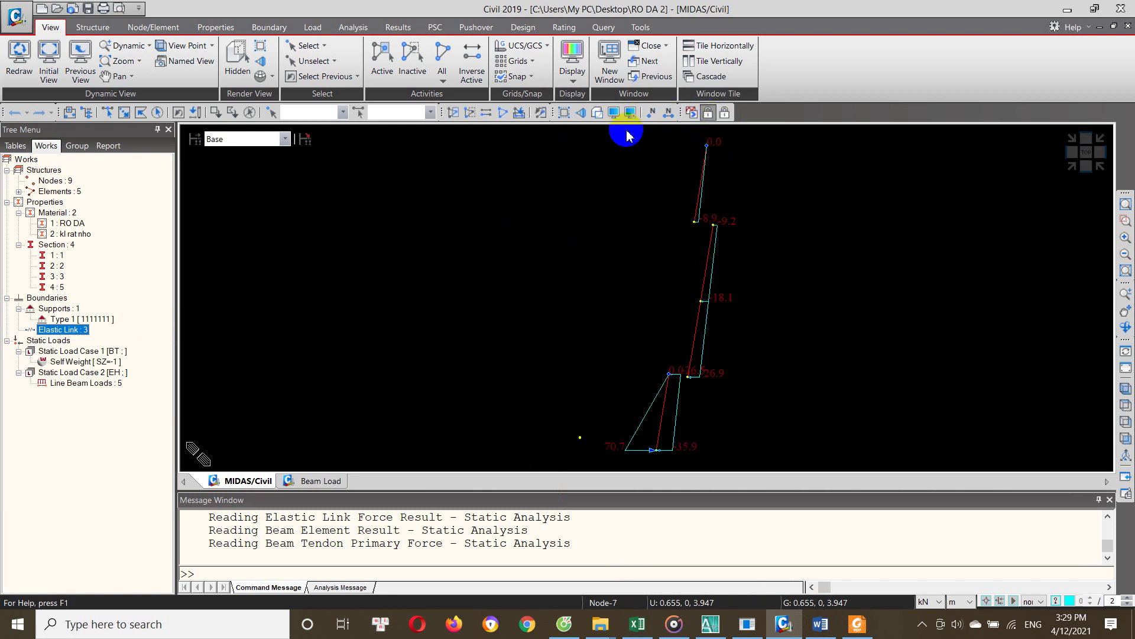
Display the wall as solid shapes and inspect it in isometric, top, side and front views
left_click(597, 112)
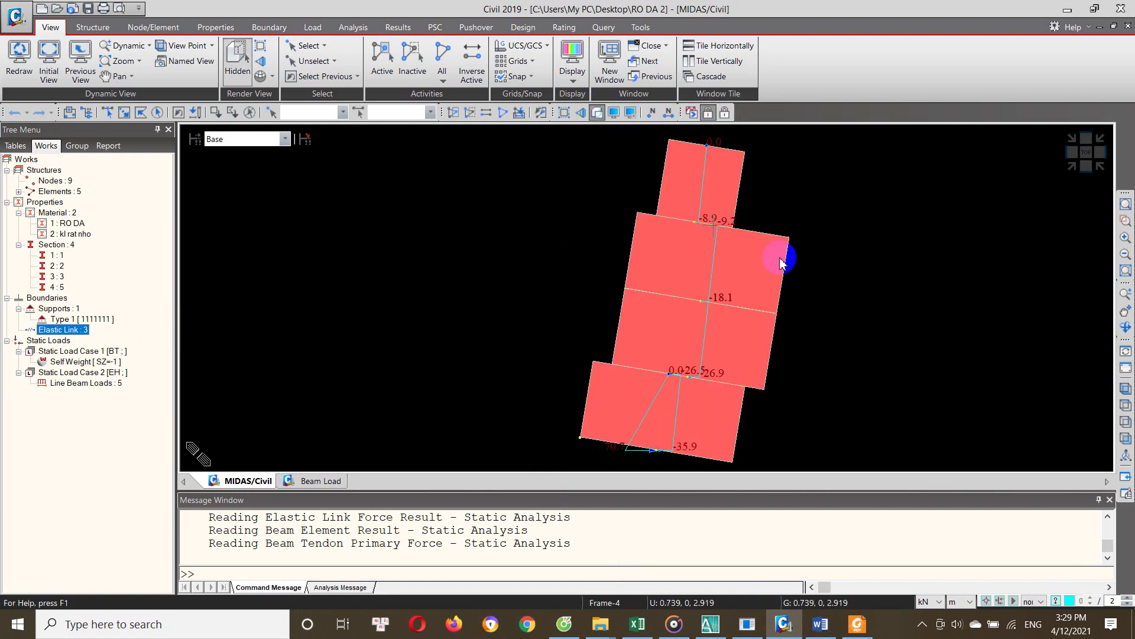
left_click(1126, 389)
left_click(764, 359)
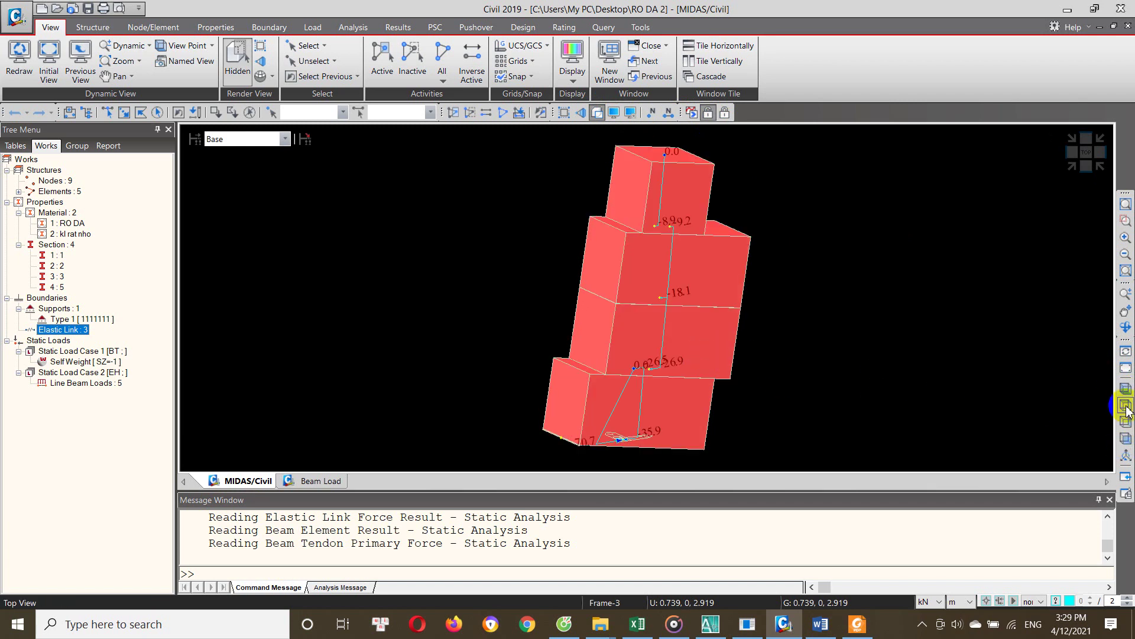
left_click(1125, 406)
left_click(1126, 421)
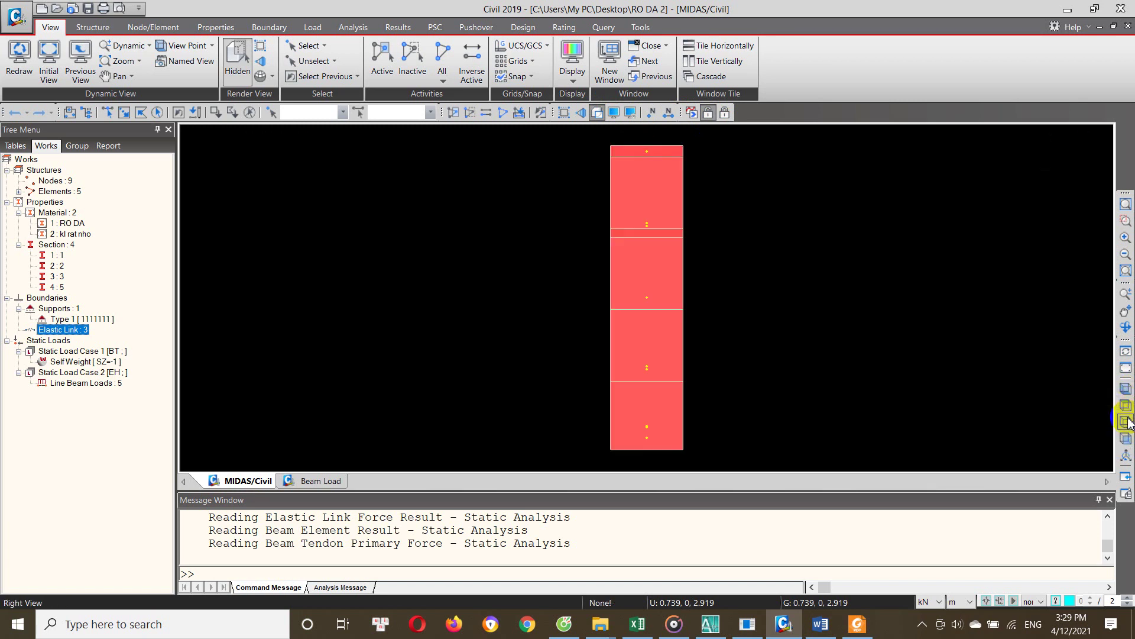
left_click(1059, 407)
left_click(1125, 389)
left_click(1070, 385)
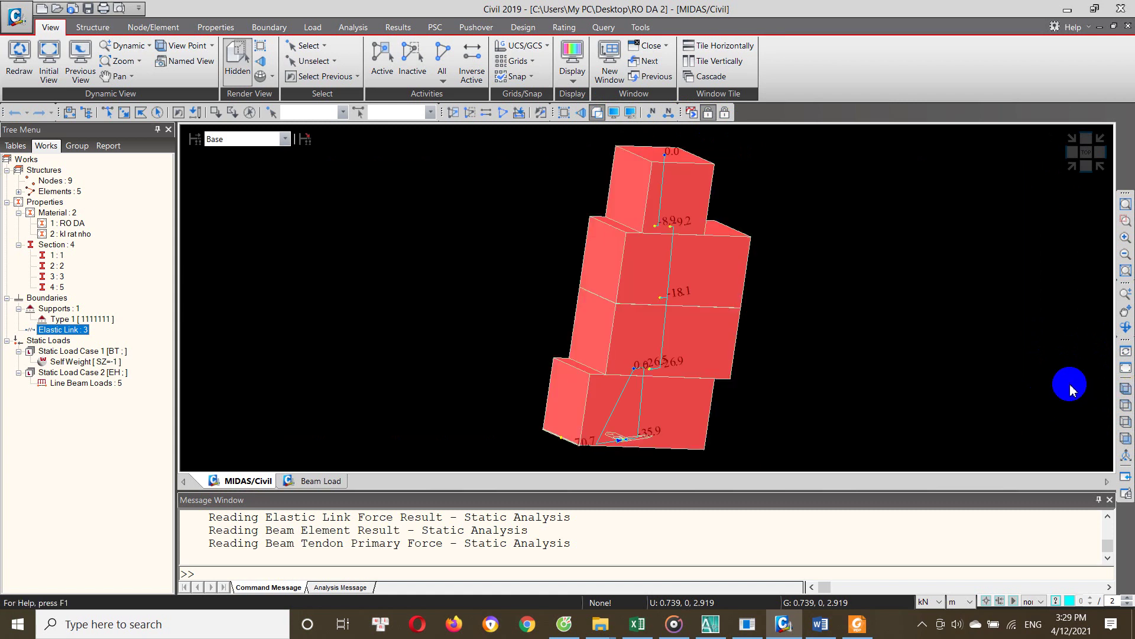
mouse_move(794, 368)
middle_mouse_down("ctrl")
mouse_move(892, 385)
mouse_move(735, 381)
mouse_move(818, 314)
mouse_move(950, 330)
mouse_move(818, 380)
mouse_move(760, 372)
mouse_move(747, 337)
mouse_move(730, 360)
mouse_move(765, 362)
mouse_move(727, 362)
mouse_move(831, 408)
mouse_move(733, 378)
mouse_move(733, 357)
mouse_move(745, 347)
mouse_move(834, 363)
mouse_move(748, 330)
mouse_move(773, 330)
mouse_move(712, 330)
middle_mouse_up("ctrl")
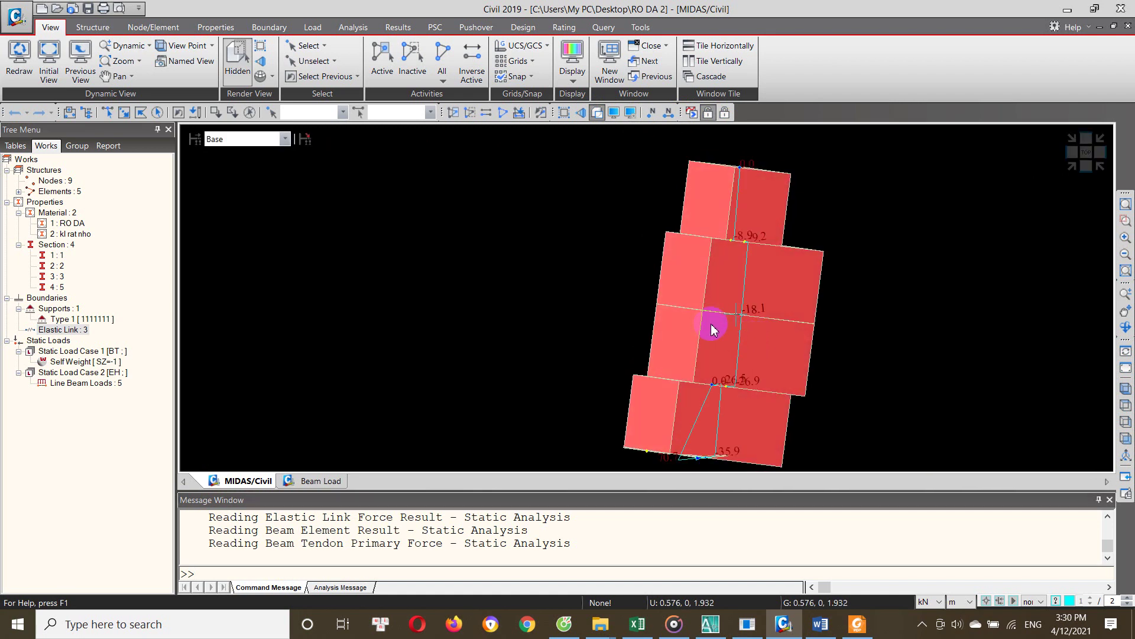
mouse_move(638, 288)
middle_mouse_down("ctrl")
mouse_move(800, 348)
mouse_move(889, 345)
mouse_move(784, 378)
mouse_move(690, 327)
mouse_move(609, 325)
mouse_move(733, 339)
mouse_move(762, 301)
mouse_move(697, 302)
middle_mouse_up("ctrl")
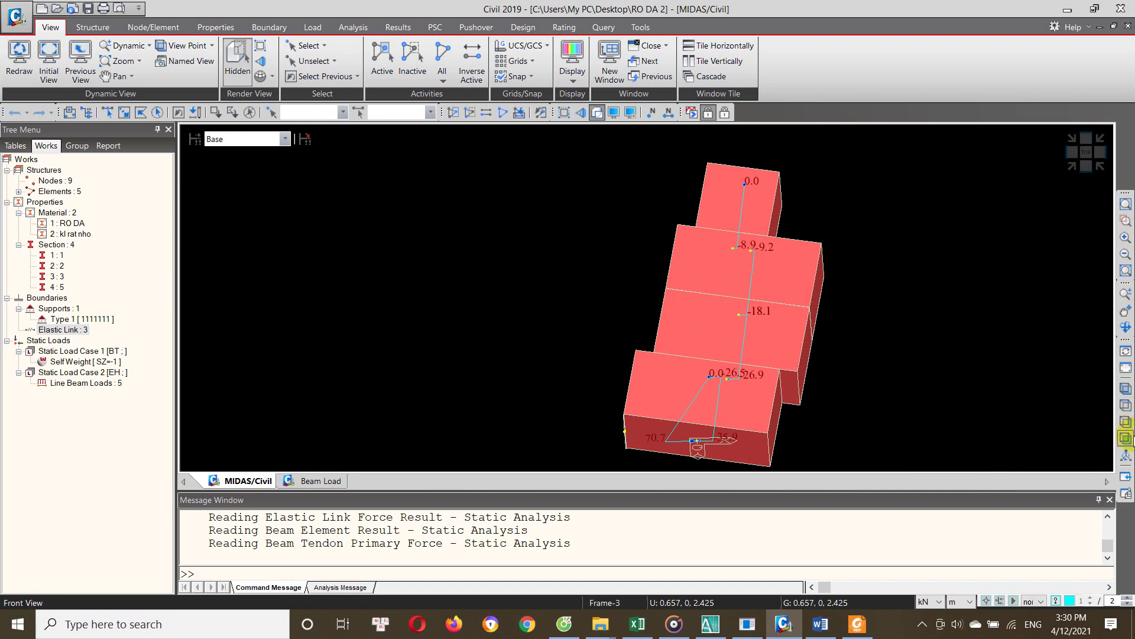
left_click(1126, 438)
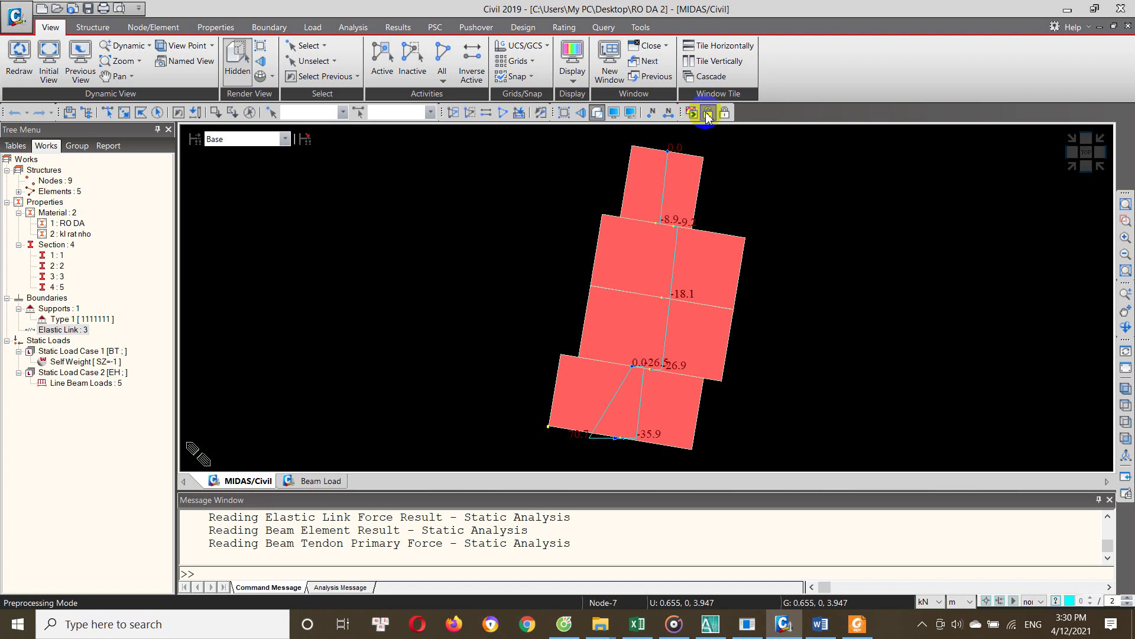
Return to a wireframe model view, open the beam force diagram settings, then switch to the Excel workbook
left_click(725, 117)
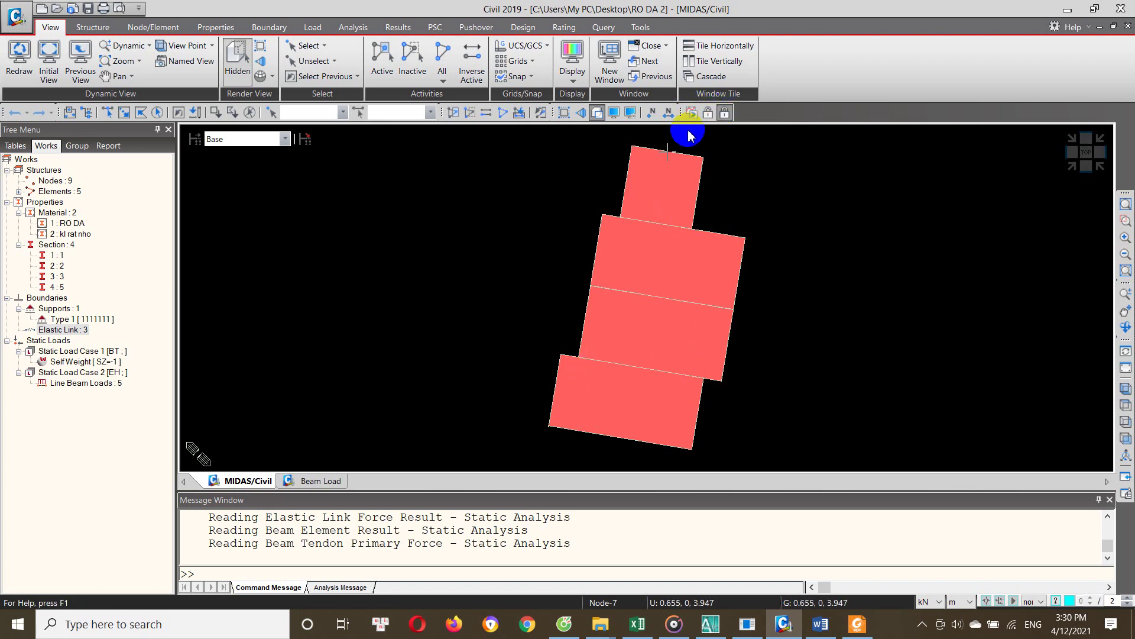
left_click(598, 115)
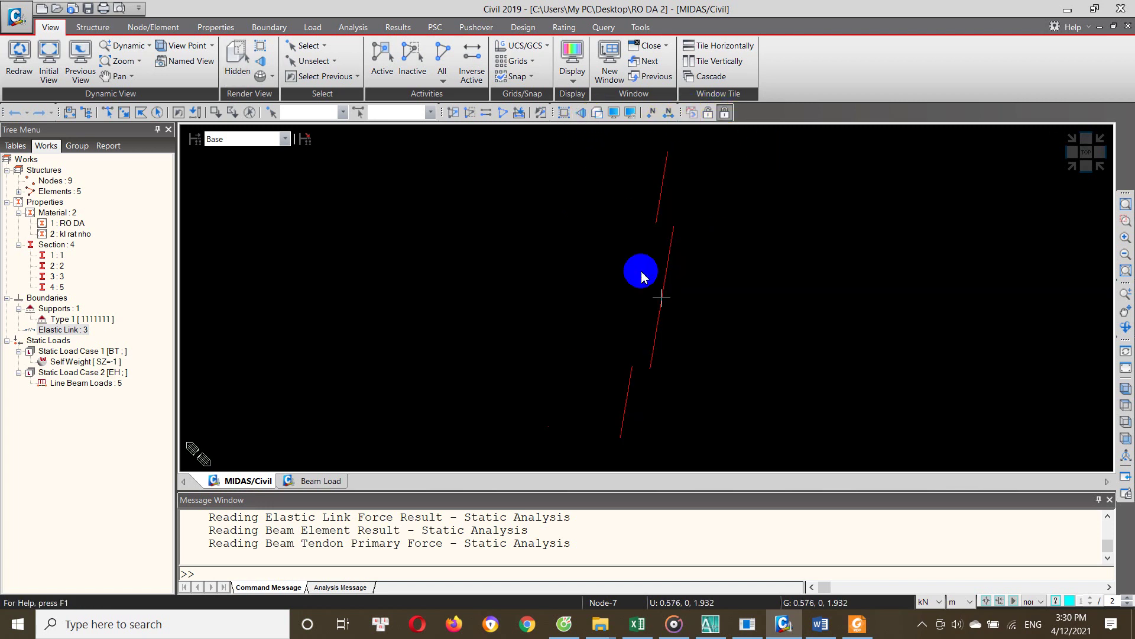
right_click(393, 243)
mouse_move(427, 285)
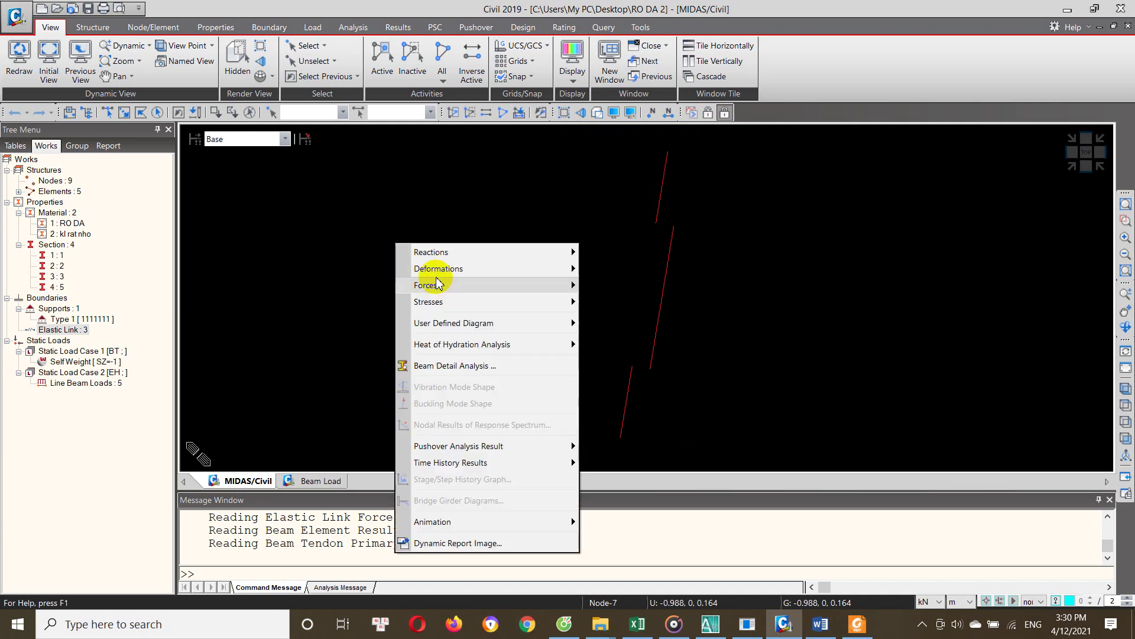
left_click(626, 319)
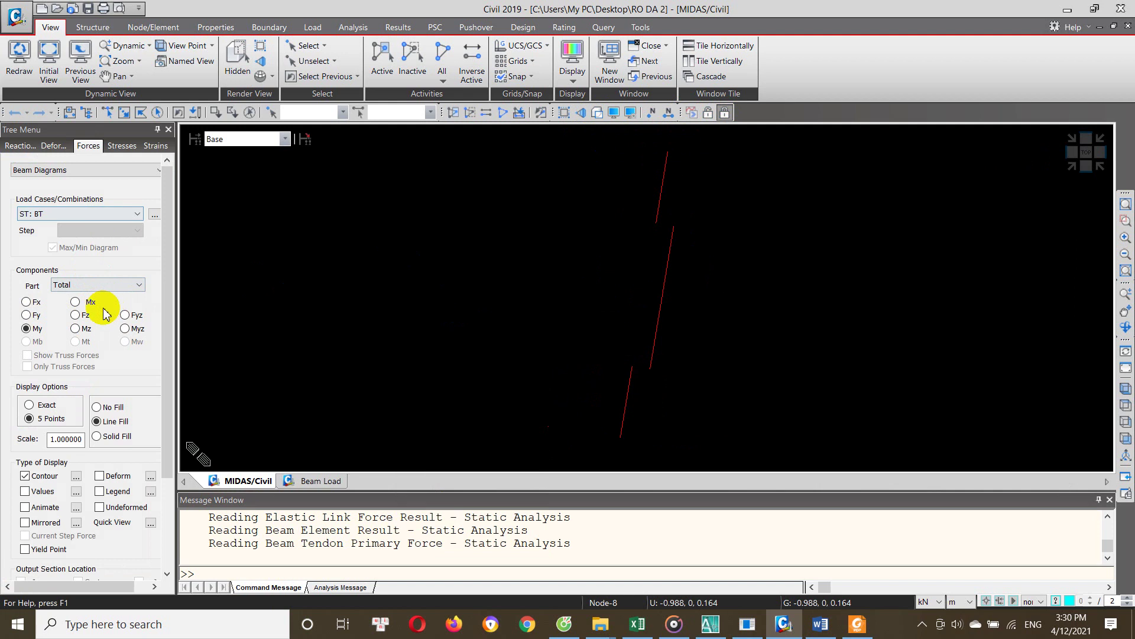
left_click(637, 623)
Review the KIỂM TRA TƯỜNG CHẮN RỌ ĐÁ check sheet from its P4 title downward
scroll(300, 455, "up", 5)
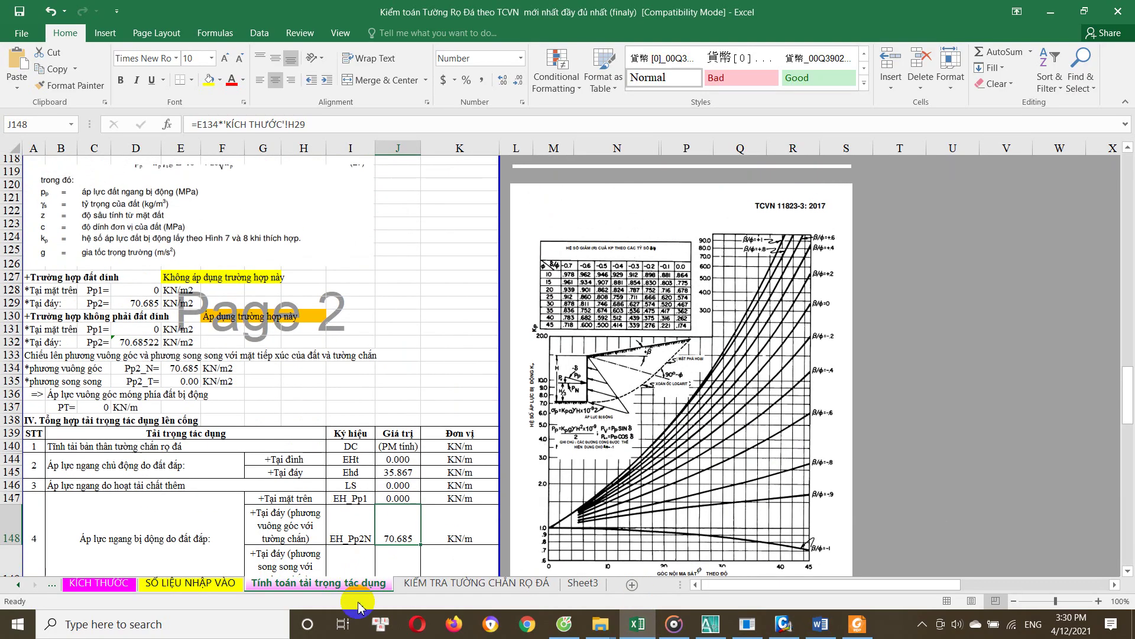
scroll(300, 455, "up", 3)
key("ctrl+Page_Down")
scroll(209, 433, "up", 6)
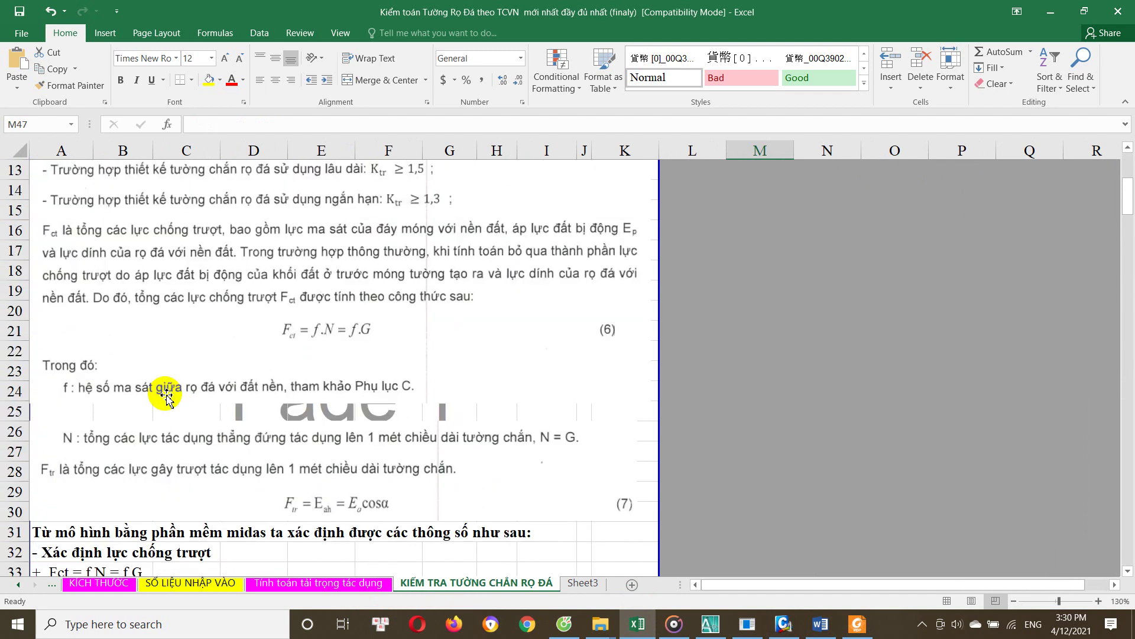
scroll(159, 390, "up", 7)
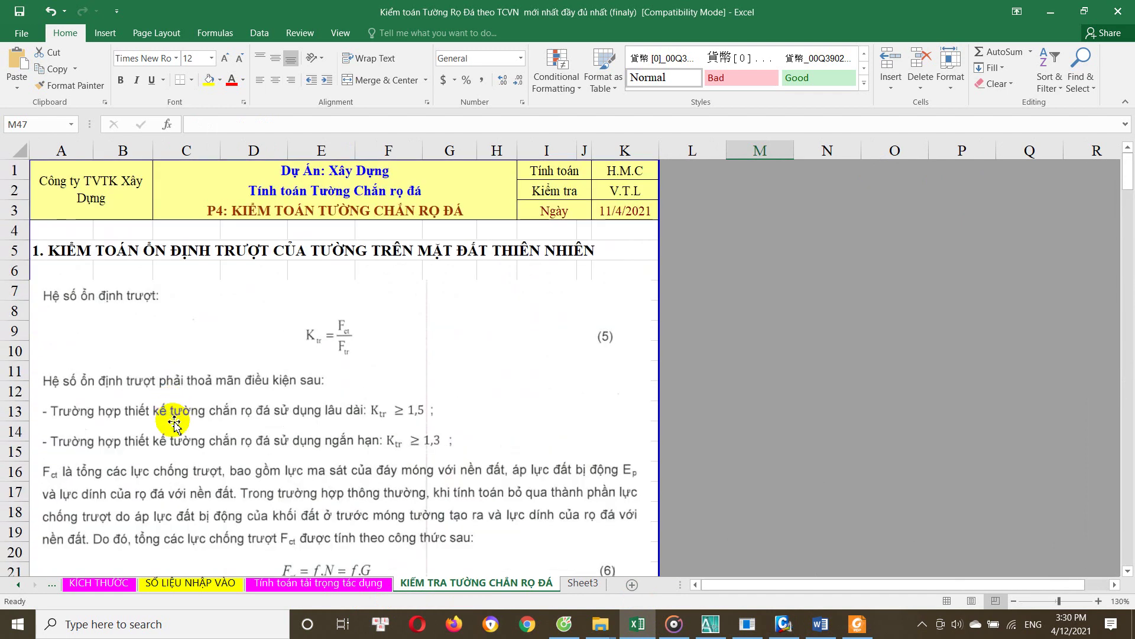
left_click(343, 213)
scroll(277, 285, "down", 2)
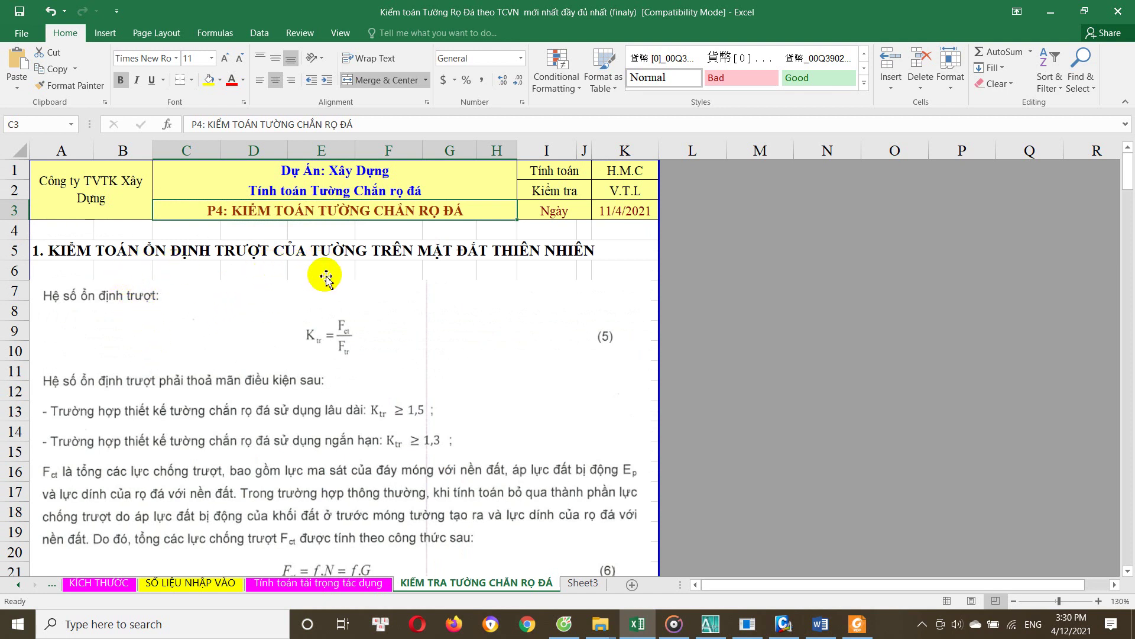
scroll(326, 278, "down", 2)
scroll(331, 284, "down", 2)
scroll(237, 281, "up", 3)
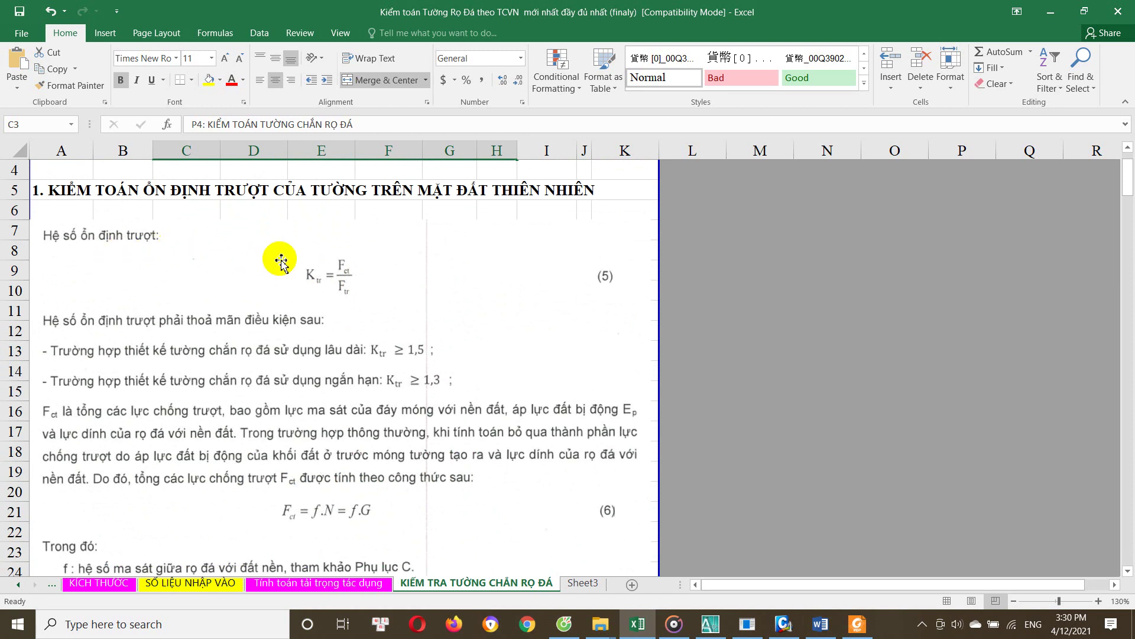
scroll(352, 293, "down", 1)
scroll(319, 299, "down", 1)
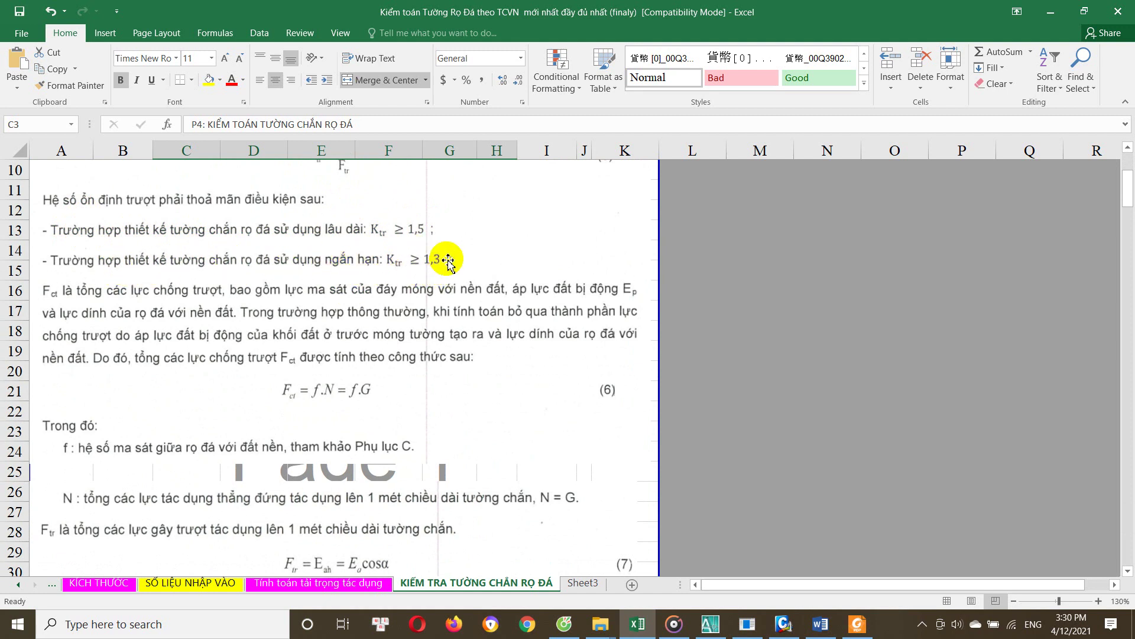
scroll(470, 259, "down", 2)
scroll(418, 267, "down", 1)
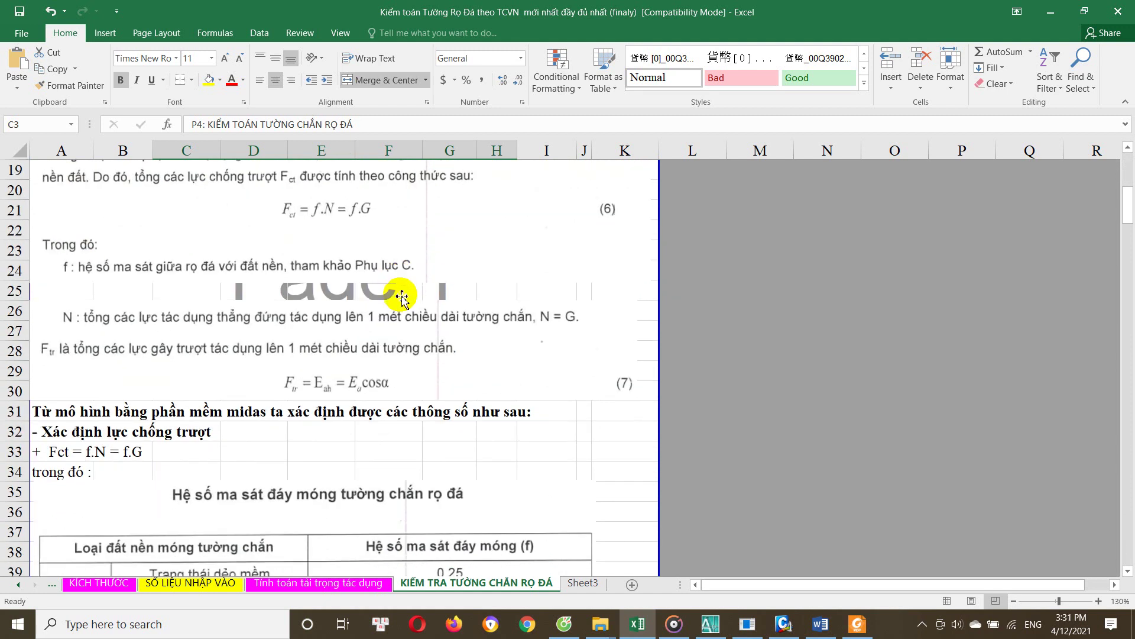
scroll(406, 300, "up", 2)
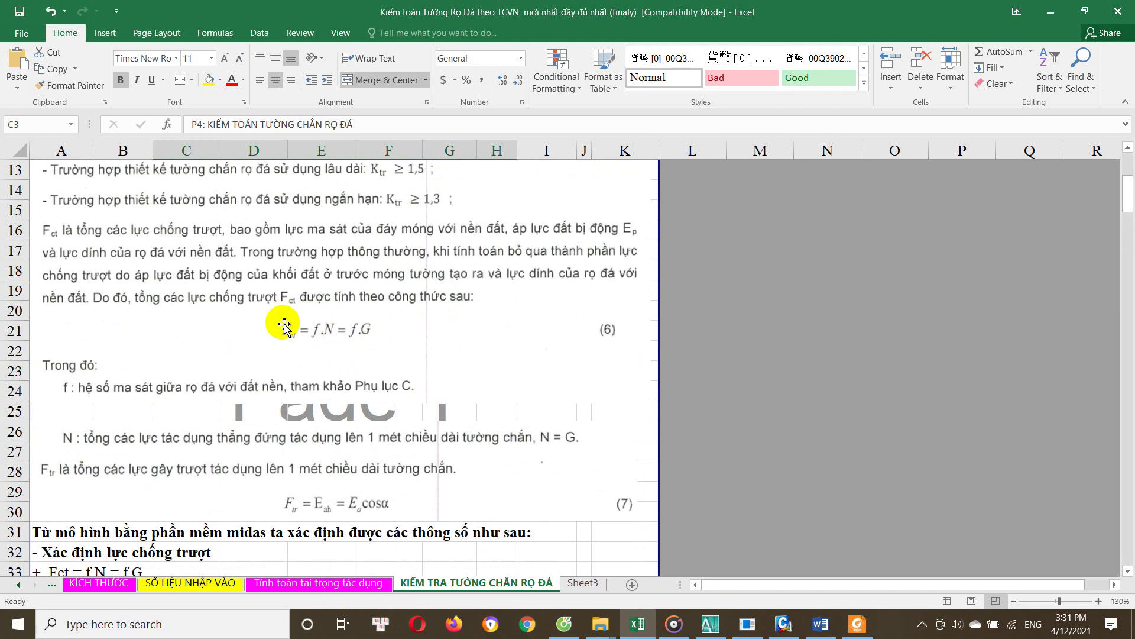
scroll(303, 349, "down", 1)
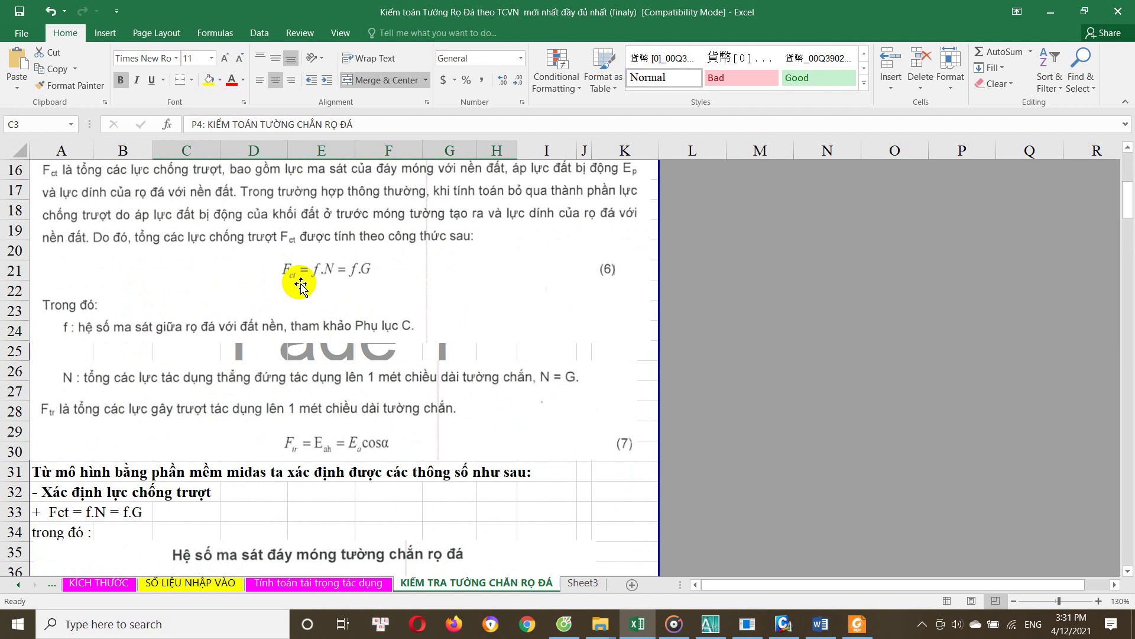
scroll(251, 316, "down", 1)
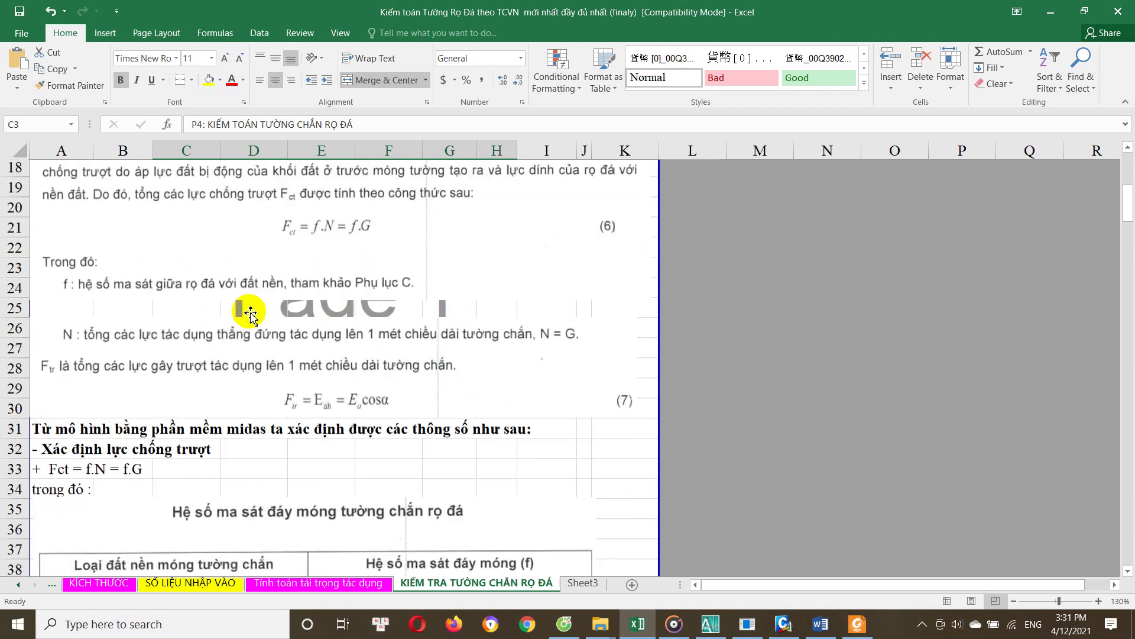
scroll(251, 316, "down", 1)
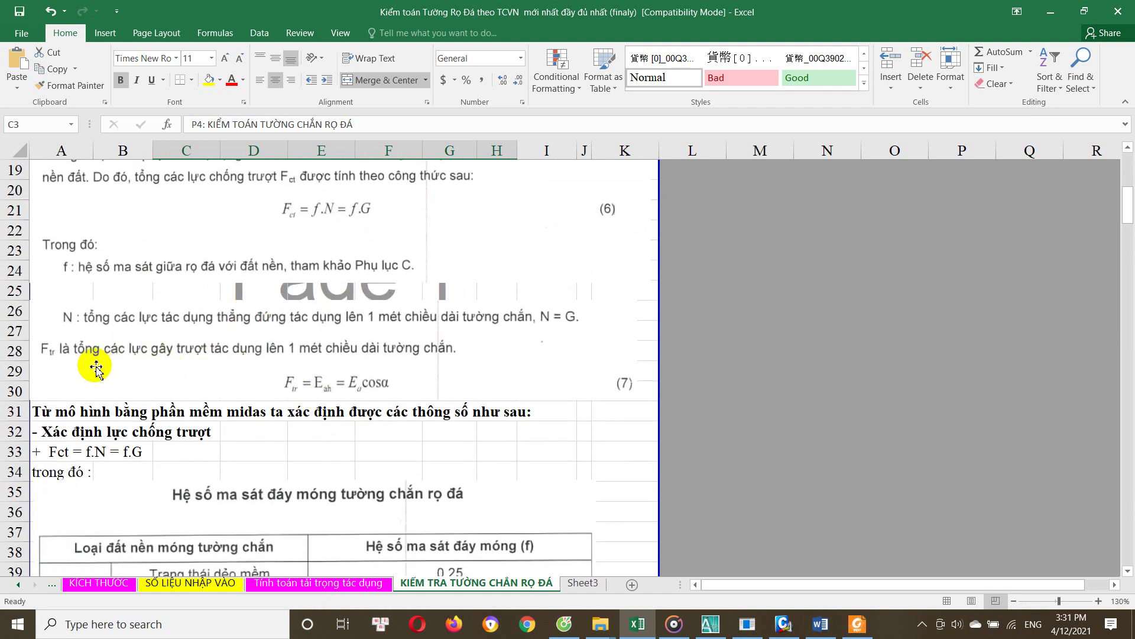
scroll(167, 360, "down", 1)
scroll(359, 335, "down", 1)
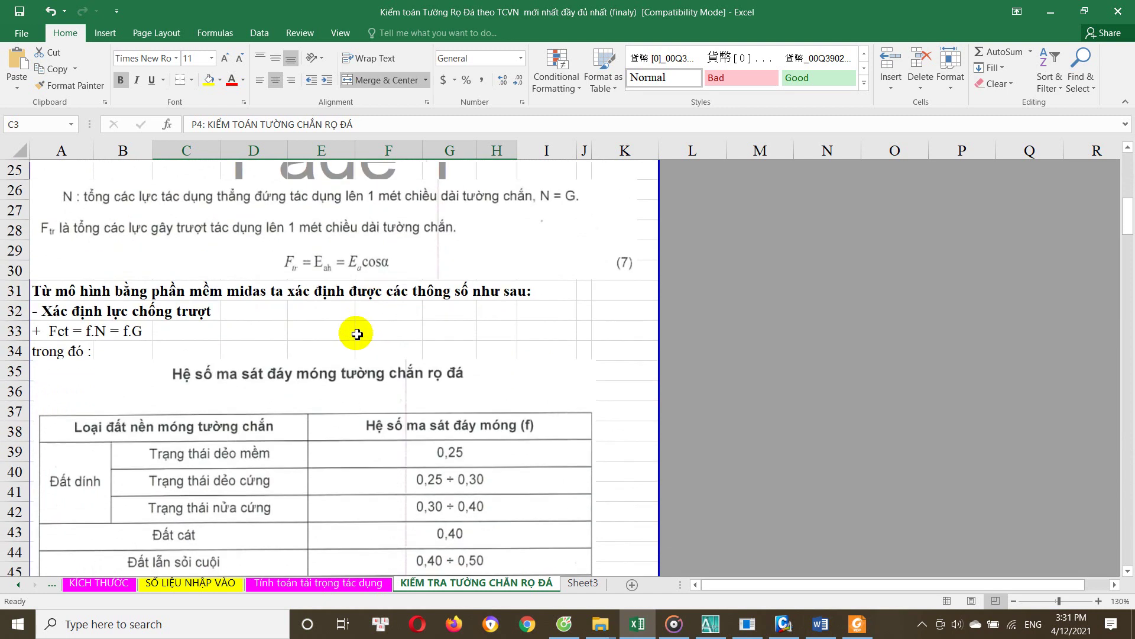
scroll(325, 322, "down", 1)
scroll(331, 349, "down", 1)
scroll(335, 362, "up", 1)
scroll(326, 287, "up", 2)
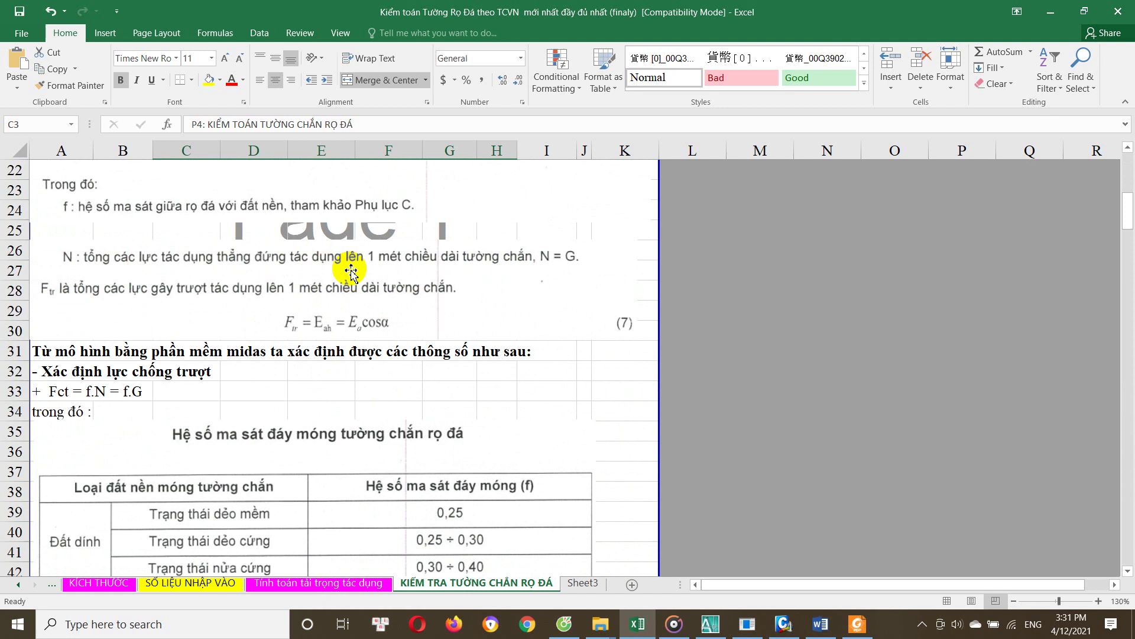
scroll(262, 314, "down", 1)
scroll(304, 337, "down", 2)
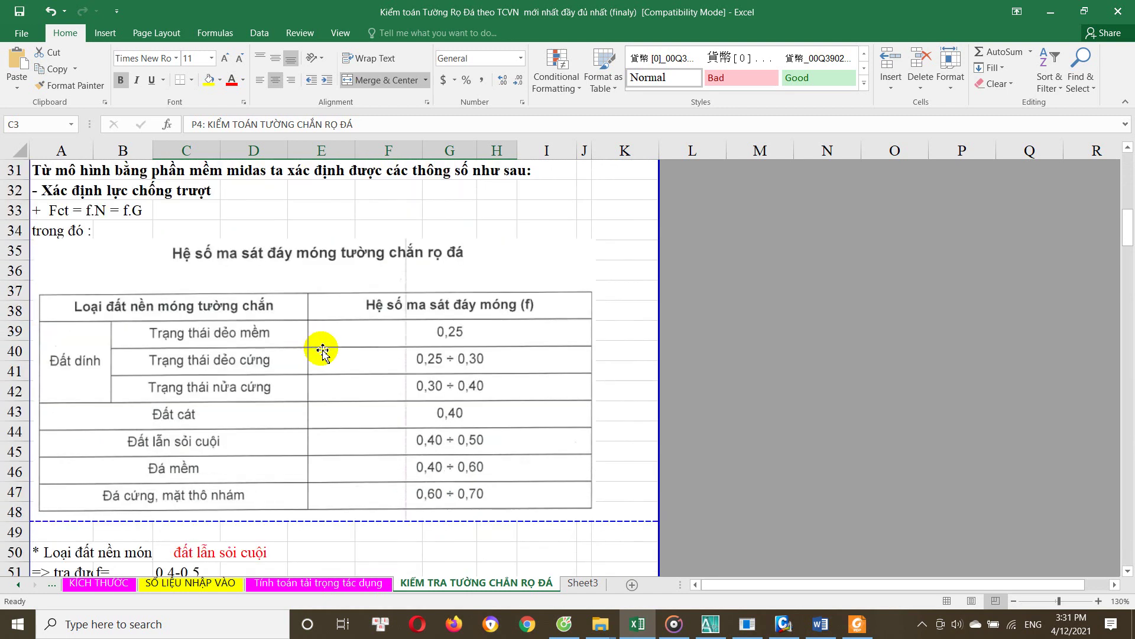
Inspect the earth pressure value in J144 on the Tính toán tải trọng tác dụng sheet
left_click(306, 582)
scroll(349, 502, "down", 2)
scroll(348, 484, "down", 7)
left_click(400, 293)
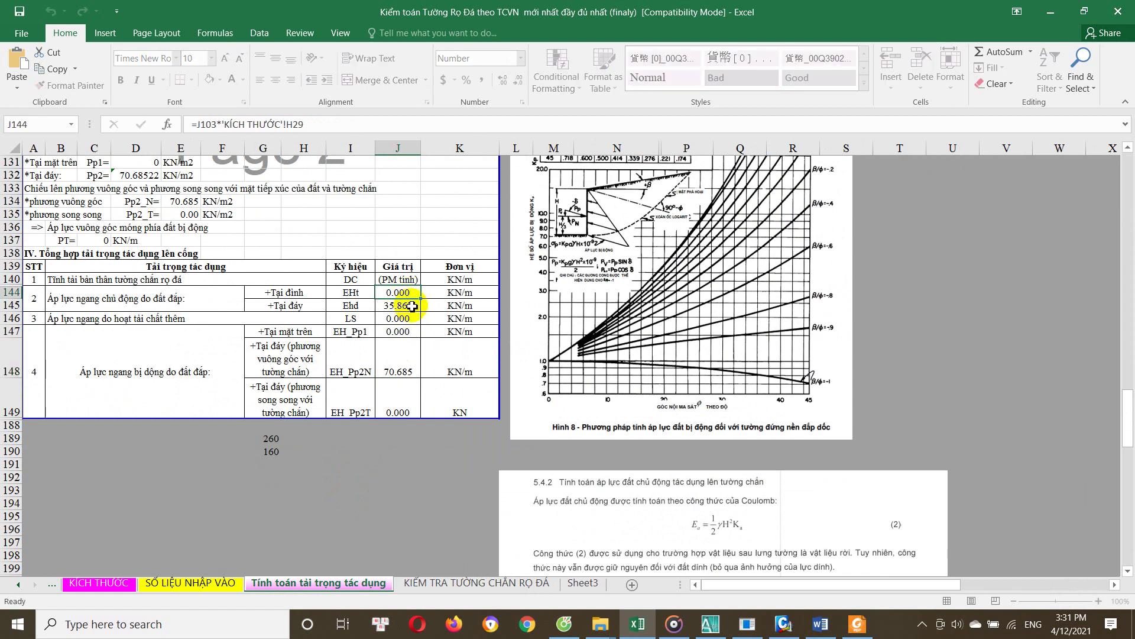
left_click_drag(471, 279, 476, 398)
Back on the check sheet, set foundation soil in C50 to đất lẫn sỏi cuội
left_click(491, 583)
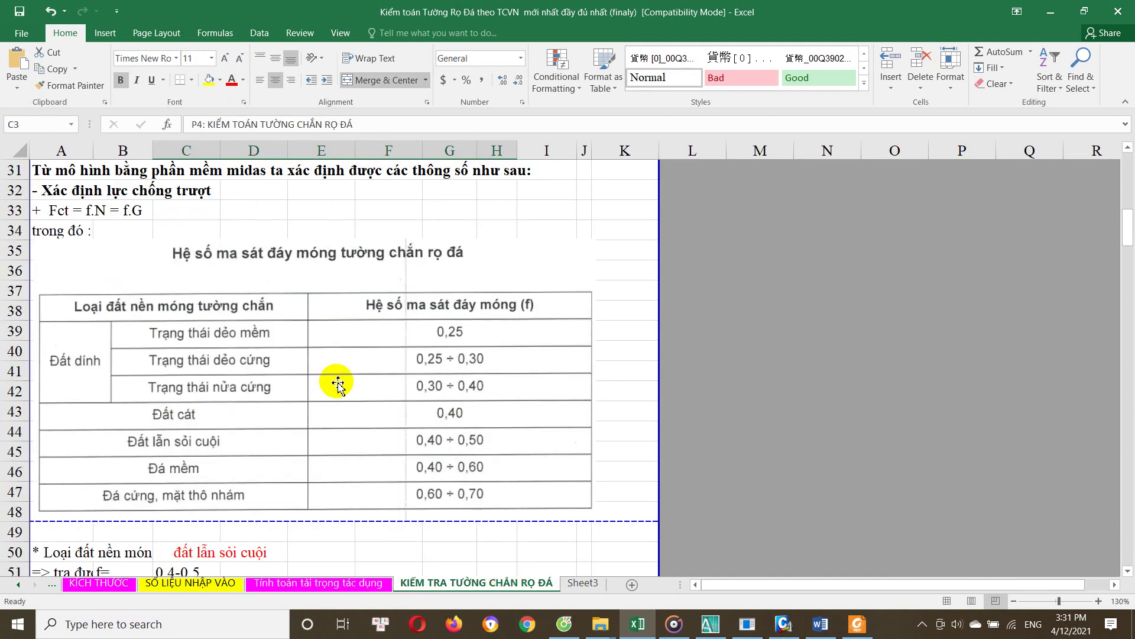
scroll(338, 384, "up", 1)
scroll(340, 385, "down", 2)
scroll(341, 385, "down", 1)
scroll(348, 373, "up", 1)
scroll(327, 271, "up", 1)
scroll(294, 260, "down", 2)
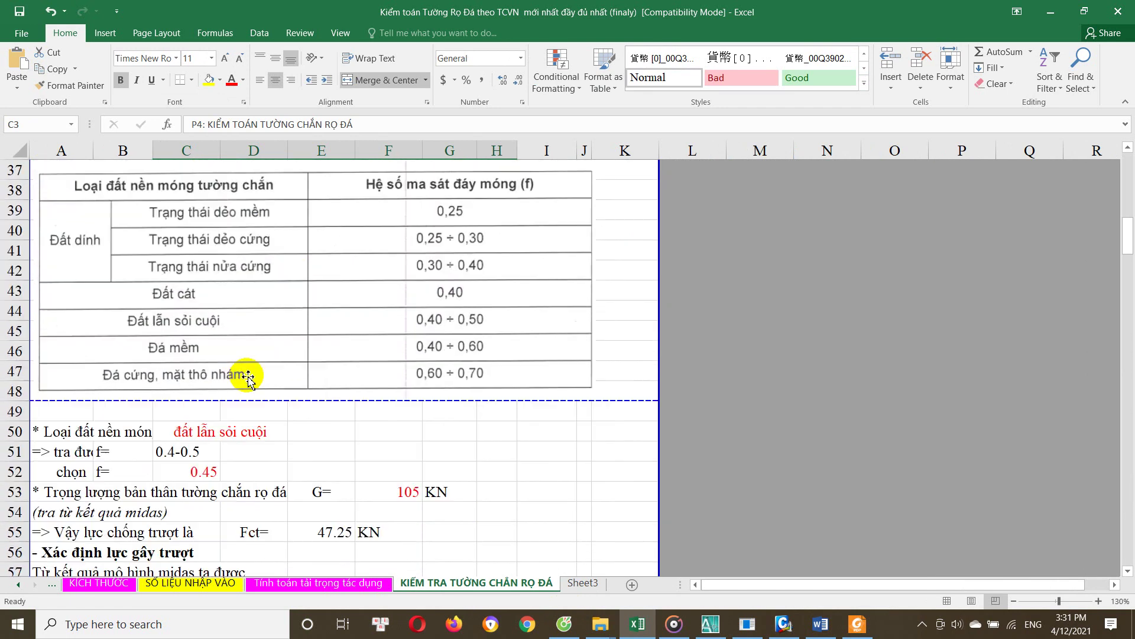
left_click(223, 431)
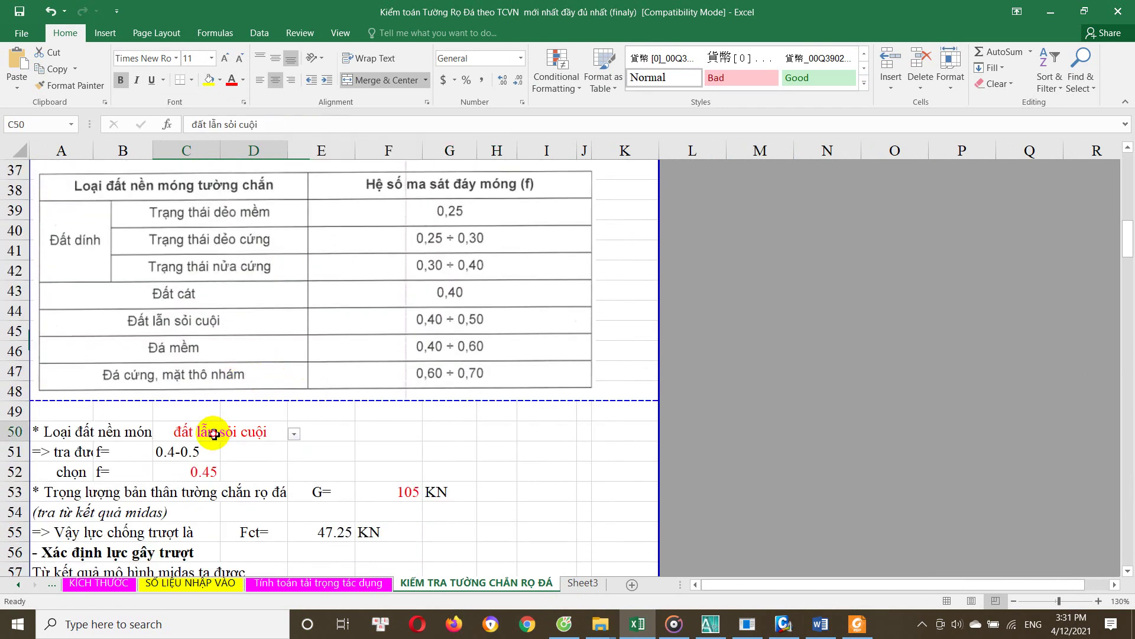
left_click(294, 434)
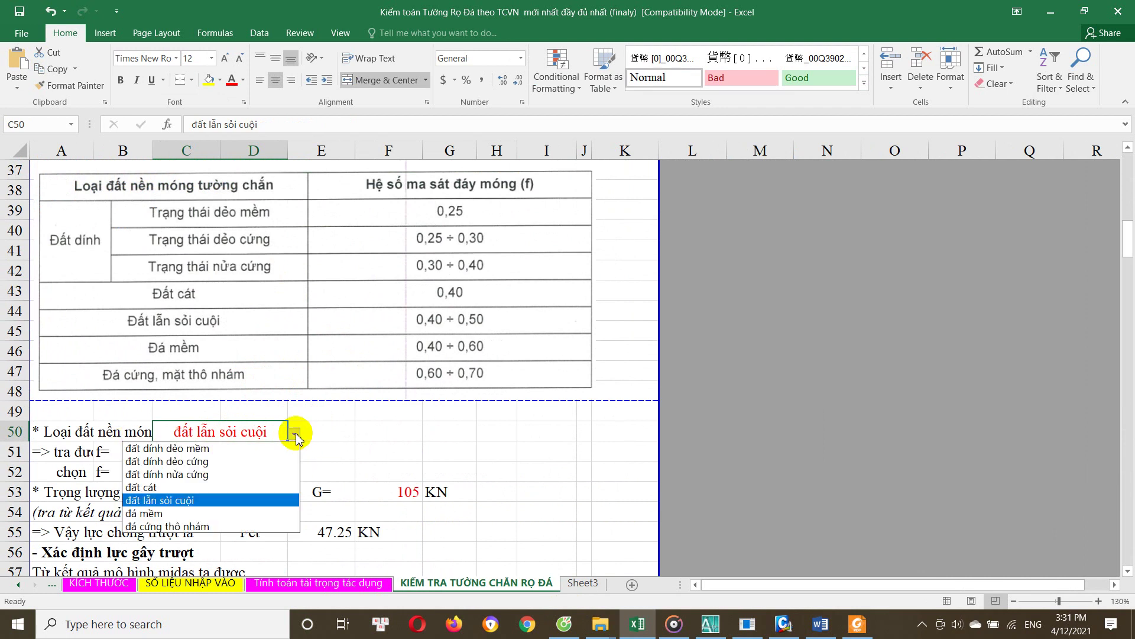
left_click(237, 502)
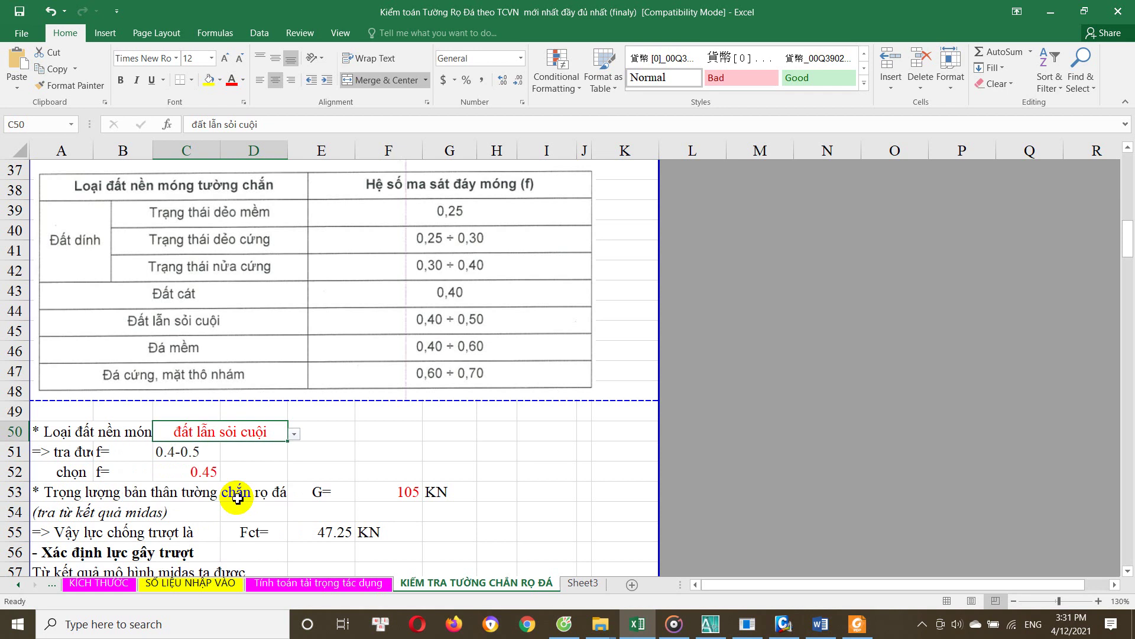
left_click(261, 455)
scroll(236, 426, "down", 1)
Shrink the A51 label to font size 10 and inspect C51's IF formula
left_click(181, 395)
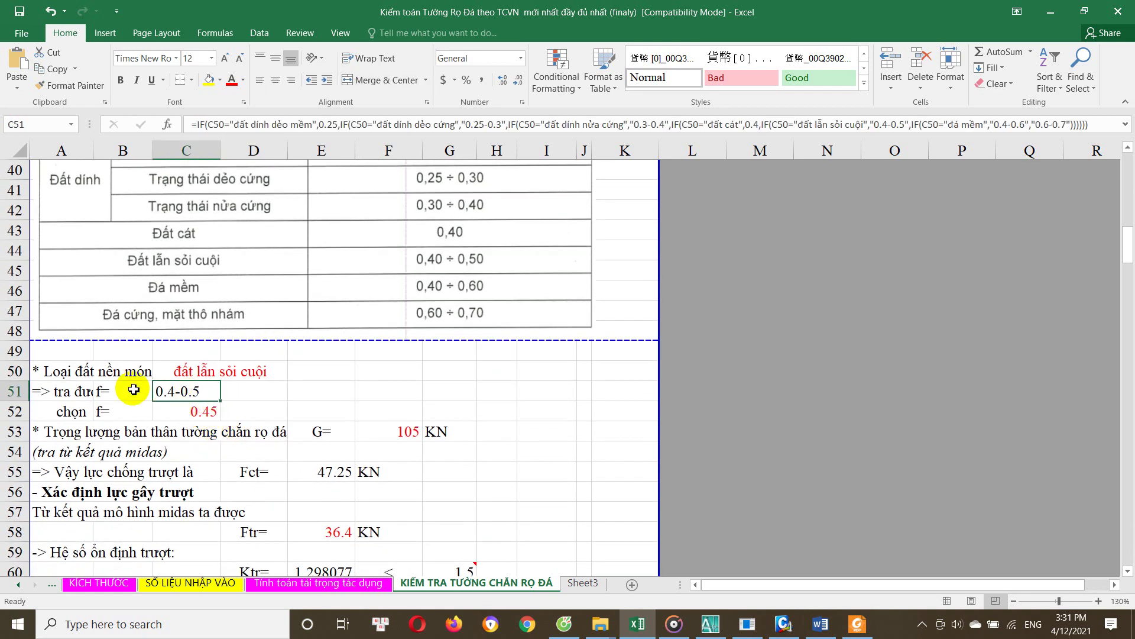
left_click(84, 394)
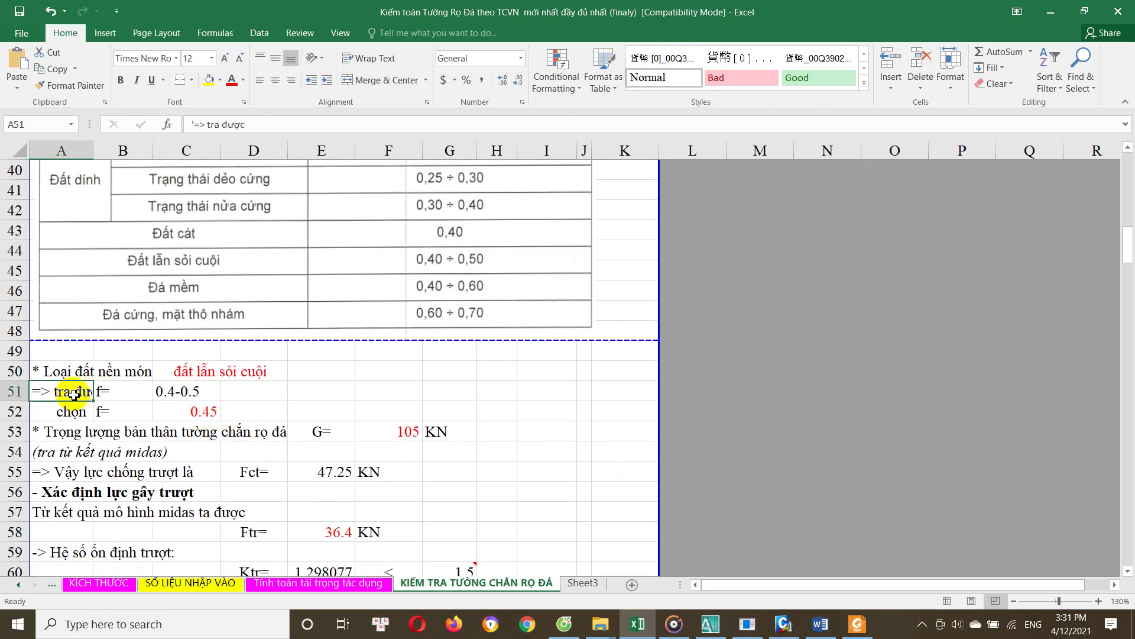
left_click(211, 58)
left_click(190, 96)
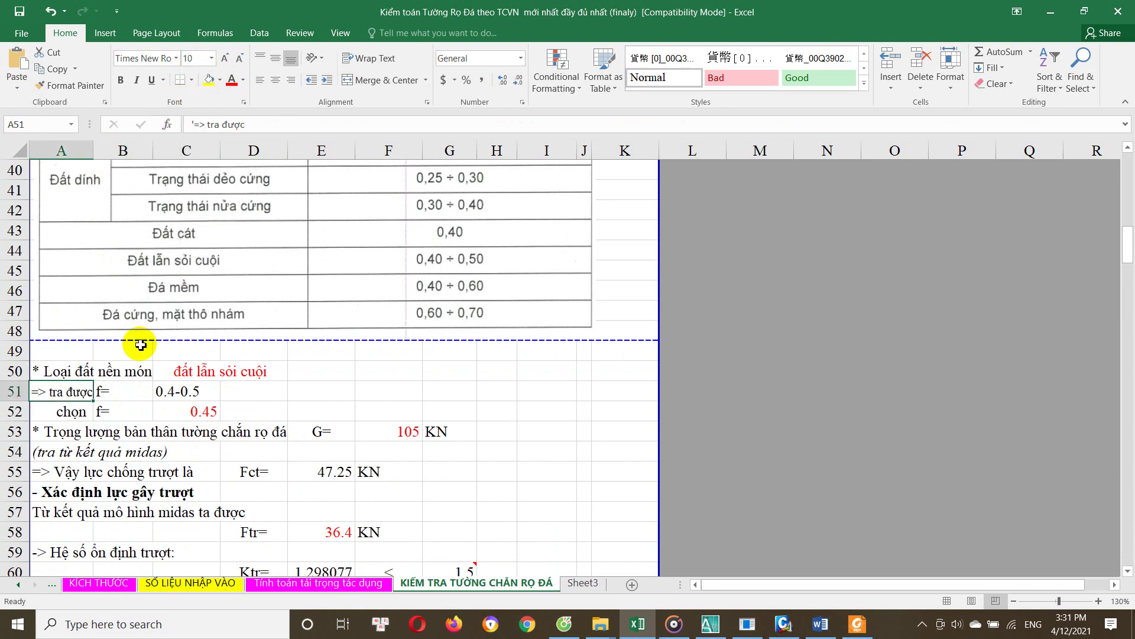
left_click(148, 397)
left_click(204, 395)
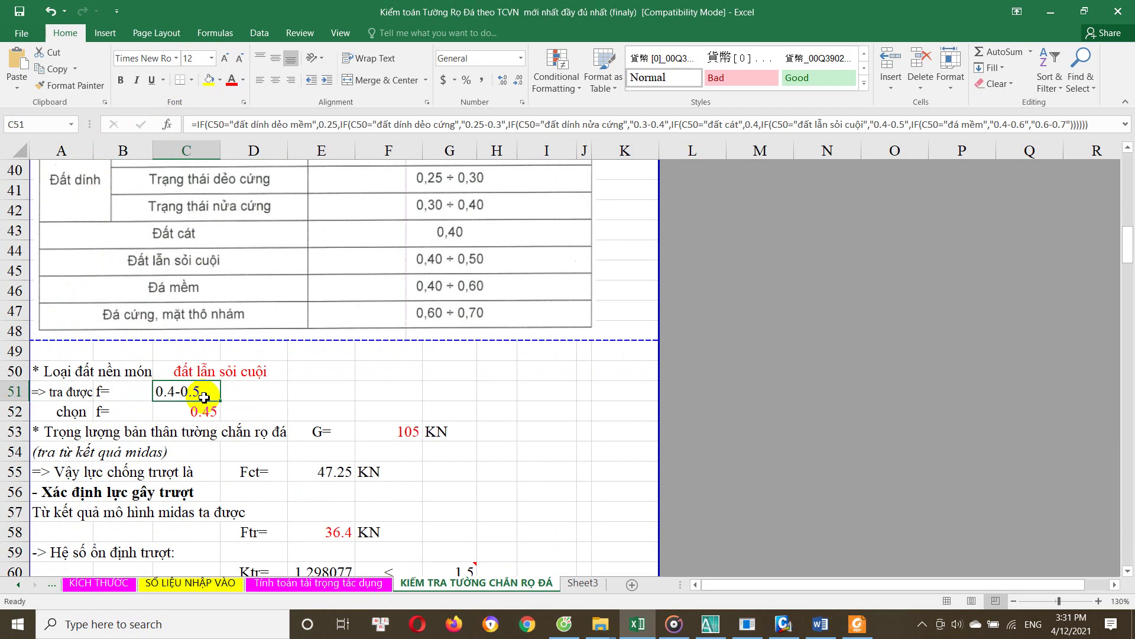
double_click(216, 390)
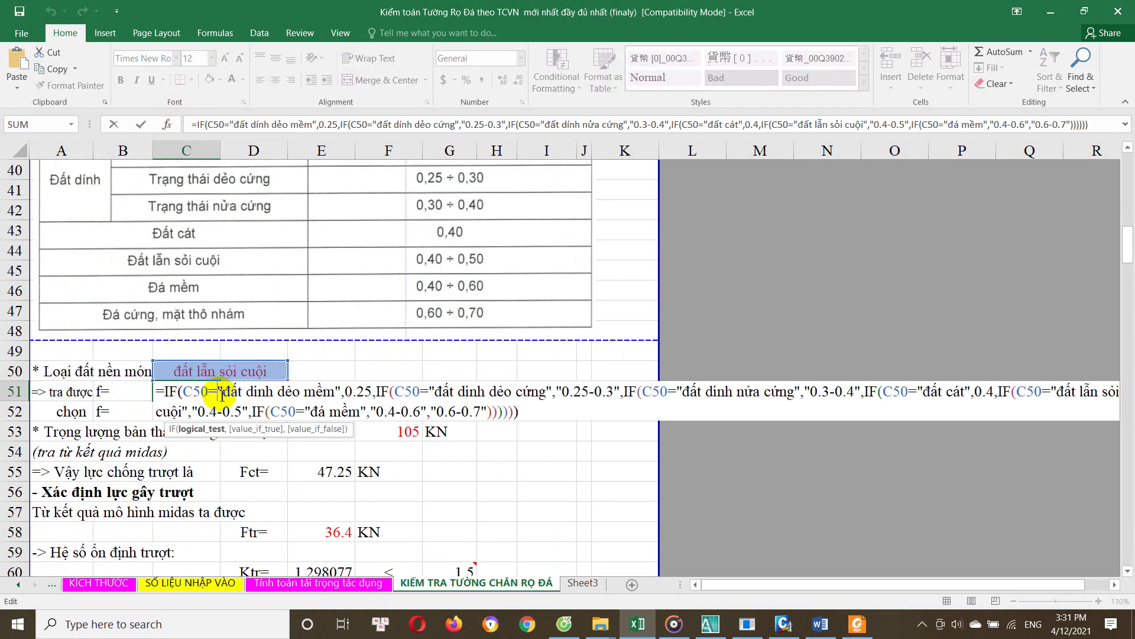
key("Escape")
Test soil types đất dính dẻo mềm (f 0.25) and đá mềm (f 0.4-0.6), then restore đất lẫn sỏi cuội
left_click(250, 373)
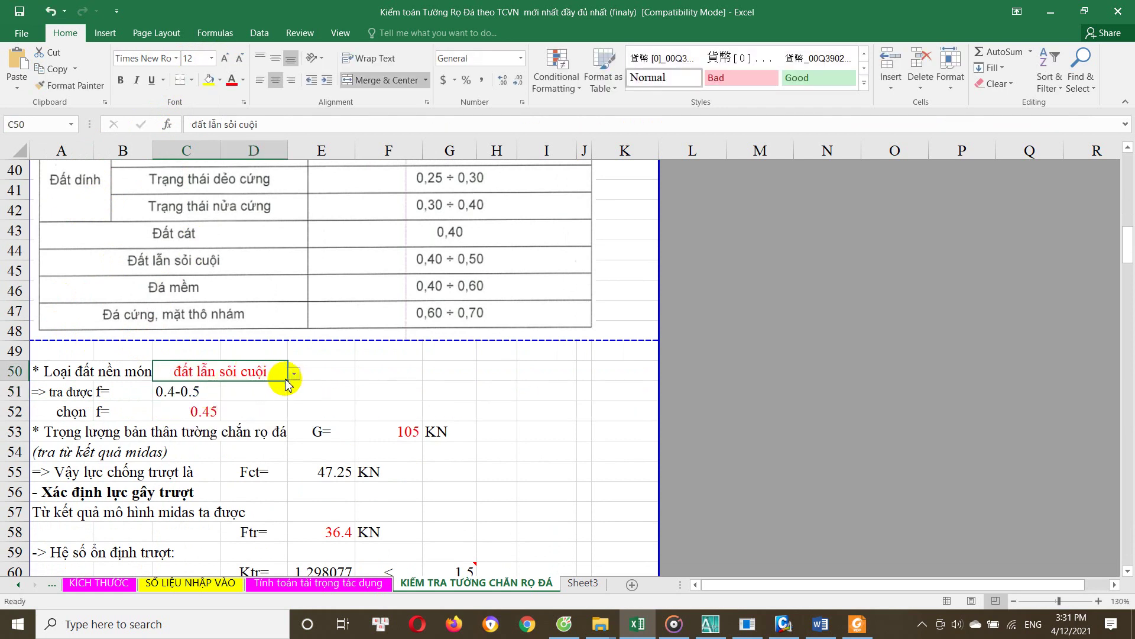
left_click(294, 373)
left_click(254, 385)
left_click(188, 398)
left_click(281, 375)
left_click(294, 374)
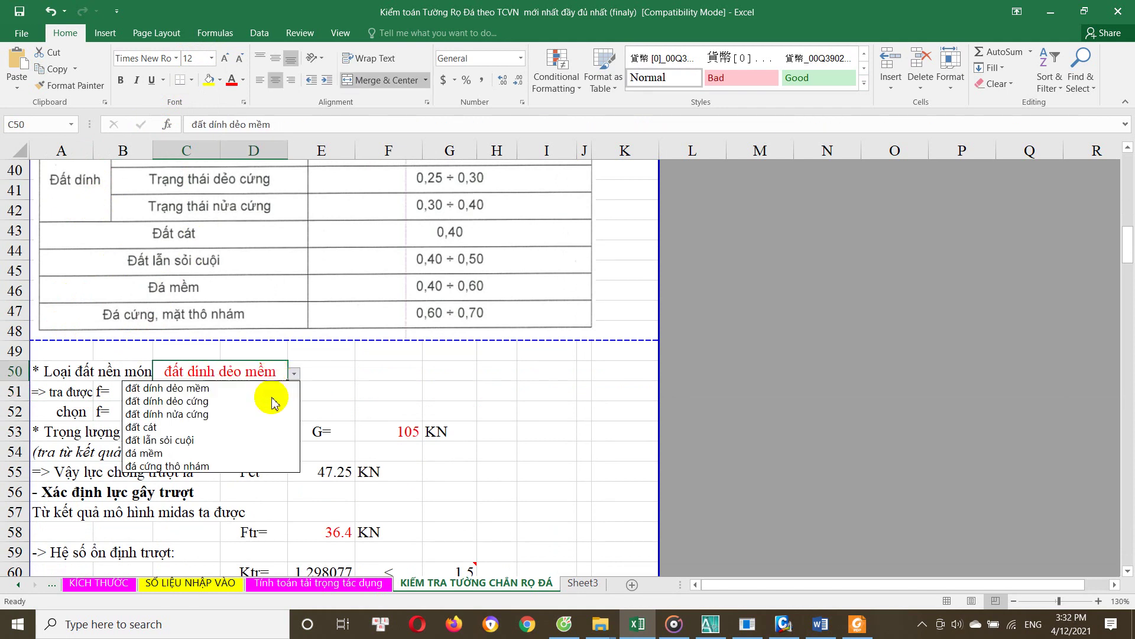
left_click(236, 452)
key("Down")
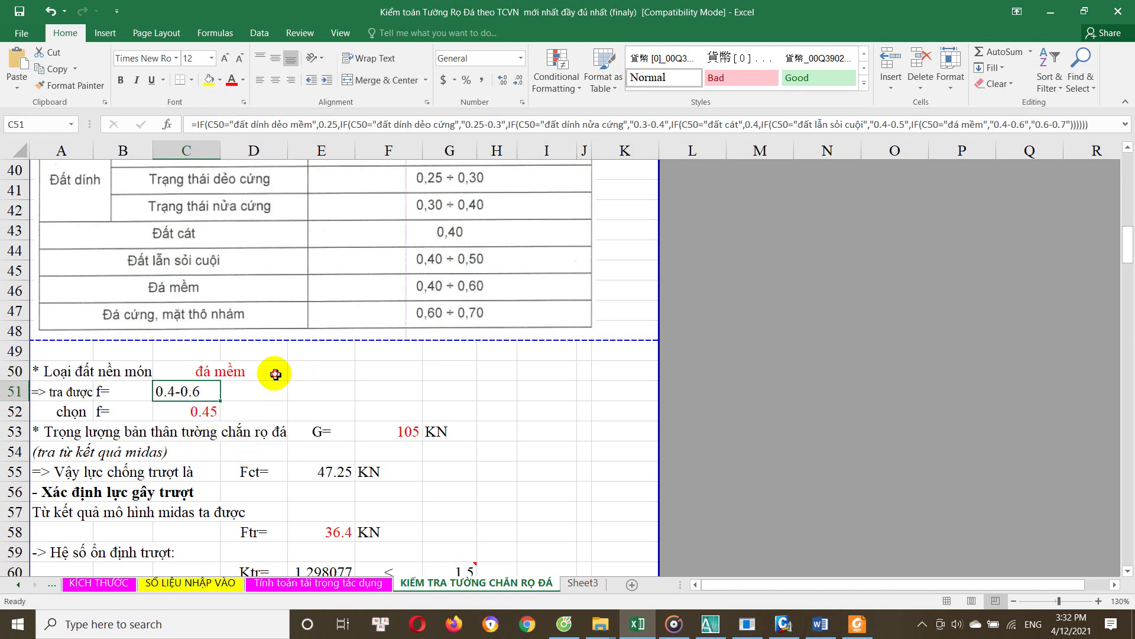
left_click(276, 374)
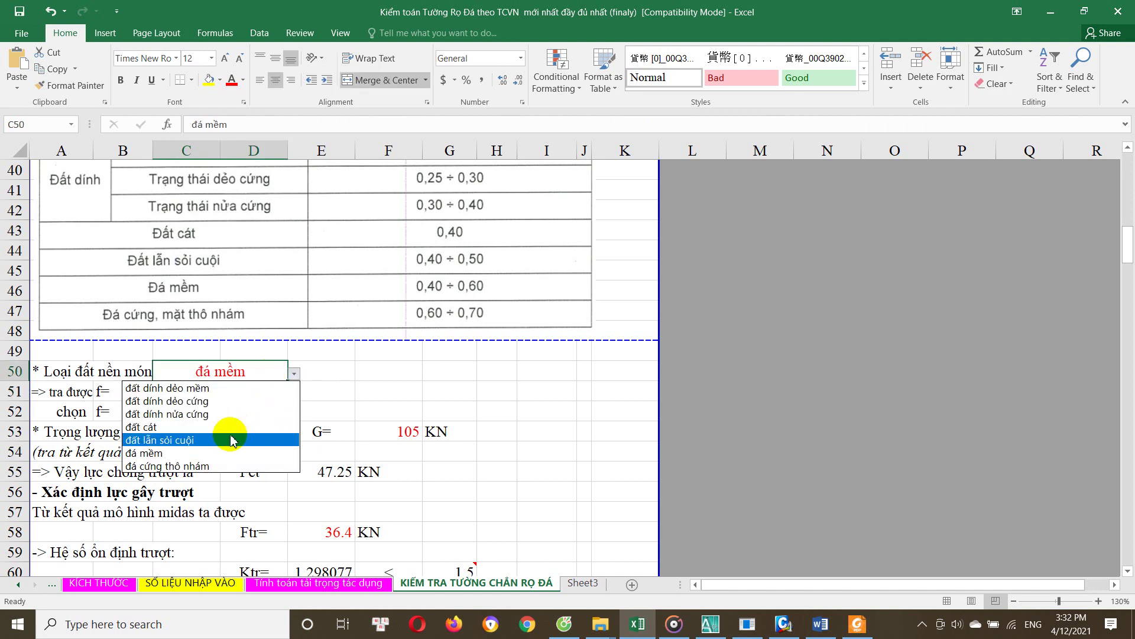
left_click(230, 440)
Verify the C51 formula gives the 0.4-0.5 friction range with f = 0.45 chosen
left_click(174, 411)
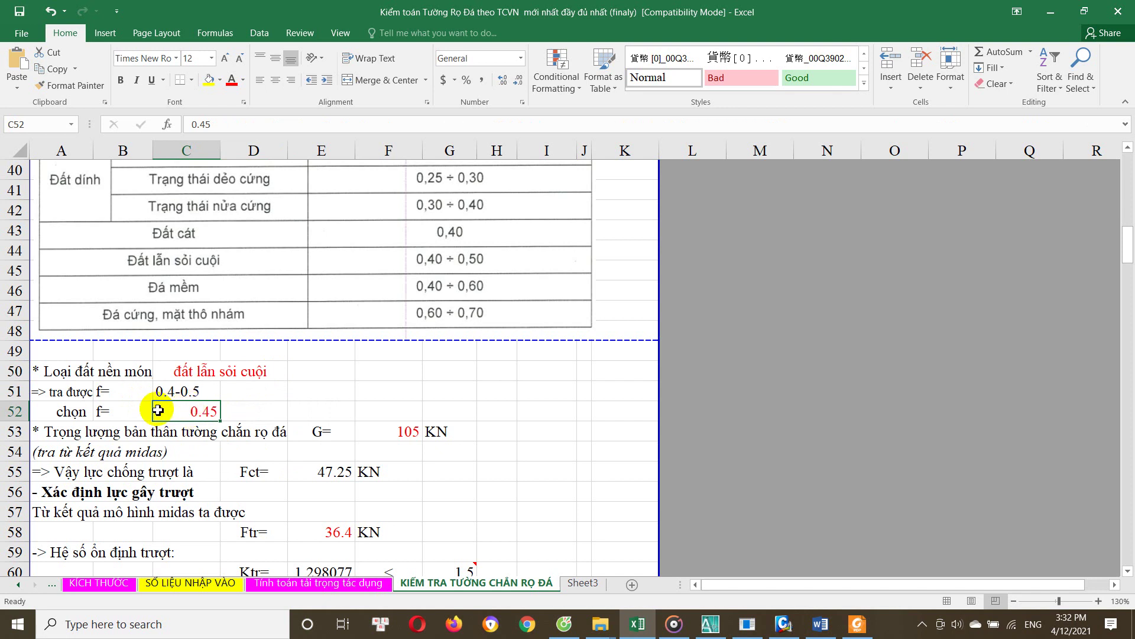
left_click(213, 390)
double_click(219, 387)
left_click(83, 411)
left_click(177, 411)
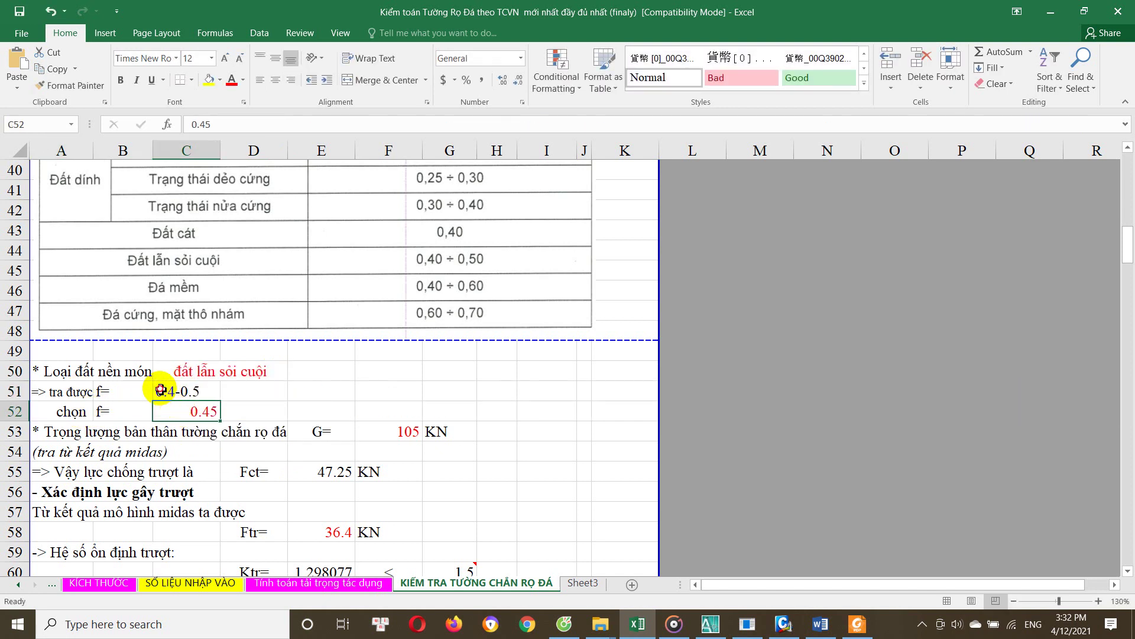
left_click(187, 392)
left_click(201, 413)
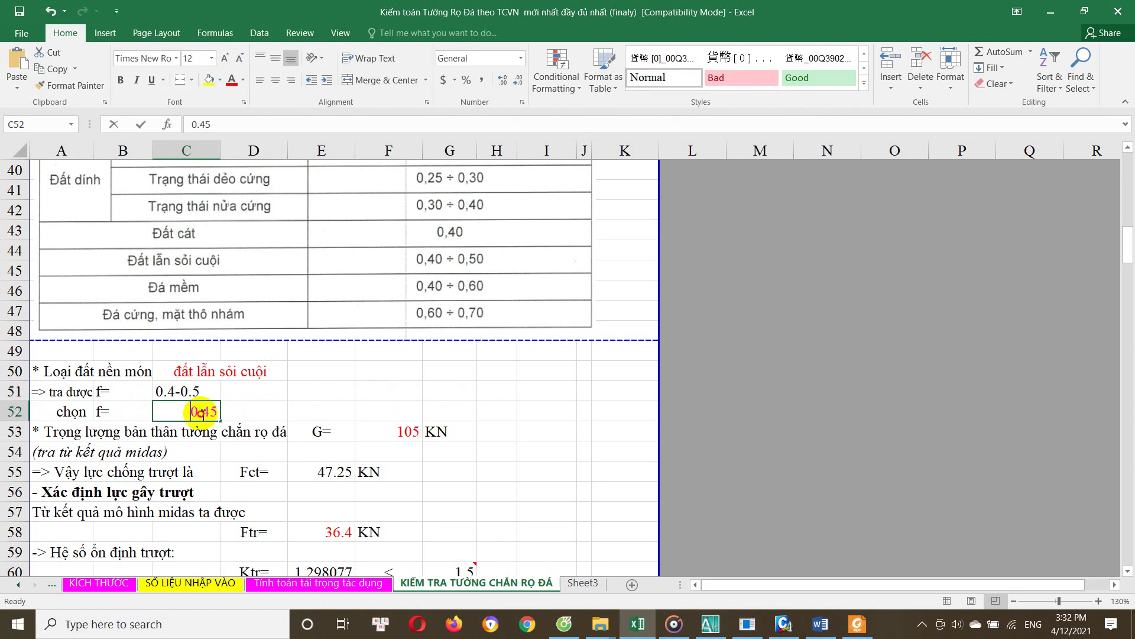
scroll(267, 408, "down", 1)
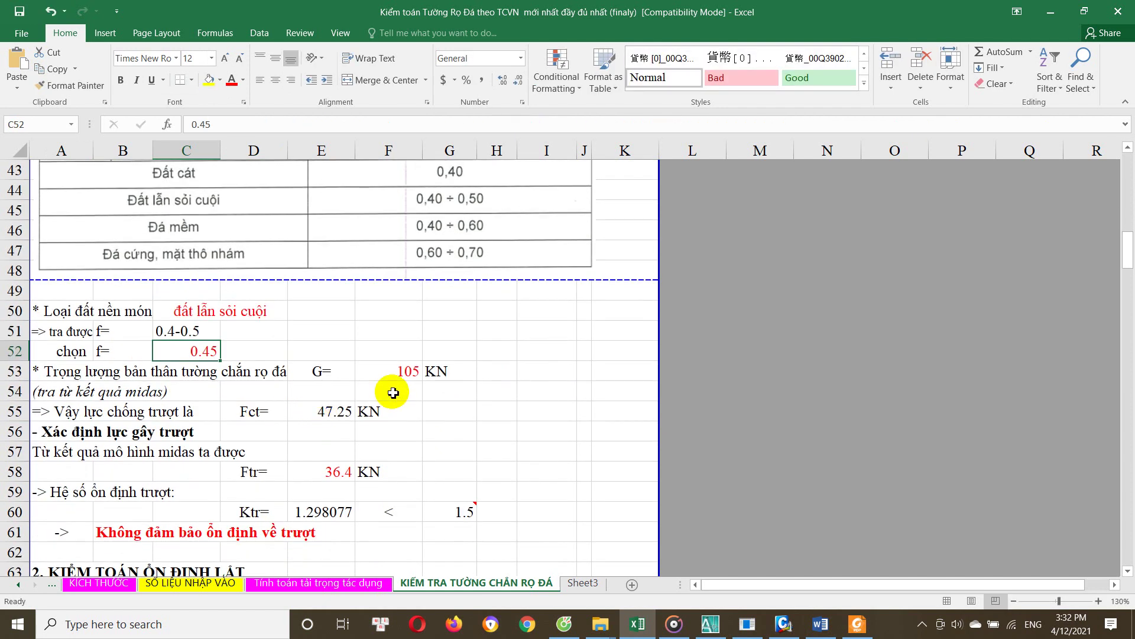
Review wall self-weight G = 105 and begin a check formula in cell K52
left_click(396, 372)
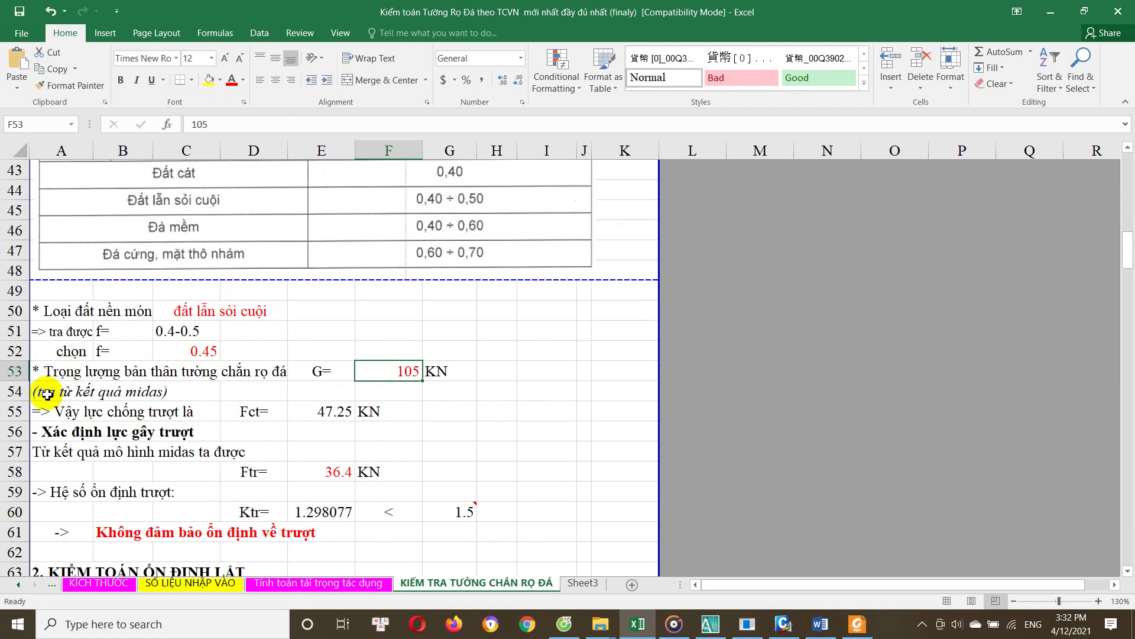
left_click_drag(47, 394, 153, 395)
left_click(86, 373)
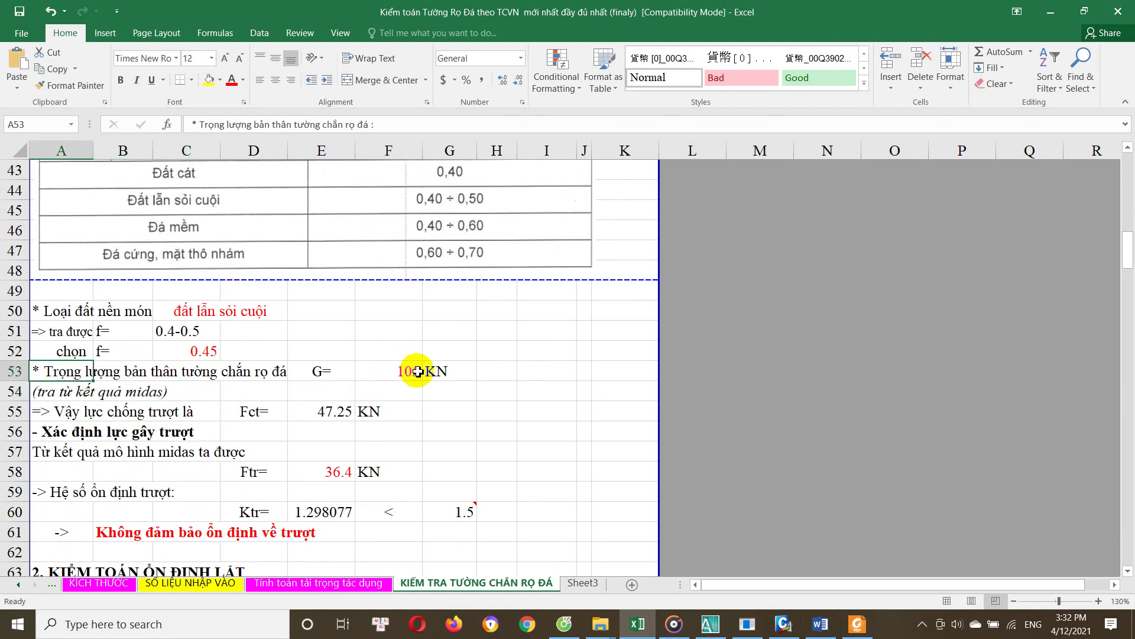
left_click(411, 372)
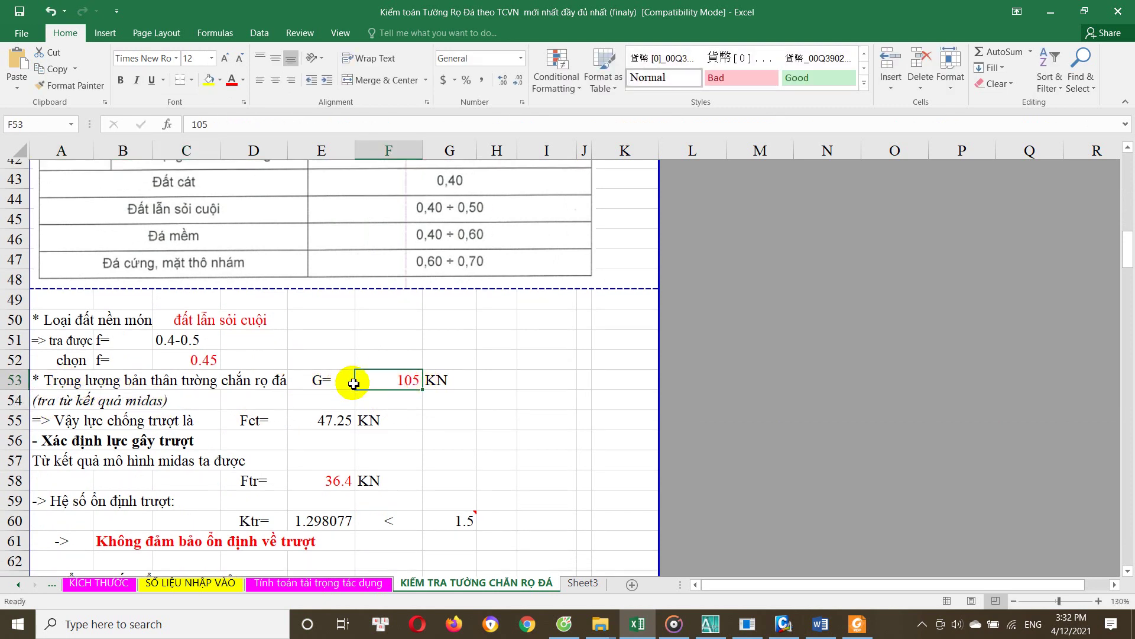
scroll(311, 380, "up", 1)
left_click(555, 419)
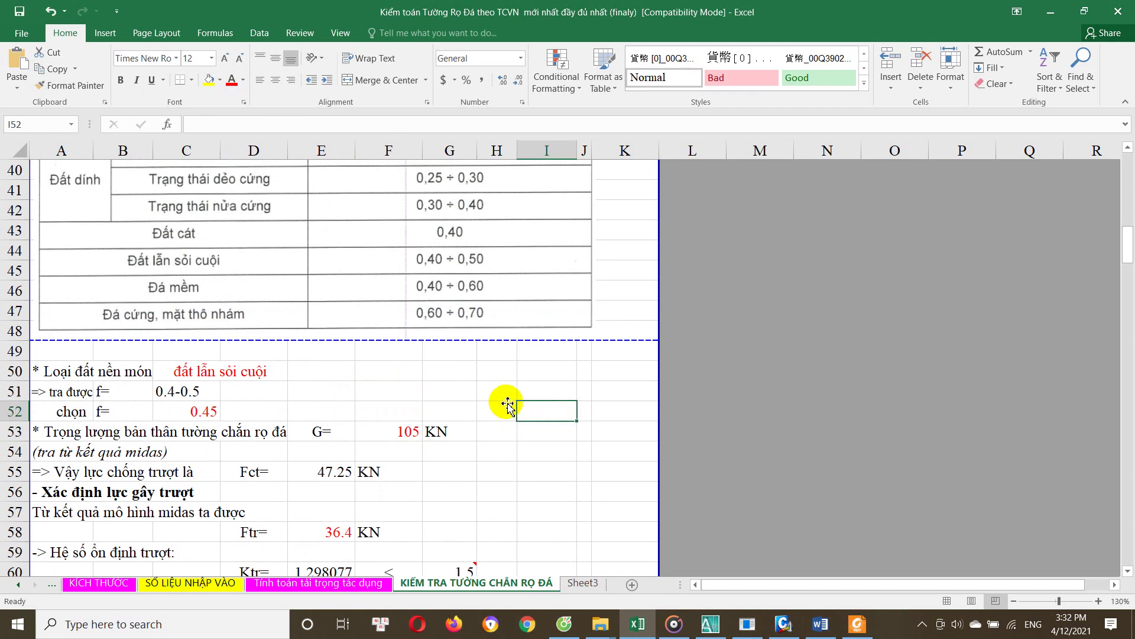
left_click(620, 409)
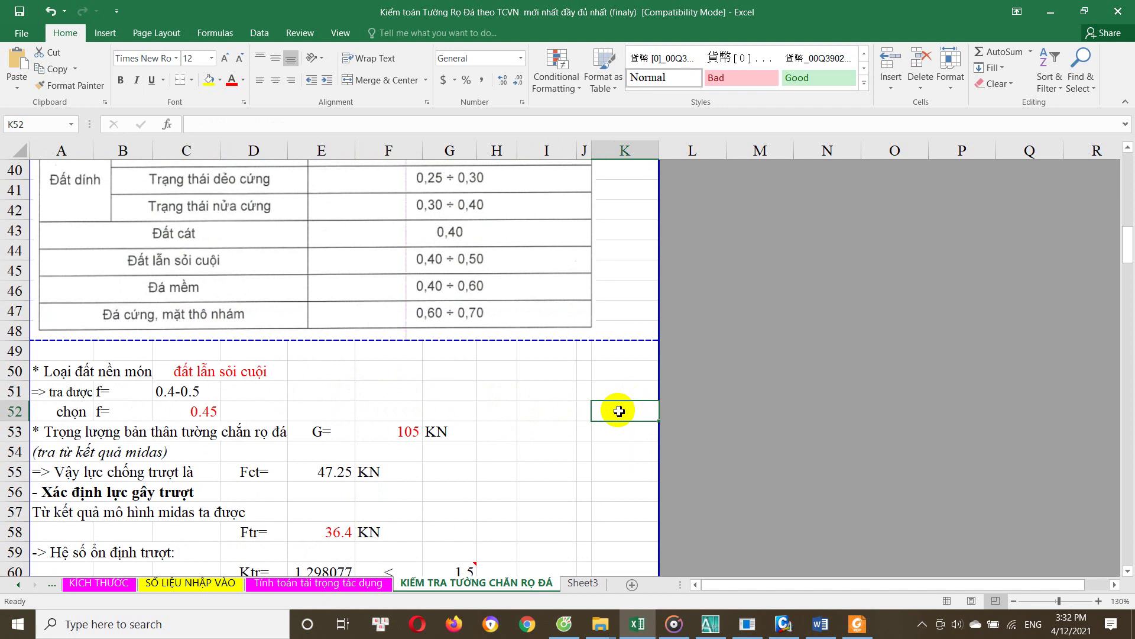
type("=15*")
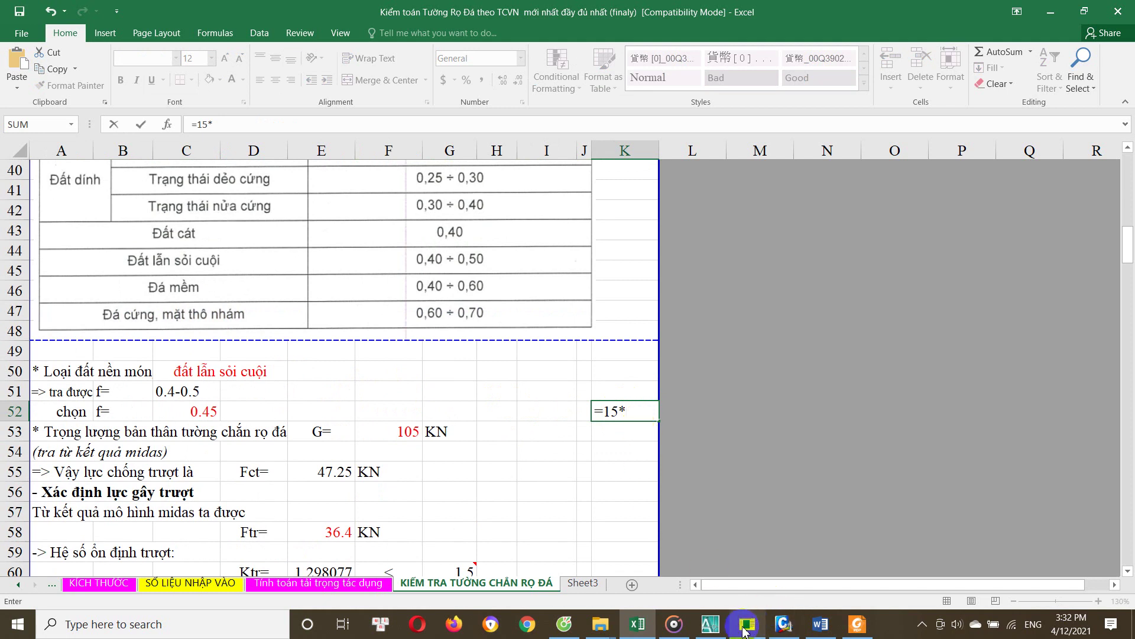
left_click(710, 624)
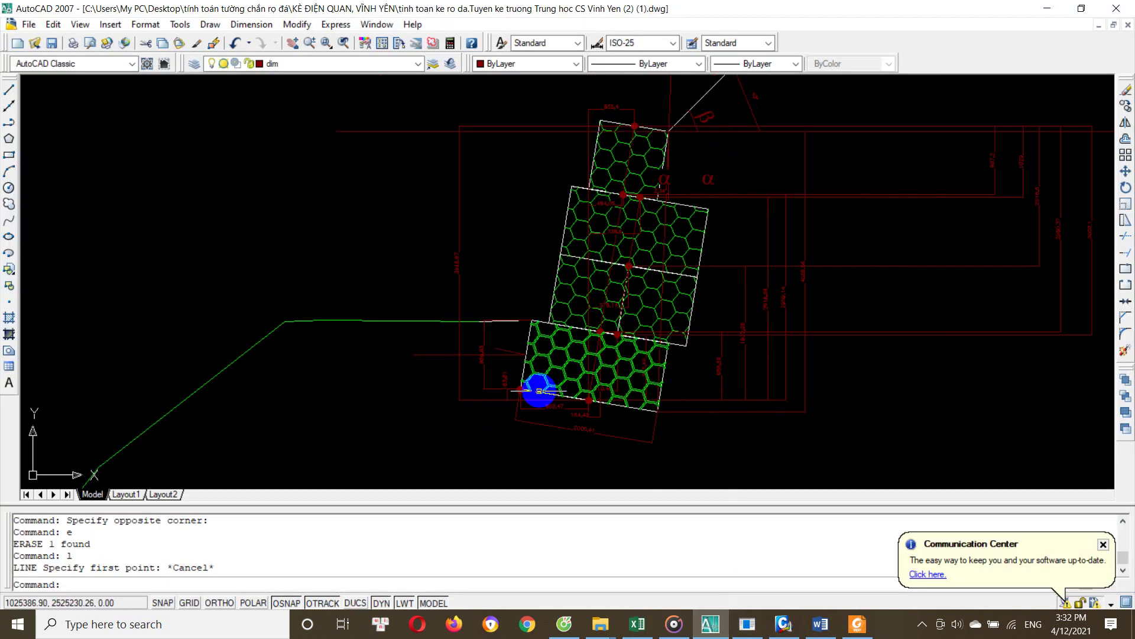
scroll(539, 391, "up", 1)
scroll(545, 385, "up", 2)
scroll(537, 254, "down", 2)
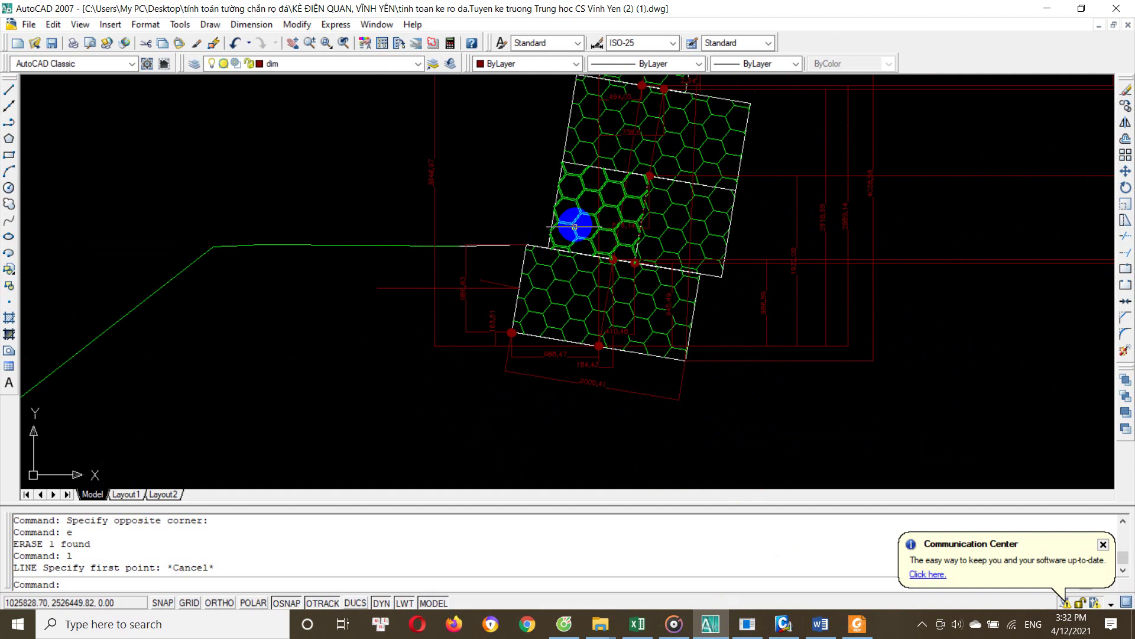
middle_click_drag(575, 226, 561, 291)
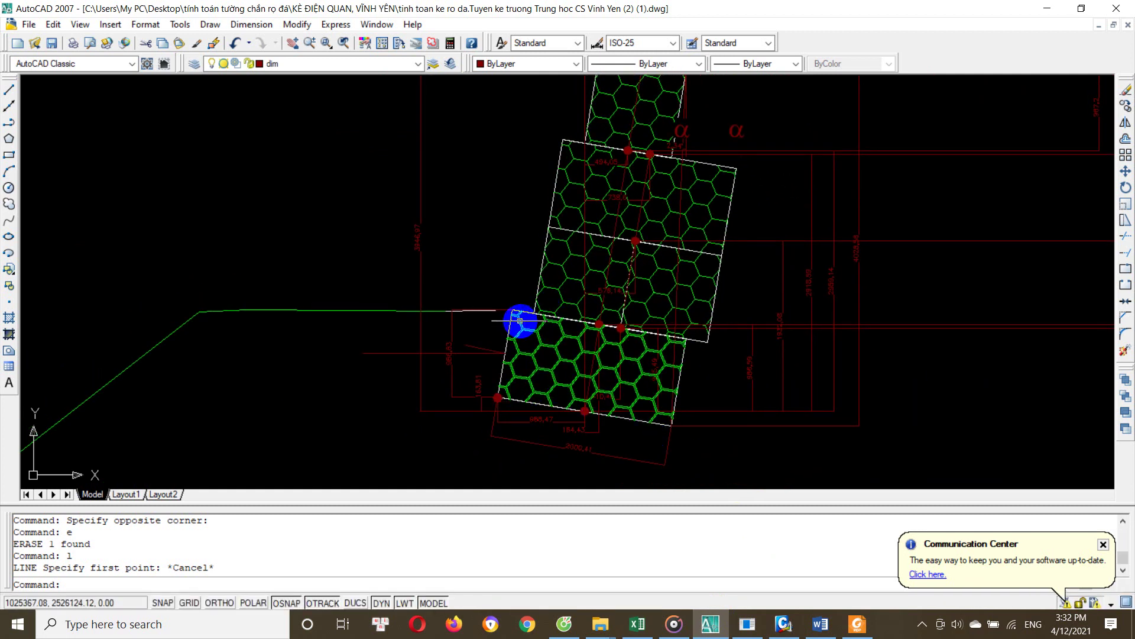
middle_click_drag(541, 299, 496, 384)
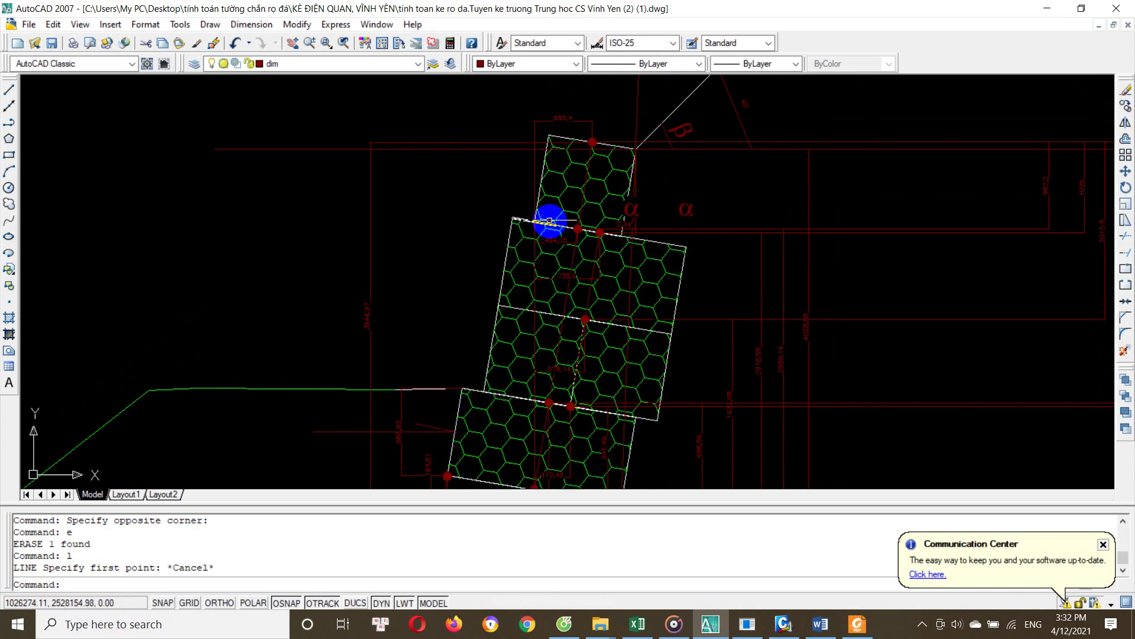
middle_click_drag(526, 201, 529, 226)
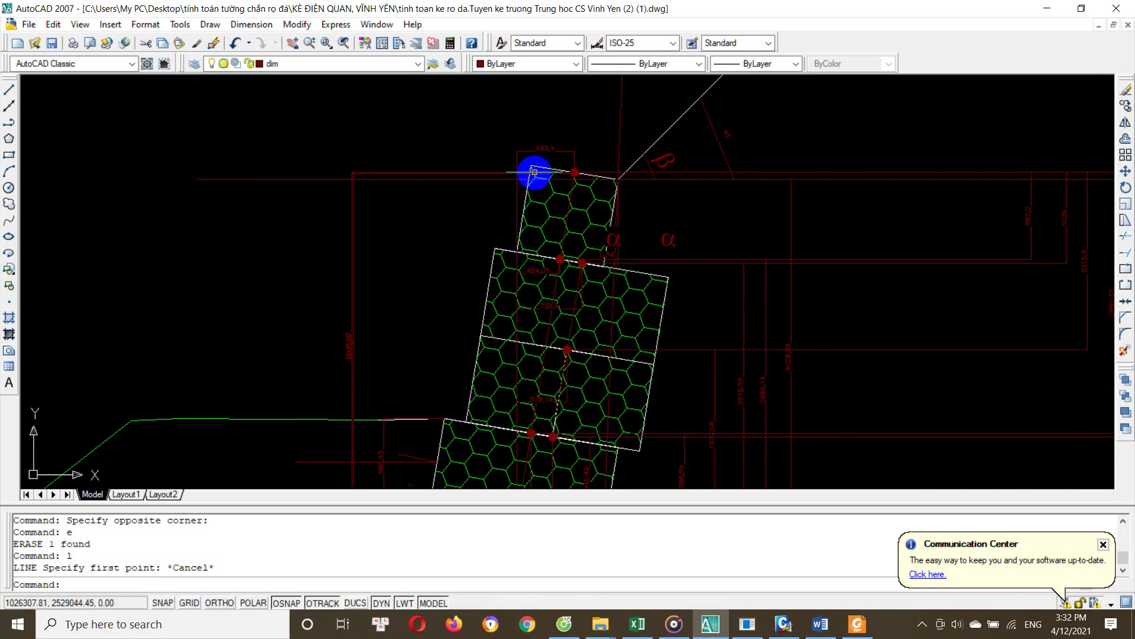
middle_click_drag(575, 334, 576, 255)
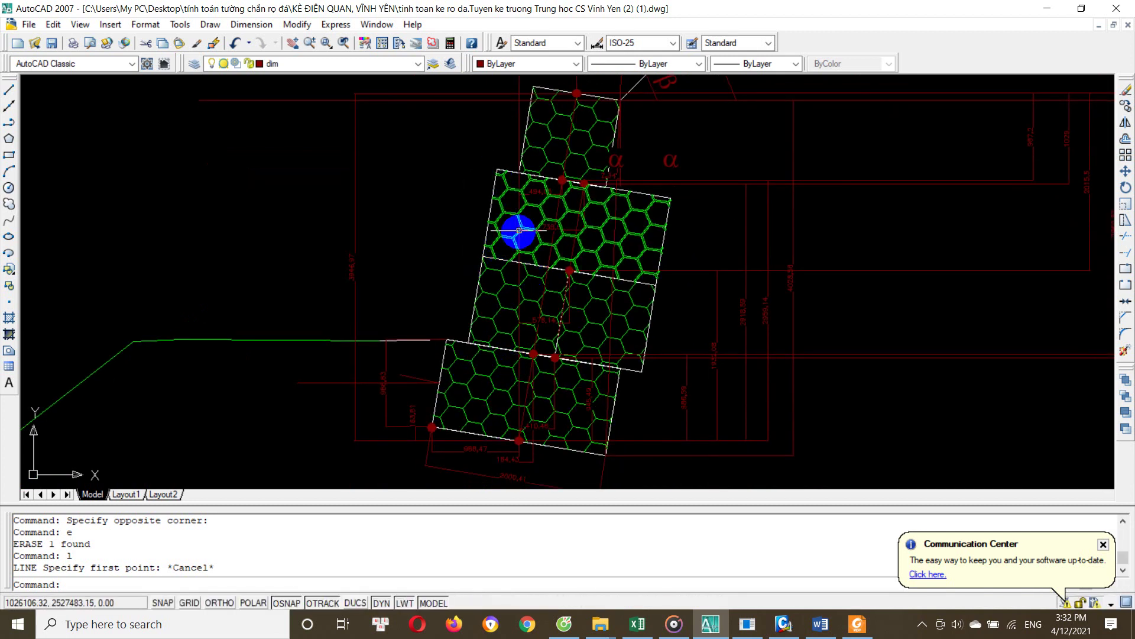
middle_click_drag(517, 233, 520, 253)
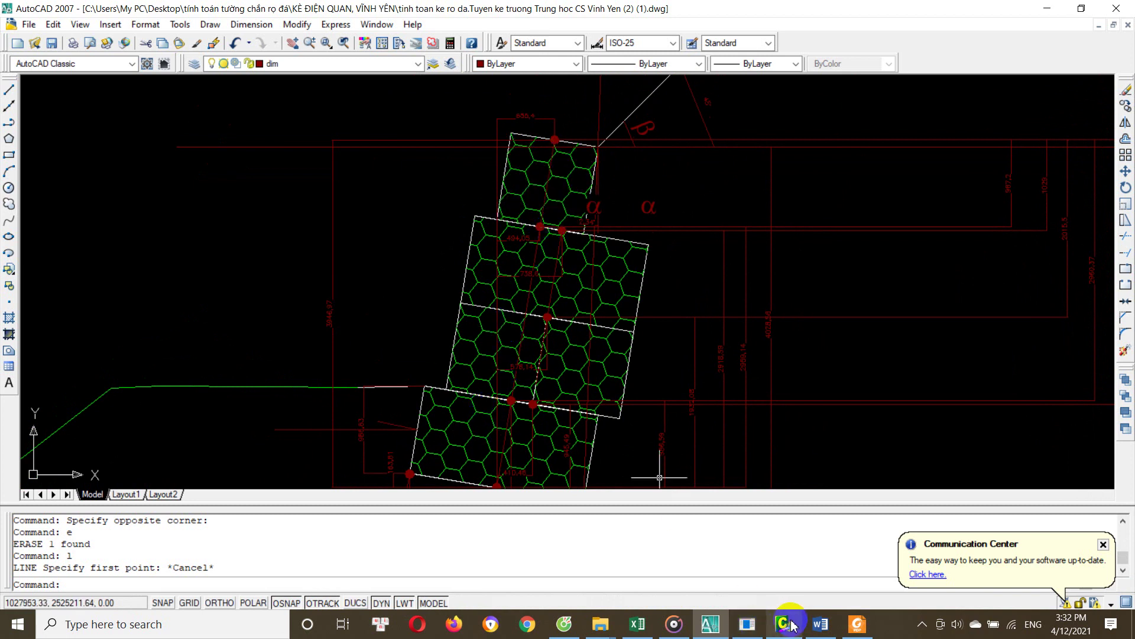
left_click(638, 624)
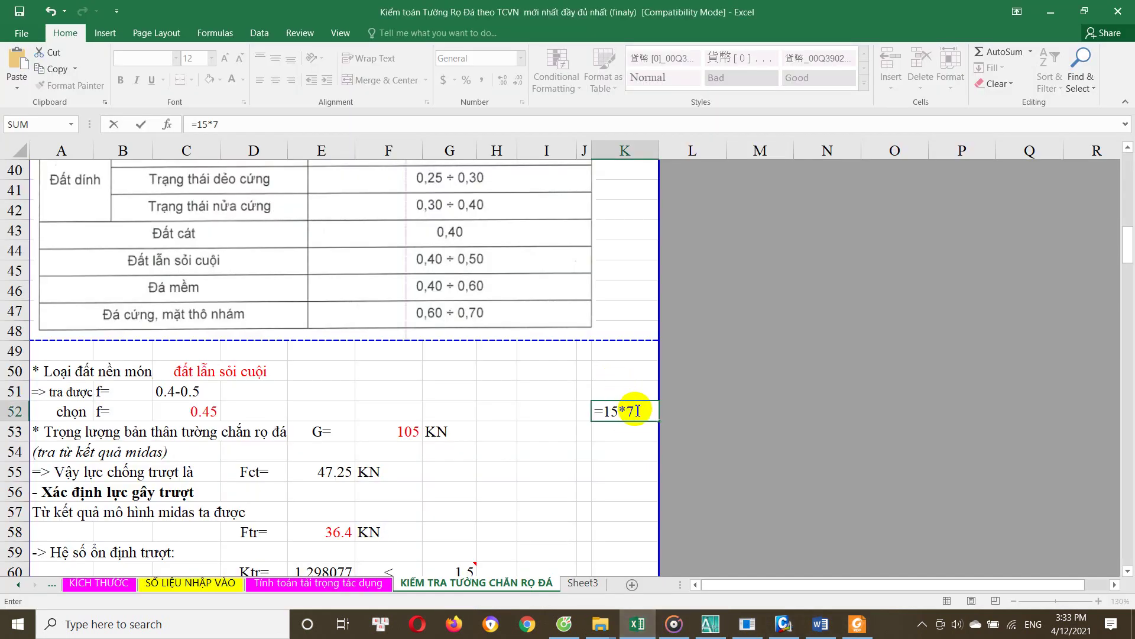
Confirm K52's =15*7 returns 105, matching G in F53, then switch back to MIDAS/Civil
key("Return")
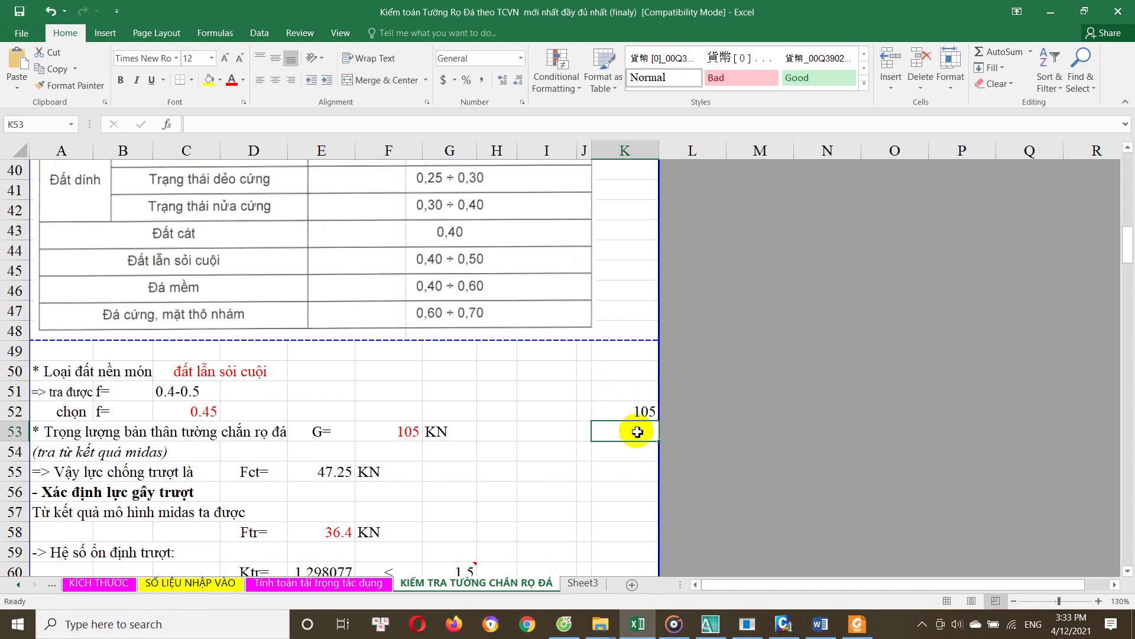
left_click(645, 413)
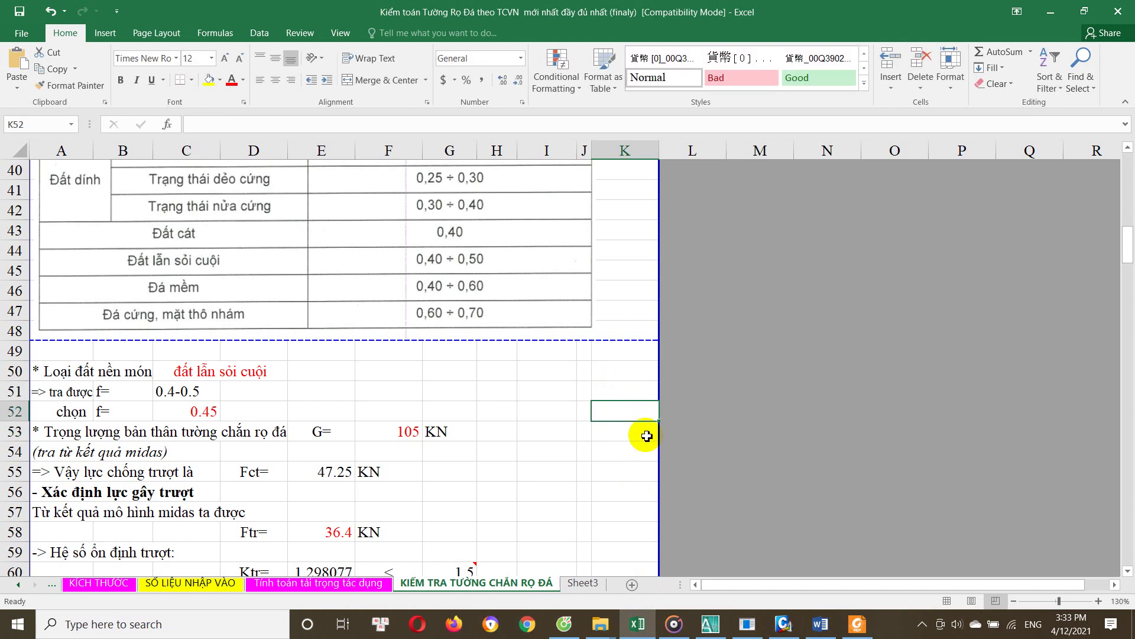
left_click(407, 432)
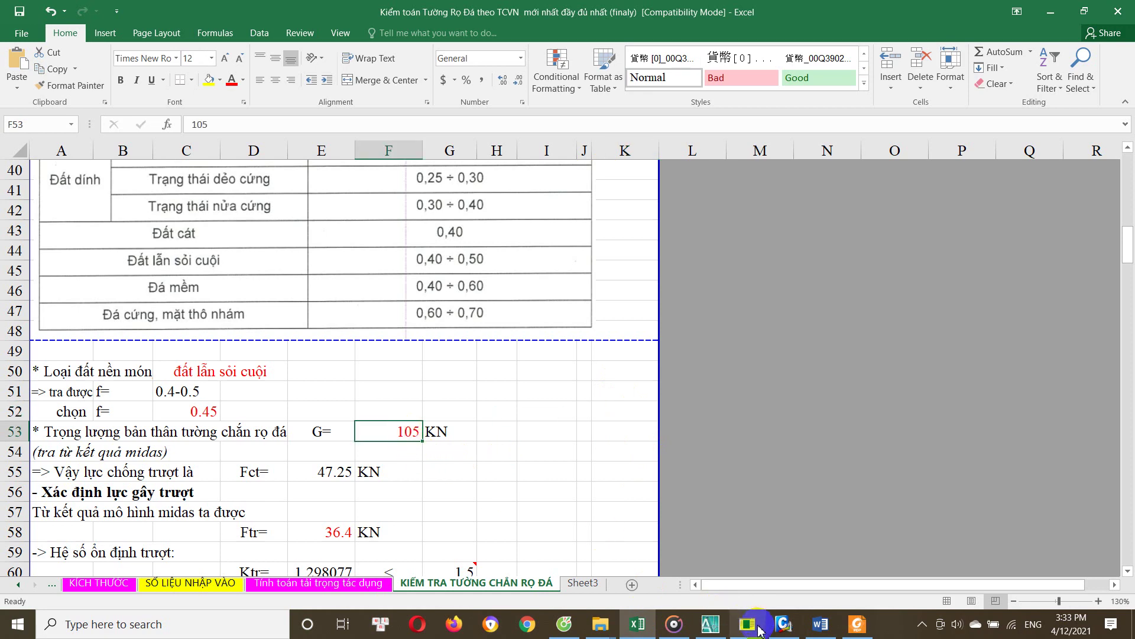
left_click(815, 625)
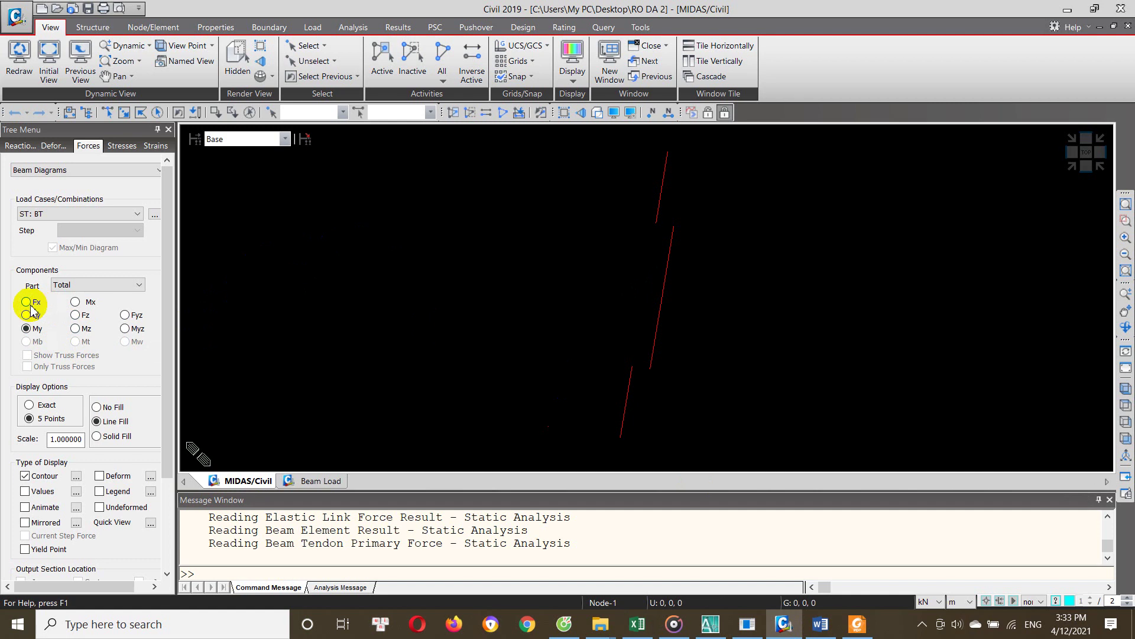
Switch the ST: BT beam diagram from My to Fx, labelling values at all output sections
left_click(68, 214)
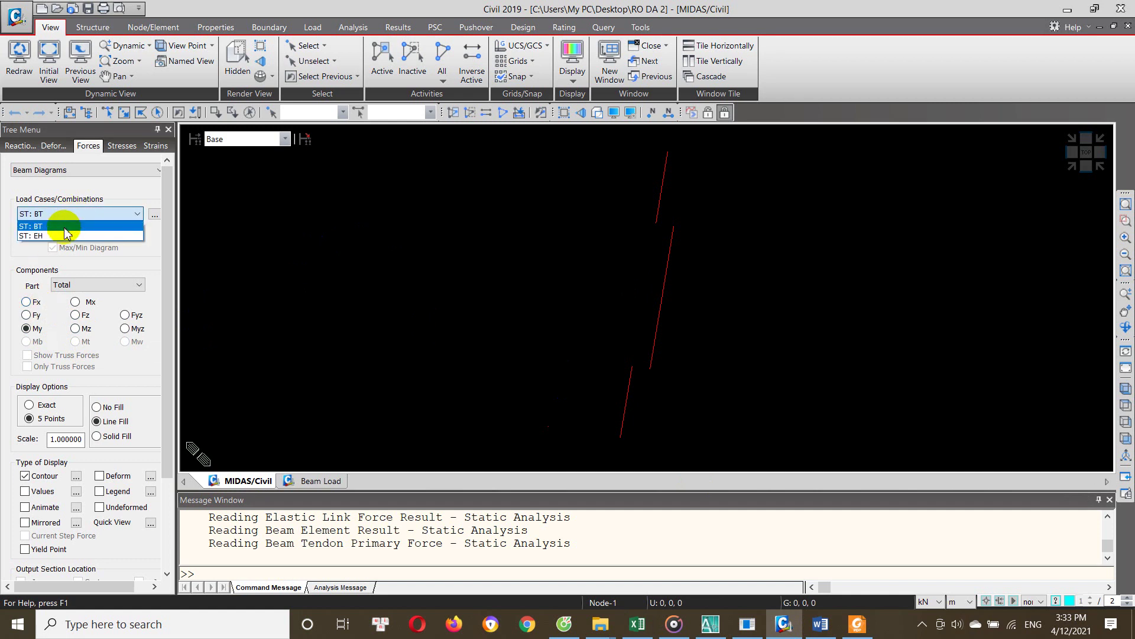
left_click(63, 227)
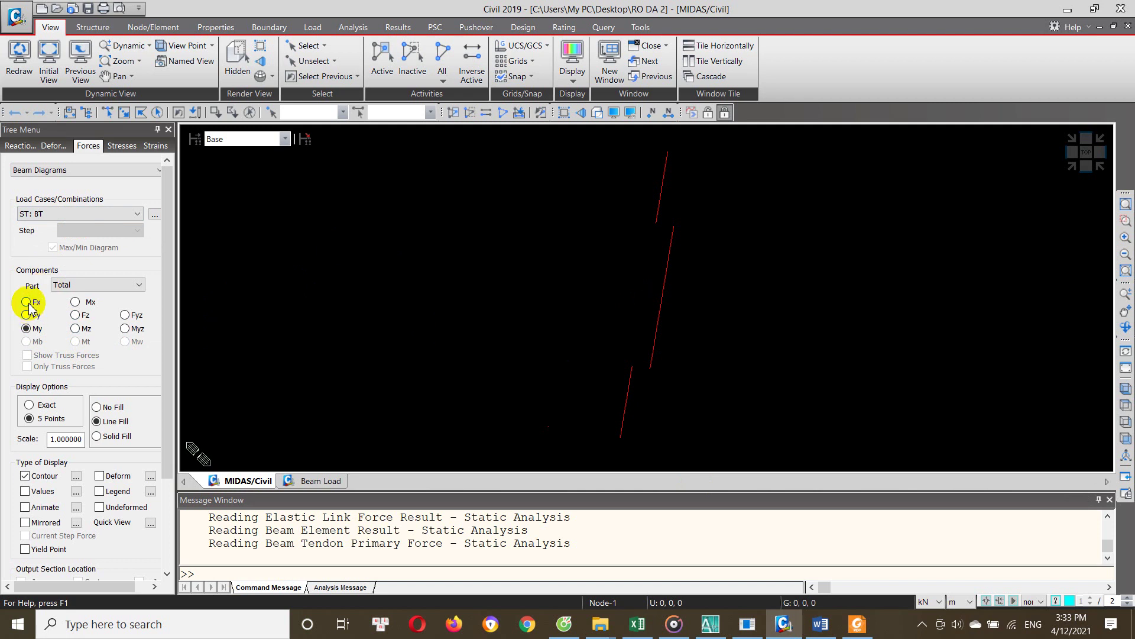
left_click(28, 302)
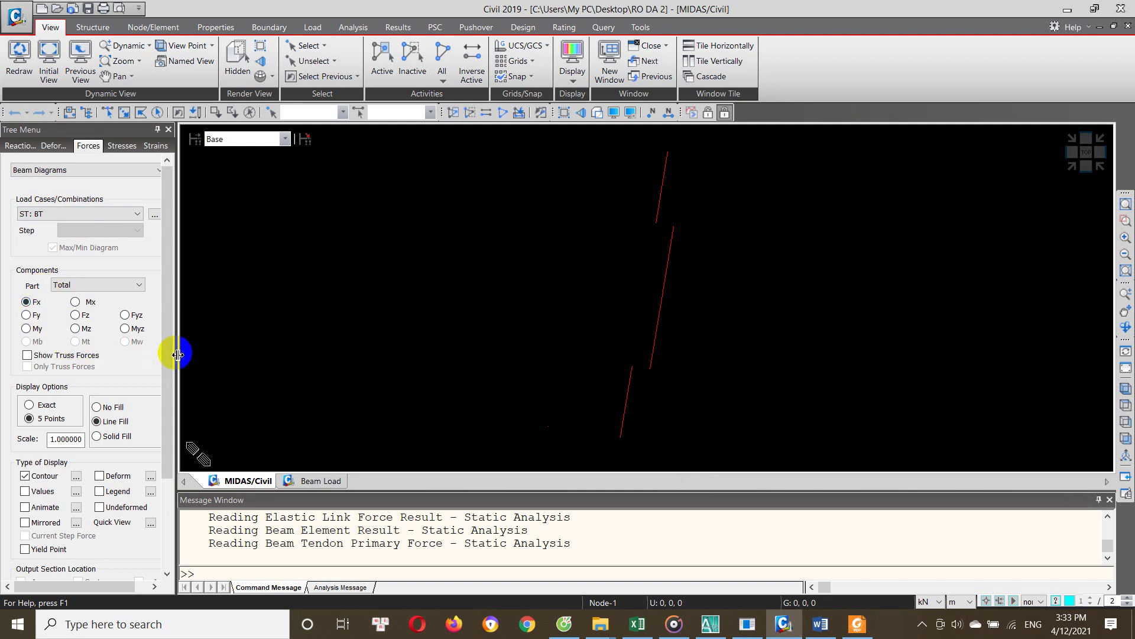
scroll(173, 352, "down", 1)
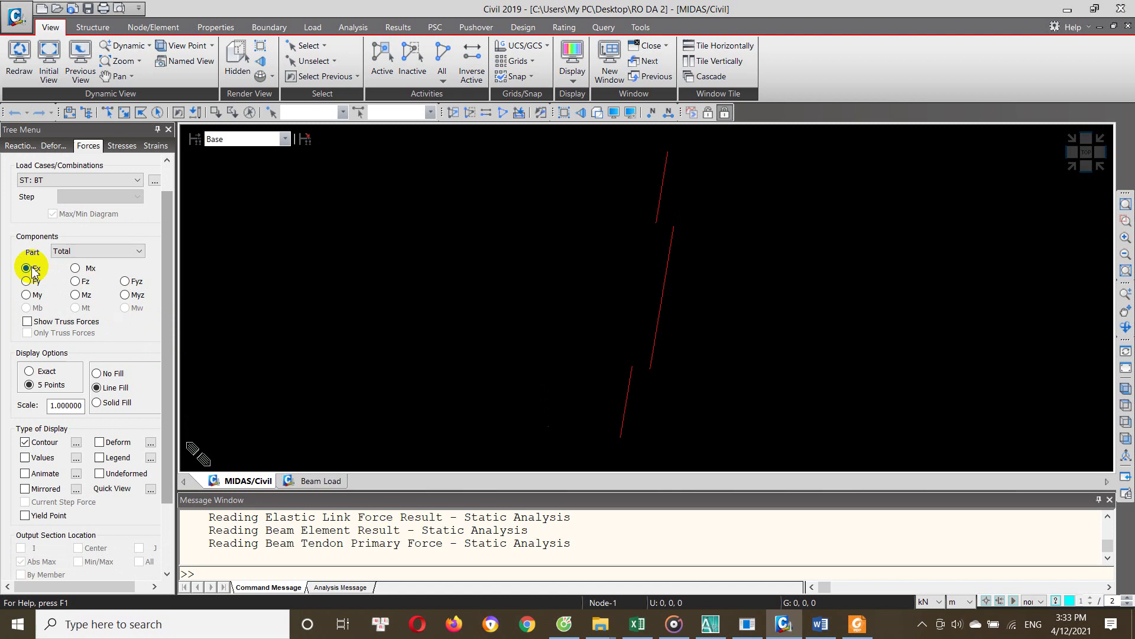
scroll(114, 394, "down", 2)
scroll(114, 394, "down", 1)
left_click(89, 512)
middle_click_drag(515, 372, 482, 324)
left_click(30, 366)
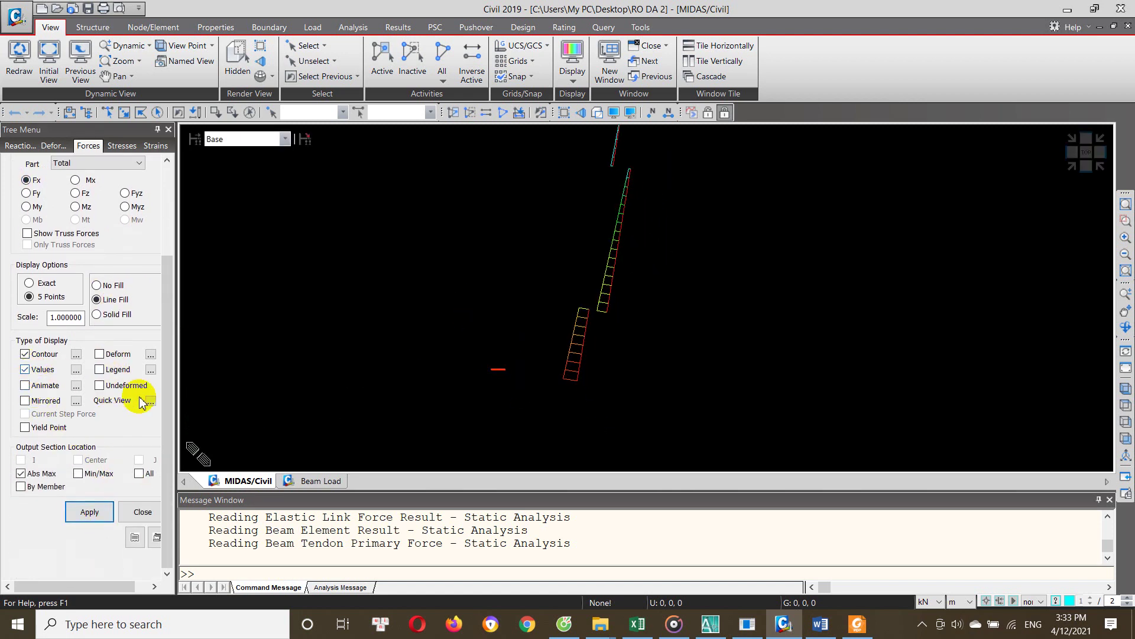
left_click(139, 473)
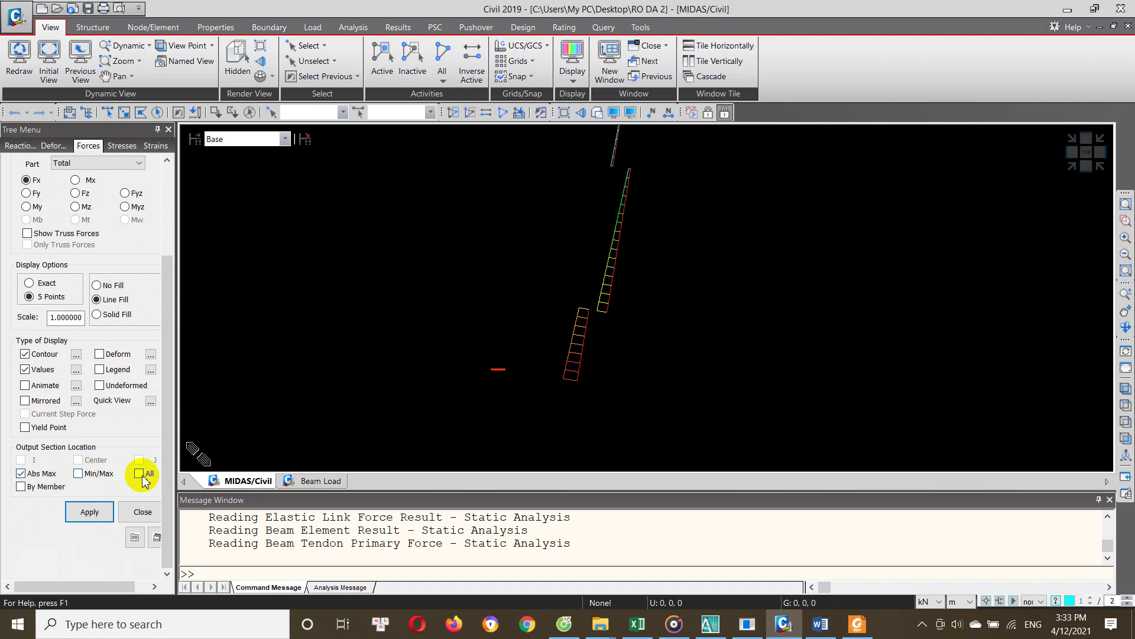
mouse_move(436, 397)
middle_mouse_down()
mouse_move(492, 348)
mouse_move(489, 285)
mouse_move(413, 286)
mouse_move(464, 279)
mouse_move(419, 308)
mouse_move(472, 347)
middle_mouse_up()
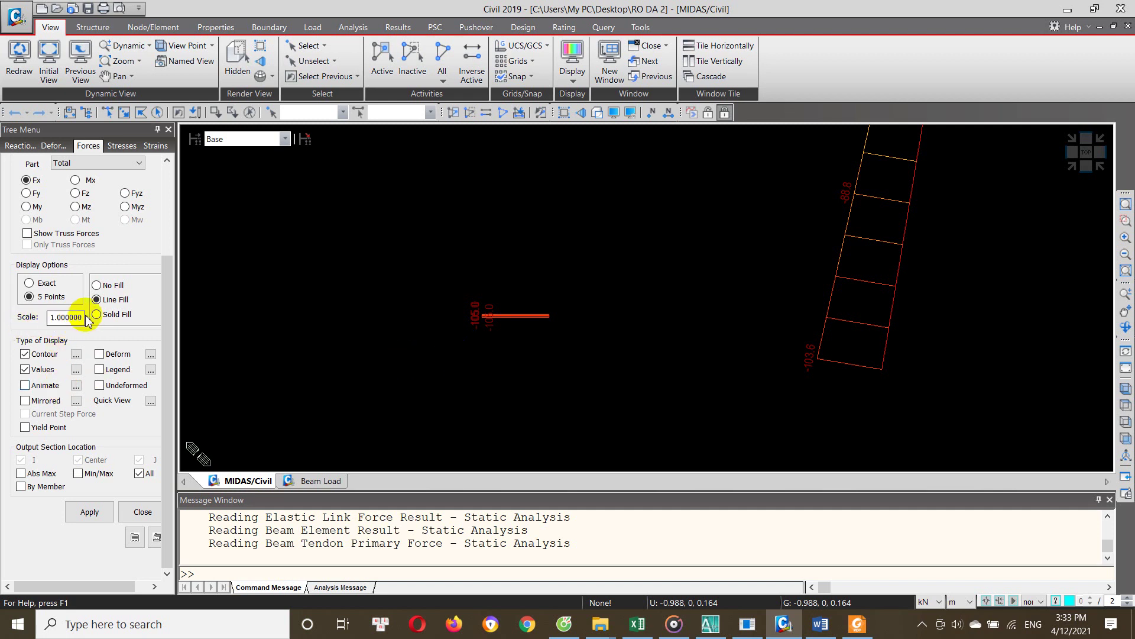
Redraw the beam force diagram without fill
left_click(98, 285)
type("20")
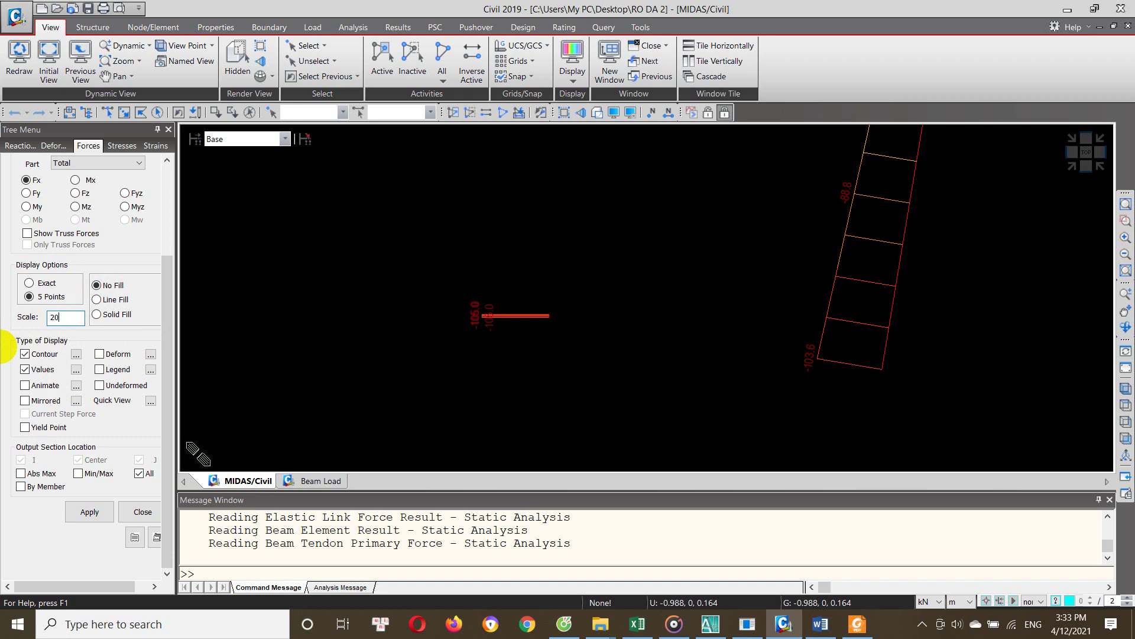
left_click(89, 511)
middle_click_drag(396, 408, 466, 376)
scroll(466, 380, "down", 4)
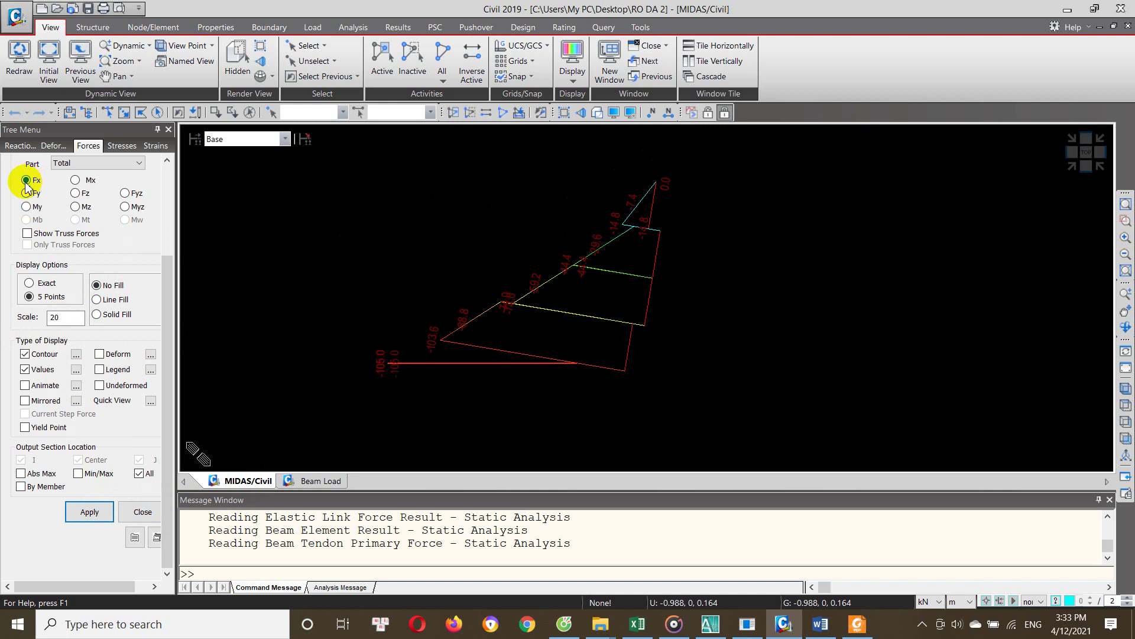
Display the vertical force Fz diagram for comparison
left_click(76, 194)
left_click(90, 512)
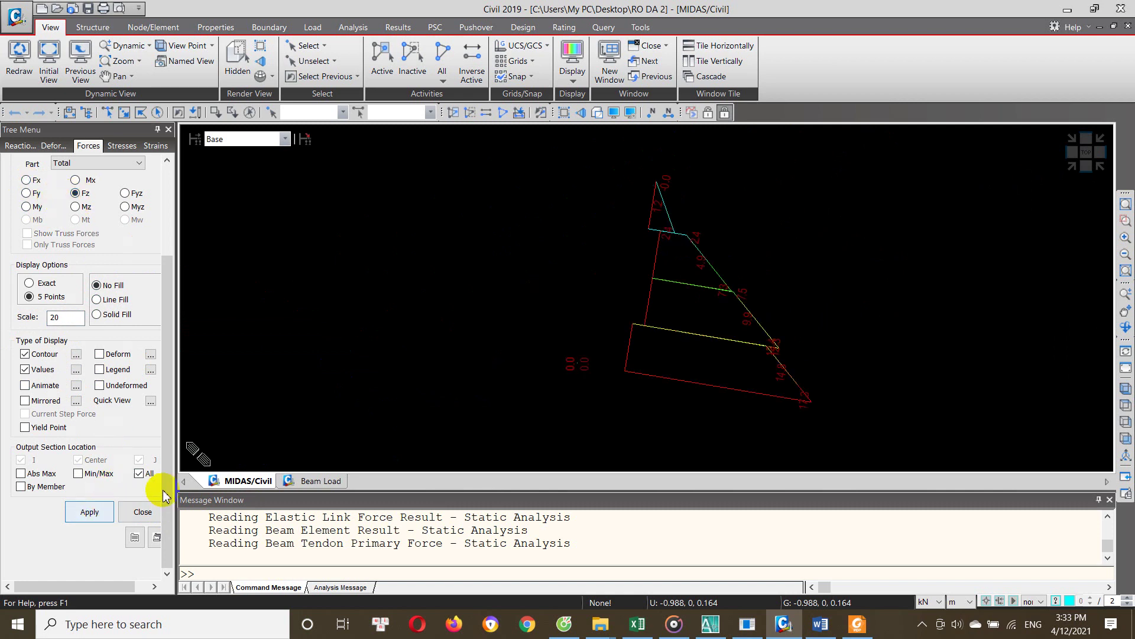
middle_click_drag(520, 409, 517, 411)
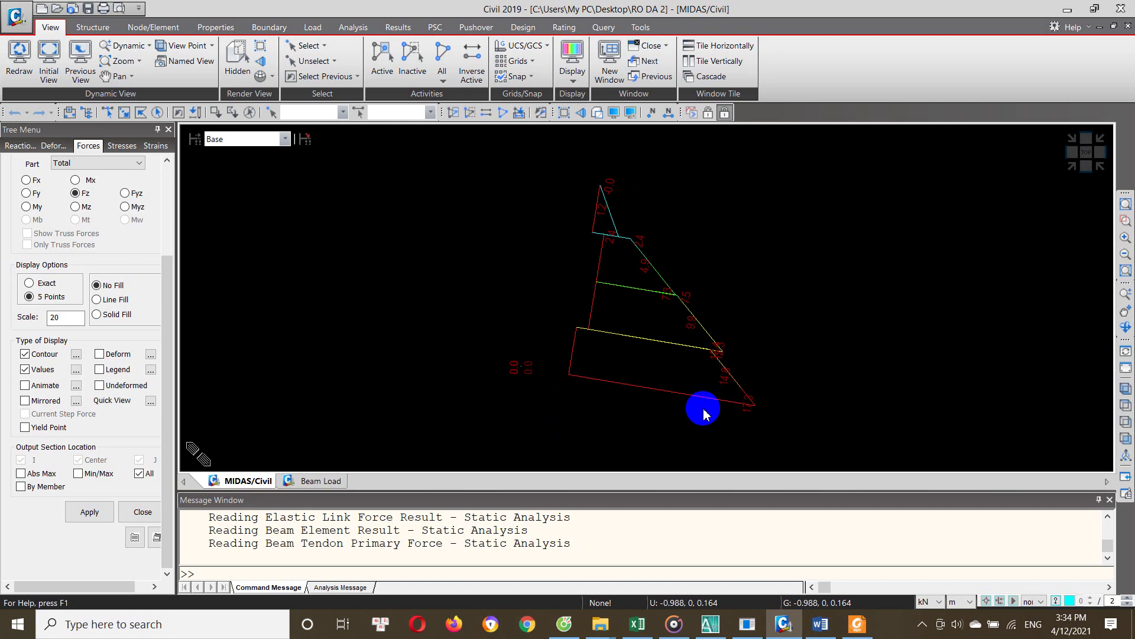
scroll(668, 414, "up", 2)
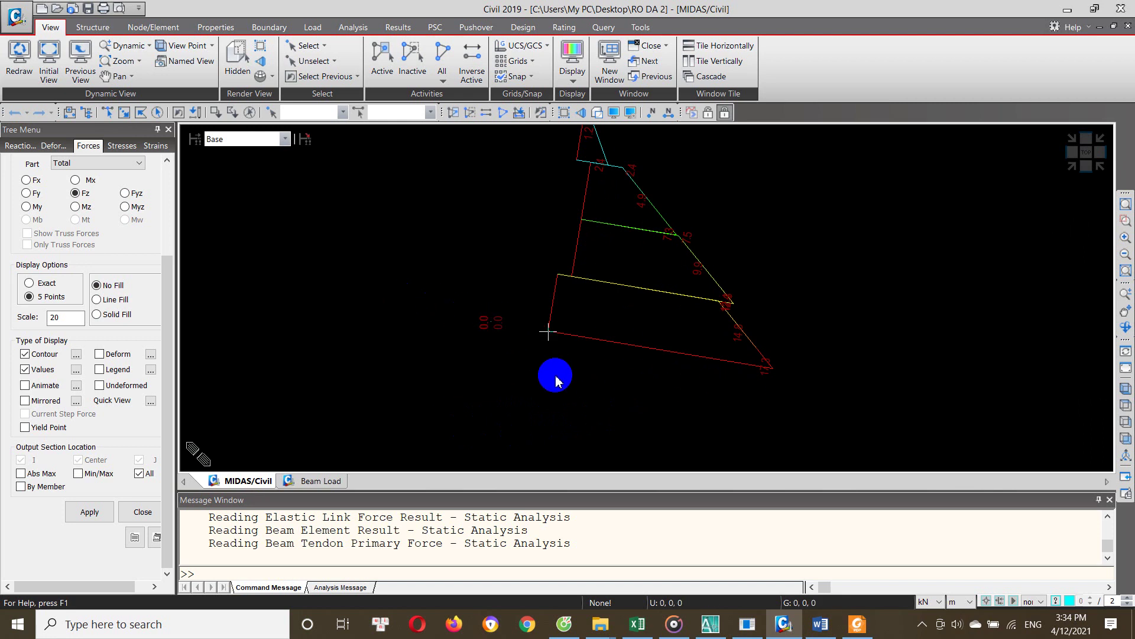
Return to the axial Fx diagram with values shown, then bring up the Excel check workbook
left_click(26, 180)
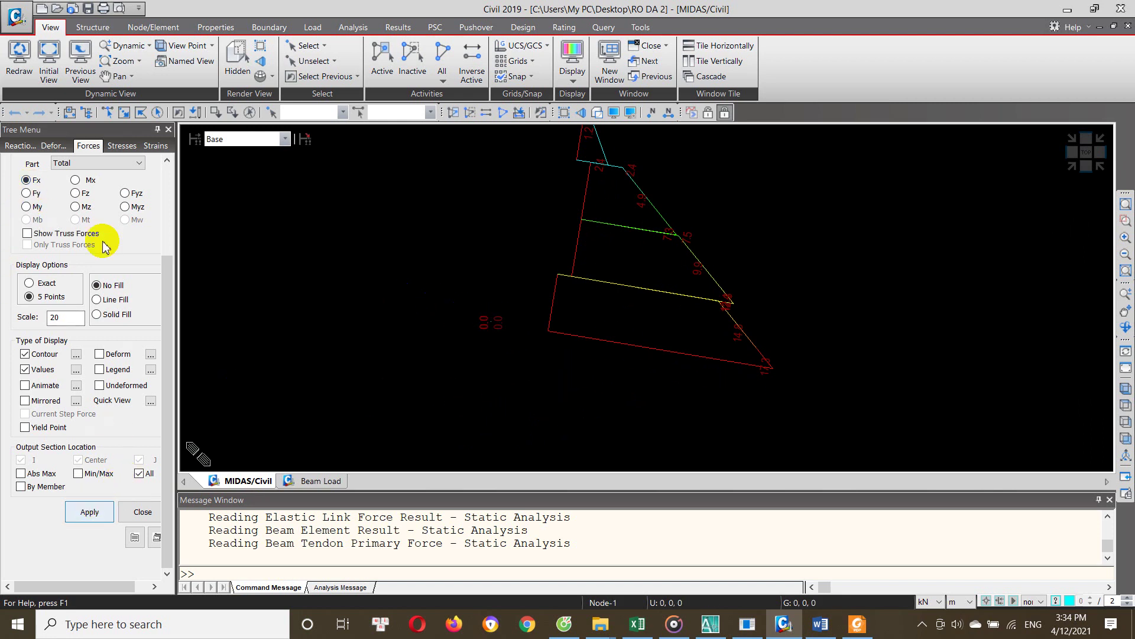
scroll(95, 195, "up", 1)
scroll(94, 215, "up", 3)
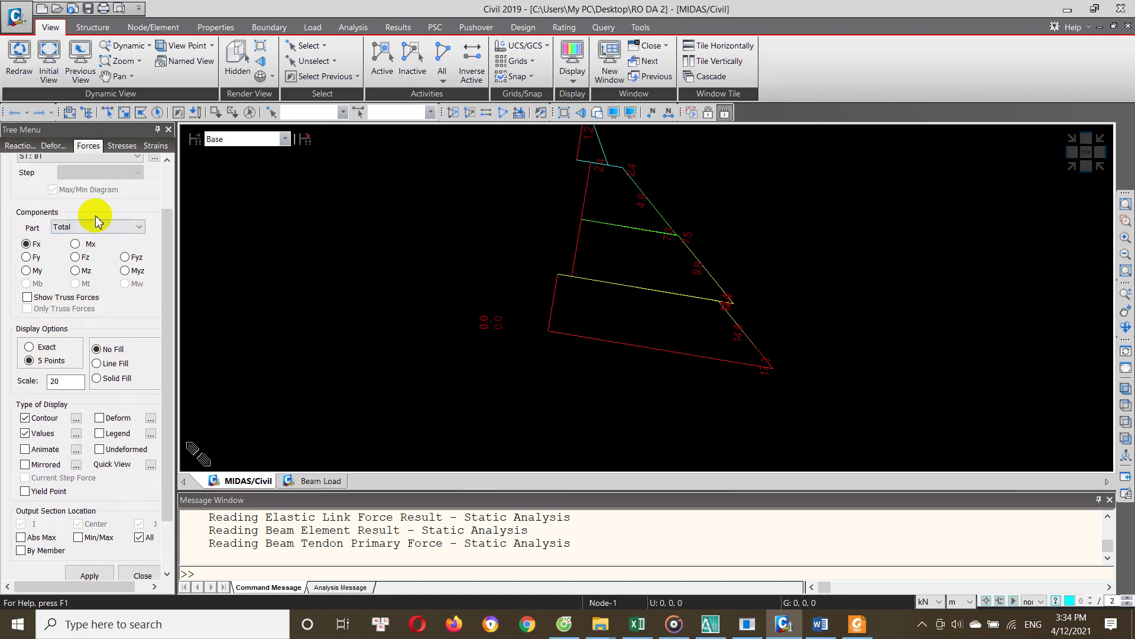
scroll(92, 189, "up", 4)
scroll(58, 216, "down", 3)
scroll(38, 246, "down", 4)
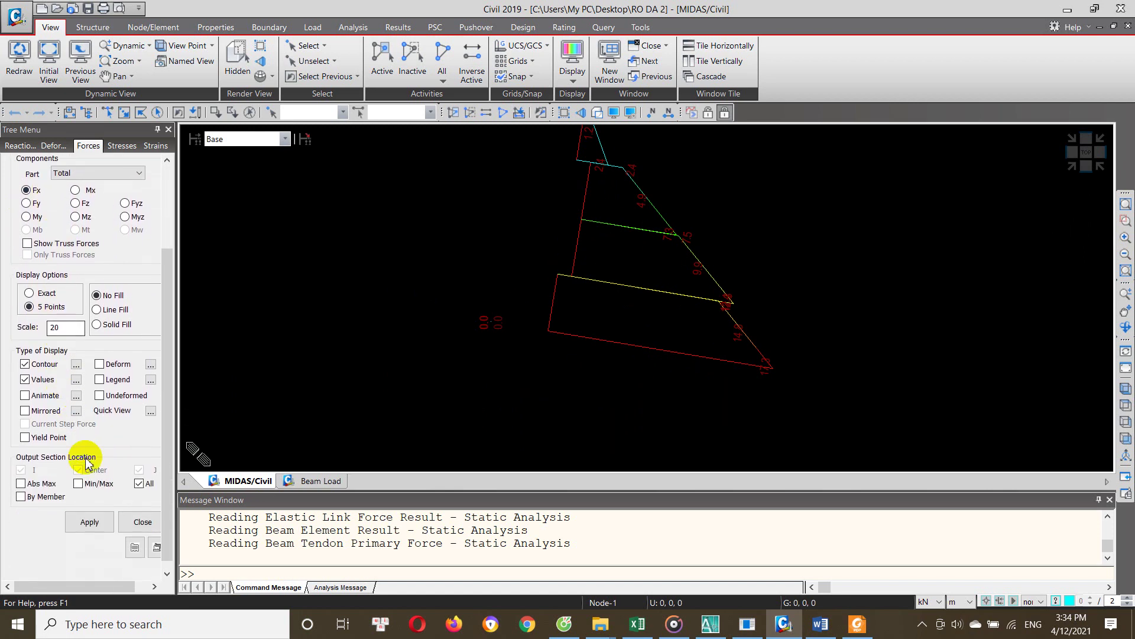
left_click(88, 521)
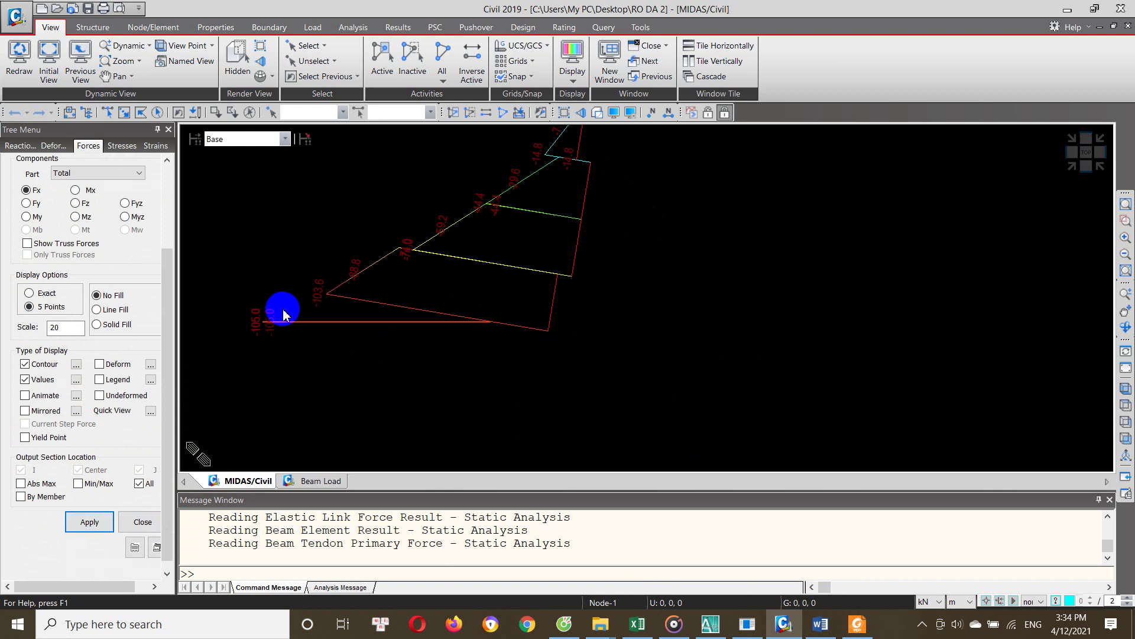
left_click(637, 624)
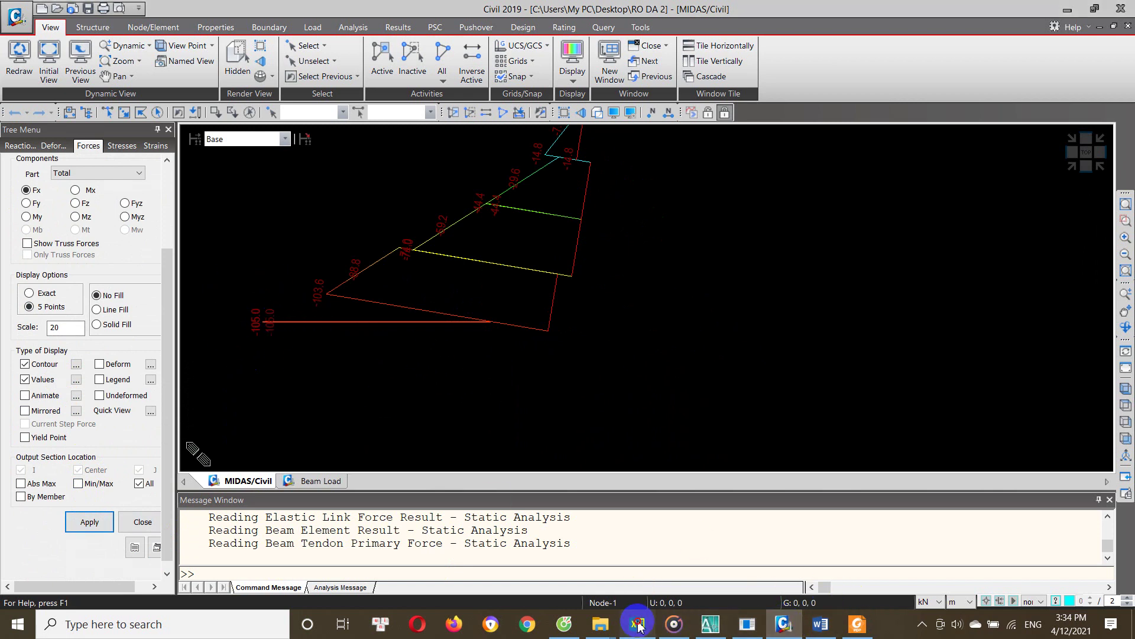
scroll(297, 380, "down", 1)
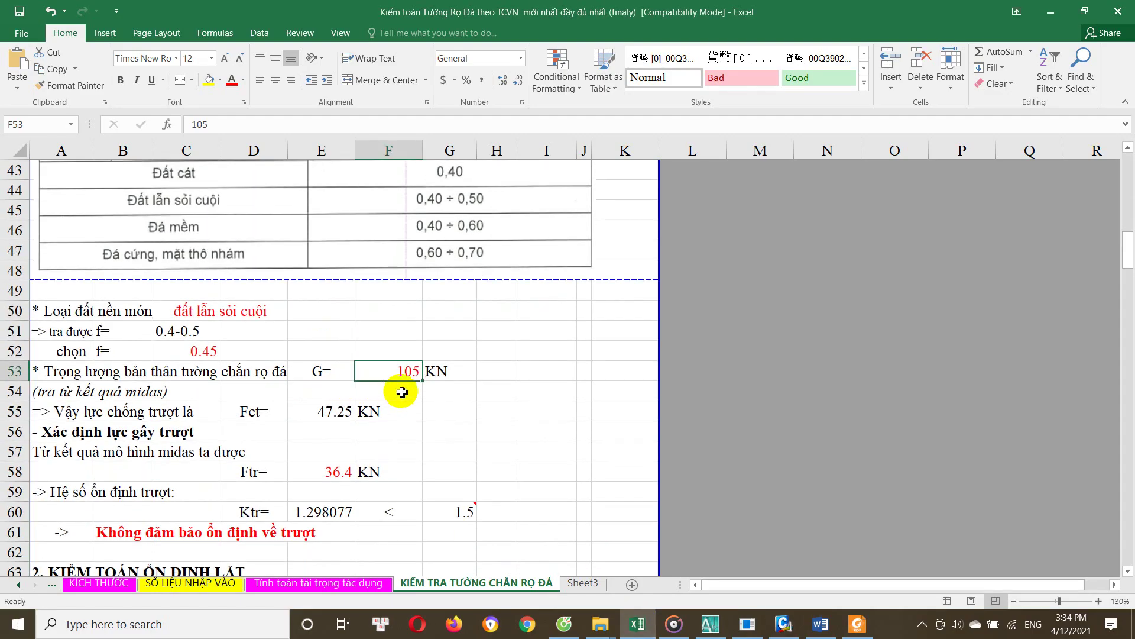
left_click(64, 372)
left_click(396, 373)
scroll(398, 379, "down", 1)
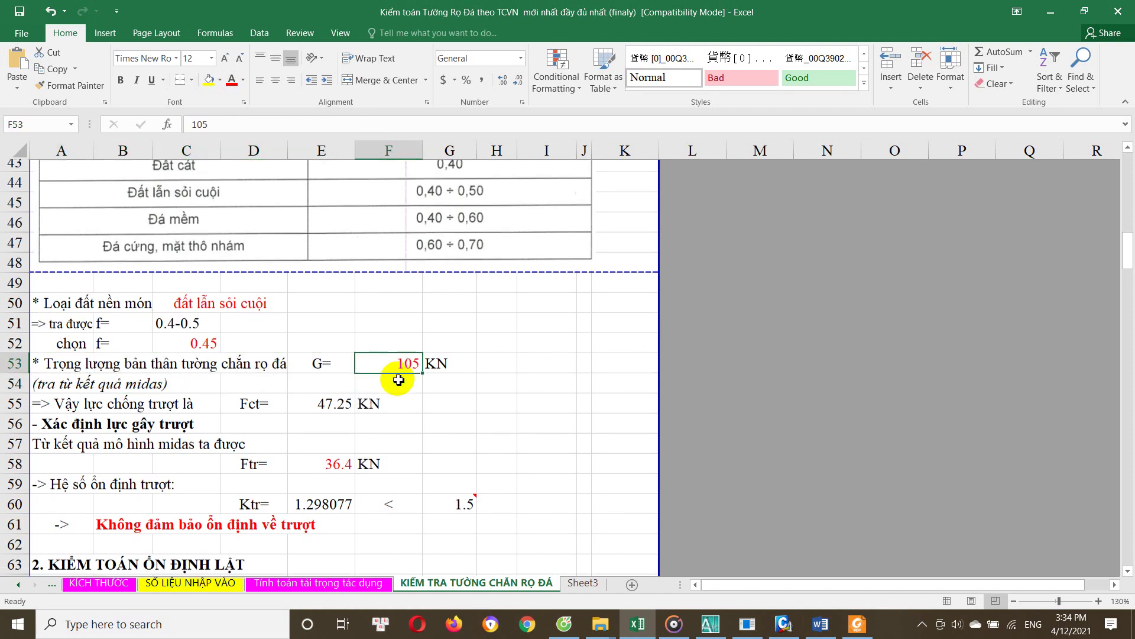
scroll(399, 380, "down", 3)
left_click(342, 356)
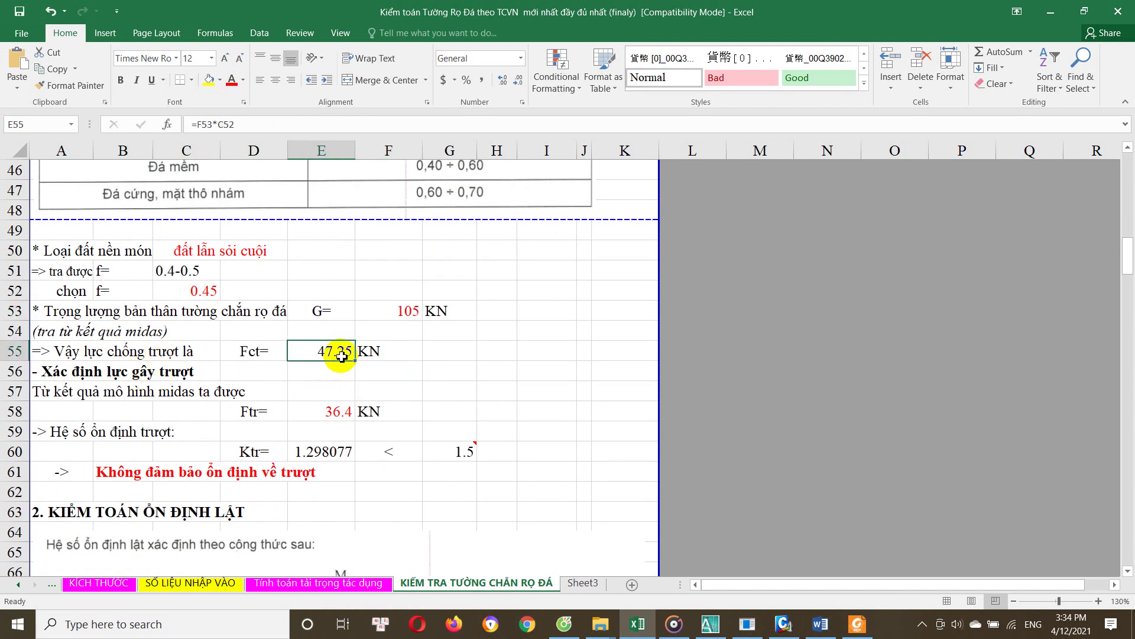
double_click(342, 356)
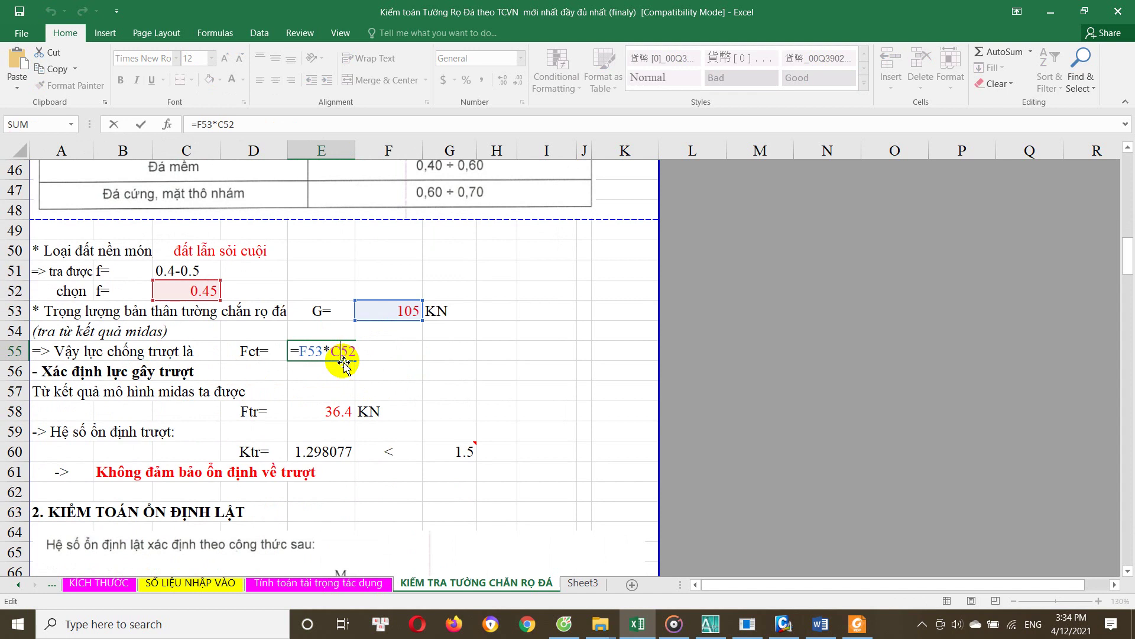
key("Escape")
scroll(350, 371, "down", 1)
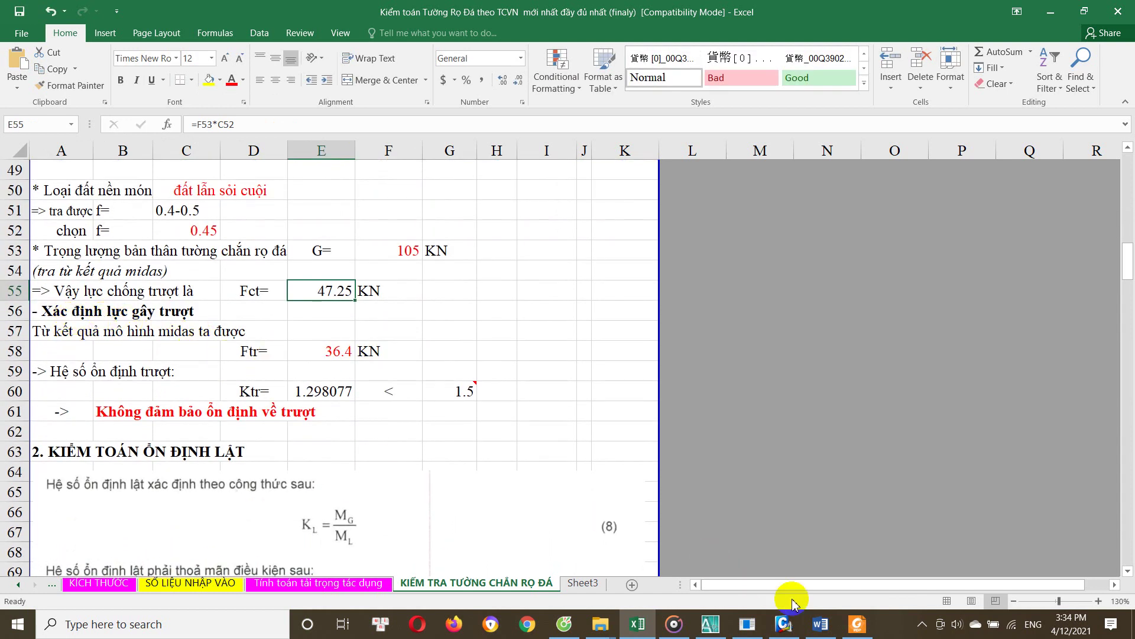
Redraw the Fx force diagram for load case ST: EH
left_click(784, 624)
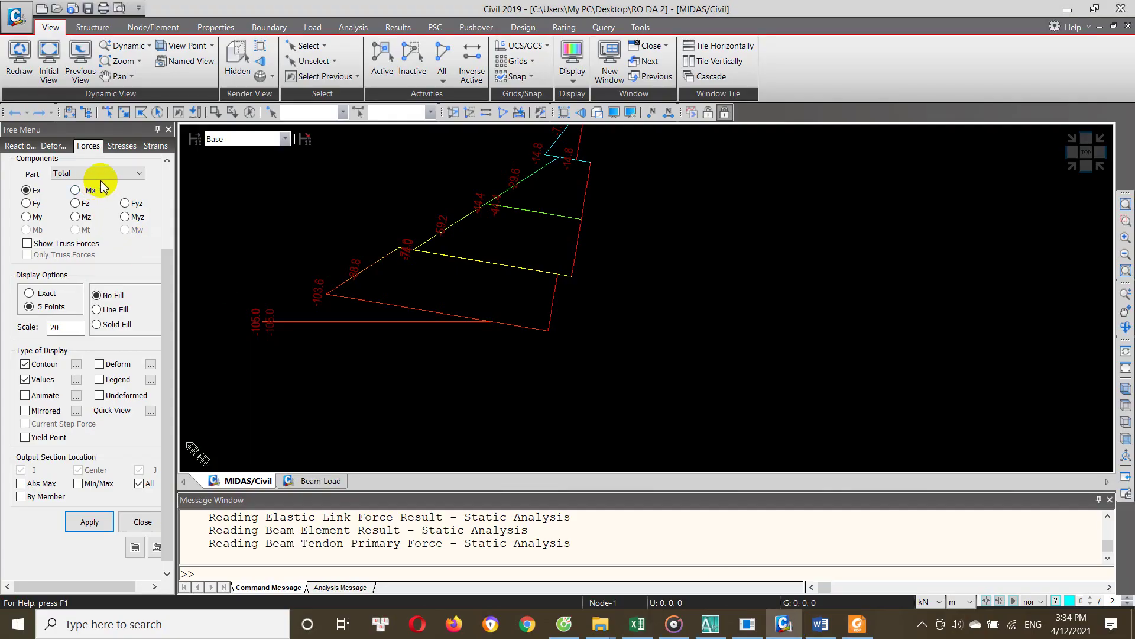
scroll(120, 222, "up", 1)
scroll(102, 184, "up", 1)
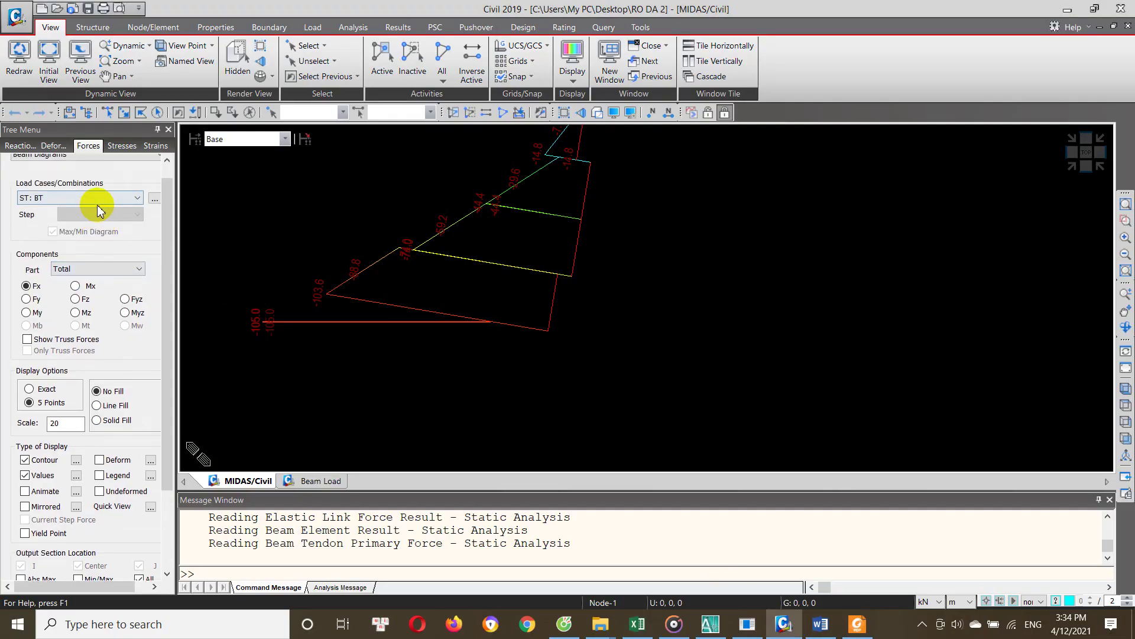
left_click(83, 214)
scroll(133, 322, "down", 1)
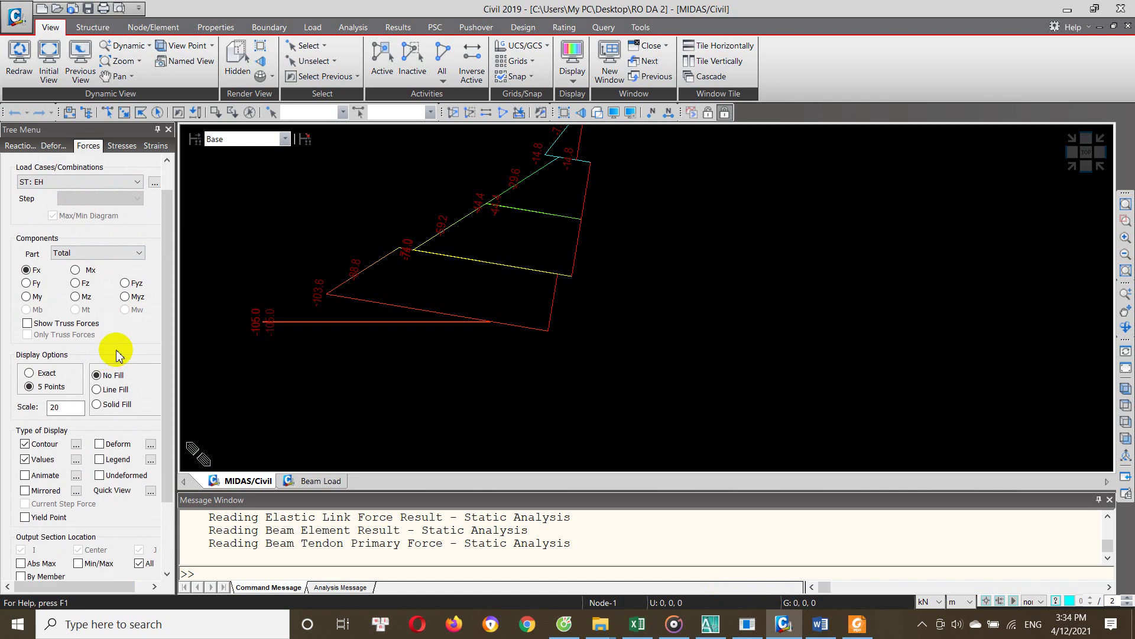
scroll(111, 369, "down", 1)
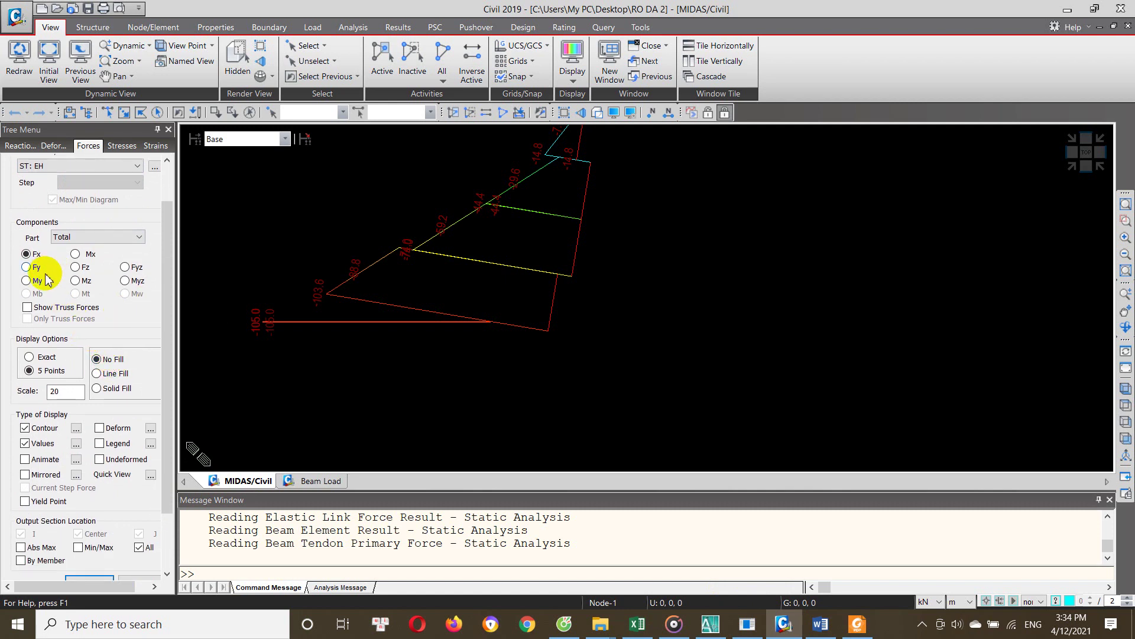
scroll(41, 289, "down", 1)
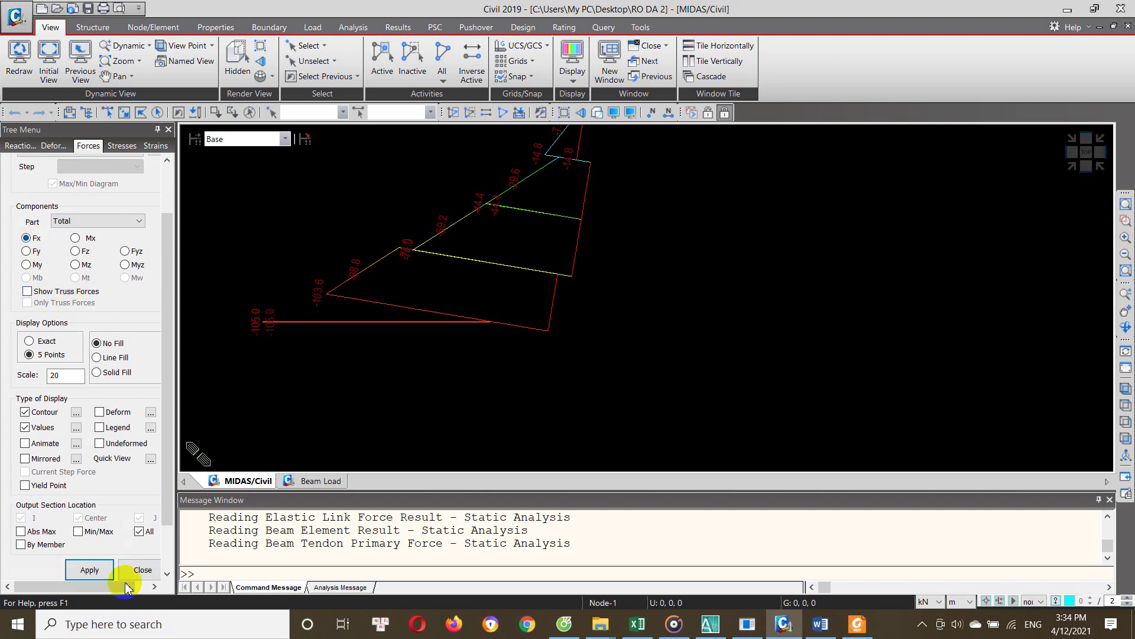
left_click(89, 569)
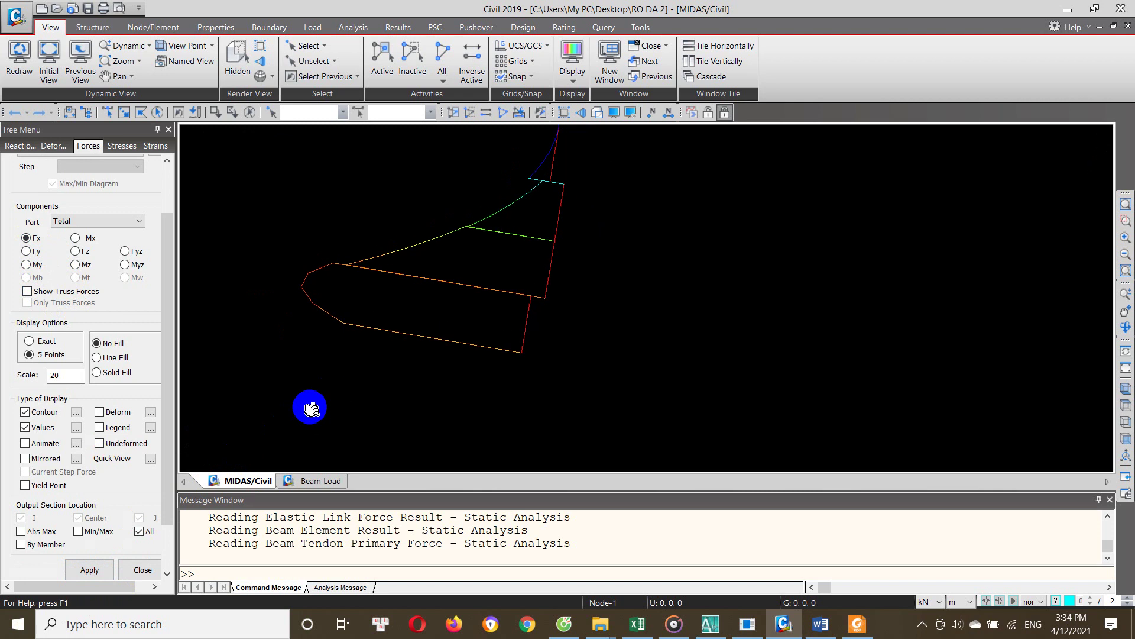
Zoom and pan to the base members showing Fx values 18.1, 26.9 and 35.9
scroll(416, 417, "up", 2)
scroll(420, 398, "up", 2)
scroll(444, 349, "up", 2)
scroll(461, 423, "down", 3)
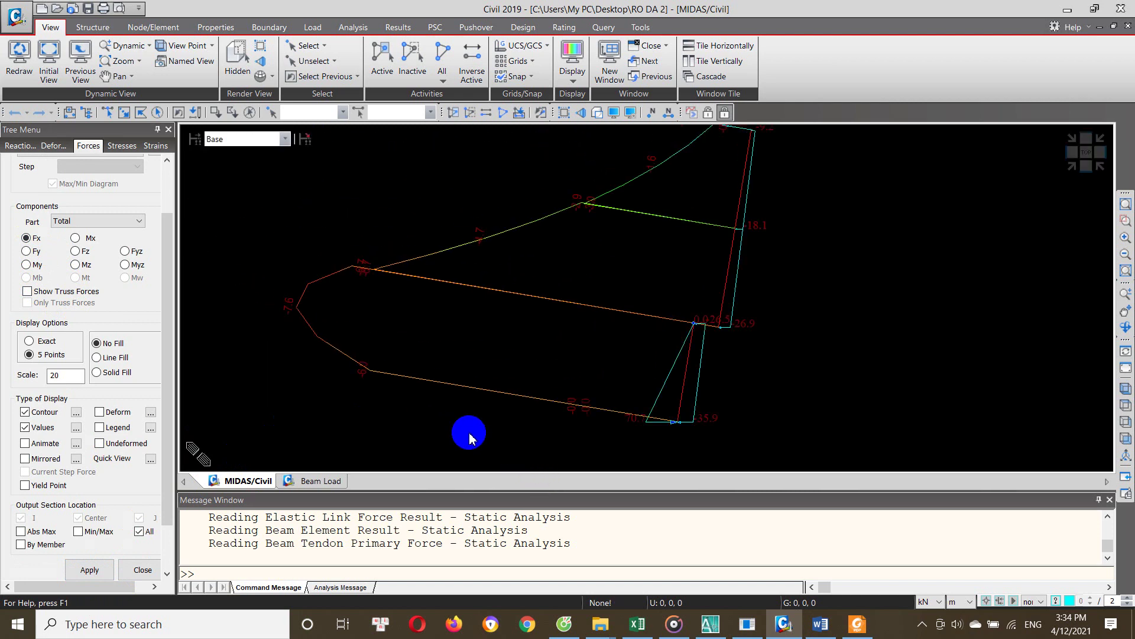
middle_click_drag(385, 419, 603, 373)
scroll(597, 379, "down", 2)
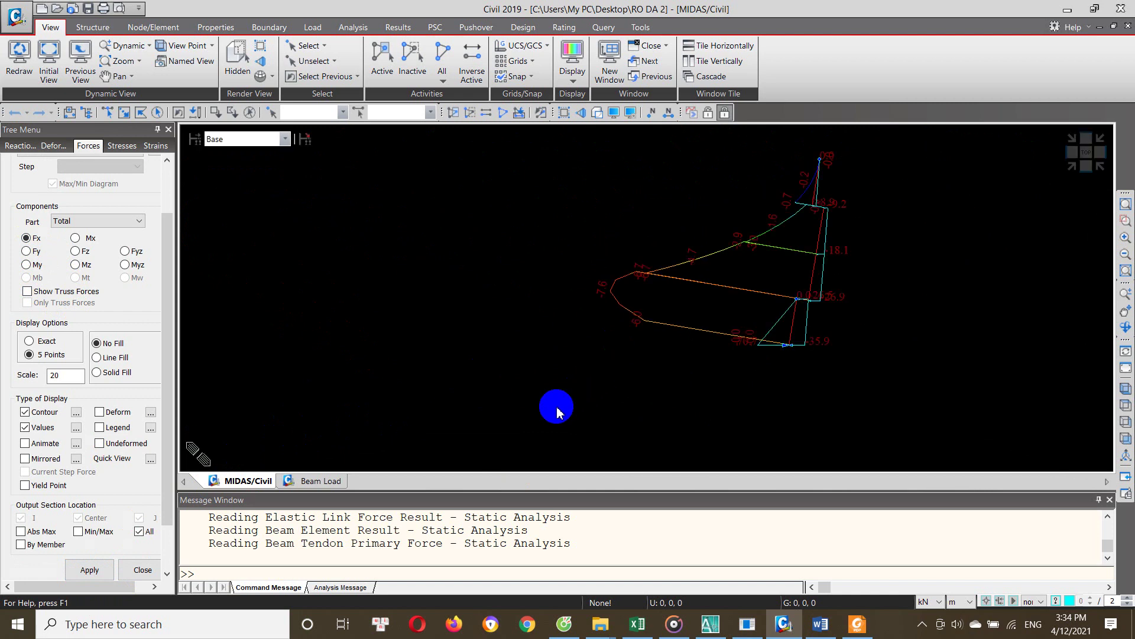
scroll(649, 362, "up", 3)
scroll(656, 347, "up", 2)
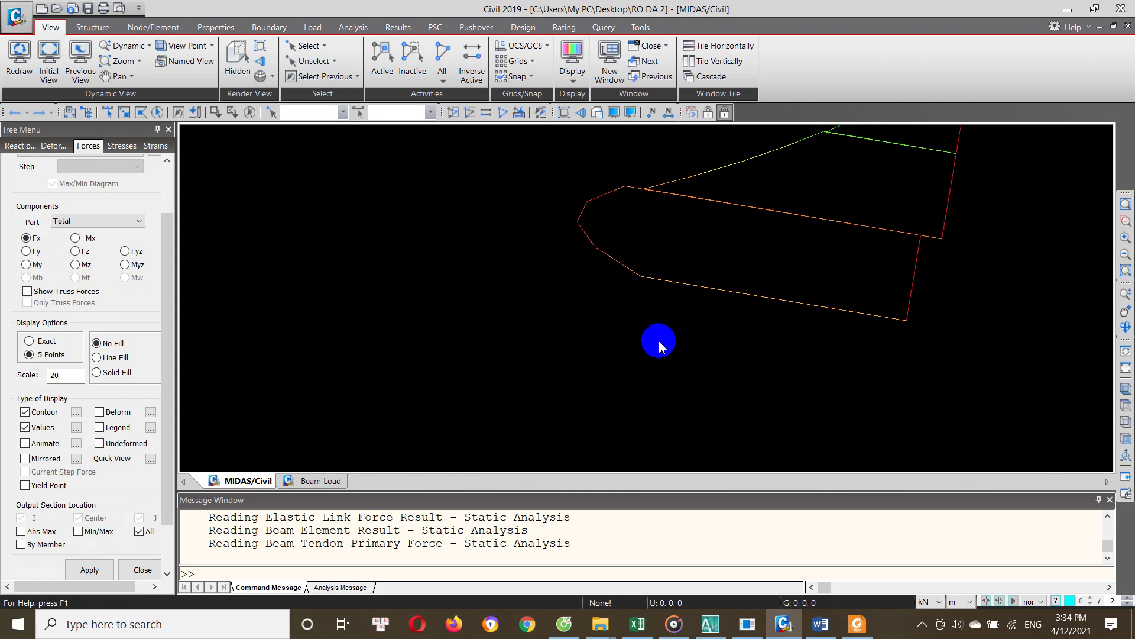
middle_click_drag(699, 360, 501, 423)
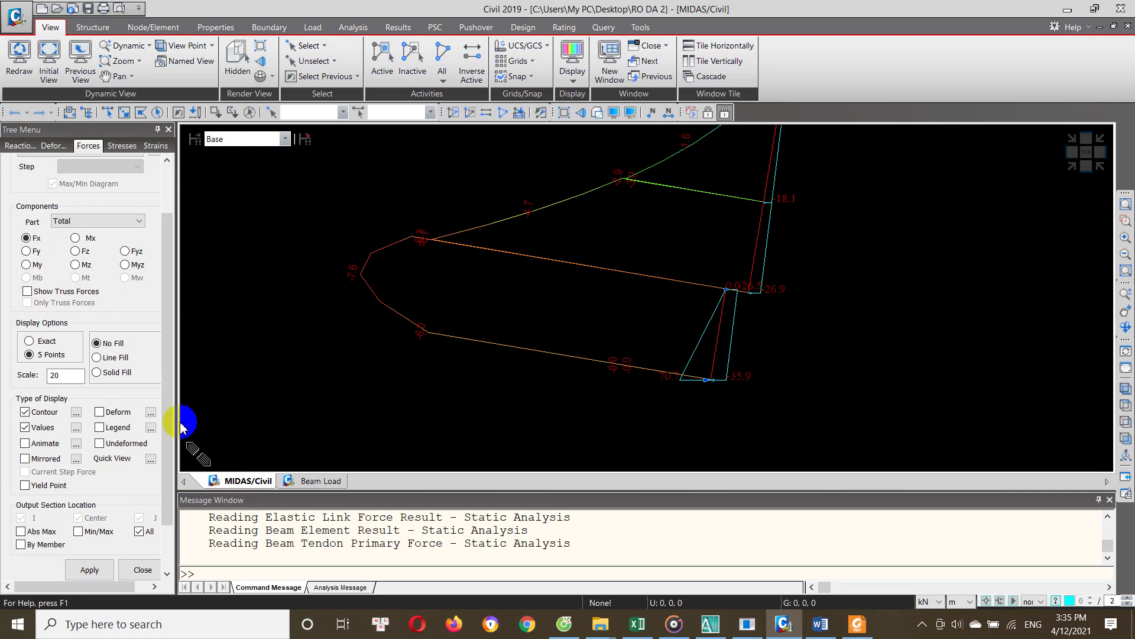
Hide the line beam loads from the model view
left_click(143, 570)
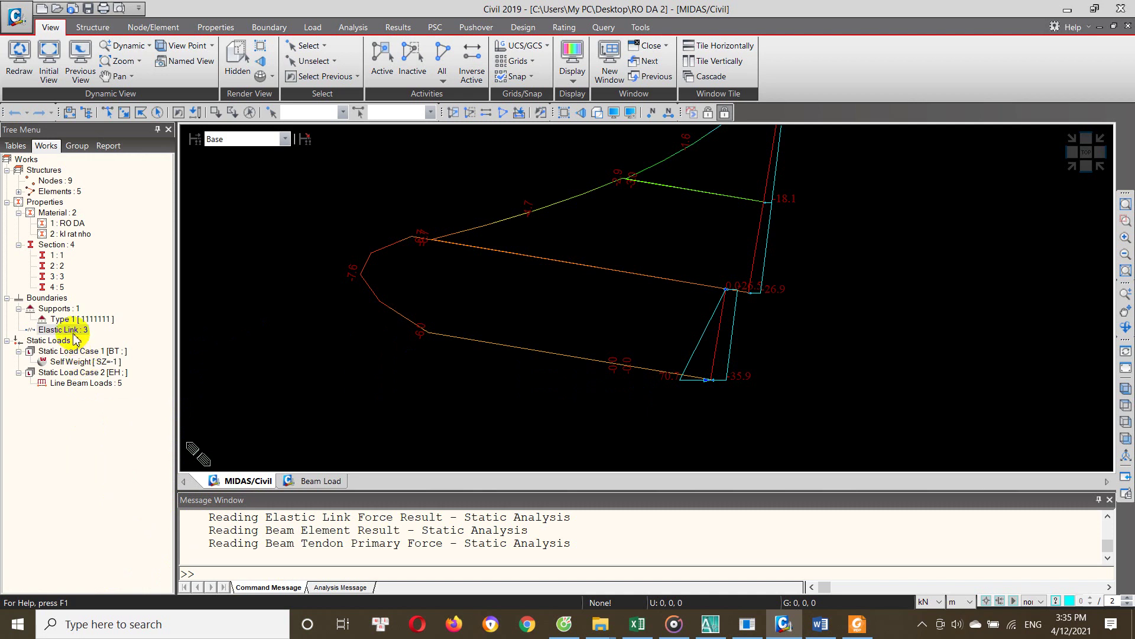
right_click(92, 385)
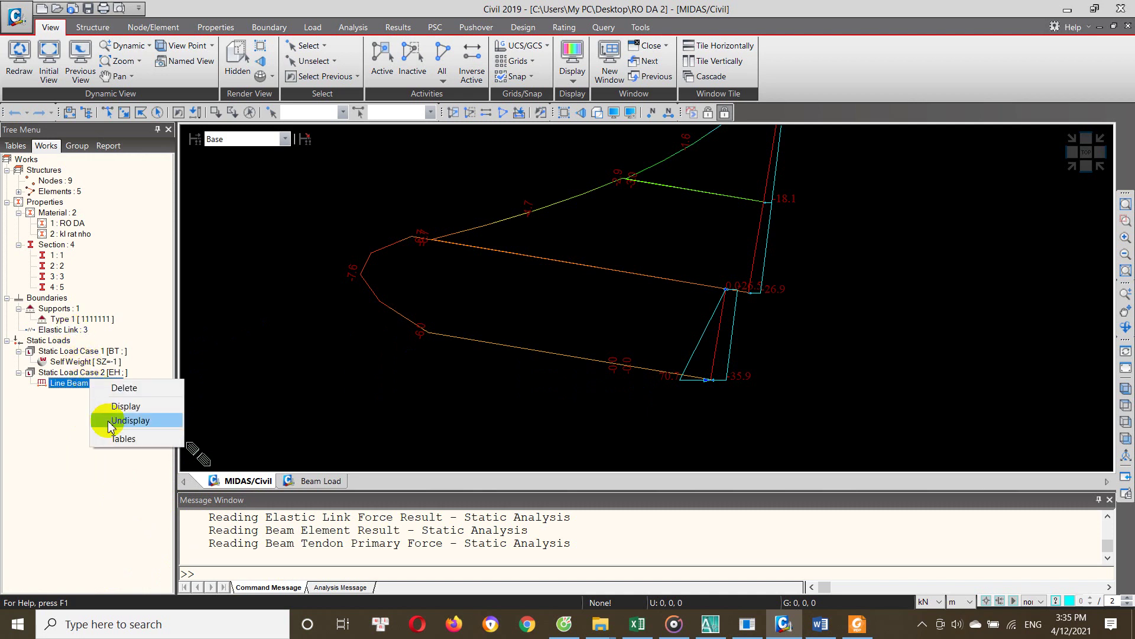
left_click(122, 421)
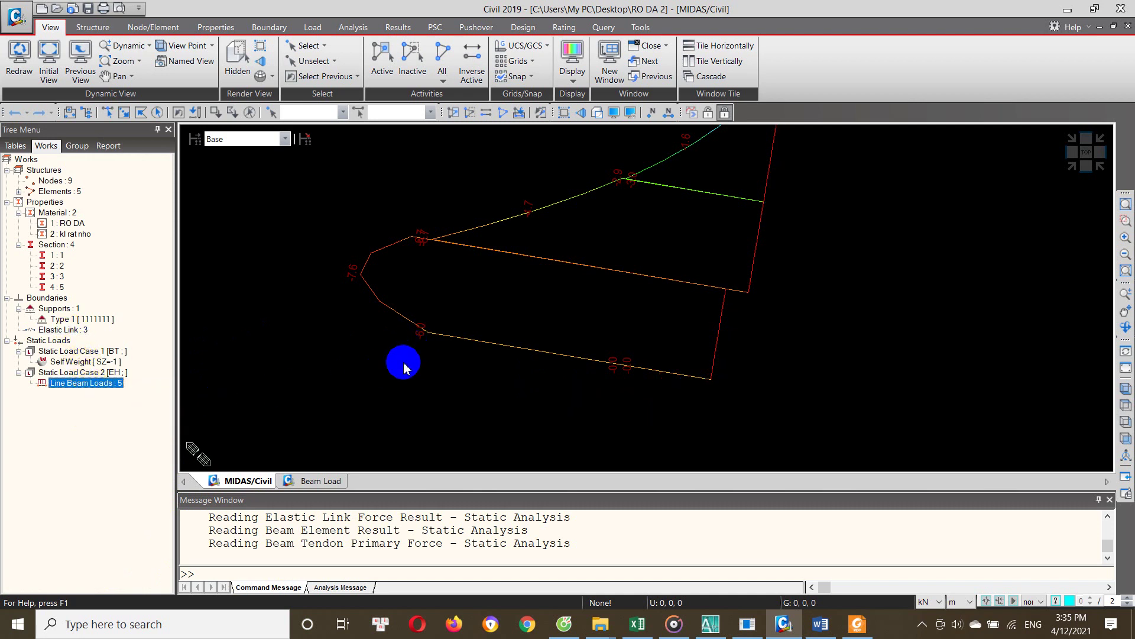
scroll(502, 344, "up", 5)
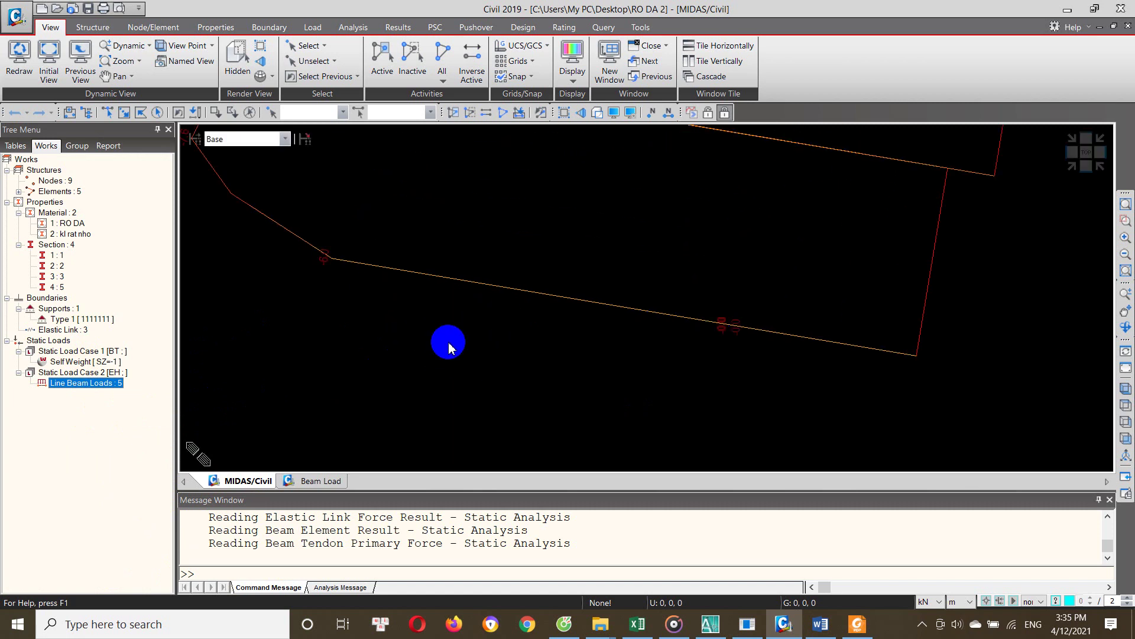
middle_click_drag(494, 352, 498, 420)
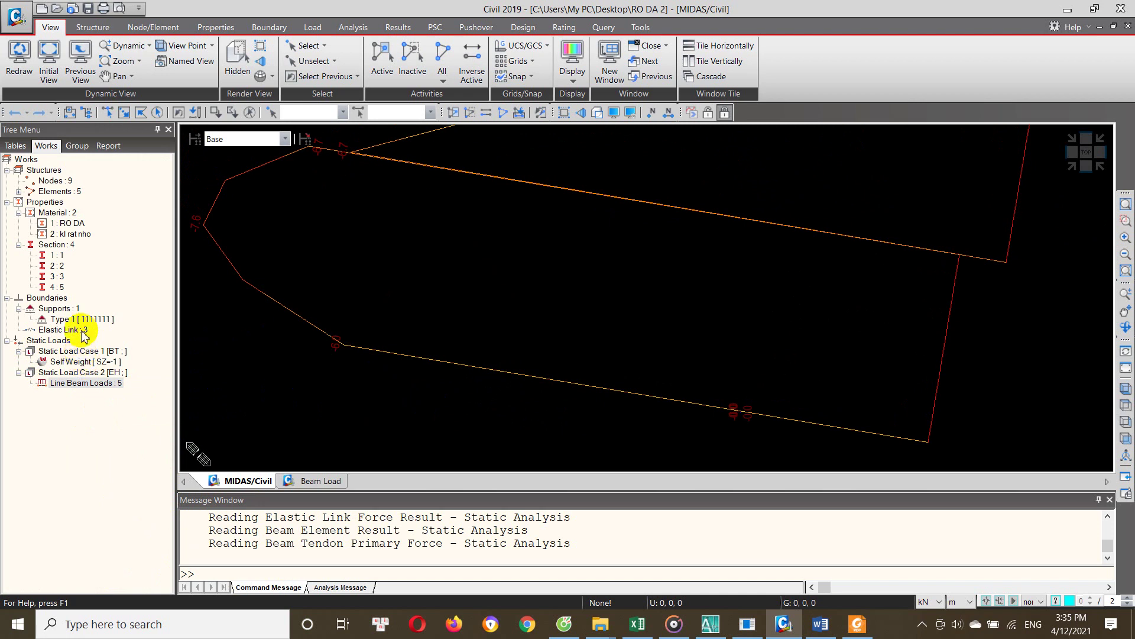
Redraw the EH Fx diagram at scale 10 instead of 20, centred on the wall base
right_click(374, 212)
mouse_move(403, 254)
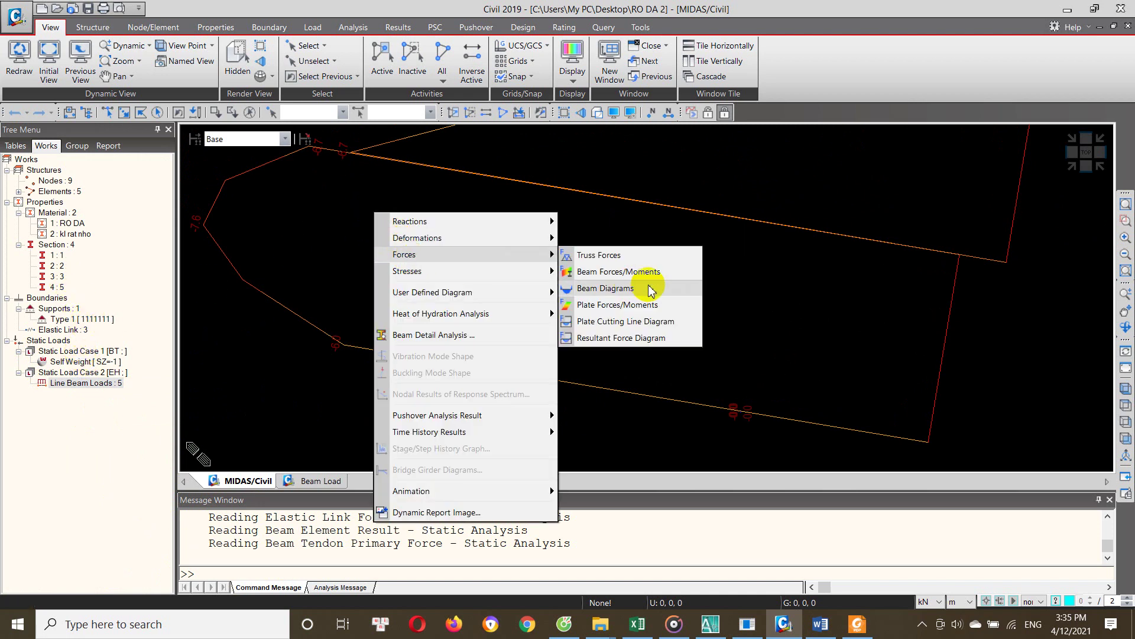
left_click(651, 289)
left_click(48, 216)
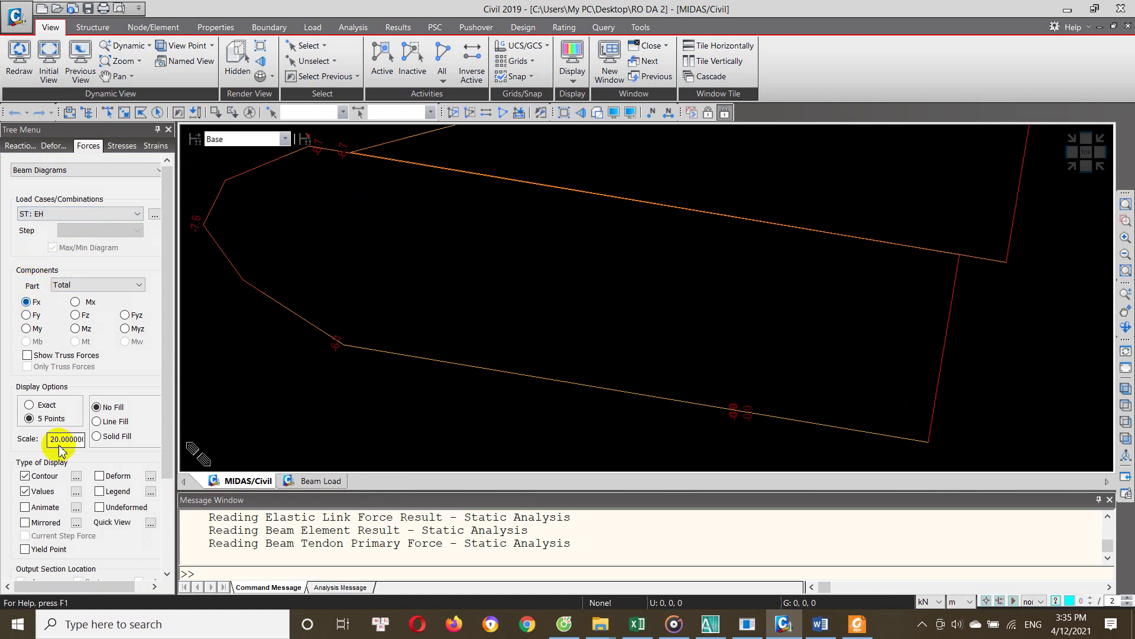
left_click_drag(84, 439, 13, 445)
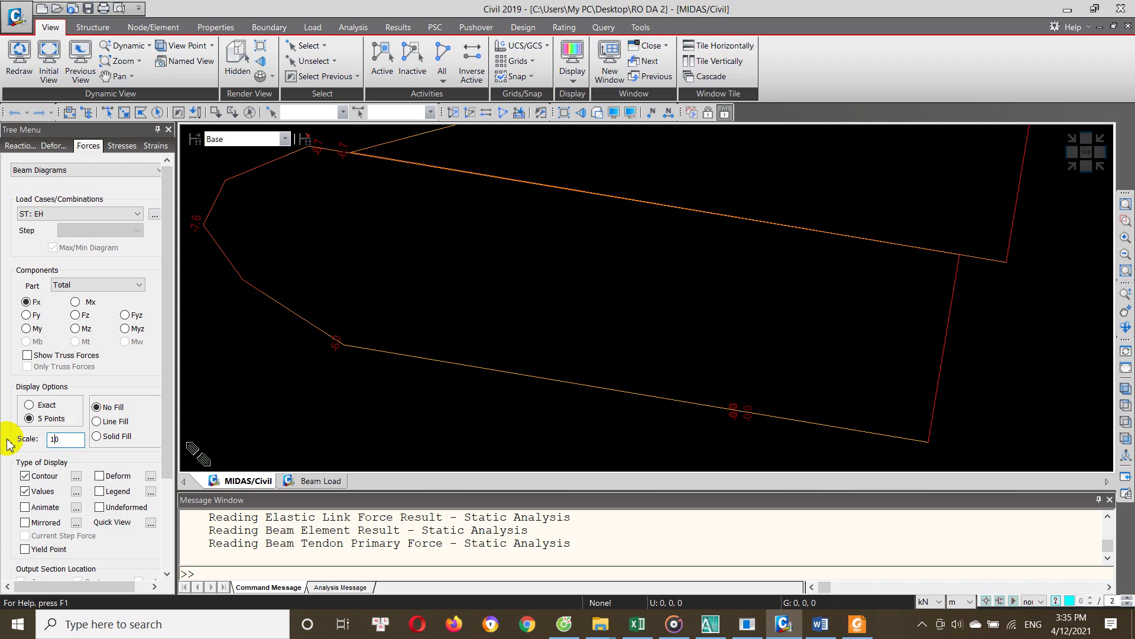
scroll(35, 444, "down", 3)
left_click(89, 553)
mouse_move(456, 400)
middle_mouse_down()
mouse_move(413, 396)
mouse_move(486, 405)
mouse_move(446, 347)
middle_mouse_up()
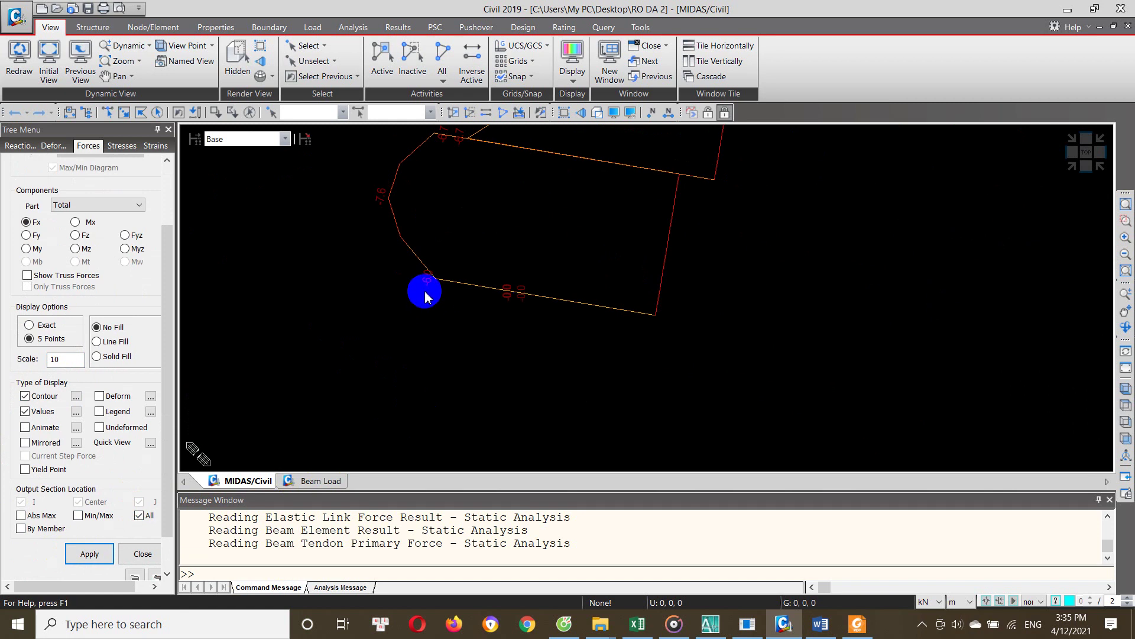
middle_click_drag(425, 297, 461, 375)
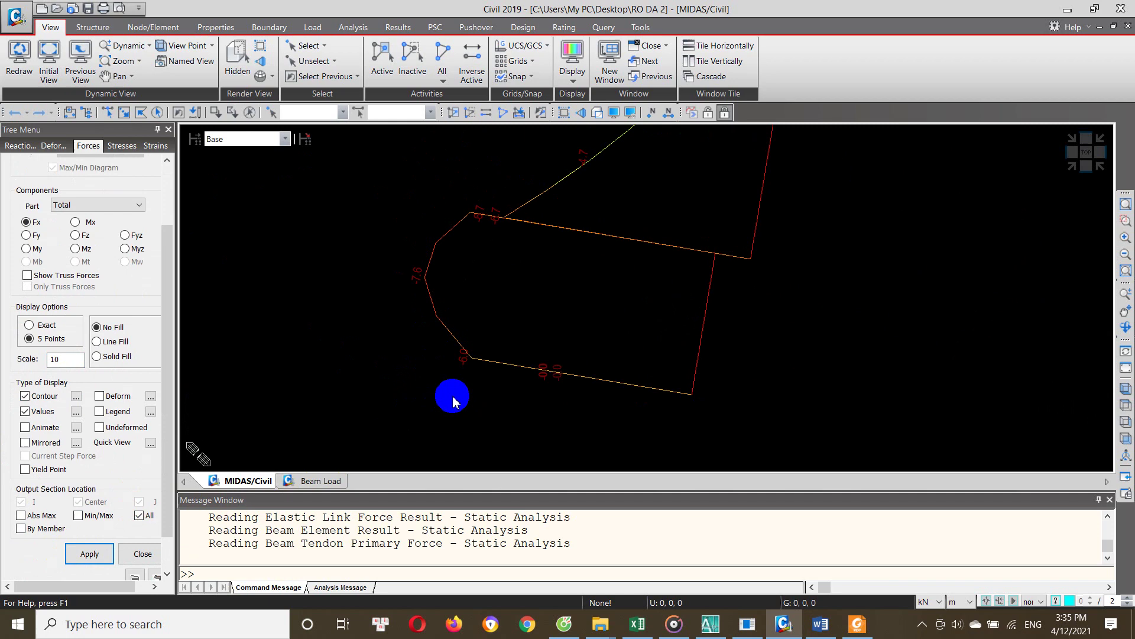
Check the sliding force Ftr of 36.4 kN in Excel cell E58, then return to MIDAS
left_click(637, 623)
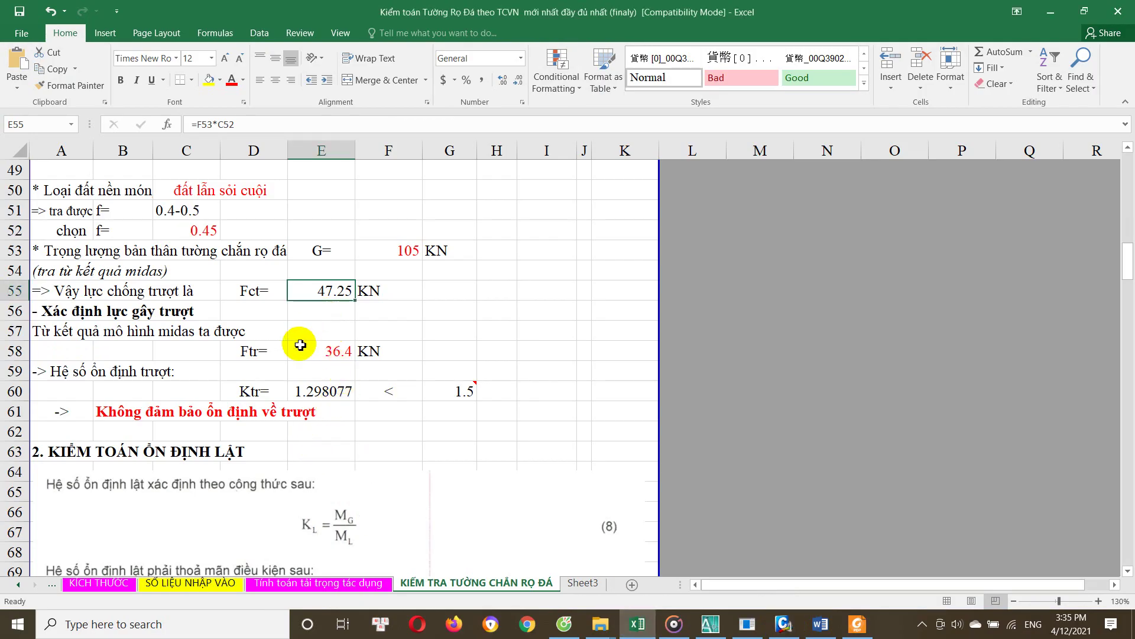
left_click(322, 353)
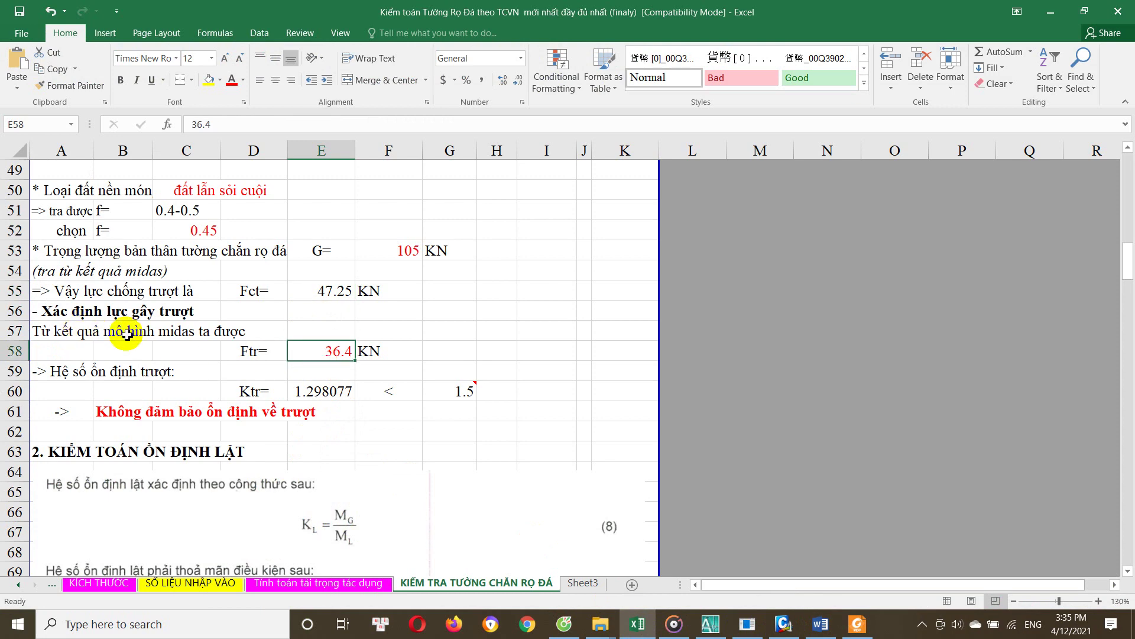
left_click(784, 624)
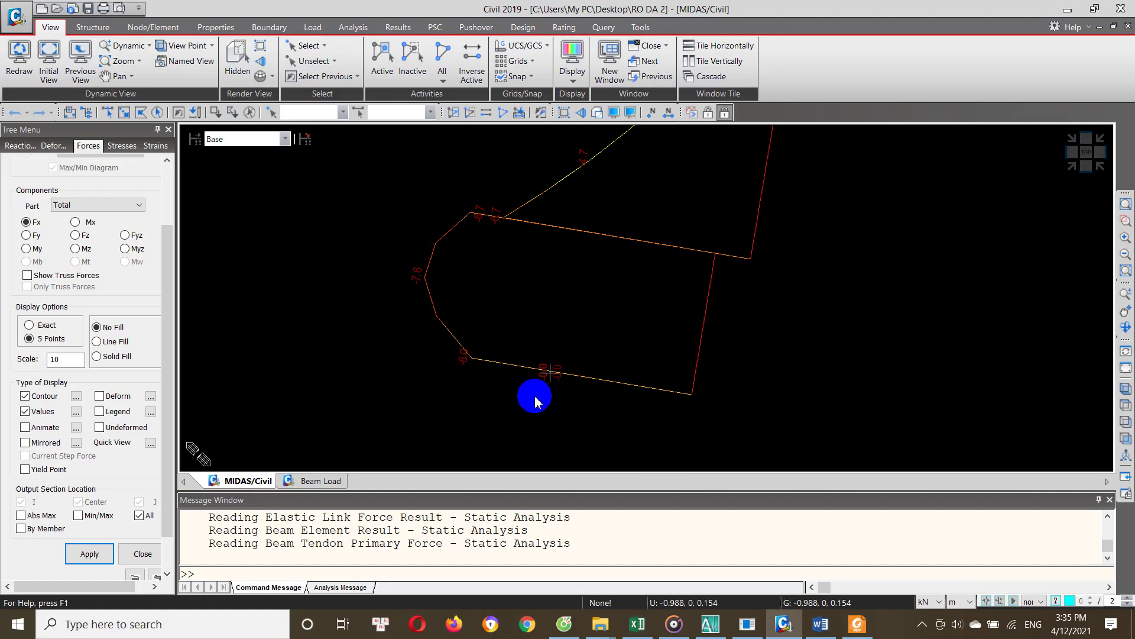
Switch the wall diagram from Fx to the vertical force Fz
left_click(81, 239)
left_click(90, 554)
middle_click_drag(481, 411, 693, 420)
scroll(693, 420, "up", 2)
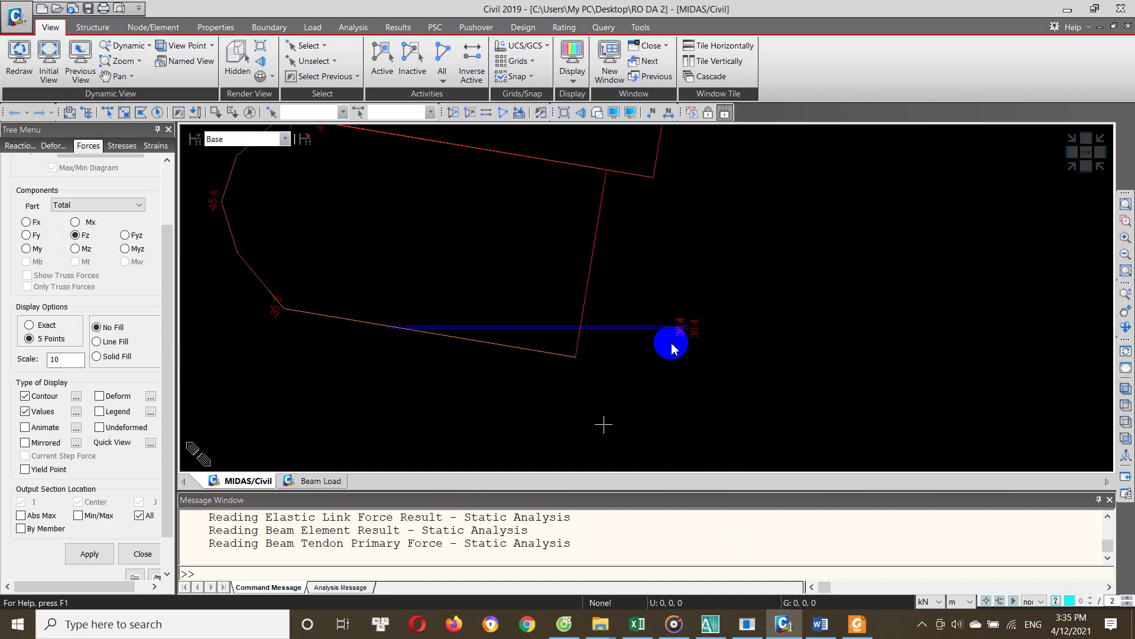
scroll(389, 337, "up", 2)
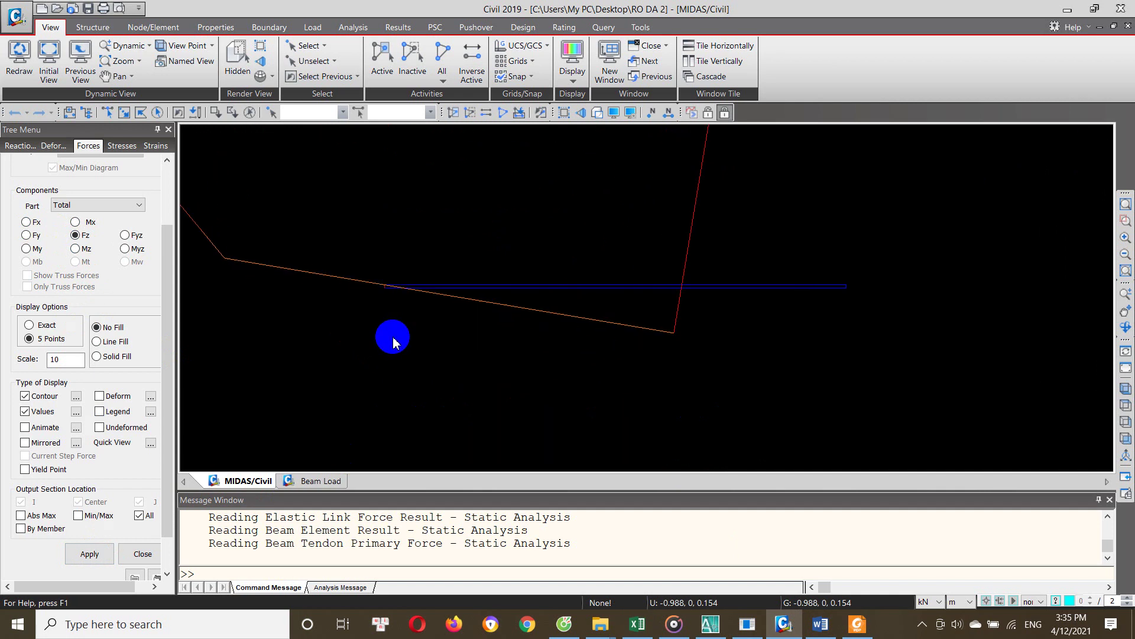
scroll(787, 343, "down", 2)
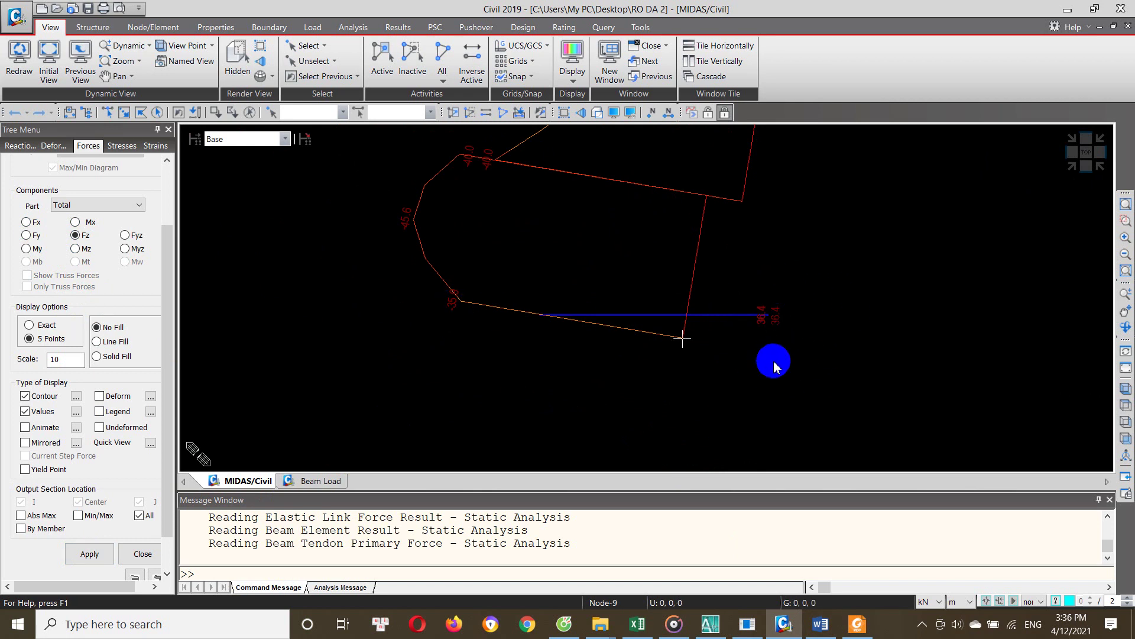
Change the diagram scale from 10 to 1 and view the base values
left_click(150, 412)
double_click(55, 359)
type("1")
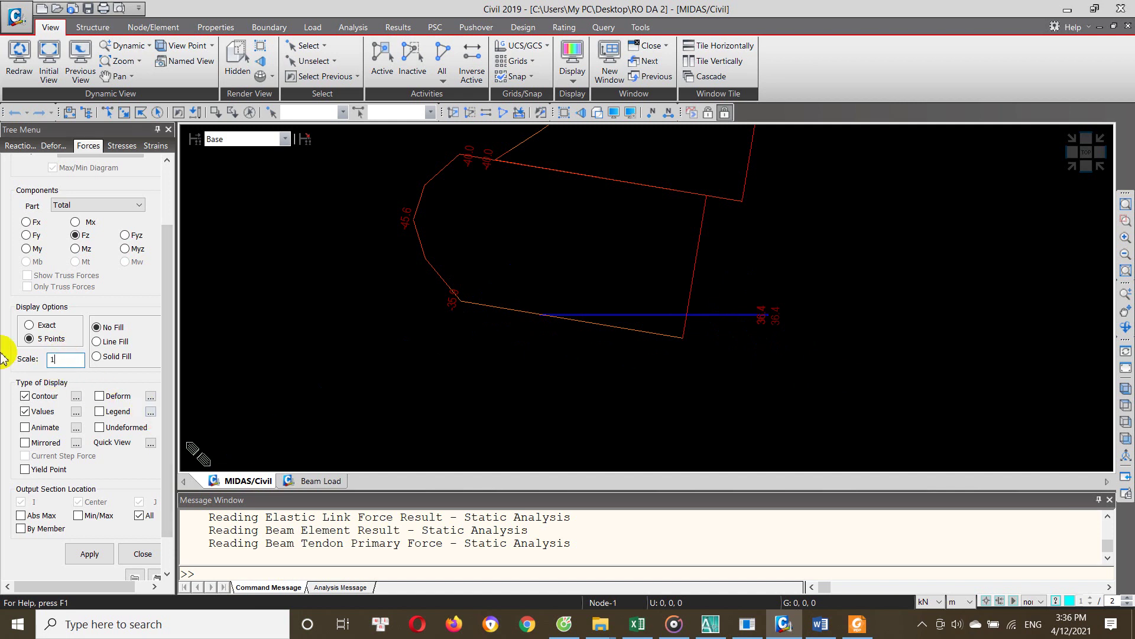
scroll(549, 351, "up", 2)
middle_click_drag(566, 307, 531, 360)
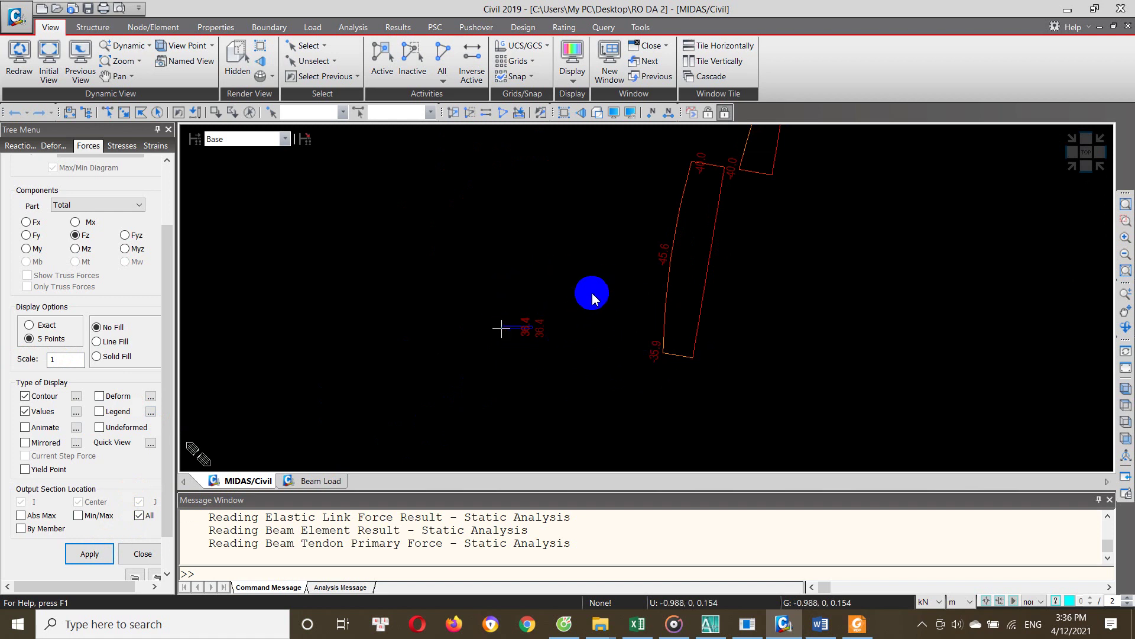
Review Ktr = E55/E58 = 1.298077 against the 1.5 limit in G60 and verdict in B61
left_click(639, 624)
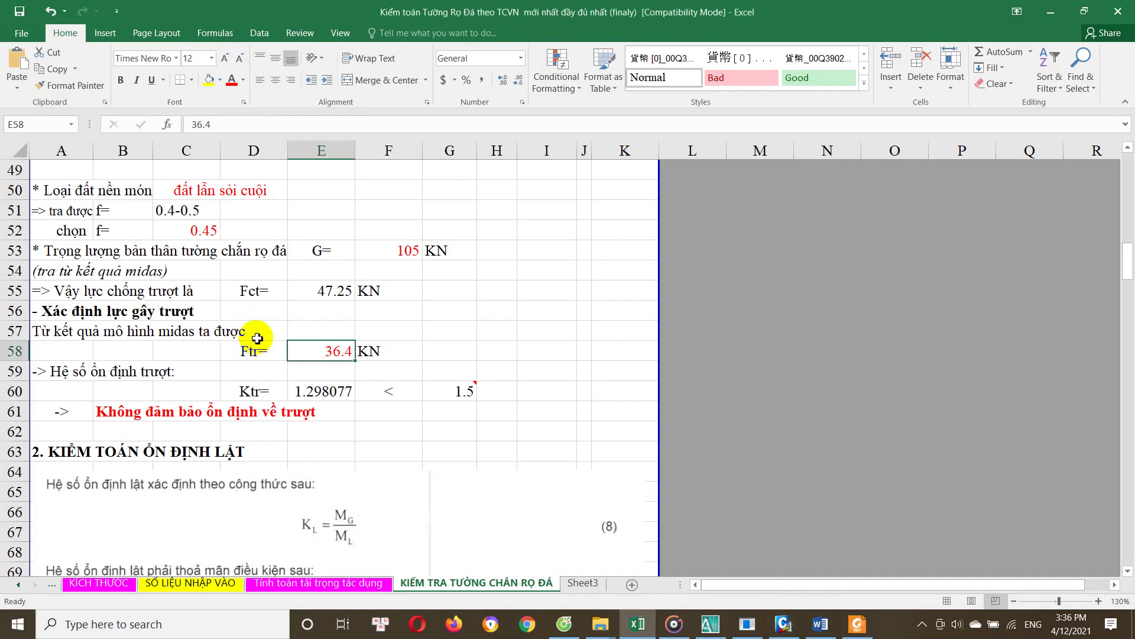
scroll(318, 314, "down", 1)
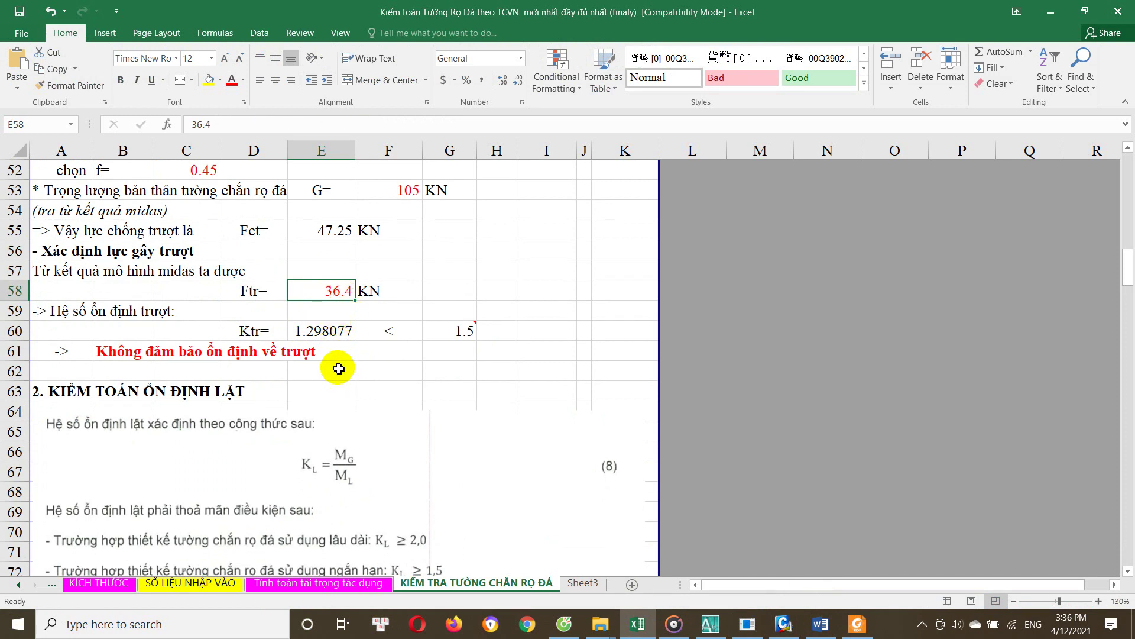
left_click(329, 334)
double_click(328, 334)
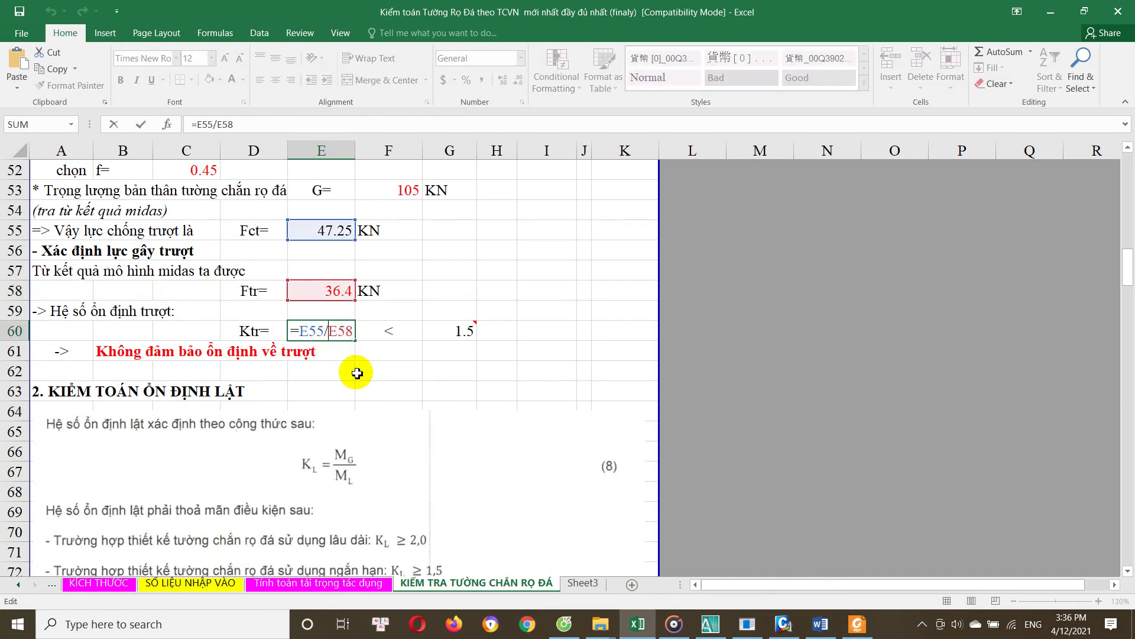
scroll(367, 373, "up", 1)
scroll(366, 385, "up", 2)
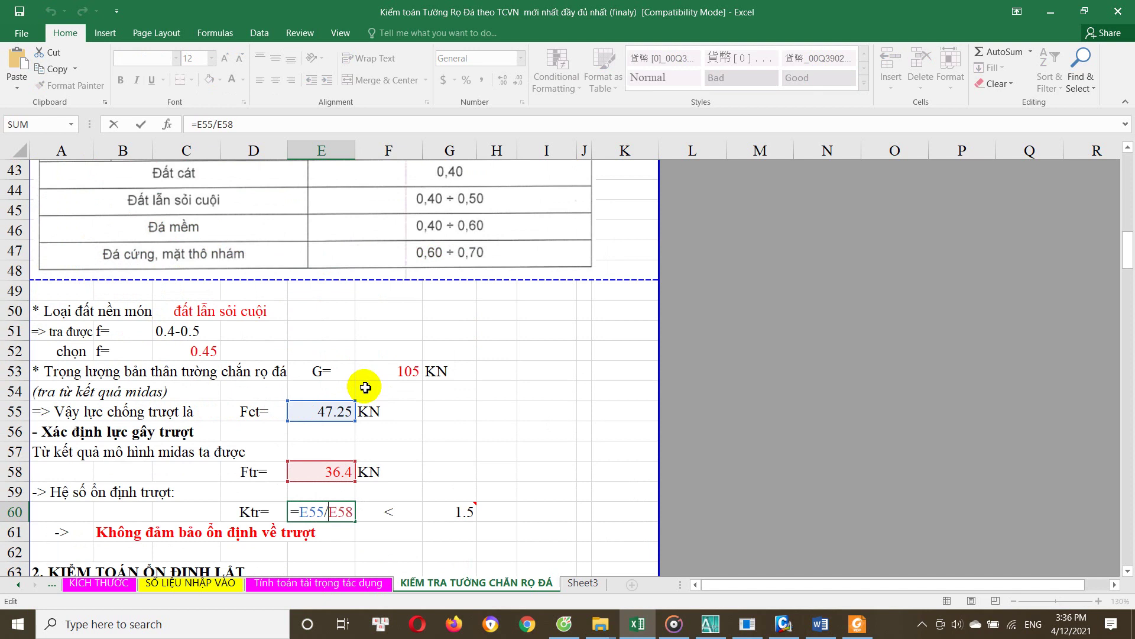
key("Escape")
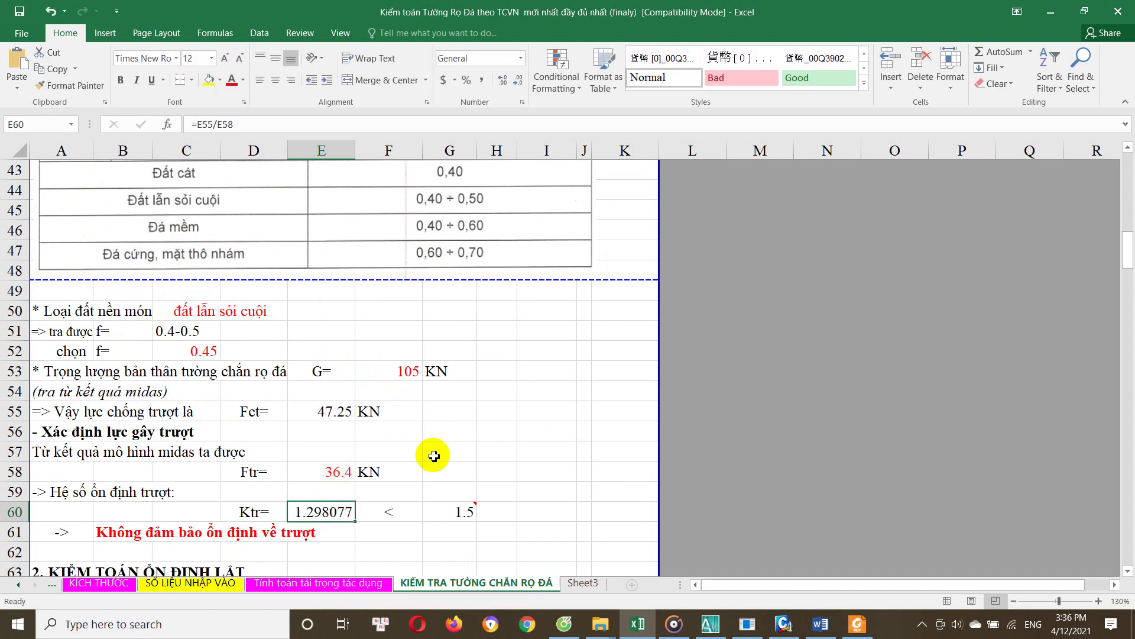
left_click(446, 505)
mouse_move(449, 511)
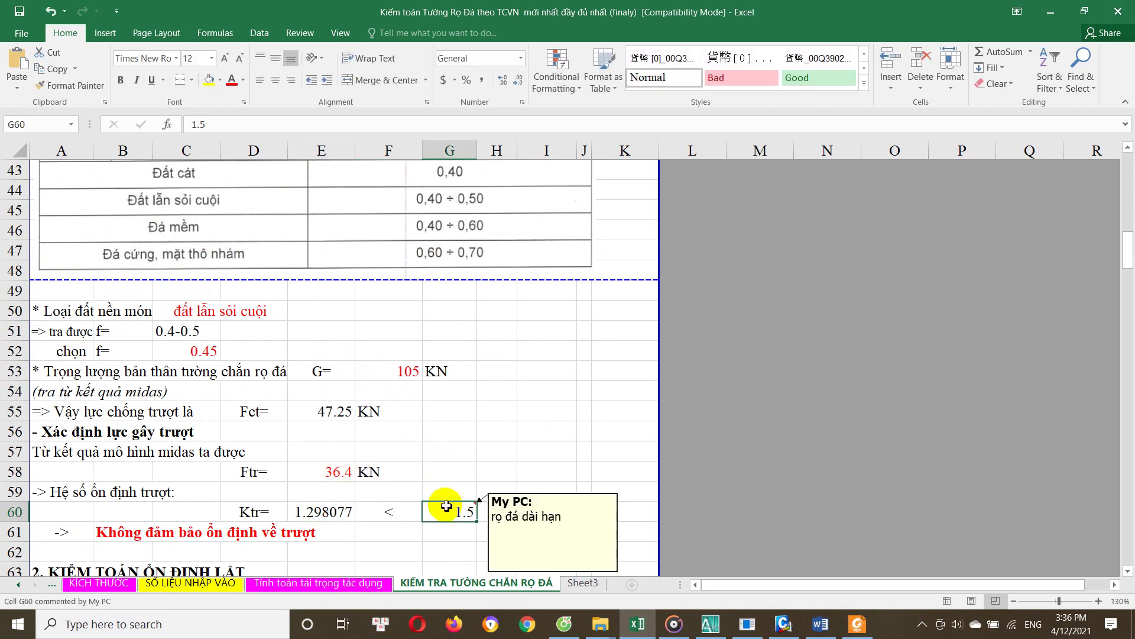
scroll(165, 495, "down", 1)
left_click(134, 479)
Select M_G = 149.4 in B92 and show the My moment component in MIDAS
scroll(133, 484, "down", 2)
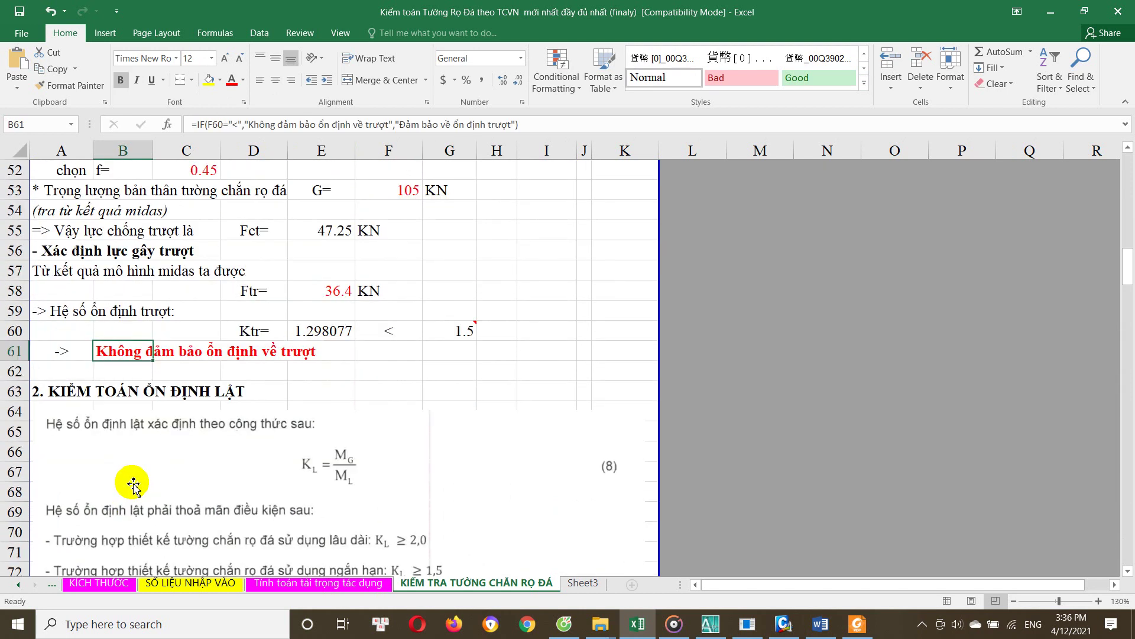
scroll(260, 467, "down", 2)
scroll(264, 464, "down", 2)
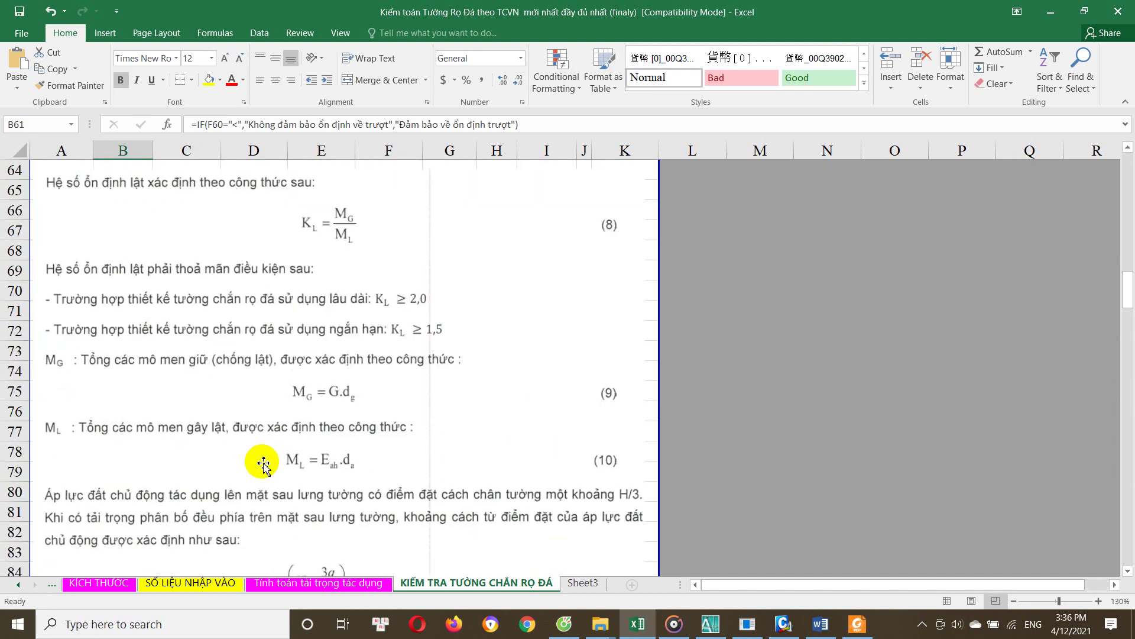
scroll(261, 414, "up", 2)
scroll(218, 322, "down", 1)
scroll(220, 337, "down", 5)
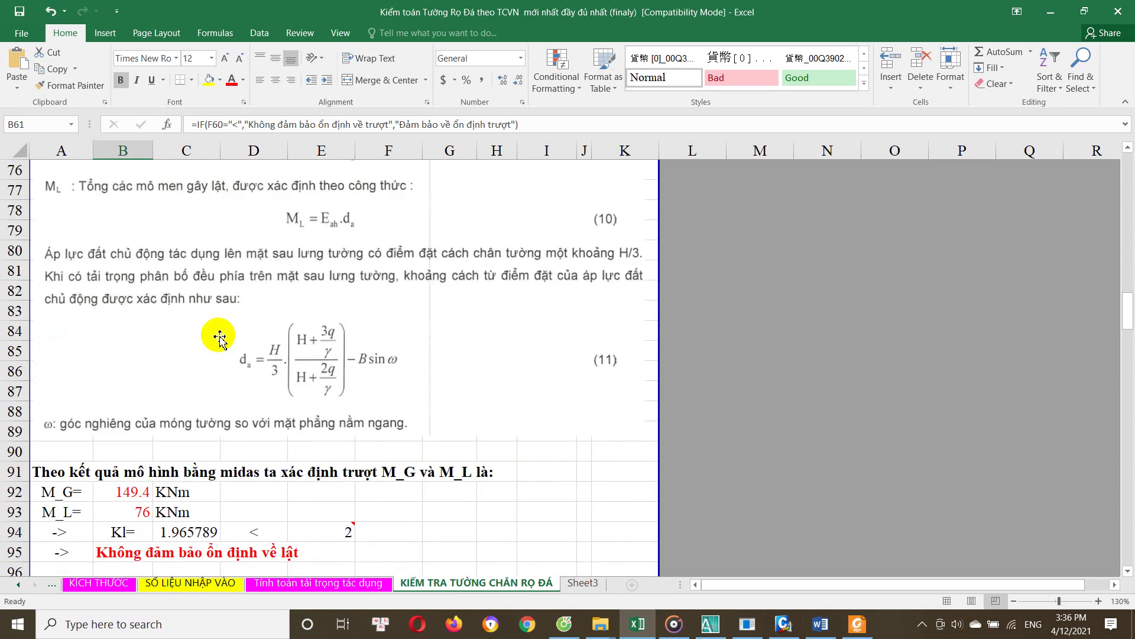
scroll(220, 337, "down", 2)
left_click(141, 378)
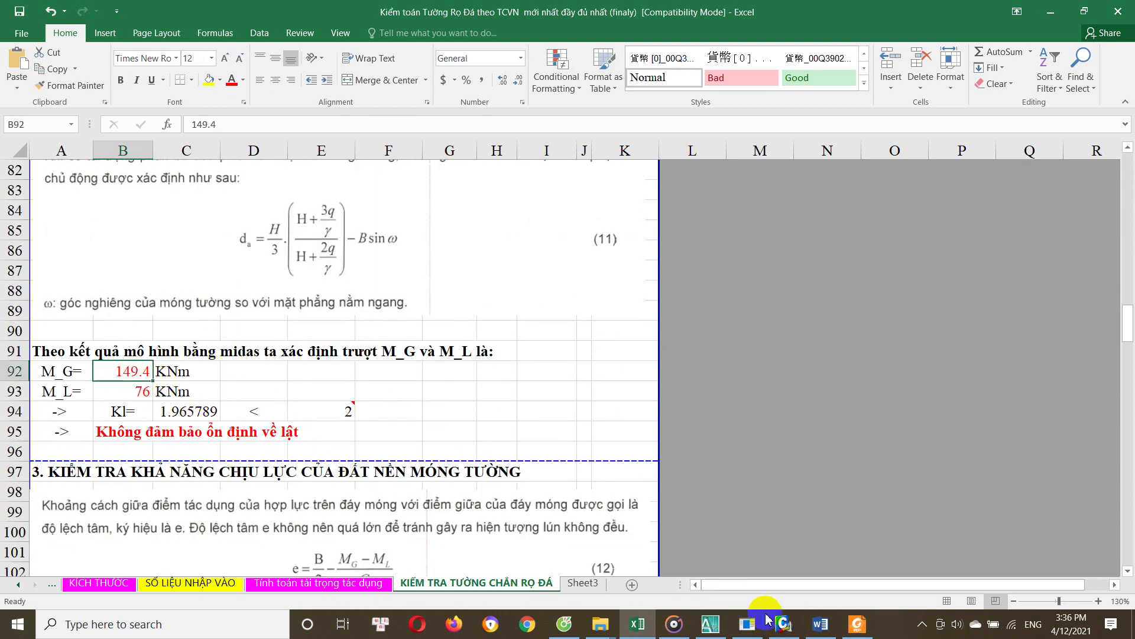
left_click(783, 624)
left_click(36, 249)
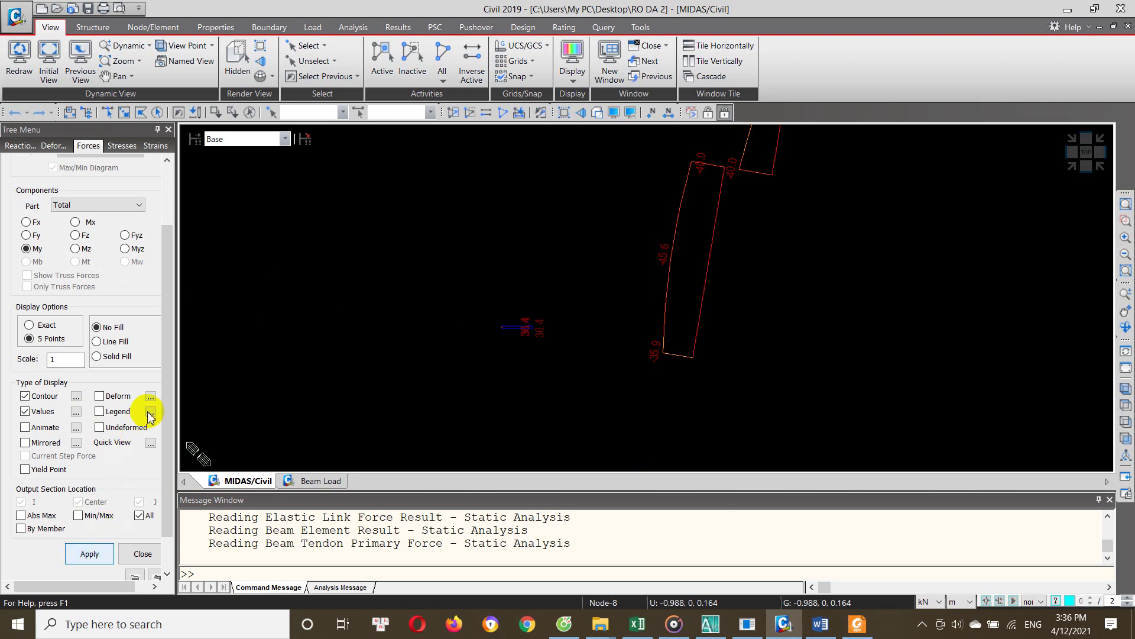
left_click(637, 623)
scroll(159, 411, "down", 1)
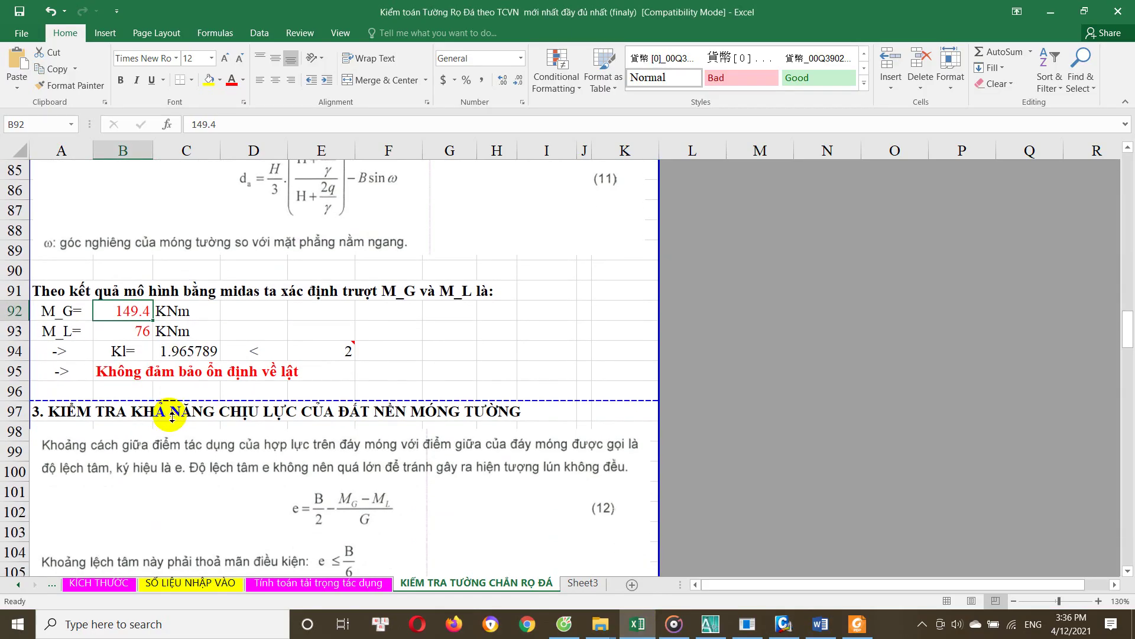
left_click(52, 312)
left_click(120, 317)
left_click(66, 309)
scroll(132, 358, "up", 2)
scroll(142, 363, "up", 2)
scroll(139, 349, "up", 2)
scroll(303, 315, "down", 2)
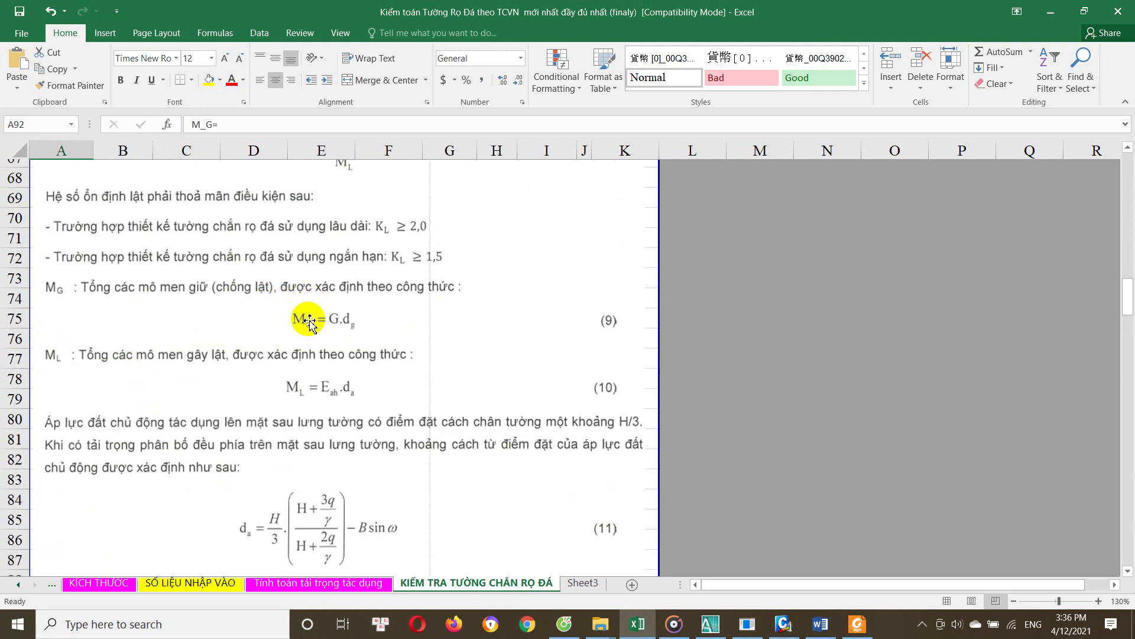
scroll(152, 380, "down", 1)
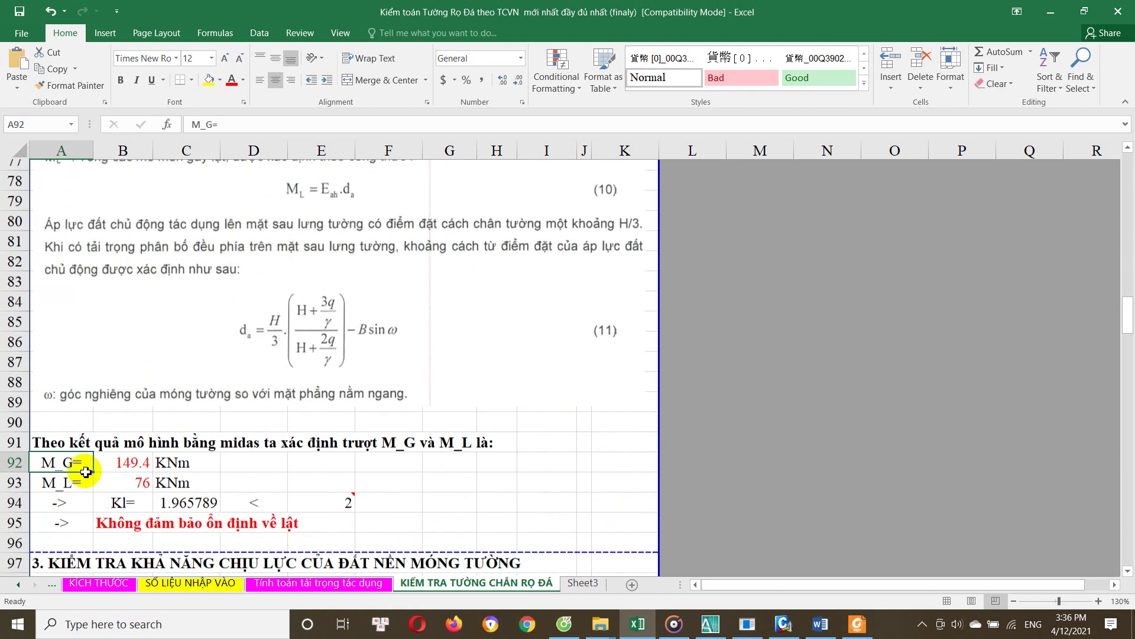
scroll(74, 461, "down", 1)
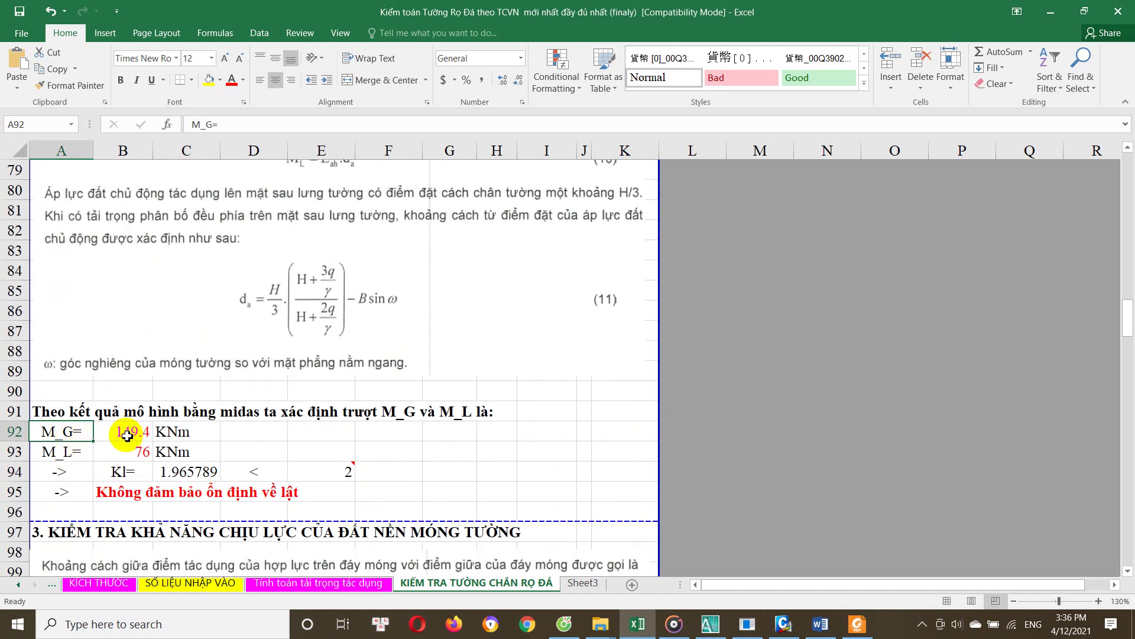
Pick ST: EH and redraw the My moment diagram
left_click(782, 631)
left_click(286, 353)
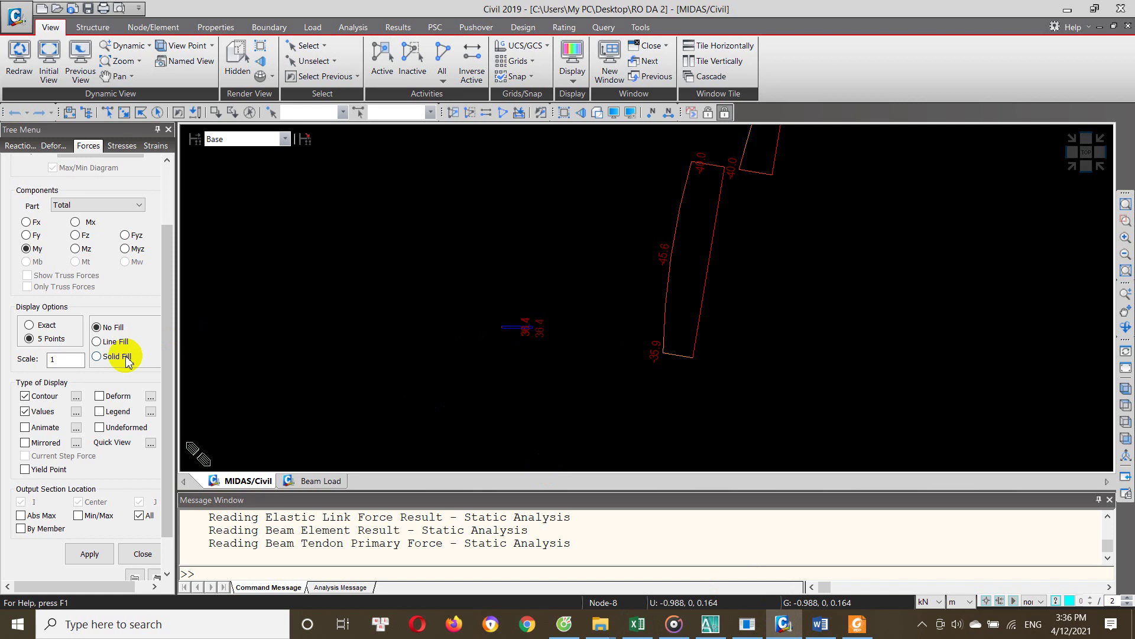
scroll(48, 243, "up", 1)
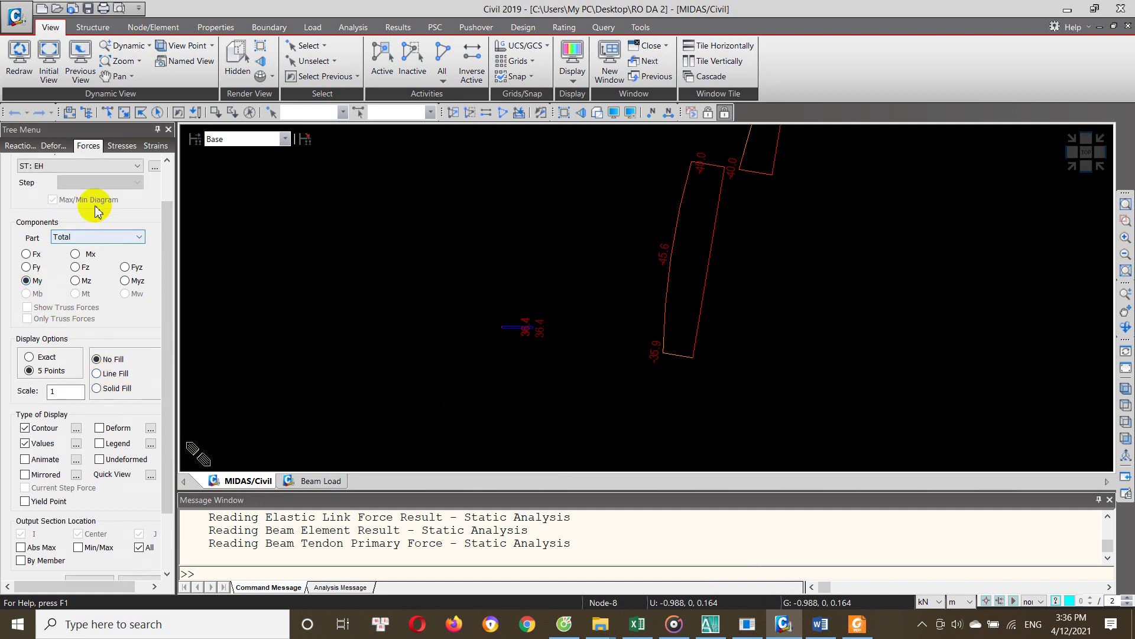
left_click(76, 165)
scroll(137, 510, "down", 2)
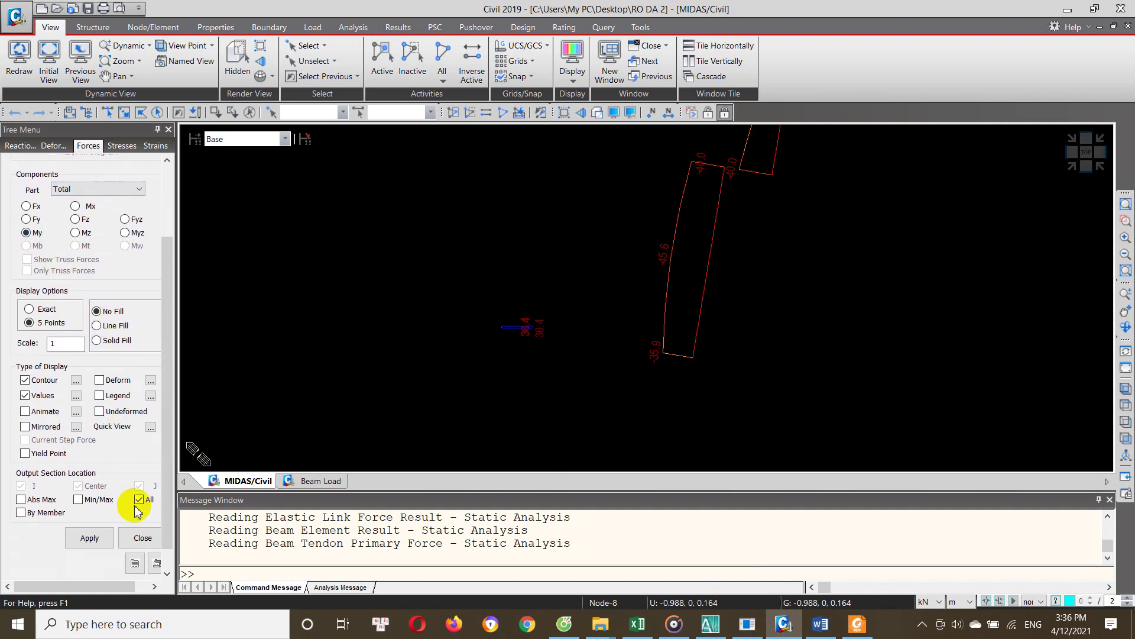
left_click(92, 539)
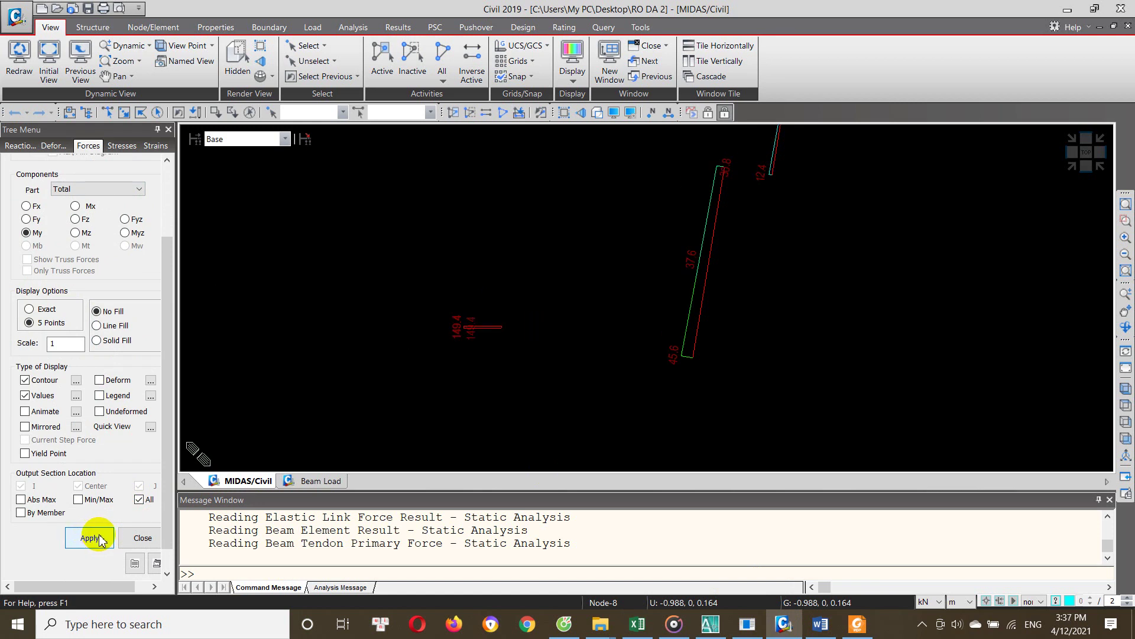
Orbit the model to inspect the moments on the inclined member
scroll(101, 520, "up", 3)
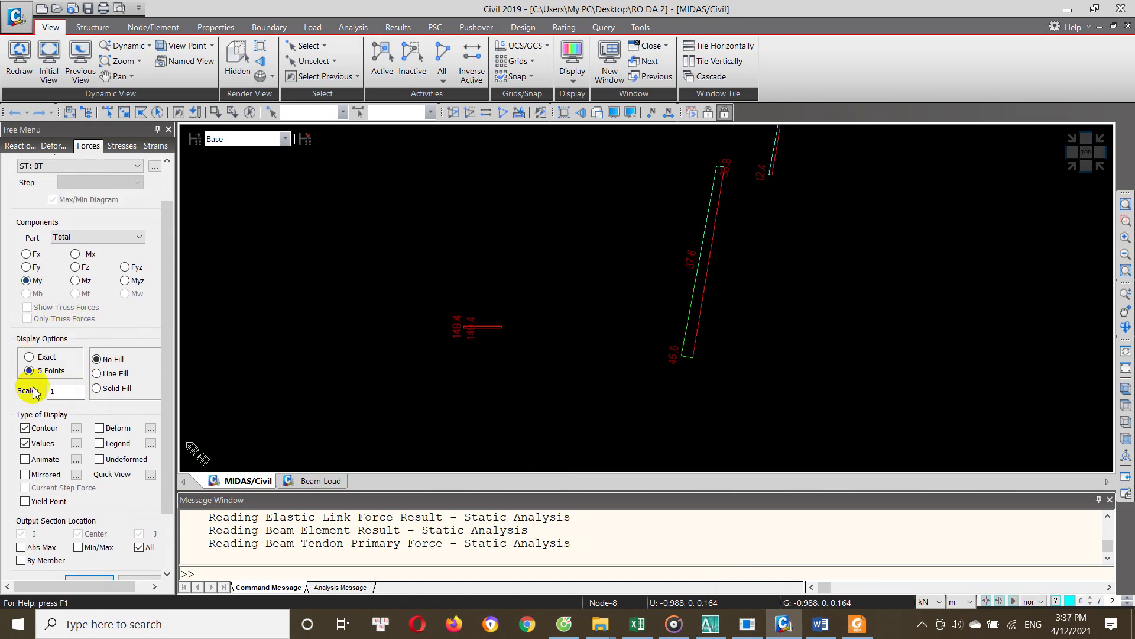
scroll(62, 456, "down", 1)
scroll(62, 458, "up", 2)
scroll(110, 333, "up", 2)
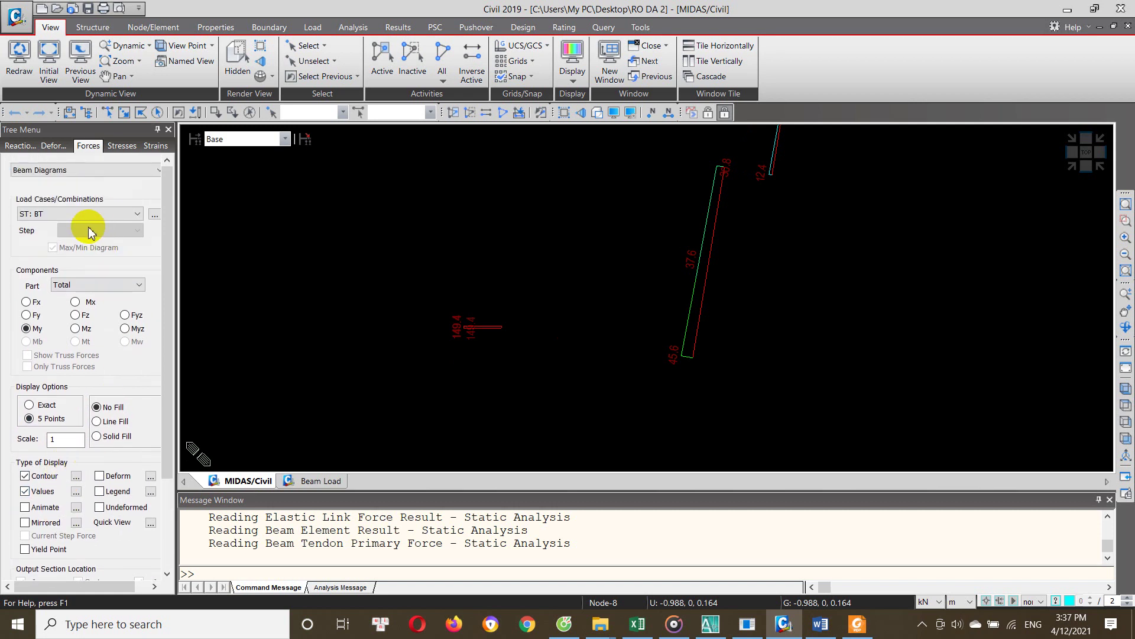
middle_click_drag(466, 343, 439, 352)
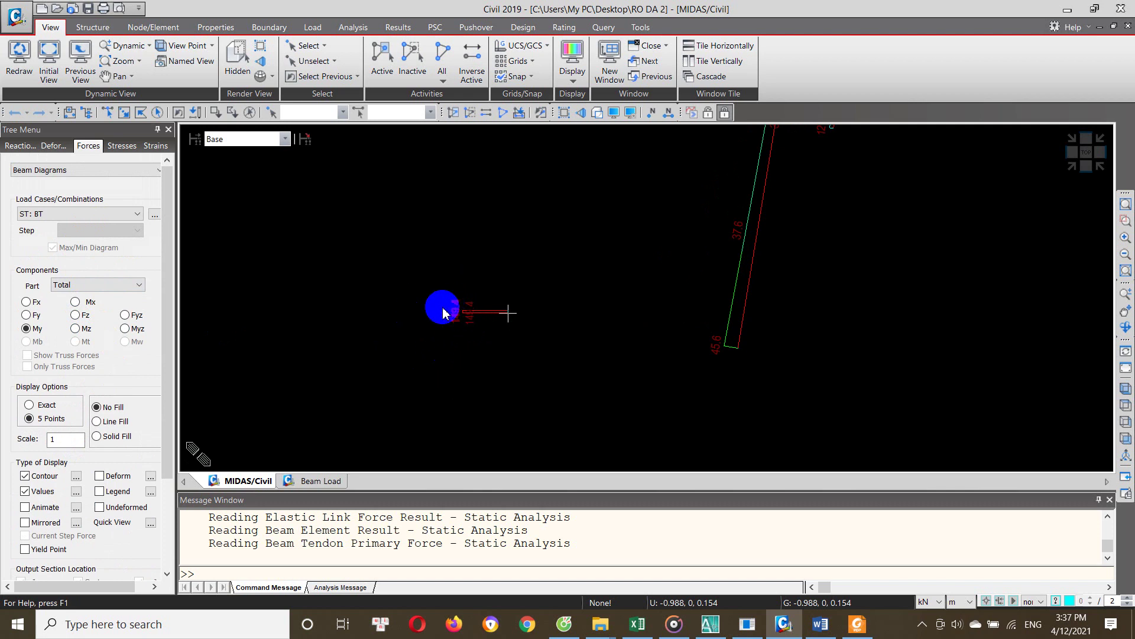
mouse_move(463, 289)
middle_mouse_down()
mouse_move(434, 332)
mouse_move(452, 367)
middle_mouse_up()
mouse_move(532, 370)
middle_mouse_down()
mouse_move(593, 431)
mouse_move(544, 433)
middle_mouse_up()
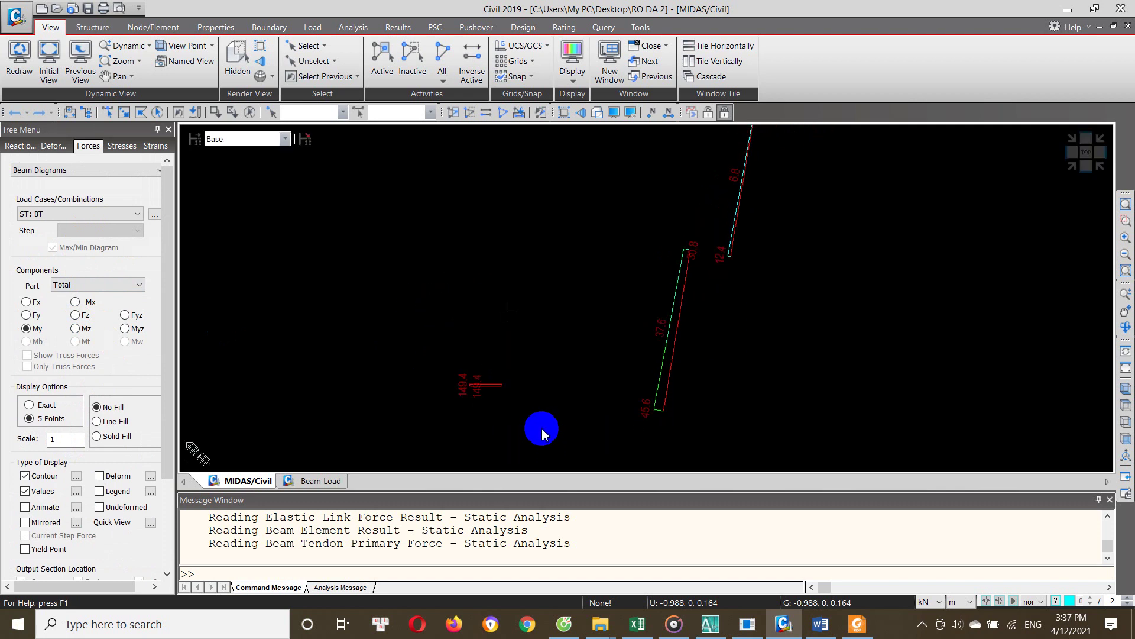
Check the M_L value of 76 in Excel cell B93
left_click(637, 624)
left_click(138, 432)
left_click(140, 452)
Re-select ST: EH from the load case list and redraw the labelled My diagram at scale 1
left_click(780, 625)
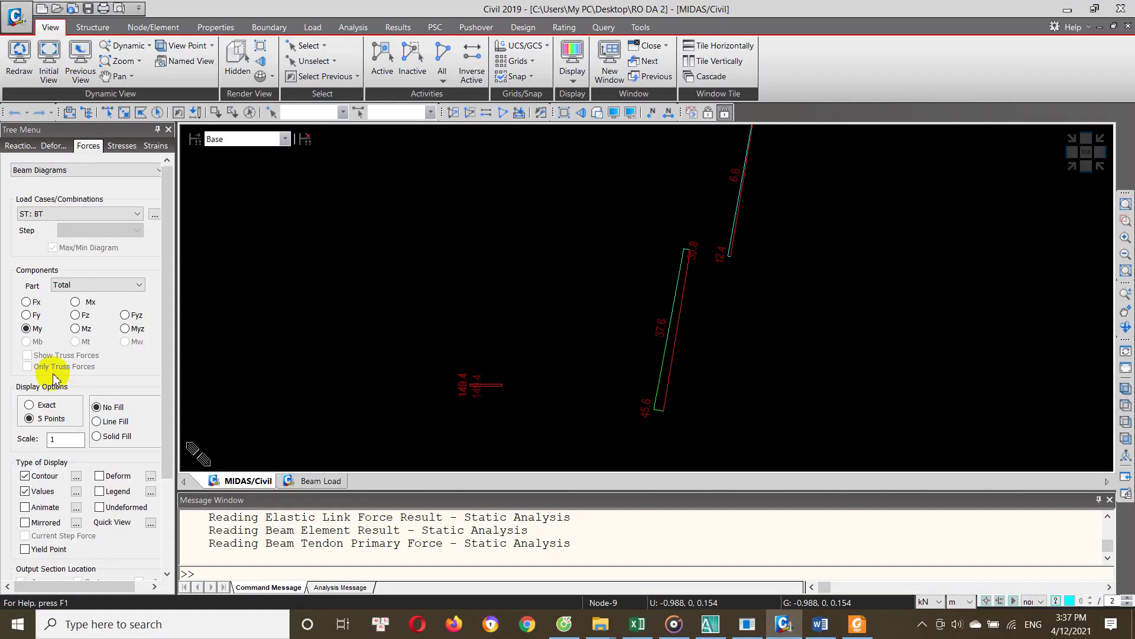
left_click(78, 214)
left_click(78, 236)
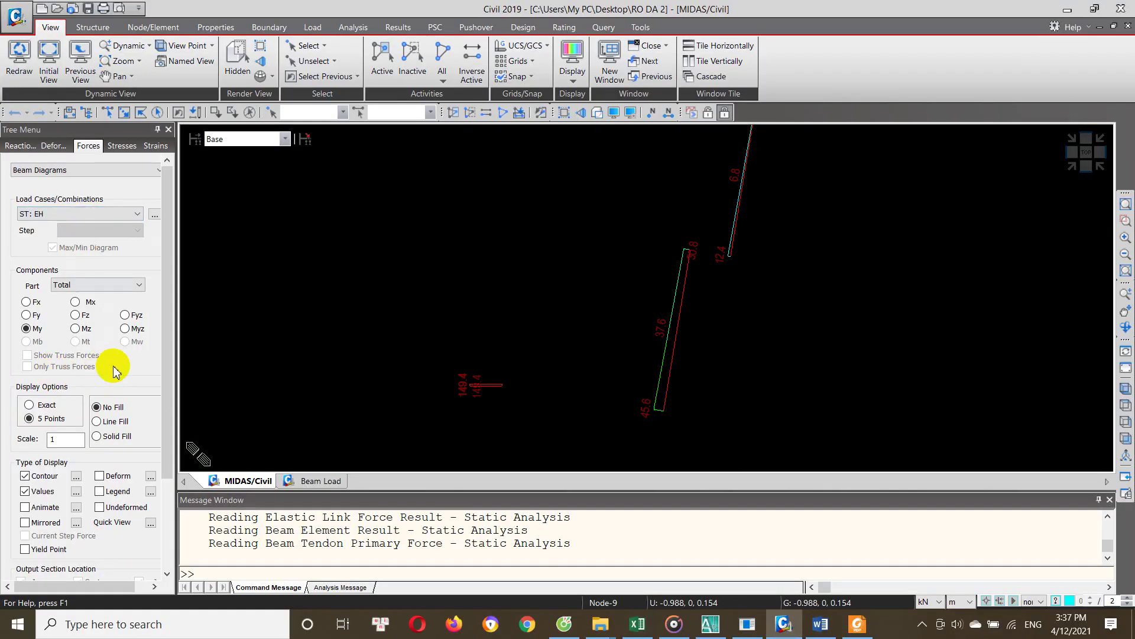
scroll(112, 363, "down", 1)
scroll(77, 541, "down", 1)
left_click(88, 539)
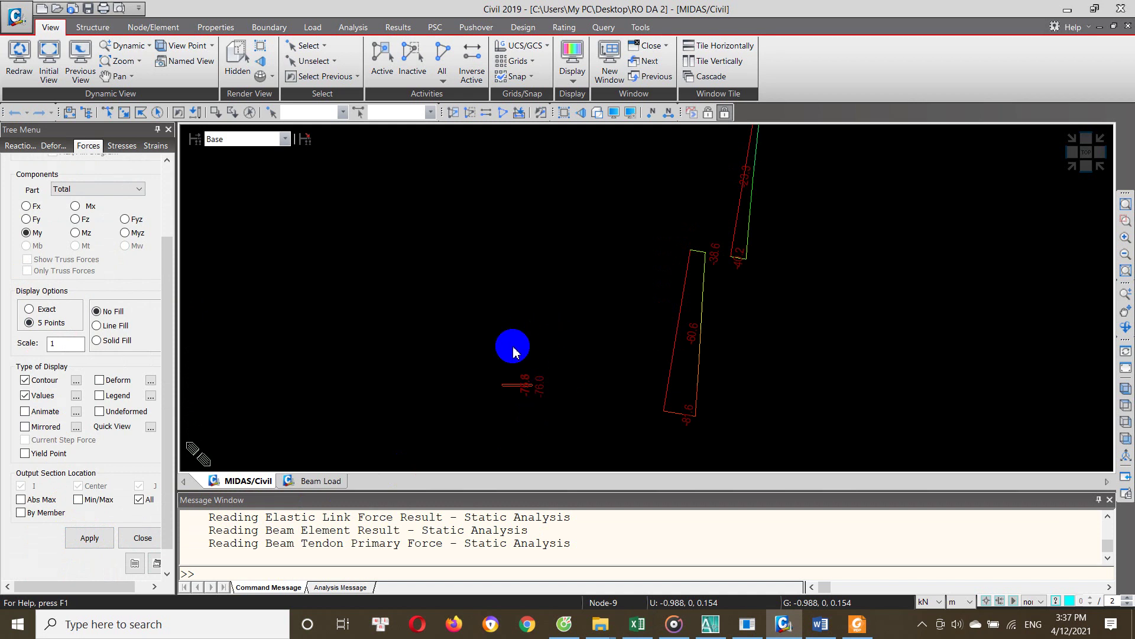
scroll(562, 403, "up", 2)
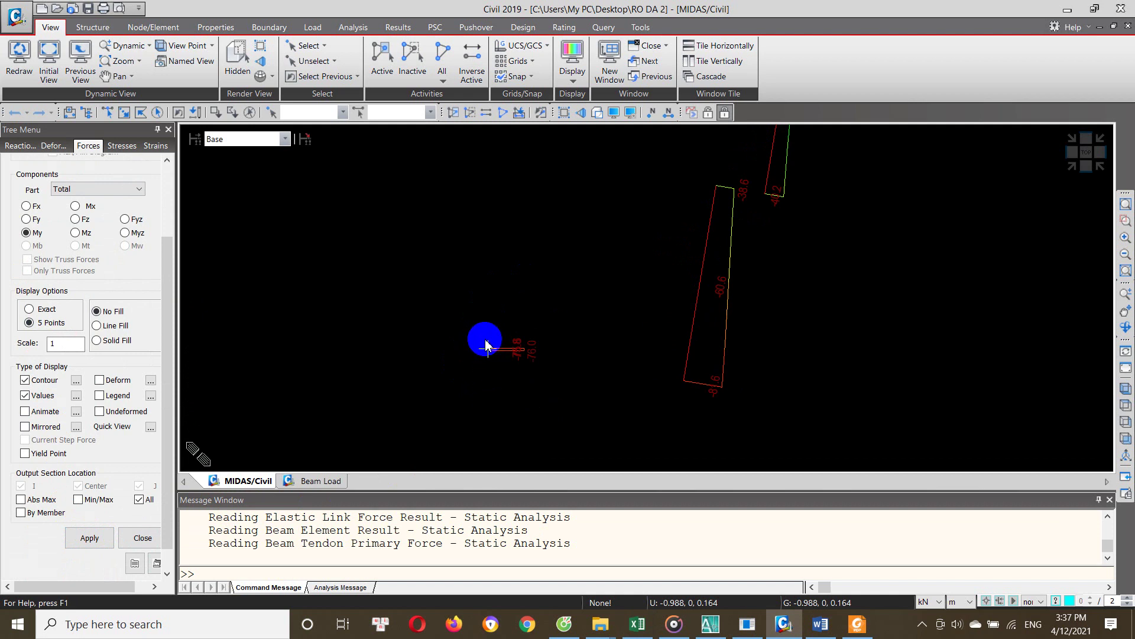
Zoom around the AutoCAD hexagon-mesh gabion drawing, then bring MIDAS/Civil back
left_click(701, 625)
scroll(414, 408, "up", 3)
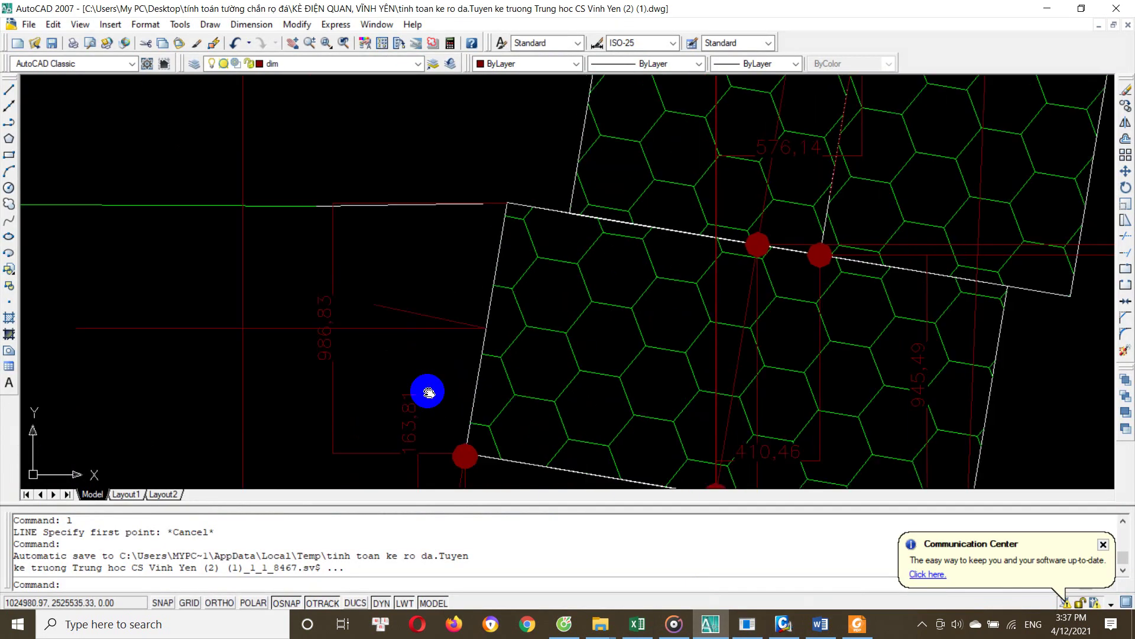
scroll(480, 428, "up", 2)
scroll(494, 411, "down", 8)
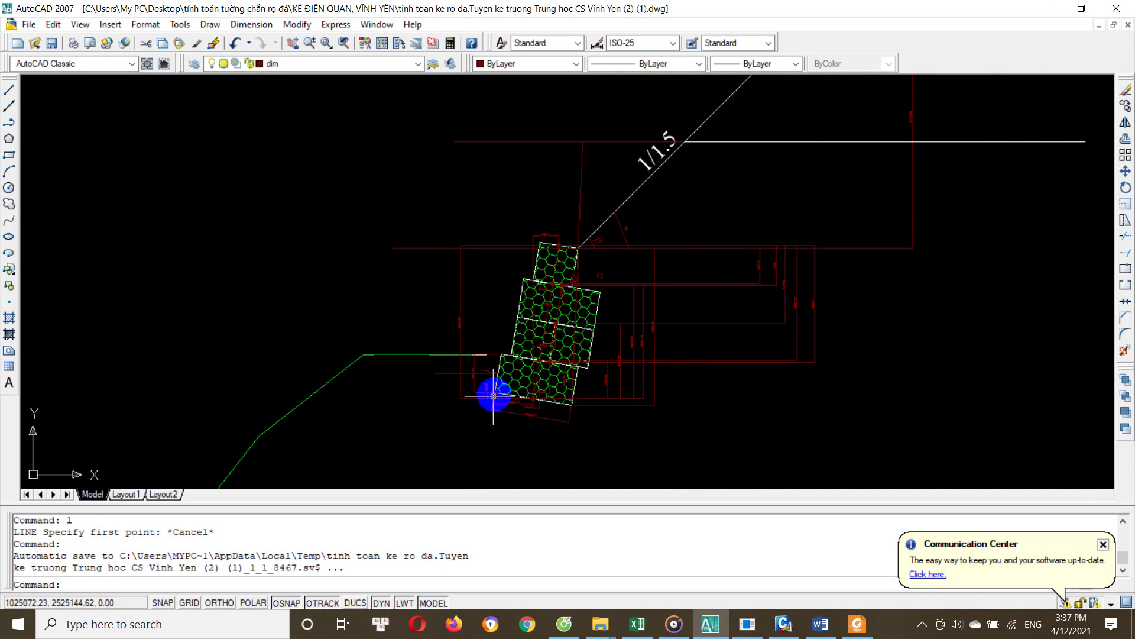
scroll(492, 403, "up", 3)
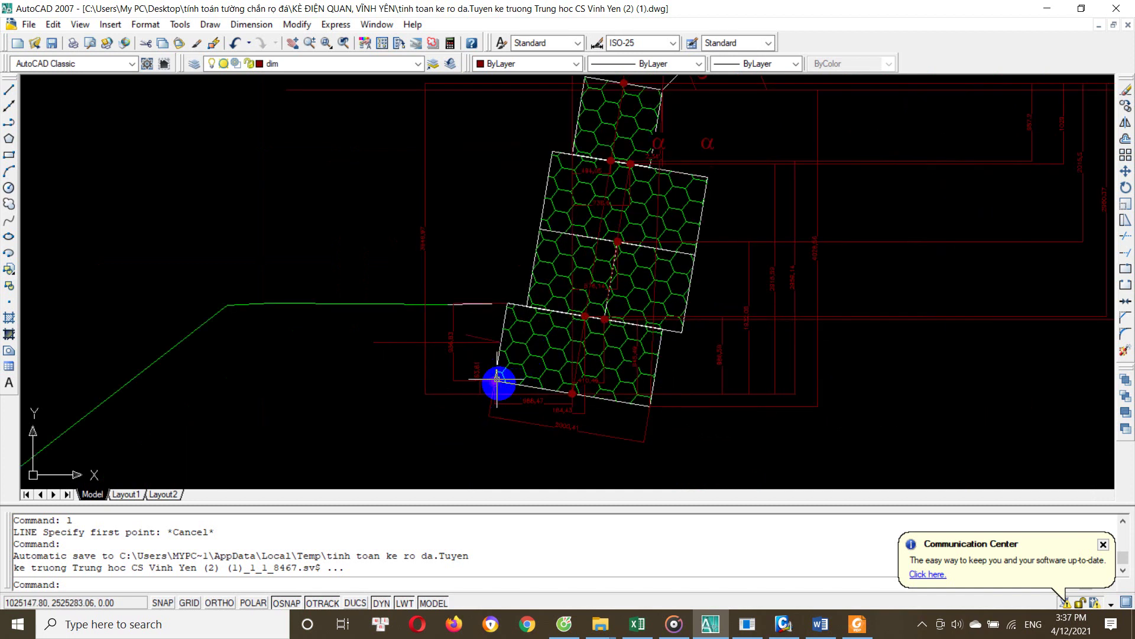
left_click(700, 621)
left_click(783, 624)
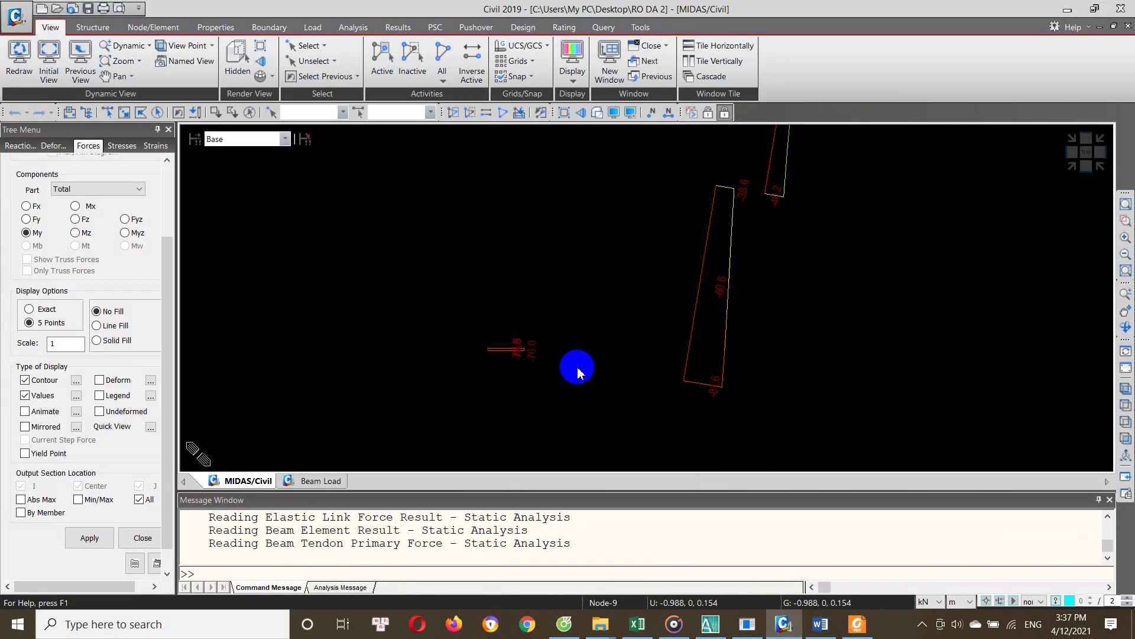
In Excel, review the overturning factor formula in C94 against the required factor 2
left_click(637, 624)
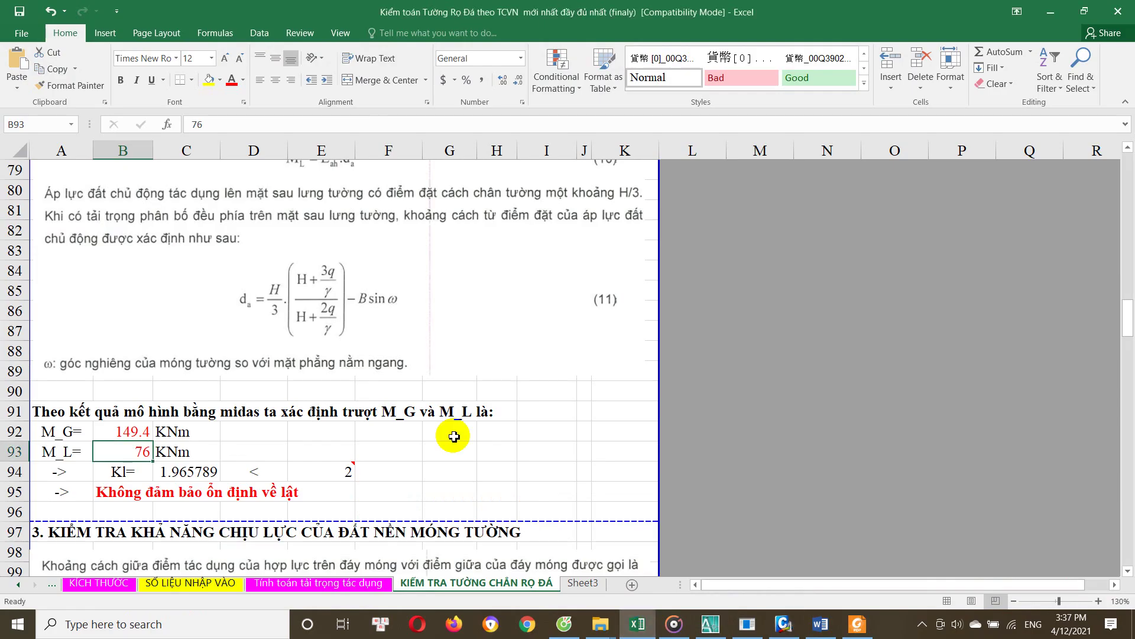
left_click(139, 446)
scroll(139, 446, "down", 2)
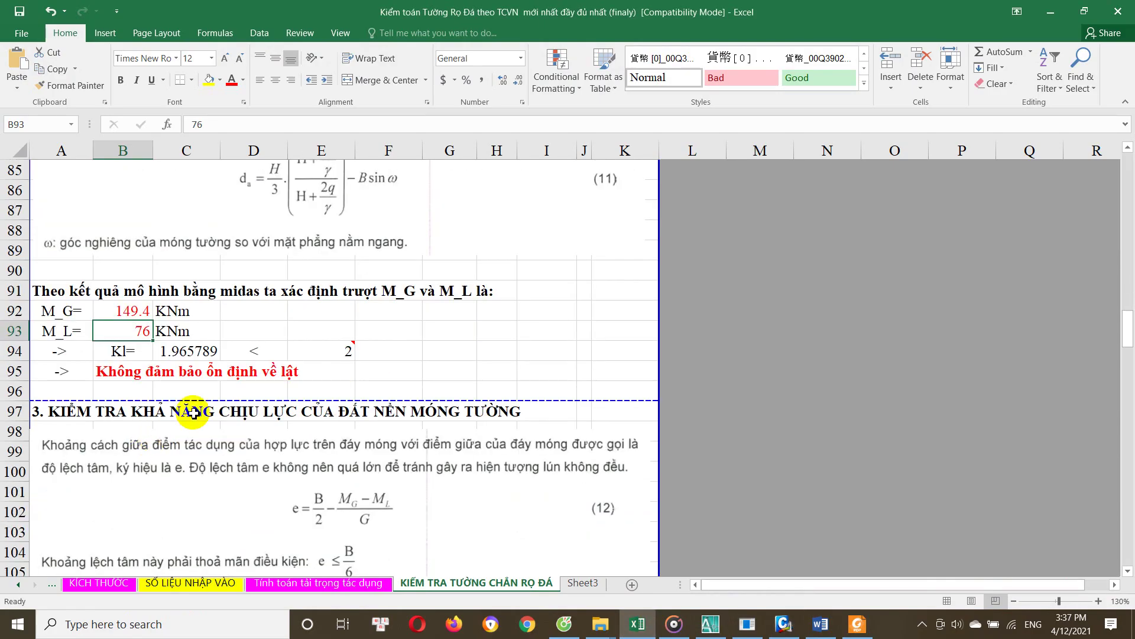
left_click(191, 350)
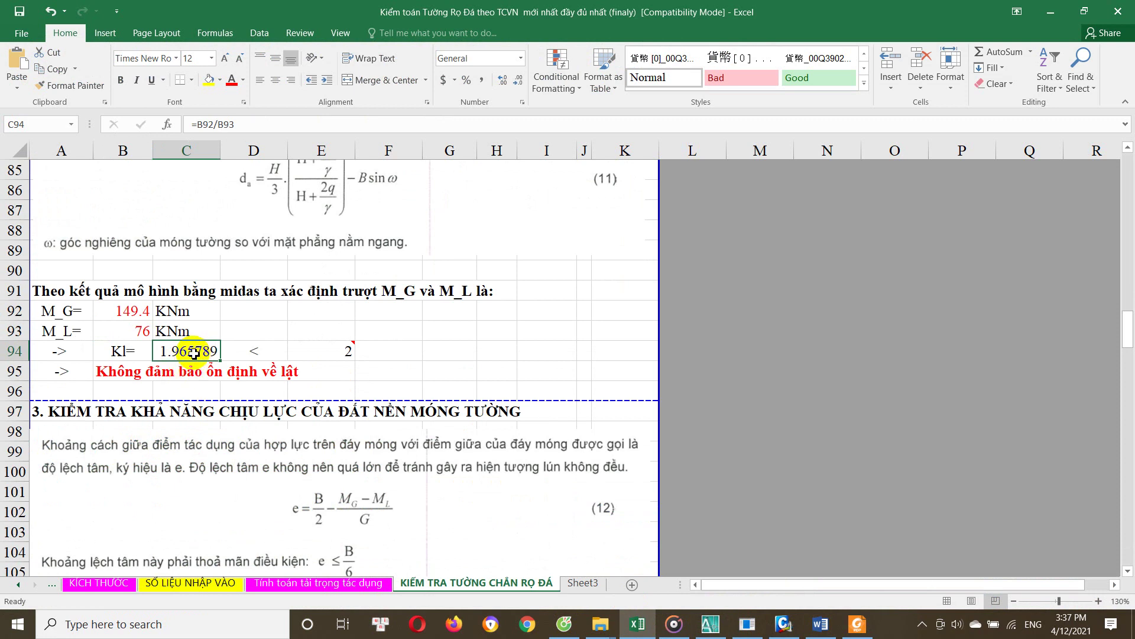
double_click(194, 353)
key("Escape")
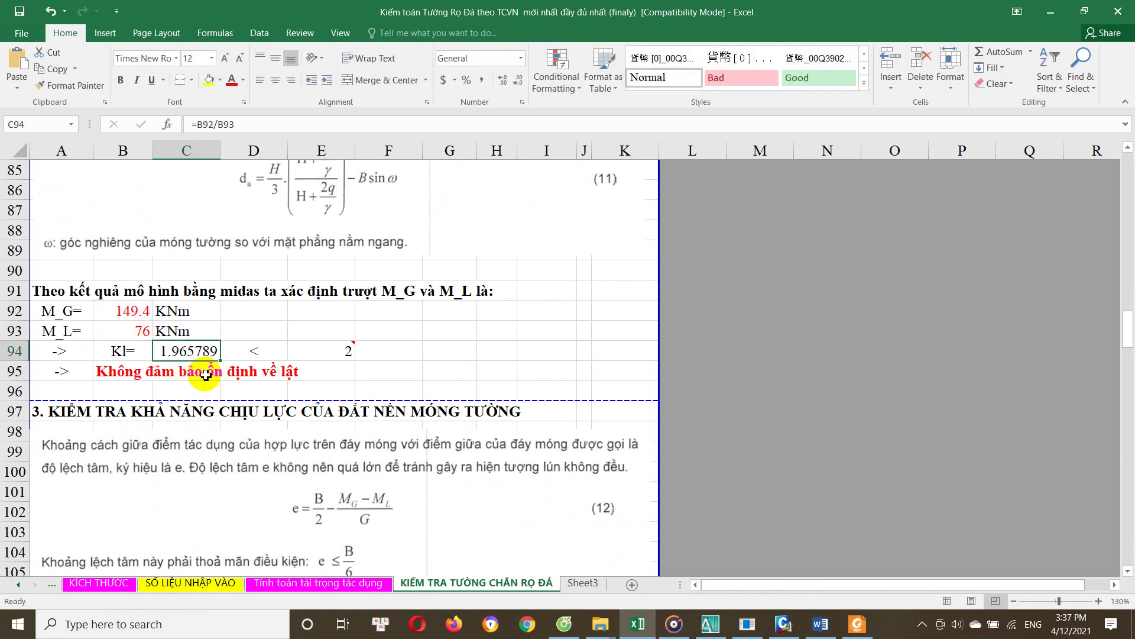
left_click(309, 347)
mouse_move(321, 350)
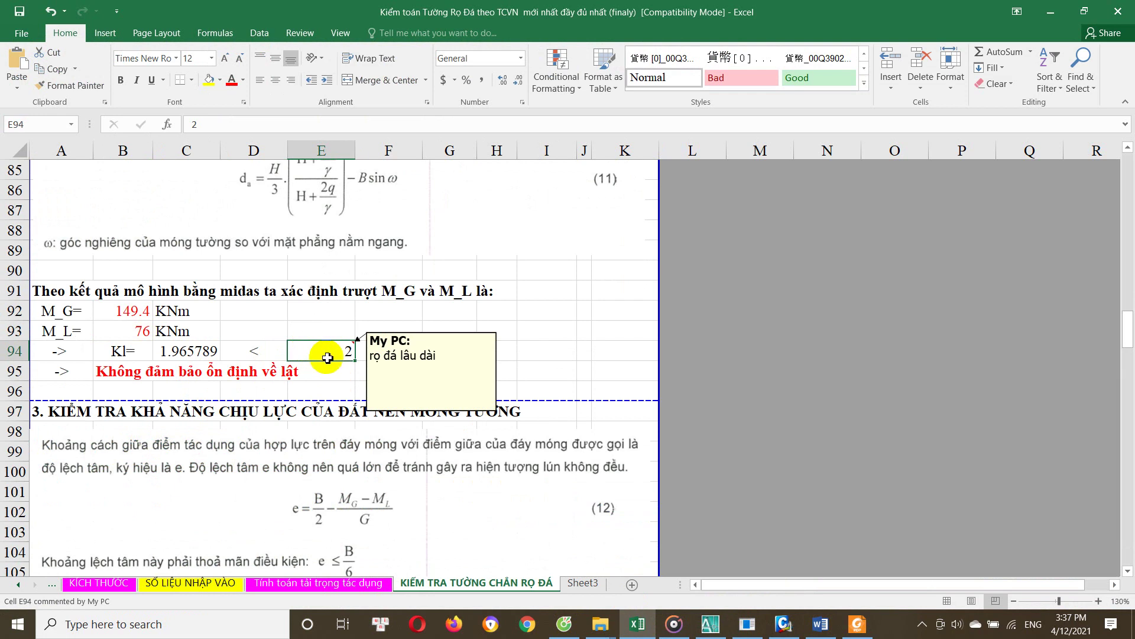
Inspect the overturning verdict formula in cell B95 without changing it
scroll(339, 363, "up", 5)
scroll(339, 367, "up", 5)
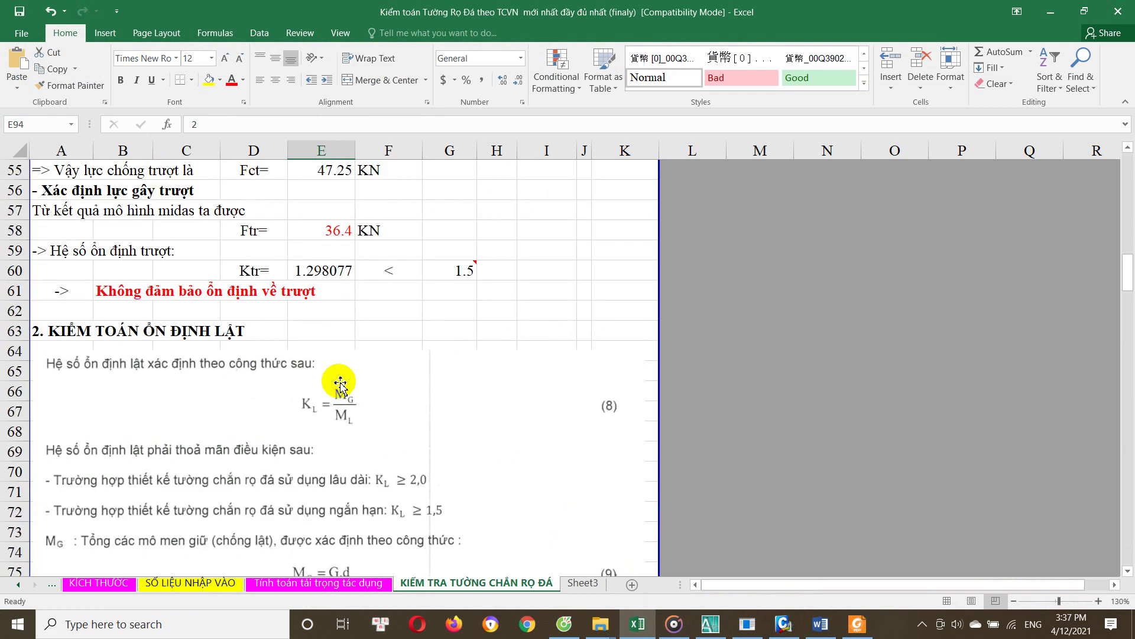
scroll(343, 378, "down", 4)
scroll(354, 355, "down", 4)
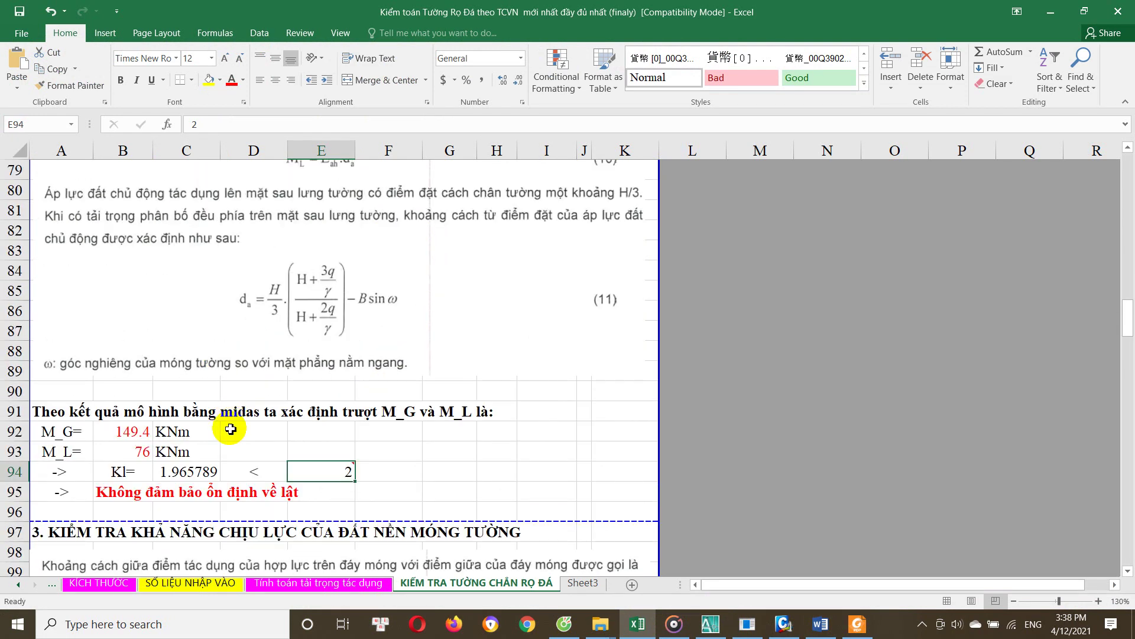
left_click(147, 500)
scroll(196, 402, "down", 1)
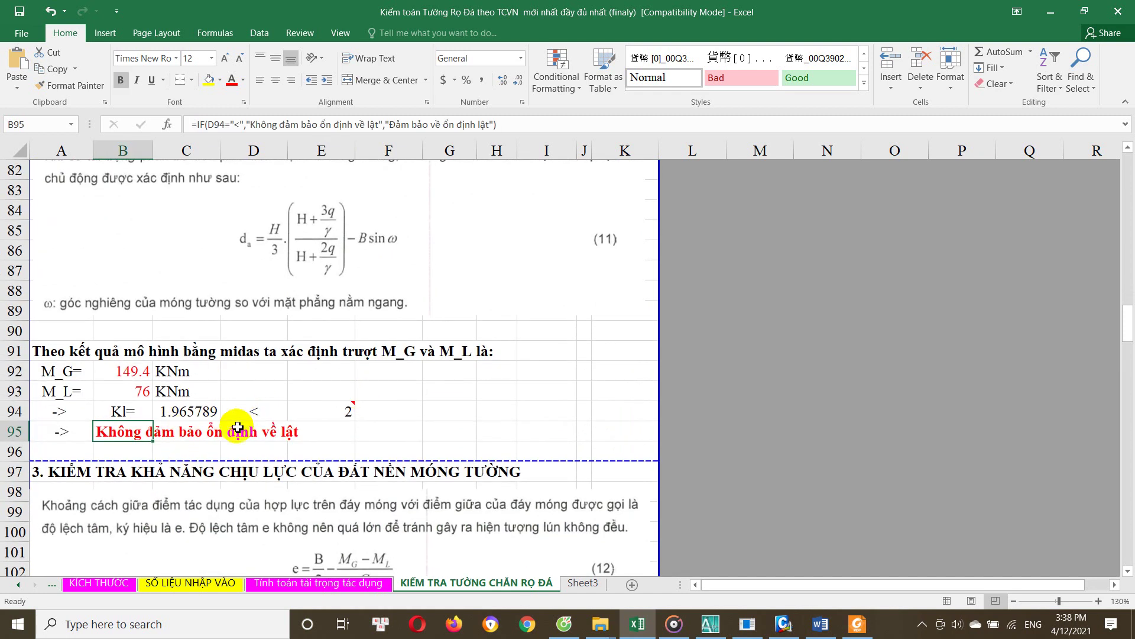
scroll(240, 431, "down", 1)
scroll(201, 355, "down", 2)
double_click(144, 248)
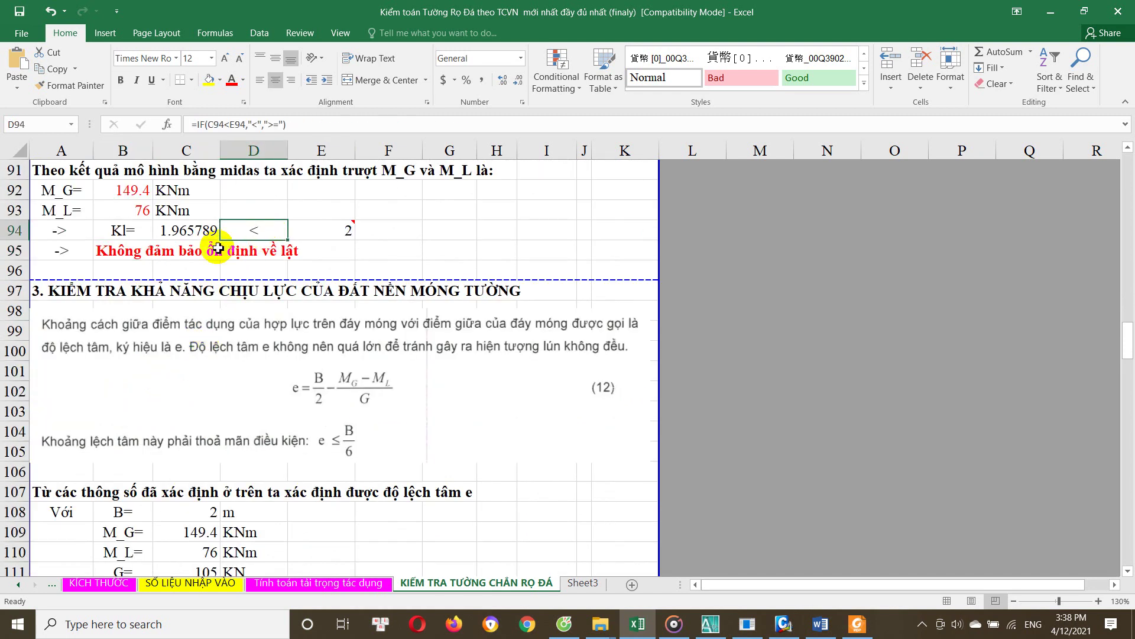
key("Escape")
Review the eccentricity inputs: base width B, M_G, M_L, G and e = 0.301 m
scroll(156, 325, "down", 2)
scroll(166, 334, "up", 1)
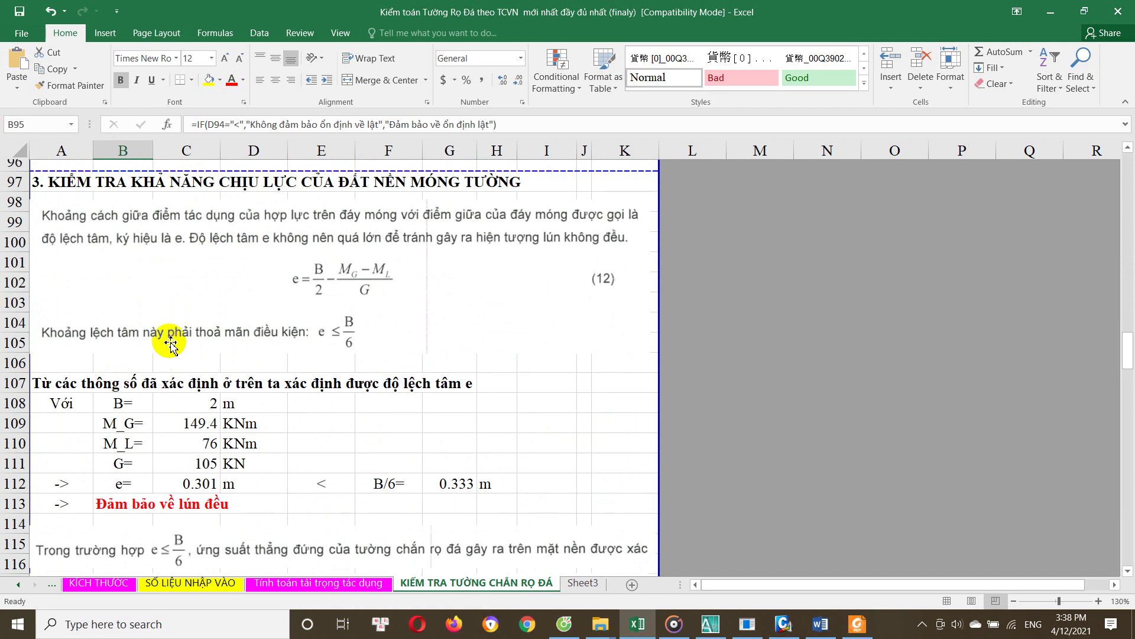
scroll(420, 284, "down", 2)
scroll(390, 310, "up", 1)
scroll(284, 355, "down", 1)
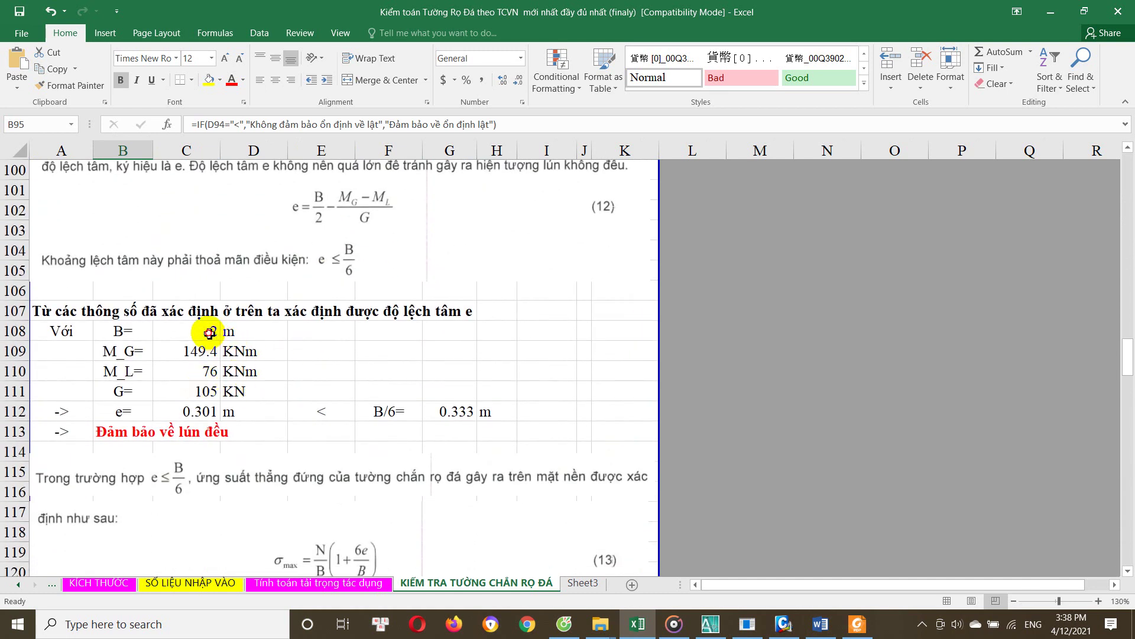
left_click(210, 333)
scroll(248, 355, "up", 2)
scroll(266, 408, "down", 2)
scroll(214, 374, "up", 1)
scroll(355, 260, "down", 1)
scroll(237, 331, "up", 1)
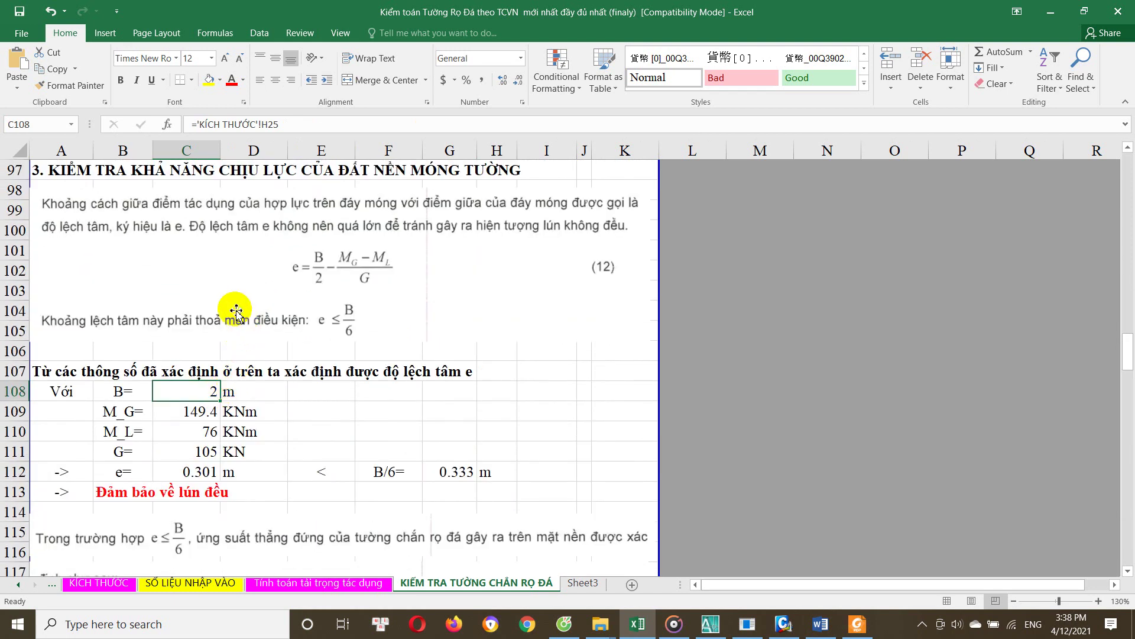
scroll(257, 367, "down", 2)
left_click(204, 297)
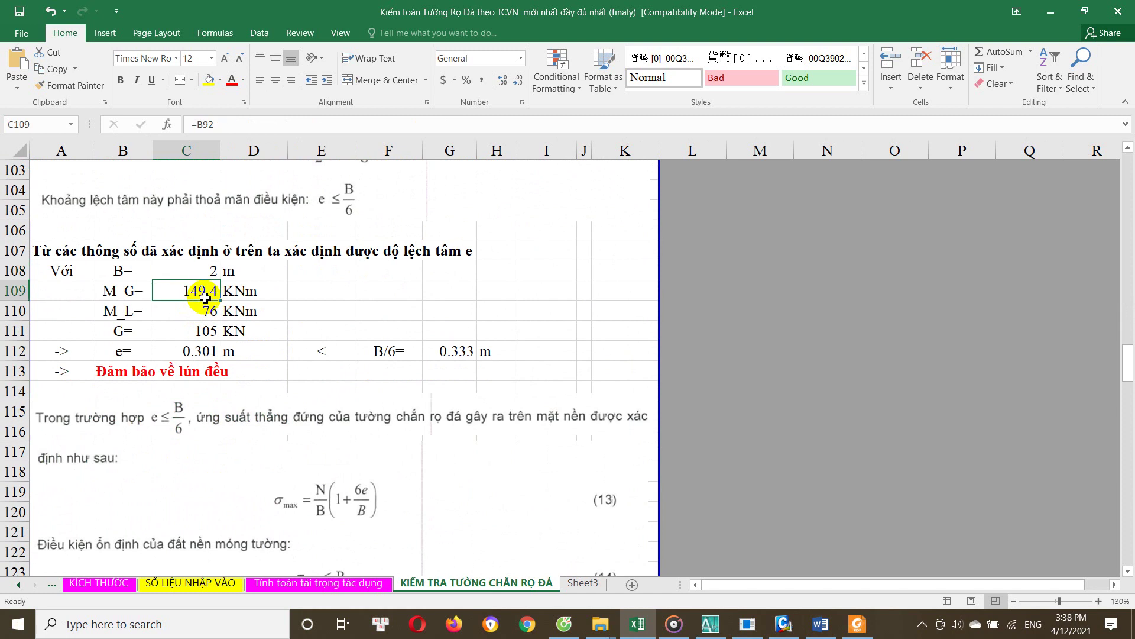
left_click(202, 331)
left_click(201, 353)
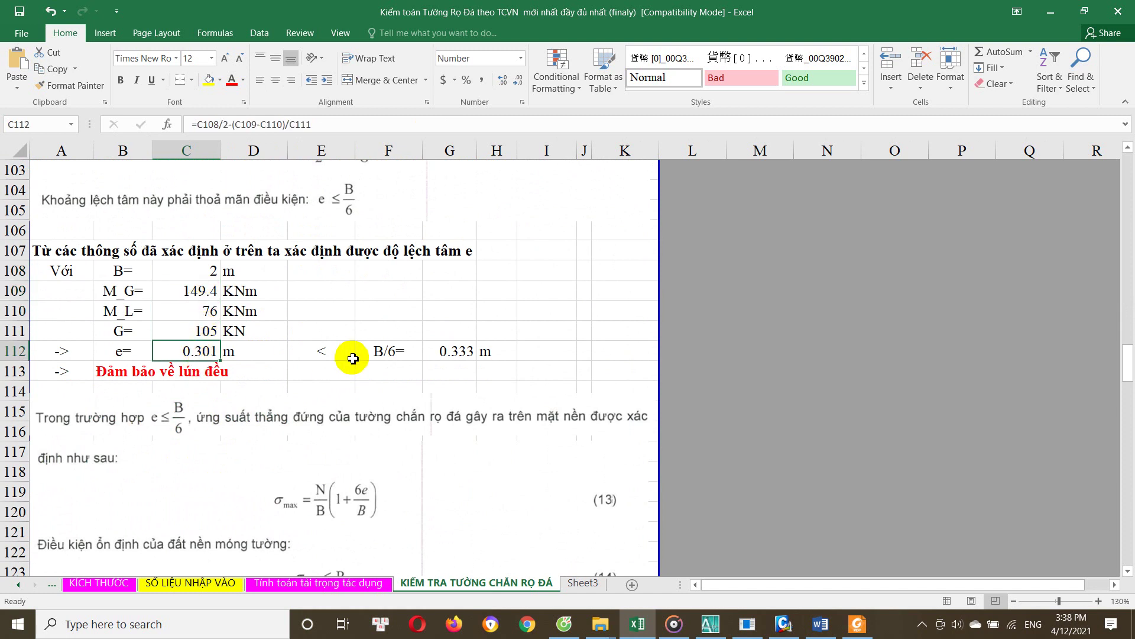
Compare e = 0.301 m with B/6 = 0.333 m and check the settlement verdict formula
left_click(381, 352)
left_click(181, 376)
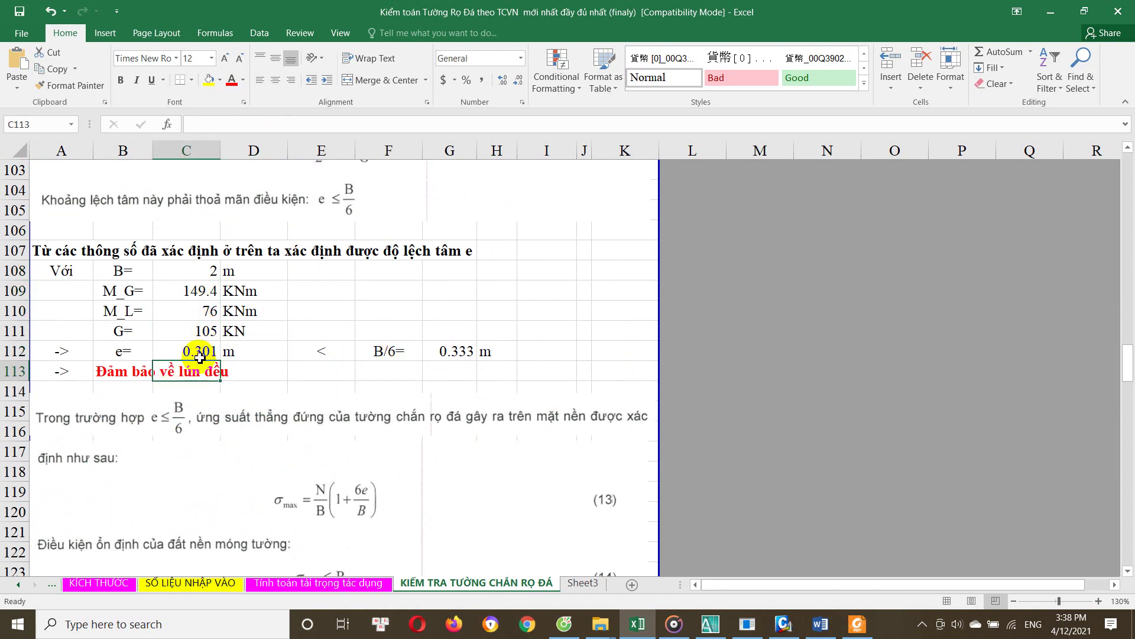
double_click(200, 352)
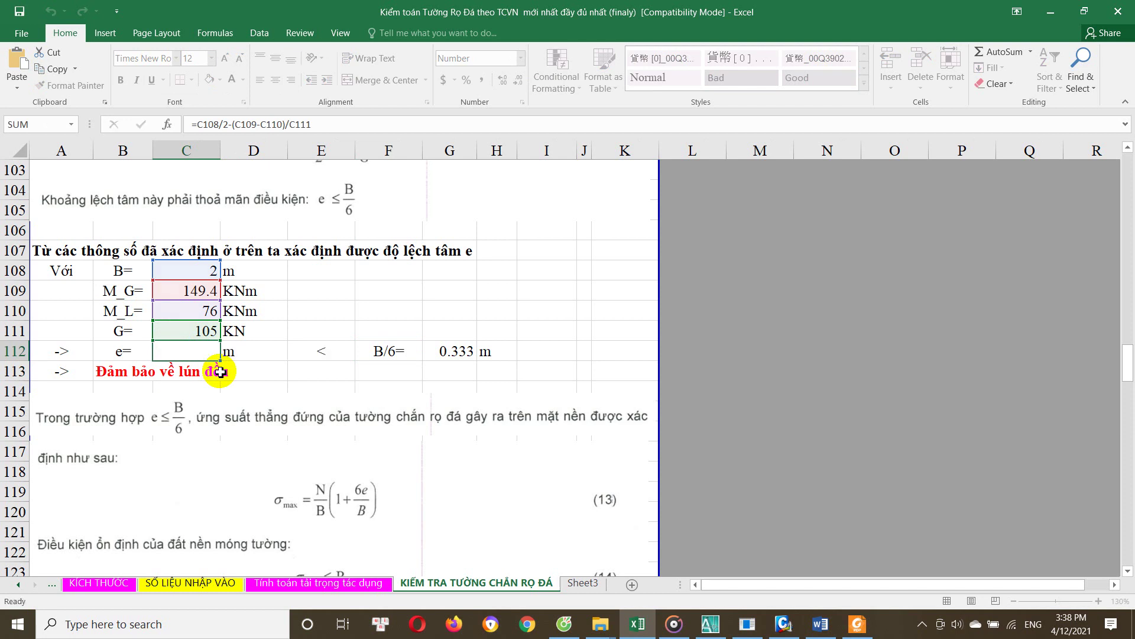
key("Escape")
left_click(321, 352)
left_click(449, 351)
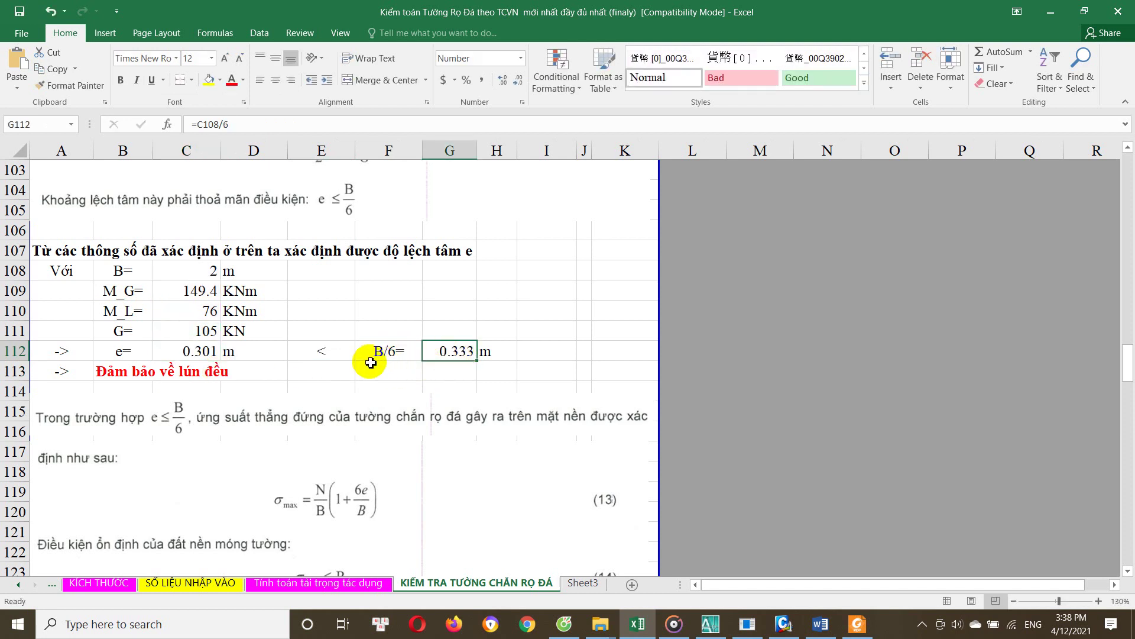
left_click(388, 351)
left_click(122, 372)
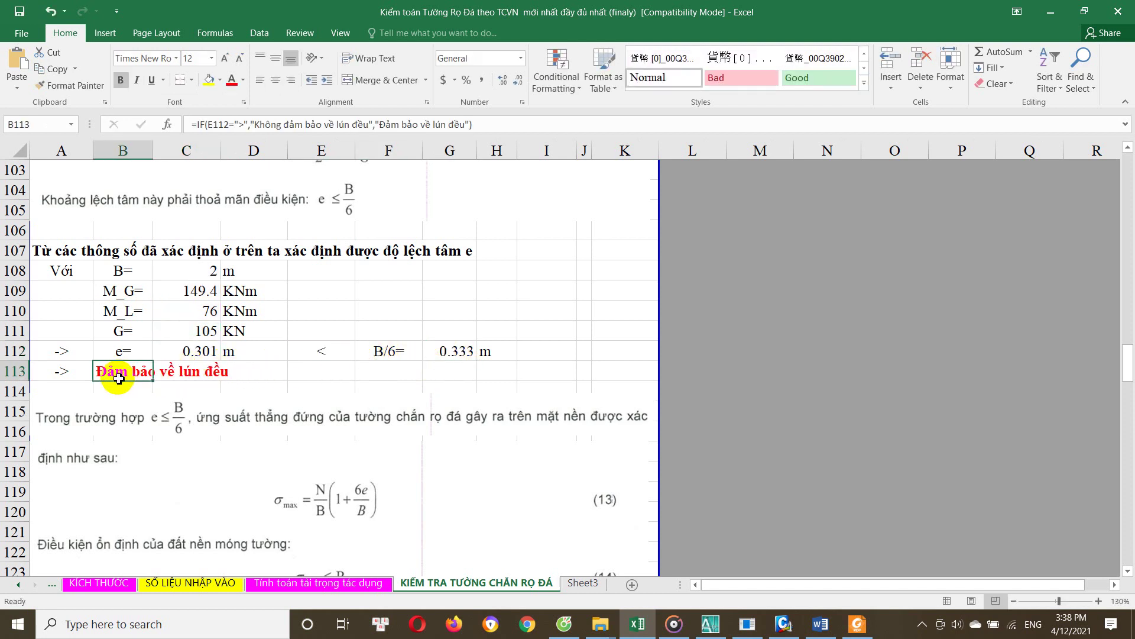
scroll(130, 378, "up", 1)
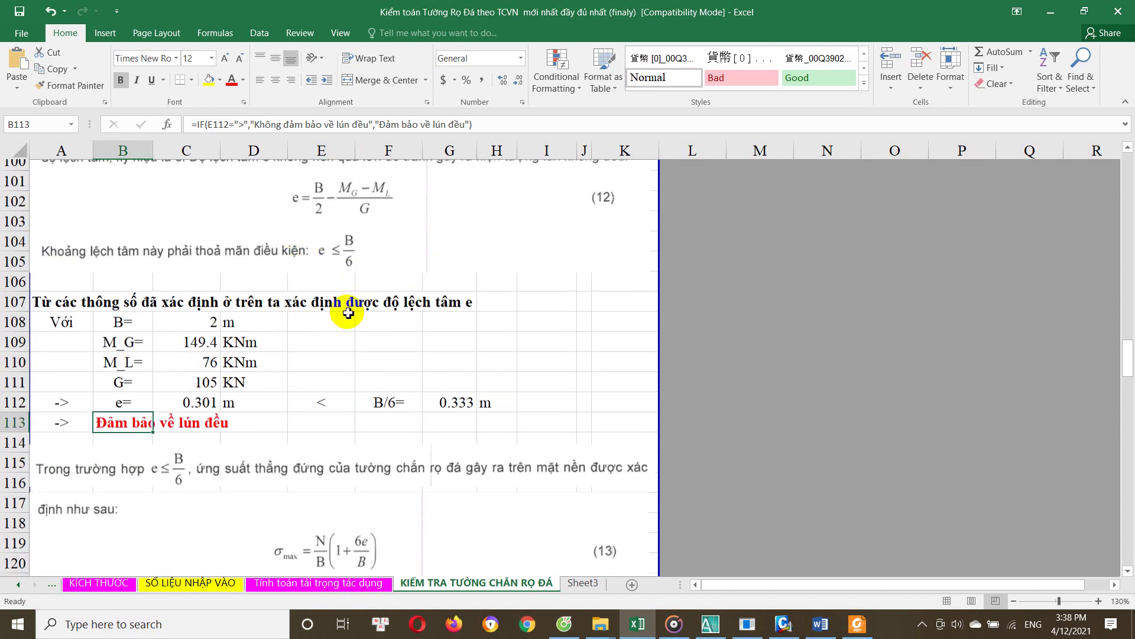
Trace the base-stress inputs N=G, width B and eccentricity e
scroll(308, 307, "down", 5)
scroll(178, 324, "up", 1)
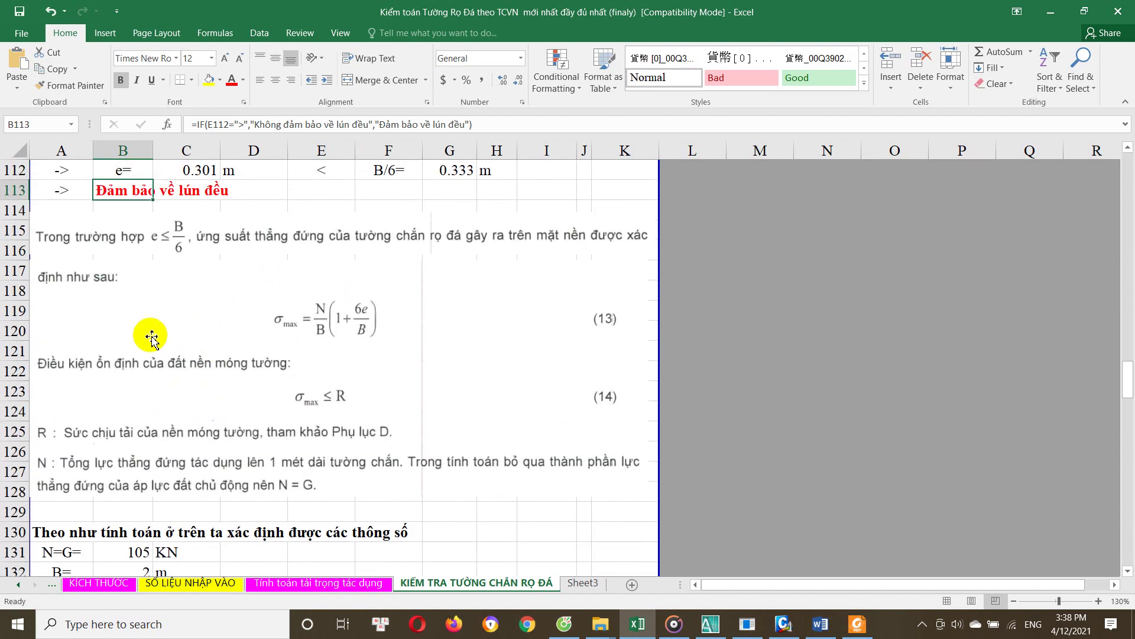
scroll(148, 346, "down", 1)
scroll(141, 365, "down", 1)
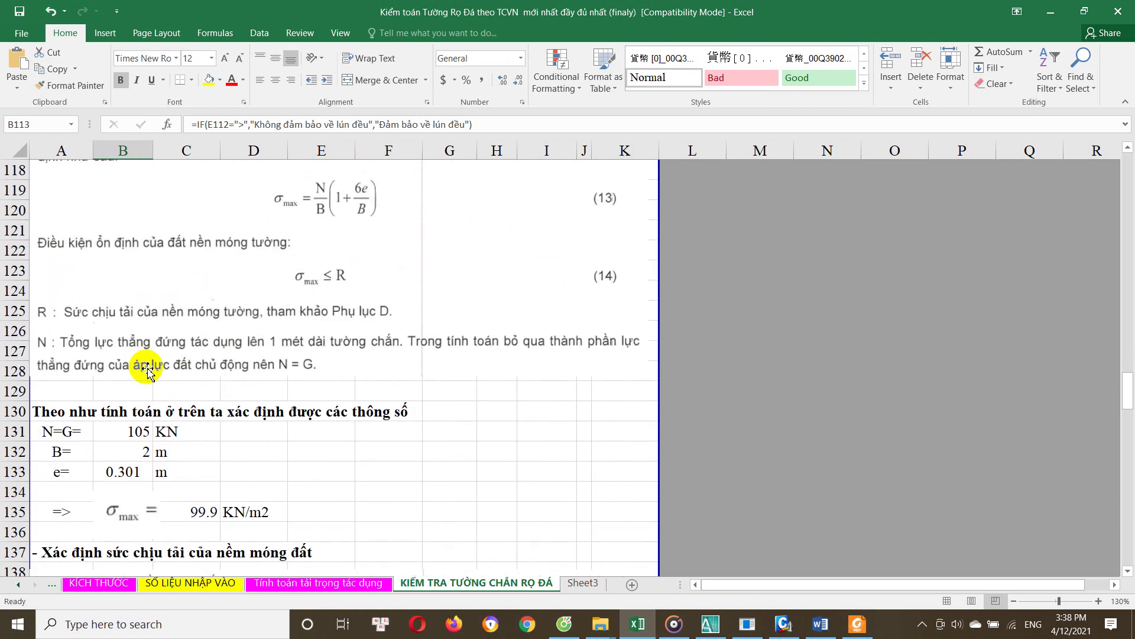
scroll(153, 373, "up", 1)
scroll(156, 375, "up", 1)
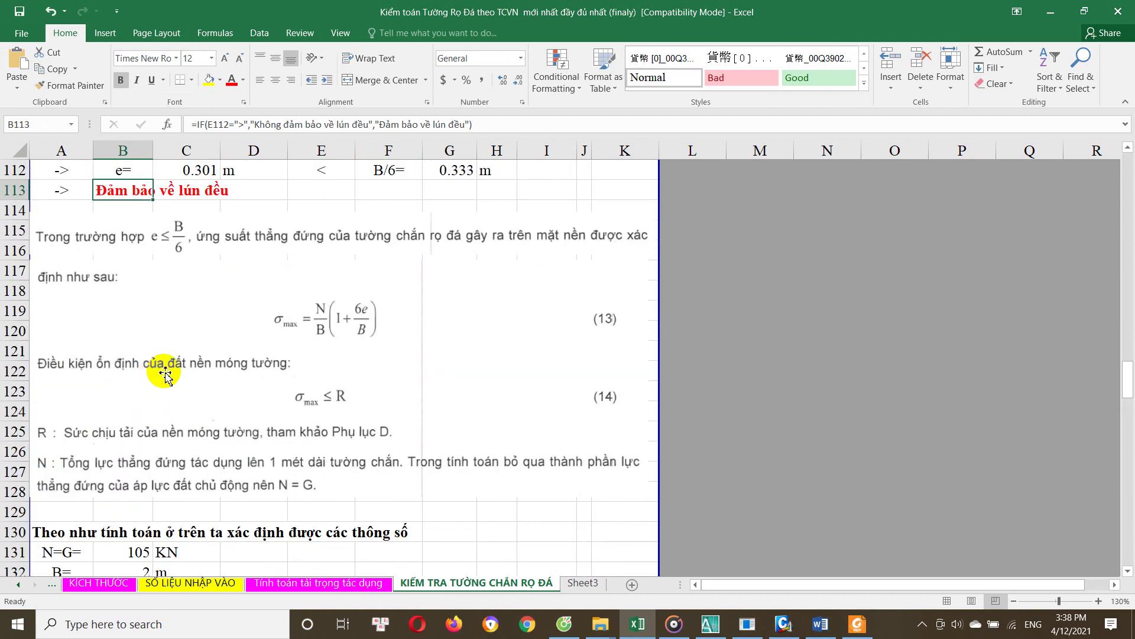
scroll(165, 373, "down", 1)
scroll(156, 384, "down", 2)
left_click(124, 377)
scroll(123, 370, "down", 1)
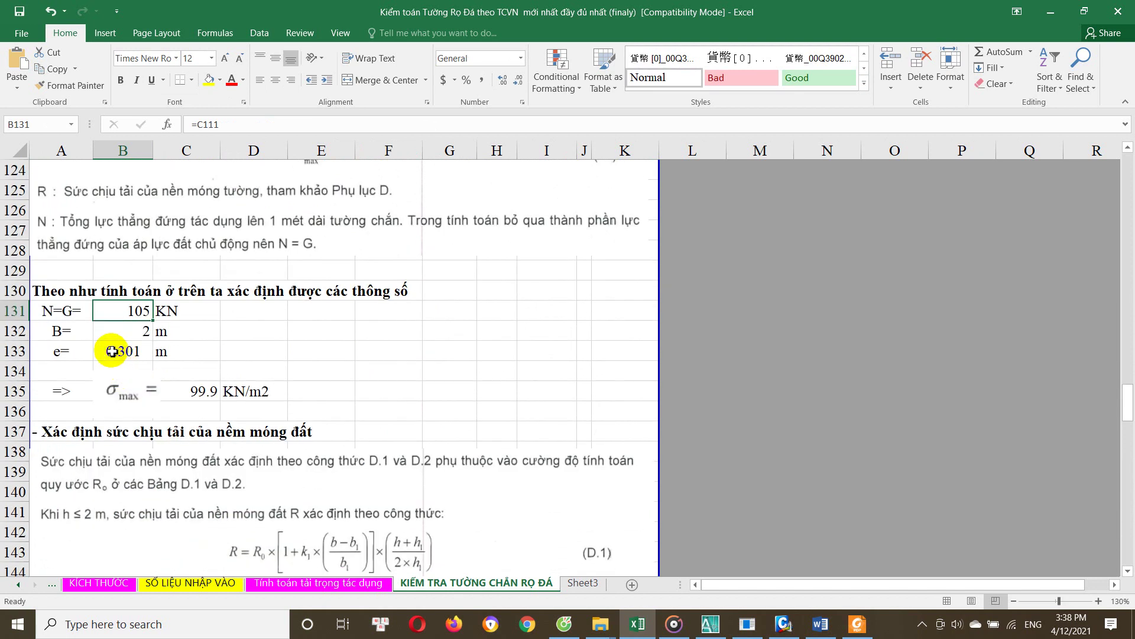
left_click(113, 331)
scroll(110, 340, "down", 1)
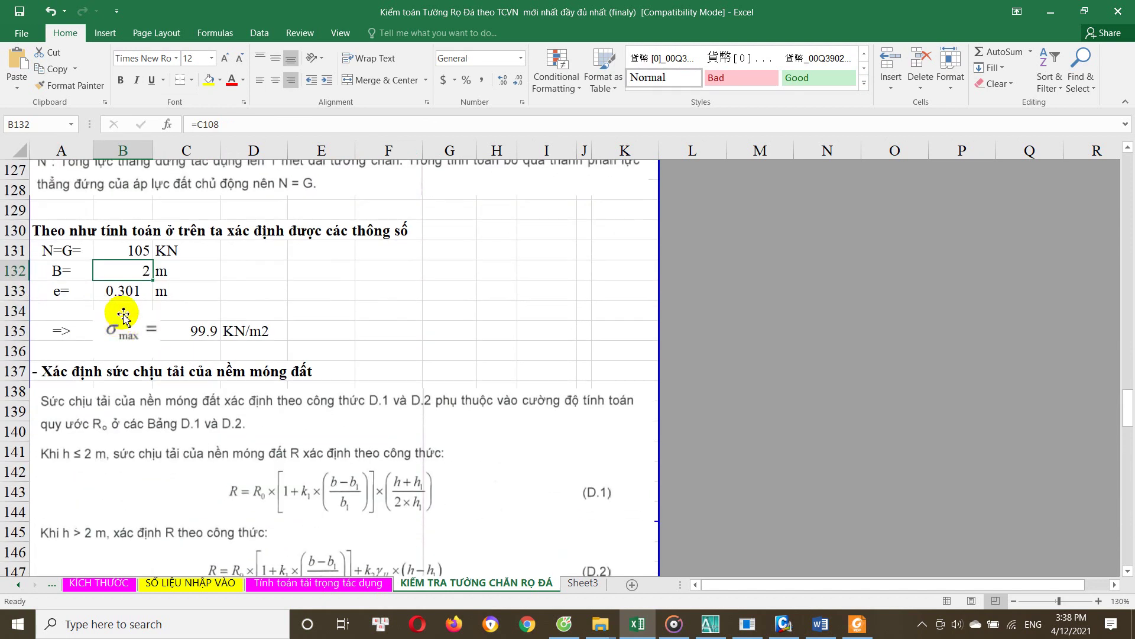
left_click(124, 294)
Inspect the σmax formula and show it as 99.900 KN/m2 with three decimals
left_click(172, 331)
double_click(191, 332)
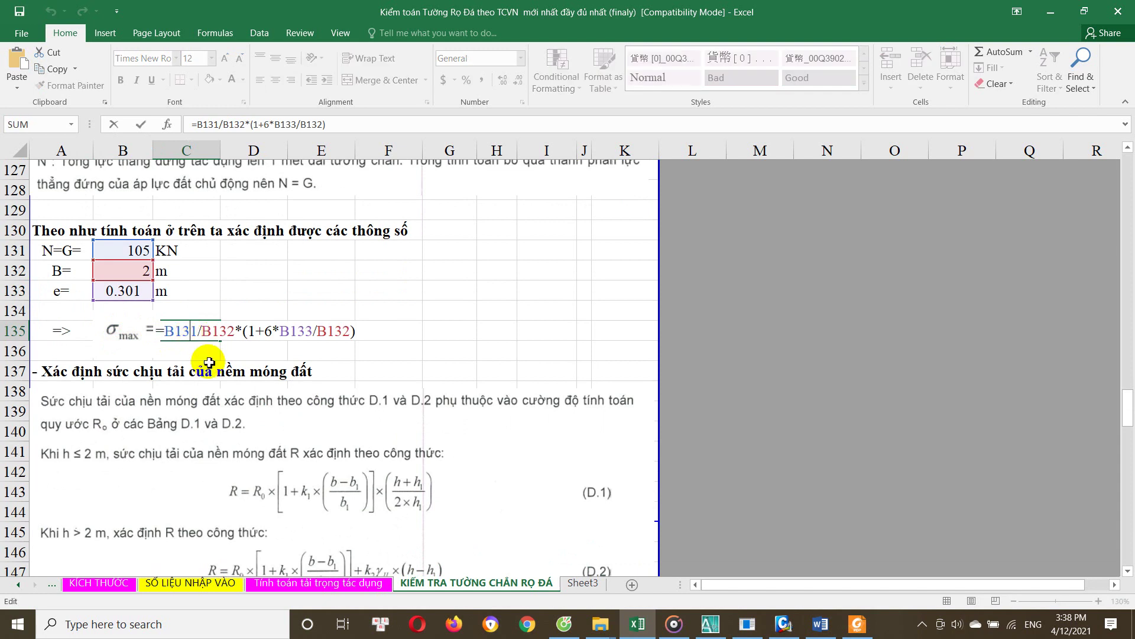
key("Escape")
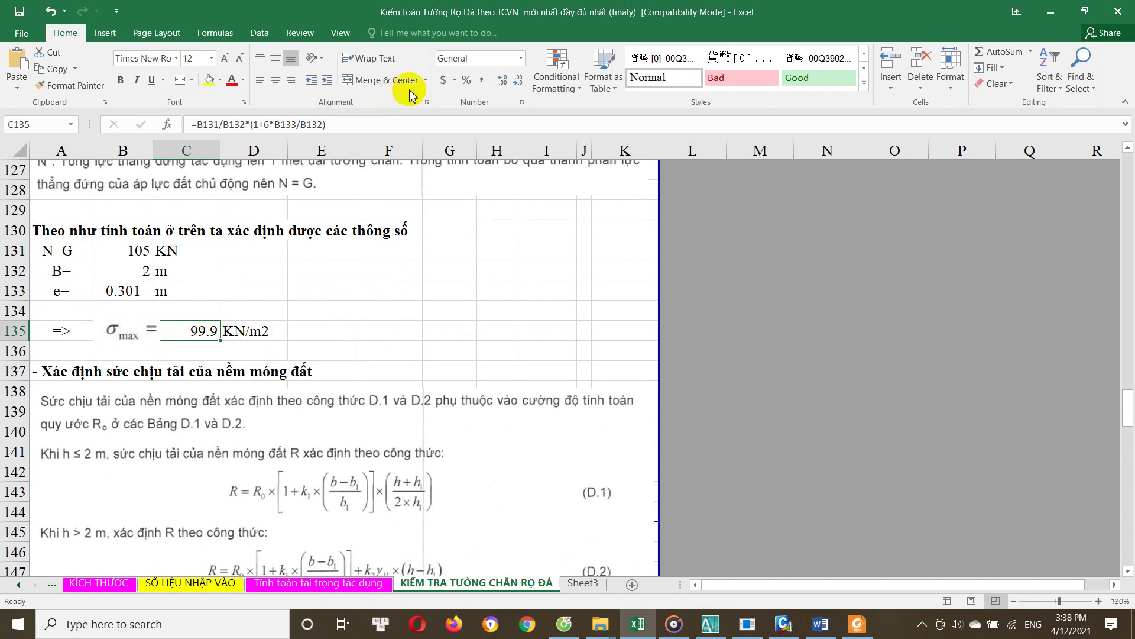
left_click(504, 83)
Review the bearing-capacity heading unchanged and glance at the workbook's file information page
scroll(314, 340, "down", 2)
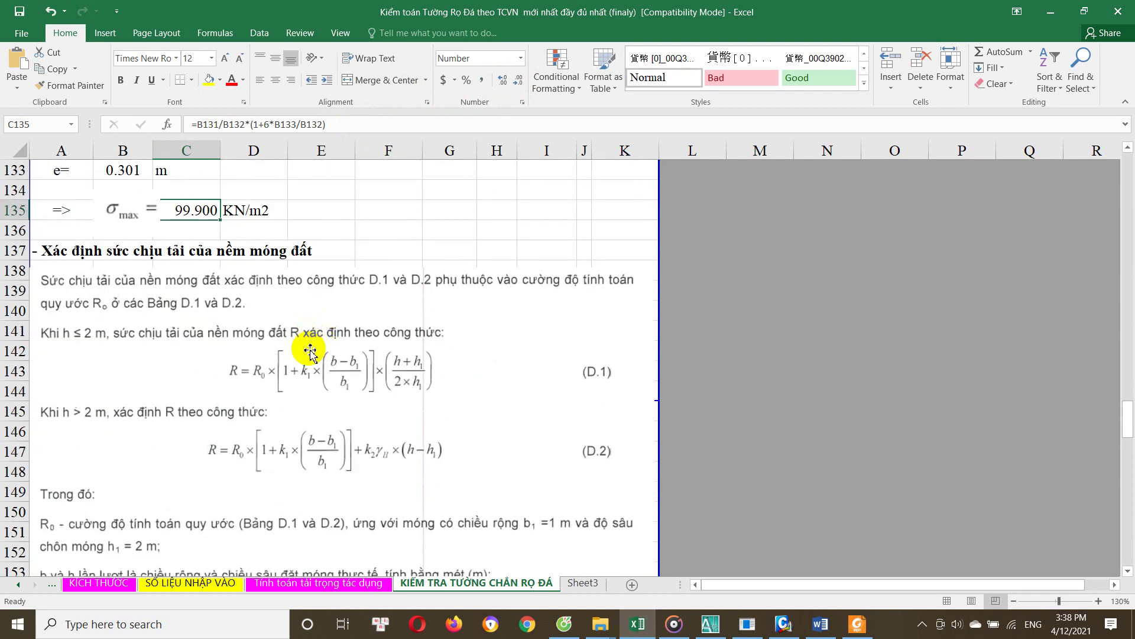
scroll(334, 408, "down", 2)
scroll(324, 405, "up", 2)
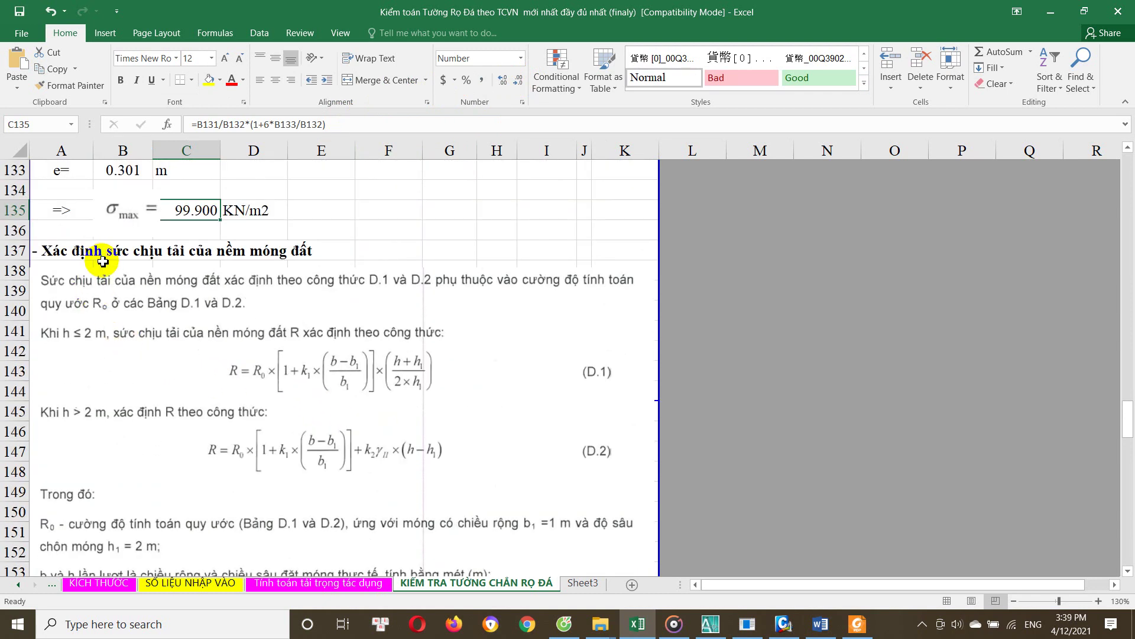
scroll(190, 287, "down", 1)
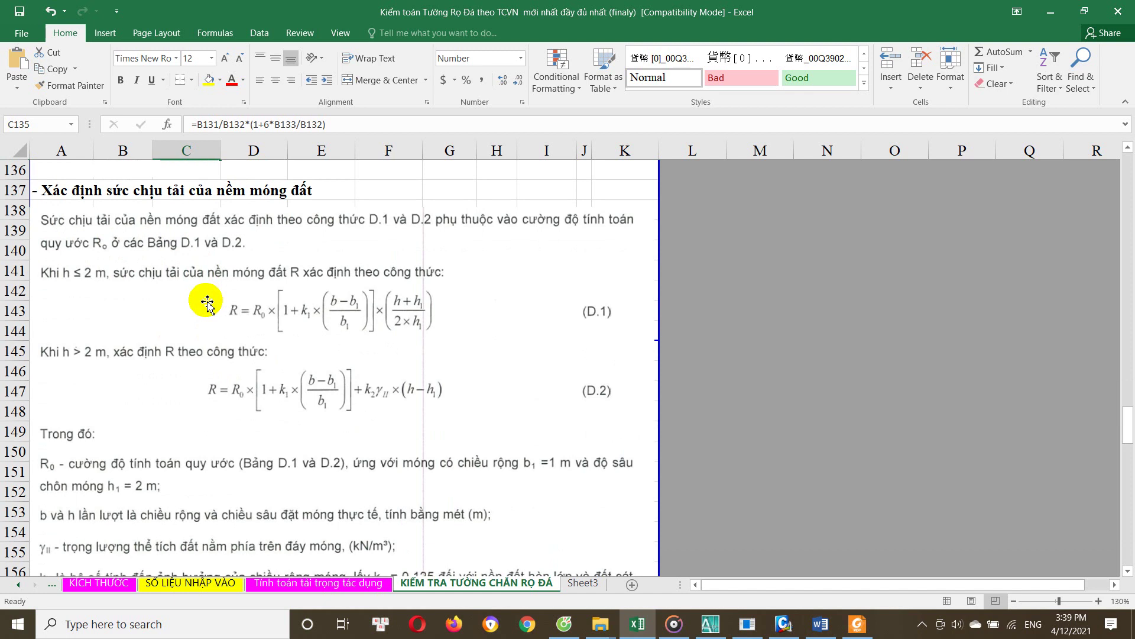
left_click(61, 190)
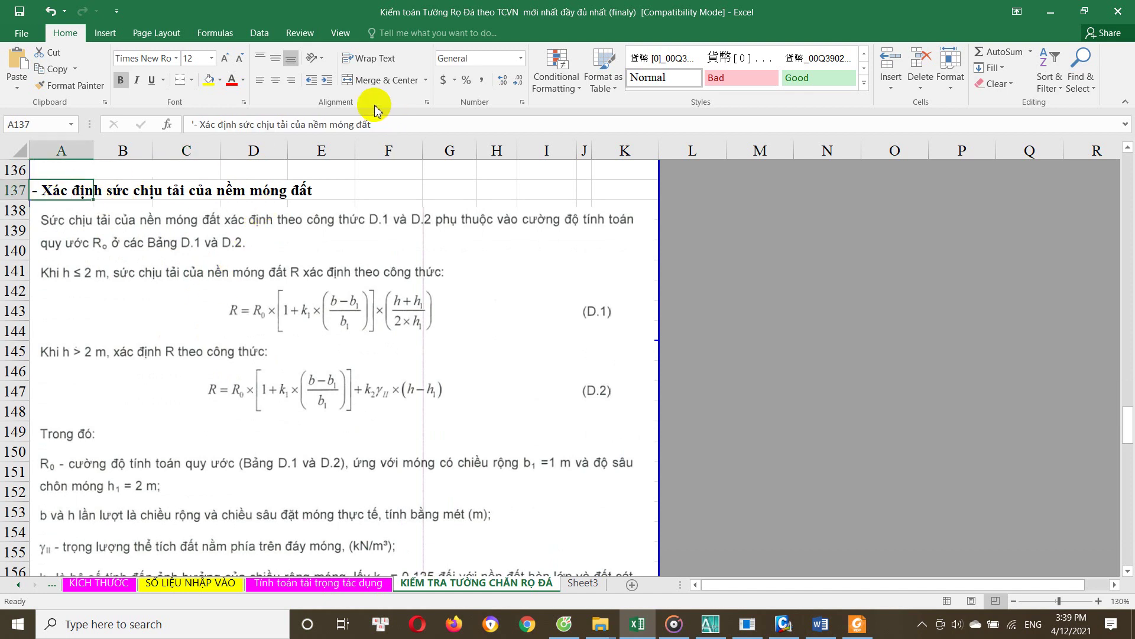
left_click(328, 126)
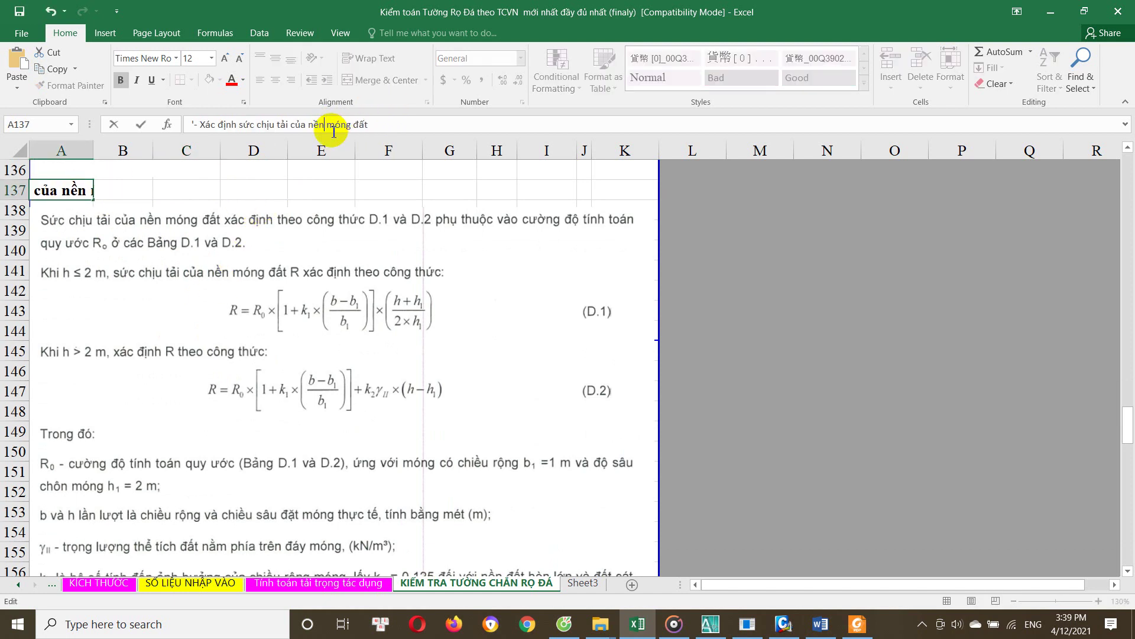
key("Return")
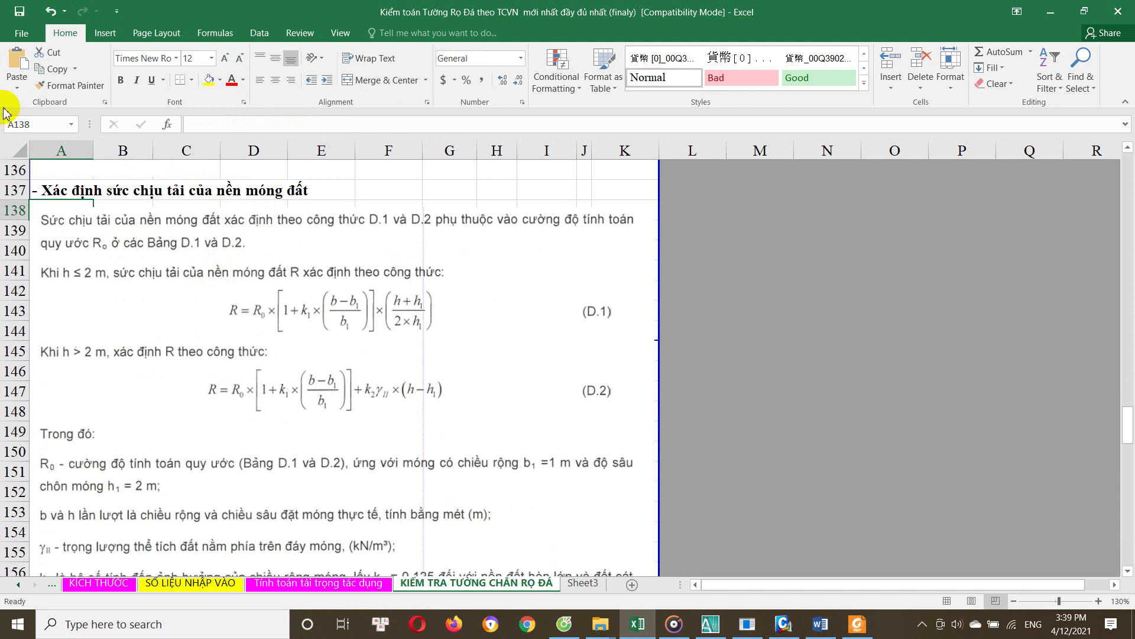
left_click(12, 38)
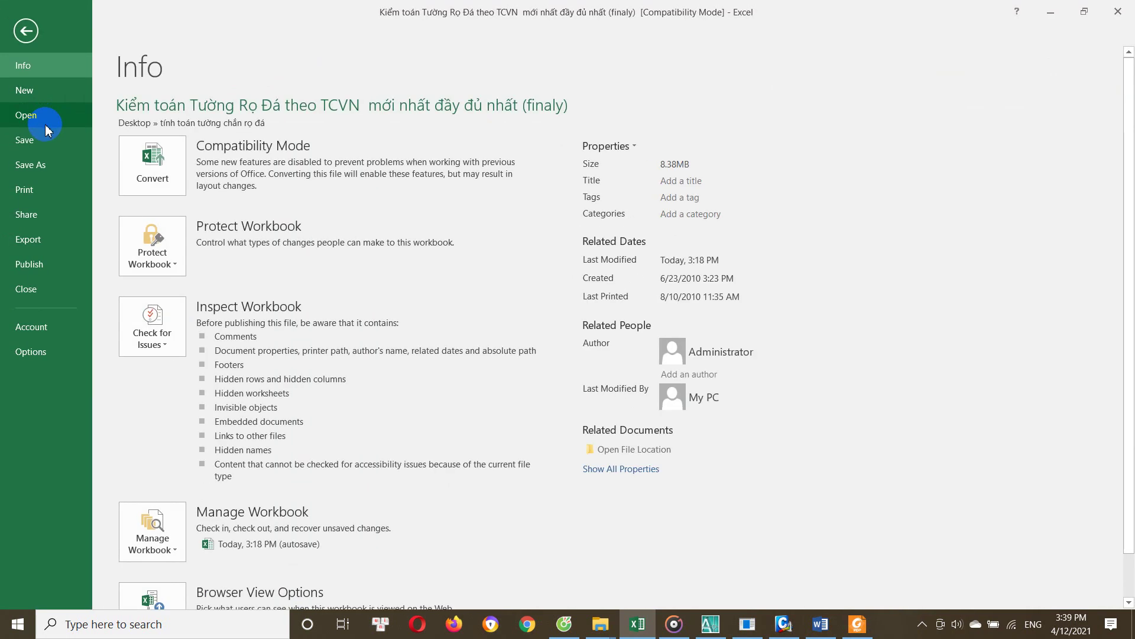
left_click(74, 139)
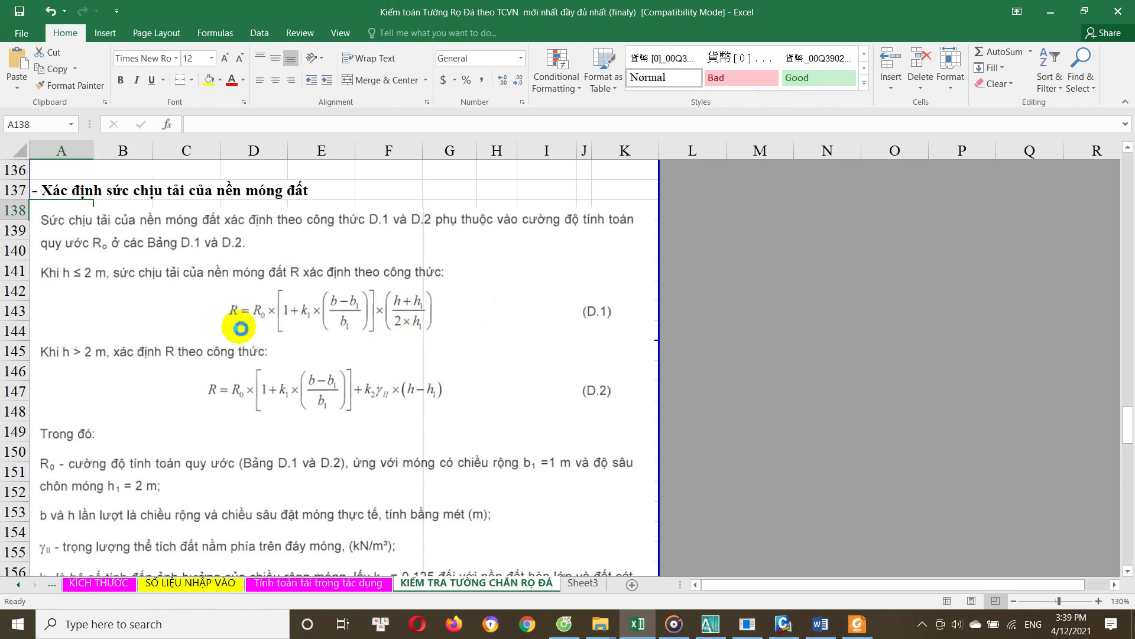
Trace the R parameters: depth h = 0.987, widths b and b1, soil unit weight, k1 = 0.125
scroll(119, 287, "down", 1)
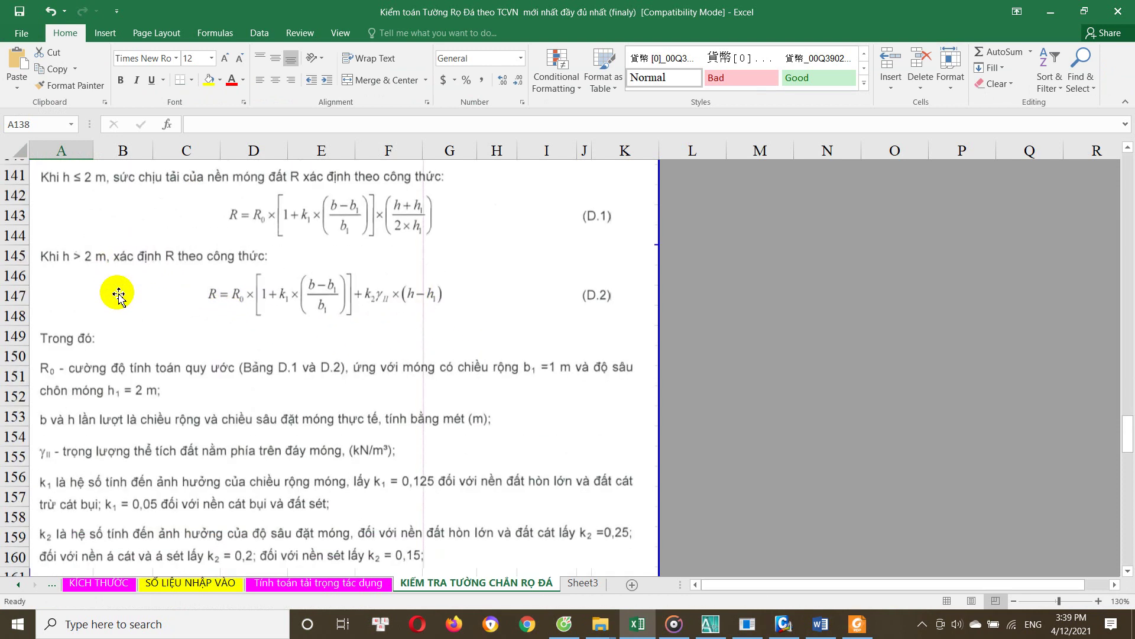
scroll(130, 308, "down", 2)
scroll(152, 355, "down", 2)
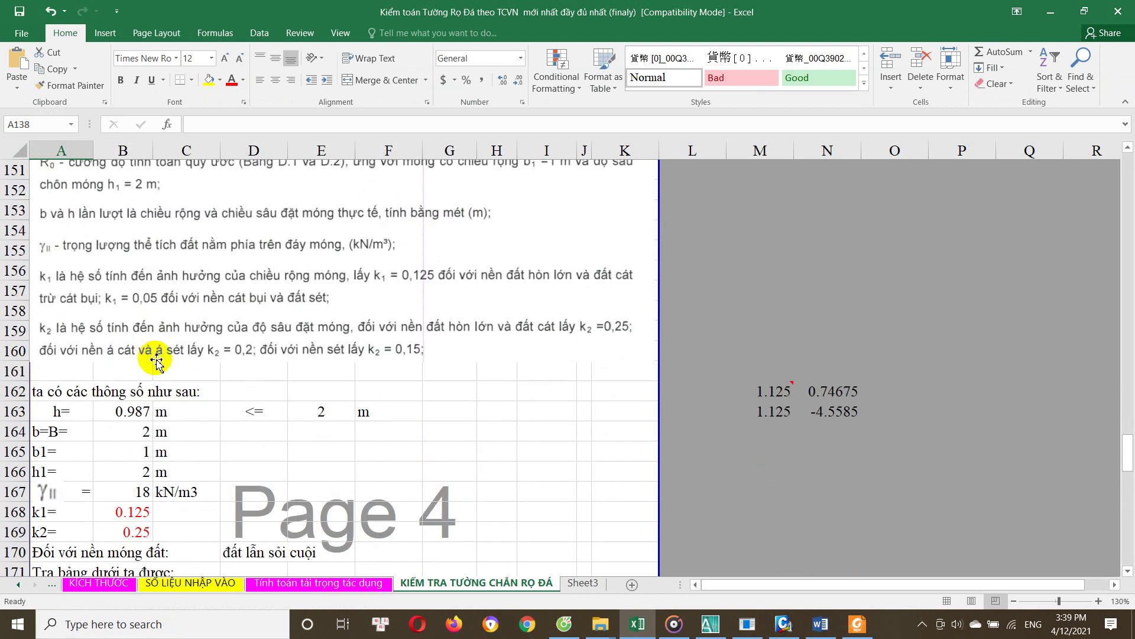
scroll(161, 365, "down", 1)
left_click(135, 353)
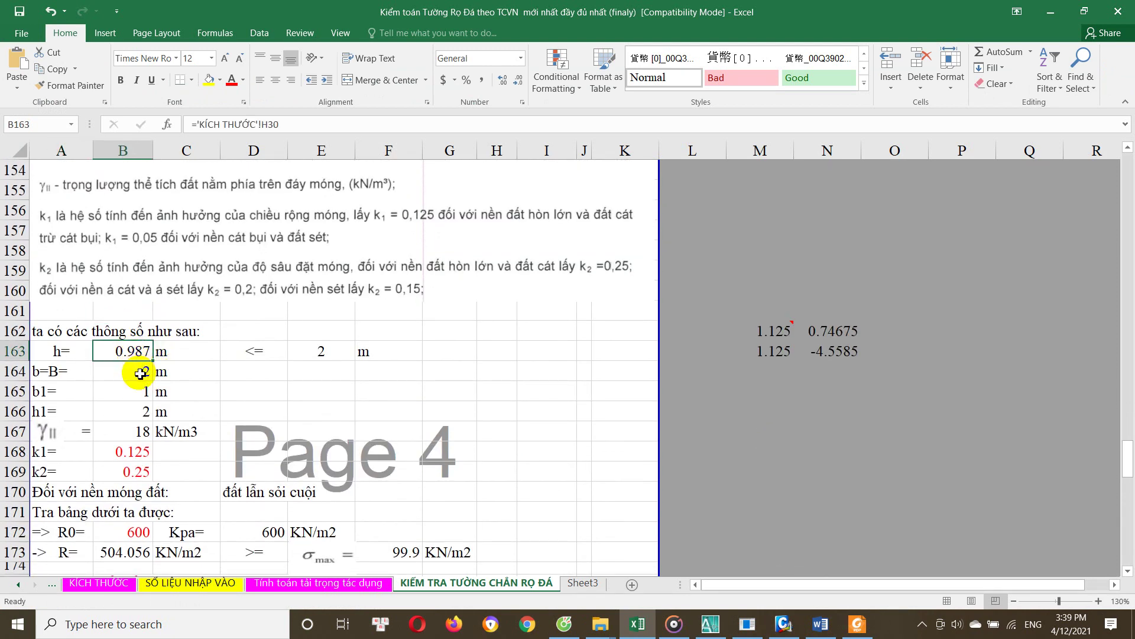
left_click(145, 373)
left_click(133, 353)
left_click(134, 373)
left_click(137, 353)
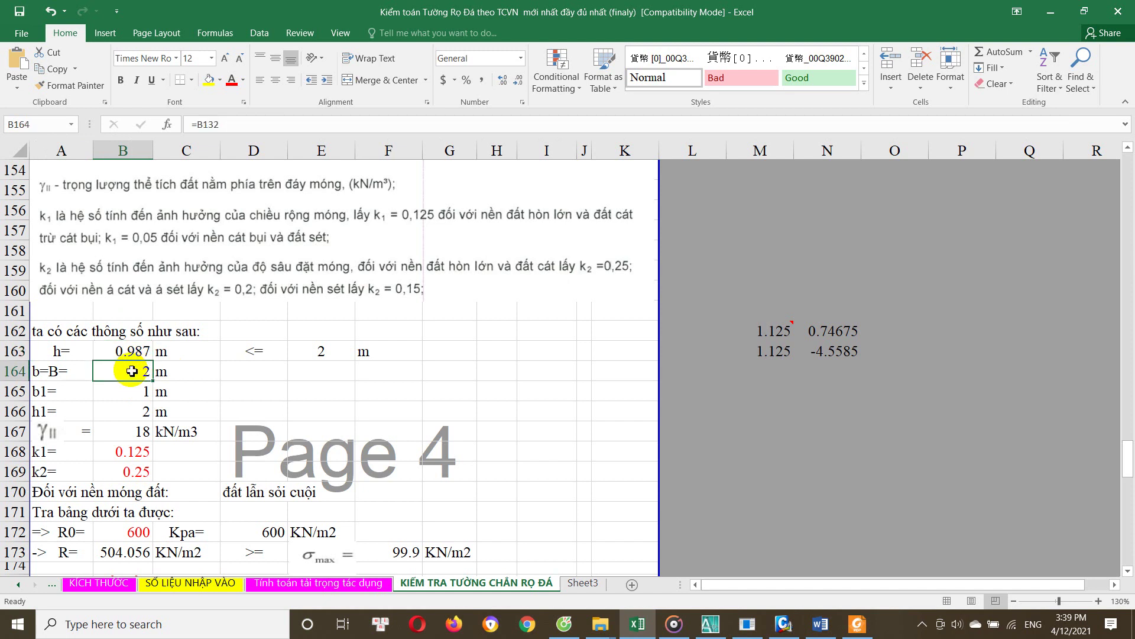
scroll(135, 373, "down", 1)
left_click(140, 333)
left_click(141, 314)
left_click(142, 337)
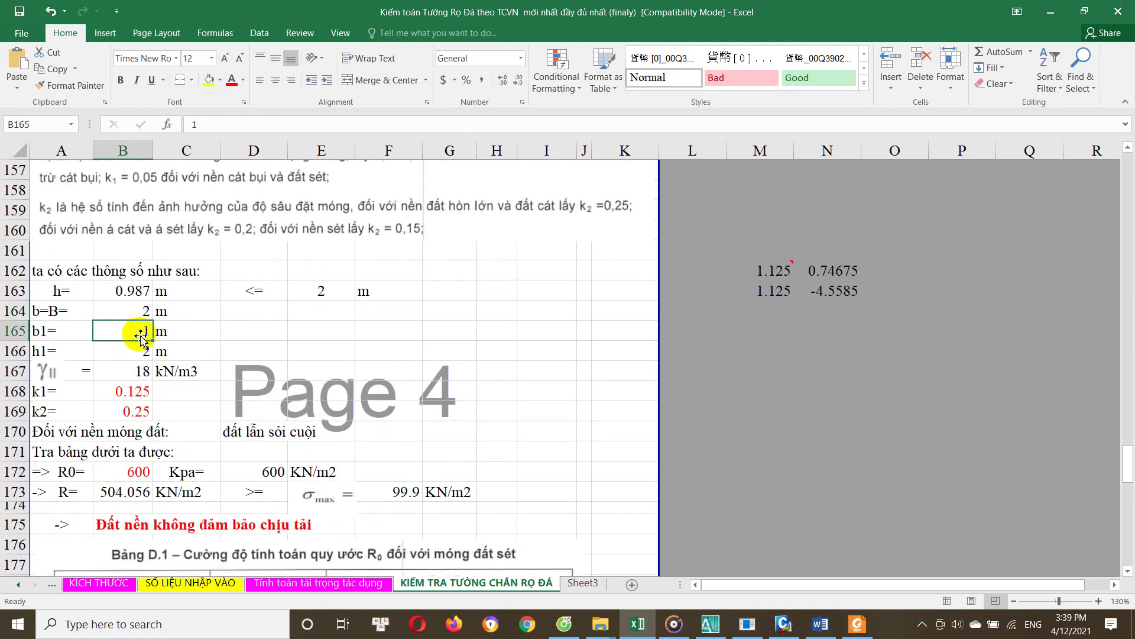
left_click(139, 371)
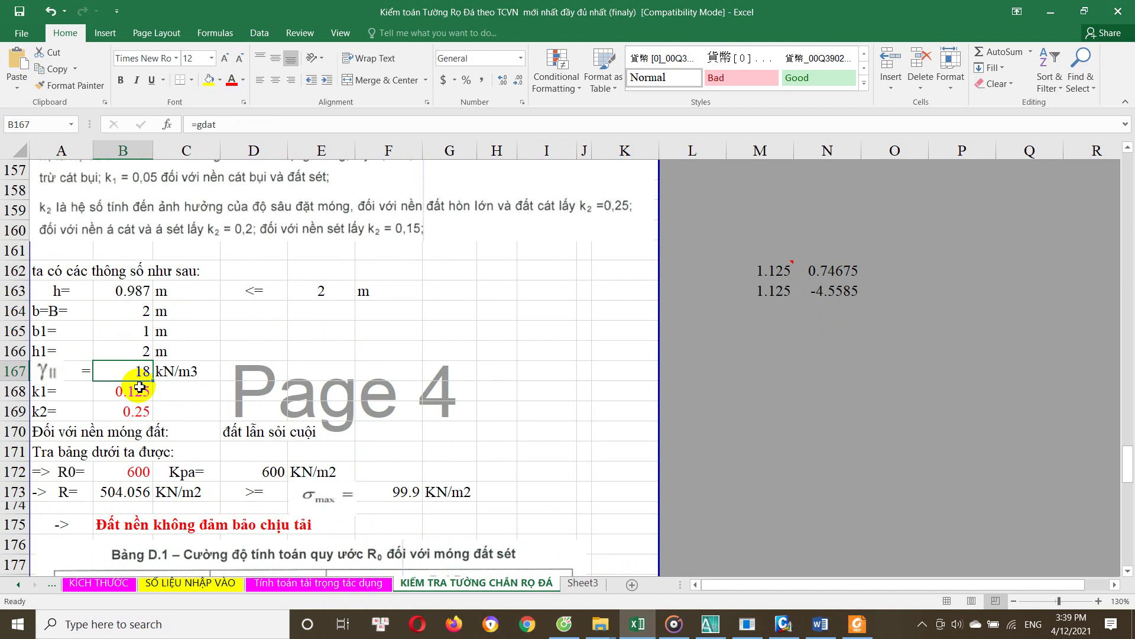
left_click(140, 387)
scroll(136, 385, "down", 1)
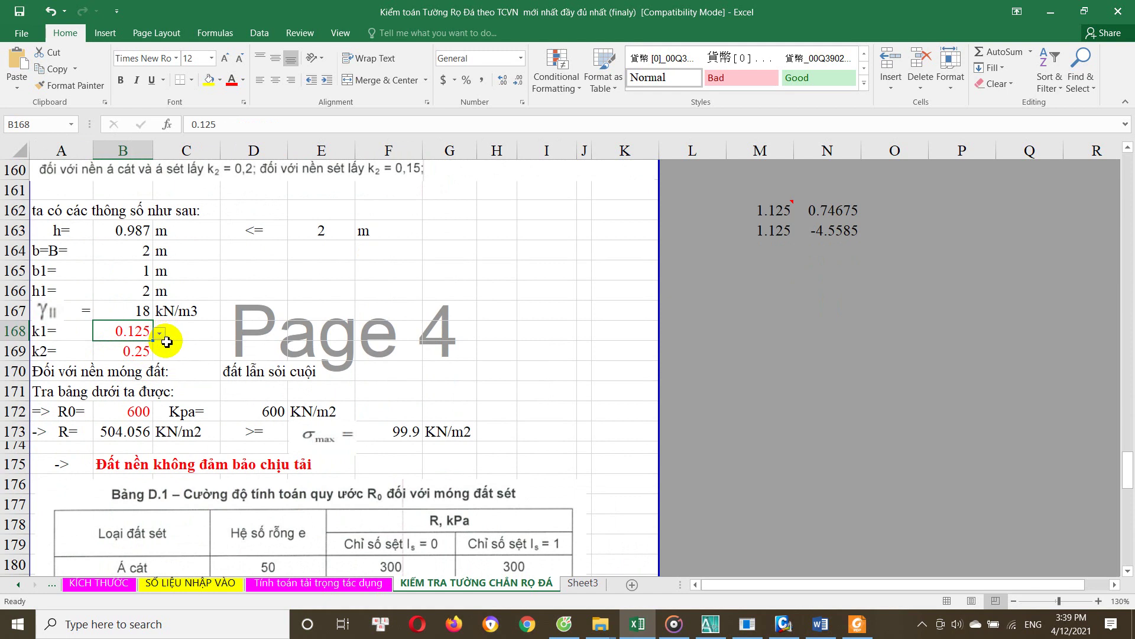
scroll(166, 342, "up", 2)
scroll(168, 347, "up", 2)
scroll(170, 349, "up", 1)
scroll(169, 351, "down", 1)
scroll(143, 365, "down", 1)
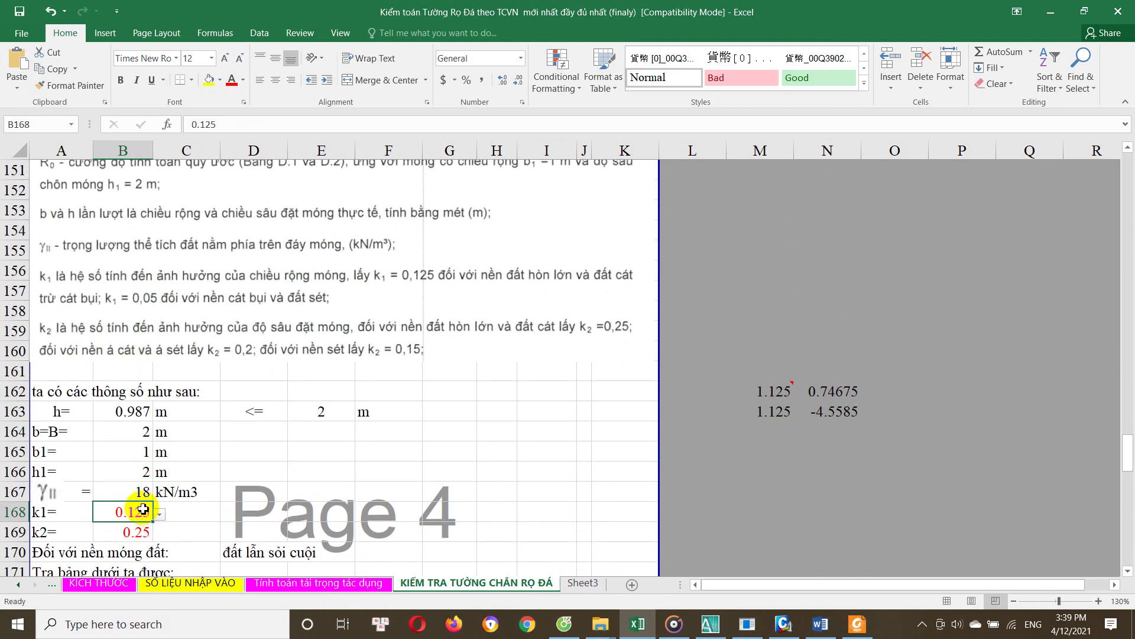
scroll(92, 467, "up", 2)
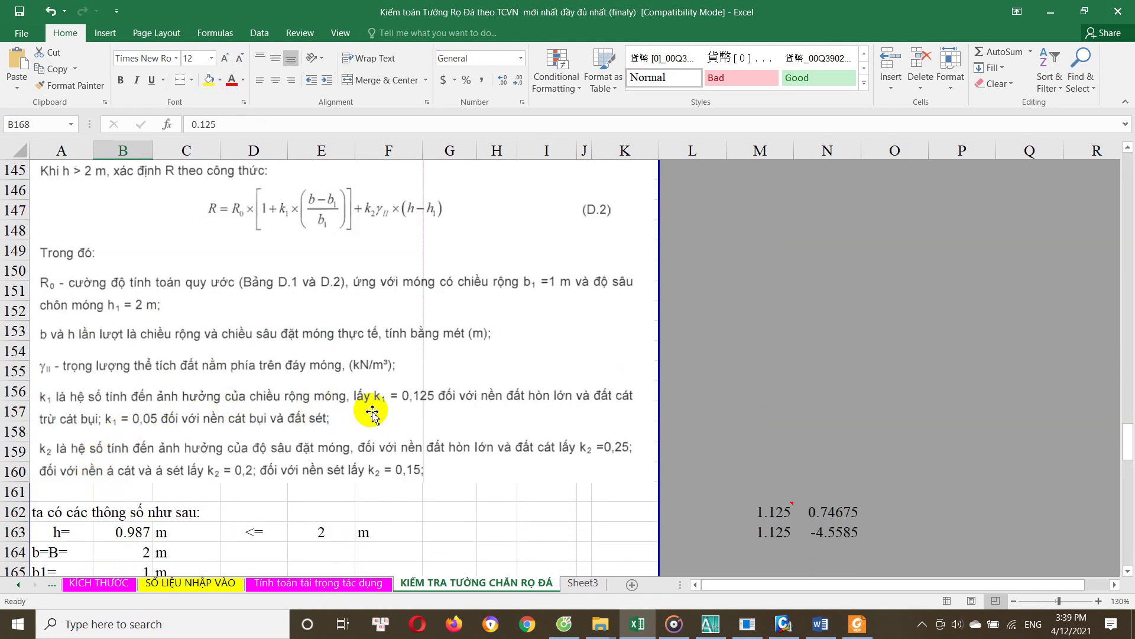
scroll(384, 420, "down", 1)
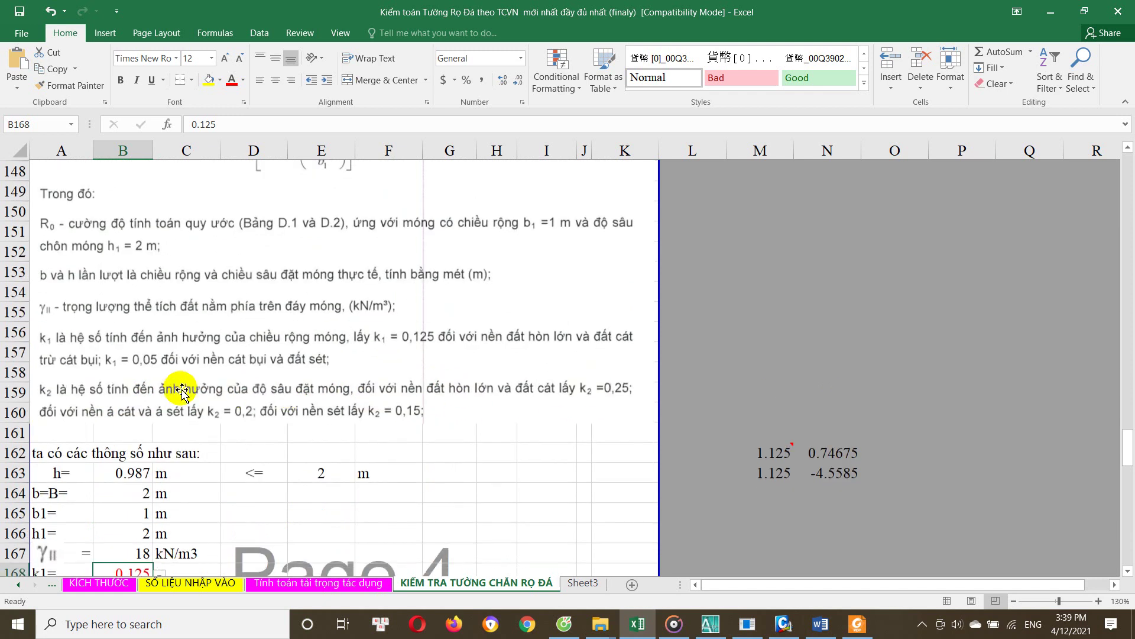
scroll(118, 367, "down", 1)
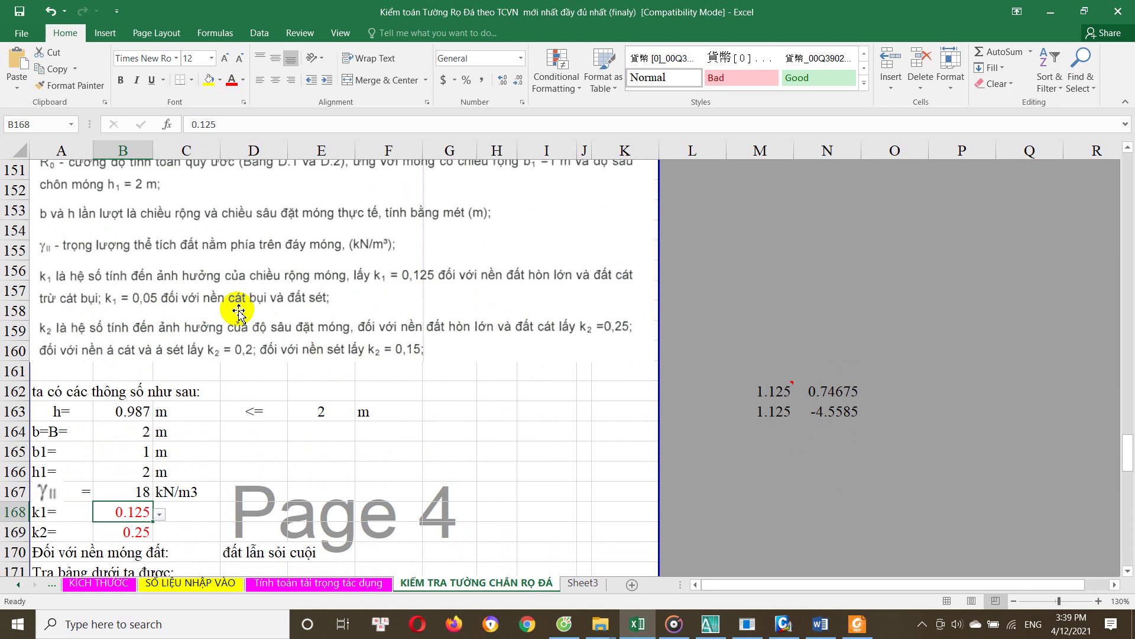
scroll(145, 319, "down", 2)
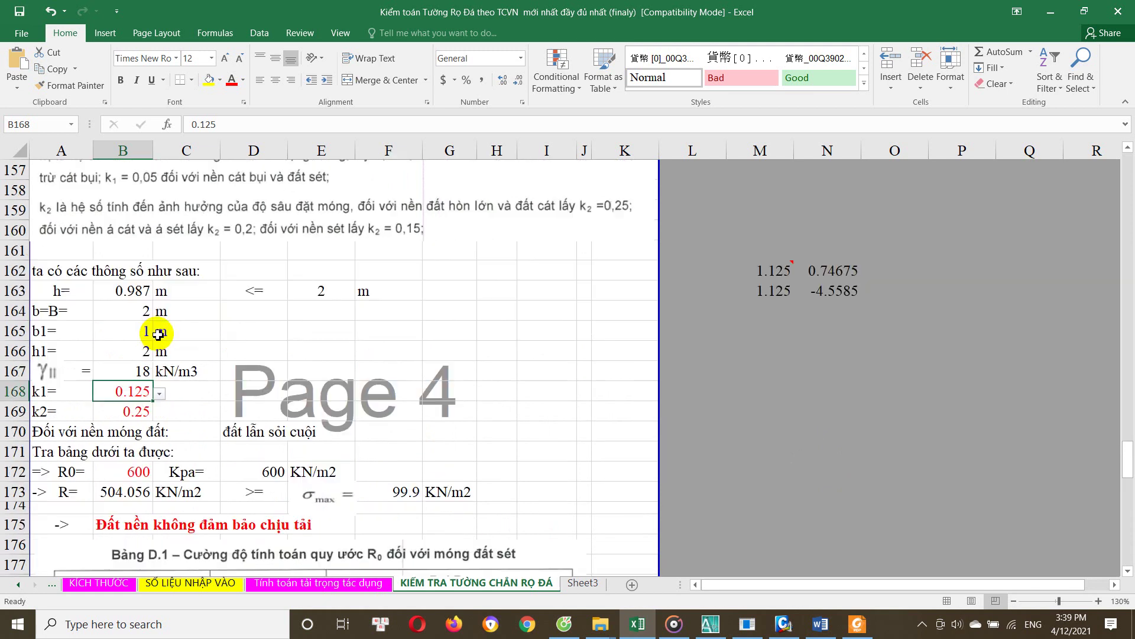
left_click(160, 394)
left_click(131, 414)
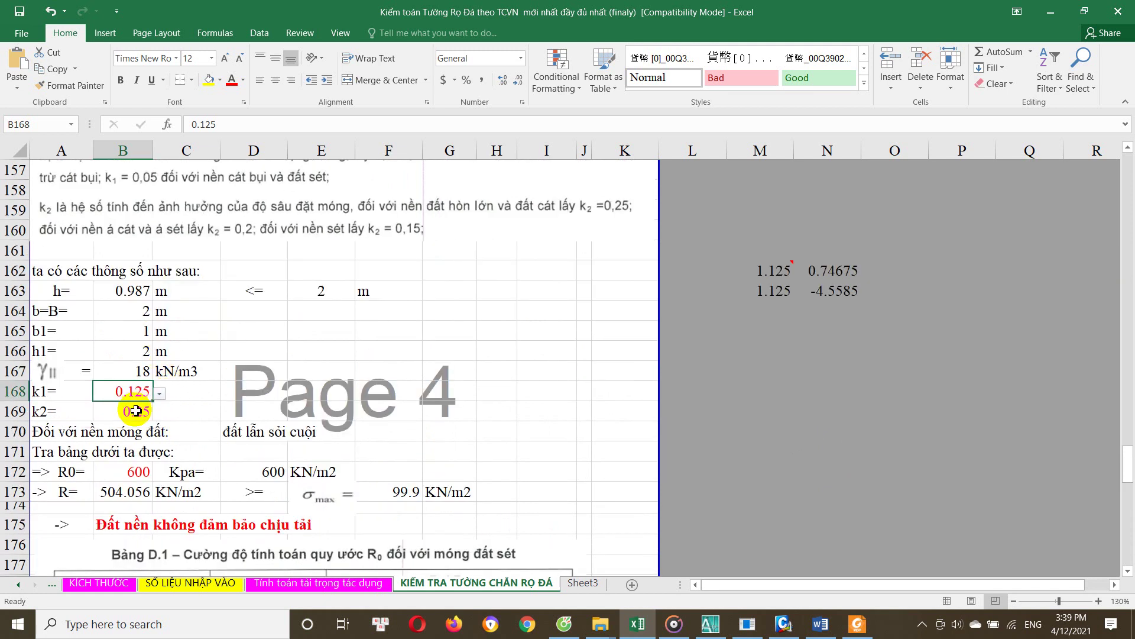
left_click(245, 435)
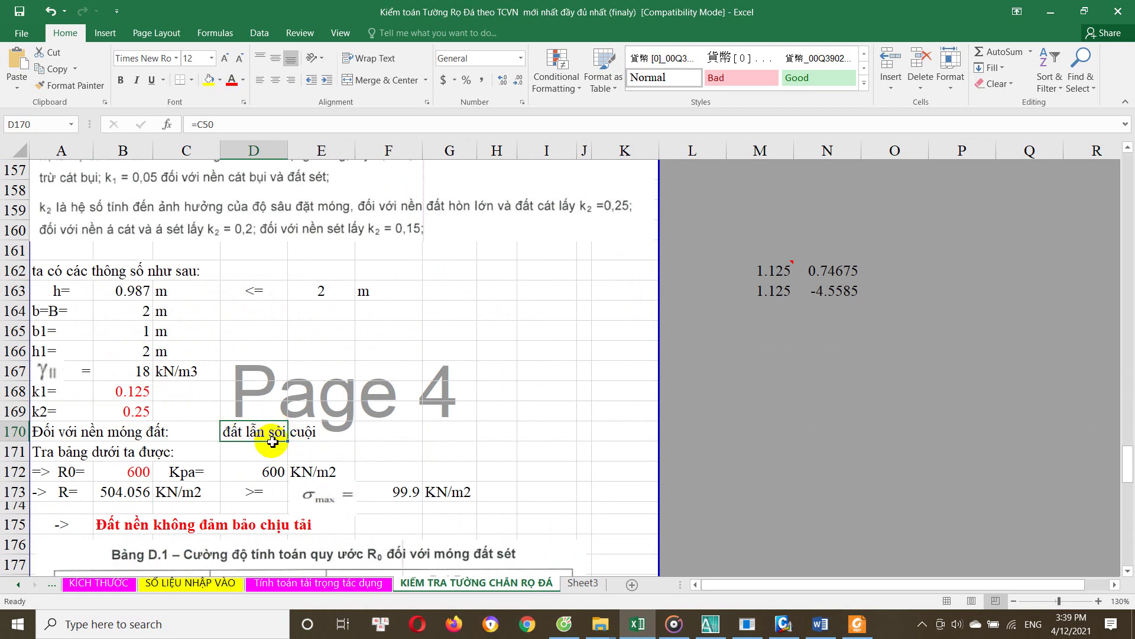
scroll(263, 431, "up", 2)
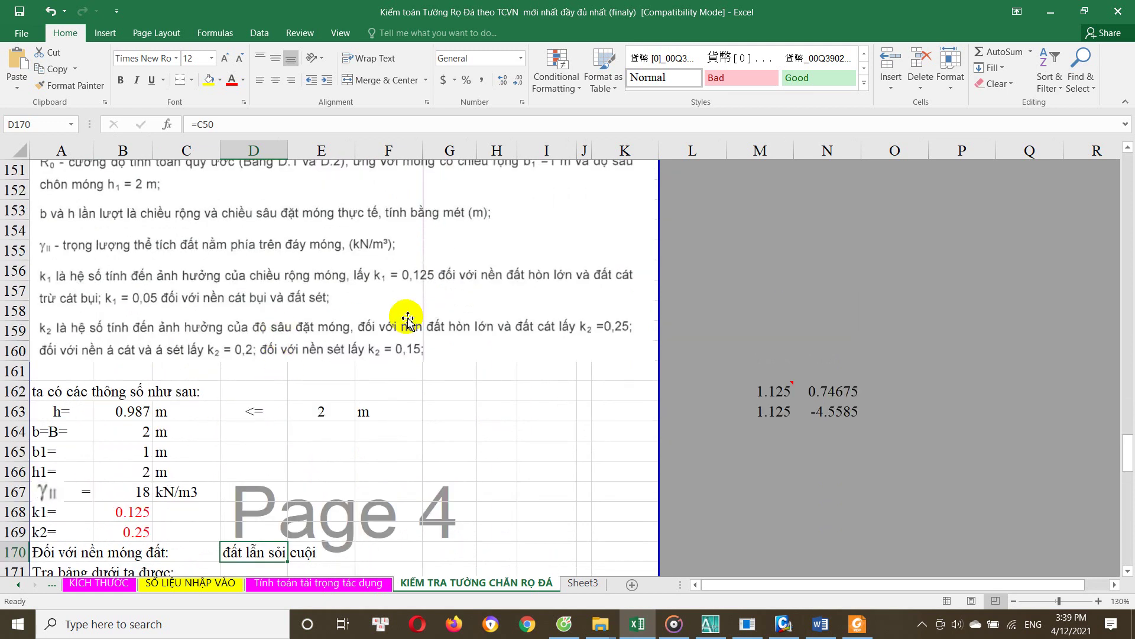
scroll(161, 453, "down", 2)
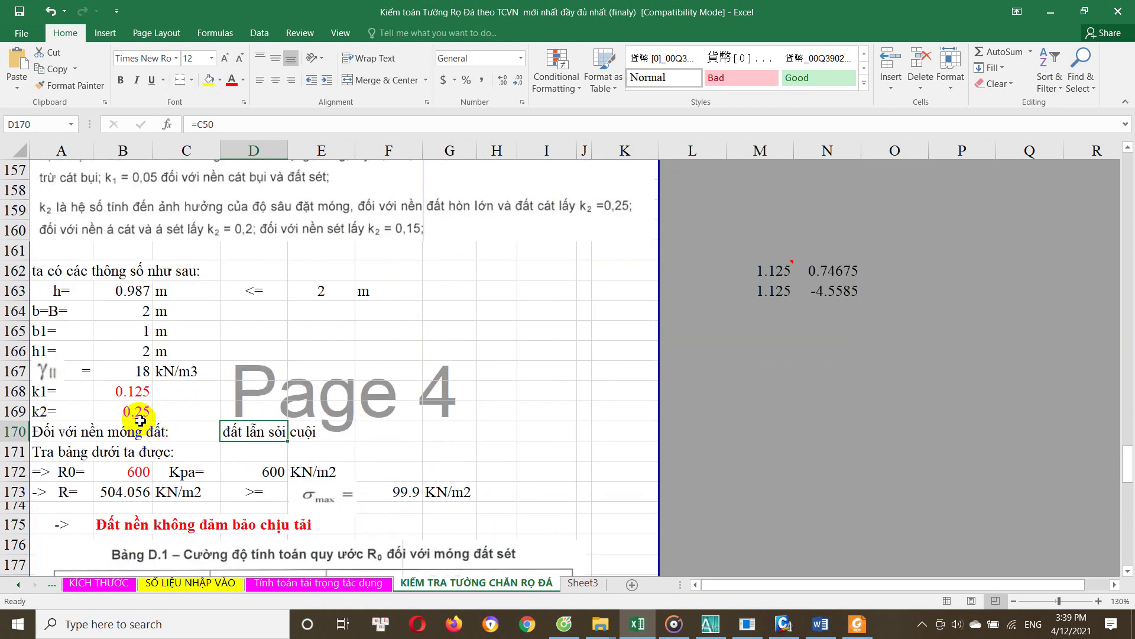
left_click(146, 394)
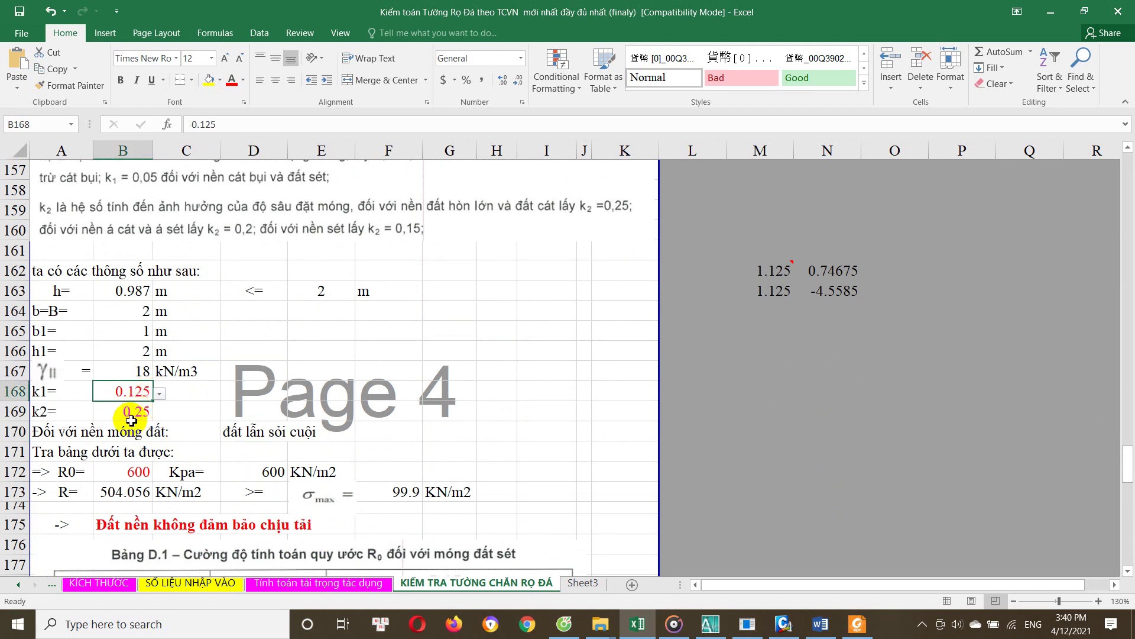
left_click(135, 416)
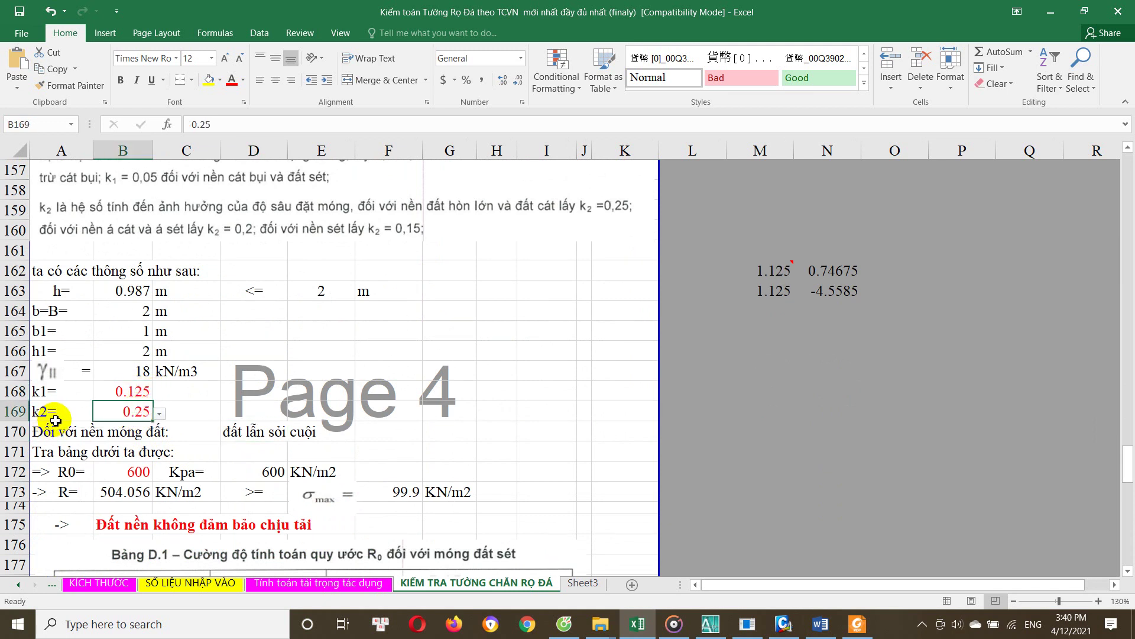
scroll(55, 419, "up", 2)
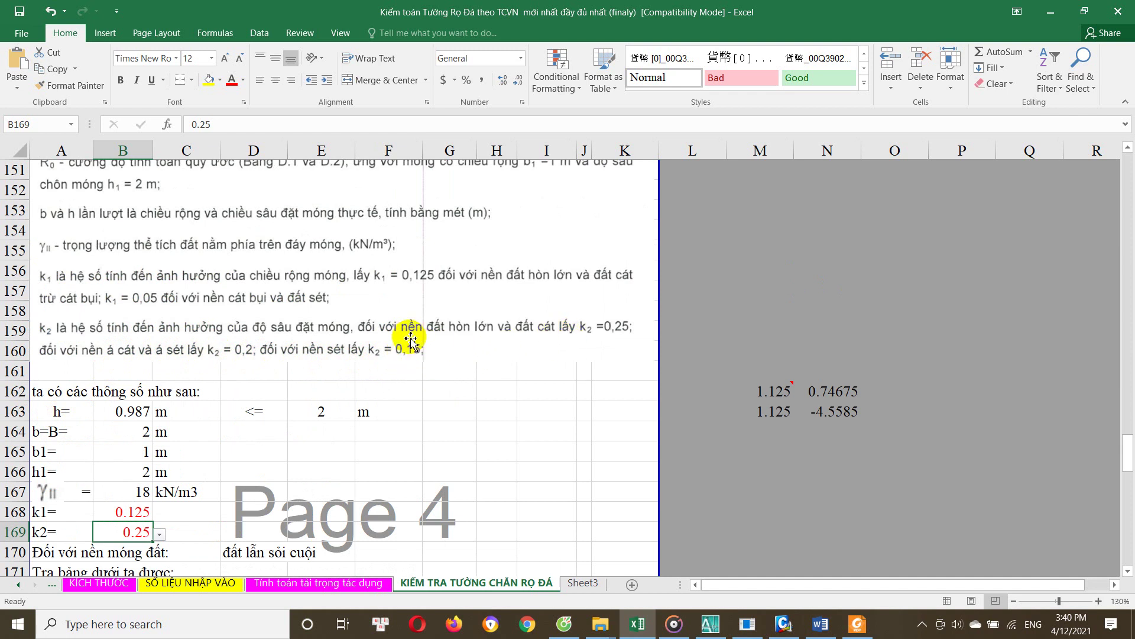
scroll(575, 340, "down", 3)
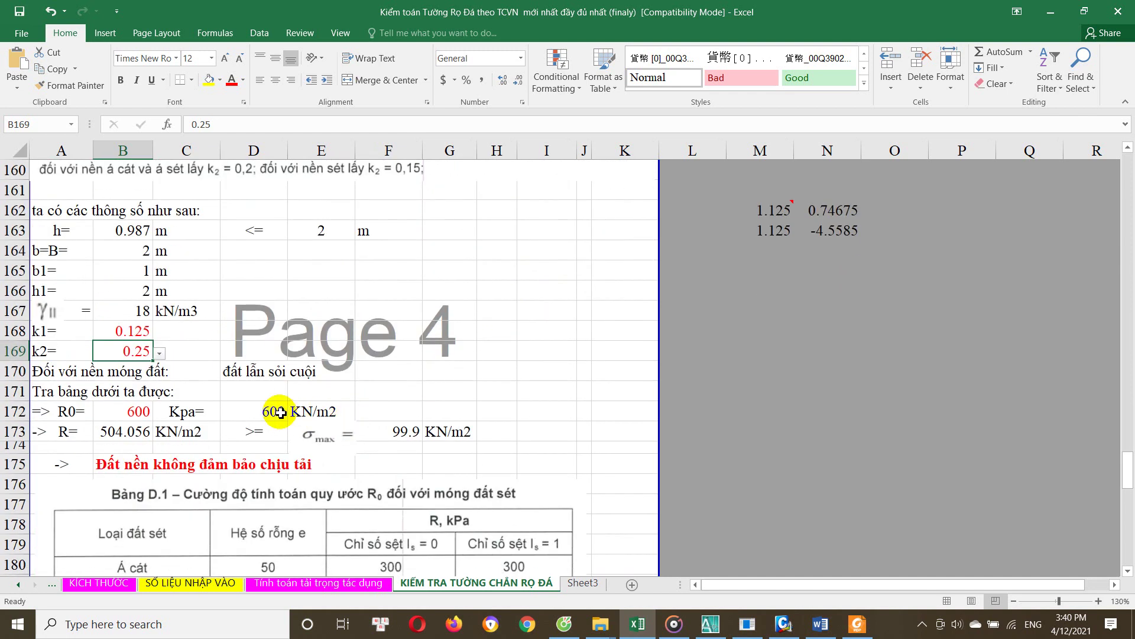
left_click(287, 374)
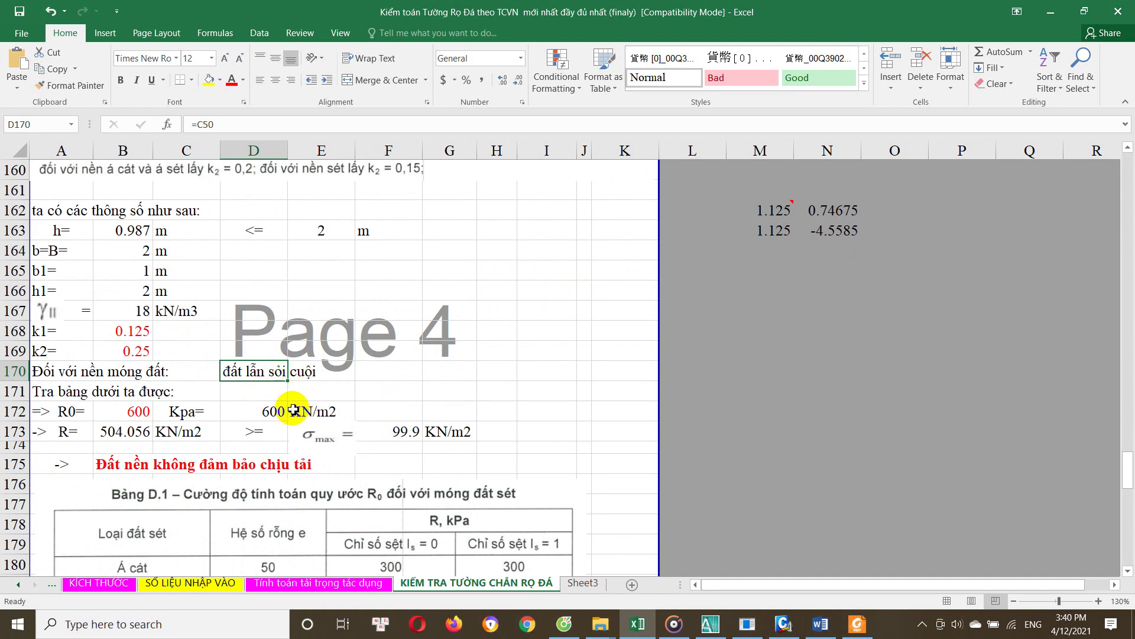
left_click(120, 348)
scroll(290, 340, "up", 2)
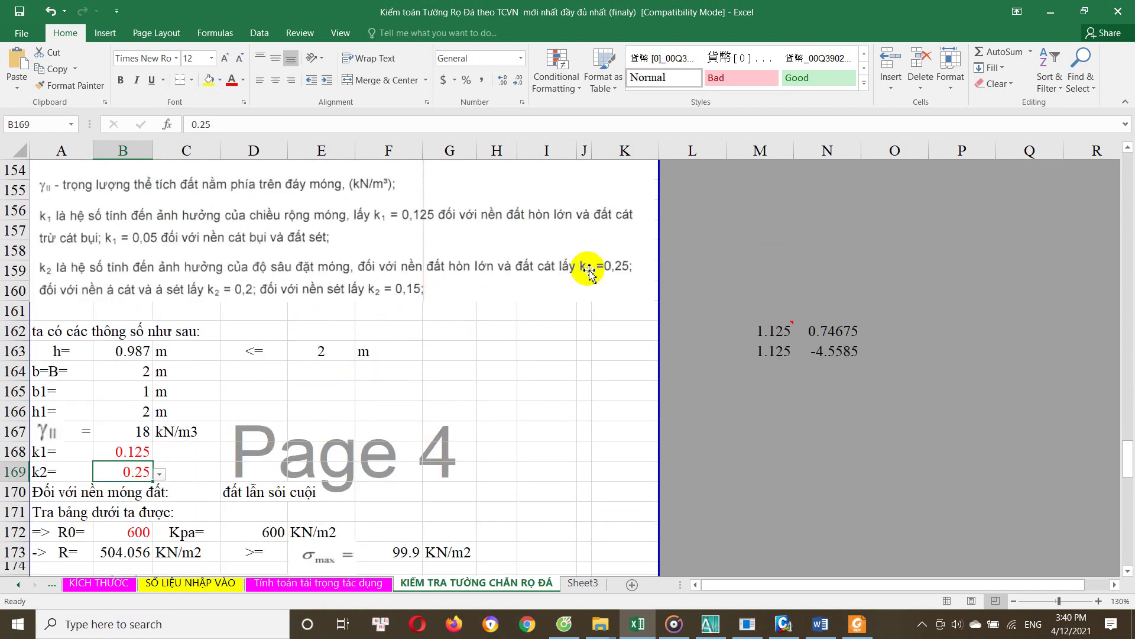
scroll(436, 306, "down", 1)
left_click(154, 430)
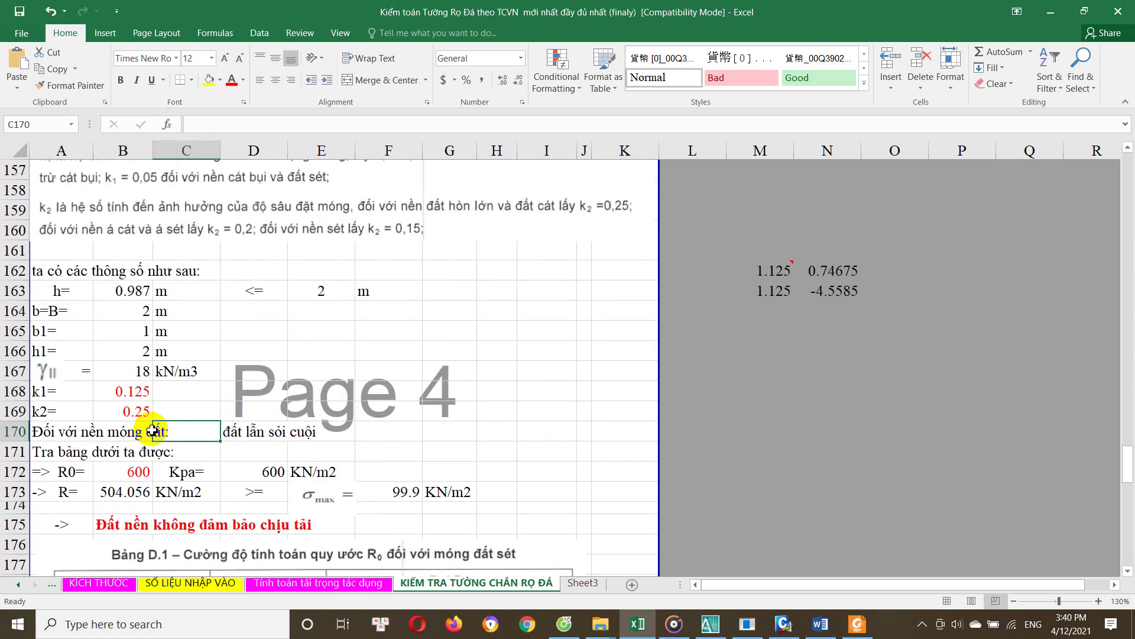
left_click(153, 411)
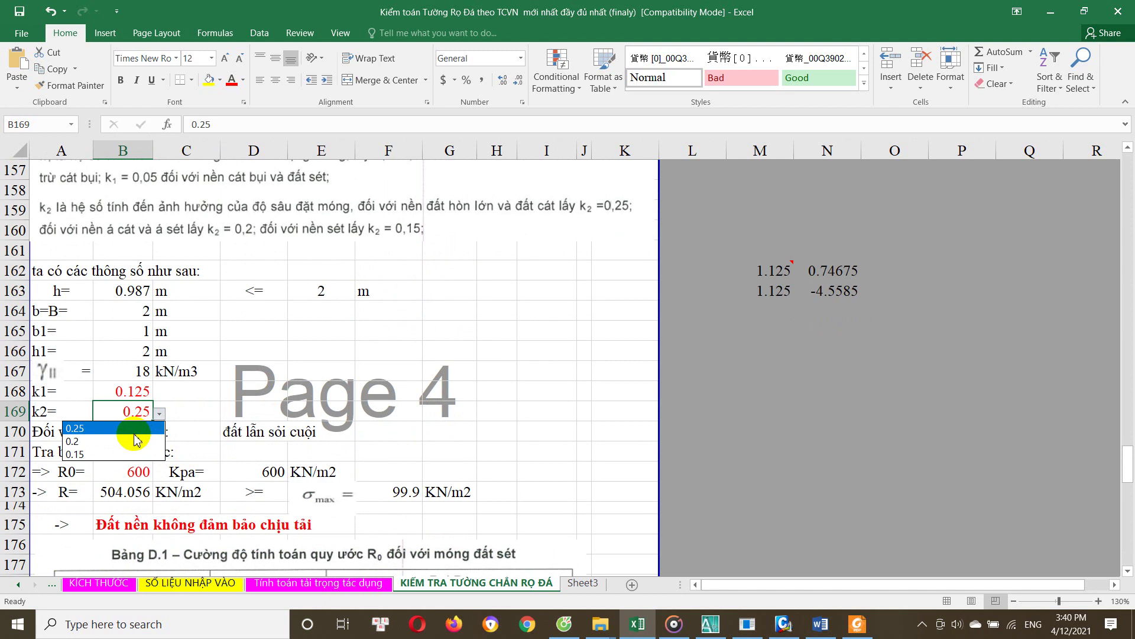
left_click(133, 431)
left_click(145, 451)
scroll(178, 444, "down", 1)
left_click(144, 350)
left_click(160, 355)
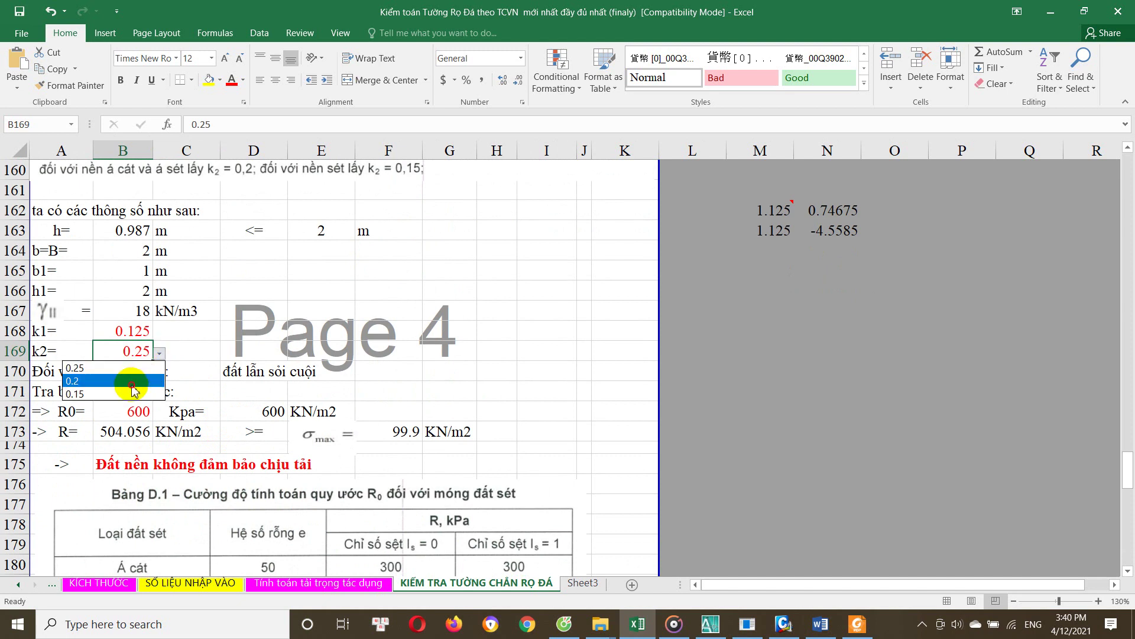
left_click(152, 380)
left_click(160, 353)
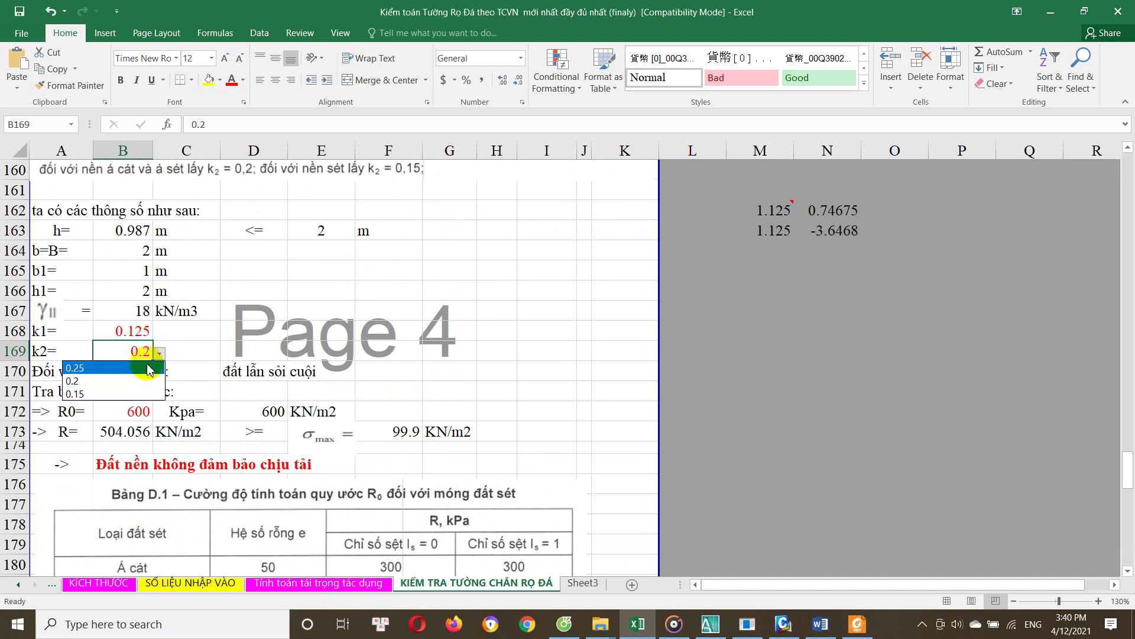
left_click(136, 393)
left_click(162, 359)
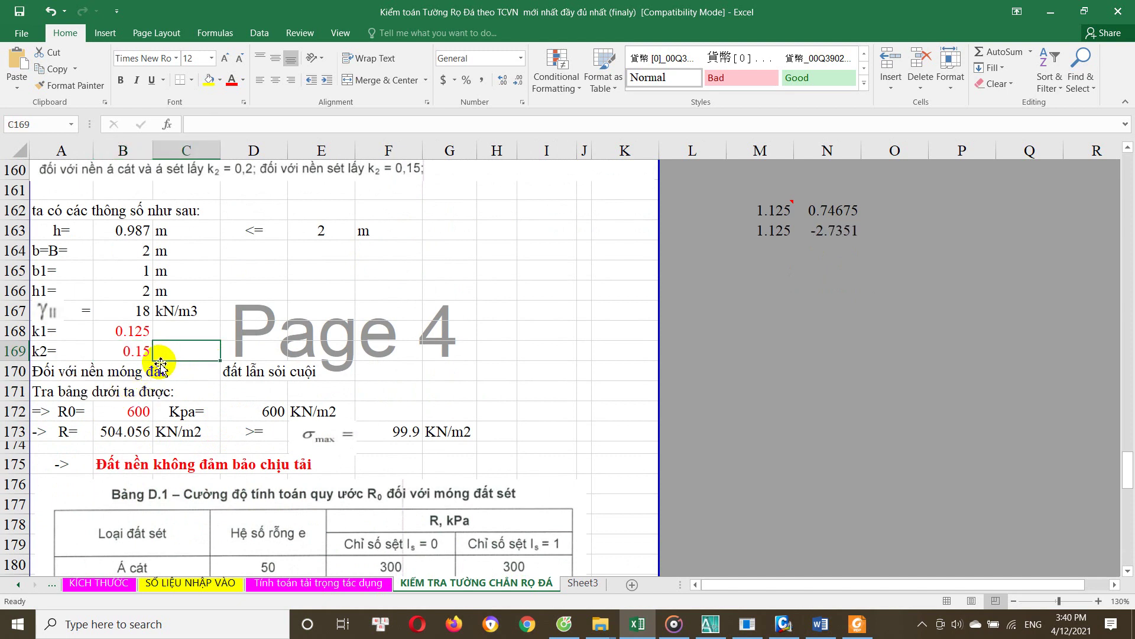
left_click(133, 353)
left_click(159, 354)
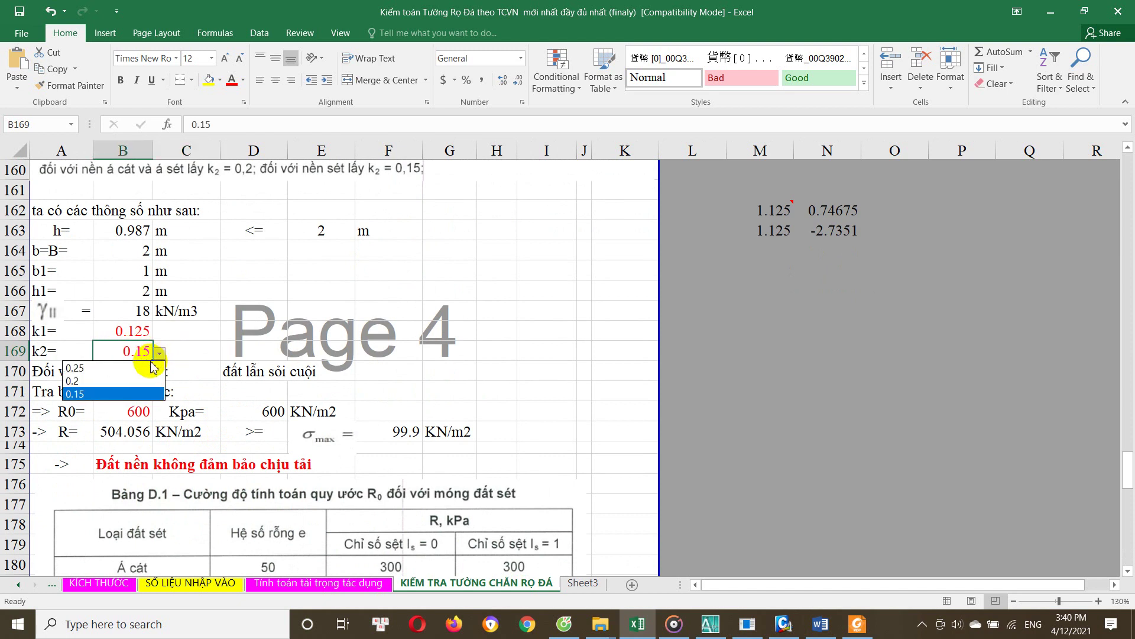
left_click(156, 366)
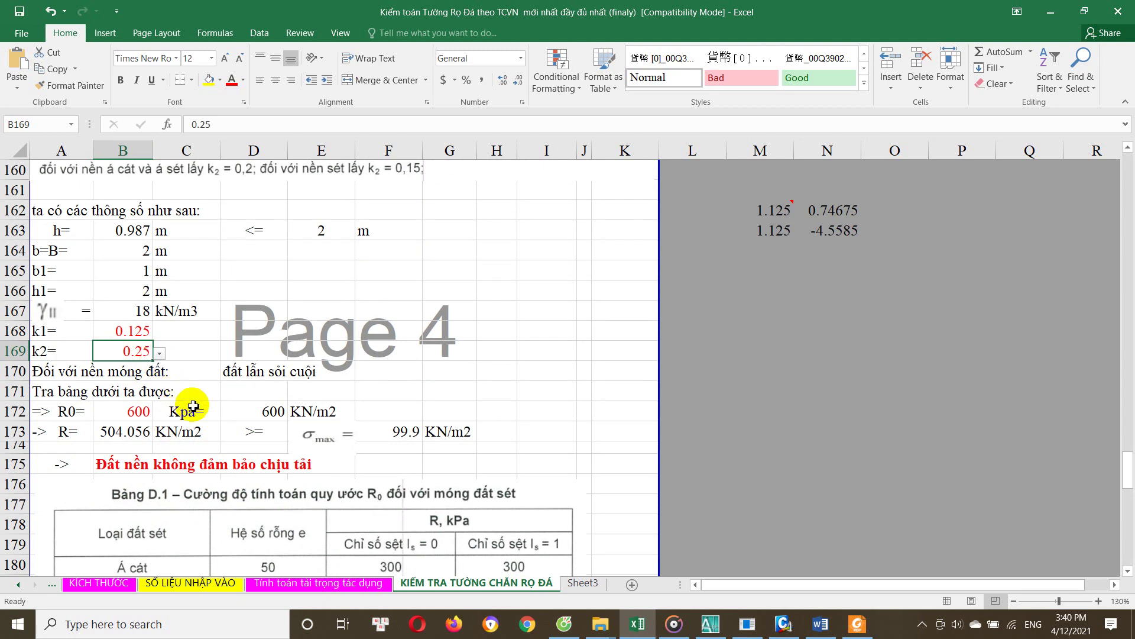
scroll(189, 435, "up", 2)
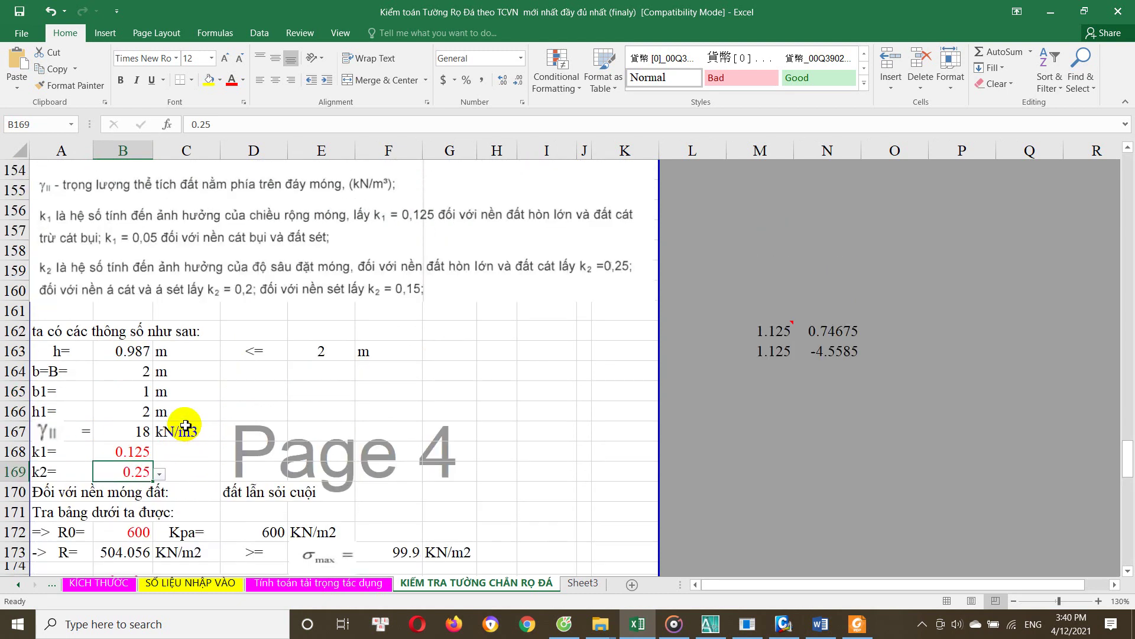
Check the side calculation at M162 and the R0 value of 600
scroll(185, 424, "up", 1)
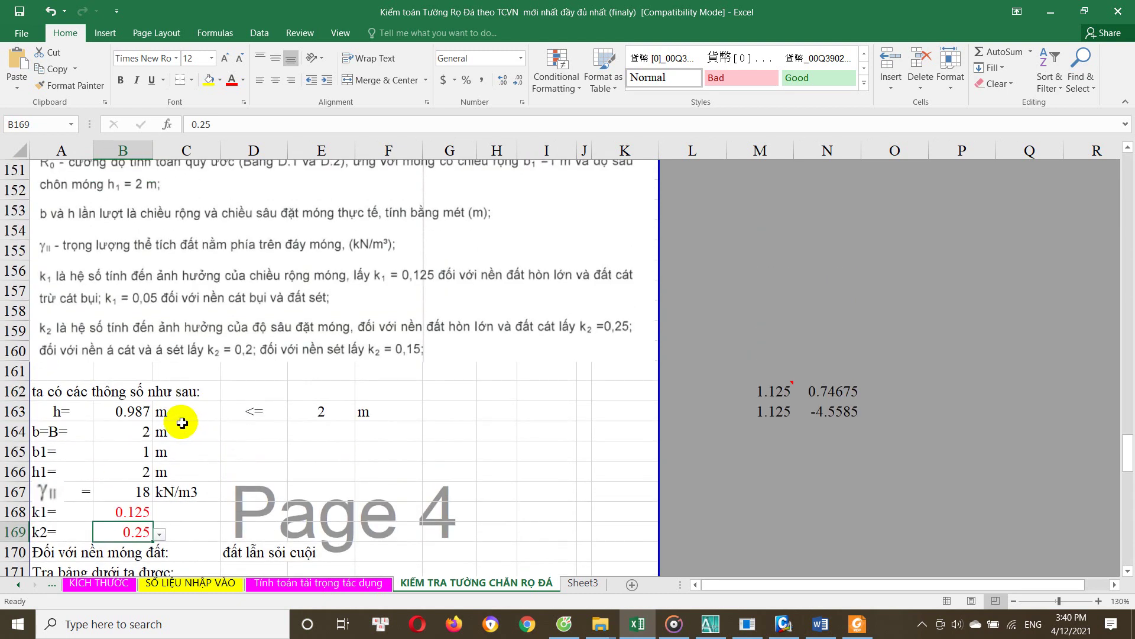
left_click(763, 389)
scroll(444, 431, "up", 2)
scroll(444, 431, "up", 3)
scroll(444, 431, "down", 2)
scroll(444, 432, "down", 3)
scroll(444, 431, "down", 1)
scroll(438, 431, "down", 2)
left_click(135, 417)
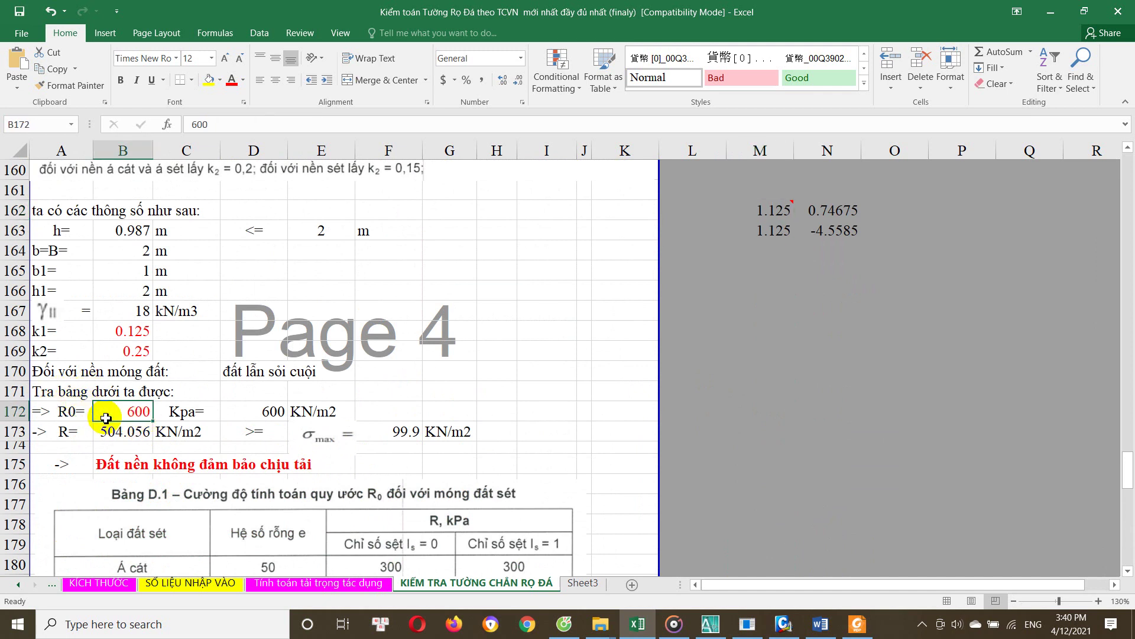
Check the soil type used to select R0
scroll(106, 418, "down", 2)
scroll(142, 438, "down", 1)
scroll(151, 451, "down", 1)
scroll(177, 450, "down", 1)
scroll(180, 449, "down", 1)
scroll(185, 444, "down", 1)
scroll(178, 446, "down", 3)
scroll(166, 456, "down", 1)
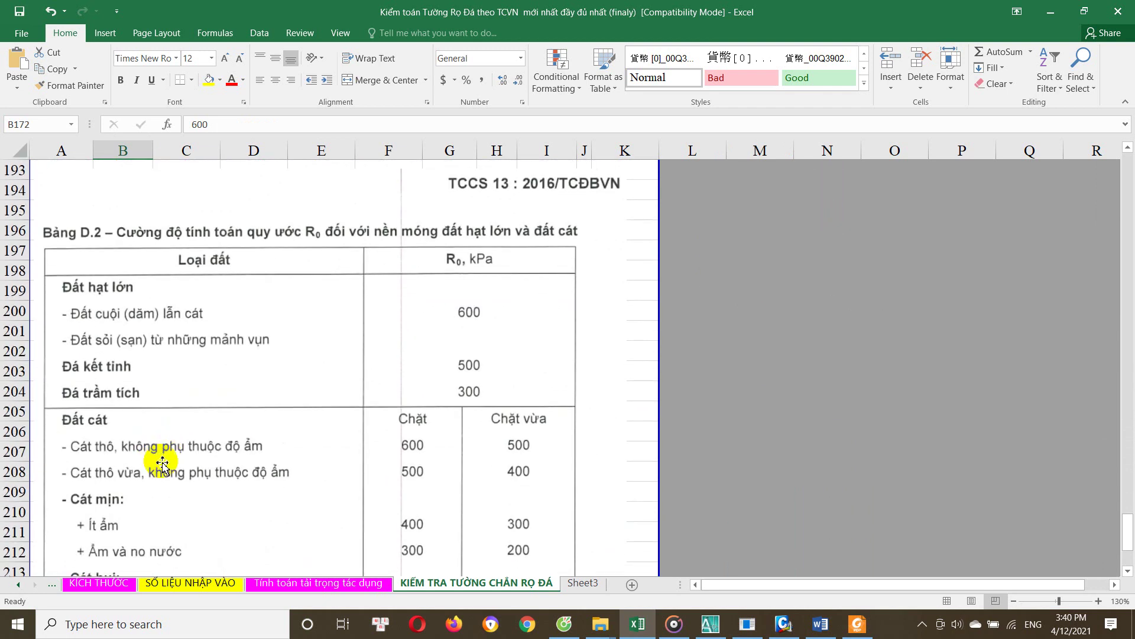
scroll(189, 449, "up", 8)
scroll(183, 438, "up", 2)
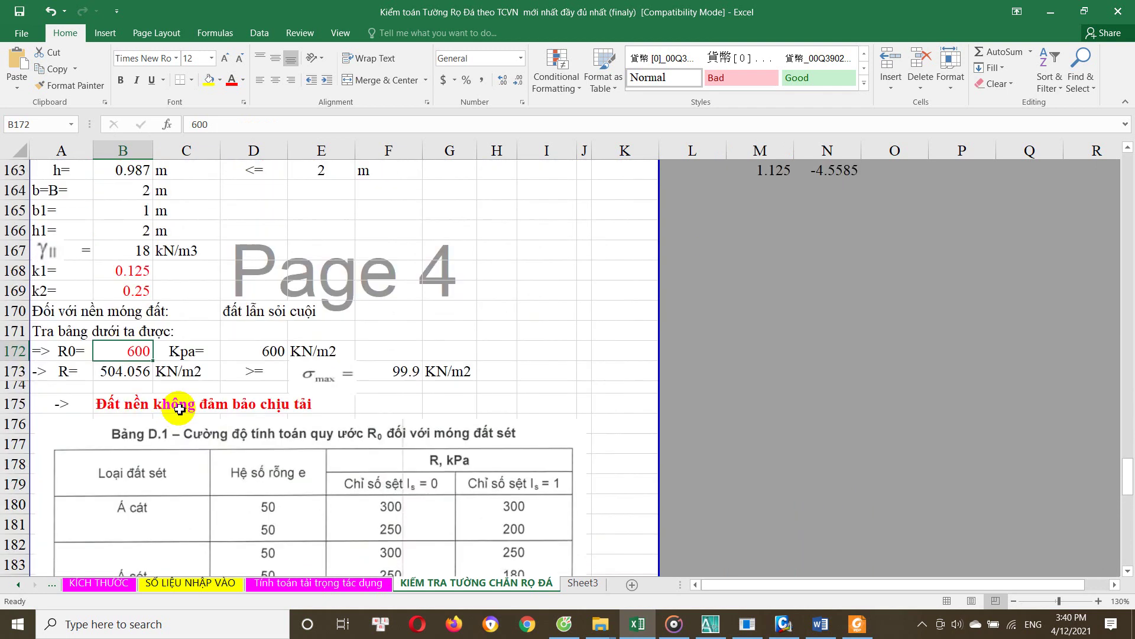
left_click(253, 313)
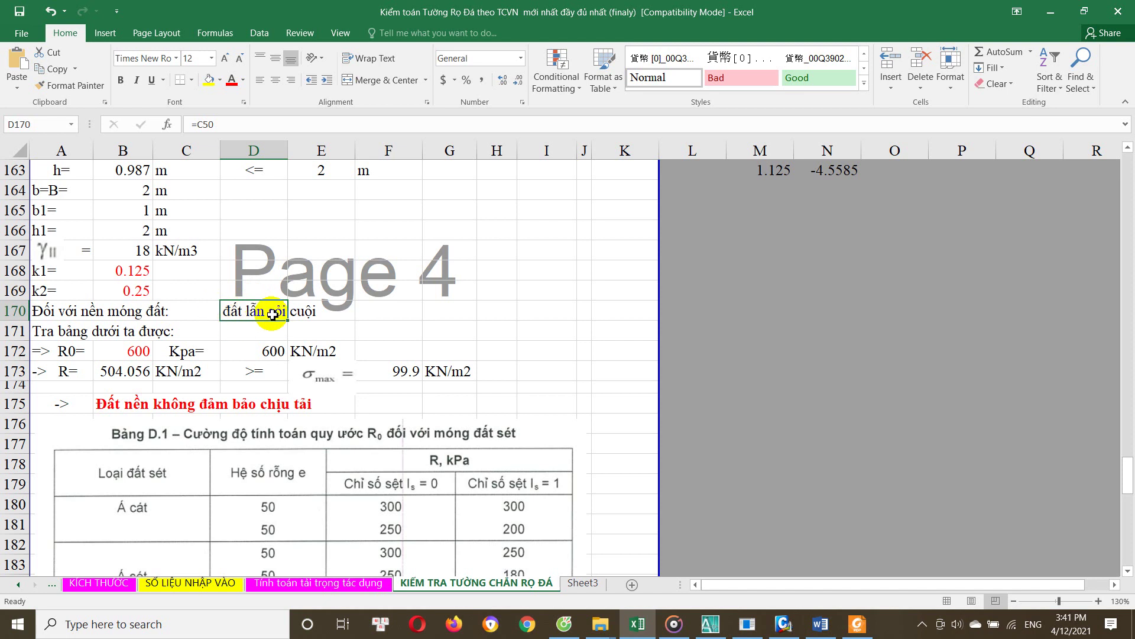
Scroll past Bảng D.1 to Bảng D.2, showing 600 kPa for 'Đất cuội (dăm) lẫn cát'
scroll(269, 379, "down", 4)
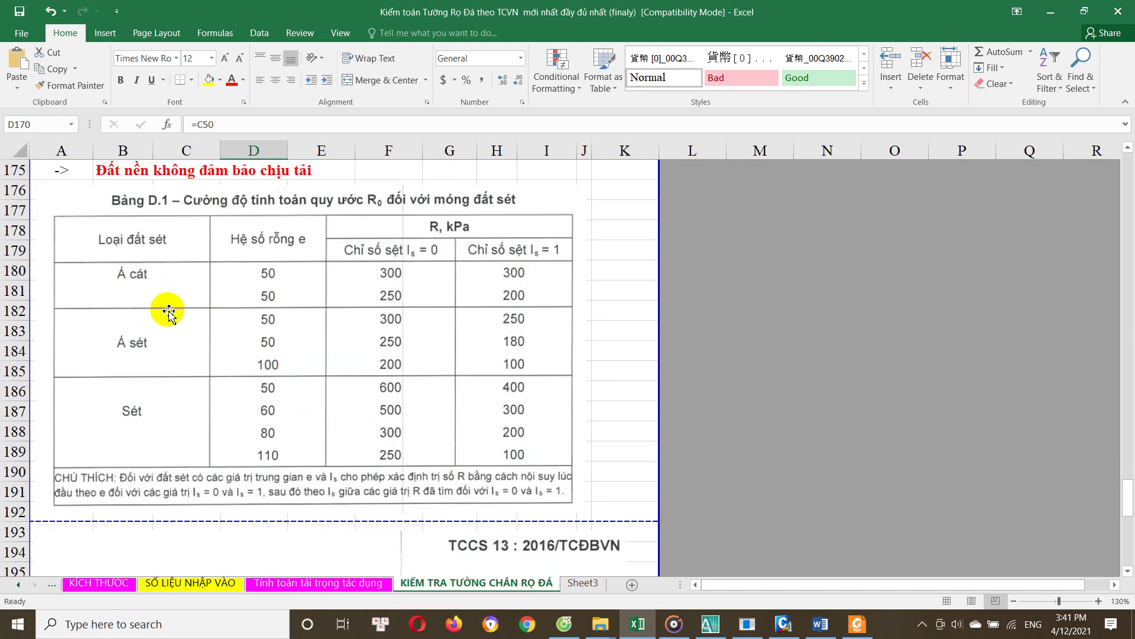
scroll(187, 326, "down", 1)
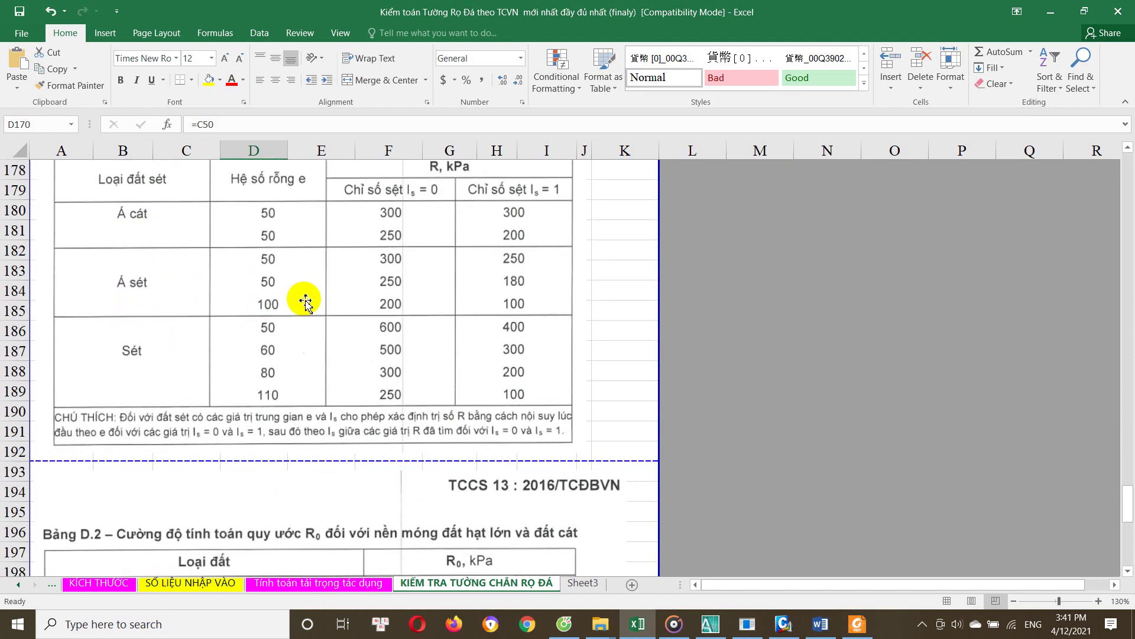
scroll(343, 284, "up", 1)
scroll(375, 396, "down", 1)
scroll(373, 402, "down", 1)
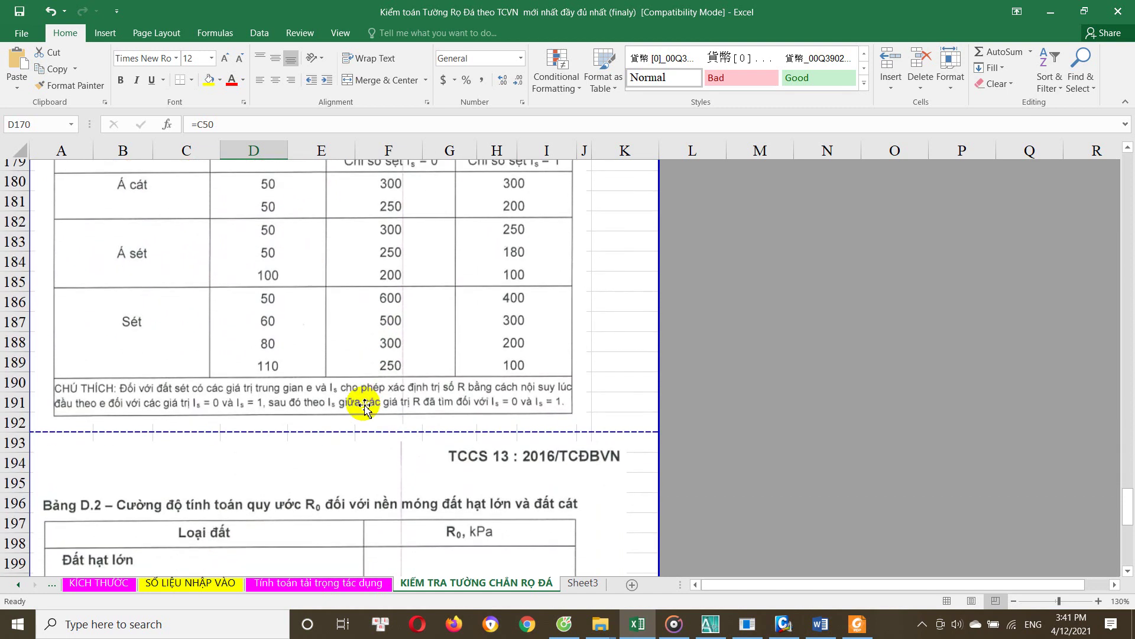
scroll(363, 407, "down", 3)
scroll(294, 380, "down", 1)
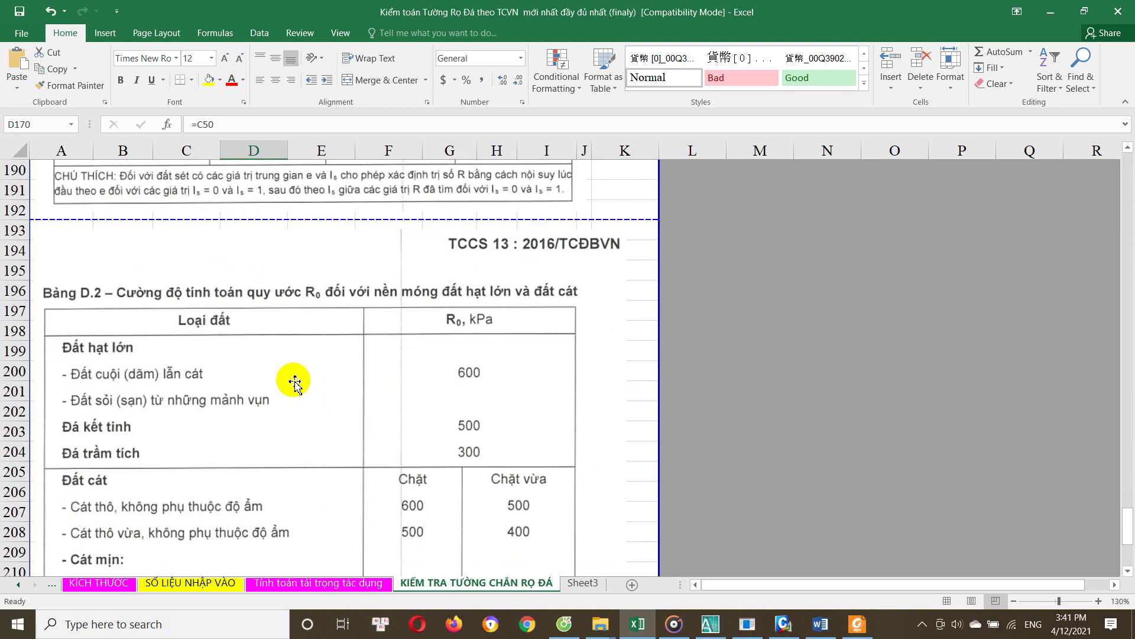
scroll(294, 380, "up", 5)
scroll(307, 349, "up", 2)
scroll(449, 319, "down", 4)
scroll(444, 362, "down", 1)
scroll(411, 378, "down", 2)
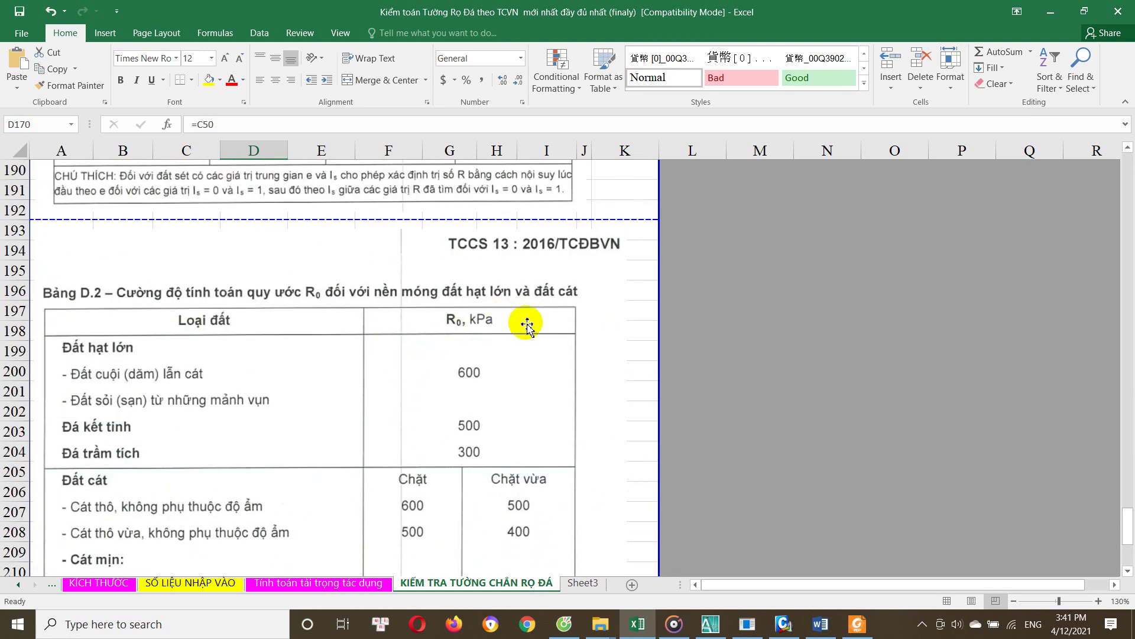
scroll(527, 326, "down", 1)
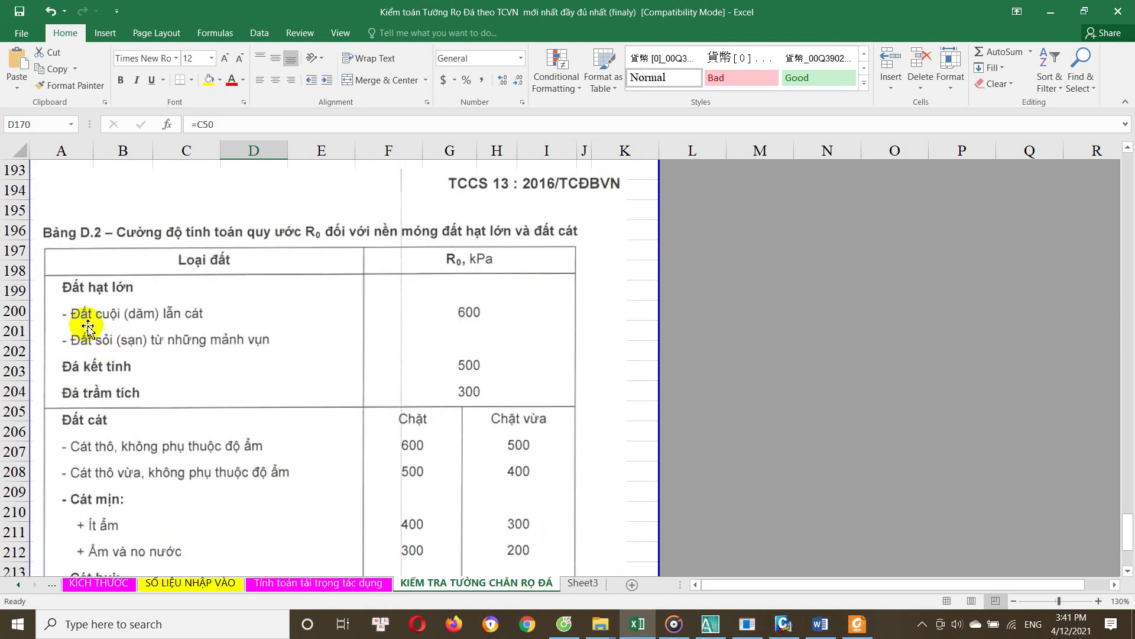
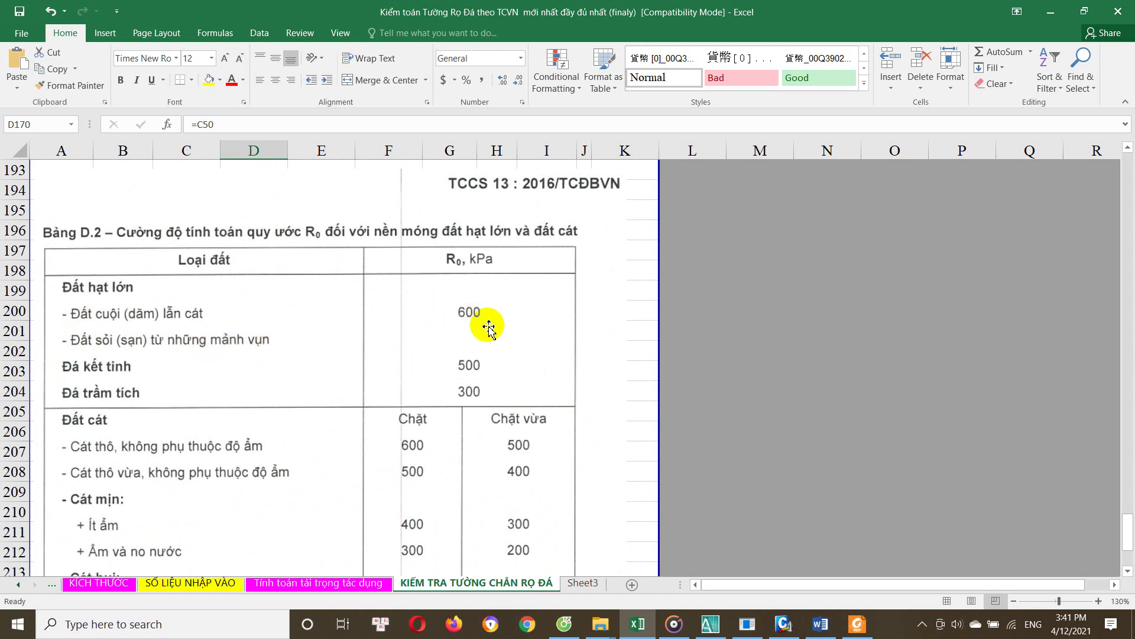
Review the R0 input of 600 and its linked Kpa value
scroll(396, 383, "down", 1)
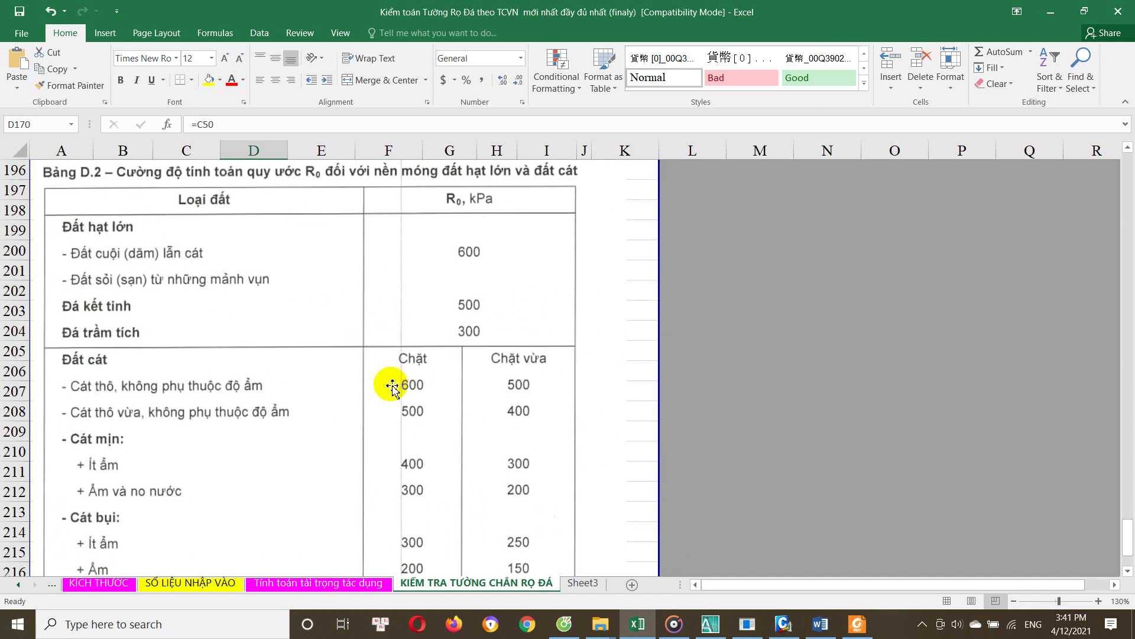
scroll(387, 388, "up", 2)
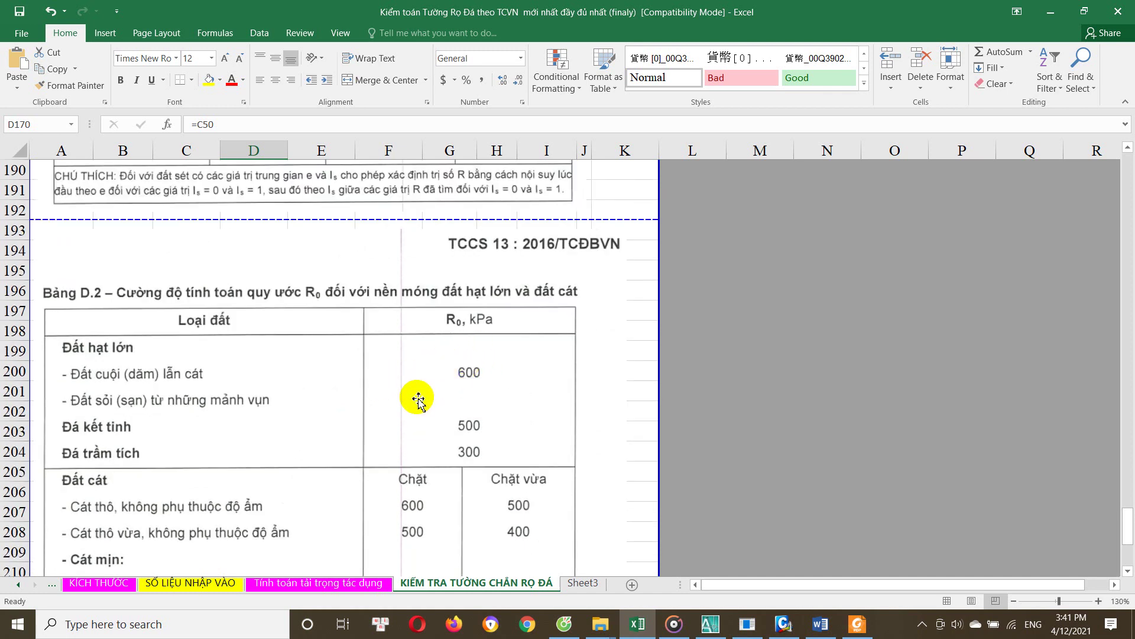
scroll(411, 405, "down", 3)
scroll(177, 431, "up", 3)
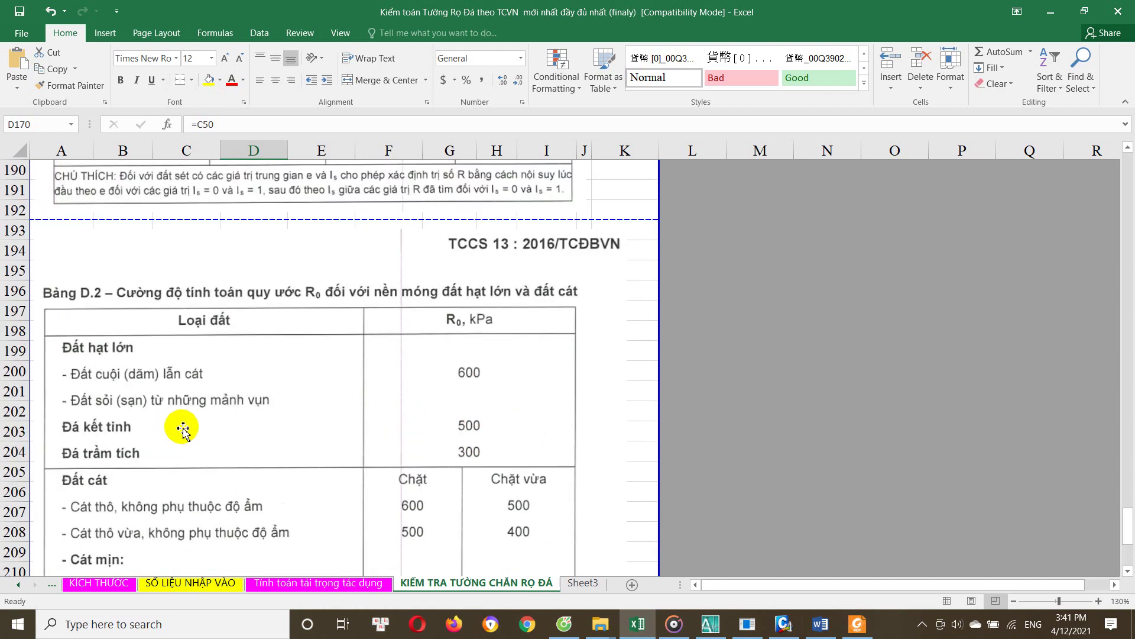
scroll(172, 438, "down", 3)
scroll(133, 460, "down", 4)
scroll(124, 459, "up", 9)
scroll(142, 438, "up", 3)
scroll(183, 353, "up", 2)
scroll(148, 334, "up", 2)
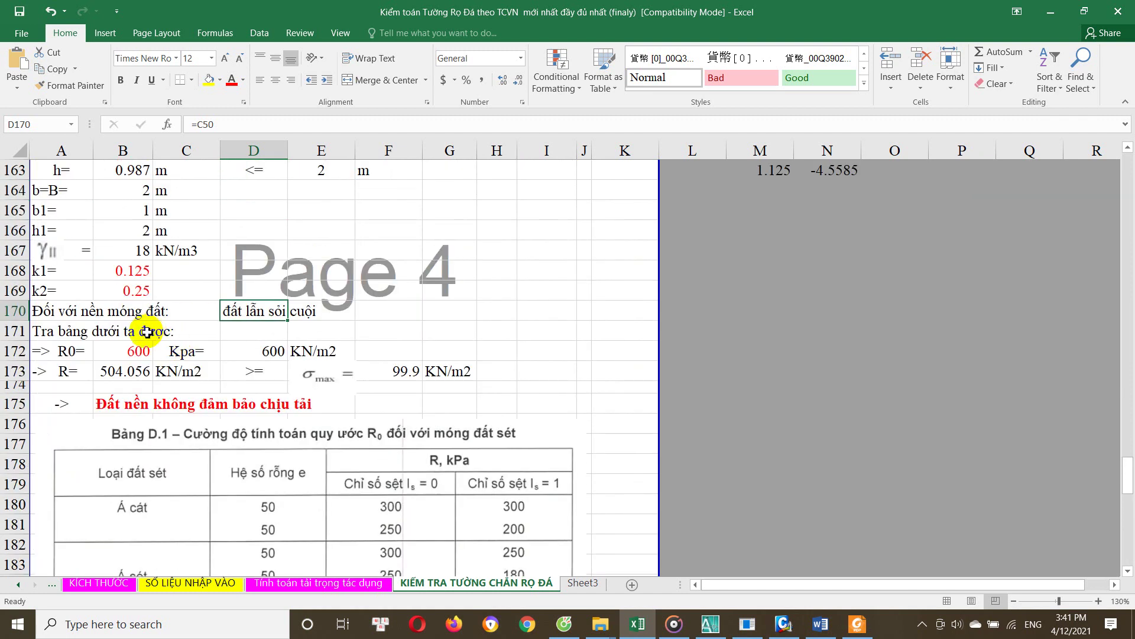
left_click(127, 353)
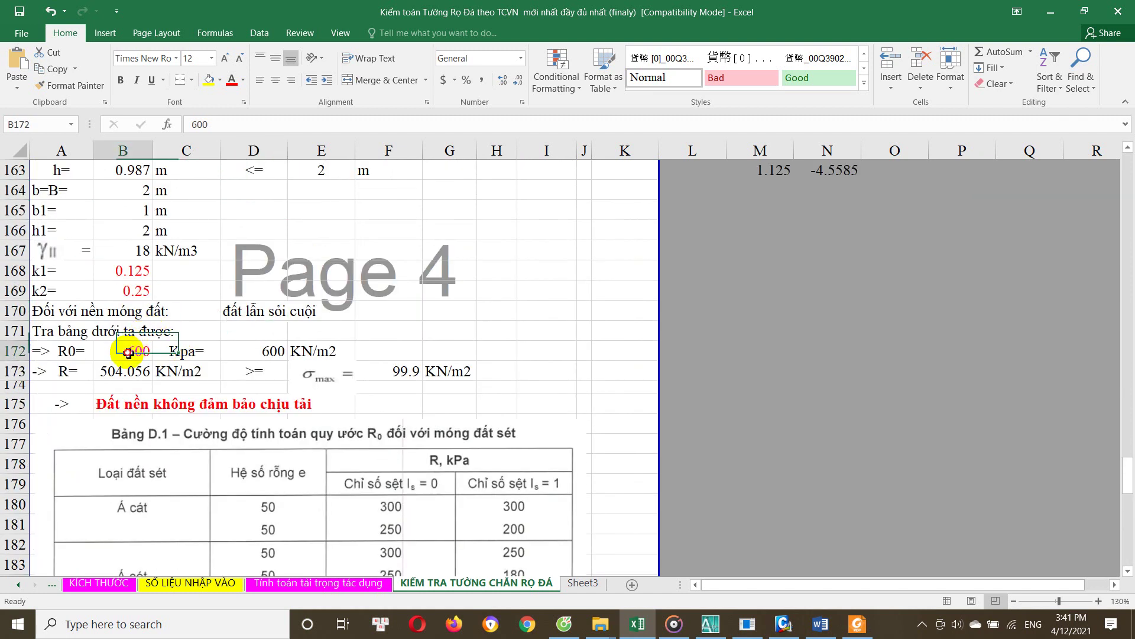
left_click(275, 351)
left_click(128, 353)
Check R0's KN/m2 value and inspect the bearing capacity R formula without changing it
scroll(353, 406, "down", 1)
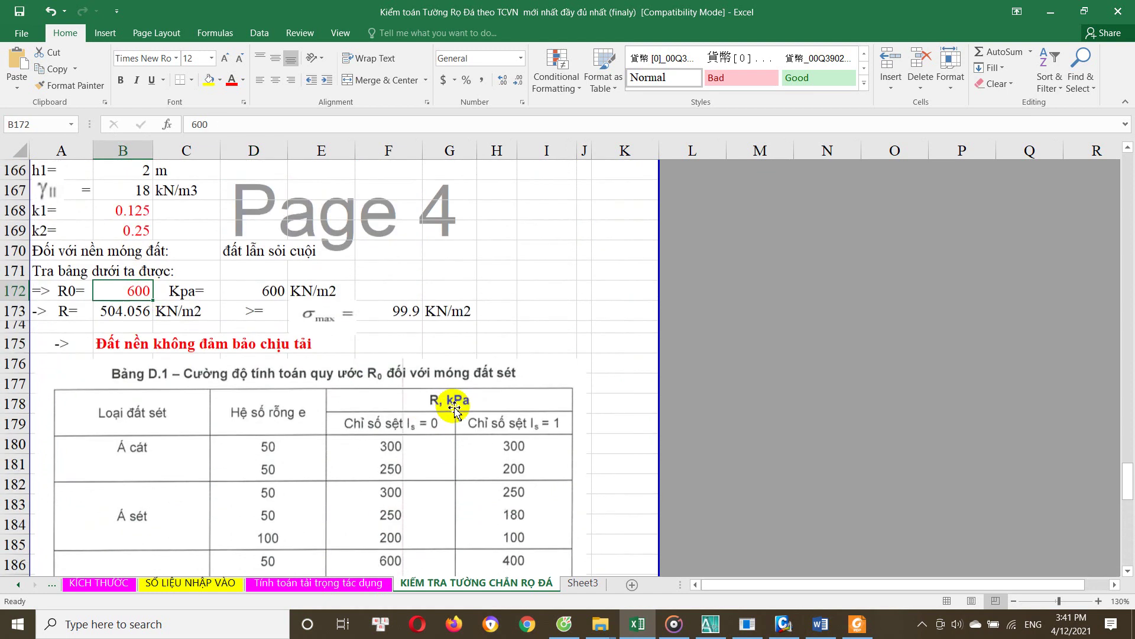
left_click(275, 292)
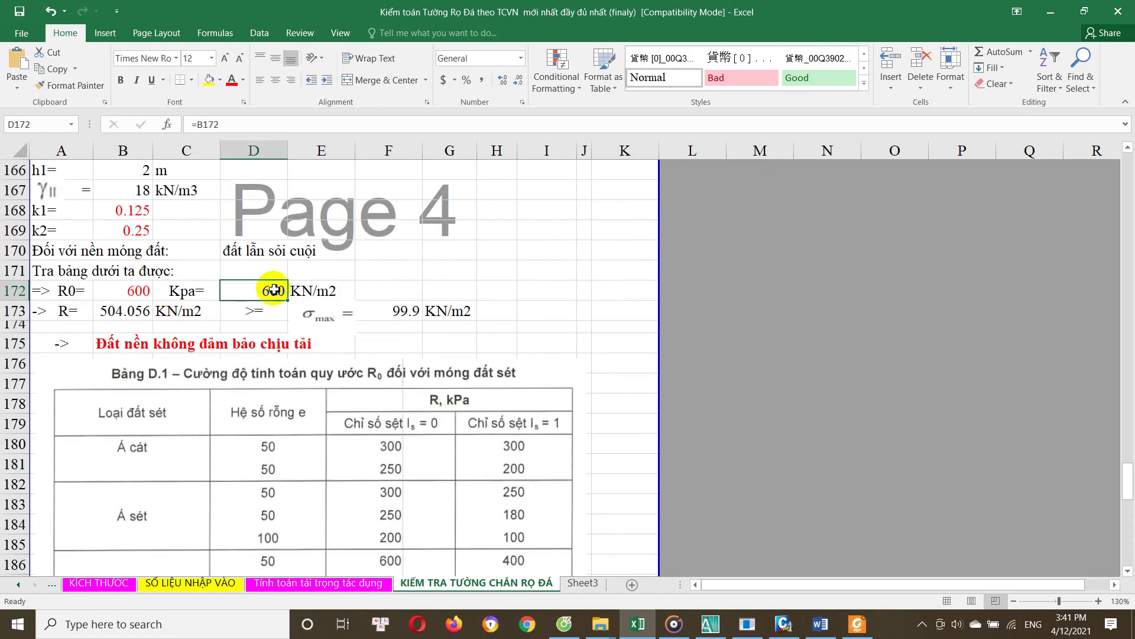
left_click(135, 314)
double_click(136, 313)
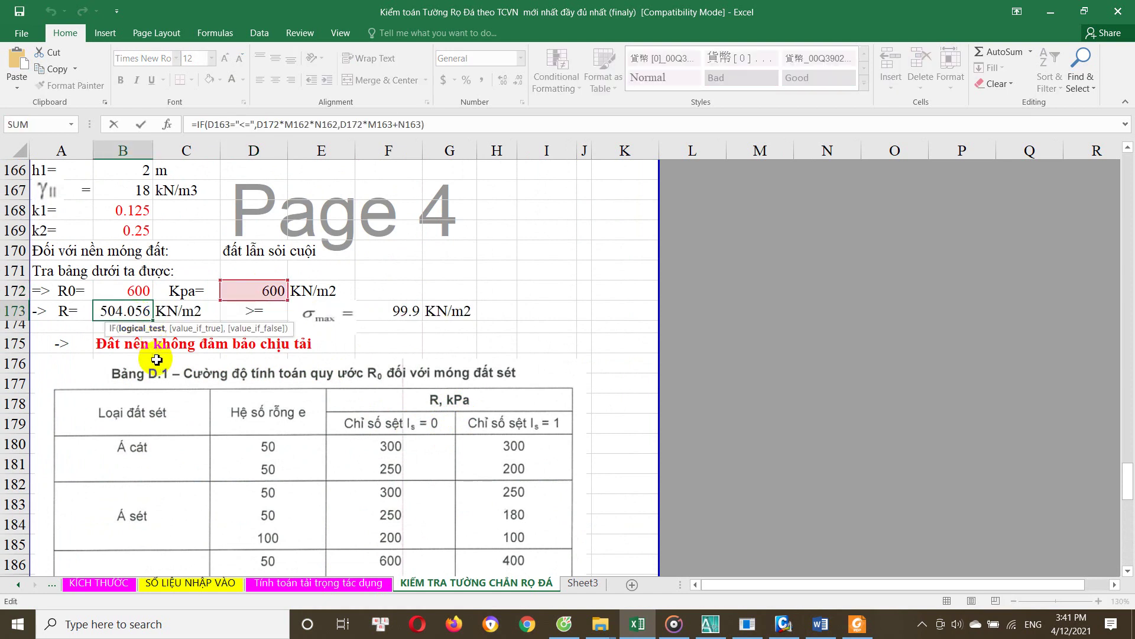
scroll(177, 358, "up", 3)
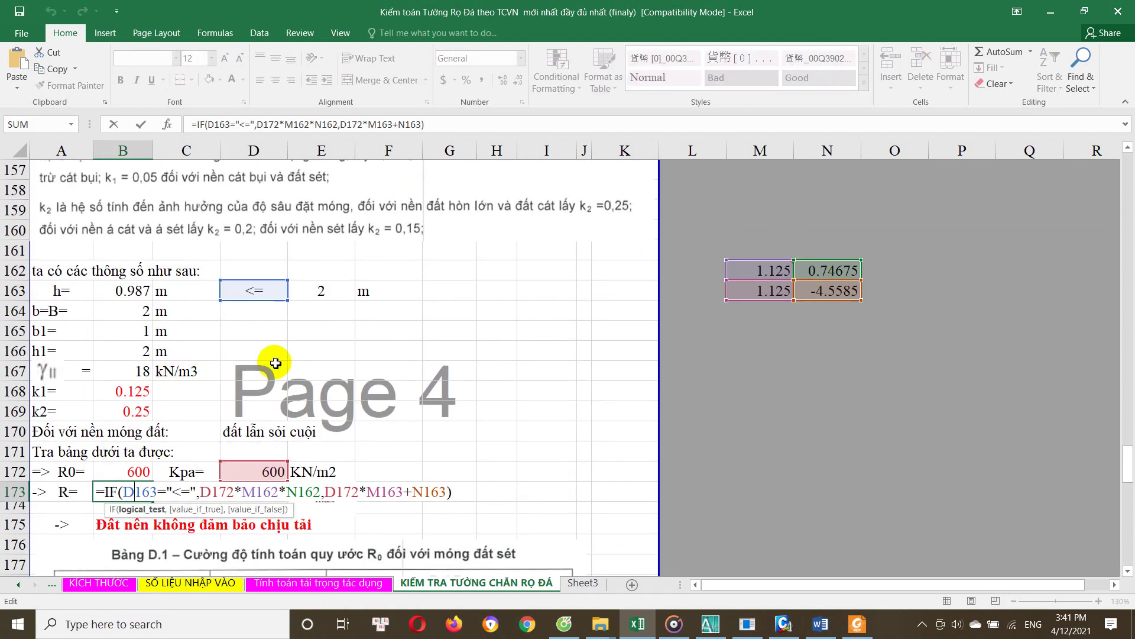
scroll(276, 363, "up", 1)
scroll(276, 363, "up", 2)
scroll(275, 363, "up", 1)
scroll(276, 363, "up", 2)
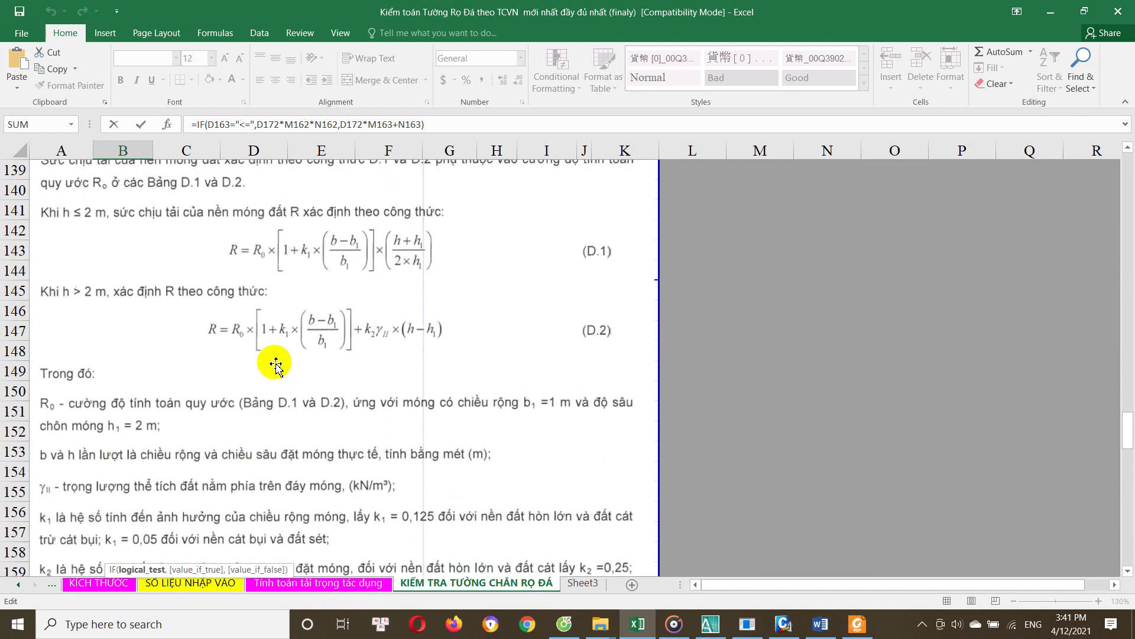
scroll(276, 365, "down", 2)
scroll(275, 365, "down", 1)
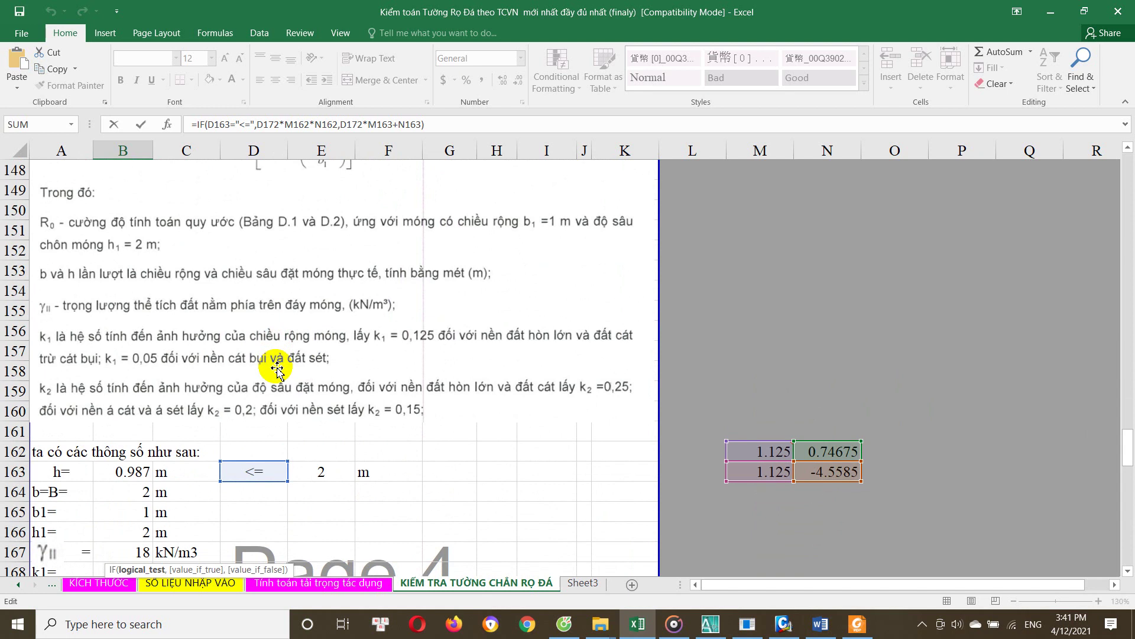
scroll(277, 368, "down", 1)
scroll(276, 369, "down", 1)
scroll(276, 371, "down", 1)
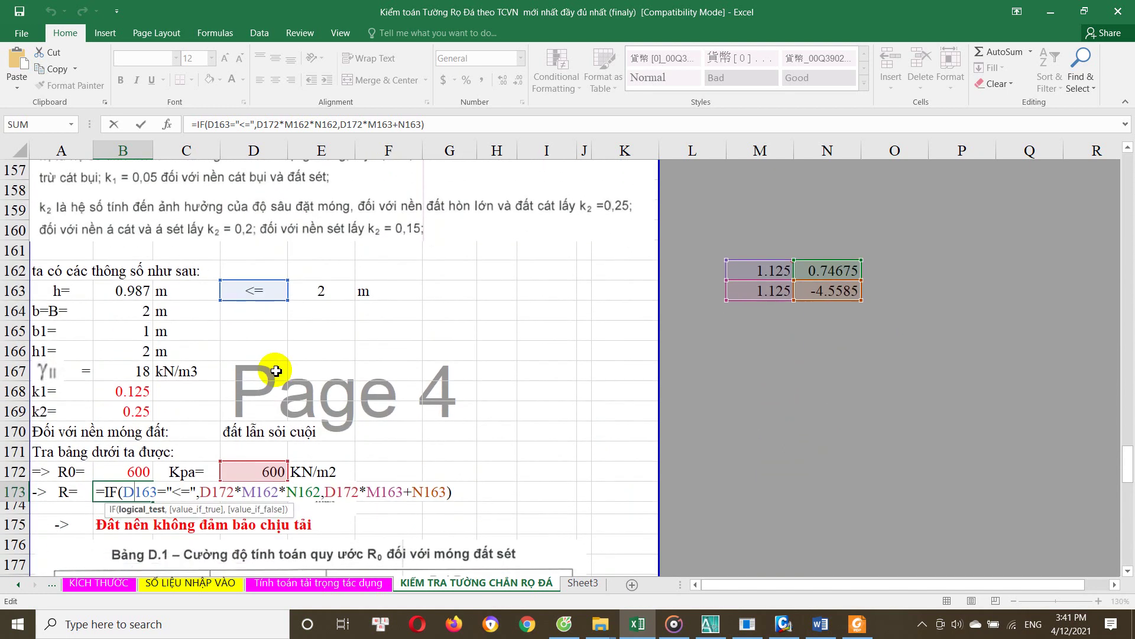
key("ctrl+Return")
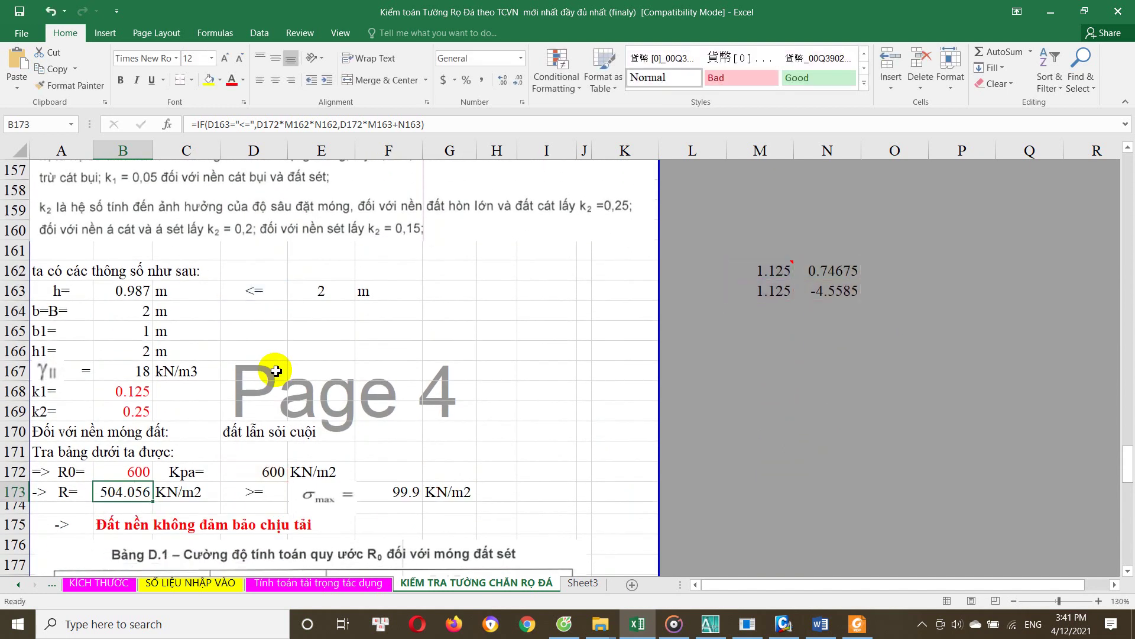
Fix B175's IF comparison against D173 so it reads 'Đất nền đảm bảo chịu tải', and save
scroll(130, 498, "down", 1)
left_click(127, 465)
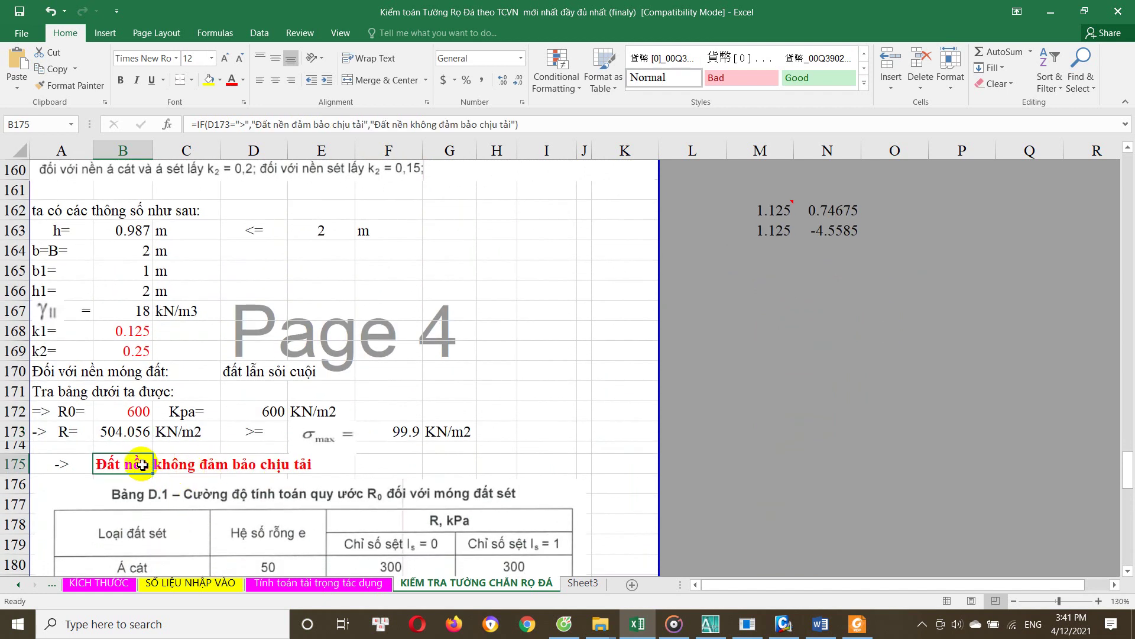
left_click(395, 431)
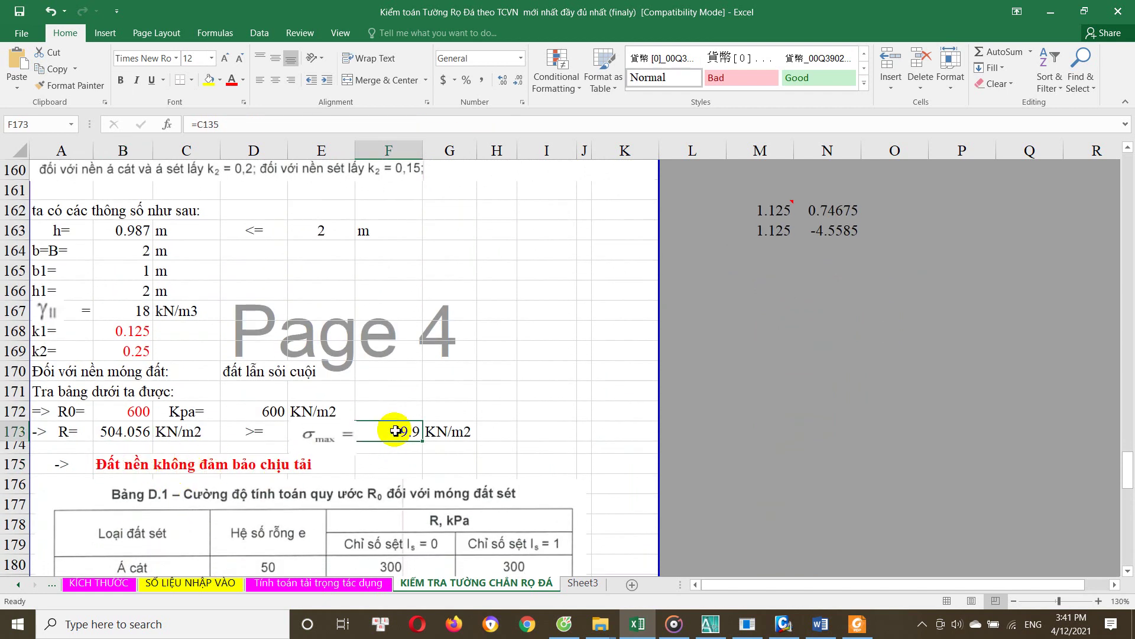
left_click(142, 471)
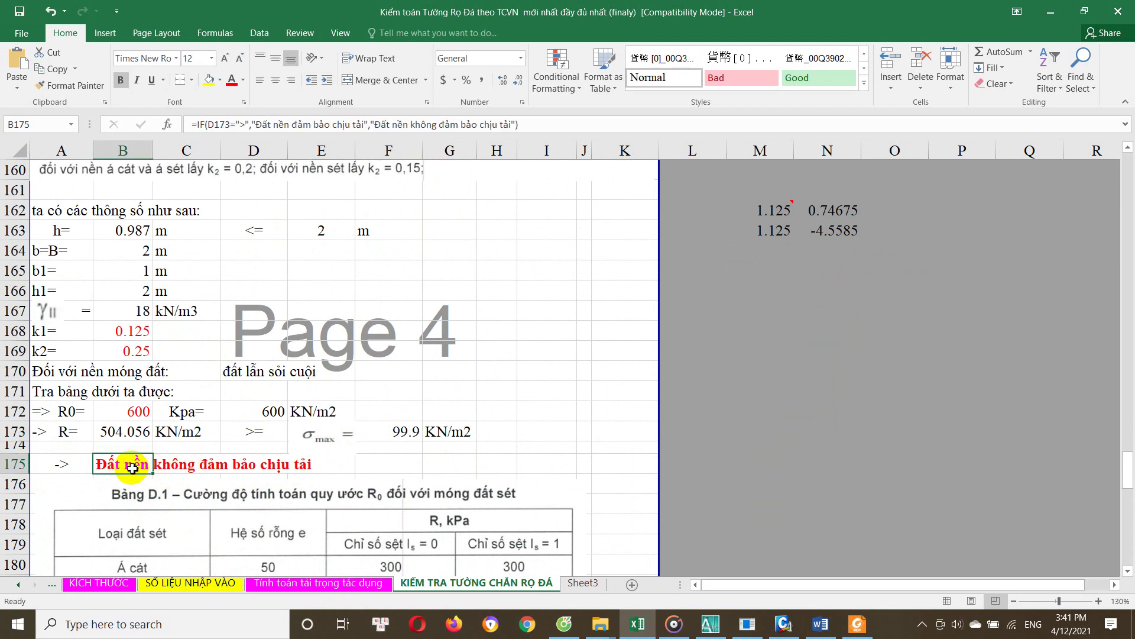
double_click(131, 467)
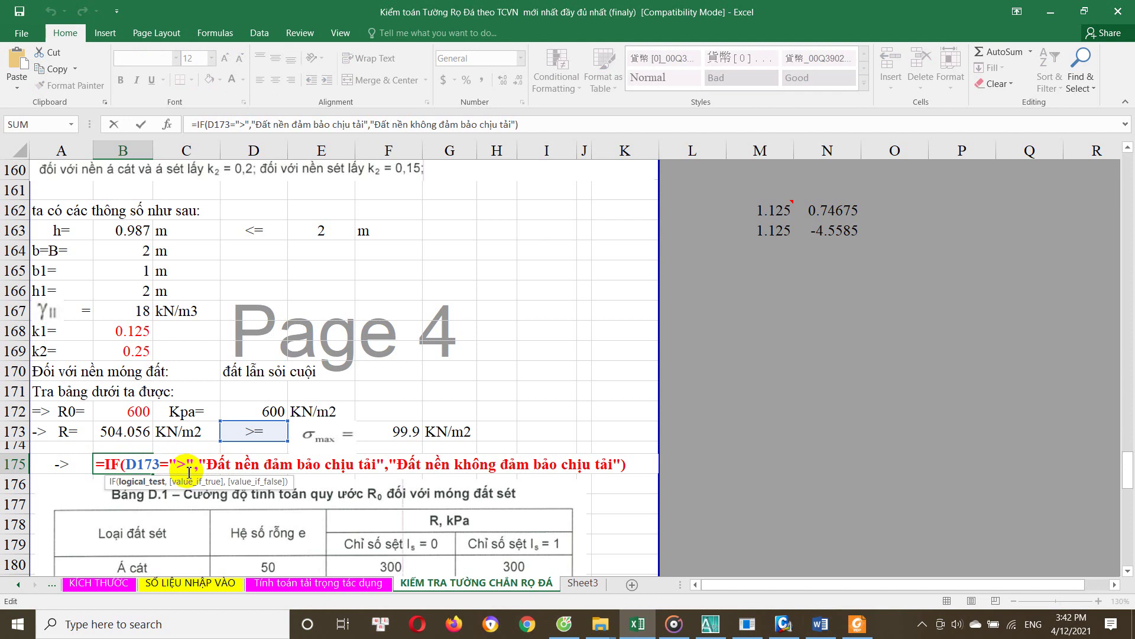
type("=")
key("Return")
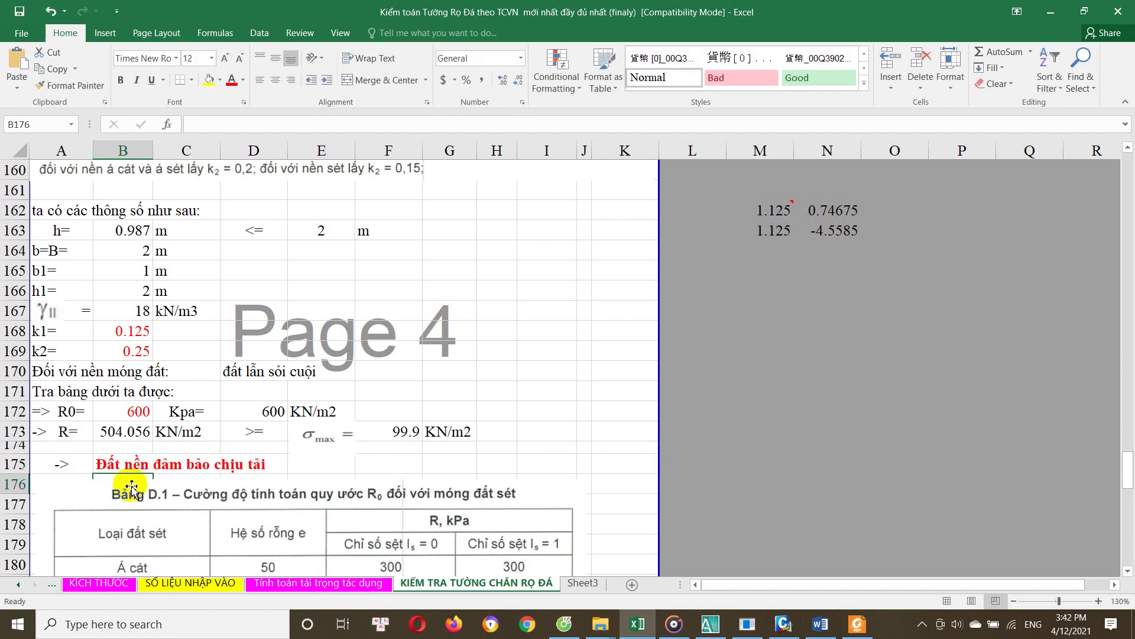
left_click(22, 34)
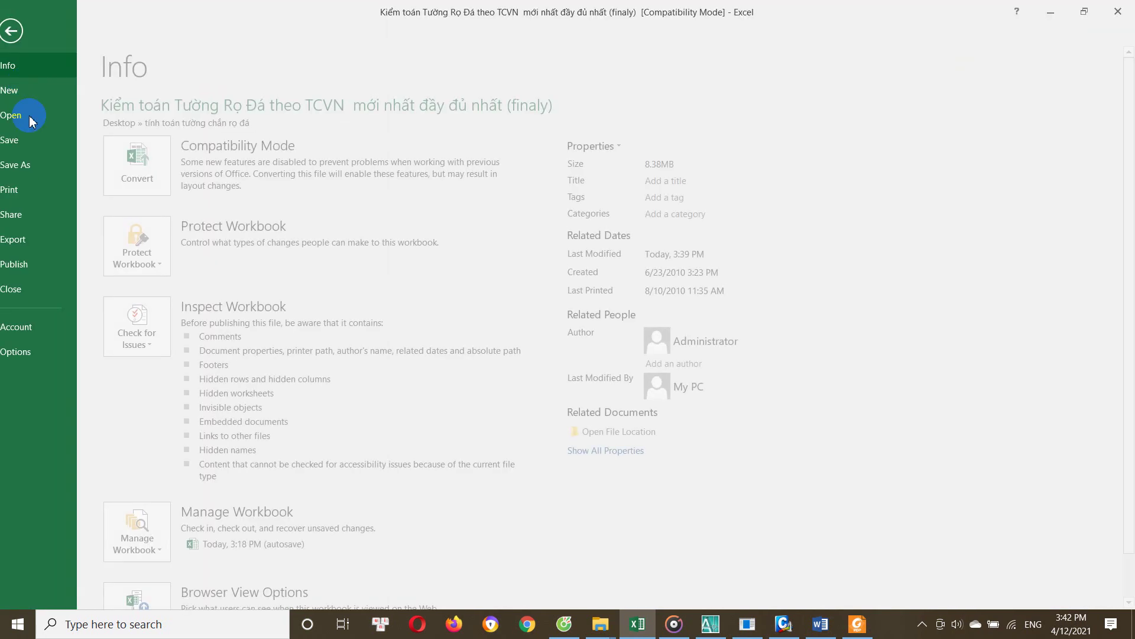
left_click(47, 153)
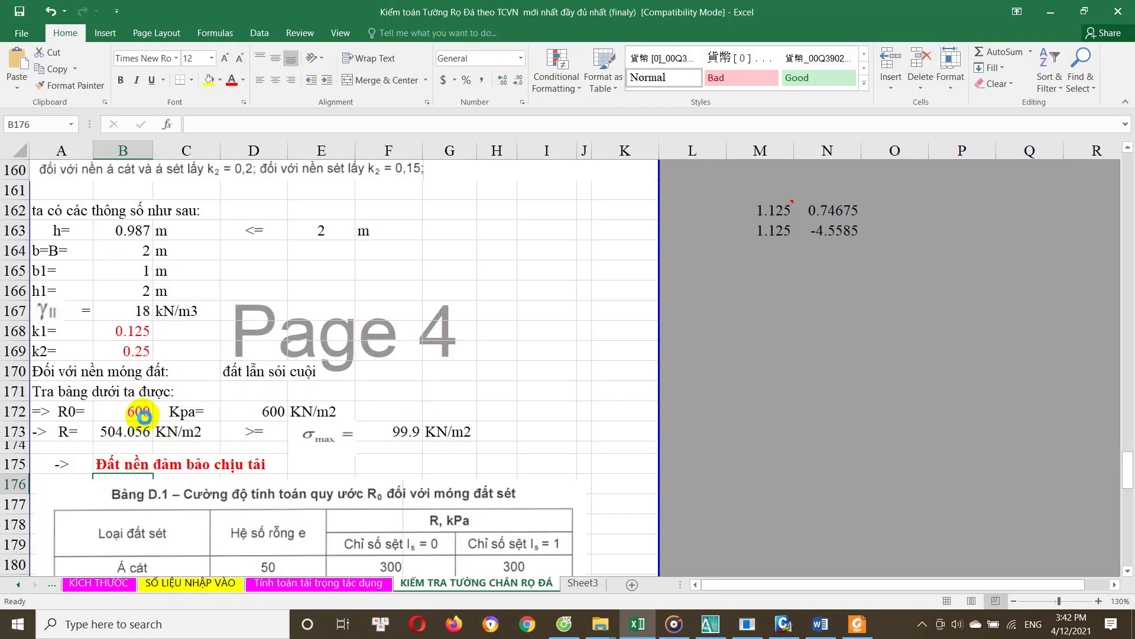
Test the verdict with a trial R0 of 100, restore R0 to 600, and save
type("1")
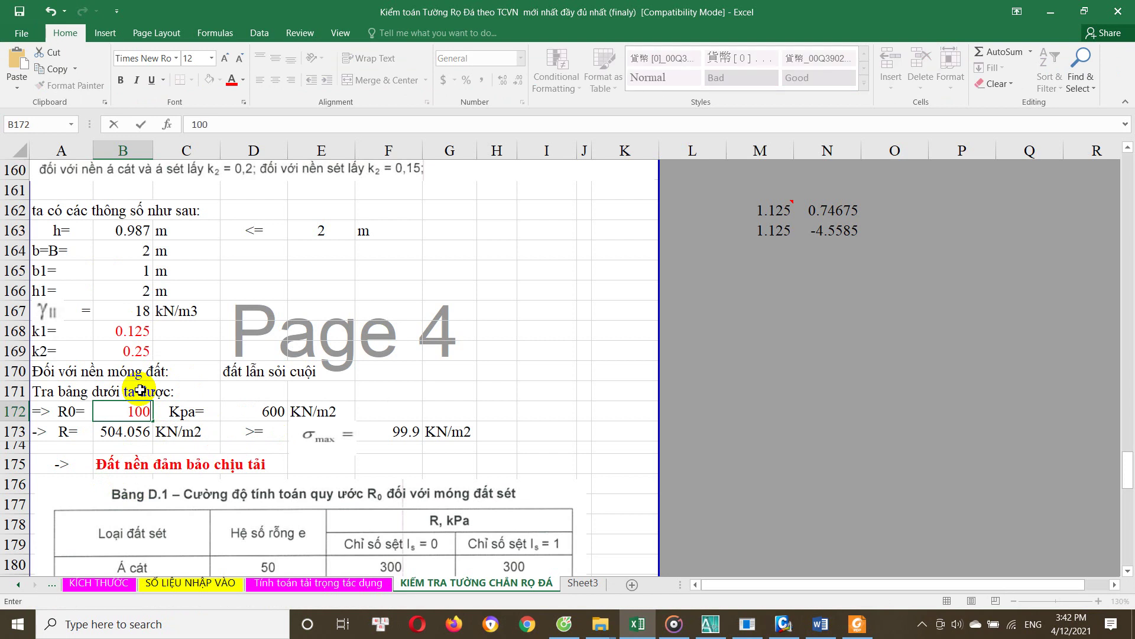
key("Return")
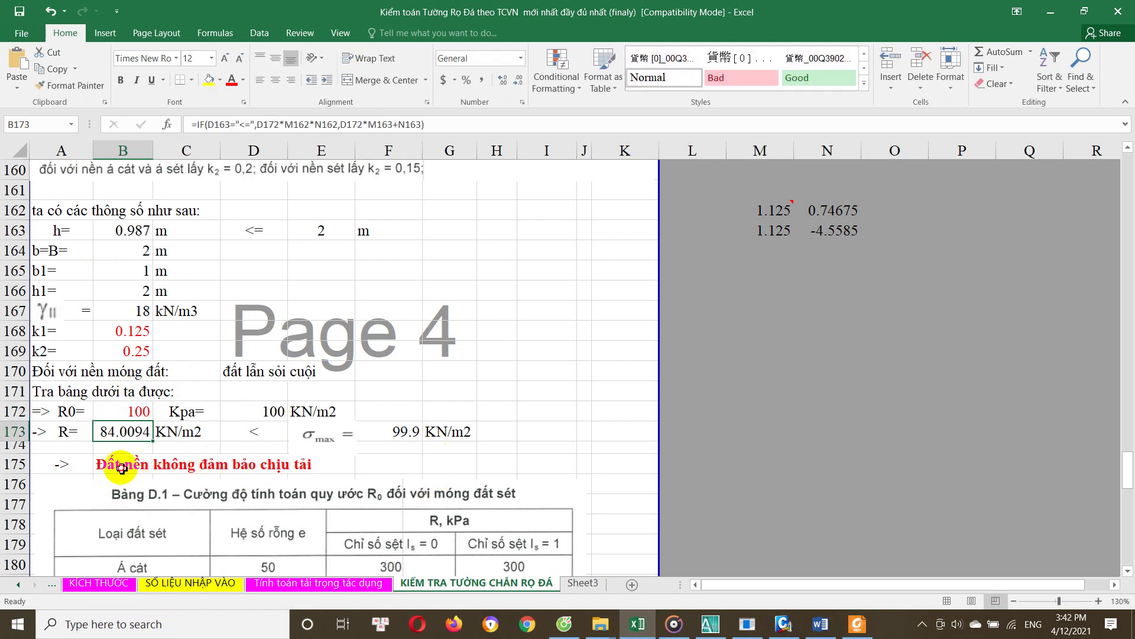
left_click(122, 468)
left_click(134, 413)
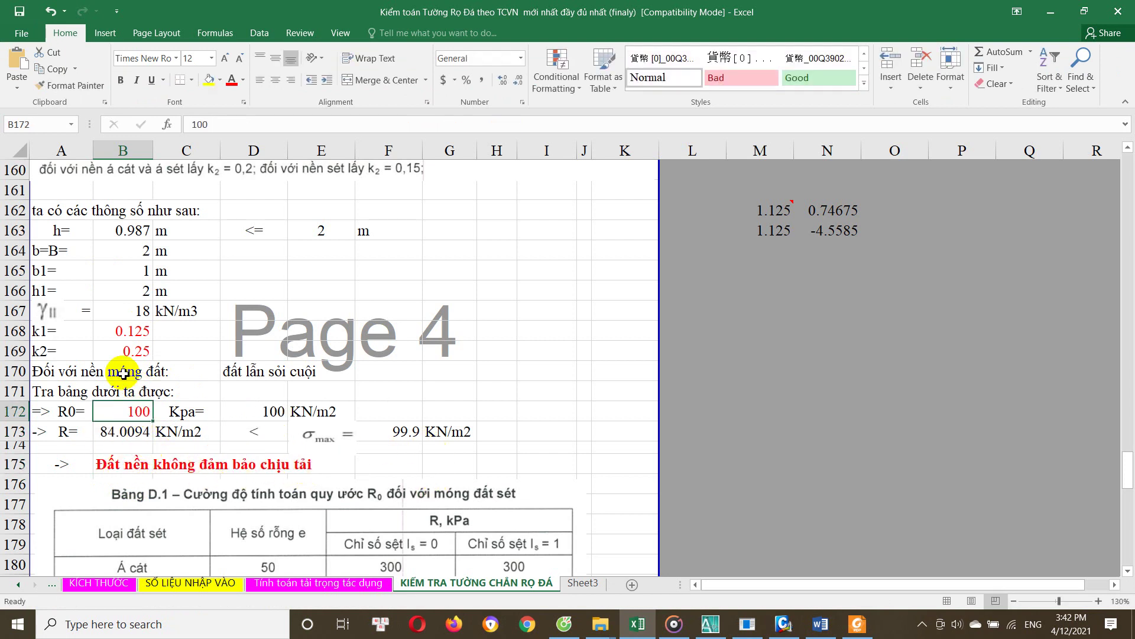
type("60")
key("Return")
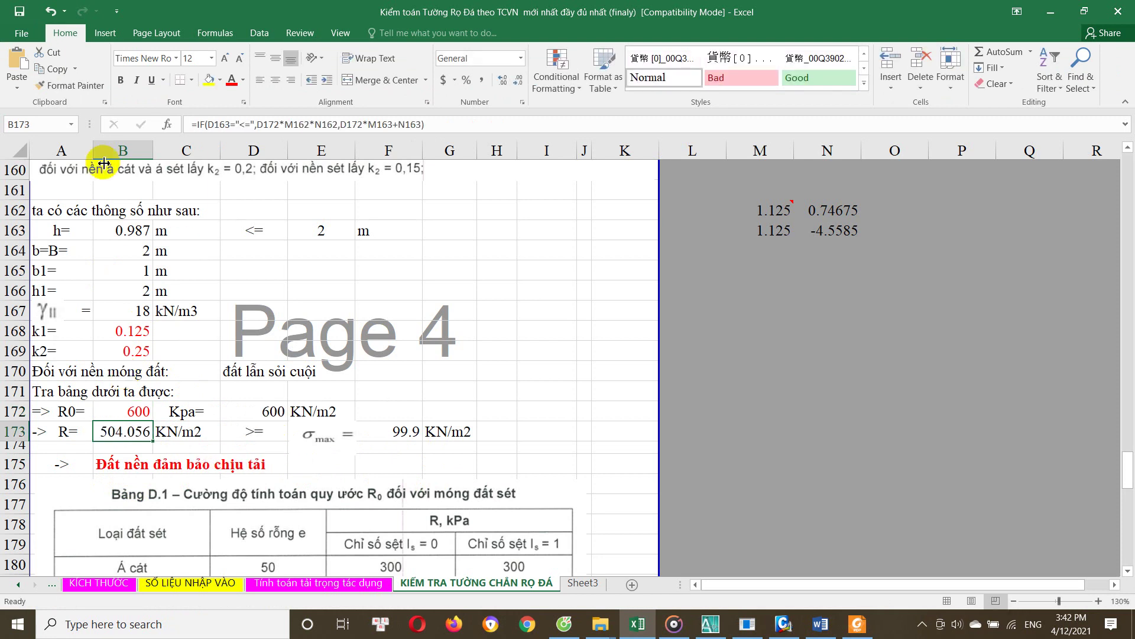
left_click(26, 37)
left_click(29, 145)
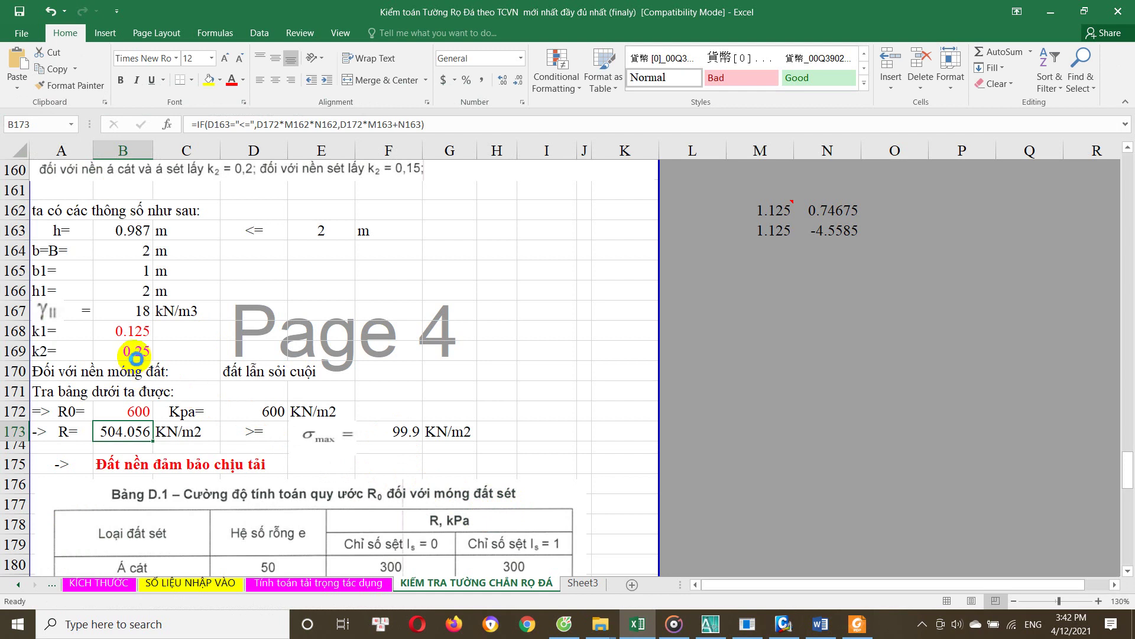
Set k1 to 0.05 from its dropdown and check the recalculated bearing capacity R
left_click(142, 336)
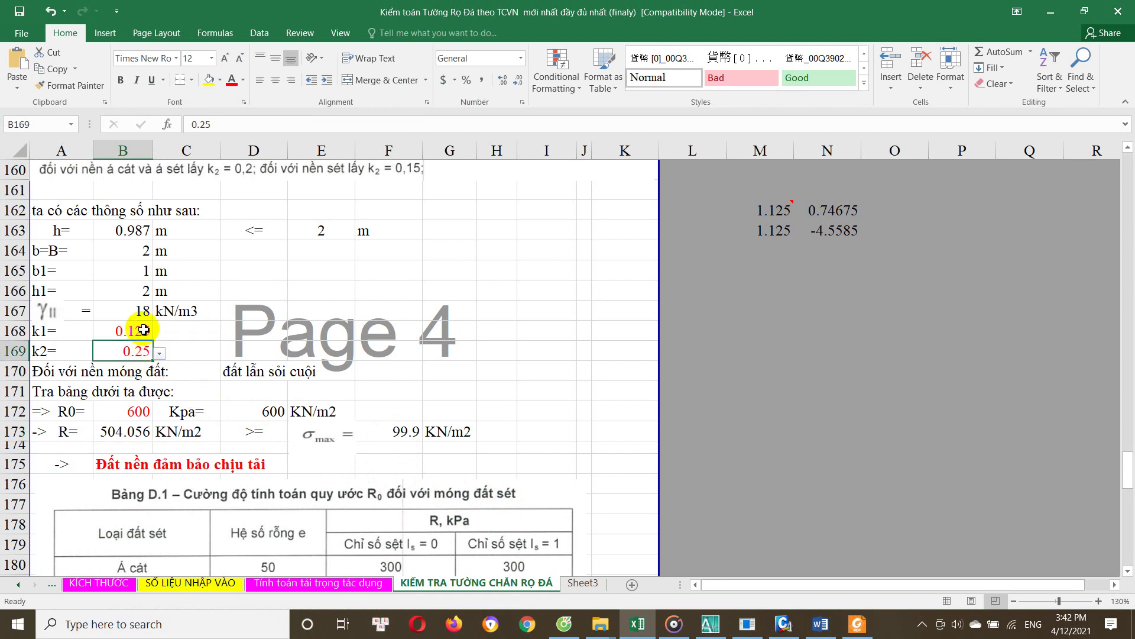
left_click(159, 333)
left_click(138, 361)
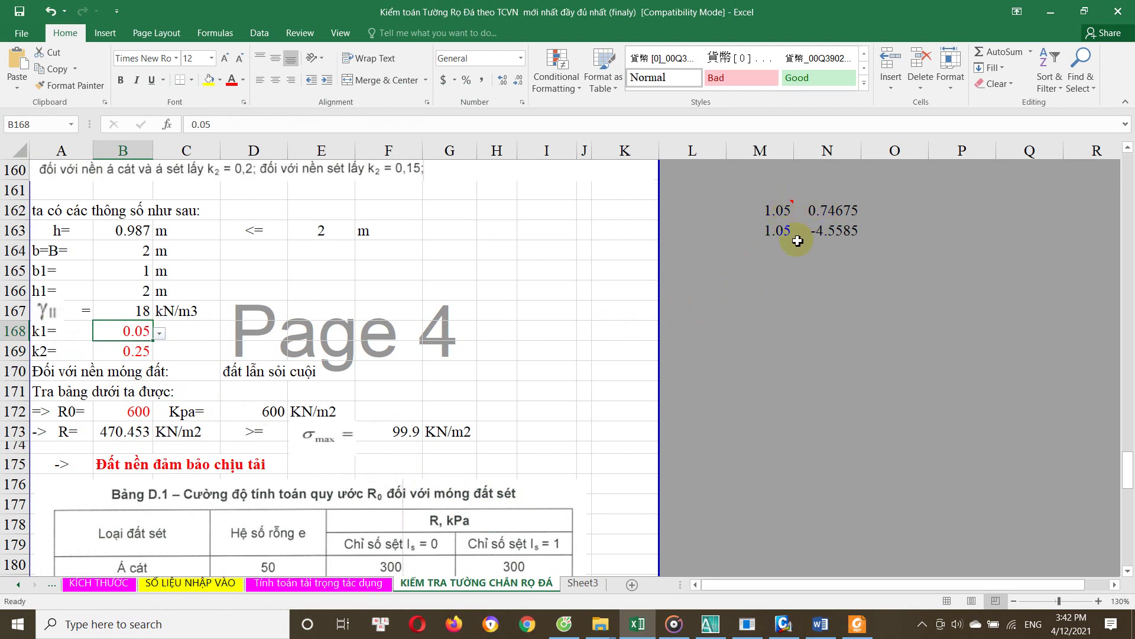
left_click(128, 433)
left_click(150, 338)
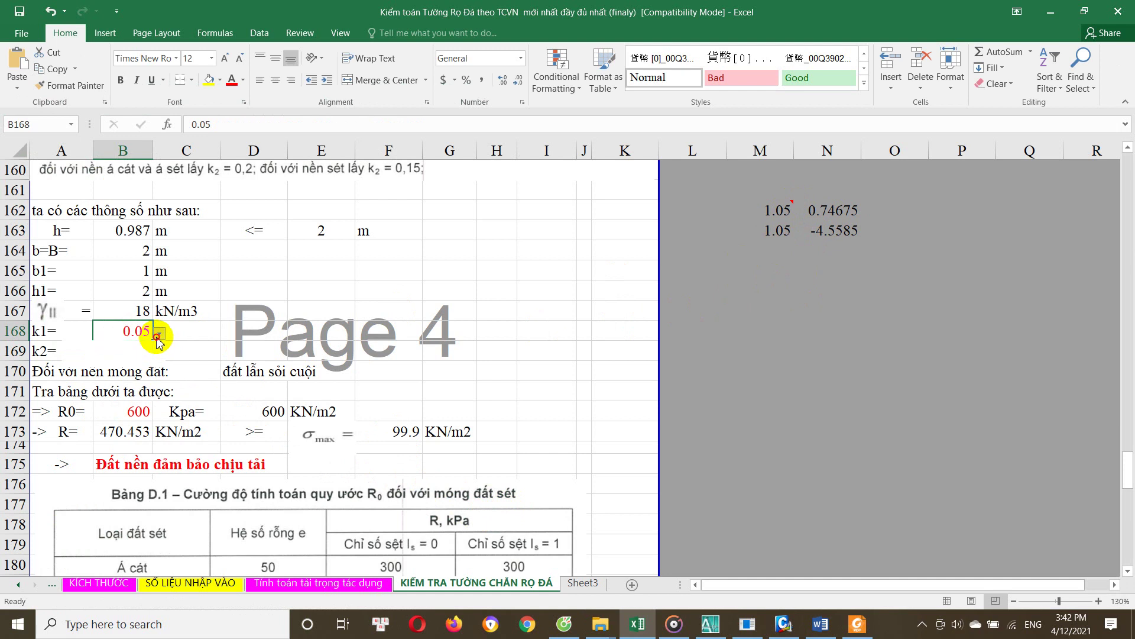
Try k2 values 0.15 and 0.2, settle on 0.25, and inspect N163's formula
left_click(145, 350)
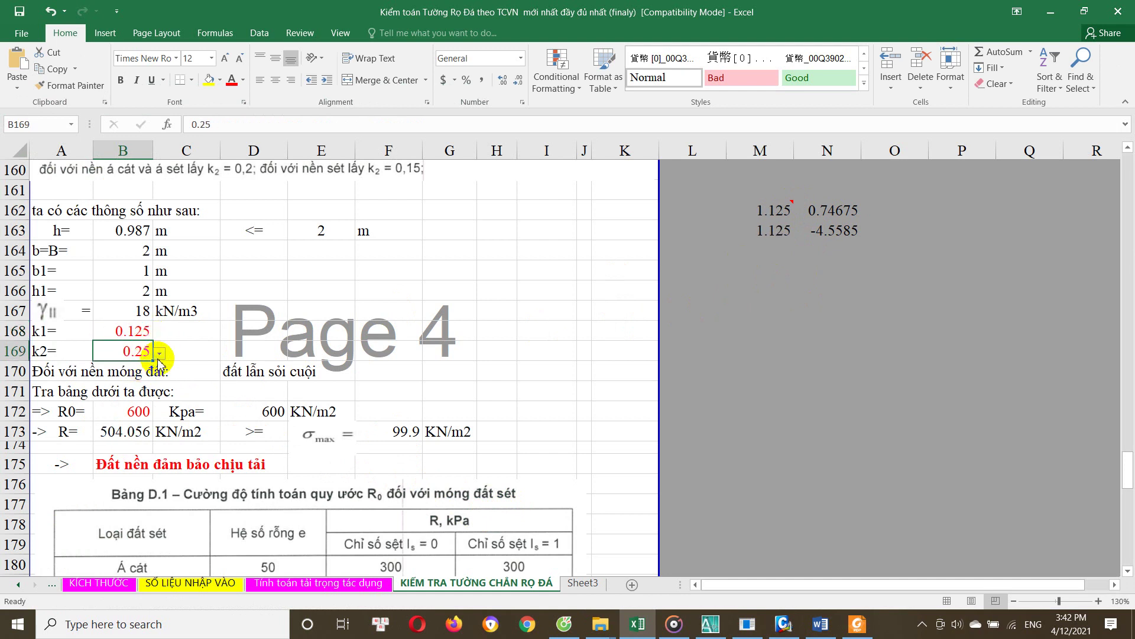
left_click(126, 399)
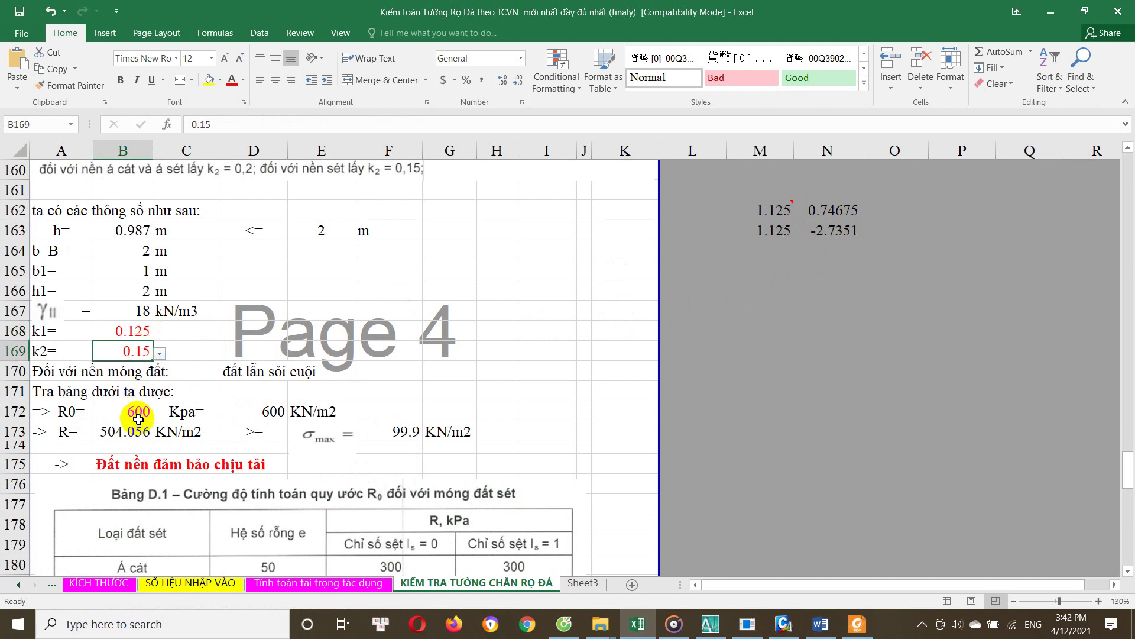
left_click(159, 353)
left_click(133, 380)
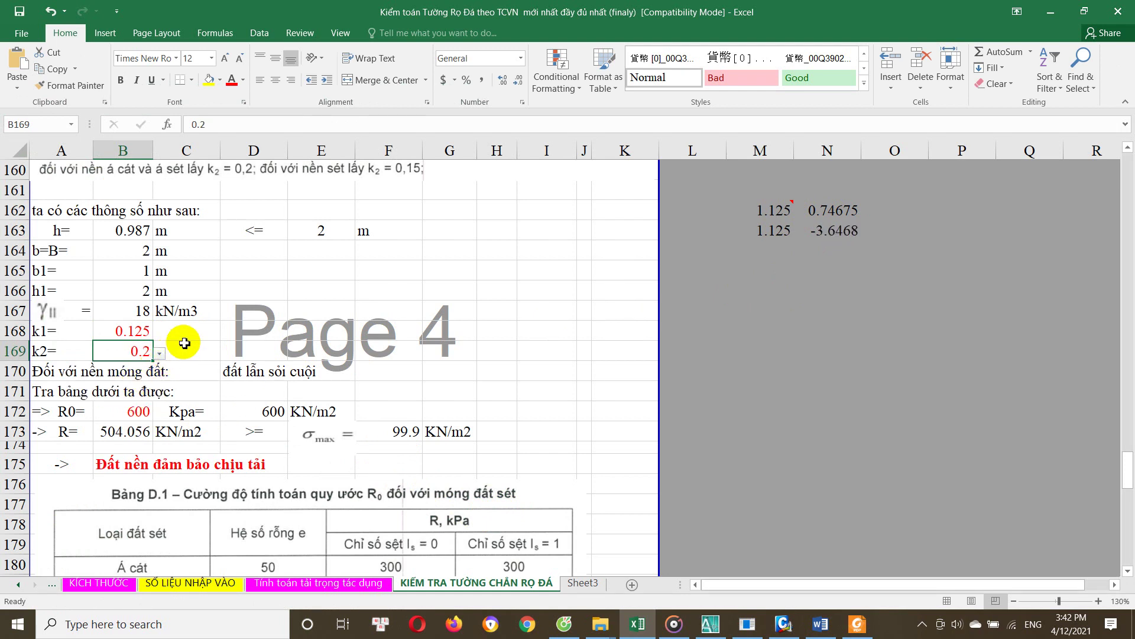
left_click(160, 355)
left_click(127, 395)
left_click(159, 353)
left_click(136, 372)
left_click(857, 231)
Scroll through the sheet to review formulas D.1 and D.2
scroll(777, 253, "up", 1)
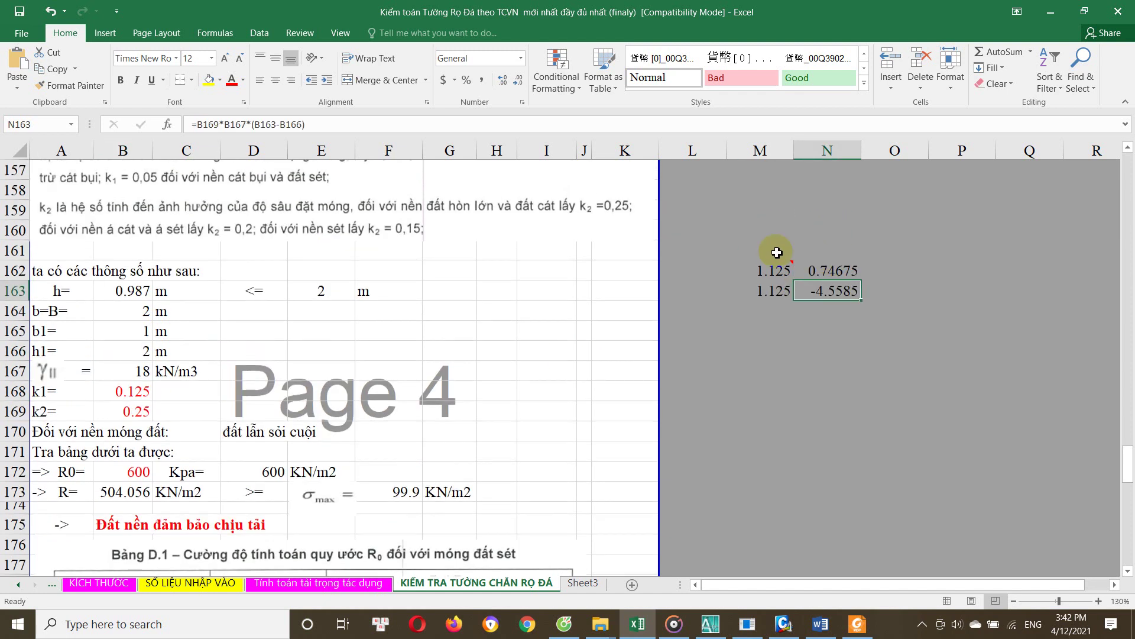
scroll(314, 348, "up", 1)
scroll(314, 343, "up", 2)
scroll(314, 341, "up", 1)
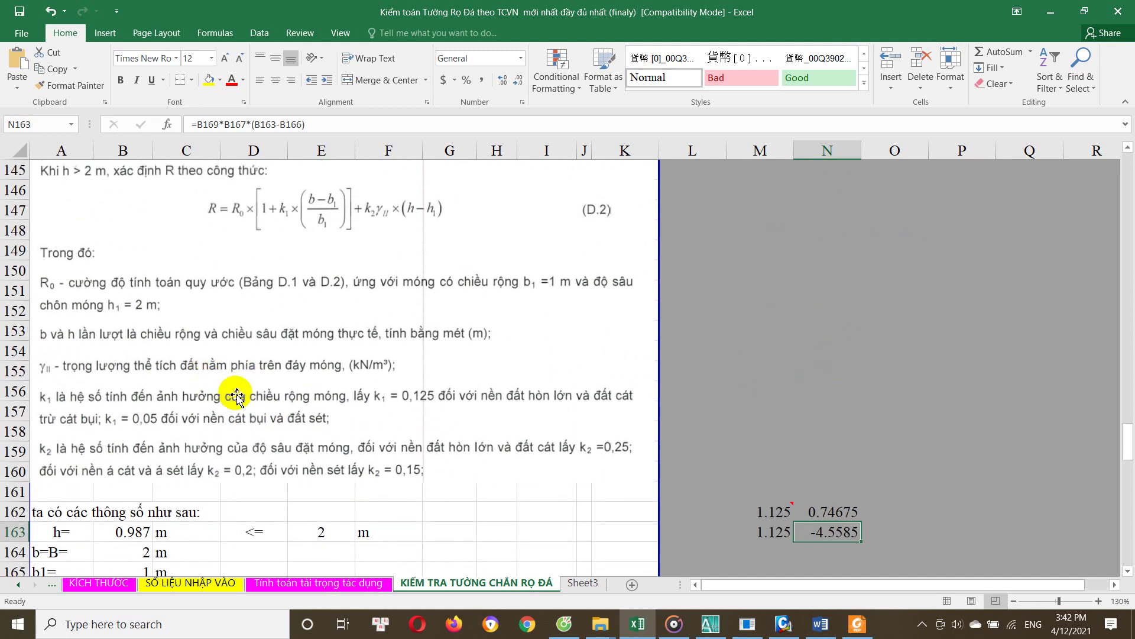
scroll(313, 340, "up", 2)
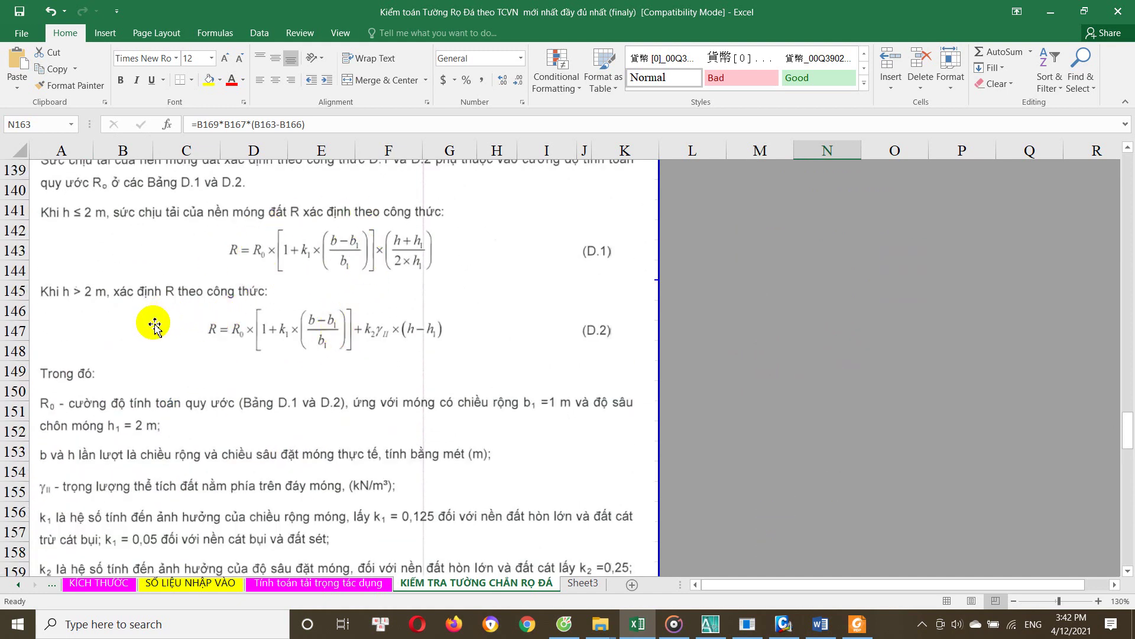
scroll(187, 473, "down", 1)
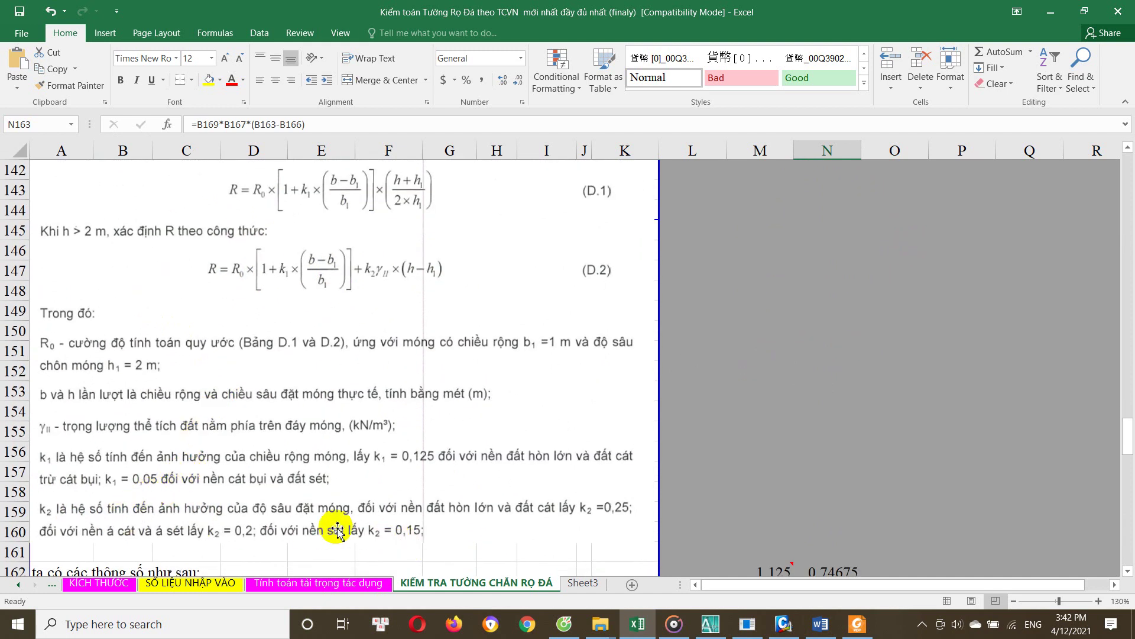
scroll(349, 531, "up", 1)
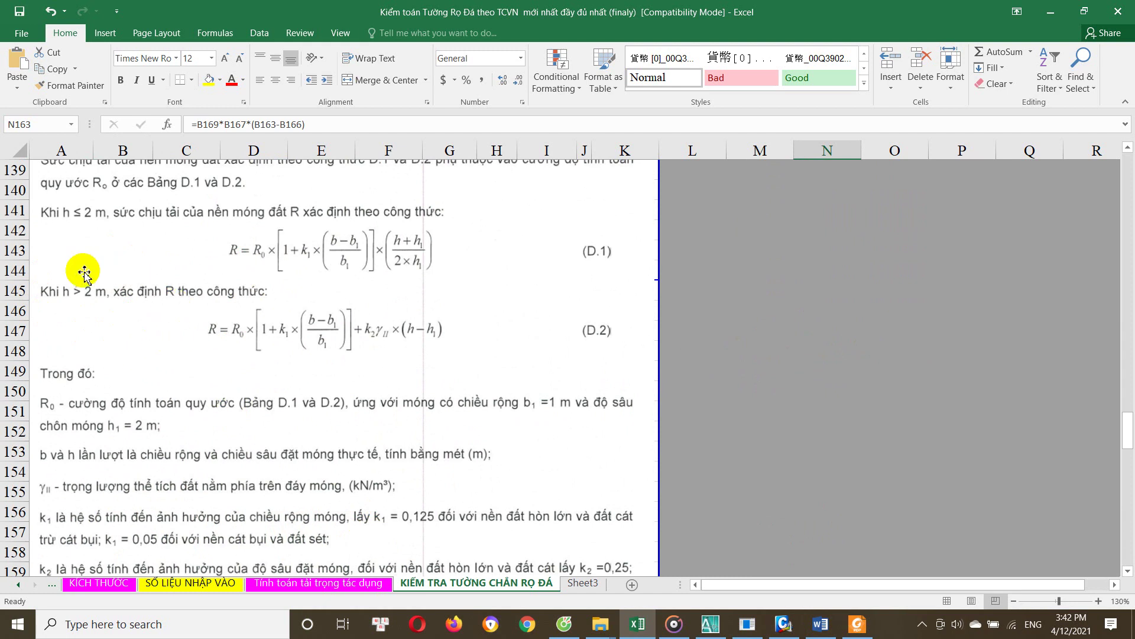
scroll(278, 355, "down", 4)
scroll(260, 379, "down", 2)
scroll(254, 393, "down", 2)
scroll(253, 403, "down", 1)
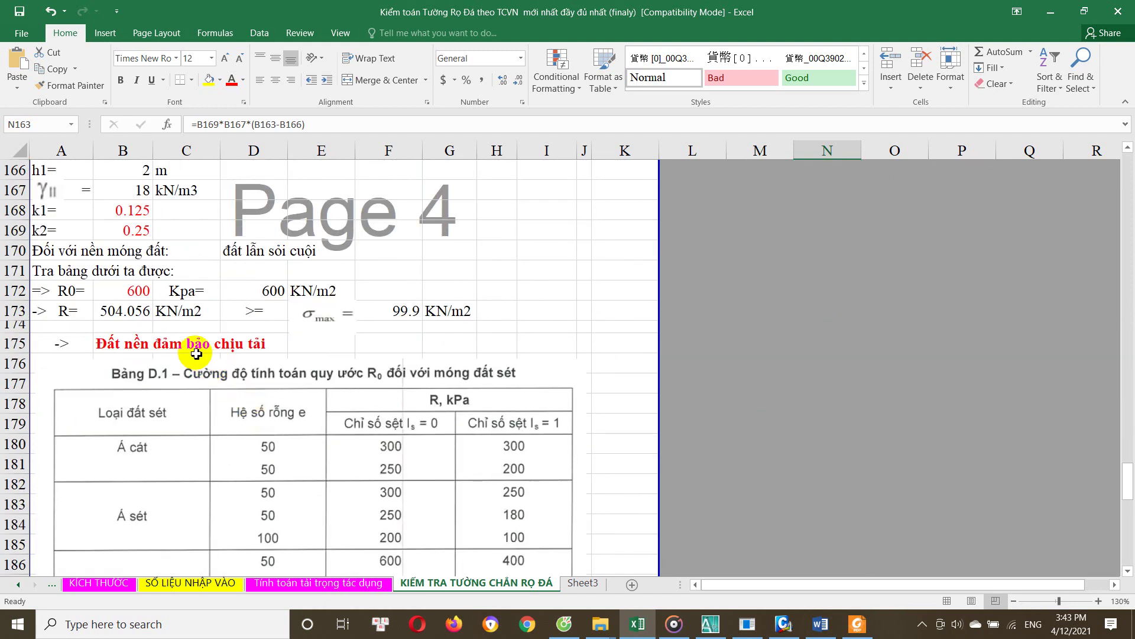
Trace the B173 bearing capacity R formula unchanged and check the M162 formula
left_click(135, 310)
double_click(129, 310)
scroll(591, 314, "up", 5)
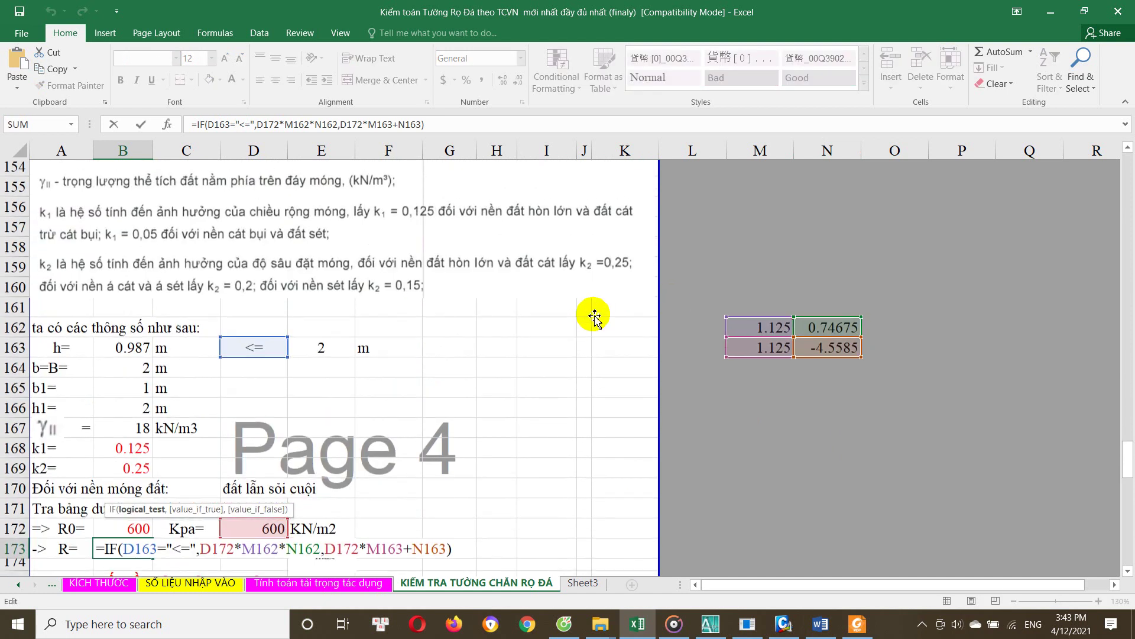
scroll(312, 389, "down", 3)
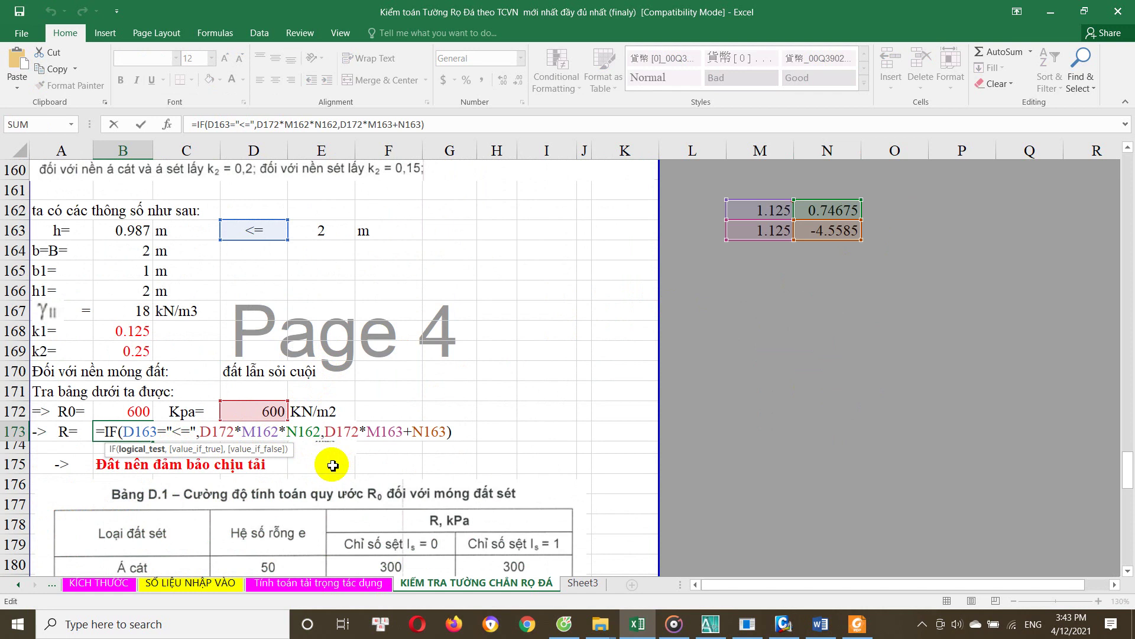
scroll(333, 466, "up", 1)
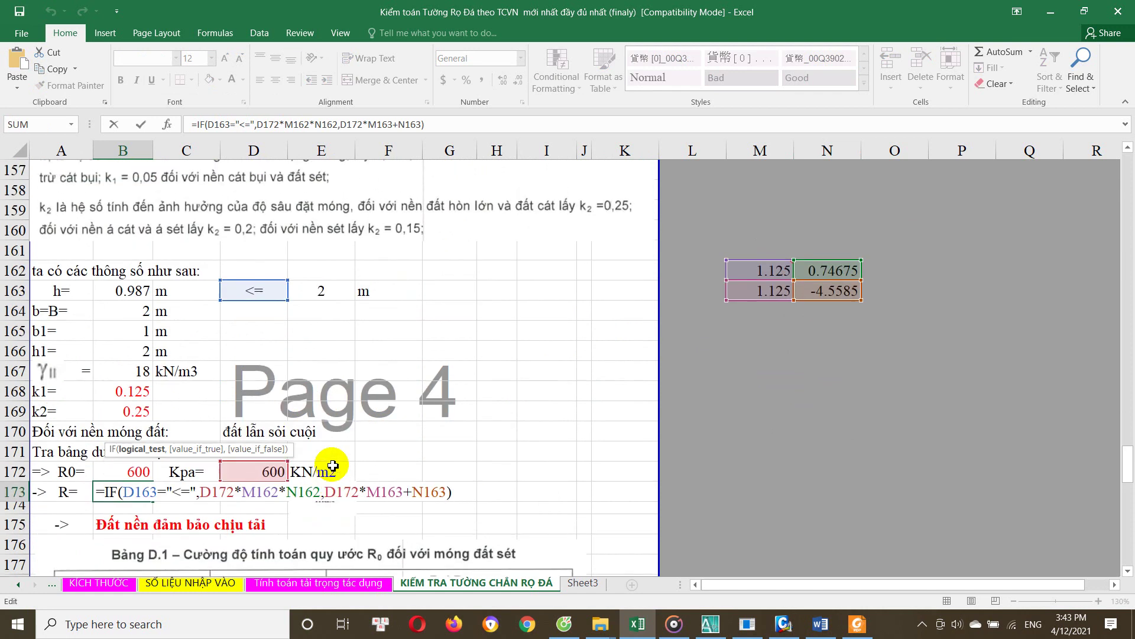
scroll(323, 468, "down", 1)
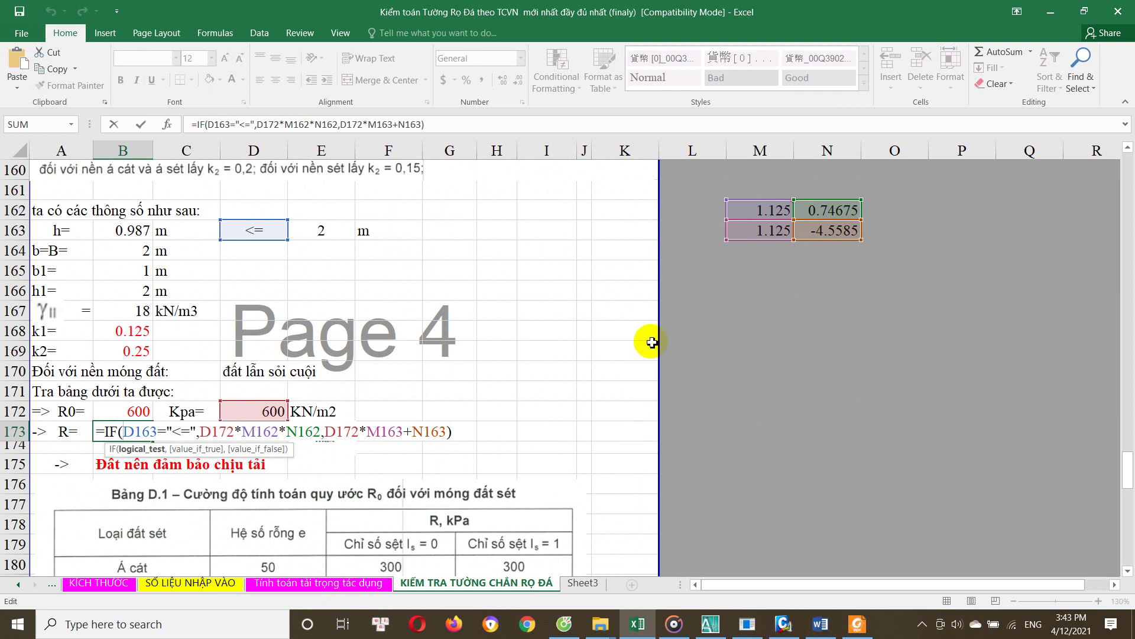
key("Escape")
left_click(768, 210)
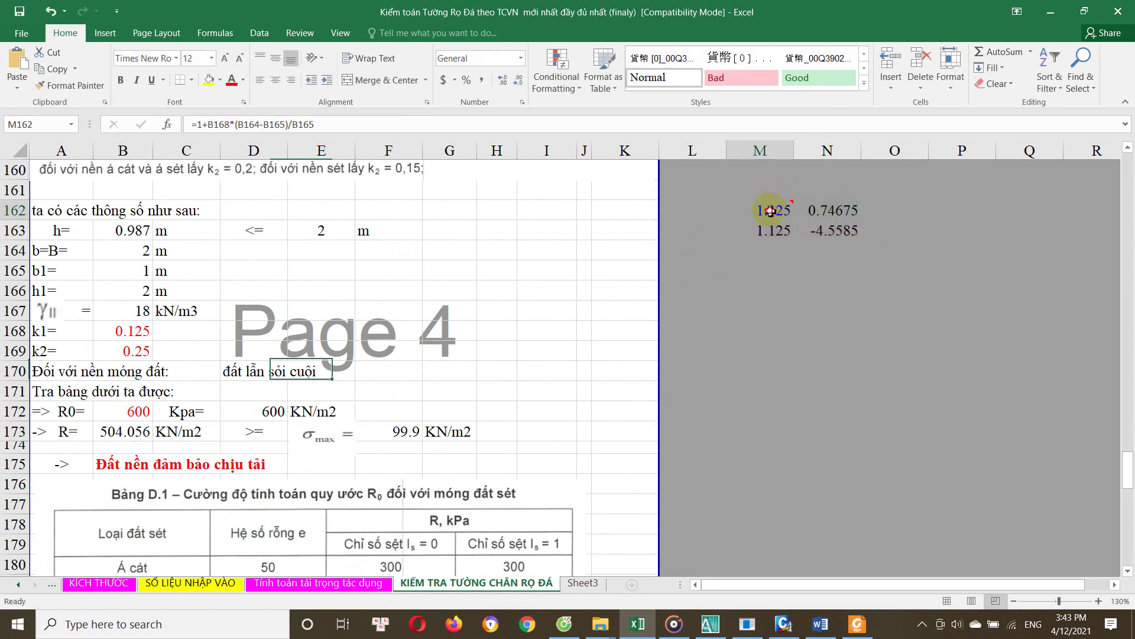
scroll(177, 373, "down", 2)
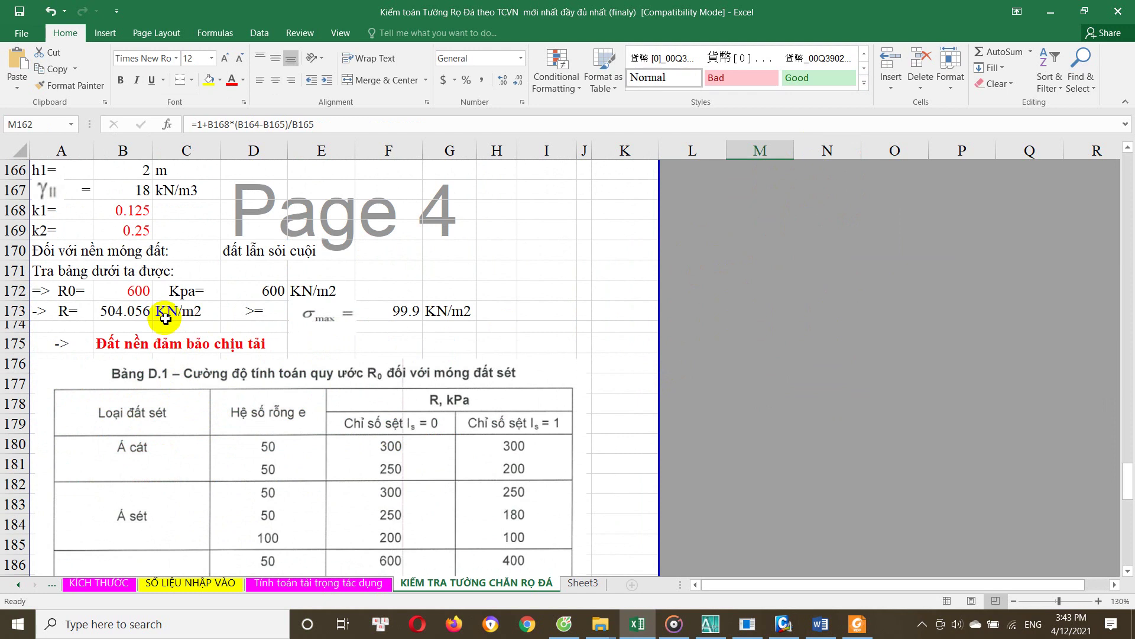
left_click(130, 311)
Save the workbook with R still at 504.056 KN/m2
scroll(262, 324, "down", 2)
scroll(139, 397, "down", 2)
scroll(124, 216, "up", 1)
scroll(127, 324, "down", 6)
scroll(128, 369, "down", 3)
scroll(127, 375, "down", 4)
scroll(107, 307, "down", 2)
left_click(22, 33)
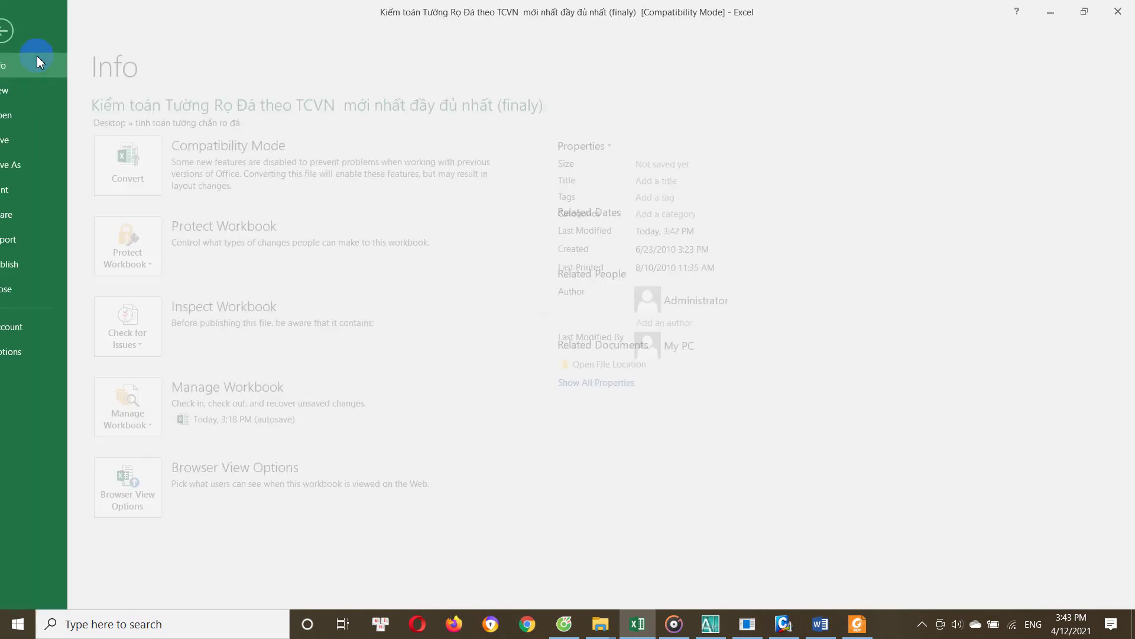
left_click(27, 149)
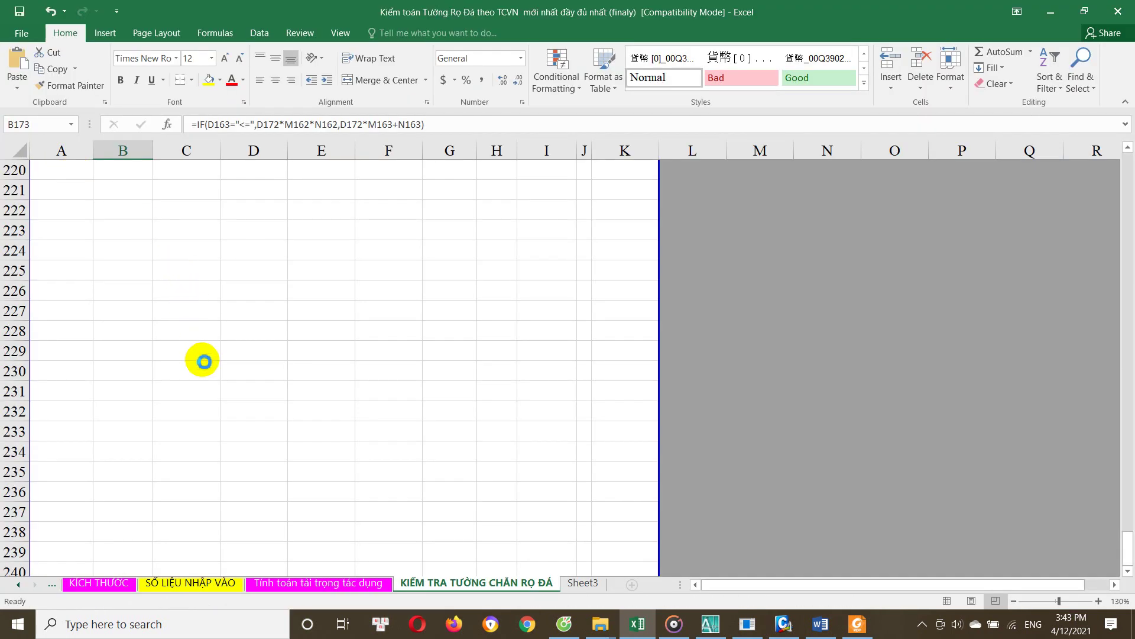
Switch to the gabion wall section drawing in AutoCAD
left_click(710, 624)
scroll(601, 292, "down", 3)
scroll(652, 209, "up", 4)
scroll(652, 209, "down", 8)
Pan and zoom the gabion section to inspect the 1/1.5 and 1/1 slope labels, then return to Excel
middle_click_drag(398, 203, 423, 317)
scroll(494, 190, "up", 1)
scroll(495, 191, "up", 3)
scroll(500, 197, "up", 4)
scroll(498, 203, "up", 3)
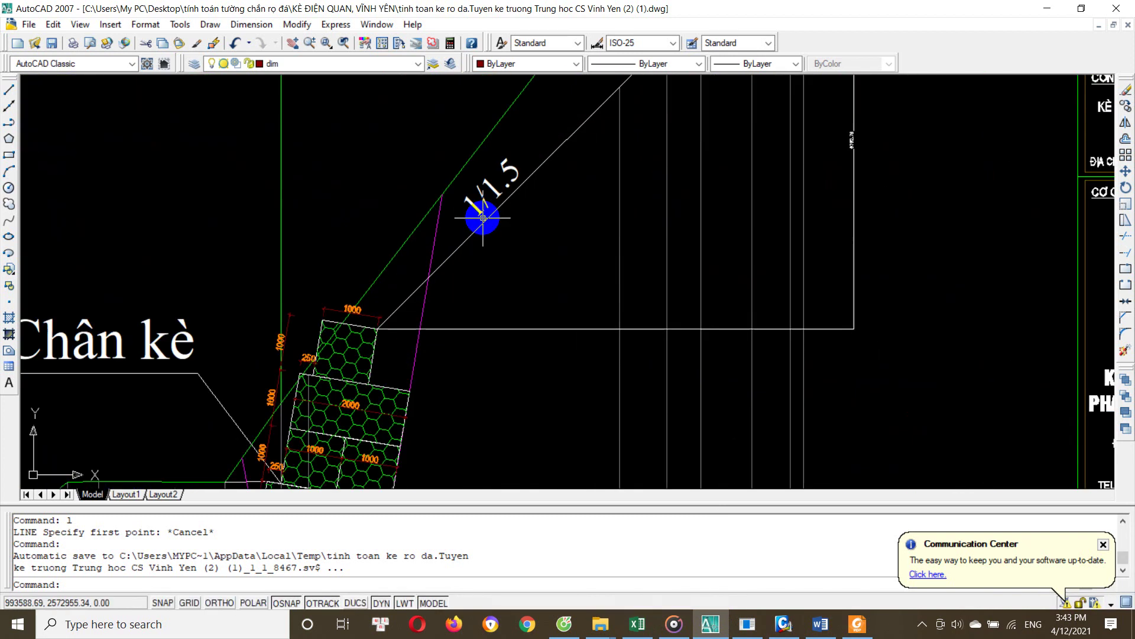
scroll(461, 210, "down", 2)
scroll(469, 246, "down", 2)
scroll(330, 224, "up", 1)
middle_click_drag(330, 224, 499, 246)
scroll(296, 207, "up", 3)
scroll(352, 232, "up", 2)
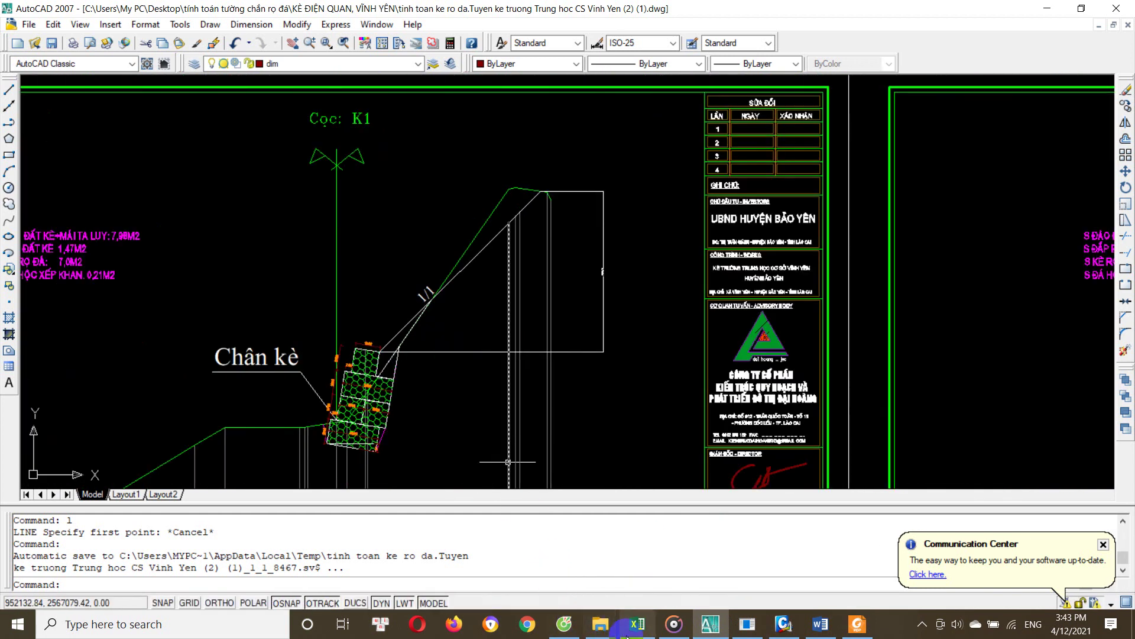
left_click(637, 624)
On KÍCH THƯỚC, set the H28 backfill slope ratio a to 1, giving Kp 3.982
left_click(99, 583)
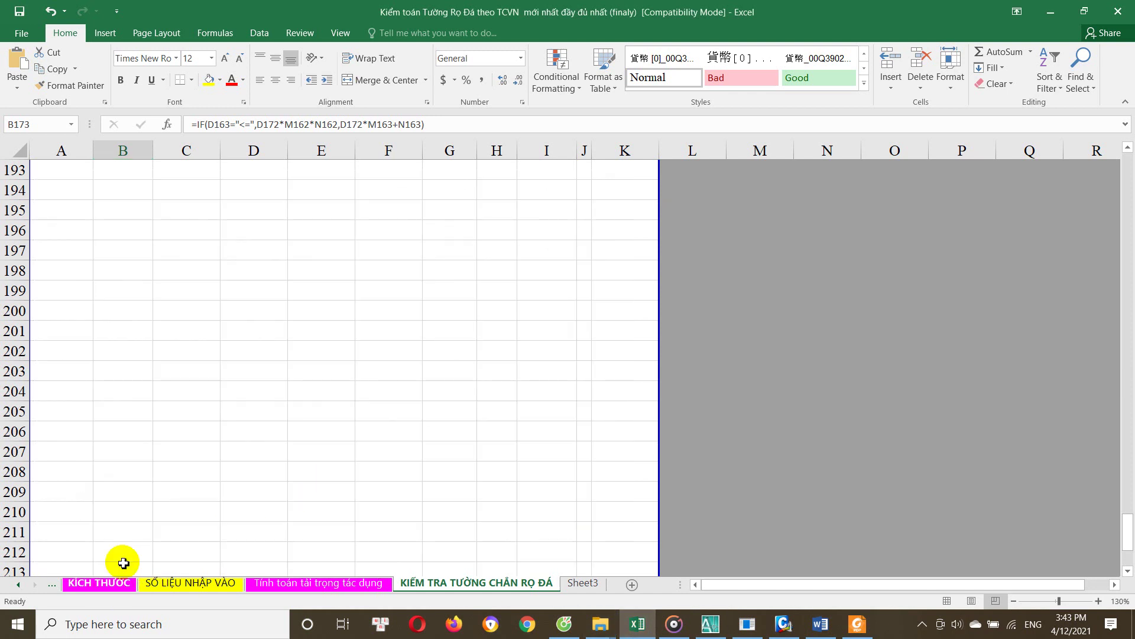
scroll(278, 441, "up", 1)
scroll(354, 420, "up", 5)
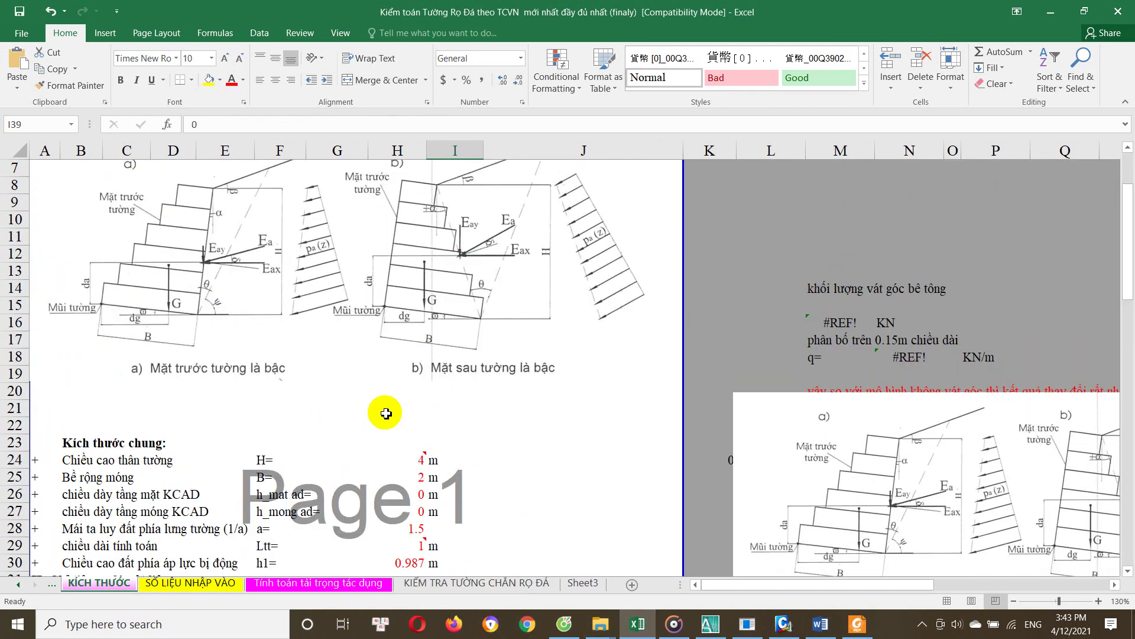
scroll(402, 432, "down", 2)
left_click(418, 427)
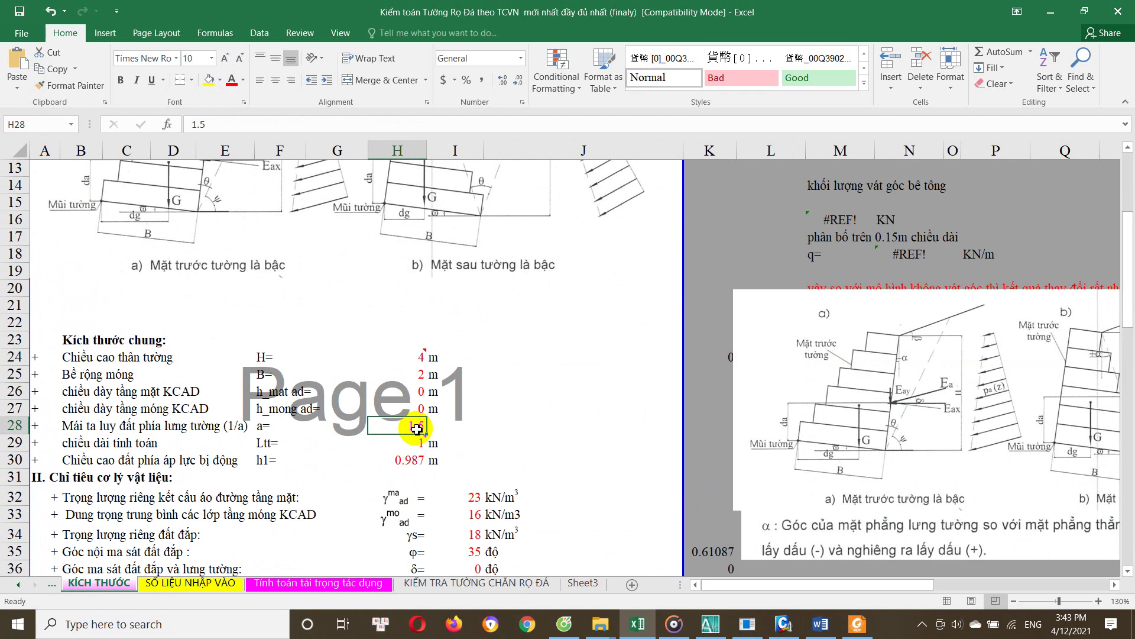
type("1")
key("Return")
scroll(417, 378, "down", 2)
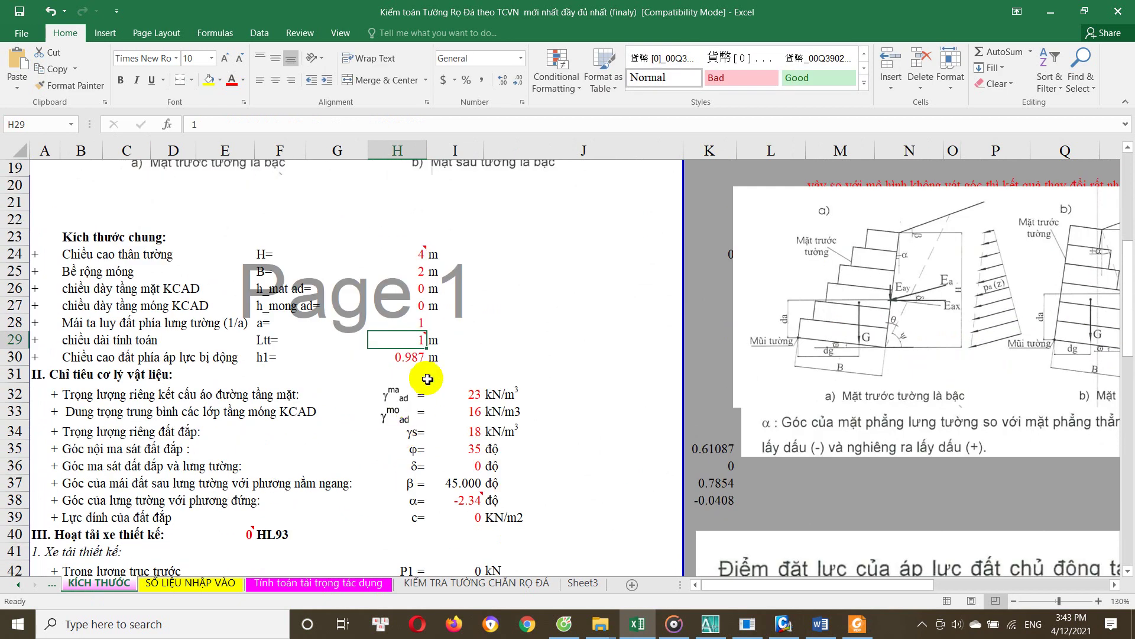
scroll(438, 479, "down", 2)
scroll(479, 406, "down", 1)
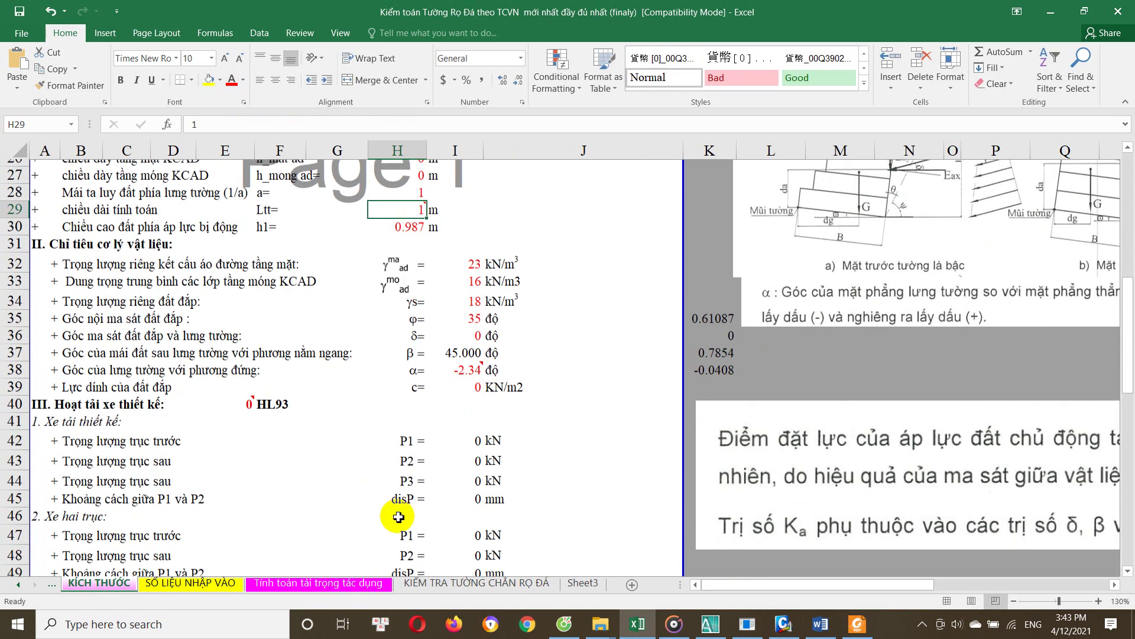
scroll(414, 503, "down", 1)
left_click(278, 583)
Scroll up to the #NUM! Ka result in D66 and inspect its formula references
scroll(265, 506, "up", 3)
scroll(265, 497, "up", 4)
scroll(266, 485, "up", 3)
scroll(266, 476, "up", 1)
scroll(267, 476, "up", 3)
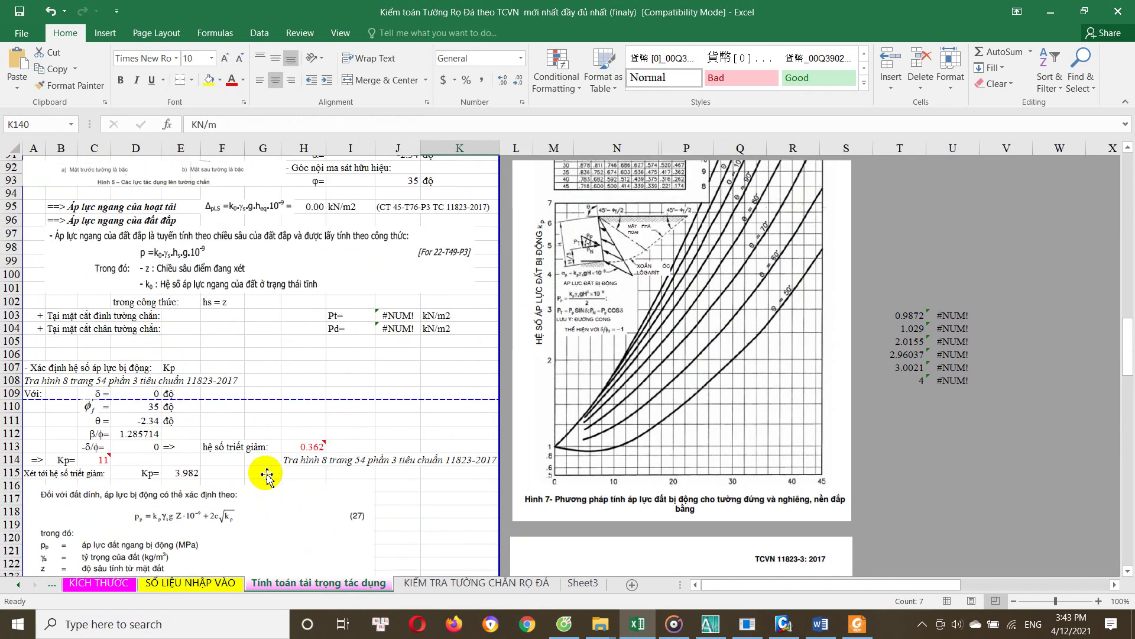
scroll(266, 476, "up", 3)
scroll(267, 476, "up", 3)
scroll(267, 476, "up", 1)
scroll(266, 473, "up", 2)
scroll(266, 470, "up", 1)
left_click(145, 285)
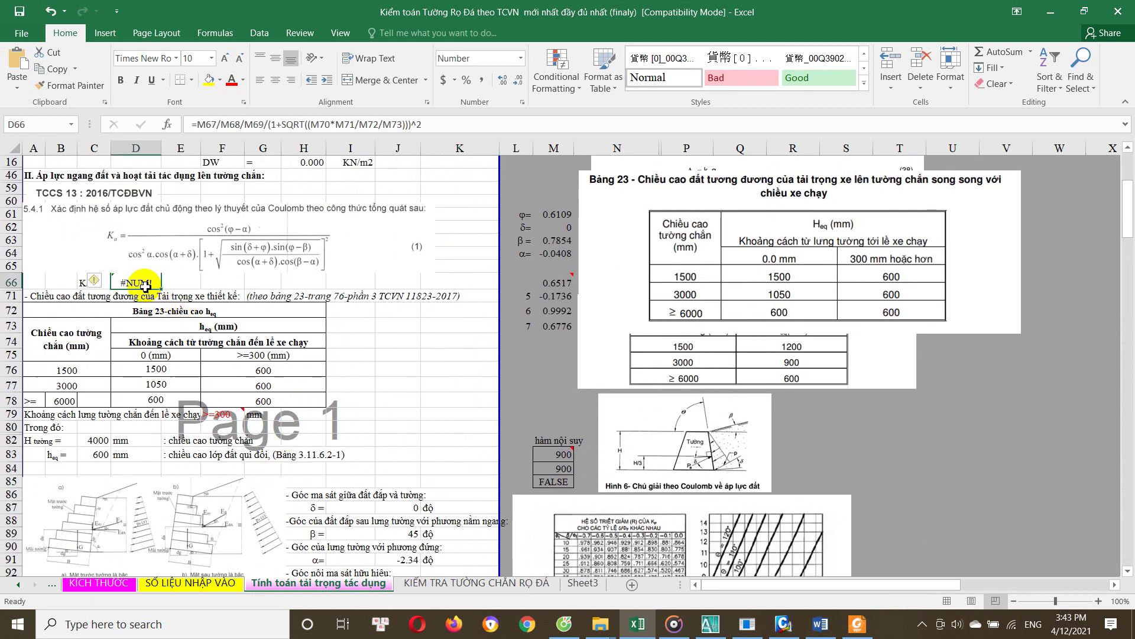
double_click(148, 283)
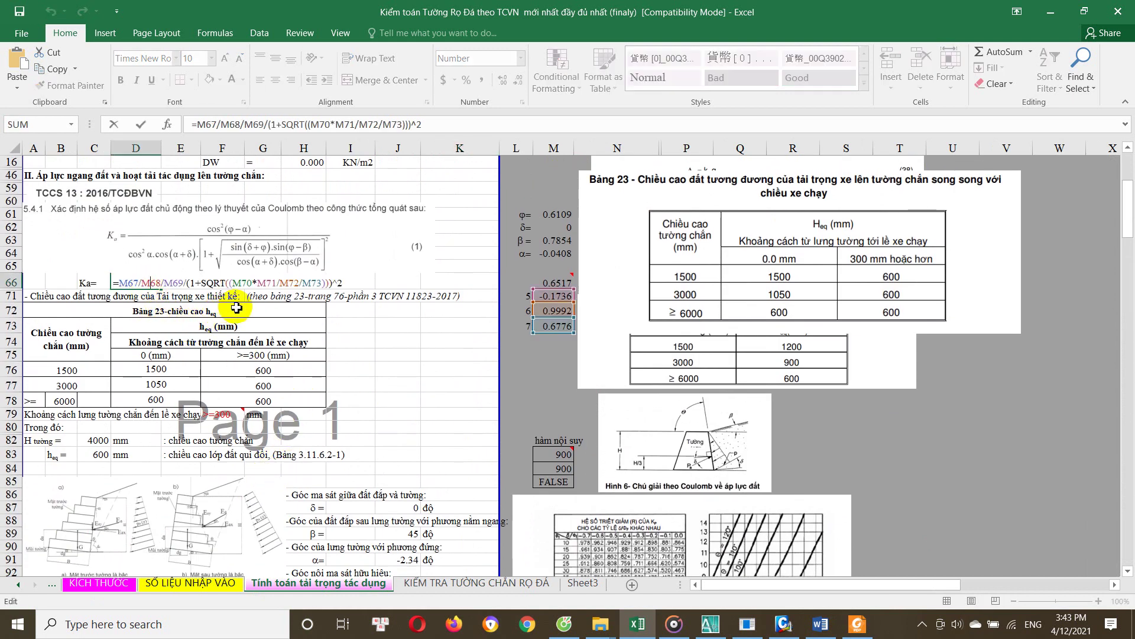
key("ctrl+Return")
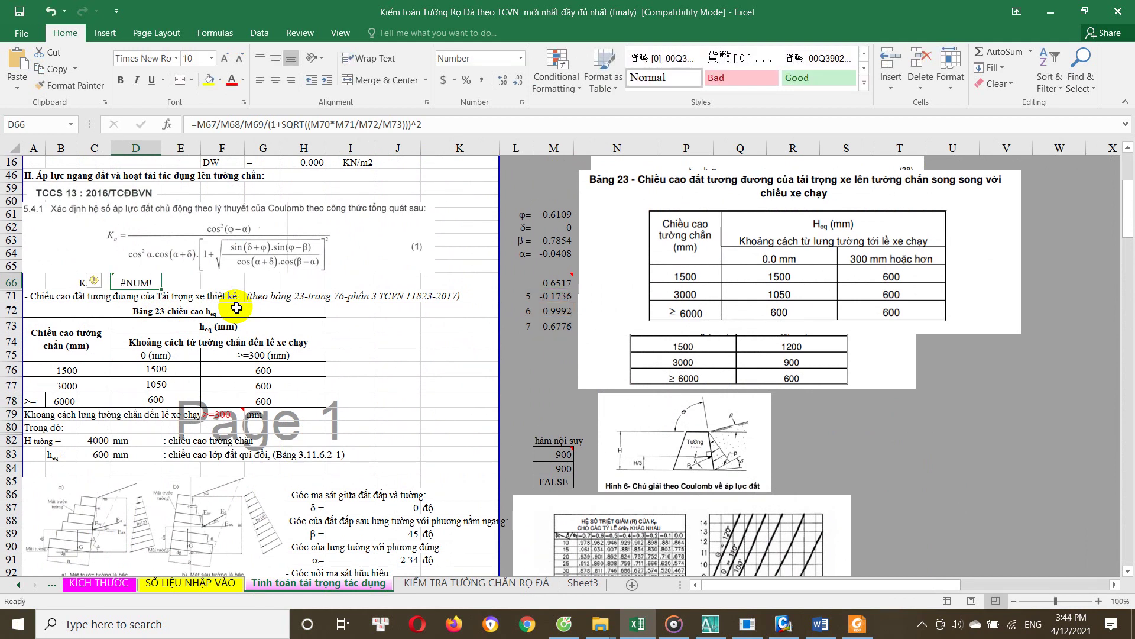
Compare the D66 Ka formula against the row-71 heq note and the M71 sine term
left_click(168, 279)
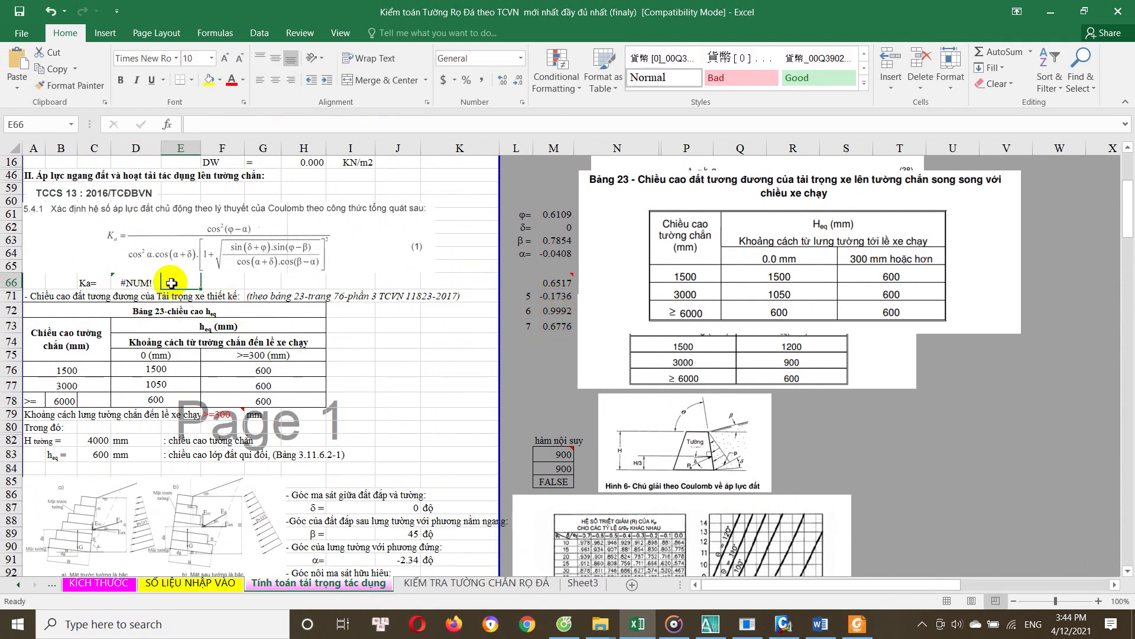
left_click(132, 315)
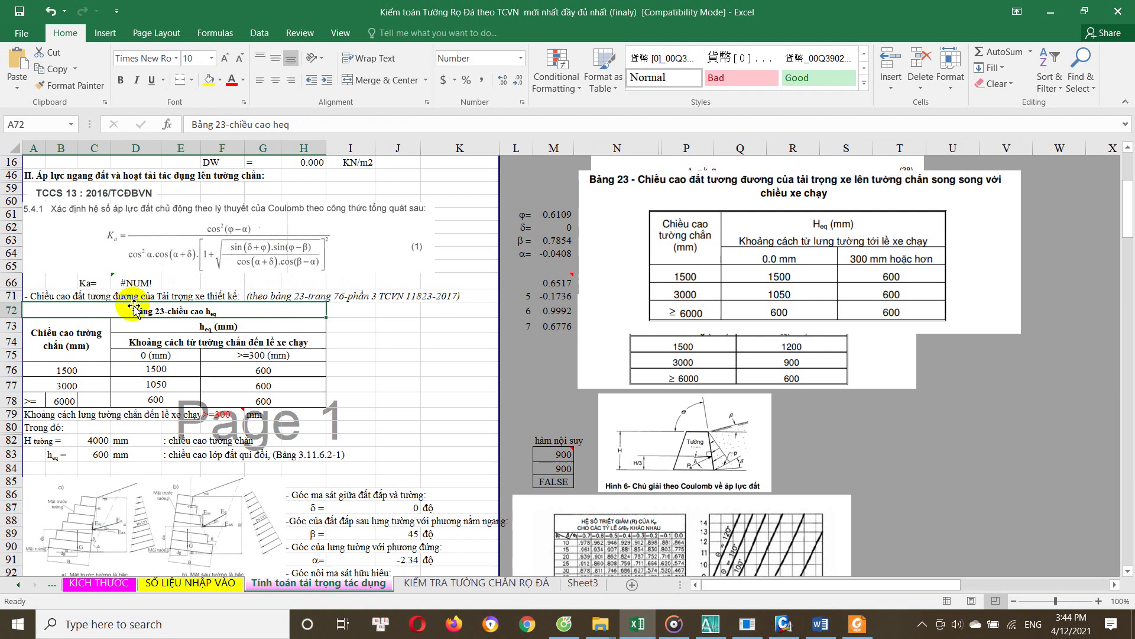
left_click(141, 284)
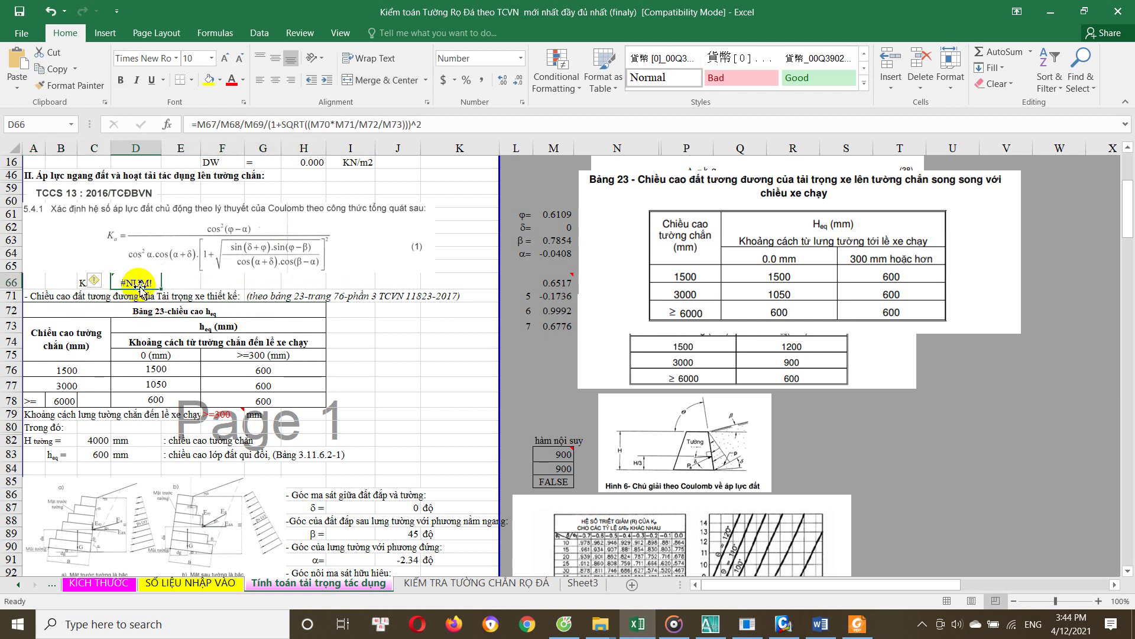
left_click(140, 297)
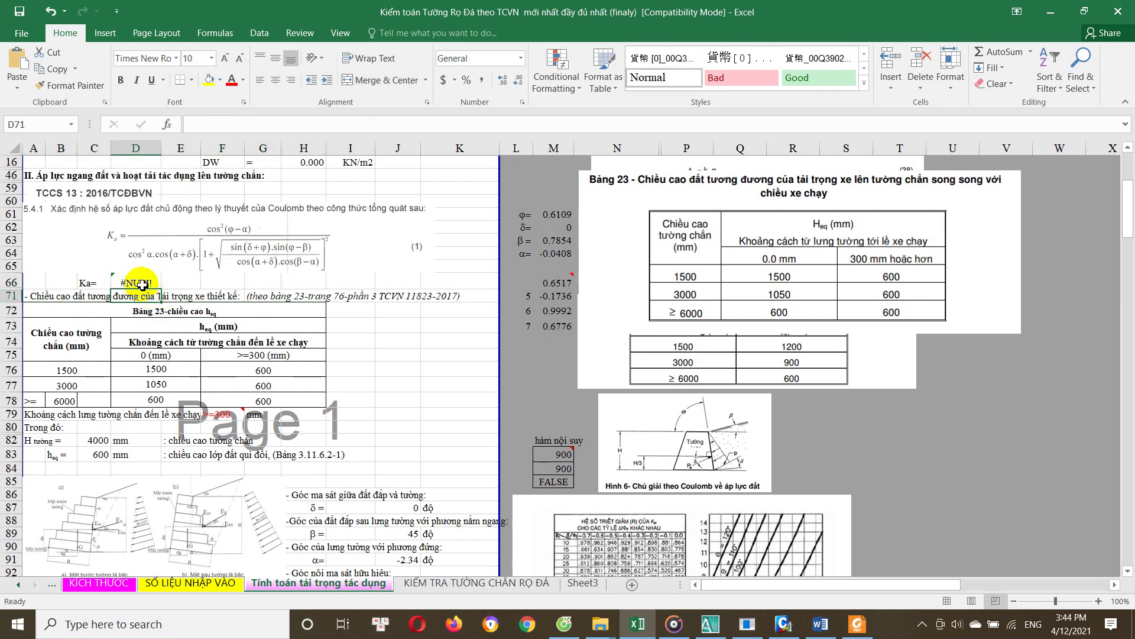
left_click(141, 283)
left_click(145, 286)
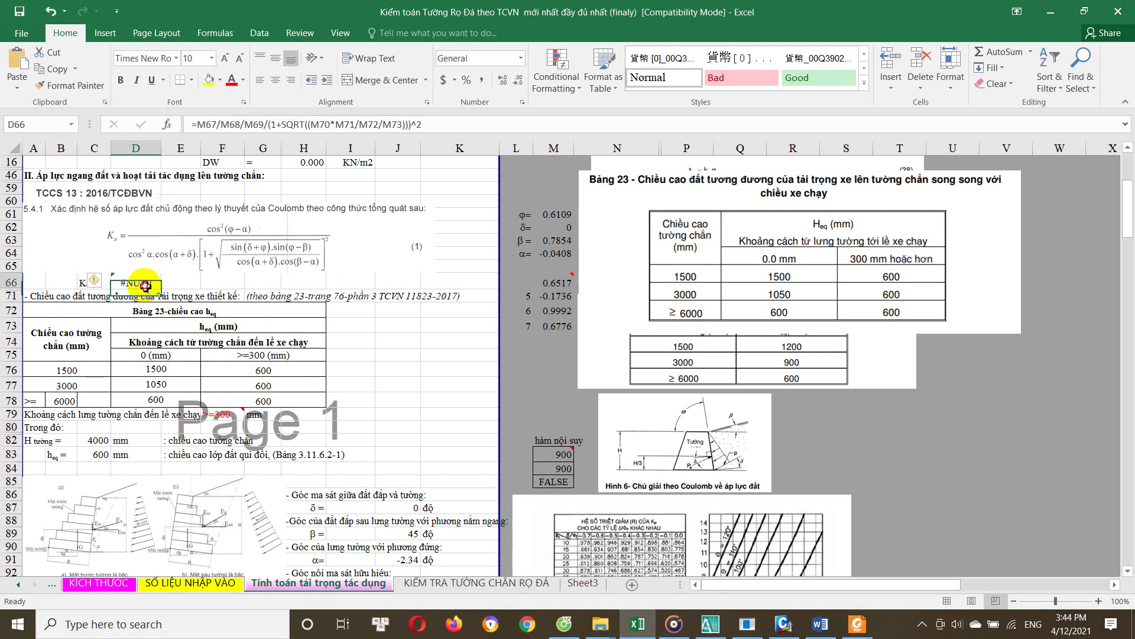
left_click(552, 297)
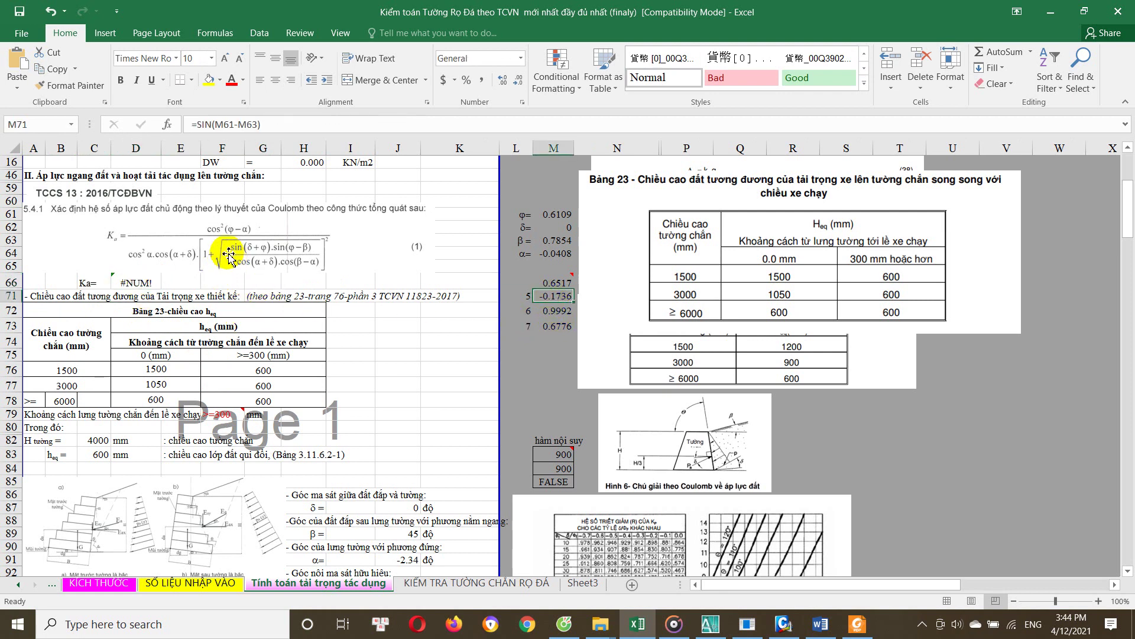
left_click(145, 282)
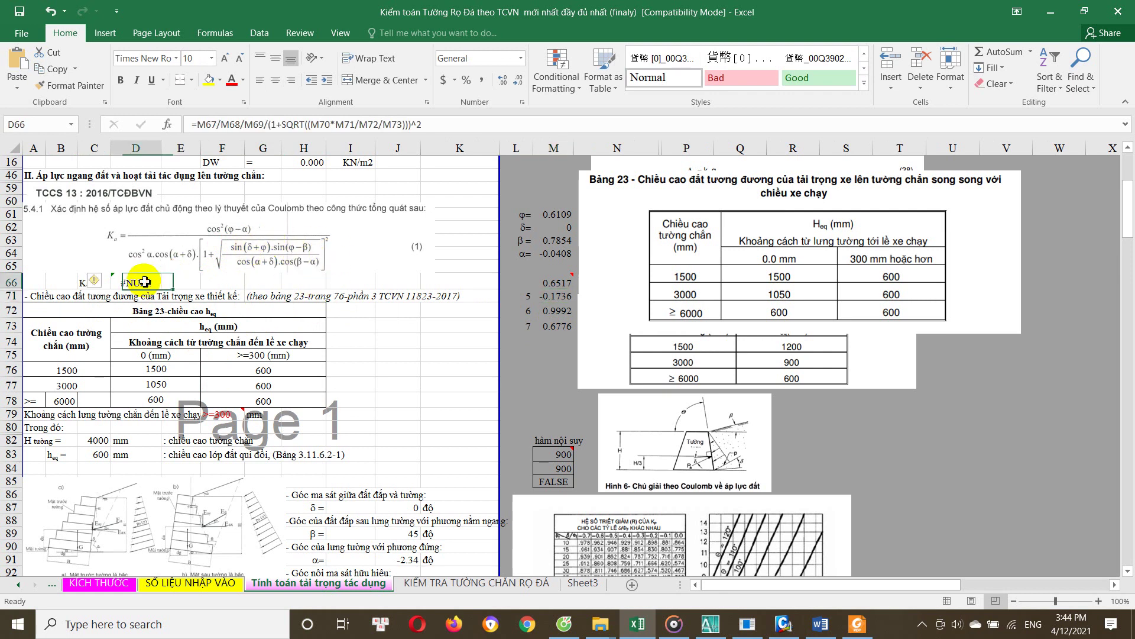
Open the SỐ LIỆU NHẬP VÀO input-data sheet and scroll to its top
left_click(191, 583)
scroll(196, 520, "up", 1)
scroll(154, 544, "up", 5)
scroll(134, 558, "up", 3)
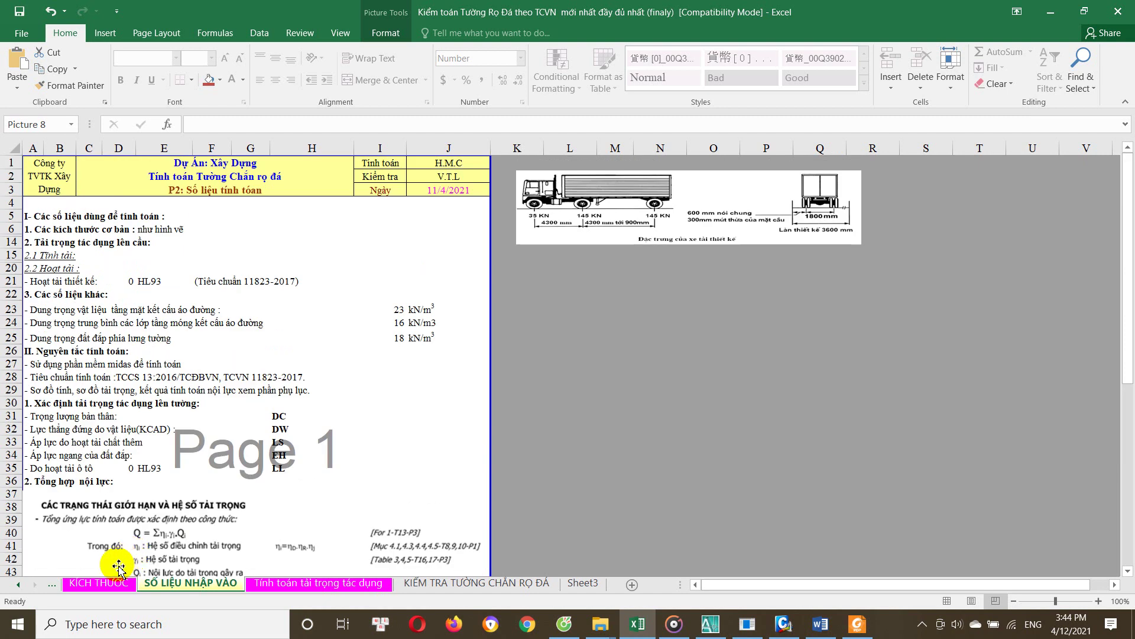
On KÍCH THƯỚC, set the backfill slope ratio a in H28 to 1.5 (β = 33.690°)
left_click(107, 585)
scroll(414, 378, "up", 4)
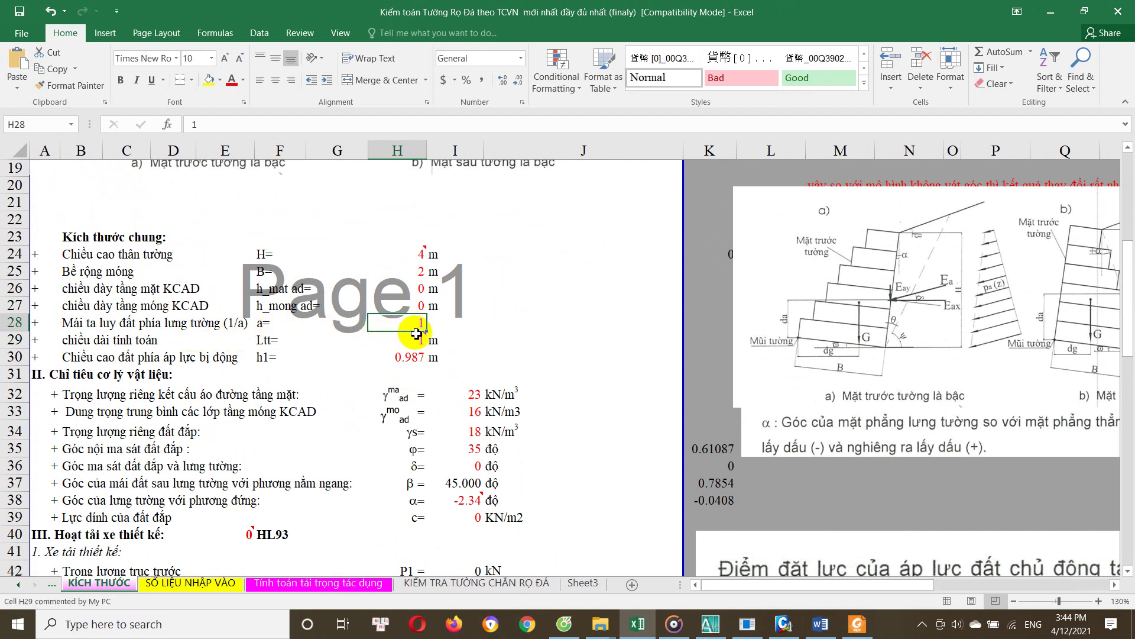
scroll(860, 287, "up", 1)
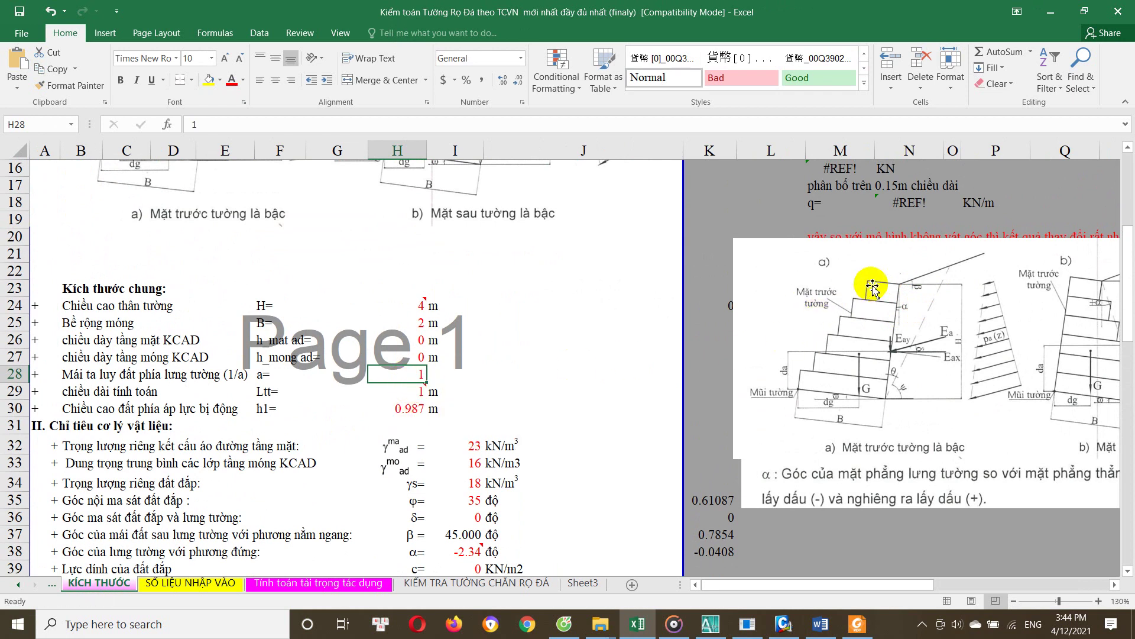
scroll(405, 393, "down", 3)
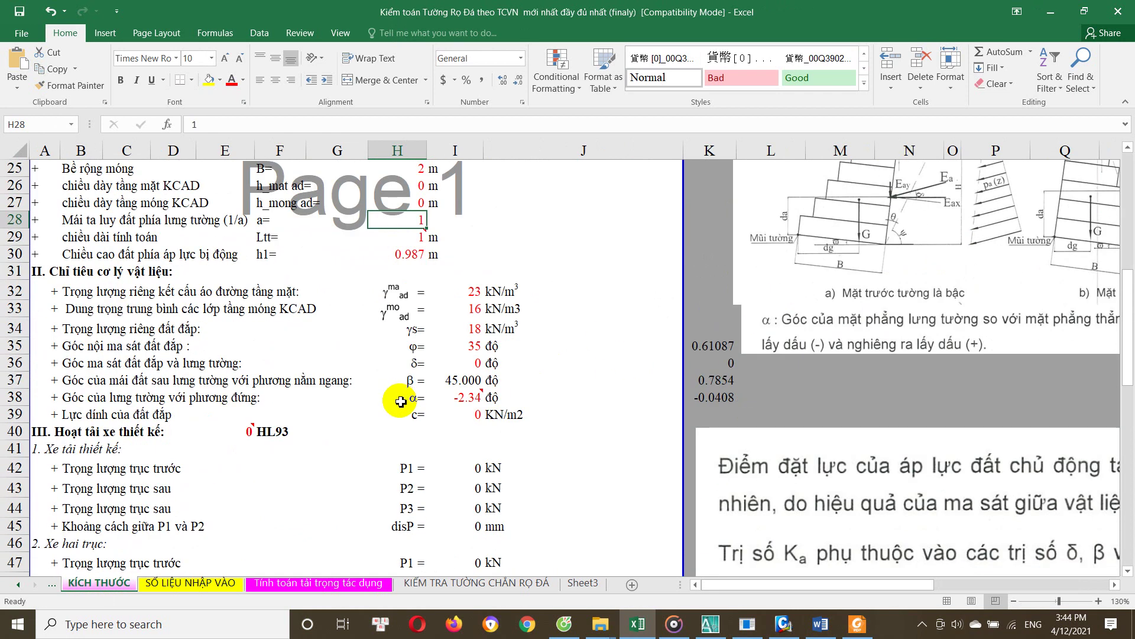
scroll(401, 402, "up", 1)
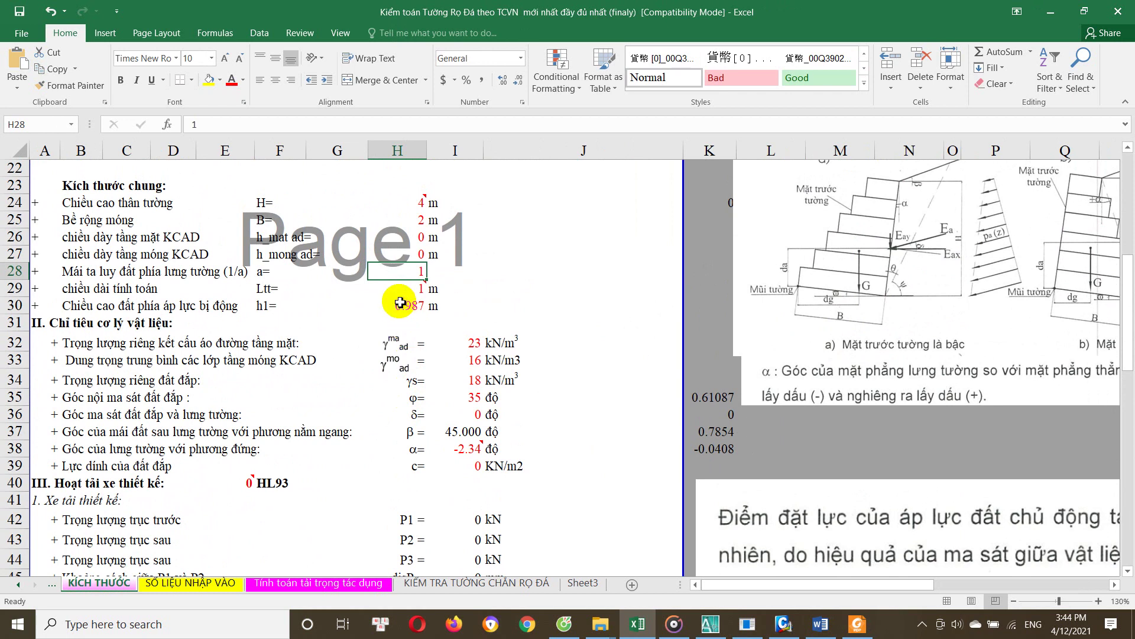
type("1")
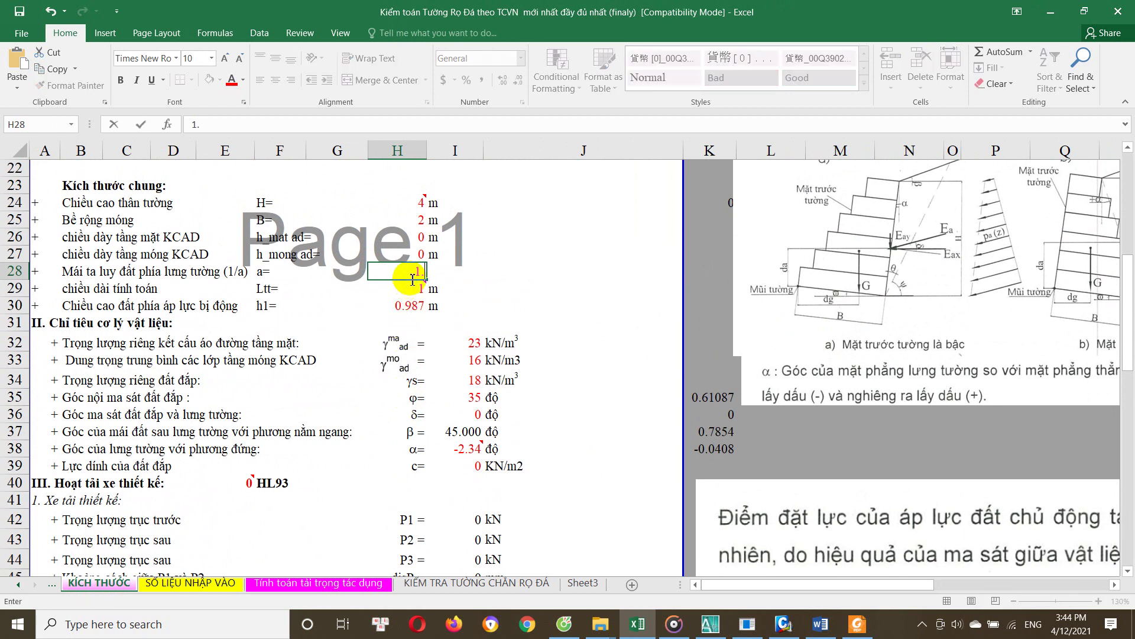
type("5")
key("Return")
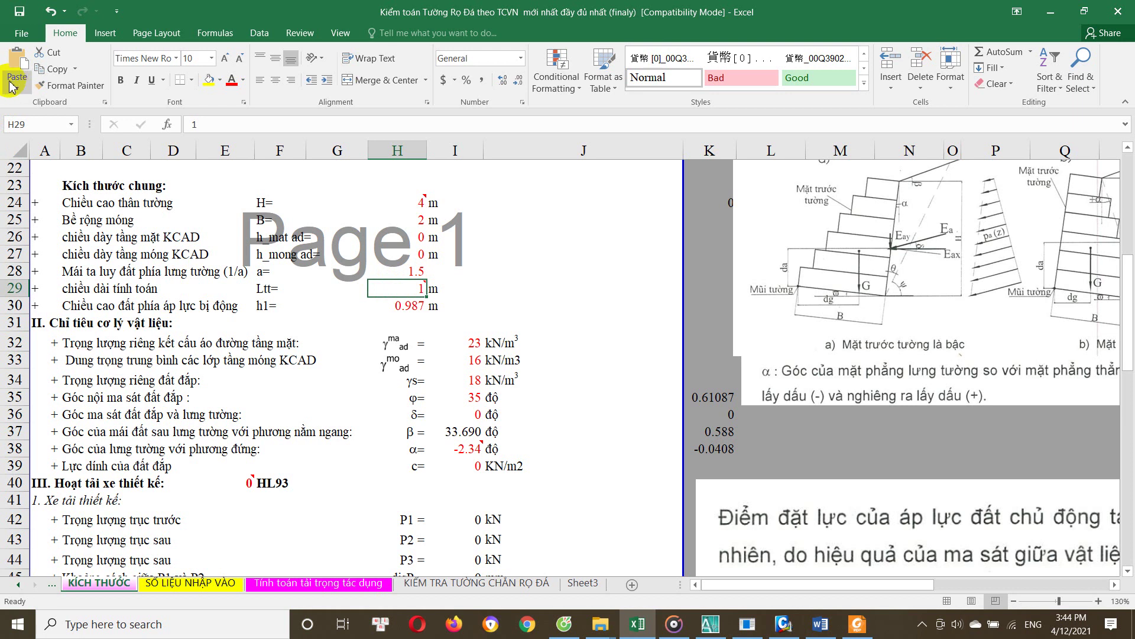
Save the workbook and scroll through the KÍCH THƯỚC values
left_click(21, 33)
left_click(27, 145)
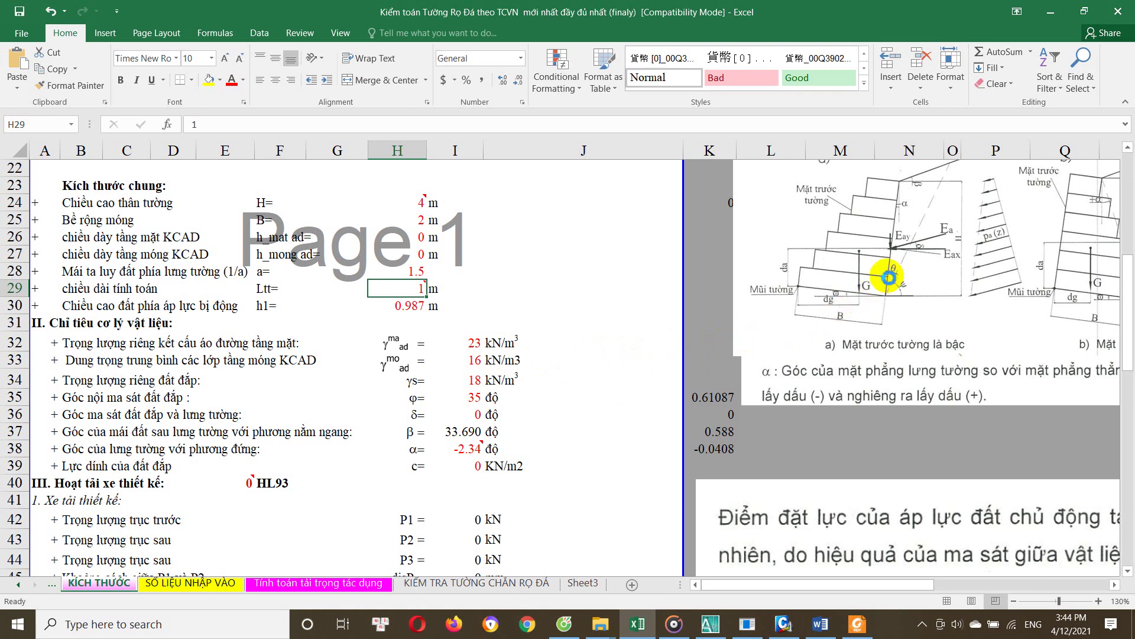
scroll(895, 272, "up", 3)
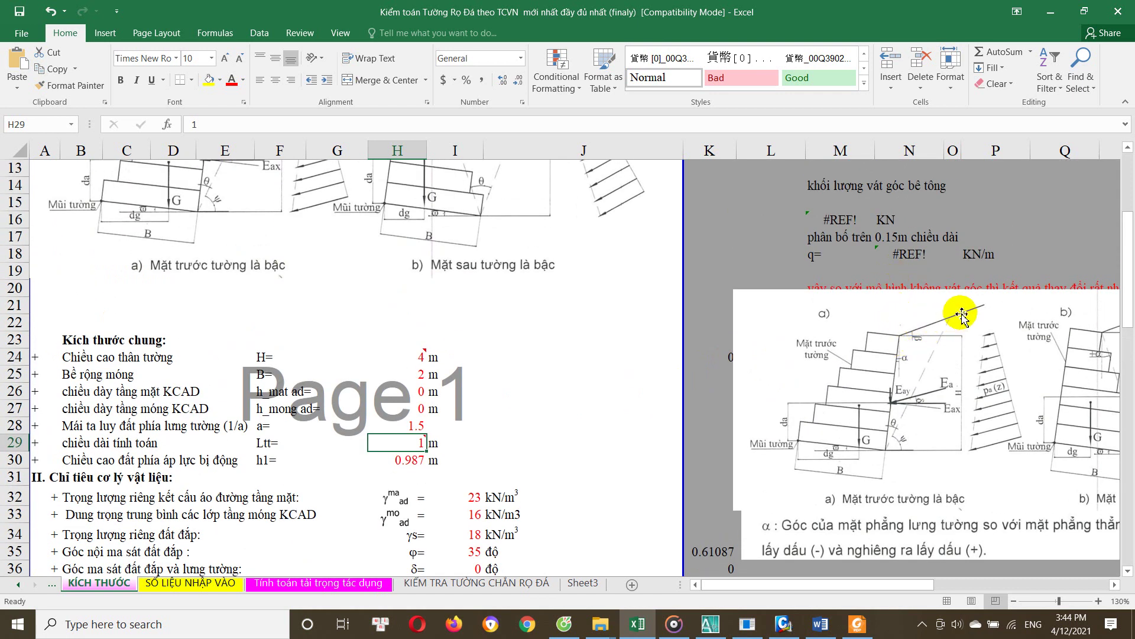
scroll(934, 326, "down", 1)
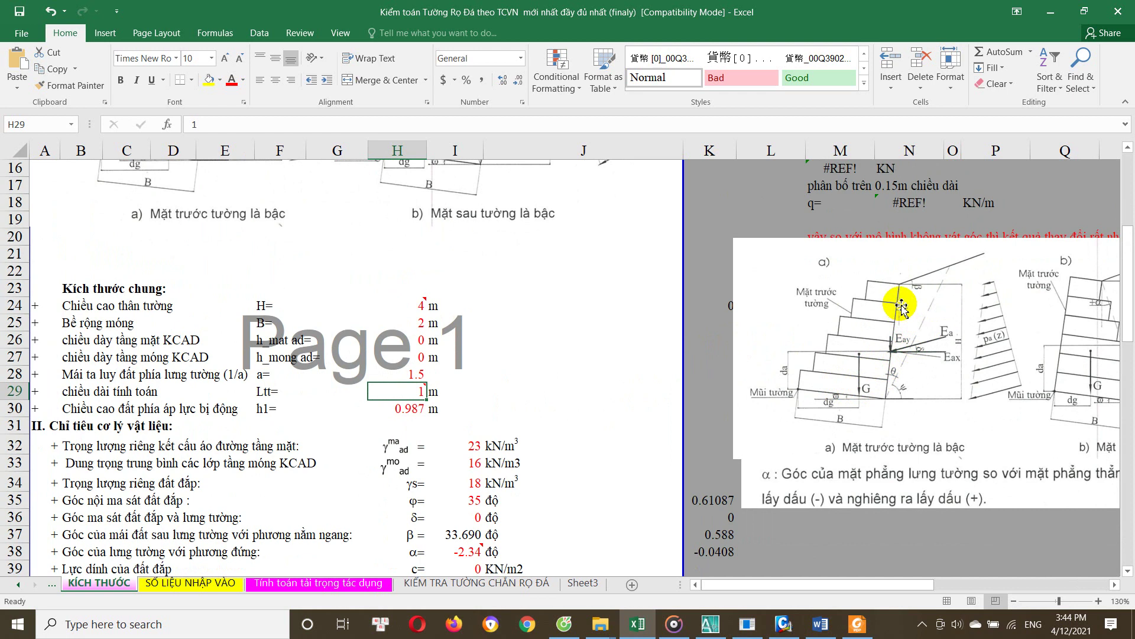
scroll(898, 311, "down", 1)
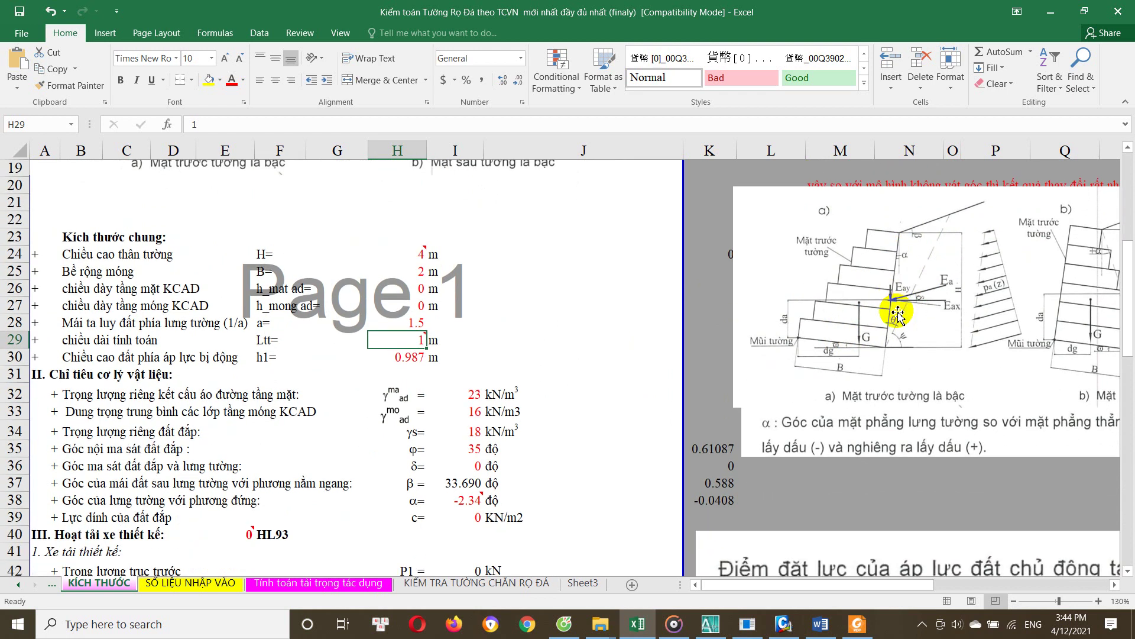
scroll(903, 299, "down", 1)
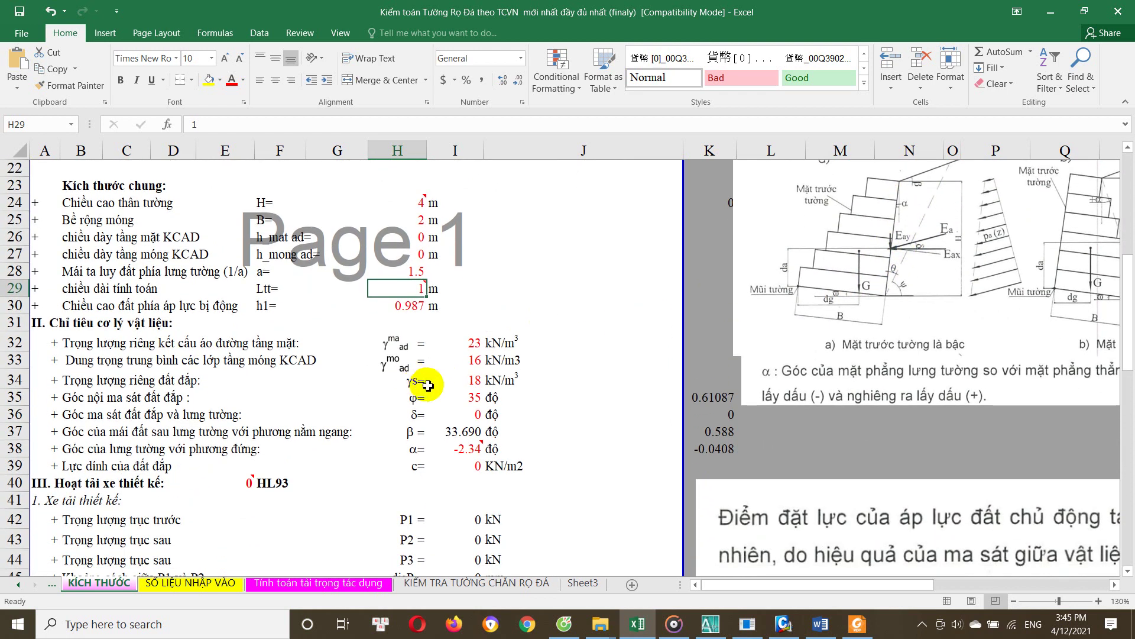
Check passive-side soil height h1 in H30, resave, and bring up the AutoCAD gabion drawing
left_click(396, 302)
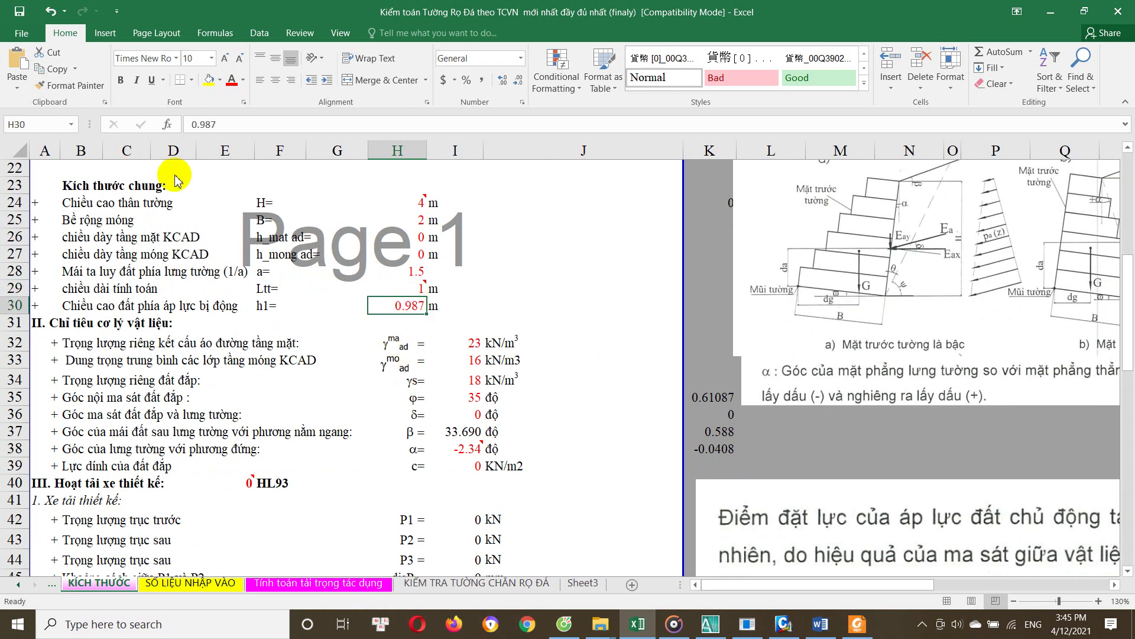
left_click(21, 34)
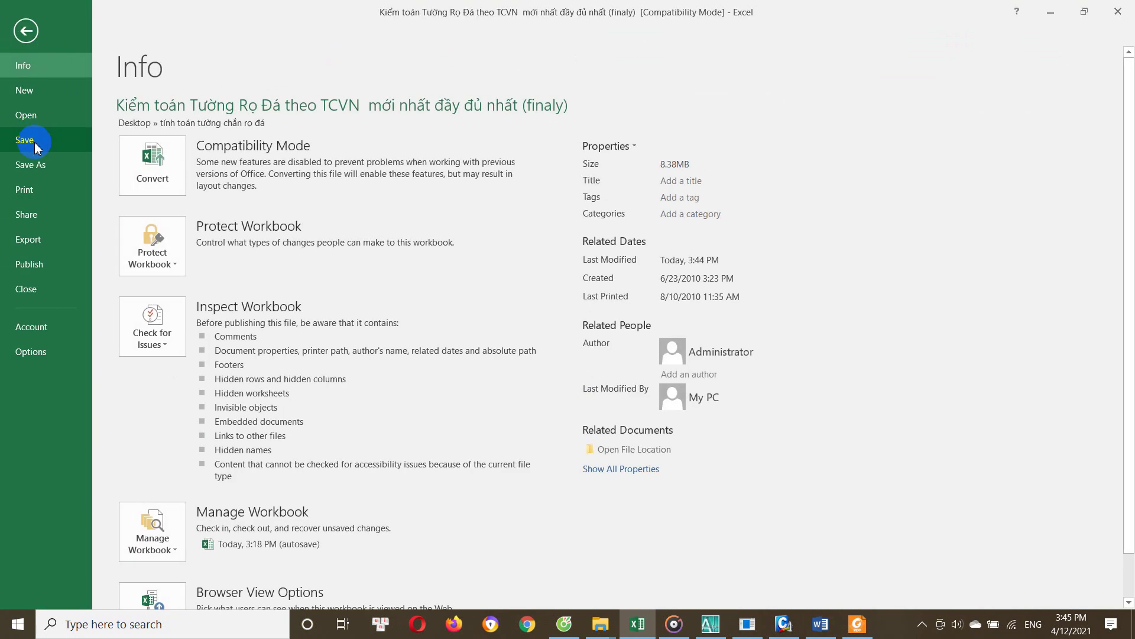
left_click(34, 142)
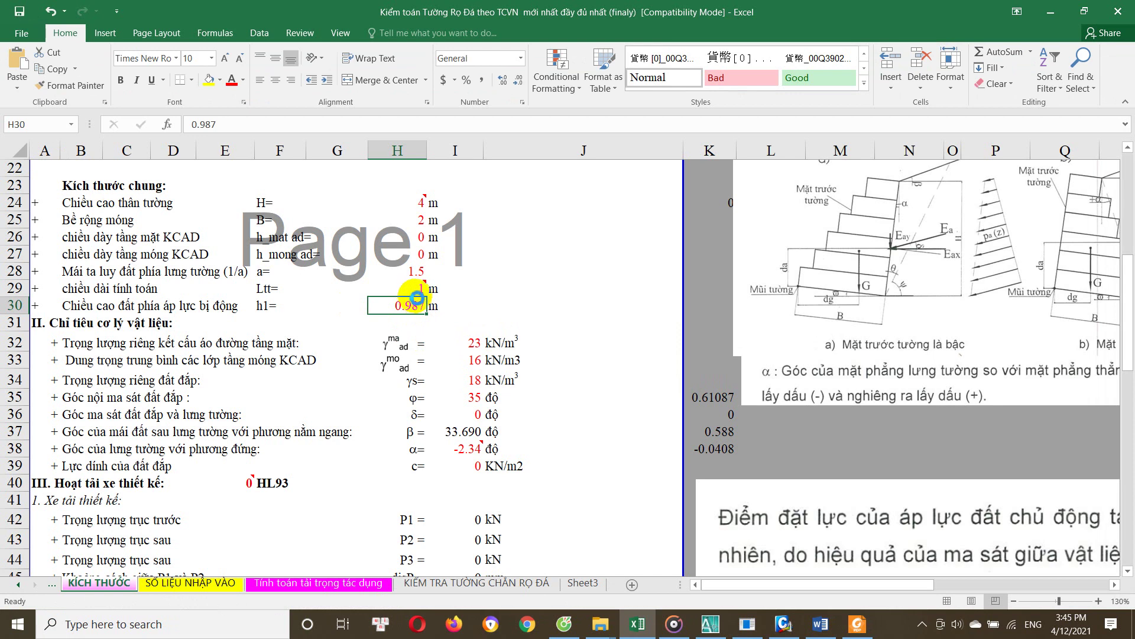
left_click(710, 624)
scroll(578, 206, "up", 1)
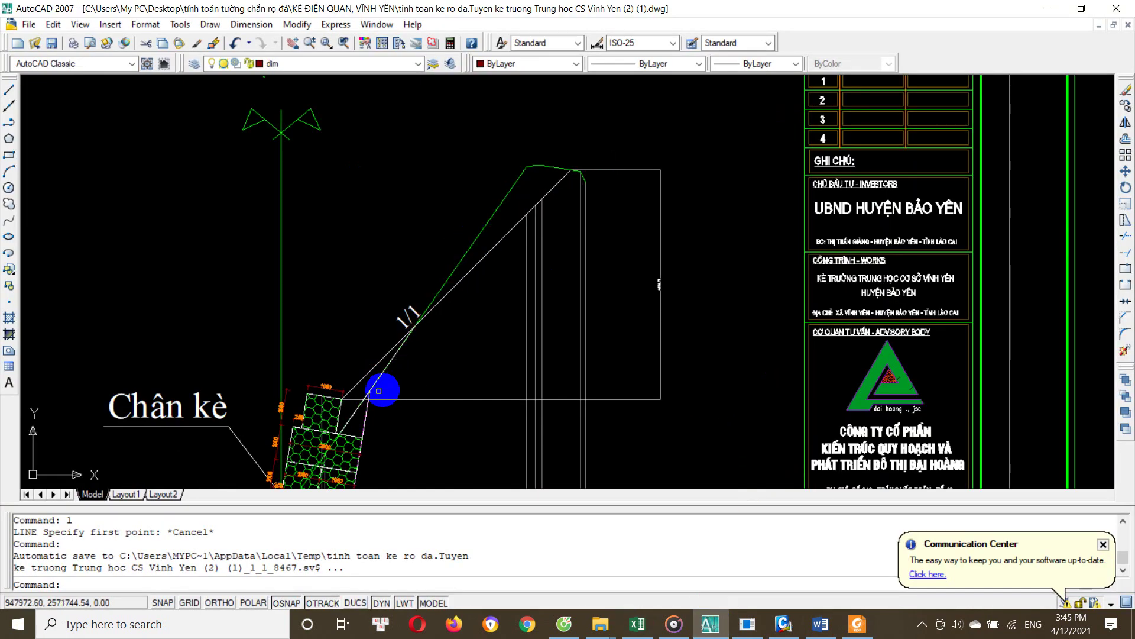
Pan AutoCAD to the gabion toe (Chân kè), then switch to the 22TCN 211-93 PDF in Foxit Reader
middle_click_drag(380, 387, 479, 280)
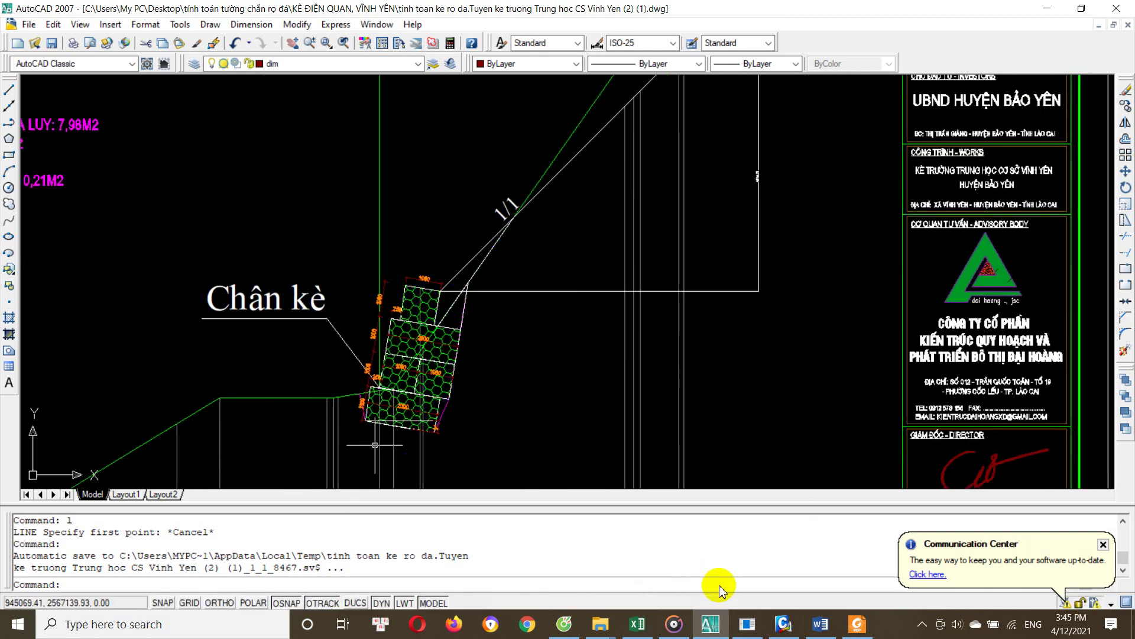
left_click(857, 624)
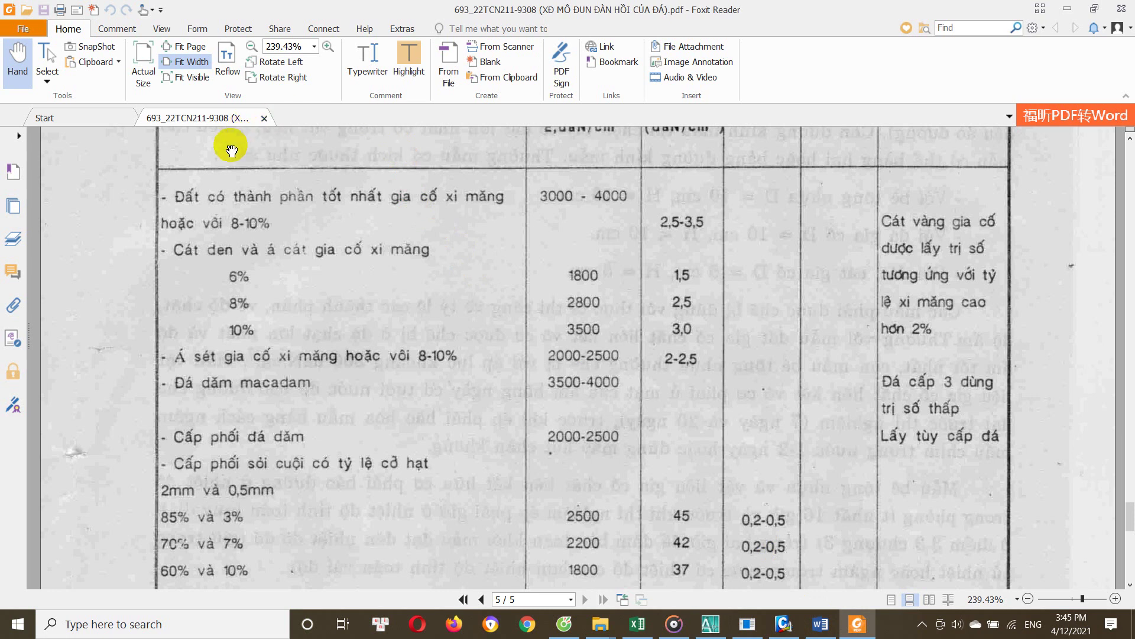
mouse_move(601, 624)
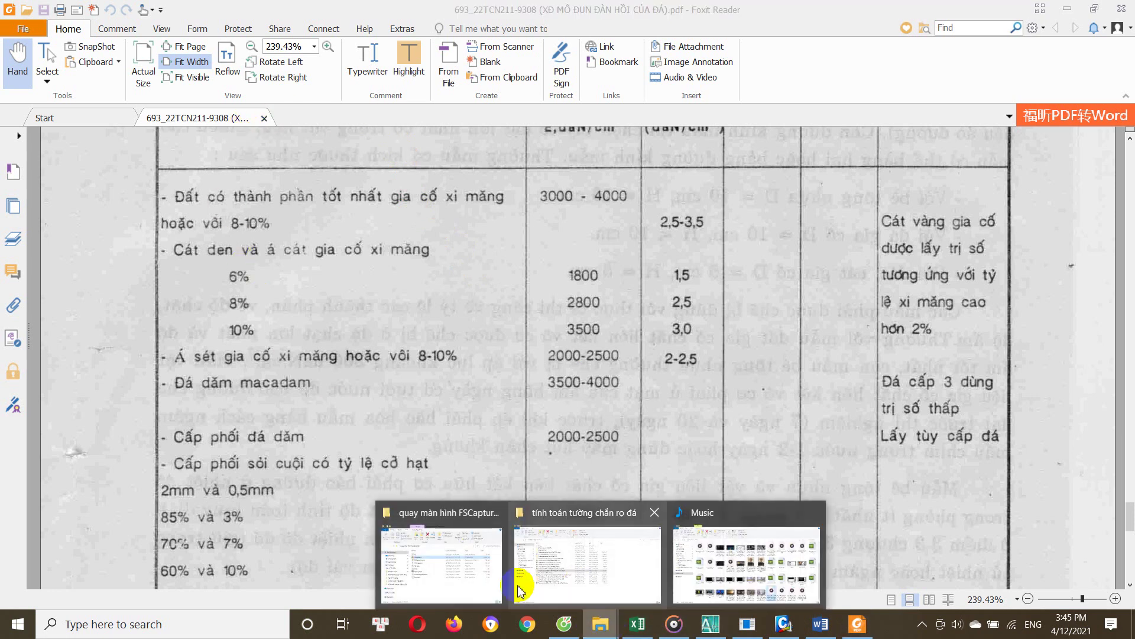
Open the 2016 gabion wall standard PDF and jump to page 24, Phụ lục B
left_click(614, 564)
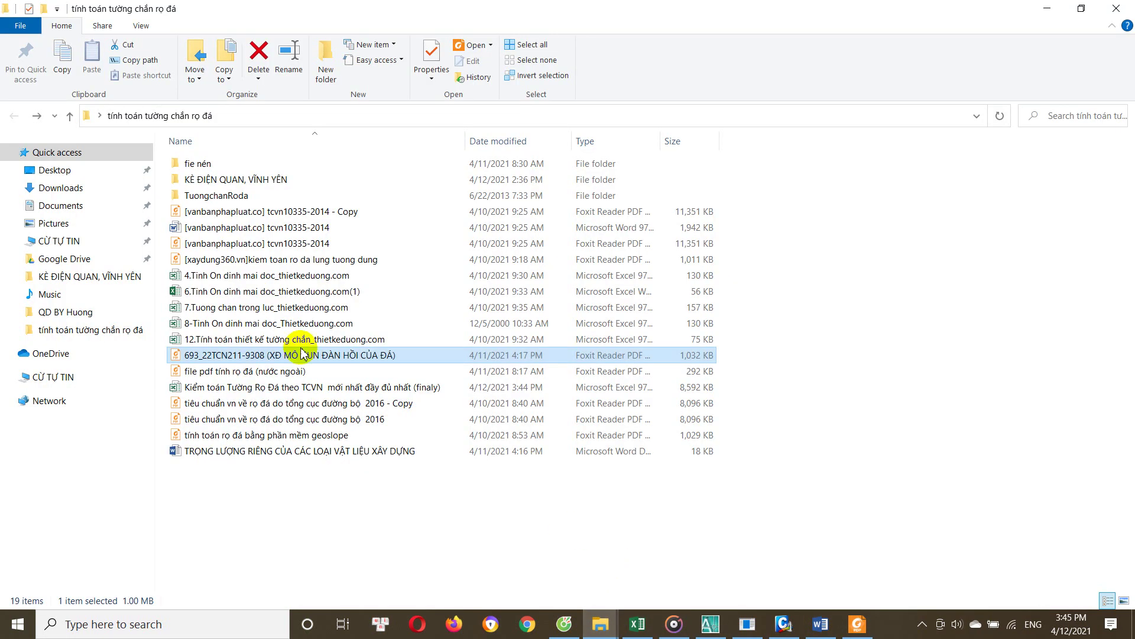
double_click(298, 421)
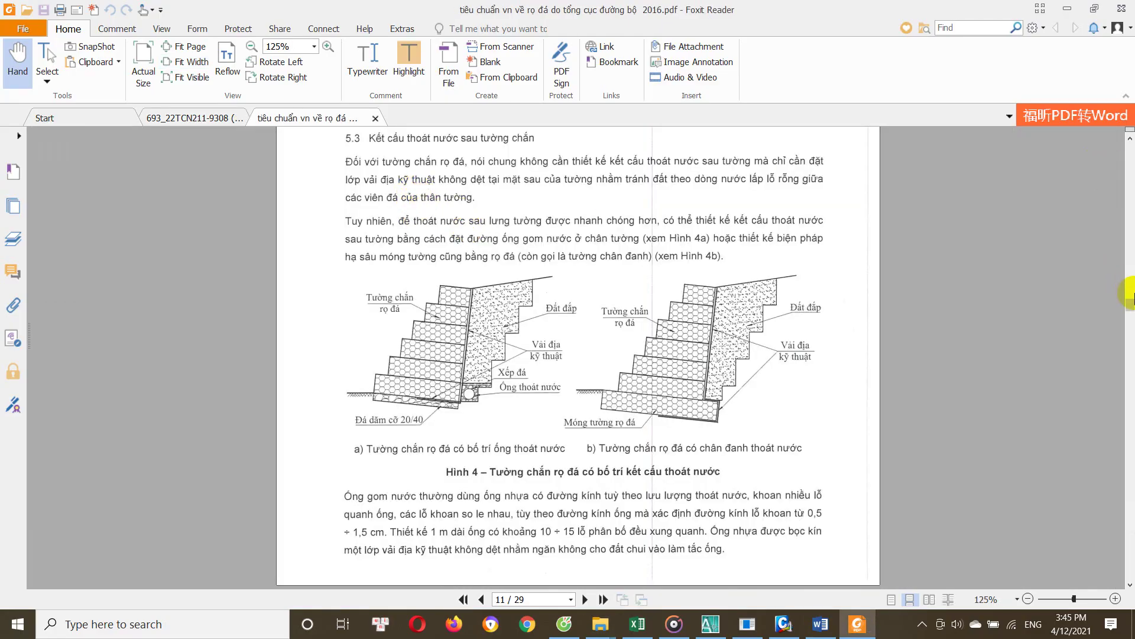
left_click_drag(1131, 306, 1131, 535)
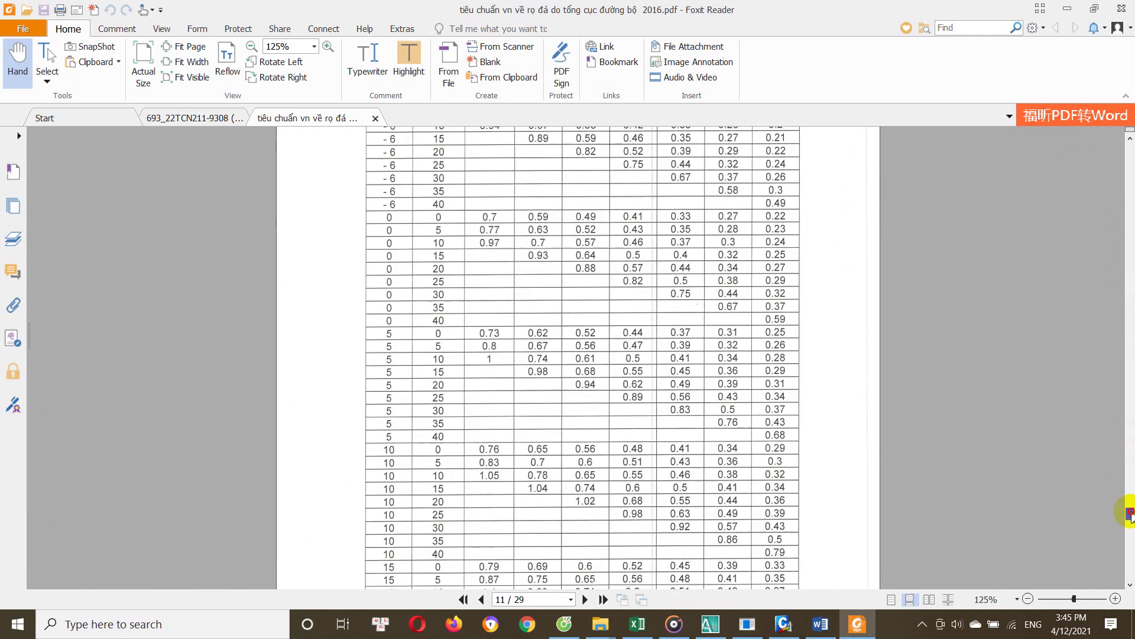
left_click_drag(1131, 535, 1130, 496)
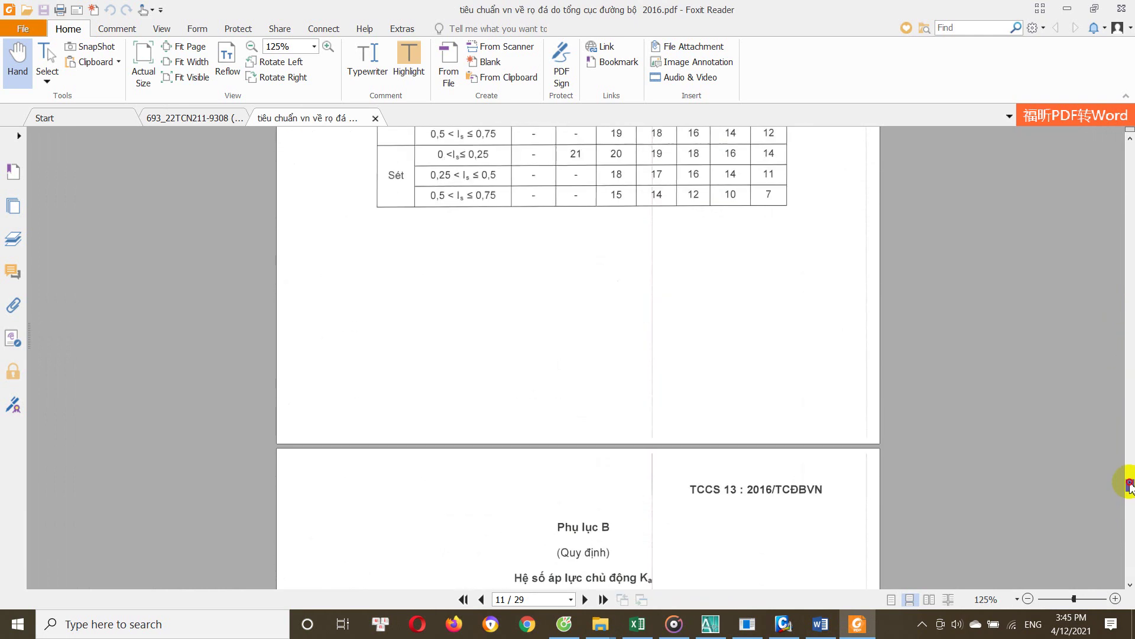
Read the Appendix B Ka coefficient table, then close that PDF and minimize Foxit Reader
scroll(596, 450, "down", 1)
scroll(599, 444, "up", 4)
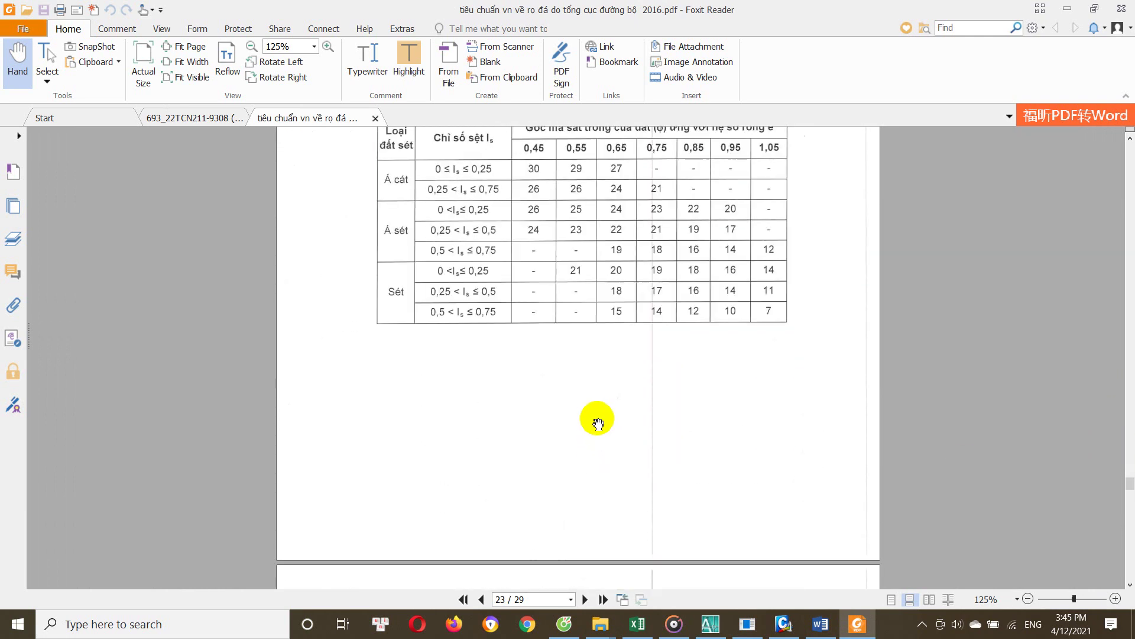
scroll(459, 360, "down", 3)
scroll(486, 372, "down", 5)
scroll(519, 384, "down", 4)
scroll(519, 384, "down", 1)
scroll(591, 332, "down", 1)
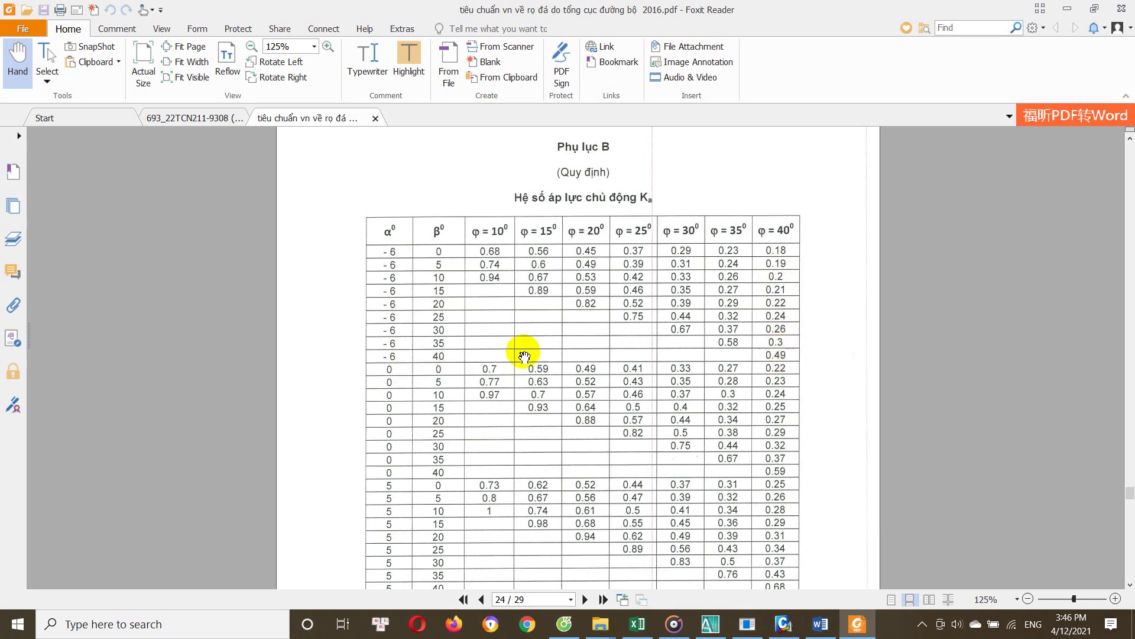
scroll(516, 360, "down", 2)
scroll(843, 347, "down", 3)
scroll(795, 392, "down", 4)
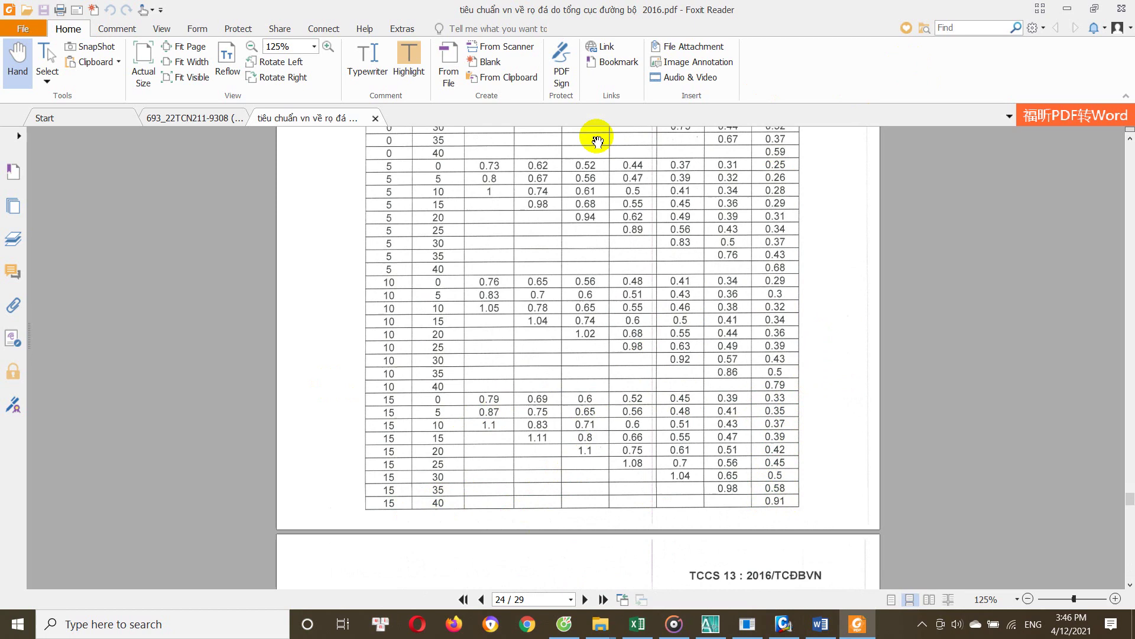
scroll(597, 140, "up", 4)
left_click(376, 119)
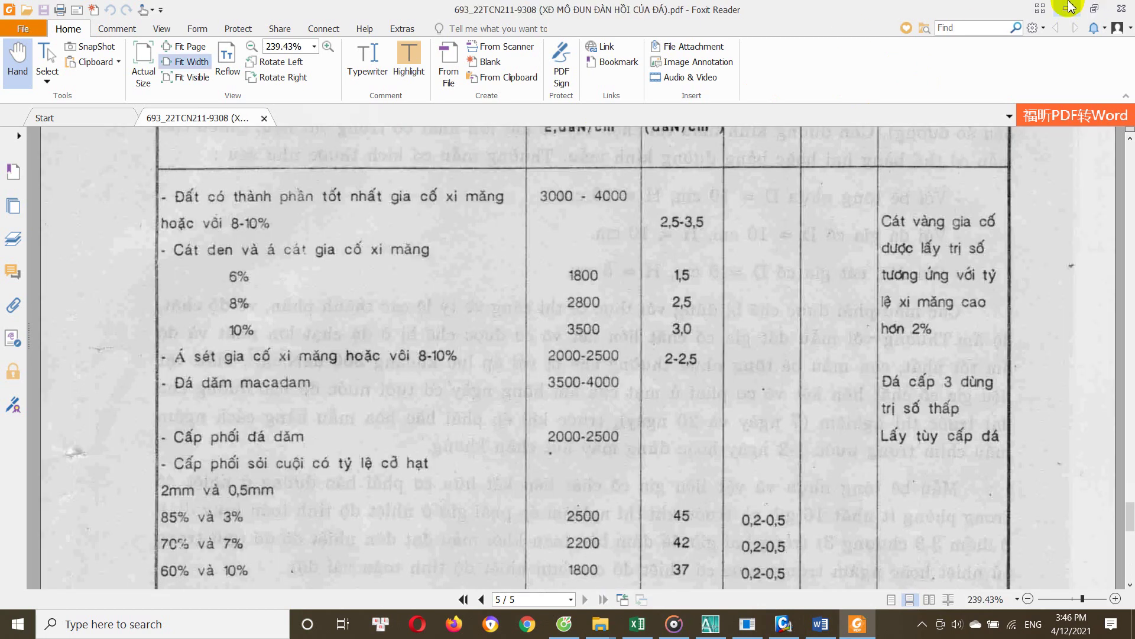
left_click(1070, 8)
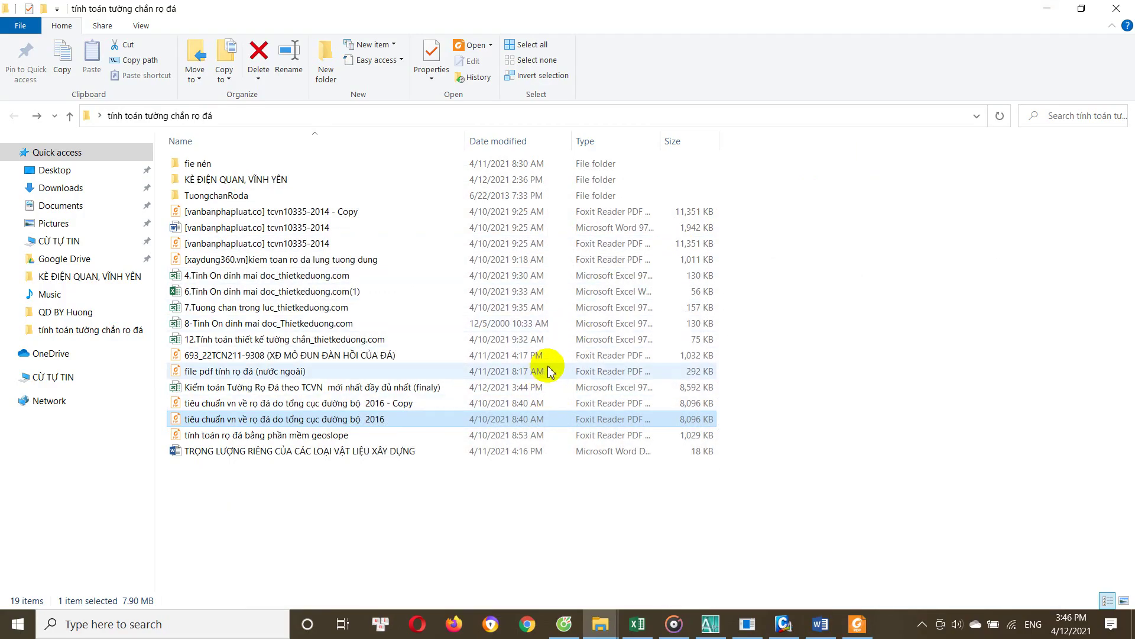
Minimize File Explorer and zoom around the AutoCAD gabion section drawing
left_click(1047, 8)
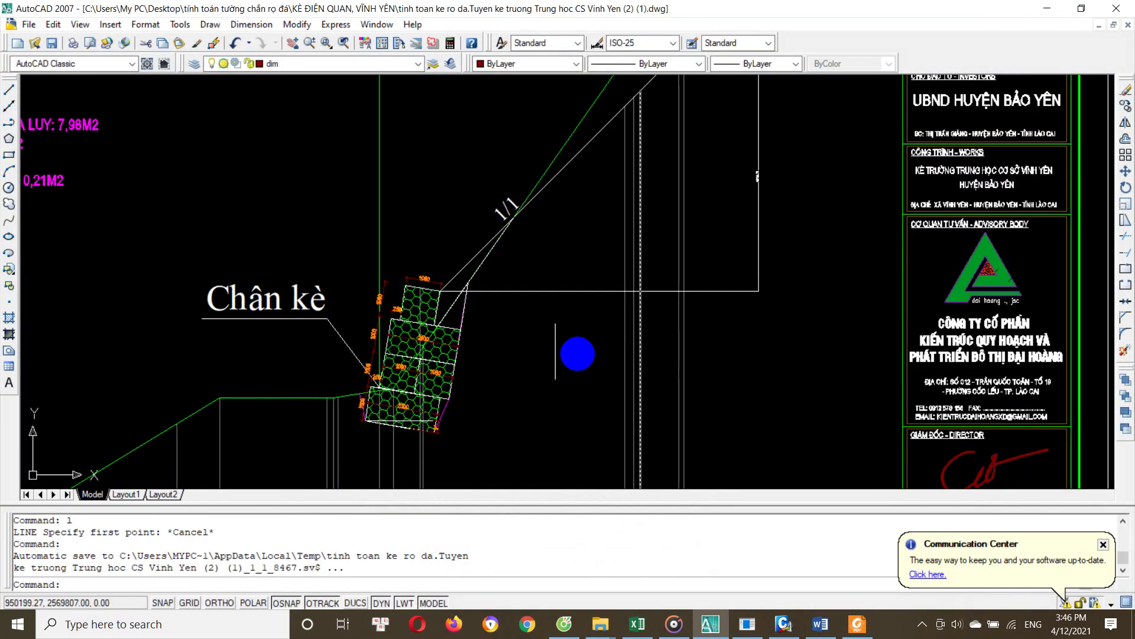
scroll(436, 322, "up", 2)
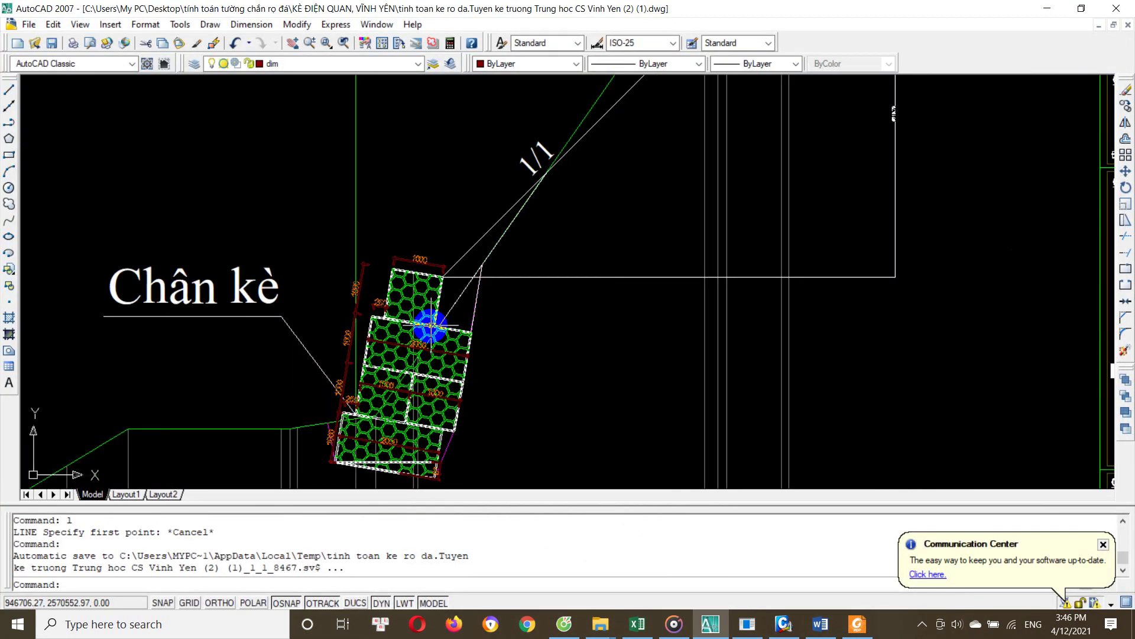
scroll(540, 184, "down", 1)
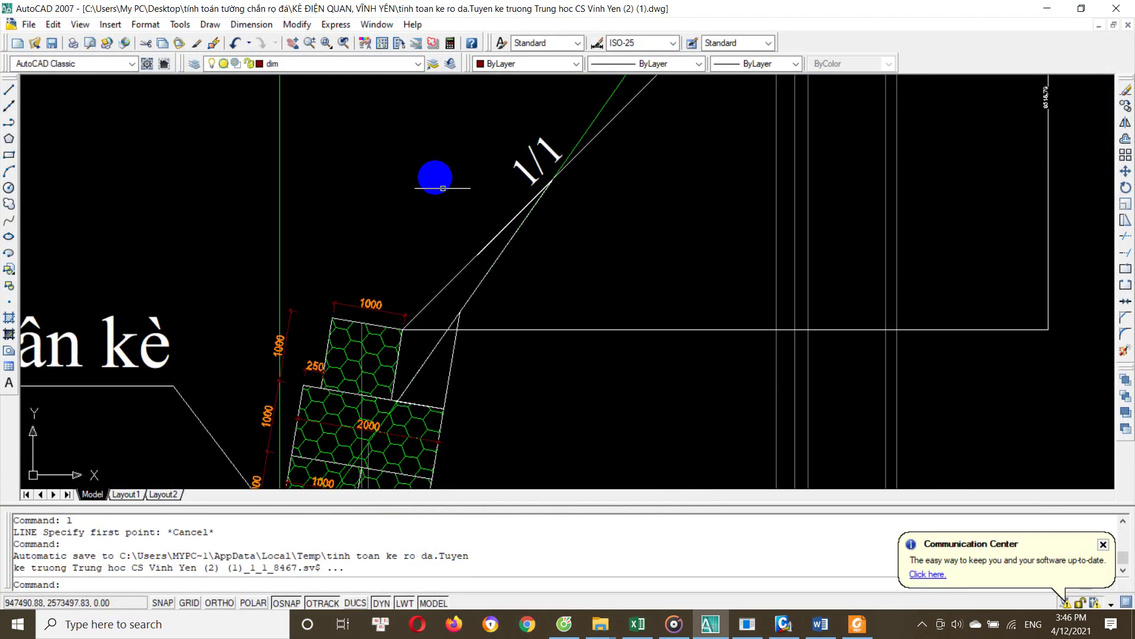
scroll(479, 185, "down", 1)
scroll(491, 185, "down", 1)
scroll(503, 154, "up", 2)
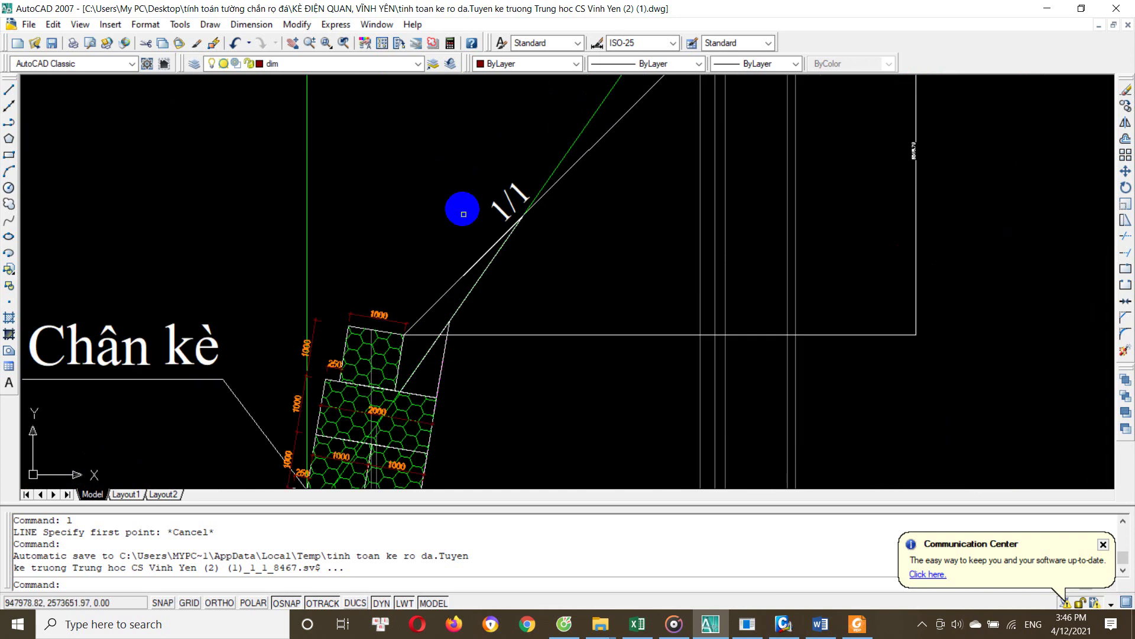
scroll(474, 190, "down", 1)
scroll(497, 248, "down", 3)
scroll(512, 261, "up", 1)
scroll(485, 251, "up", 2)
scroll(456, 248, "down", 1)
scroll(571, 336, "down", 3)
Pan and zoom to the Cọc K2 gabion cross-section showing the 1/1.5 slope
middle_click_drag(572, 336, 406, 183)
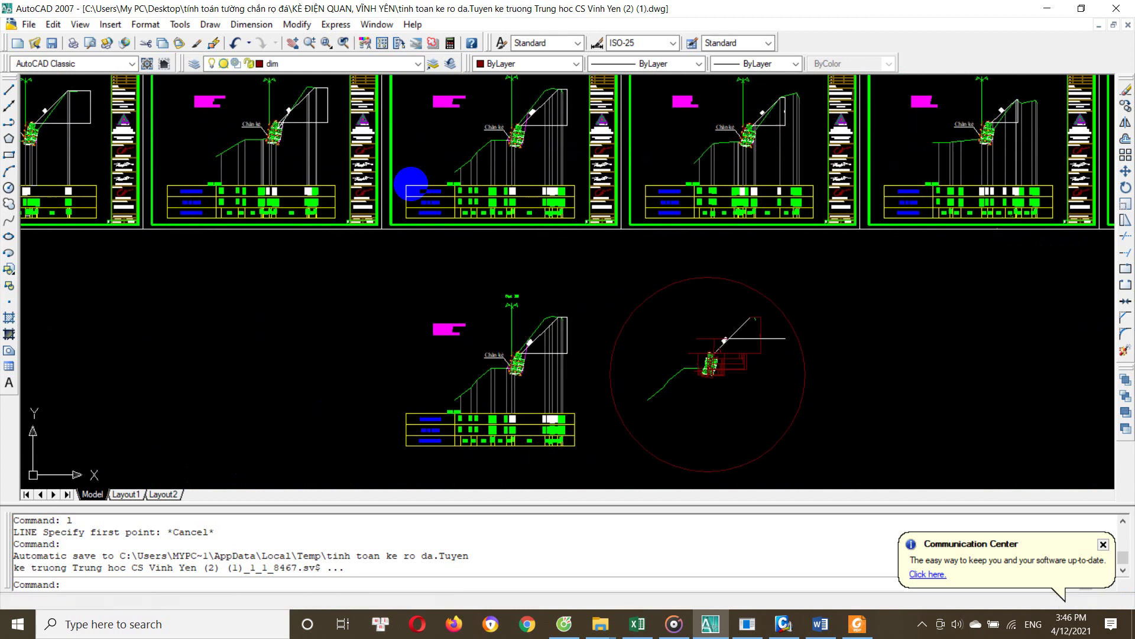
scroll(550, 373, "up", 3)
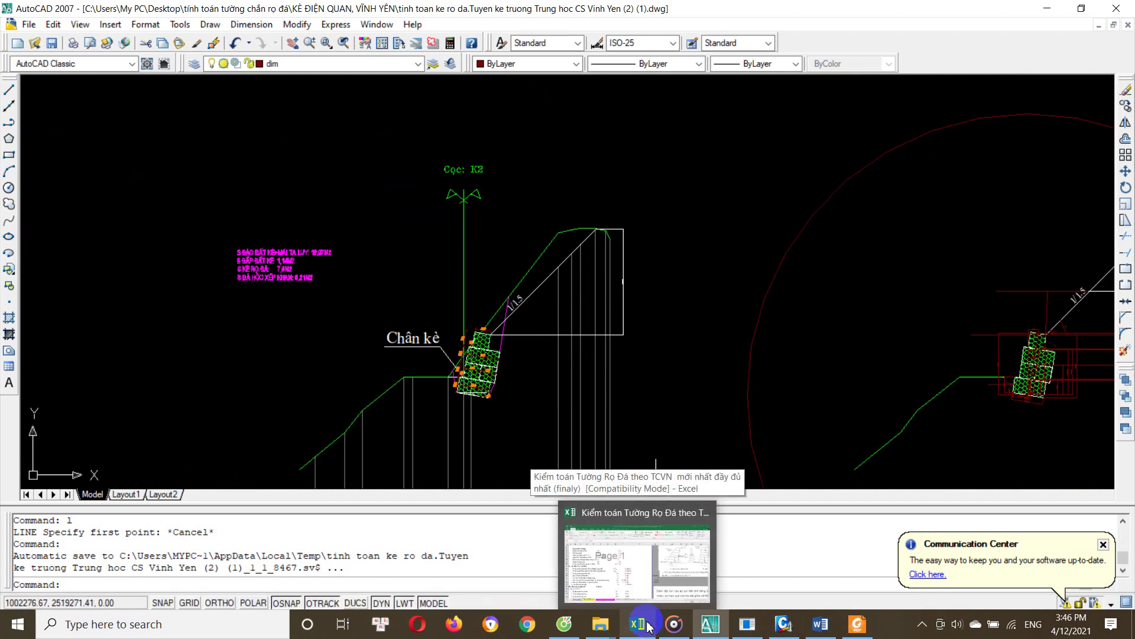
scroll(486, 336, "up", 3)
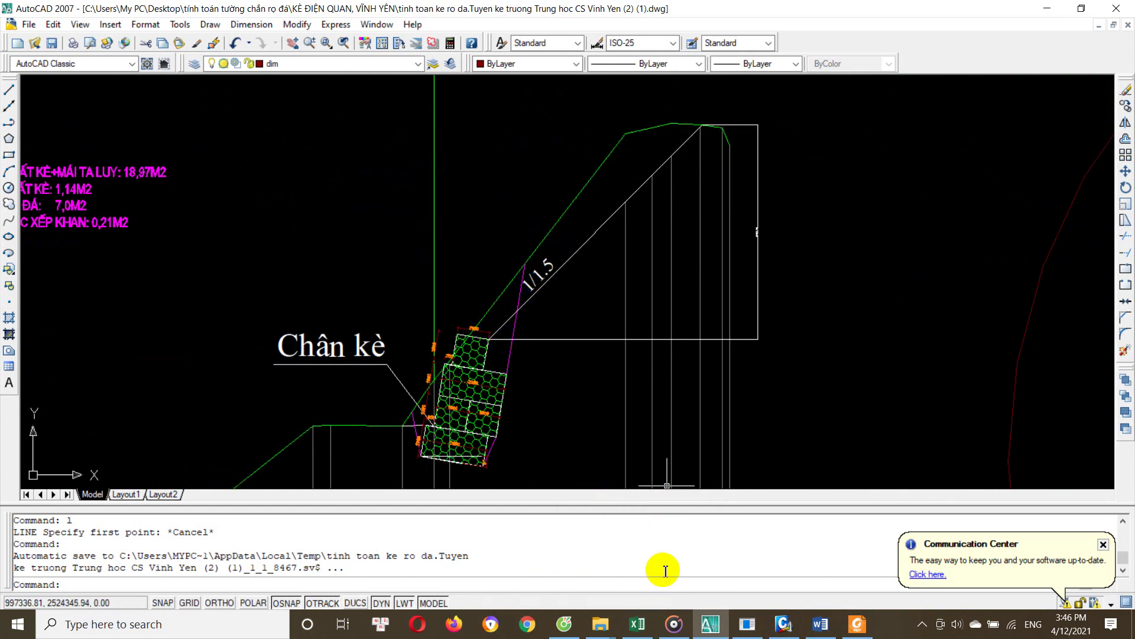
scroll(520, 325, "up", 1)
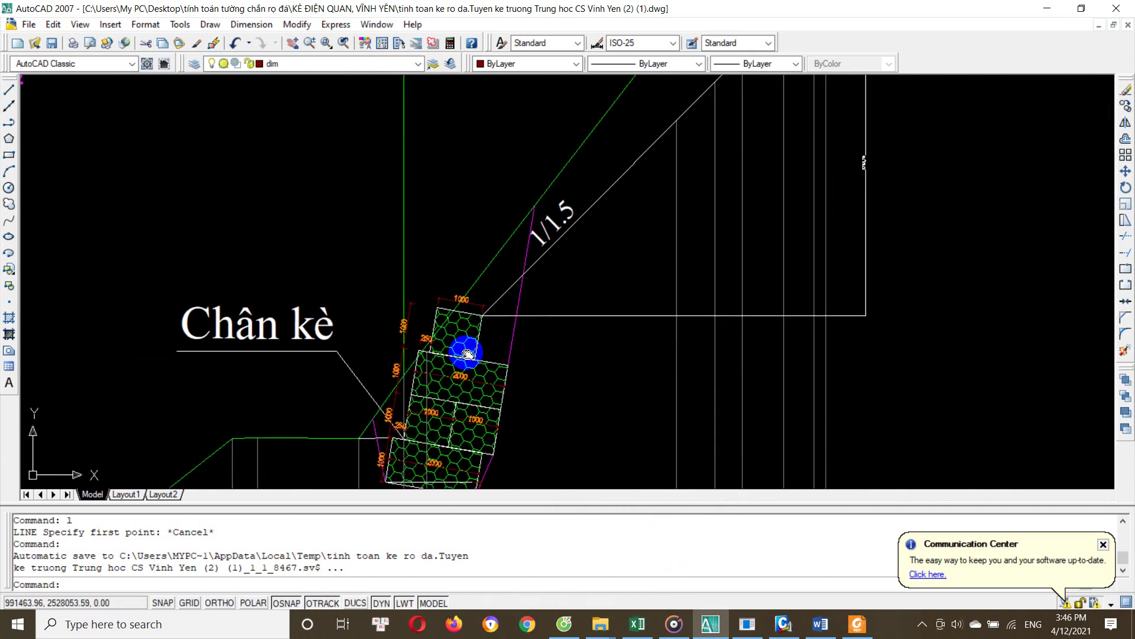
scroll(467, 331, "down", 2)
In Excel, confirm the backfill slope ratio in H28 reads 1.5
left_click(637, 623)
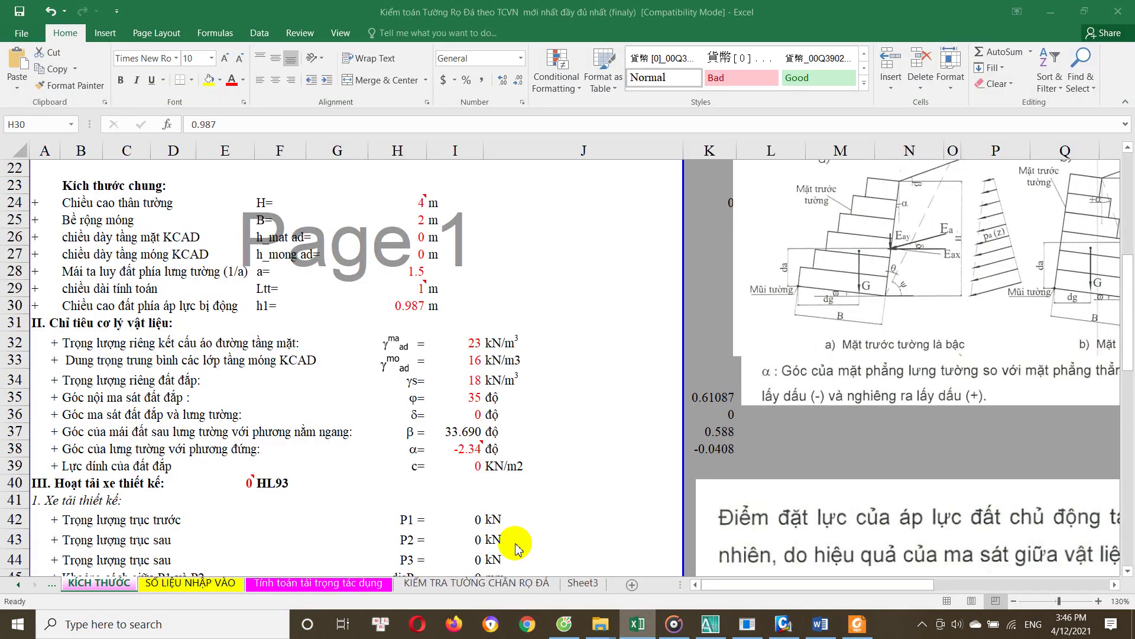
scroll(414, 372, "up", 2)
left_click(412, 379)
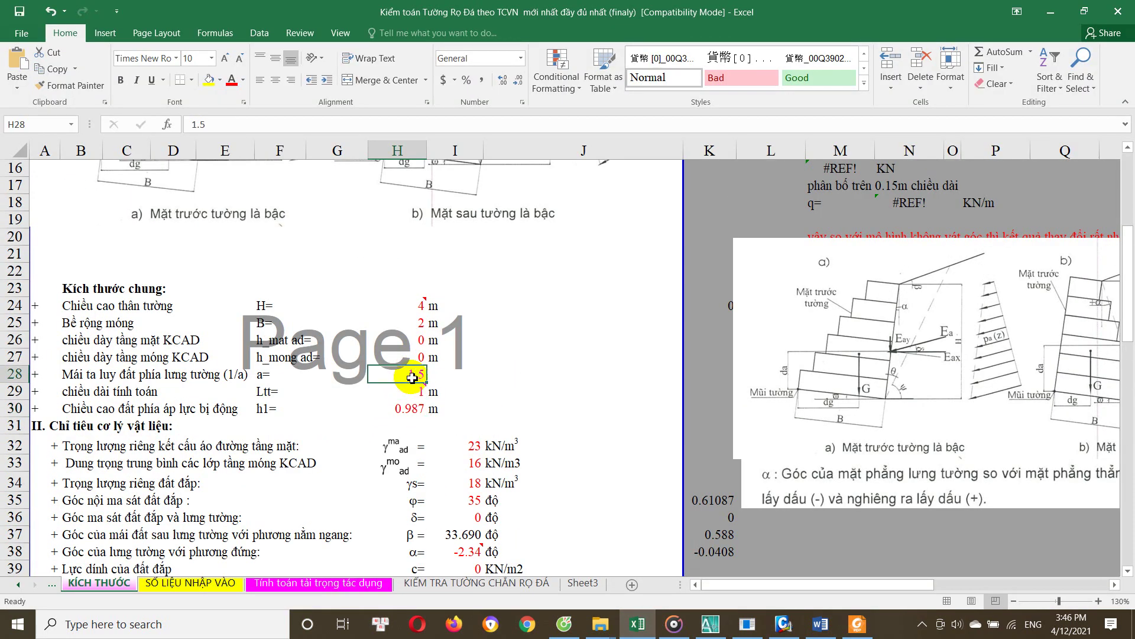
scroll(403, 394, "up", 2)
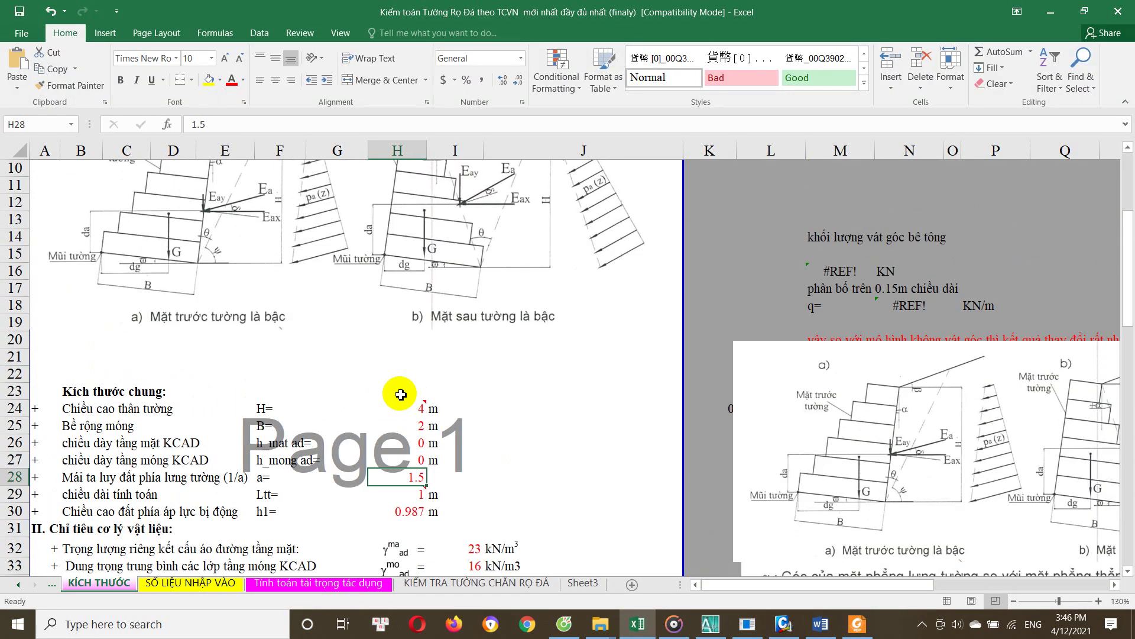
scroll(402, 396, "up", 1)
scroll(426, 331, "up", 1)
scroll(444, 367, "down", 5)
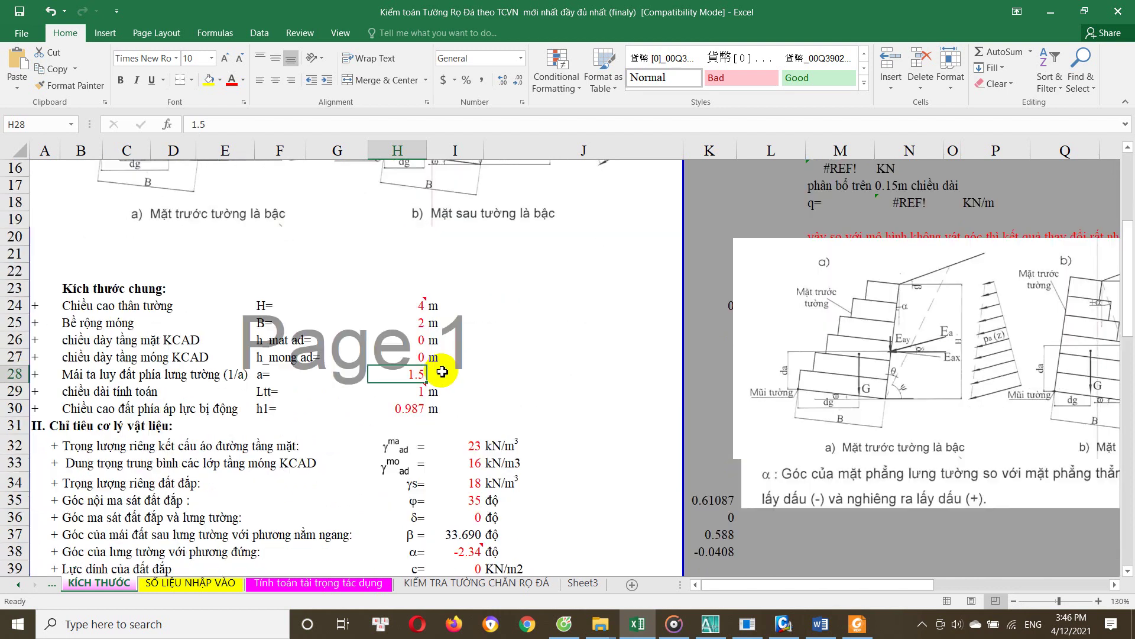
scroll(435, 463, "down", 3)
scroll(446, 471, "down", 3)
scroll(449, 475, "down", 1)
scroll(449, 473, "down", 4)
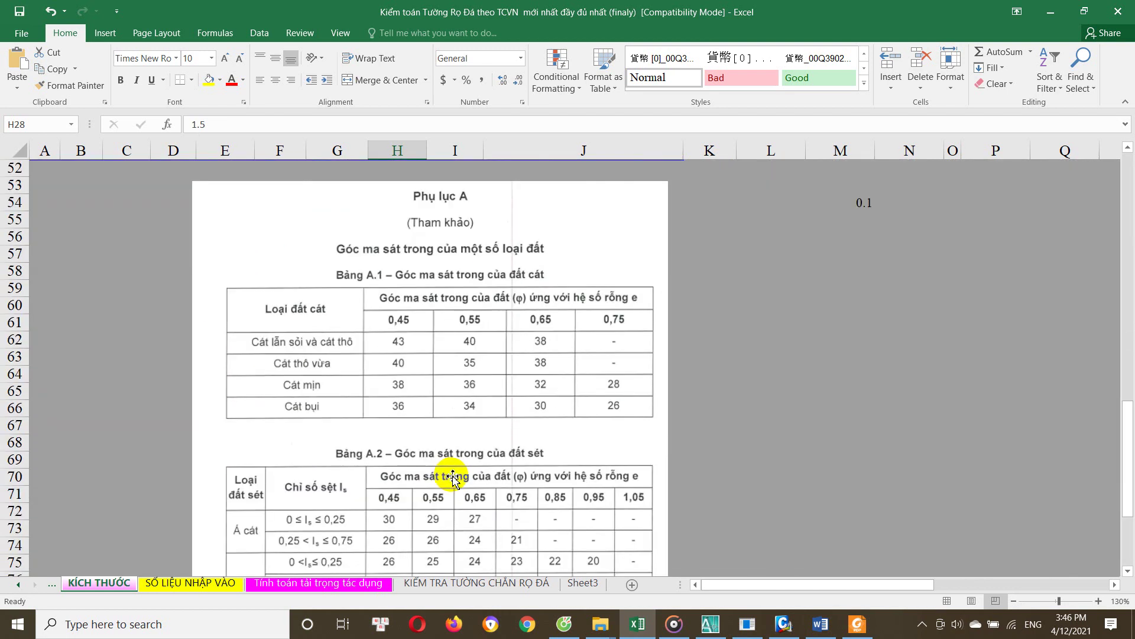
scroll(379, 408, "up", 4)
Open the KIỂM TRA TƯỜNG CHẮN RỌ ĐÁ sheet and review the bearing check near row 163
left_click(435, 585)
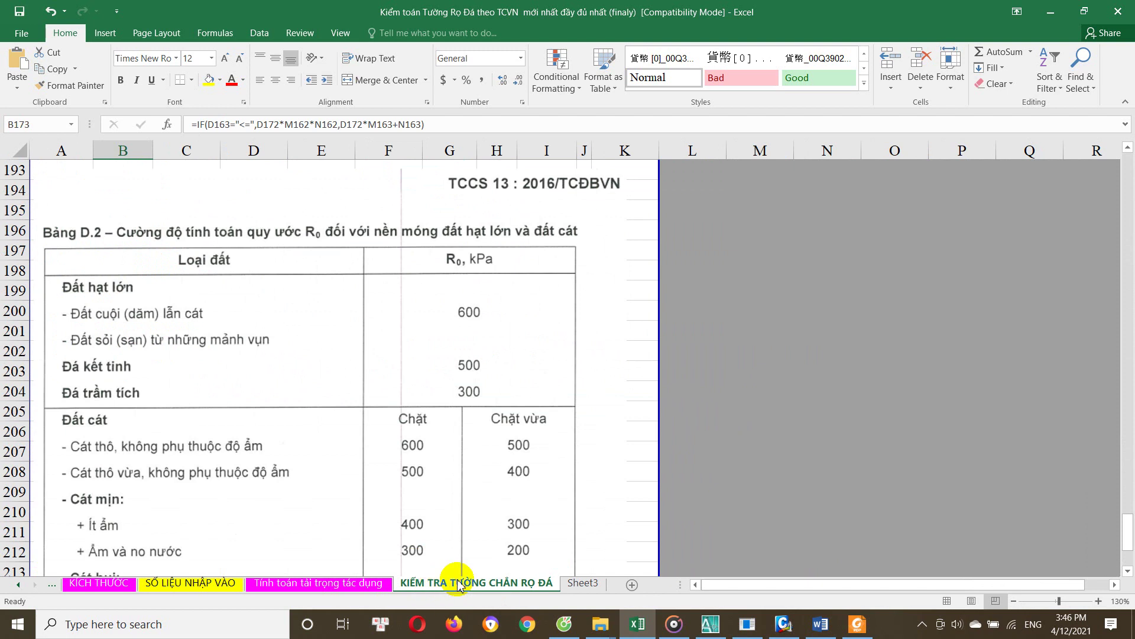
scroll(177, 384, "up", 1)
scroll(201, 420, "up", 6)
scroll(204, 417, "up", 1)
scroll(207, 414, "up", 3)
Save the check workbook and return to the AutoCAD gabion drawing
left_click(33, 35)
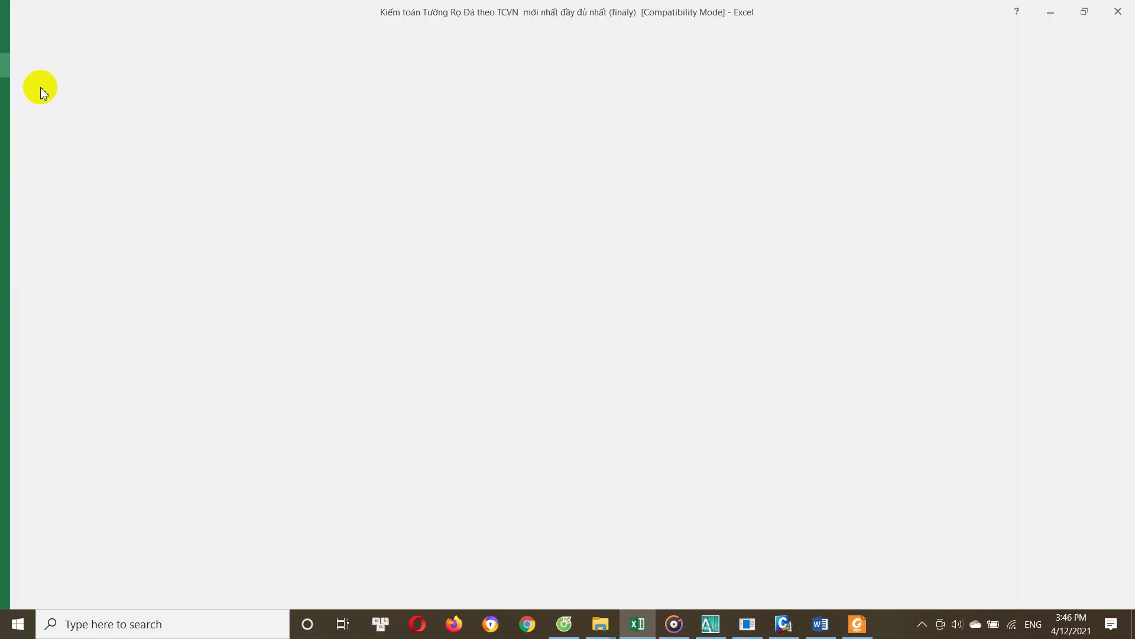
left_click(37, 139)
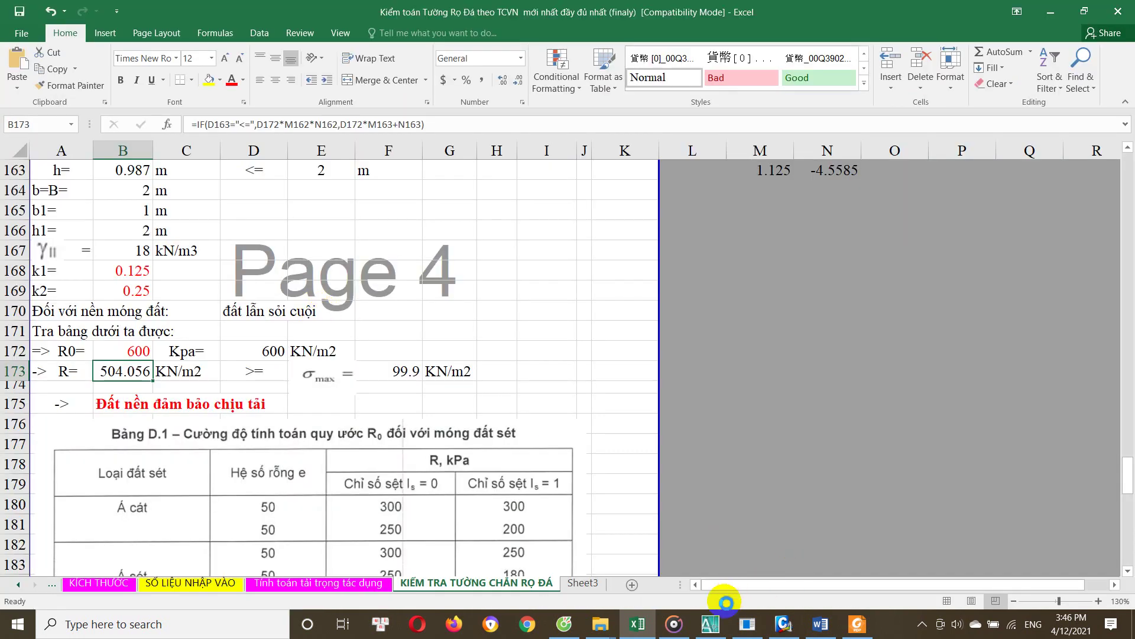
left_click(710, 624)
Zoom and pan AutoCAD so both stacked gabion blocks are in view
scroll(499, 338, "down", 1)
scroll(615, 375, "down", 2)
scroll(793, 345, "up", 5)
scroll(775, 367, "down", 1)
scroll(757, 322, "up", 3)
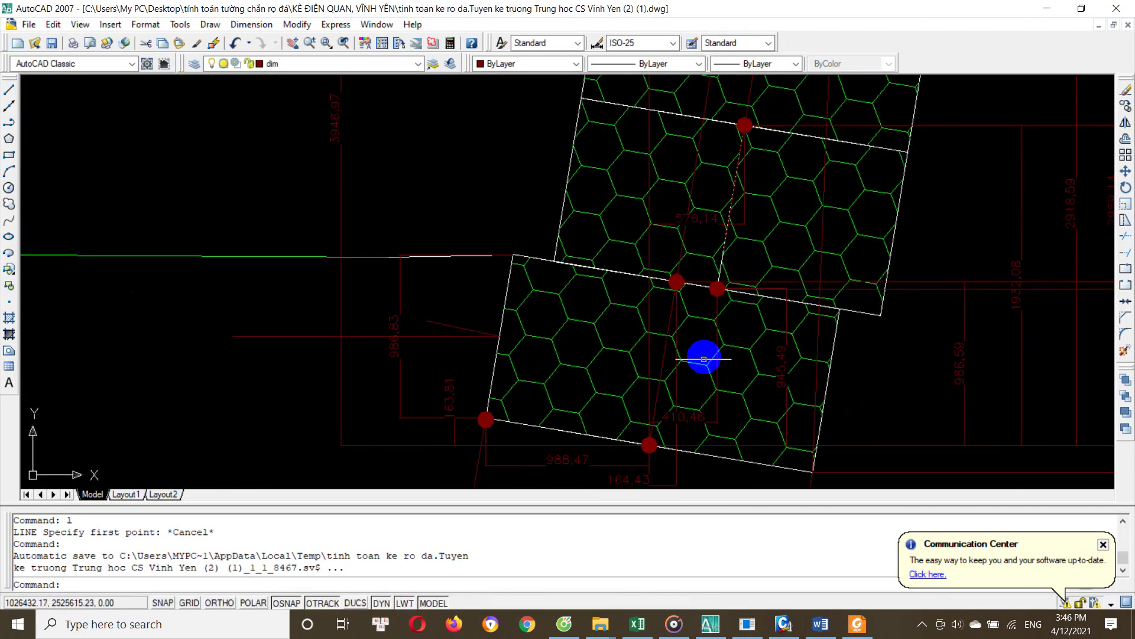
scroll(652, 456, "up", 1)
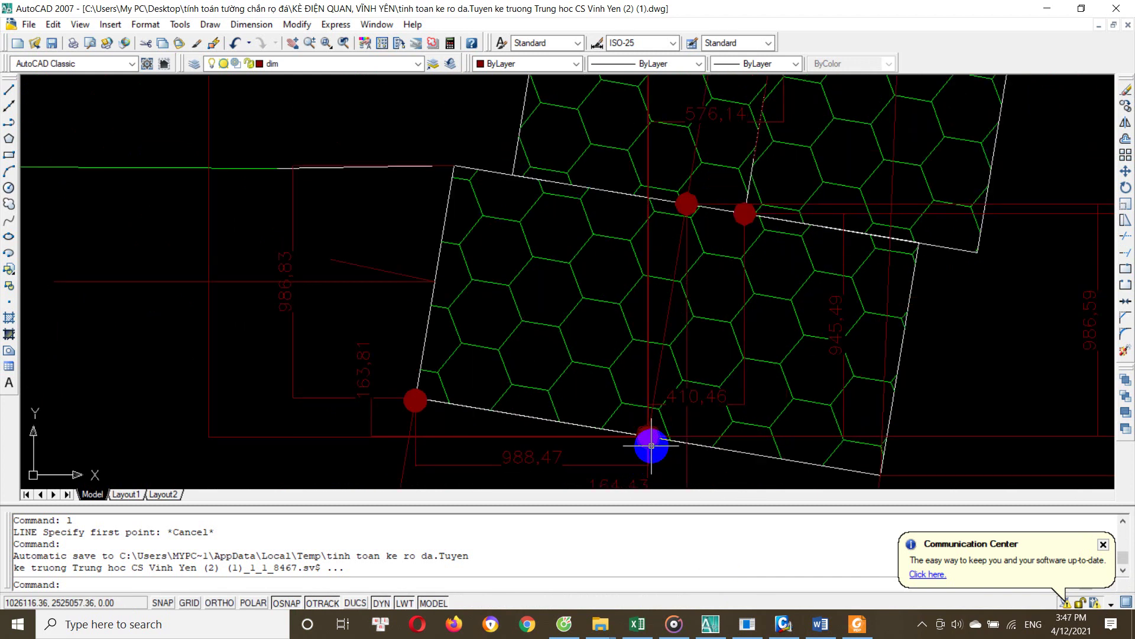
scroll(651, 446, "up", 2)
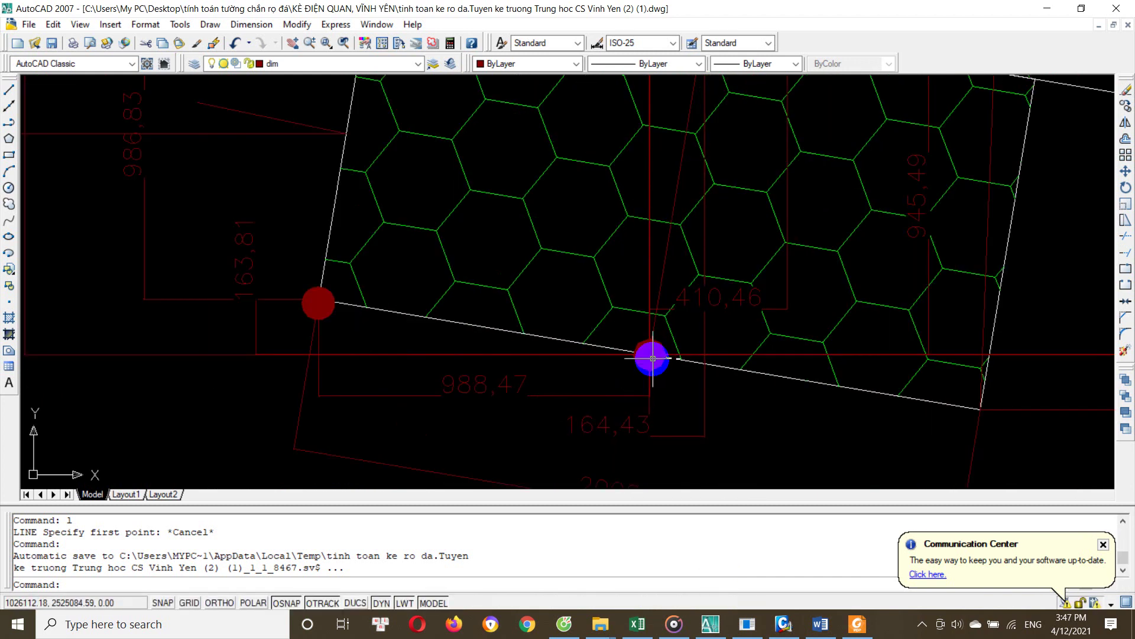
scroll(653, 358, "down", 2)
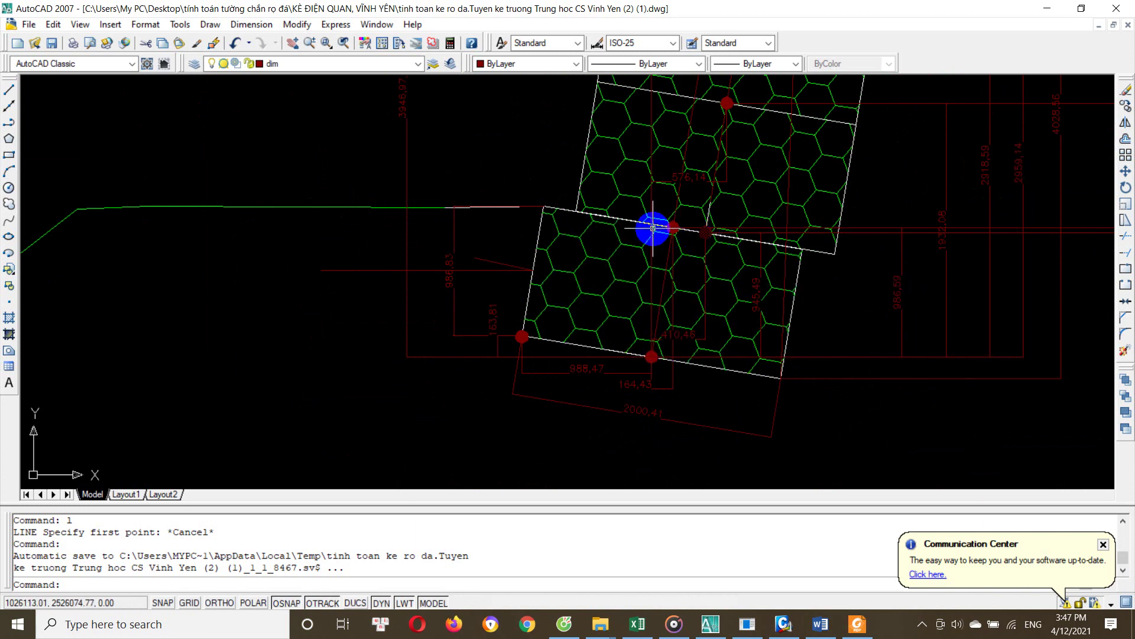
middle_click_drag(654, 228, 668, 316)
scroll(668, 317, "down", 1)
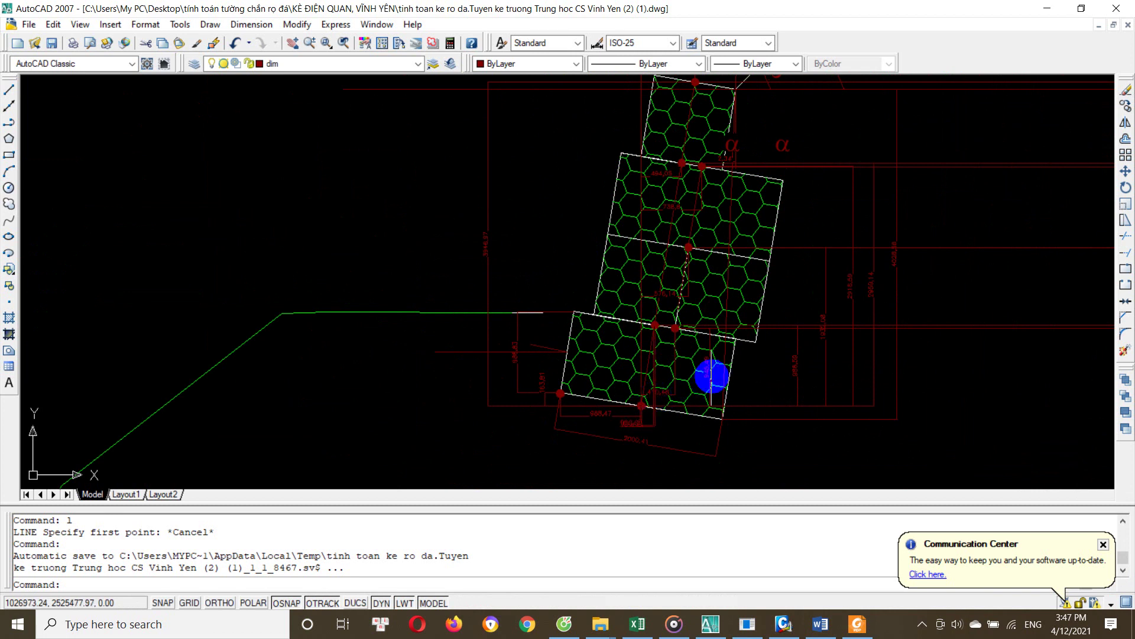
scroll(636, 414, "up", 5)
Select the lower block's 164,43 base dimension, inspect it alongside 988,47, then clear the selection
middle_click_drag(661, 443, 610, 307)
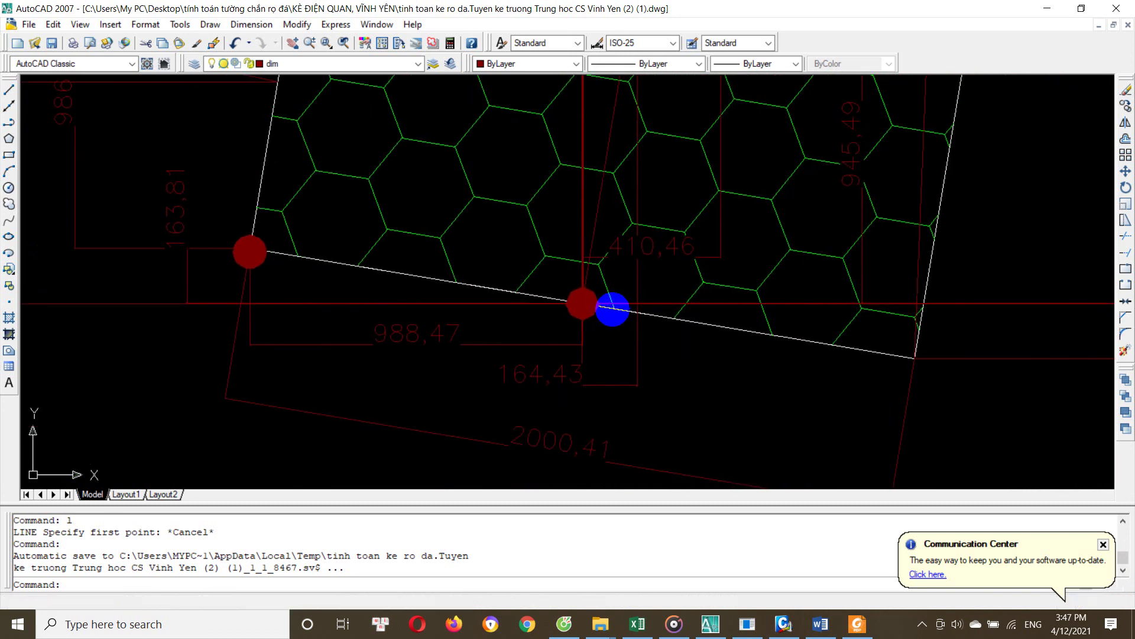
left_click(606, 379)
scroll(609, 394, "down", 2)
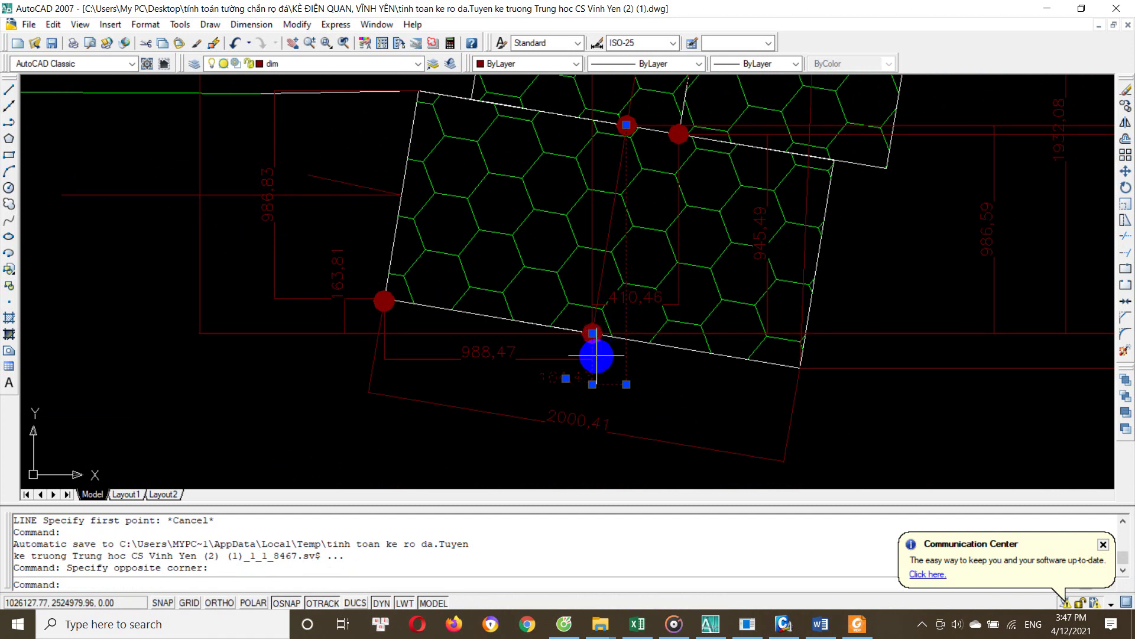
scroll(593, 355, "up", 3)
scroll(537, 380, "up", 2)
scroll(532, 370, "down", 2)
scroll(592, 355, "down", 2)
scroll(709, 351, "down", 1)
scroll(714, 341, "down", 1)
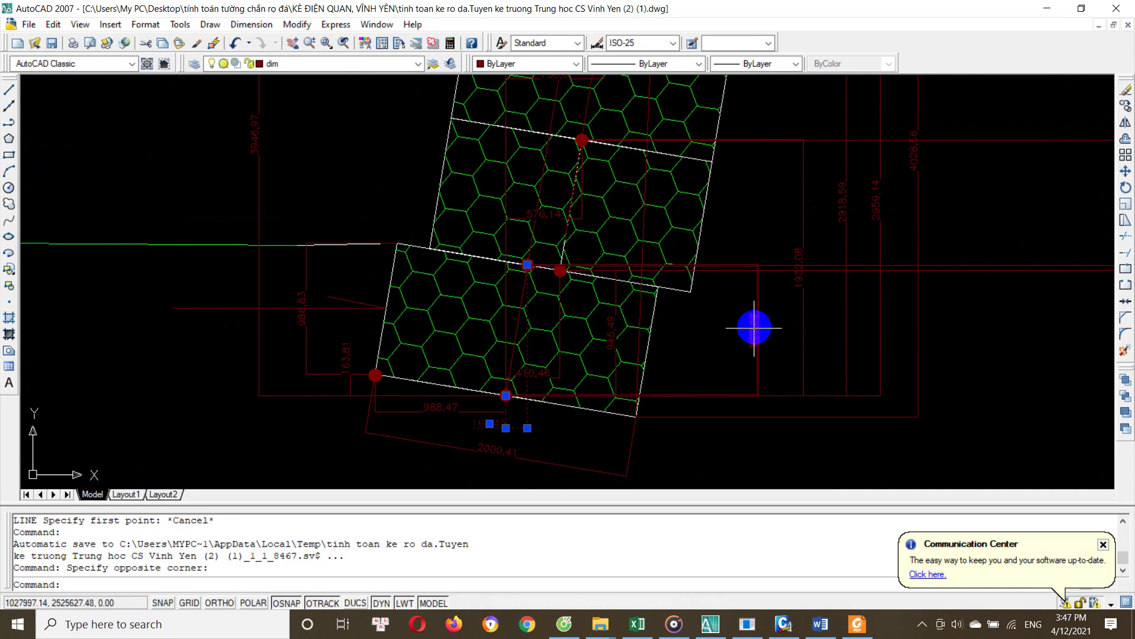
scroll(760, 337, "up", 3)
scroll(704, 316, "down", 2)
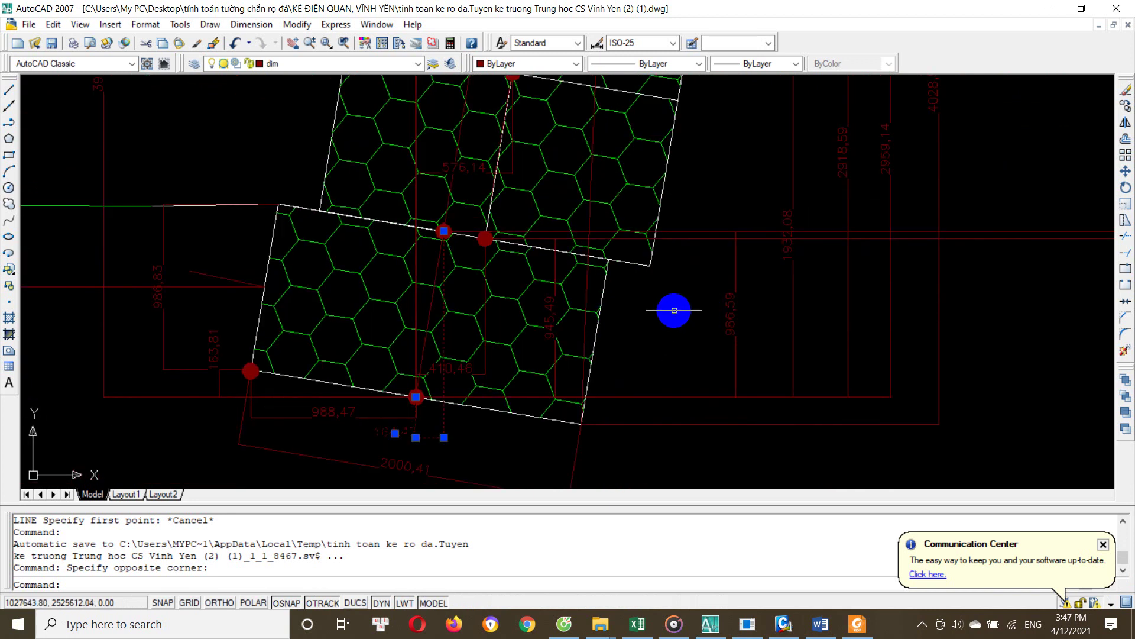
key("Escape")
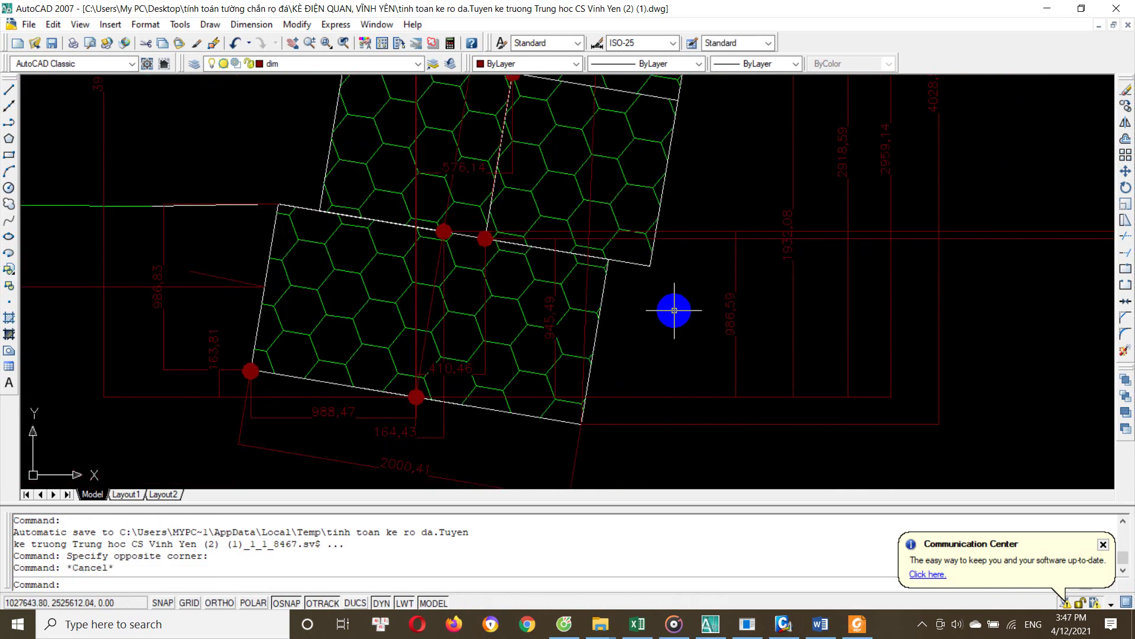
Bring up the MIDAS/Civil My moment results and center the wall model
left_click(785, 624)
mouse_move(672, 316)
middle_mouse_down()
mouse_move(550, 325)
mouse_move(501, 349)
mouse_move(550, 330)
middle_mouse_up()
scroll(550, 330, "down", 2)
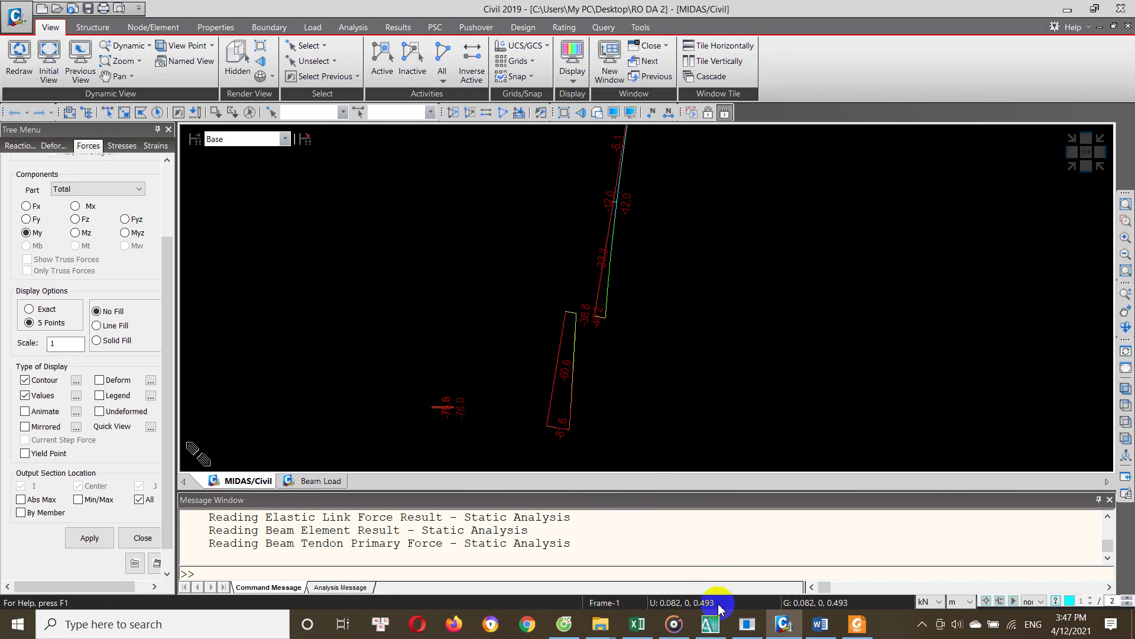
left_click(718, 626)
scroll(600, 314, "up", 2)
scroll(452, 359, "up", 2)
scroll(520, 260, "down", 2)
scroll(406, 334, "up", 2)
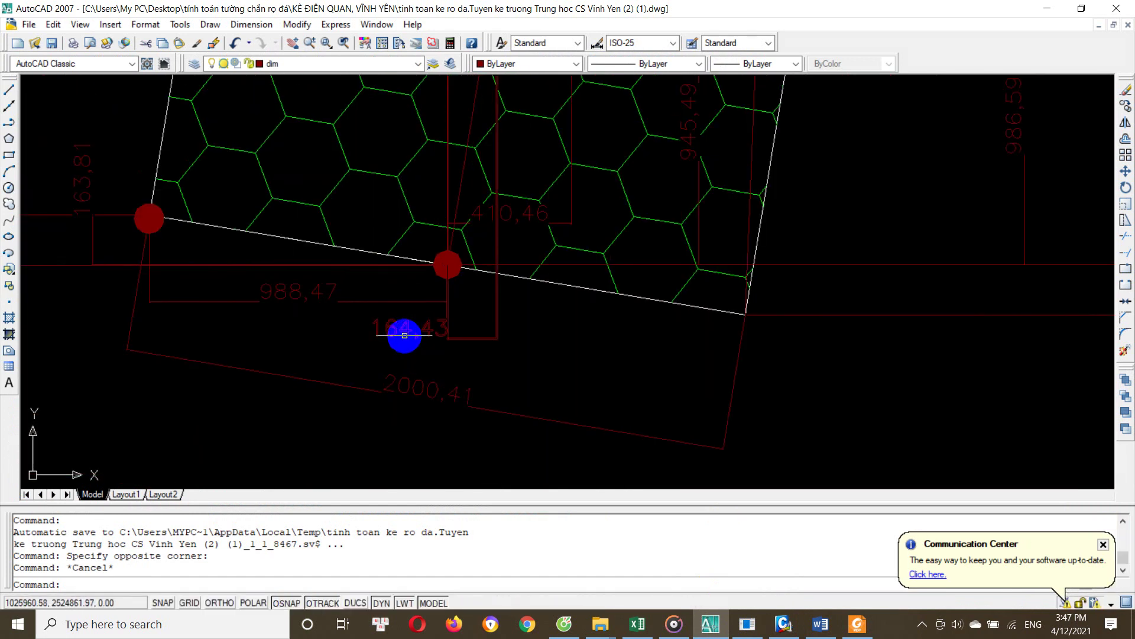
scroll(422, 338, "down", 2)
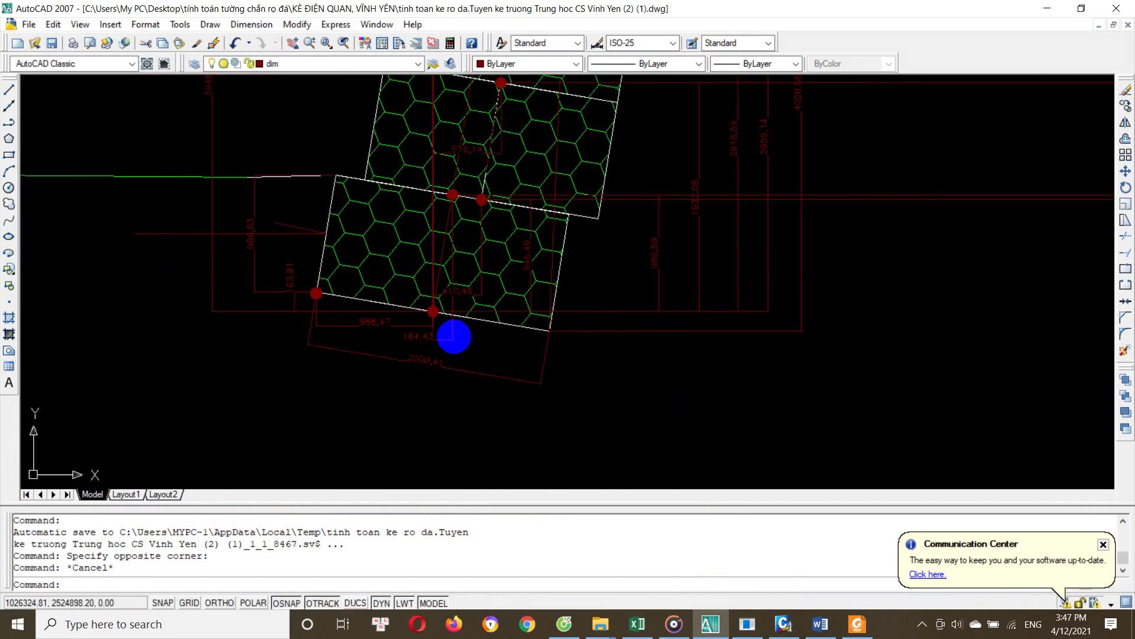
scroll(686, 249, "up", 1)
scroll(612, 261, "up", 2)
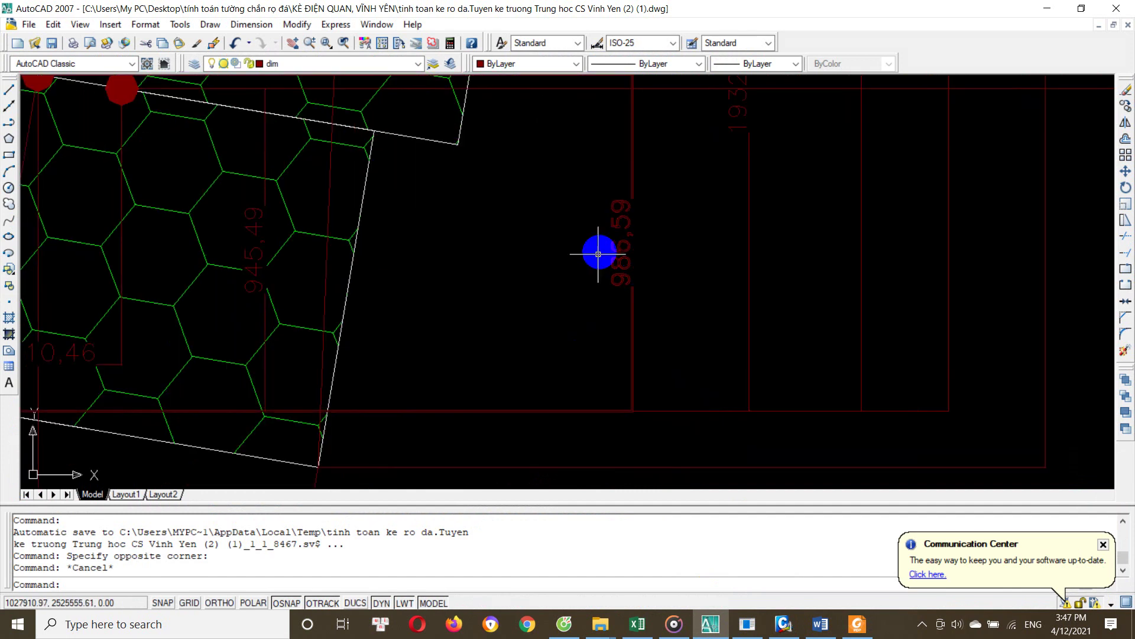
scroll(606, 269, "down", 3)
scroll(450, 231, "up", 2)
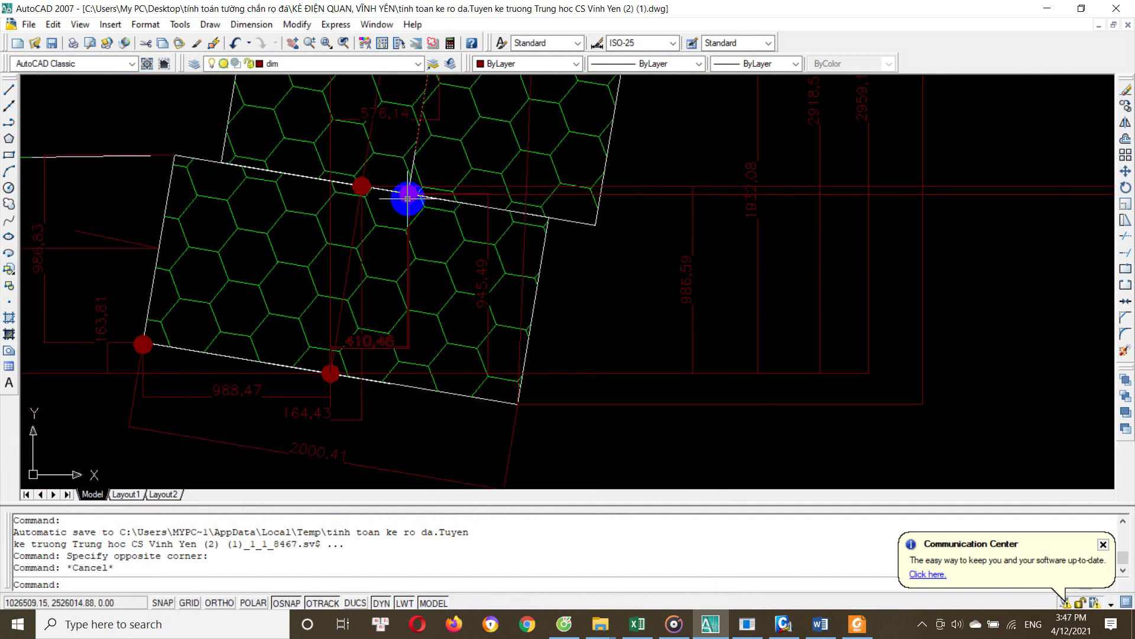
scroll(354, 351, "up", 2)
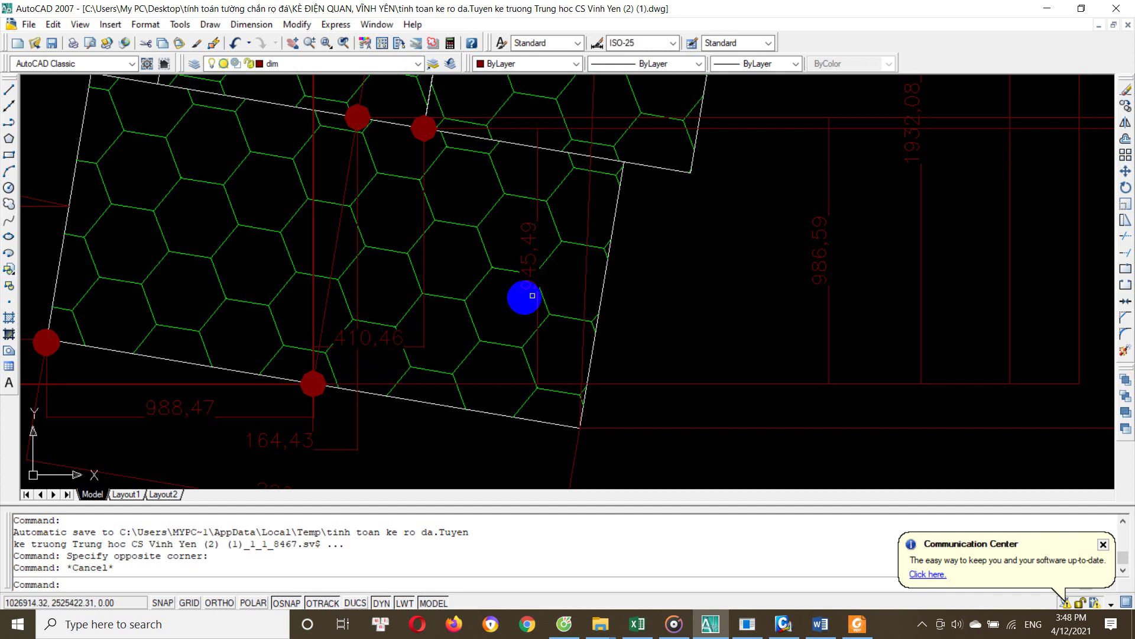
scroll(535, 307, "down", 1)
scroll(609, 313, "down", 1)
scroll(464, 343, "up", 2)
scroll(461, 345, "up", 1)
scroll(458, 337, "up", 1)
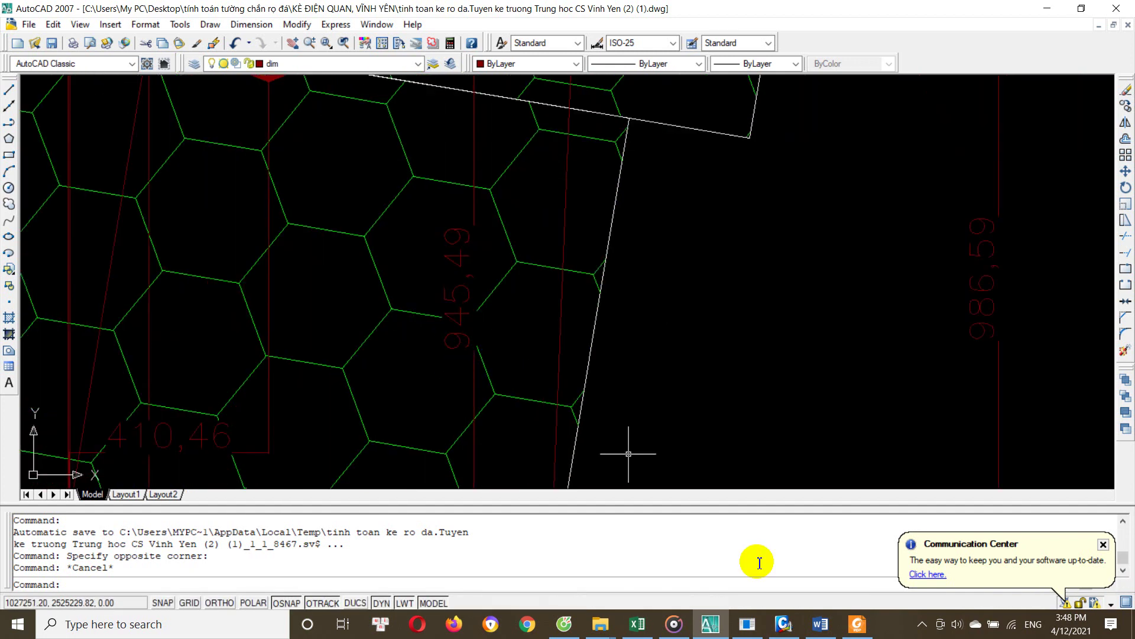
left_click(784, 624)
middle_click_drag(711, 369, 600, 327)
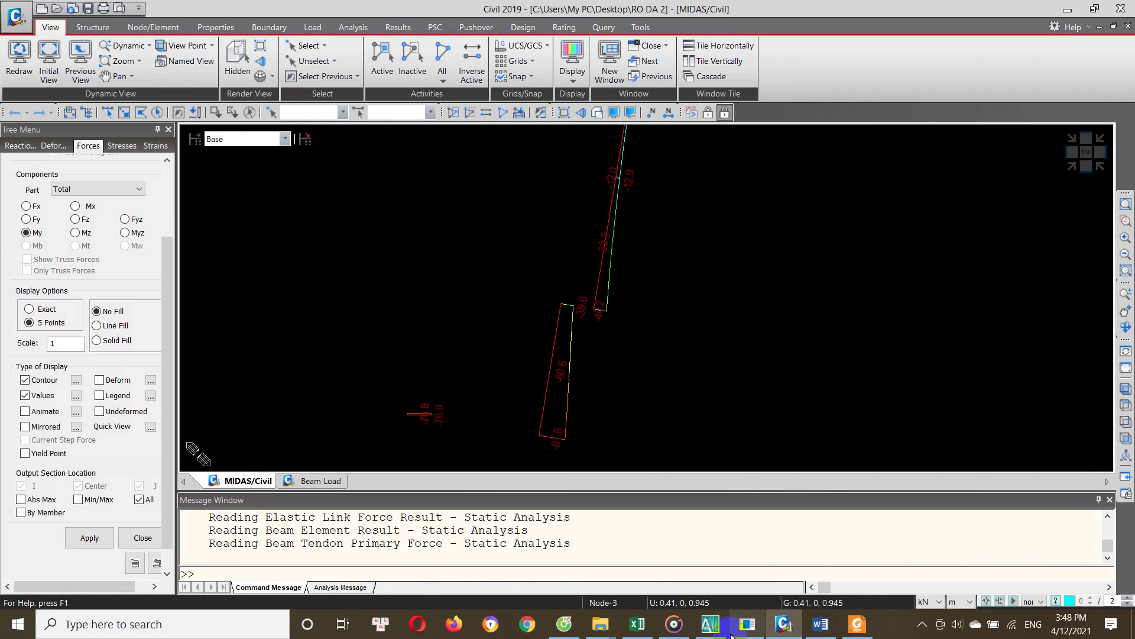
left_click(710, 623)
scroll(458, 329, "down", 2)
scroll(459, 308, "up", 2)
scroll(459, 278, "up", 1)
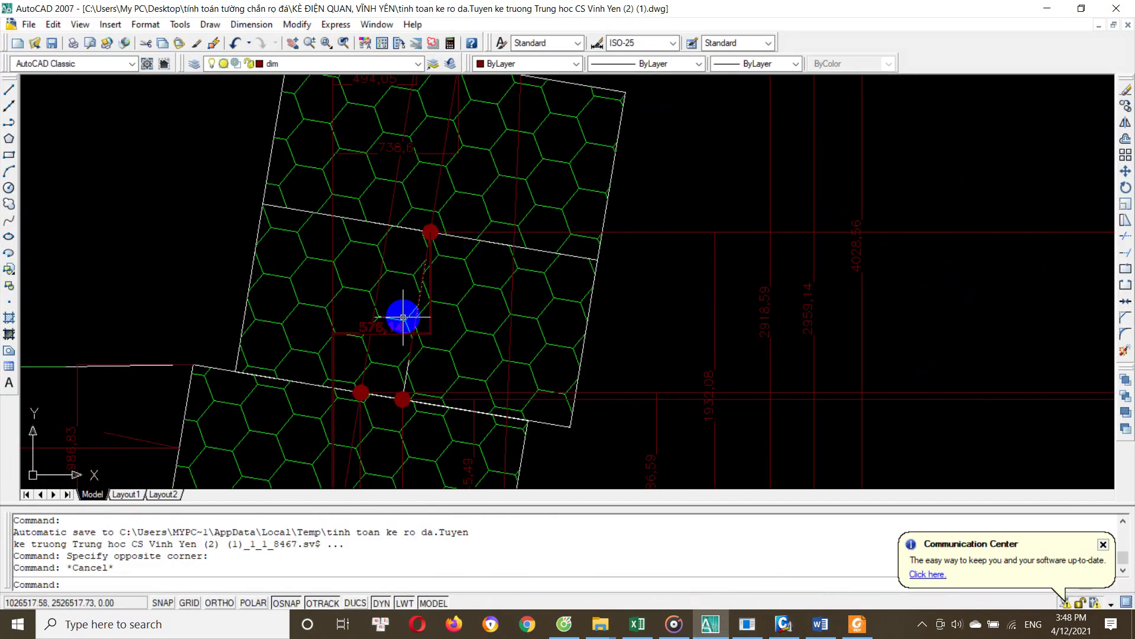
scroll(363, 343, "up", 1)
scroll(370, 340, "up", 3)
scroll(381, 332, "down", 4)
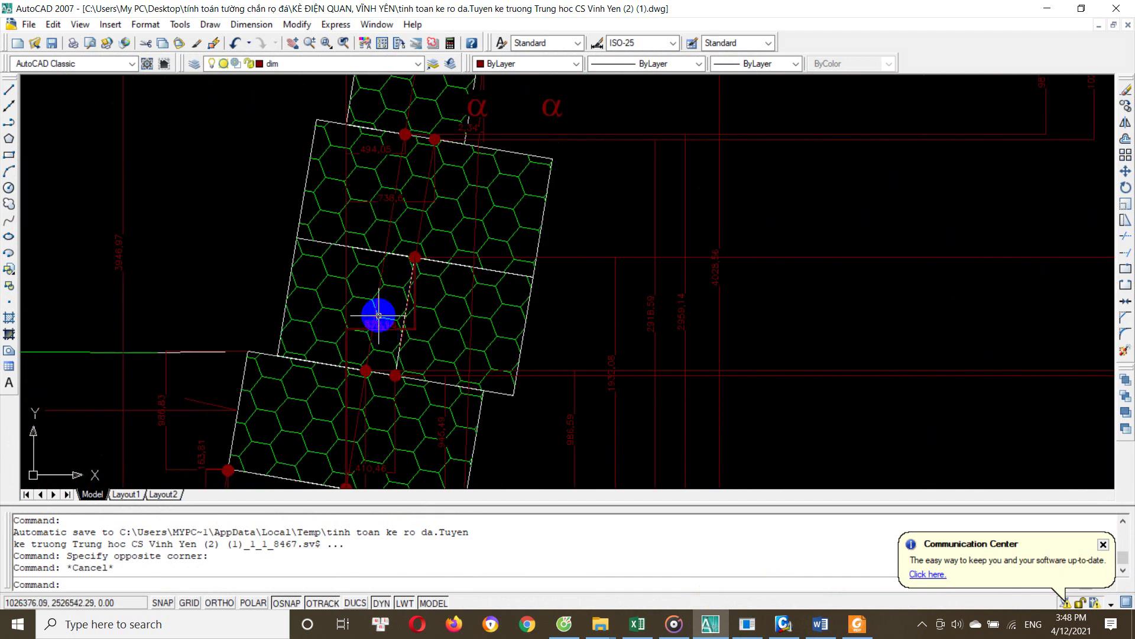
scroll(611, 354, "up", 1)
scroll(615, 307, "up", 3)
scroll(639, 291, "down", 3)
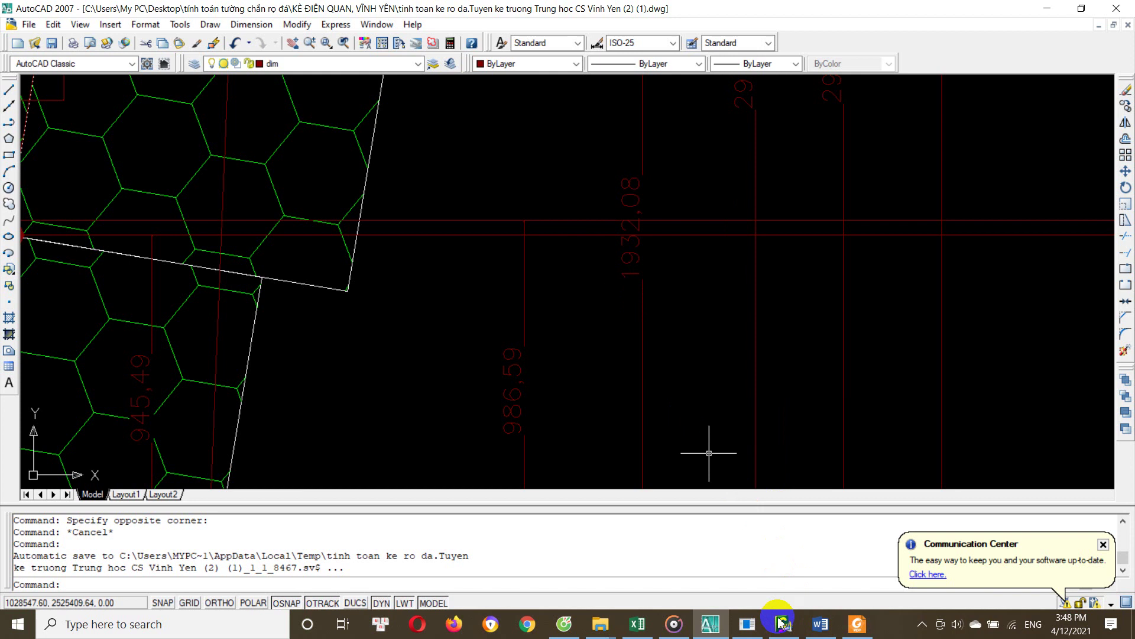
left_click(783, 623)
middle_click_drag(609, 246, 583, 321)
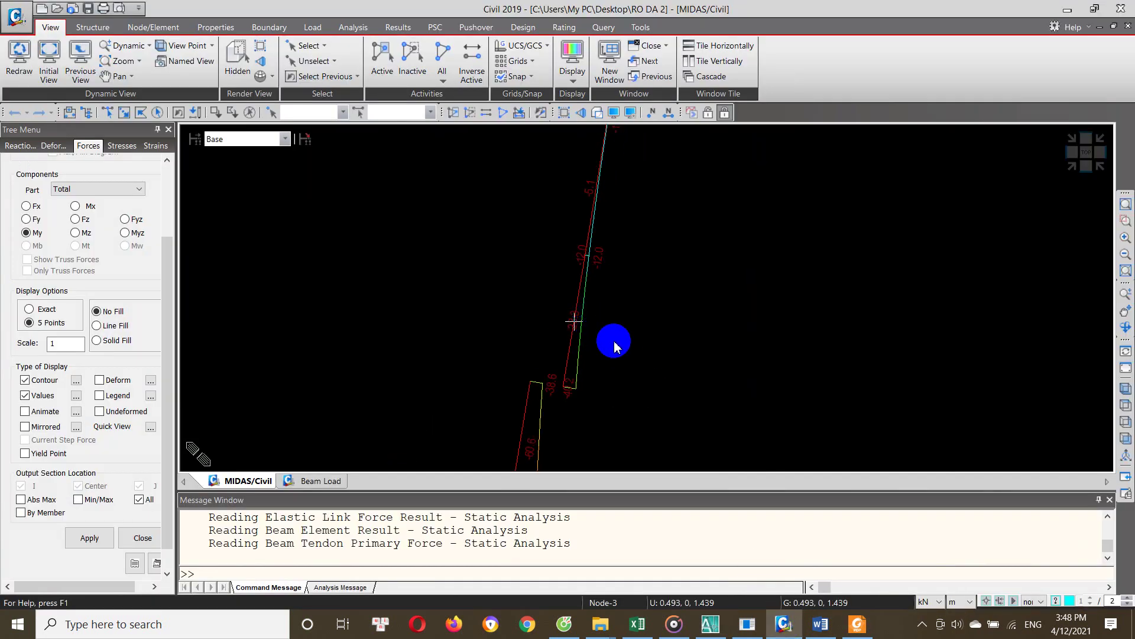
middle_click_drag(606, 256, 581, 314)
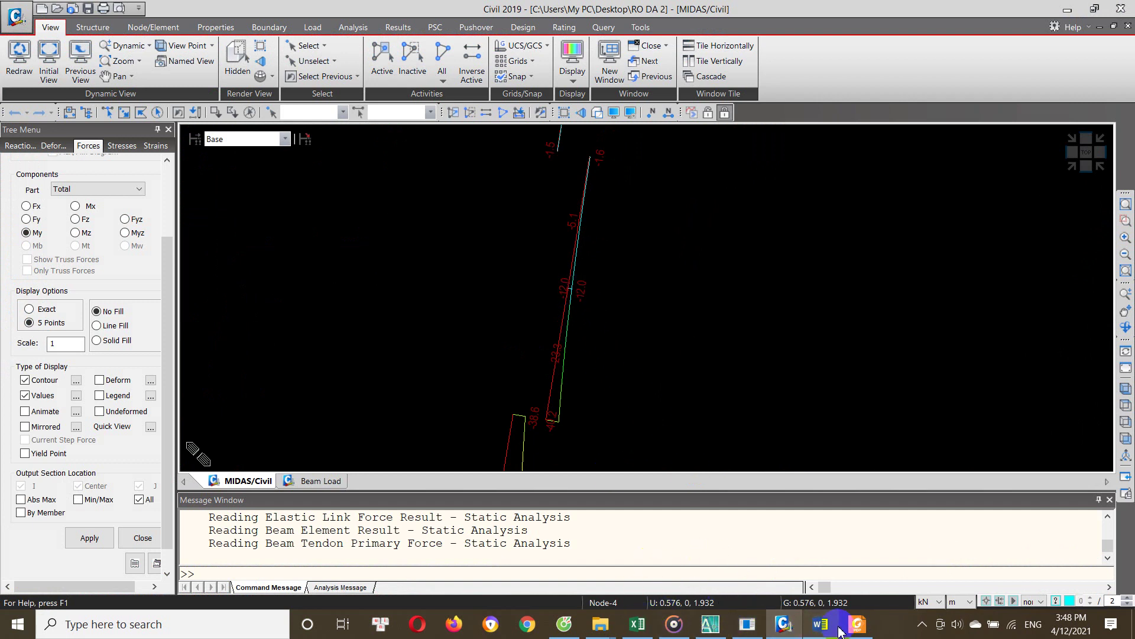
left_click(710, 624)
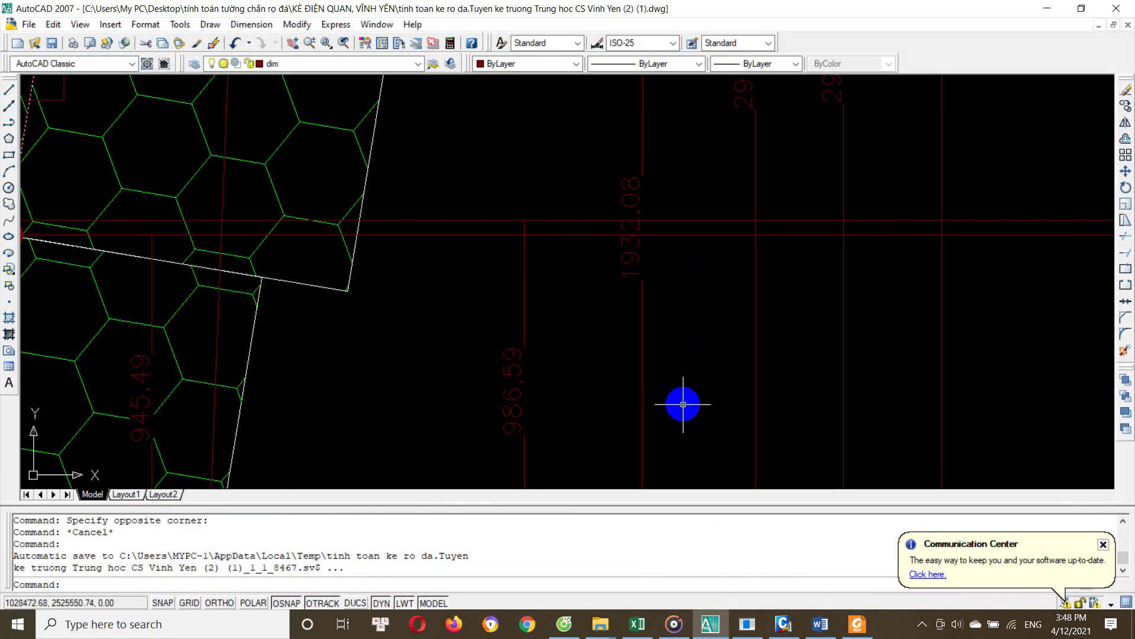
scroll(597, 296, "up", 3)
scroll(482, 254, "up", 1)
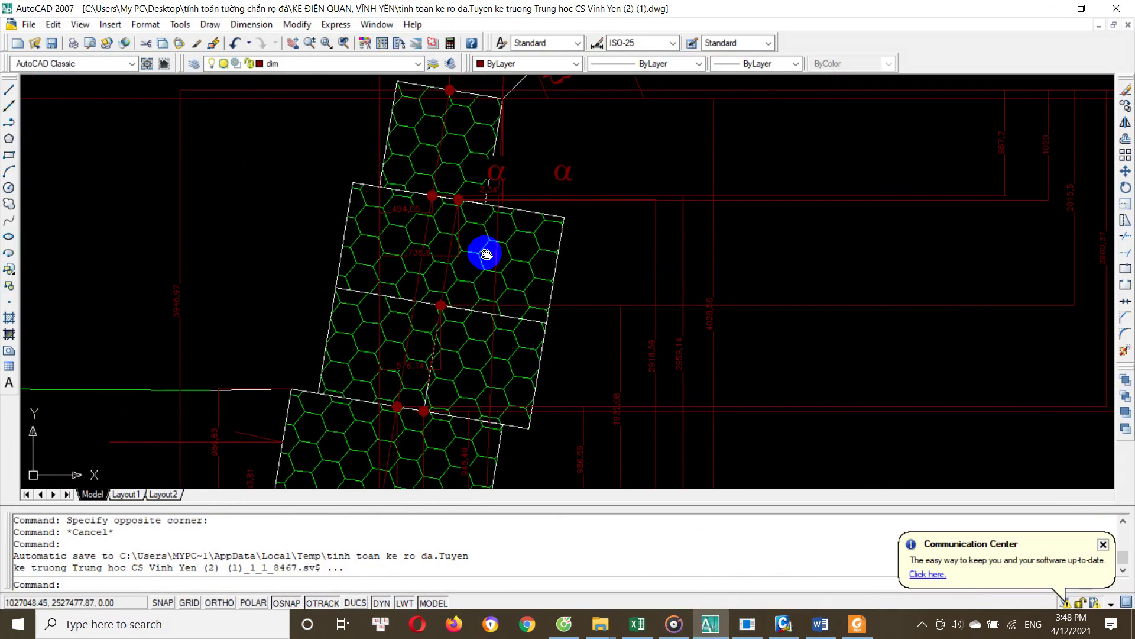
scroll(433, 259, "up", 2)
scroll(414, 251, "up", 2)
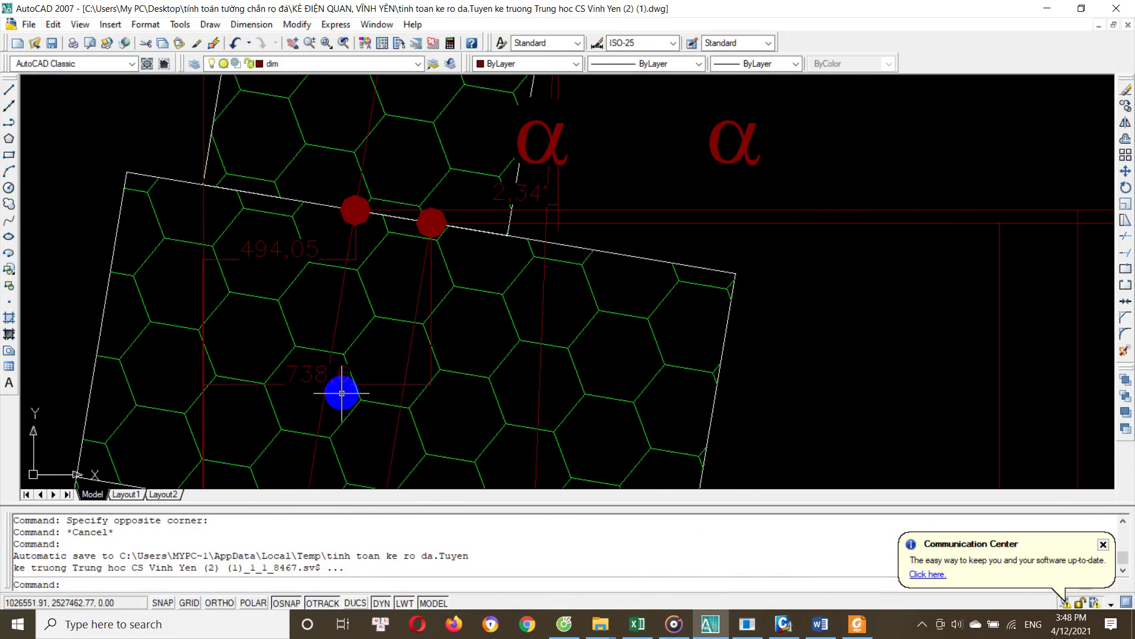
scroll(334, 384, "down", 3)
scroll(593, 253, "up", 1)
scroll(435, 243, "up", 2)
scroll(636, 266, "down", 1)
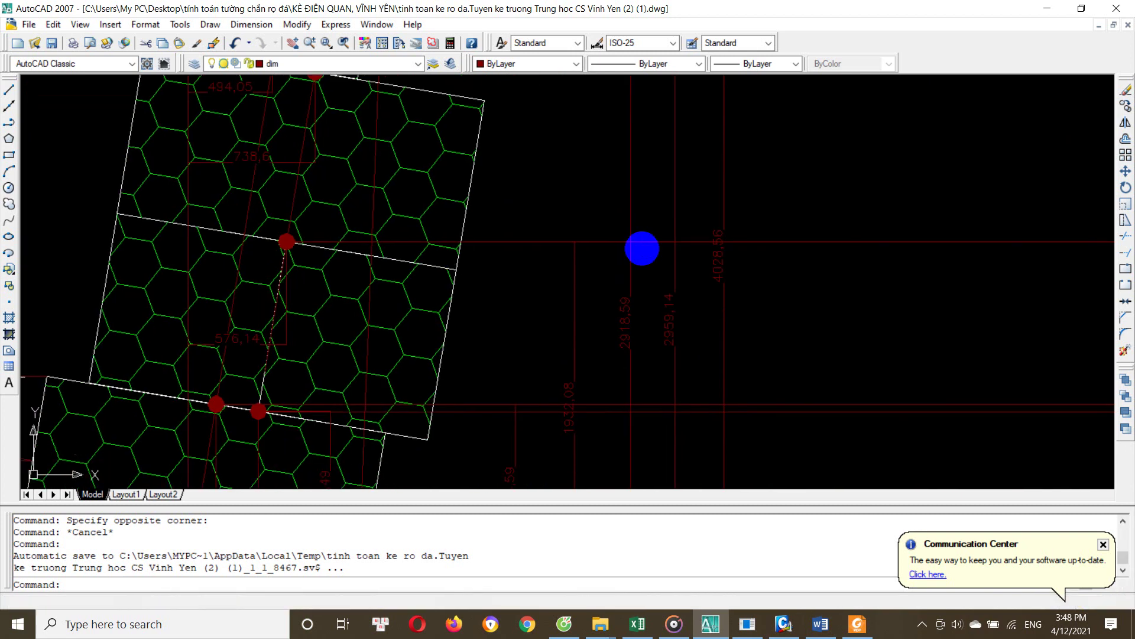
scroll(632, 349, "up", 2)
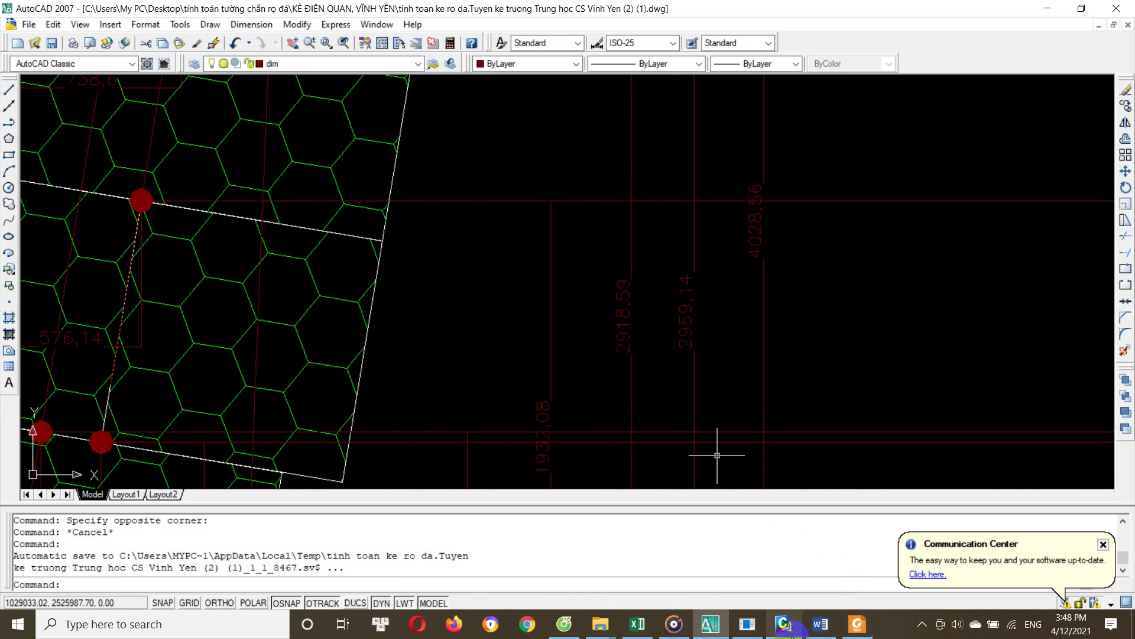
left_click(784, 624)
scroll(586, 261, "down", 1)
scroll(578, 229, "up", 1)
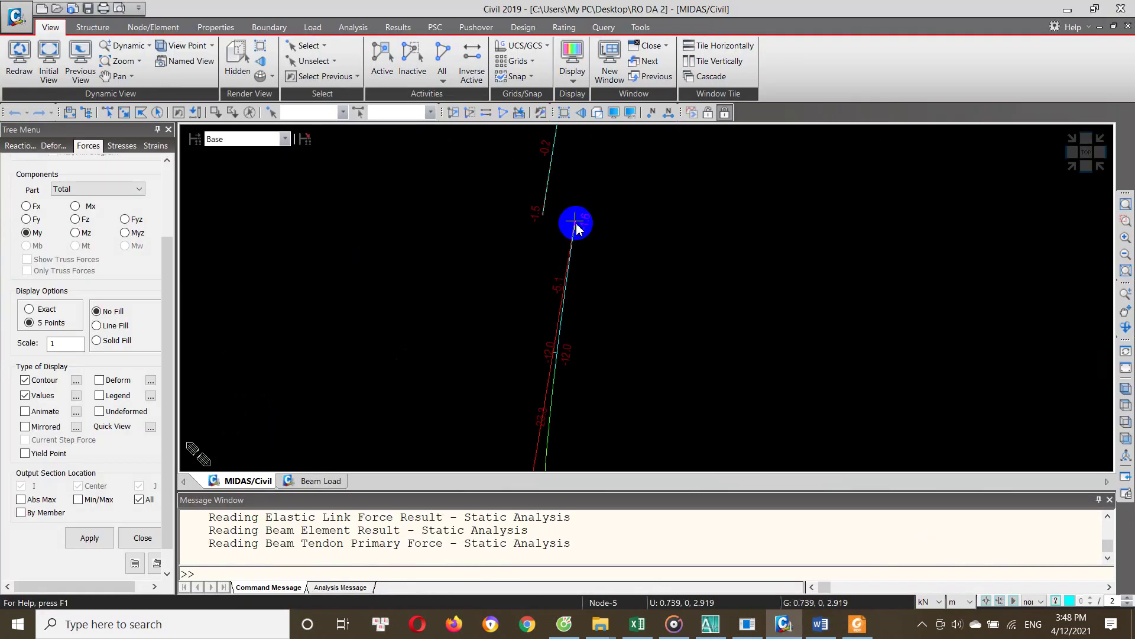
left_click(582, 237)
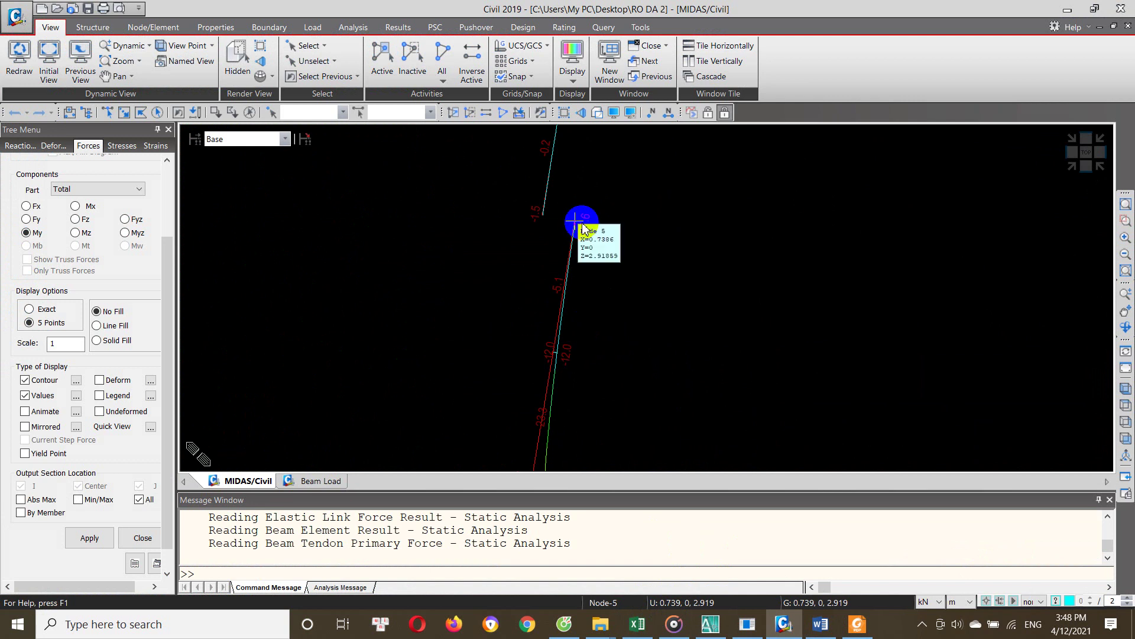
left_click(710, 624)
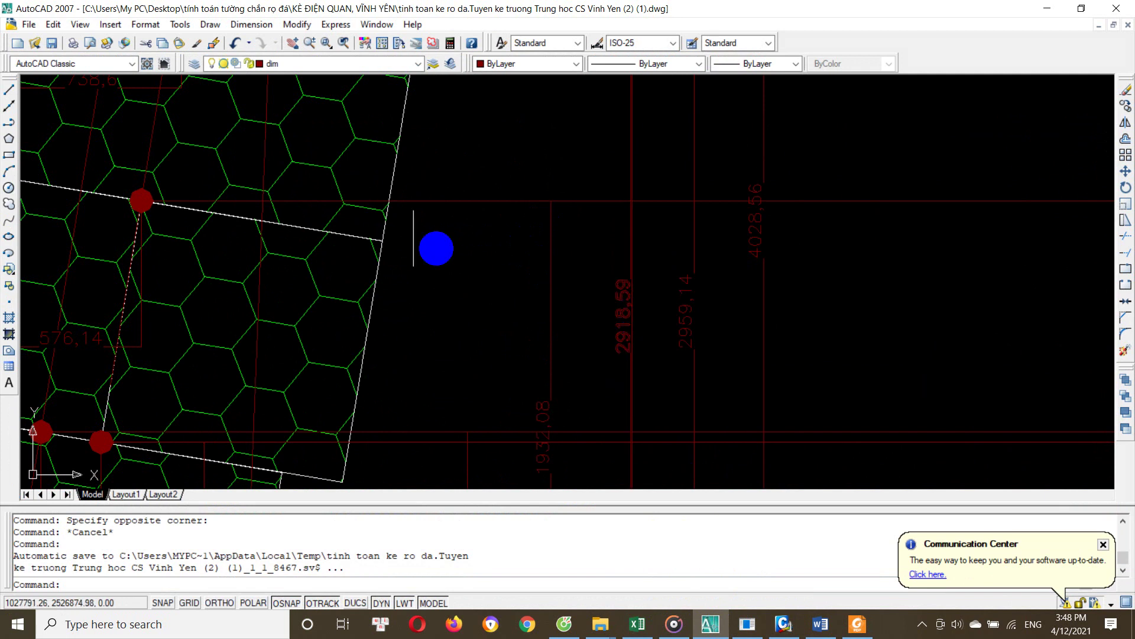
middle_click_drag(408, 258, 522, 385)
middle_click_drag(225, 228, 317, 307)
scroll(301, 191, "down", 3)
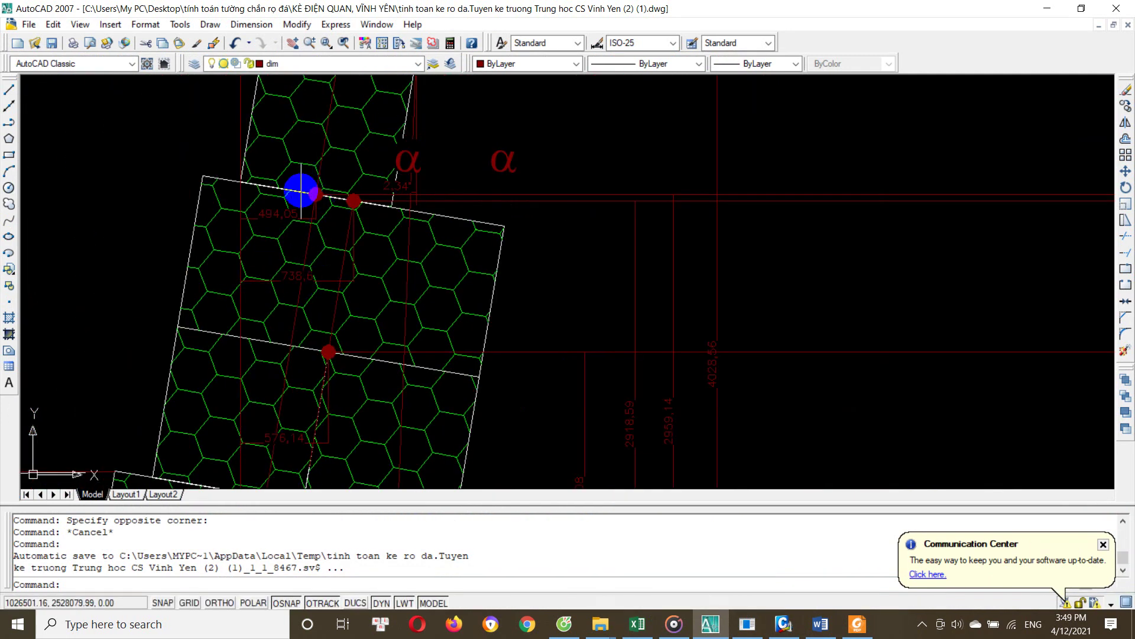
scroll(250, 245, "up", 4)
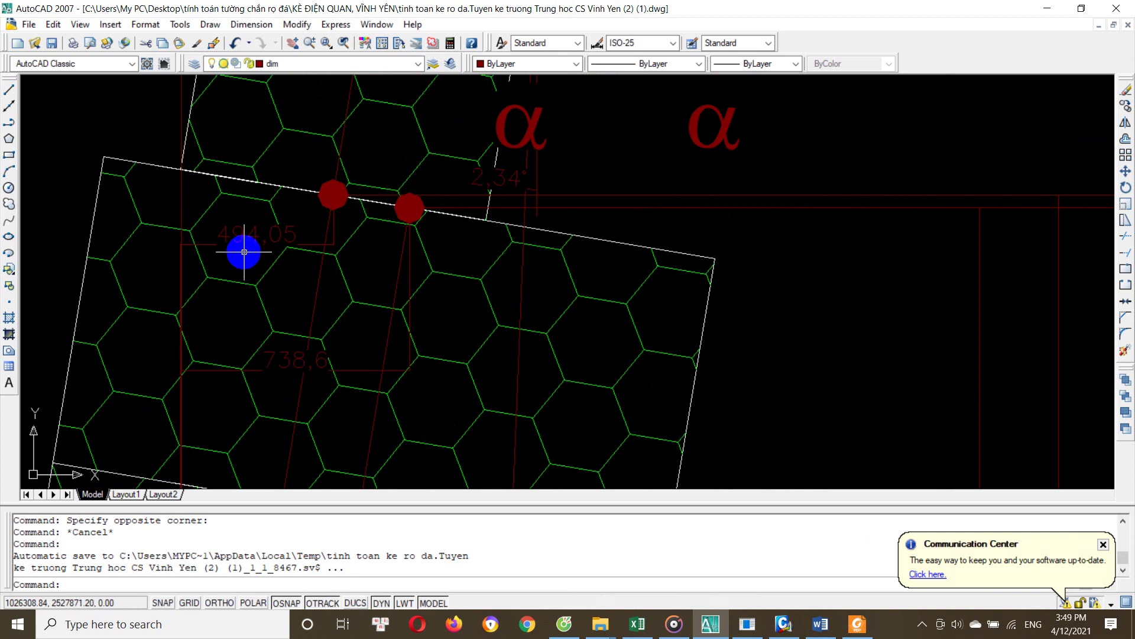
scroll(243, 252, "down", 2)
scroll(641, 220, "up", 3)
scroll(664, 316, "up", 3)
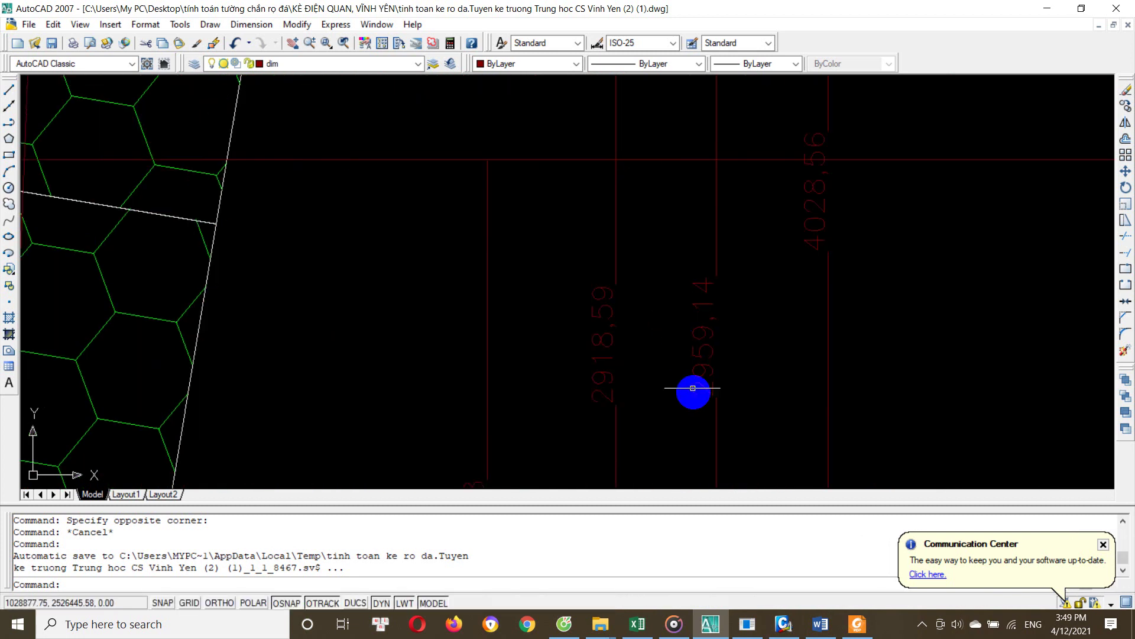
left_click(784, 624)
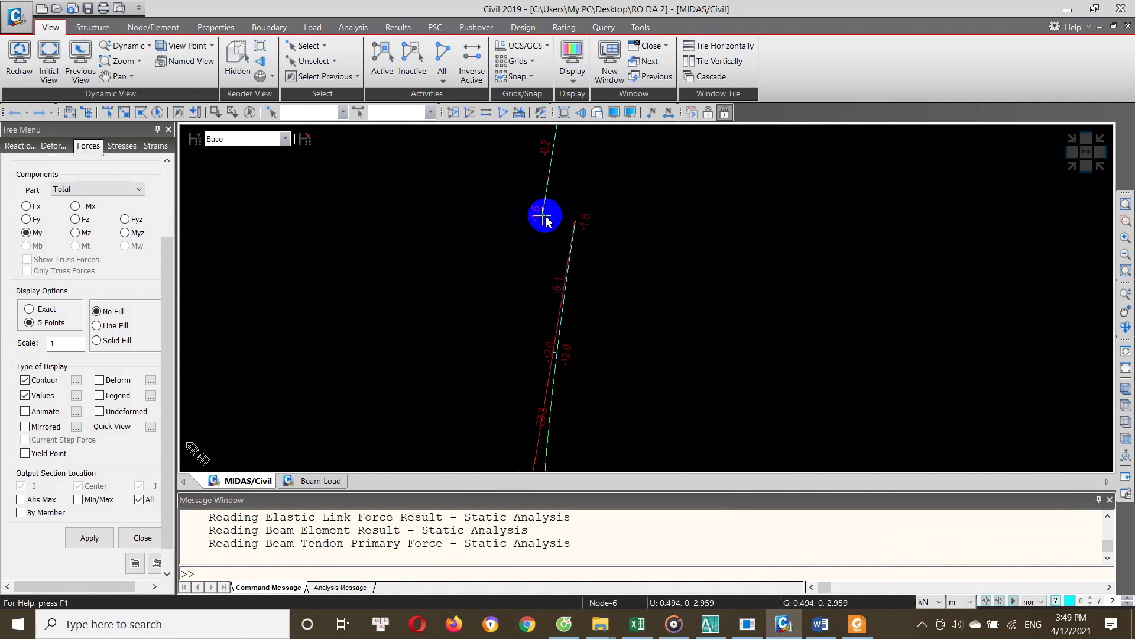
middle_click_drag(545, 220, 544, 367)
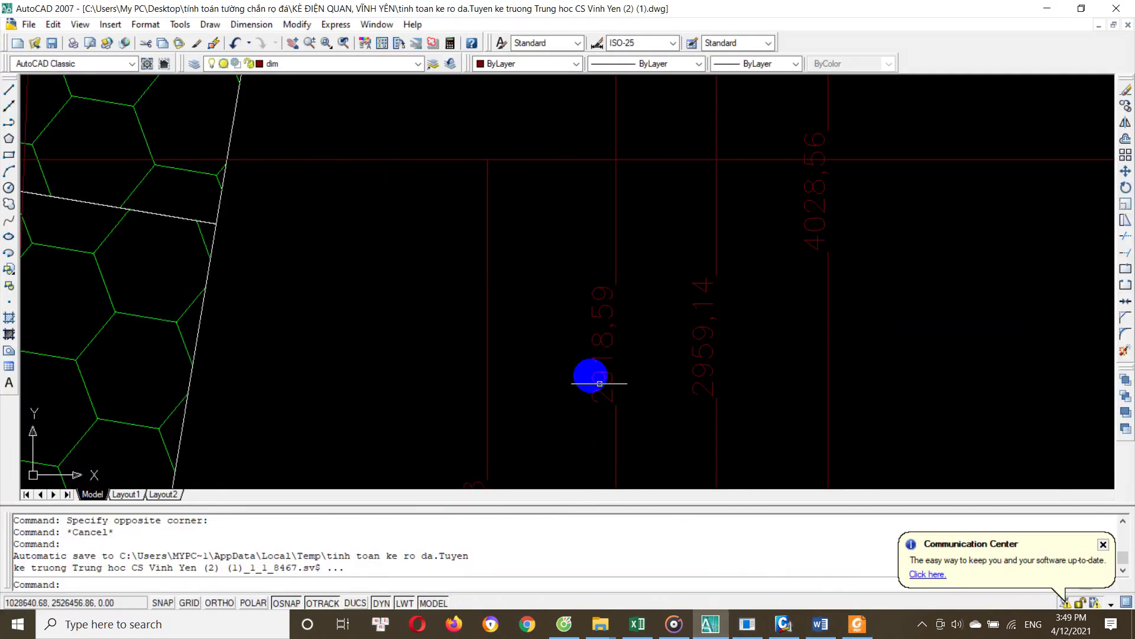
left_click(710, 624)
scroll(330, 199, "up", 5)
scroll(385, 158, "up", 1)
scroll(391, 182, "up", 1)
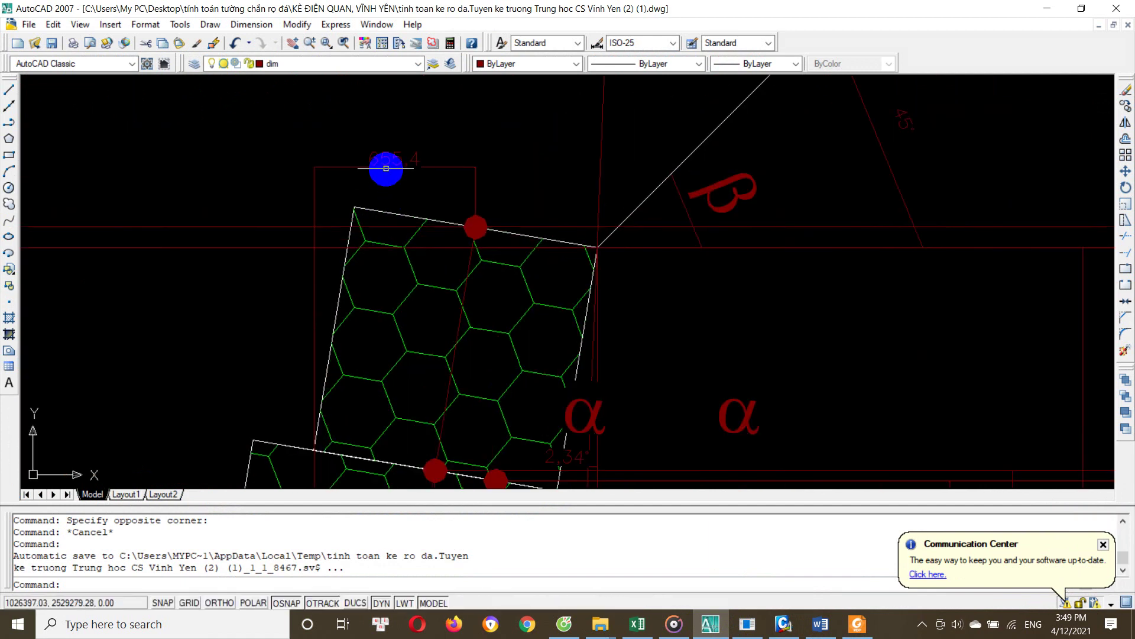
scroll(384, 166, "down", 2)
scroll(263, 264, "up", 2)
scroll(257, 294, "up", 5)
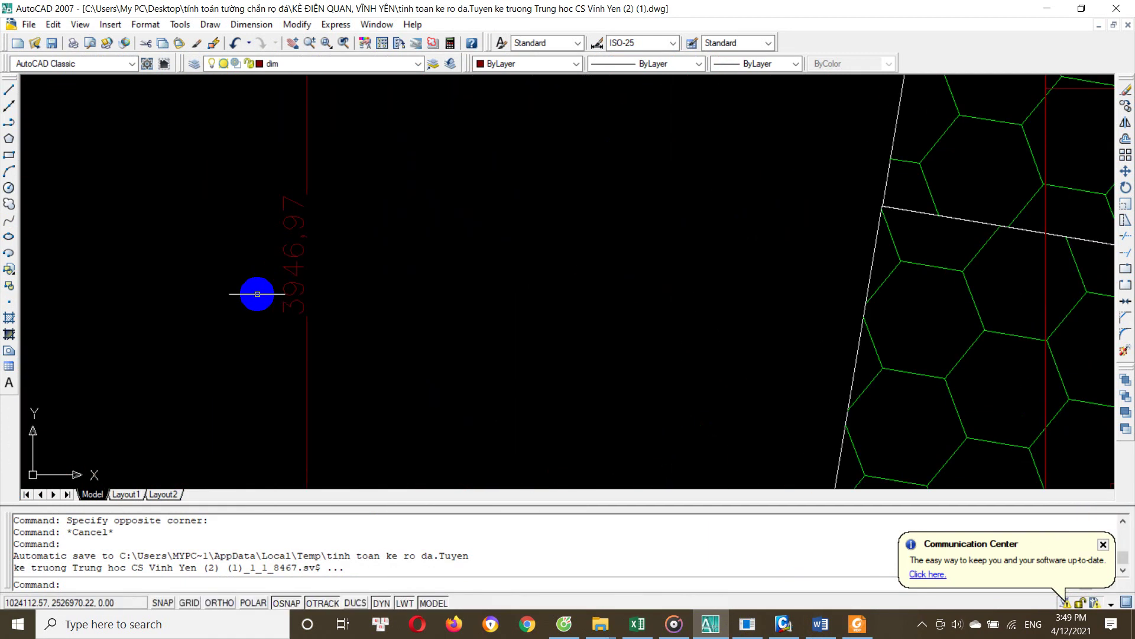
key("alt+Tab")
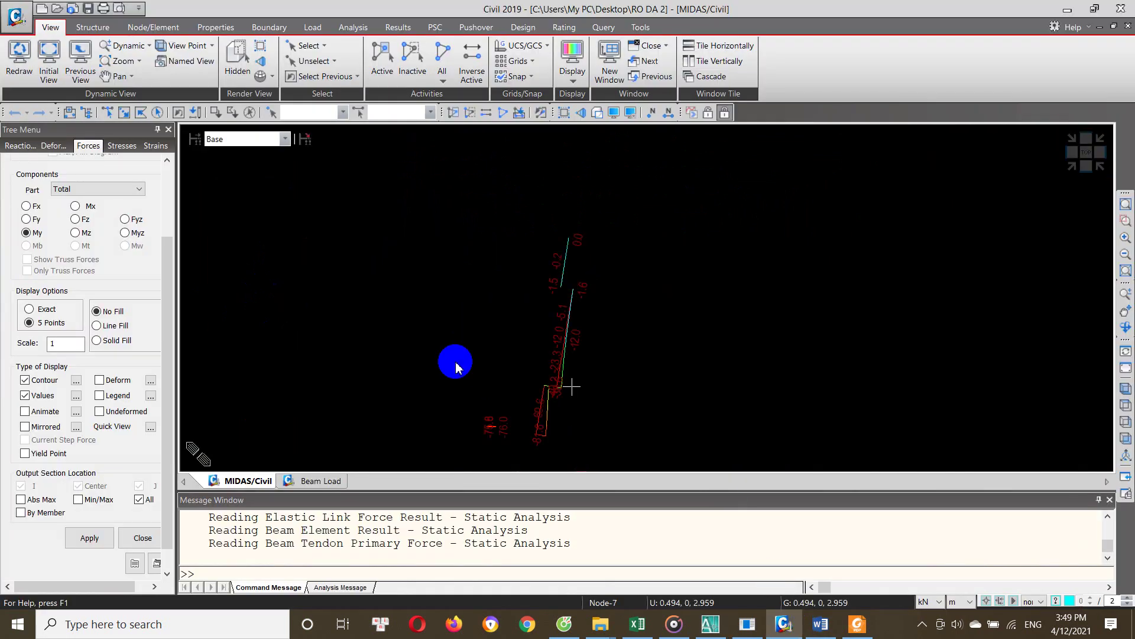
left_click(650, 627)
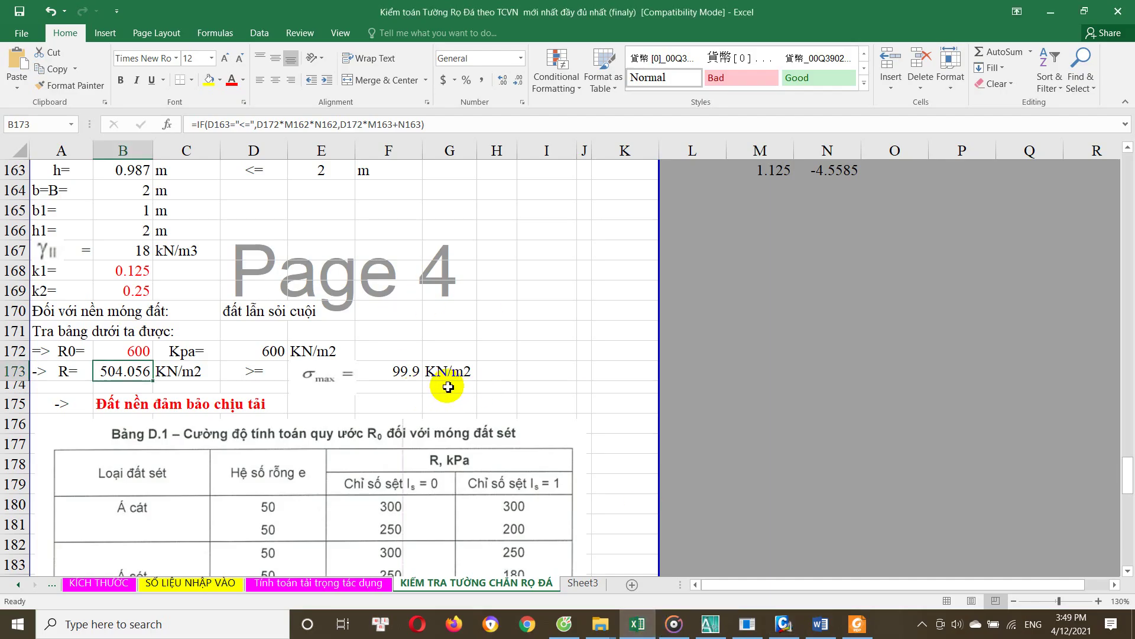
scroll(373, 401, "up", 4)
scroll(373, 401, "up", 7)
scroll(373, 400, "up", 12)
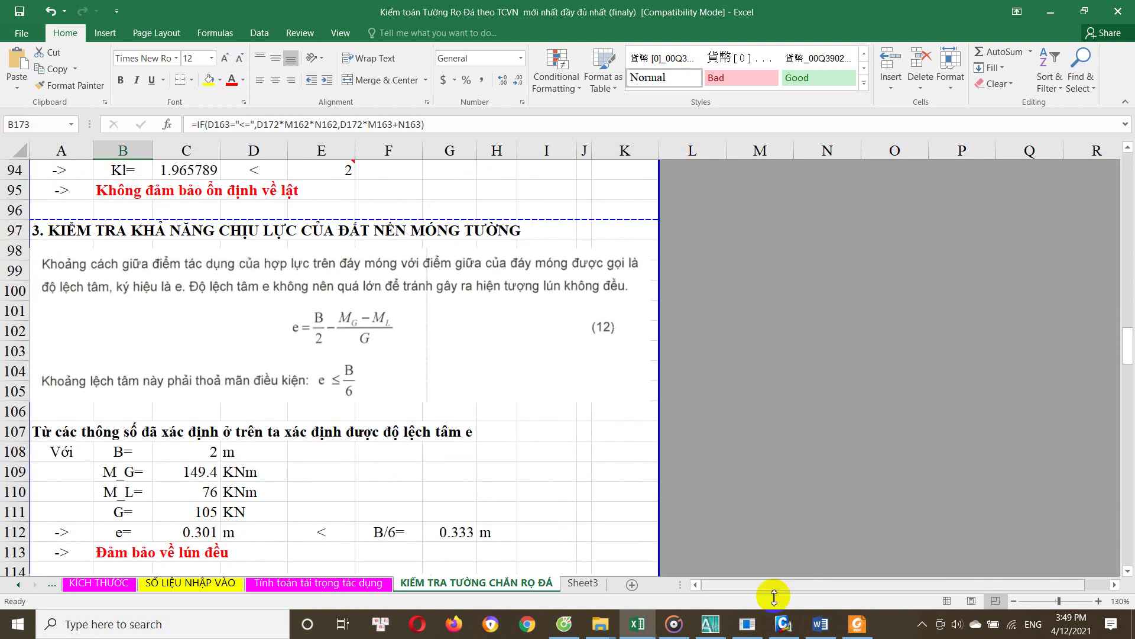
left_click(710, 624)
scroll(609, 256, "down", 3)
scroll(601, 272, "down", 3)
scroll(398, 291, "down", 3)
Zoom in on the gabion wall and its 1/1.5 slope line to inspect the stacked blocks
scroll(562, 296, "up", 2)
scroll(605, 308, "up", 5)
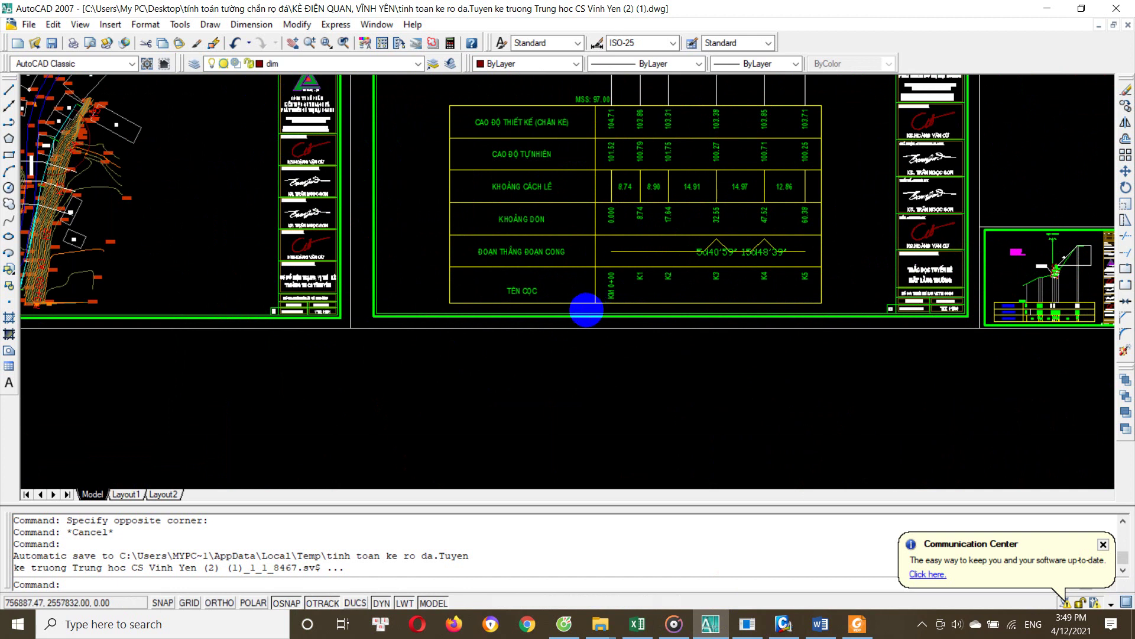
scroll(586, 309, "down", 3)
scroll(726, 246, "up", 2)
scroll(461, 257, "up", 2)
scroll(536, 246, "up", 2)
scroll(628, 299, "up", 1)
scroll(464, 177, "up", 1)
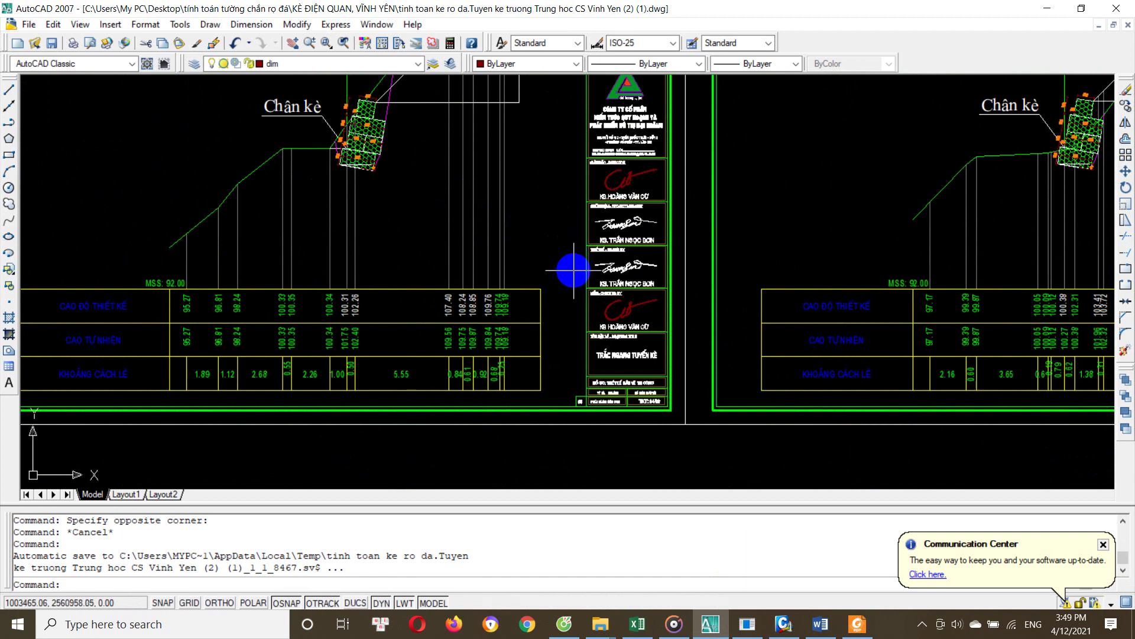
scroll(613, 185, "down", 3)
scroll(598, 230, "down", 3)
scroll(649, 322, "up", 3)
scroll(755, 330, "up", 2)
scroll(727, 301, "up", 1)
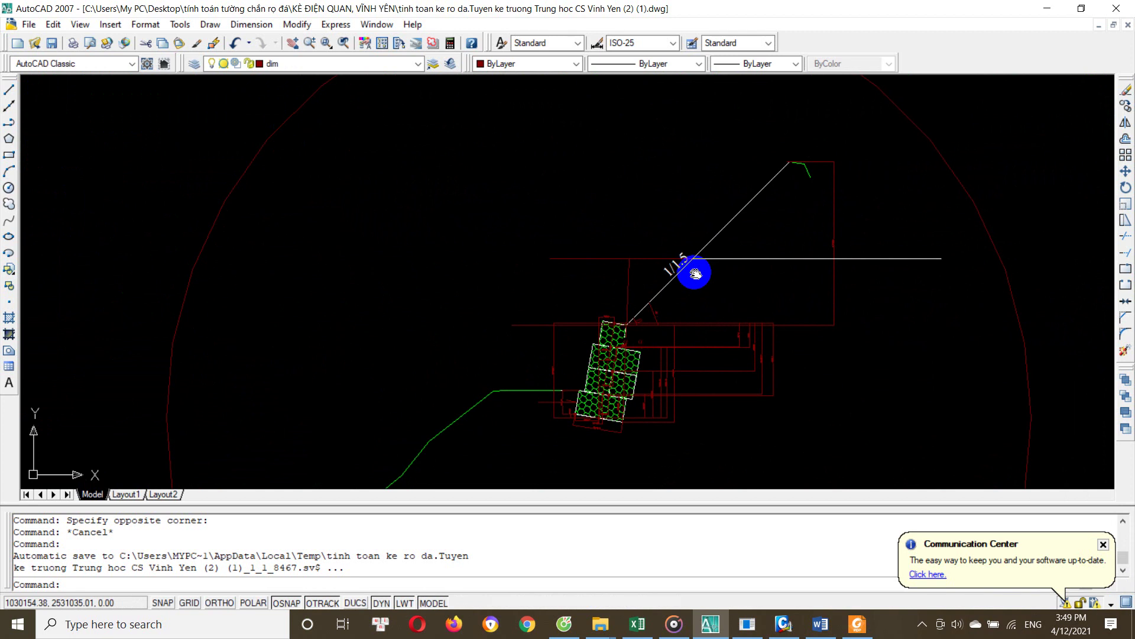
scroll(680, 268, "up", 2)
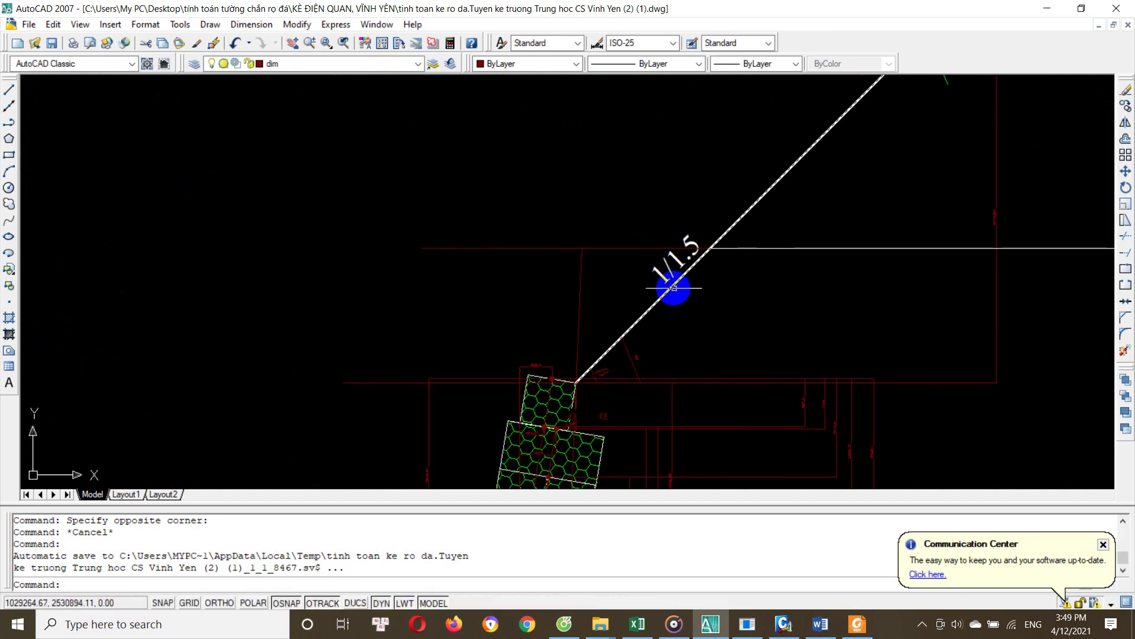
scroll(699, 299, "down", 2)
scroll(695, 293, "down", 2)
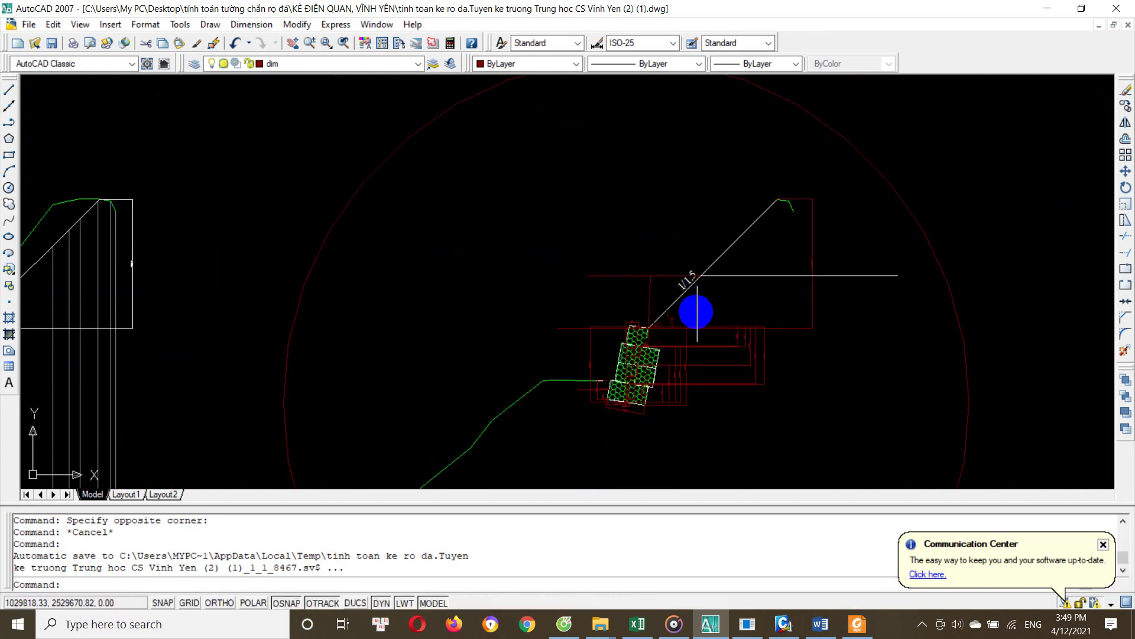
scroll(646, 398, "up", 2)
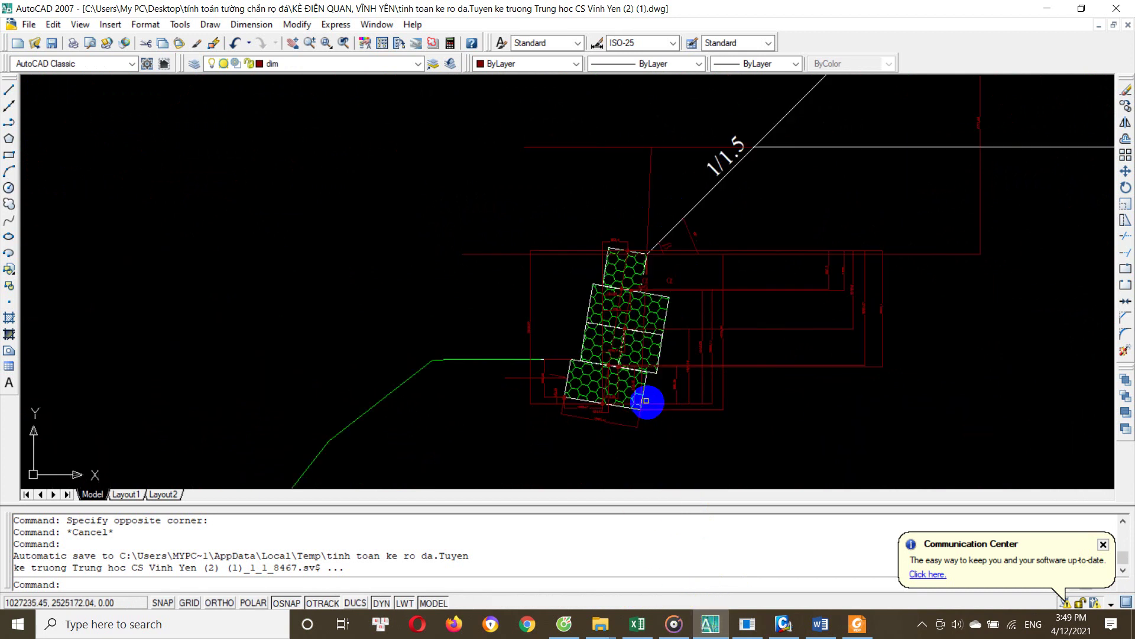
scroll(608, 241, "up", 2)
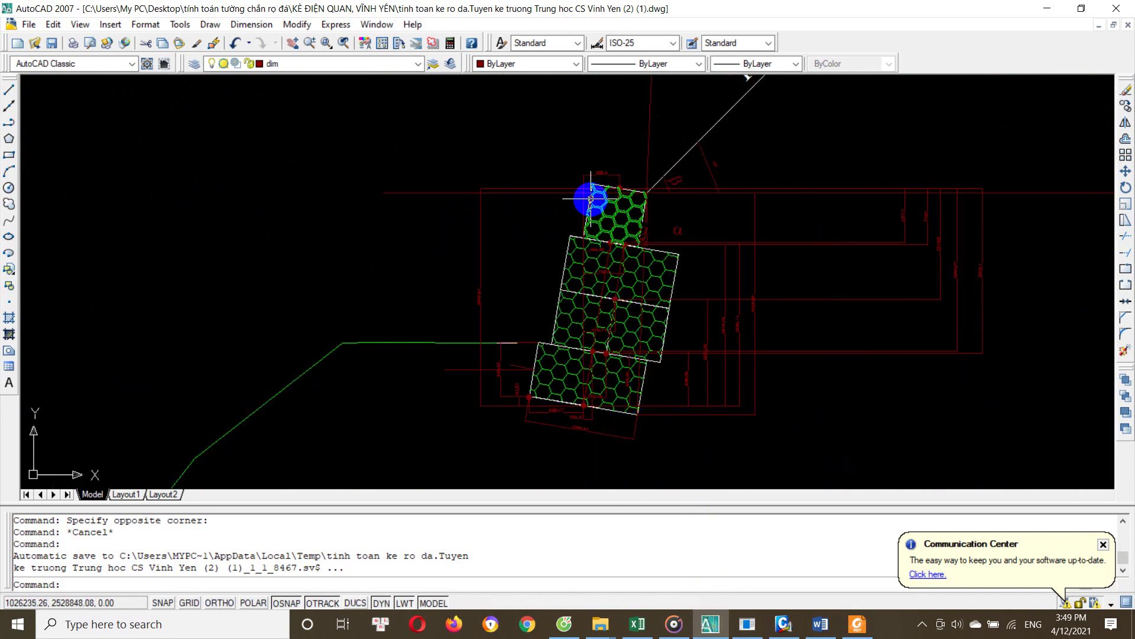
scroll(594, 200, "up", 2)
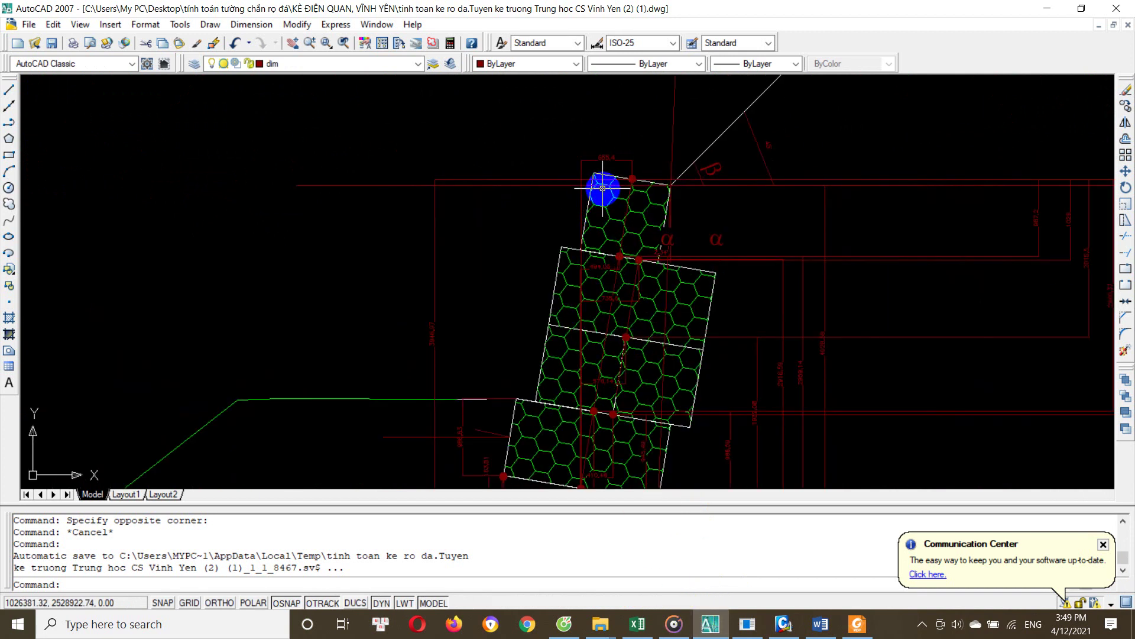
scroll(650, 200, "down", 2)
scroll(603, 312, "up", 2)
scroll(632, 211, "down", 2)
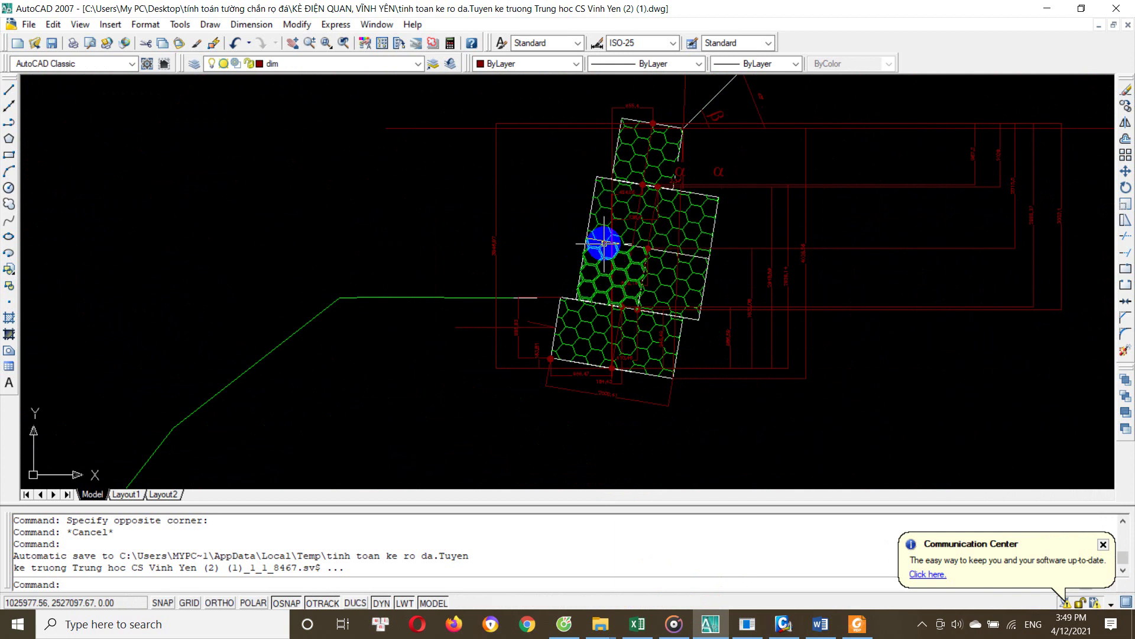
type("ro")
Try rotating the window-selected gabion wall, cancelling and then undoing the unwanted rotations
key("Return")
left_click(504, 94)
left_click(749, 458)
key("Return")
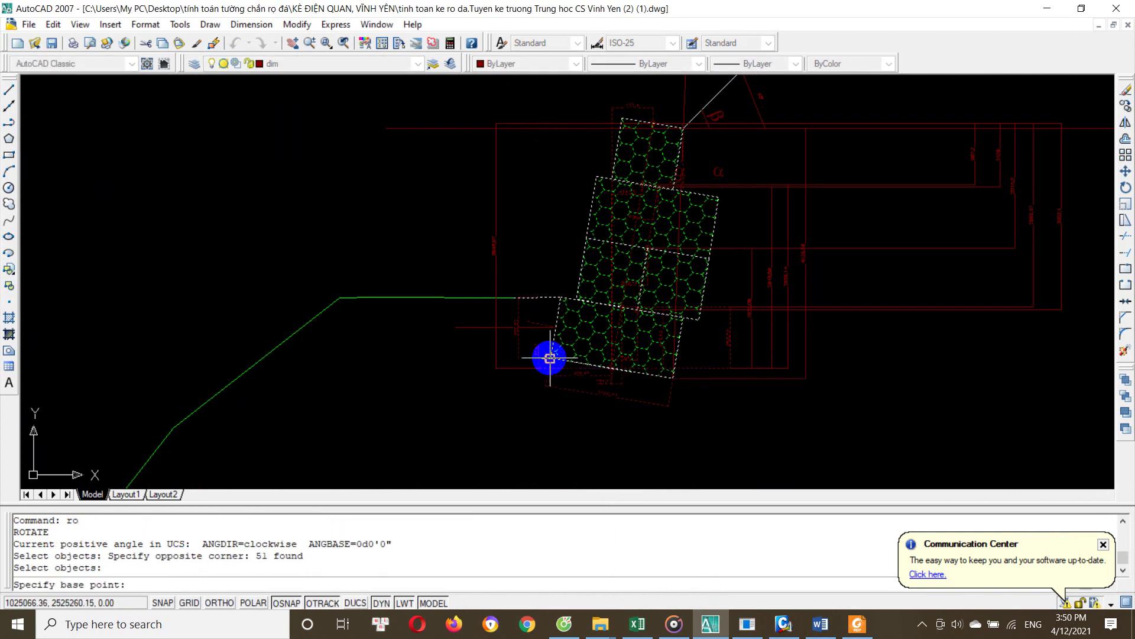
left_click(545, 357)
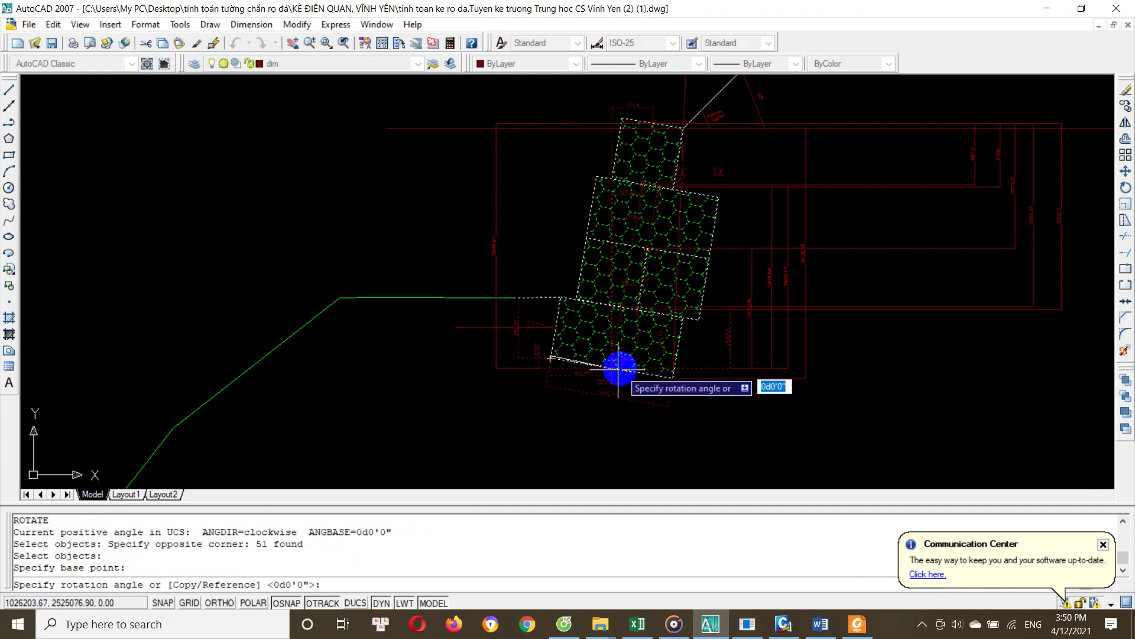
scroll(629, 307, "down", 5)
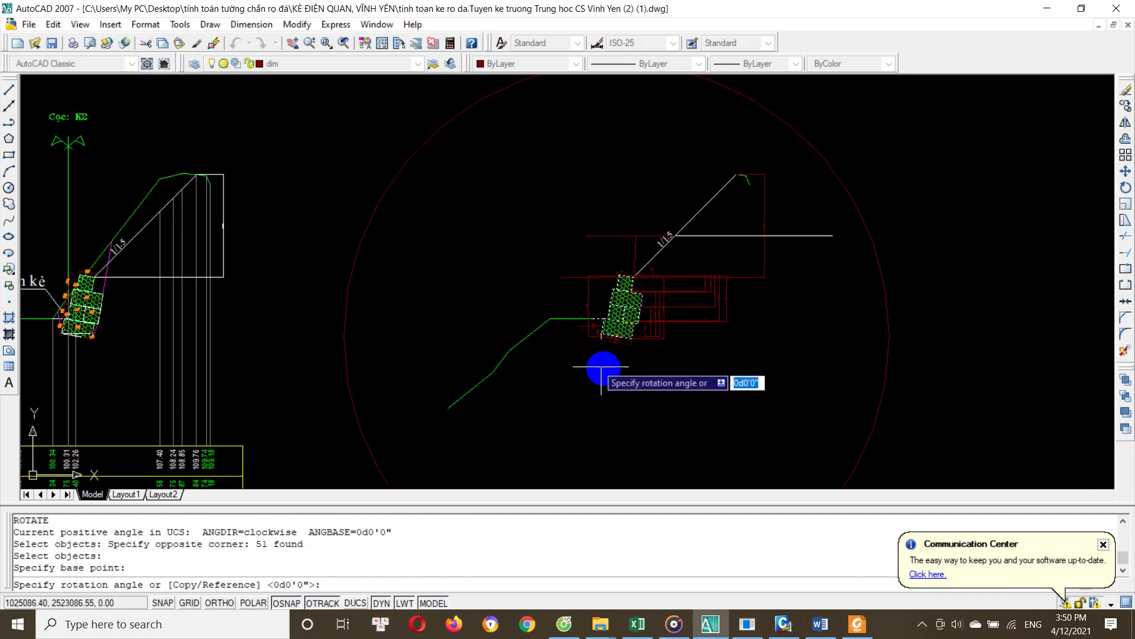
scroll(591, 373, "up", 3)
key("Escape")
type("ro")
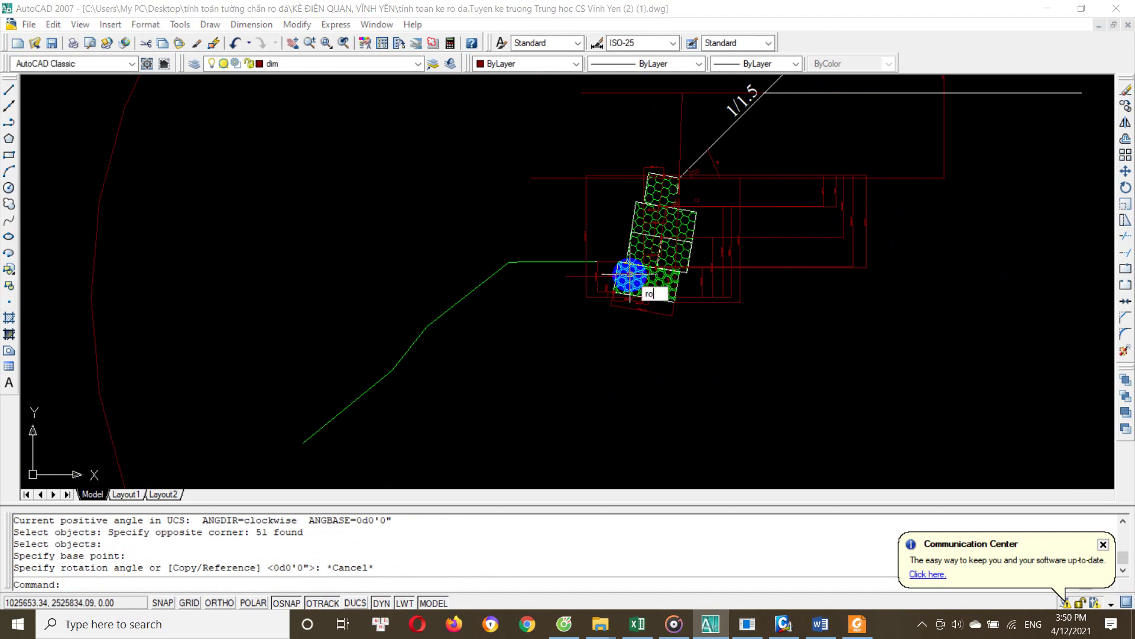
key("Return")
left_click(580, 170)
left_click(736, 312)
key("Return")
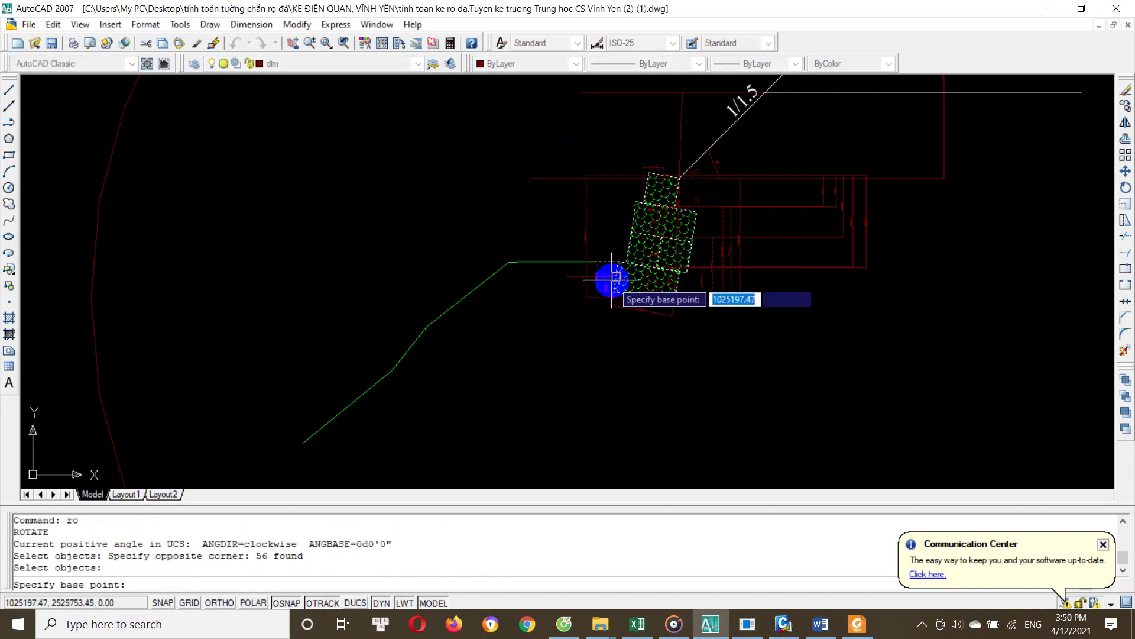
left_click(615, 291)
left_click(700, 172)
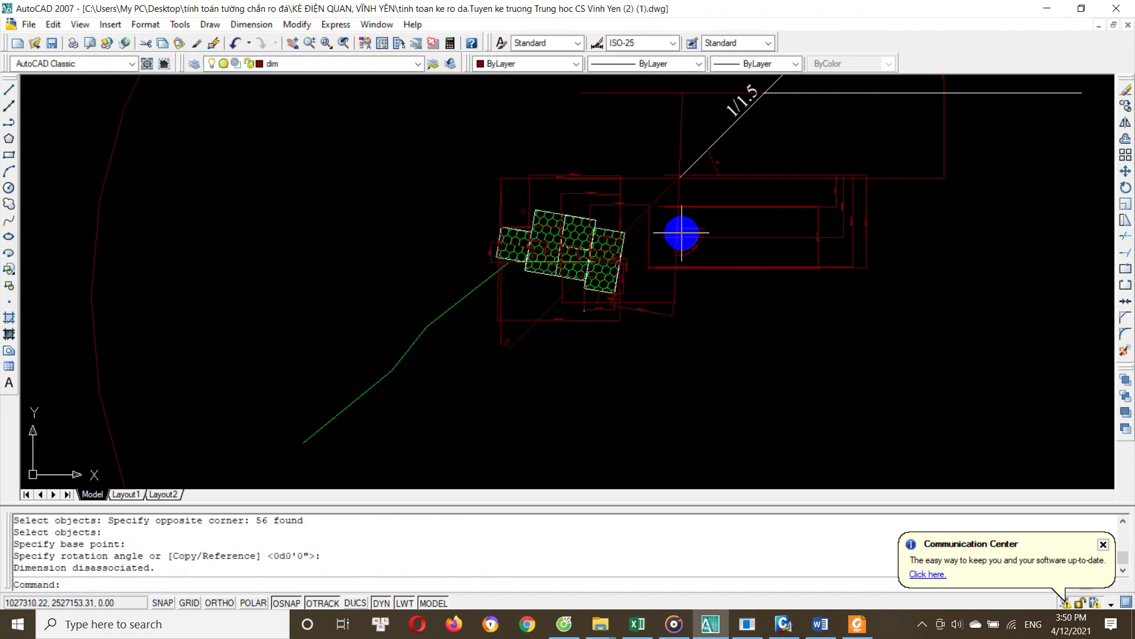
key("ctrl+z")
Rotate the gabion blocks and dimensions 10 degrees about the wall's lower-left corner
type("ro")
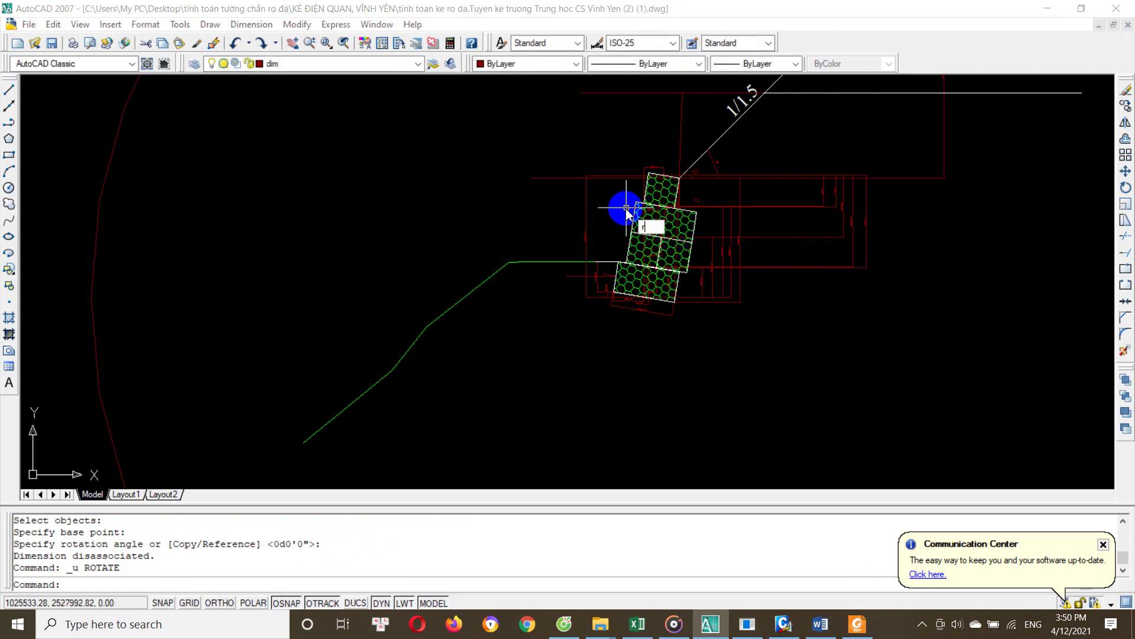
key("Return")
left_click(581, 152)
left_click(775, 321)
key("Return")
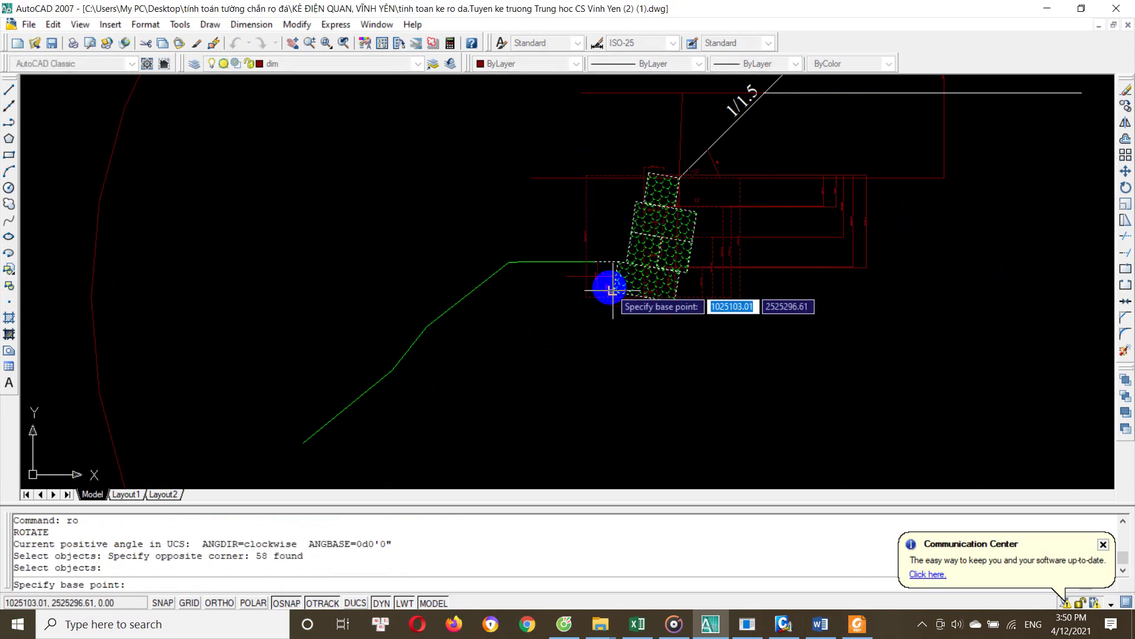
left_click(613, 291)
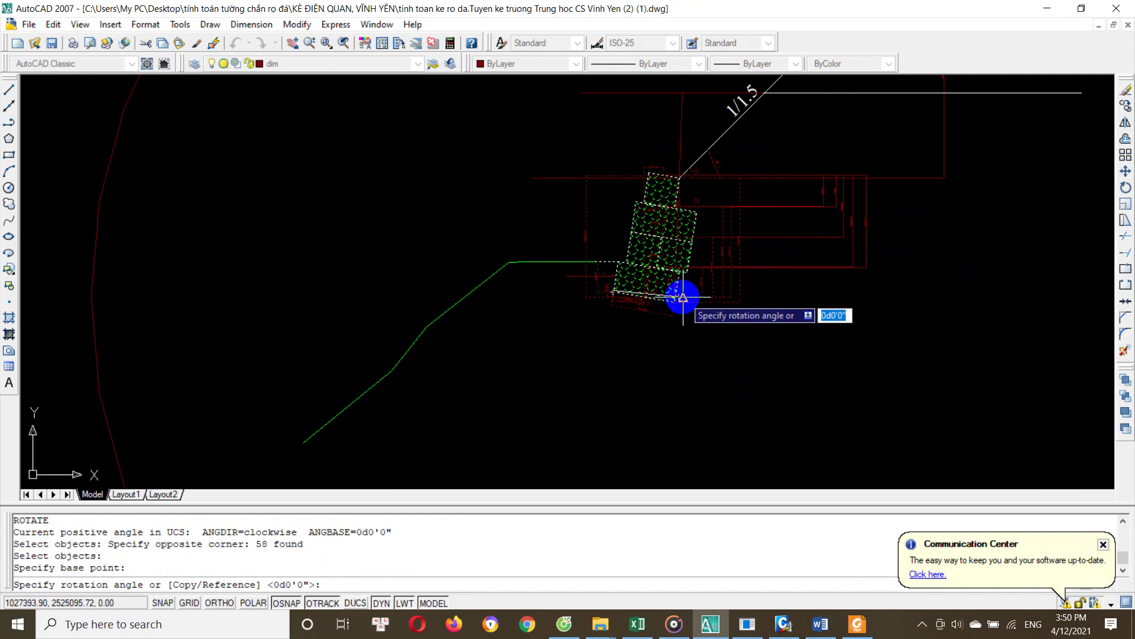
type("30")
type("10")
key("Return")
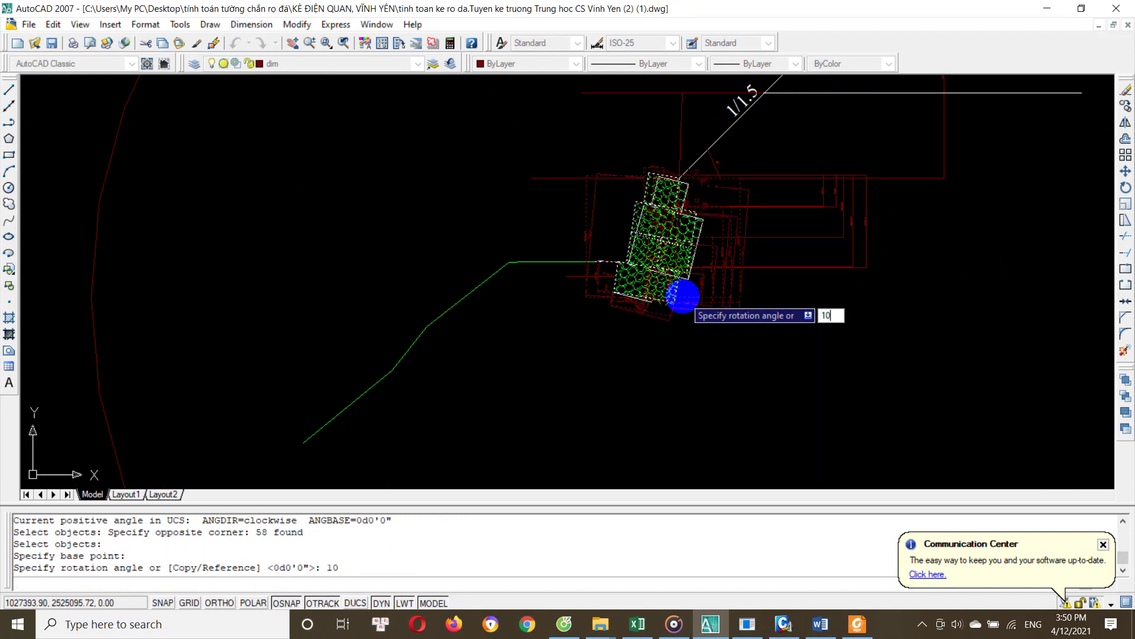
key("Return")
scroll(651, 260, "up", 2)
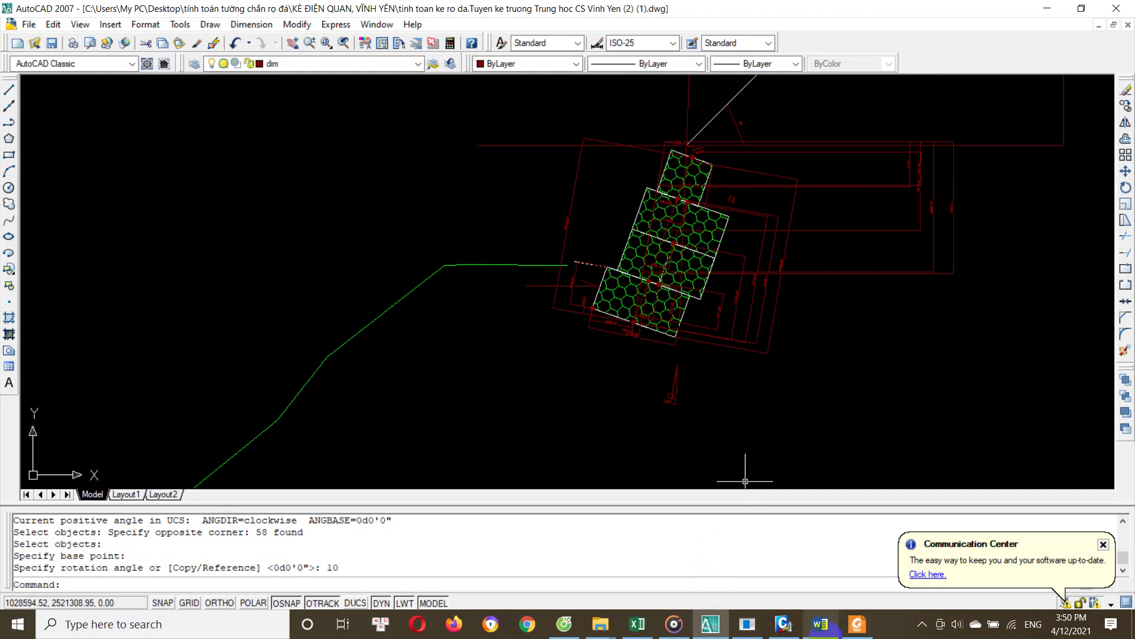
Switch to the check workbook, glance back at the gabion drawing, and return to the workbook
left_click(633, 627)
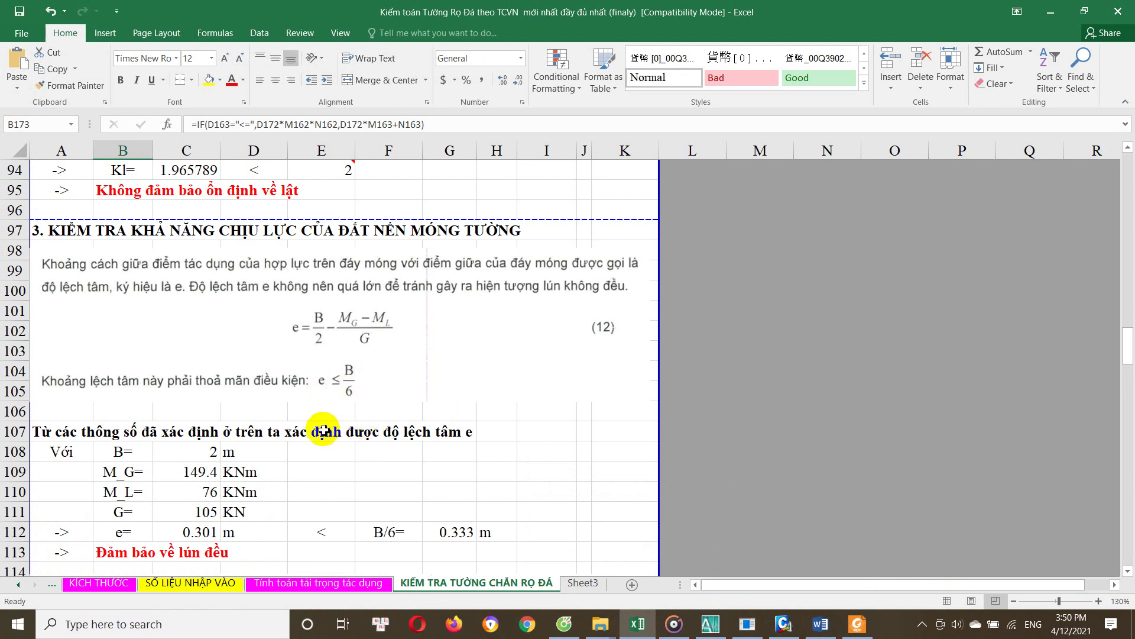
scroll(317, 430, "up", 4)
scroll(318, 430, "up", 5)
left_click(710, 624)
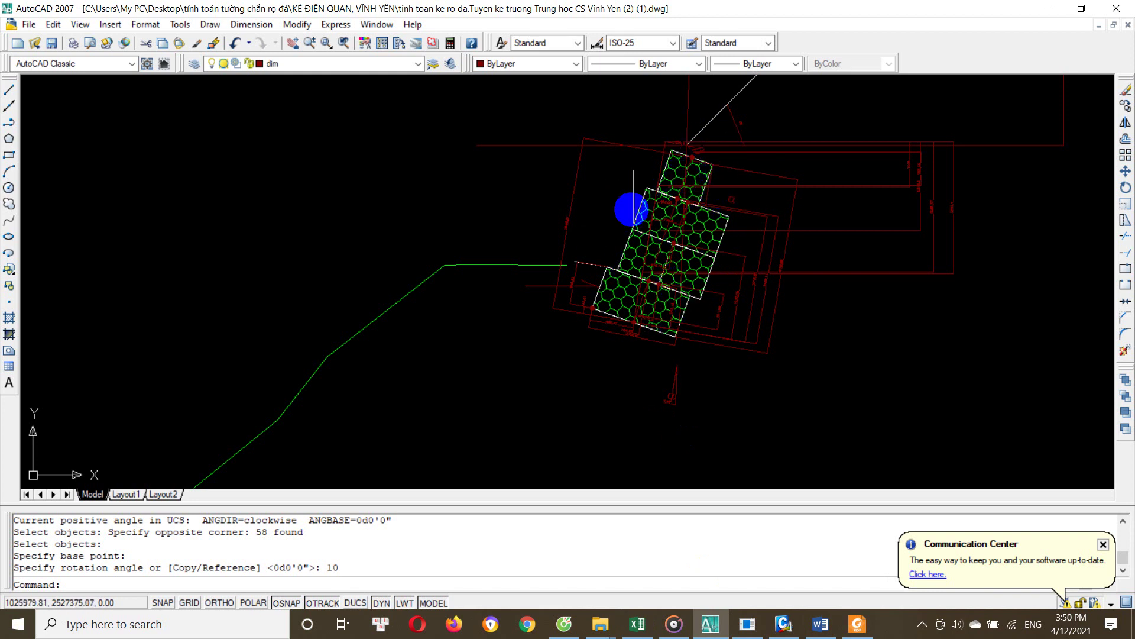
left_click(651, 573)
left_click(637, 625)
Review the Ktr sliding factor formula and its 1.5 limit note
scroll(224, 385, "up", 6)
scroll(231, 414, "up", 7)
scroll(236, 438, "up", 2)
scroll(251, 453, "up", 7)
scroll(251, 452, "down", 11)
scroll(254, 449, "down", 8)
scroll(272, 440, "up", 2)
scroll(278, 436, "up", 1)
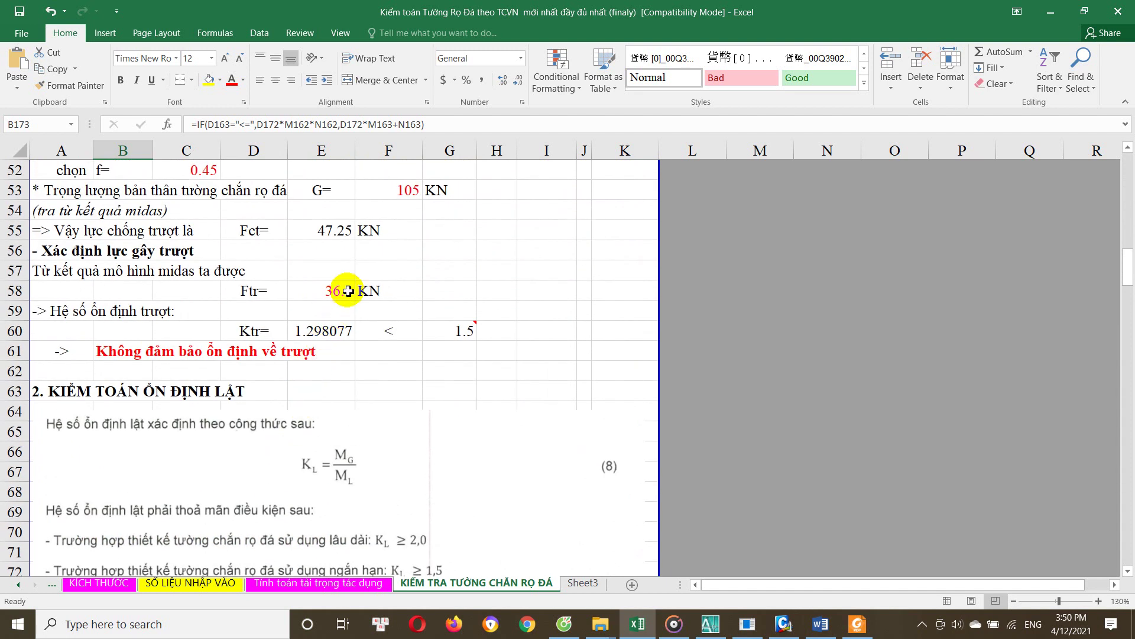
left_click(316, 338)
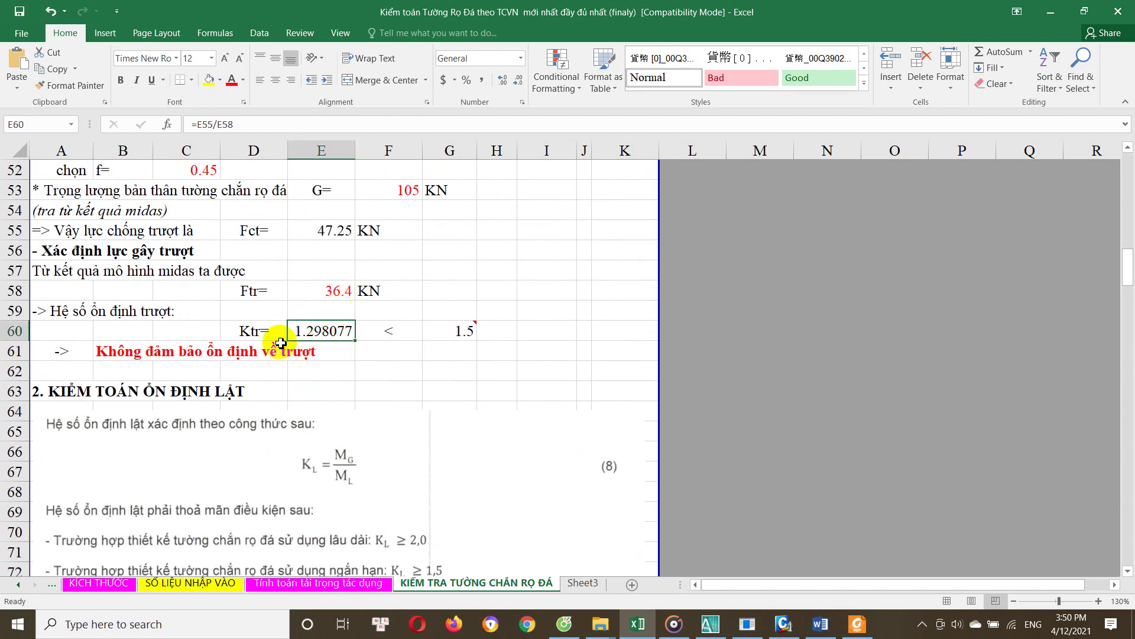
left_click(455, 335)
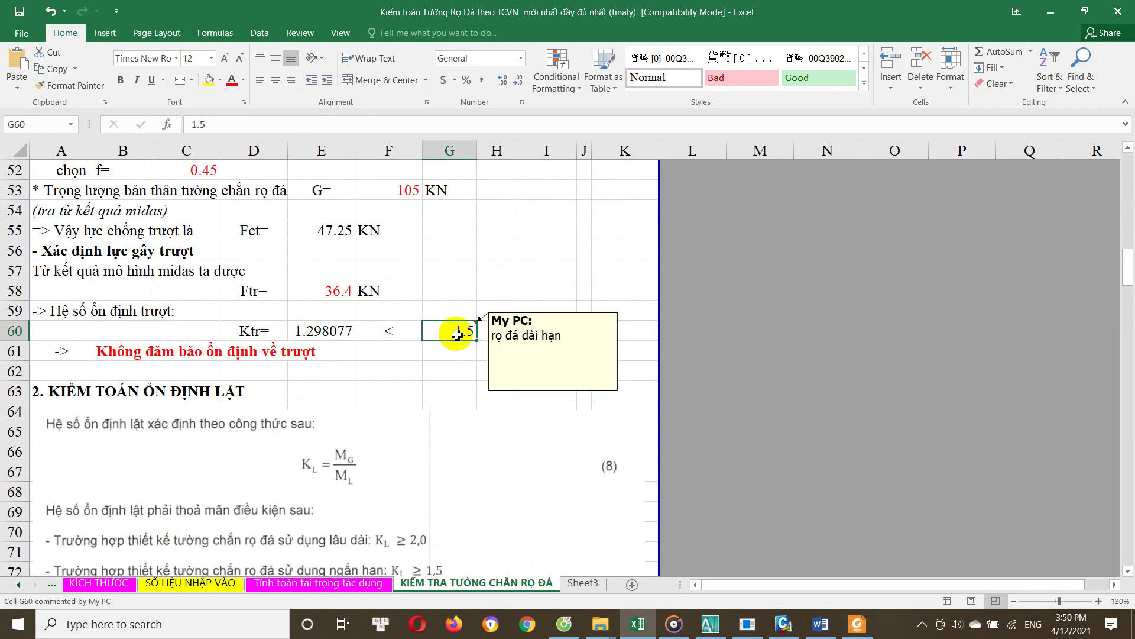
scroll(354, 331, "up", 4)
scroll(353, 333, "up", 2)
scroll(353, 333, "up", 3)
scroll(354, 333, "up", 4)
scroll(372, 328, "up", 2)
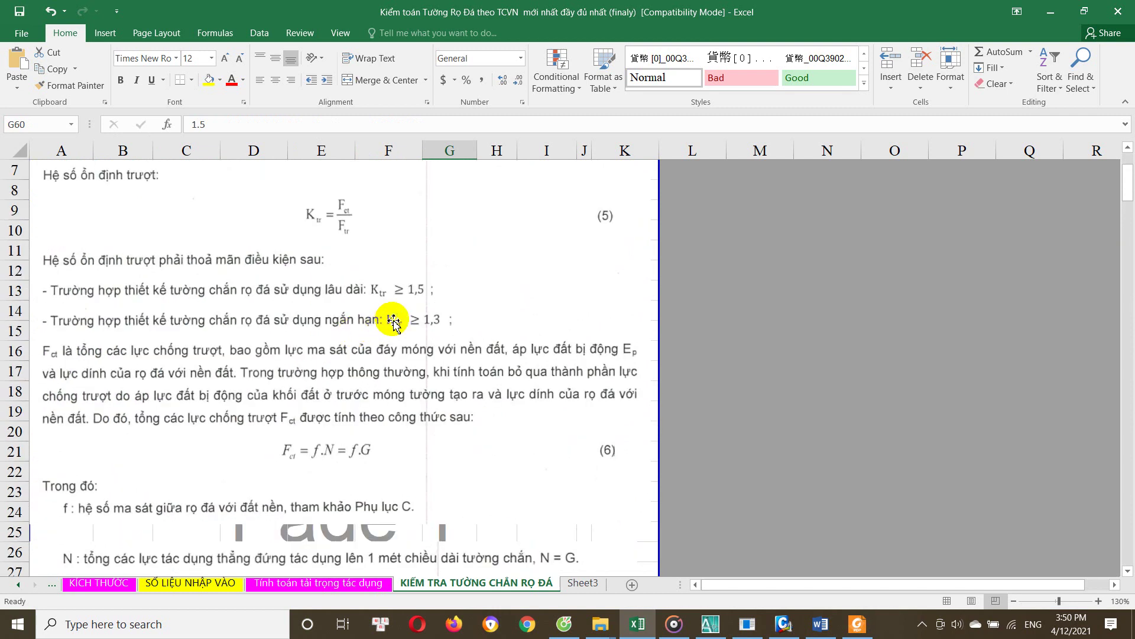
scroll(414, 326, "down", 2)
scroll(379, 378, "down", 7)
scroll(349, 408, "down", 3)
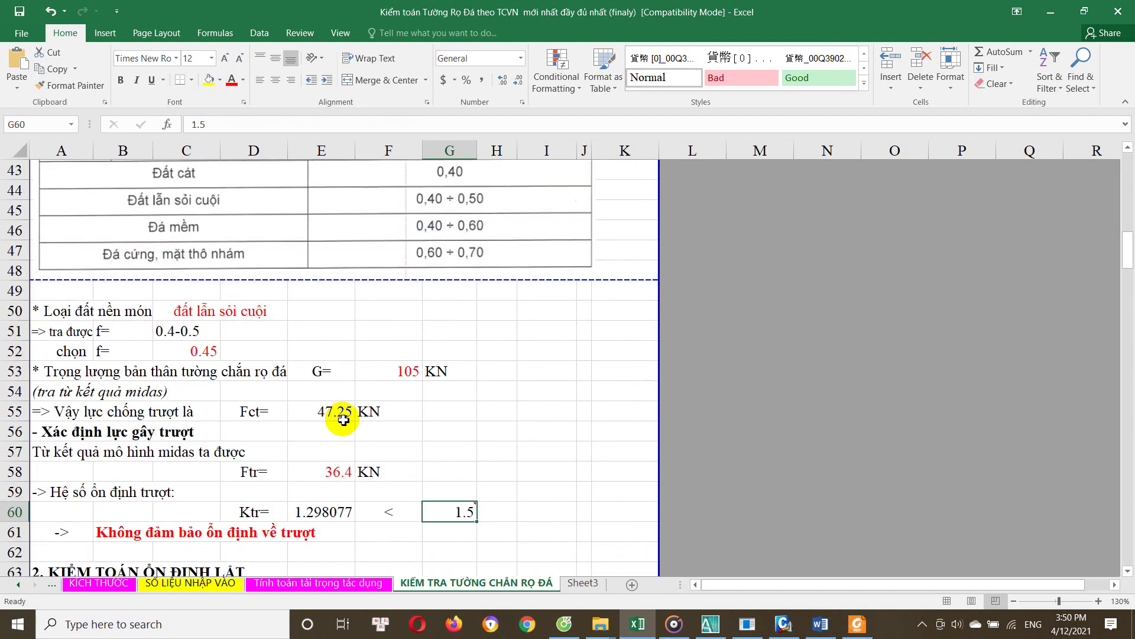
scroll(347, 430, "down", 2)
left_click(321, 391)
scroll(331, 399, "down", 1)
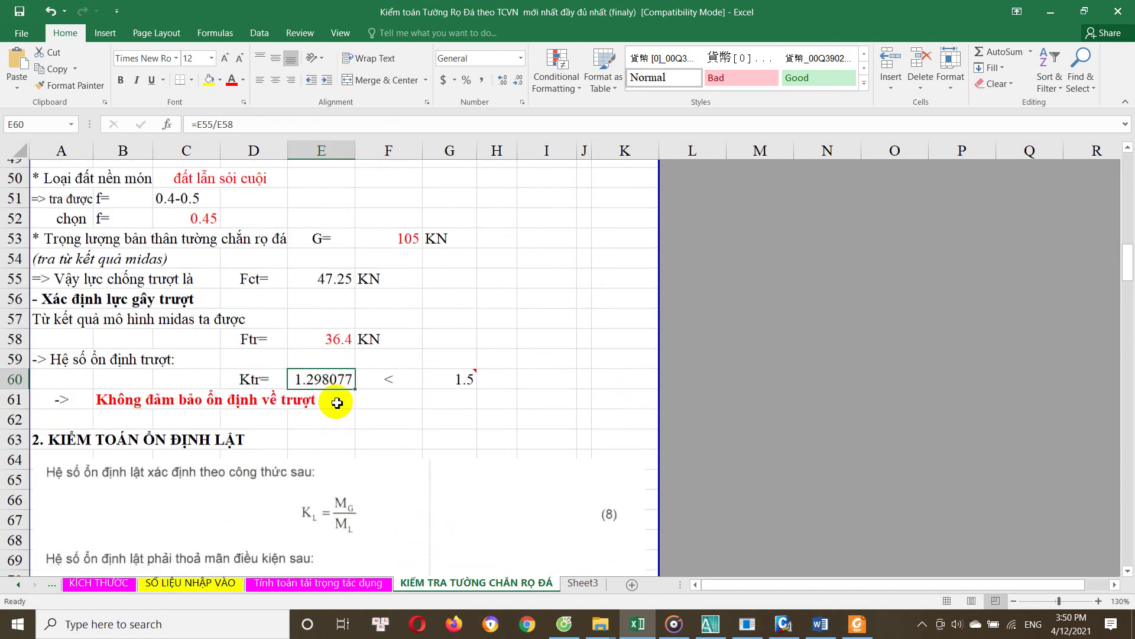
left_click(446, 331)
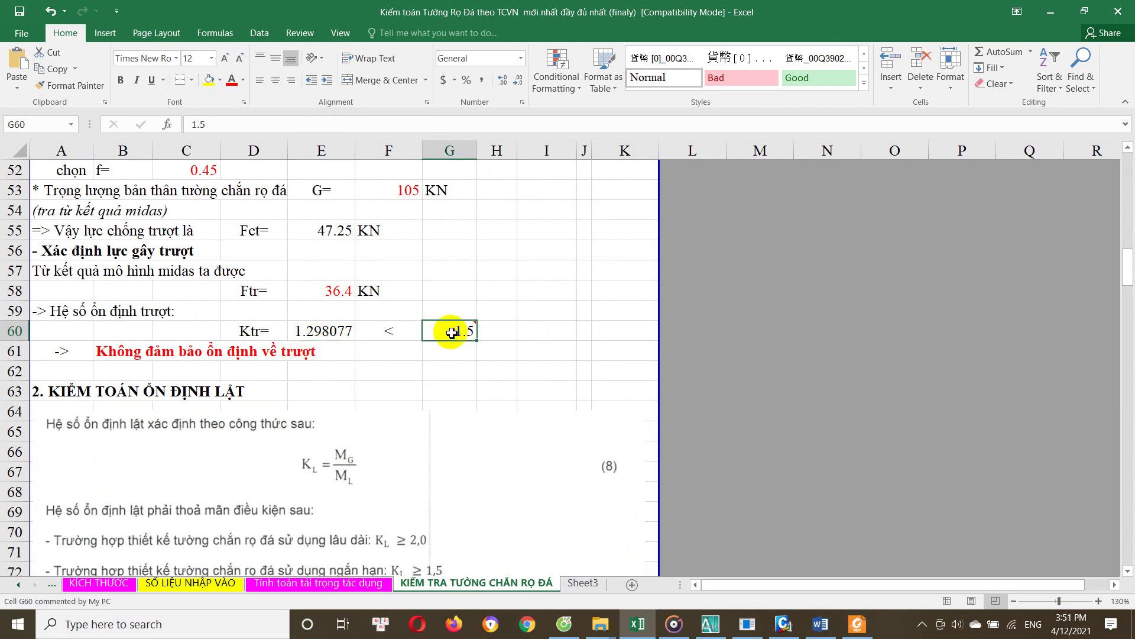
Review the Kl overturning factor formula and the note on its limit of 2
scroll(437, 340, "down", 2)
scroll(408, 364, "down", 1)
scroll(408, 363, "down", 4)
scroll(399, 366, "down", 4)
scroll(402, 364, "down", 2)
scroll(308, 334, "up", 1)
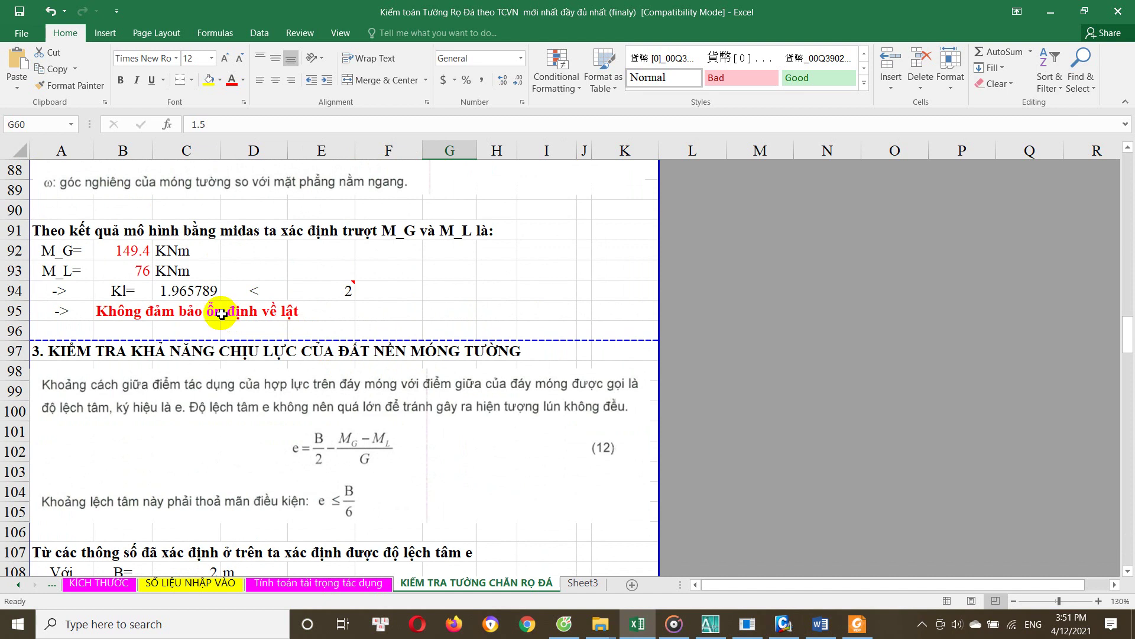
left_click(214, 294)
left_click(310, 290)
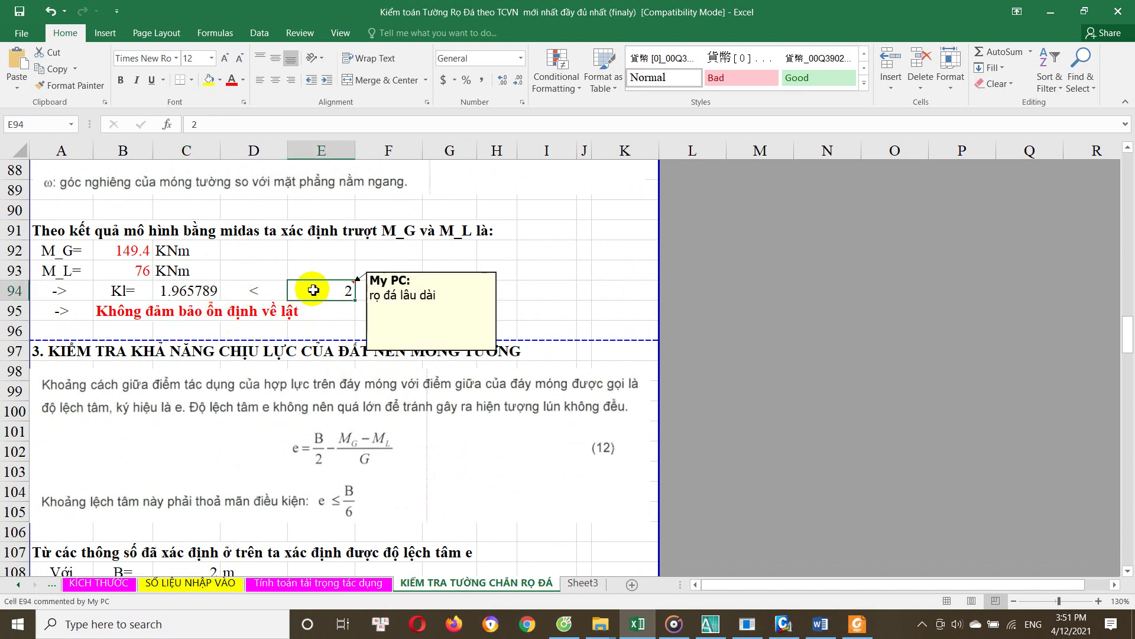
left_click(171, 313)
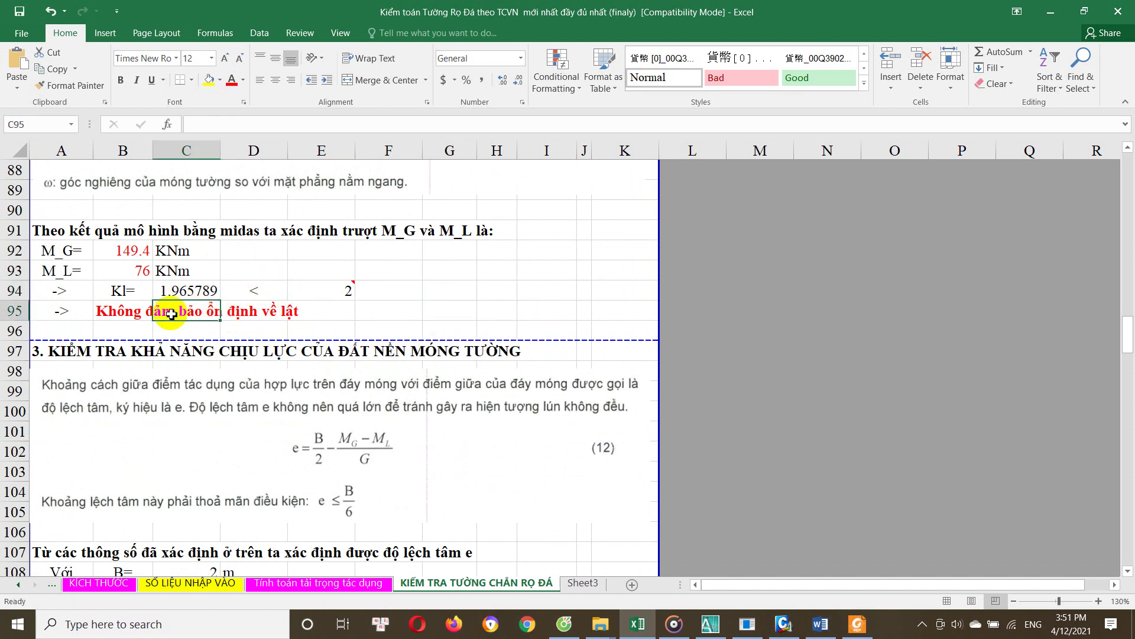
left_click(331, 292)
Scroll past the R bearing check down to the Bảng D.2 R0 table, then return to AutoCAD
scroll(332, 292, "up", 1)
scroll(320, 325, "down", 9)
scroll(304, 354, "down", 4)
scroll(272, 346, "up", 3)
scroll(272, 346, "up", 2)
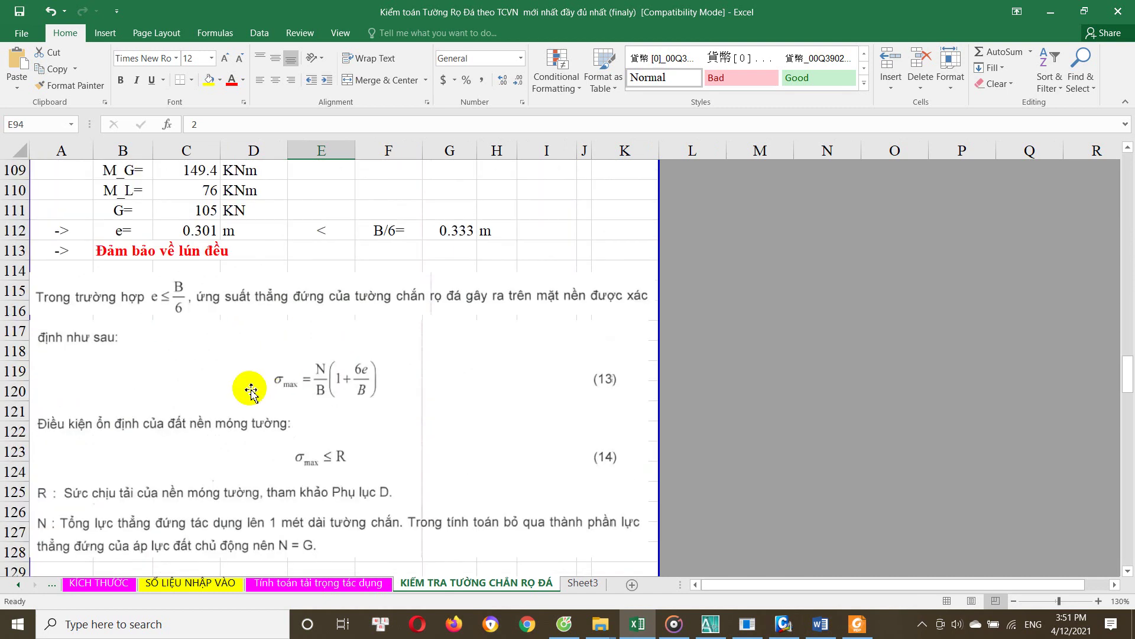
scroll(250, 391, "down", 2)
scroll(304, 426, "down", 3)
scroll(296, 469, "down", 6)
scroll(246, 436, "down", 4)
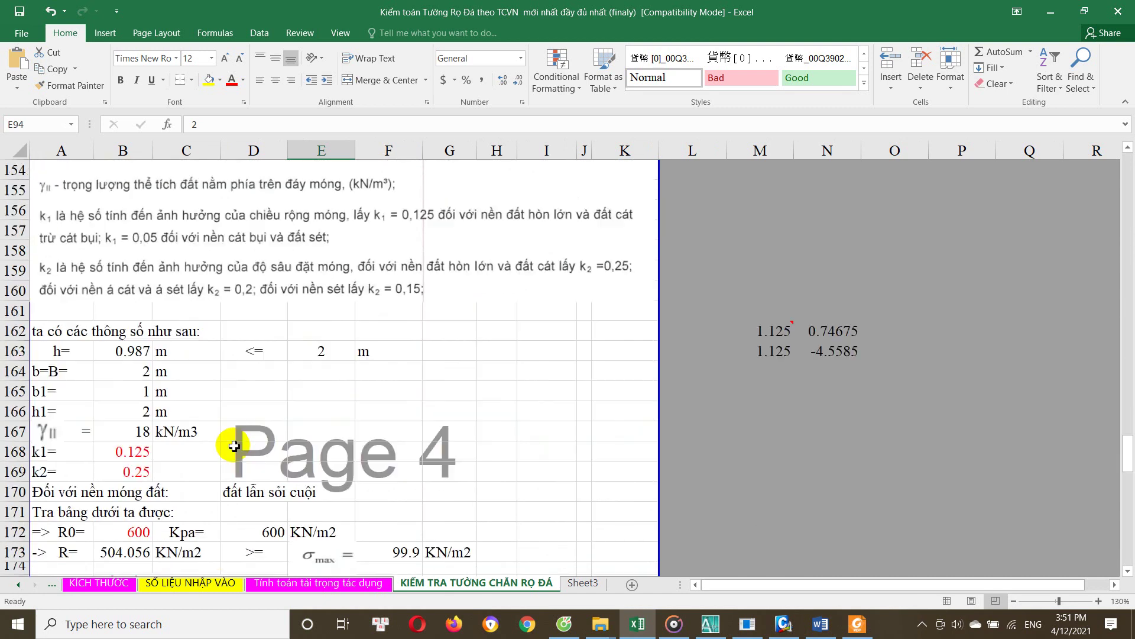
scroll(184, 512, "down", 5)
scroll(420, 432, "down", 4)
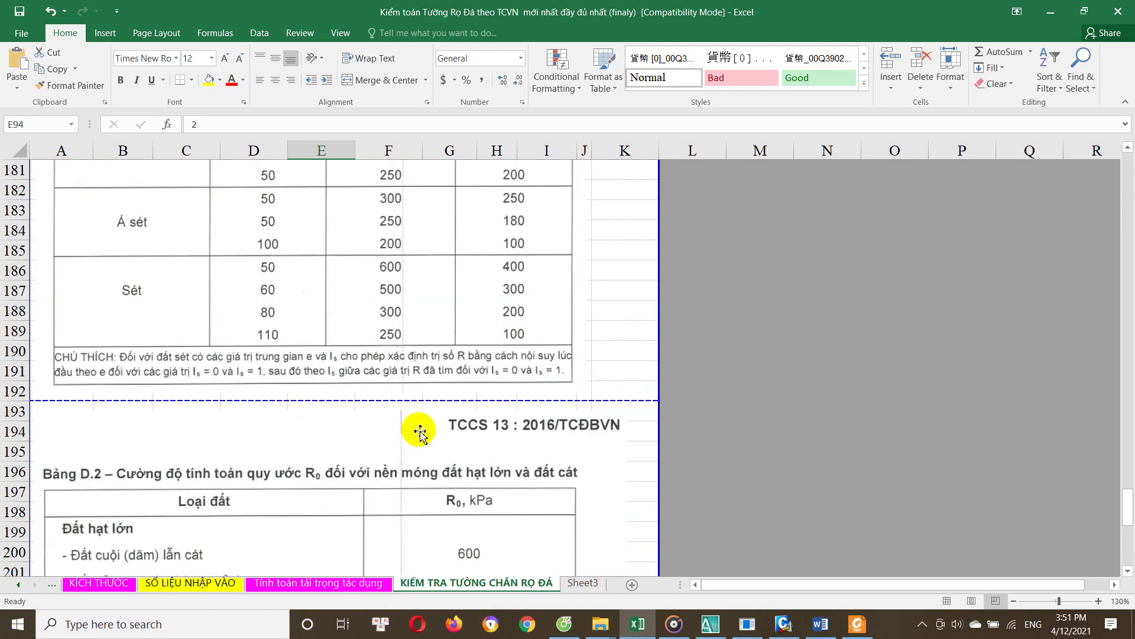
scroll(387, 462, "down", 4)
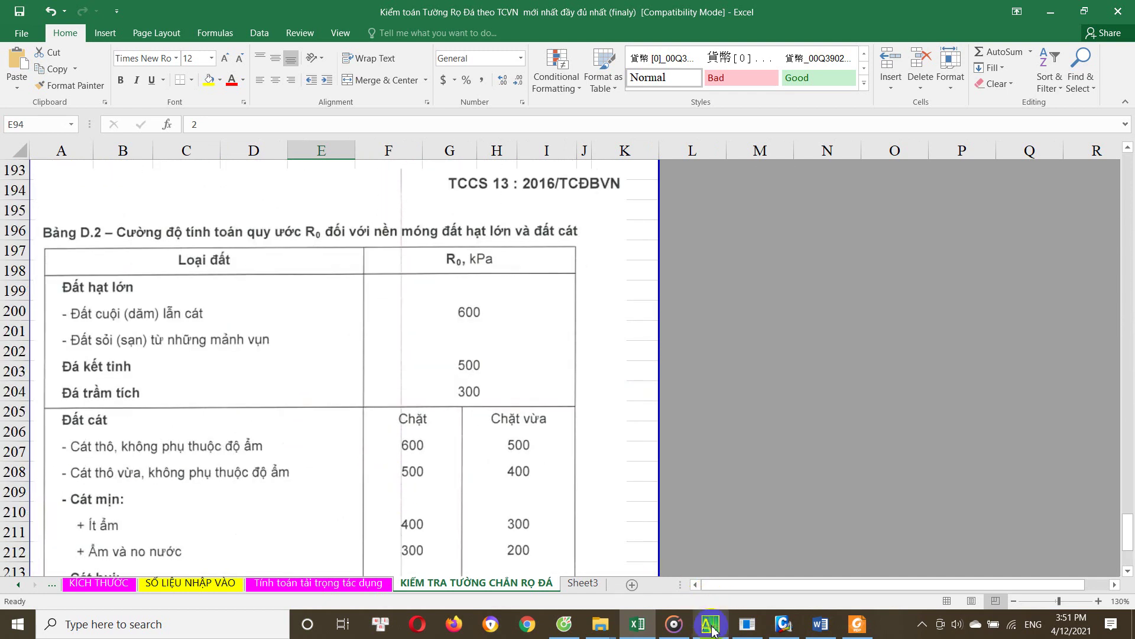
left_click(710, 624)
Zoom and pan along the 1/1.5 slope line and across the row of section sheets
scroll(647, 331, "up", 3)
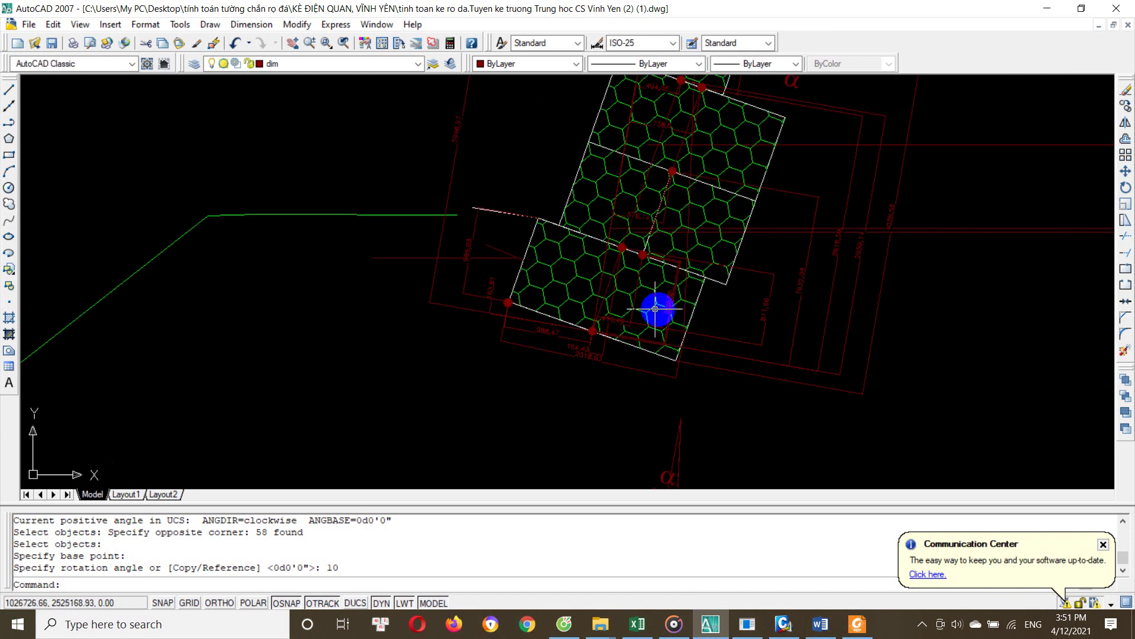
scroll(577, 337, "up", 2)
scroll(577, 337, "down", 4)
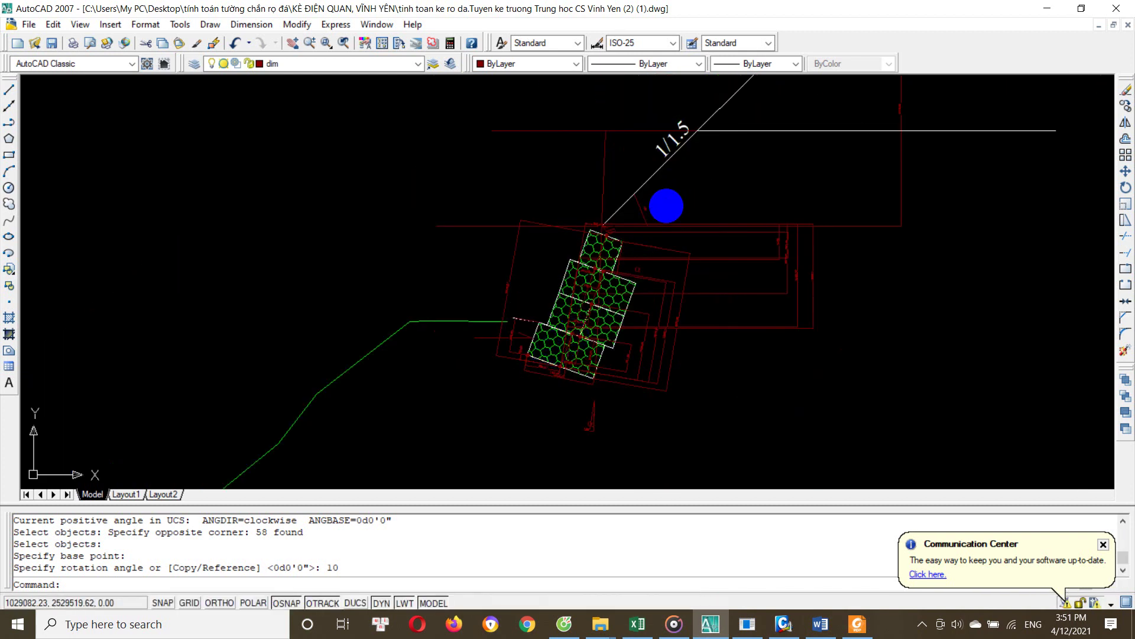
scroll(673, 145, "up", 2)
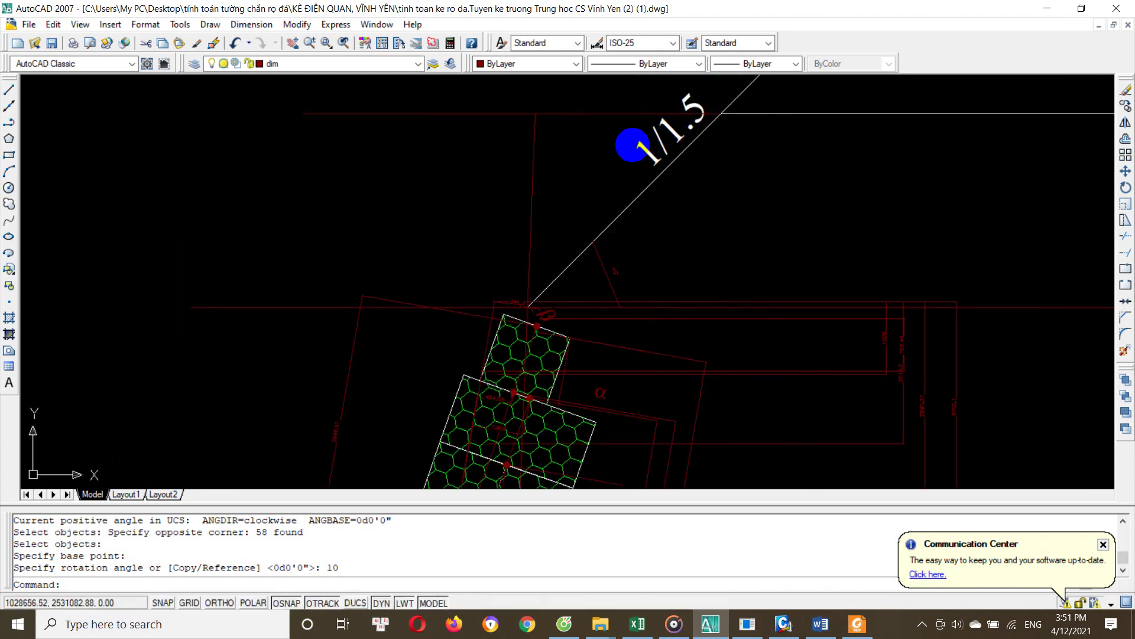
middle_click_drag(650, 119, 606, 178)
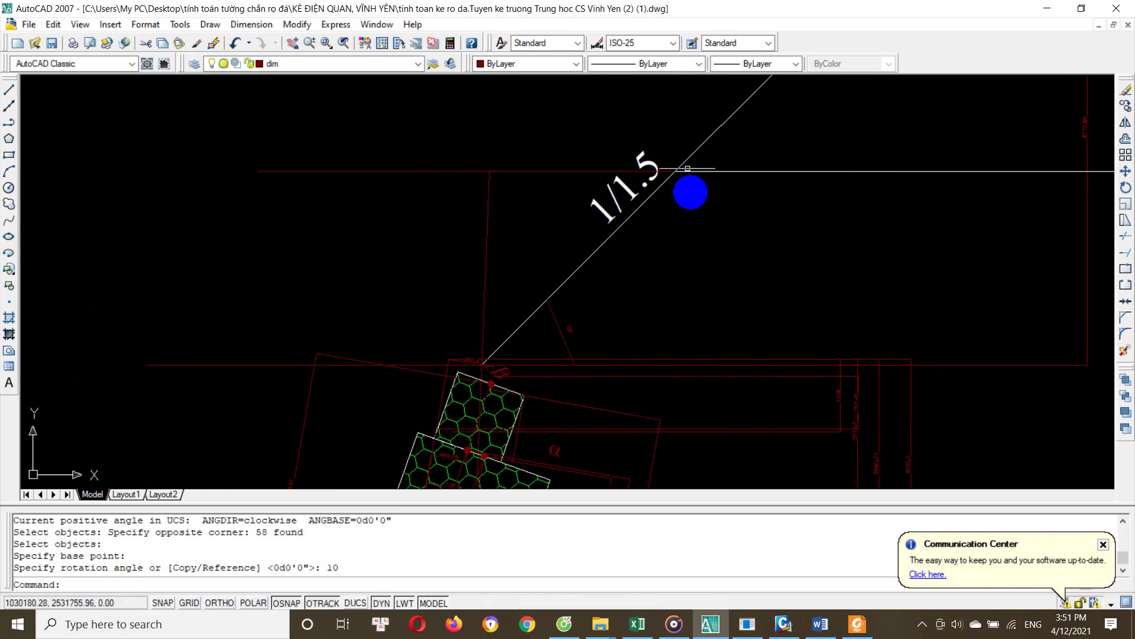
scroll(633, 189, "down", 2)
scroll(633, 190, "down", 5)
middle_click_drag(420, 156, 500, 355)
Center the Chân kè gabion detail and reveal its MSS 92.00 elevation table, then return to Excel
scroll(532, 266, "up", 3)
scroll(556, 223, "up", 5)
scroll(615, 195, "up", 3)
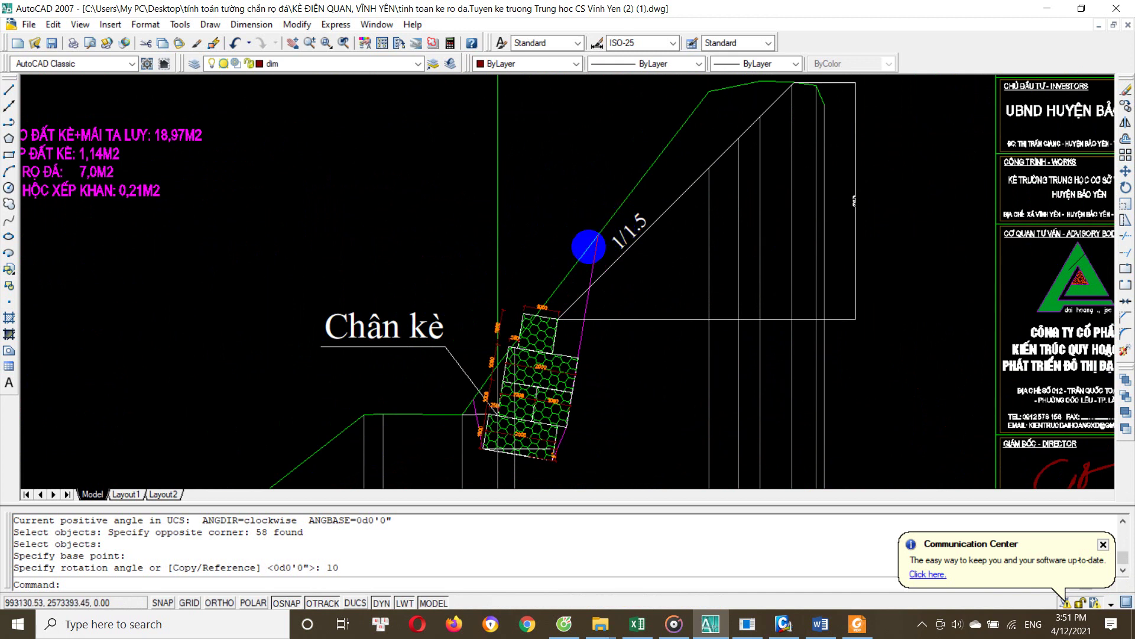
scroll(588, 246, "down", 3)
scroll(506, 195, "down", 2)
mouse_move(605, 347)
middle_mouse_down()
mouse_move(535, 266)
mouse_move(611, 317)
middle_mouse_up()
middle_click_drag(715, 181, 659, 189)
scroll(659, 190, "up", 2)
scroll(658, 195, "up", 4)
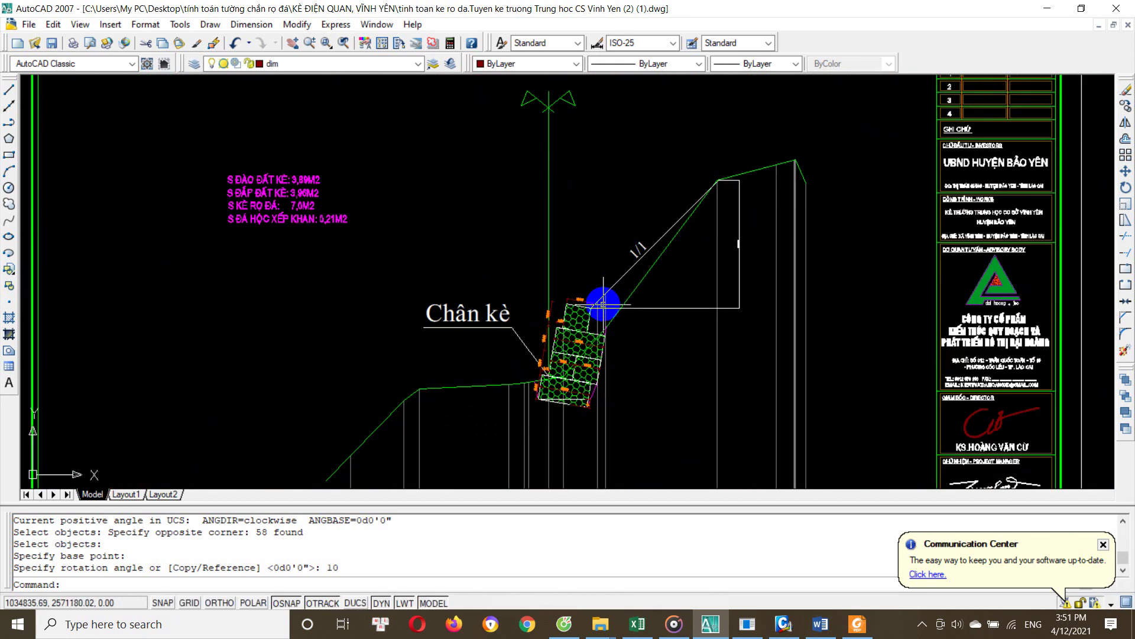
middle_click_drag(621, 317, 557, 181)
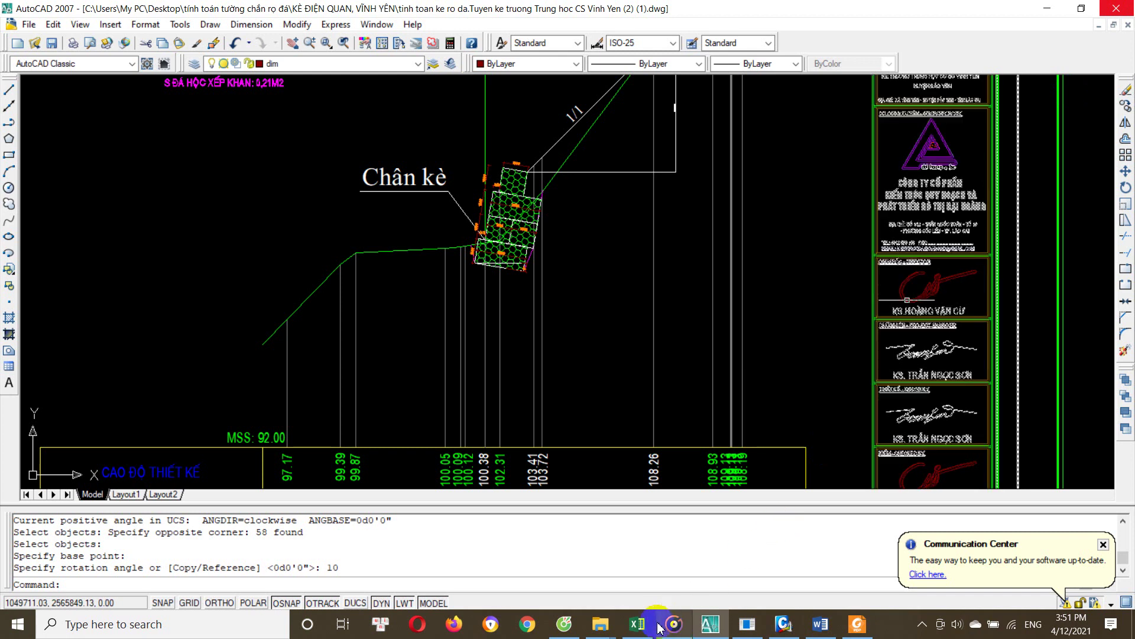
left_click(636, 623)
Go to the Tiêu chuẩn TK sheet and select the TCCS 13:2016 and TCVN 10335:2014 entries
scroll(346, 473, "down", 10)
scroll(347, 479, "down", 6)
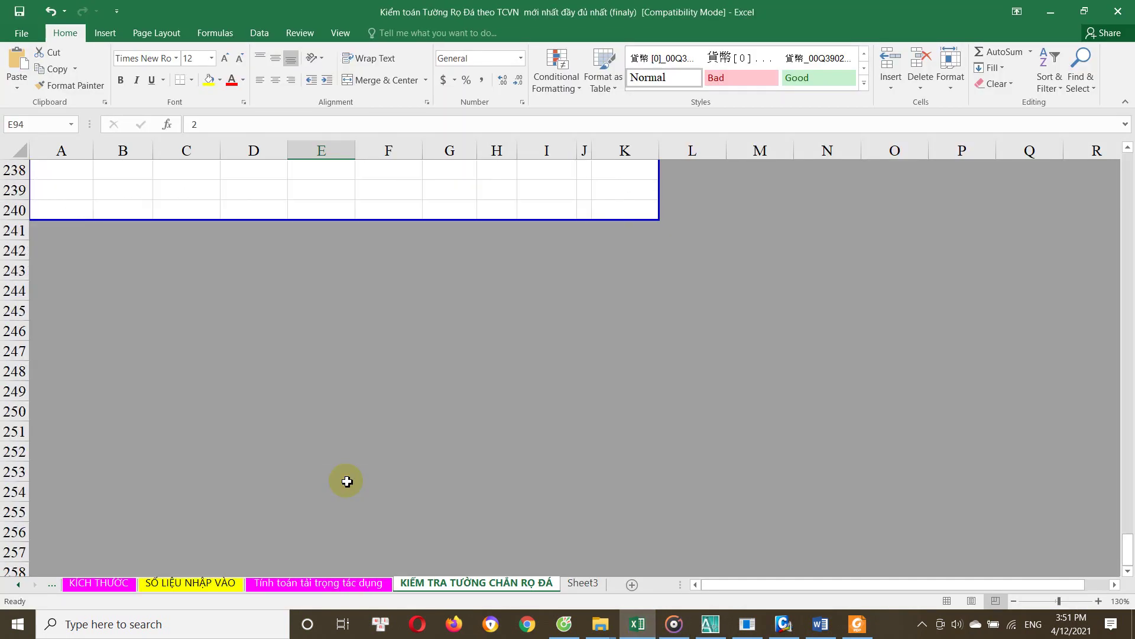
scroll(278, 568, "up", 12)
scroll(254, 581, "up", 5)
scroll(225, 582, "up", 6)
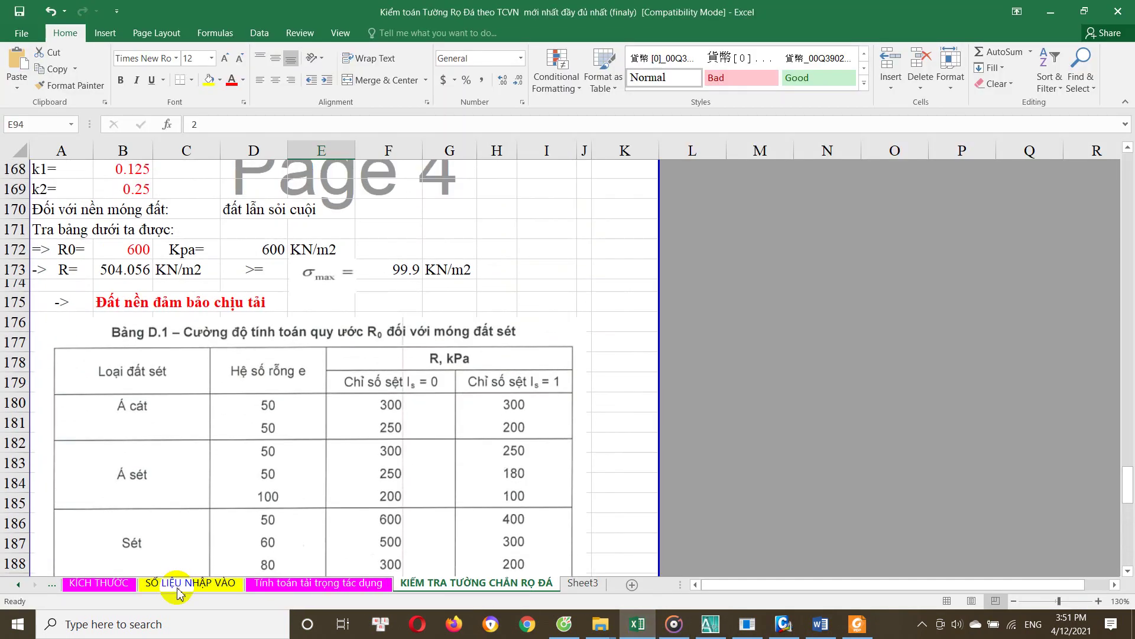
scroll(148, 583, "up", 4)
left_click(98, 583)
scroll(212, 458, "up", 5)
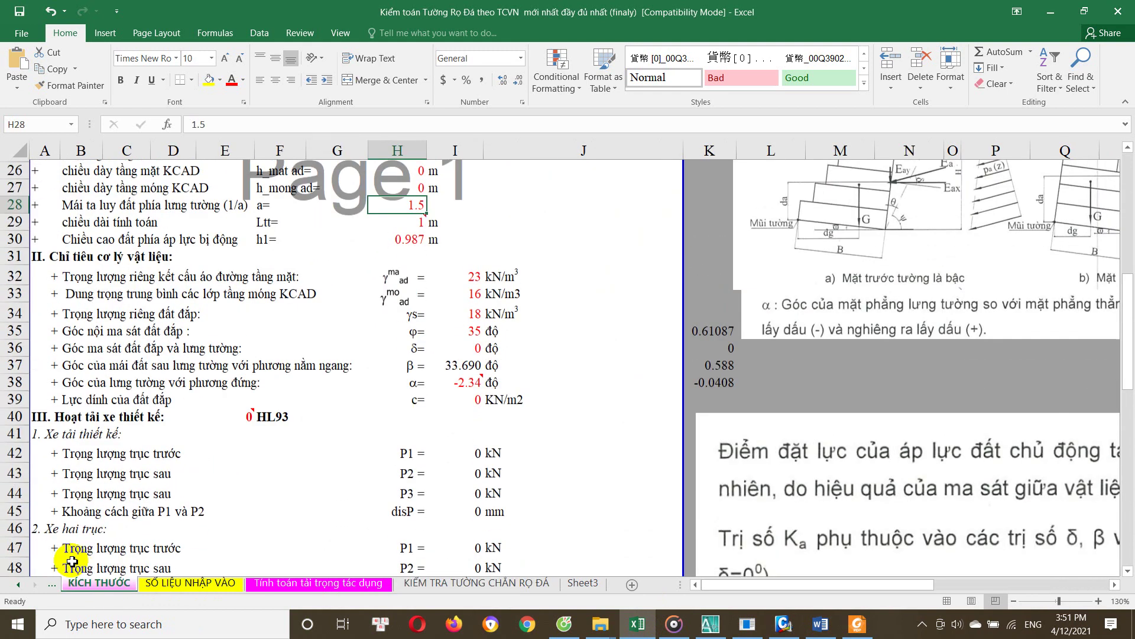
left_click(19, 584)
left_click(113, 590)
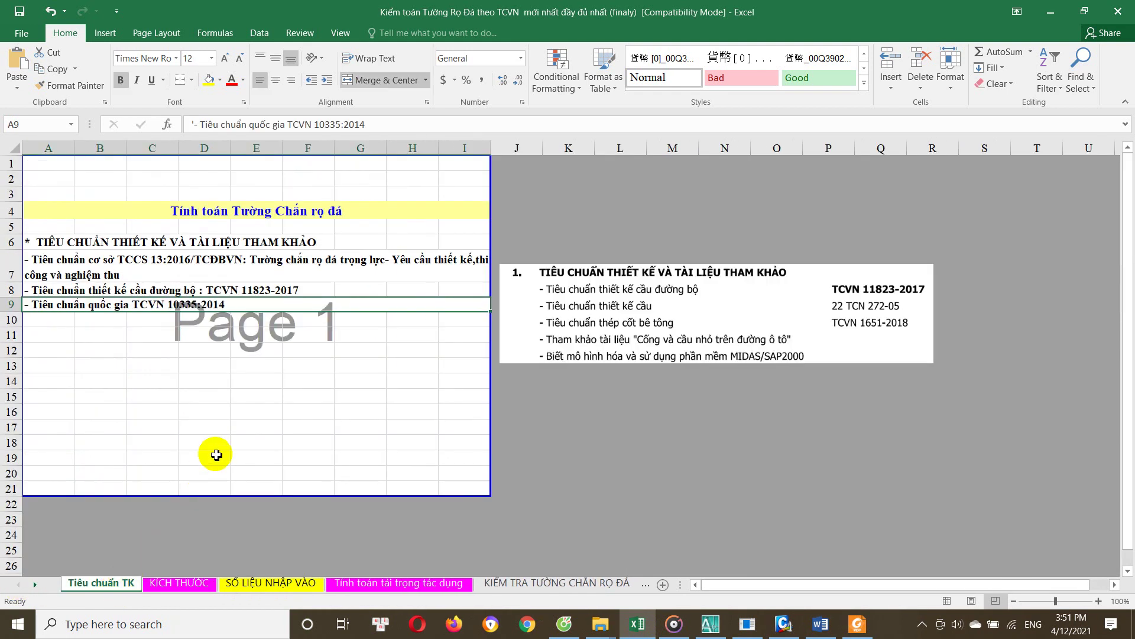
left_click(146, 265)
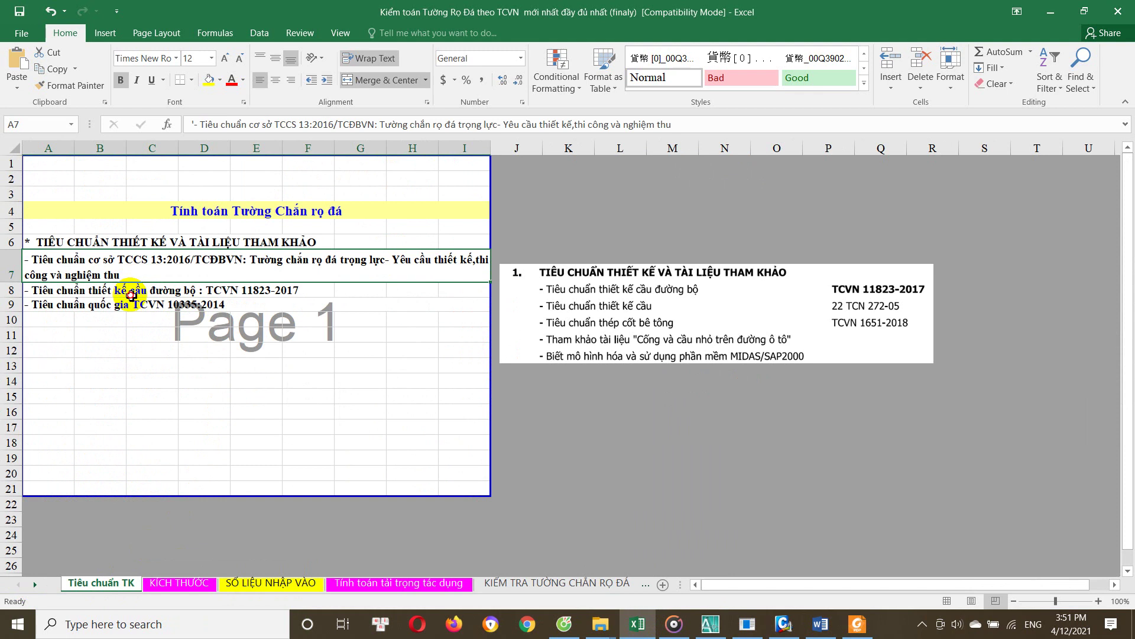
left_click(131, 304)
Consult the 22TCN211 material-modulus PDF in Foxit Reader, then close it
left_click(857, 624)
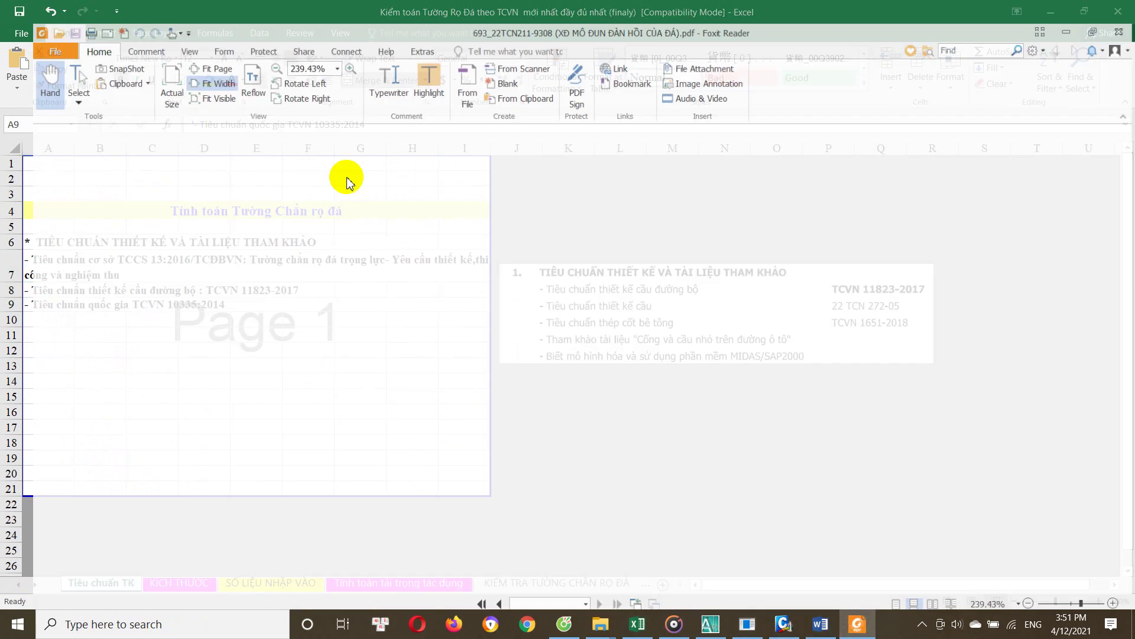
scroll(283, 213, "up", 3)
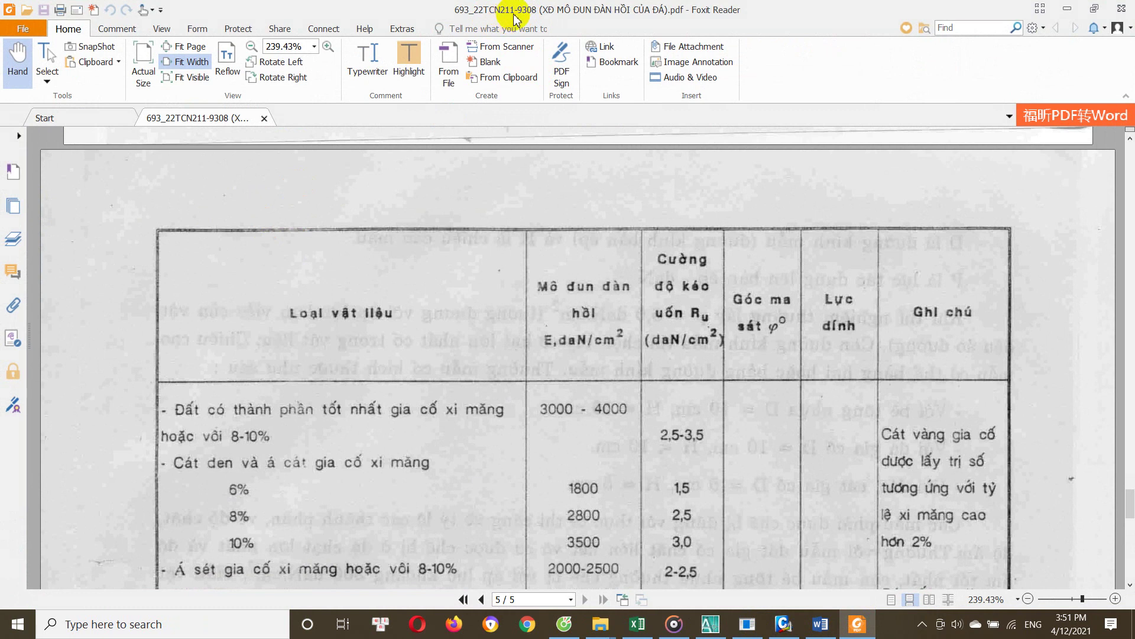
left_click(1122, 11)
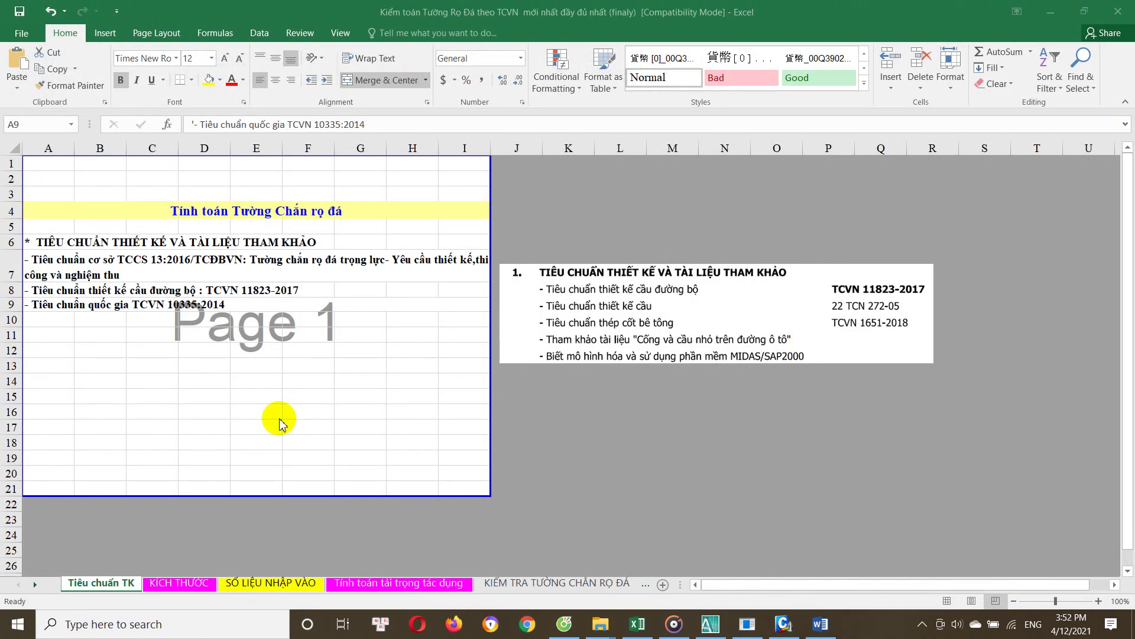
left_click(613, 629)
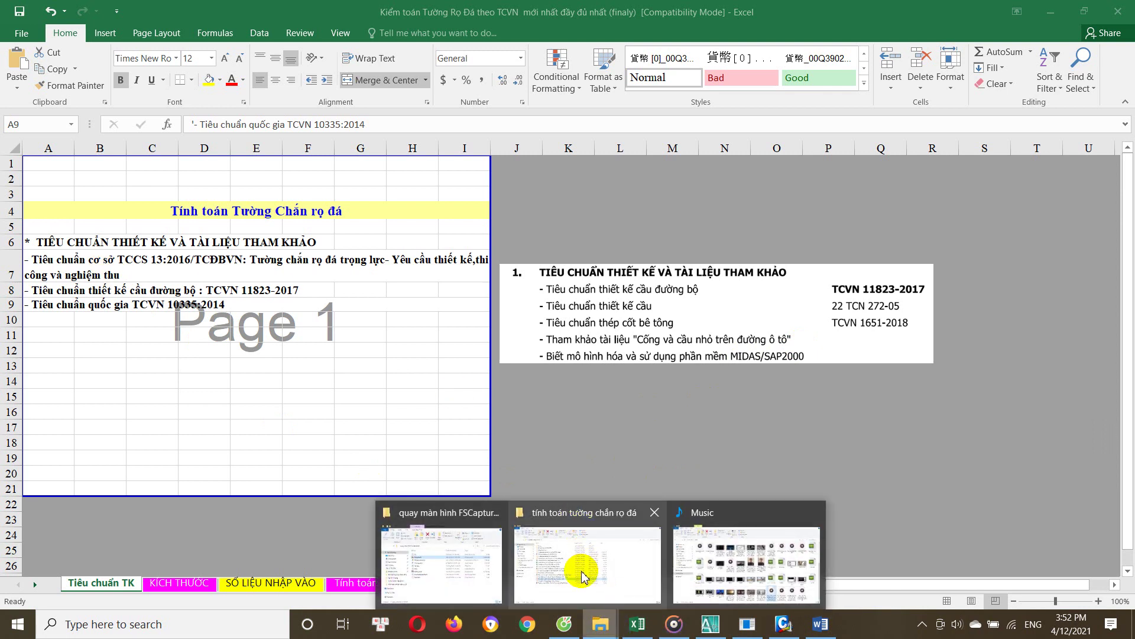
left_click(583, 576)
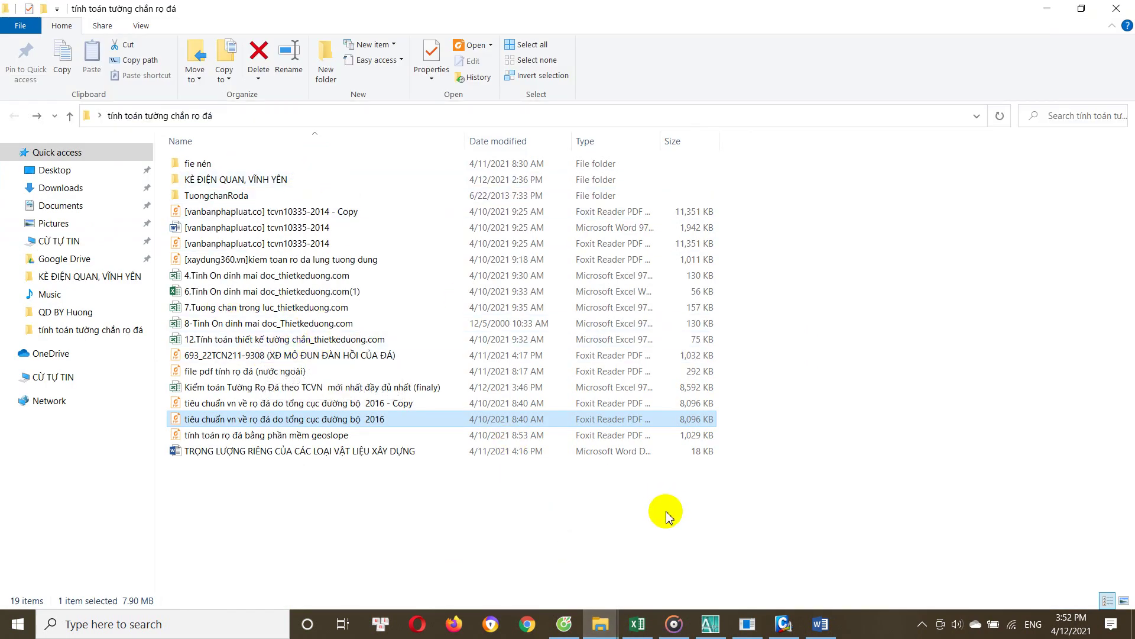
left_click_drag(666, 516, 420, 152)
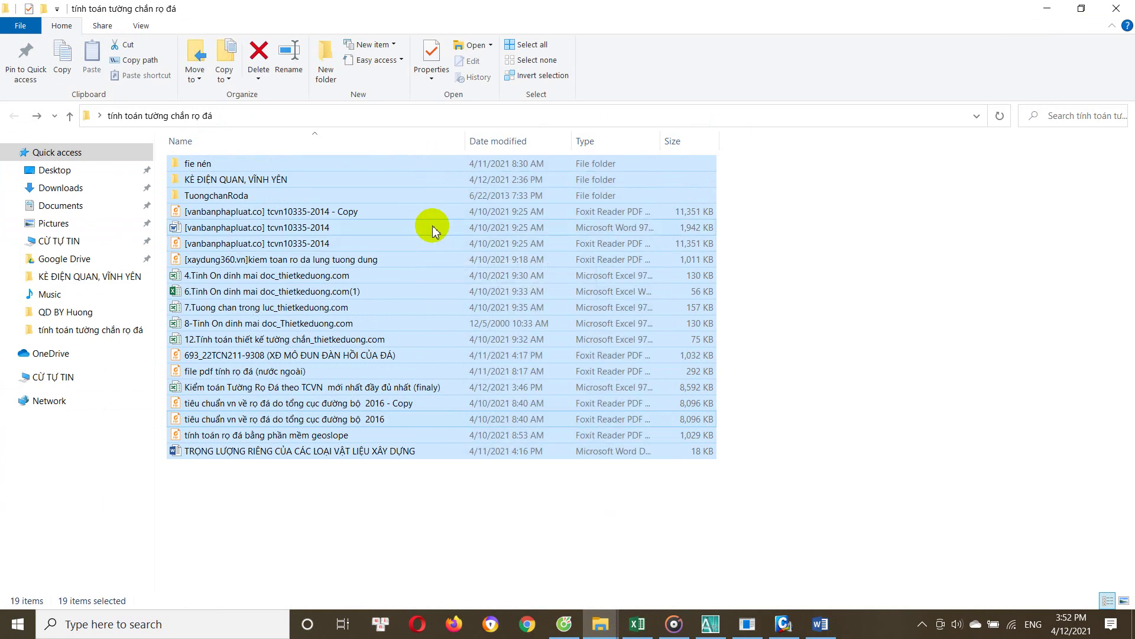
left_click(431, 214)
left_click(419, 243)
left_click_drag(520, 499, 349, 158)
left_click(793, 272)
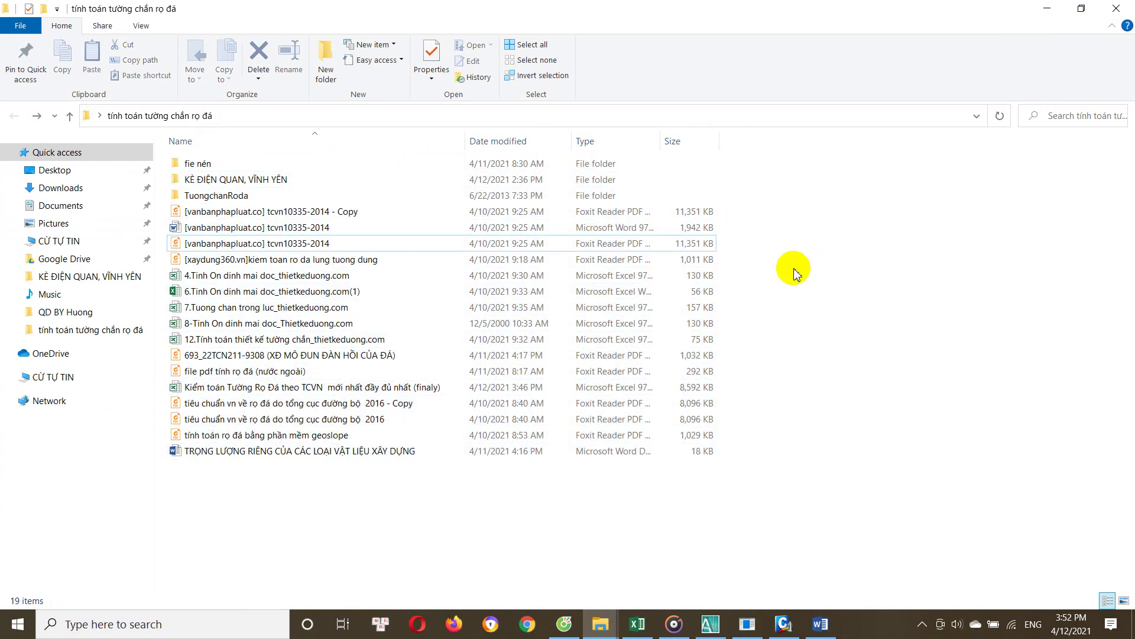
left_click_drag(695, 499, 424, 152)
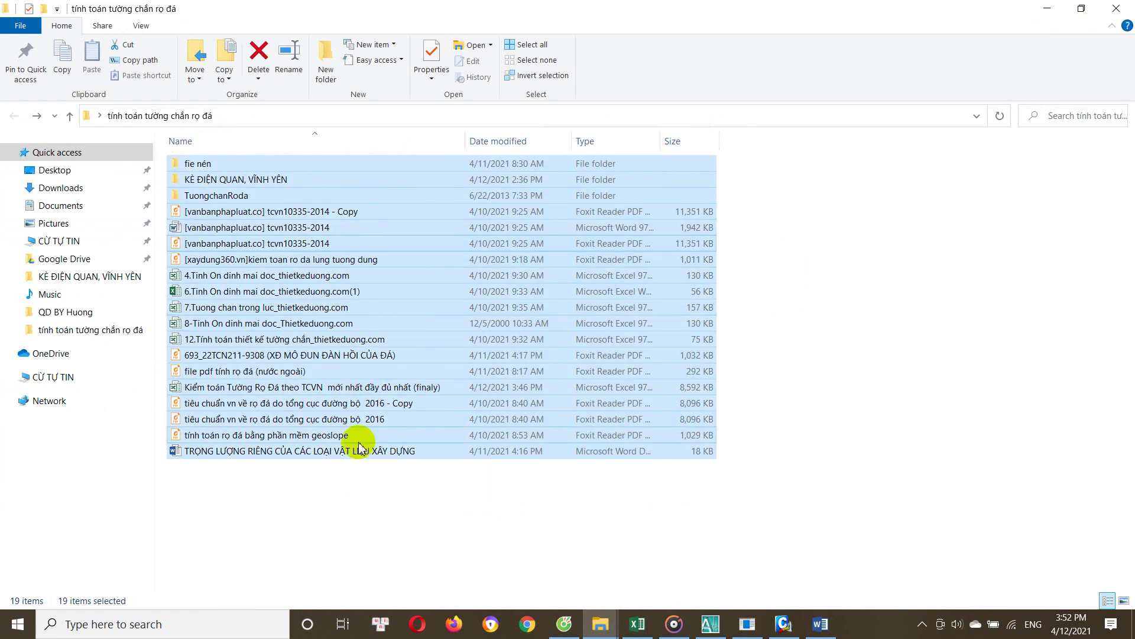
left_click(376, 498)
mouse_move(430, 499)
left_mouse_down()
mouse_move(291, 215)
mouse_move(291, 157)
mouse_move(287, 183)
left_mouse_up()
left_click(278, 211)
left_click(296, 243)
left_click(317, 227)
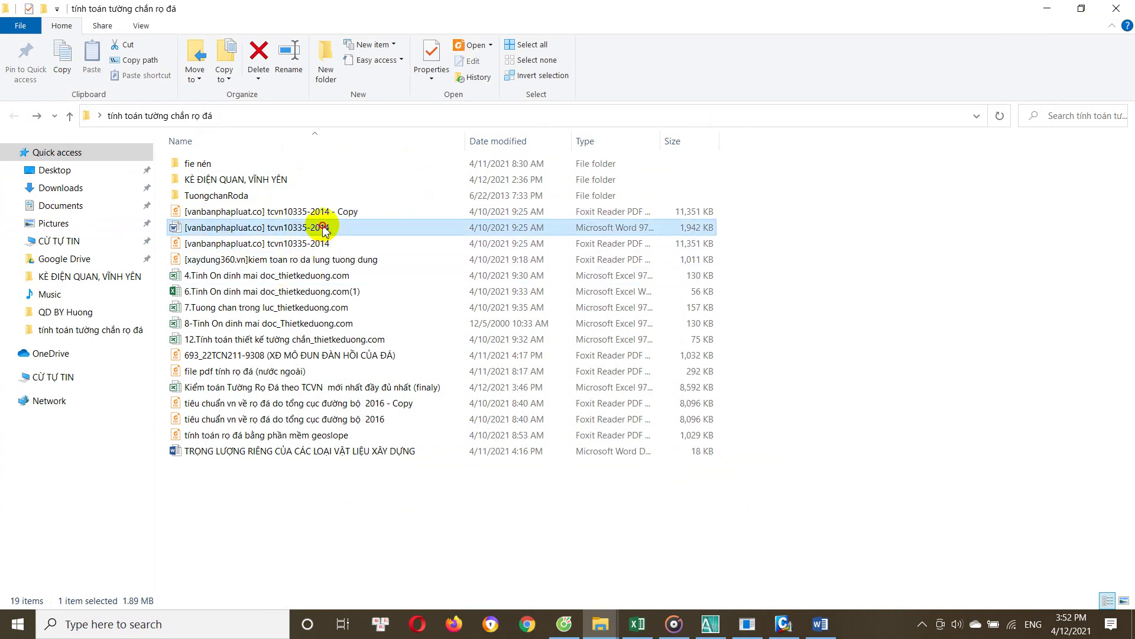
left_click(308, 258)
left_click(318, 292)
mouse_move(393, 506)
left_mouse_down()
mouse_move(294, 406)
mouse_move(236, 145)
mouse_move(229, 168)
left_mouse_up()
left_click(229, 165)
left_click(240, 185)
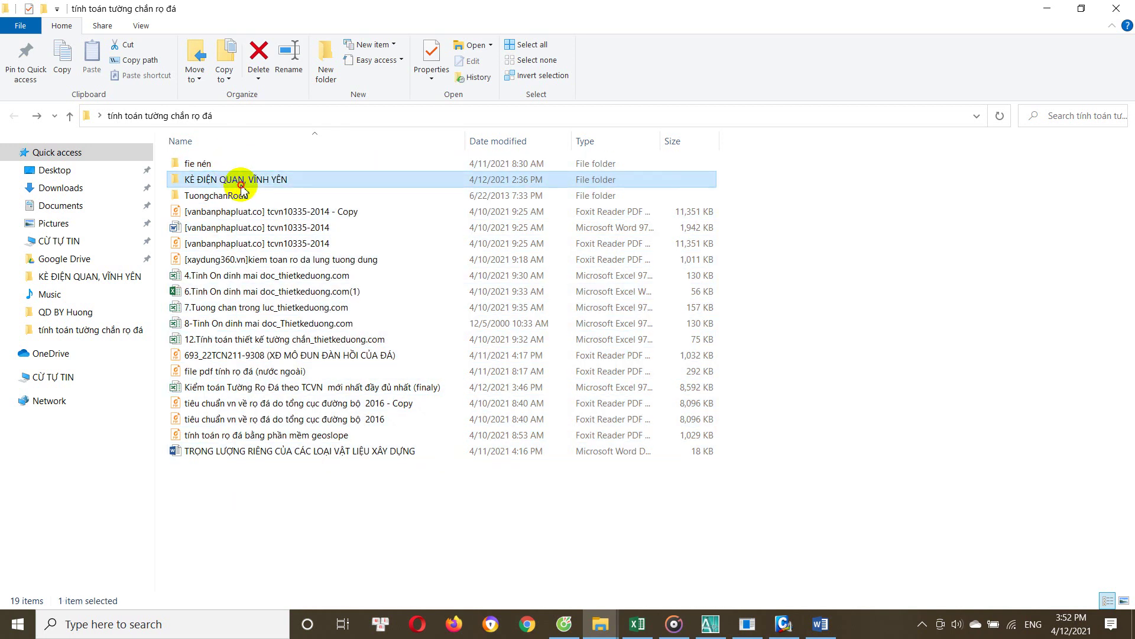
left_click_drag(506, 519, 296, 142)
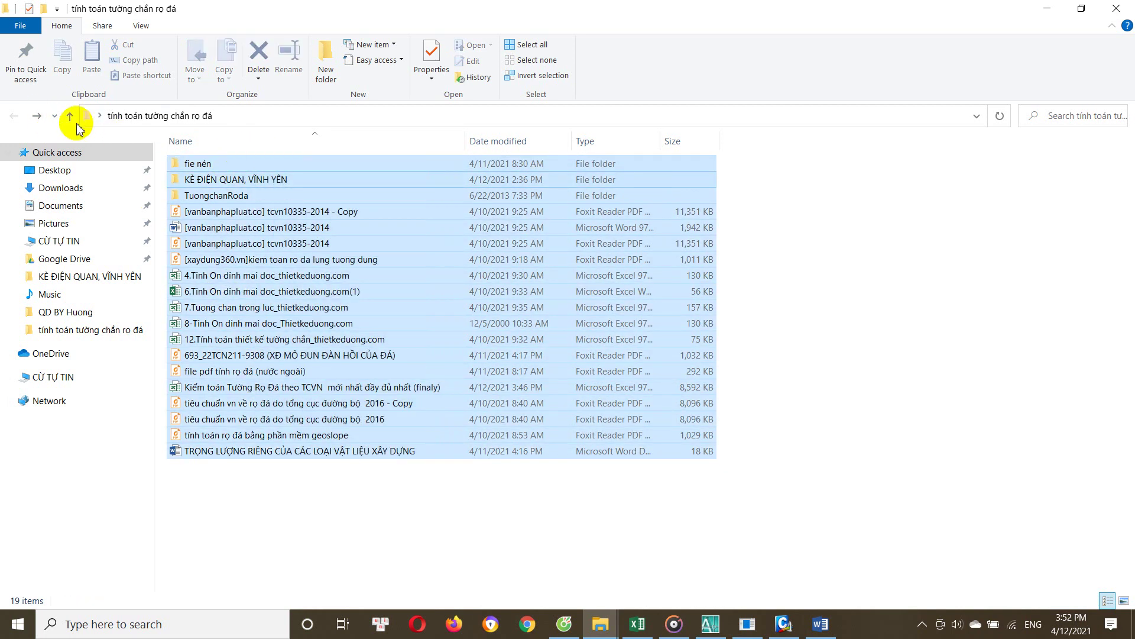
left_click(1130, 7)
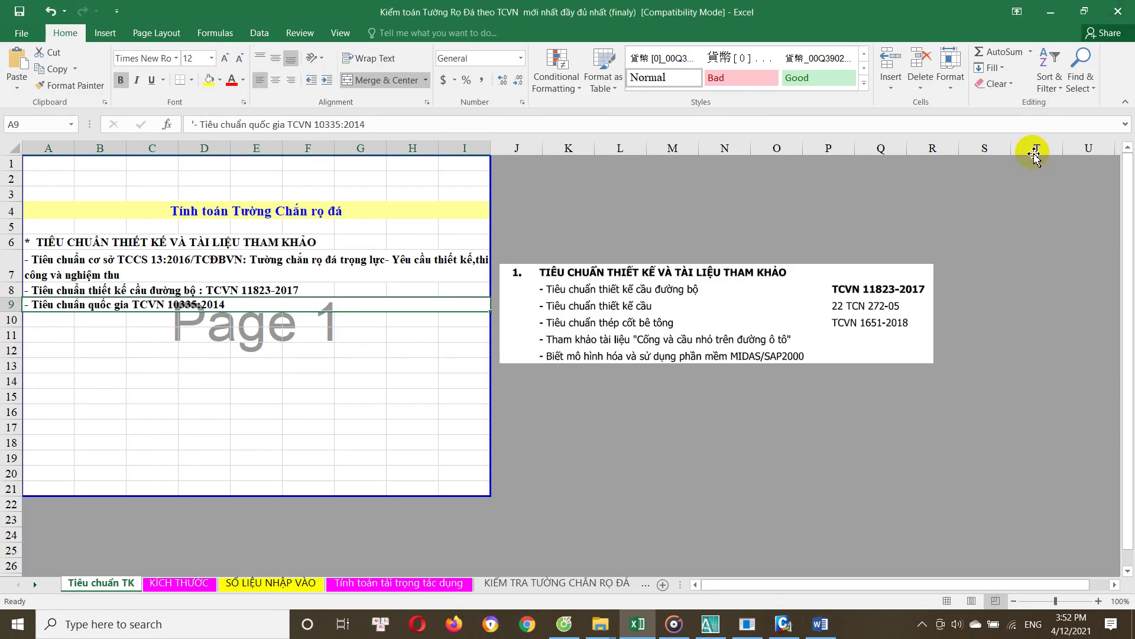
Save the retaining-wall check workbook via File > Save, three times over
left_click(18, 37)
left_click(50, 141)
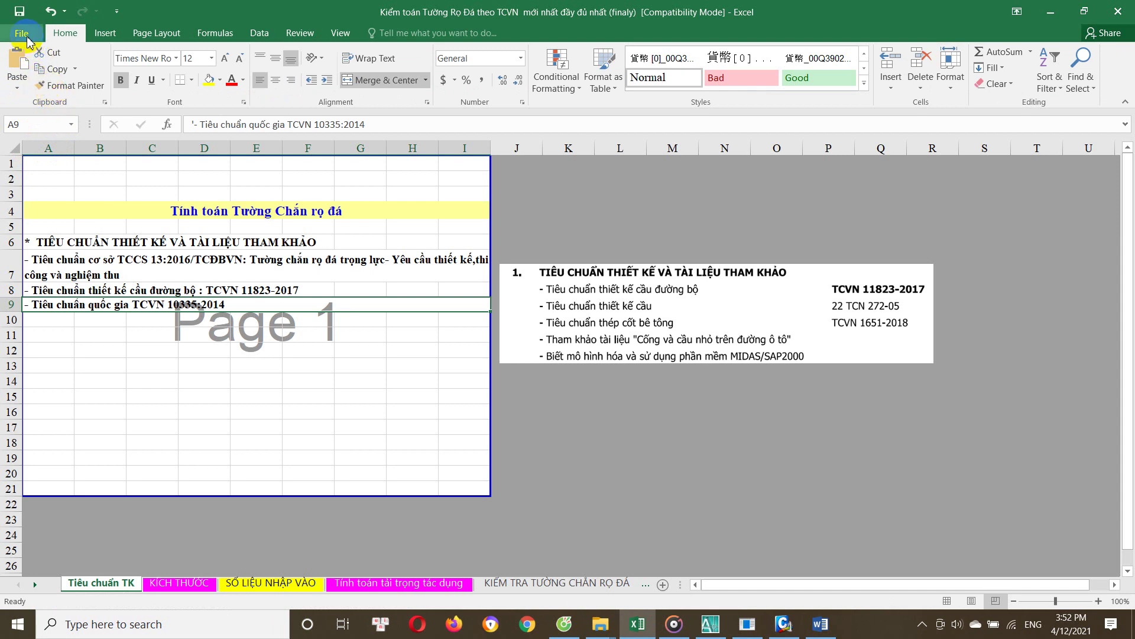
left_click(23, 36)
left_click(14, 142)
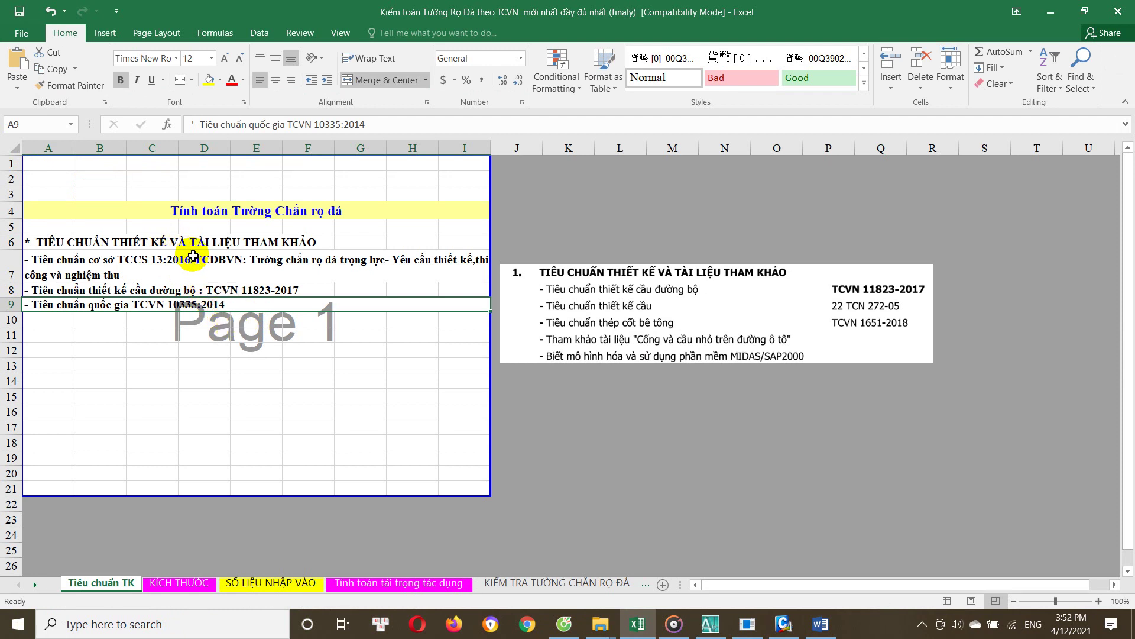
left_click(21, 33)
left_click(56, 141)
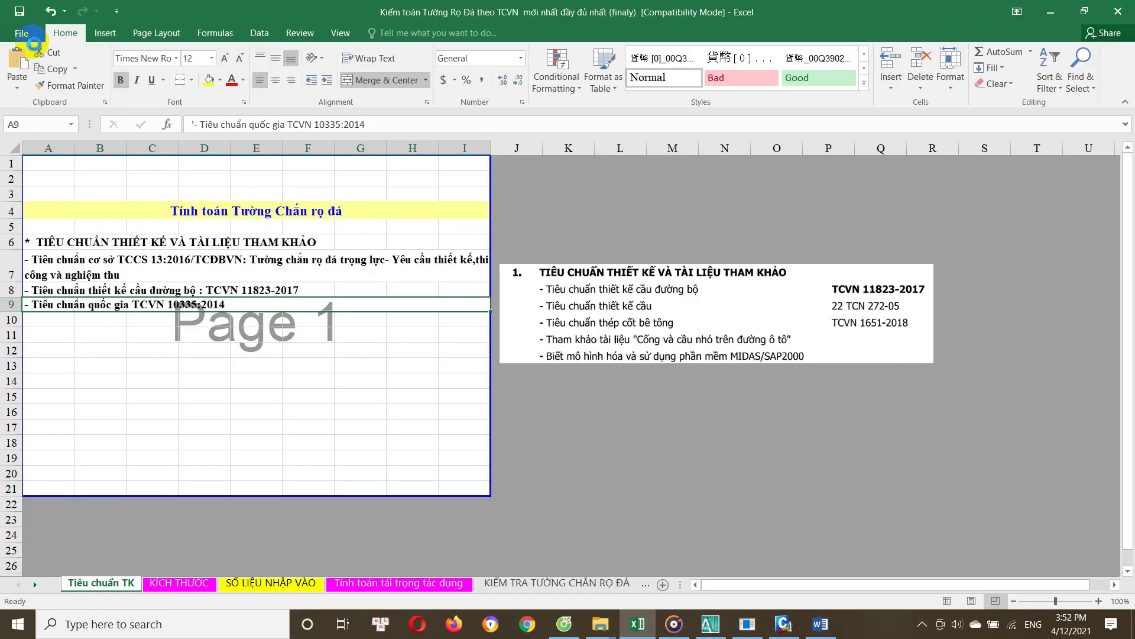